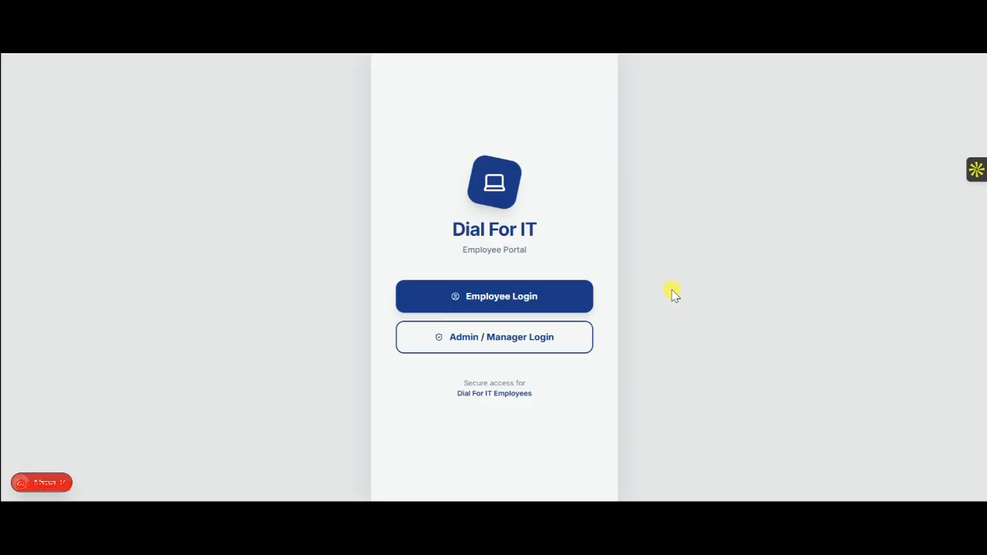
- Sign in to Dial For IT as an employee to reach the Checked In dashboard
click(476, 298)
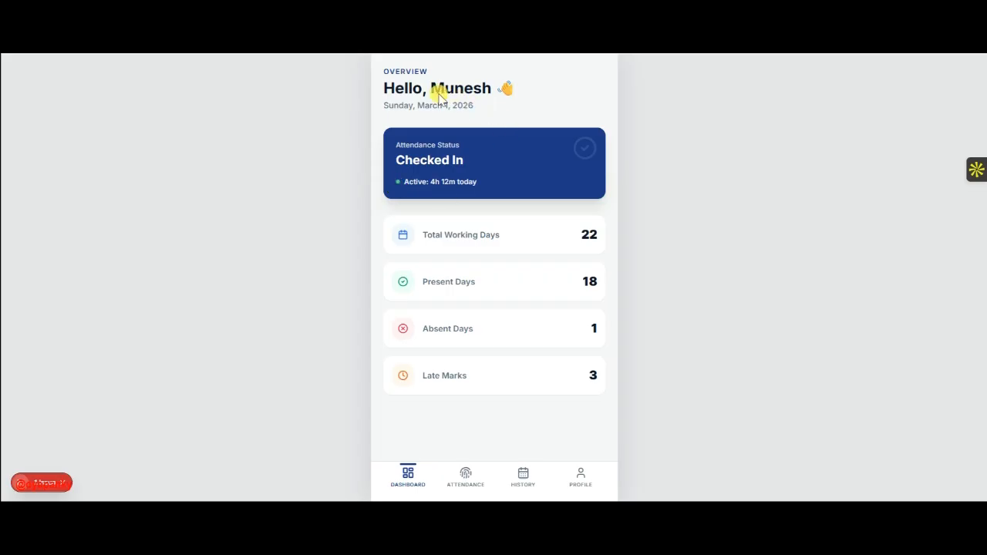
- Record today's check-in and check-out on the Mark Attendance page
click(465, 478)
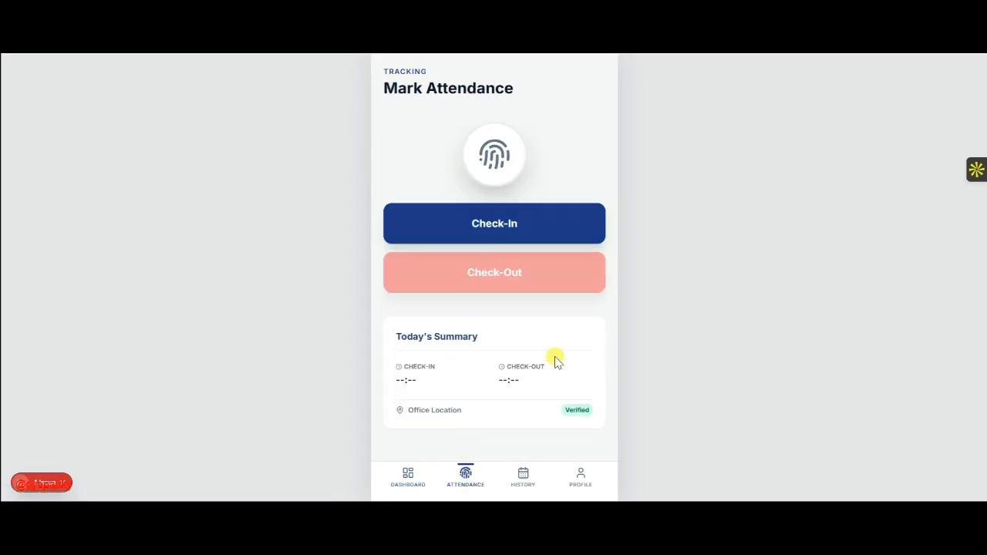
click(472, 222)
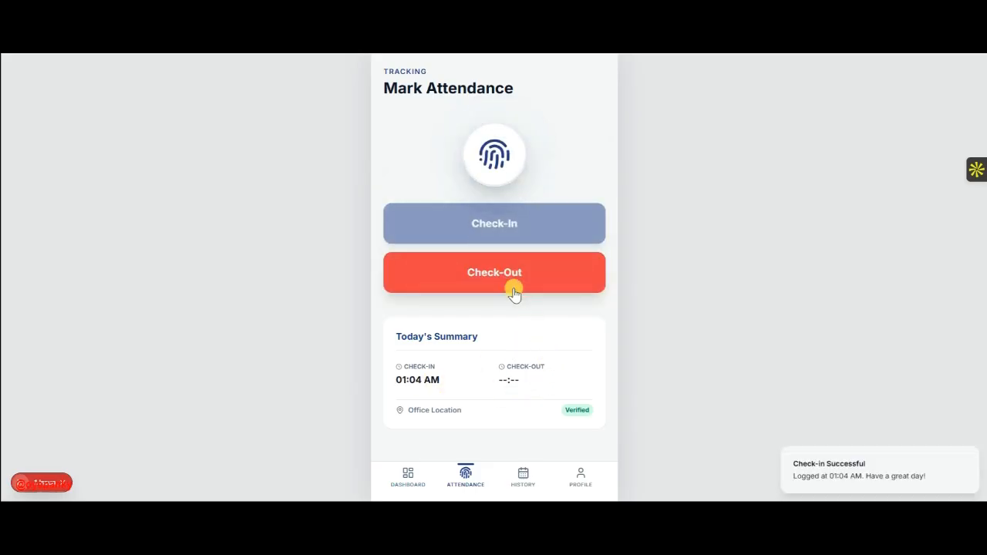
click(479, 284)
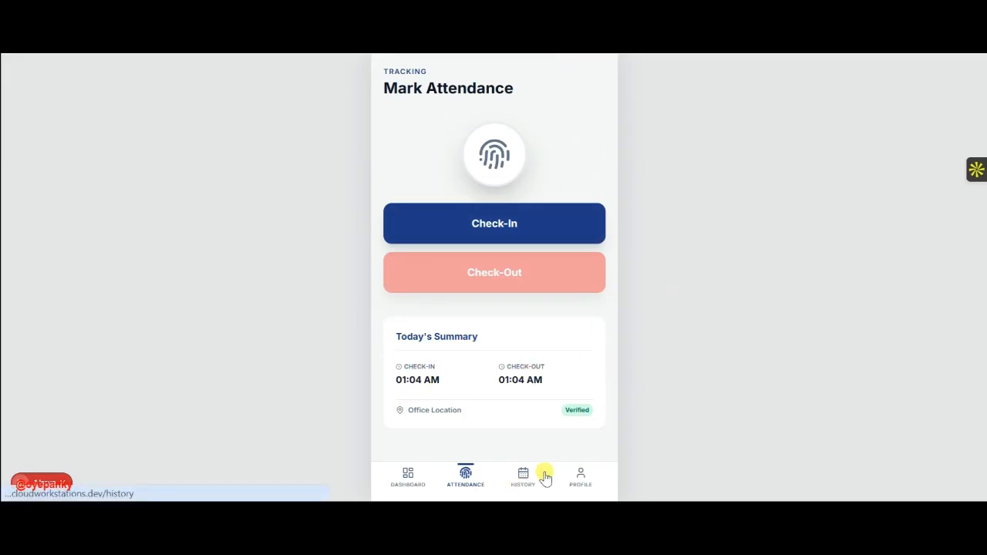
- Visit Dashboard and History, glance at the This Month filter, then view My Profile
click(410, 474)
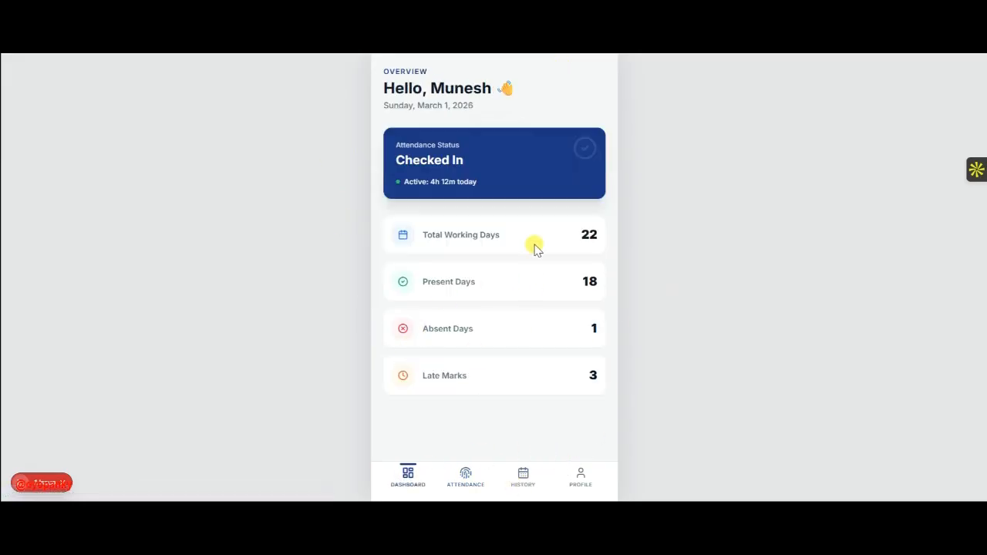
click(522, 476)
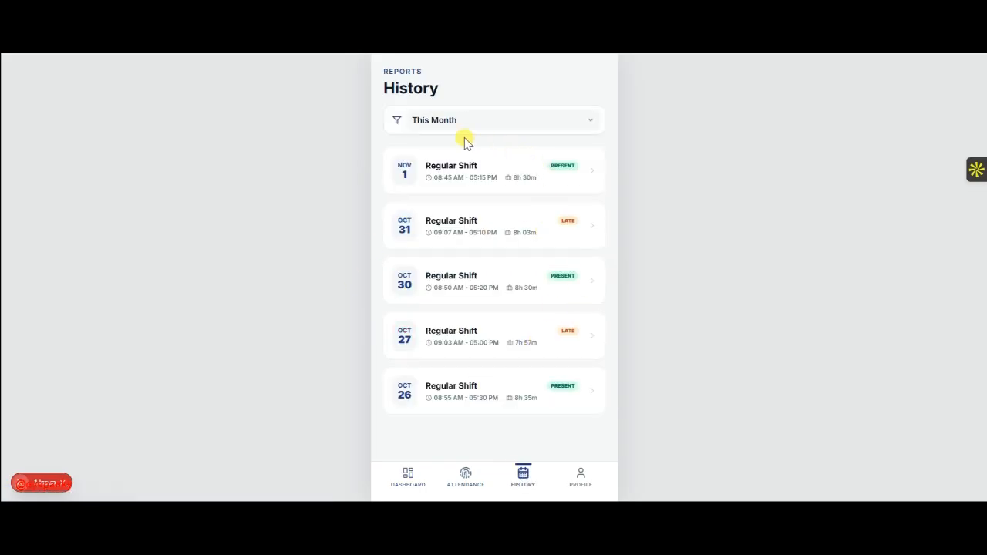
click(510, 126)
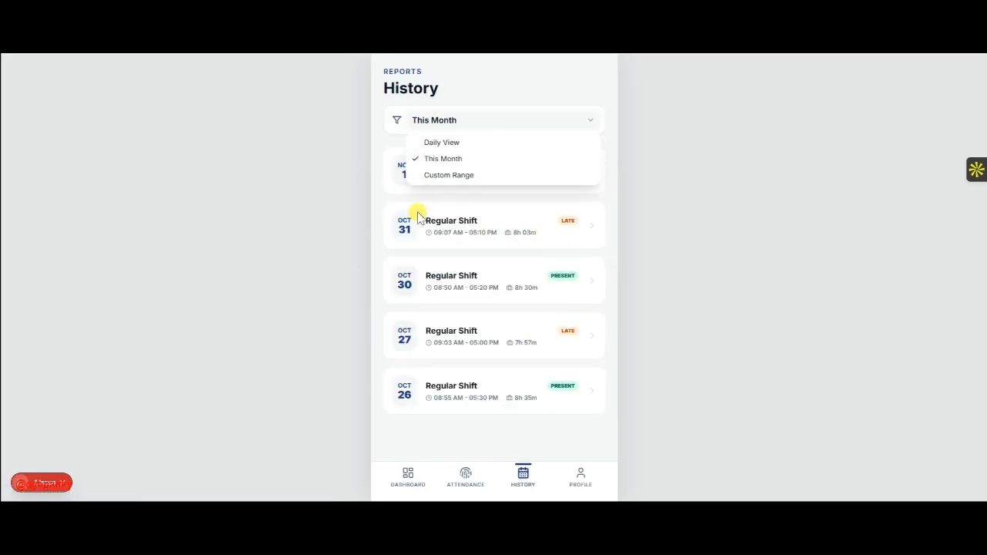
click(646, 179)
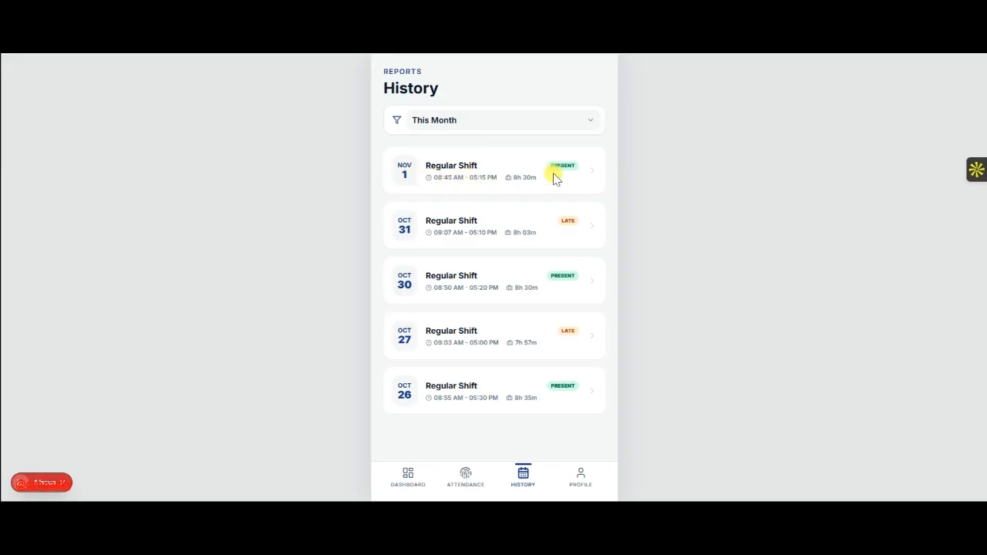
click(581, 478)
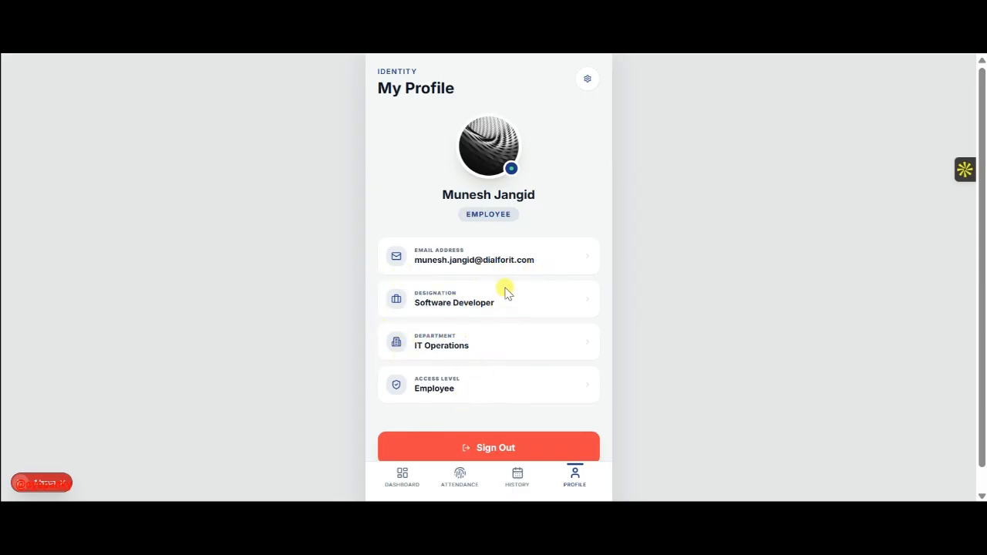
- Cycle through History, Dashboard, Attendance, History and Profile pages, ending on Dashboard
scroll(504, 288, down, 1)
scroll(504, 288, up, 1)
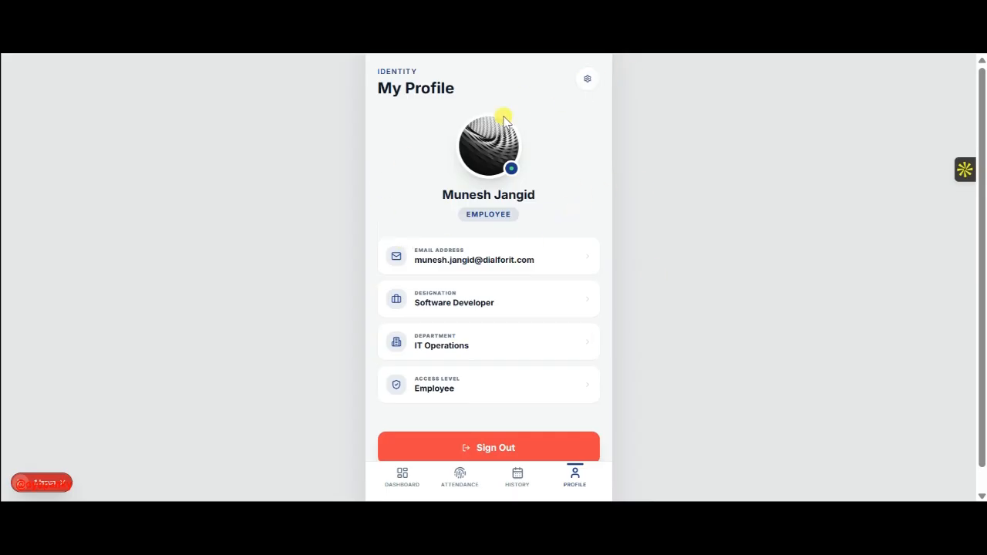
click(518, 477)
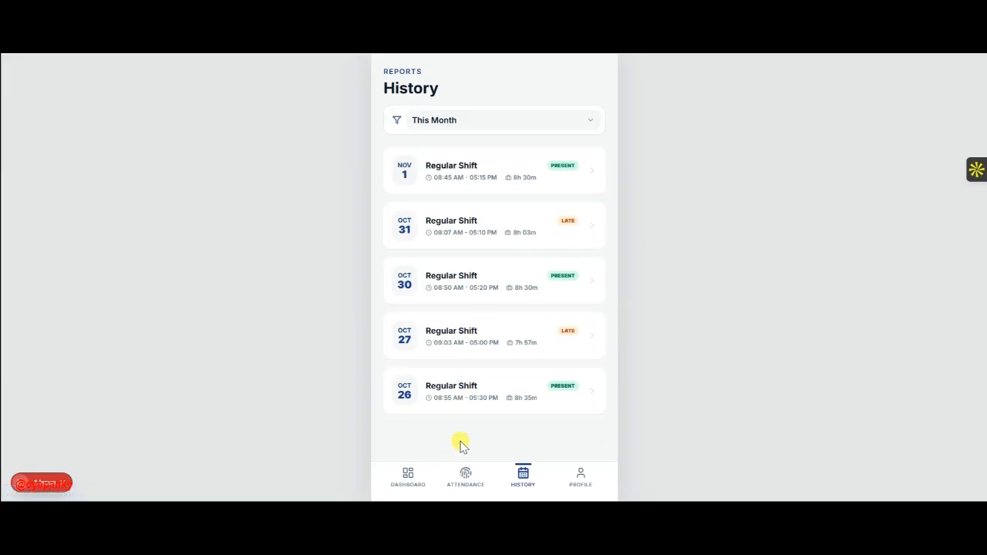
click(402, 484)
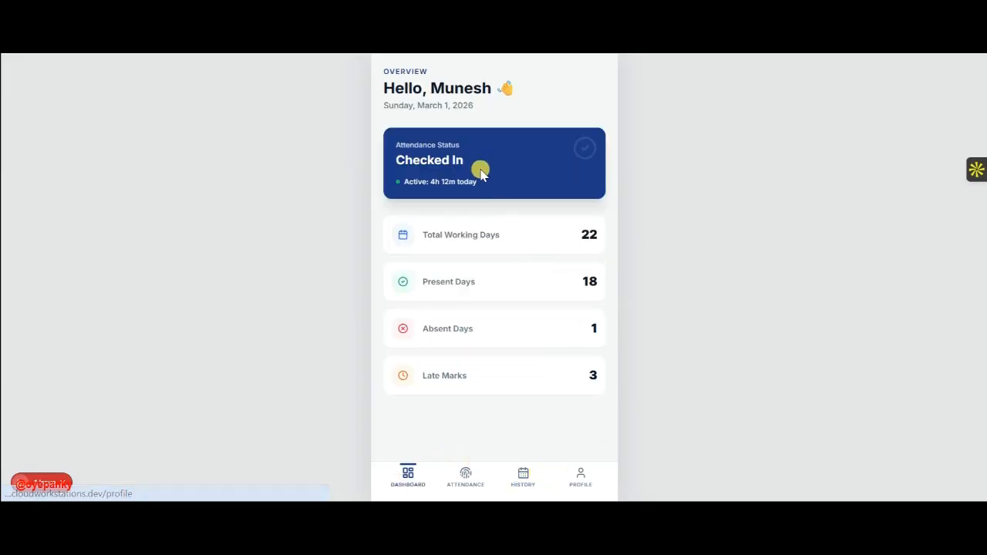
click(465, 480)
click(522, 481)
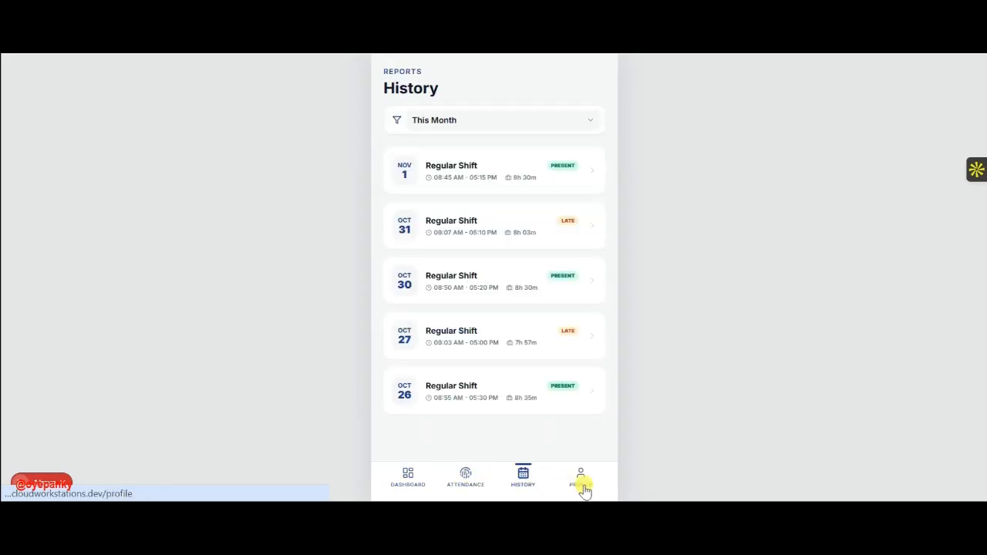
click(581, 479)
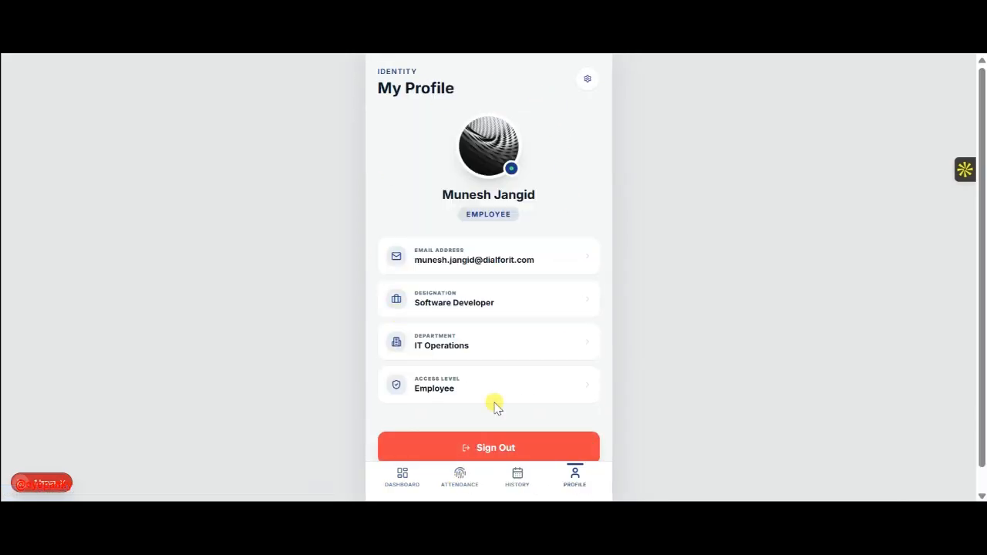
click(402, 485)
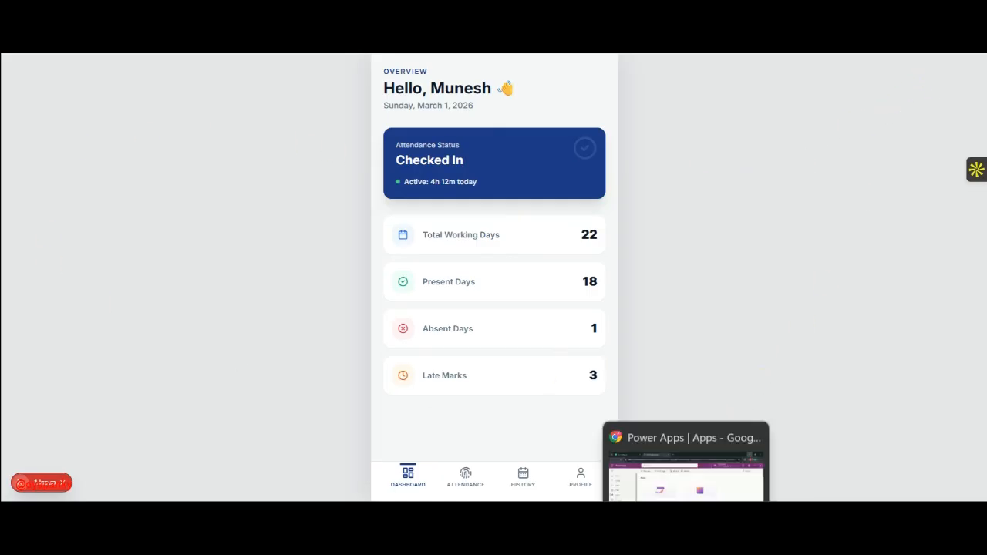
- Create a blank phone-size (392 x 852) canvas app in Power Apps
click(687, 514)
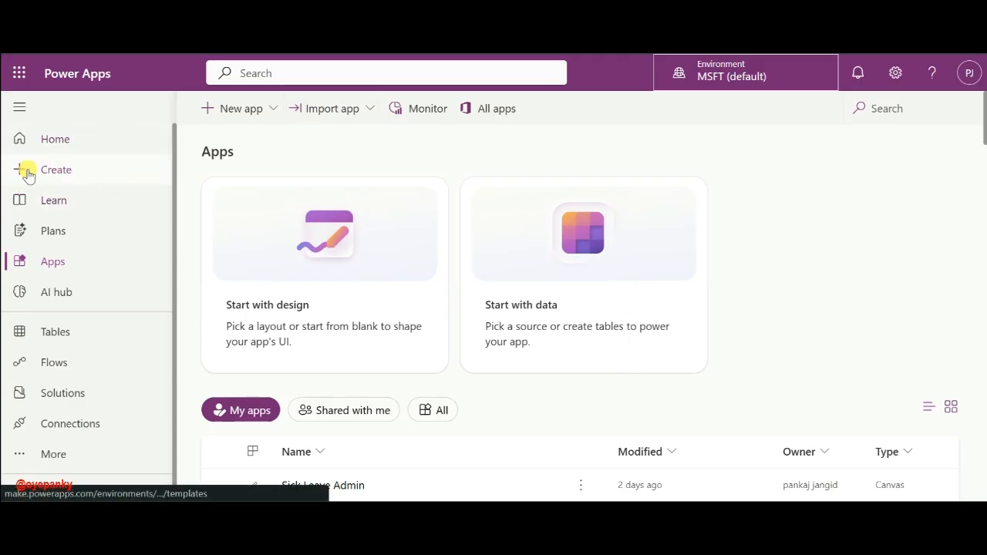
click(60, 173)
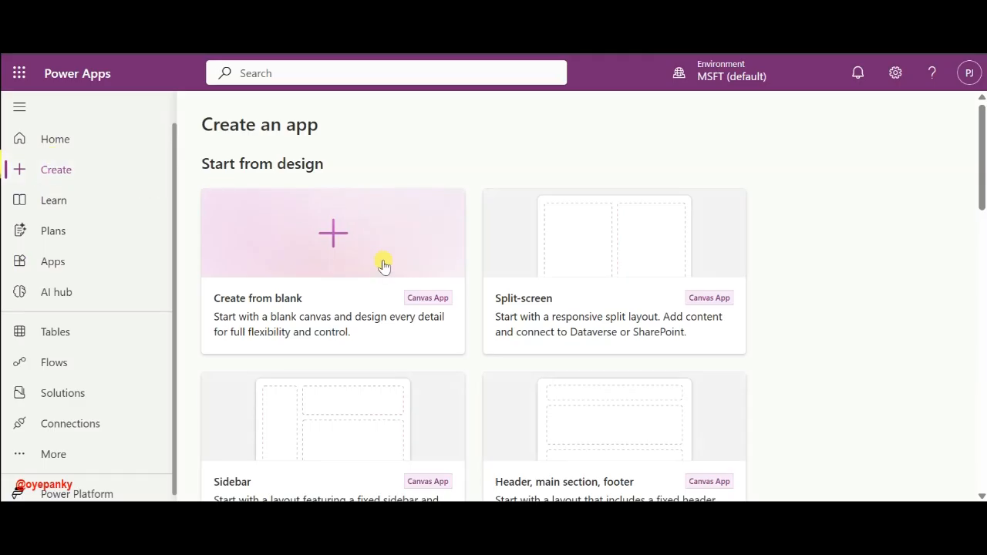
click(315, 236)
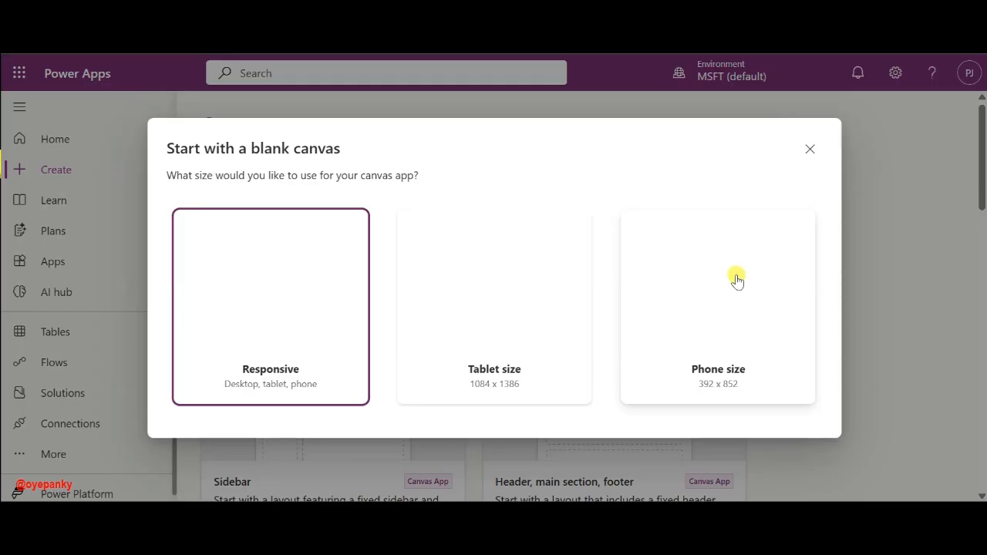
click(771, 282)
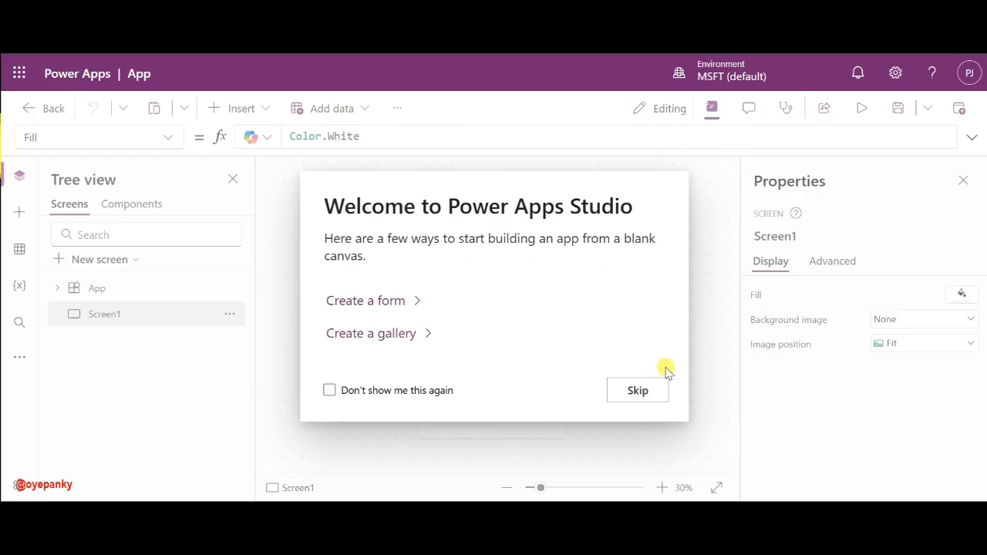
- Turn on Modern controls and themes in the app's Updates settings
click(635, 392)
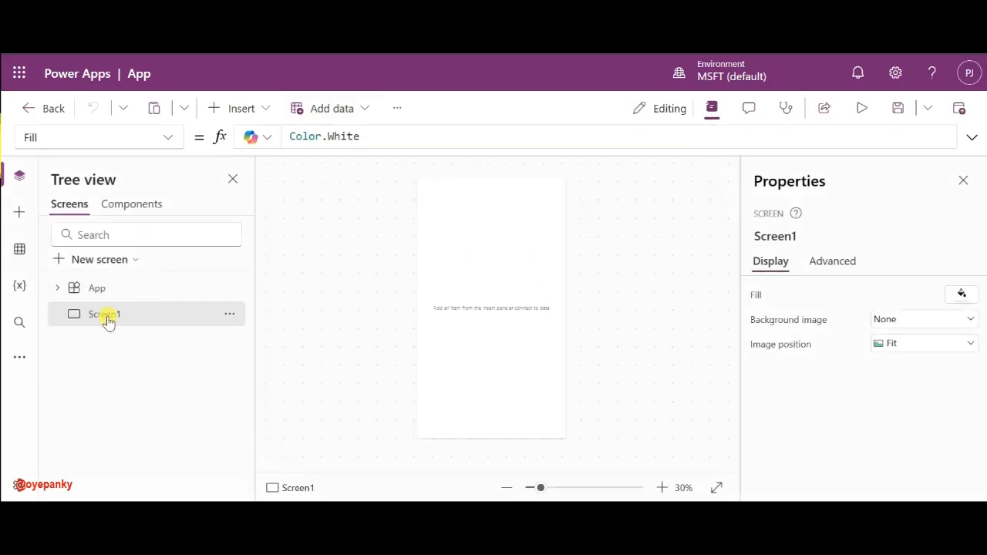
click(394, 110)
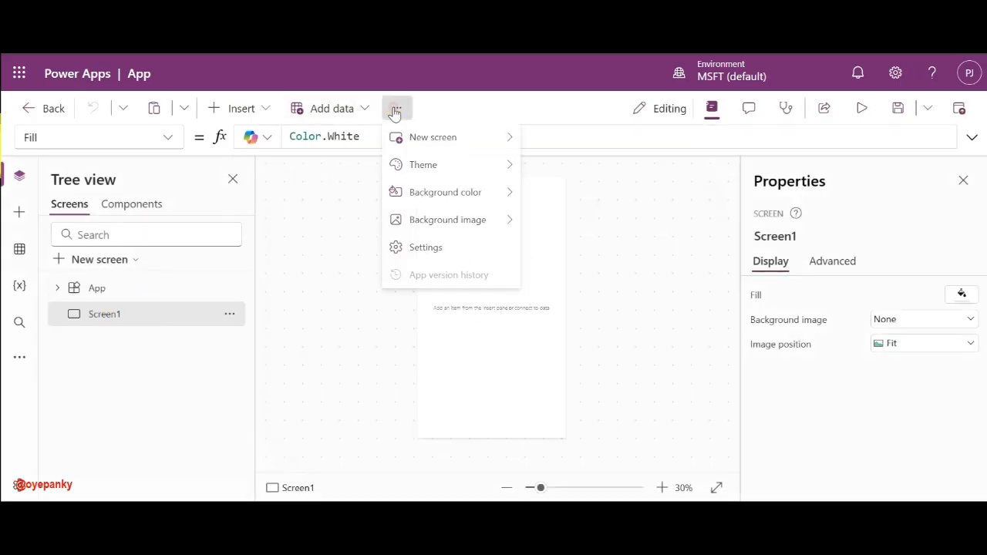
click(433, 248)
click(158, 300)
scroll(391, 324, down, 5)
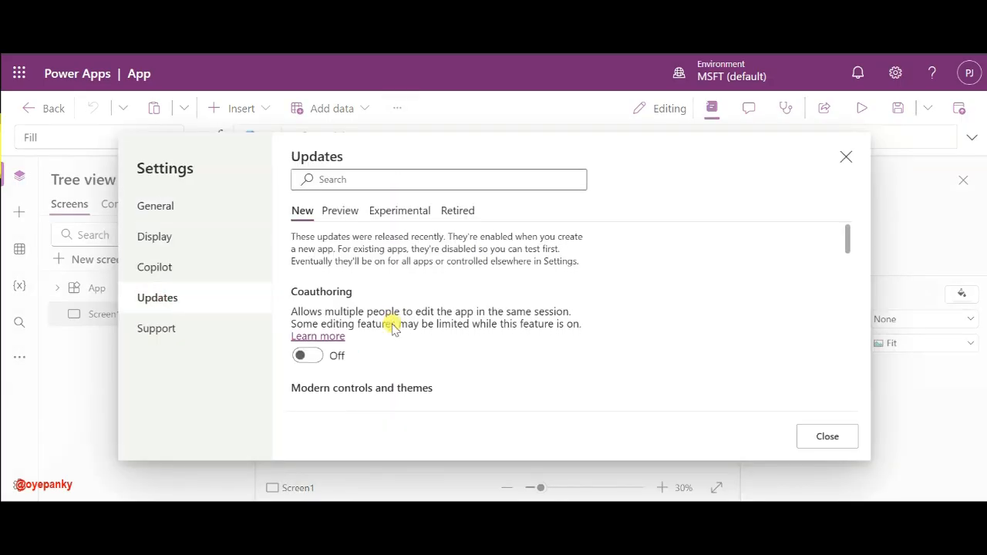
scroll(392, 326, up, 2)
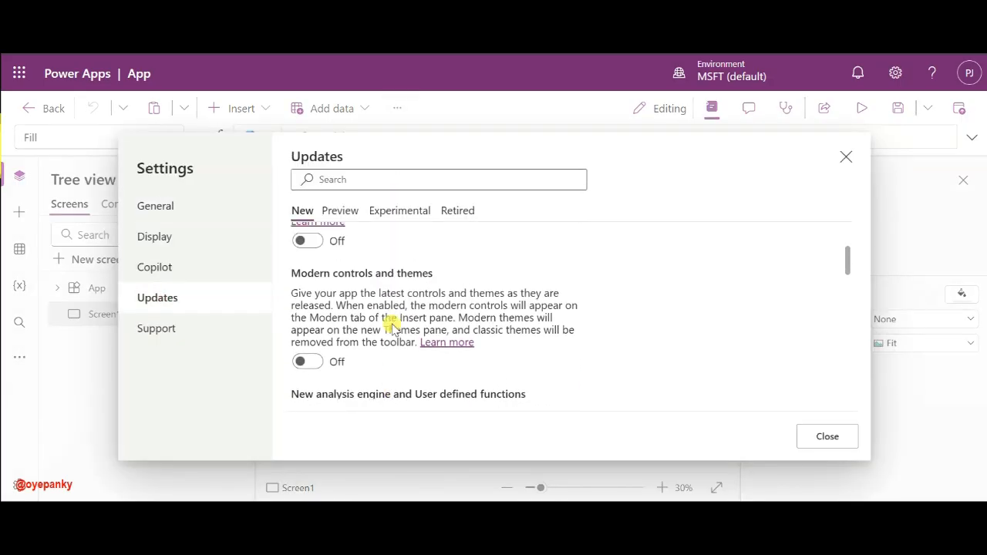
click(302, 360)
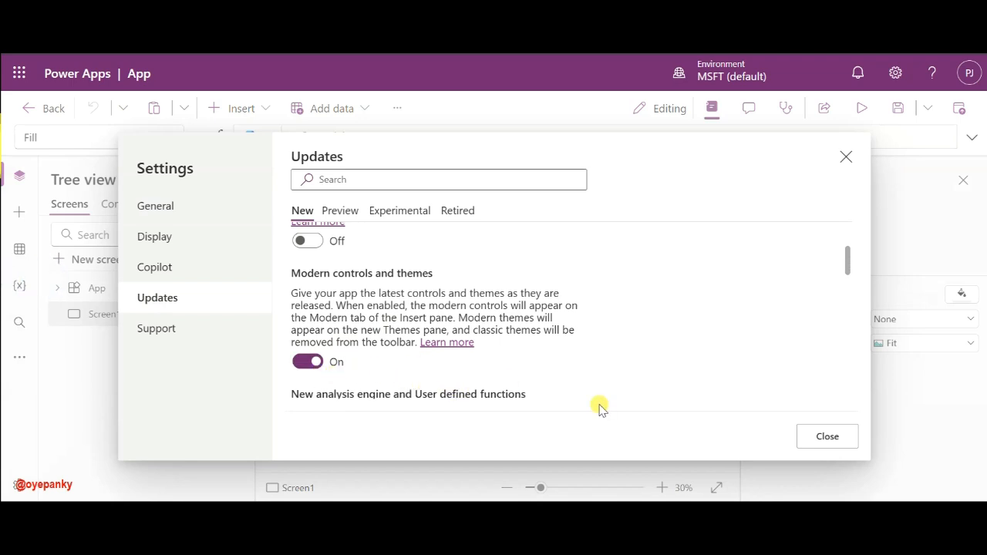
click(826, 436)
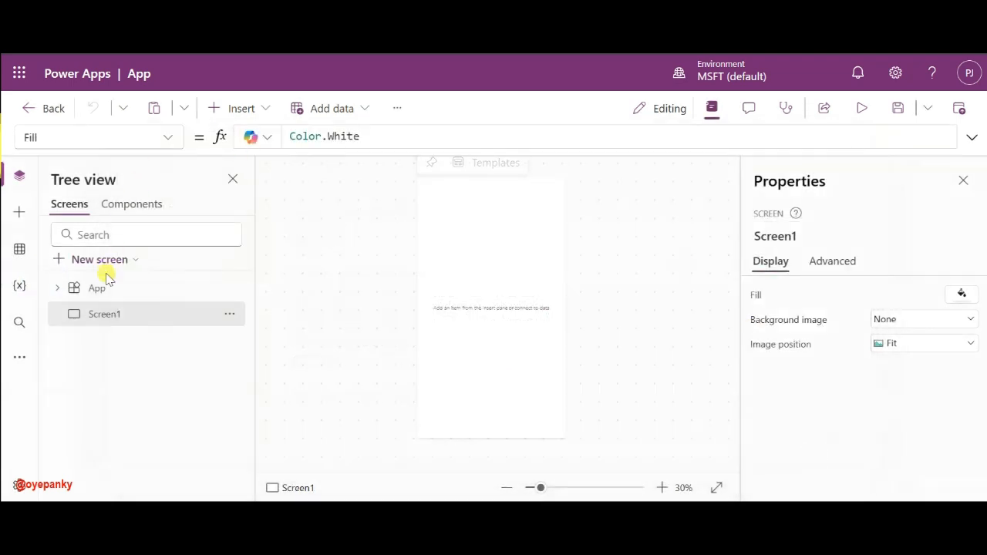
- Rename Screen1 to LoginScreen
double_click(104, 318)
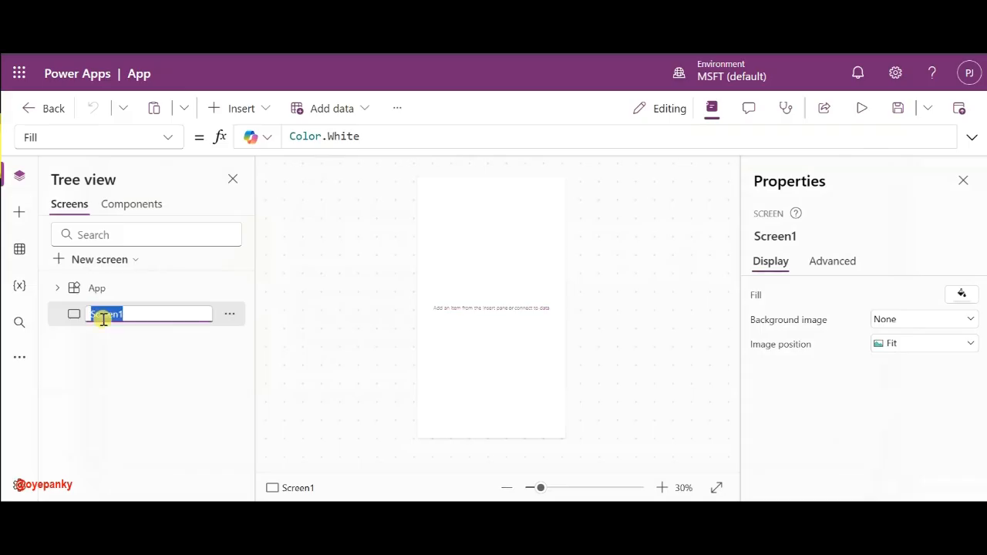
text(LoginScreen)
key(Return)
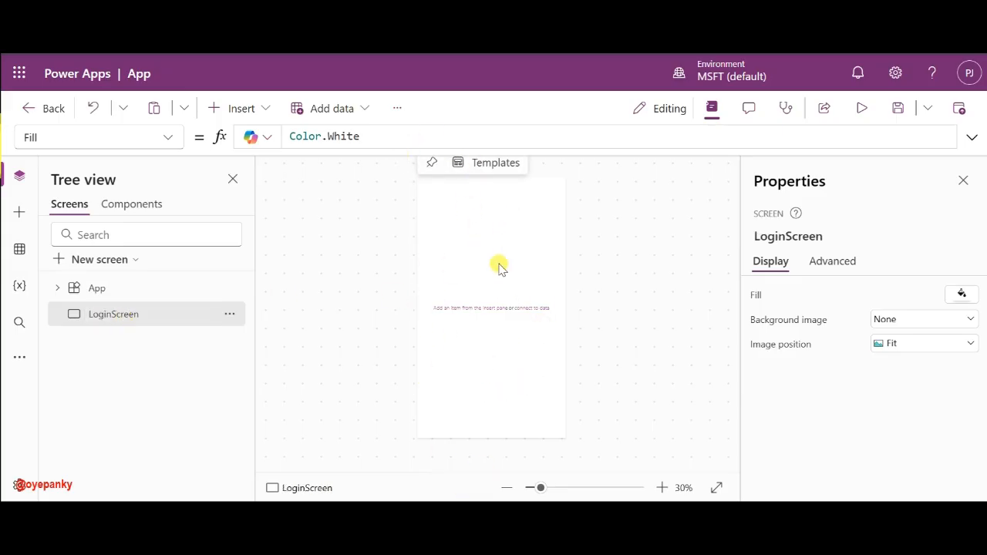
- Browse the Dial For IT Profile, History, Attendance and Dashboard pages, ending on Dashboard
mouse_move(663, 501)
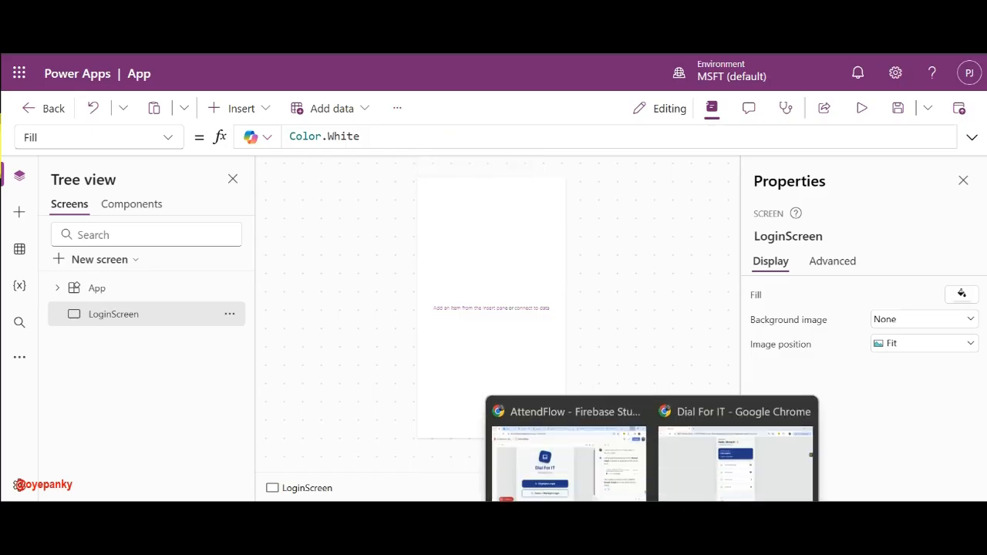
click(701, 454)
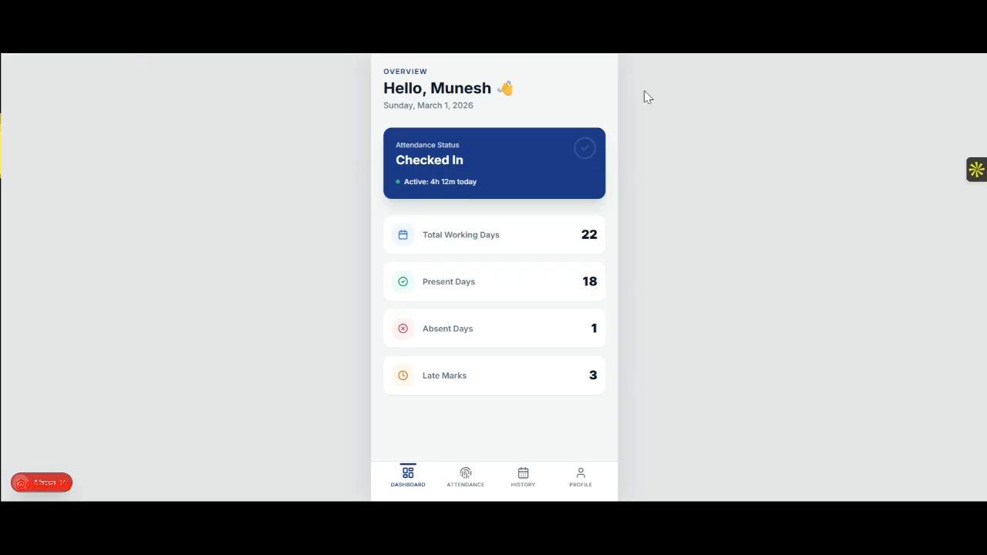
click(580, 477)
click(520, 477)
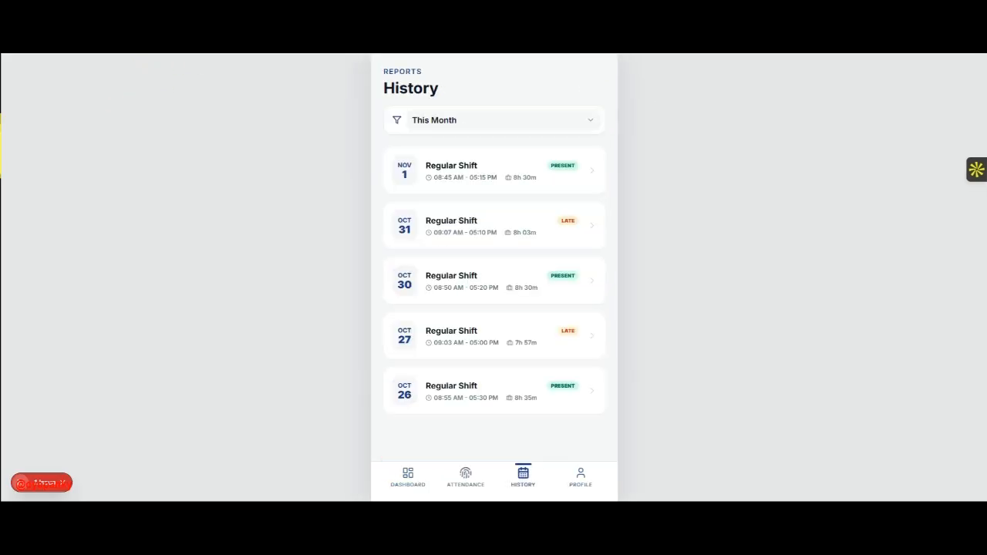
click(466, 478)
click(407, 478)
click(523, 477)
click(580, 477)
click(517, 477)
click(401, 477)
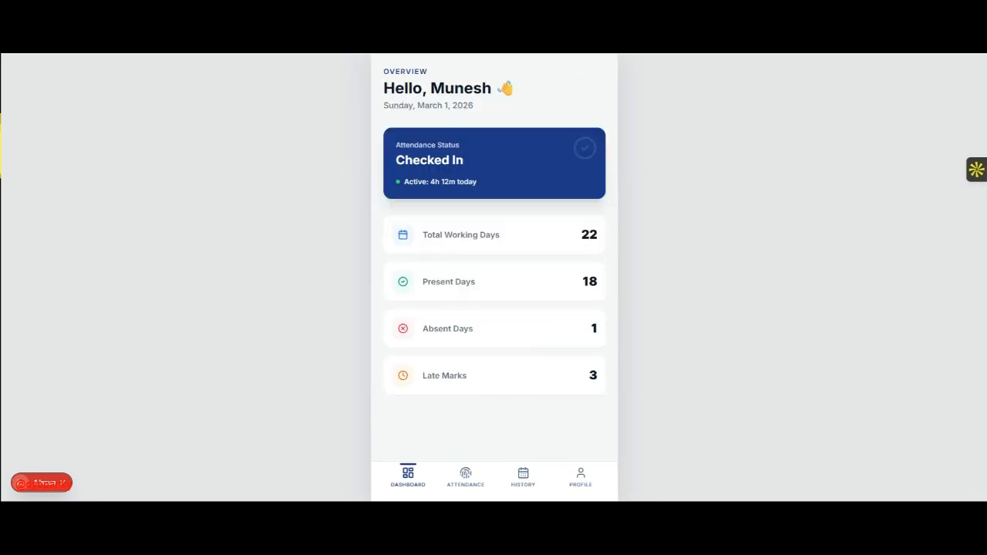
click(459, 477)
click(408, 477)
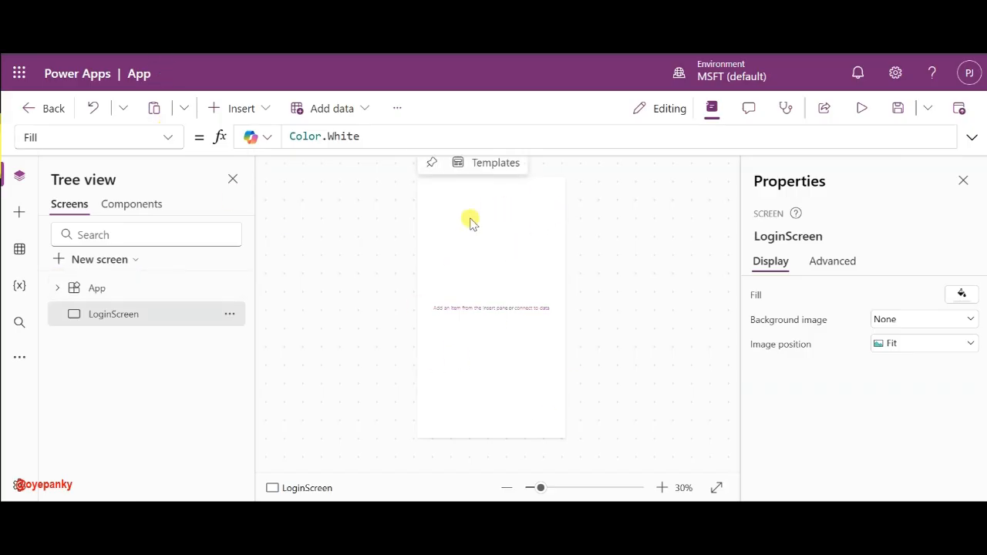
- Change LoginScreen's Fill from Color.White to RGBA(245,246,248,1)
triple_click(334, 137)
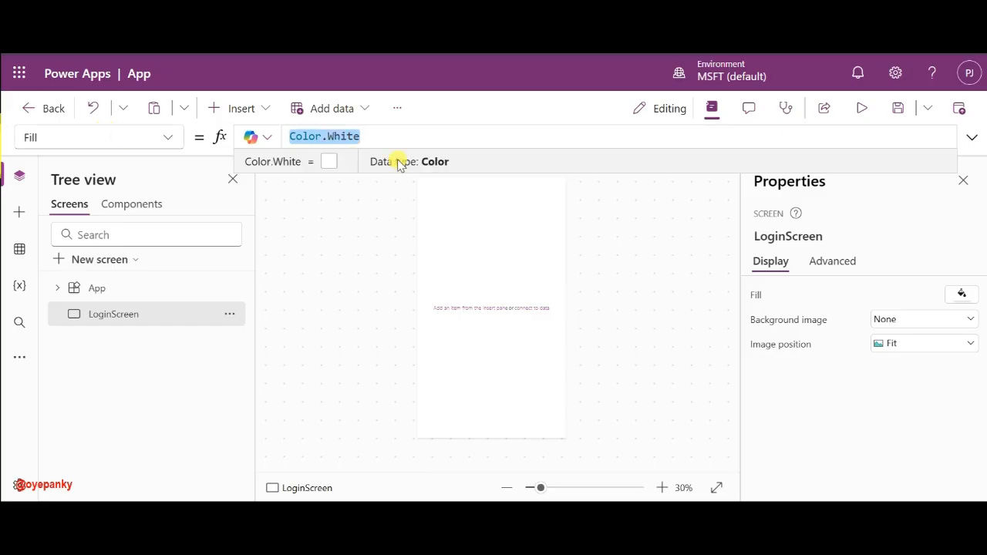
text(RGBA)
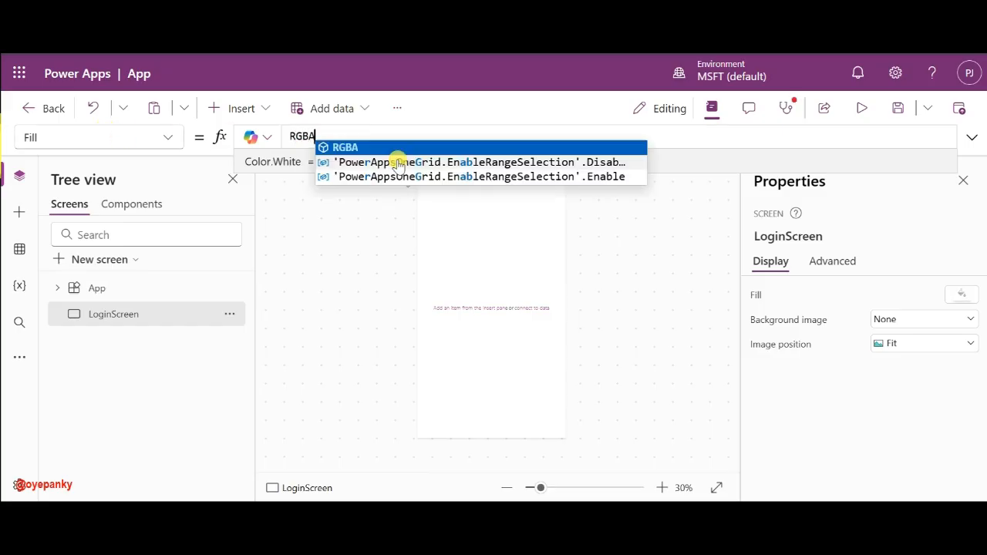
text(()
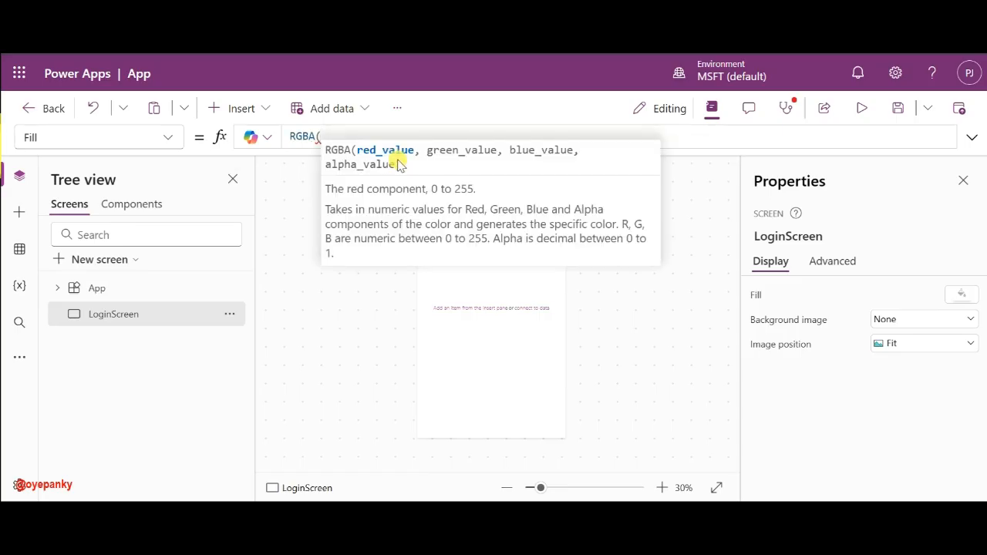
text(245)
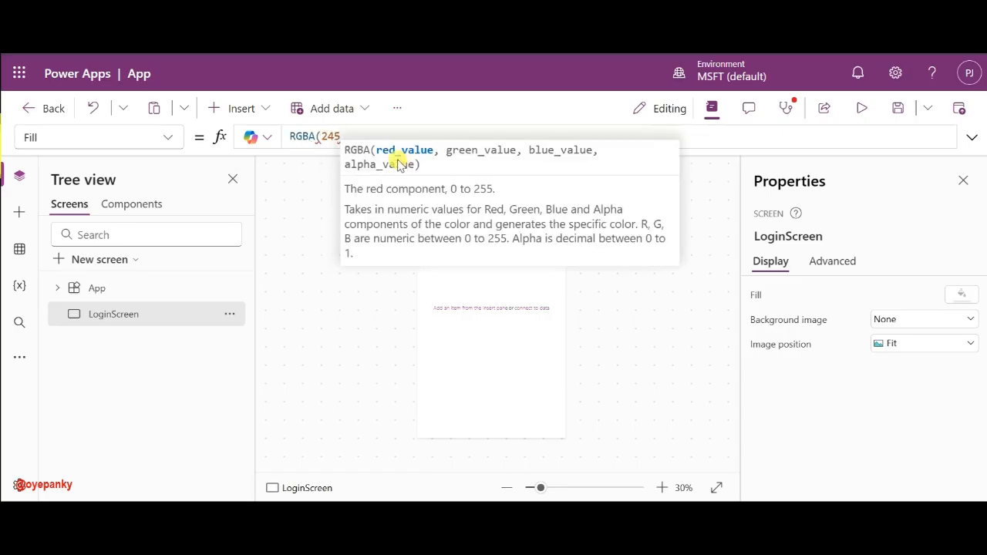
text(,2)
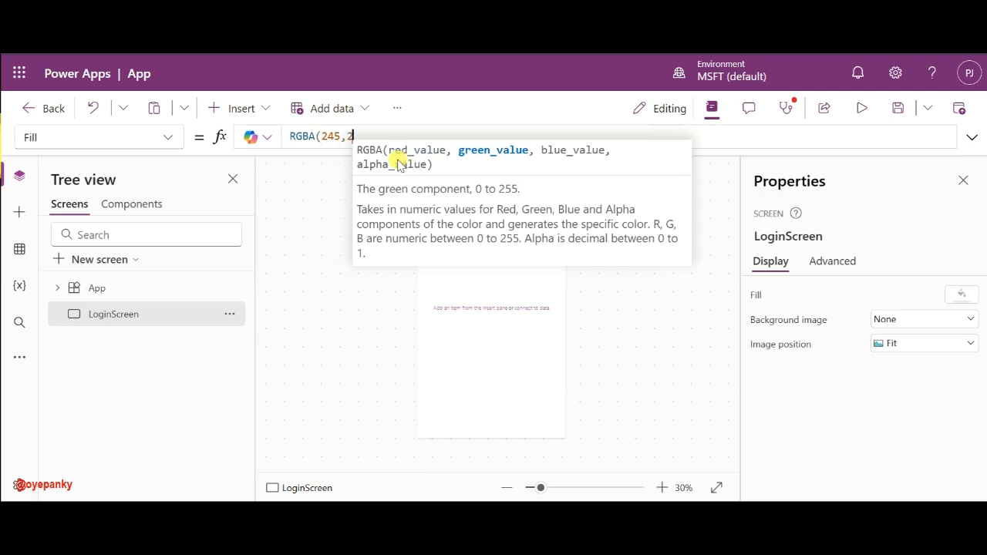
text(46)
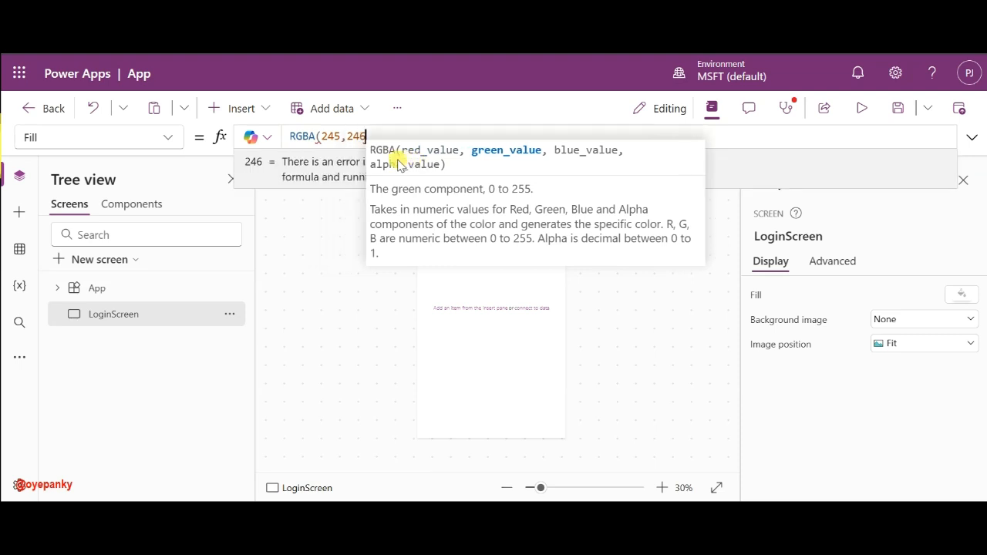
text(,24)
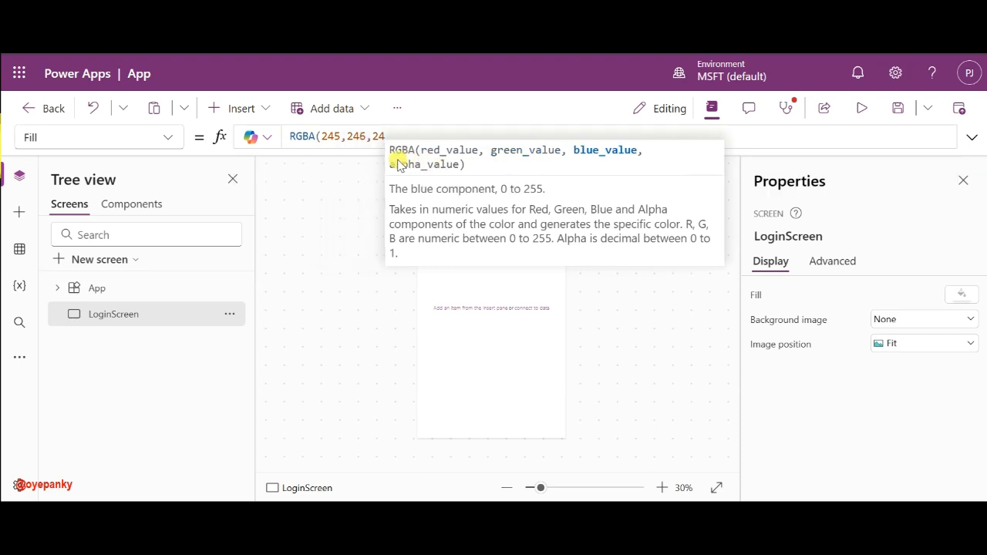
text(8,)
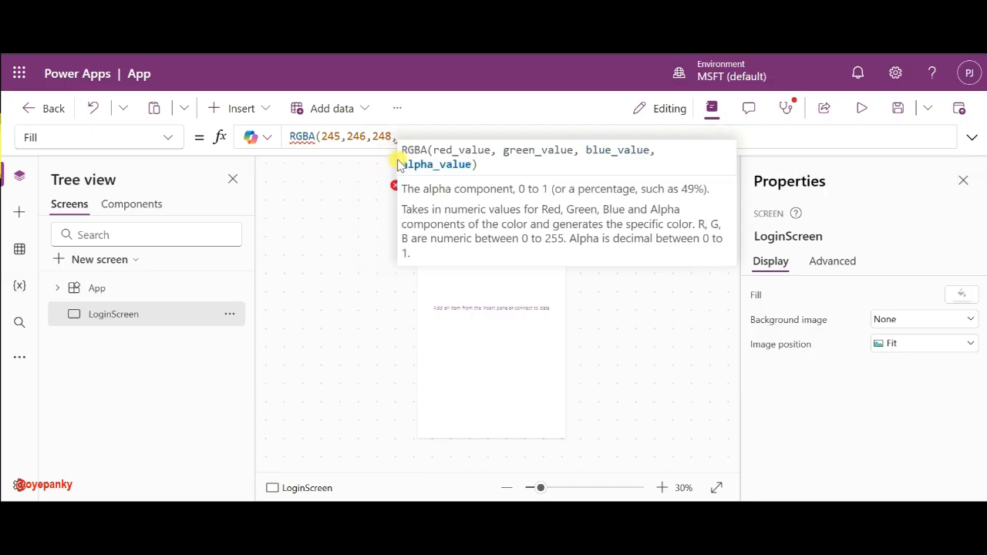
text(1)
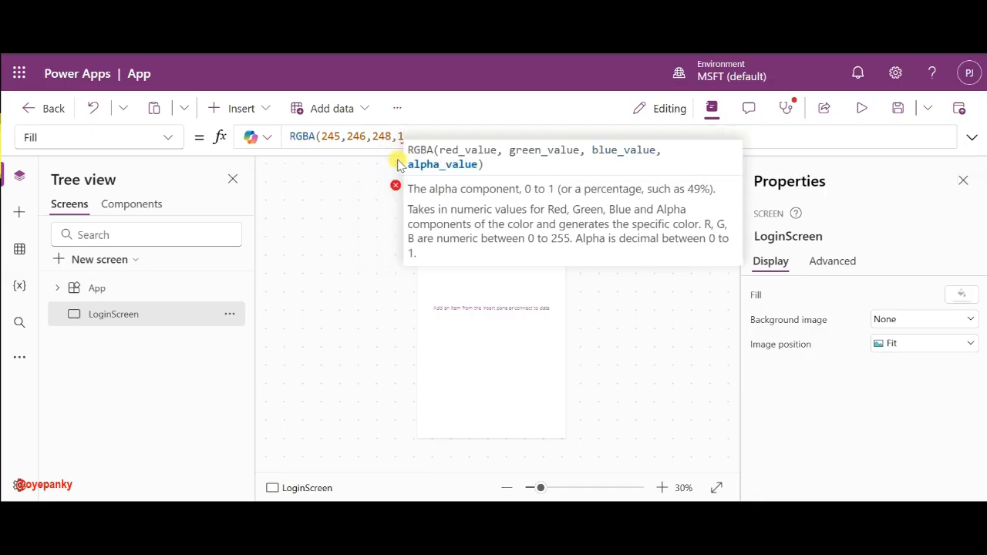
text())
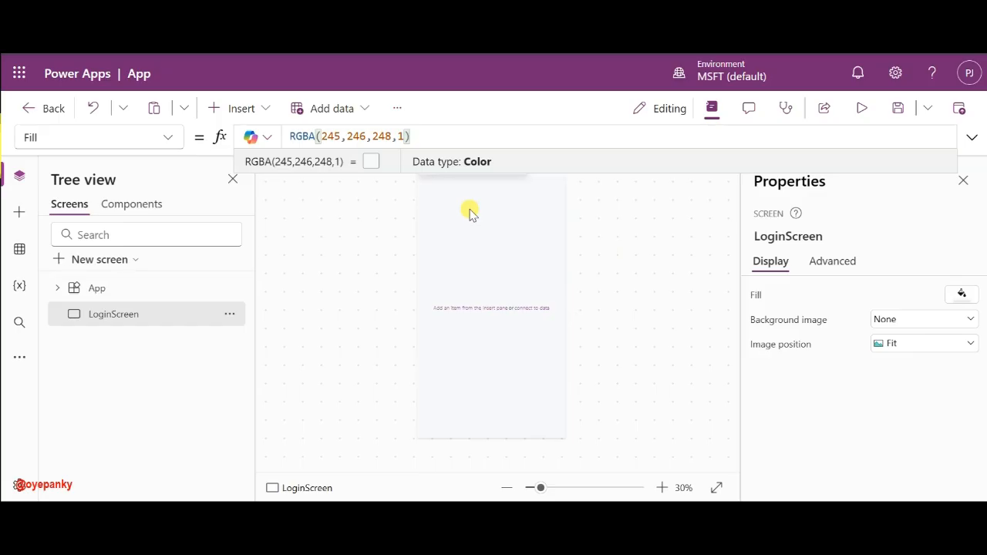
click(487, 324)
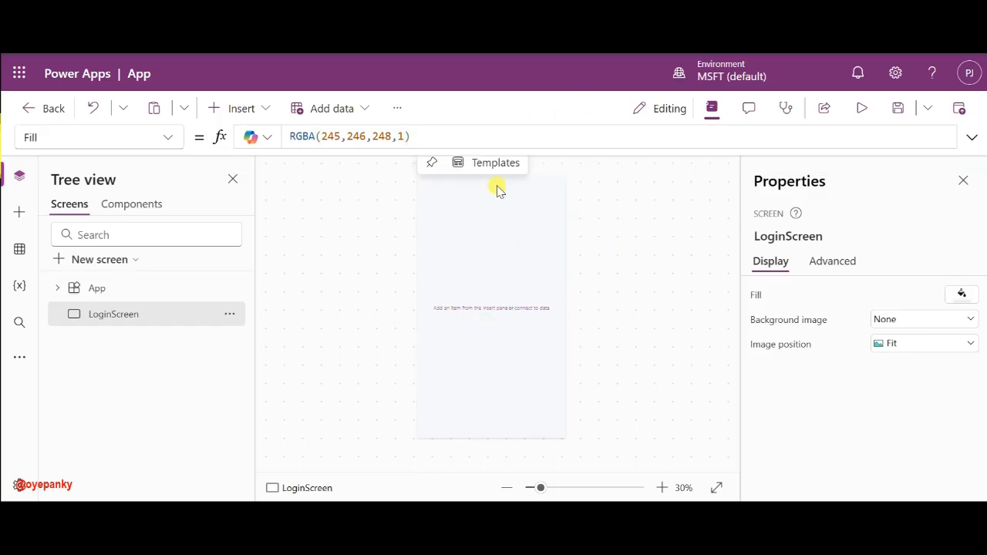
click(245, 108)
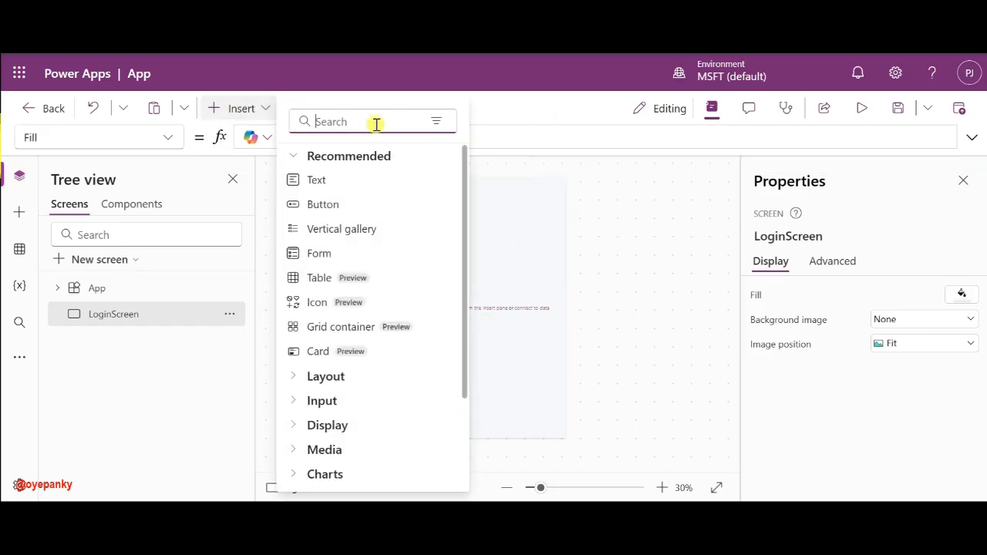
- Insert a container on LoginScreen and rename it ConLogo
text(Con)
click(331, 181)
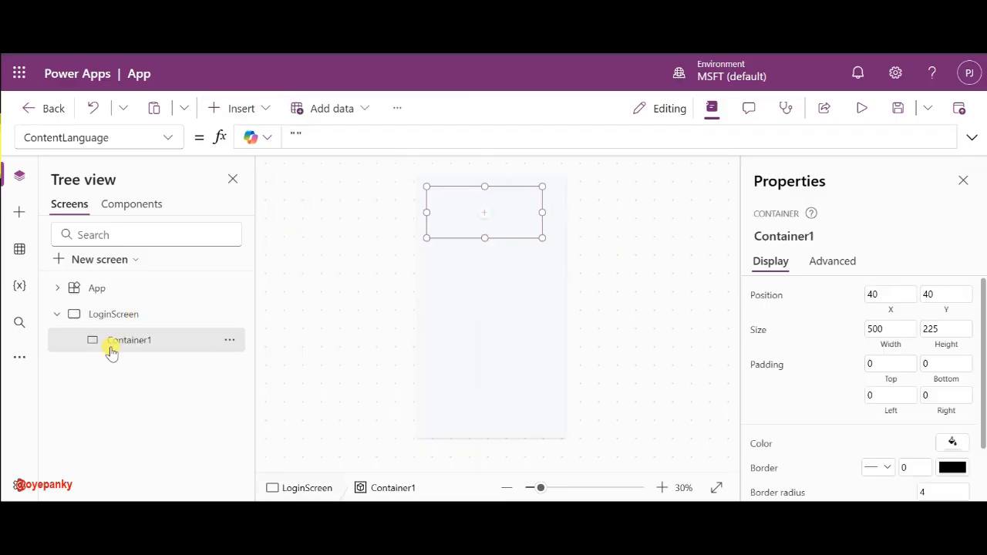
double_click(128, 339)
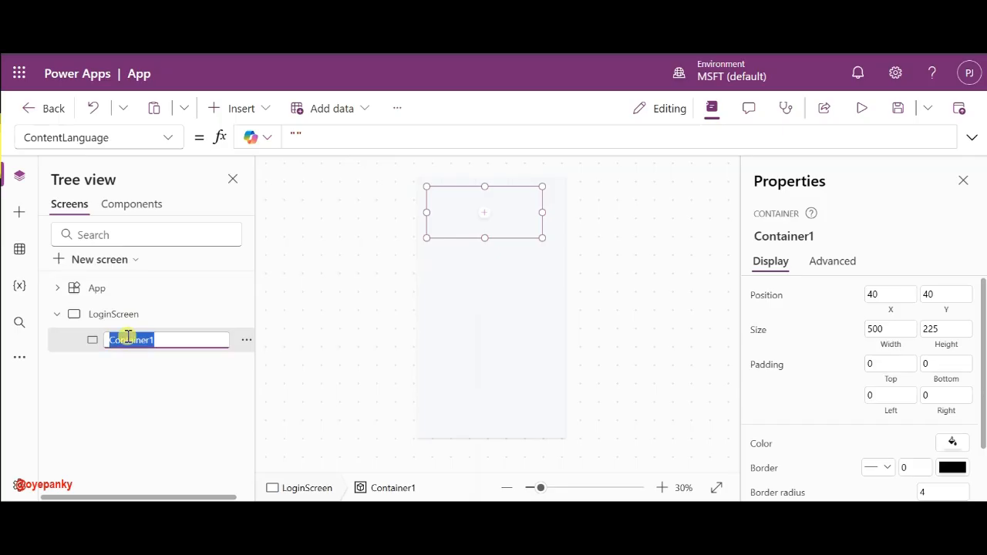
text(ConLogo)
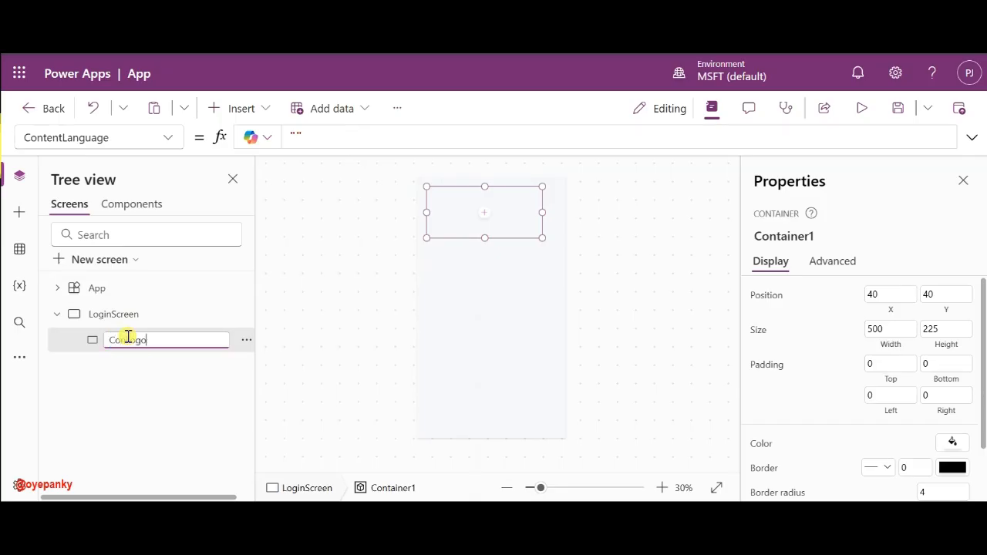
key(Return)
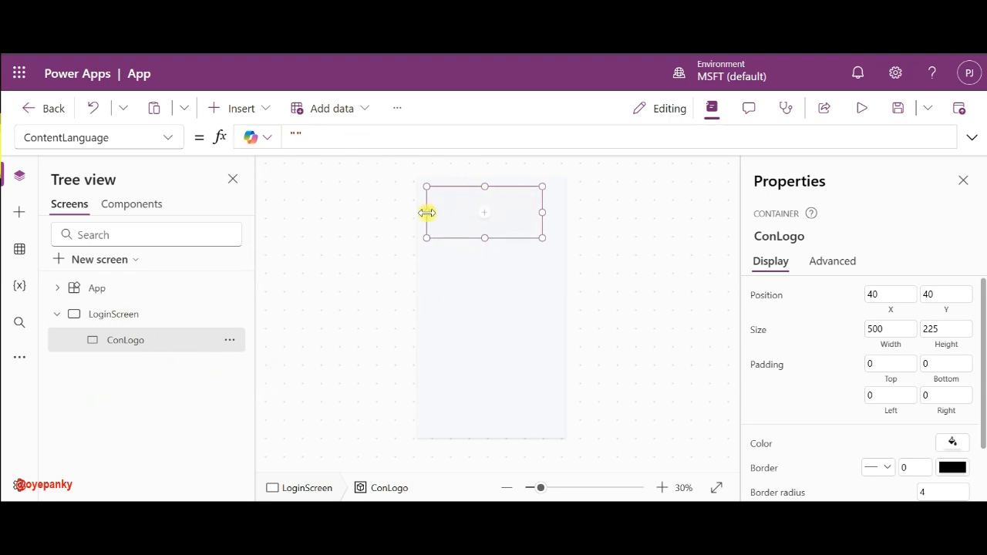
- Stretch ConLogo to the screen edges and set its Width to Parent.Width
drag(421, 211, 417, 213)
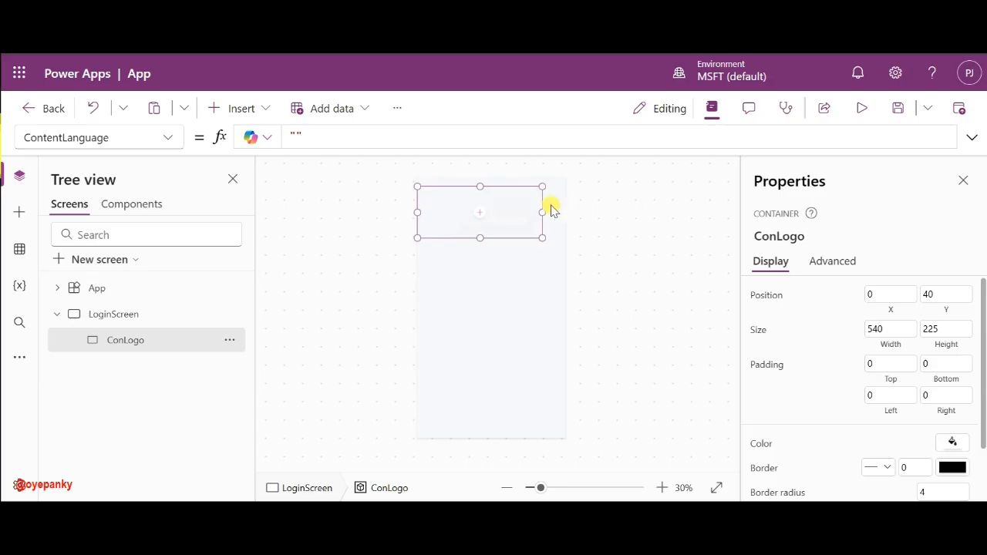
drag(542, 212, 565, 212)
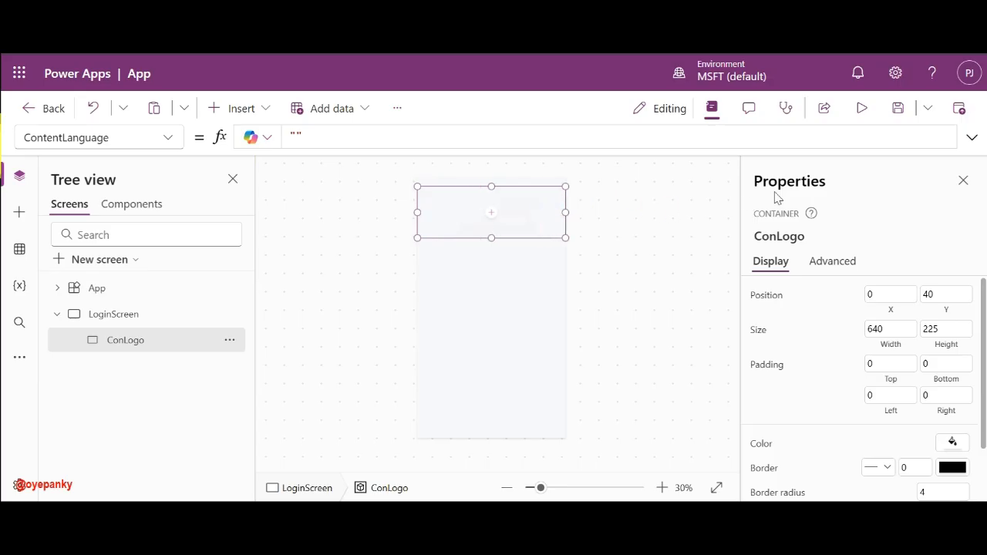
click(161, 137)
scroll(105, 394, down, 3)
scroll(106, 395, down, 2)
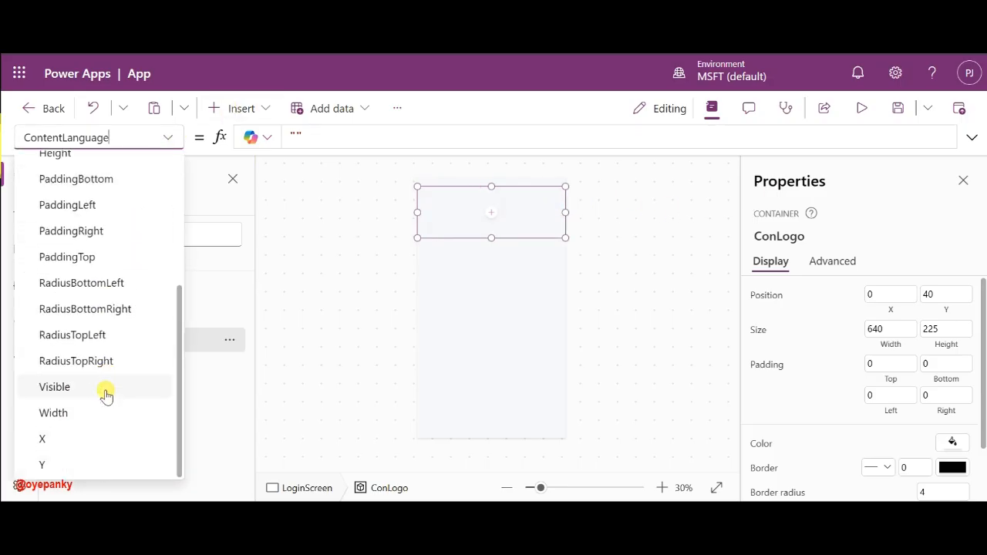
click(82, 412)
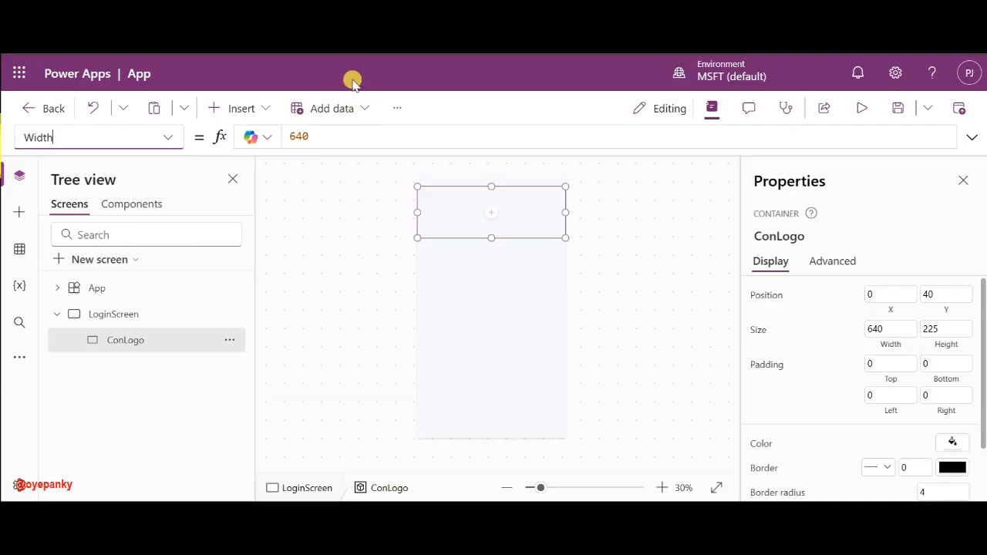
double_click(324, 134)
text(Par)
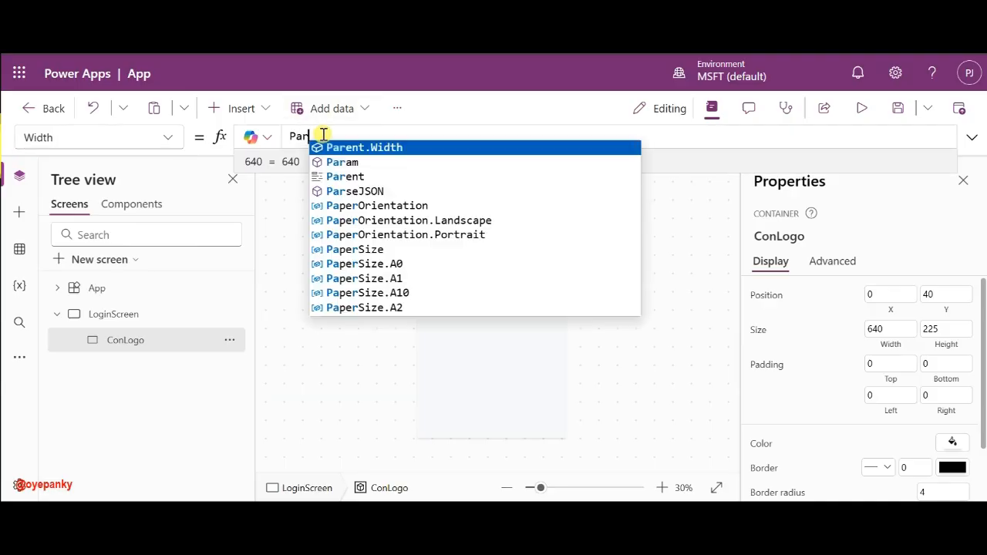
click(341, 147)
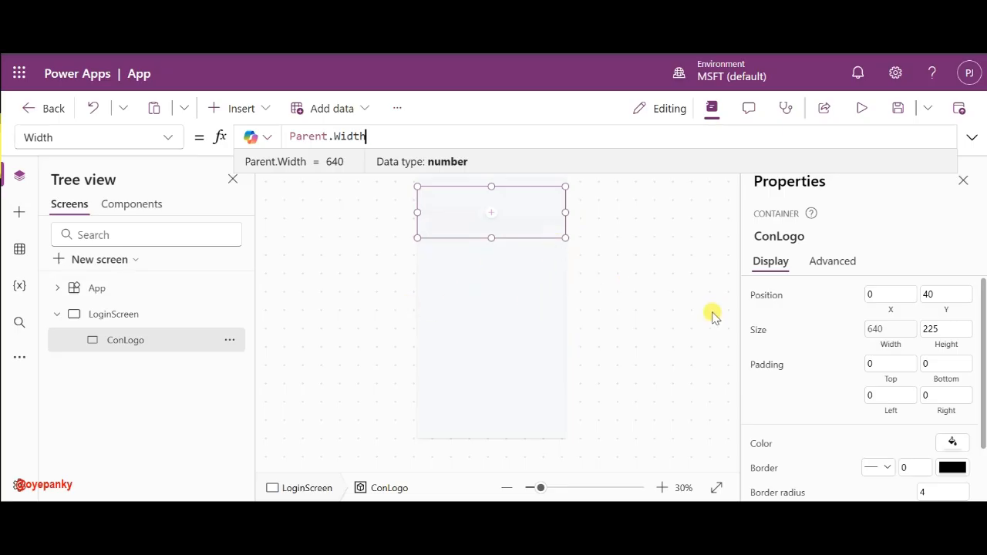
- Set ConLogo's Height to 350 and Y position to 80
click(951, 323)
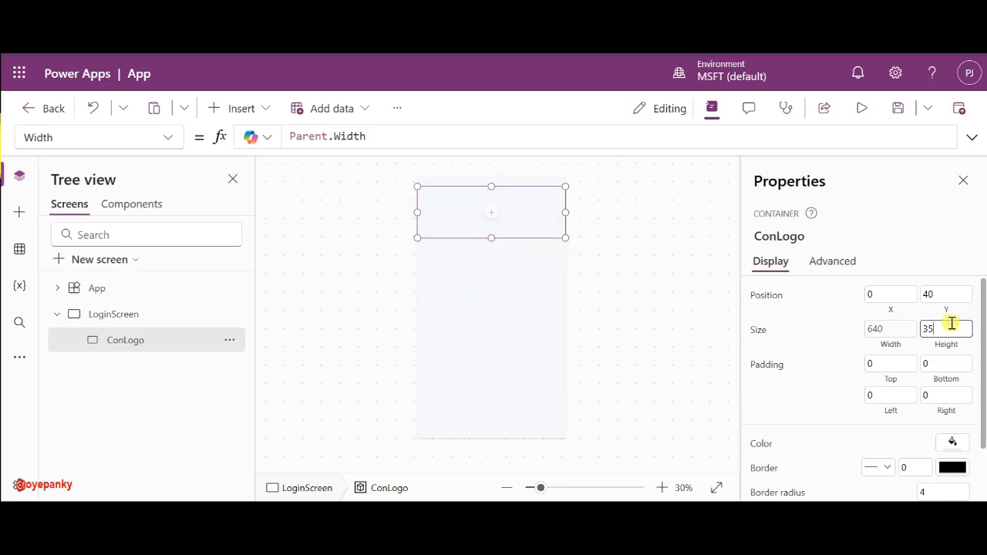
click(843, 330)
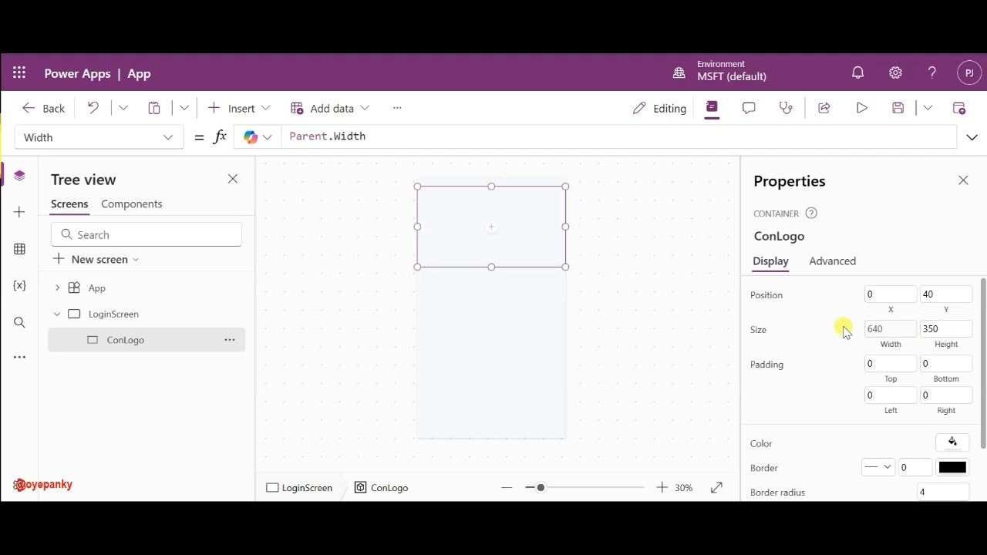
click(945, 297)
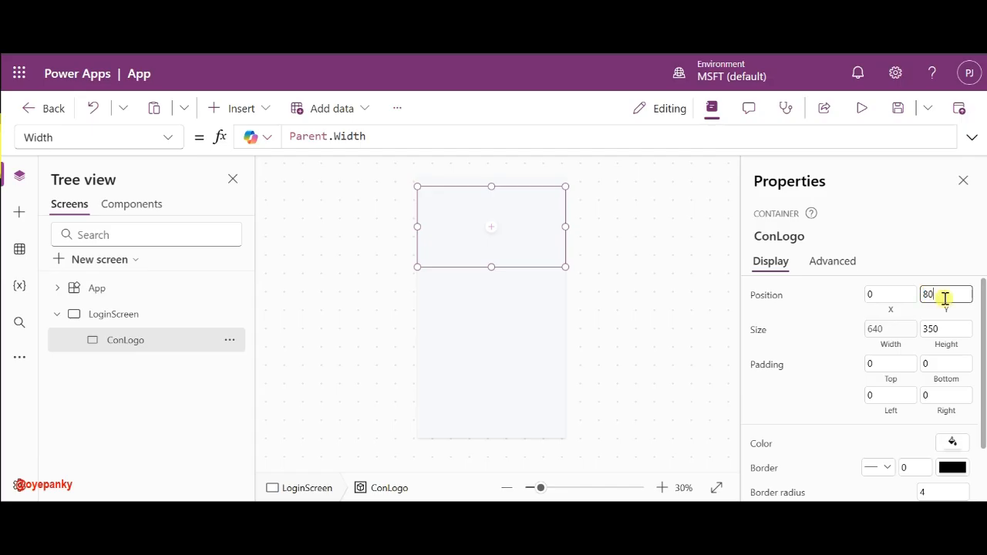
text(80)
click(840, 302)
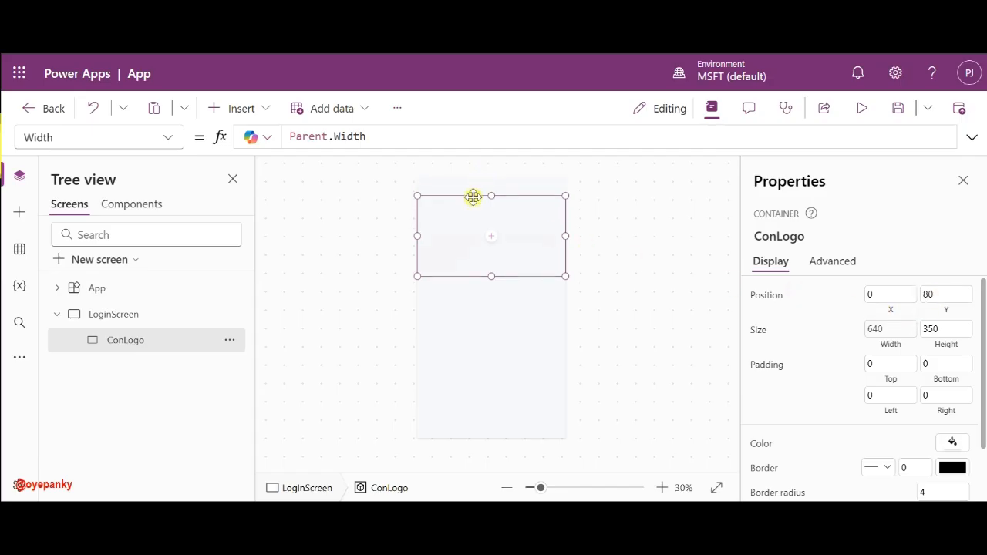
- Add an Image control inside the ConLogo container from the Insert search
click(491, 237)
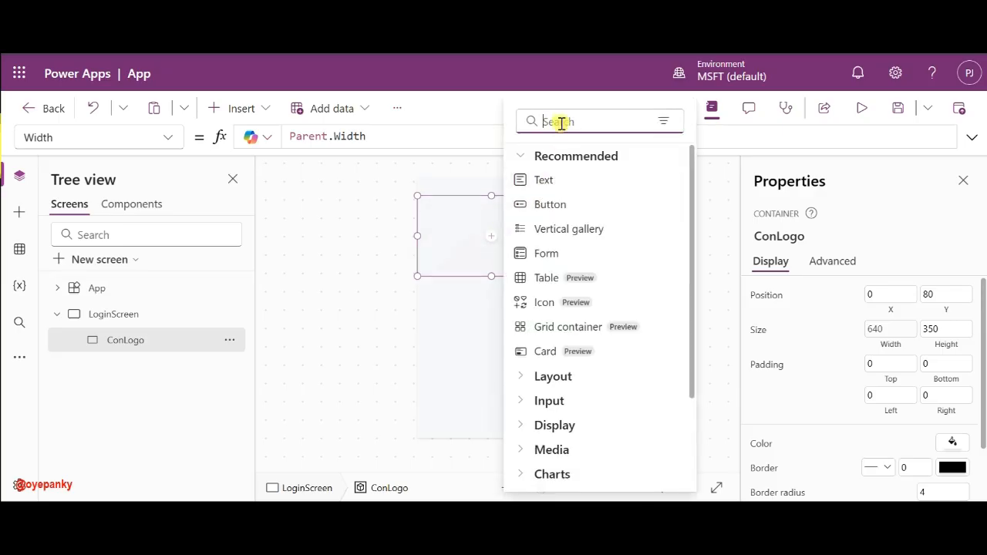
text(Ima)
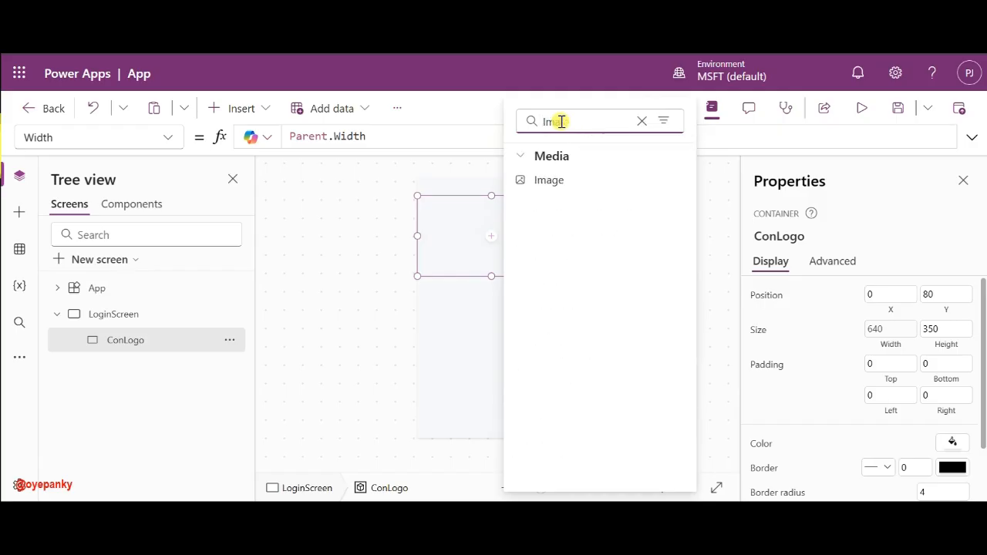
click(549, 180)
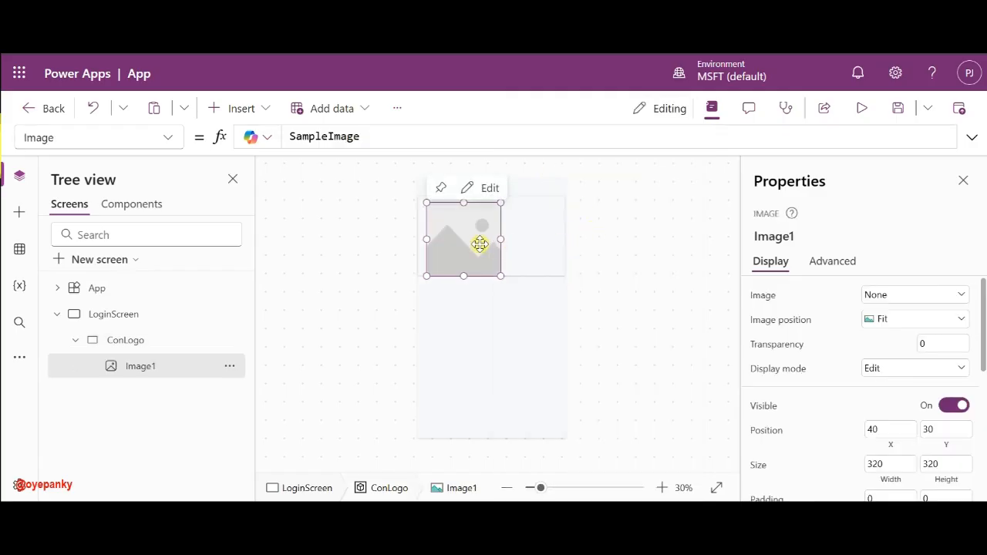
- Change ConLogo's drop shadow from Light to None
click(562, 215)
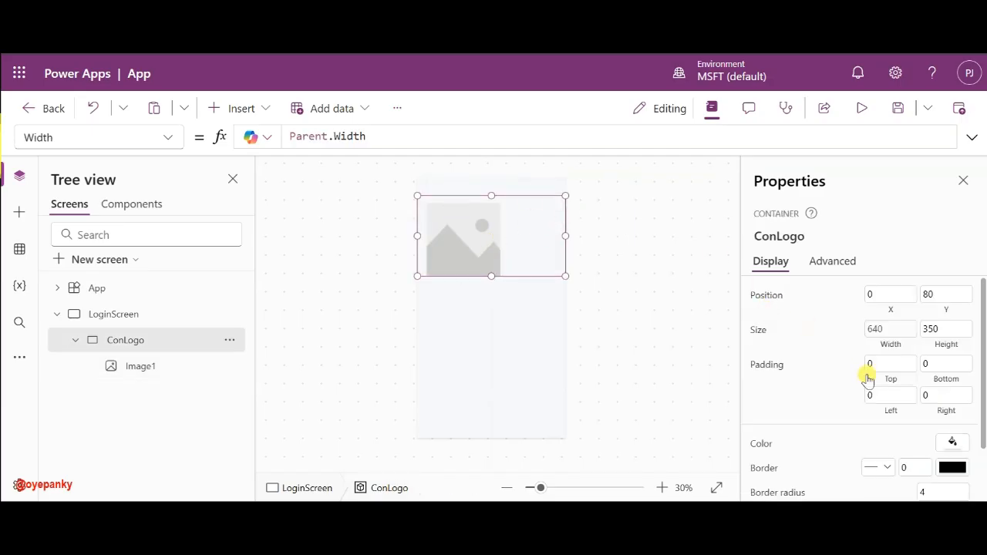
scroll(866, 374, down, 2)
click(880, 454)
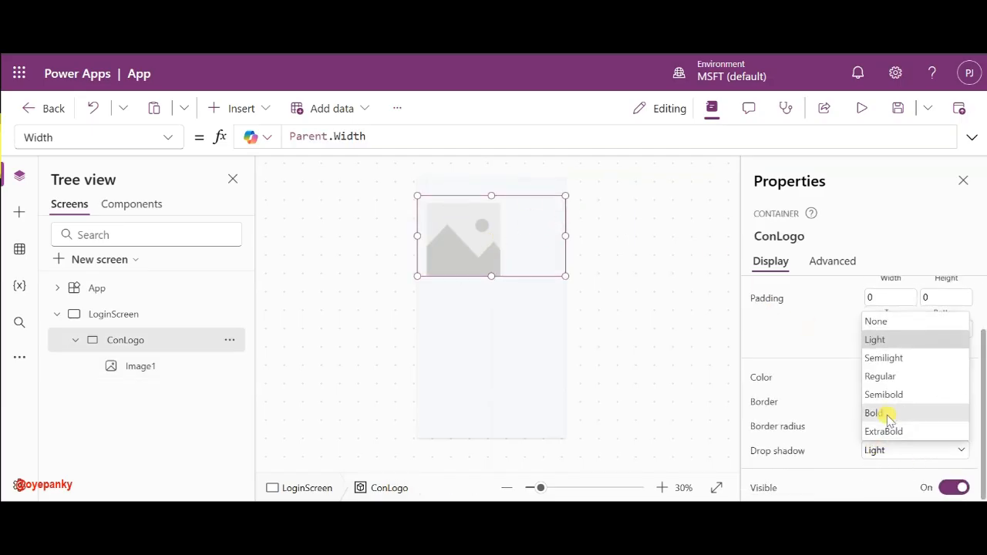
click(891, 320)
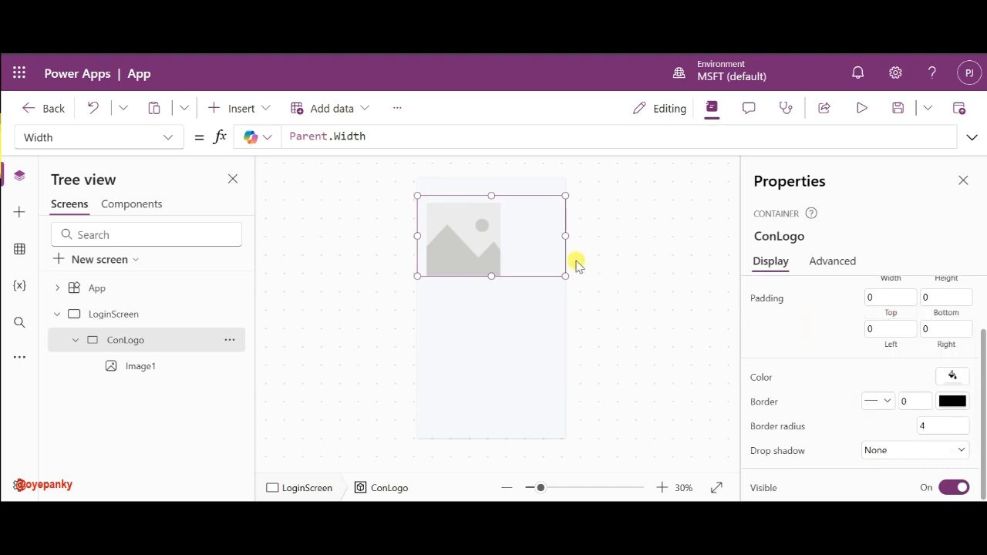
click(455, 220)
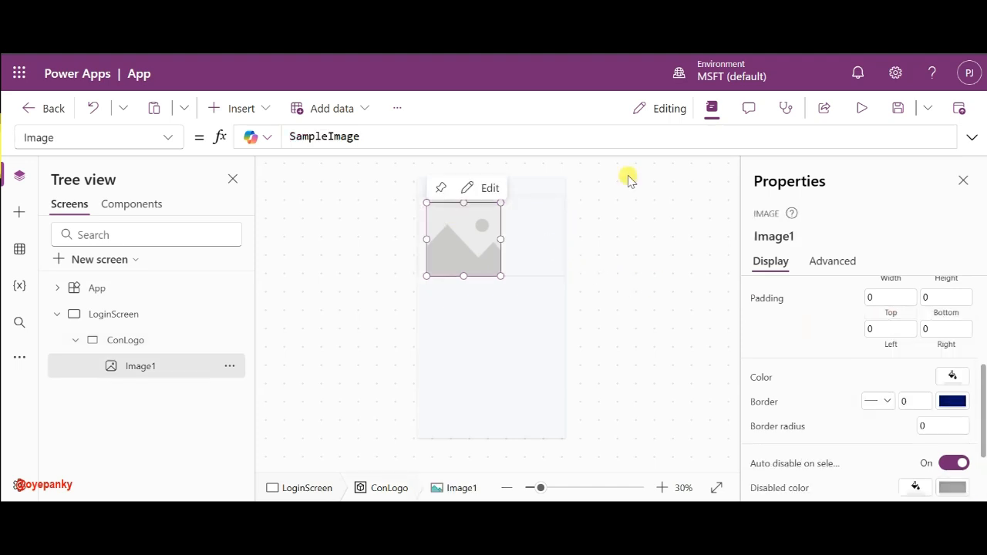
click(527, 260)
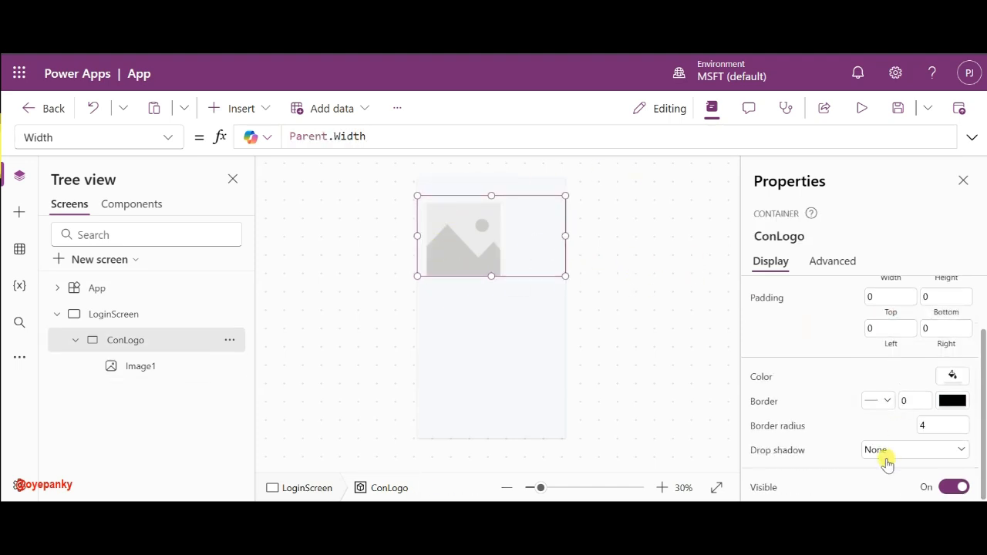
click(676, 298)
click(453, 256)
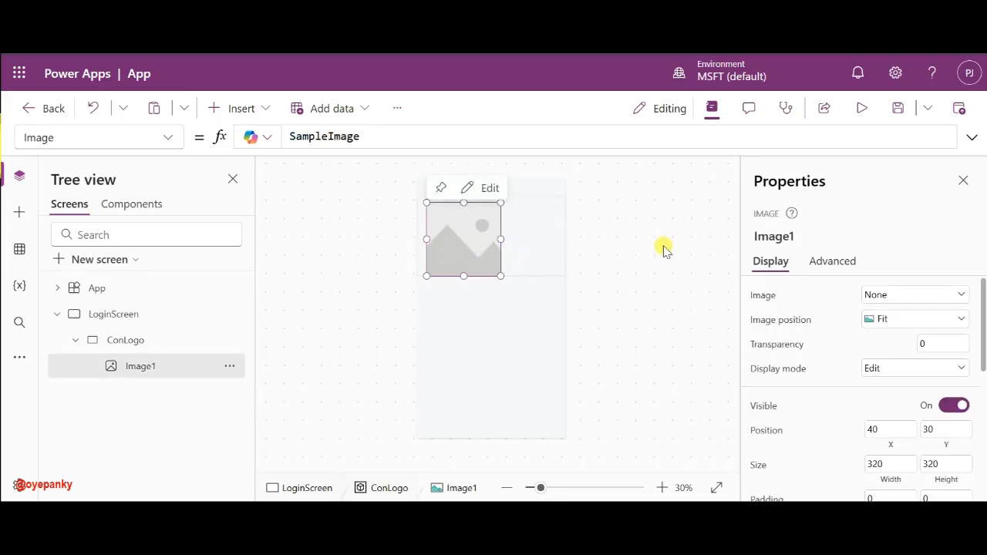
- Set Image1's width to 120 and its border radius to 20
scroll(882, 405, down, 2)
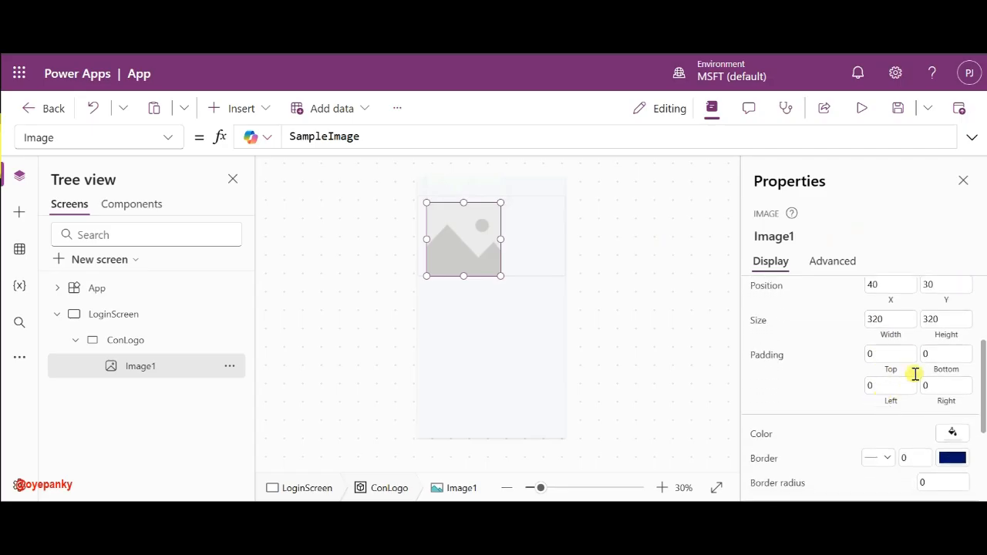
click(894, 320)
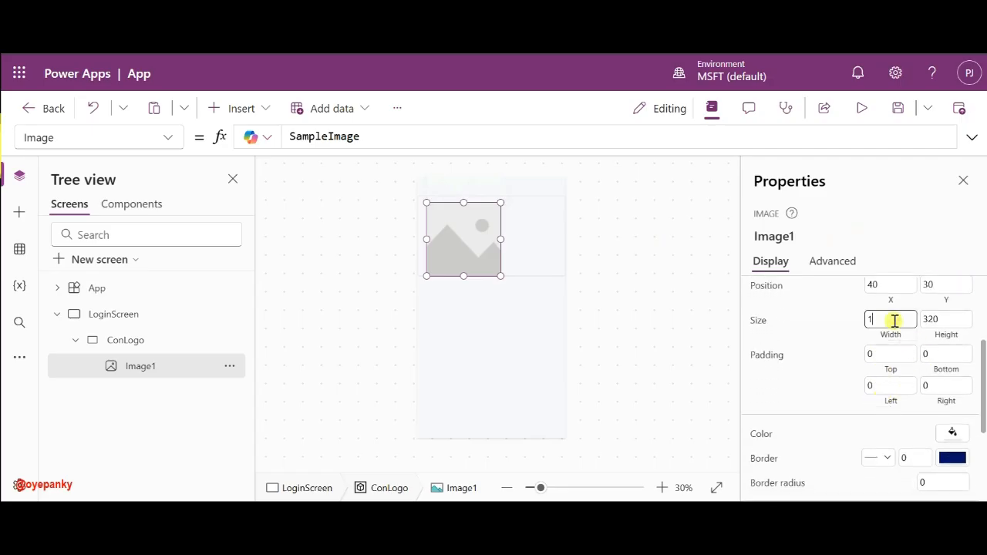
text(120)
click(930, 318)
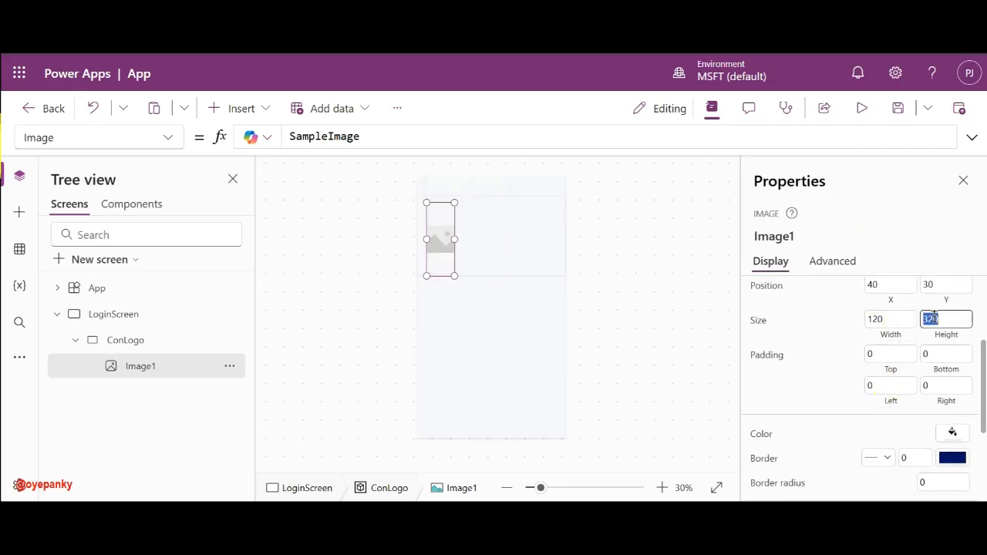
text(320)
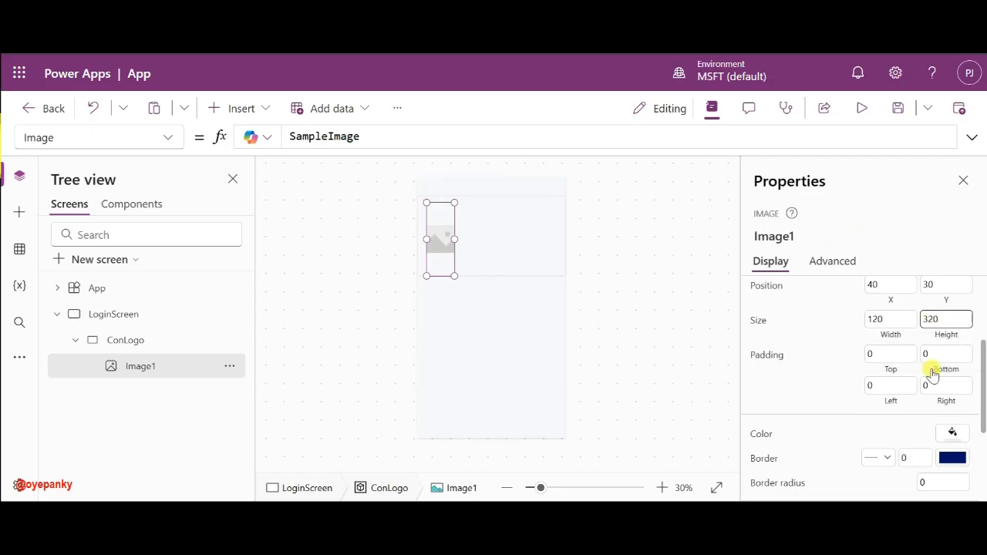
click(931, 484)
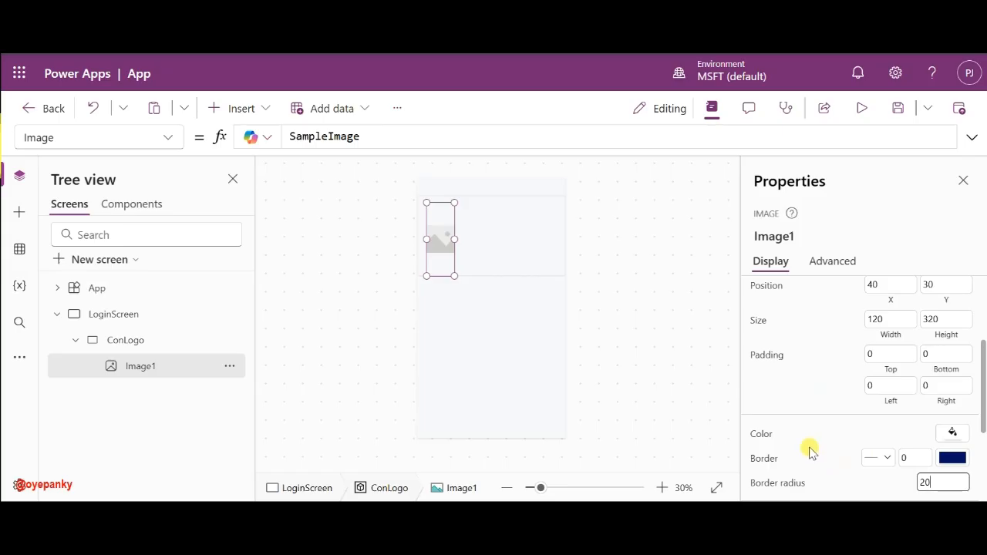
click(879, 420)
- Correct the image height to 120 and position it at ConLogo's top centre
drag(439, 237, 485, 238)
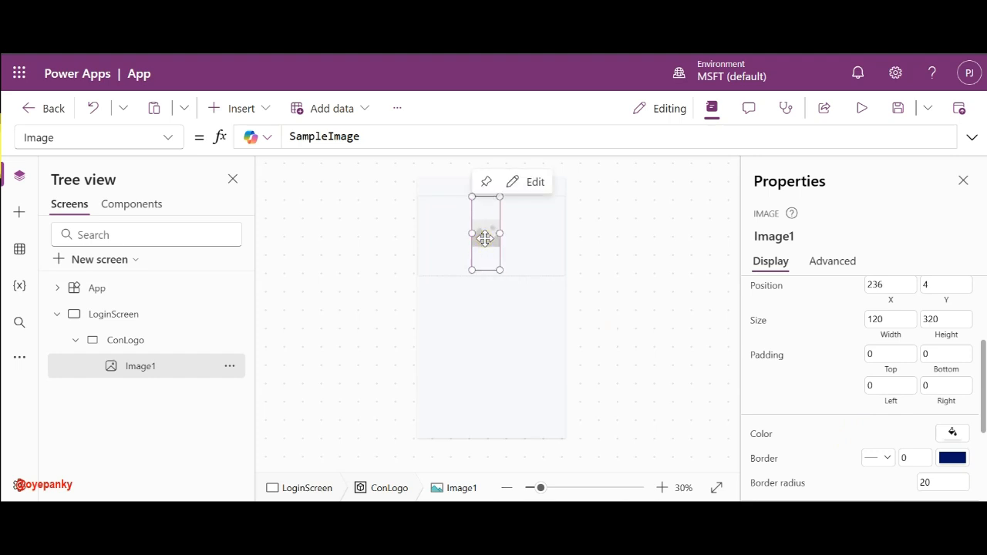
click(948, 322)
text(2)
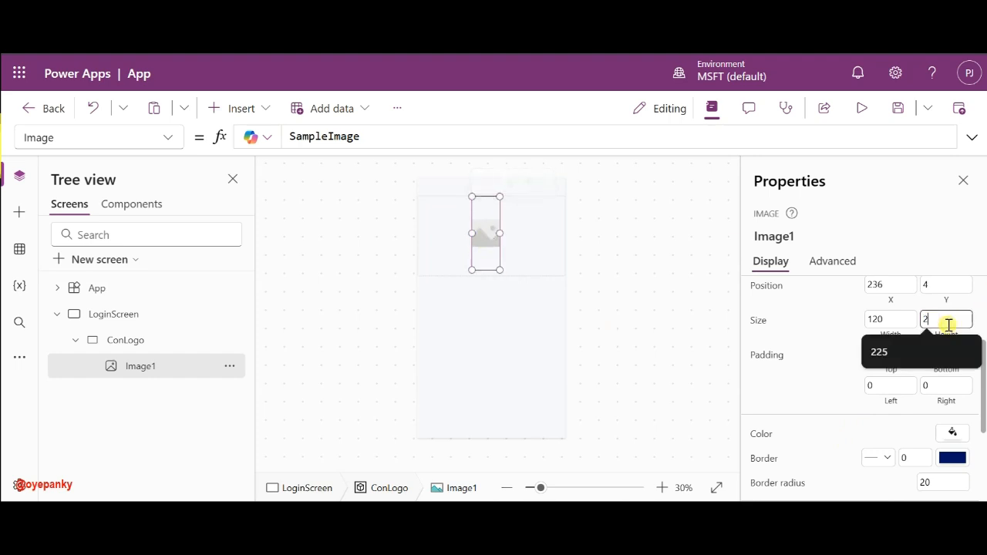
key(BackSpace)
text(120)
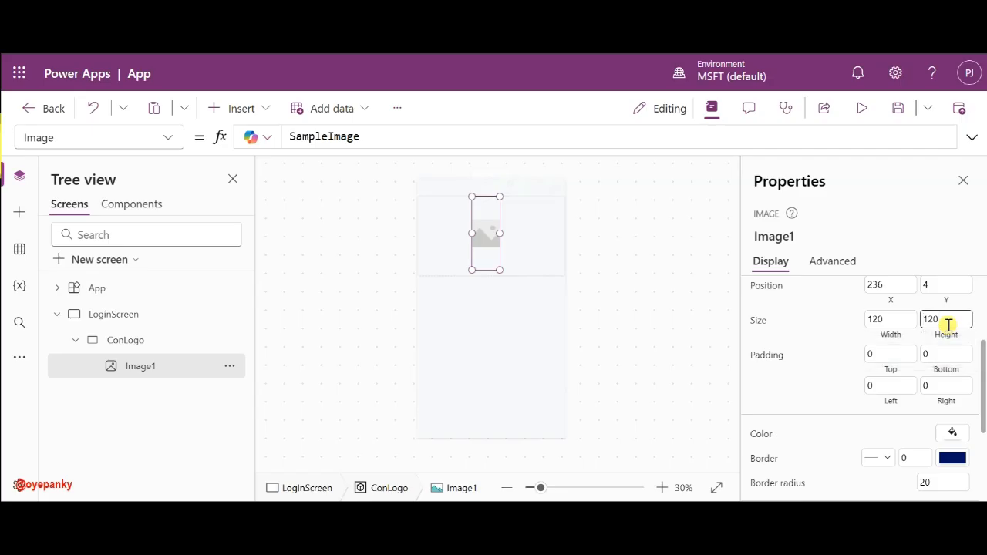
click(834, 325)
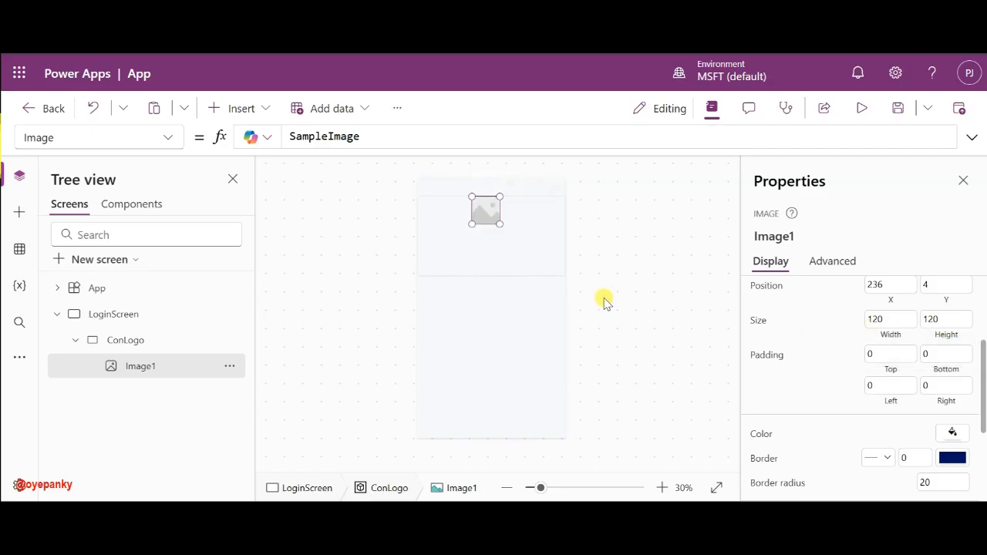
drag(485, 209, 487, 236)
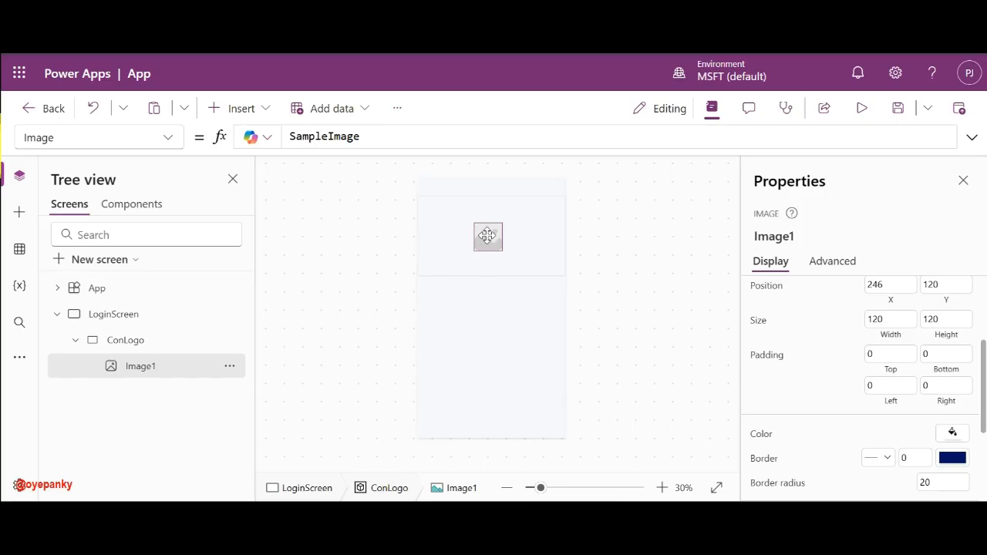
drag(487, 235, 485, 235)
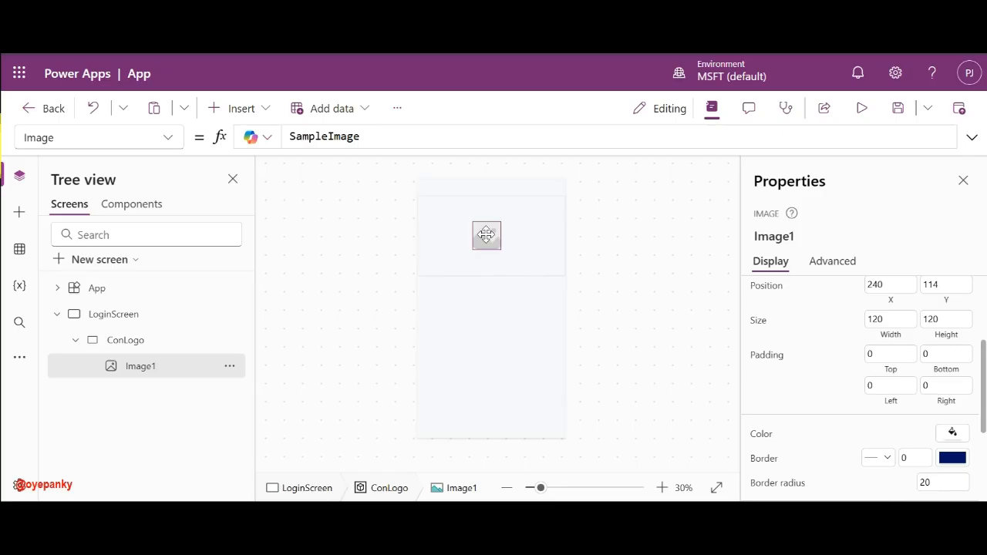
drag(486, 235, 487, 235)
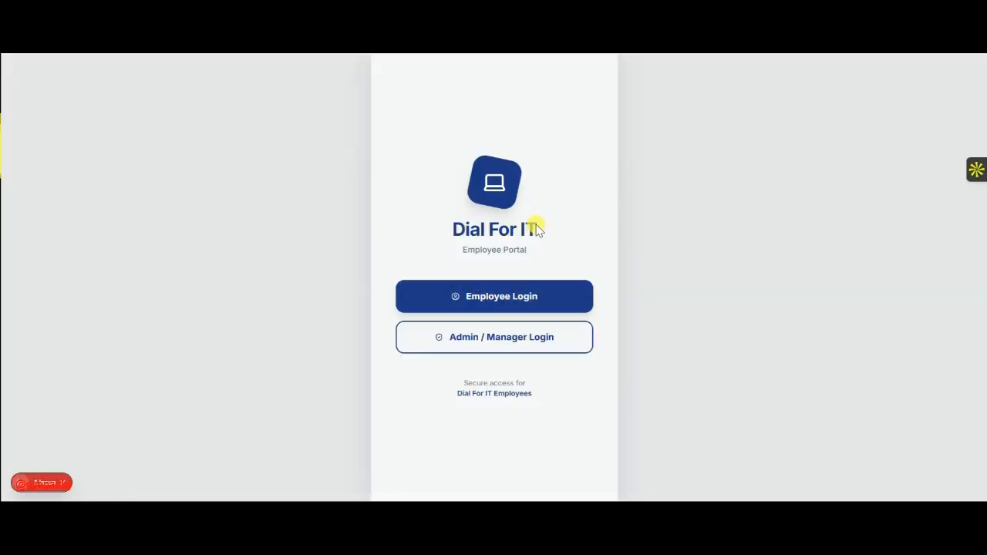
key(alt+Tab)
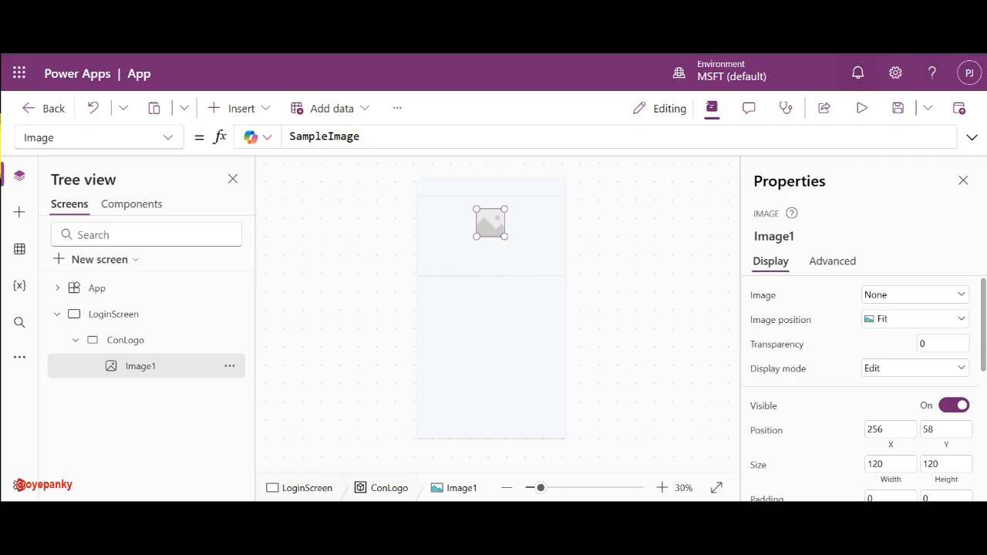
- Insert a text control into ConLogo with its text set to 'Dial For IT'
click(503, 248)
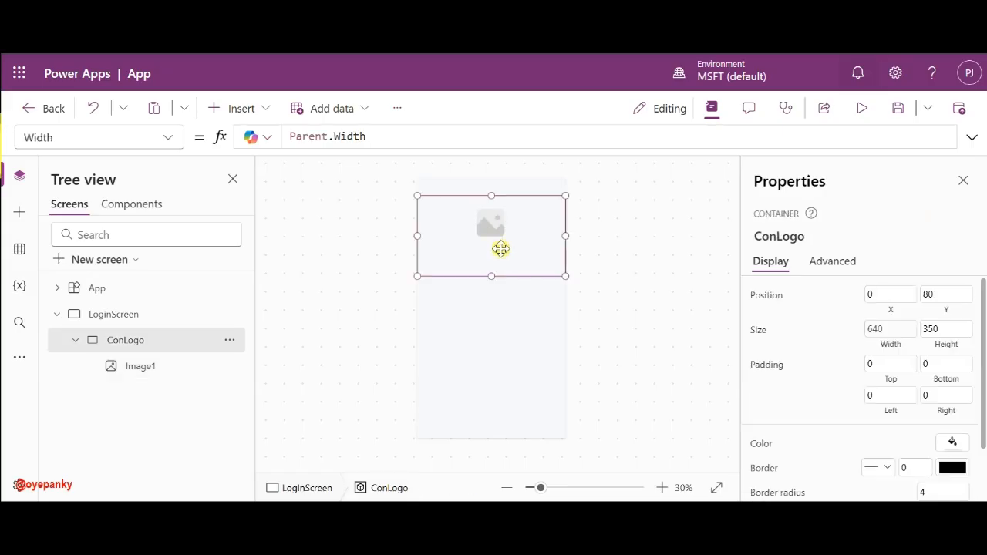
click(234, 109)
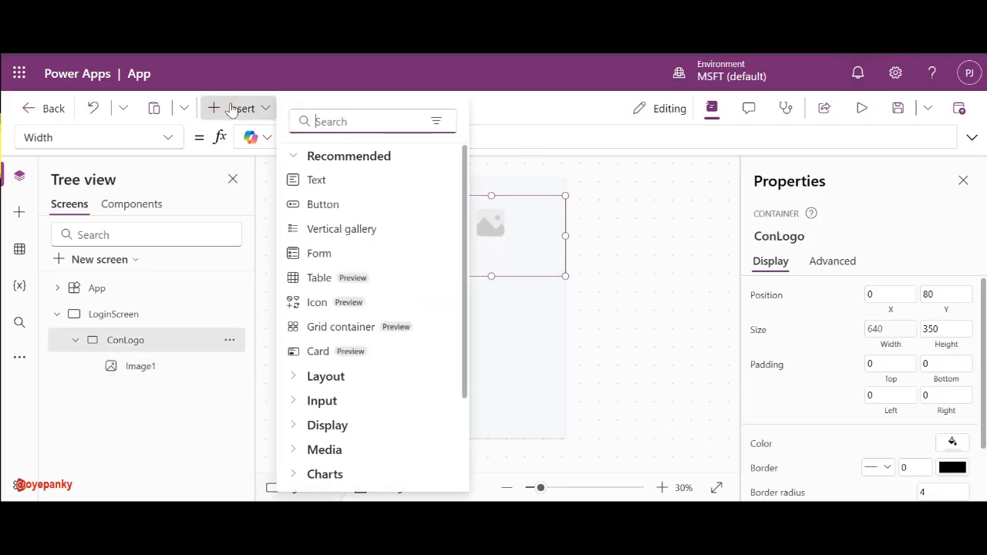
click(337, 180)
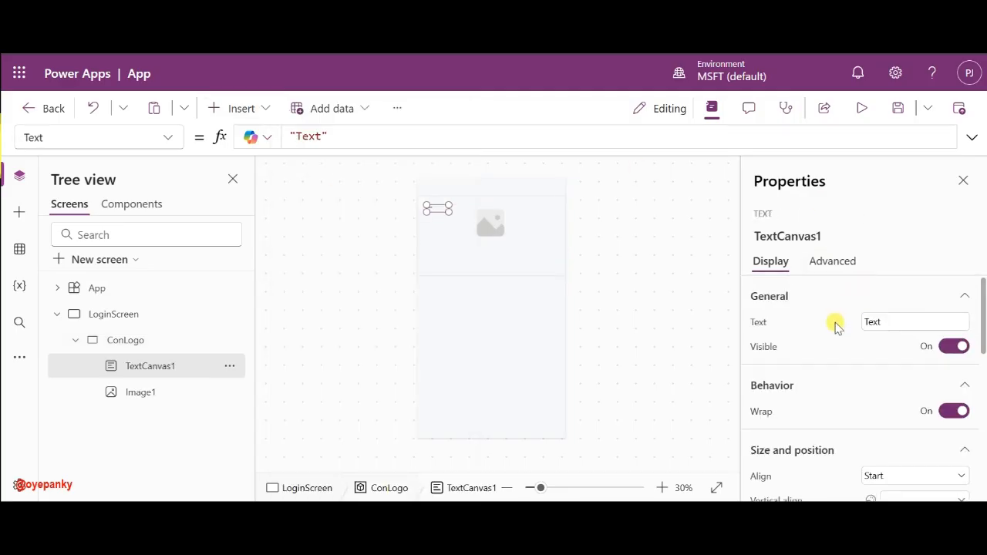
click(881, 327)
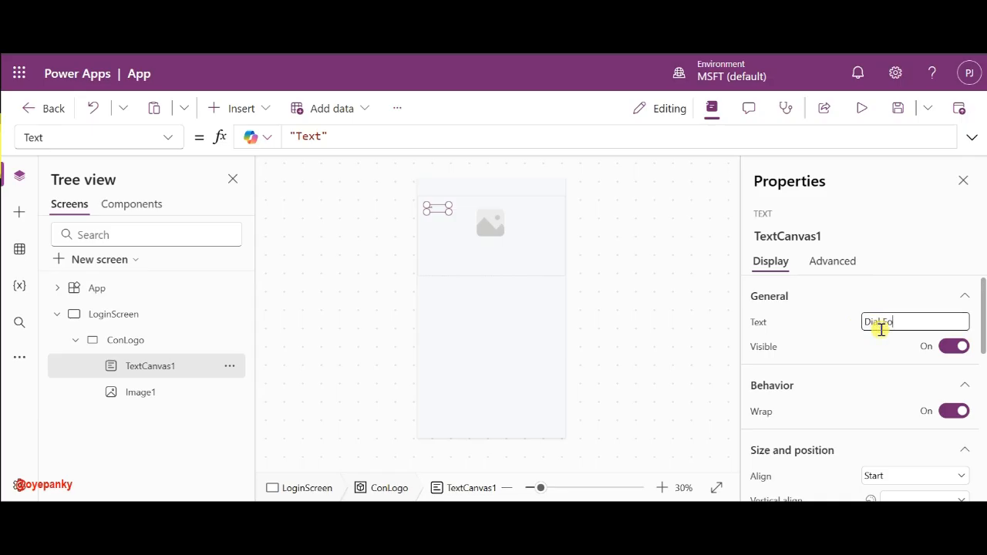
text(Dial For IT)
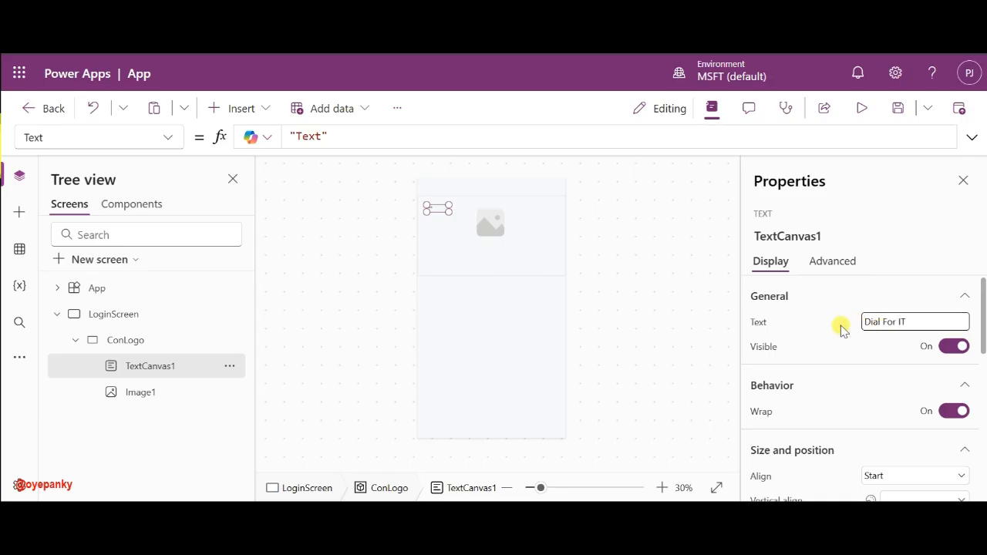
click(838, 327)
scroll(840, 344, down, 1)
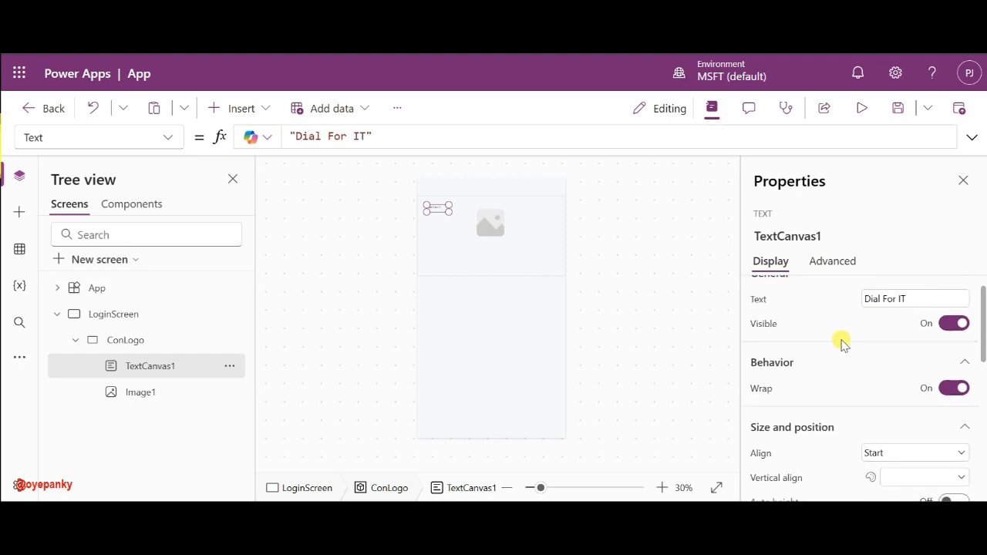
scroll(840, 344, down, 5)
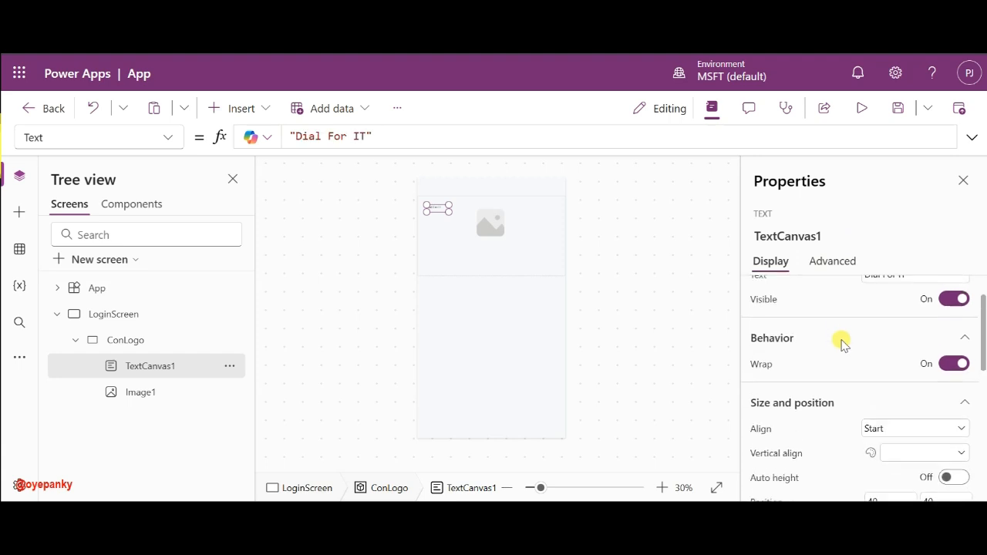
- Set the title's Align to Center and Vertical align to Middle
scroll(871, 308, up, 3)
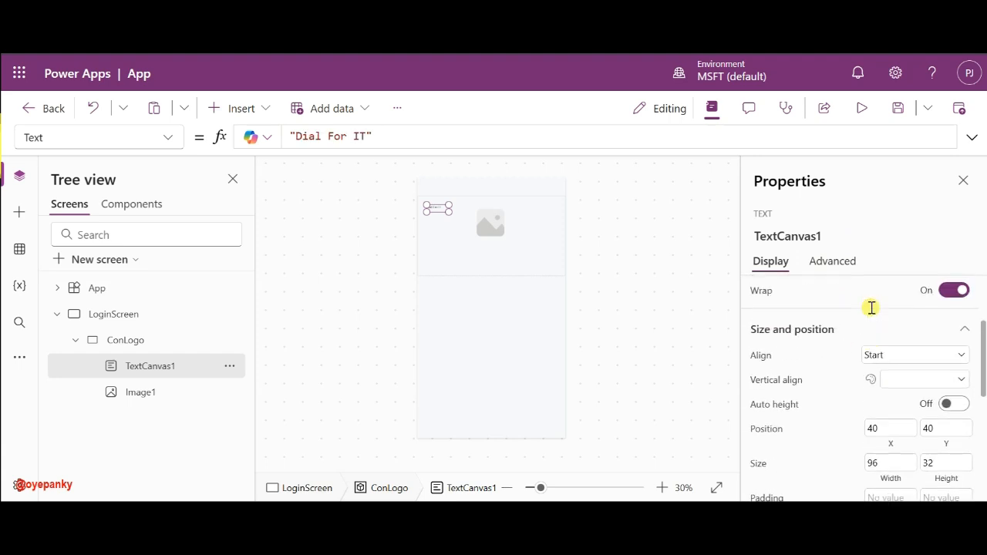
click(888, 354)
click(894, 411)
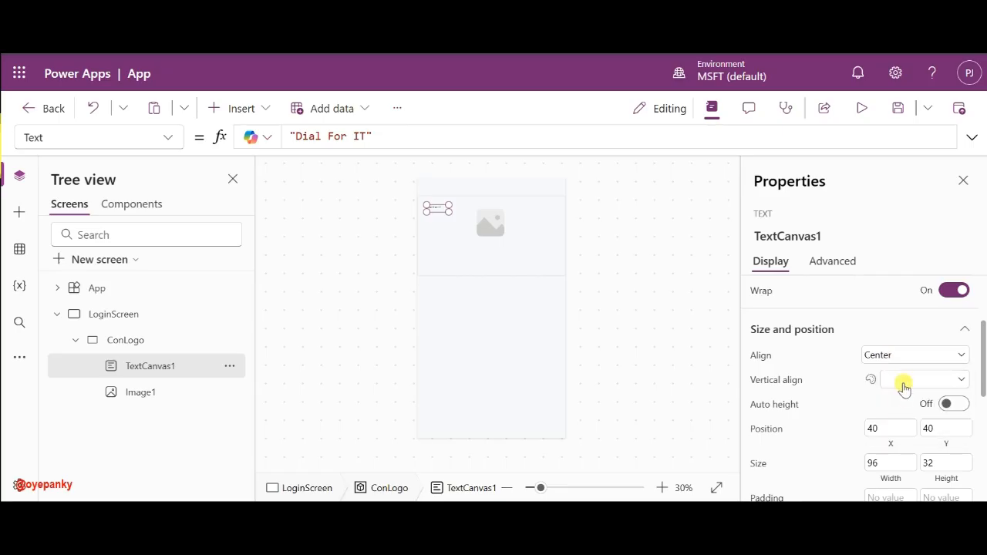
click(900, 381)
click(902, 416)
scroll(848, 416, down, 5)
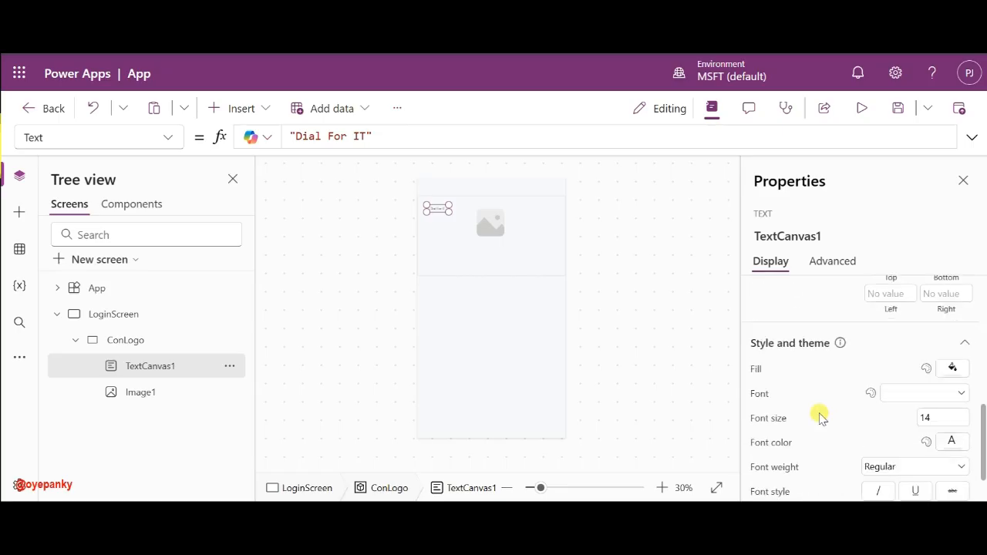
- Give the title font size 28 and Bold font weight
click(927, 364)
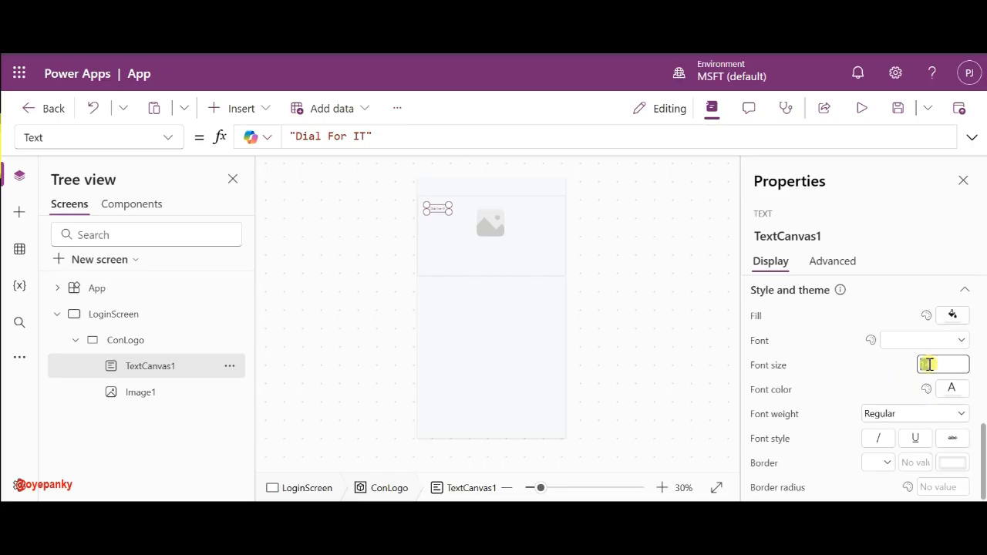
text(28)
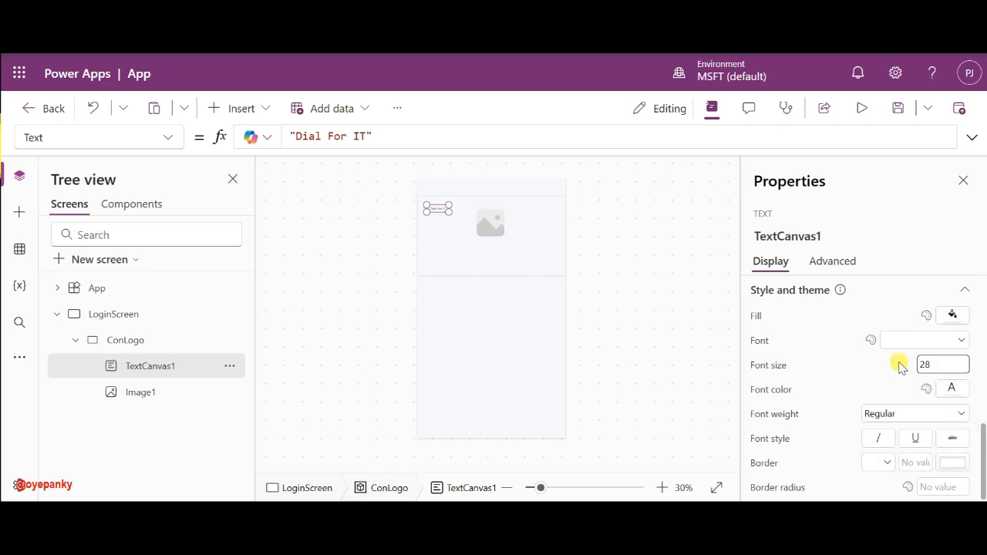
key(Return)
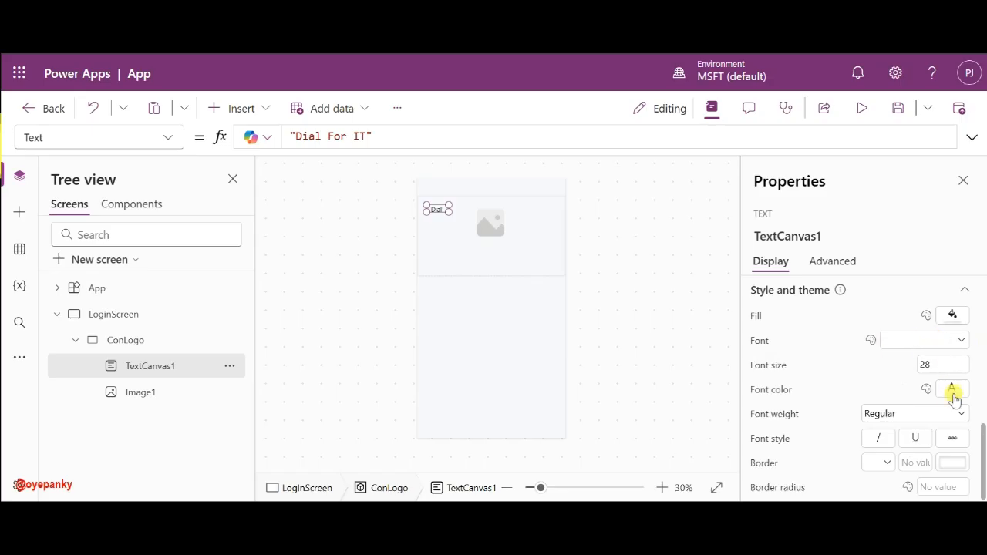
click(925, 414)
click(891, 395)
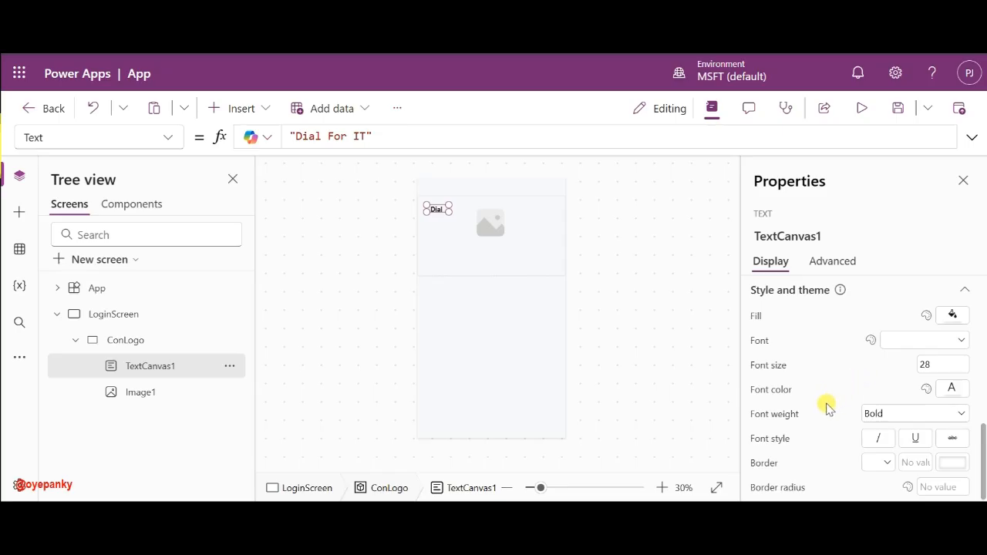
scroll(856, 334, up, 1)
scroll(856, 334, up, 1)
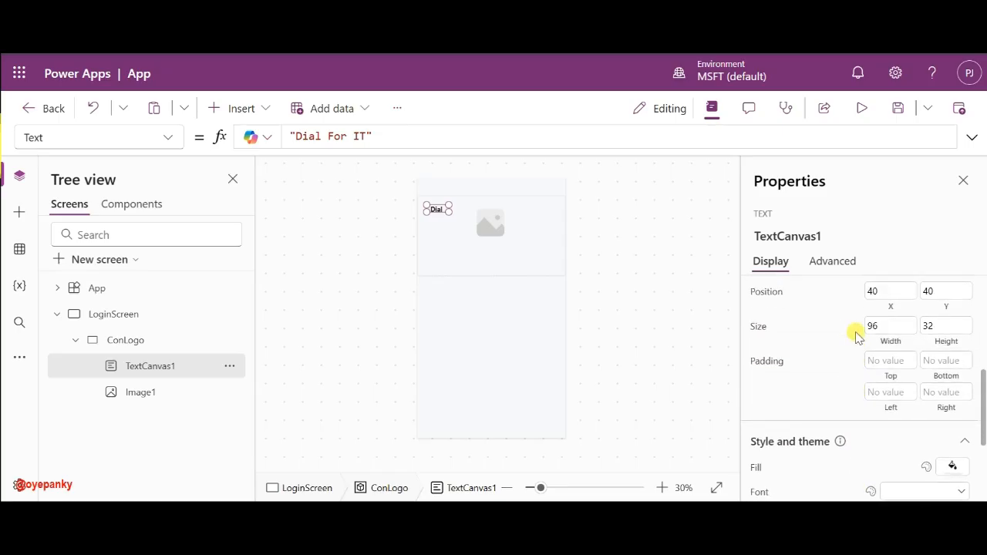
scroll(855, 334, down, 2)
scroll(835, 355, up, 1)
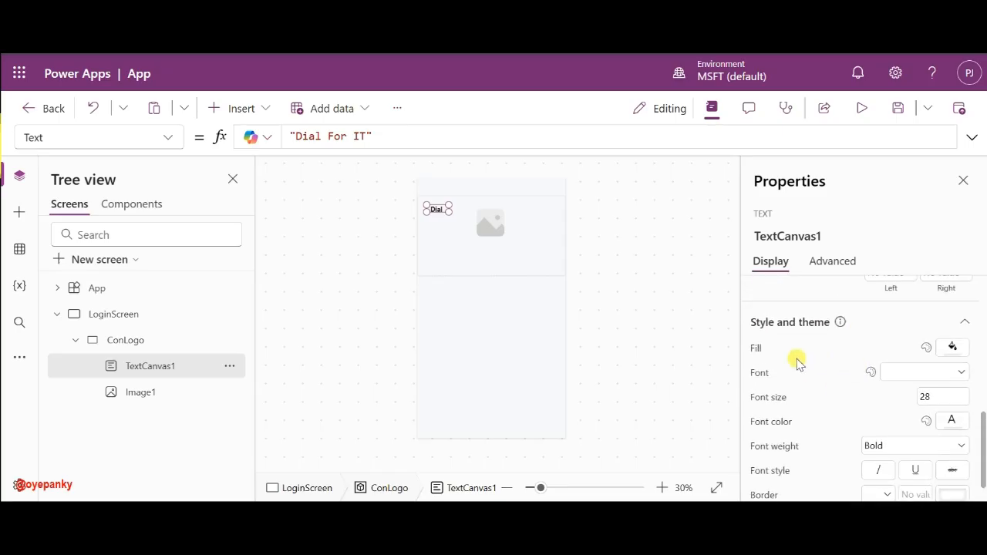
- Set the title's FontColor formula to RGBA(30,55,120,1)
click(766, 421)
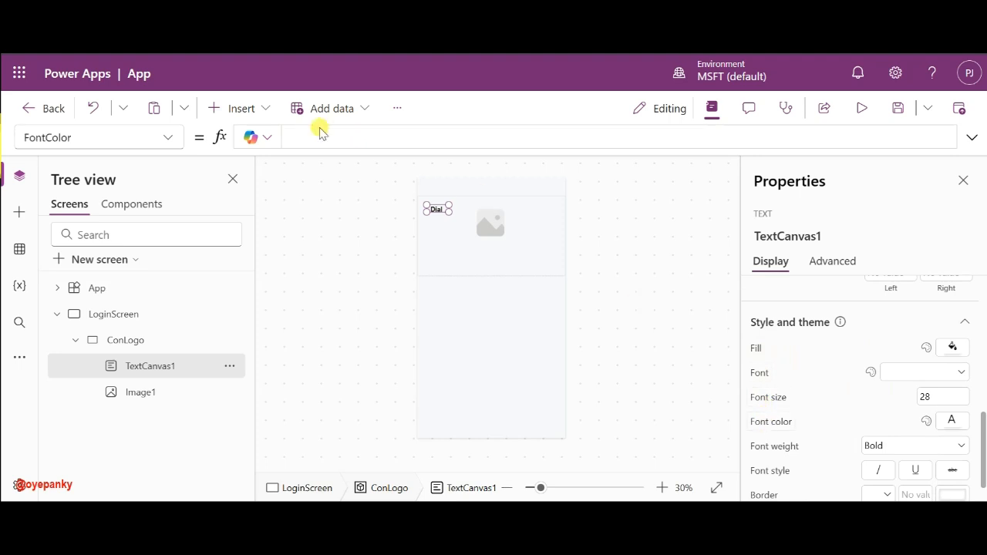
click(292, 138)
text(RG)
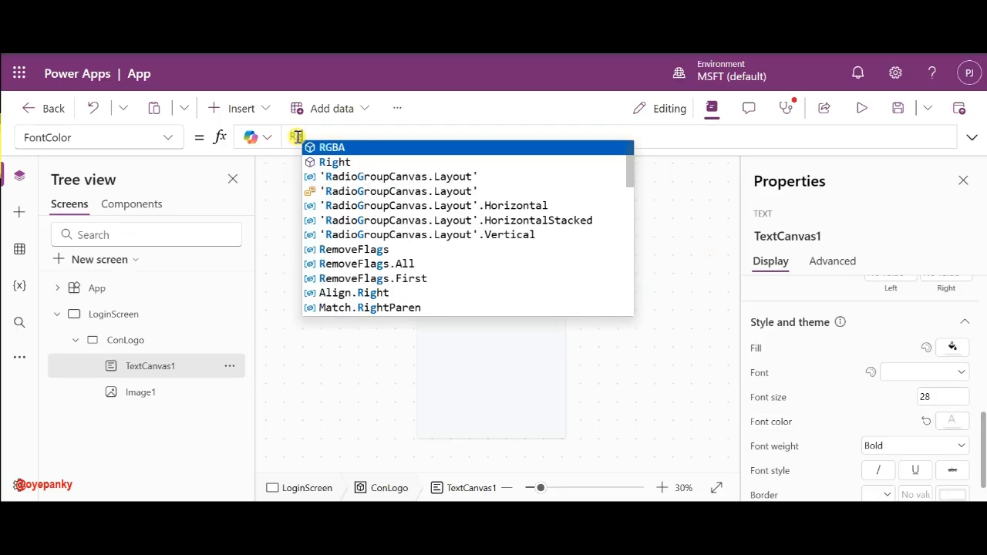
click(357, 147)
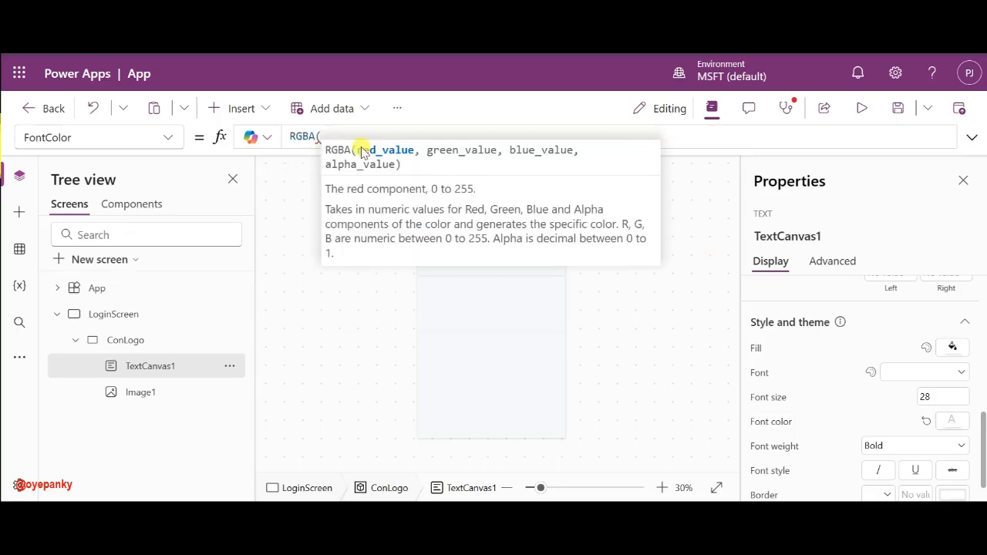
text(30)
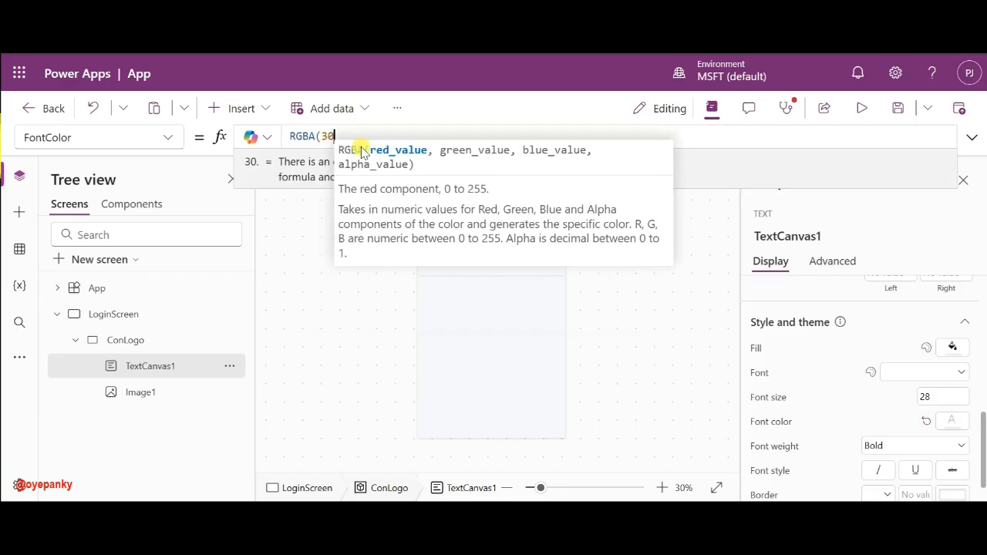
text(,55)
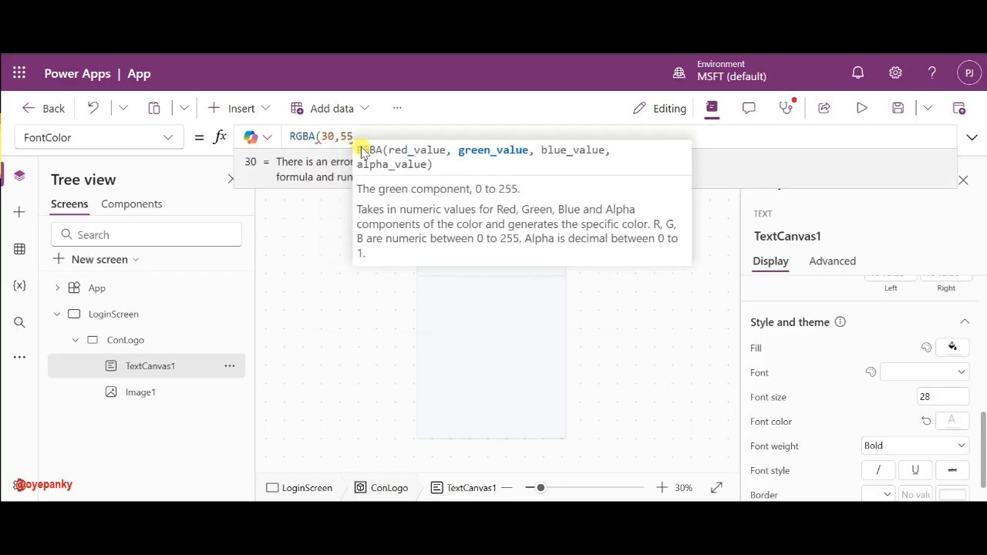
text(,1)
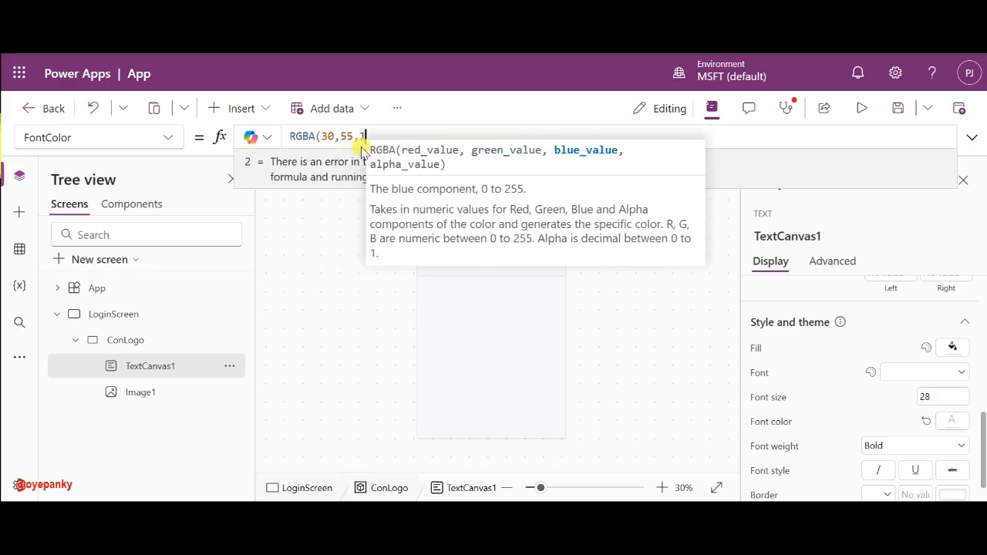
text(20)
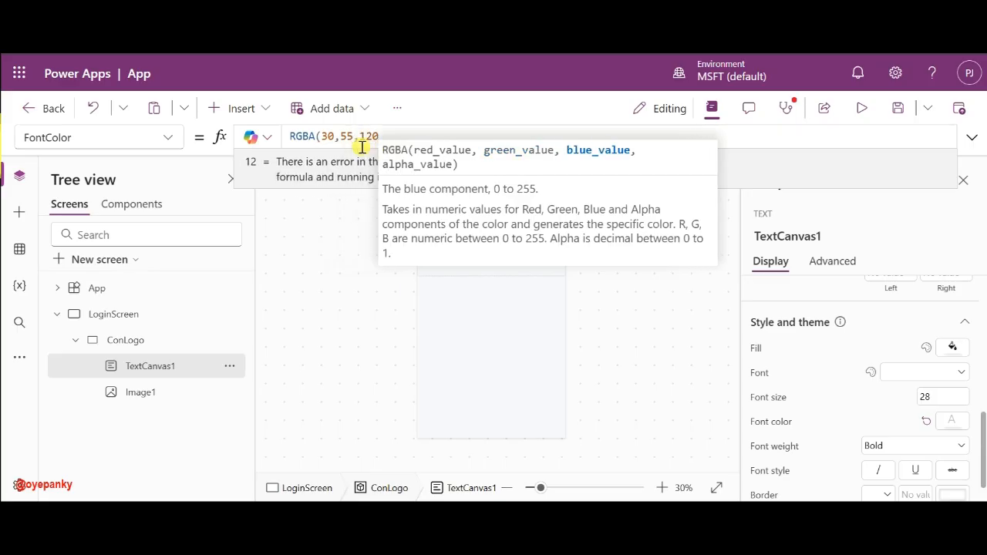
text(,1))
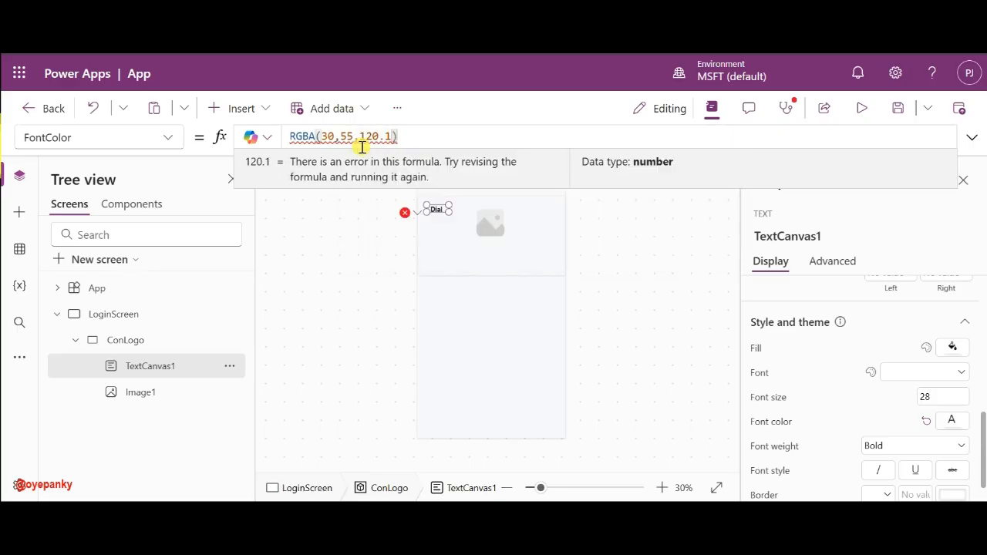
key(BackSpace)
key(BackSpace)
text(,1))
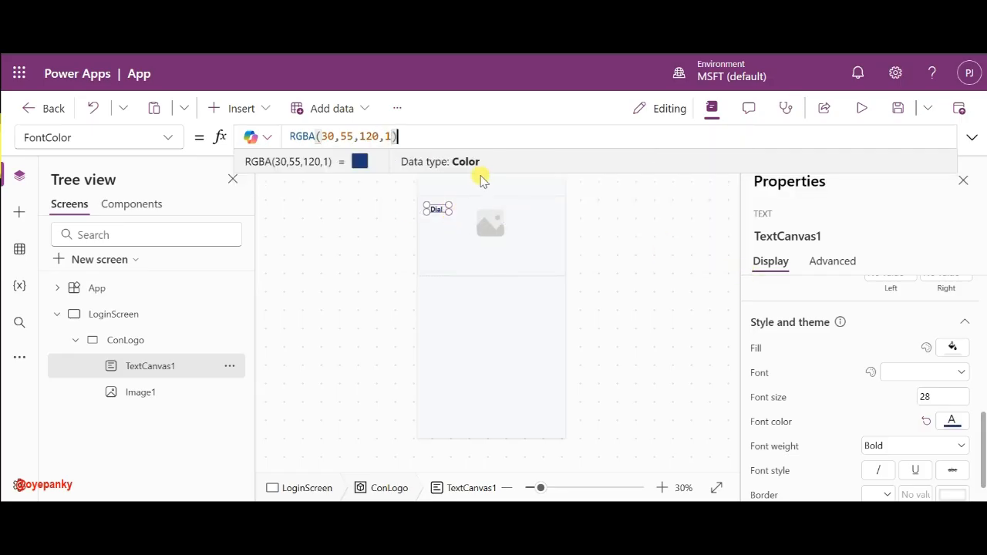
- Set the title's Width to Parent.Width and move it below the logo image
click(166, 143)
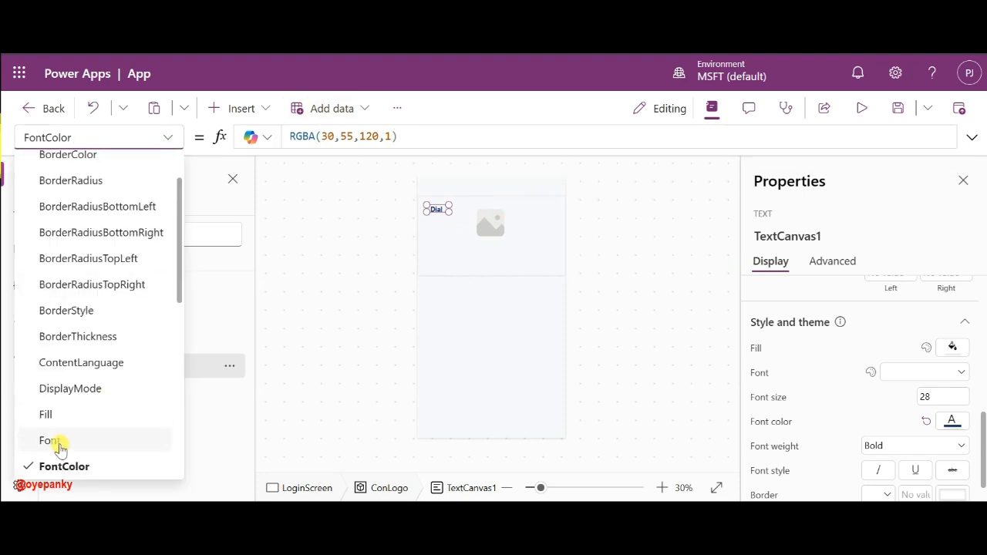
scroll(59, 441, down, 5)
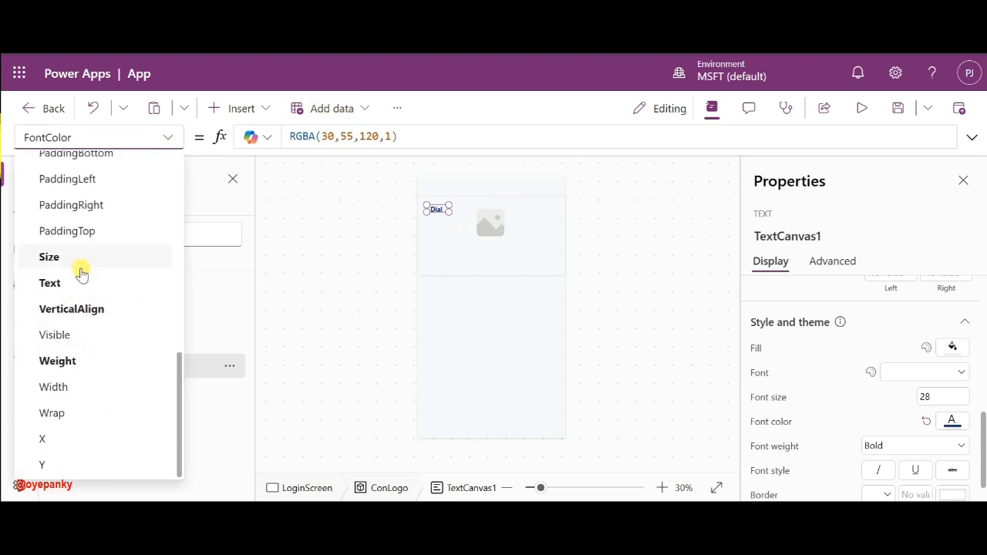
click(68, 393)
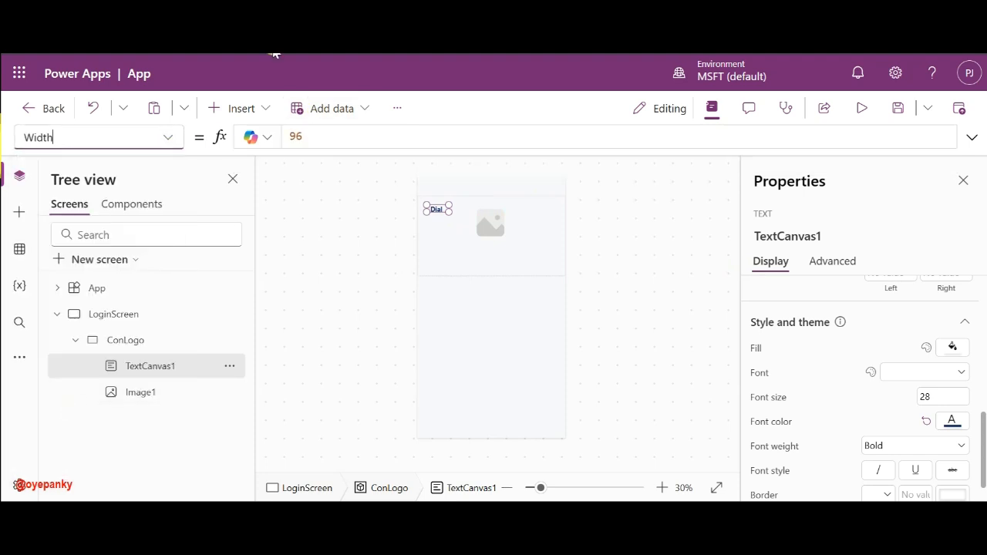
click(293, 138)
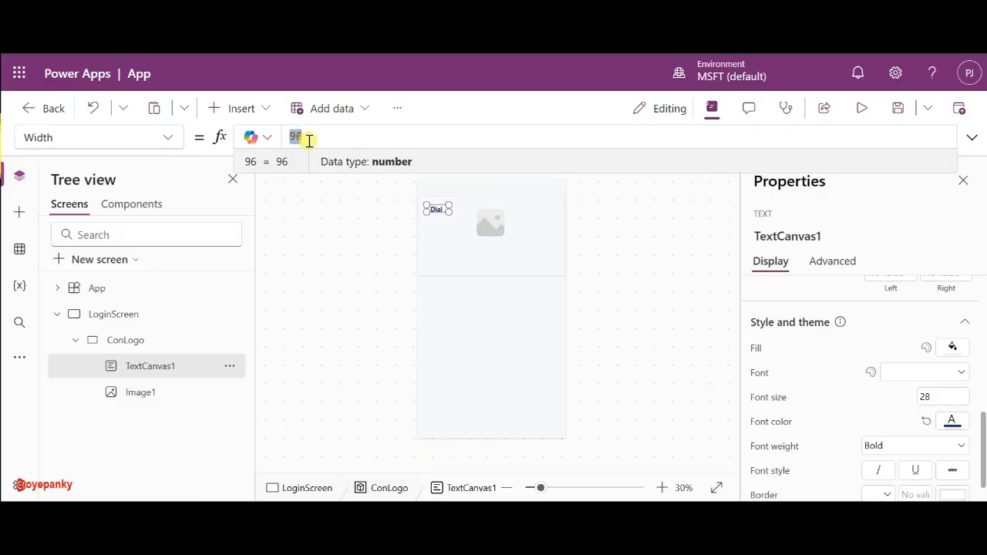
key(ctrl+a)
text(pa)
click(330, 147)
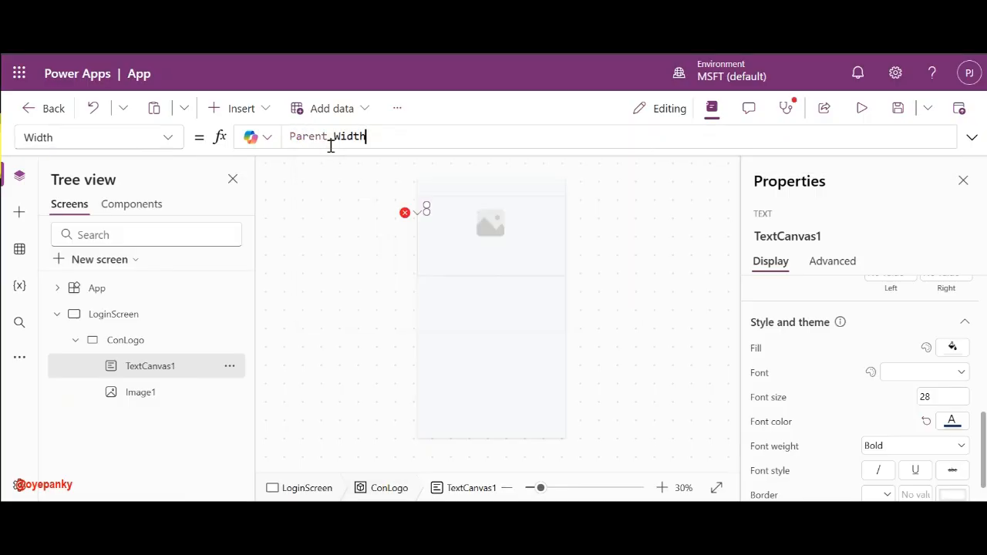
drag(460, 214, 455, 249)
- Turn on the title's Auto height and raise its font size to 50
scroll(877, 411, down, 1)
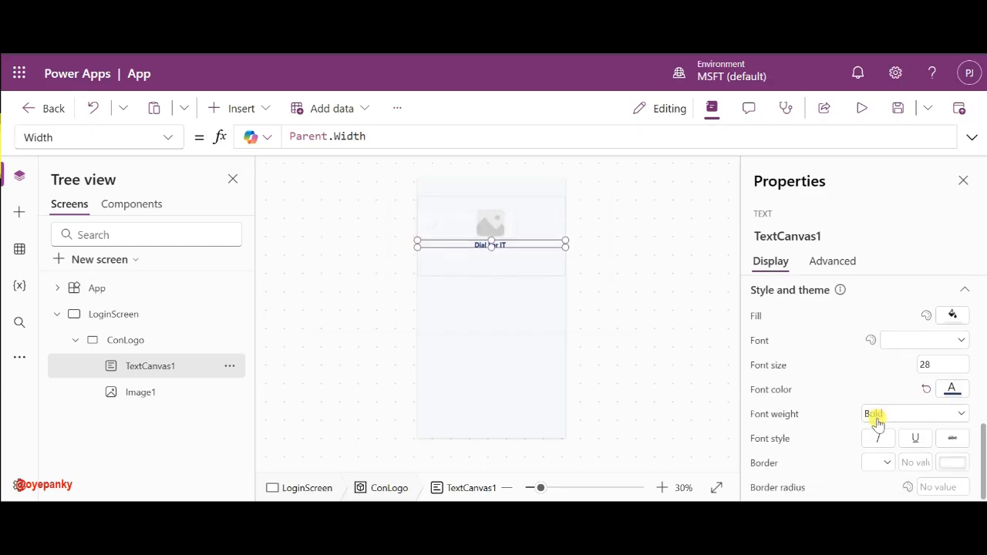
scroll(876, 421, up, 5)
scroll(879, 423, down, 1)
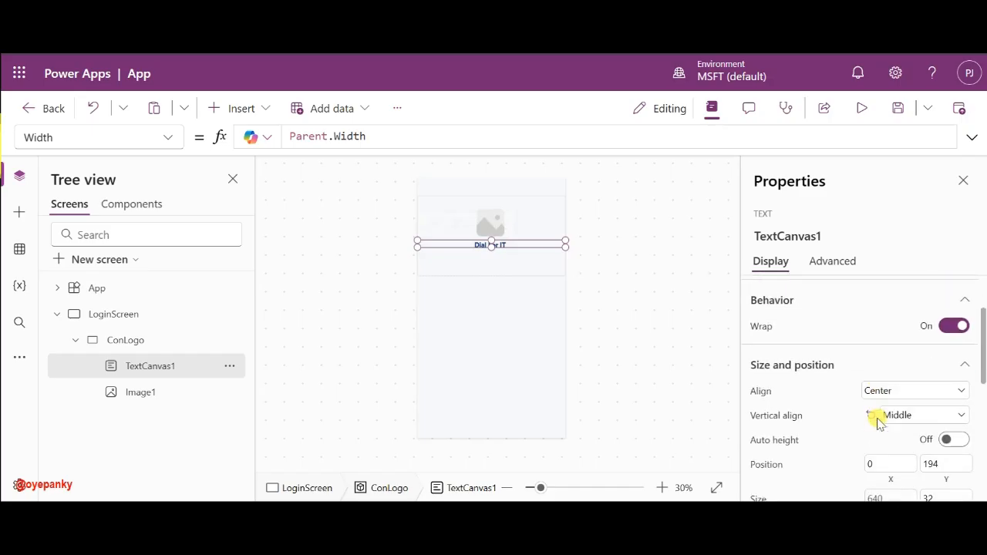
click(953, 438)
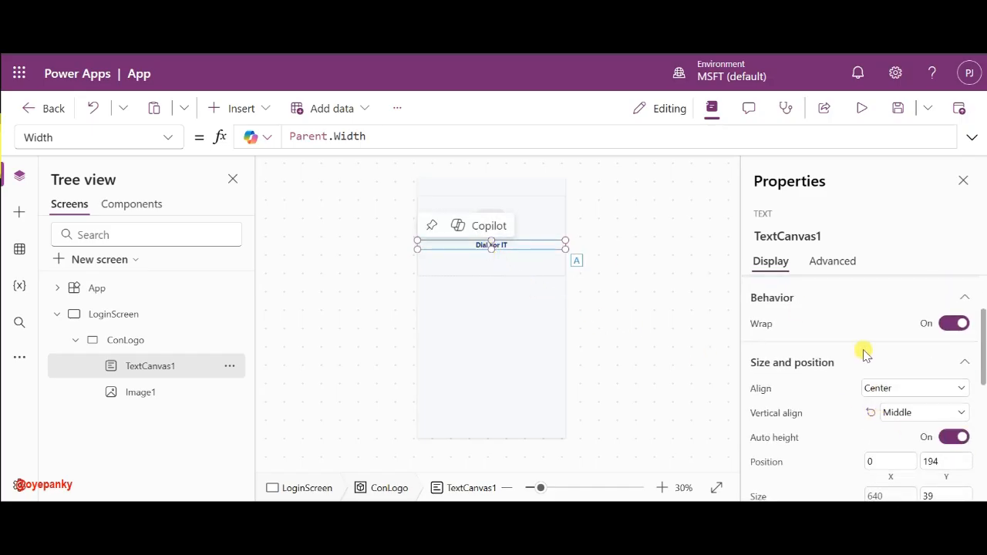
scroll(865, 354, down, 5)
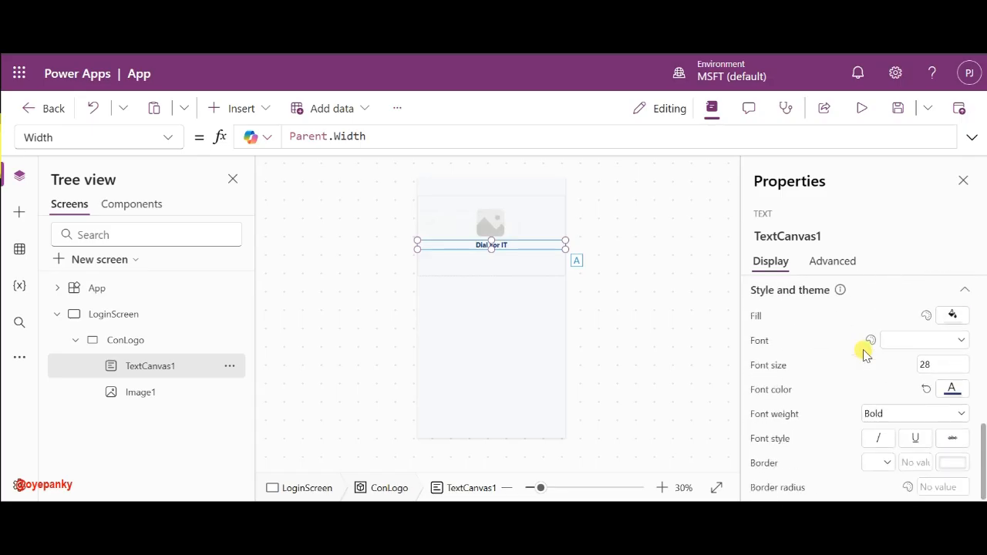
click(946, 366)
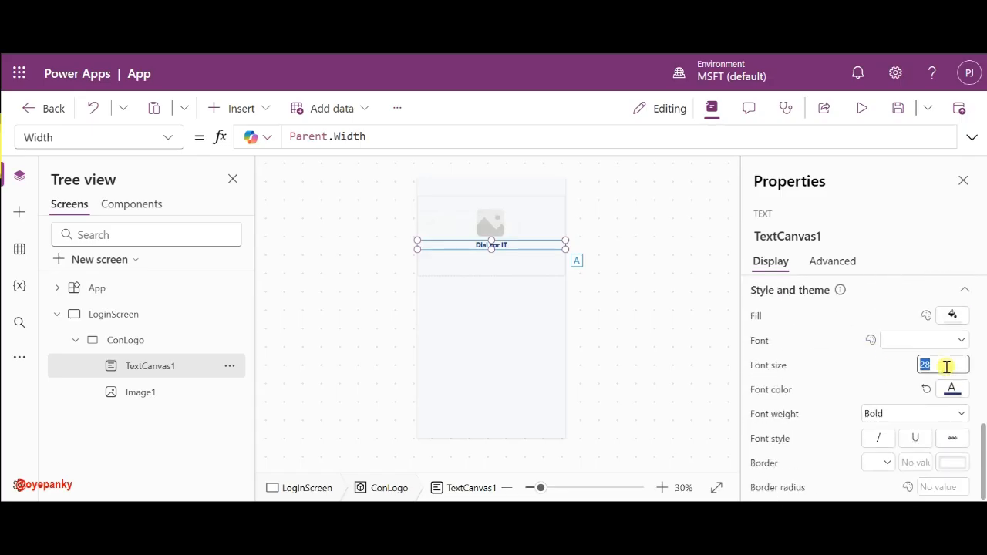
mouse_move(652, 515)
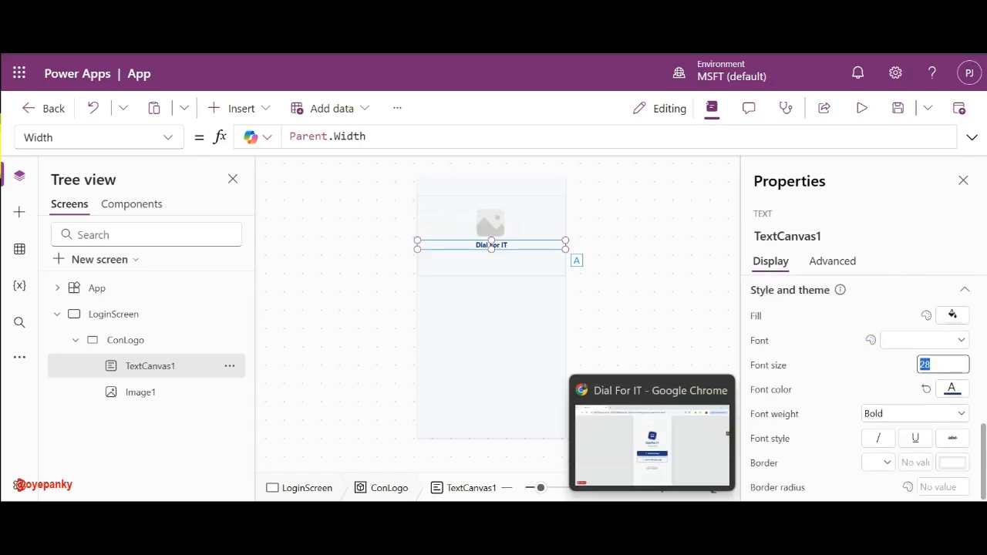
click(655, 436)
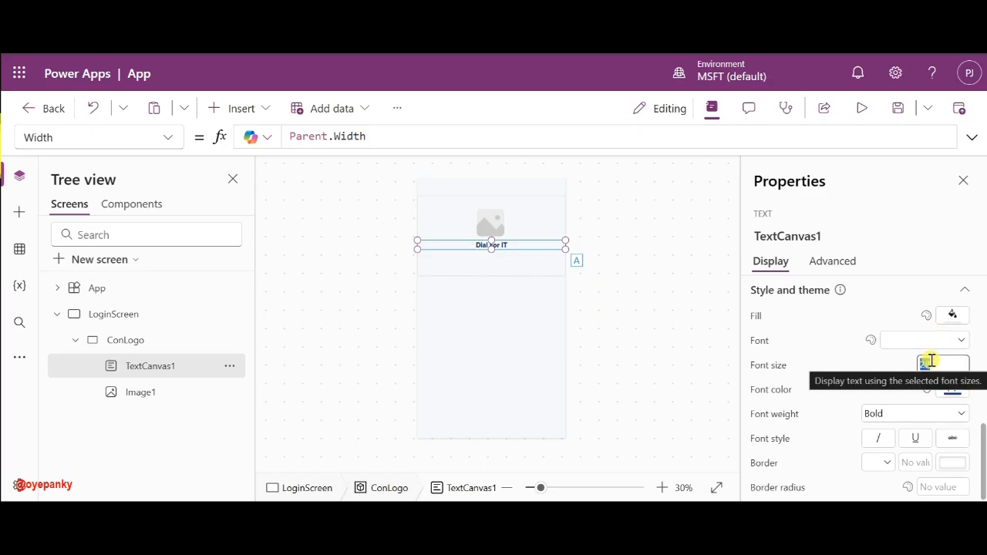
text(50)
click(888, 370)
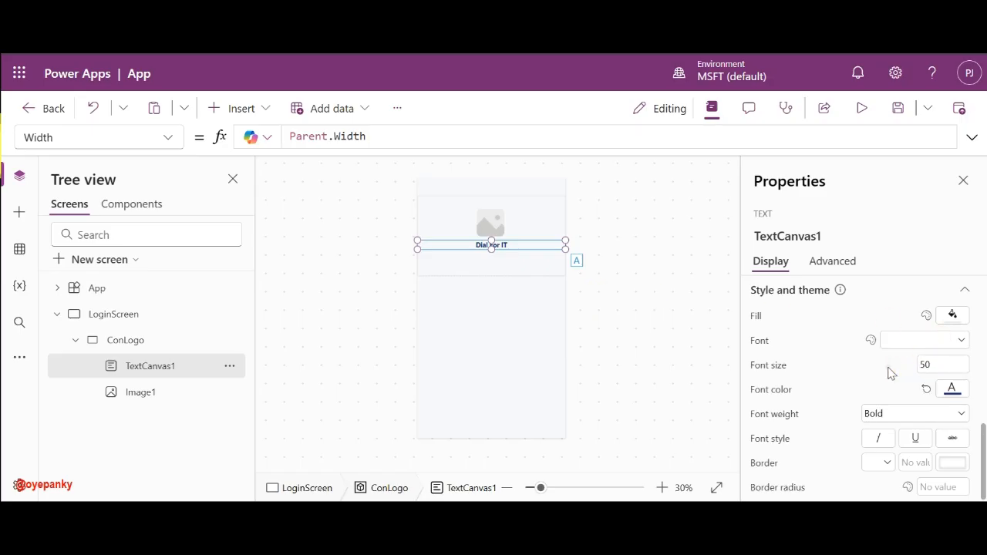
- Zoom the canvas to 52% and drag Image1 to 260, 46, centred above the title
click(621, 239)
click(485, 225)
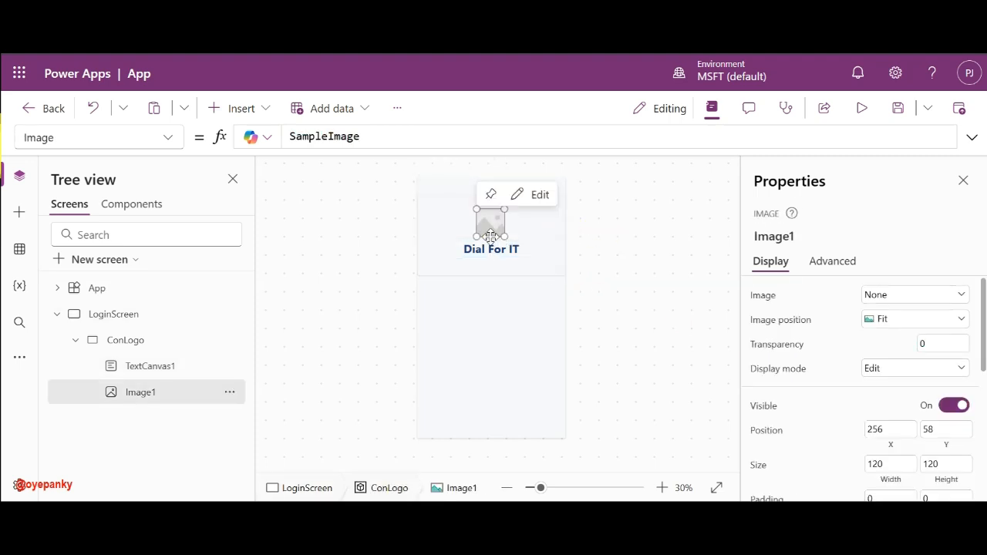
drag(485, 228, 479, 227)
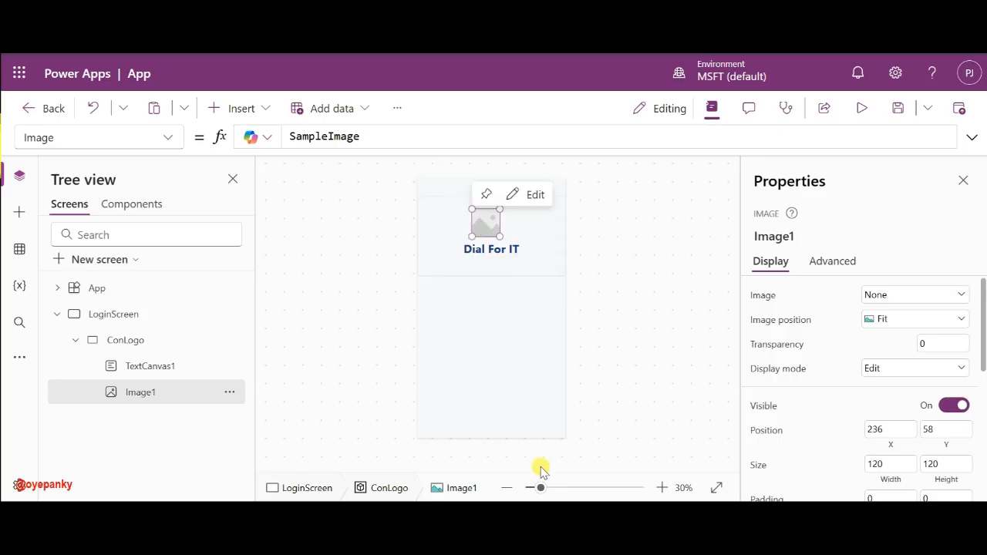
drag(540, 487, 554, 488)
drag(475, 236, 488, 232)
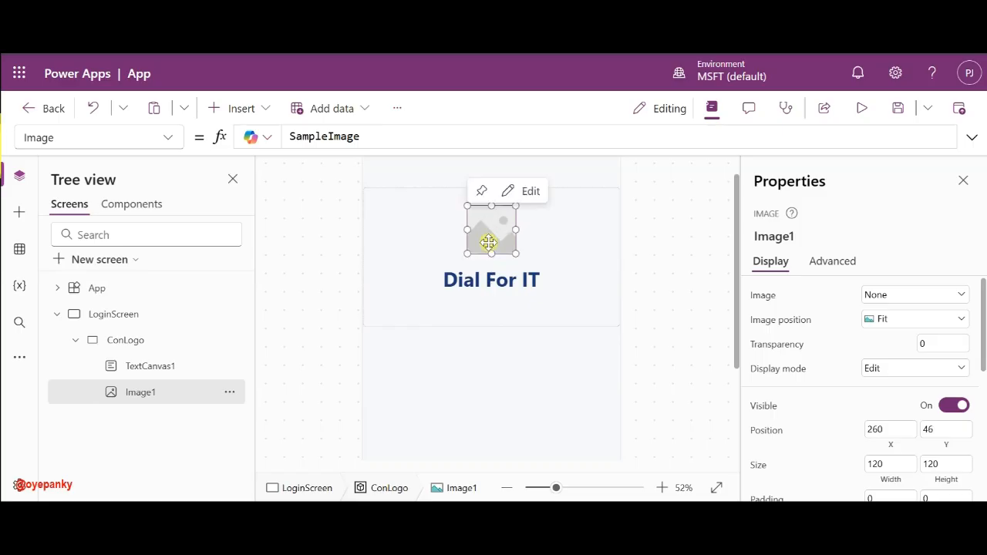
click(488, 275)
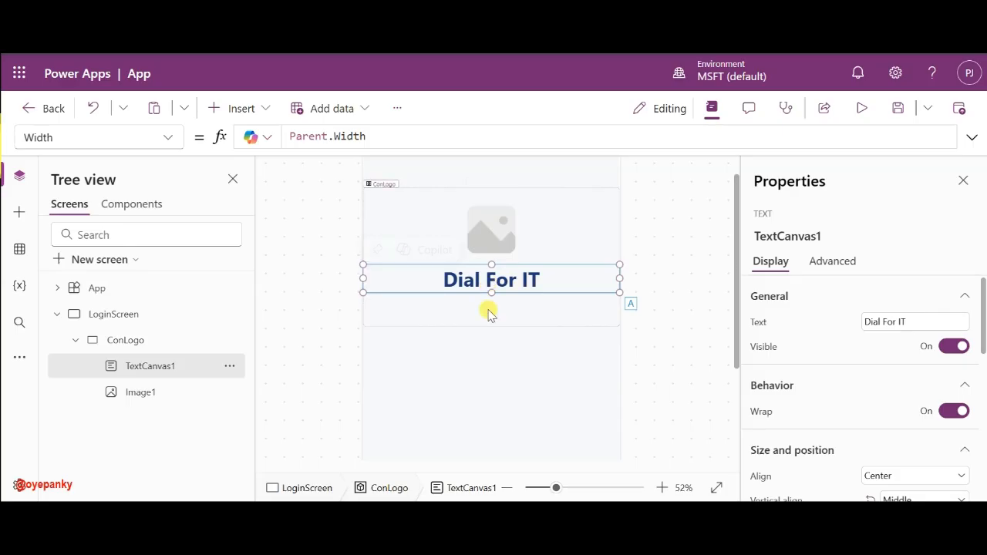
- Duplicate the Dial For IT text box below the title with font size 25
key(ctrl+c)
key(ctrl+v)
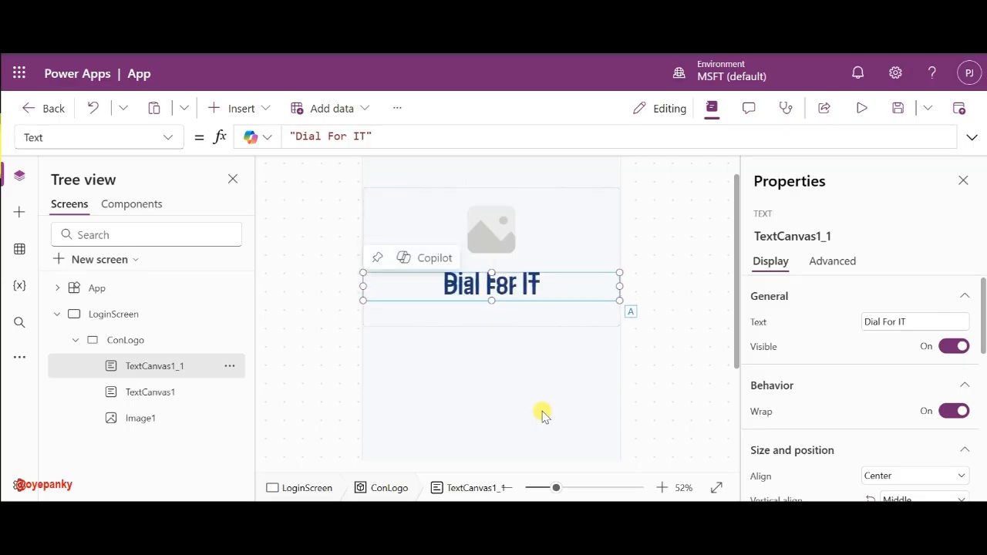
drag(497, 286, 496, 307)
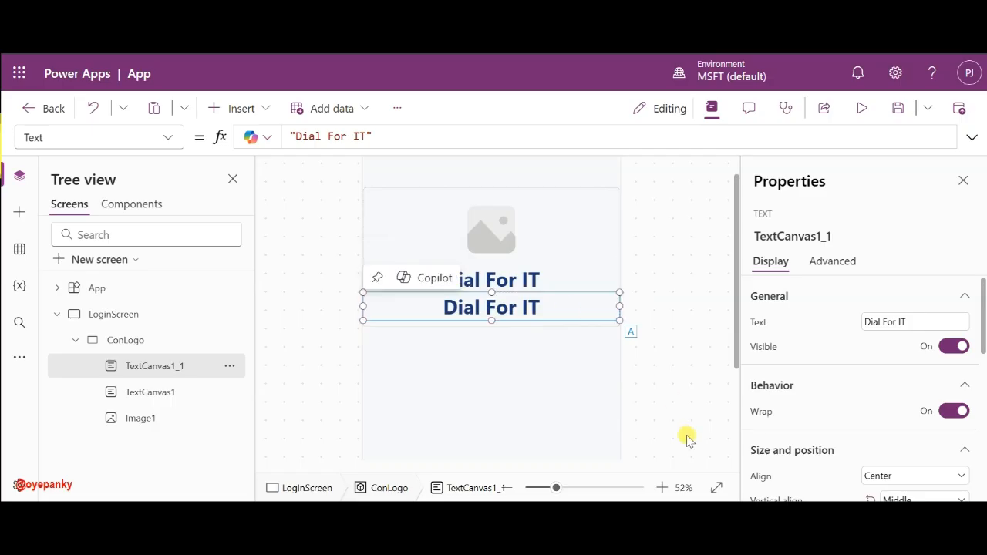
mouse_move(687, 514)
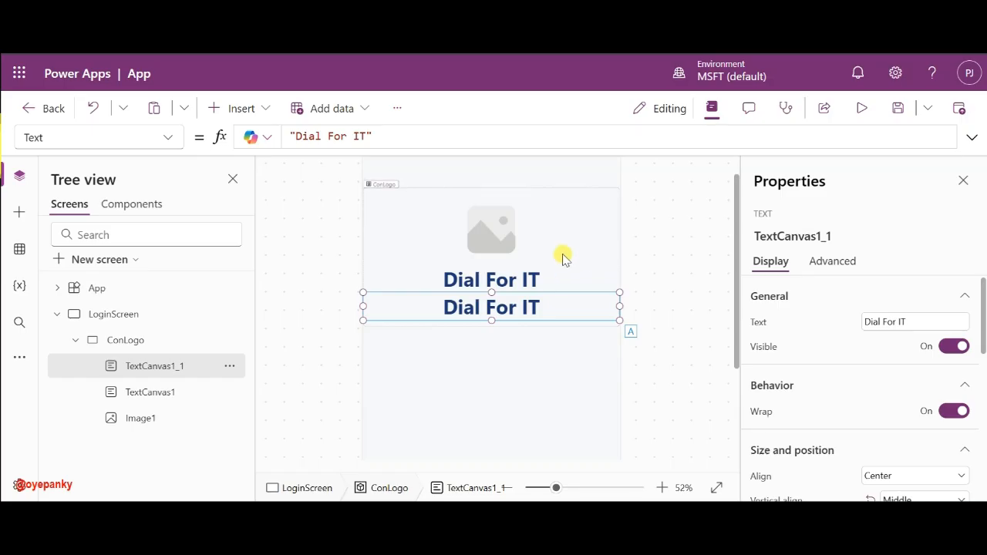
scroll(869, 417, down, 1)
scroll(869, 417, down, 5)
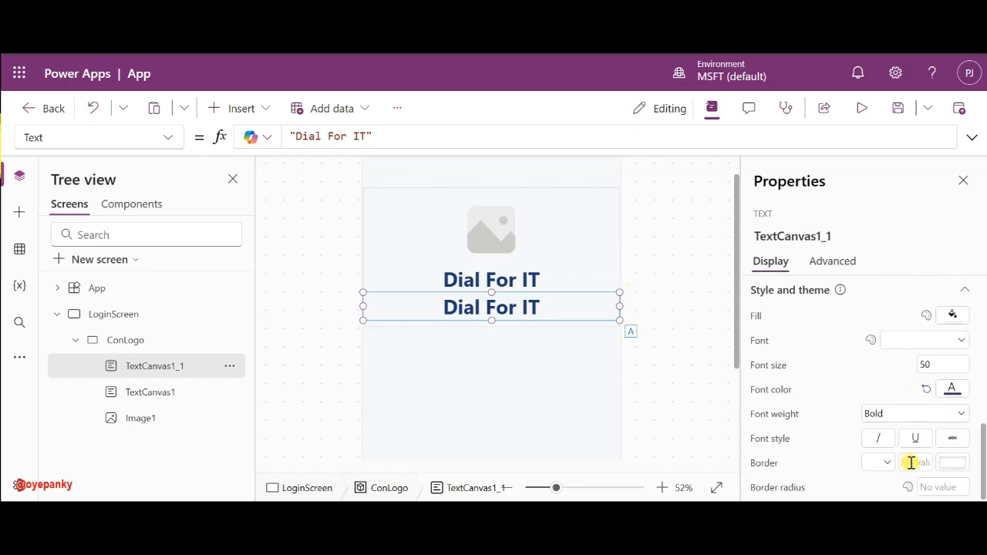
click(934, 365)
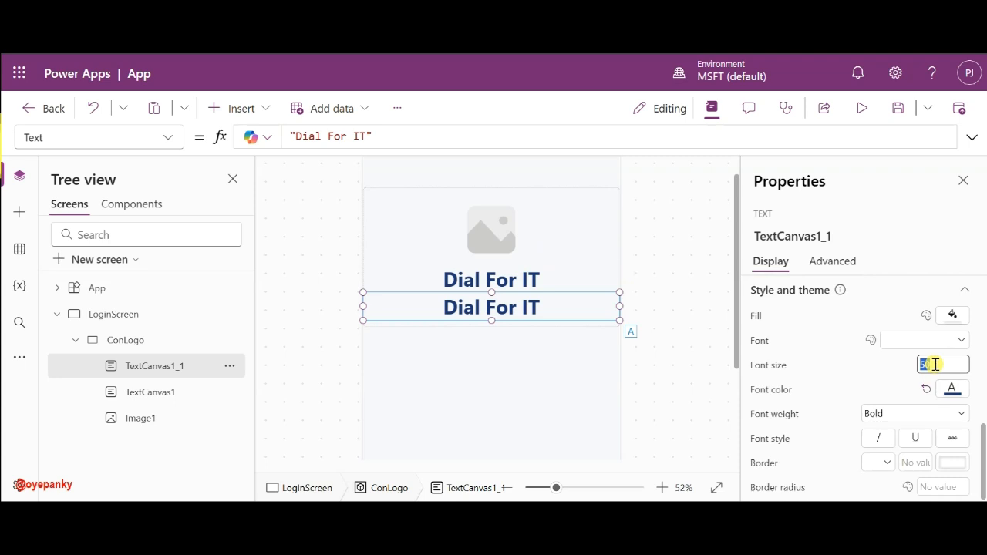
text(25)
click(900, 367)
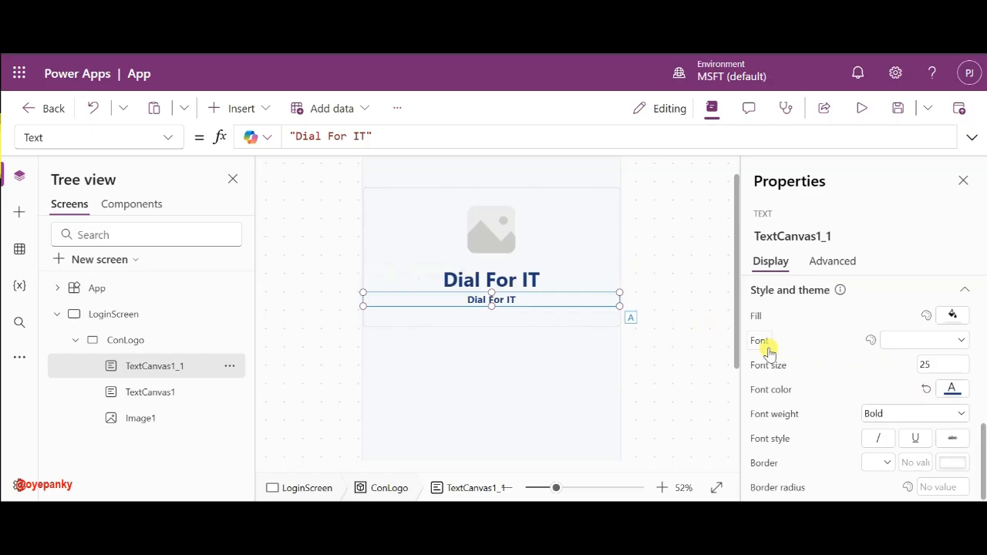
- Set the duplicate's FontColor to Color.Gray
click(760, 390)
click(402, 141)
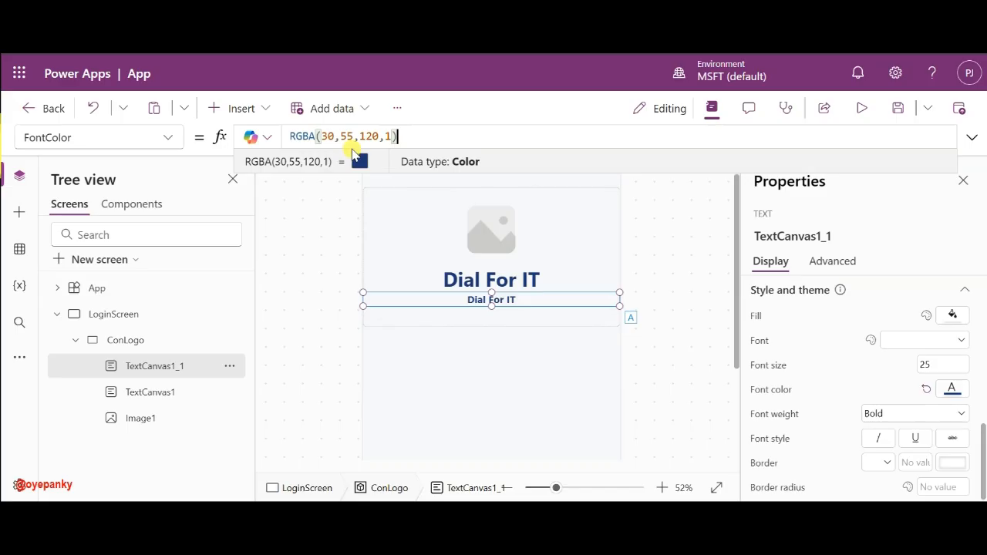
key(ctrl+a)
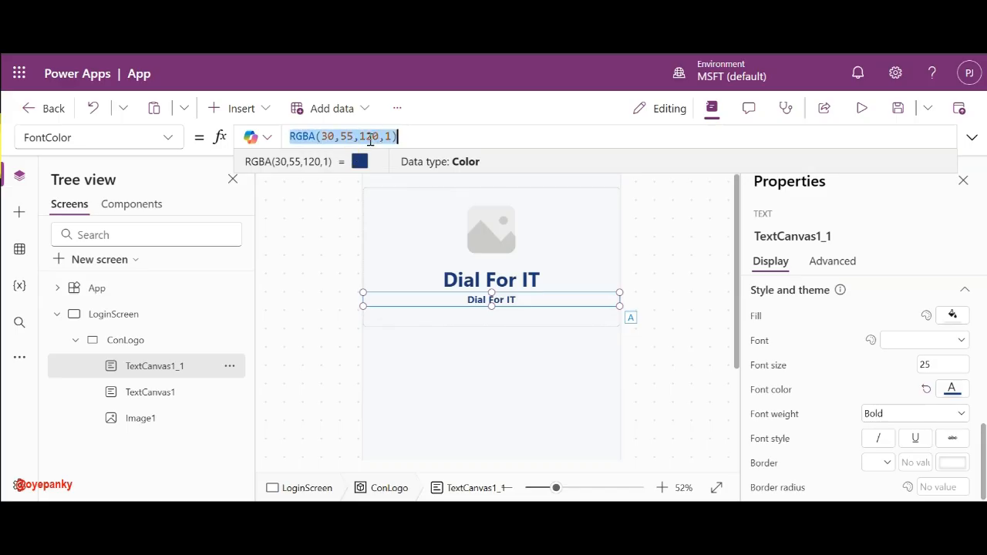
text(c)
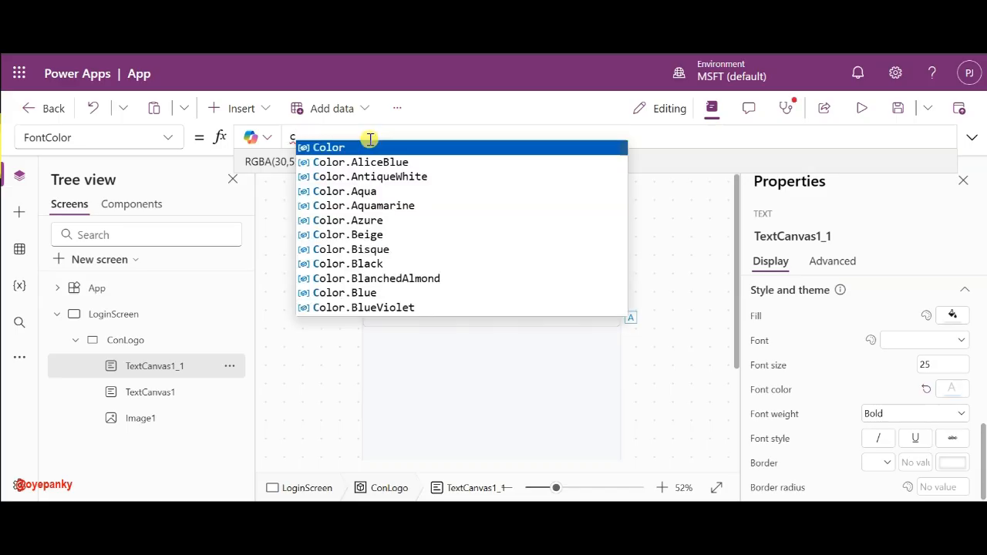
click(355, 148)
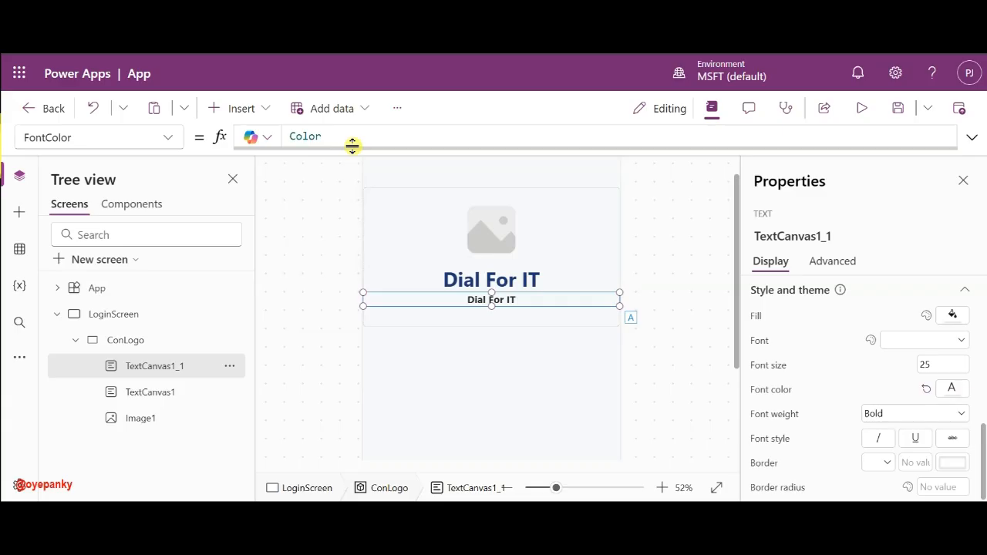
text(.)
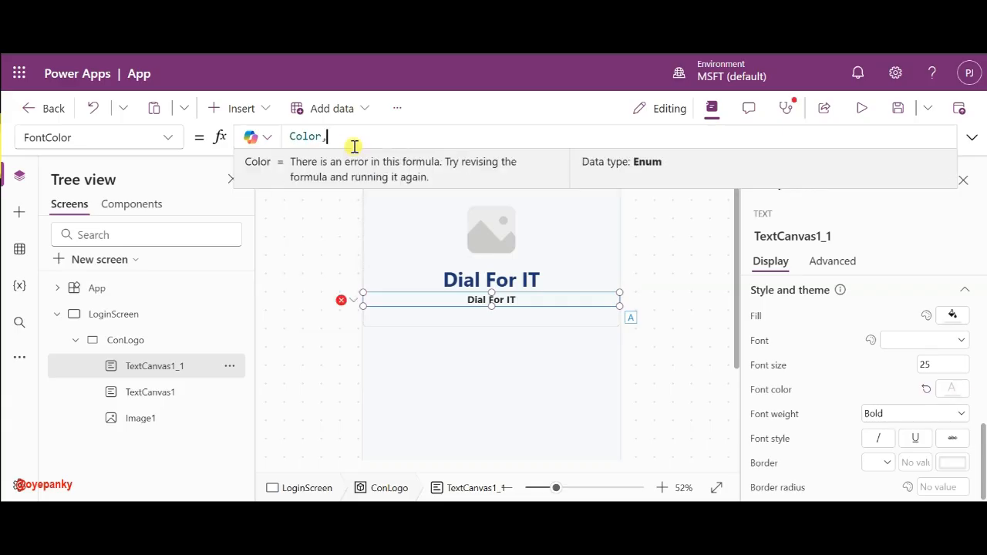
text(gr)
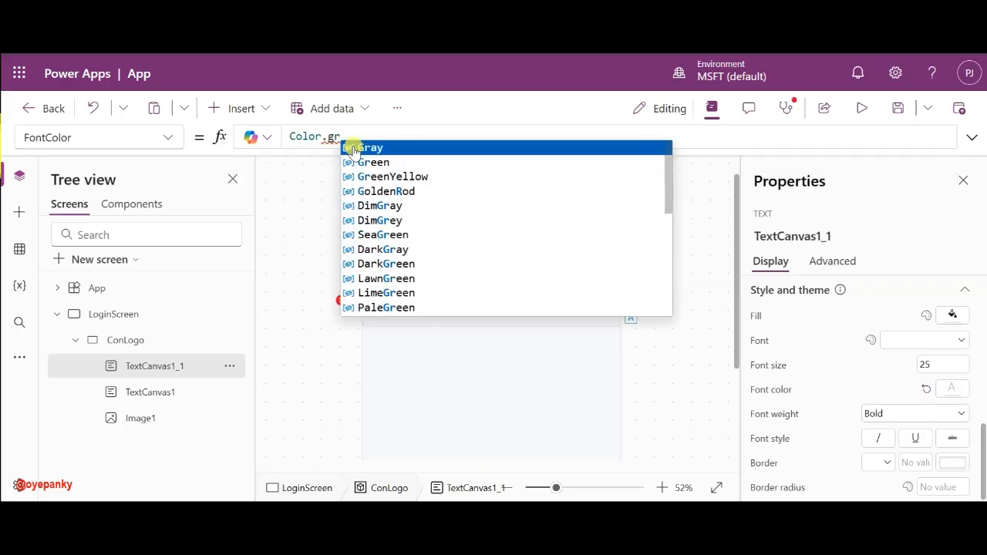
click(355, 147)
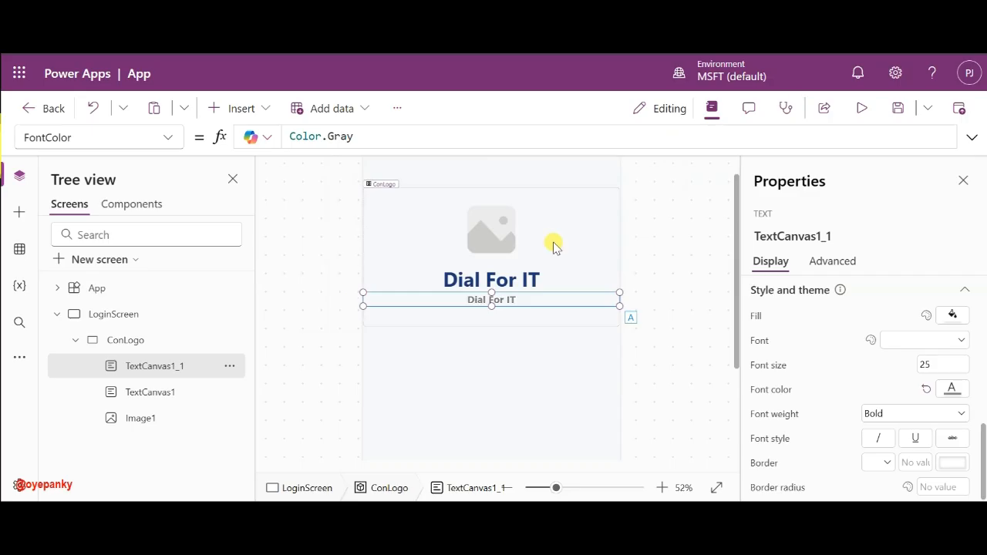
click(669, 251)
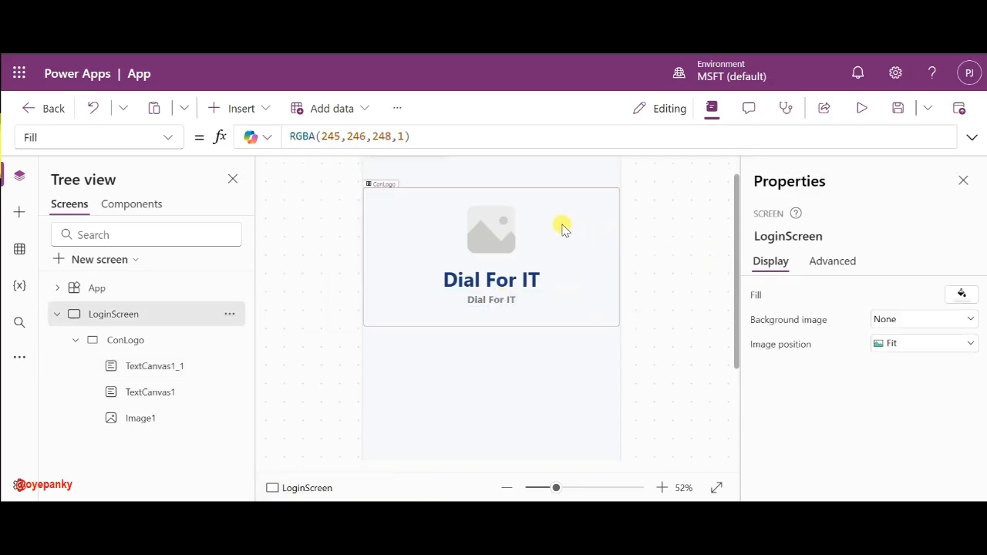
- Upload a logo image into the placeholder and set its Image position to Fill
click(503, 224)
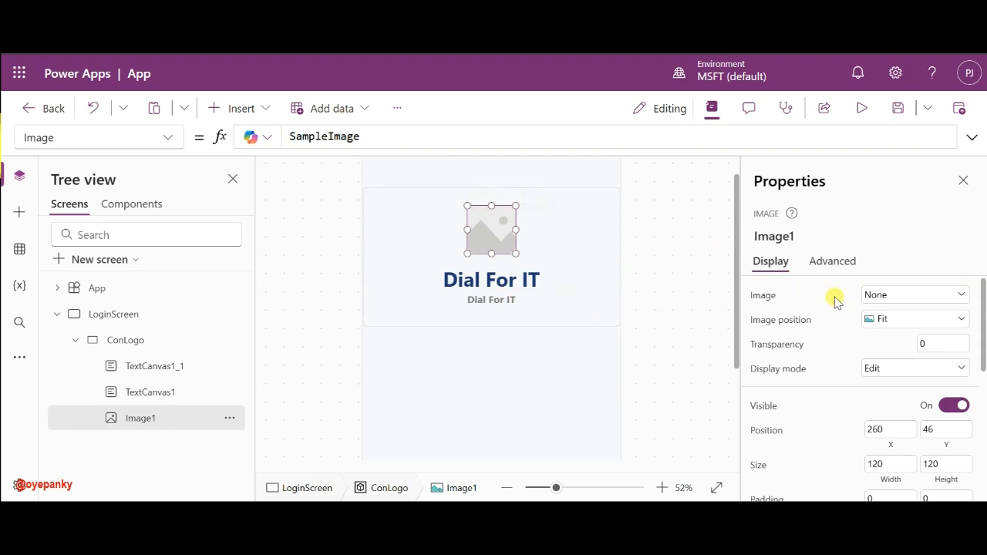
click(899, 294)
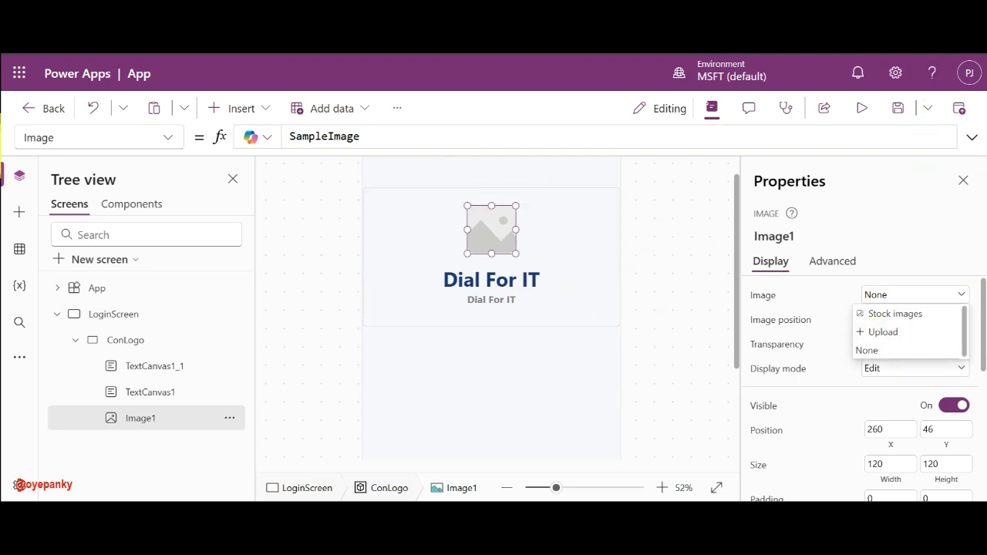
click(882, 332)
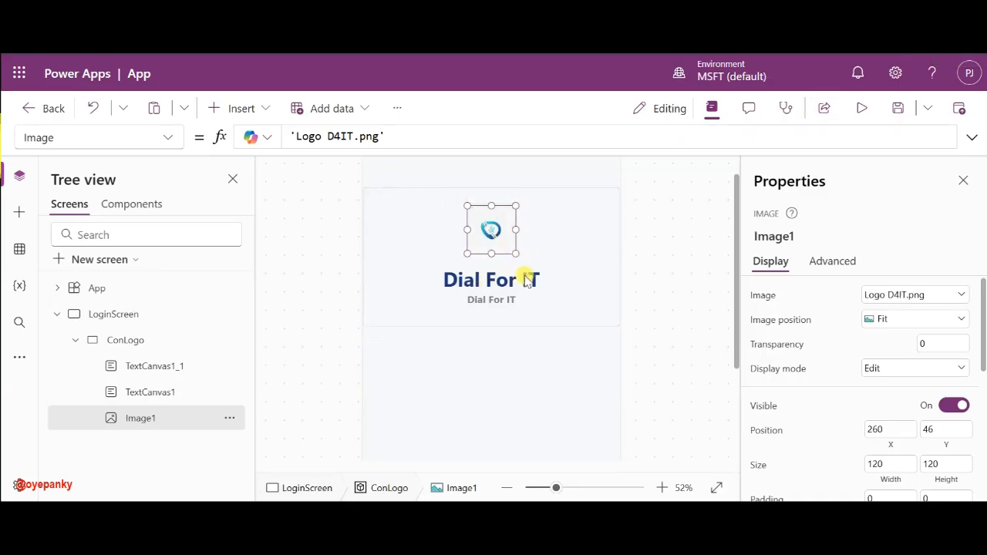
click(893, 326)
click(887, 357)
- Resize the blue logo and move it up above the Dial For IT title
drag(465, 254, 430, 286)
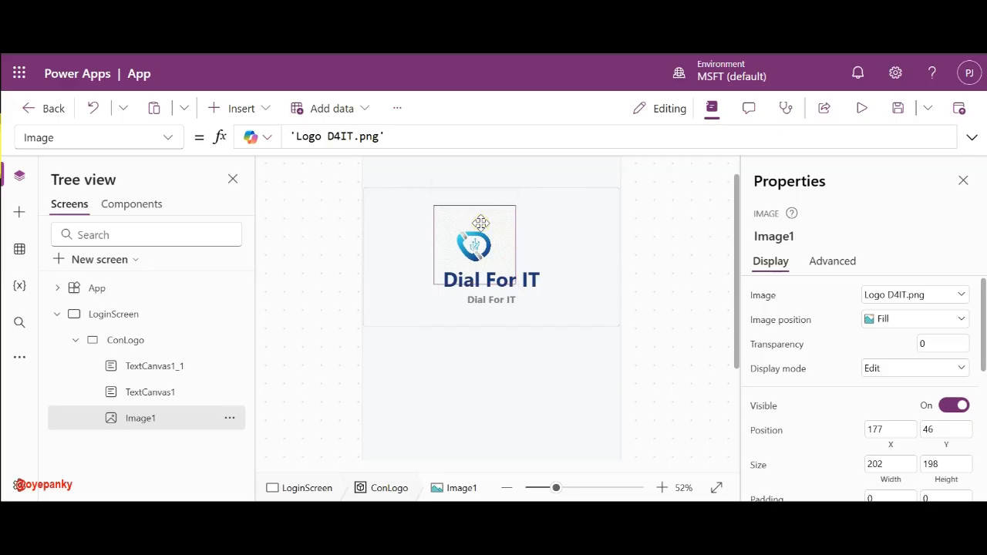
drag(480, 223, 496, 215)
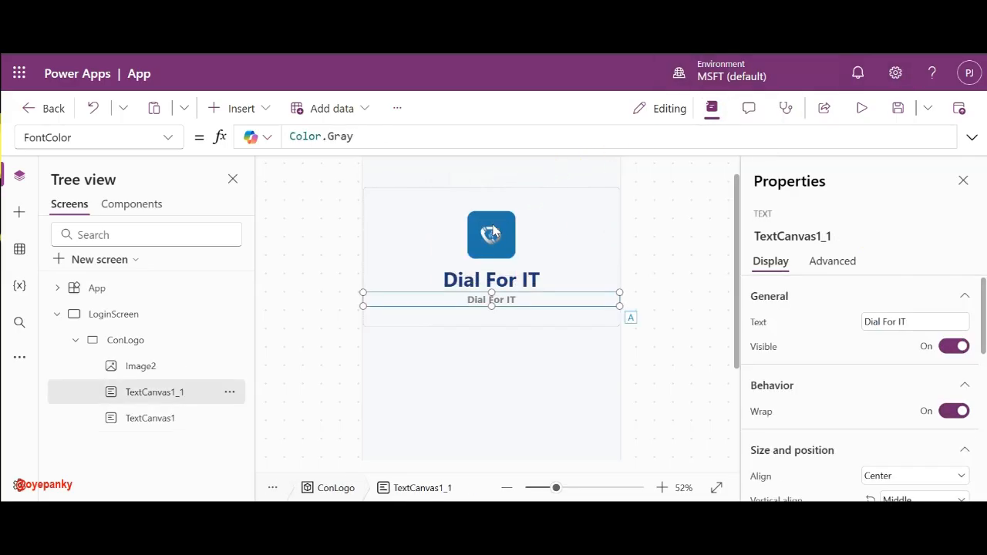
click(491, 225)
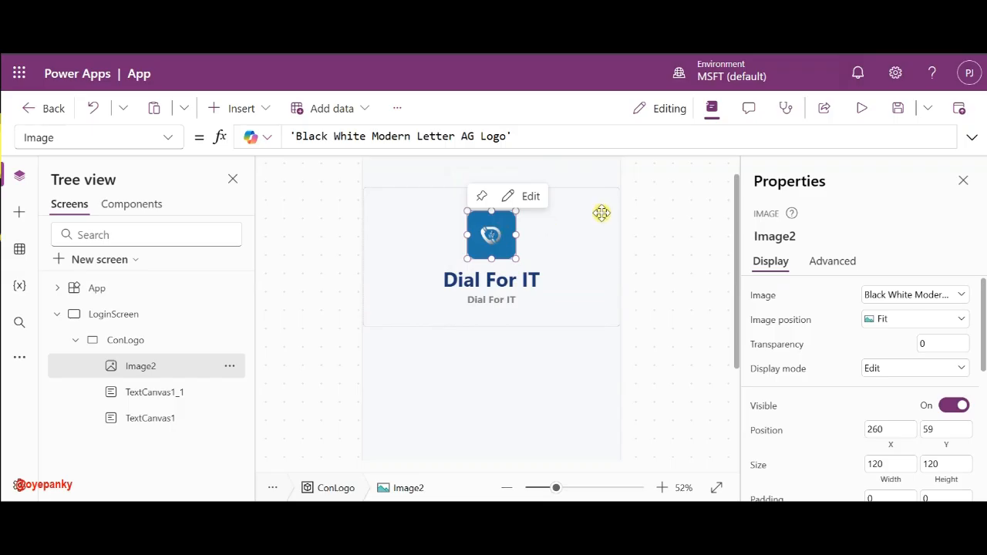
scroll(871, 403, down, 3)
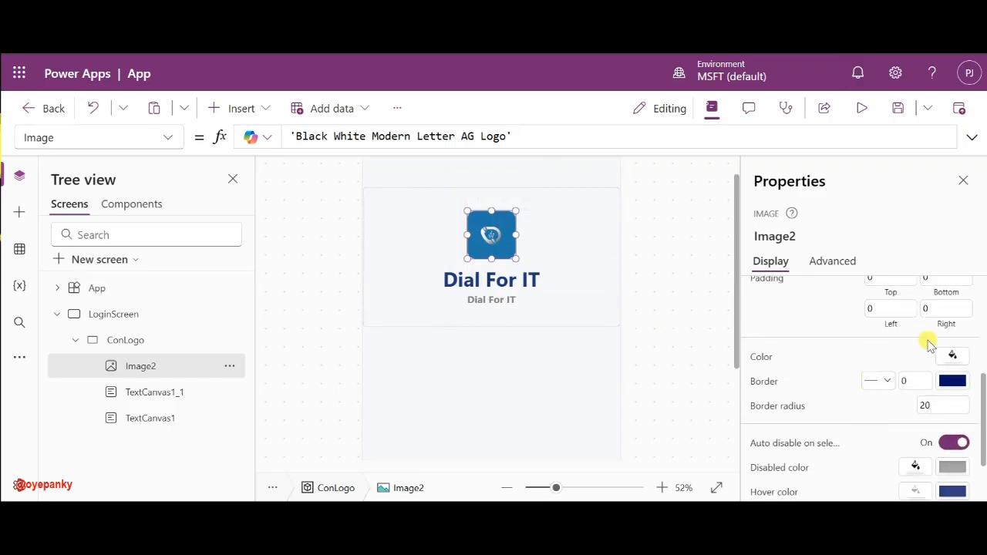
scroll(929, 344, up, 2)
scroll(899, 419, down, 3)
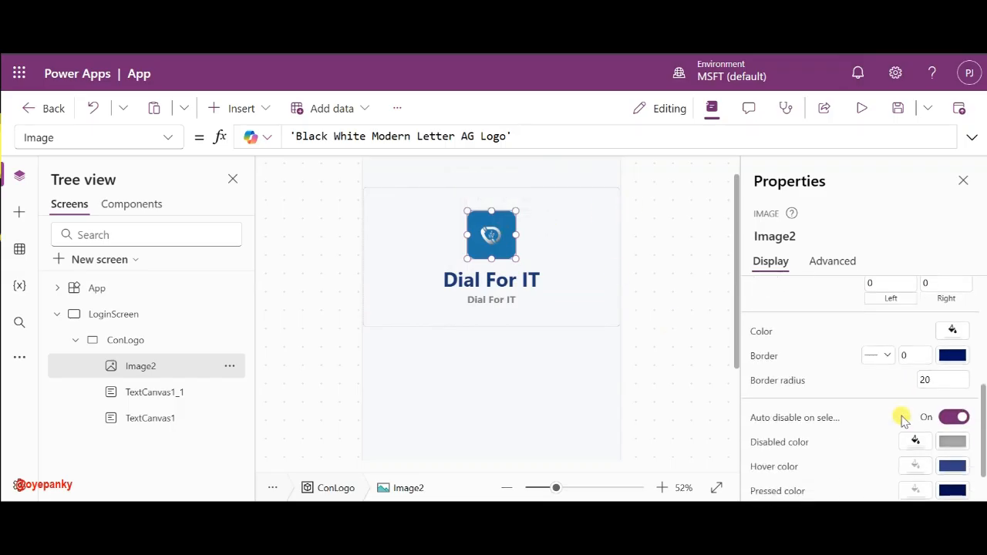
scroll(902, 417, down, 1)
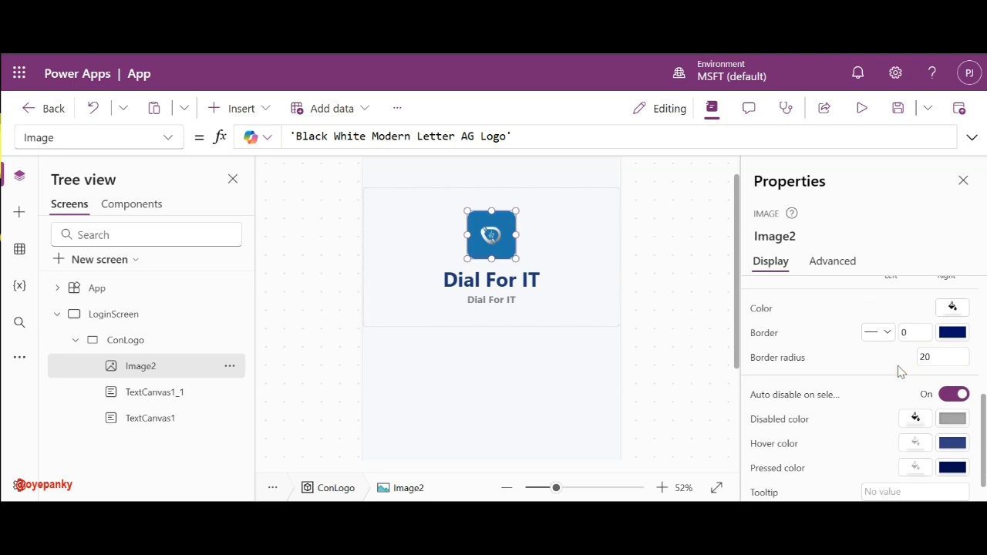
click(678, 258)
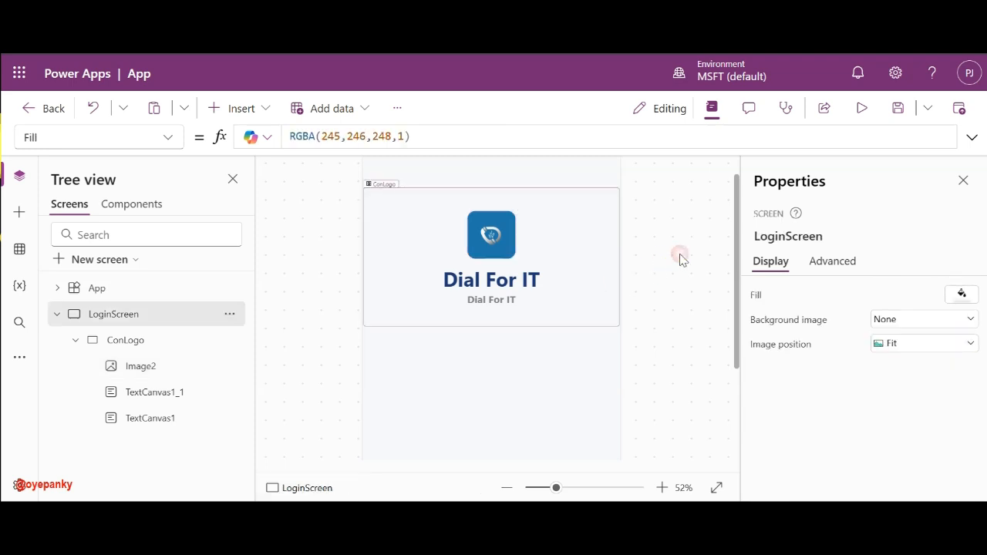
click(484, 225)
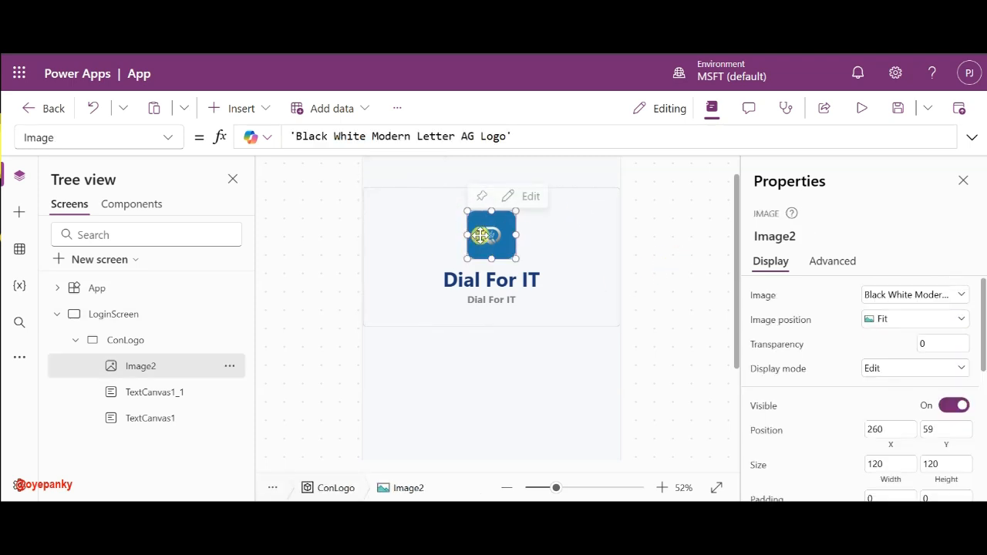
- Change the subtitle text to 'Employee Portal' and its font size to 20
click(478, 299)
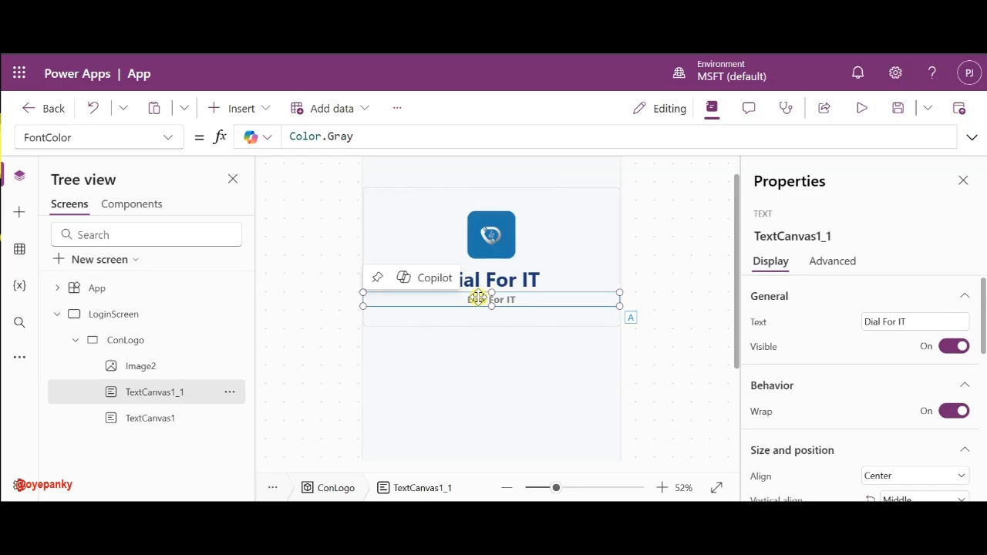
triple_click(898, 321)
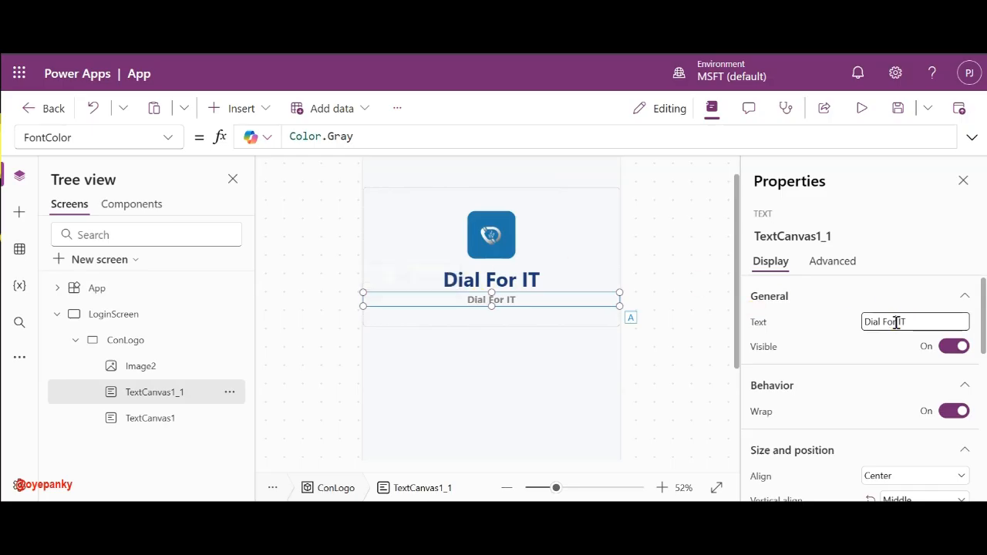
text(Employee Port)
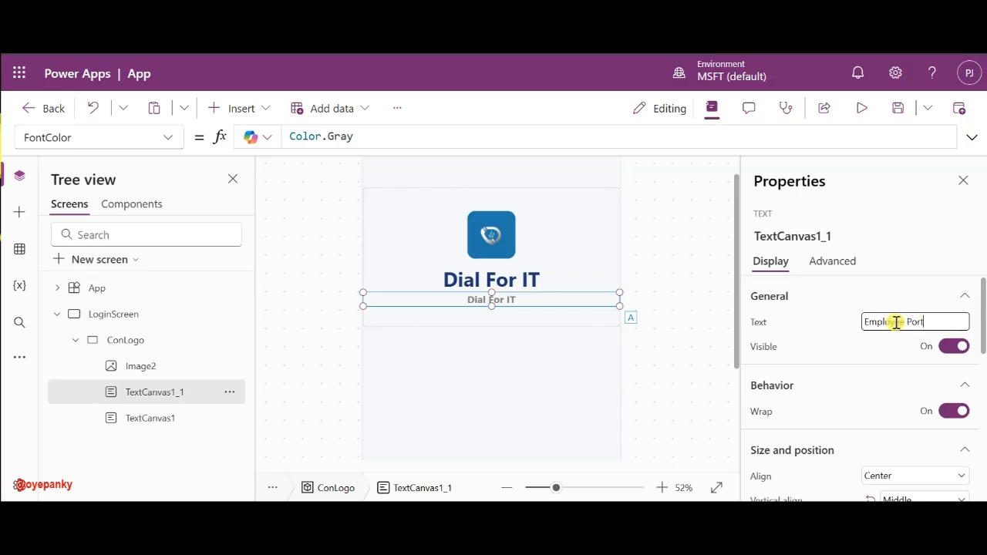
text(al)
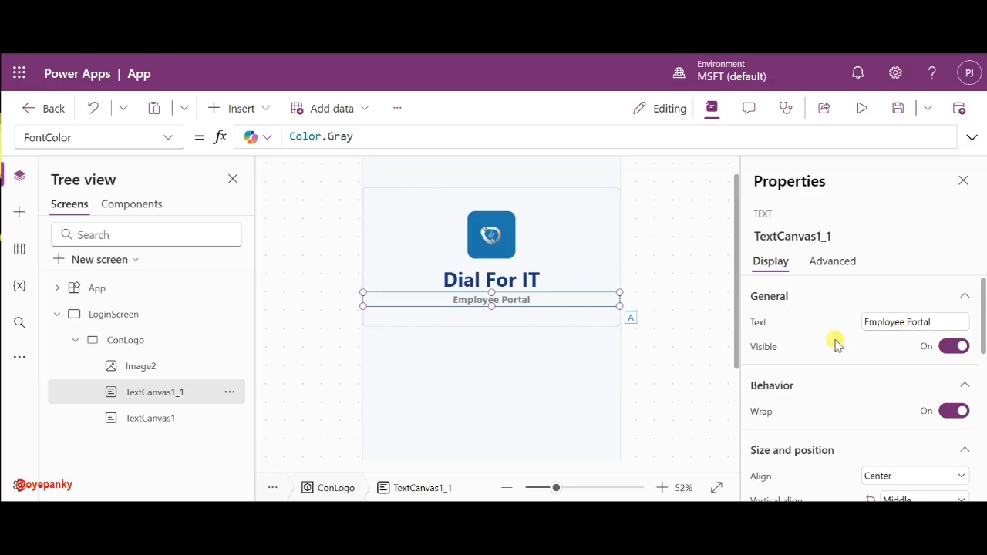
click(695, 282)
click(502, 303)
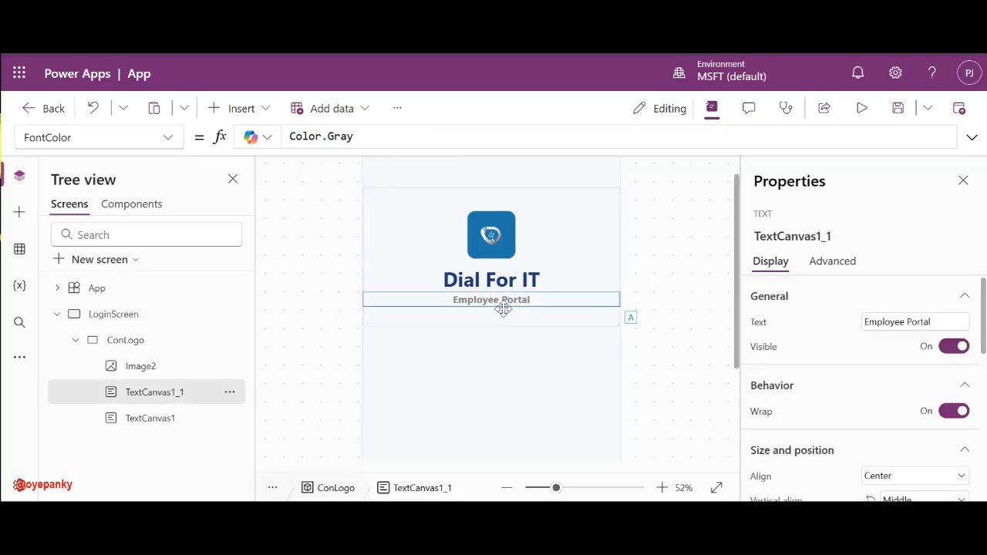
scroll(839, 347, down, 1)
scroll(838, 347, down, 5)
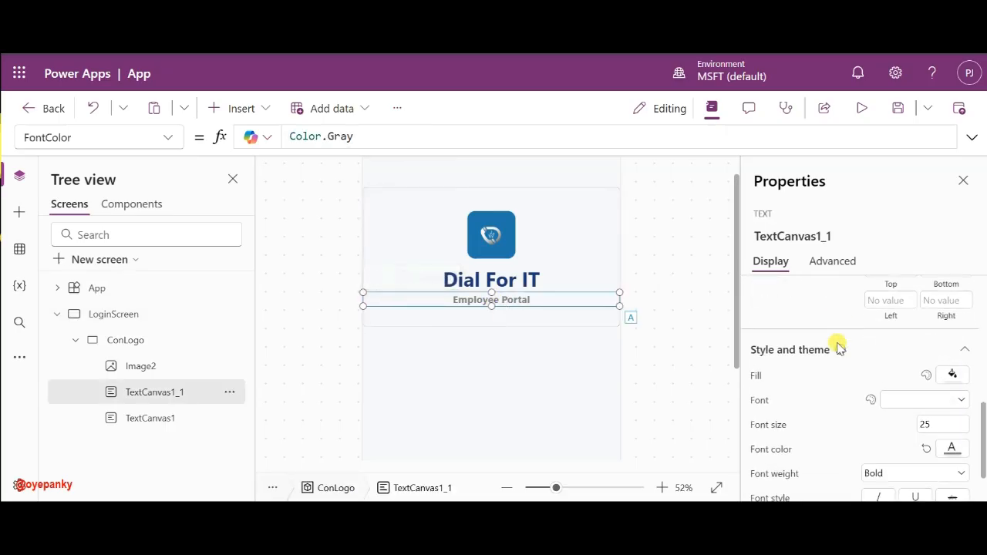
click(929, 394)
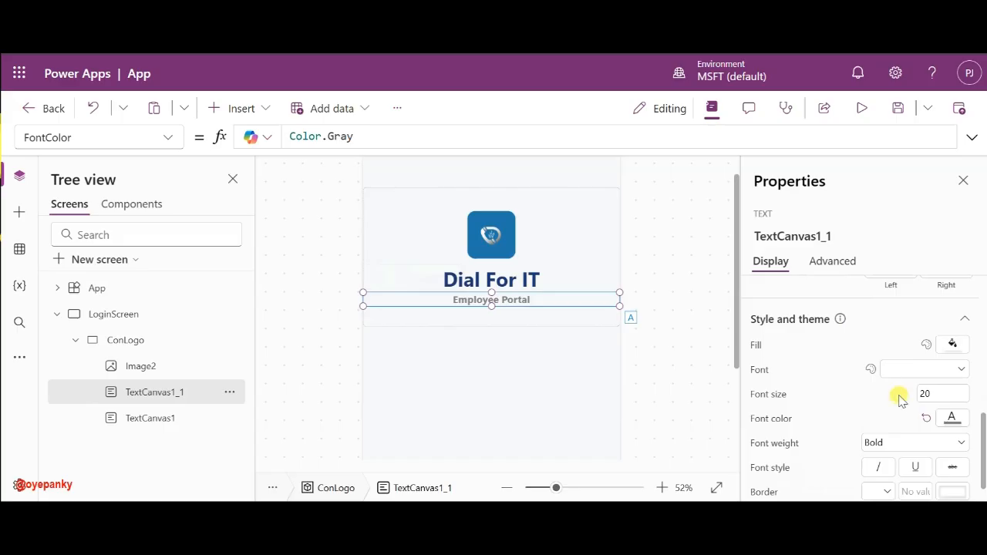
click(701, 238)
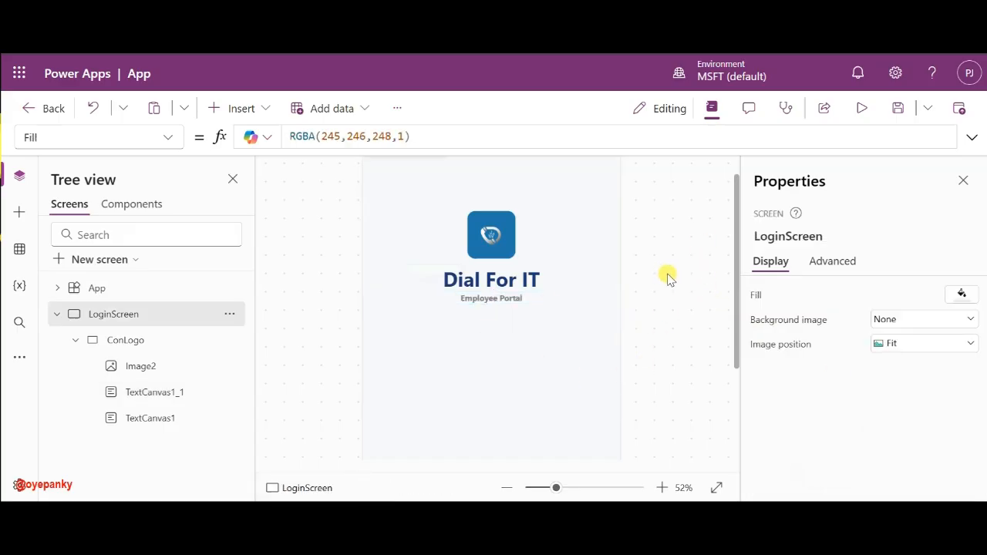
- Insert a new button onto the LoginScreen
scroll(659, 266, down, 3)
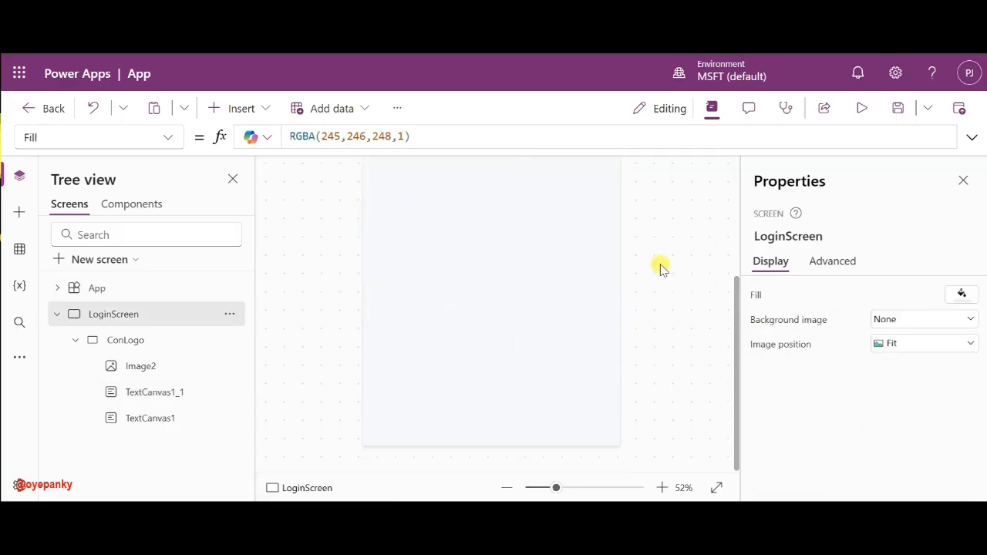
scroll(661, 264, up, 3)
scroll(660, 265, down, 2)
scroll(661, 265, down, 1)
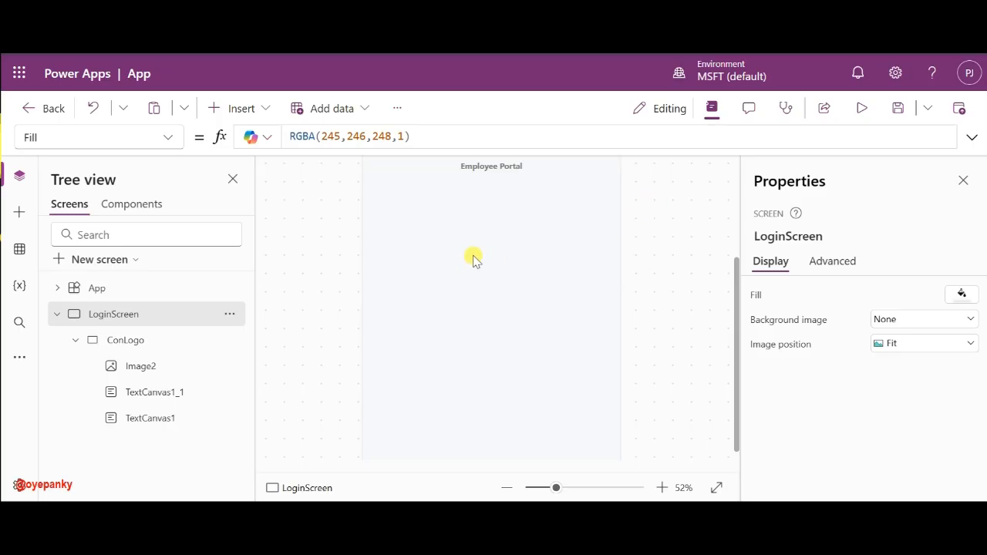
click(269, 117)
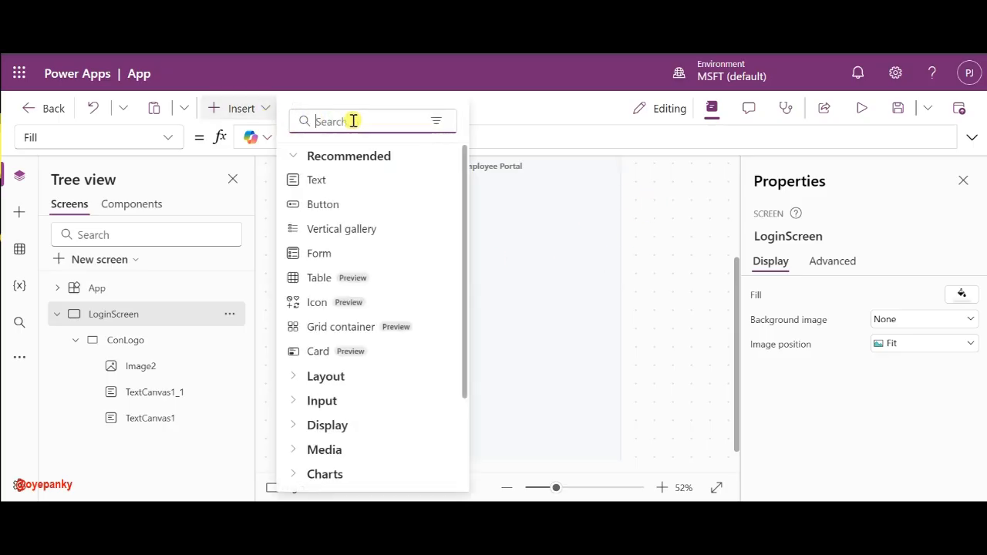
click(324, 206)
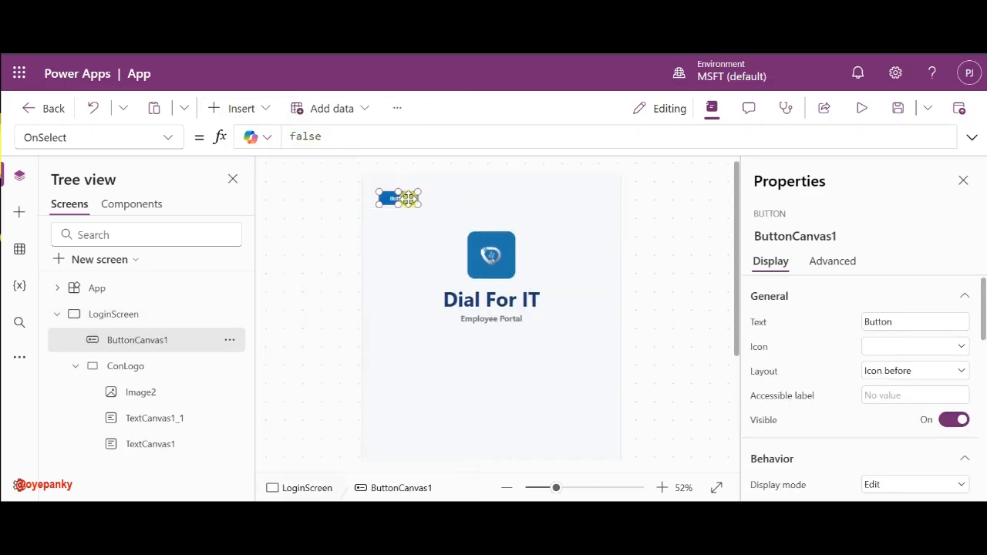
- Move the new button below the Employee Portal subtitle and widen it leftward
drag(397, 198, 477, 392)
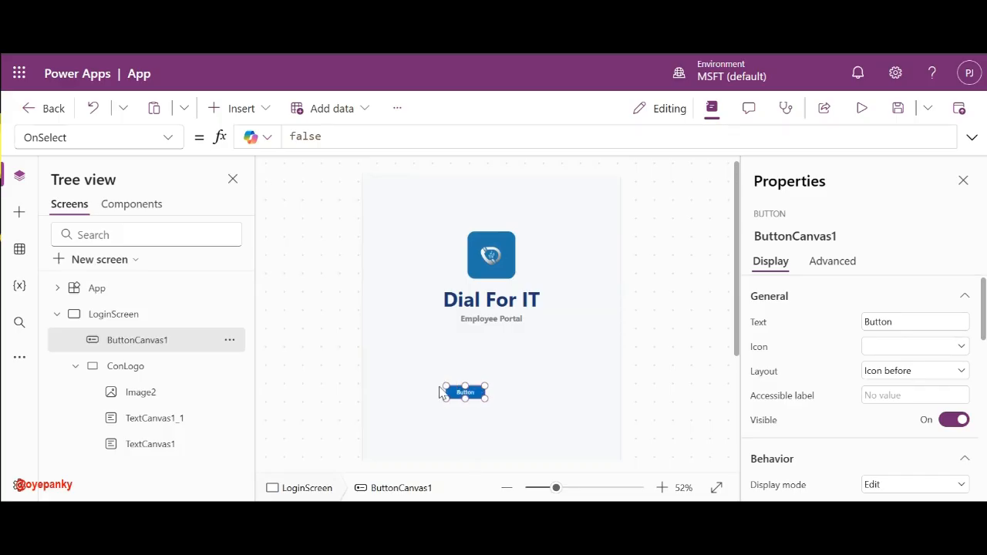
drag(442, 392, 468, 388)
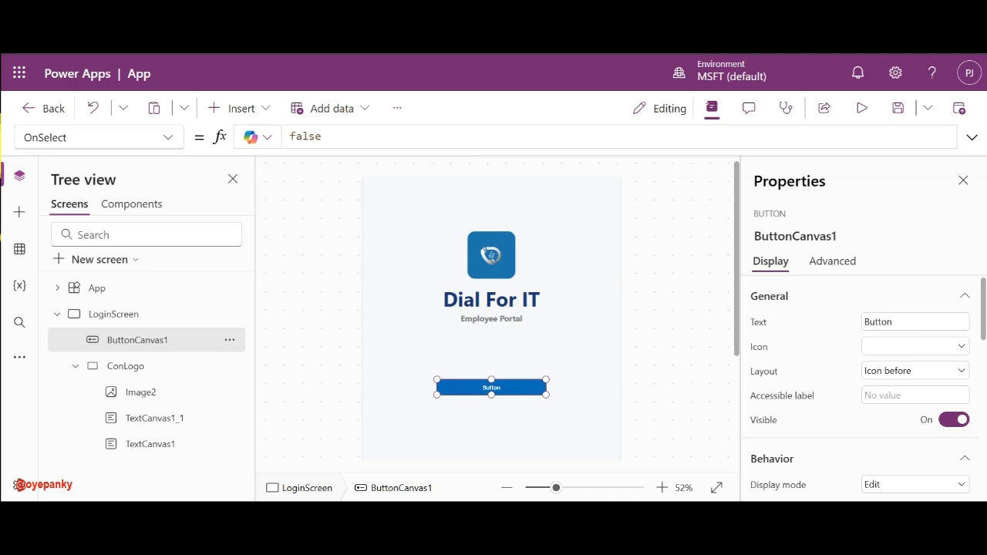
mouse_move(685, 514)
- Label ButtonCanvas1 'Employee Login' and give it the Person icon
double_click(883, 317)
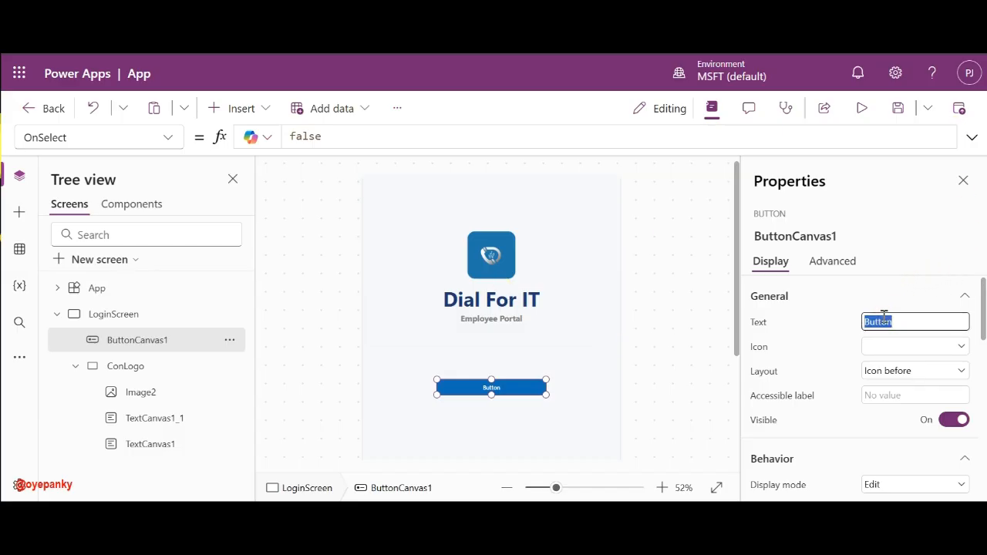
text(Employee Login)
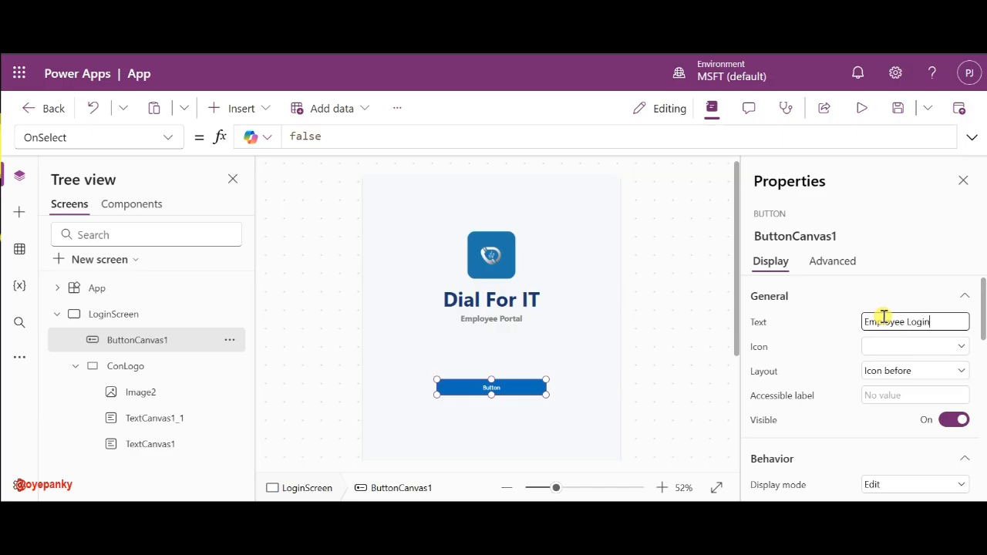
click(910, 346)
scroll(728, 370, down, 10)
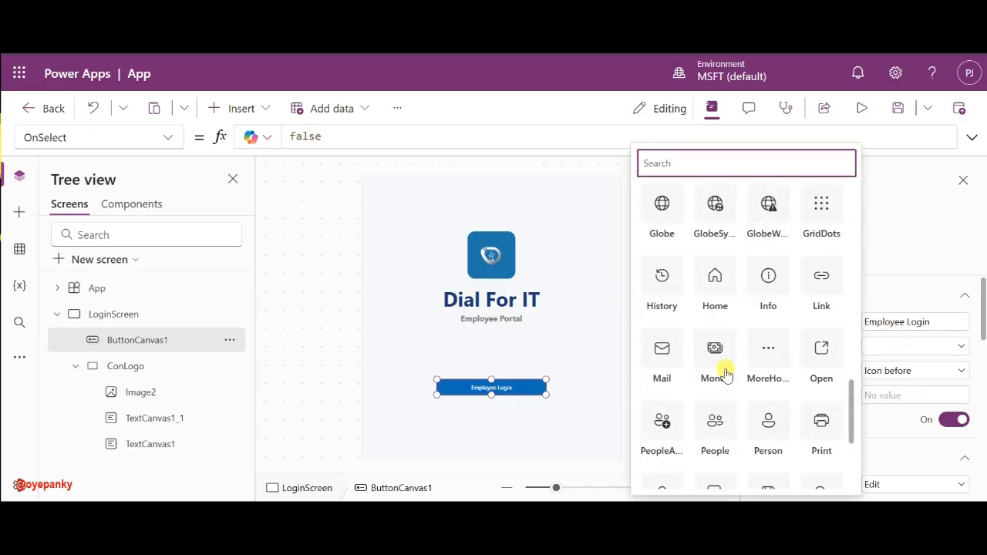
scroll(726, 374, down, 3)
scroll(799, 258, up, 1)
click(767, 253)
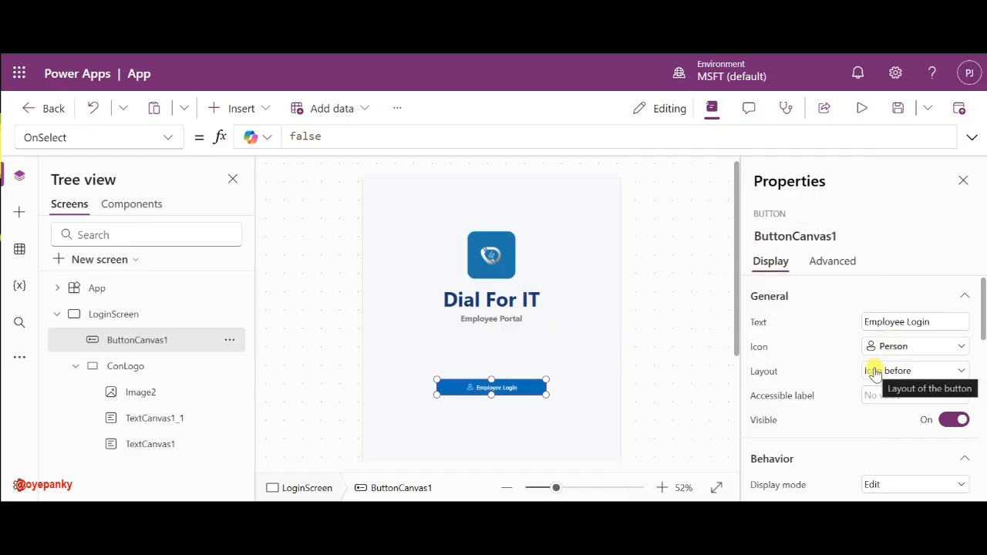
scroll(875, 372, down, 6)
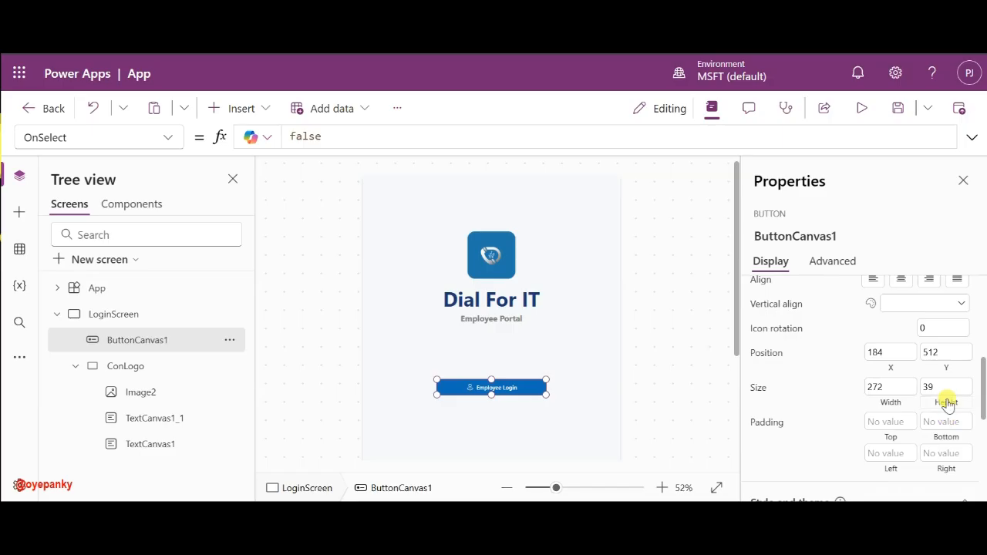
- Set the button's height to 60 and its X position to 30
click(948, 387)
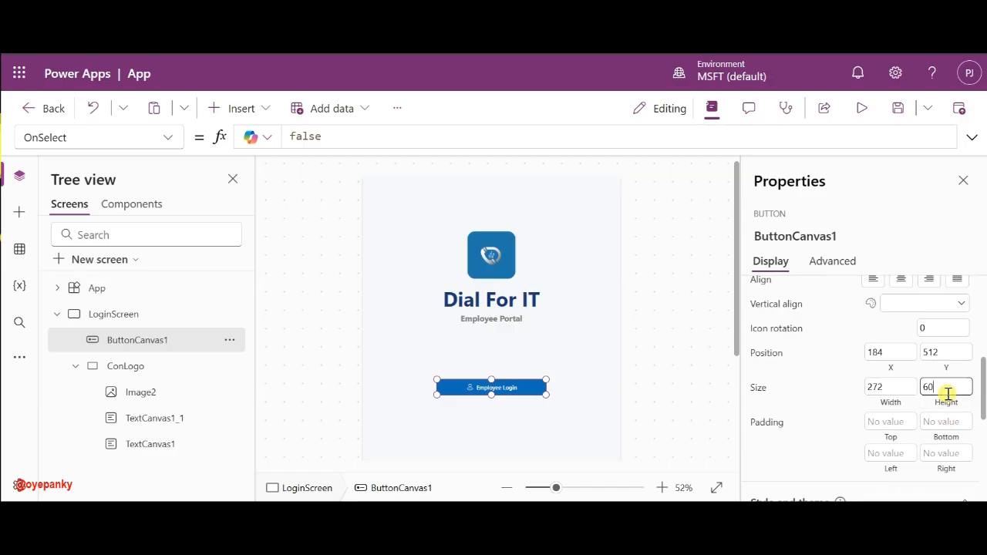
click(840, 391)
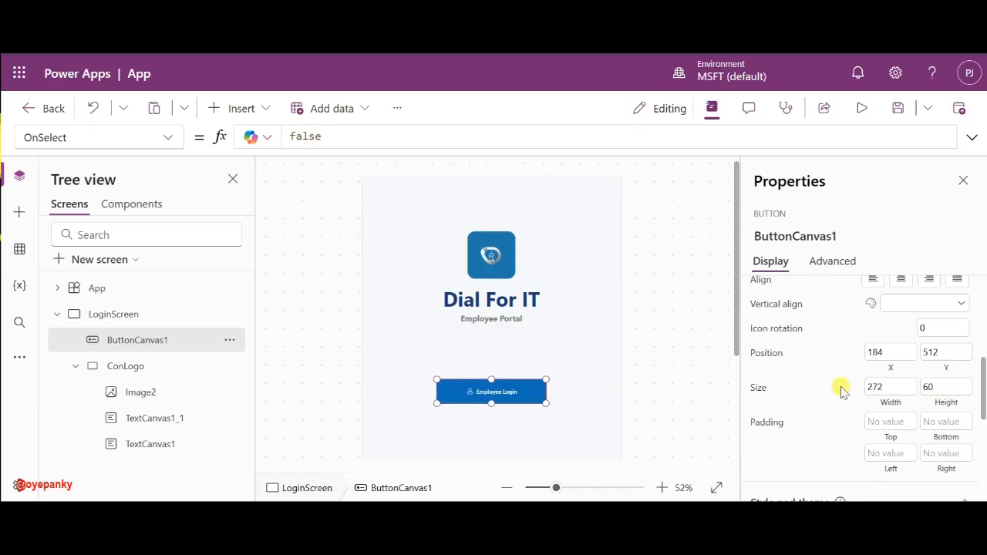
click(894, 356)
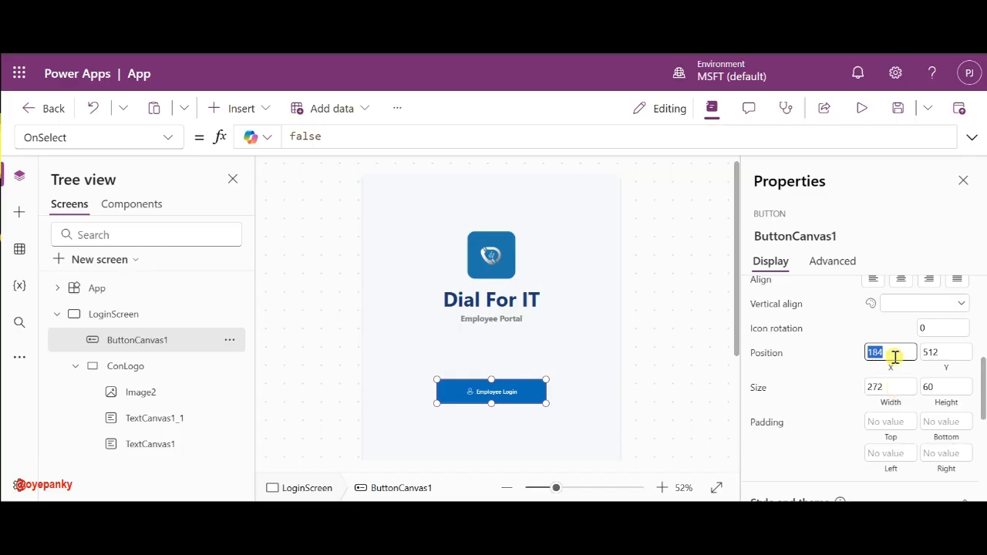
click(851, 365)
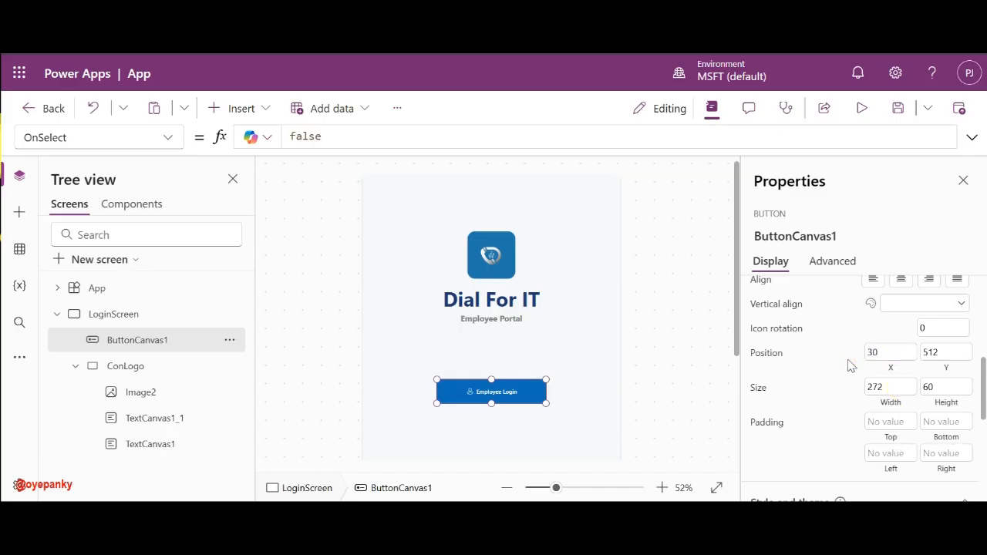
click(850, 364)
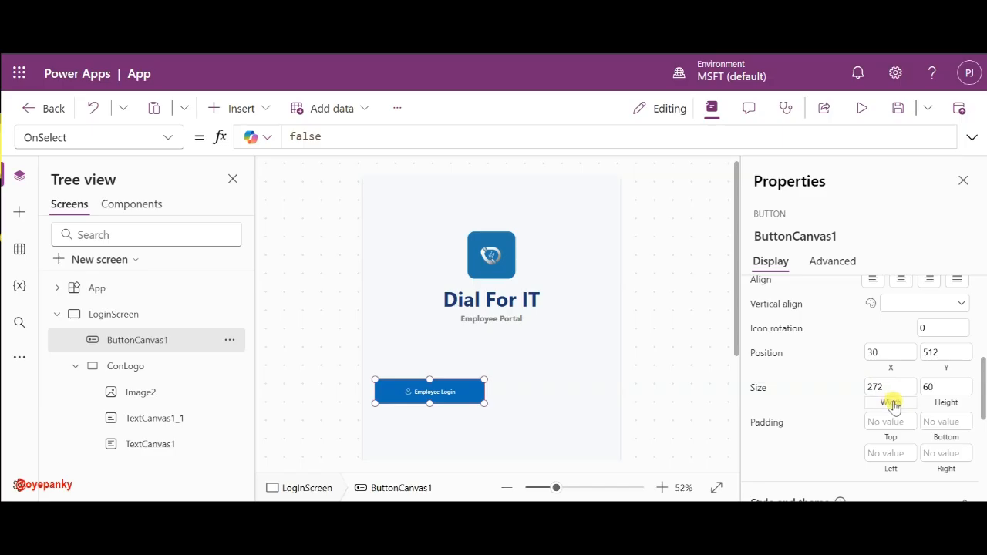
- Replace the fixed width 272 with a formula based on Parent.Width
click(753, 393)
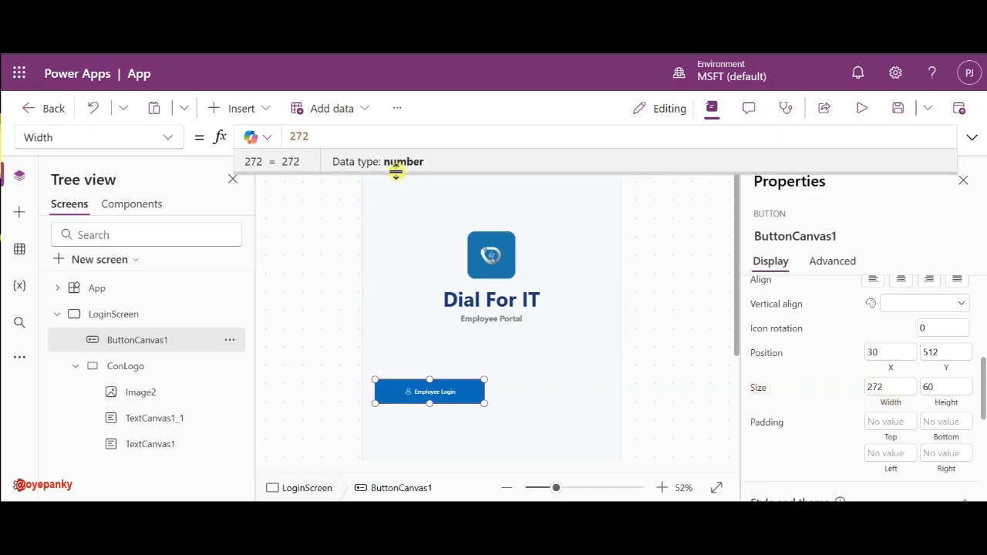
click(343, 135)
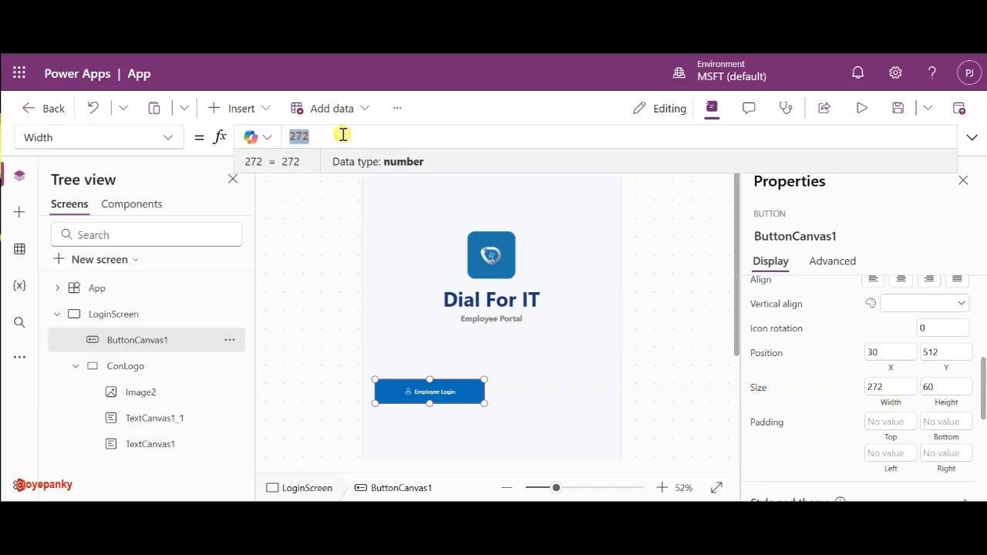
text(Pare)
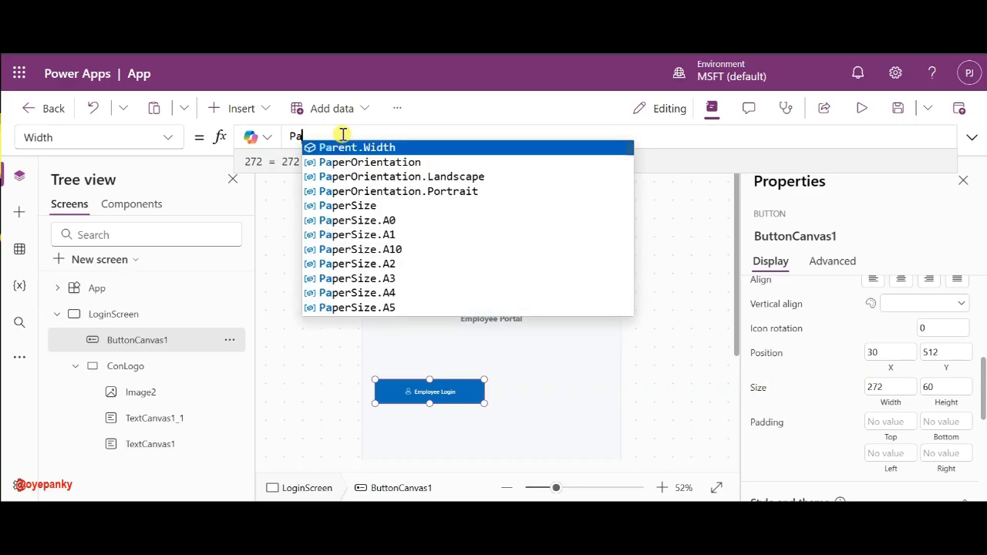
click(365, 148)
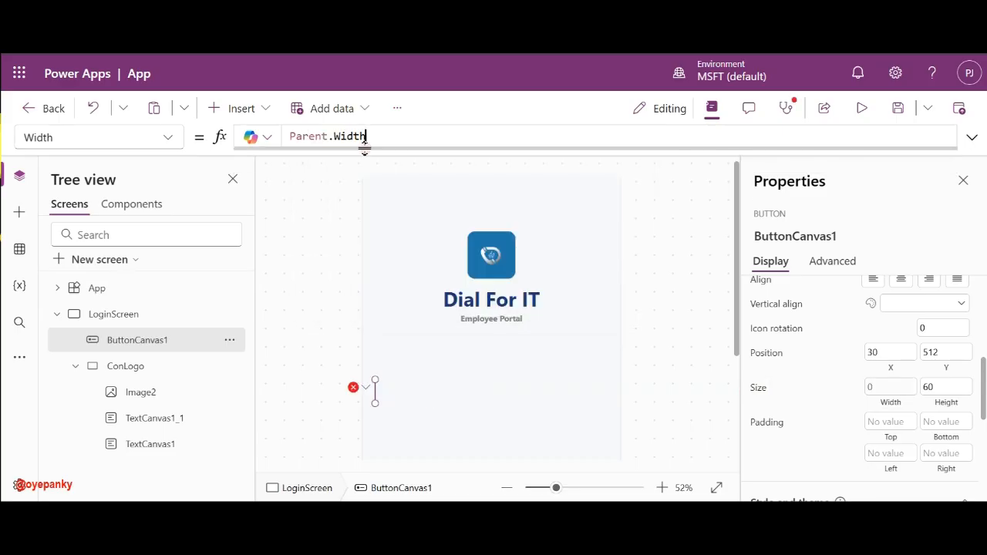
text(- )
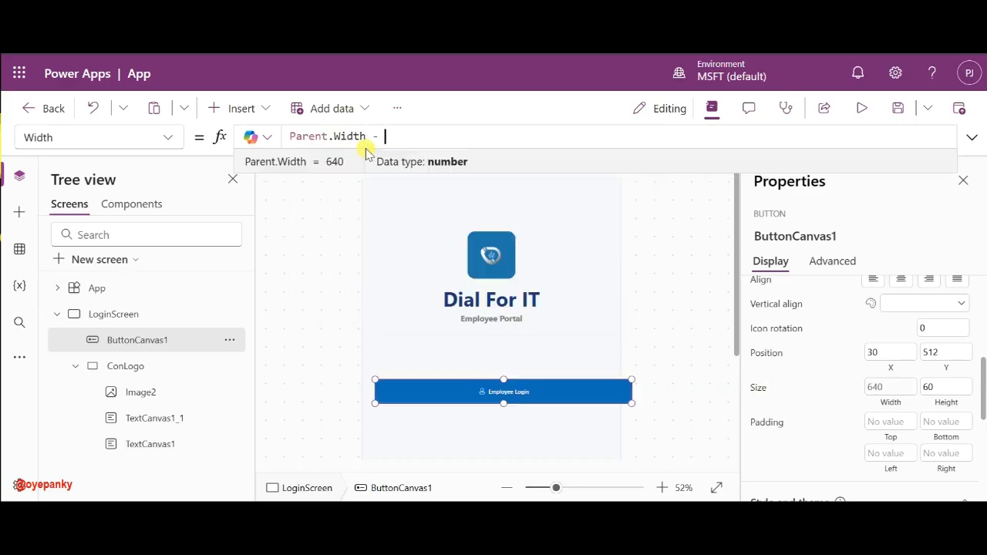
text(X)
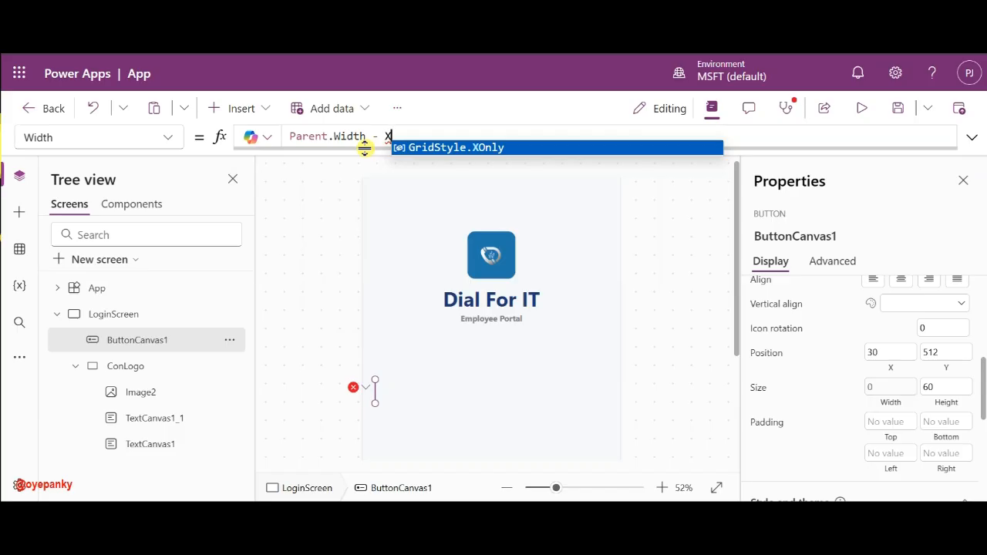
key(BackSpace)
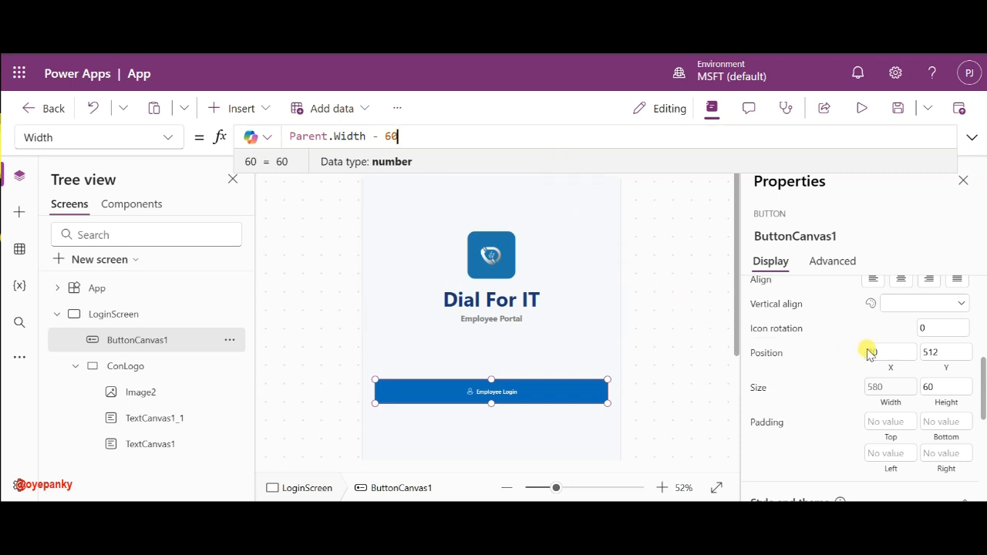
- Finish the width as Parent.Width - 180 (460) and set X position to 90
click(897, 351)
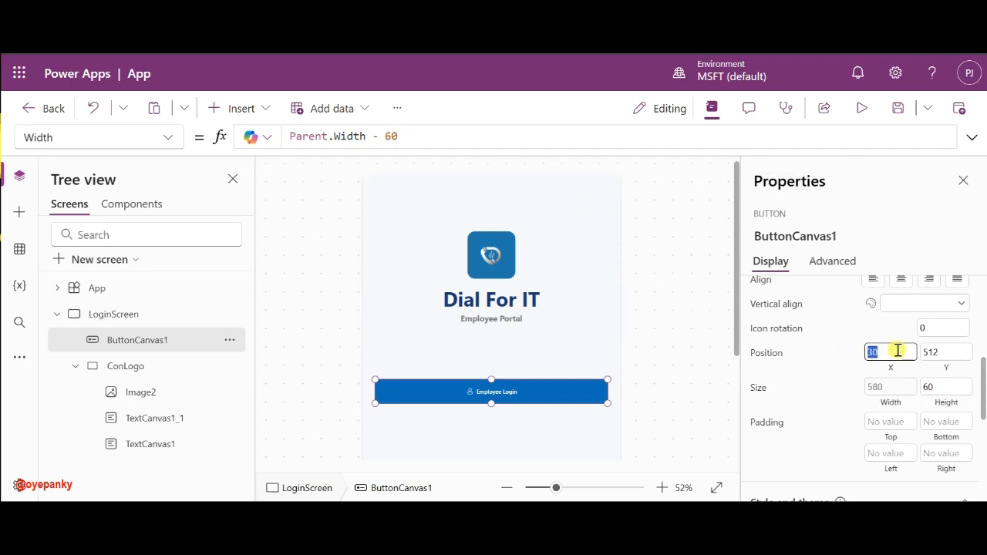
click(840, 360)
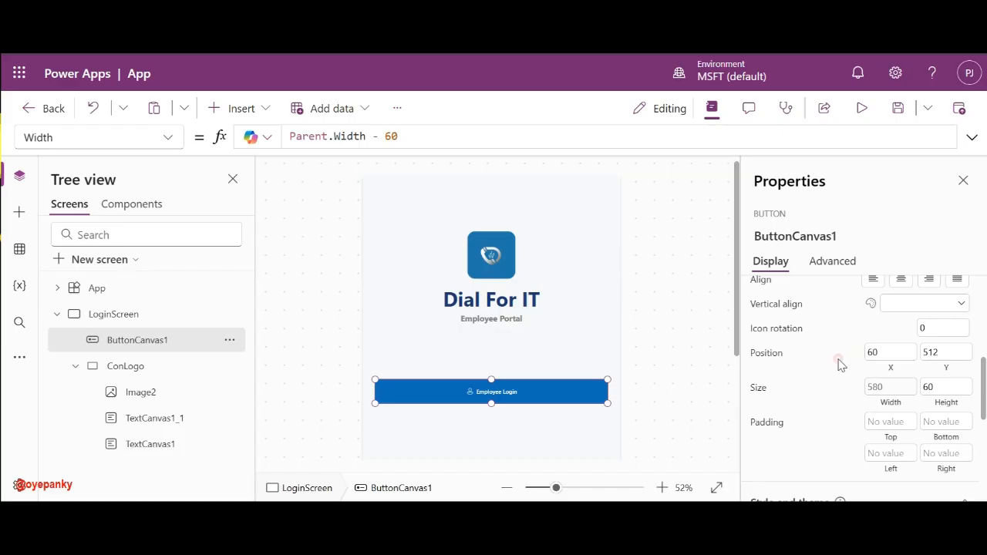
click(886, 390)
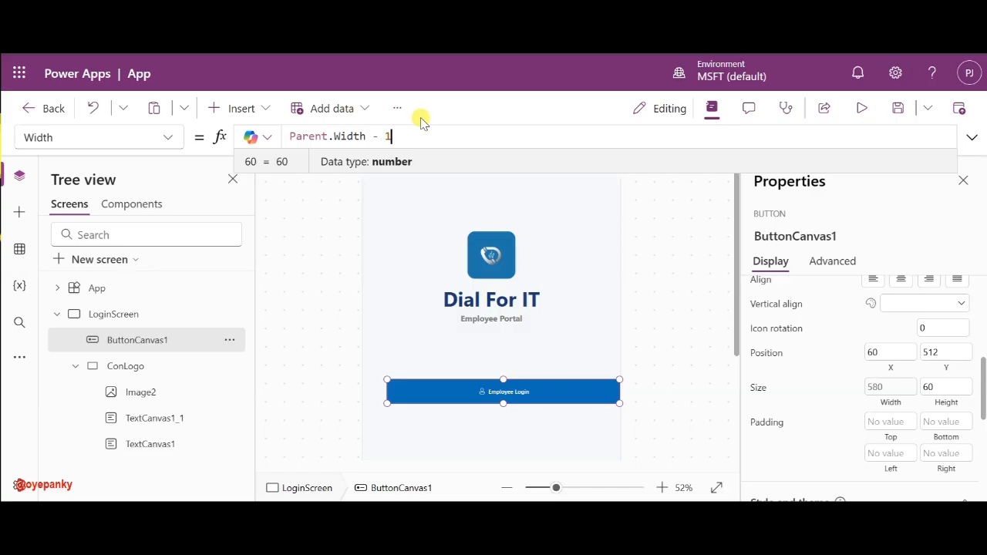
text(20)
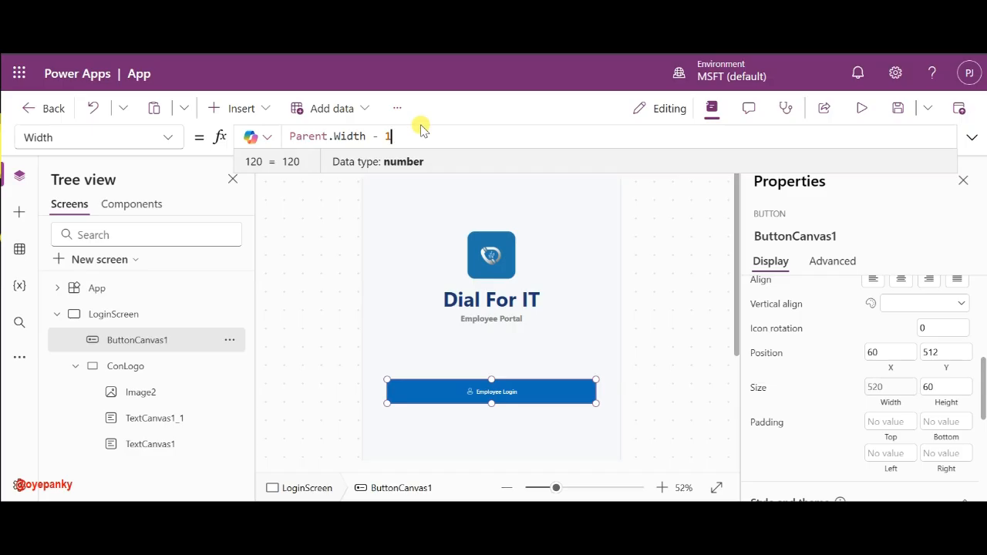
text(80)
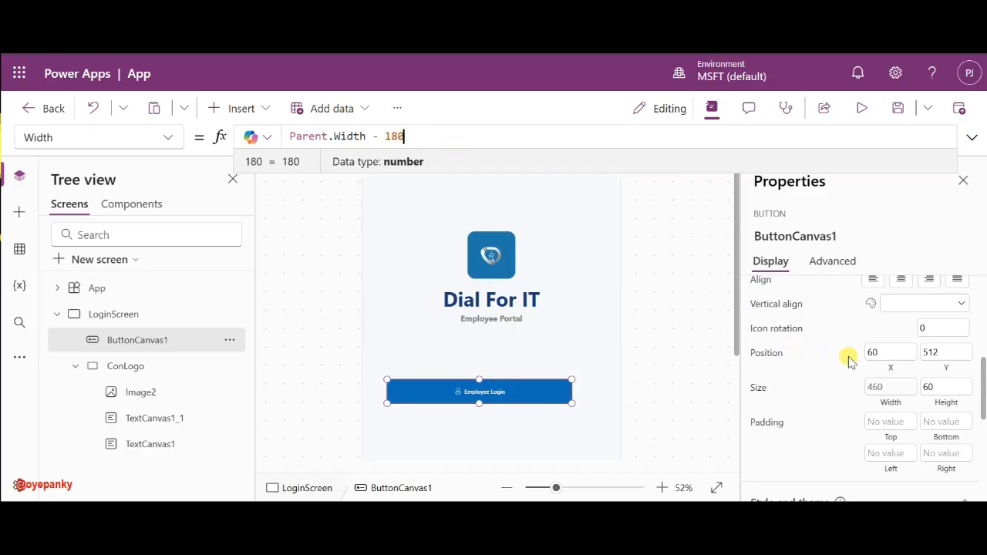
click(872, 353)
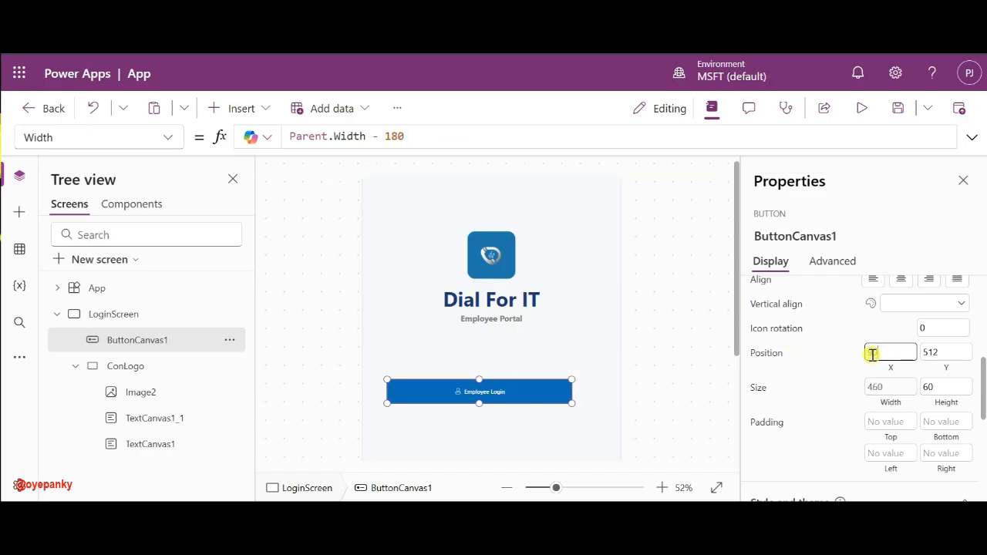
text(90)
click(851, 355)
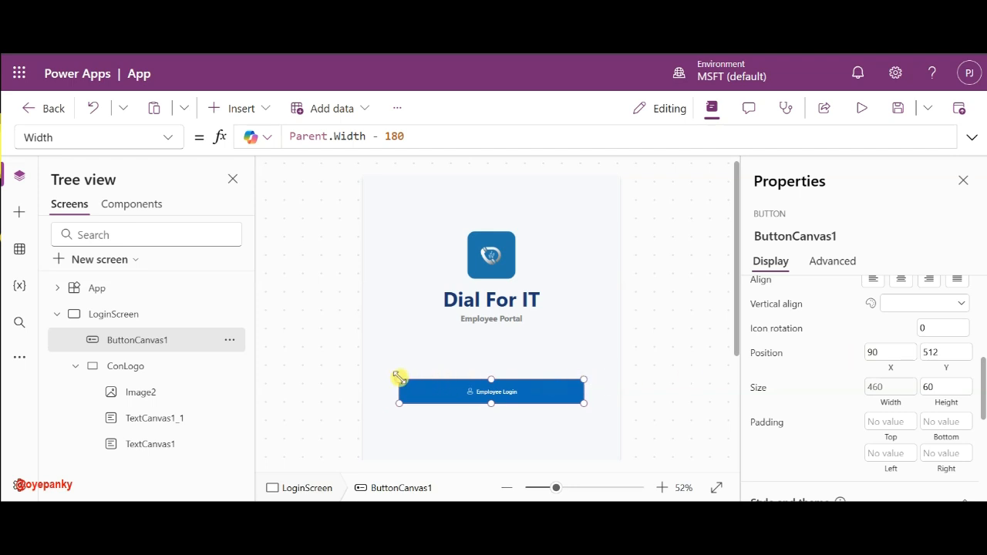
- Narrow the Employee Login button to 363 by 61 and centre it at X 138, Y 490
drag(399, 380, 437, 375)
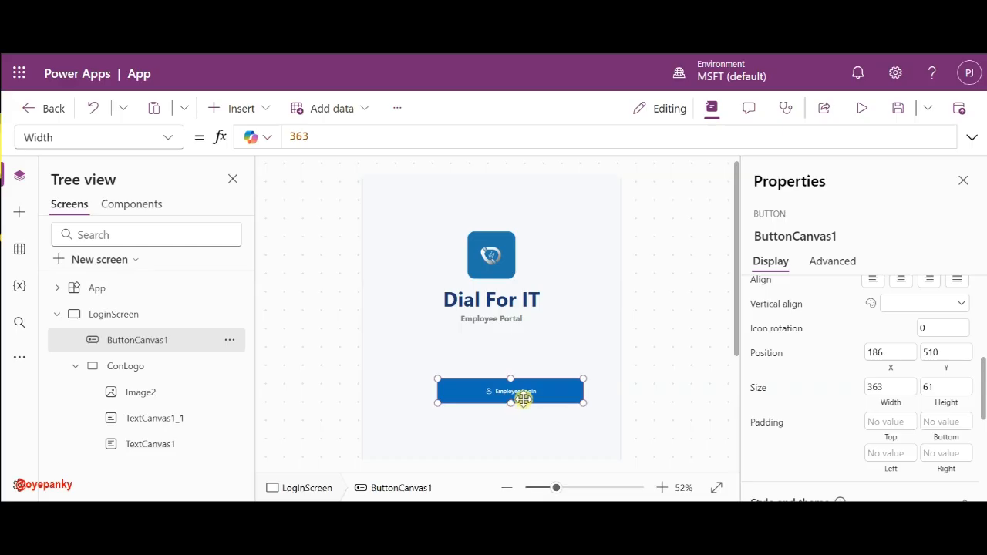
drag(534, 394, 517, 387)
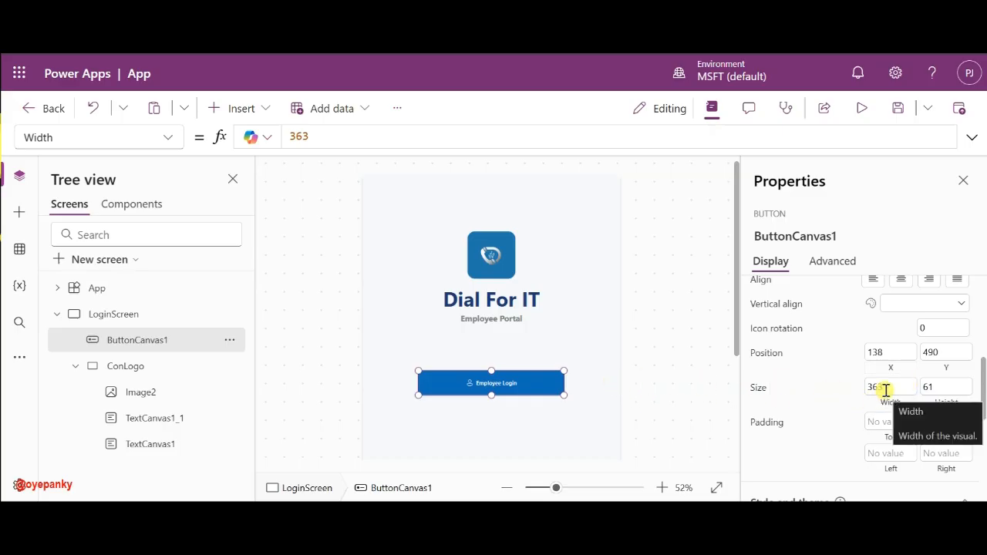
mouse_move(529, 383)
mouse_down()
mouse_move(519, 383)
mouse_move(545, 382)
mouse_move(517, 382)
mouse_up()
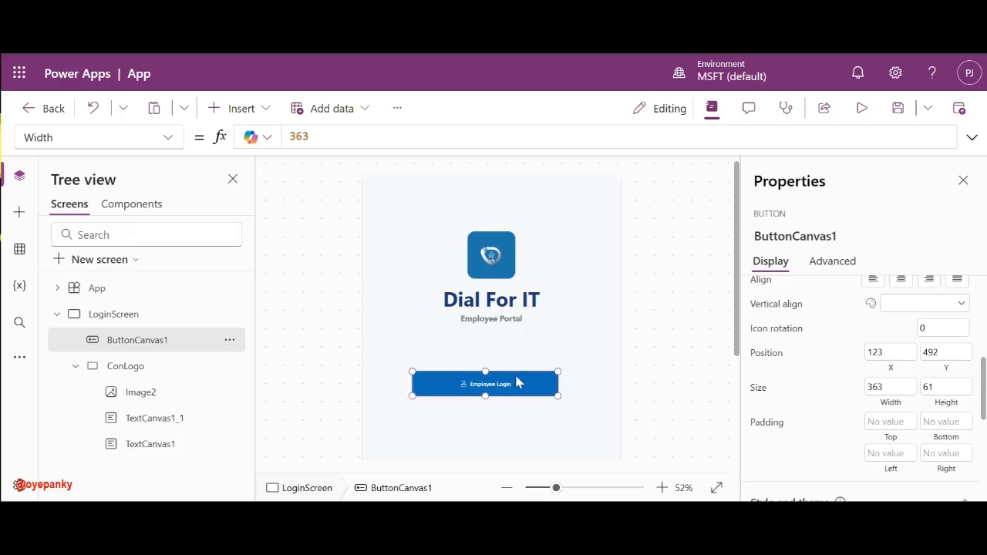
click(570, 488)
drag(469, 311, 477, 310)
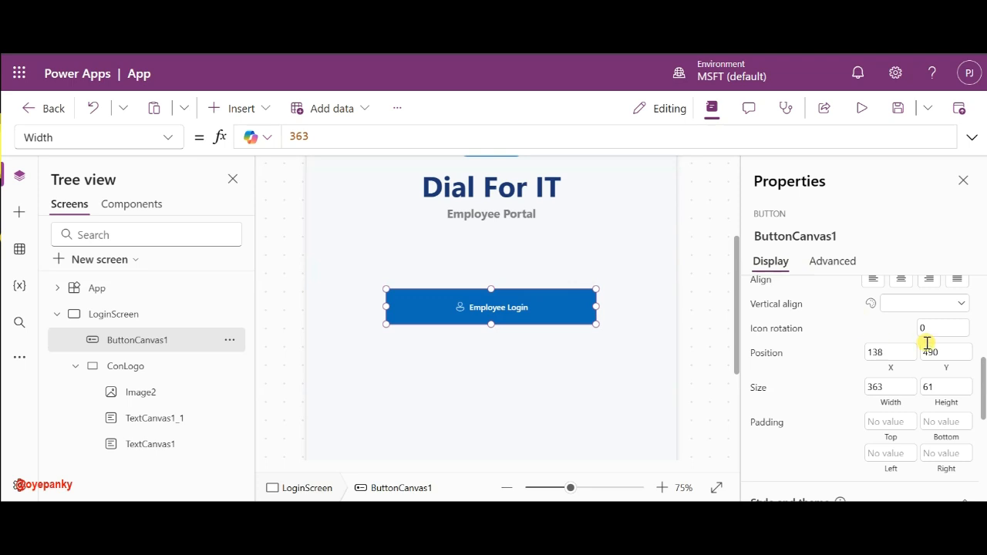
- Round the Employee Login button's corners with border radius 10
scroll(928, 347, down, 5)
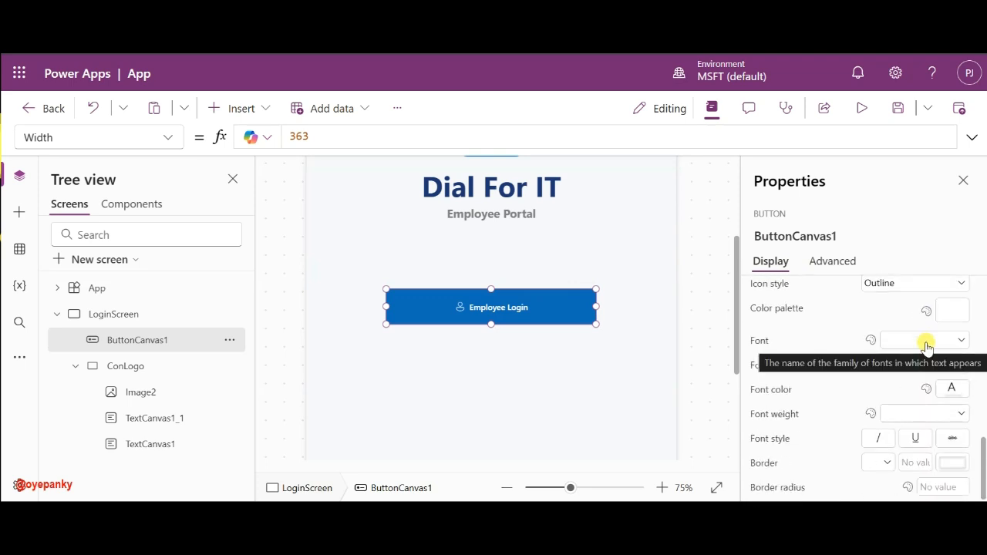
click(944, 491)
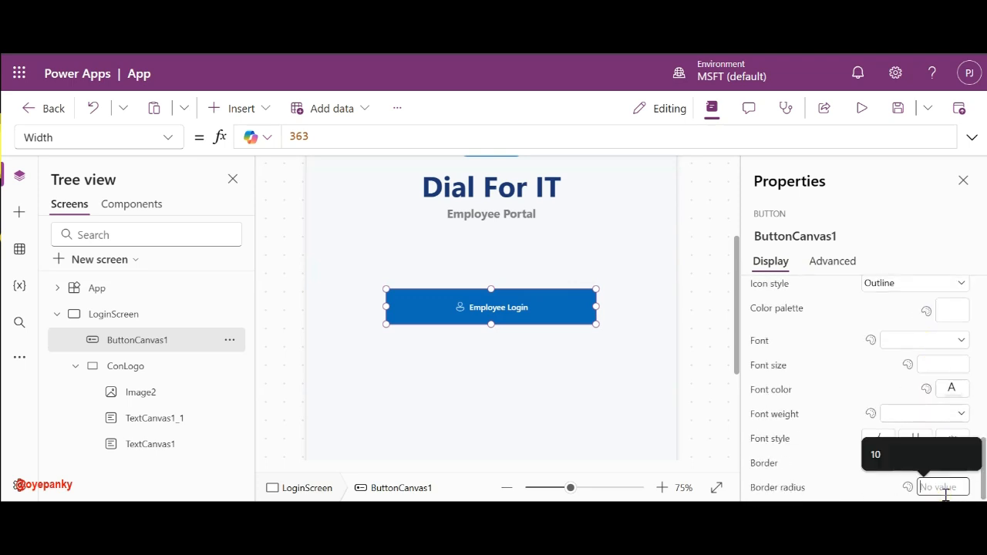
text(10)
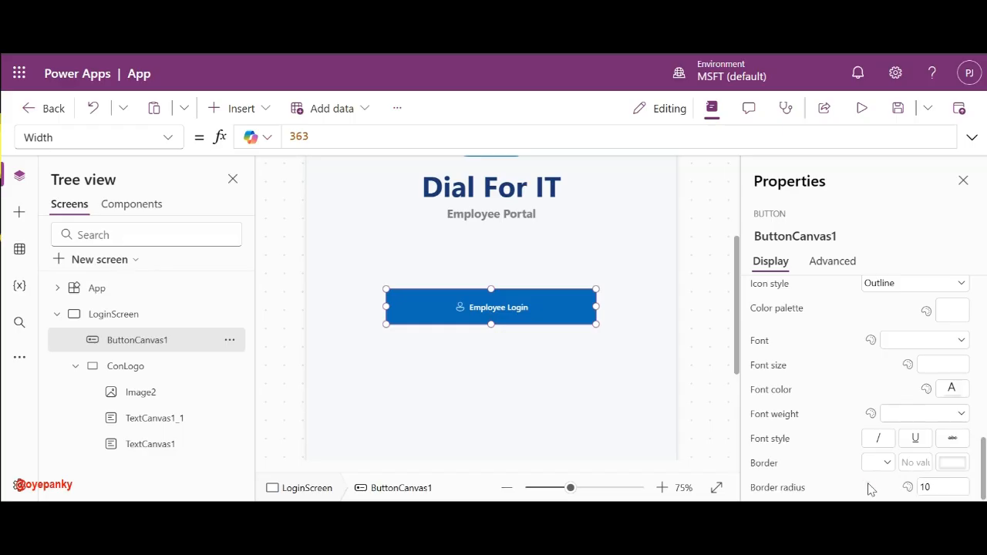
click(702, 269)
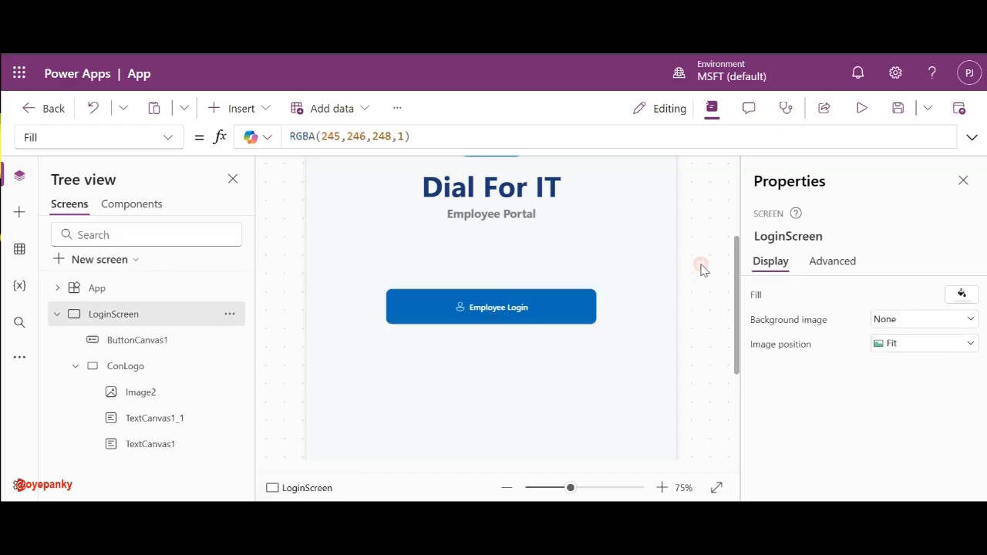
click(545, 307)
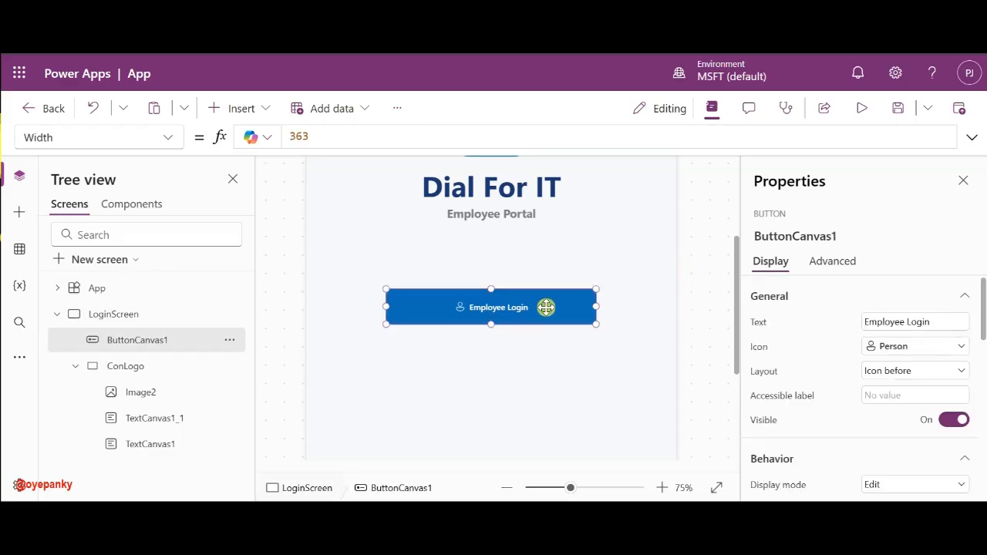
- Enlarge the Employee Login label to font size 24
scroll(820, 391, down, 10)
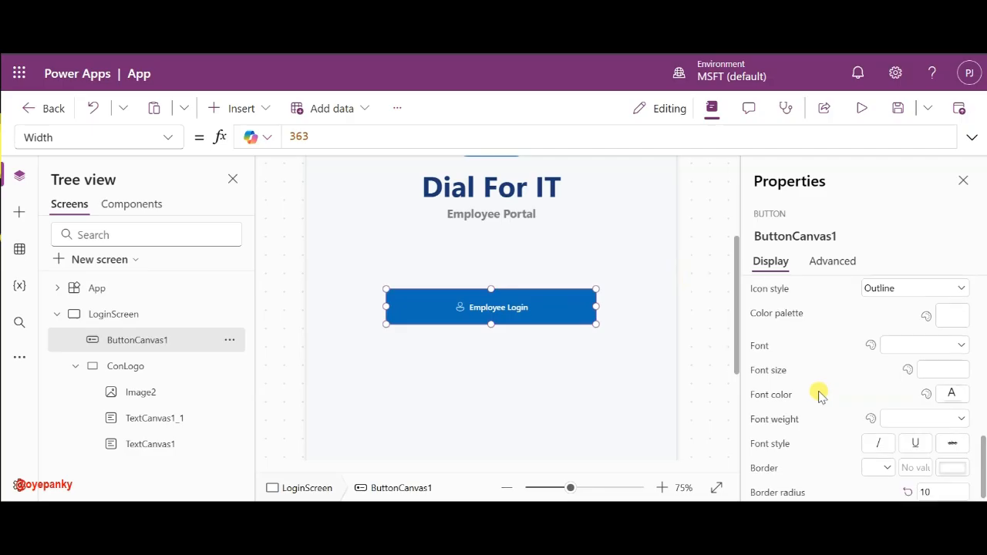
scroll(820, 395, up, 2)
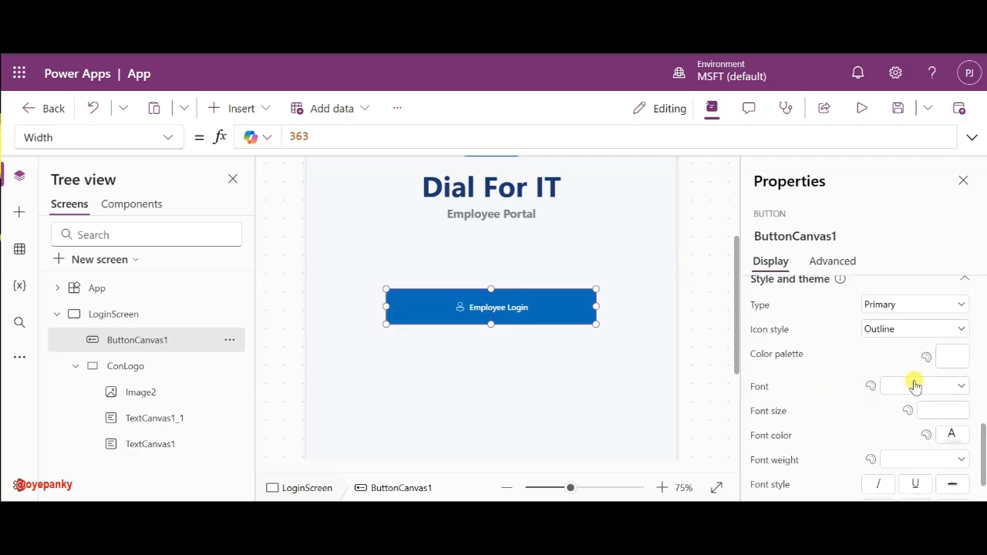
scroll(919, 384, up, 1)
click(925, 416)
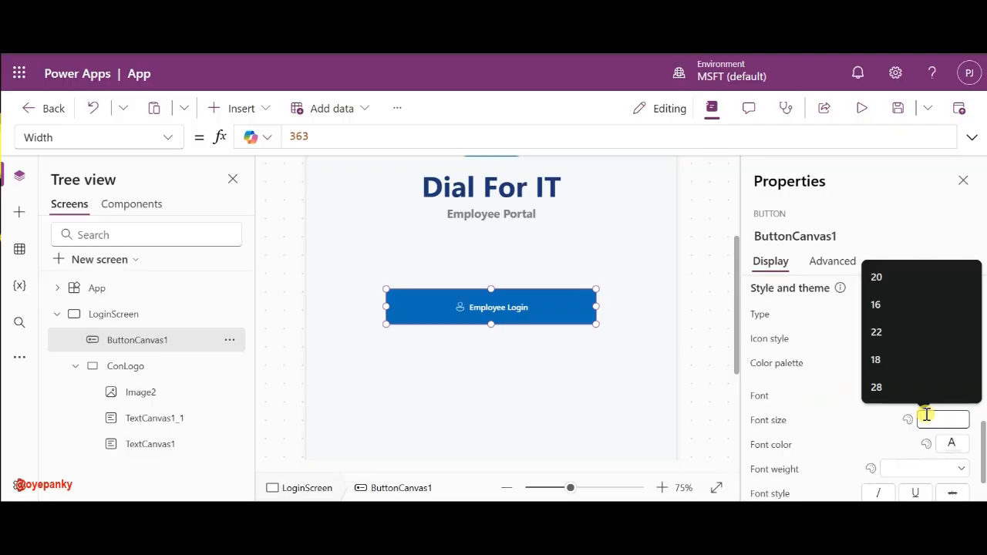
text(24)
click(892, 421)
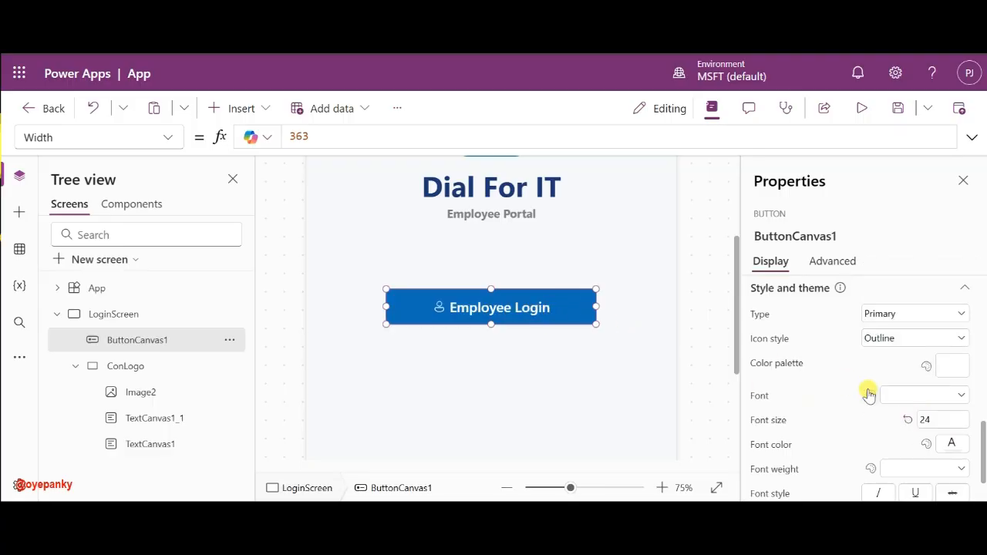
scroll(800, 410, down, 1)
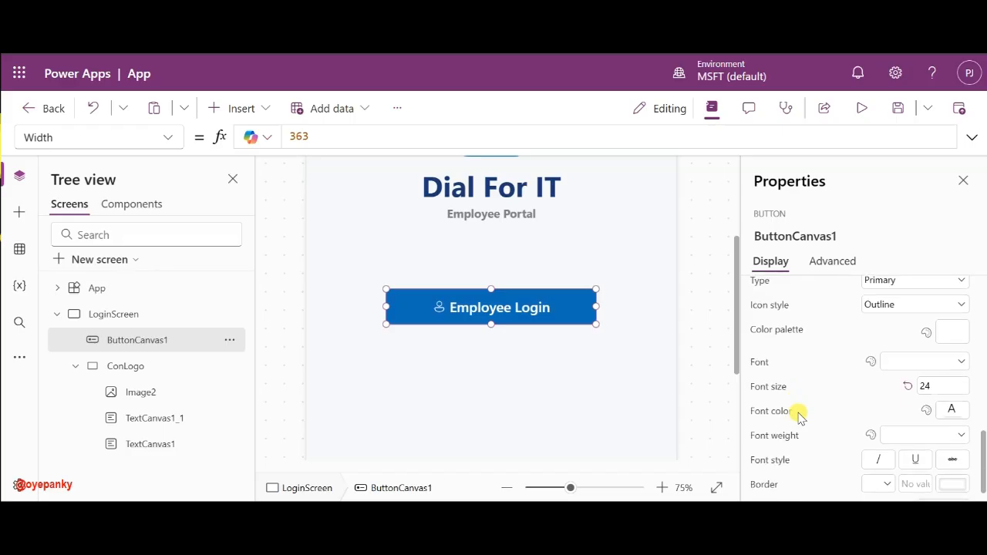
scroll(773, 406, up, 3)
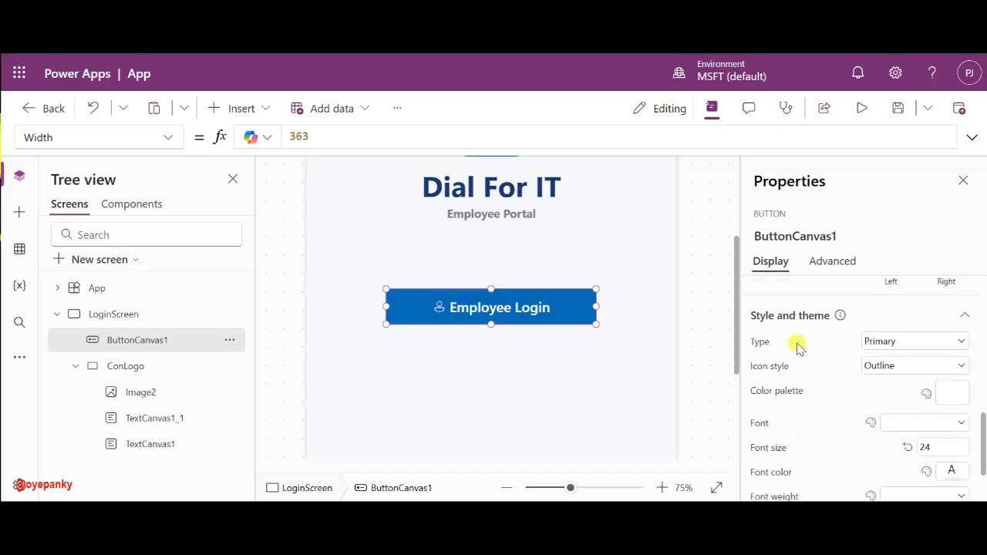
scroll(786, 362, down, 2)
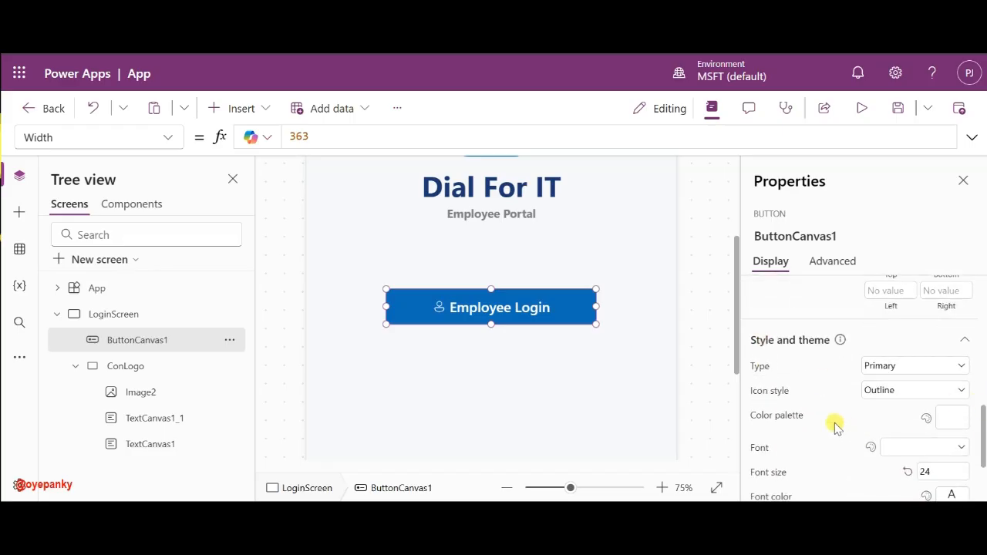
- Set the Employee Login button's BasePaletteColor to deep blue, RGBA(21,61,146,1)
click(794, 421)
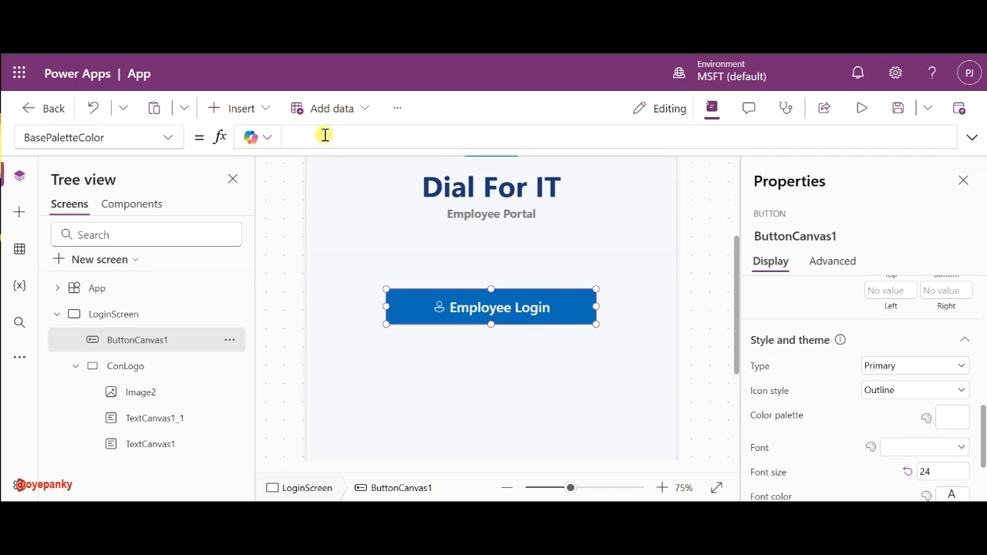
click(325, 135)
text(RGB)
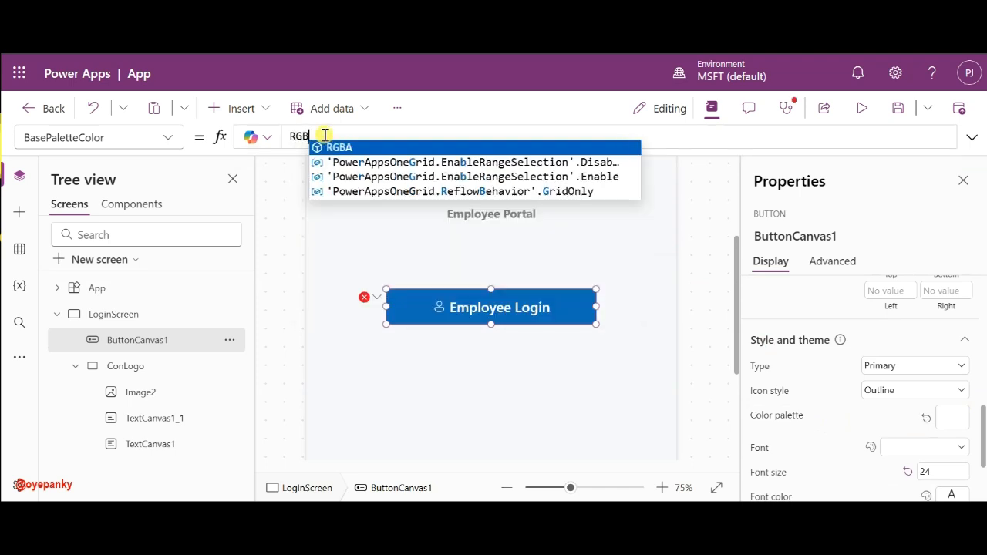
text(A()
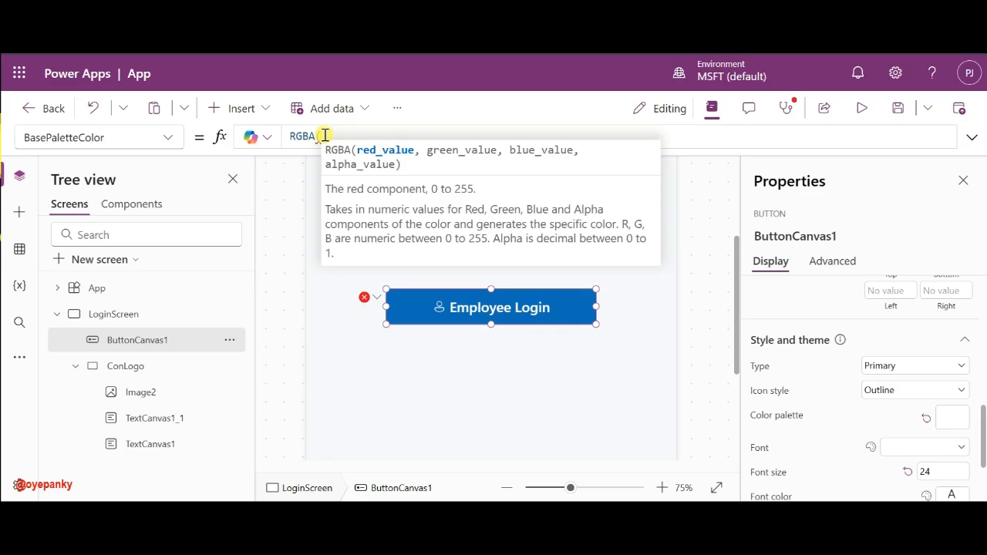
text(255,)
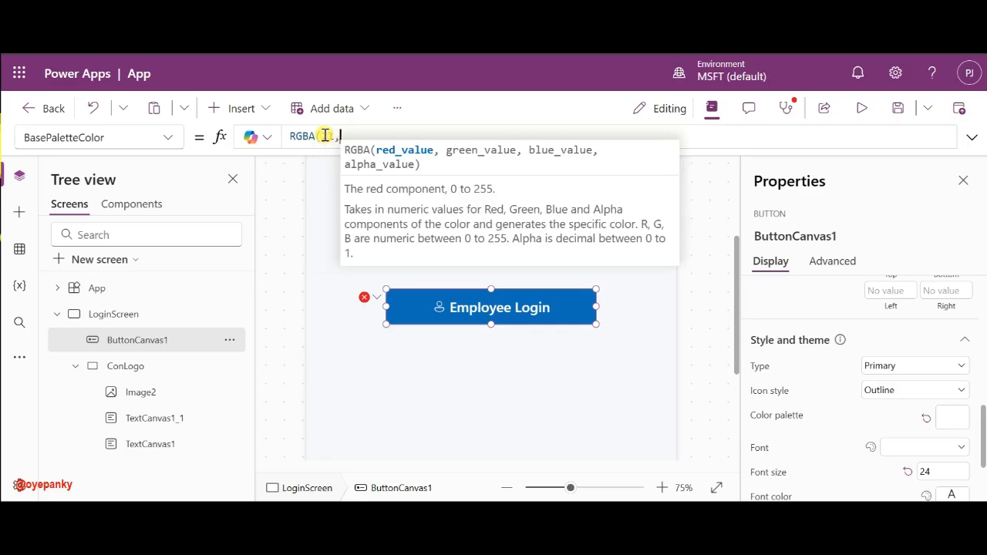
text(61,)
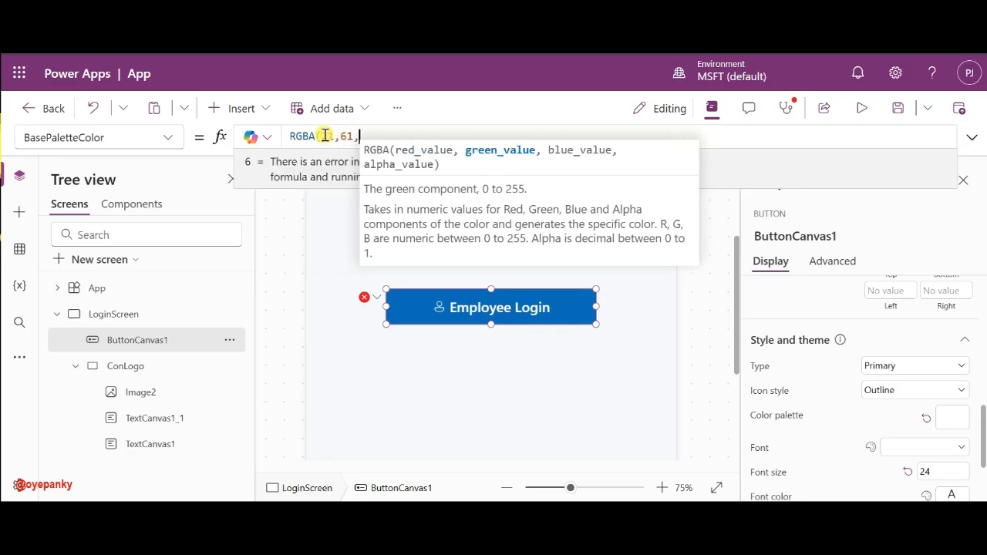
text(1)
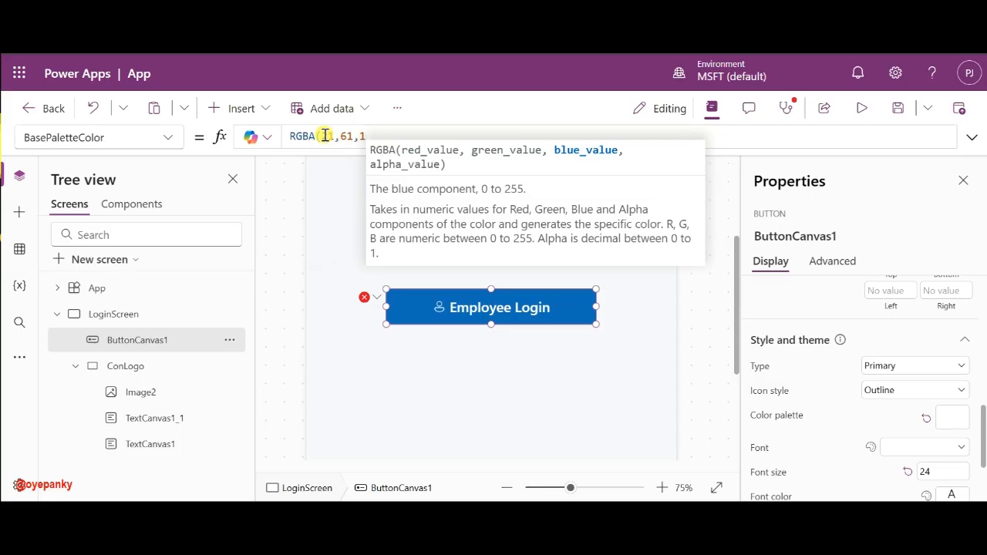
text(46,1))
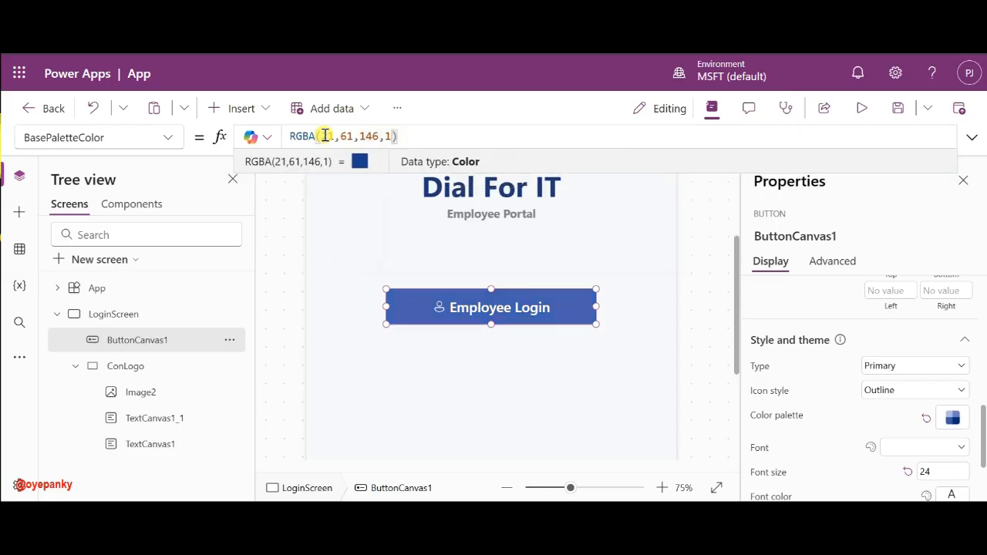
scroll(518, 254, up, 3)
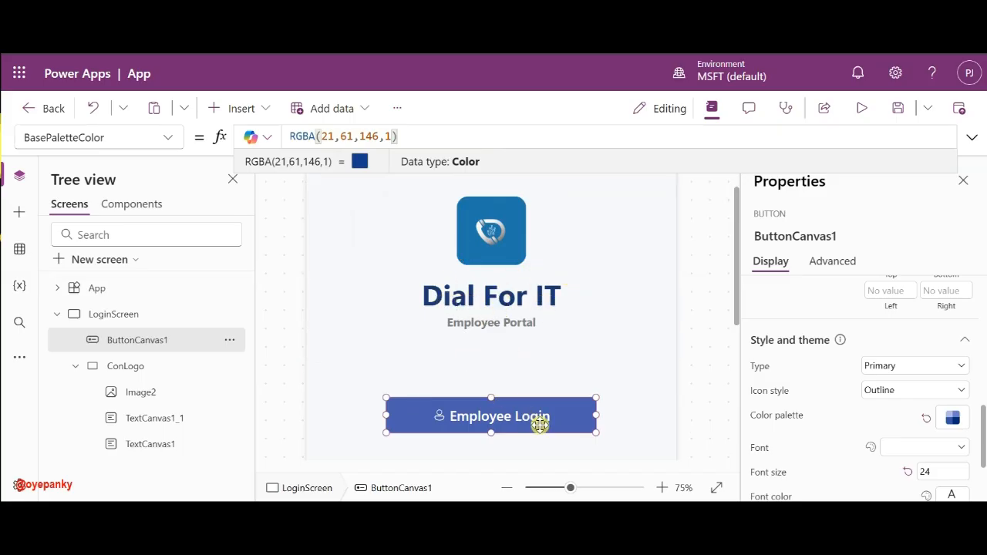
scroll(540, 426, down, 2)
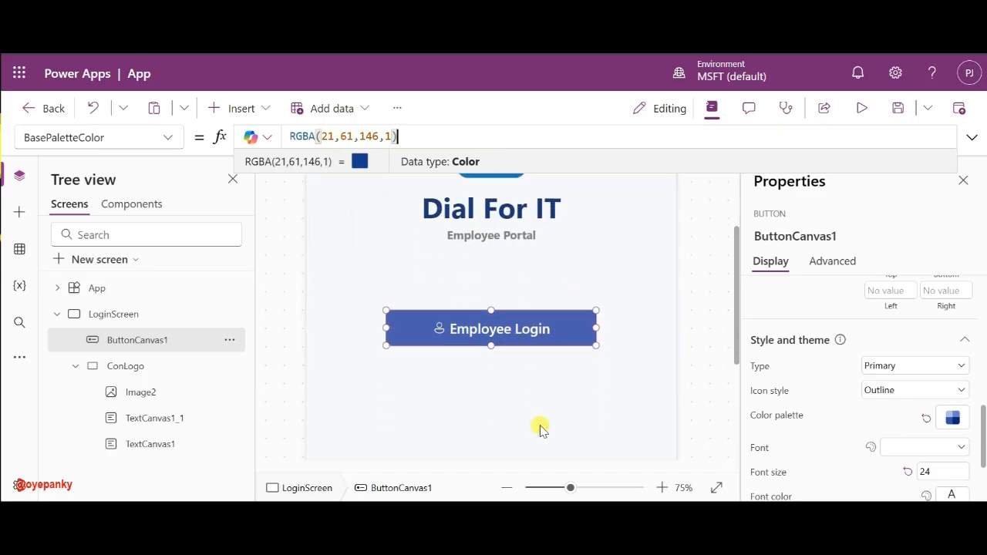
click(711, 339)
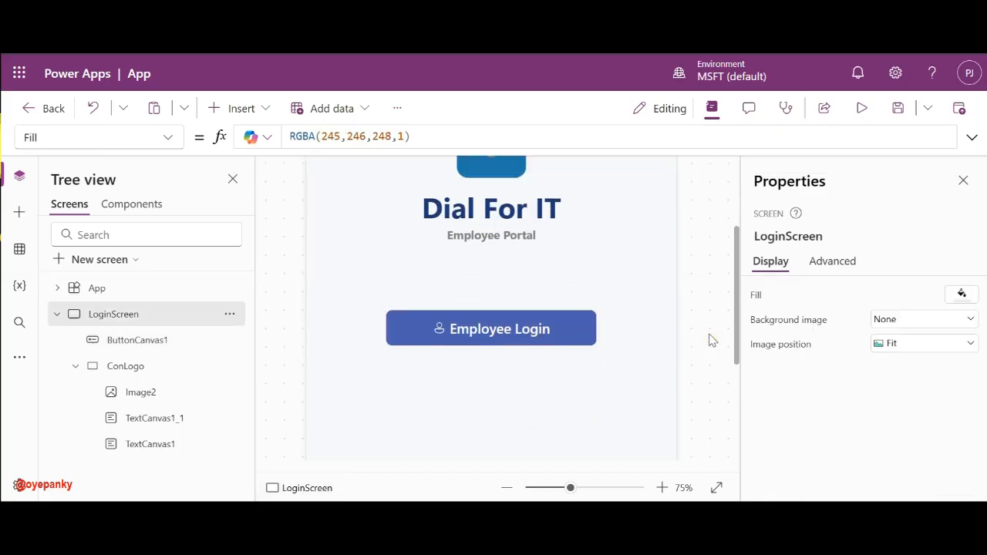
click(485, 334)
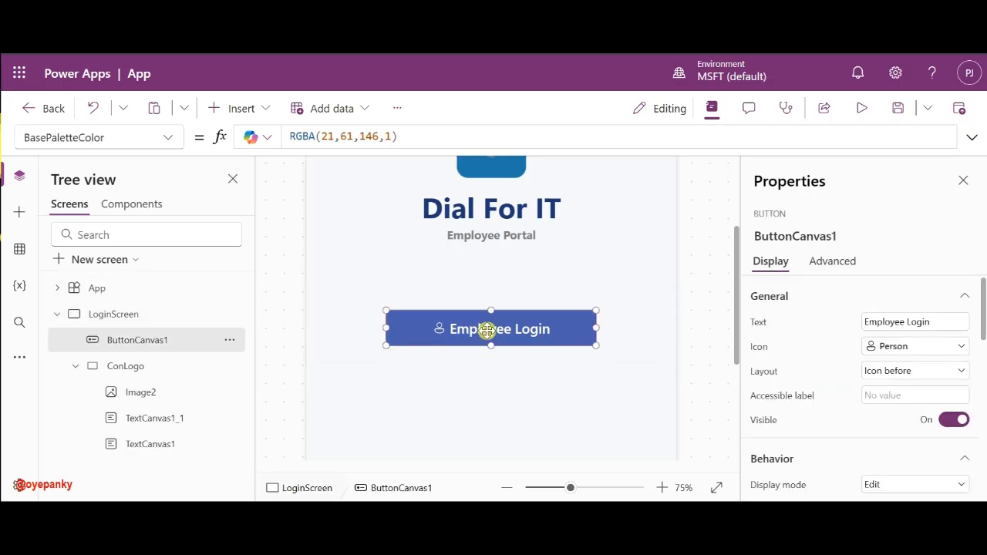
- Duplicate the Employee Login button below it and label the copy 'Admin/Manager Login'
key(ctrl+c)
key(ctrl+v)
drag(484, 333, 468, 380)
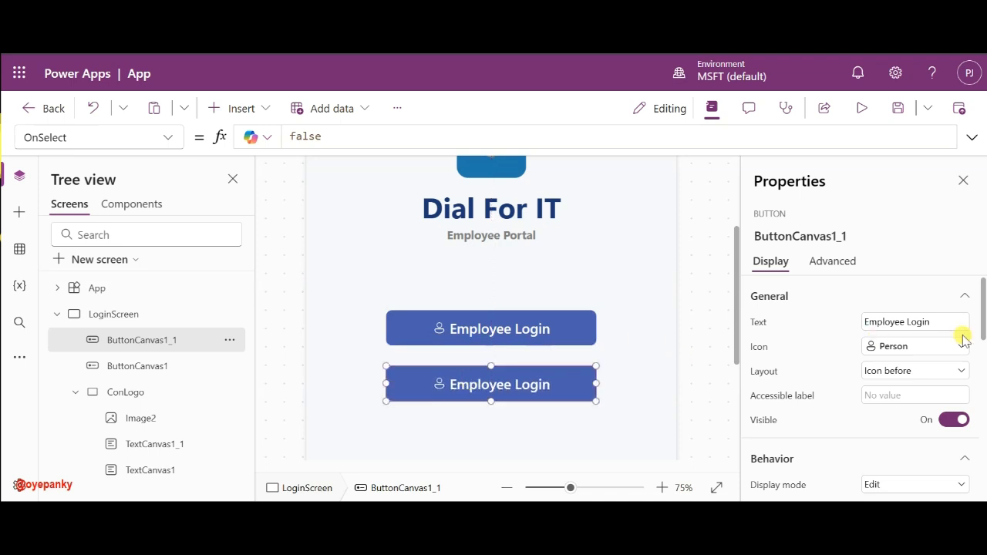
triple_click(908, 322)
text(Admin/Manager)
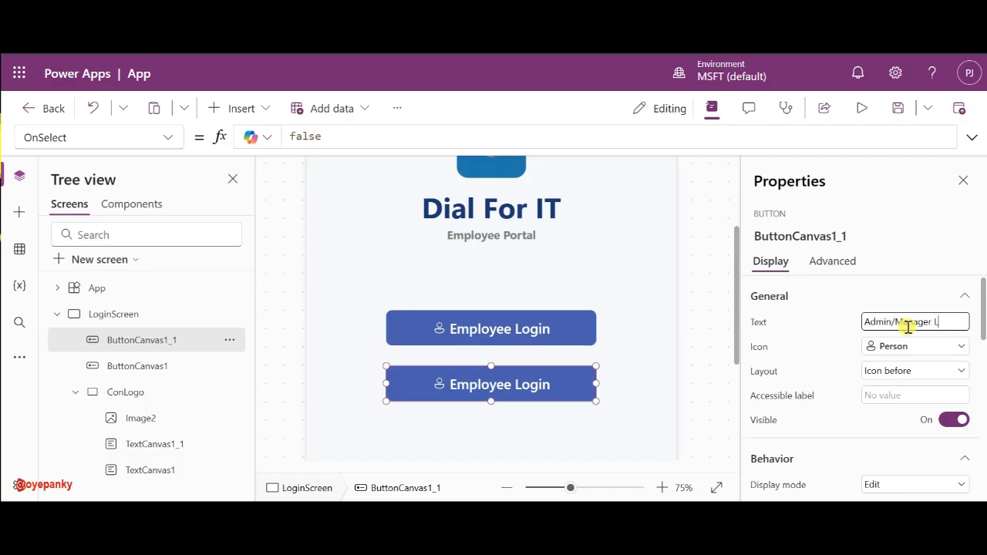
click(837, 335)
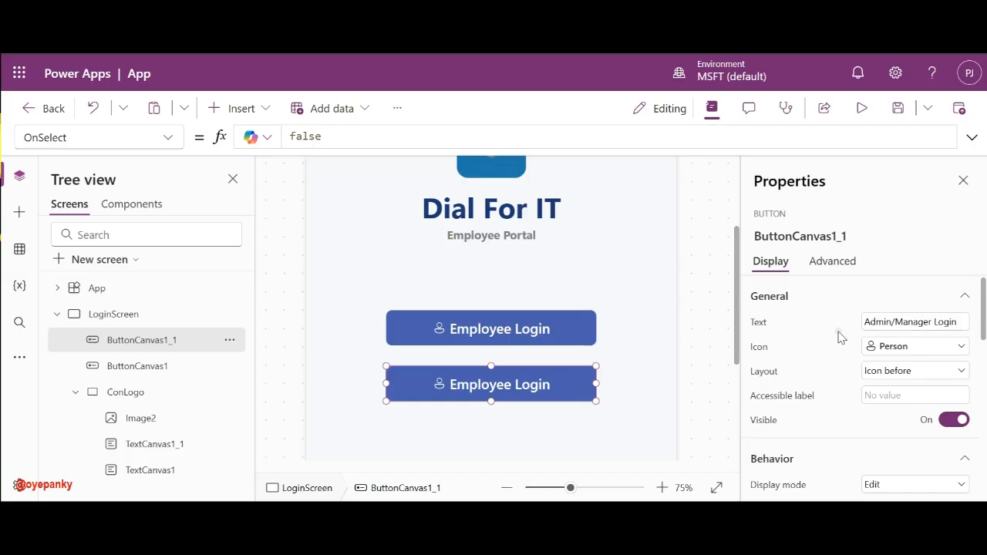
- Give the Admin/Manager Login button the Settings icon
click(905, 347)
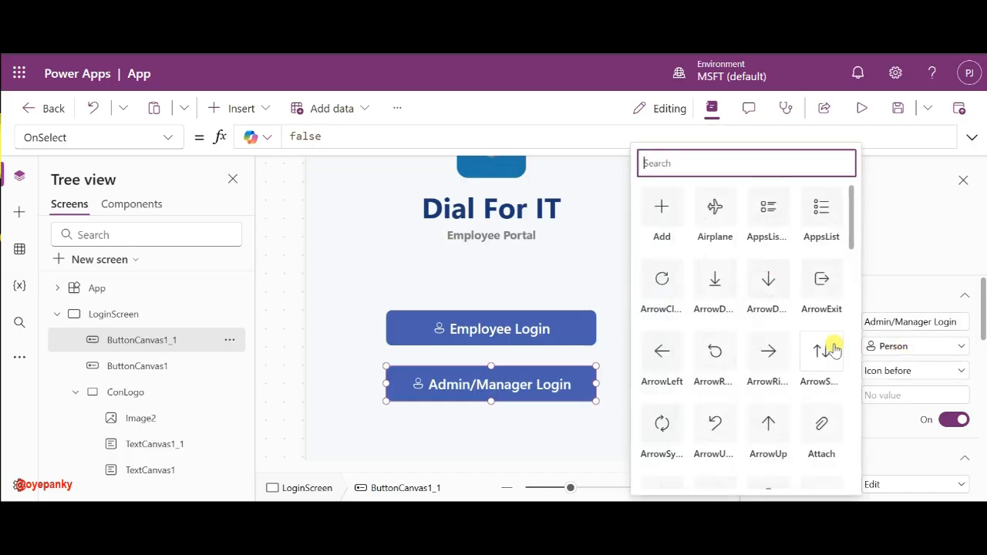
scroll(749, 359, down, 15)
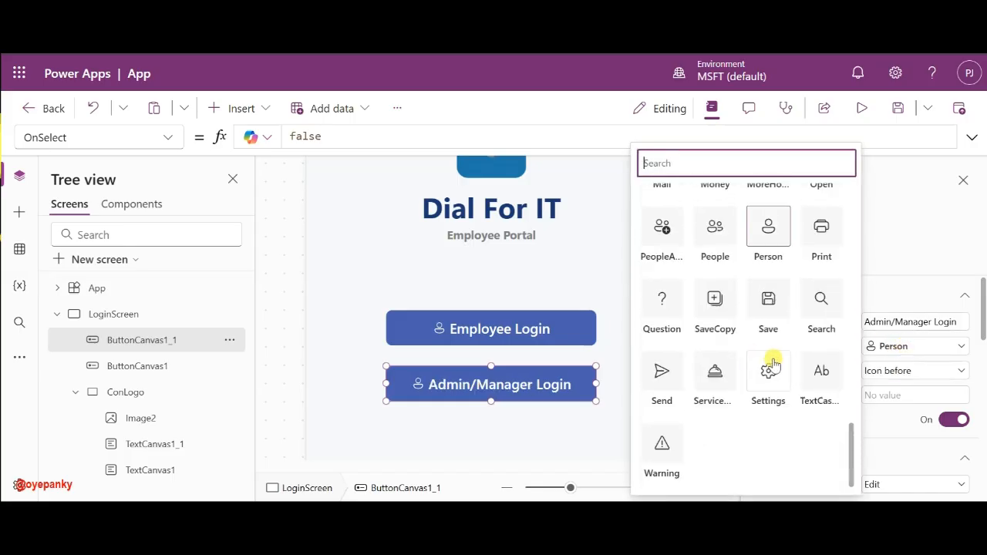
click(768, 371)
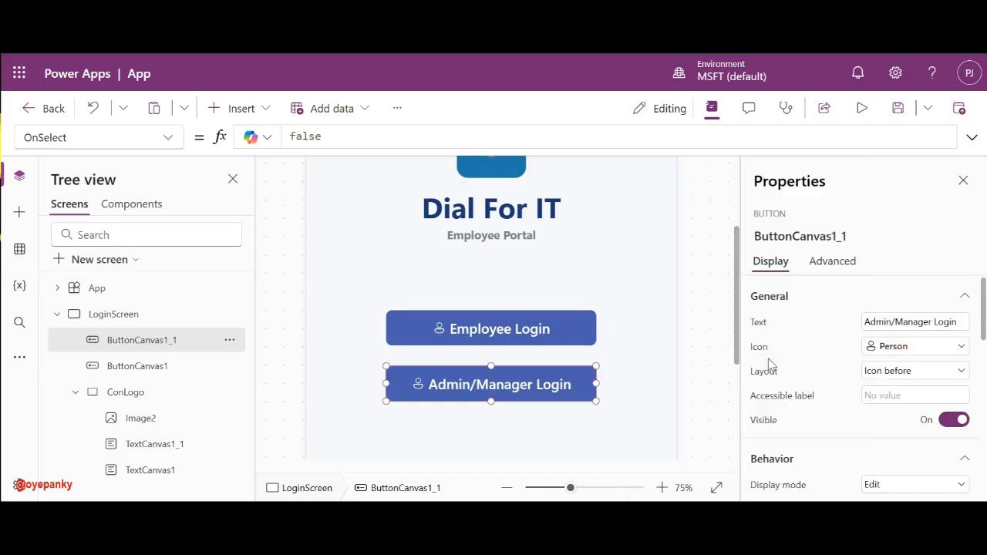
click(898, 347)
scroll(730, 353, down, 8)
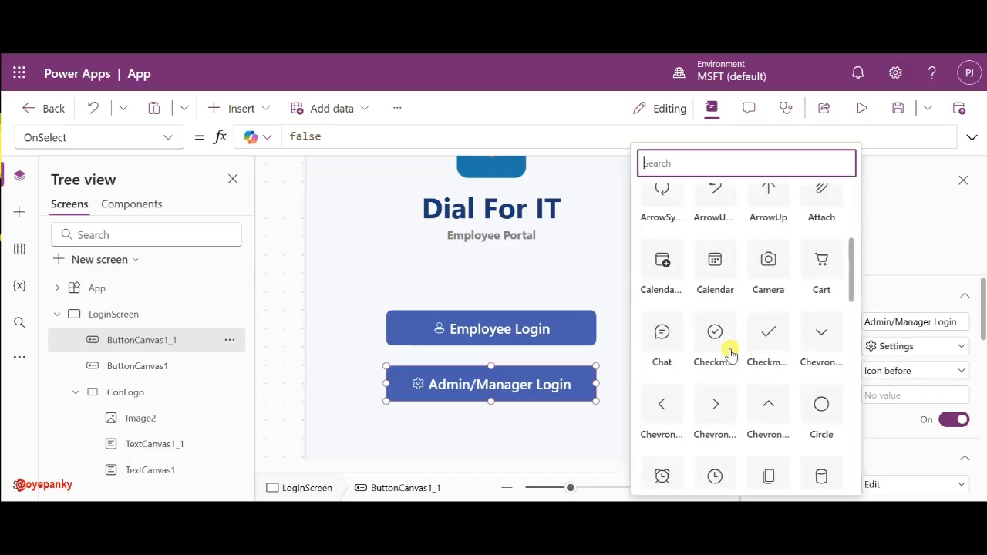
scroll(730, 353, down, 5)
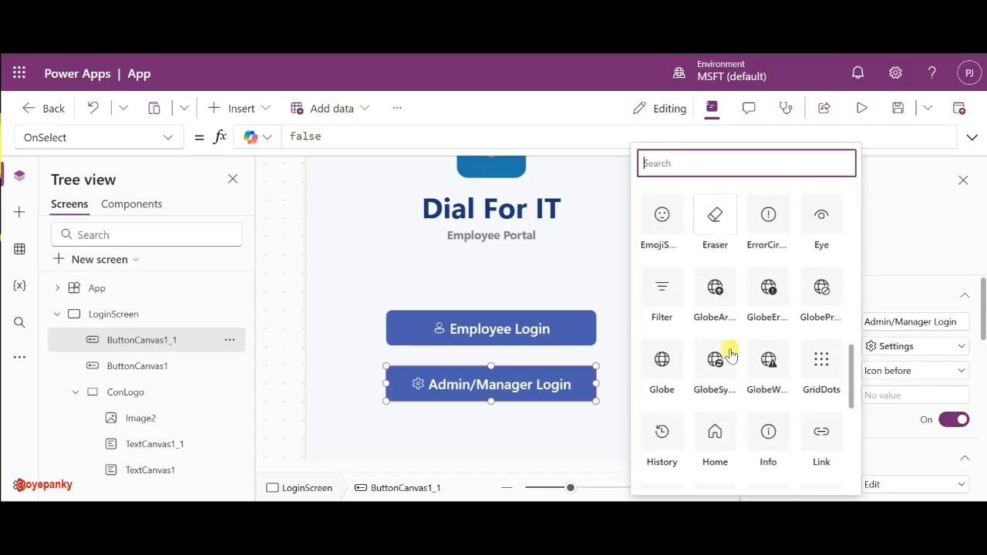
scroll(730, 353, down, 4)
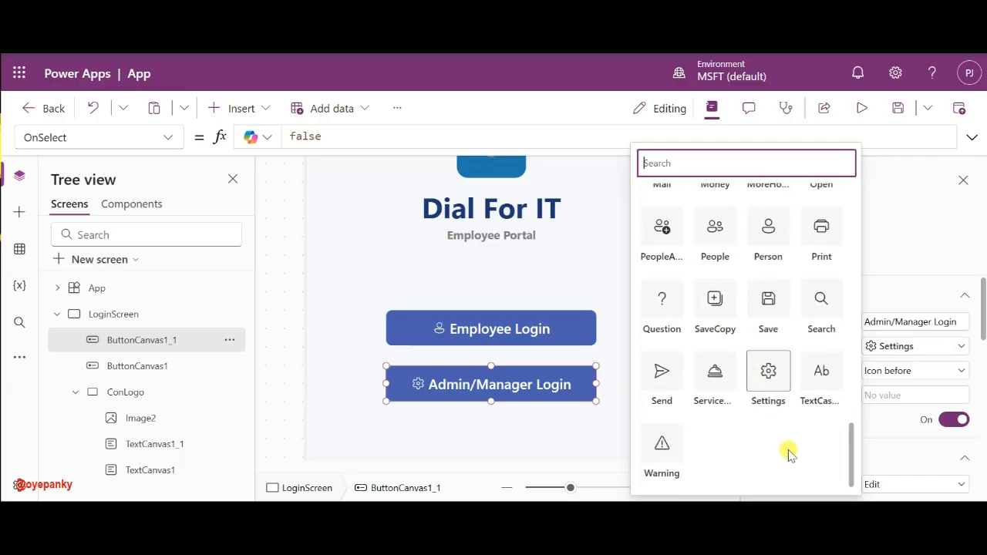
click(898, 346)
click(898, 346)
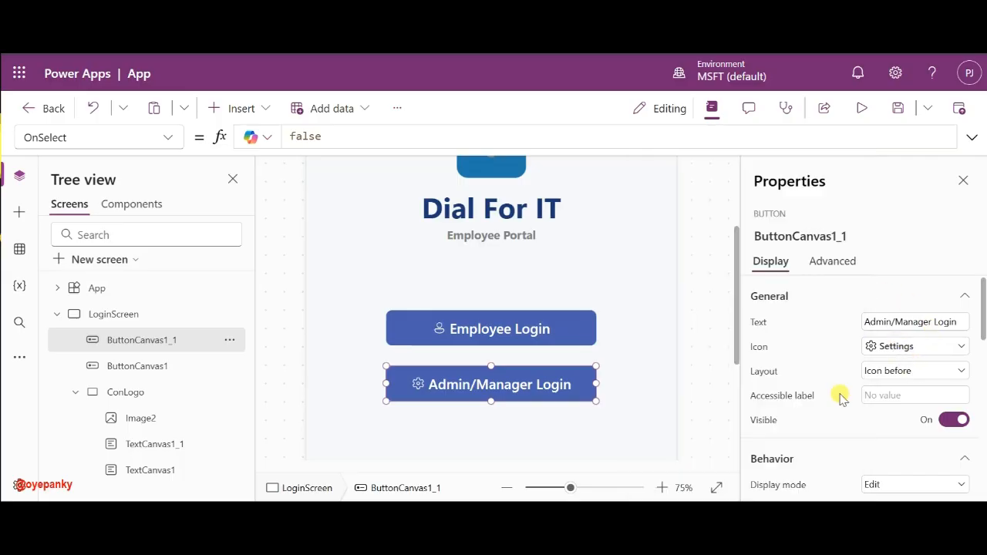
- Switch the Admin/Manager Login button to the Secondary outlined type
scroll(839, 396, down, 6)
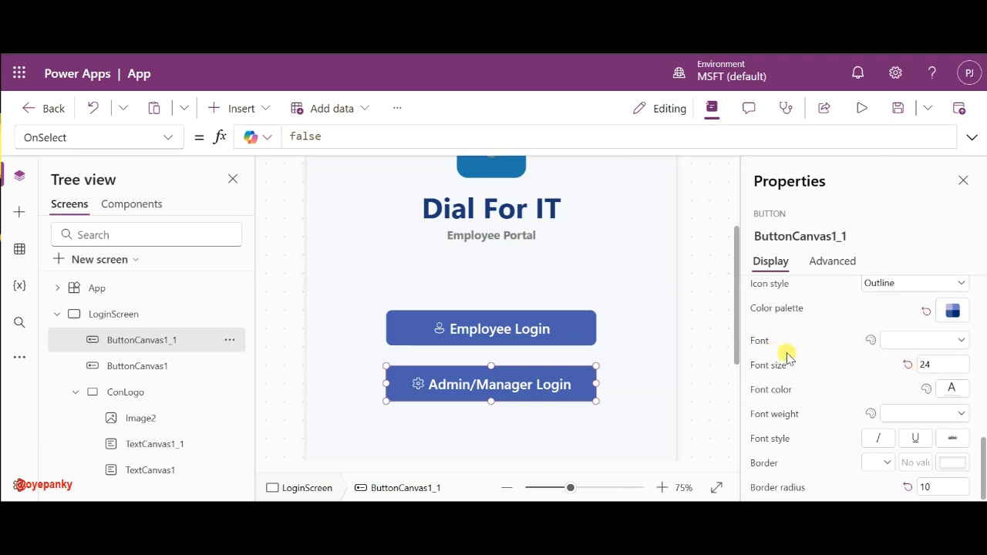
scroll(898, 343, up, 1)
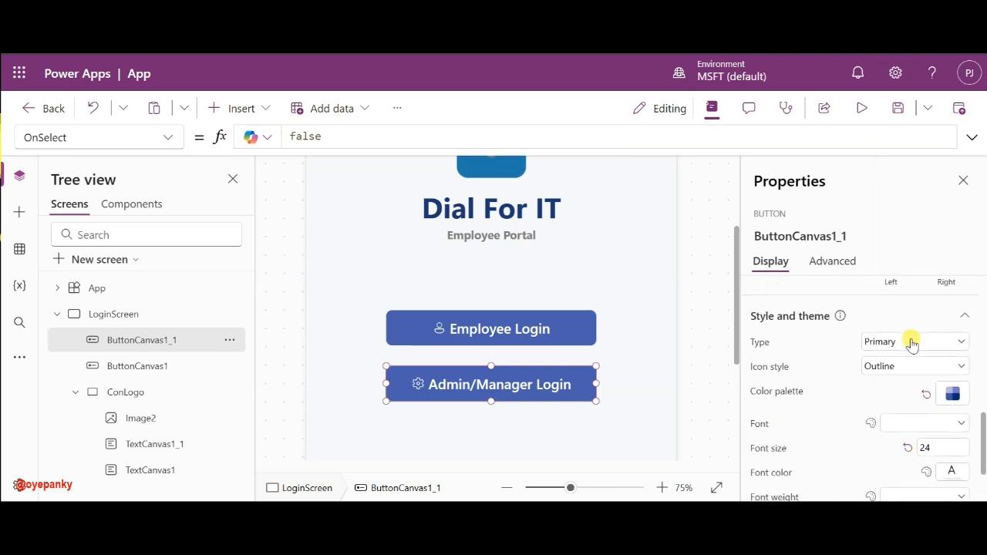
click(902, 347)
click(888, 379)
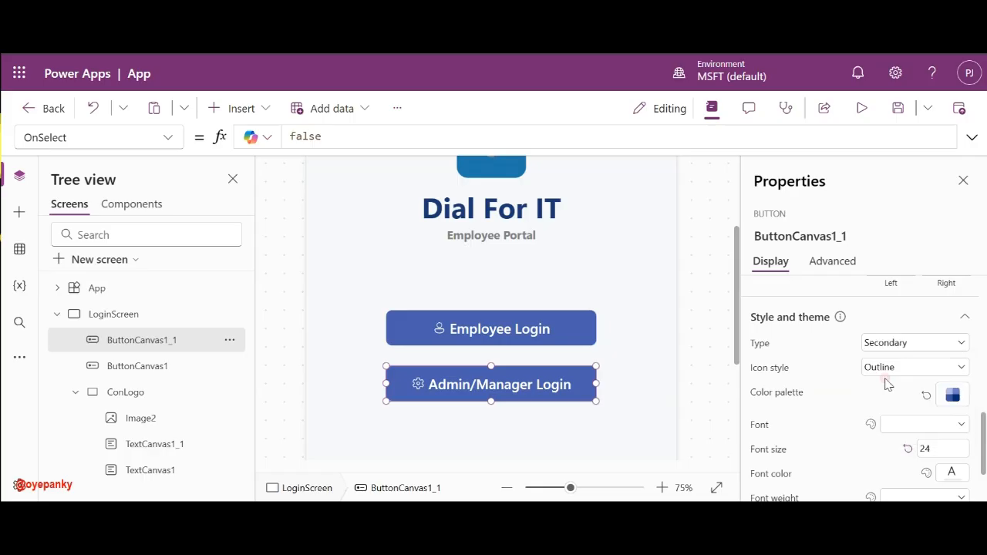
click(699, 375)
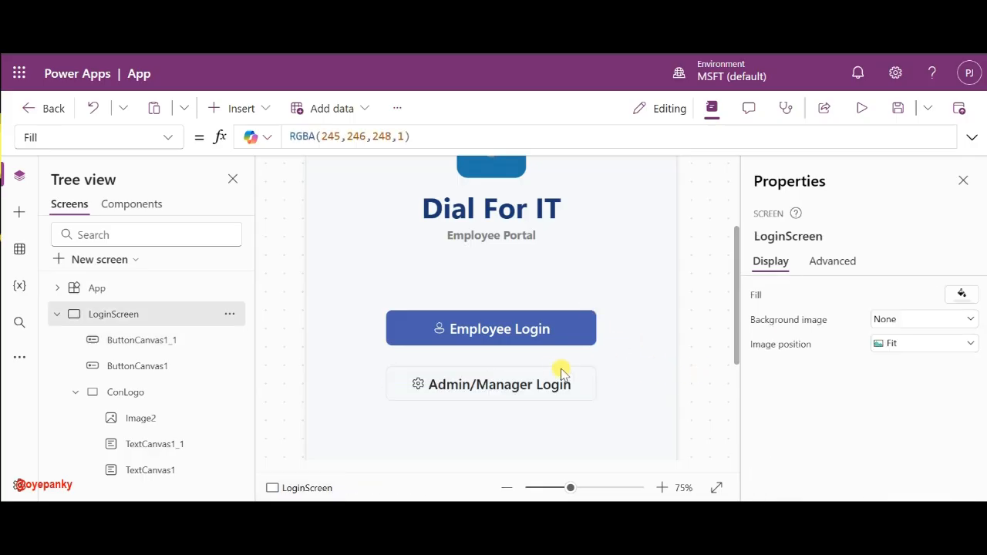
click(539, 379)
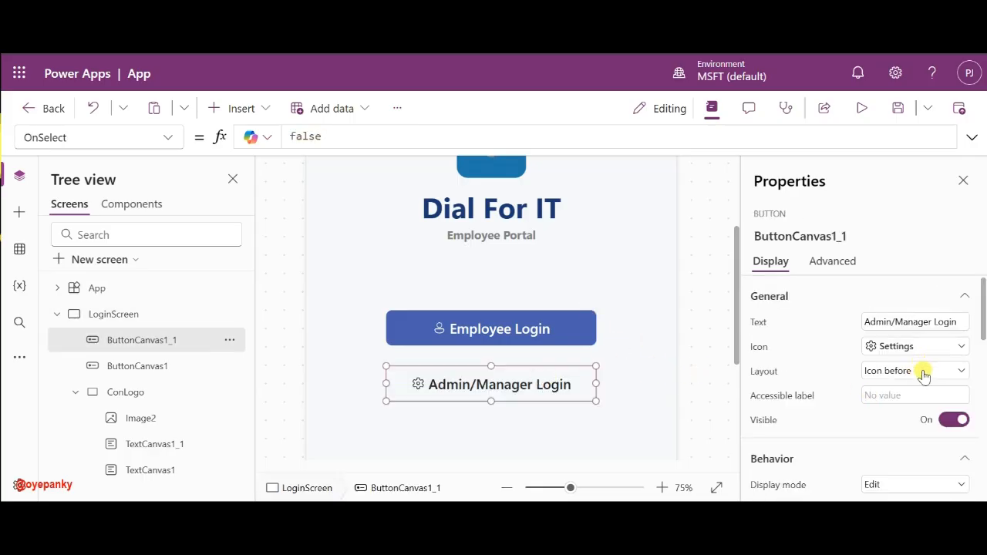
- Change the Admin/Manager Login border radius from 10 to 20
scroll(867, 402, down, 1)
scroll(867, 402, down, 5)
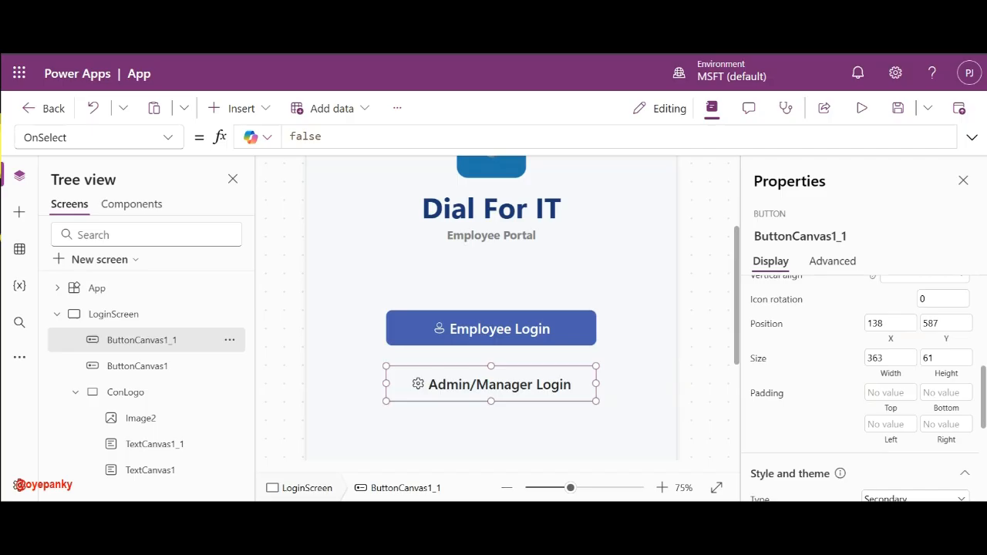
scroll(859, 386, down, 4)
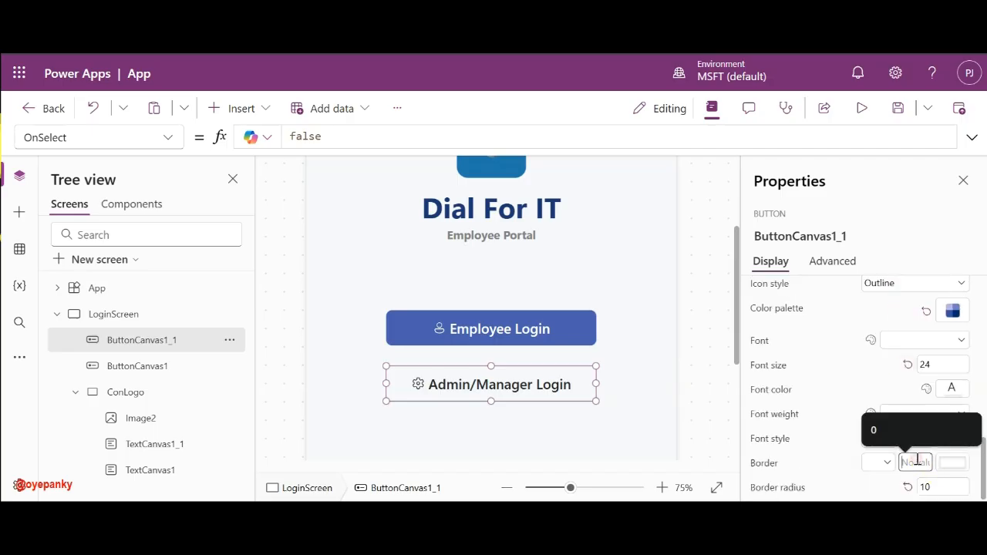
click(944, 487)
double_click(944, 487)
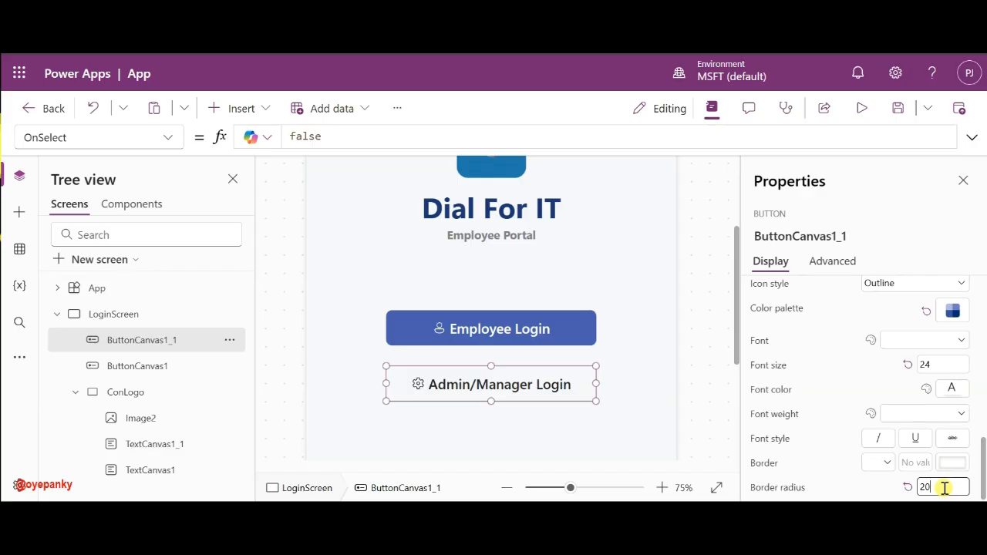
click(527, 320)
click(935, 485)
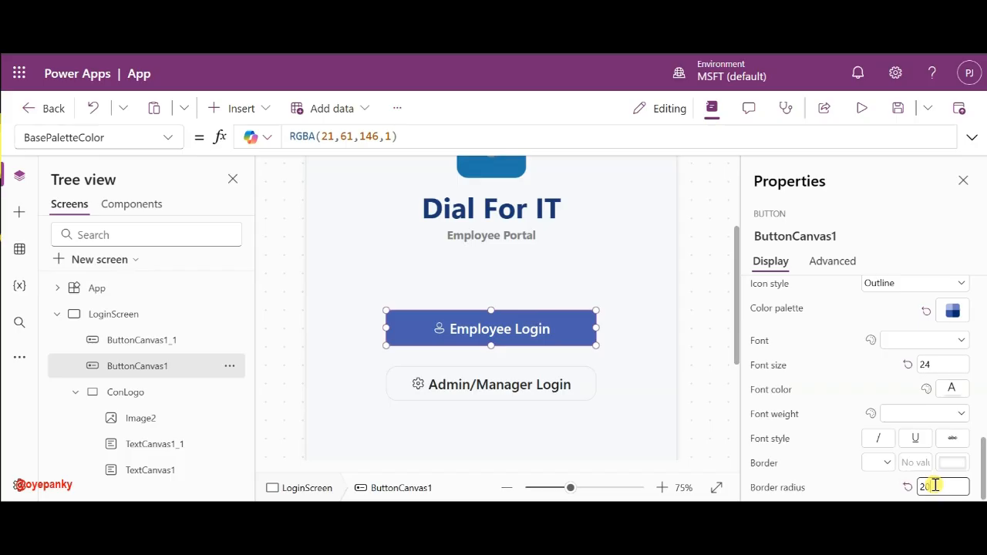
- Set Employee Login's border radius to 20 and move Admin/Manager Login closer beneath it
click(517, 391)
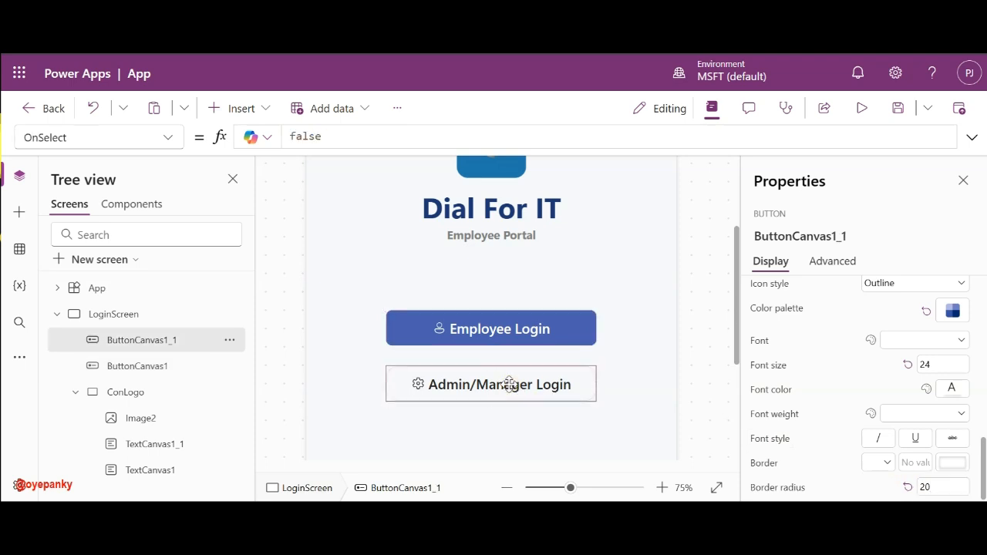
click(537, 341)
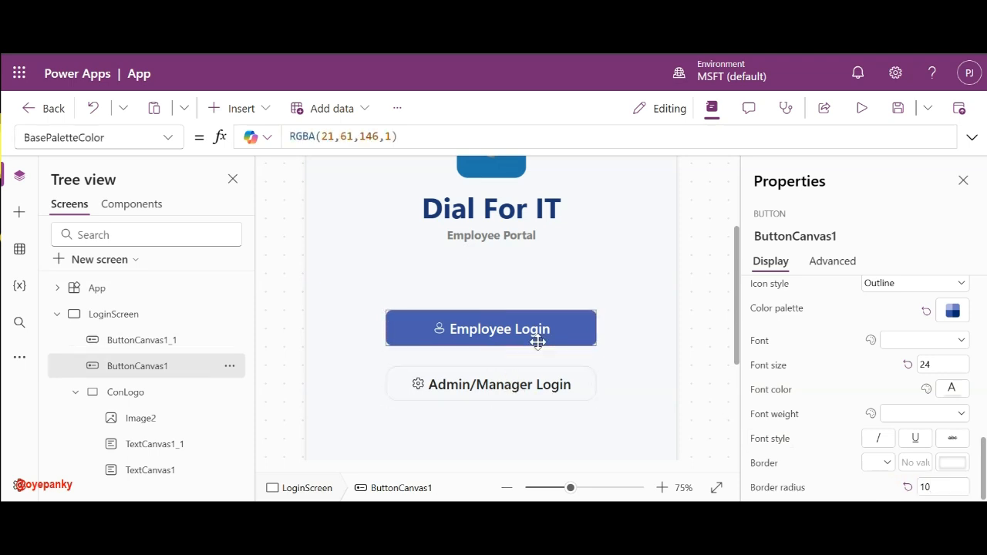
click(940, 487)
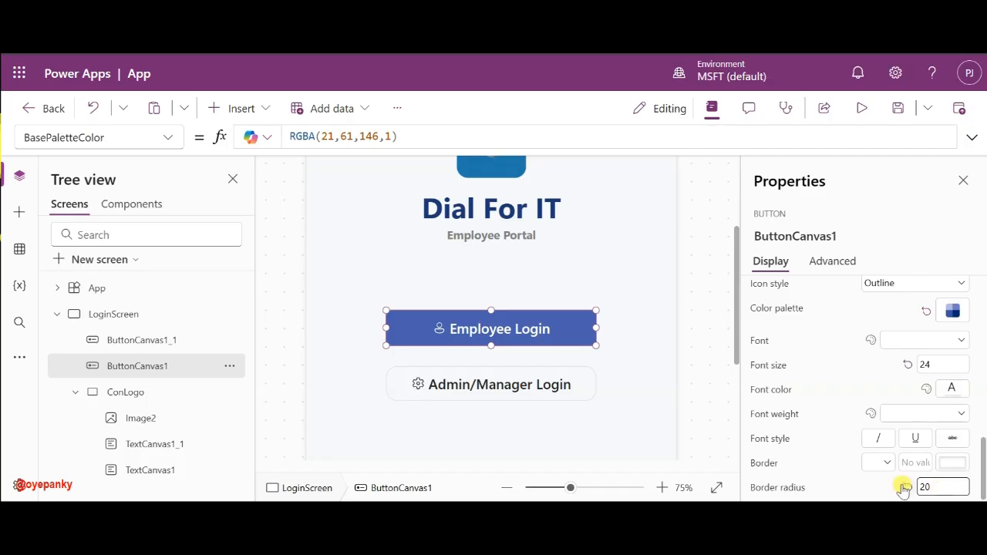
click(907, 487)
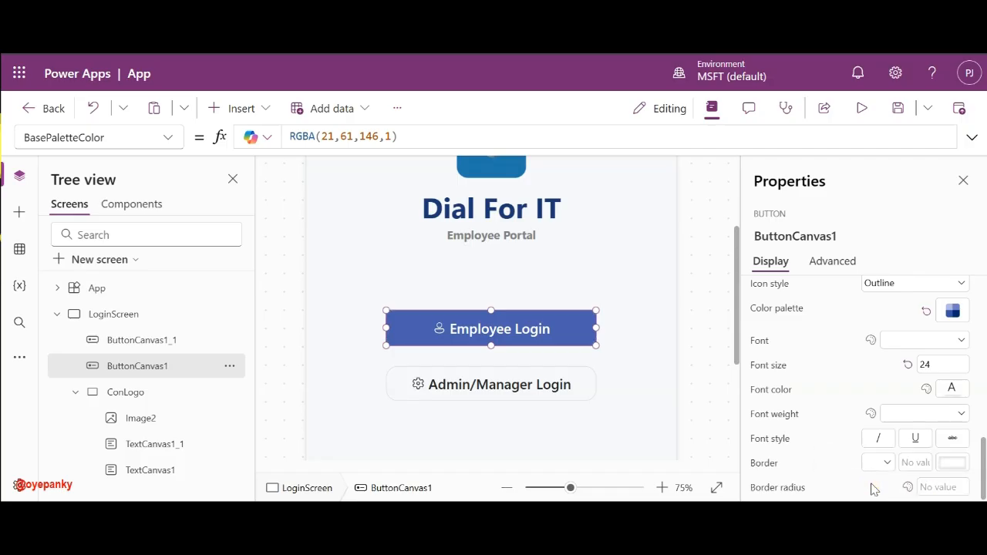
click(930, 488)
text(20)
click(501, 376)
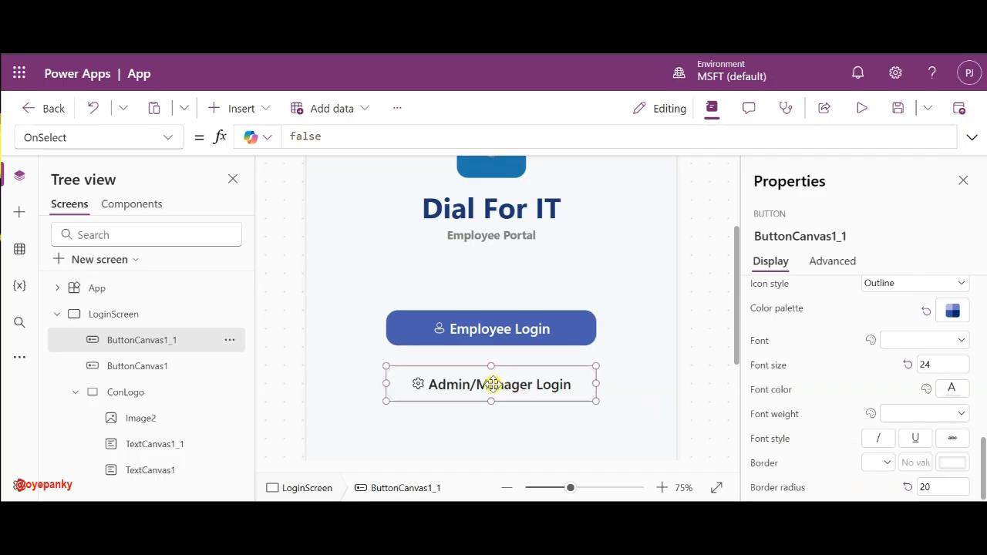
drag(487, 383, 493, 372)
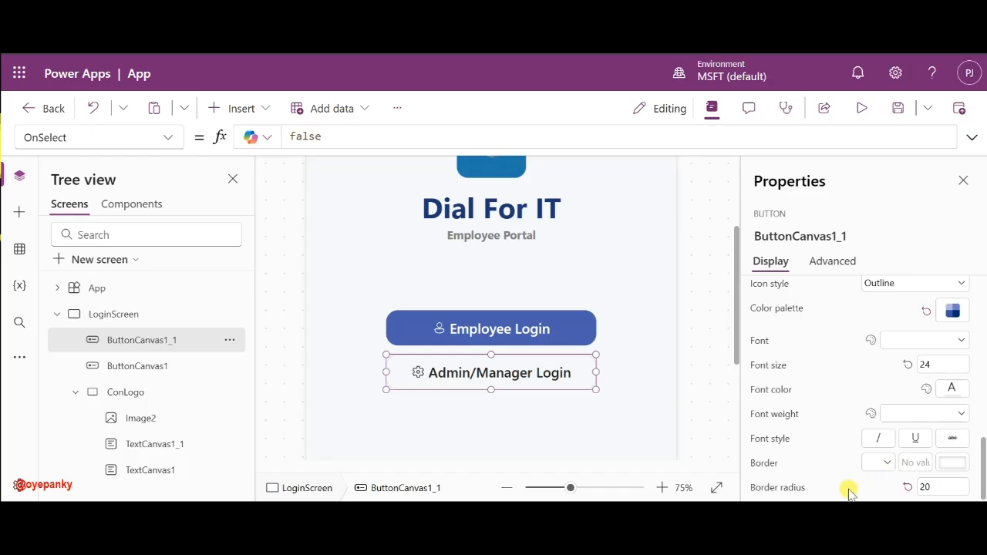
- Enter RGBA(31,61,146,1) as the Admin/Manager Login button's BorderColor formula
click(754, 466)
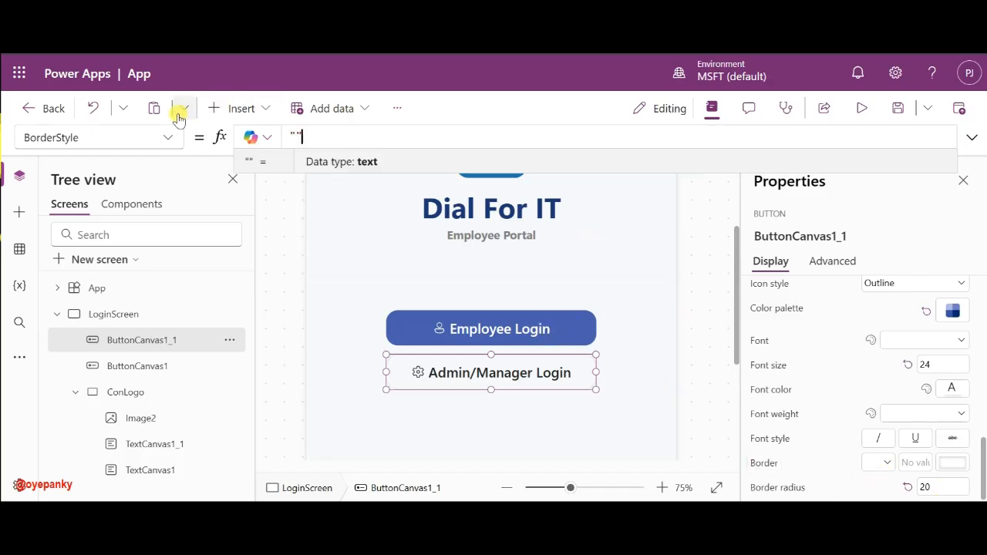
click(169, 138)
scroll(96, 324, down, 1)
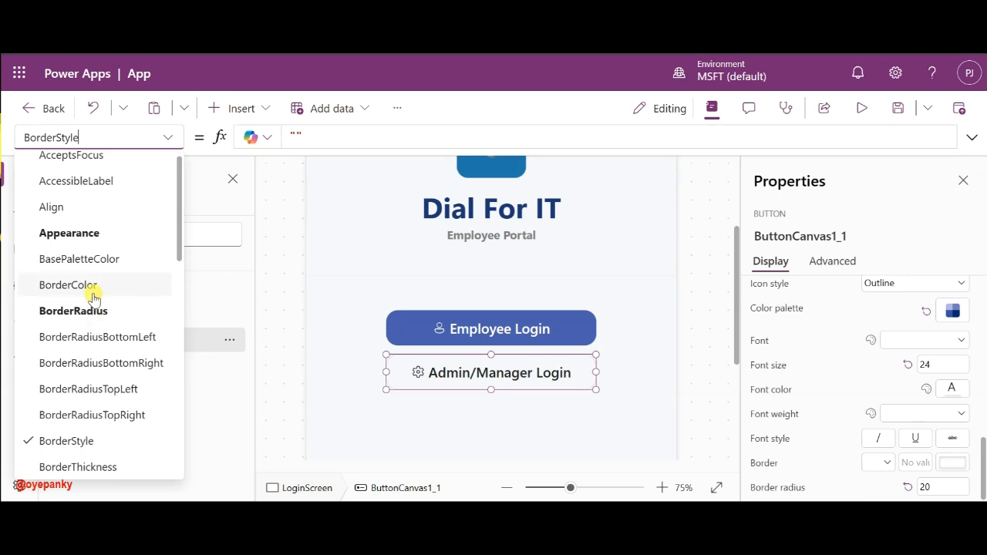
click(92, 292)
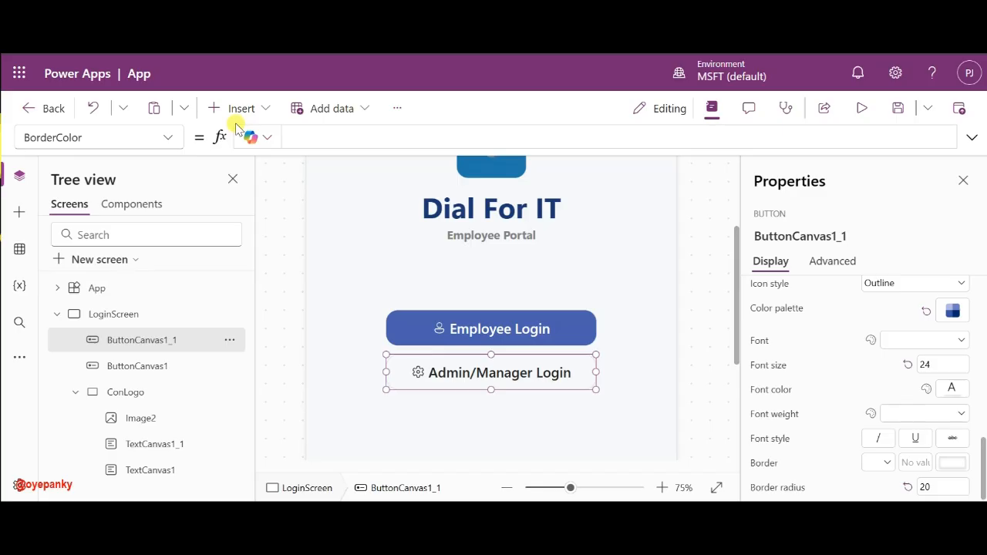
click(319, 144)
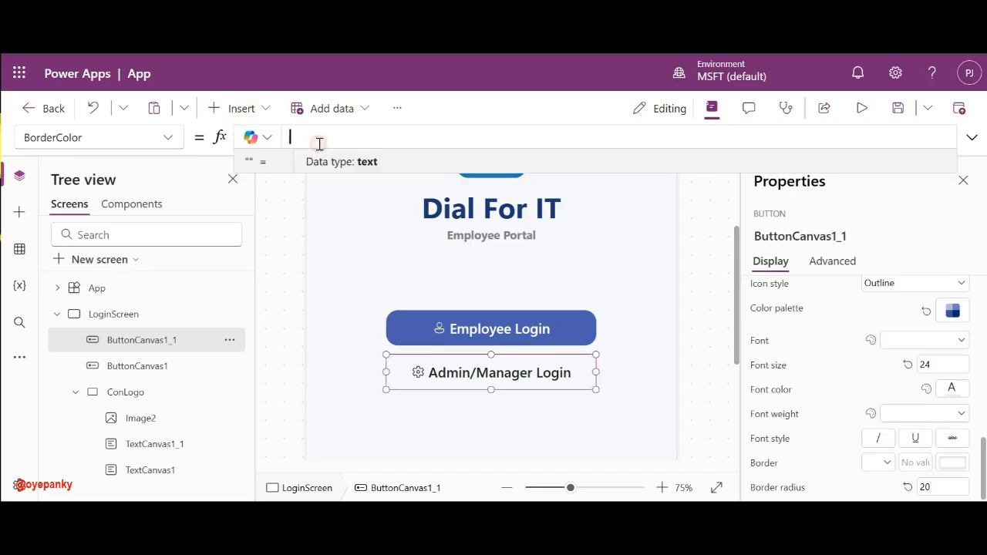
text(RGBA()
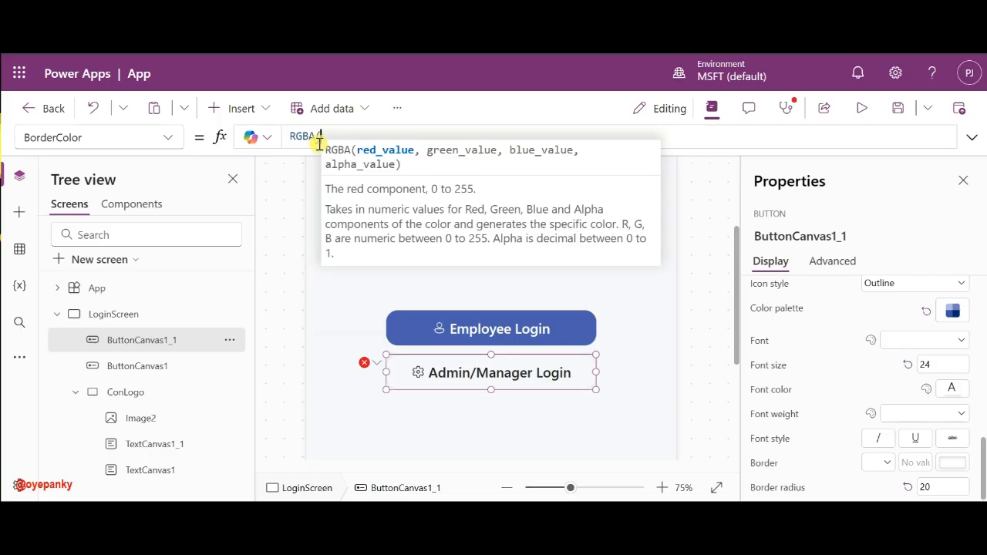
text(31)
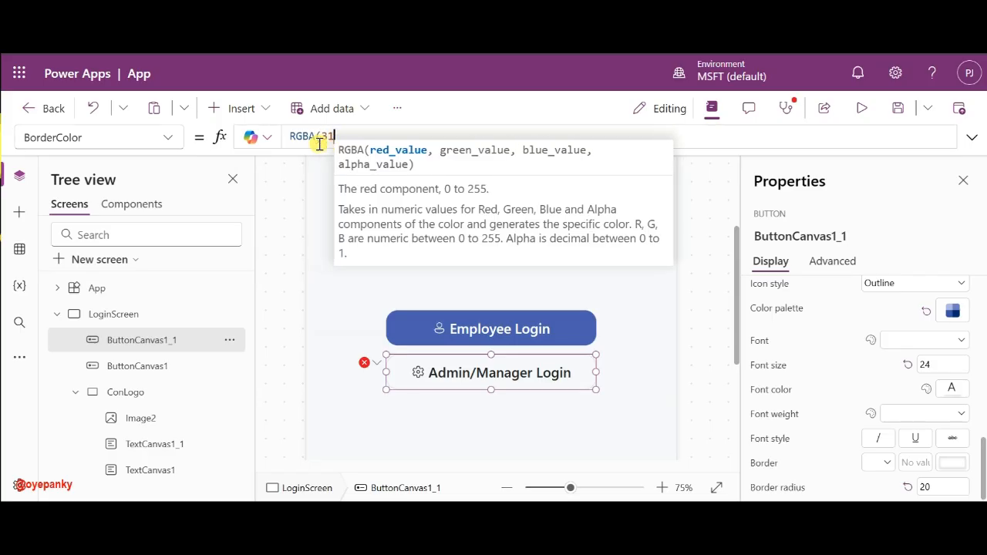
text(,)
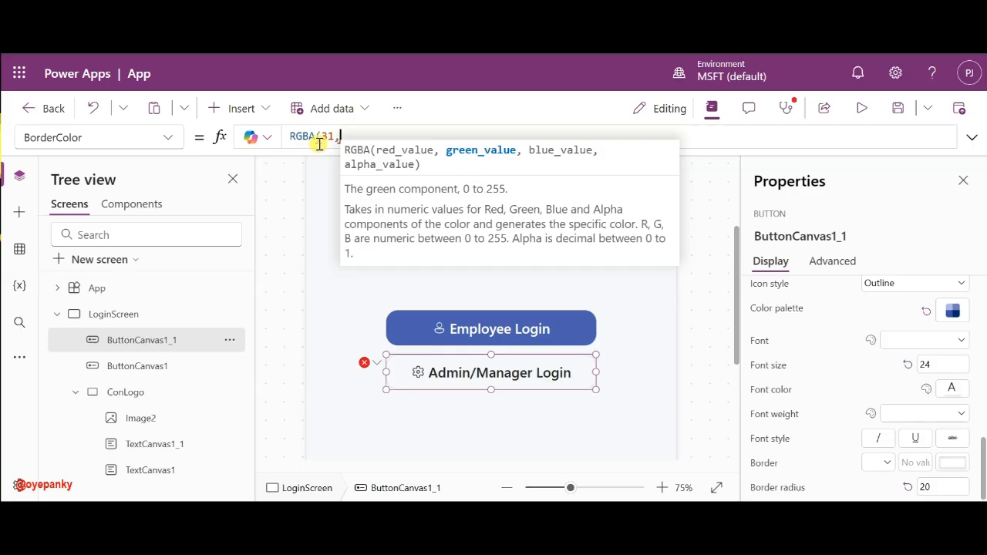
text(61)
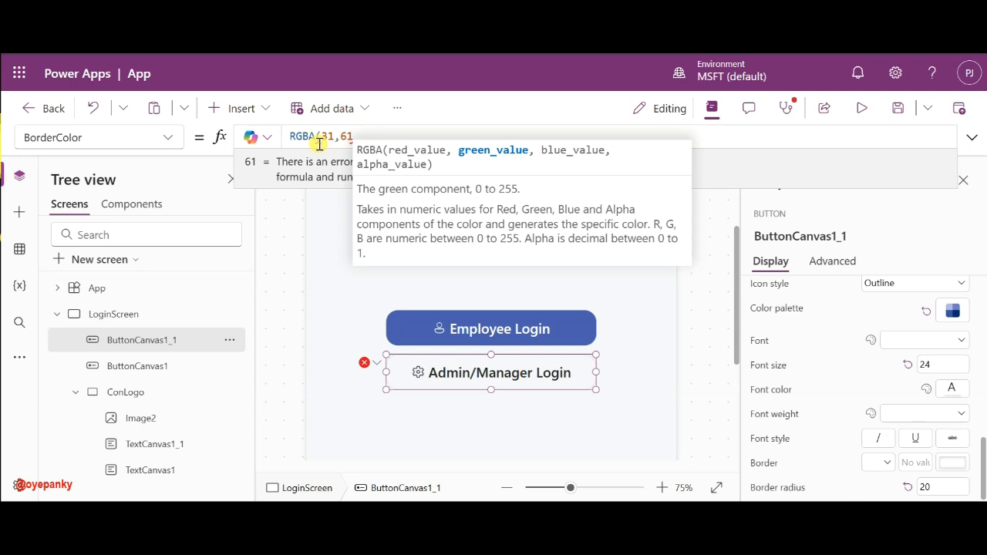
text(,146)
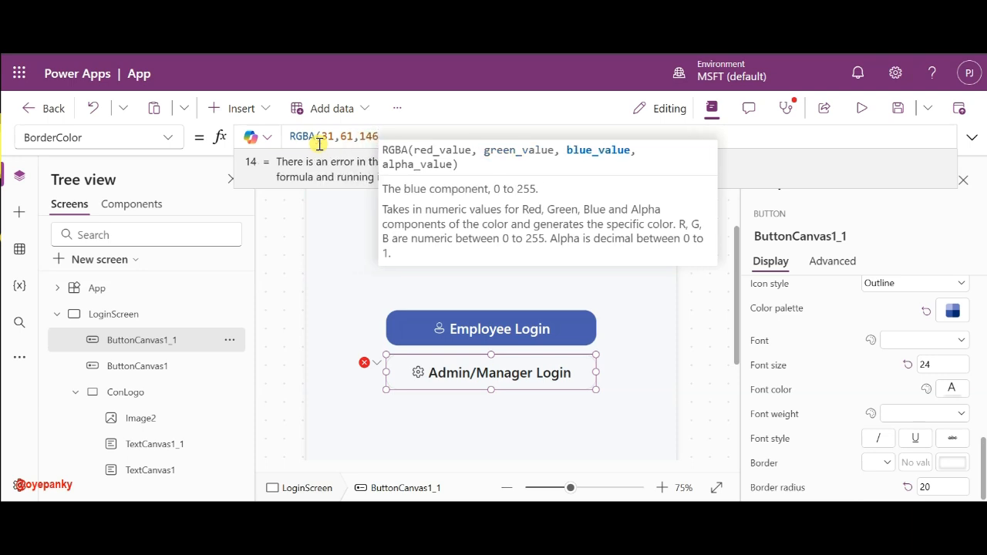
text(,1)
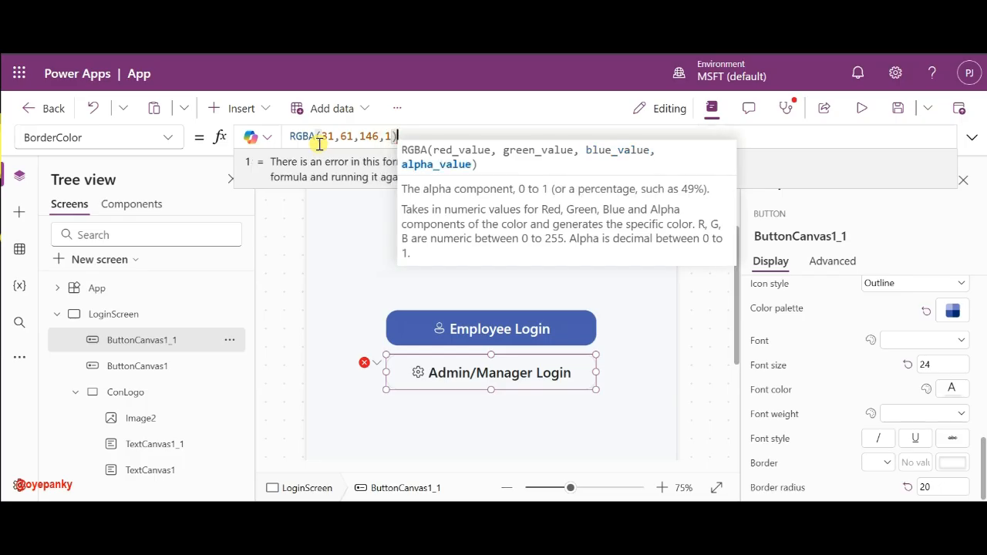
text())
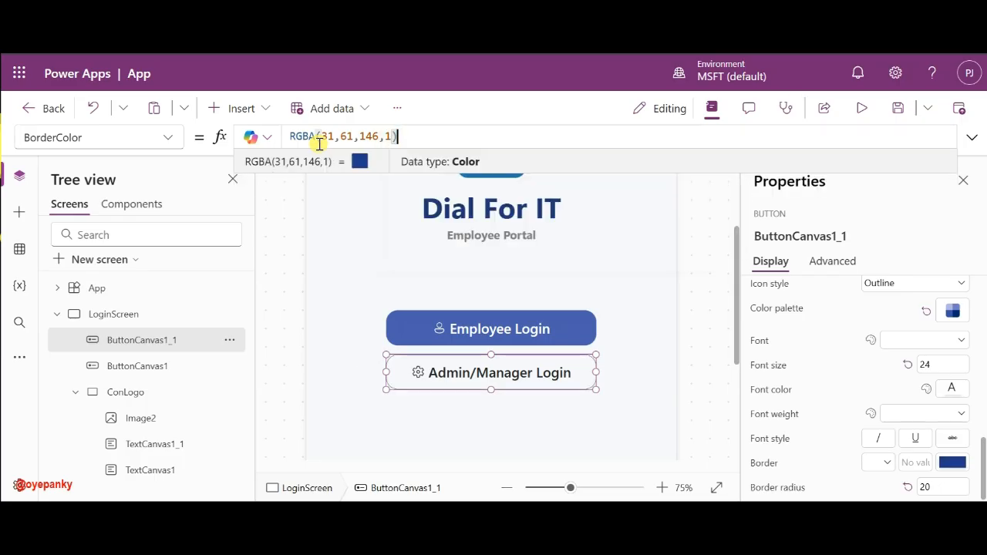
key(ctrl+a)
key(ctrl+c)
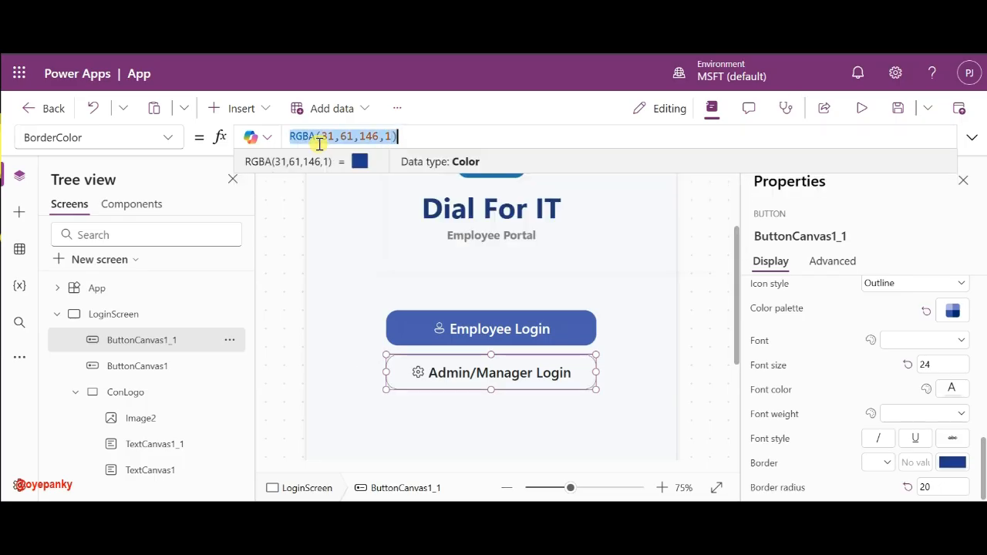
- Give the Admin/Manager Login button a solid border, widening it from 1 to 2
click(914, 461)
text(1)
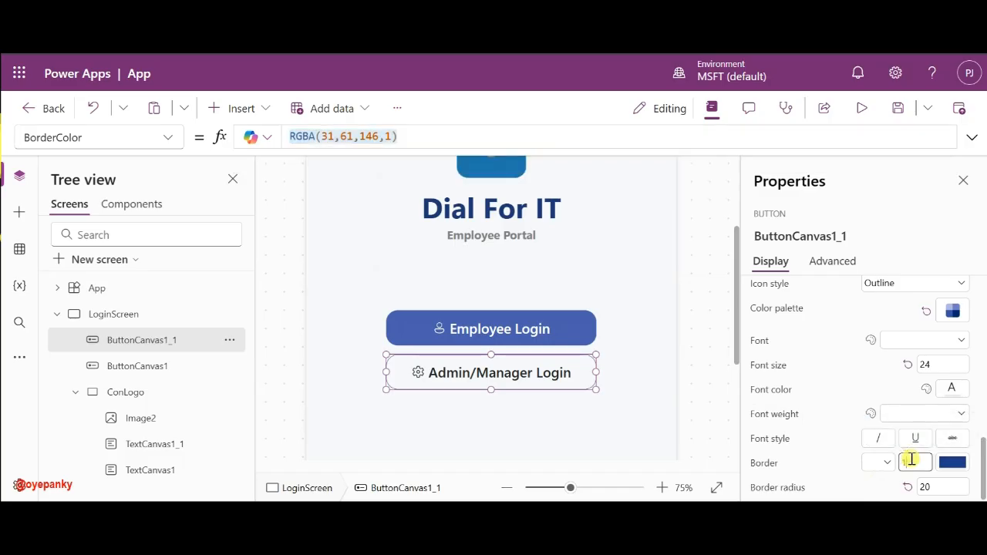
click(881, 462)
click(871, 444)
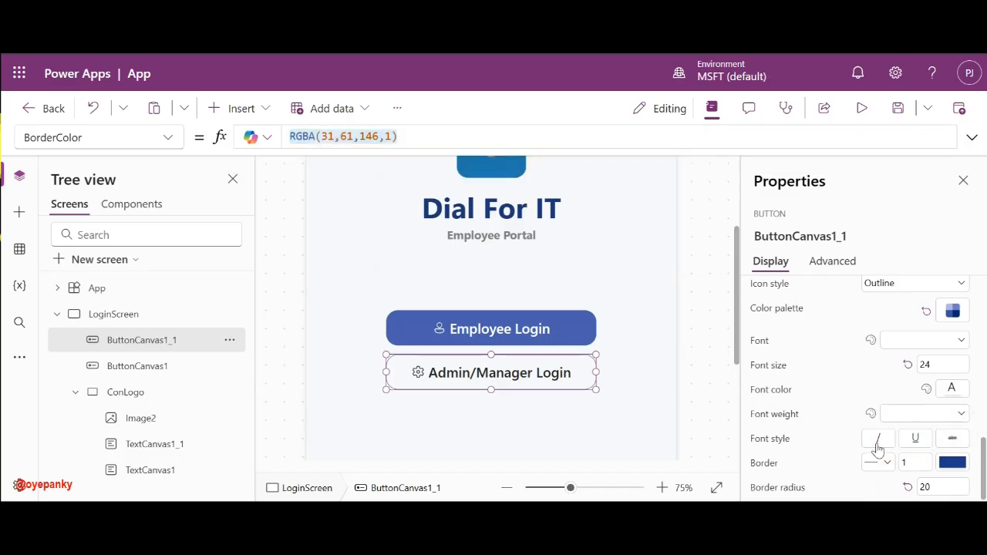
click(715, 376)
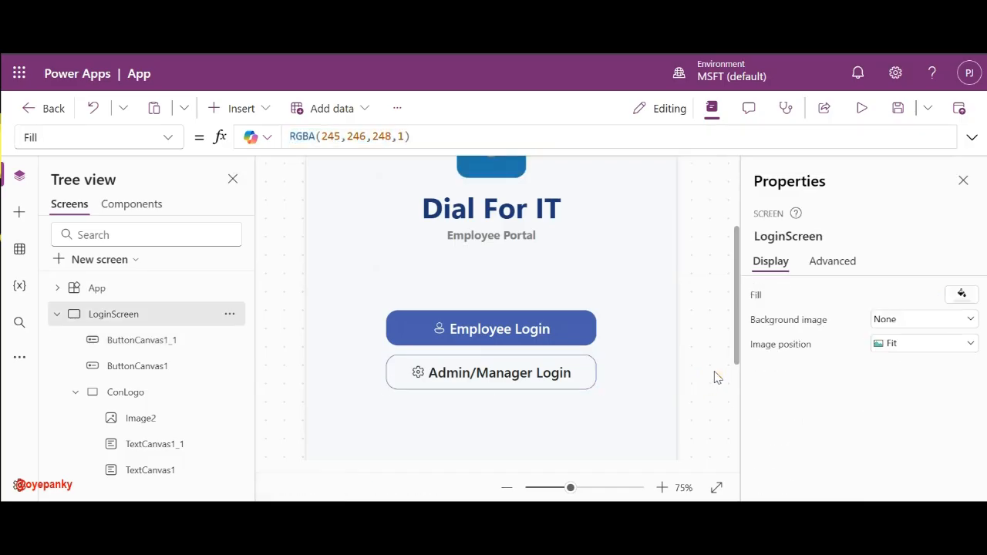
click(591, 378)
scroll(832, 399, down, 5)
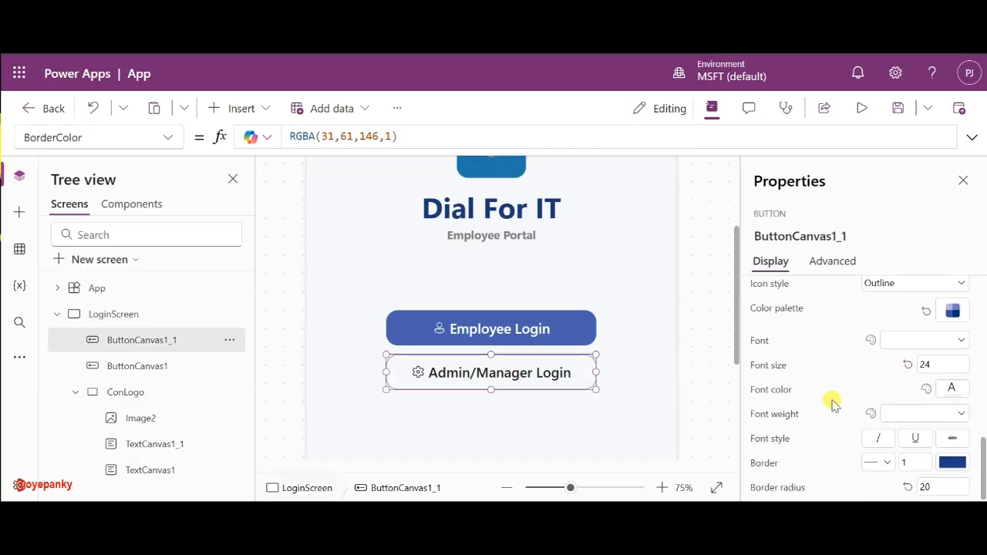
click(919, 458)
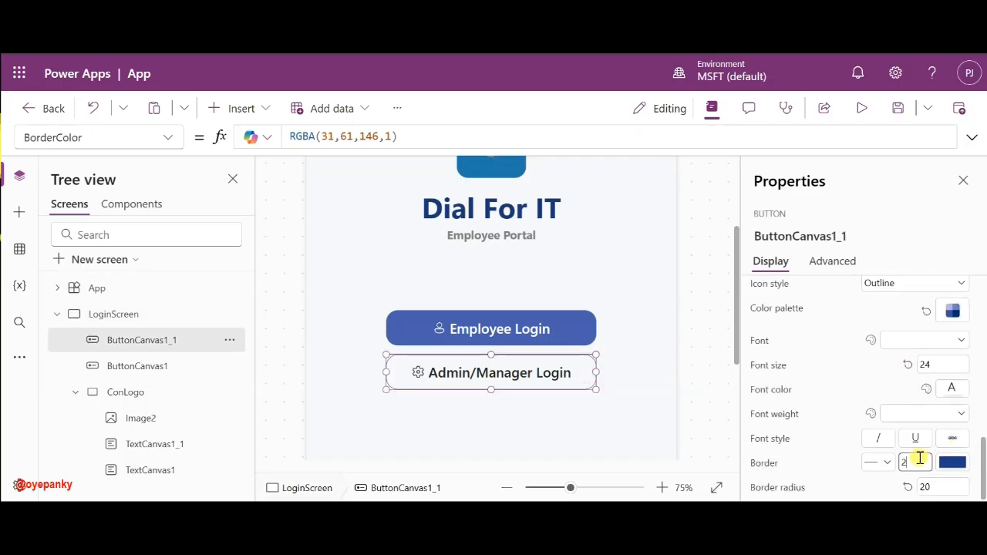
click(725, 406)
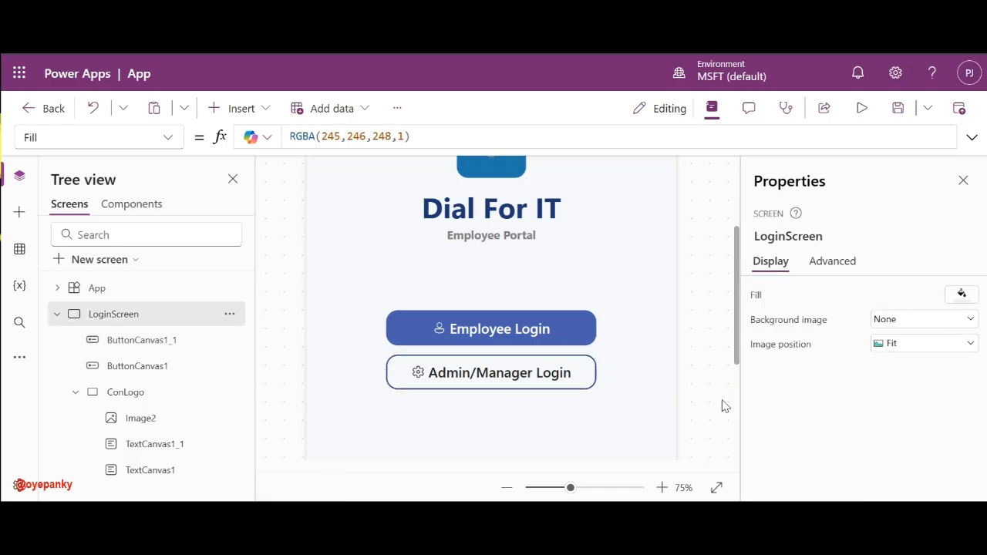
click(534, 375)
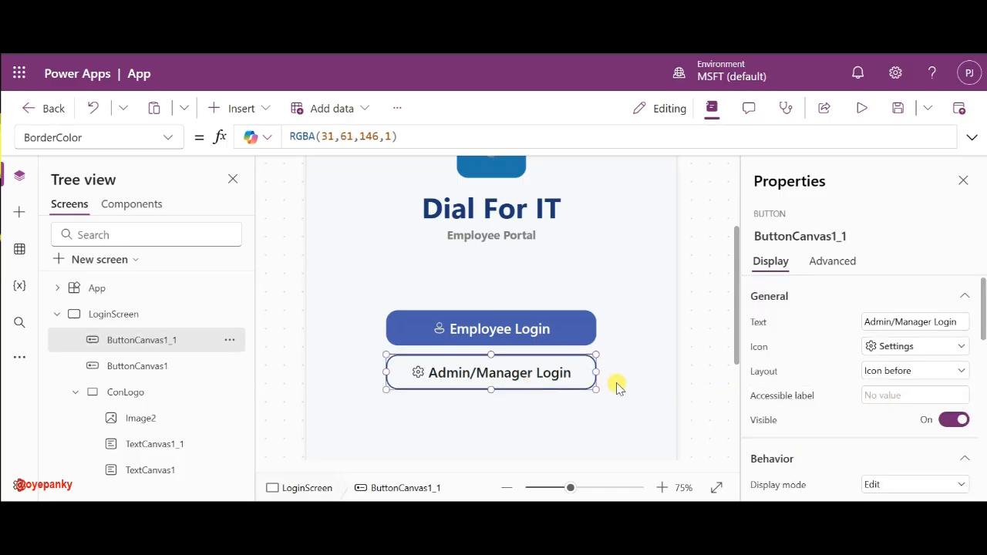
- Set the button's FontColor formula to RGBA(31,61,146,1) for dark blue label text
scroll(864, 343, down, 5)
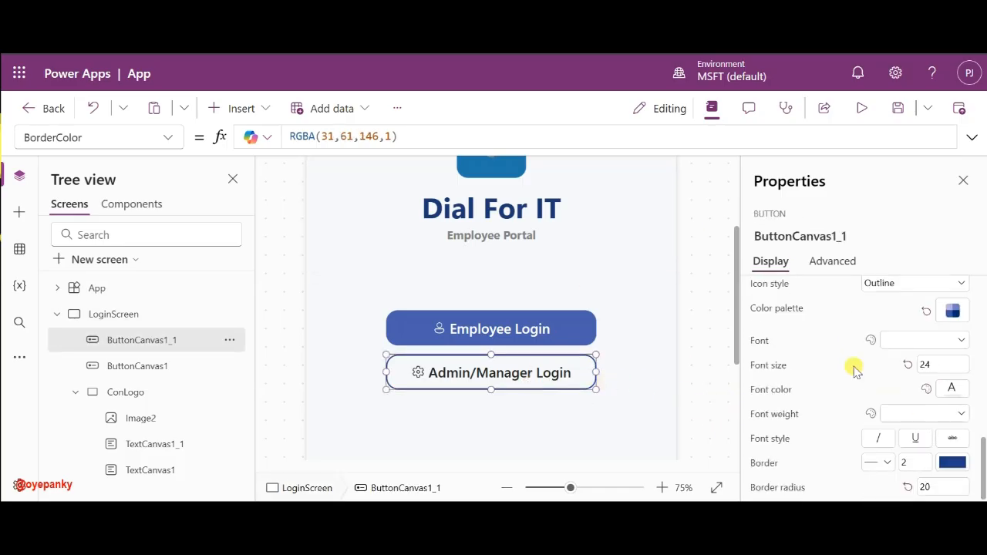
scroll(886, 343, up, 2)
scroll(859, 378, down, 1)
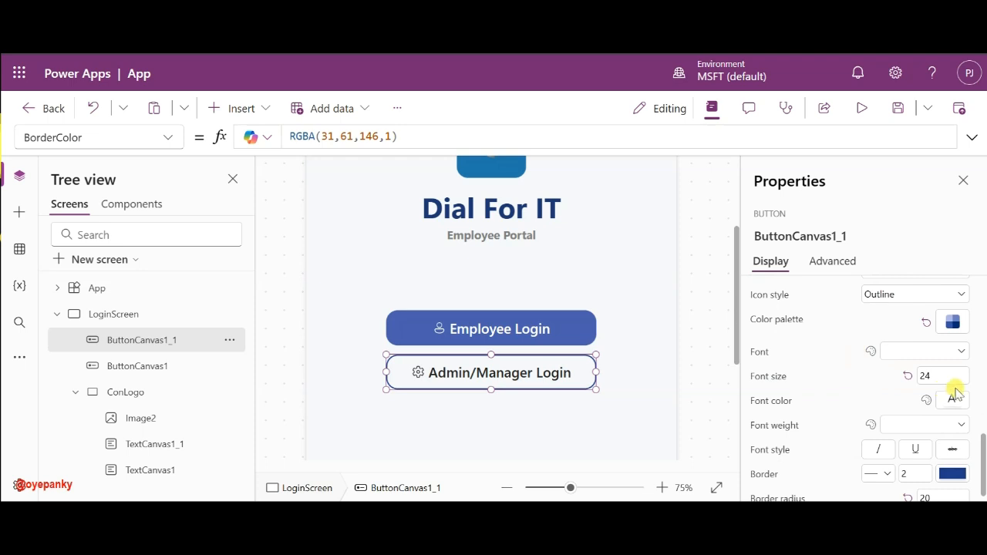
click(774, 404)
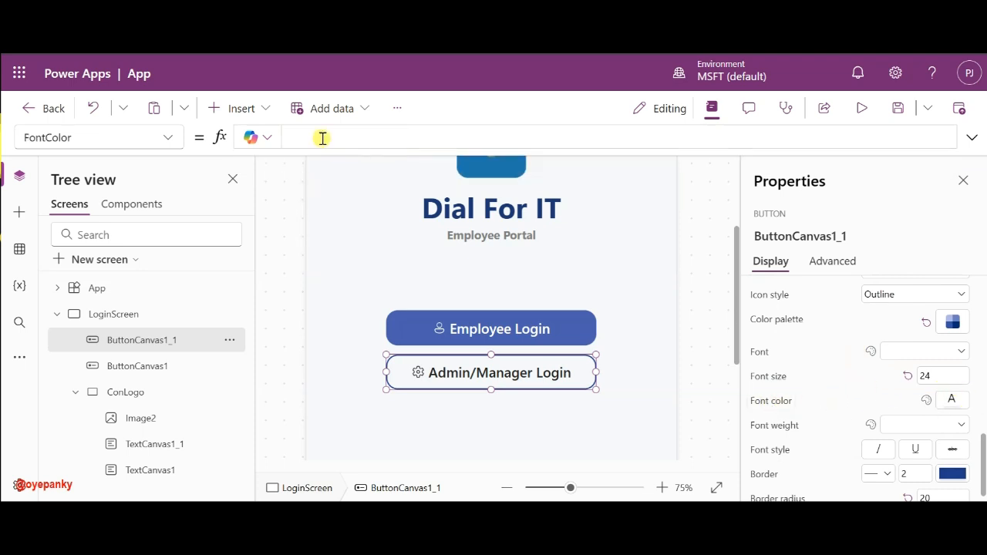
click(322, 138)
key(ctrl+v)
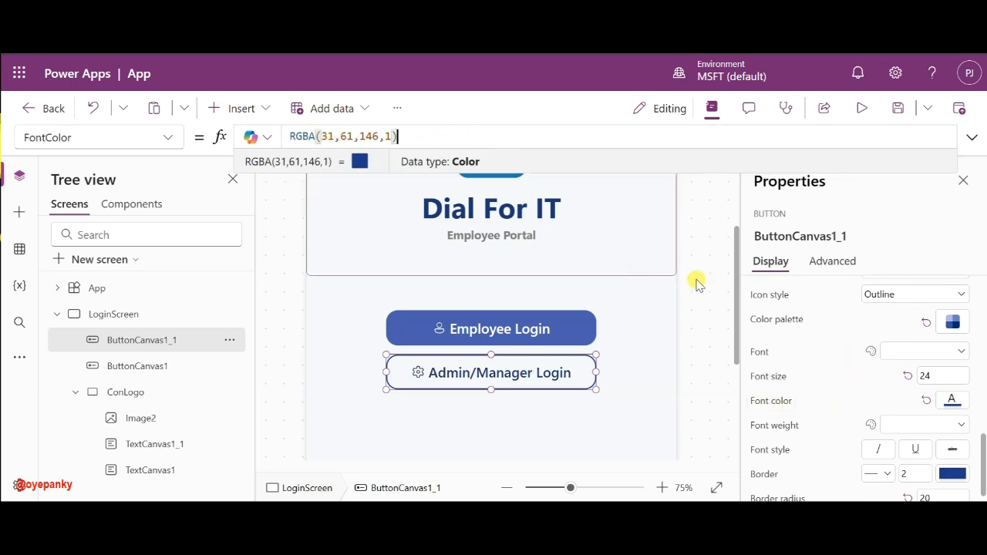
click(701, 325)
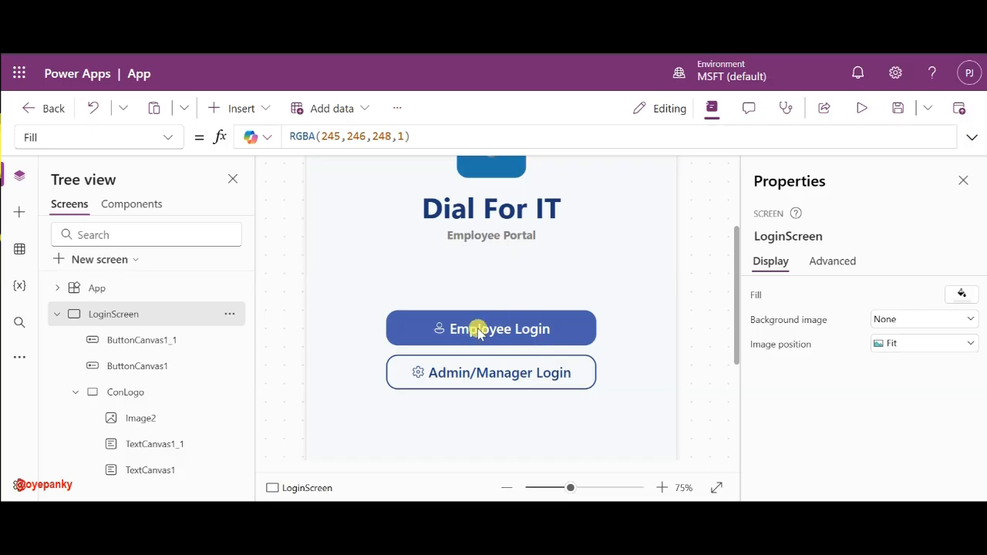
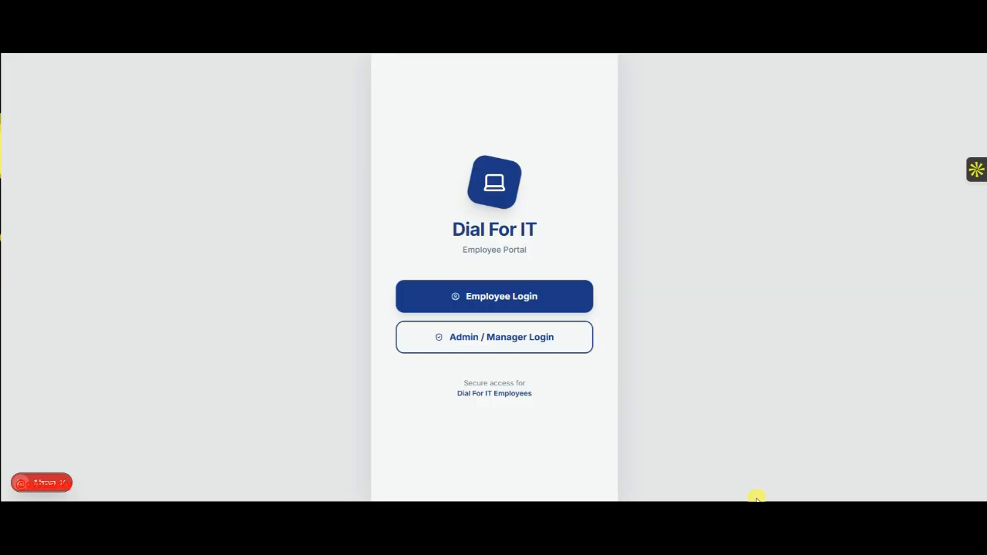
- Paste a copy of the Employee Portal label (TextCanvas1_2) and drag it below the login buttons
mouse_move(686, 510)
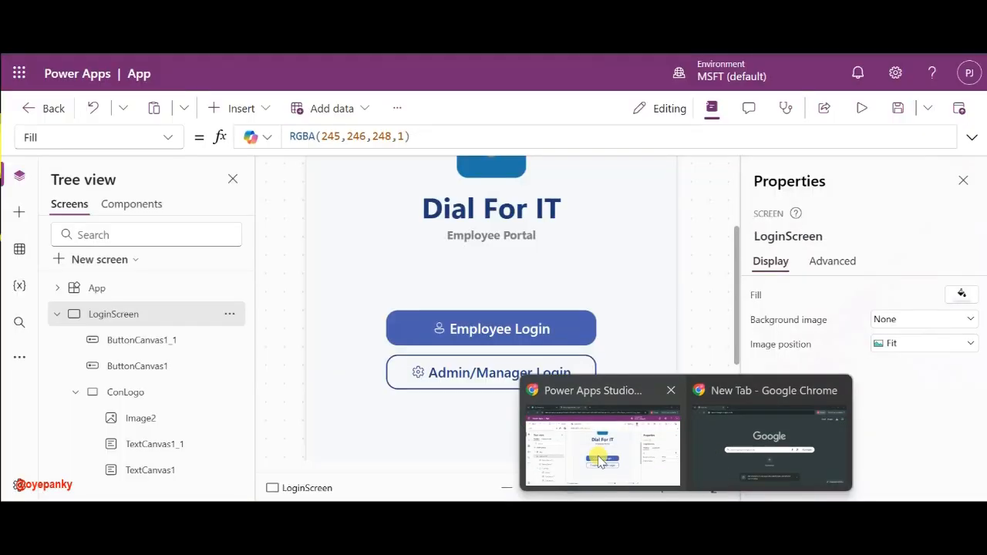
click(600, 461)
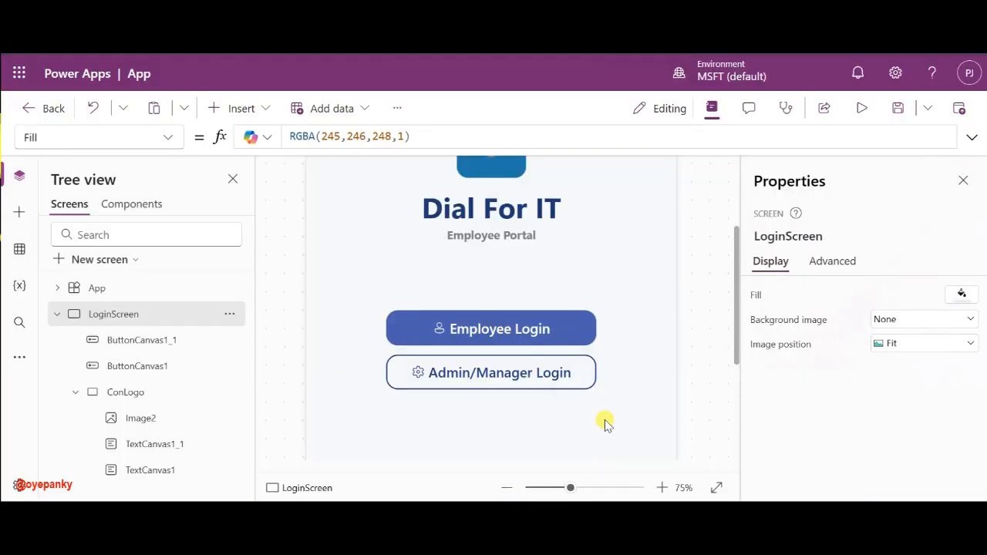
click(489, 232)
click(495, 444)
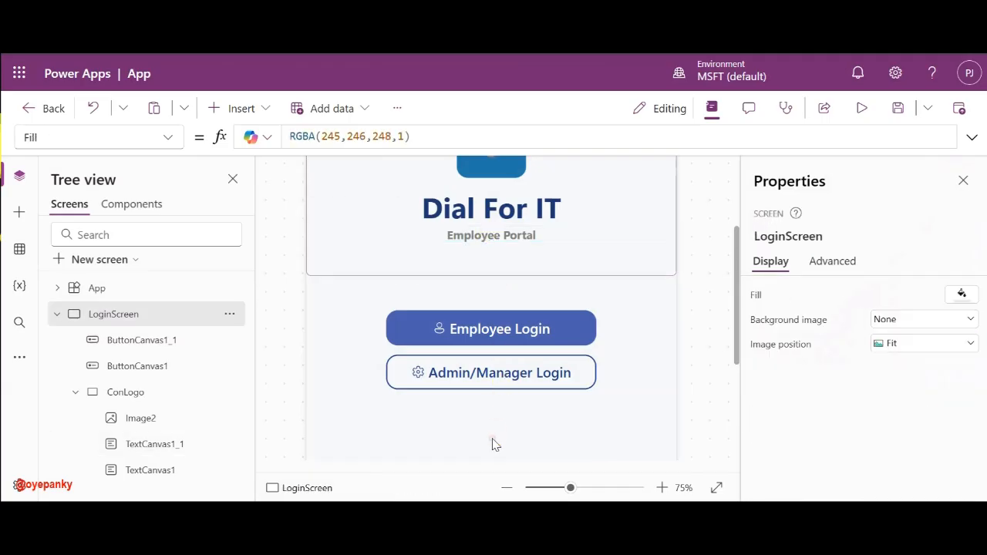
scroll(493, 441, down, 3)
key(ctrl+v)
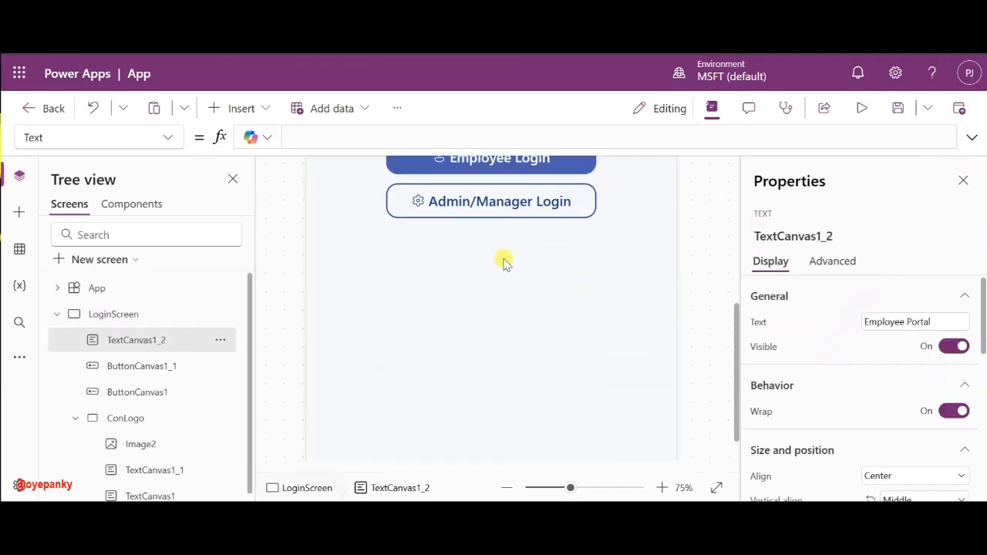
scroll(449, 265, up, 5)
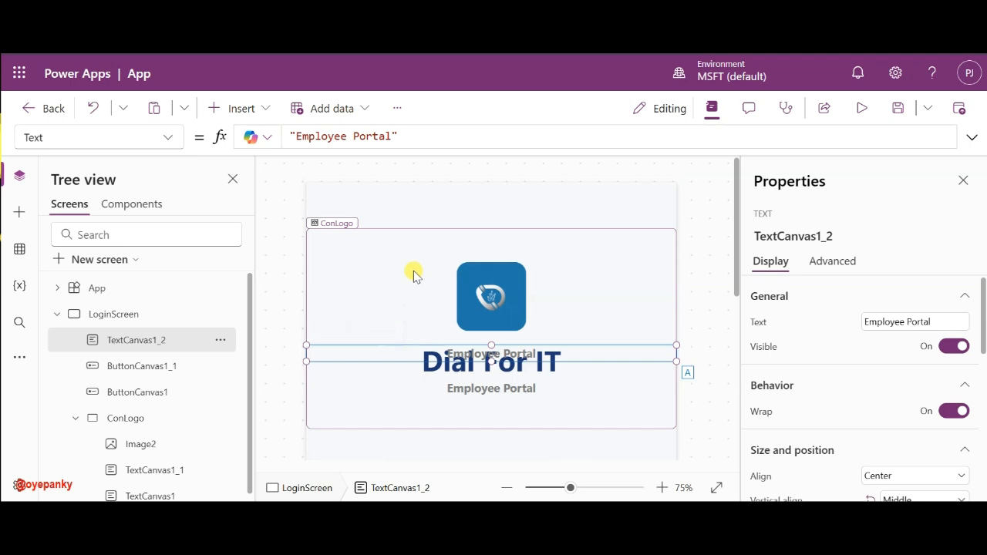
scroll(449, 266, down, 1)
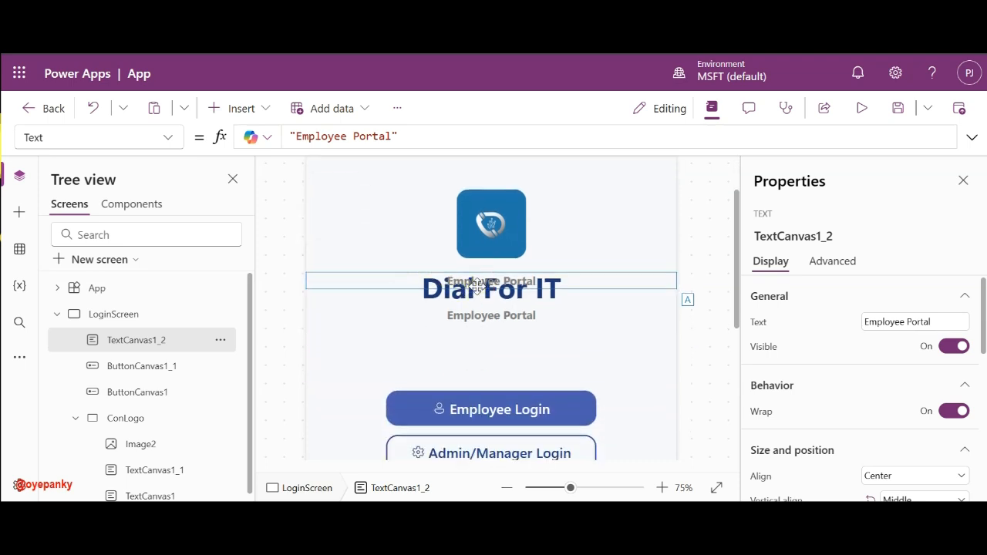
drag(462, 286, 481, 491)
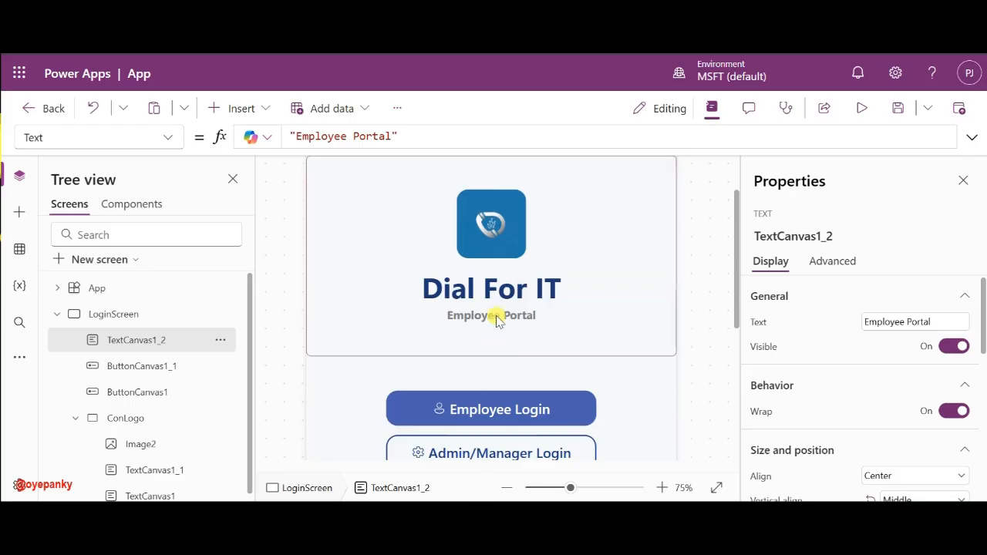
scroll(497, 319, down, 4)
drag(526, 209, 527, 256)
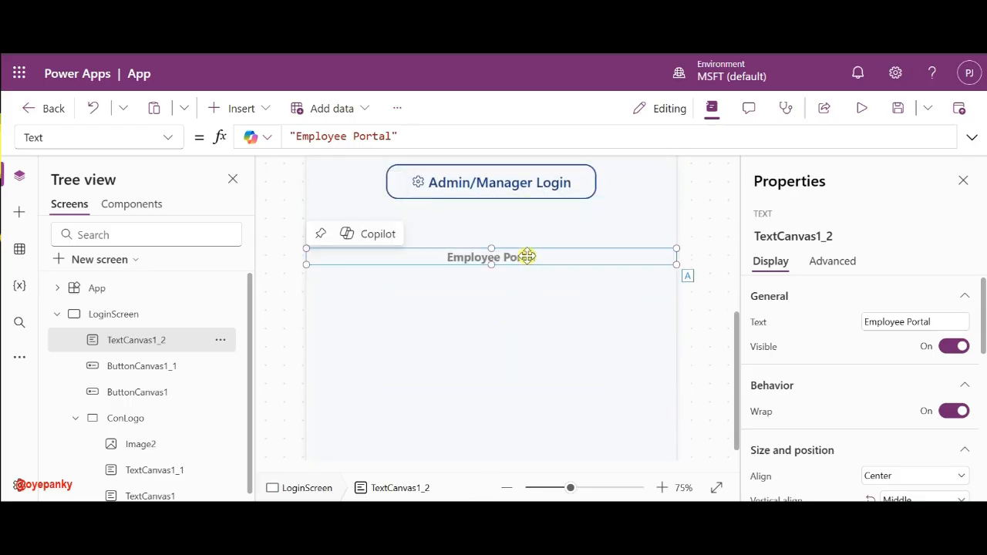
- Change the copied label's text to 'Secure Access For', fixing the 'Acess' typo
triple_click(882, 322)
text(Secure Acess)
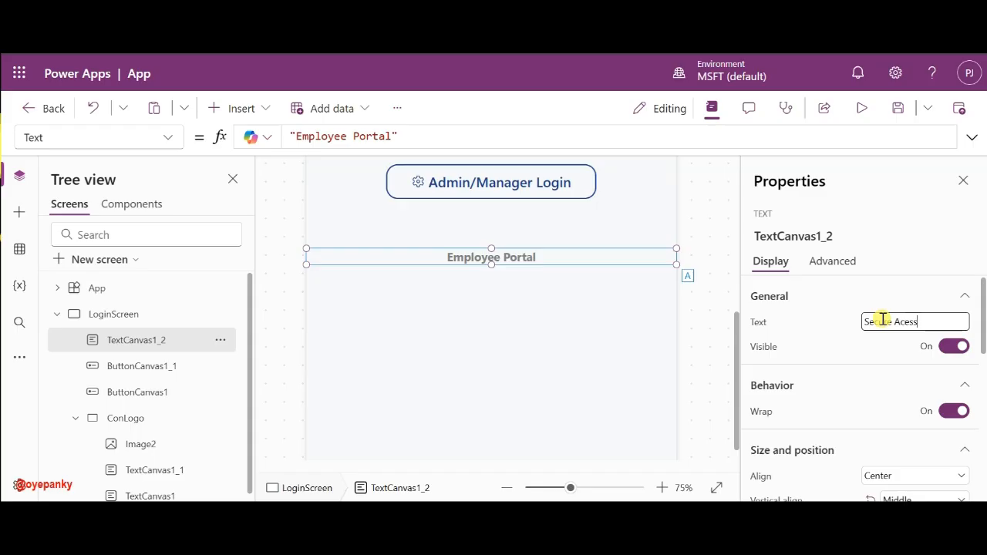
click(652, 515)
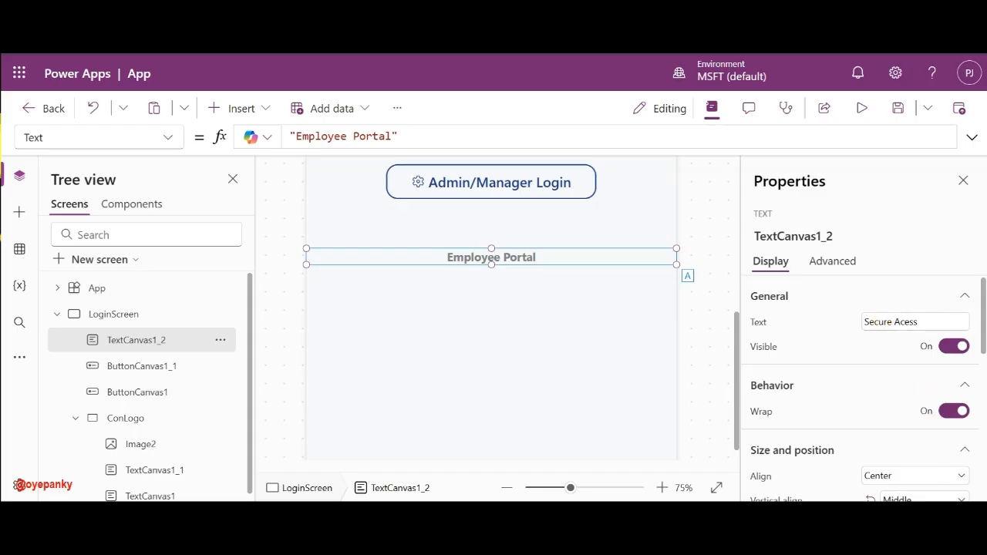
click(667, 449)
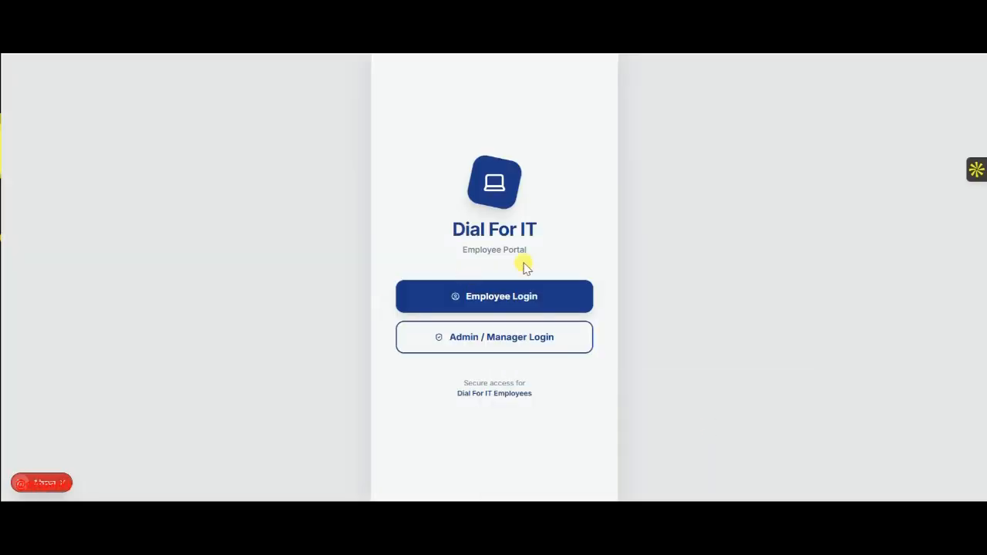
key(alt+Tab)
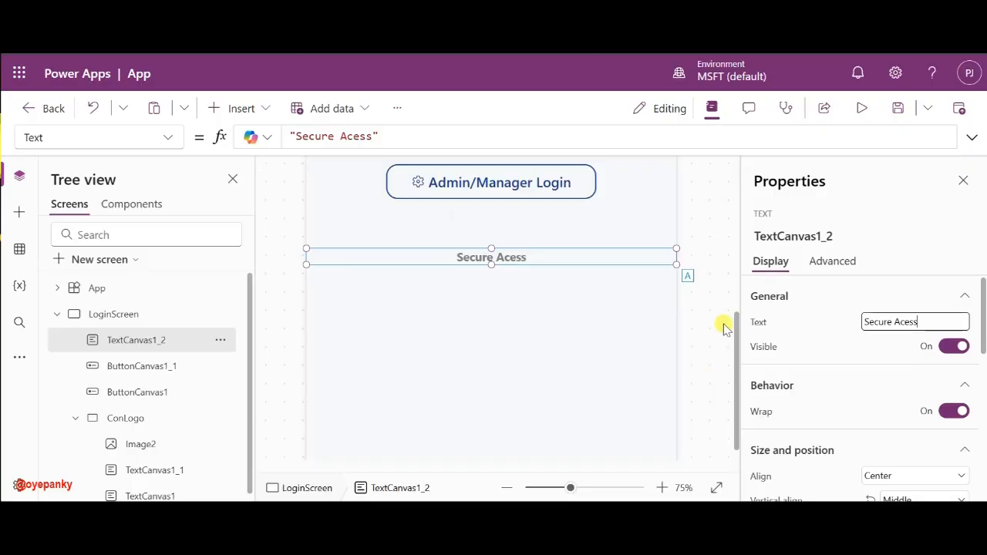
click(903, 322)
text(c)
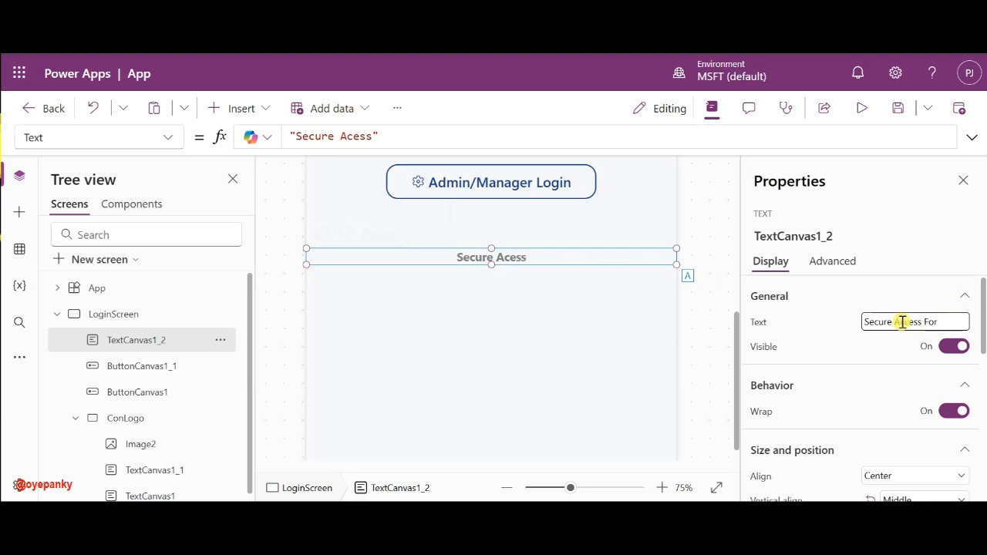
click(827, 322)
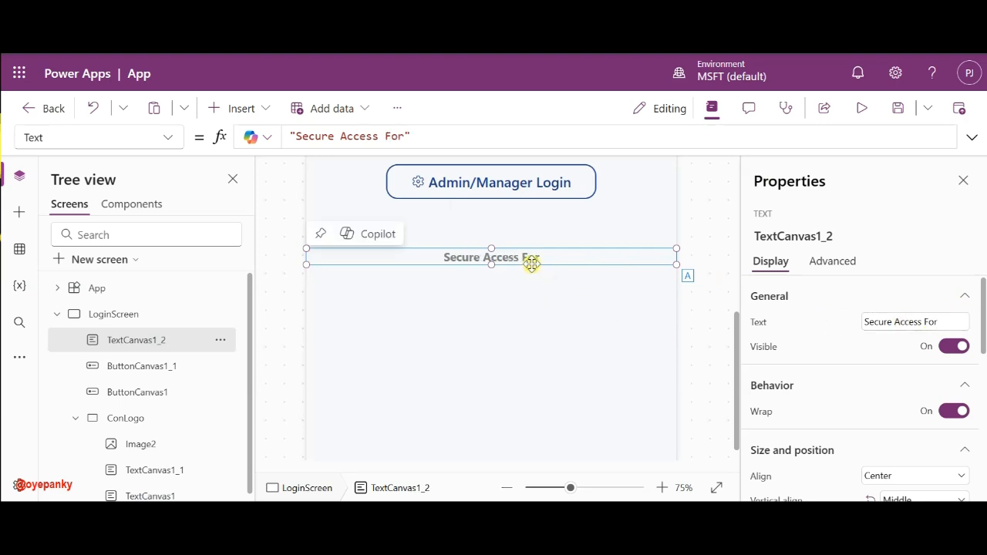
- Duplicate that label just below it and change the copy's text to 'Dial For IT Employees'
key(ctrl+c)
key(ctrl+v)
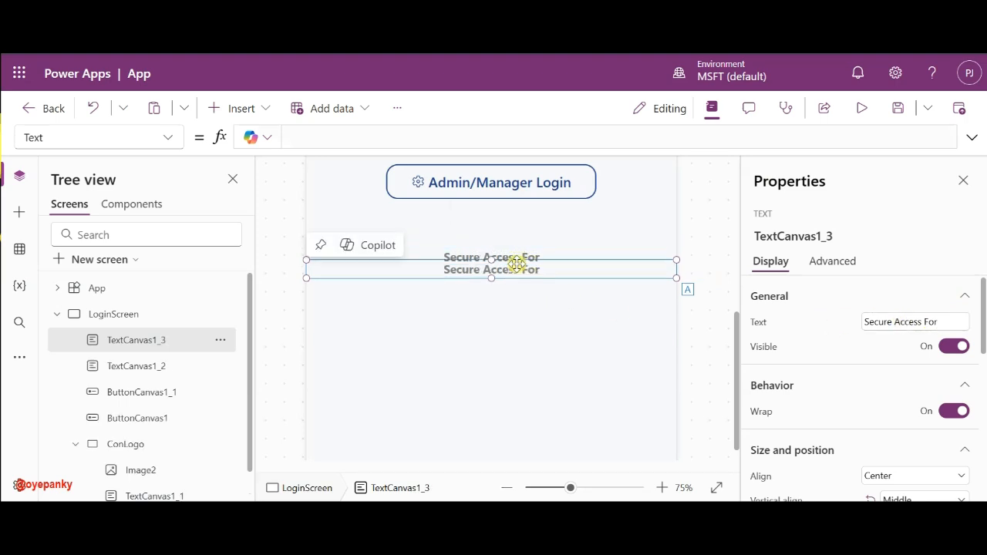
drag(516, 259, 514, 282)
triple_click(911, 324)
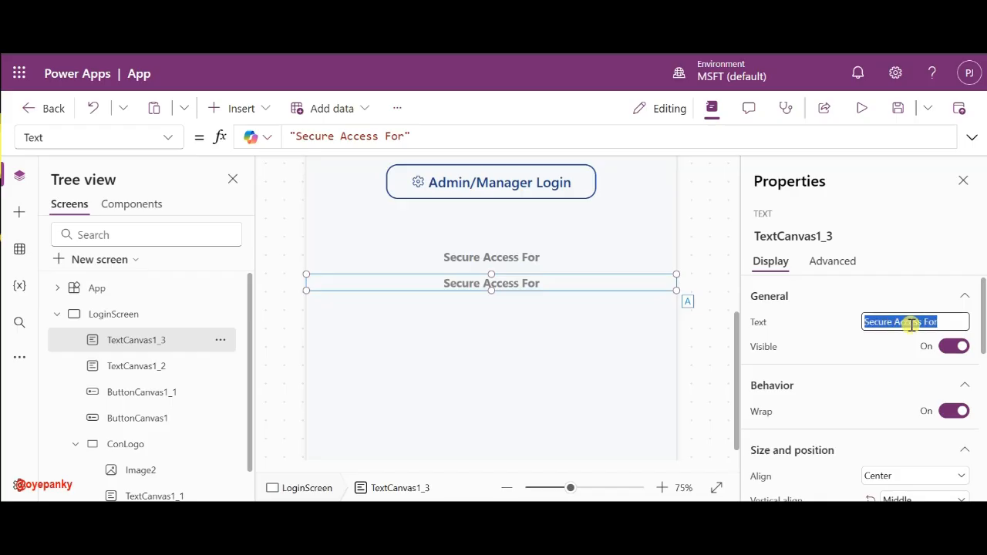
text(Dial For IT Employees)
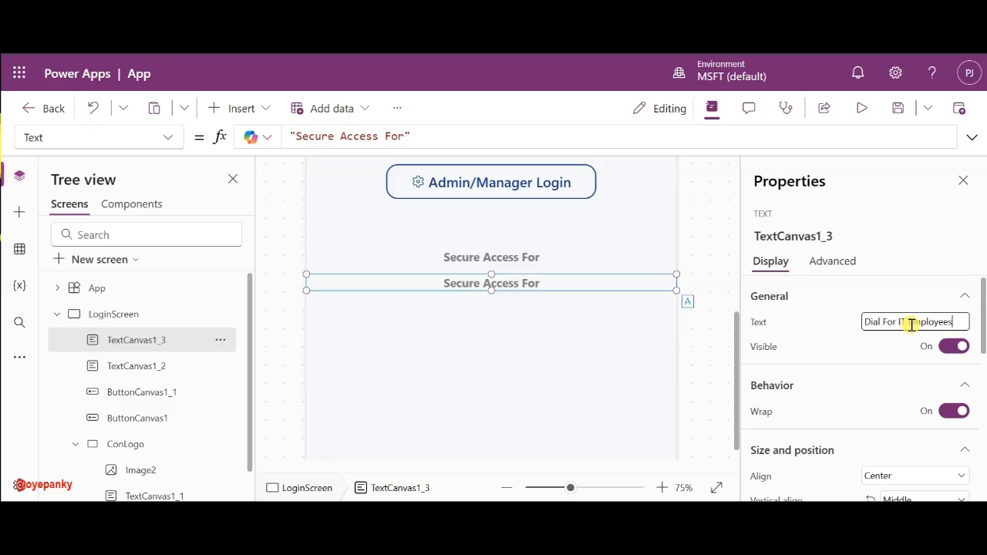
click(825, 319)
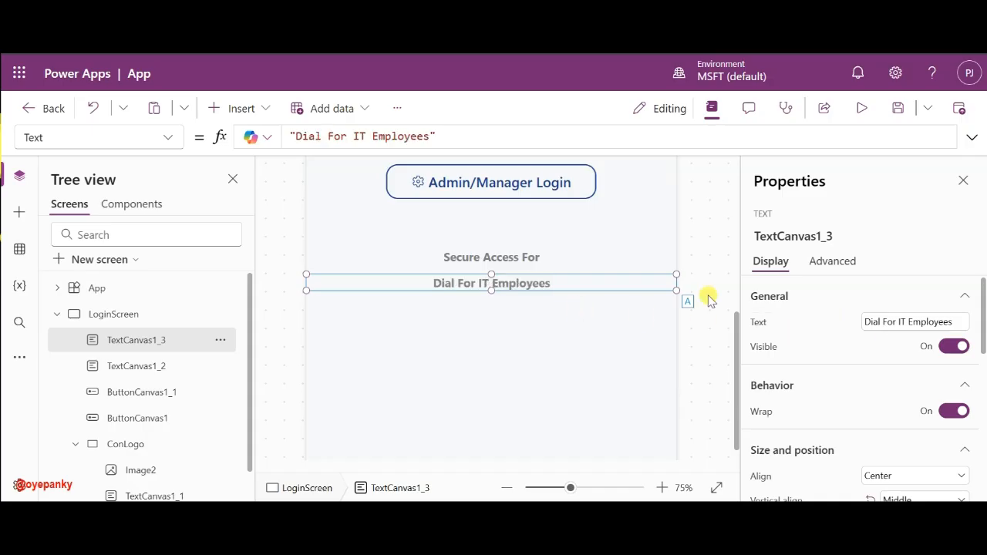
- Give the Dial For IT Employees label the button's dark blue font colour RGBA(31,61,146,1)
scroll(868, 326, down, 1)
scroll(868, 326, down, 5)
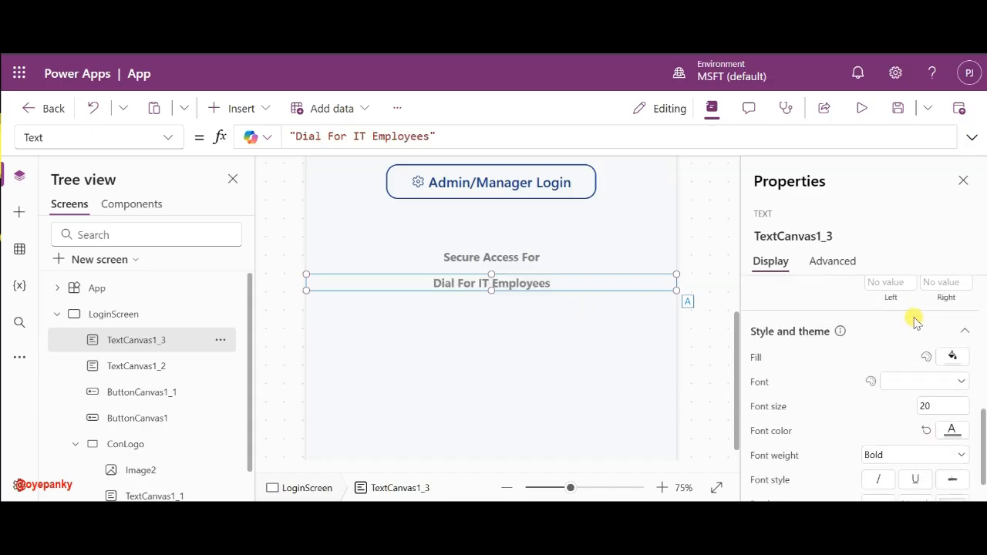
click(773, 430)
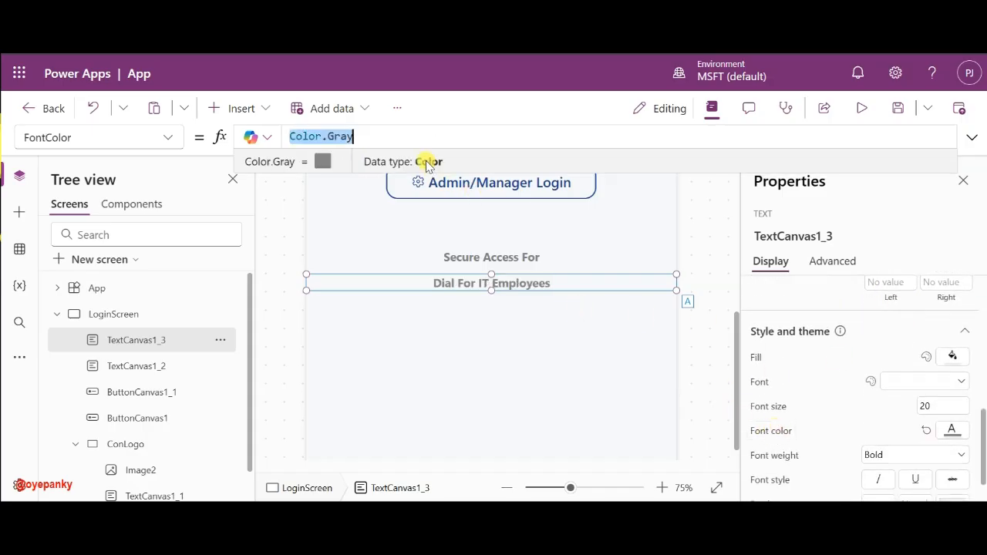
key(BackSpace)
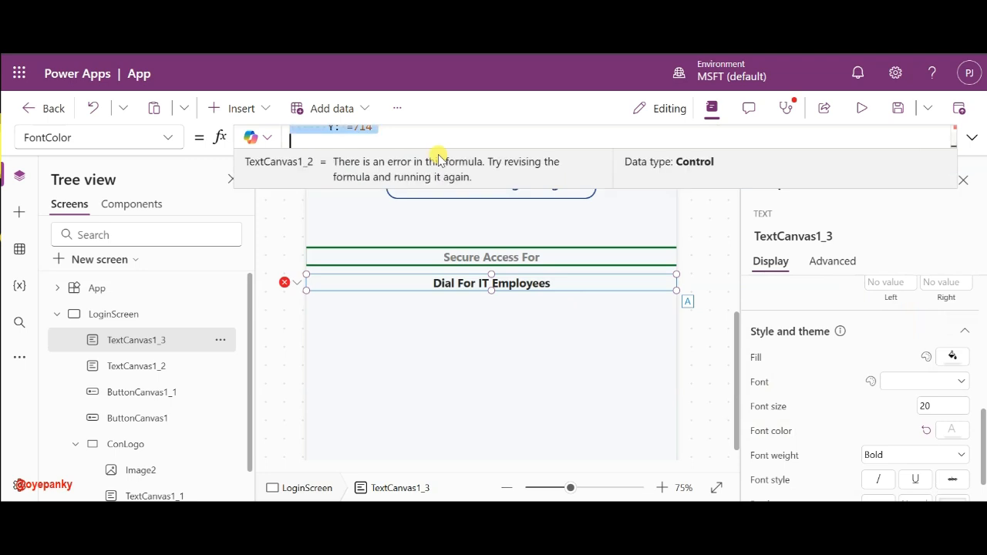
click(527, 198)
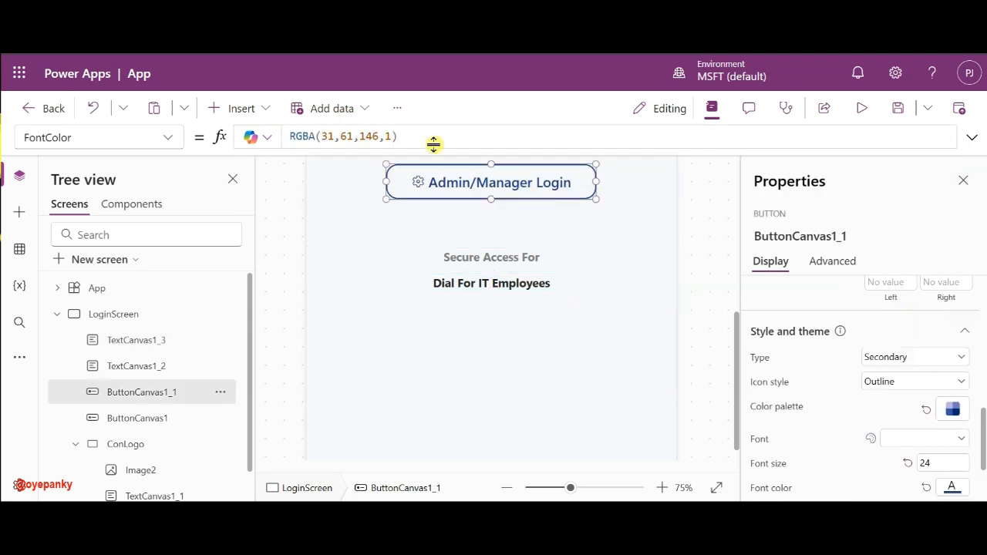
triple_click(404, 136)
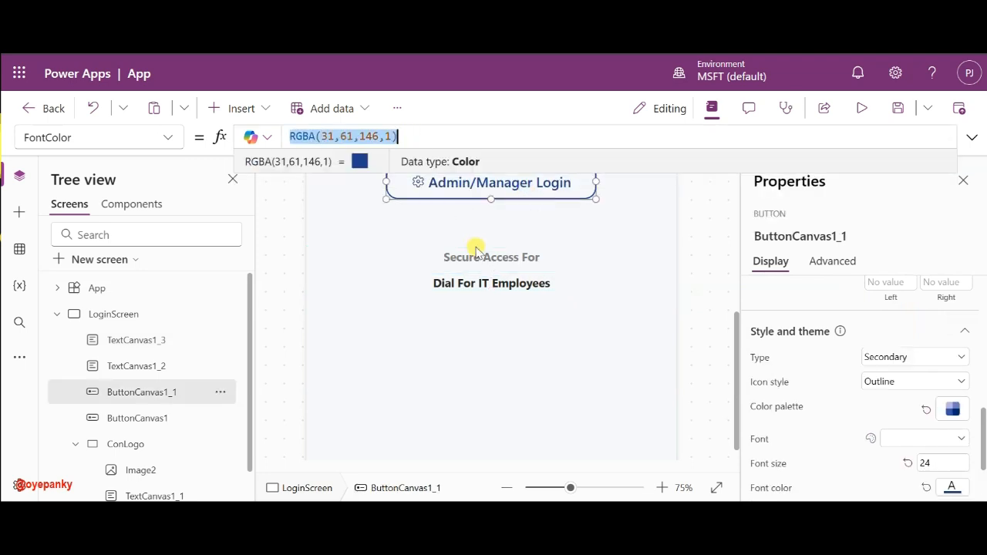
click(462, 282)
click(361, 133)
key(ctrl+v)
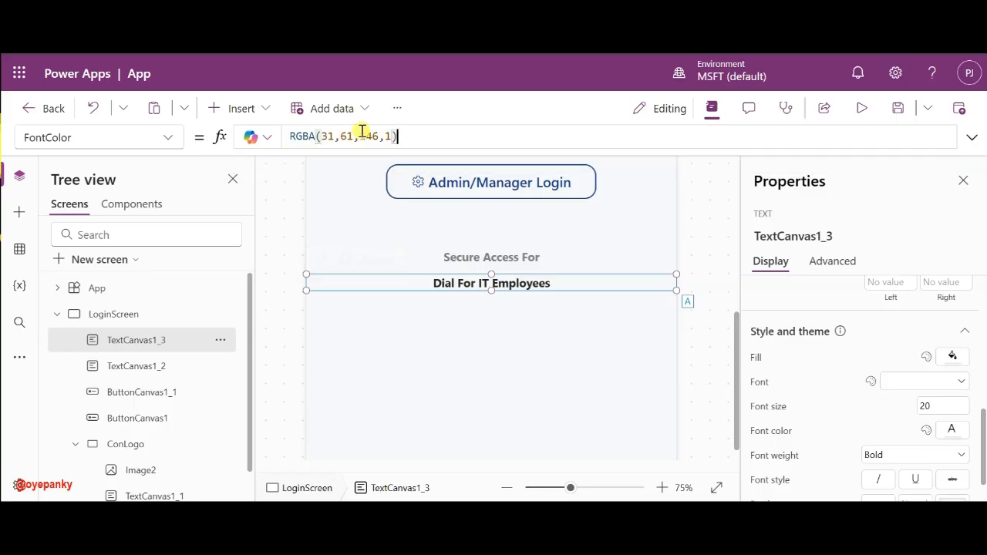
click(461, 283)
- Nudge the label up so it sits directly under Secure Access For
drag(461, 283, 461, 275)
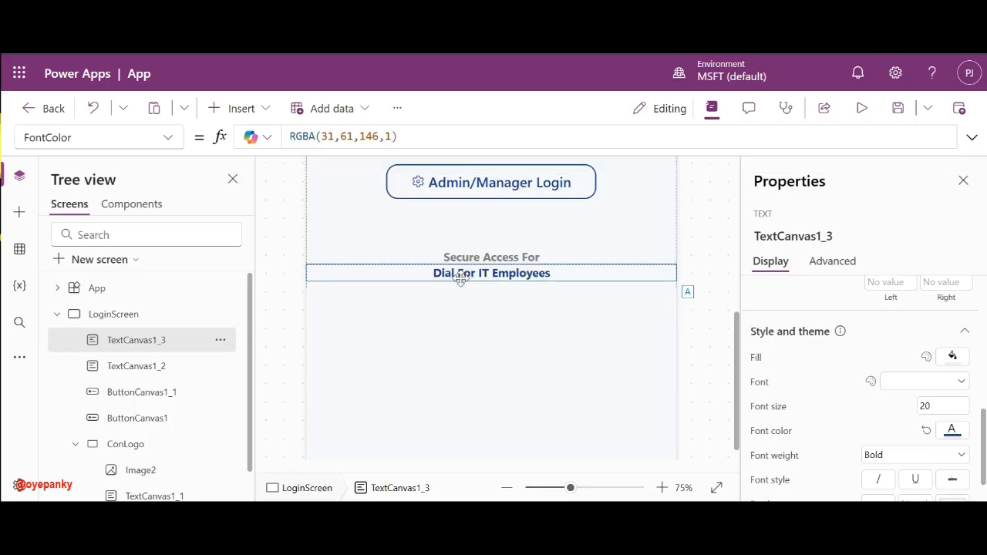
drag(569, 487, 552, 487)
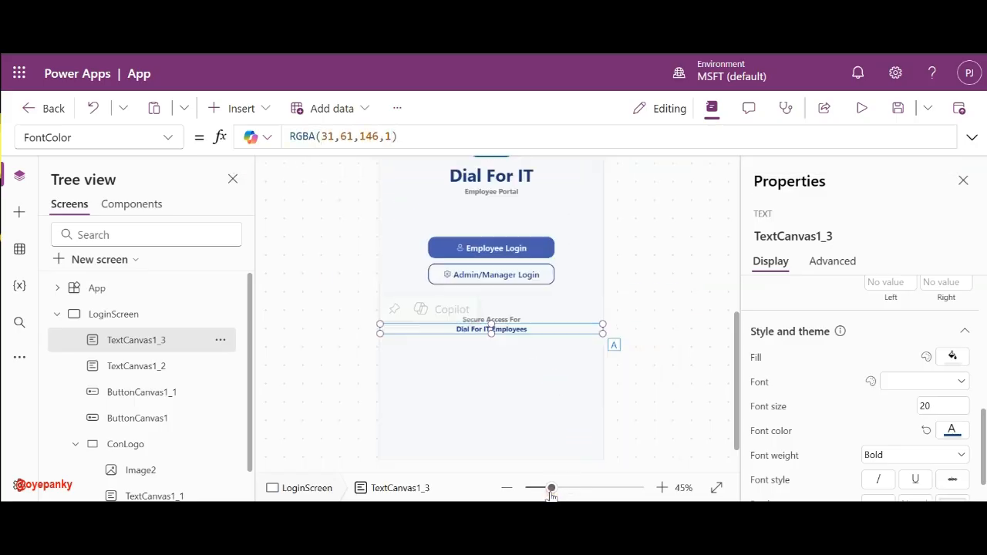
click(663, 286)
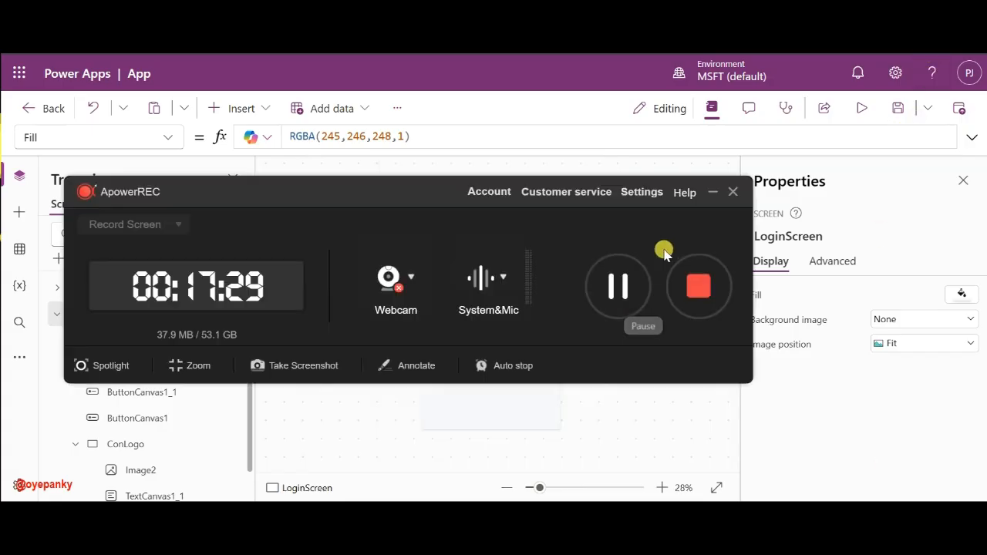
- Compare against the Dial For IT mockup in Chrome, then restore down the Power Apps window
click(709, 192)
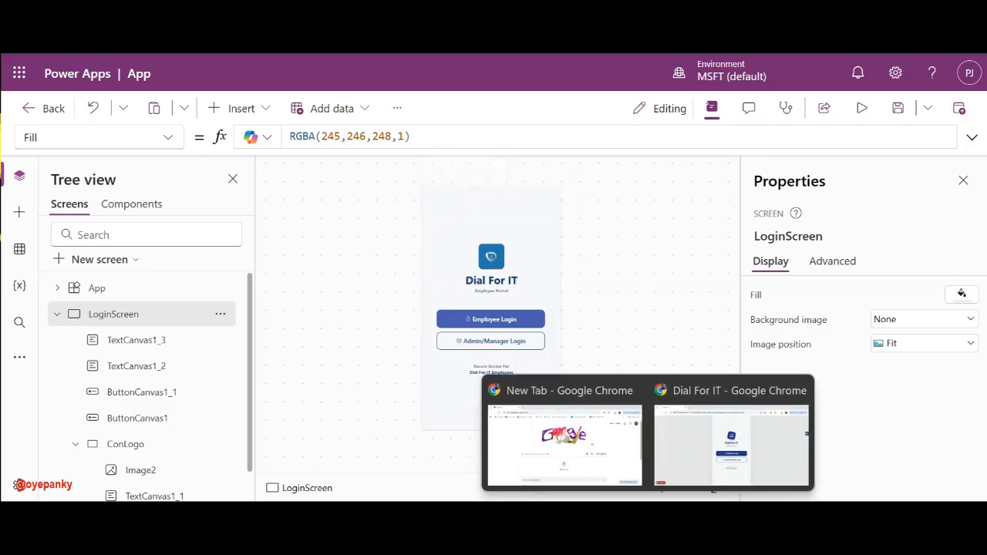
click(683, 466)
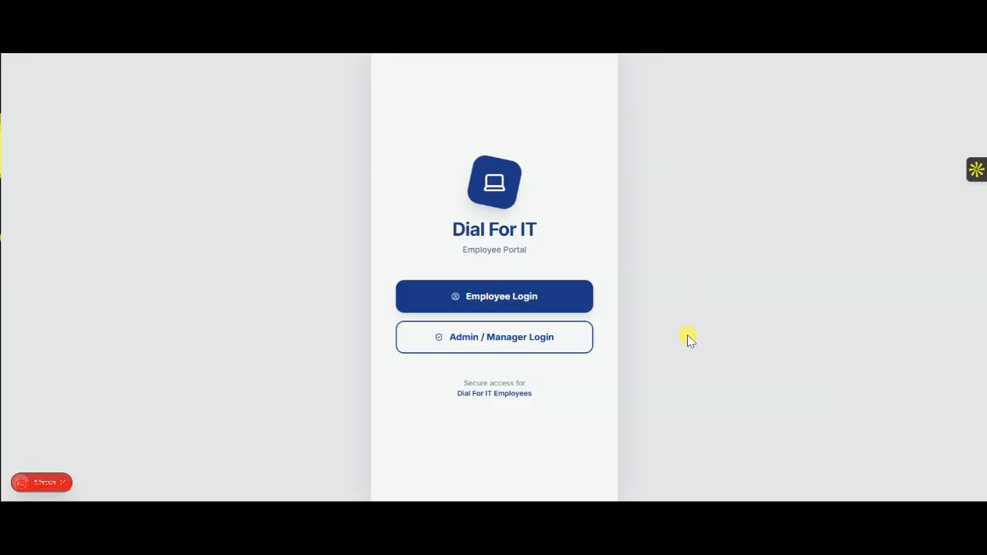
mouse_move(648, 512)
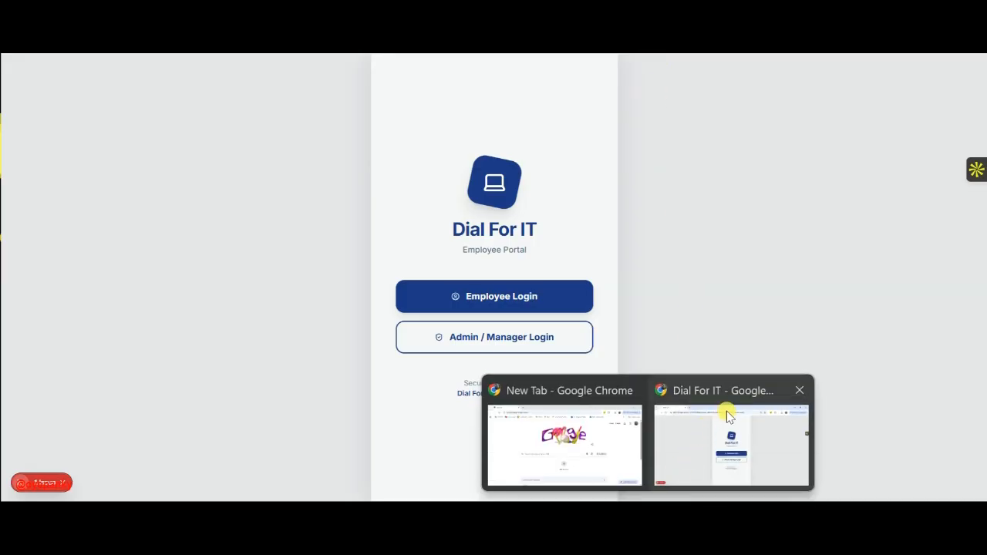
mouse_move(681, 512)
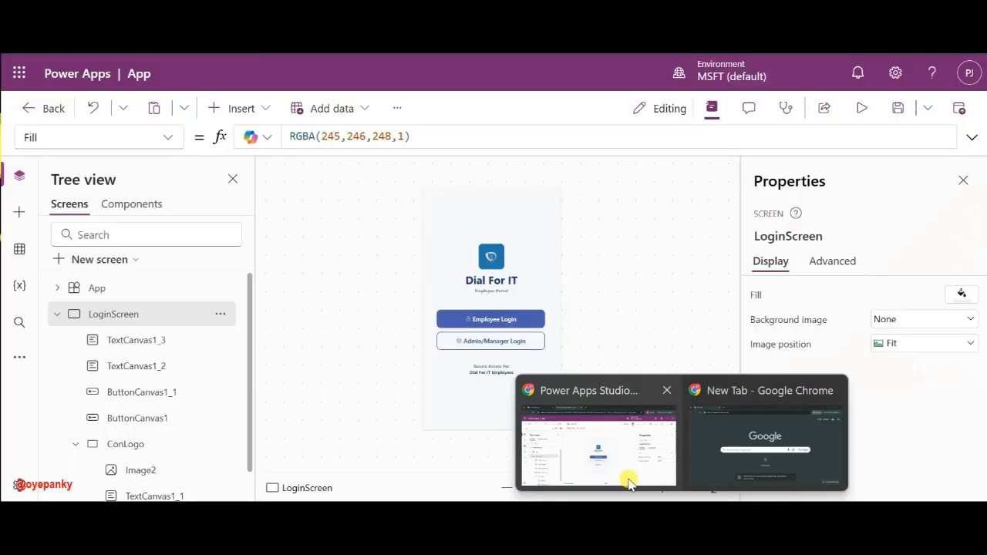
click(628, 479)
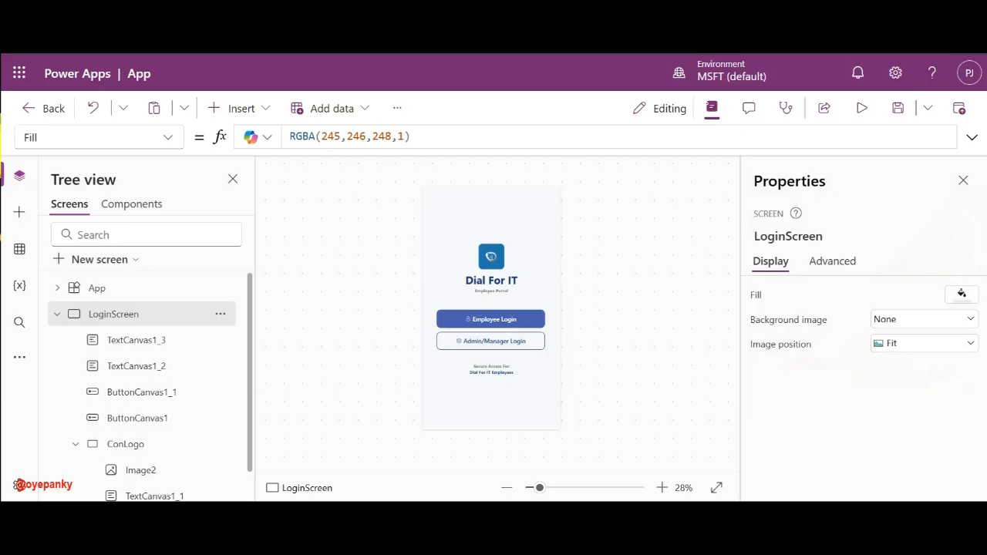
click(933, 8)
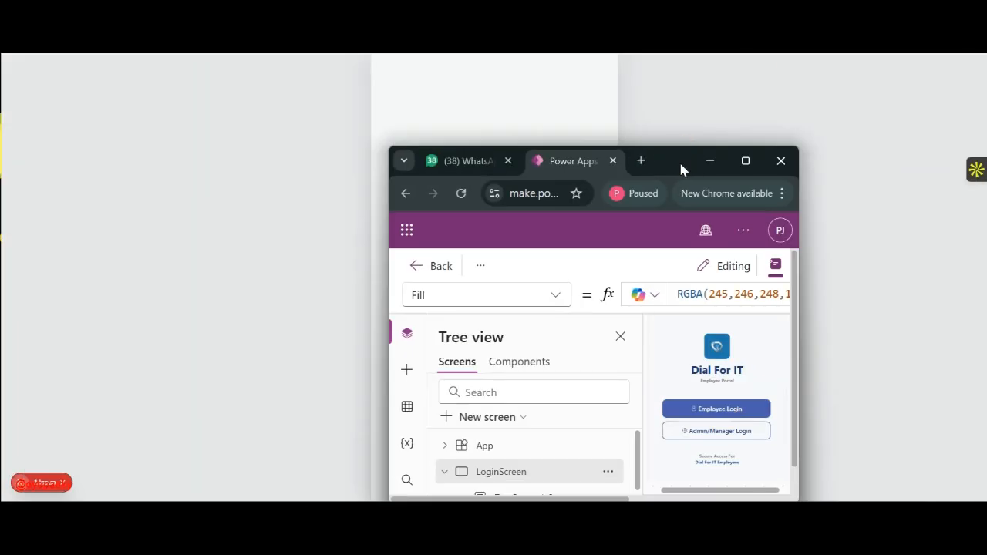
- Move the small editor window off the mockup and compare its login preview with the reference
drag(681, 168, 208, 46)
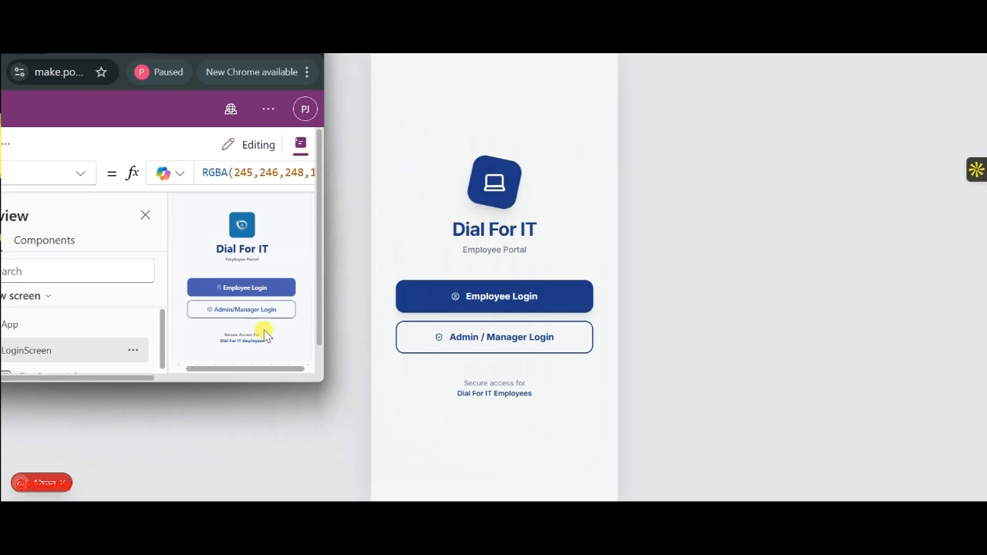
scroll(250, 327, down, 3)
scroll(247, 324, up, 5)
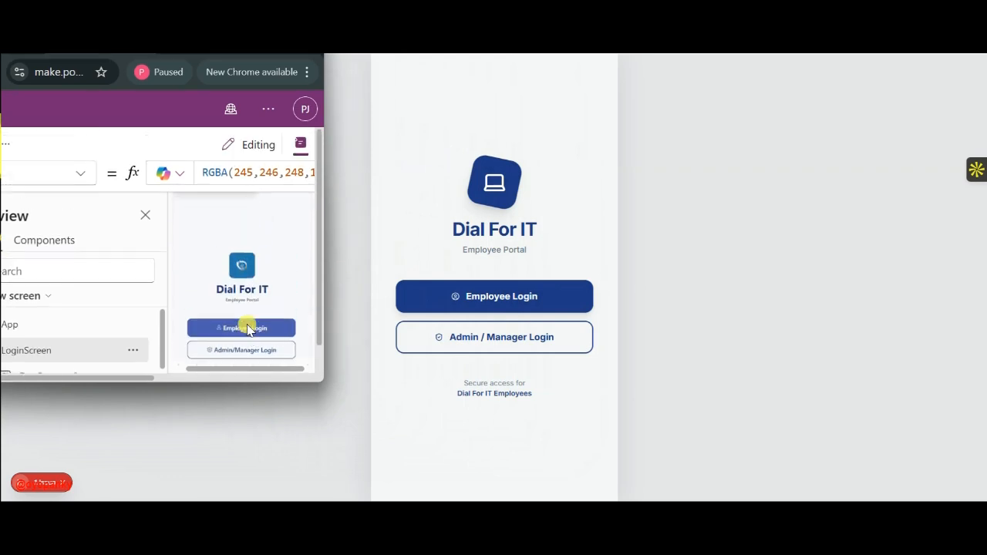
scroll(247, 327, down, 5)
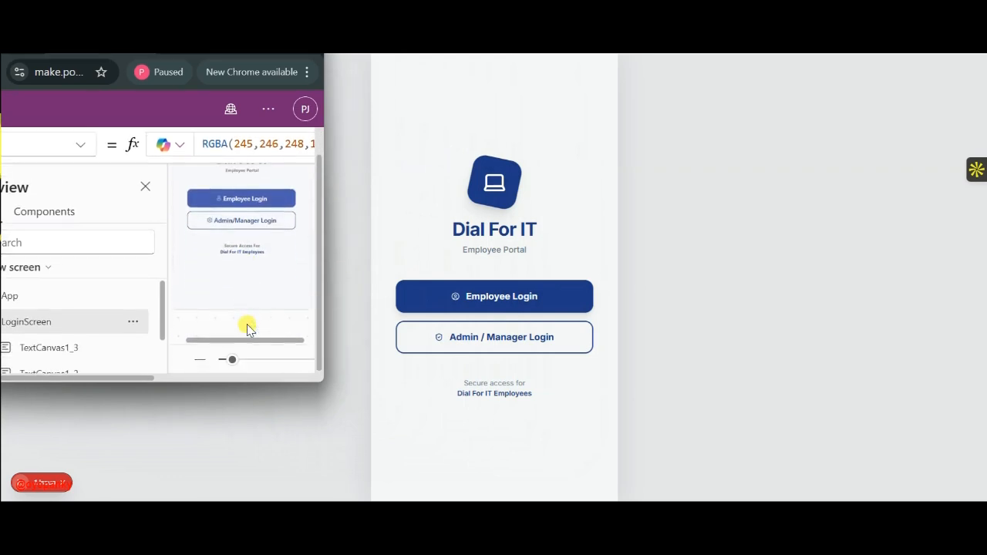
scroll(248, 326, up, 3)
scroll(246, 324, down, 3)
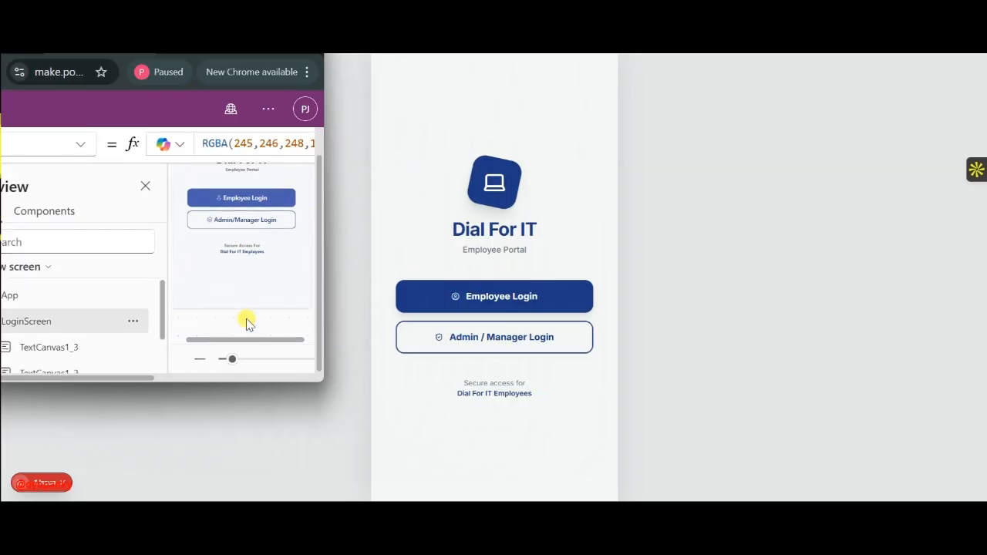
scroll(246, 247, up, 3)
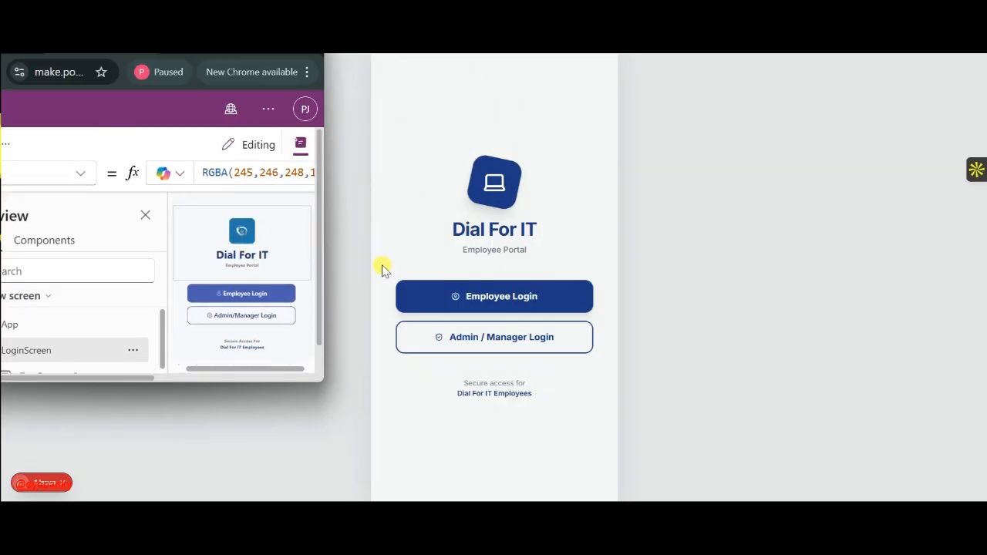
click(497, 303)
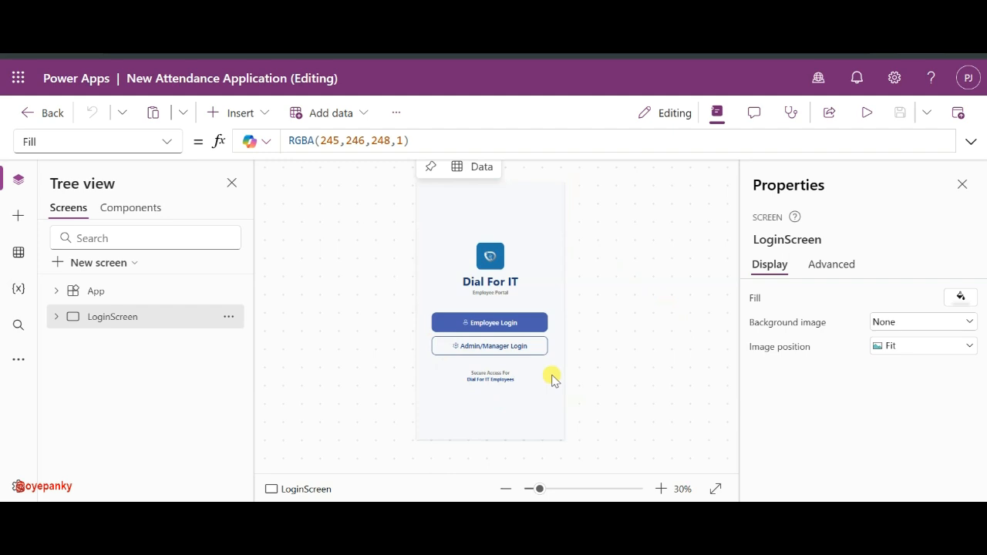
key(alt+Tab)
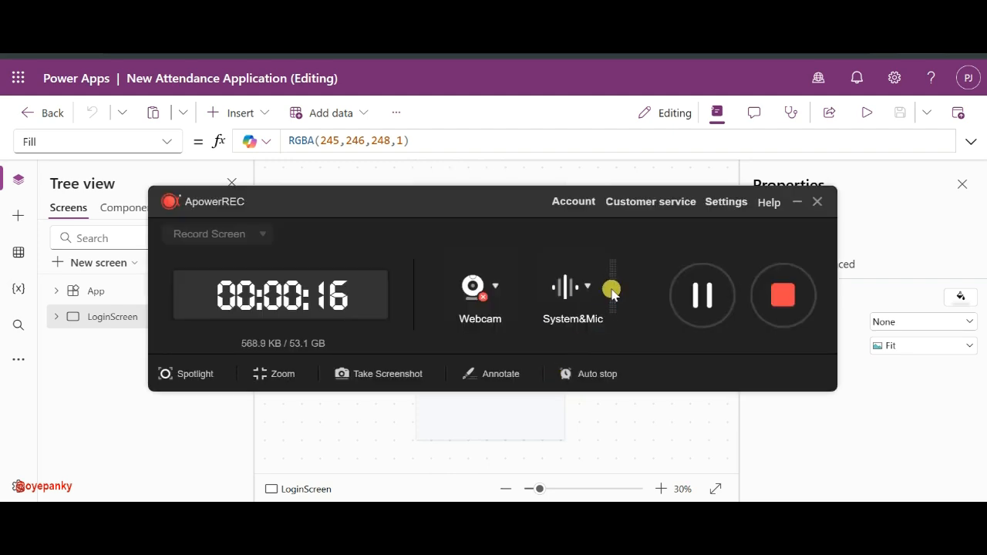
click(797, 202)
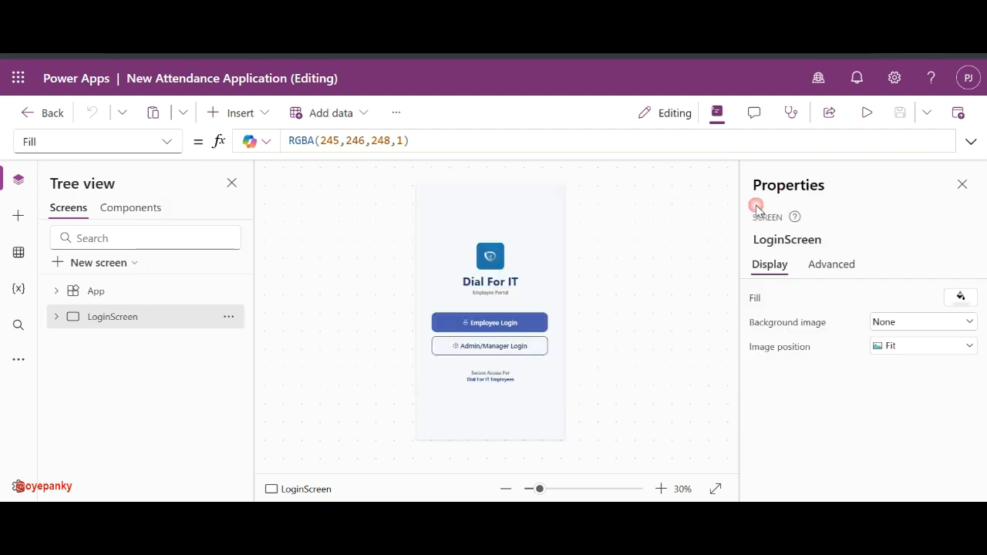
key(alt+Tab)
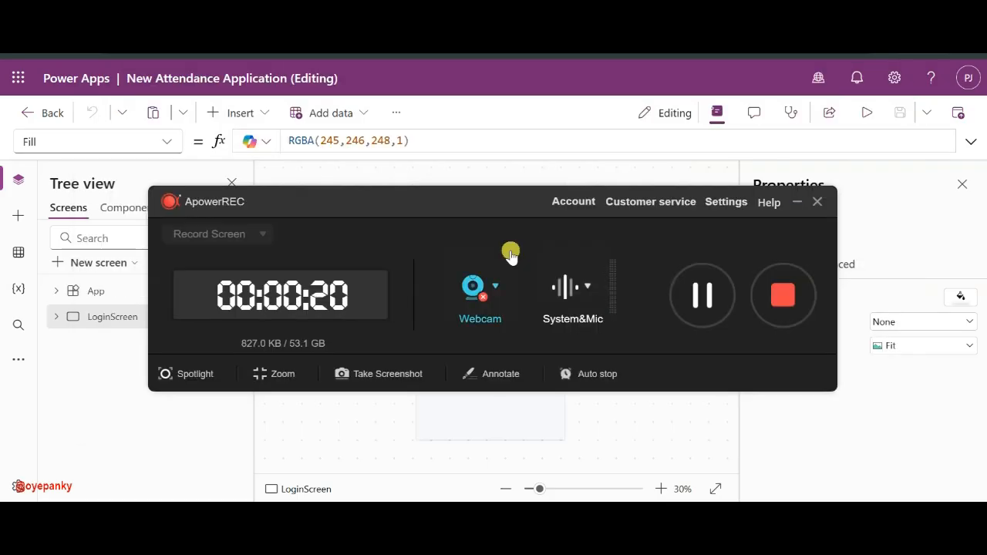
click(636, 532)
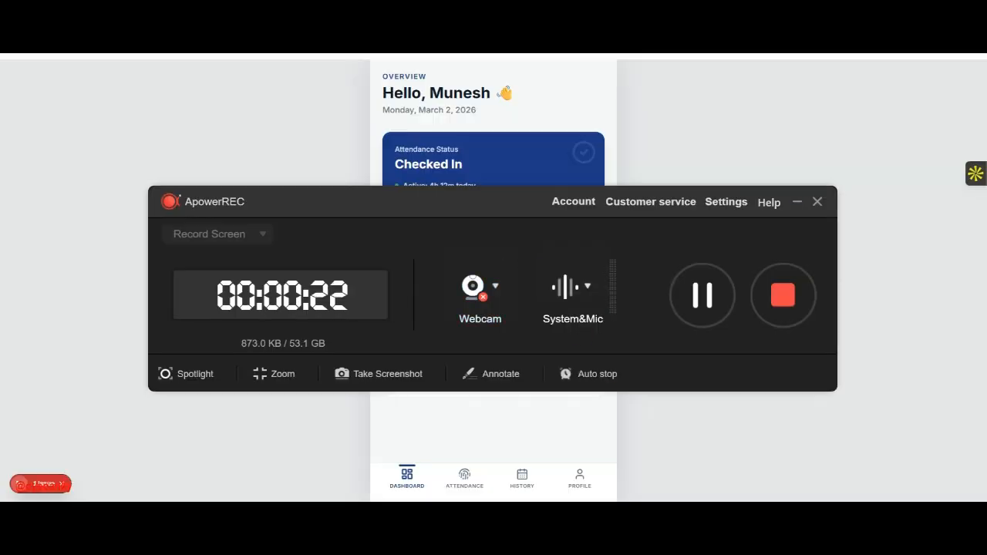
click(797, 202)
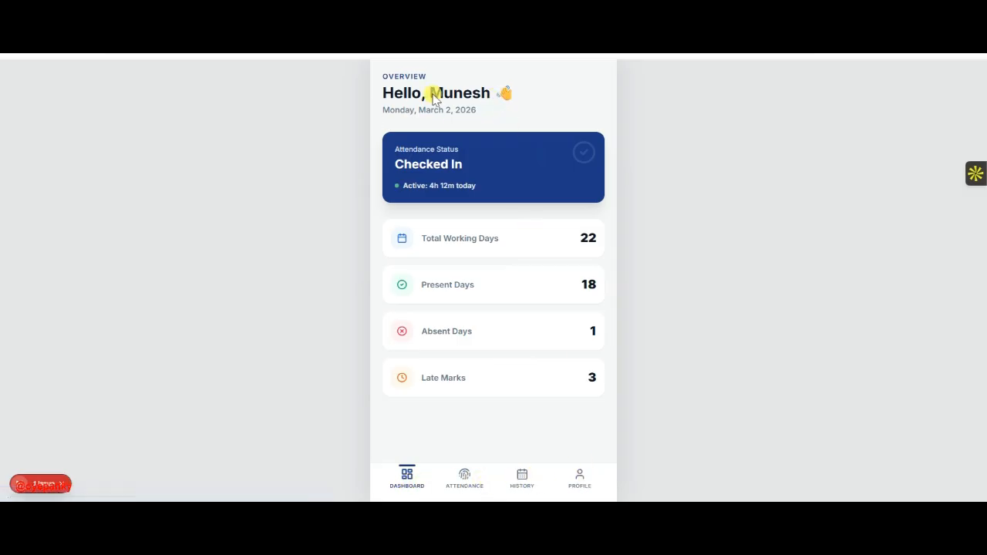
key(alt+Tab)
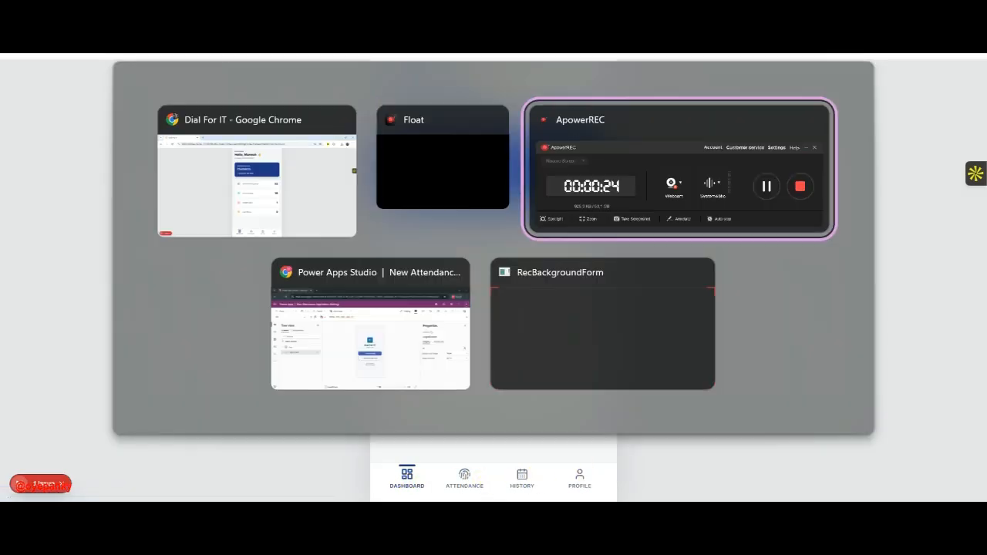
click(795, 203)
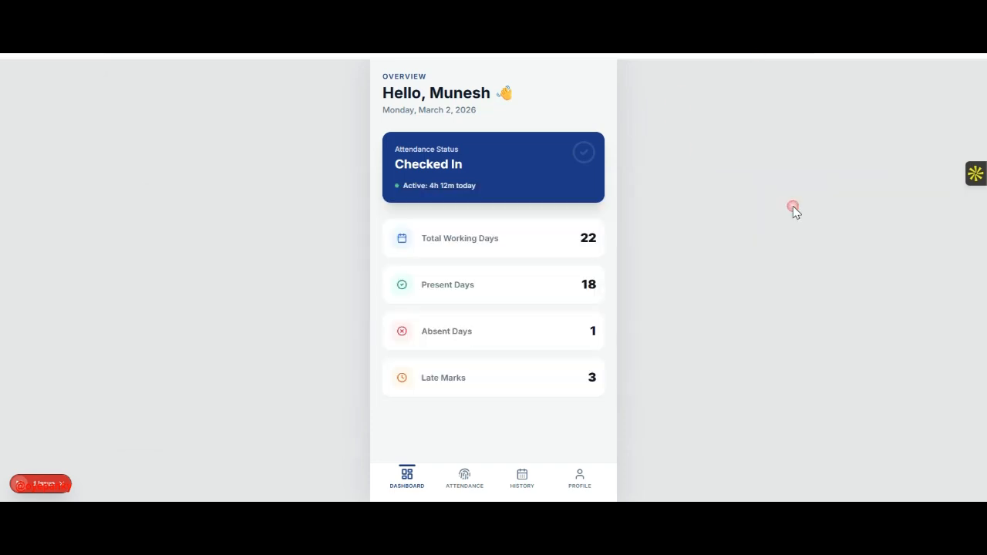
key(alt+Tab)
key(alt+Tab)
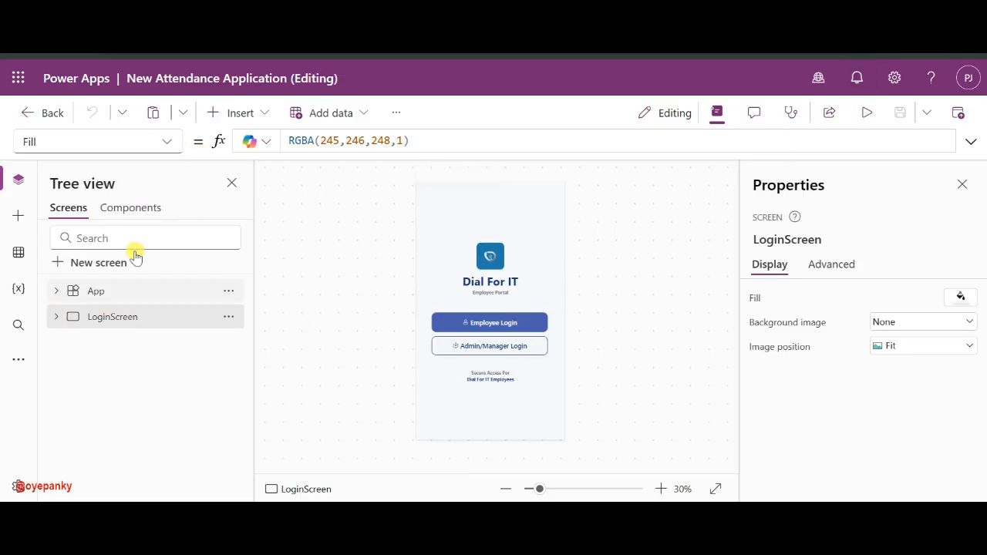
- Add a Blank screen and rename Screen1 to Dashboard
click(78, 263)
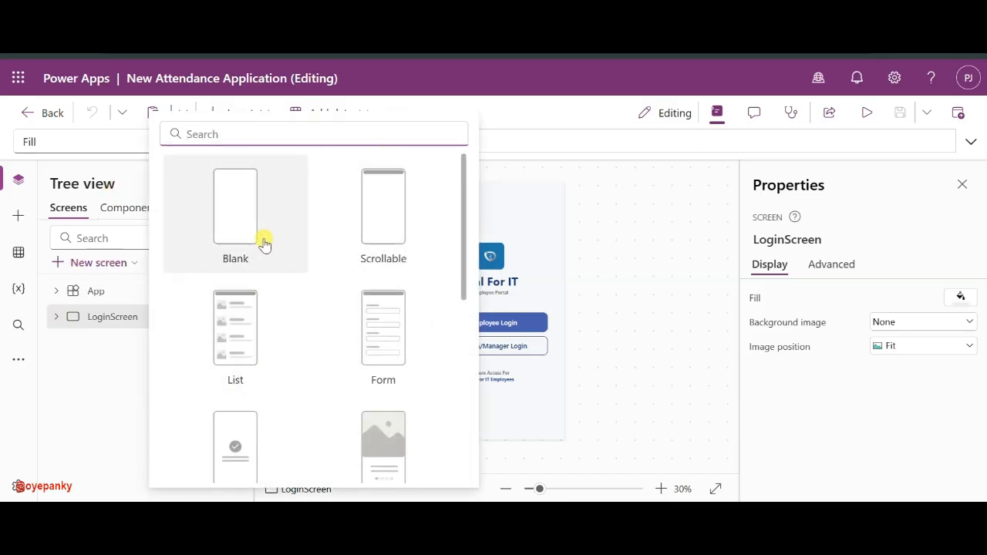
scroll(260, 242, down, 2)
scroll(260, 242, up, 2)
click(237, 222)
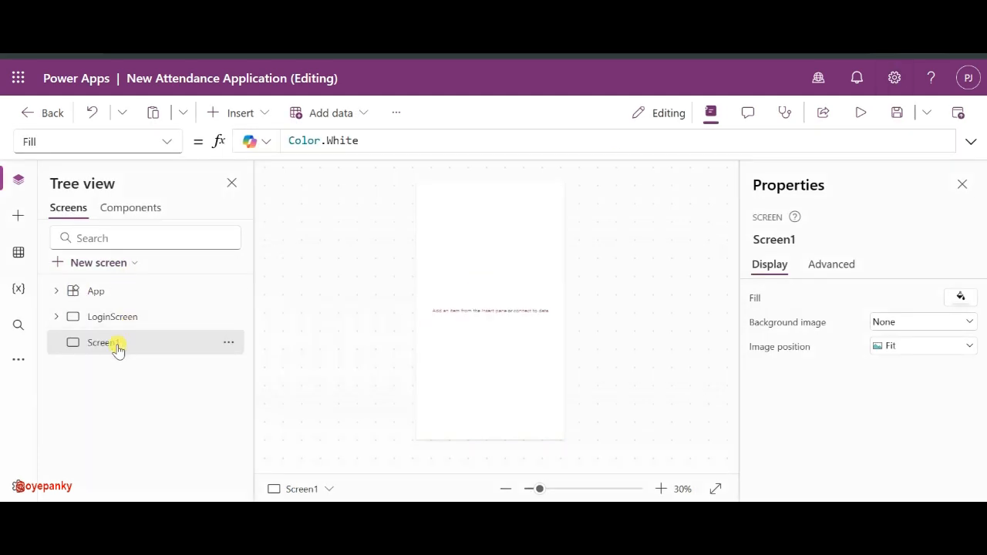
double_click(114, 343)
text(Das)
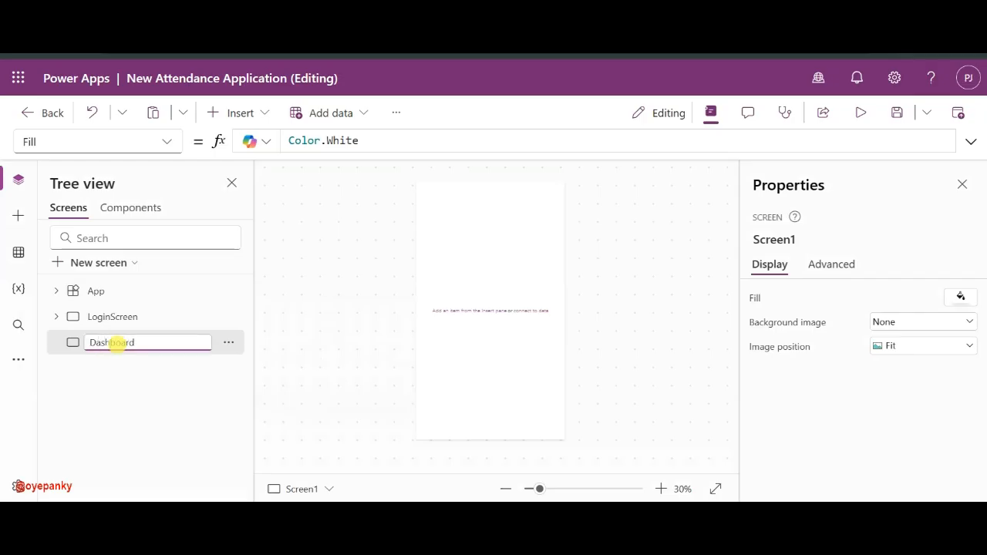
text(hboard)
key(Return)
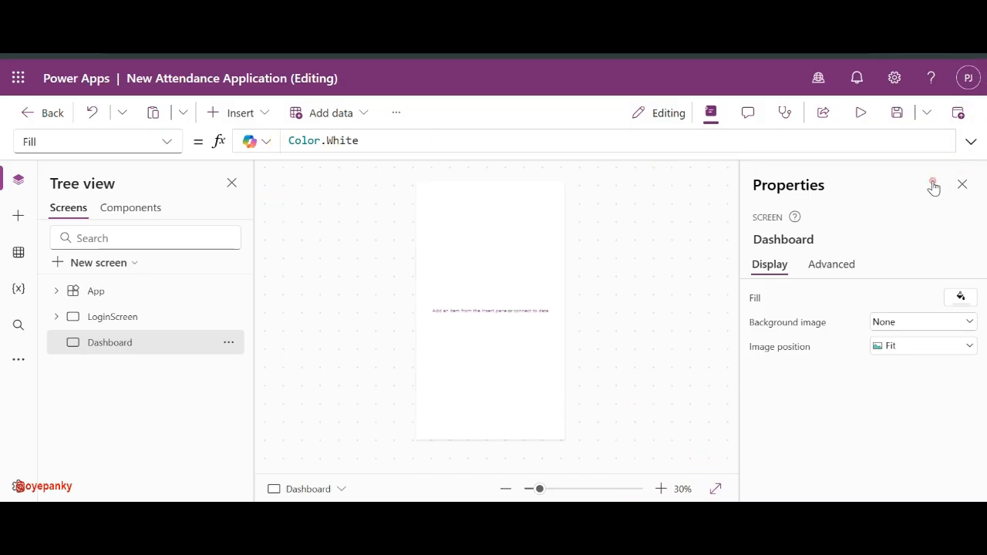
- Insert a container and set its Width formula to Parent.Width
click(257, 113)
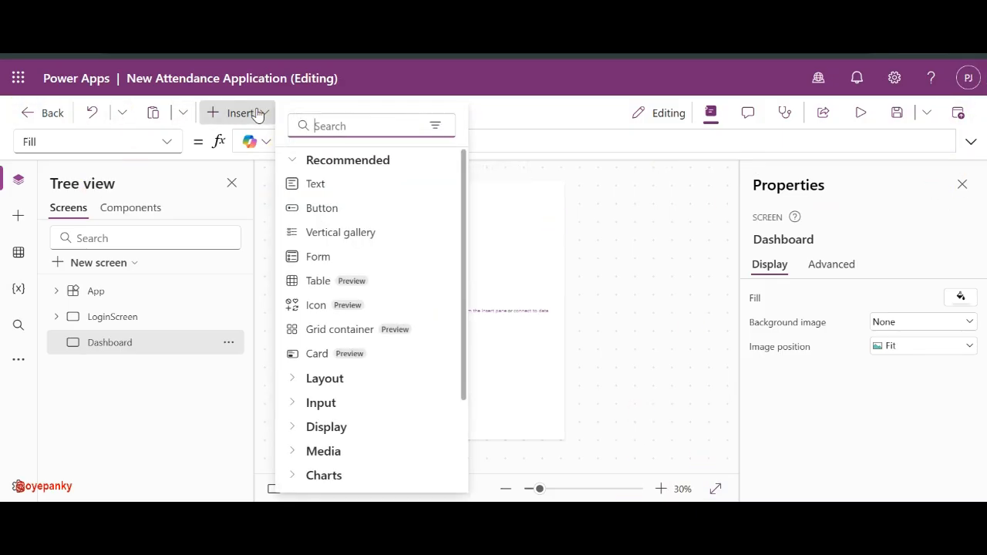
text(Con)
click(321, 183)
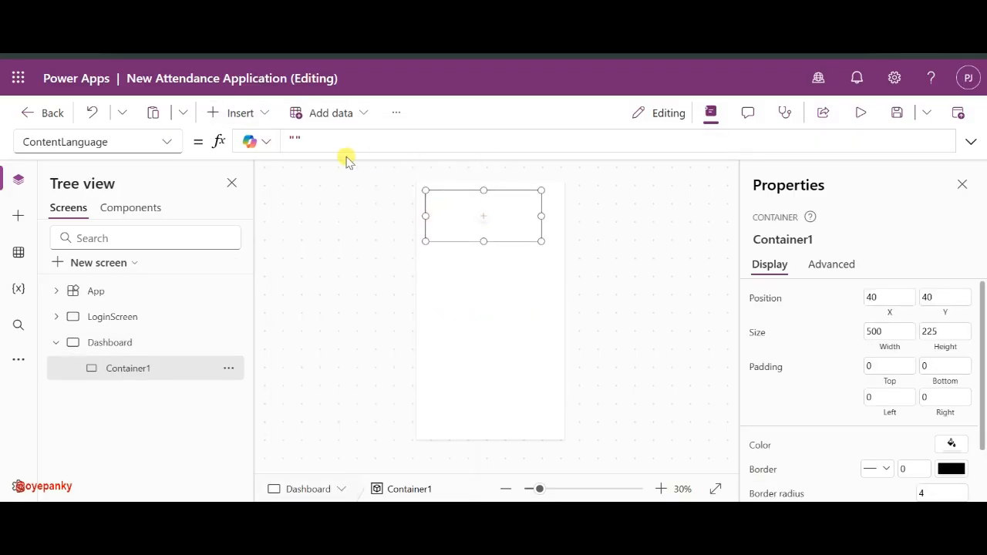
click(167, 142)
scroll(93, 455, down, 3)
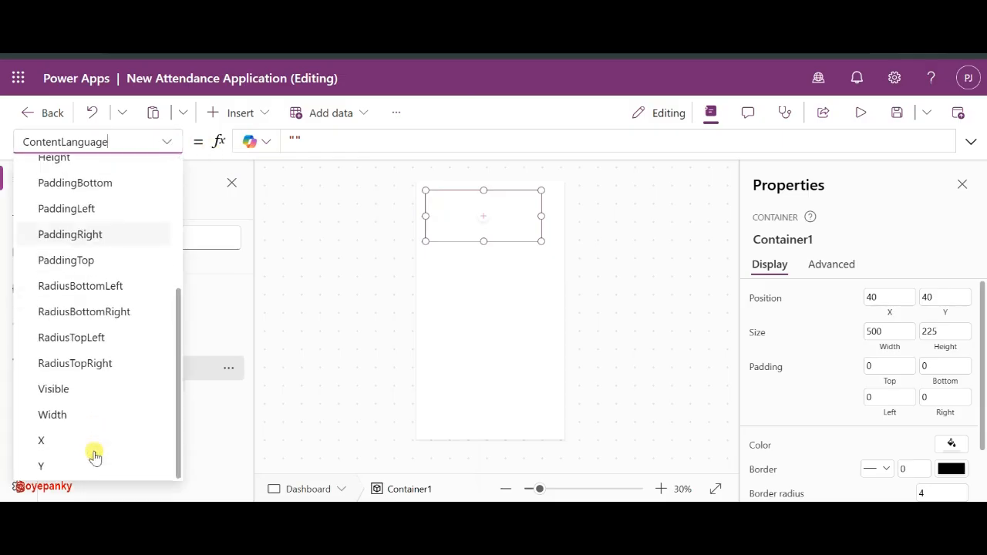
click(66, 410)
triple_click(351, 140)
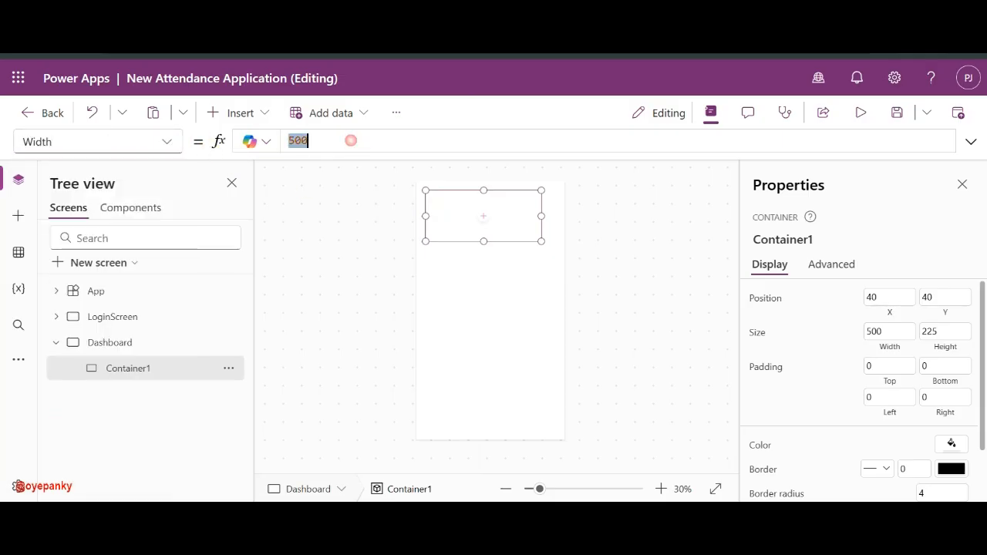
text(Pra)
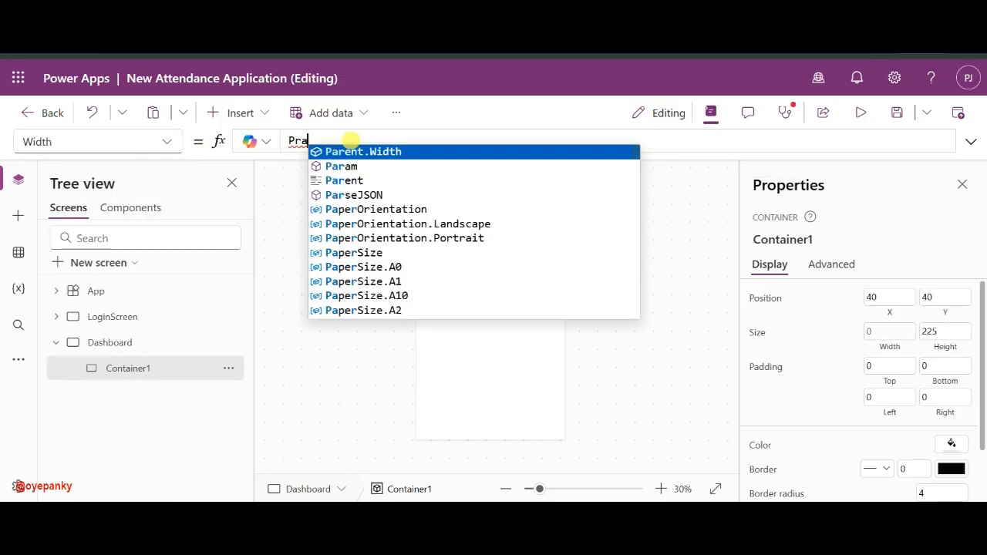
click(342, 152)
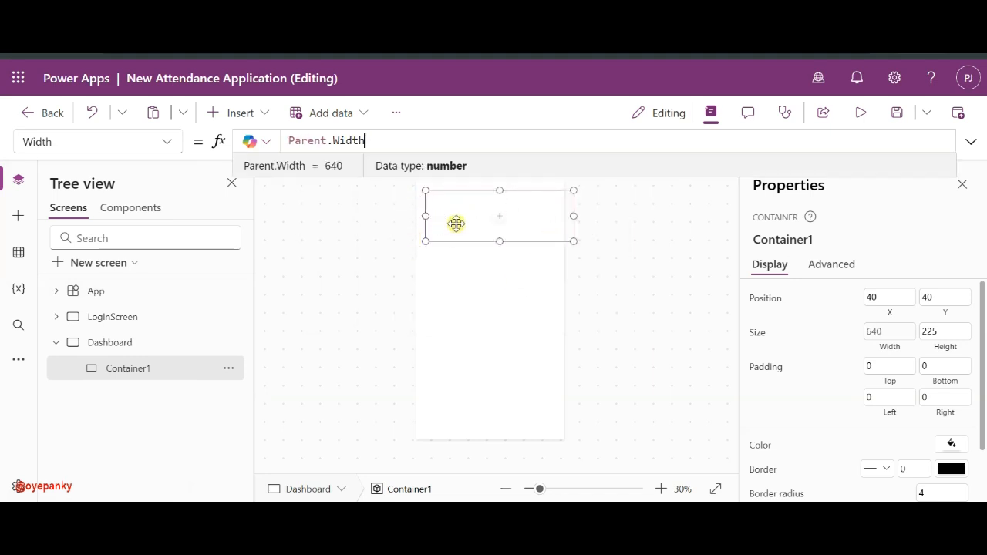
click(494, 217)
- Drag the container to X 0, Y 0 and set its height to 220
click(495, 222)
click(465, 244)
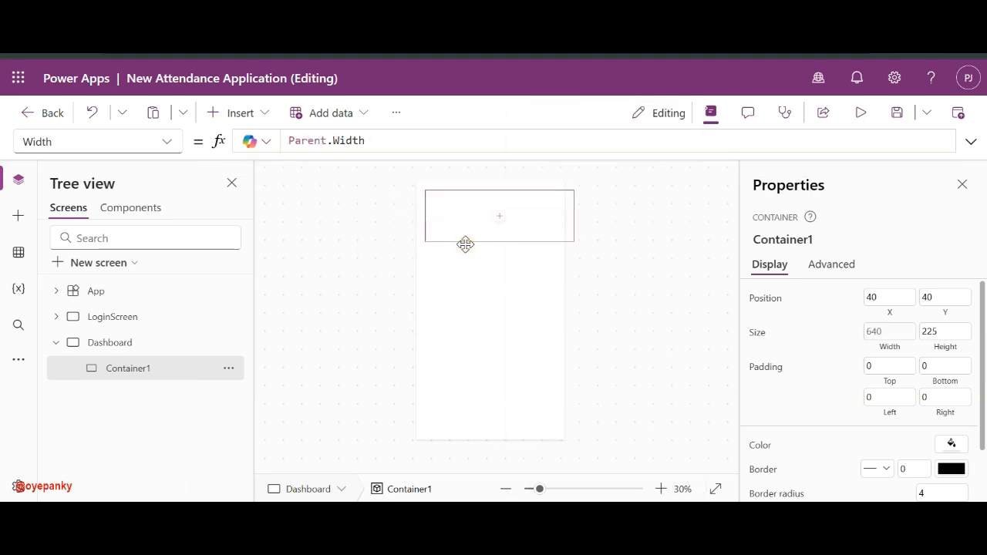
drag(465, 244, 438, 231)
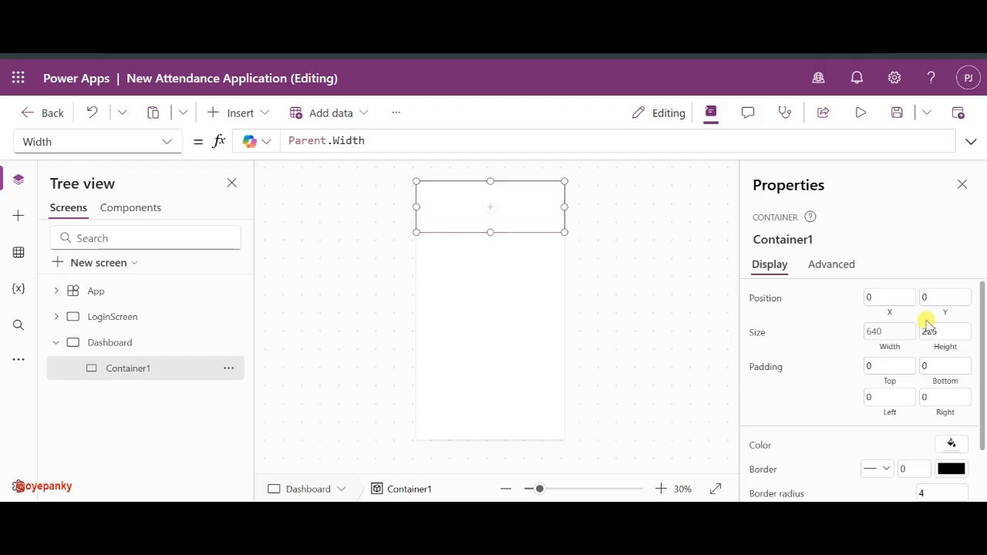
click(959, 337)
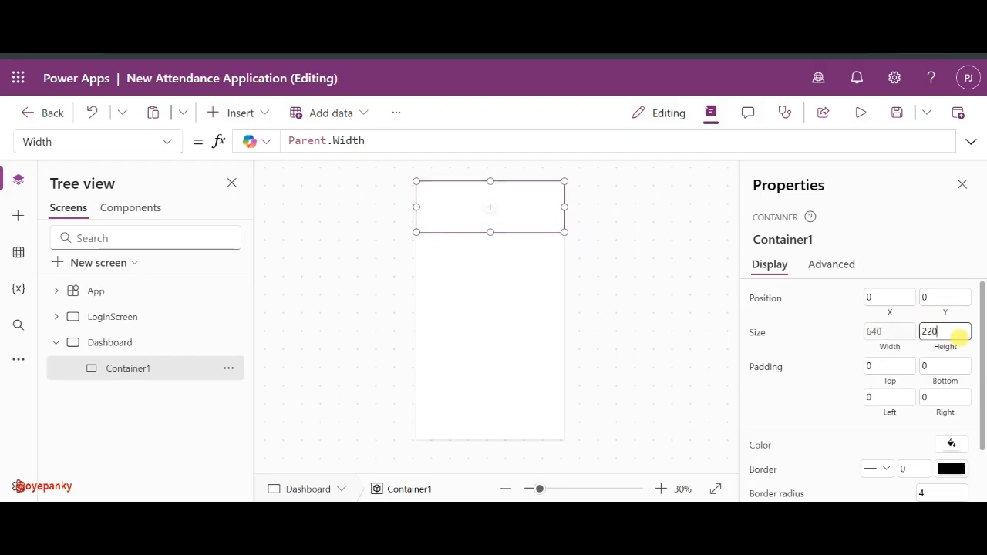
click(849, 341)
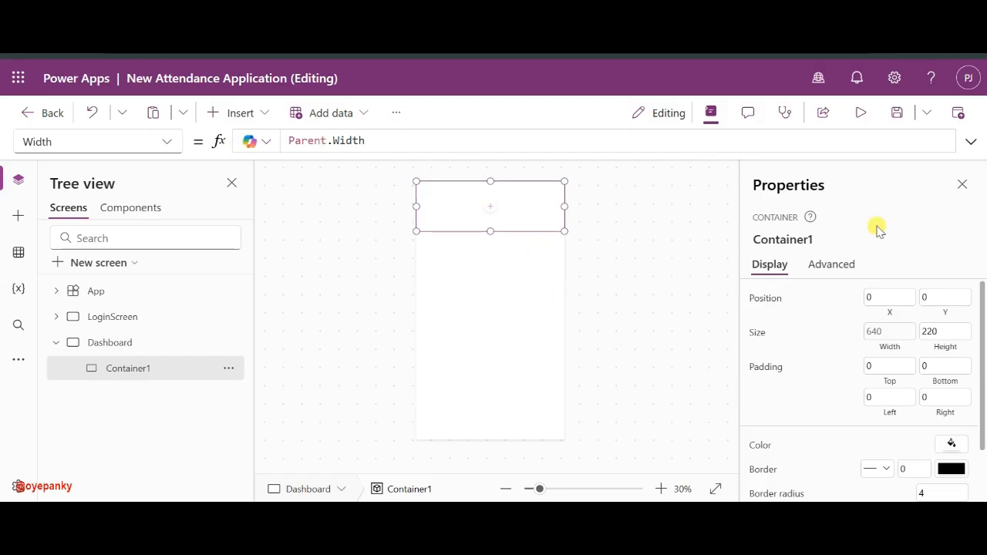
scroll(895, 369, down, 2)
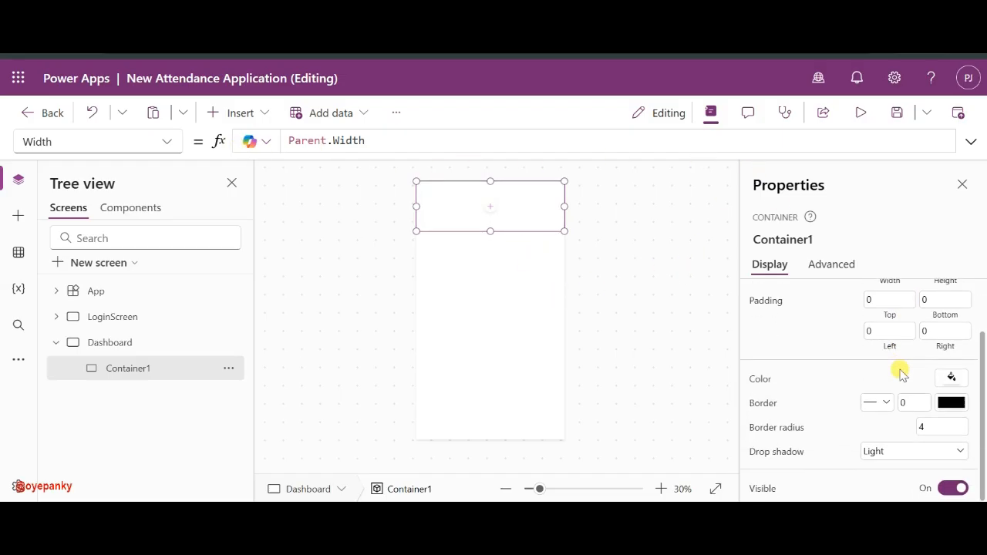
scroll(777, 392, up, 2)
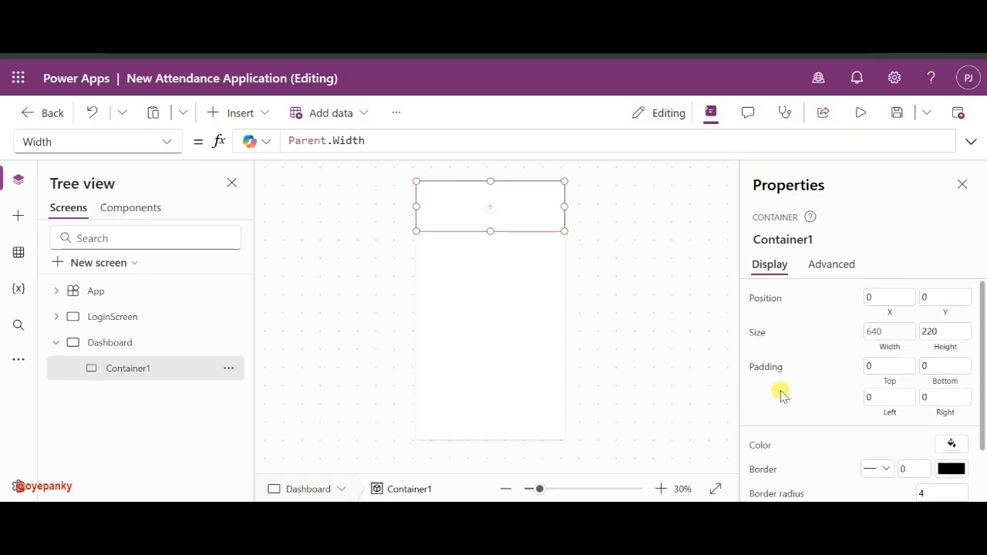
- Clear the container's Fill and set the Dashboard screen's Fill to light grey RGBA(245,246,248,1)
click(761, 446)
key(ctrl+a)
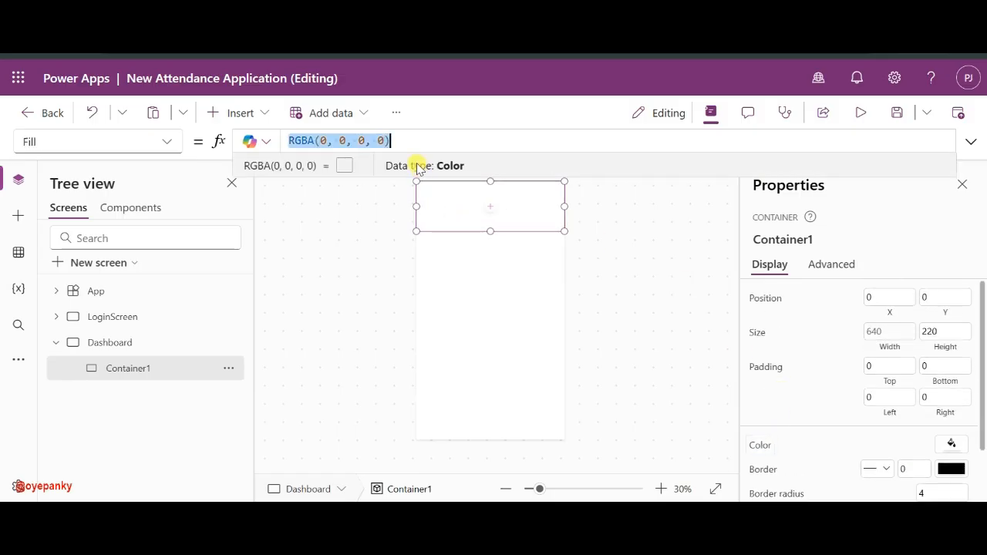
text(RGBA(245,246,248,1))
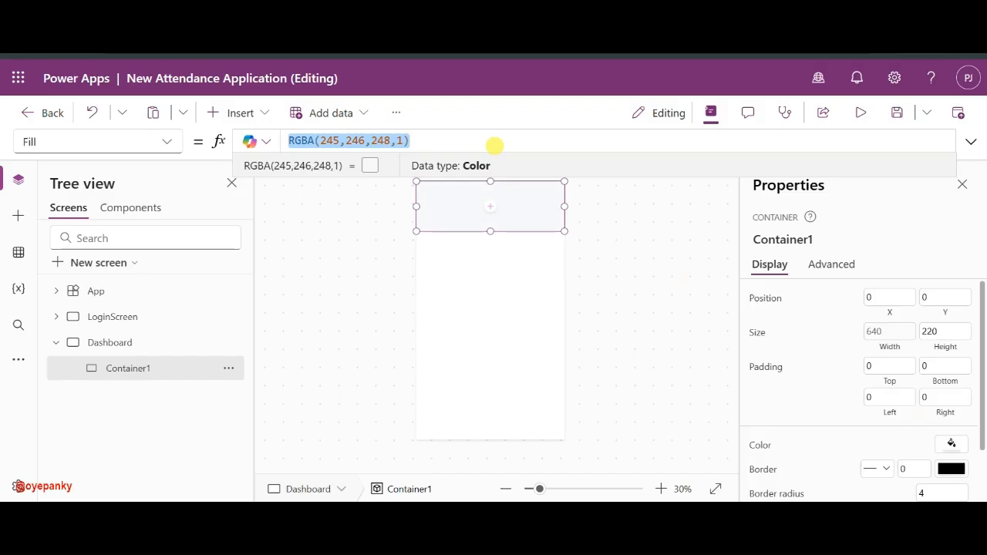
click(393, 138)
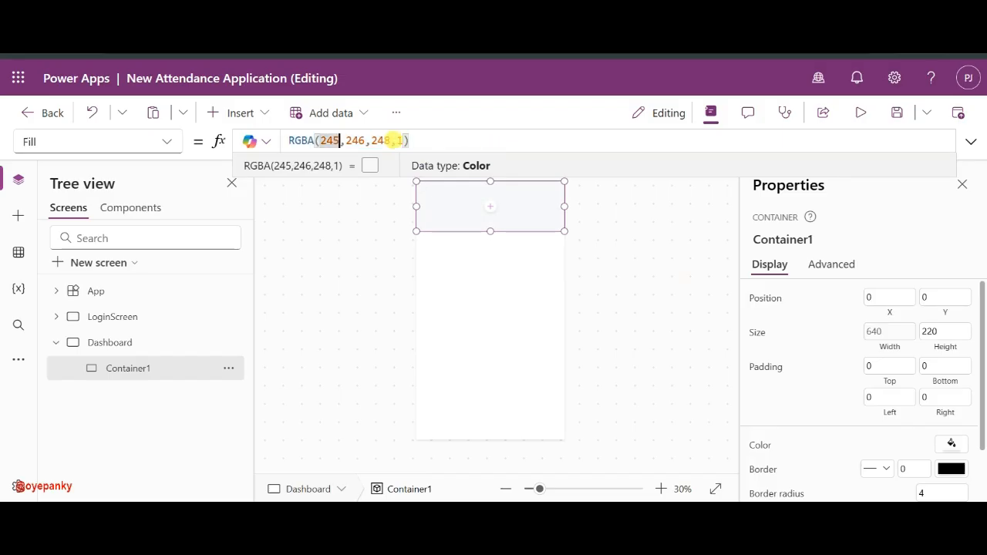
key(ctrl+a)
key(ctrl+c)
key(BackSpace)
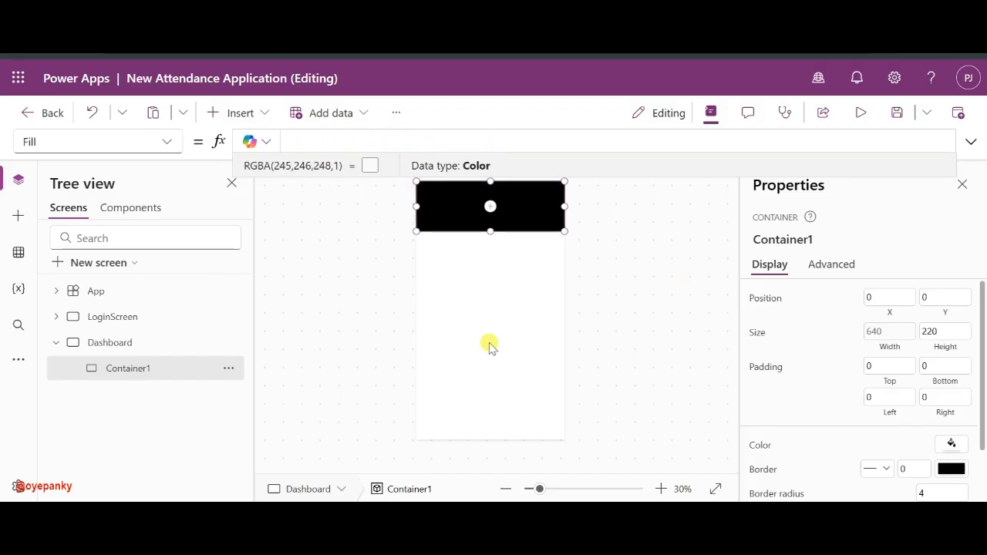
click(489, 341)
click(162, 144)
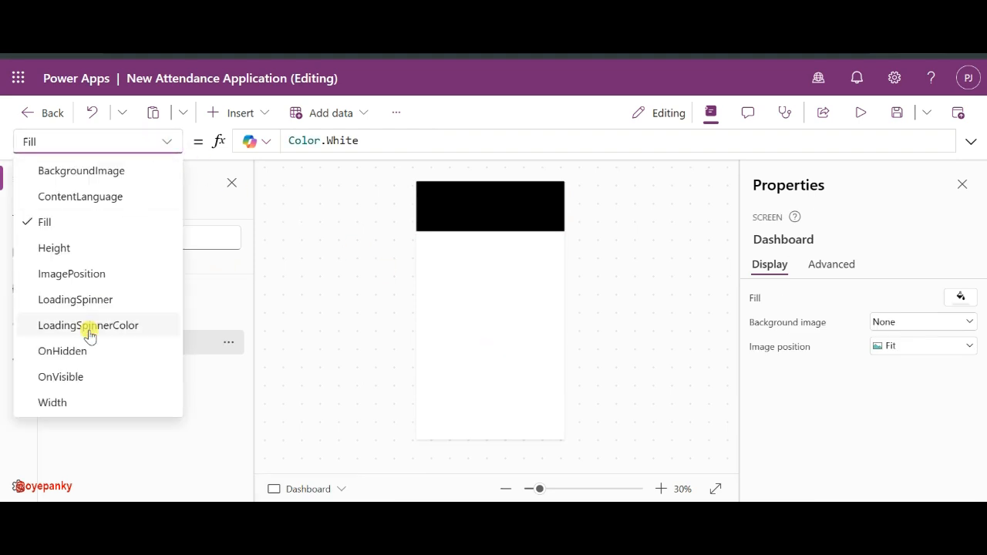
click(82, 222)
drag(382, 140, 287, 140)
key(ctrl+v)
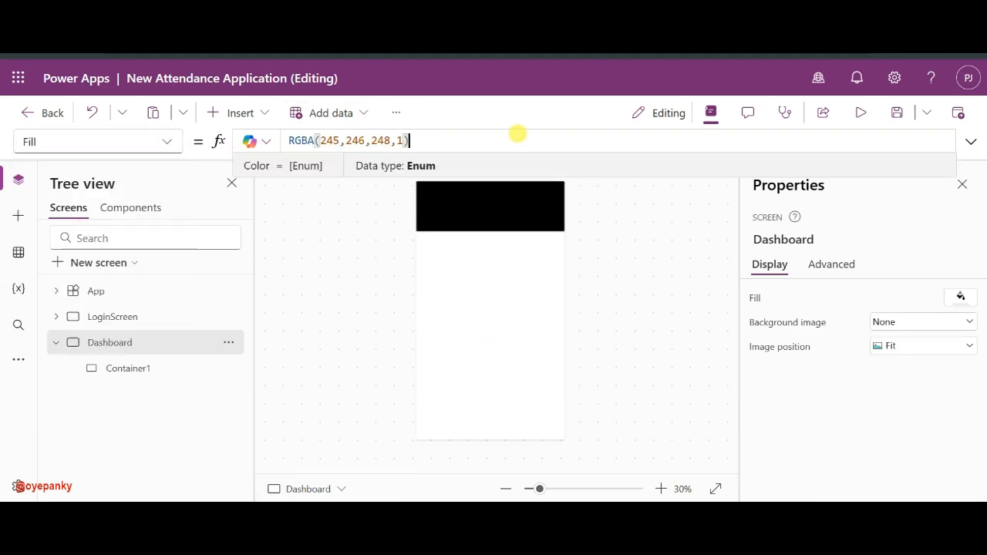
- Fill Container1 with dark blue RGBA(35,61,144,1)
click(471, 219)
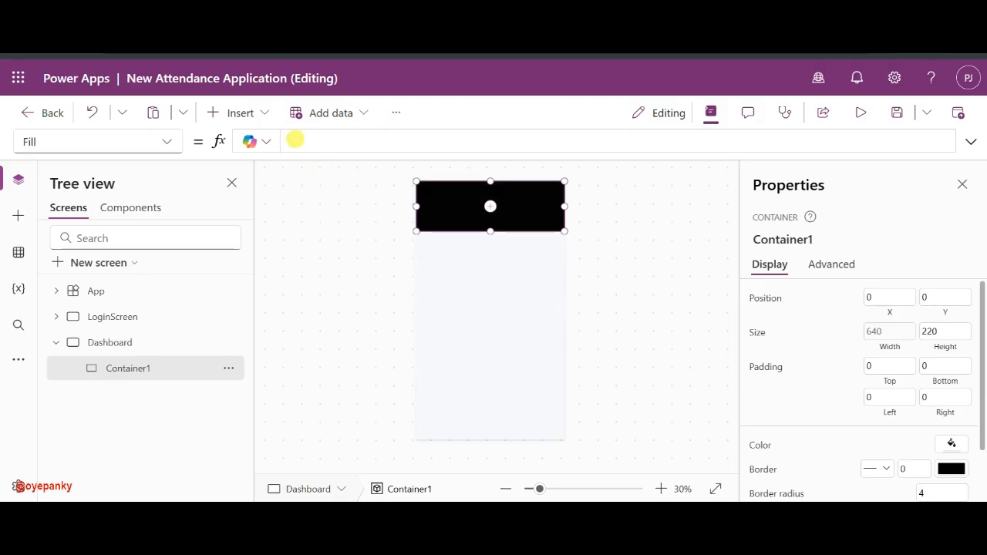
click(318, 137)
key(ctrl+v)
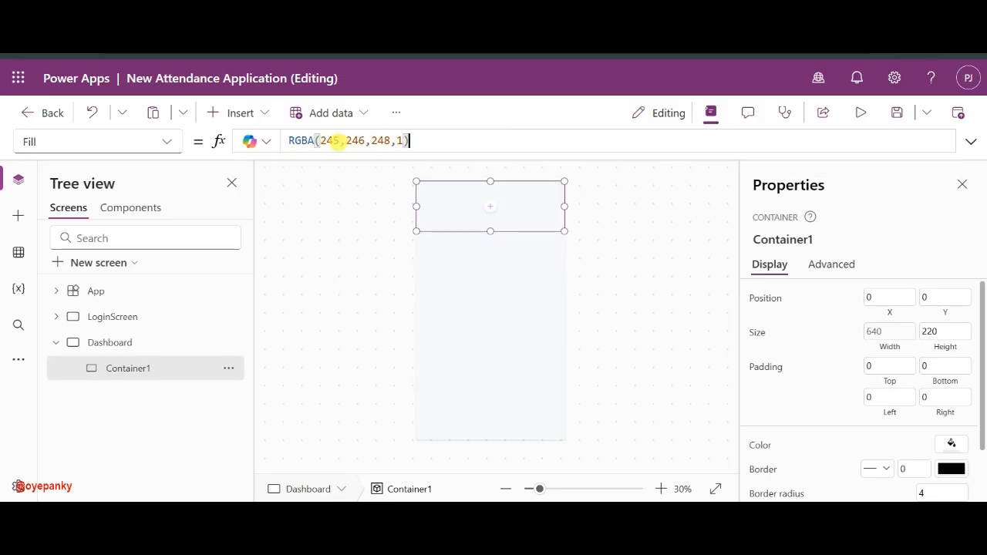
click(335, 142)
key(BackSpace)
key(BackSpace)
key(Delete)
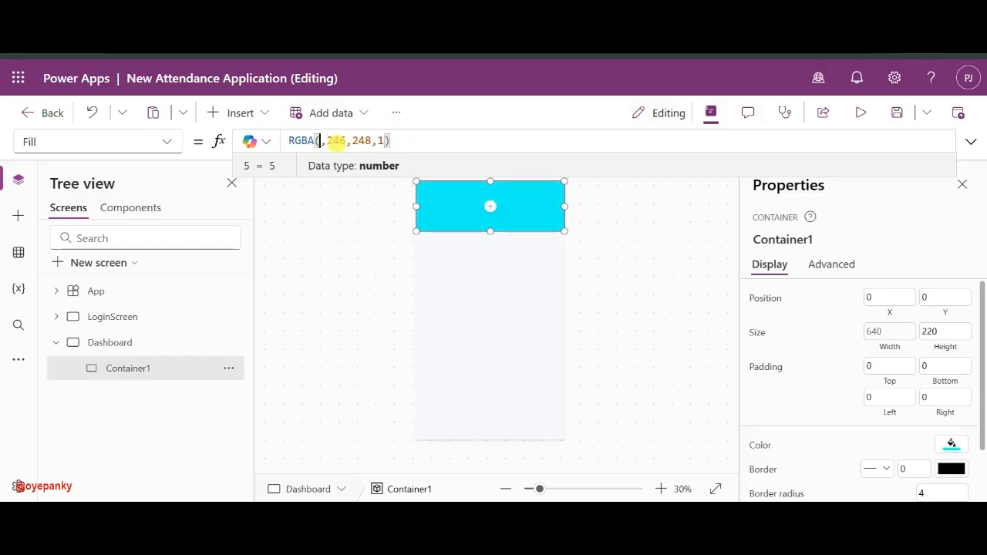
text(35)
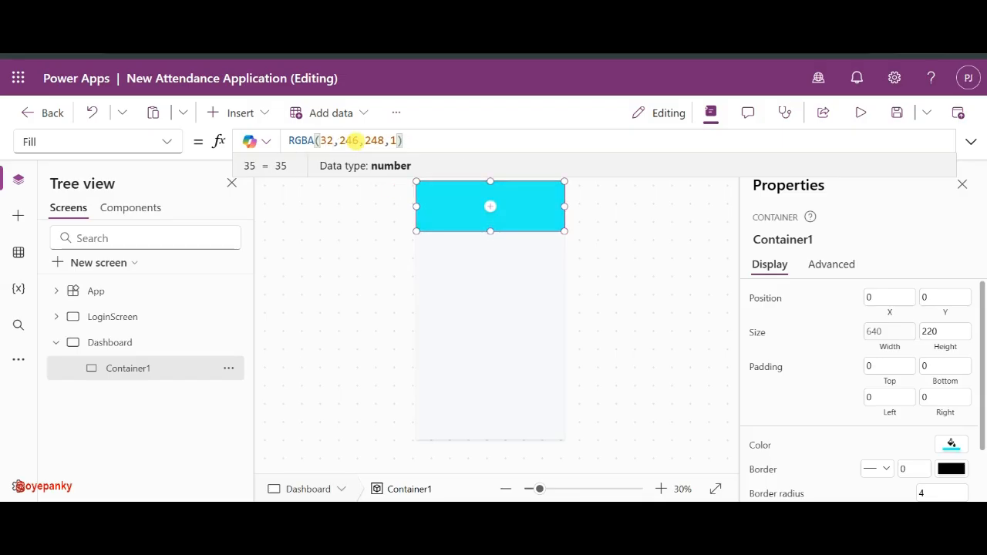
double_click(348, 140)
text(6)
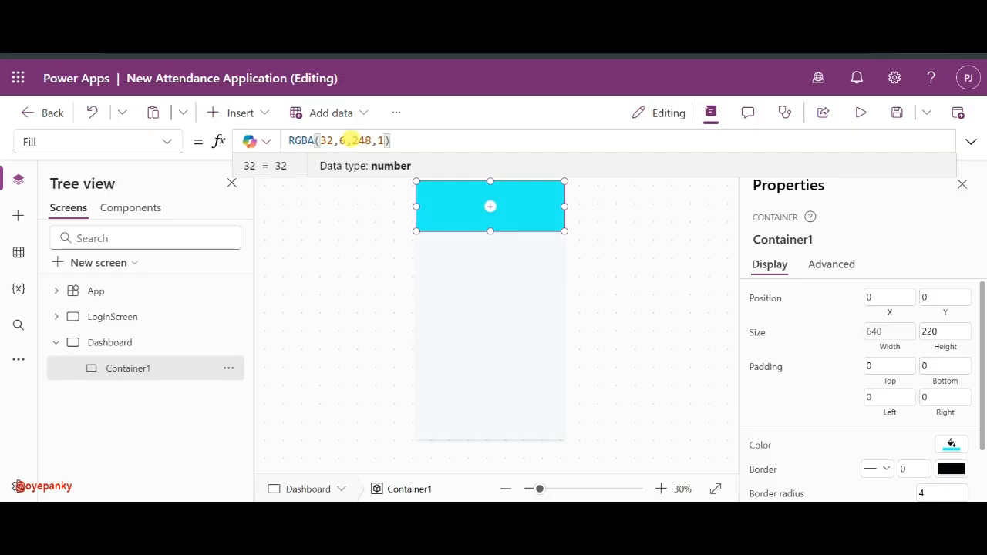
text(1)
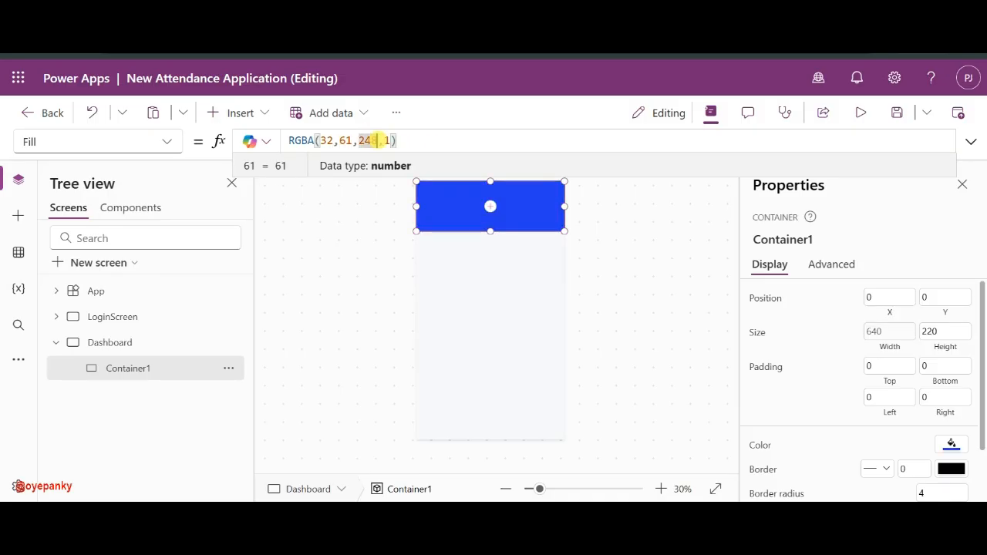
key(BackSpace)
key(BackSpace)
key(BackSpace)
text(14)
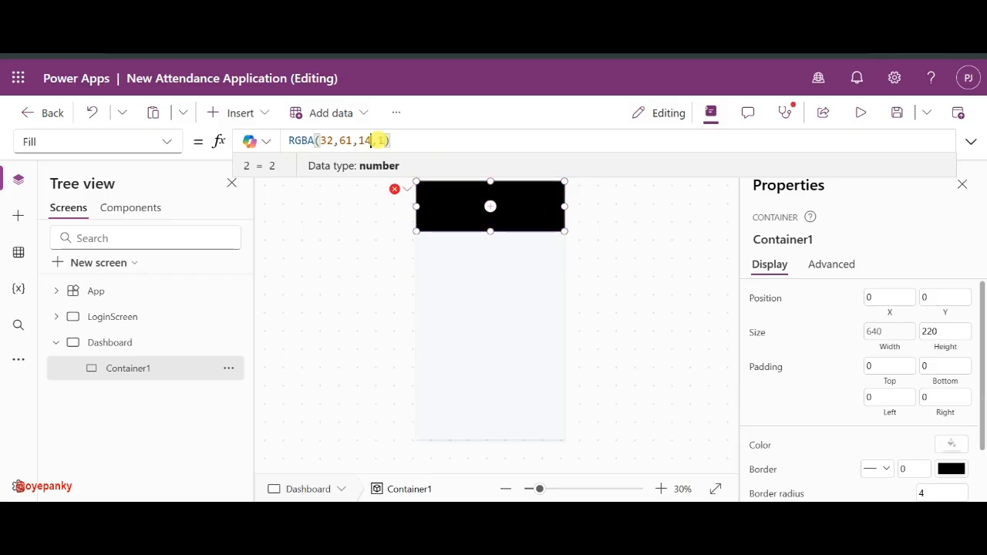
text(4)
click(494, 293)
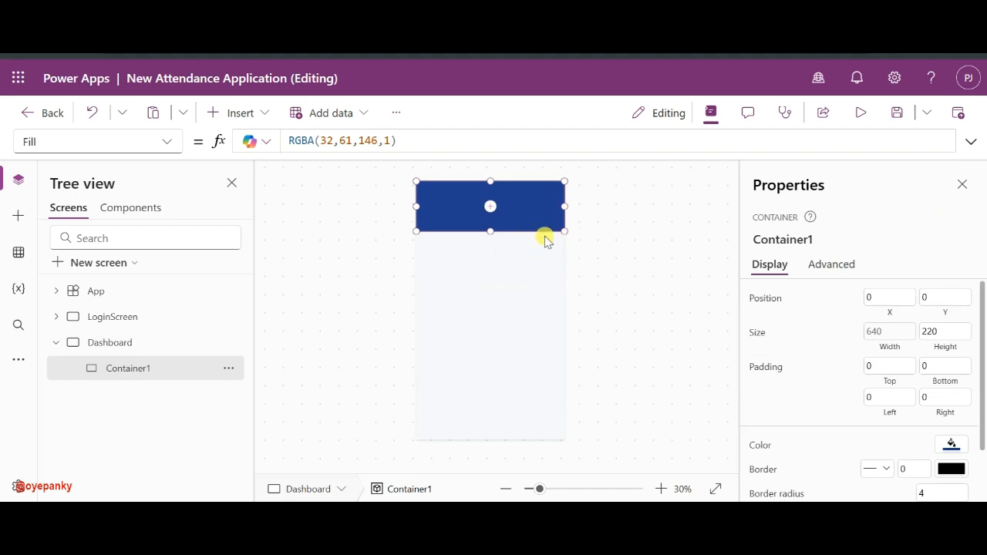
click(408, 137)
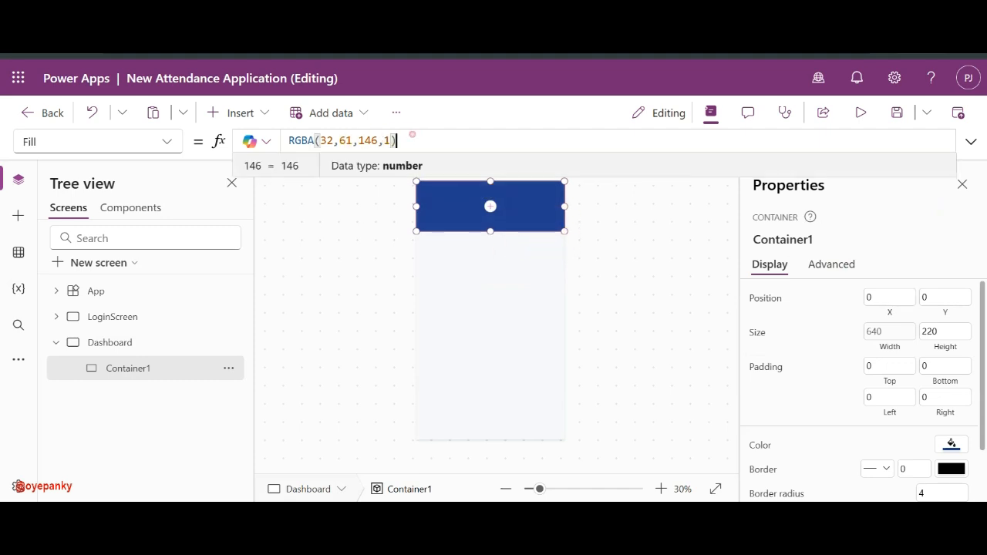
click(451, 223)
- Give the container a corner radius of 20
scroll(881, 396, down, 1)
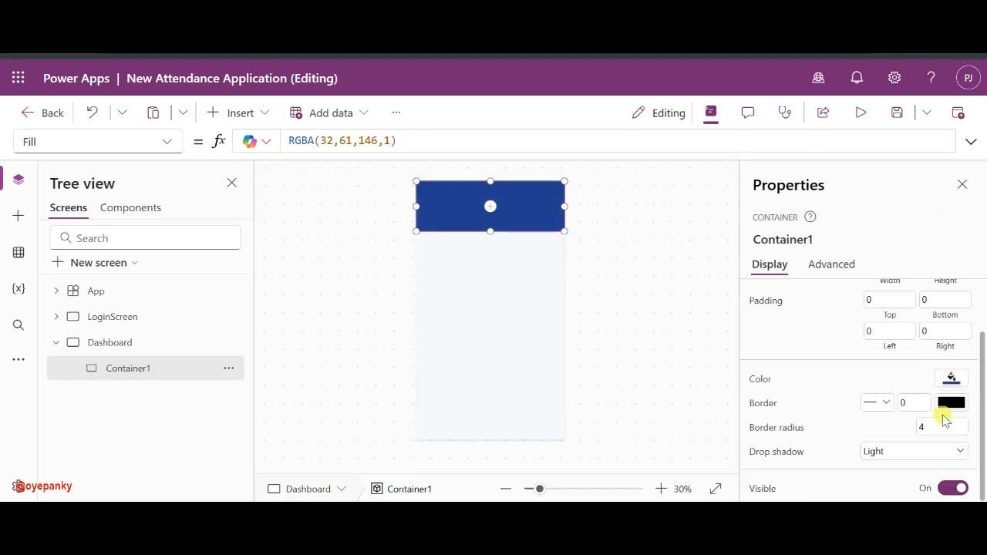
click(942, 426)
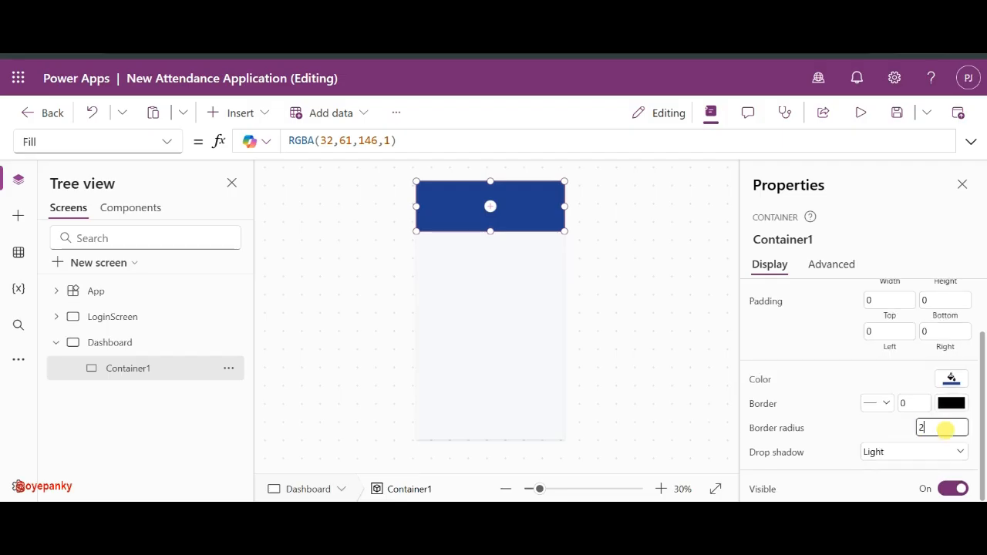
text(20)
scroll(857, 368, up, 1)
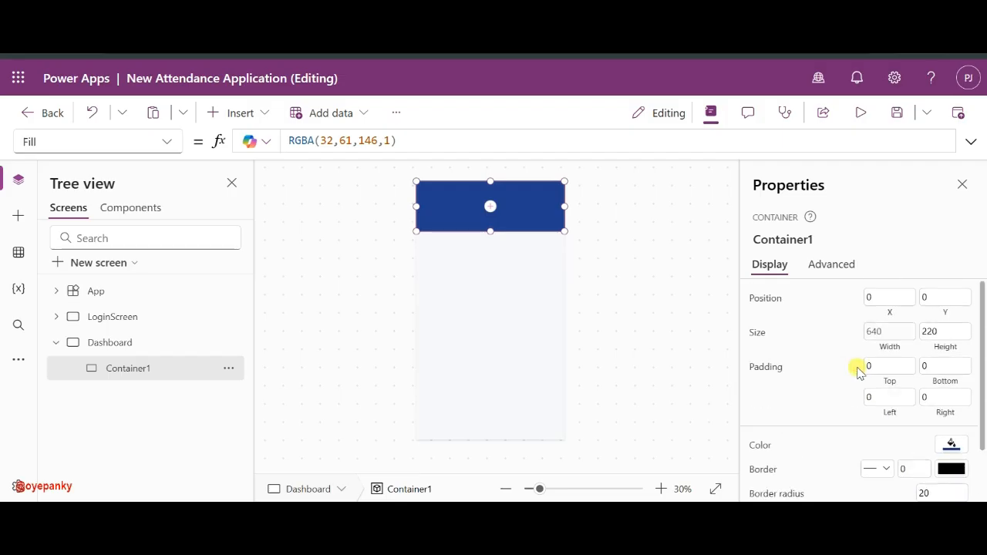
- Set the container's X to 15 and width to Parent.Width - 30 (610)
click(891, 331)
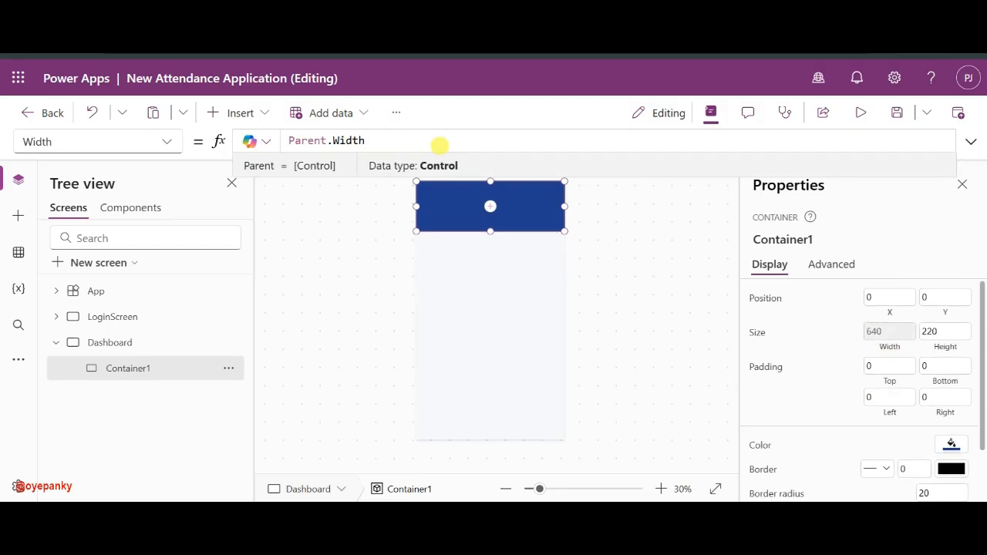
click(399, 148)
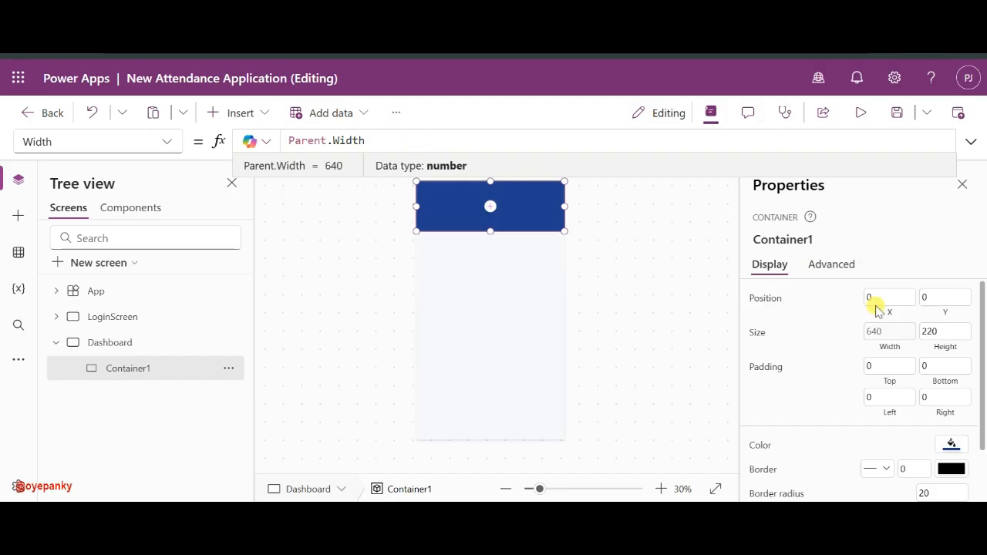
click(879, 299)
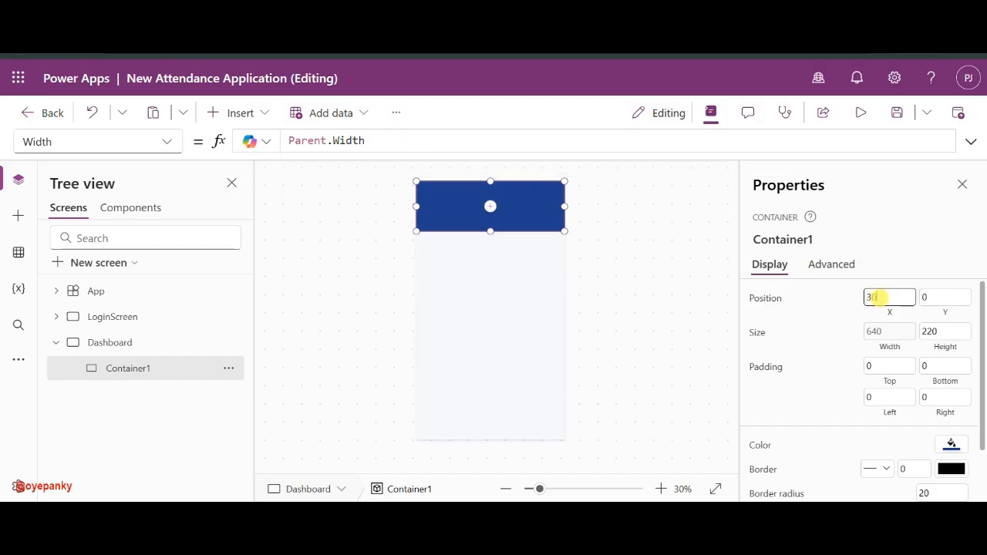
click(854, 300)
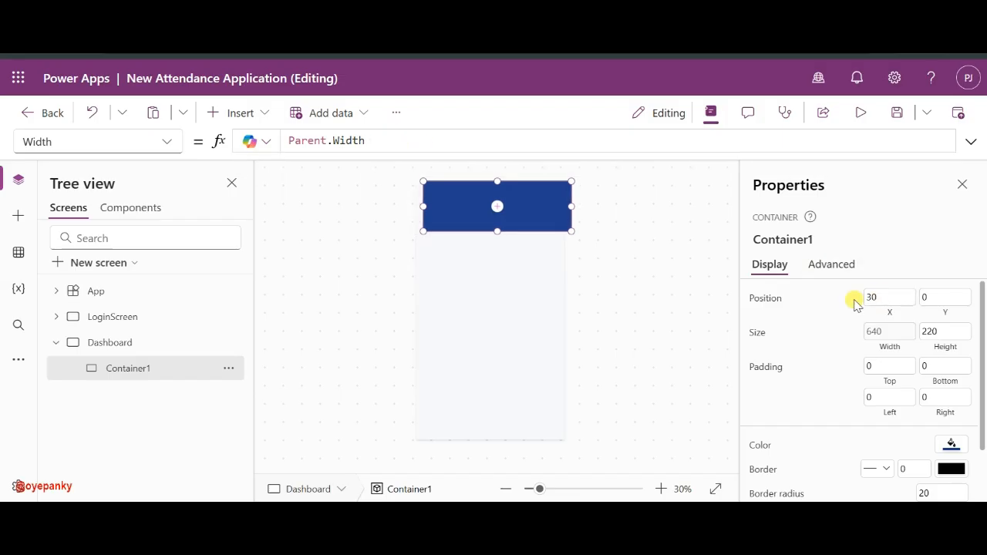
double_click(888, 299)
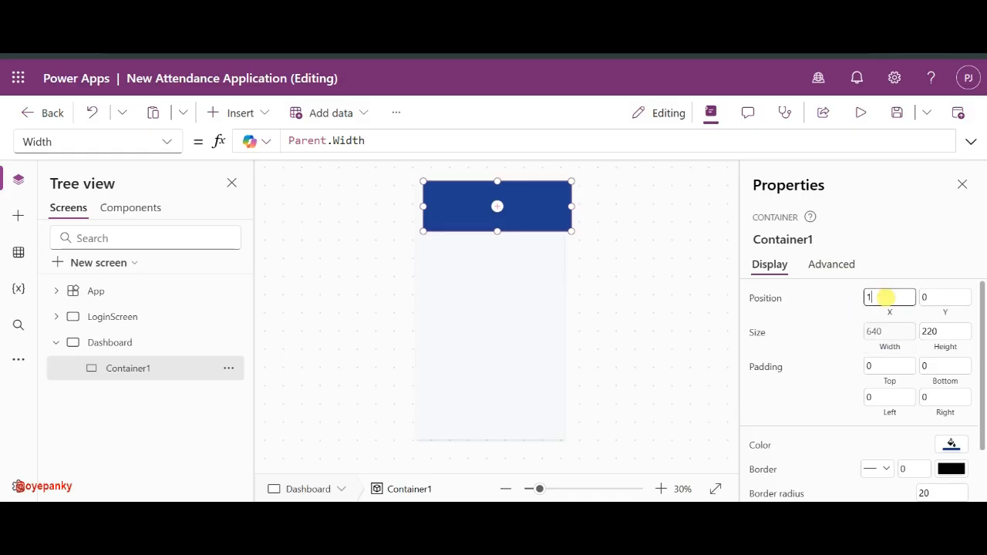
click(831, 316)
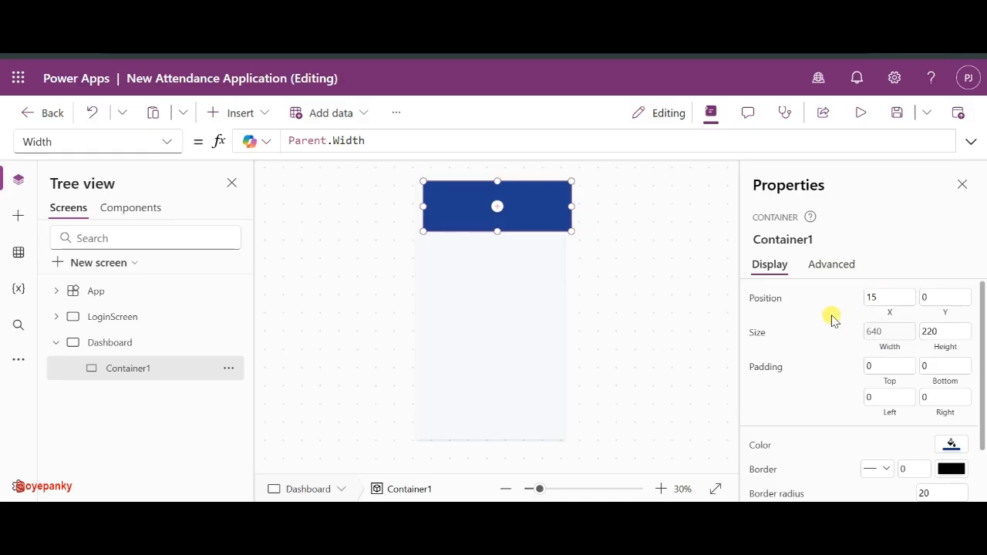
click(404, 135)
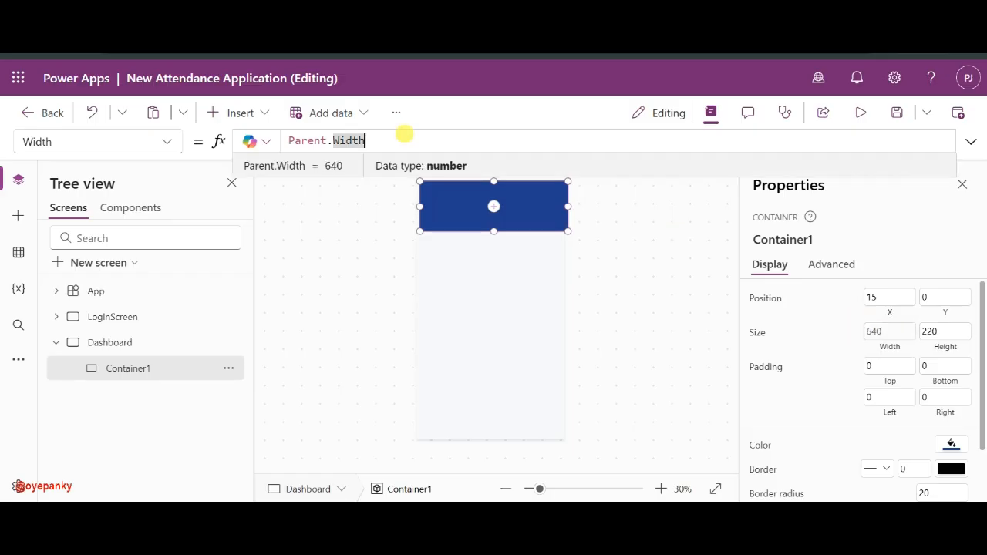
text(- 30)
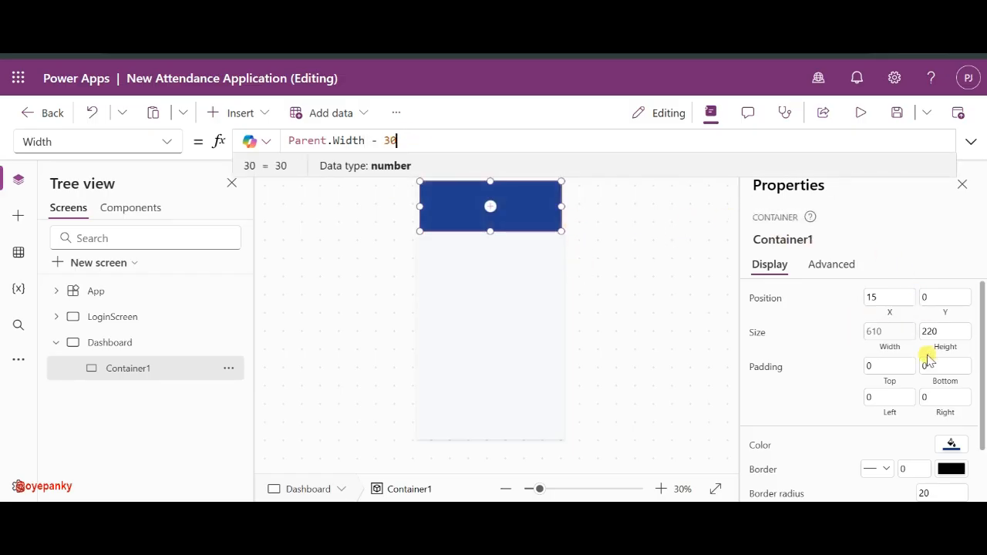
click(940, 332)
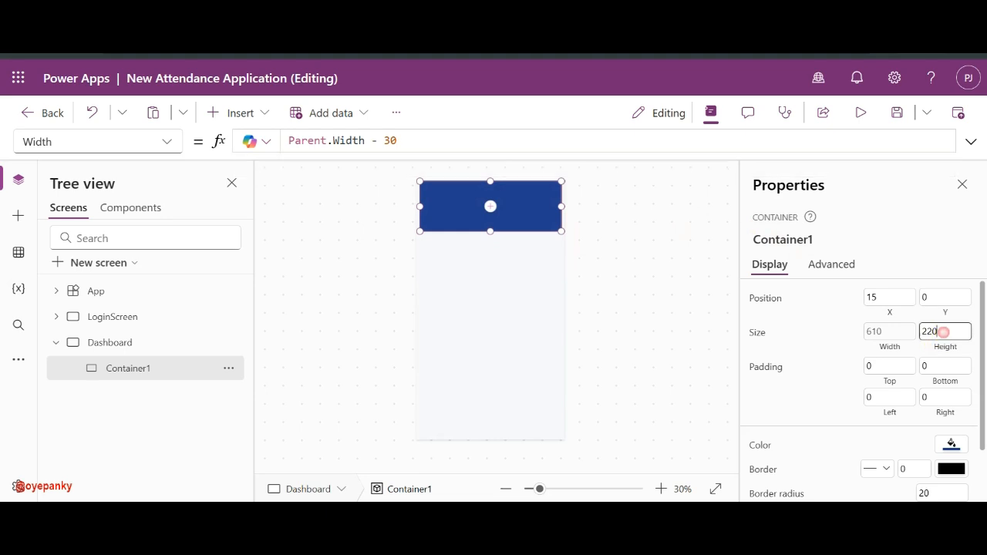
click(933, 282)
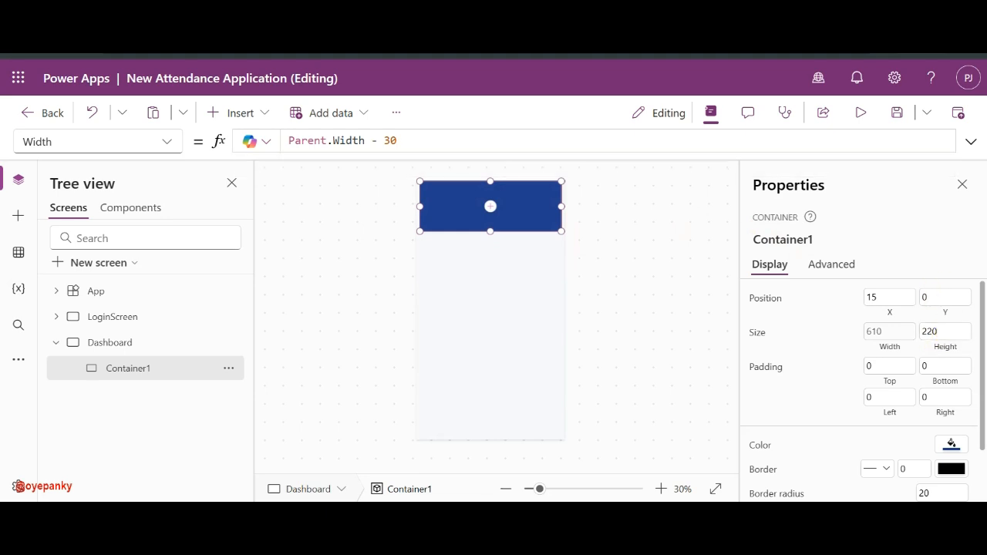
- Move the card down by setting its Y position to 100, then 200
click(936, 297)
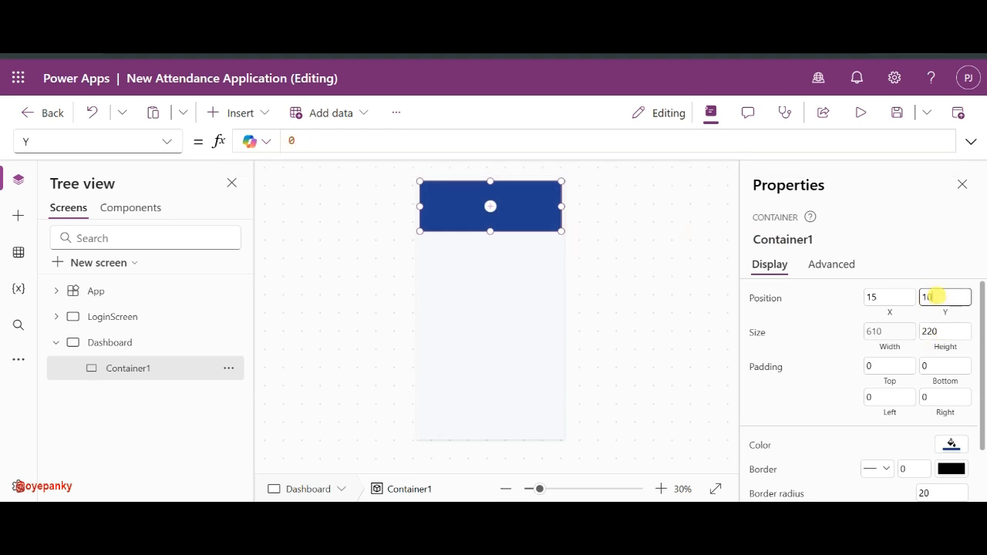
text(100)
click(842, 303)
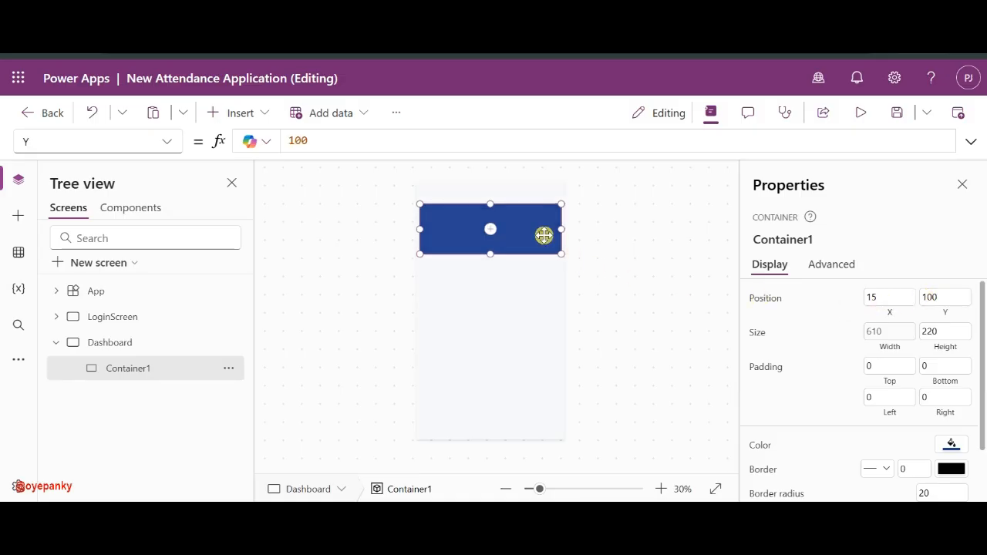
click(931, 296)
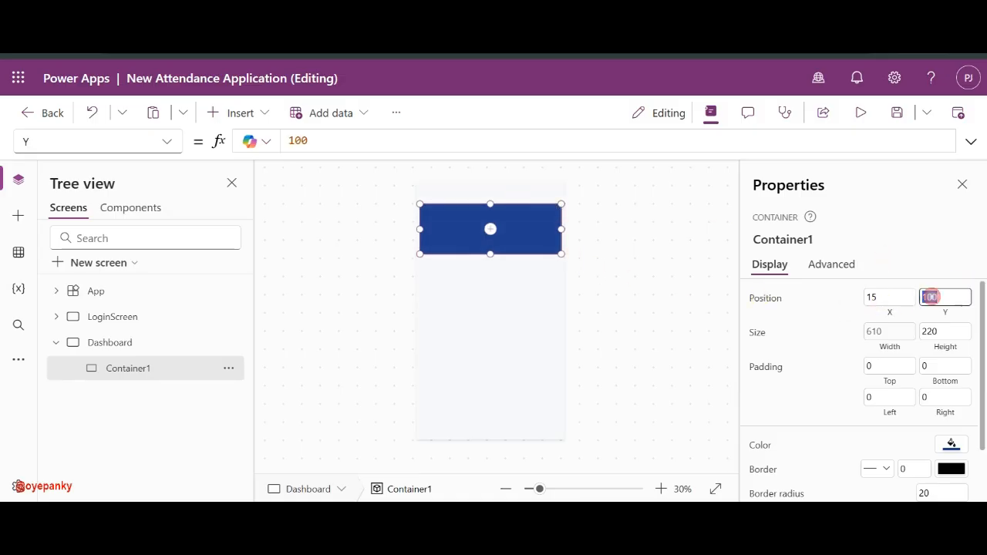
text(2)
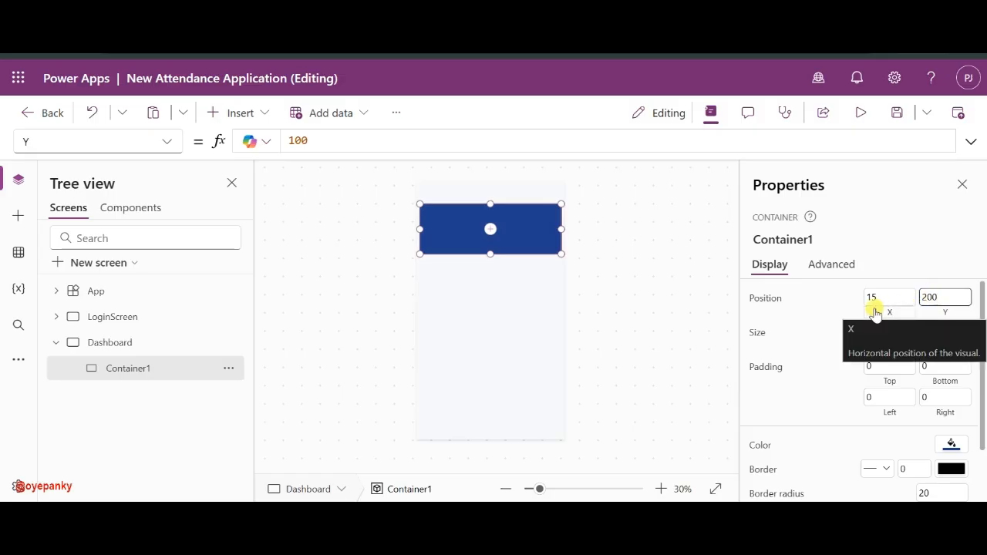
click(836, 304)
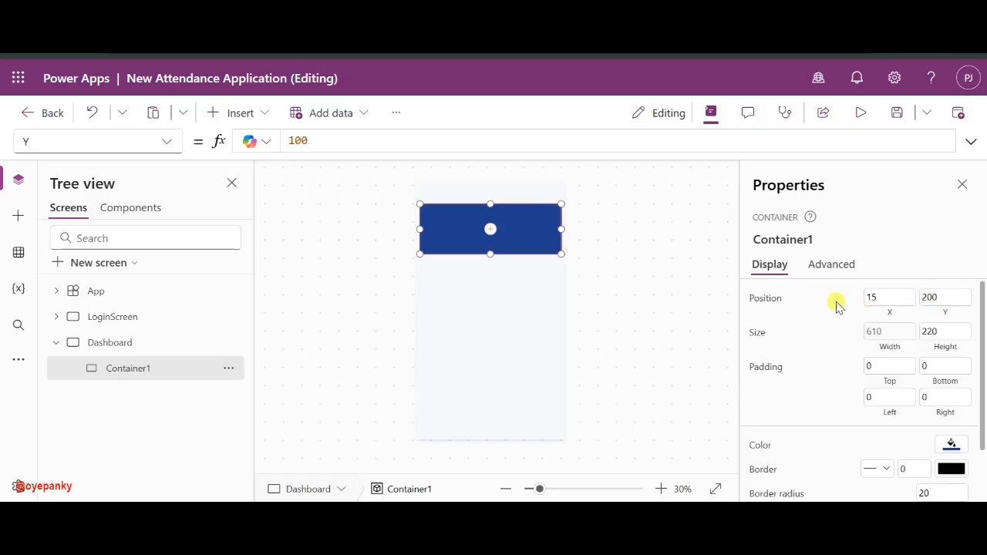
click(683, 270)
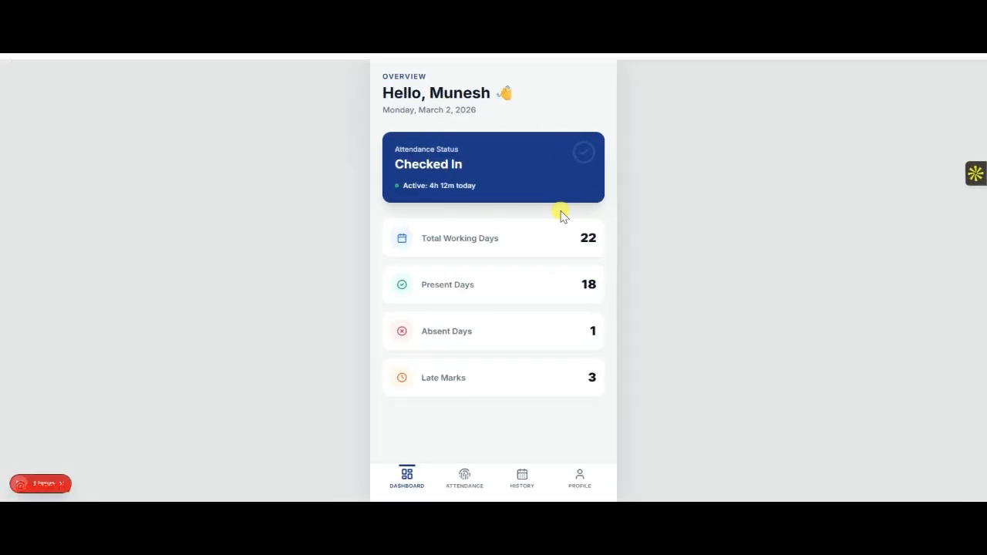
key(alt+Tab)
click(608, 213)
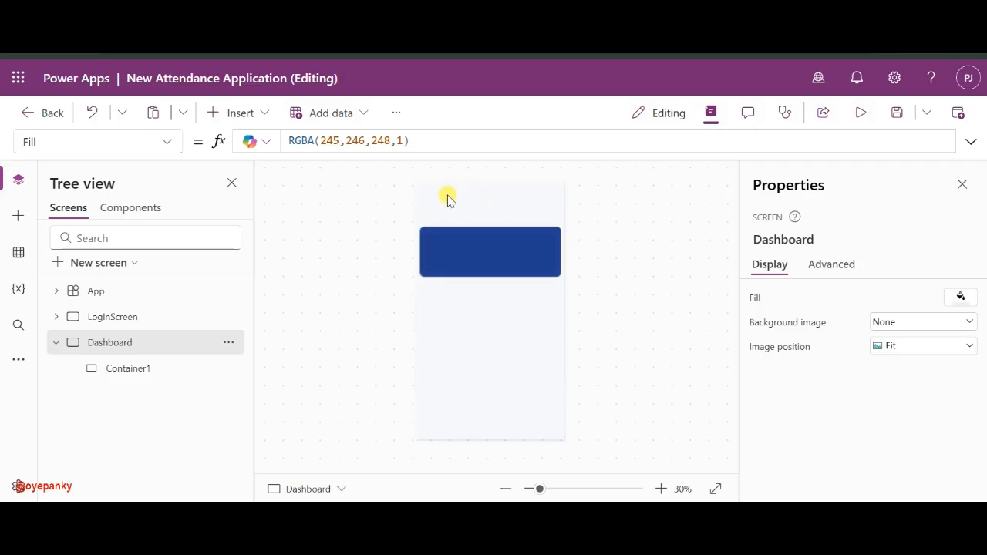
- Insert a text label at the top of the Dashboard reading OVERVIEW
click(232, 113)
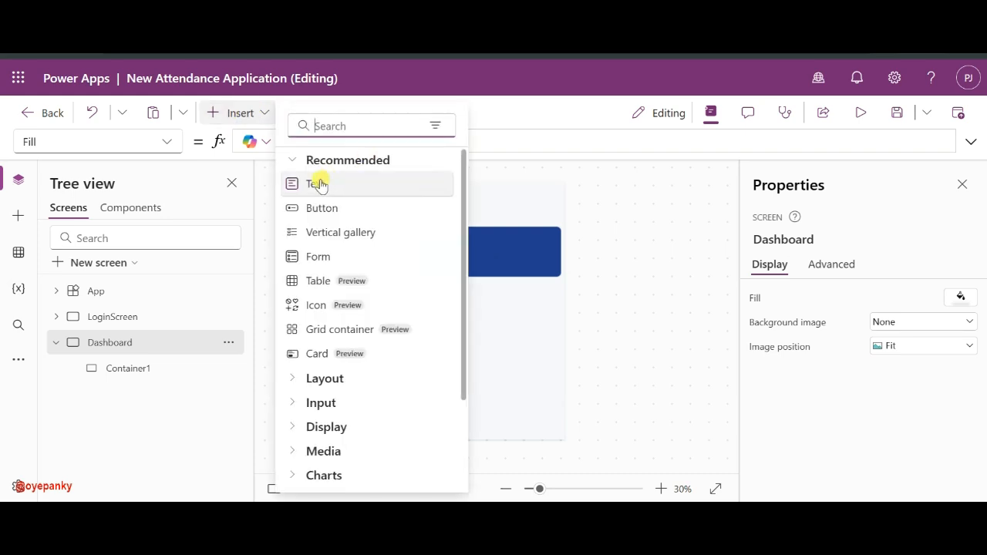
drag(320, 183, 439, 196)
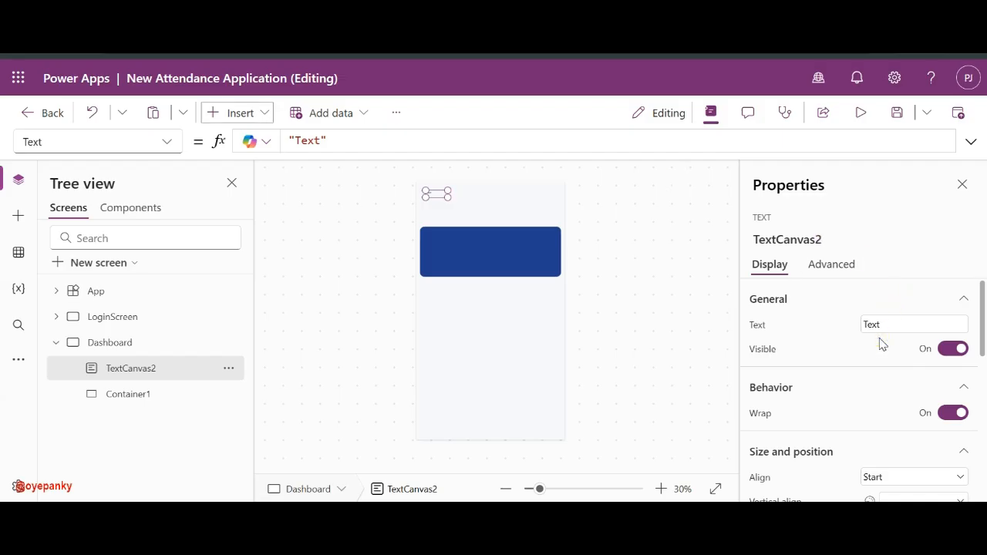
click(887, 324)
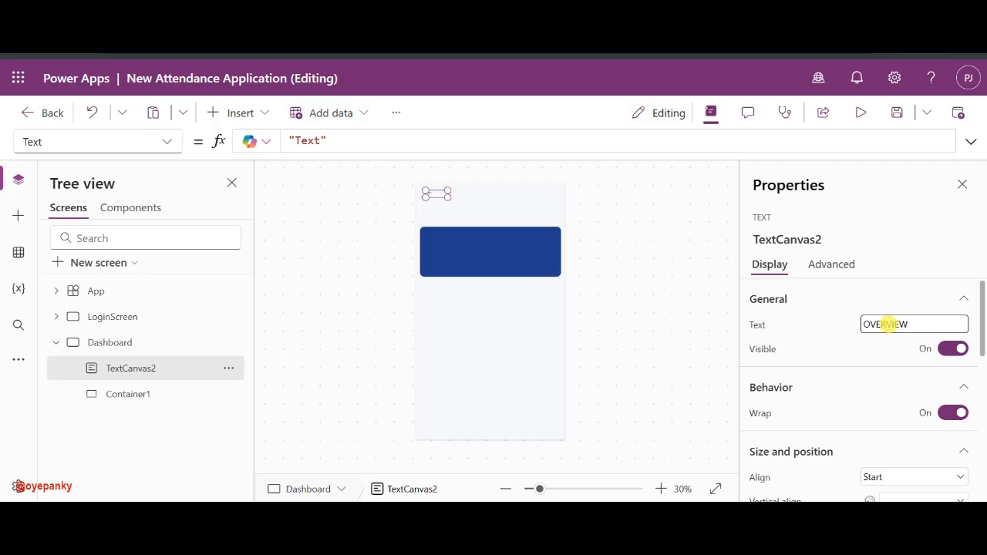
click(839, 323)
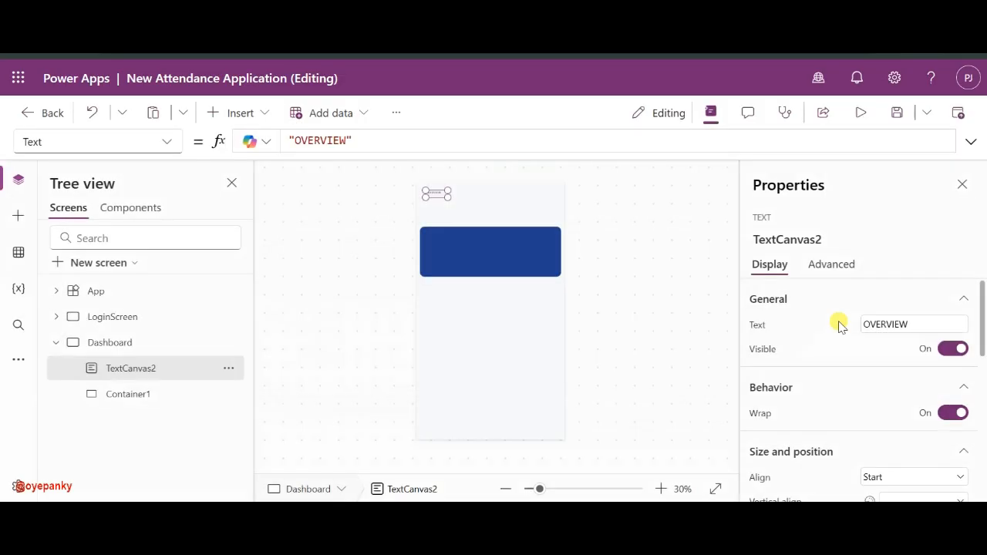
- Centre the OVERVIEW text horizontally and vertically and colour it dark blue
scroll(890, 429, down, 1)
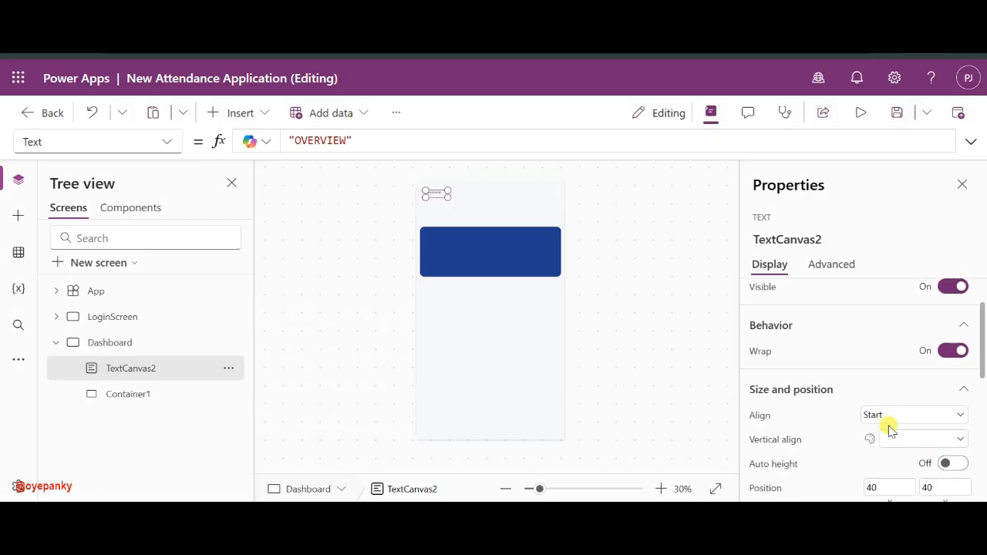
click(893, 418)
click(874, 379)
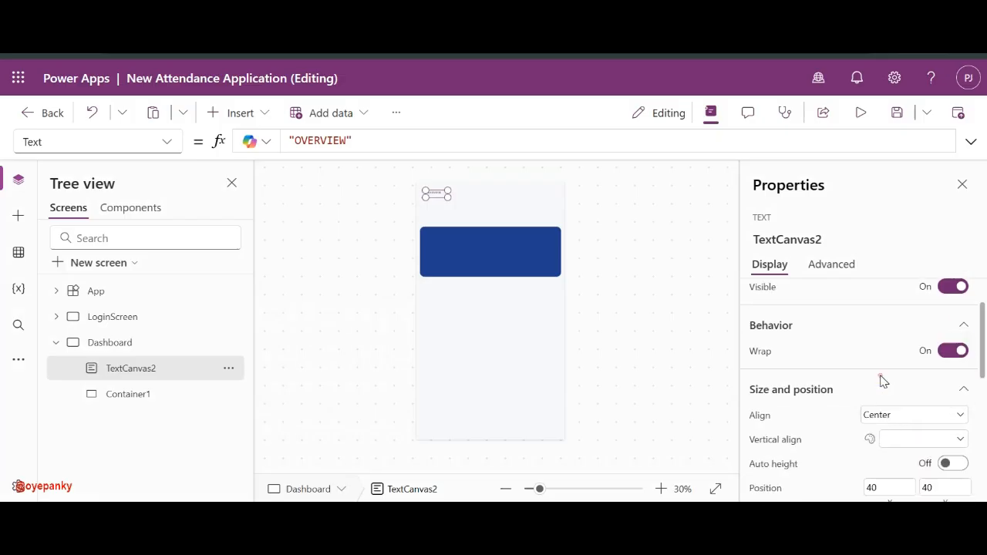
click(896, 436)
click(907, 404)
scroll(822, 448, down, 1)
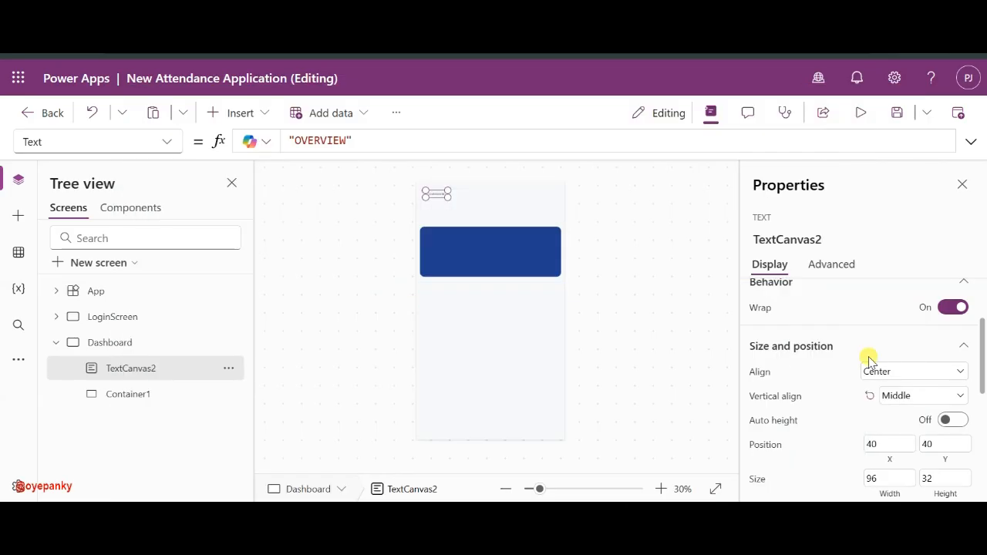
scroll(902, 432, down, 5)
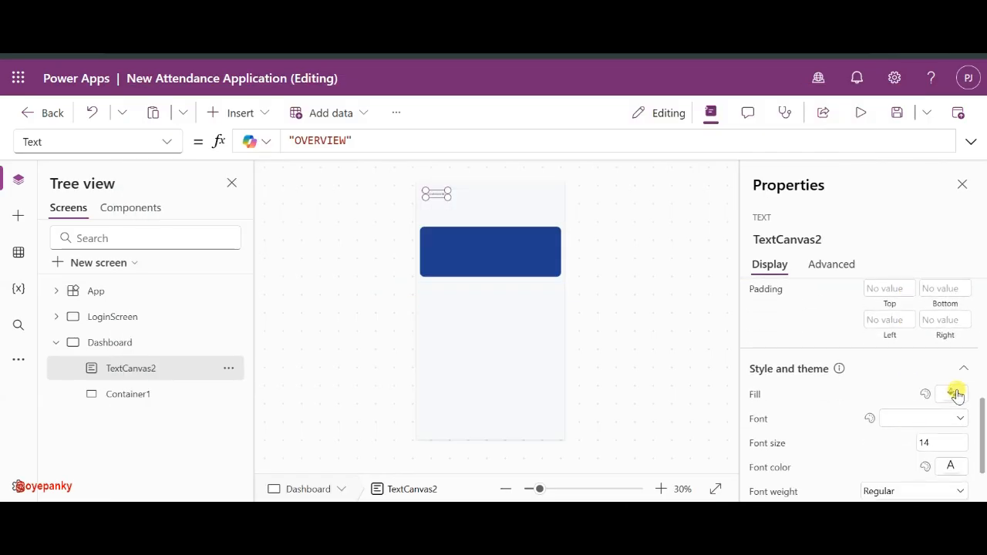
click(950, 465)
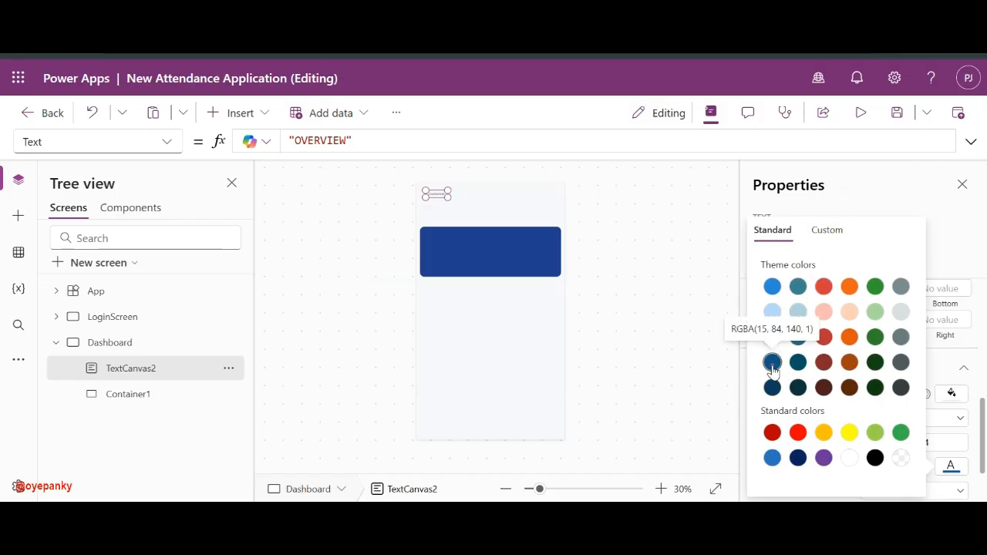
click(489, 249)
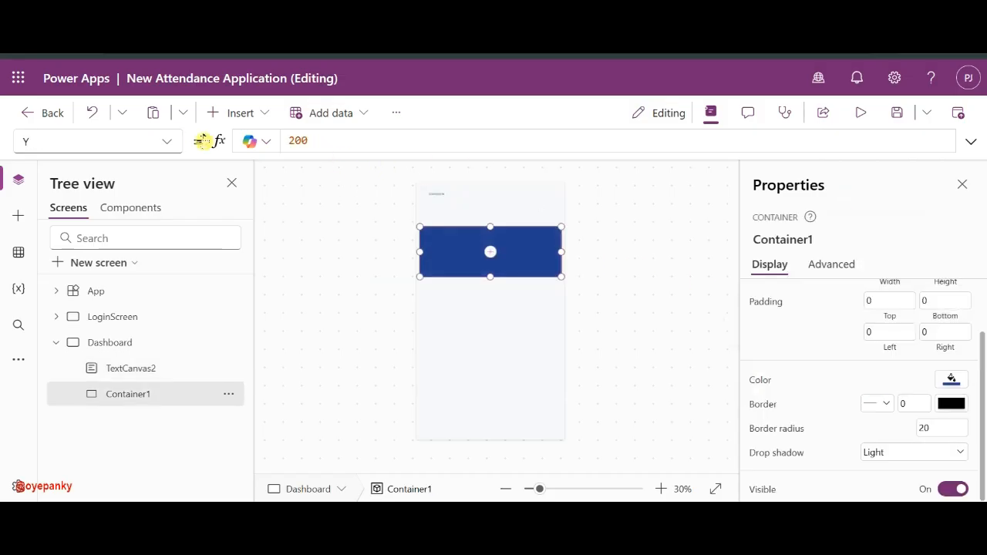
- Copy Container1's blue Fill RGBA(32,61,146,1) into the OVERVIEW label's FontColor
click(167, 141)
scroll(78, 247, up, 5)
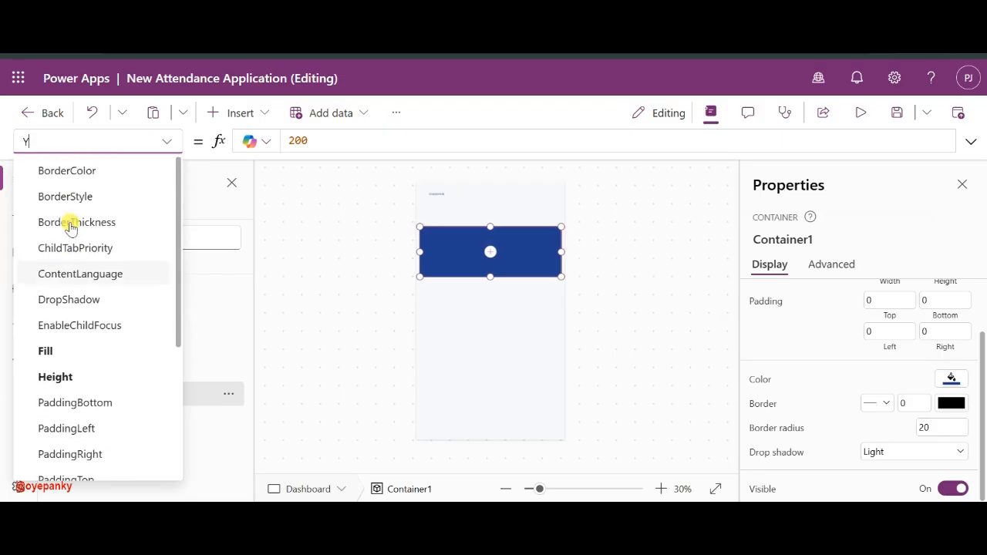
click(73, 353)
click(319, 140)
key(ctrl+a)
key(ctrl+c)
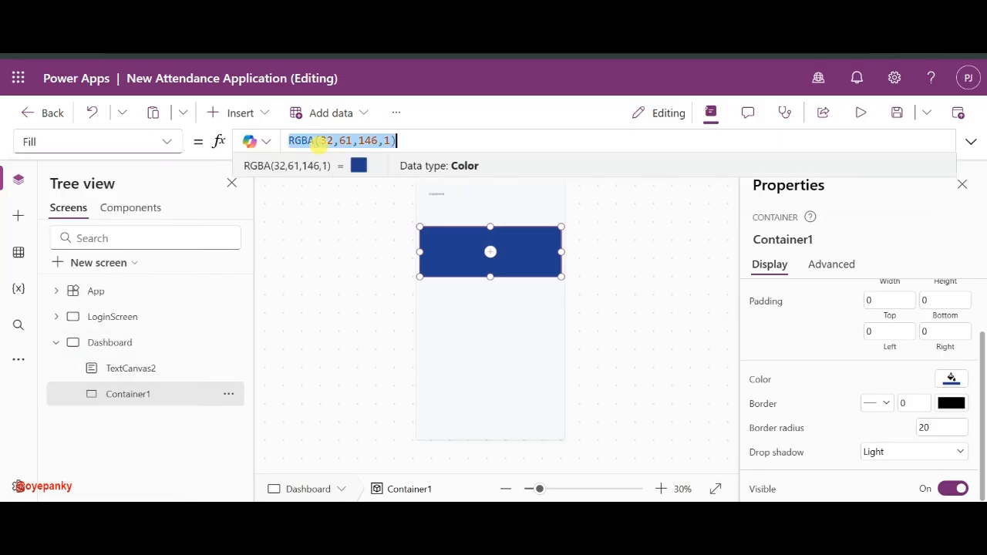
click(437, 201)
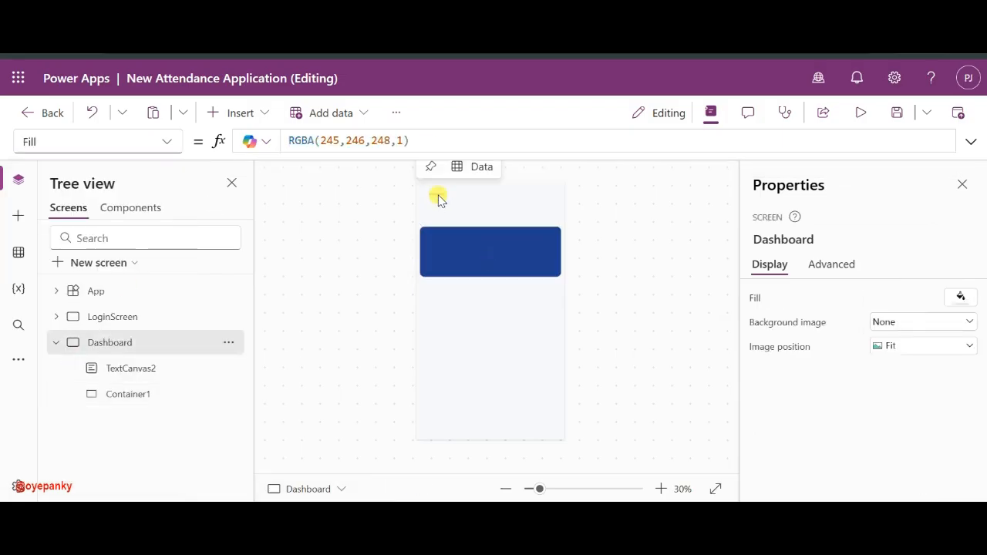
click(437, 197)
click(363, 141)
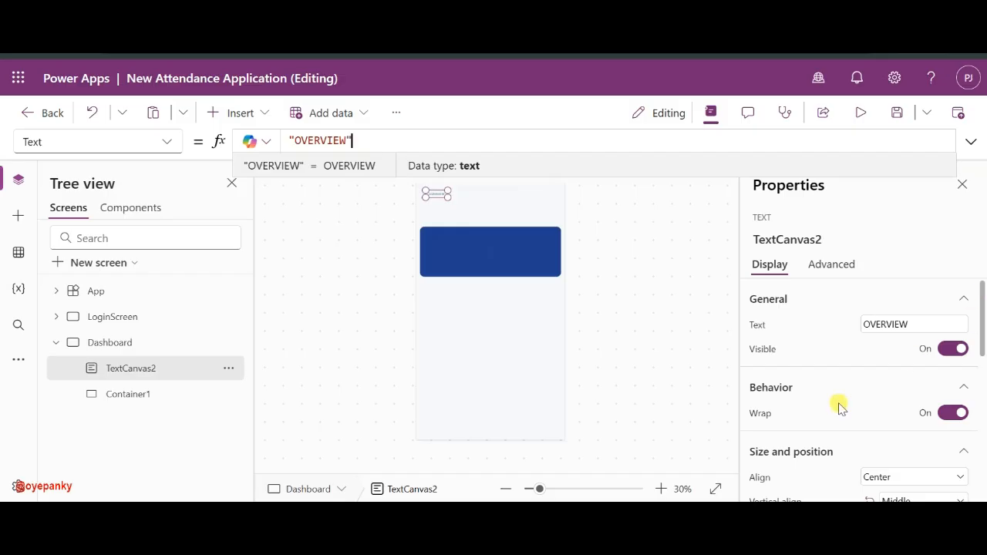
scroll(840, 407, down, 5)
click(770, 392)
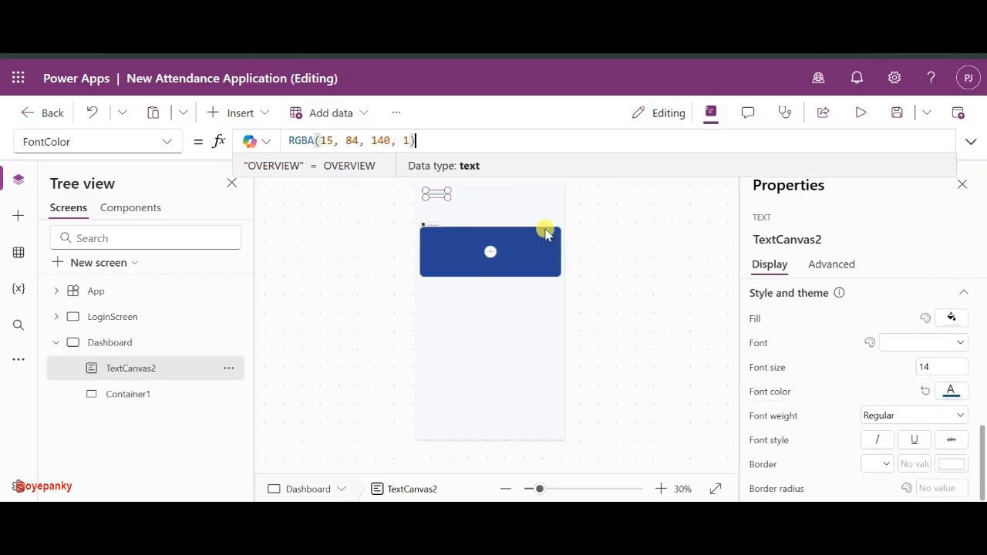
key(ctrl+a)
key(ctrl+v)
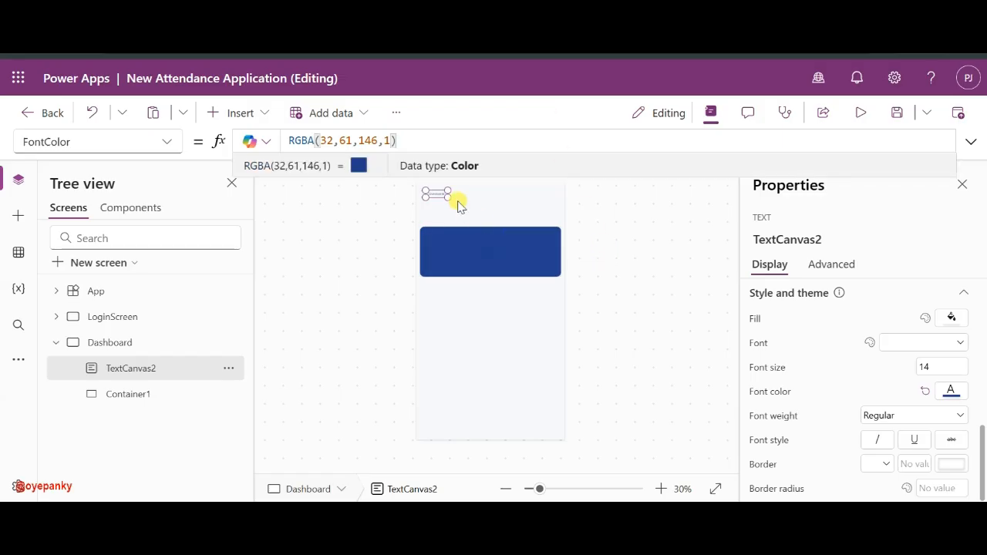
- Set the OVERVIEW label's font size to 20 with Auto height on
click(940, 367)
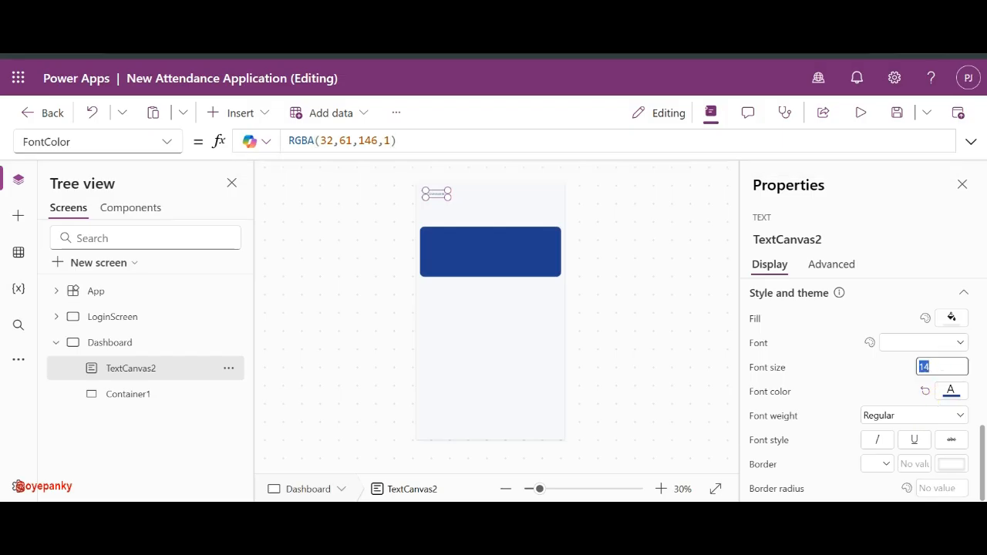
text(20)
key(Return)
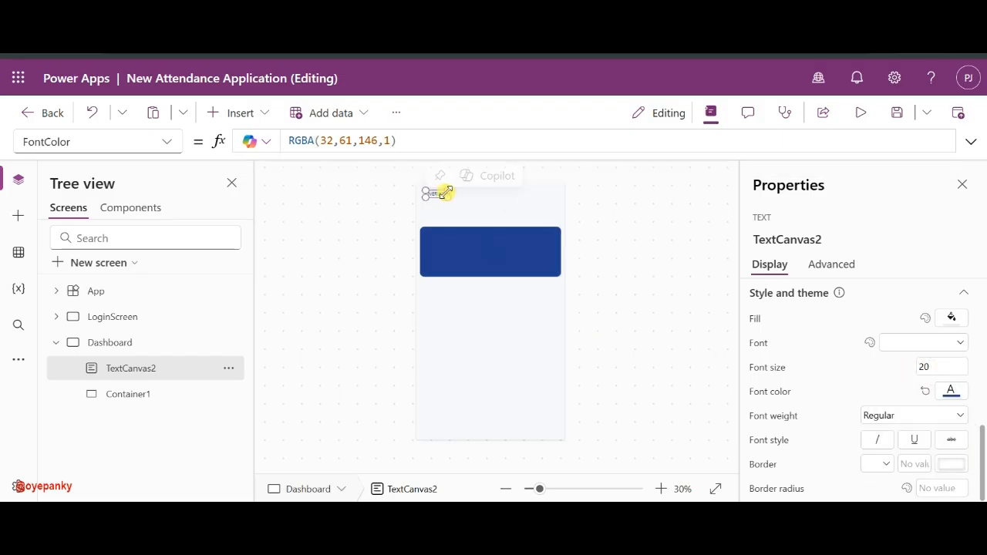
scroll(885, 394, up, 8)
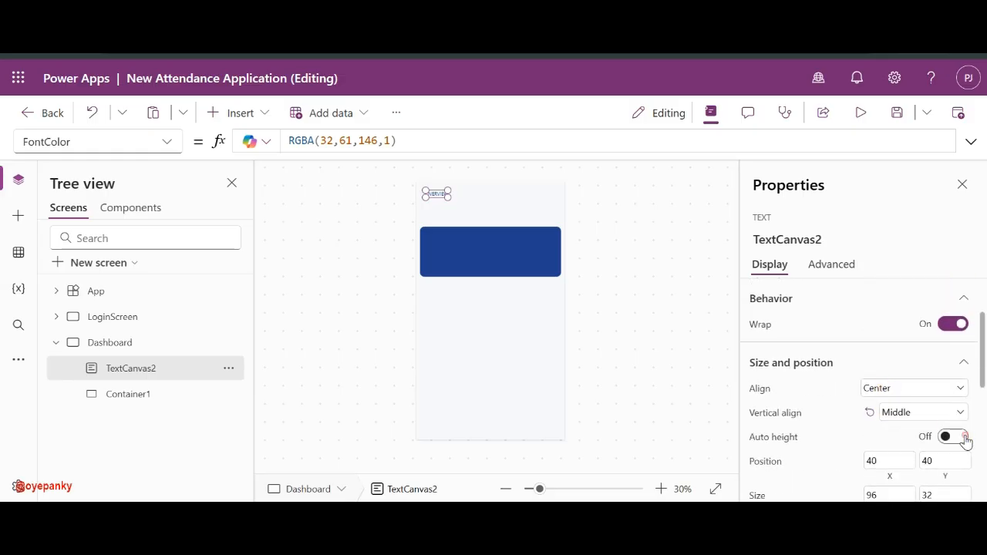
click(964, 437)
- Widen the OVERVIEW label, align its text Start, and move it to X 15
click(555, 489)
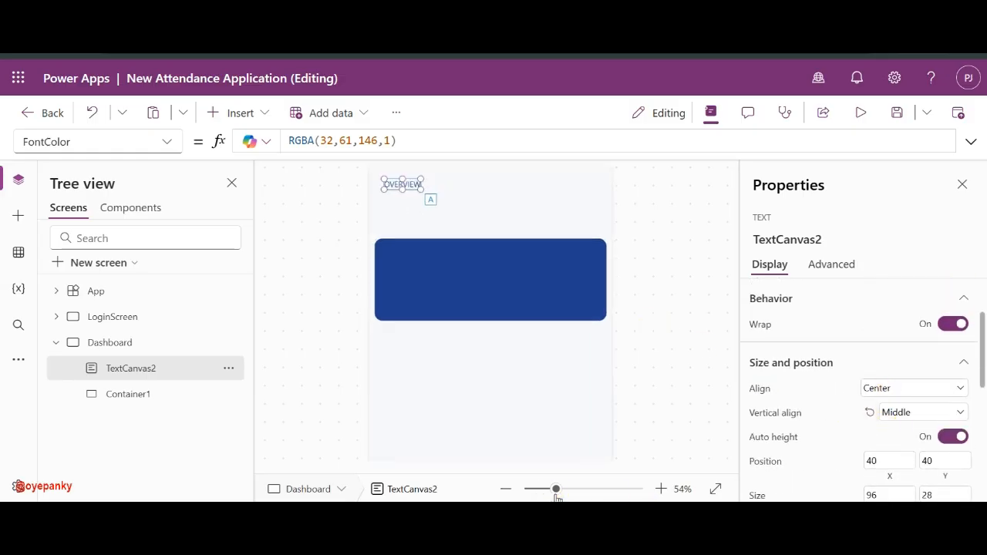
drag(413, 182, 428, 183)
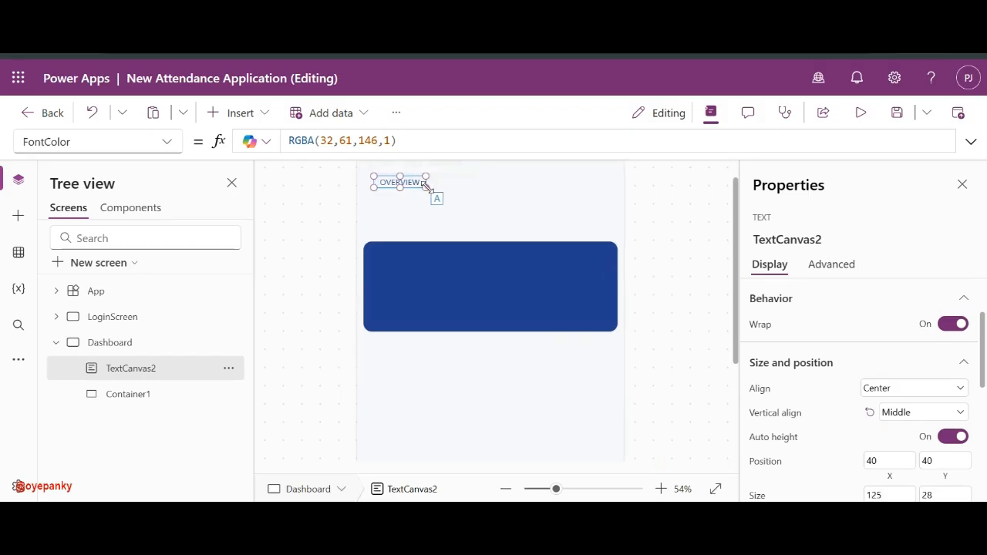
click(873, 387)
click(879, 407)
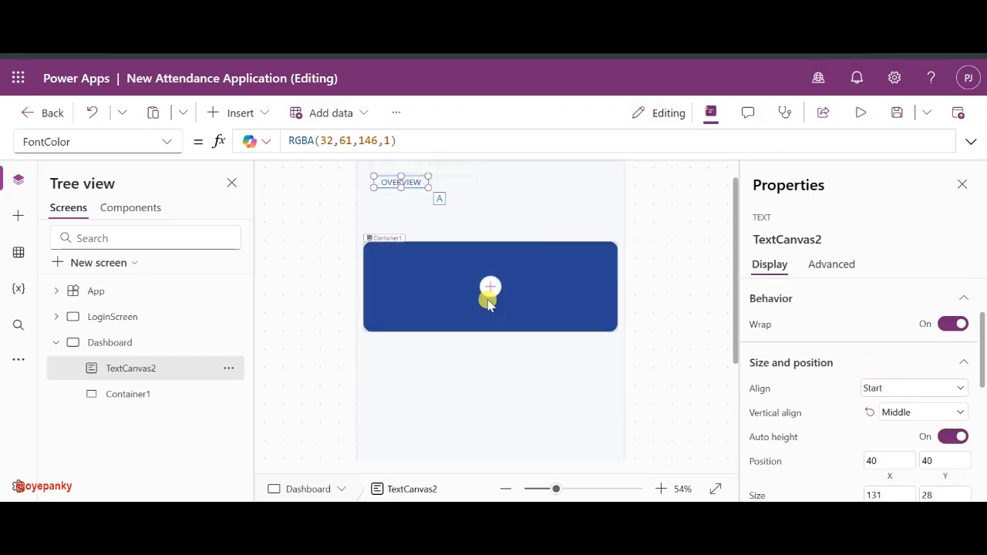
drag(388, 183, 379, 178)
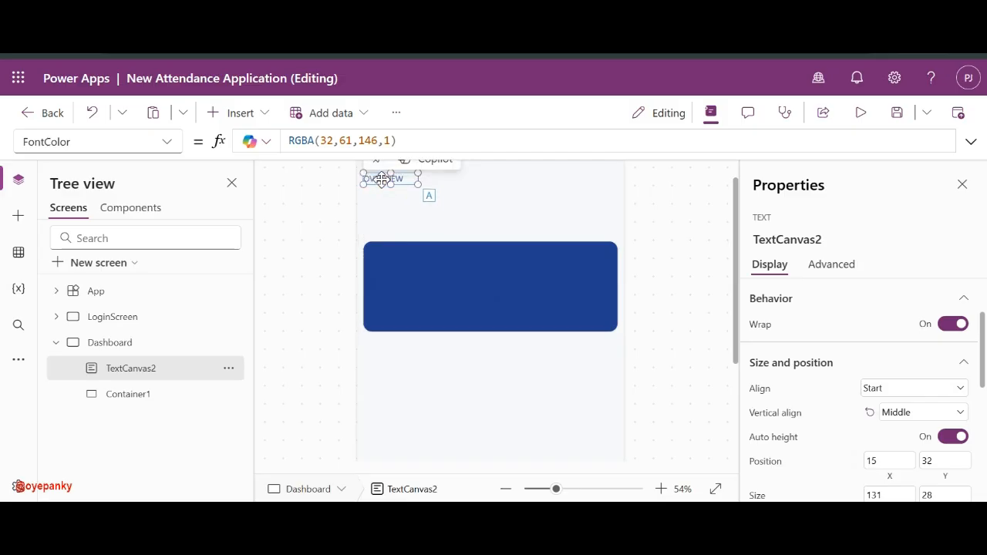
double_click(381, 204)
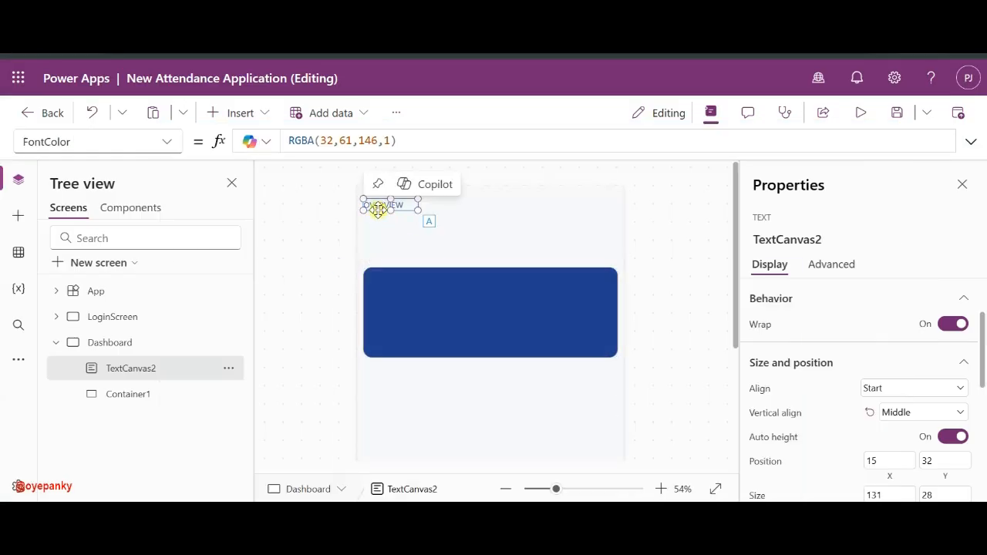
- Paste a copy of the OVERVIEW label below it and start a Hello & User().FullName formula
key(ctrl+v)
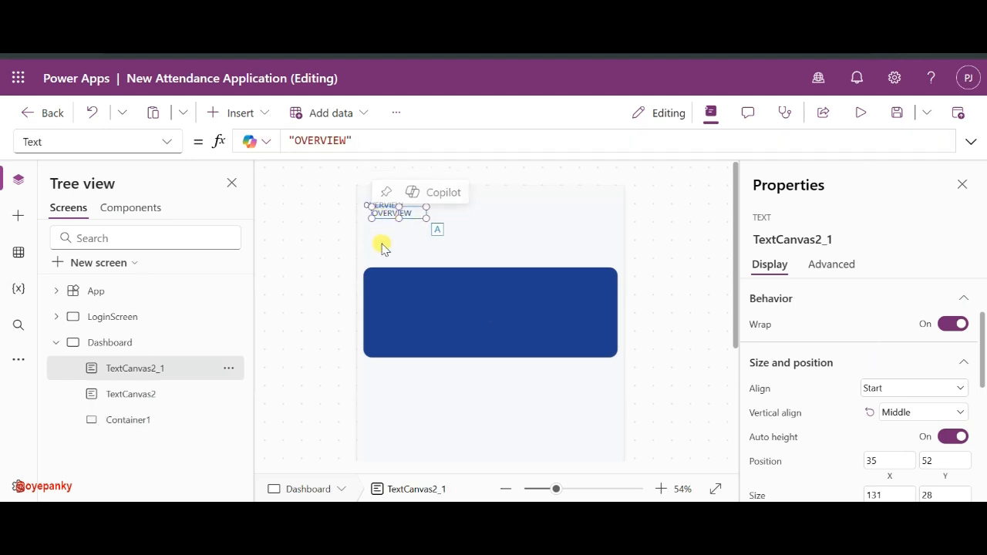
drag(379, 216, 373, 223)
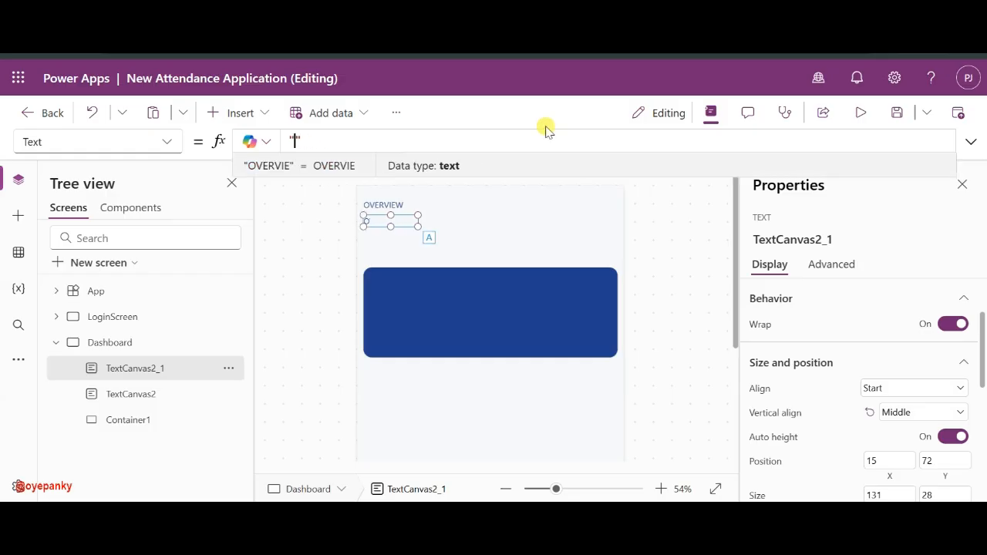
text(Hello)
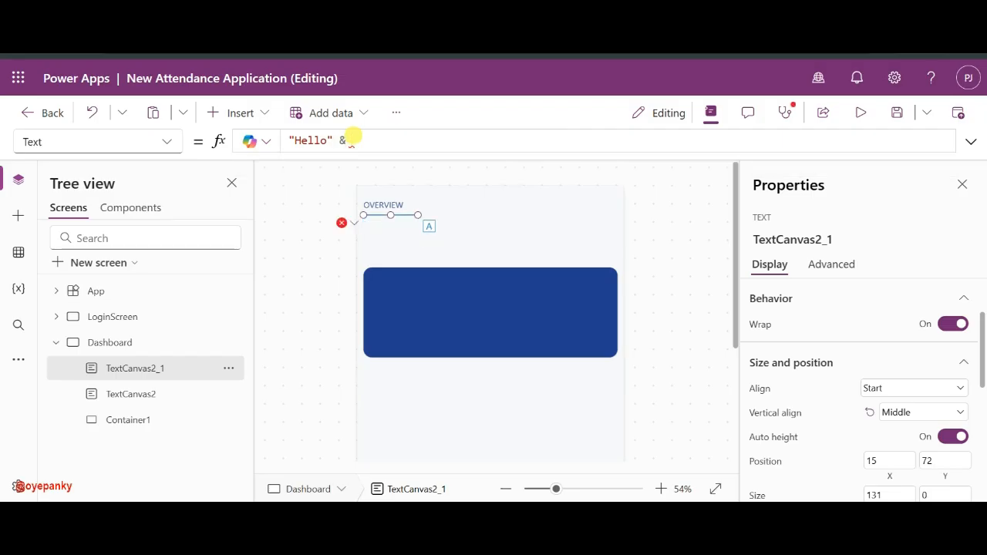
text(User)
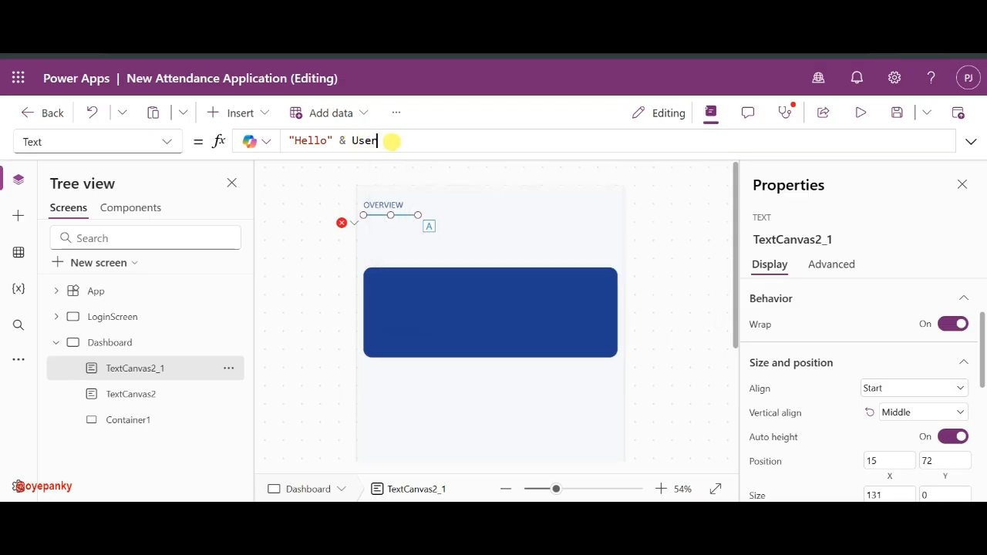
text(..Full)
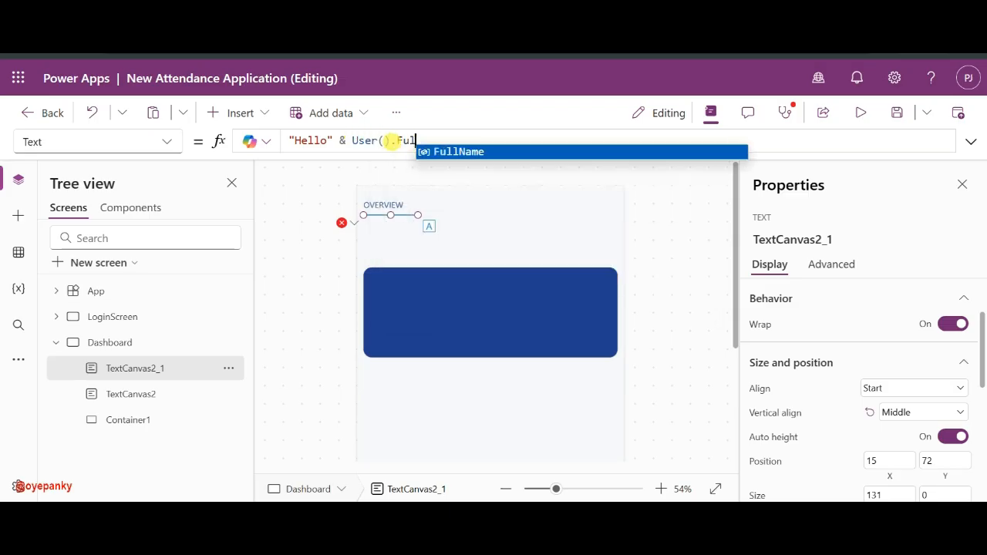
click(429, 151)
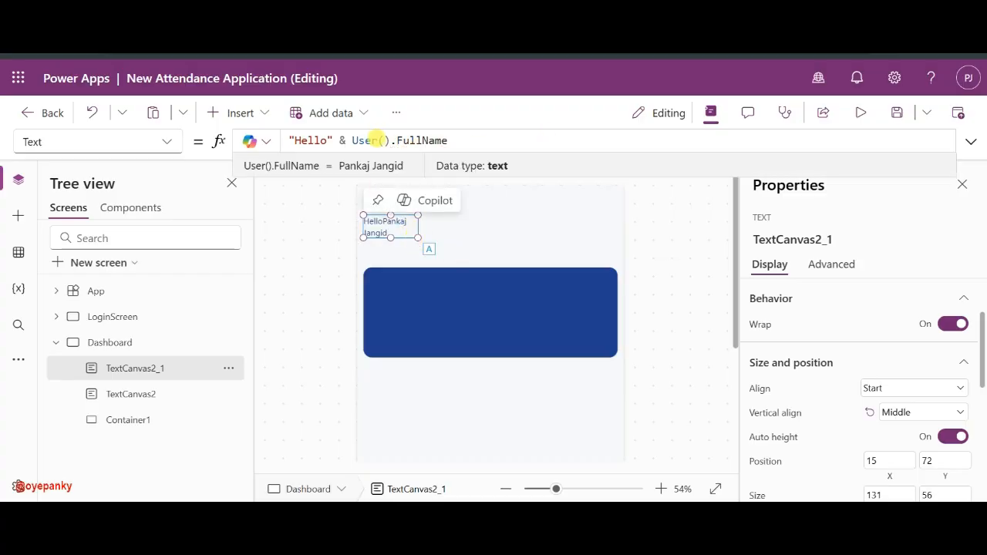
- Complete the greeting as "Hello, " & User().FullName & " 👋" using the emoji picker
click(325, 140)
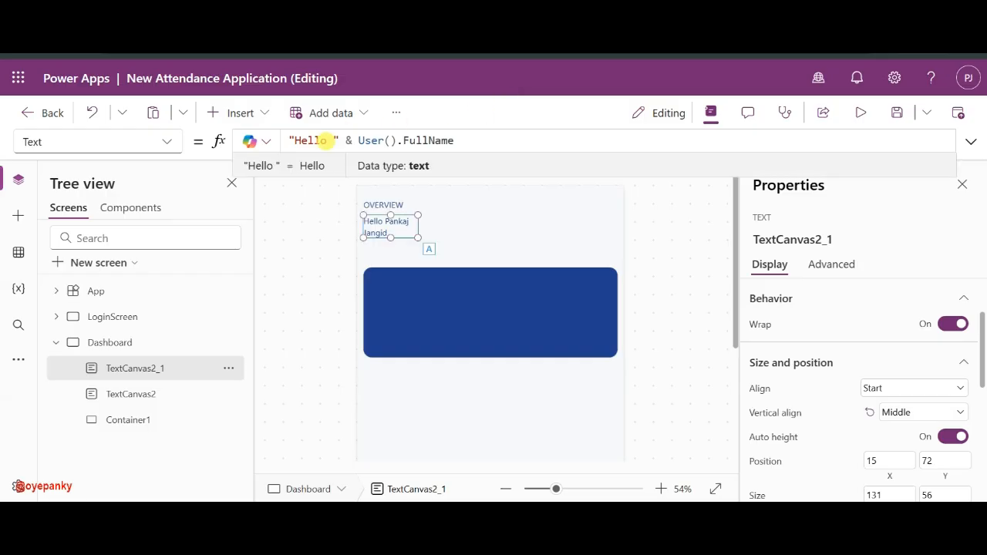
double_click(324, 140)
text(,)
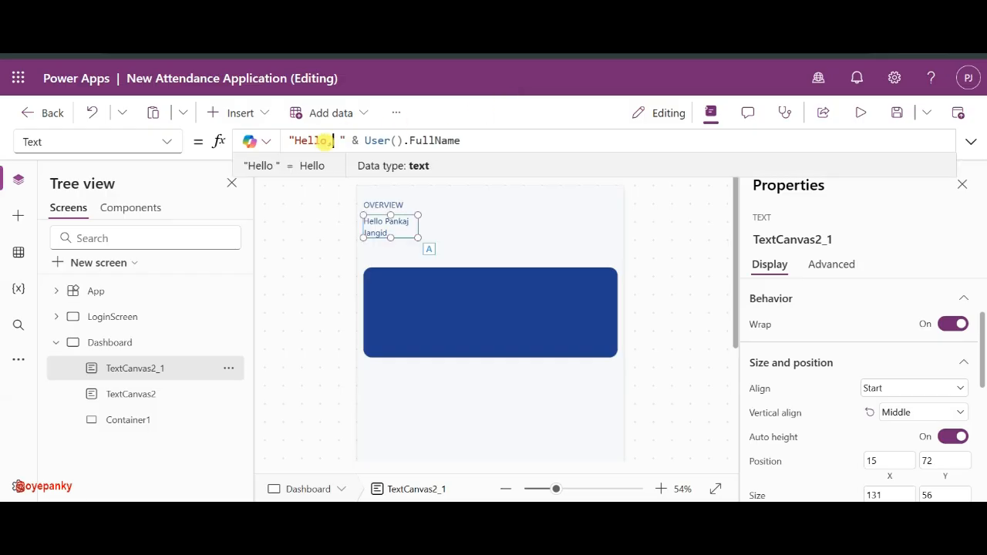
click(505, 141)
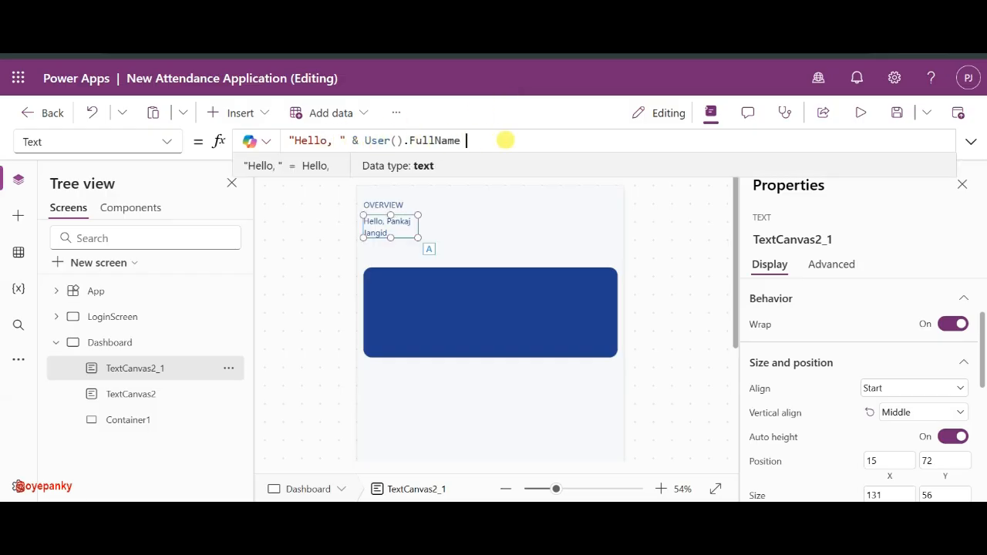
text(& "")
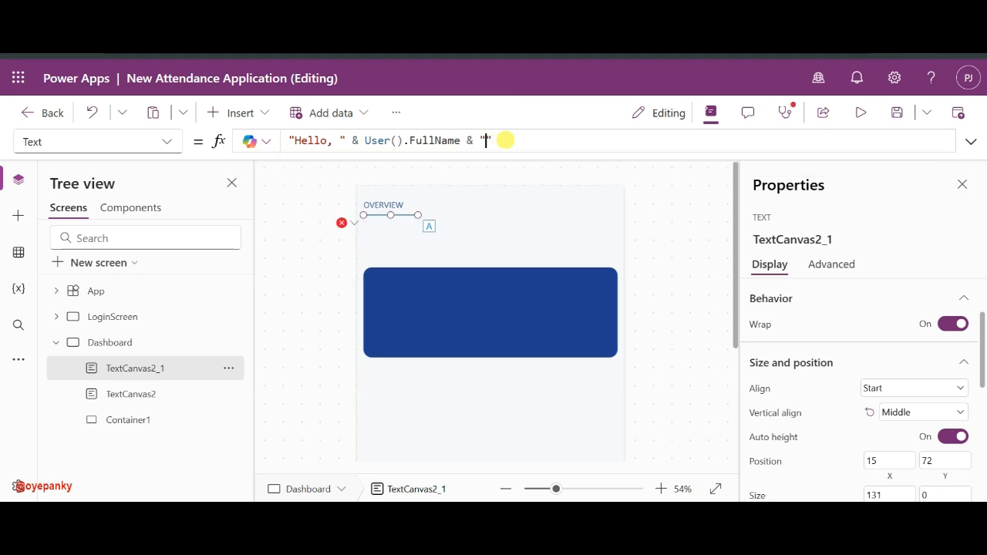
key(super+period)
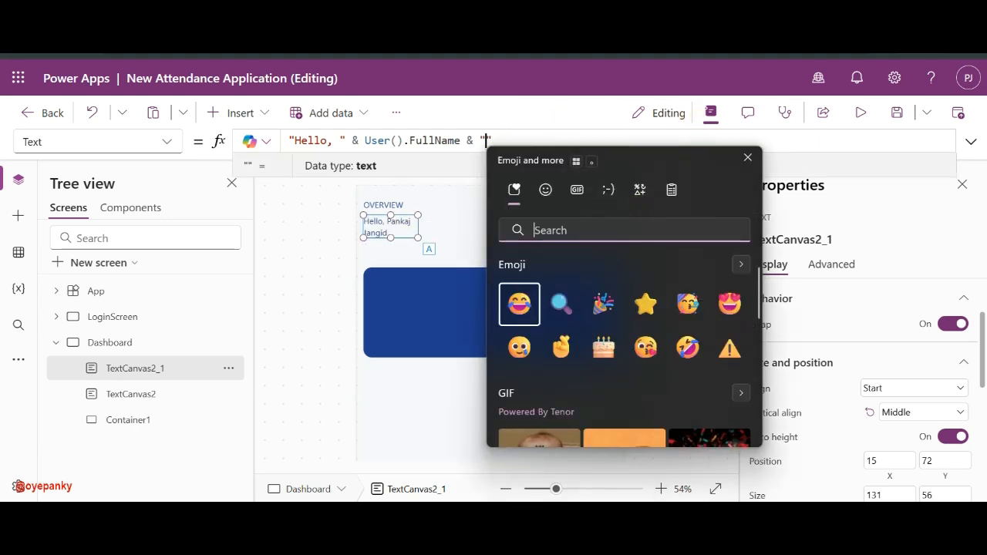
text(hi)
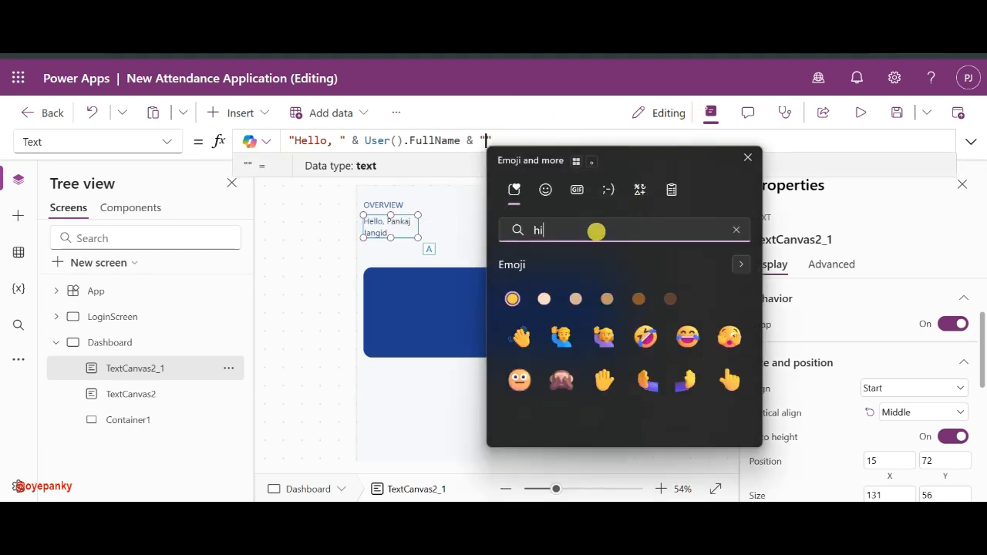
click(518, 334)
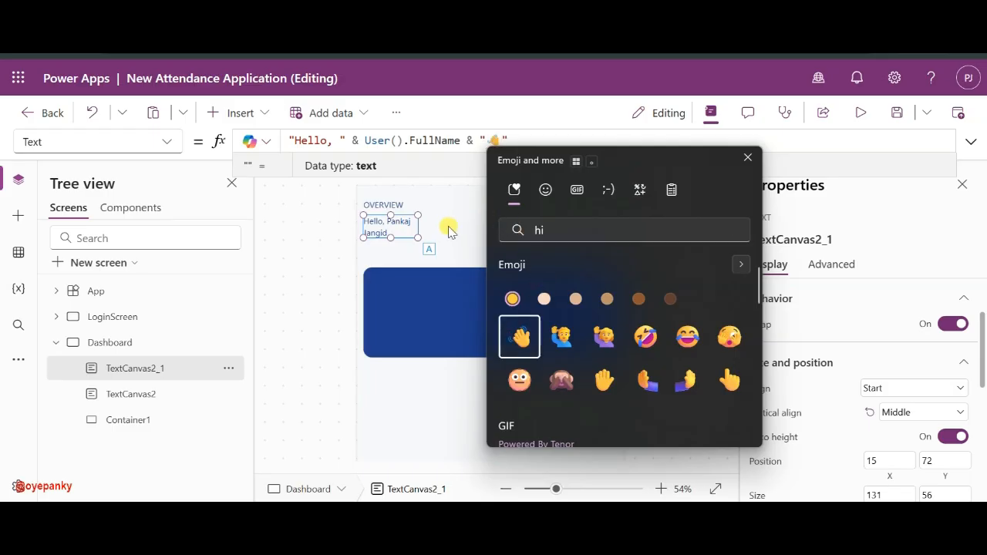
key(Escape)
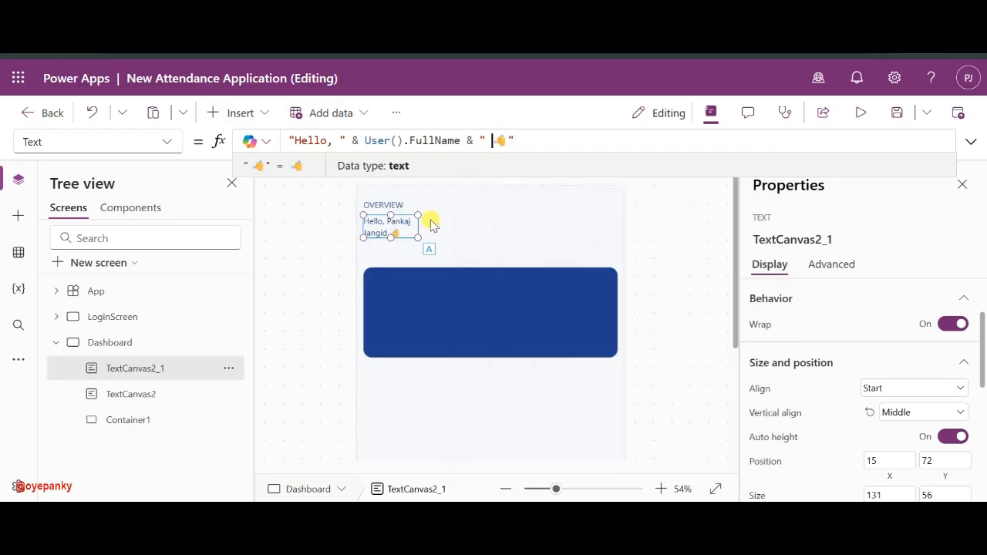
click(417, 238)
- Widen the greeting label to one line and give it font size 40 with Auto height
drag(417, 238, 620, 233)
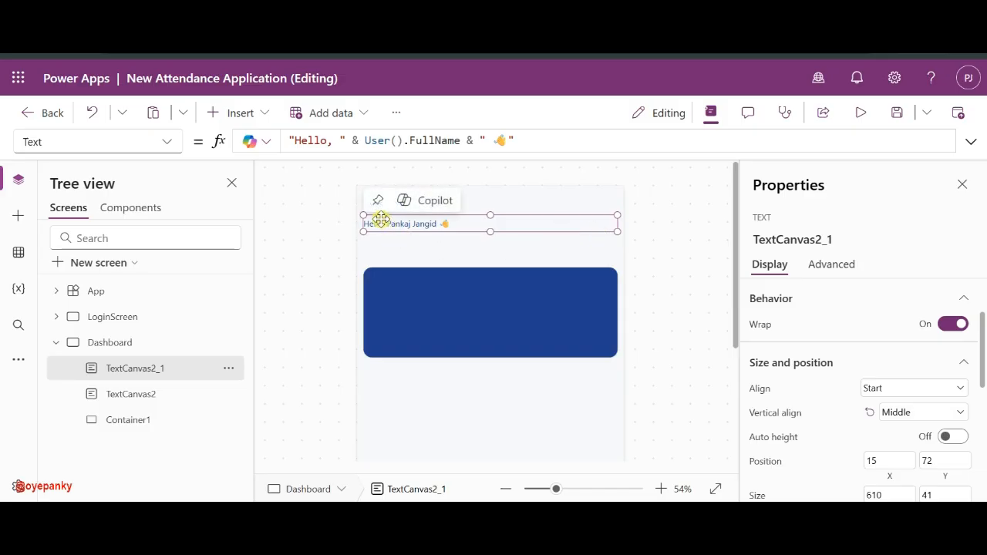
click(429, 213)
click(404, 206)
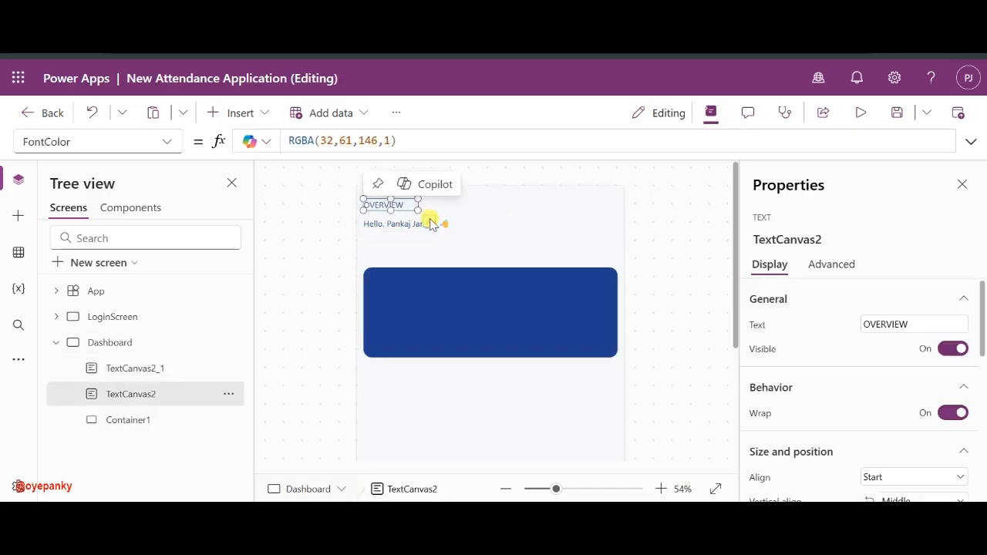
scroll(853, 383, down, 5)
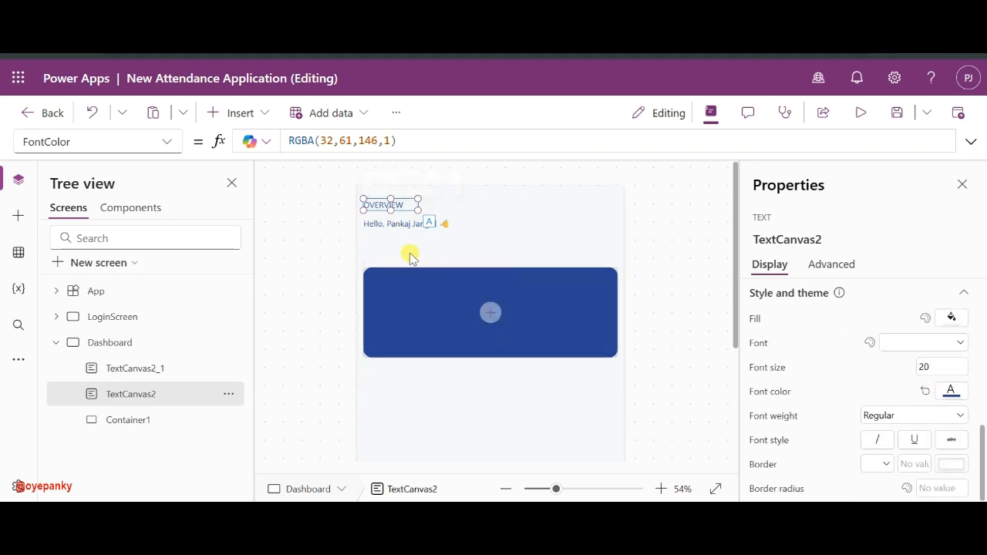
click(377, 225)
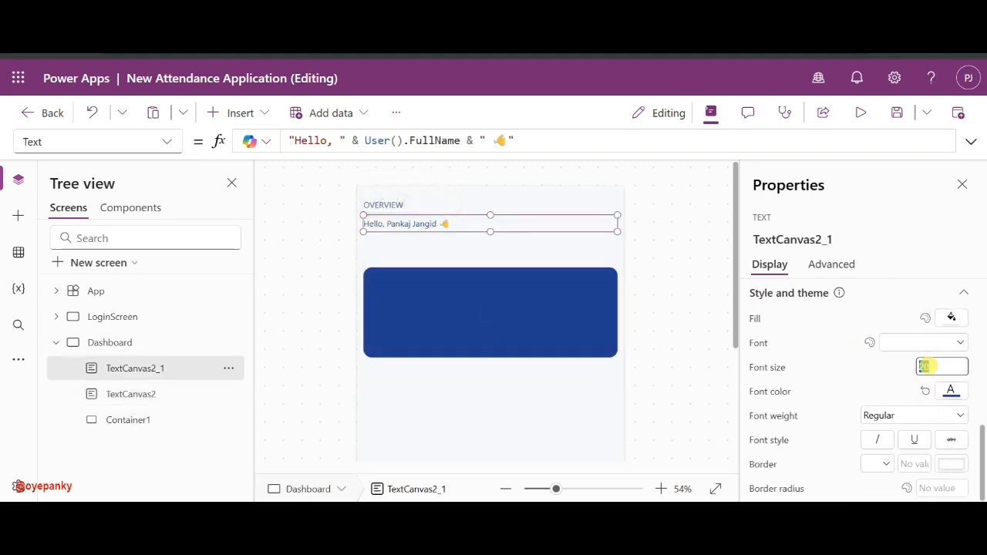
text(40)
click(894, 362)
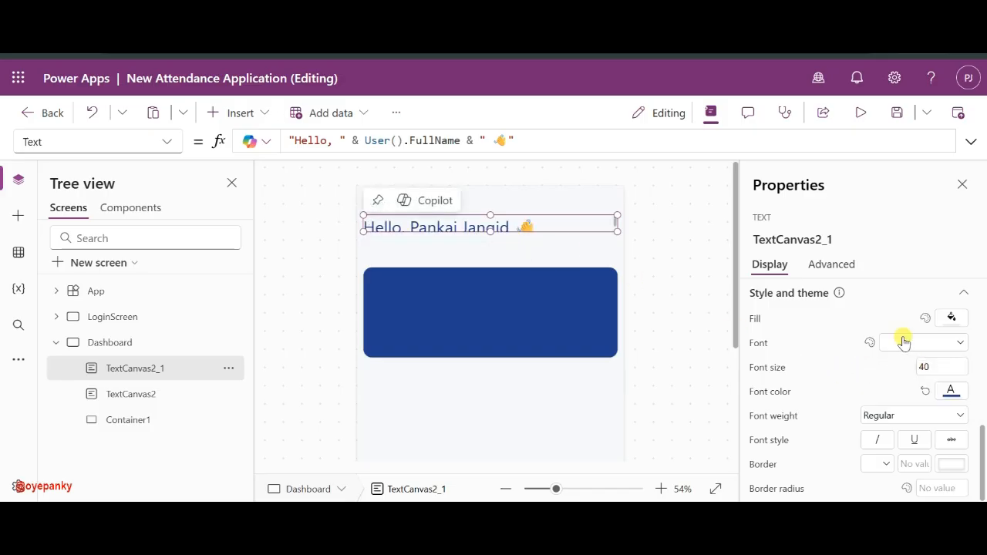
scroll(922, 346, up, 5)
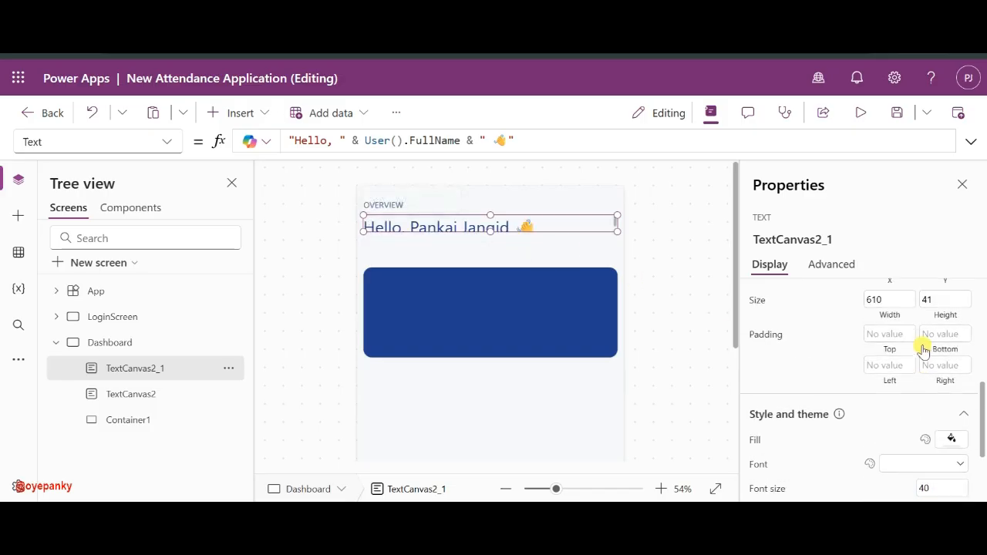
scroll(924, 351, up, 2)
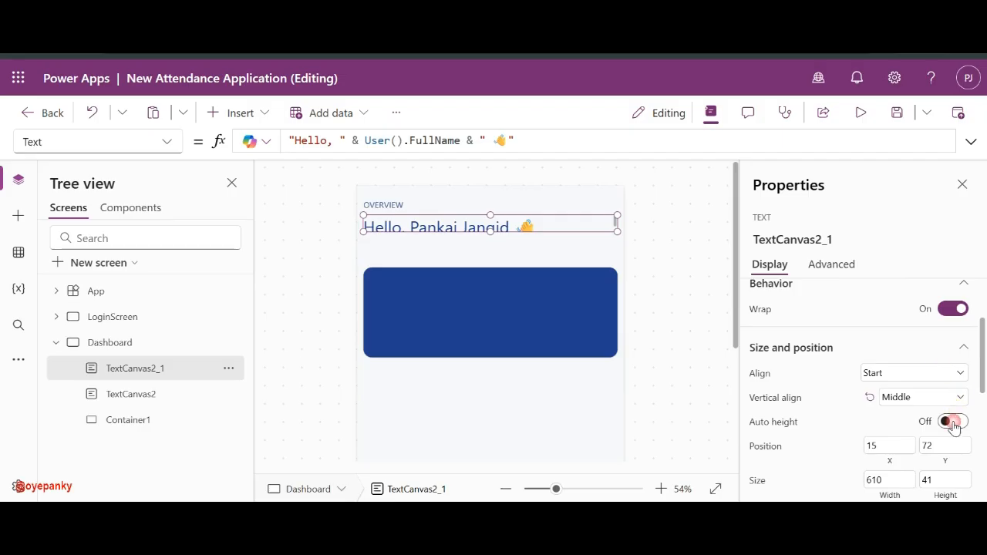
click(954, 424)
- Make the greeting text bold and black, and nudge it up beneath OVERVIEW
scroll(865, 434, down, 4)
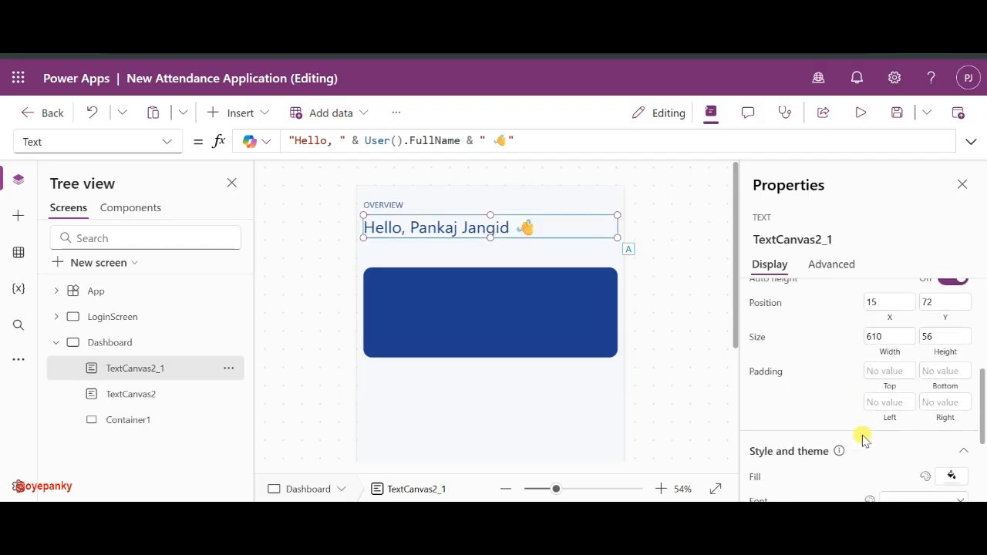
scroll(864, 437, down, 3)
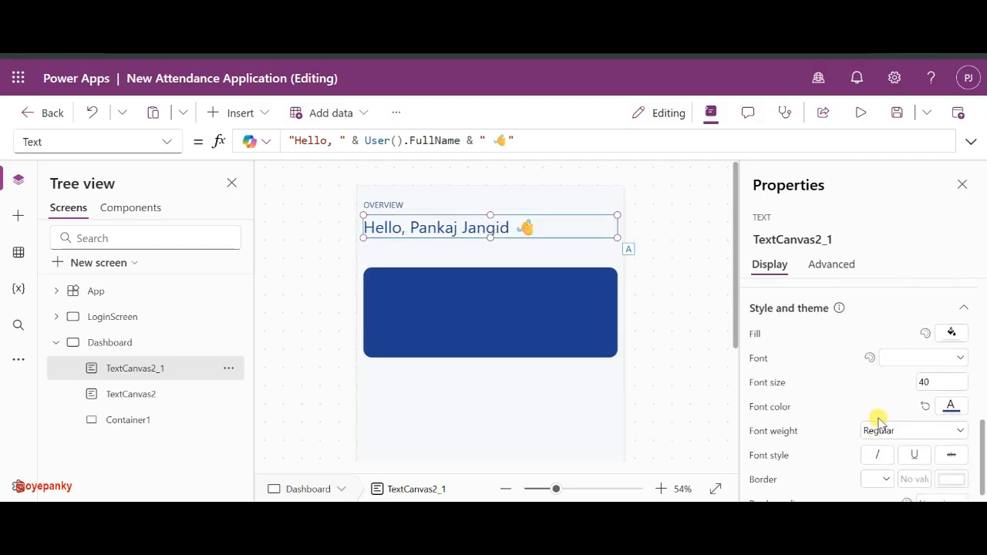
click(910, 430)
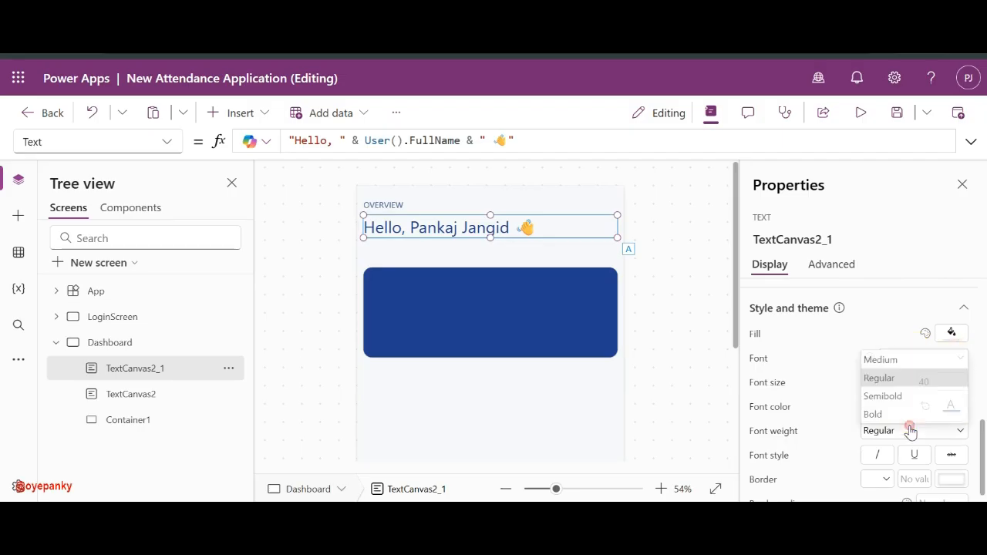
click(885, 413)
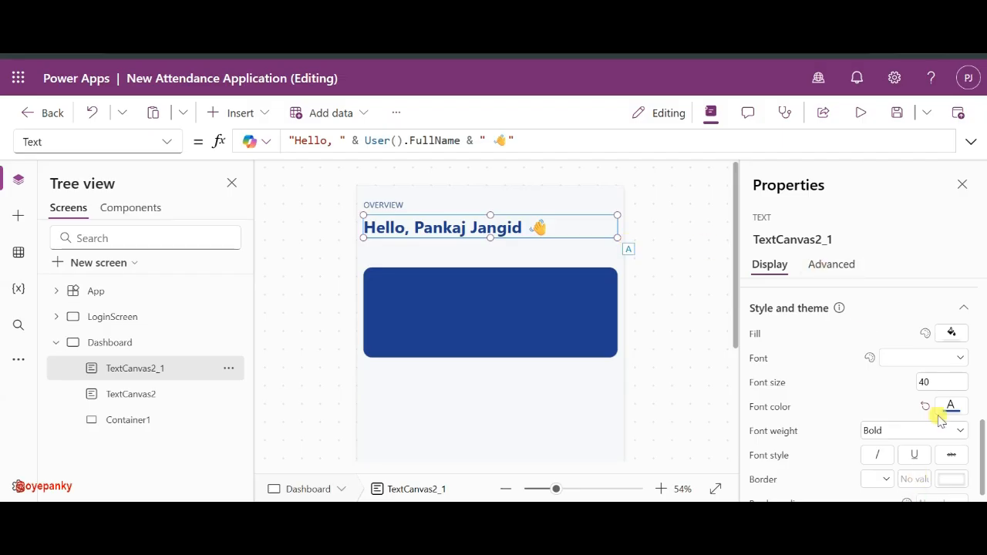
scroll(939, 418, down, 1)
click(950, 399)
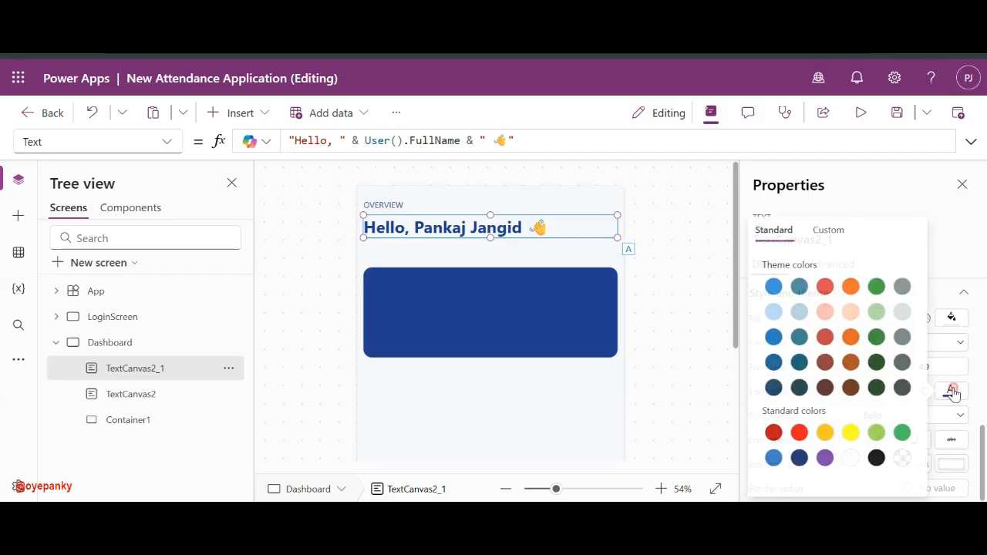
click(876, 459)
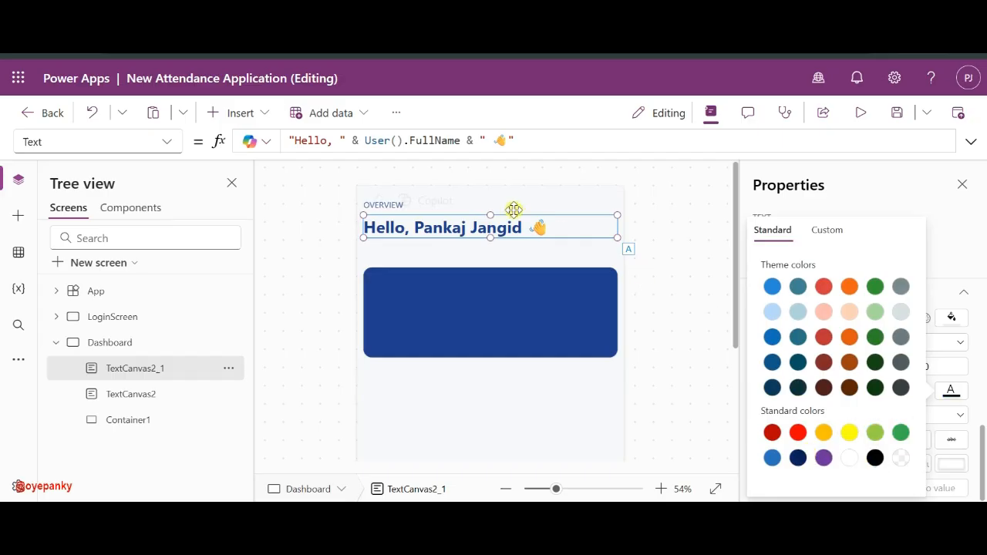
click(669, 222)
click(500, 227)
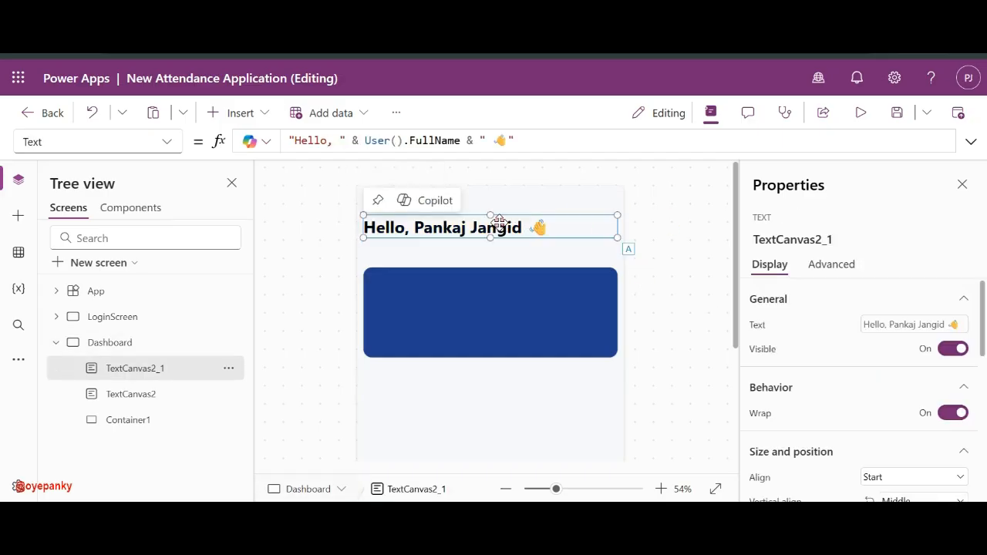
drag(499, 219, 499, 214)
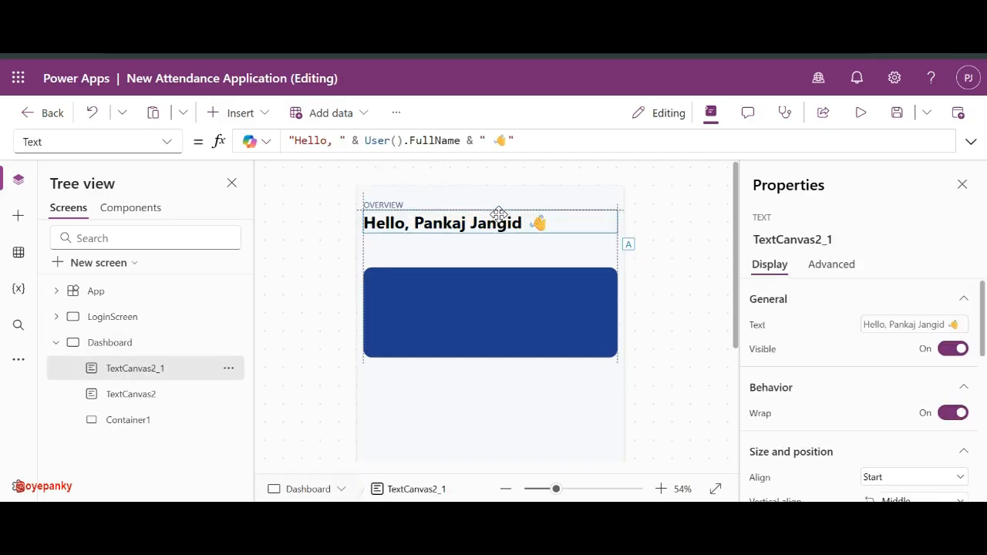
click(646, 234)
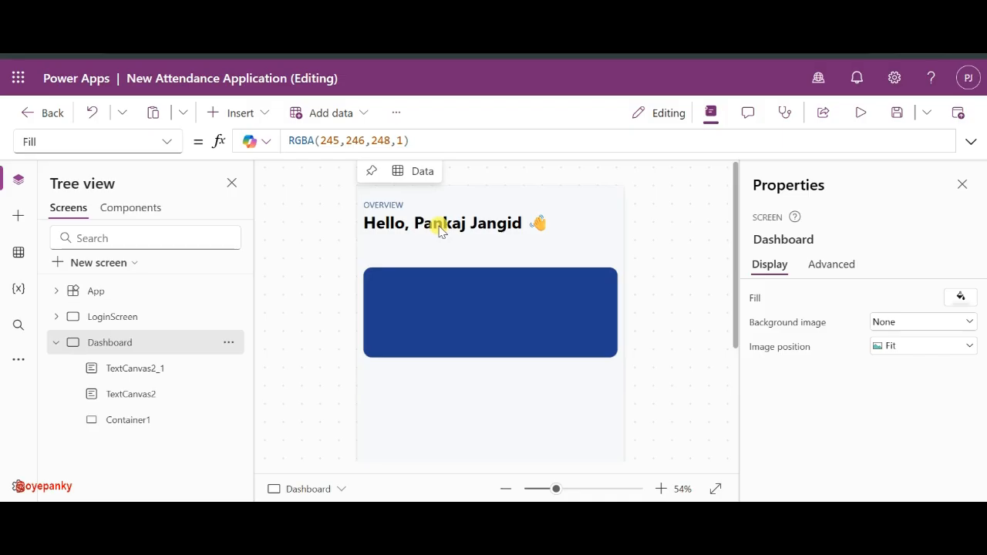
- Copy the OVERVIEW label and place the duplicate TextCanvas2_2 below the greeting
click(416, 223)
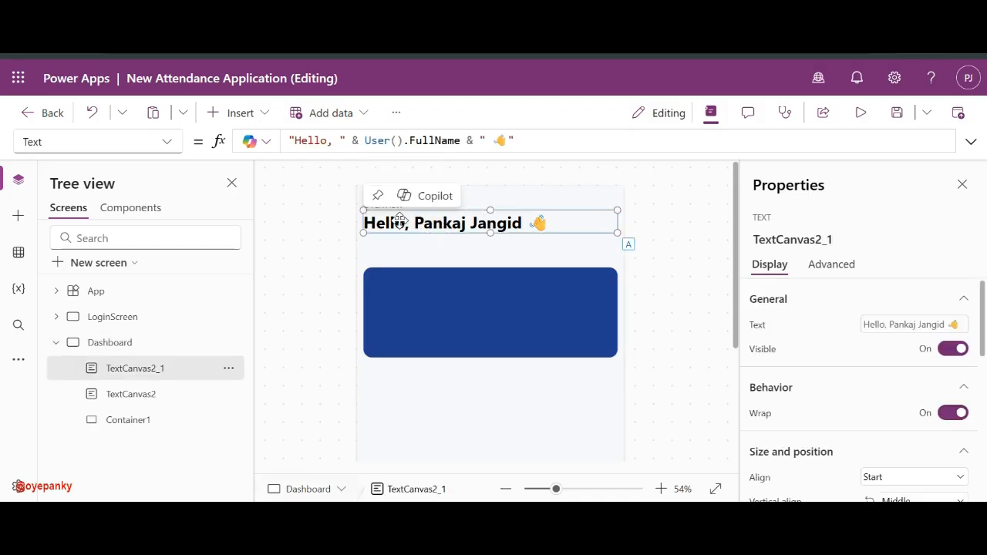
click(345, 218)
click(383, 205)
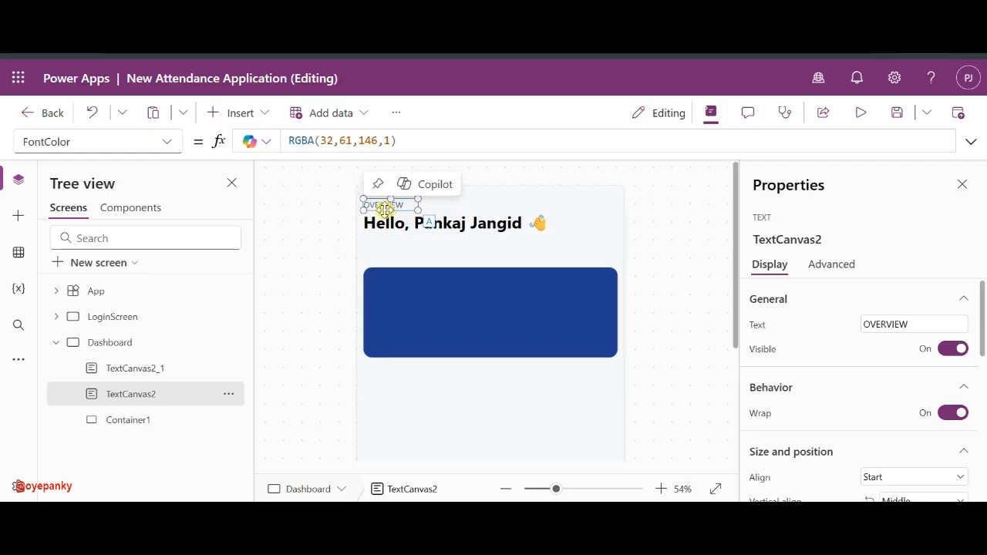
key(ctrl+c)
key(ctrl+v)
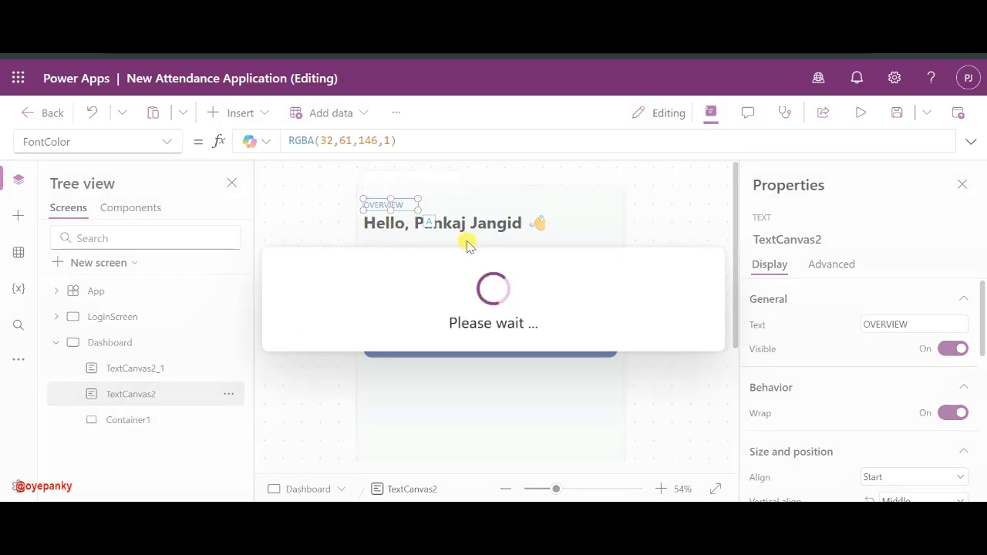
drag(386, 212, 376, 241)
scroll(378, 243, down, 5)
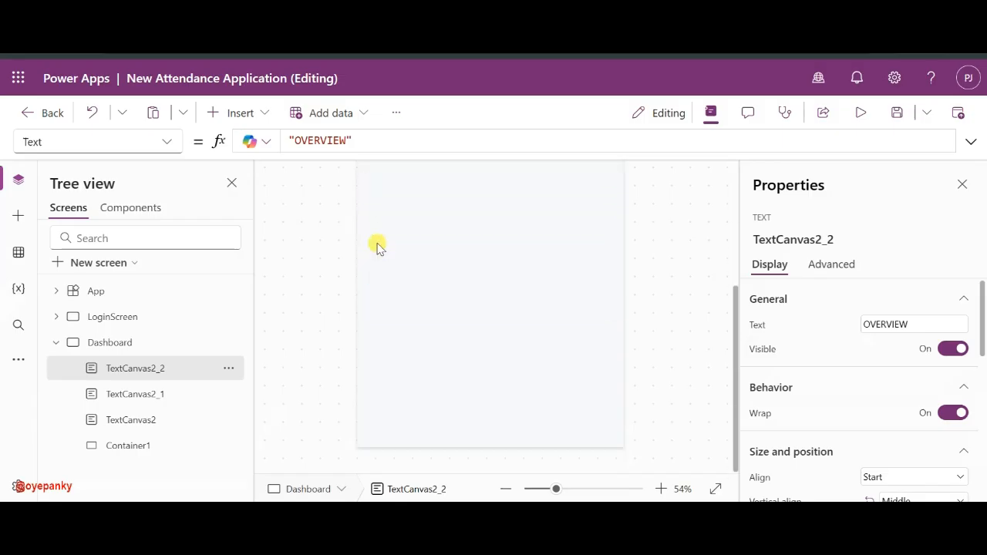
scroll(381, 243, up, 5)
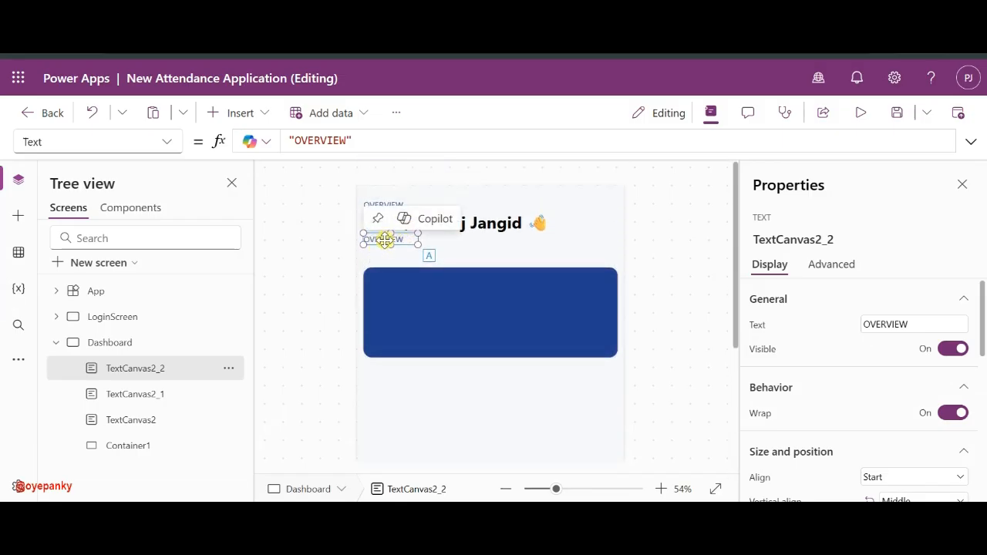
- Replace TextCanvas2_2's OVERVIEW text with the formula Text(Today(), "dddd, mmm dd, yyyy")
double_click(385, 240)
click(384, 240)
triple_click(346, 140)
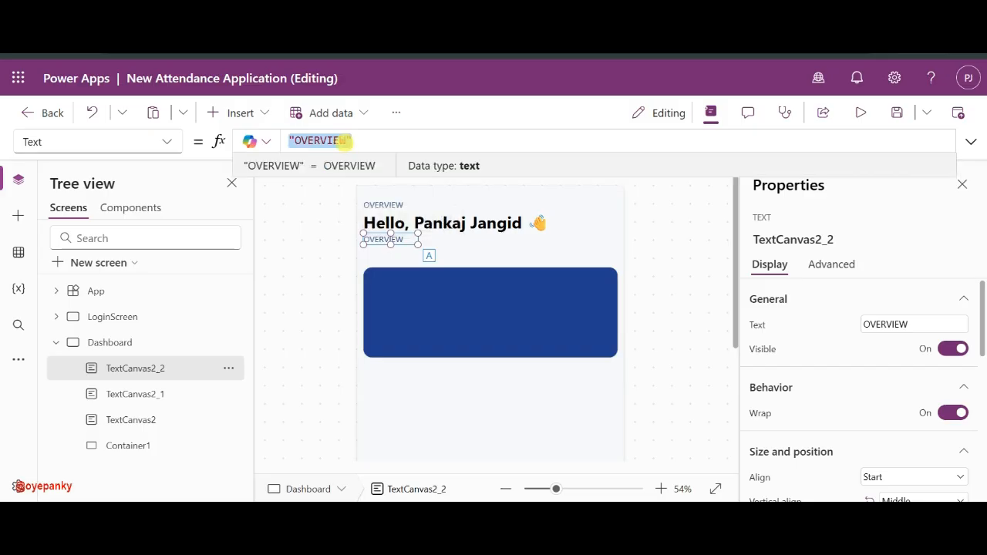
text(Text)
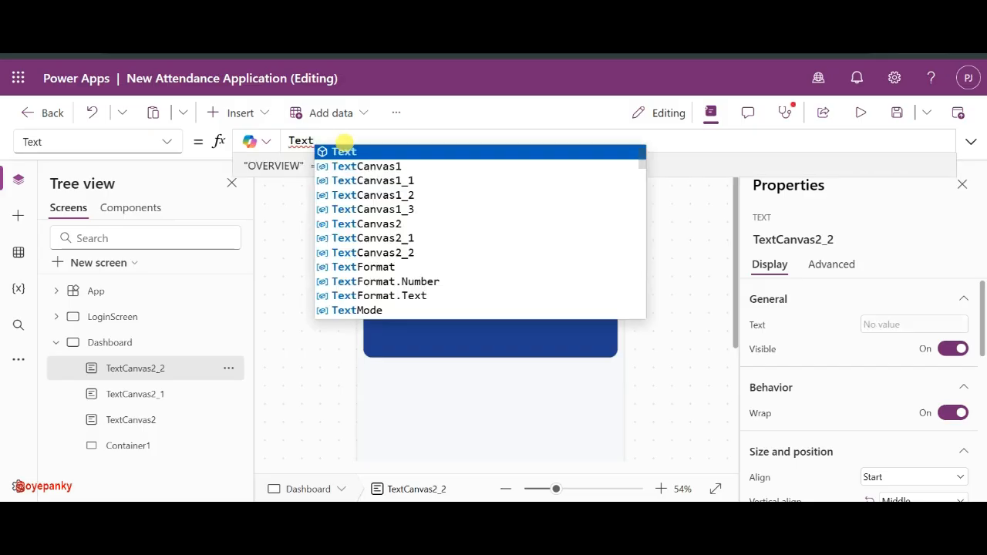
text((Now())
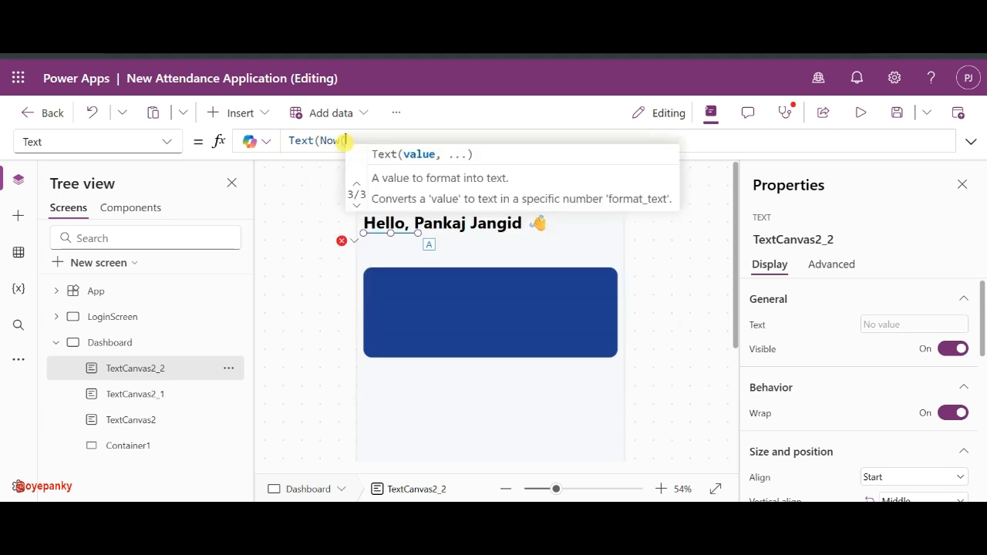
text(,)
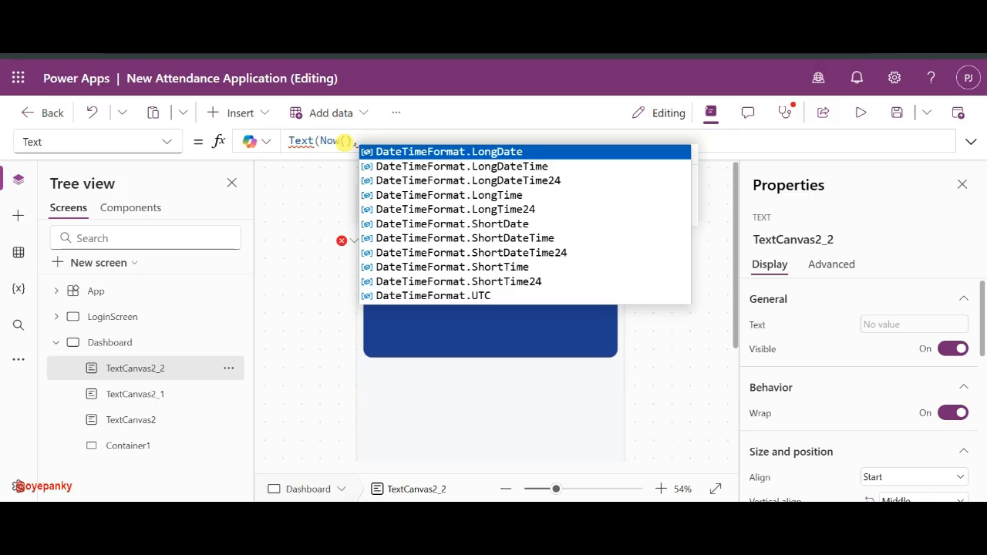
key(BackSpace)
key(BackSpace)
key(BackSpace)
key(BackSpace)
key(BackSpace)
key(BackSpace)
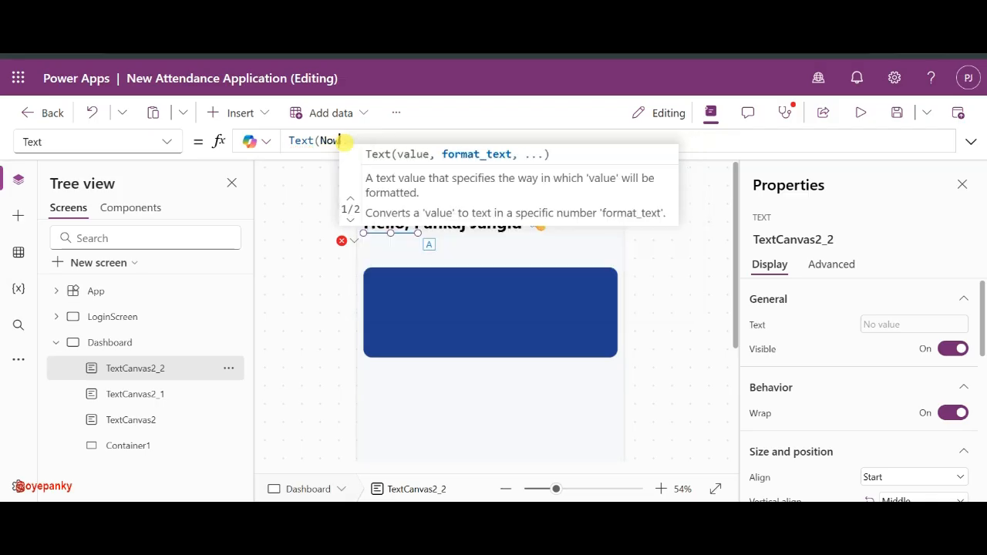
text(Today)
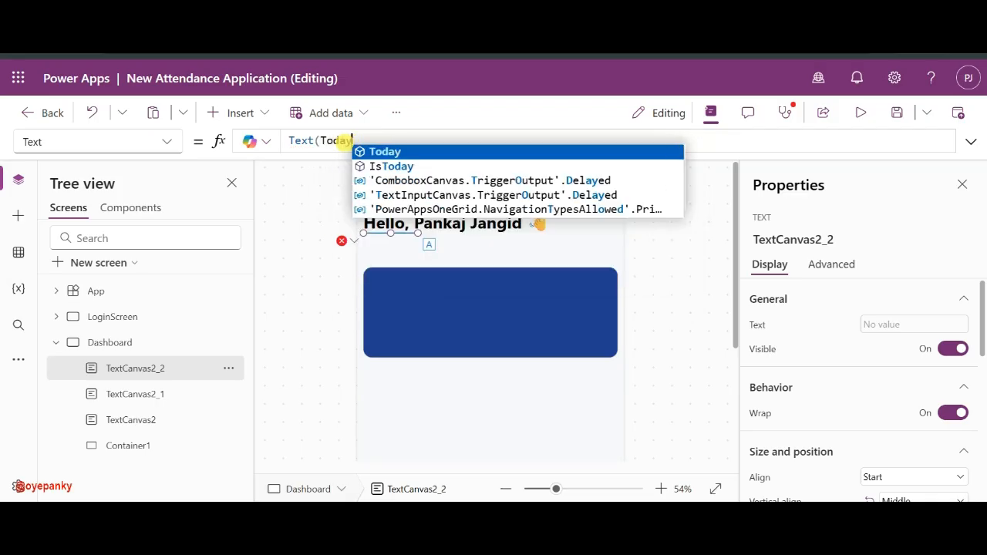
text((), )
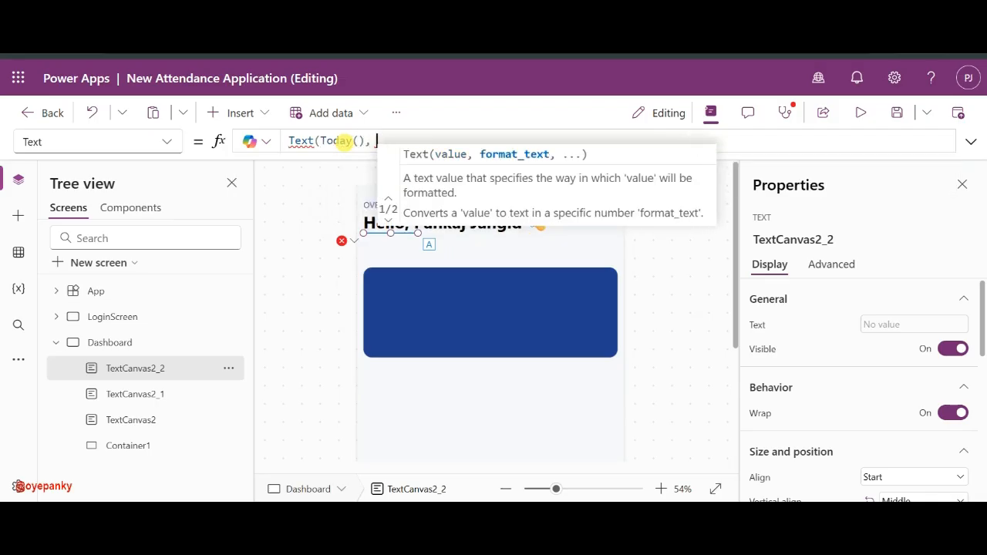
text("")
key(BackSpace)
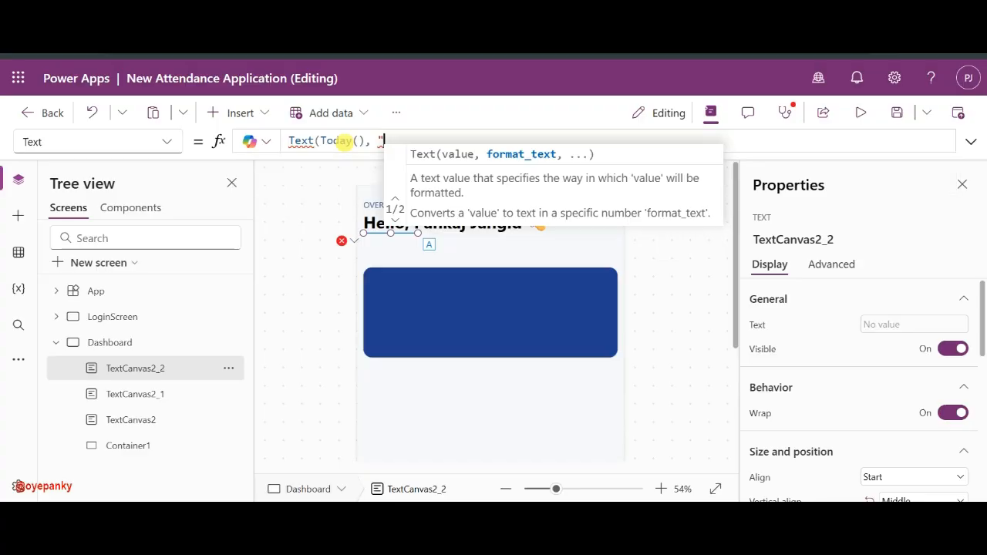
text(dddd)
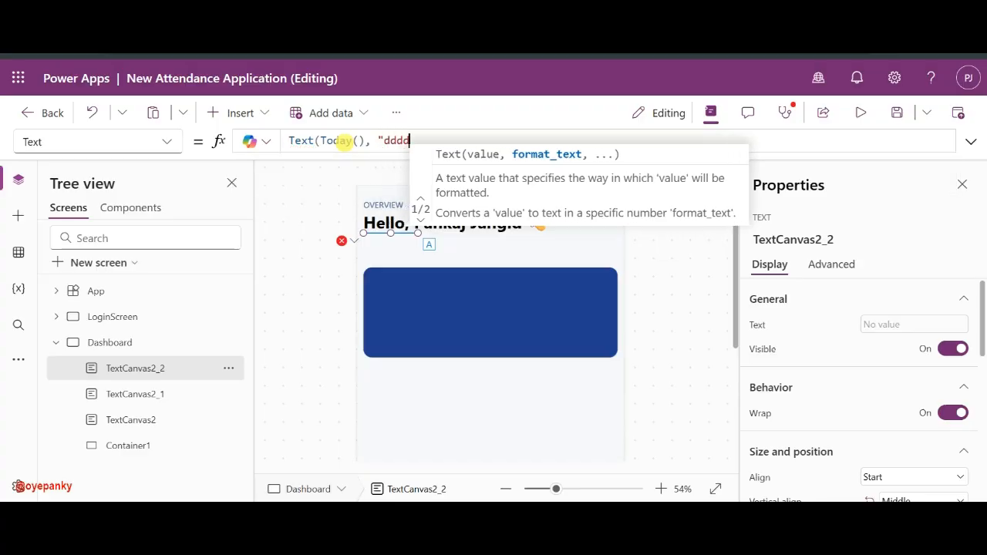
text(, )
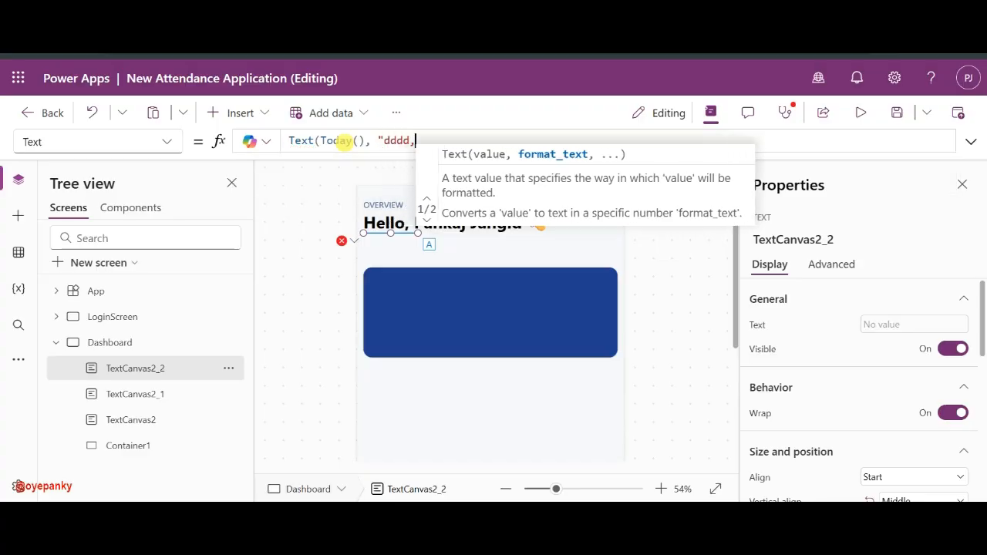
text(mmm)
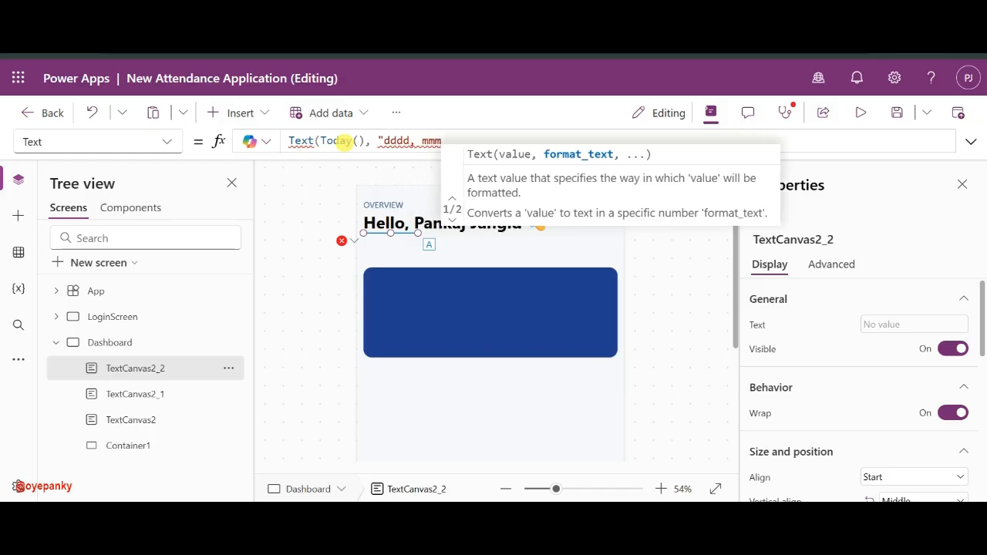
text( dd,)
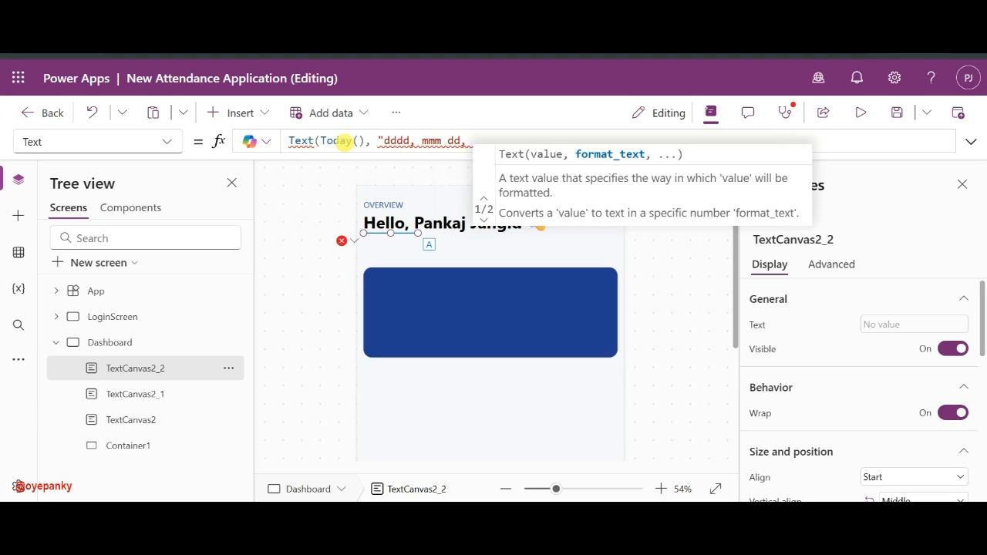
text( yyyy)
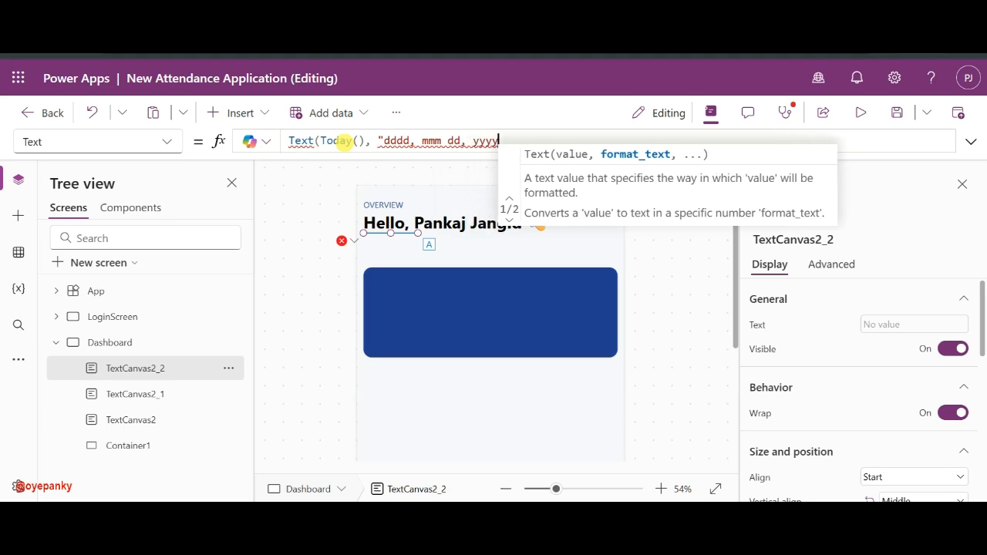
text("))
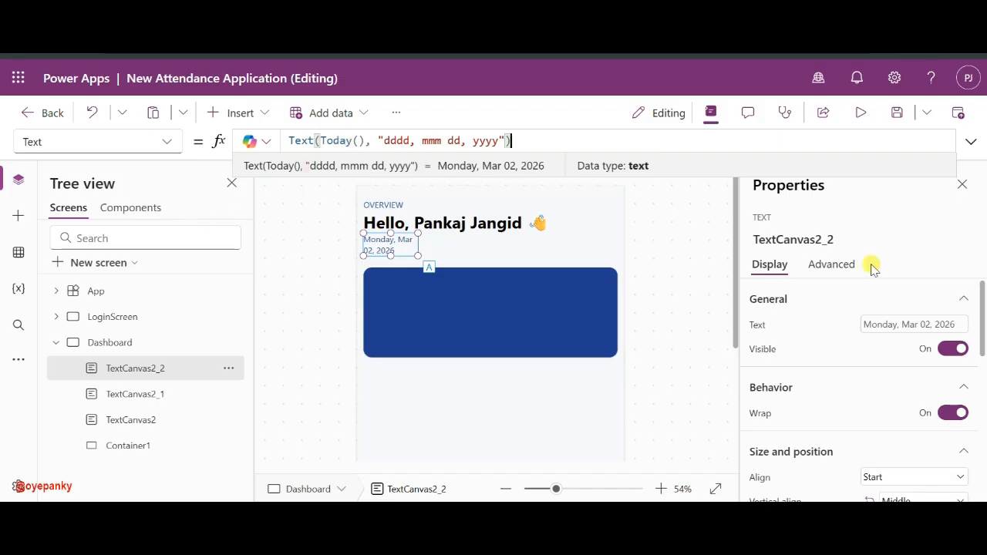
- Widen the date label to the card's right edge and glance at the Chrome mockup
drag(423, 260, 617, 249)
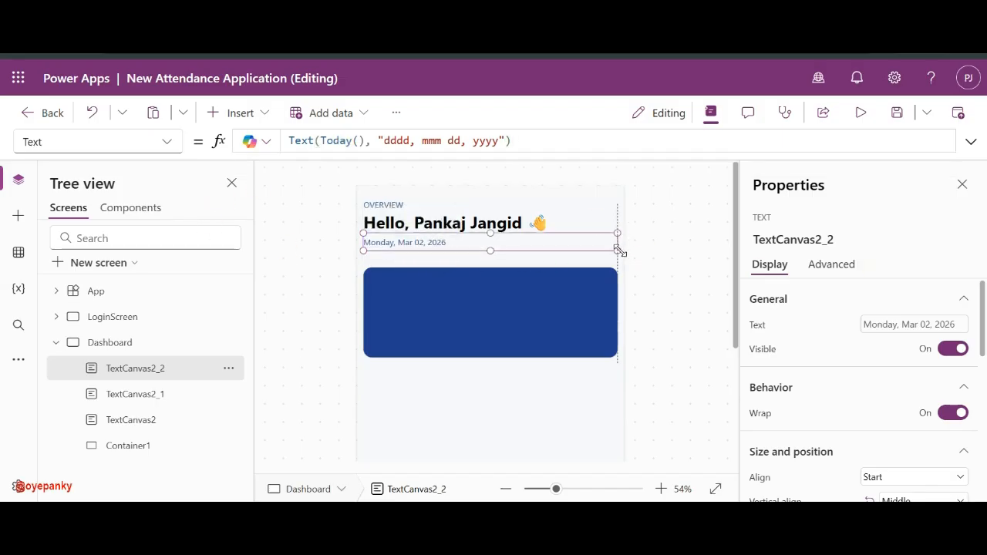
scroll(838, 373, down, 5)
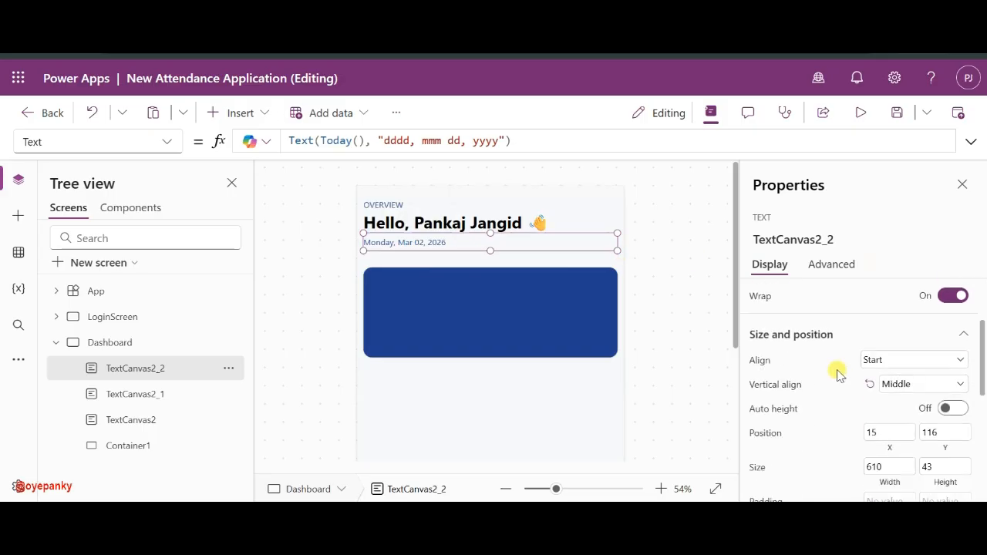
scroll(952, 353, down, 5)
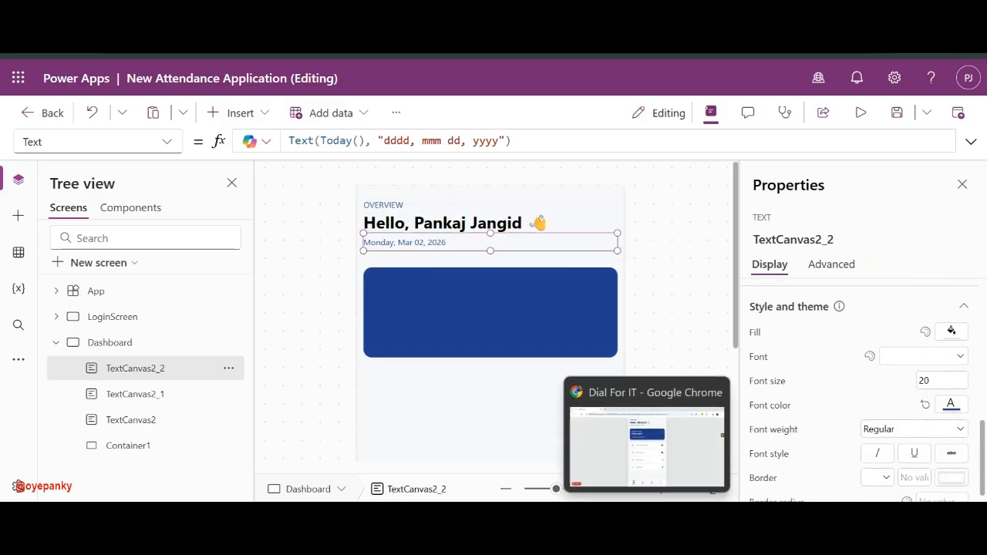
click(647, 536)
key(alt+Tab)
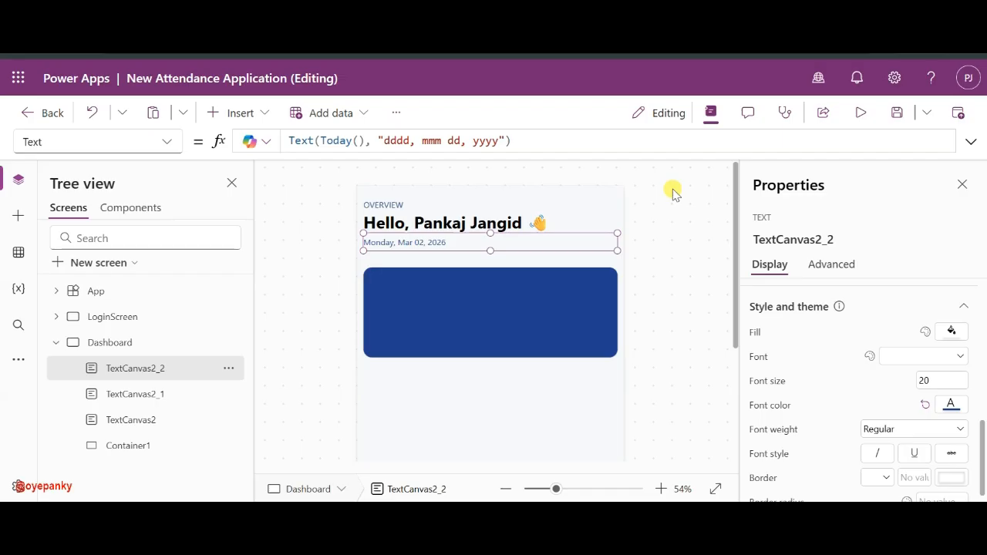
- Open and close the date label's font colour palette without changing it
click(949, 404)
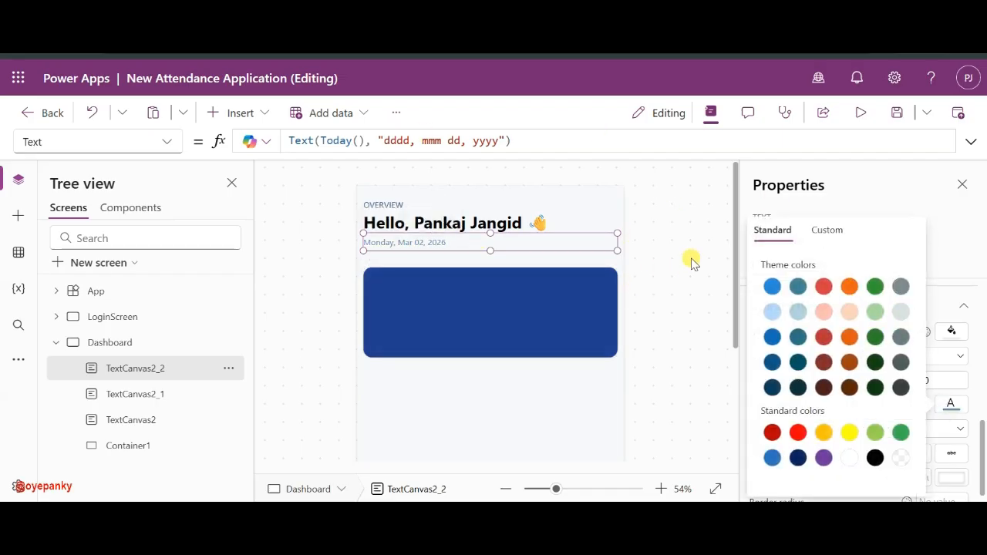
click(650, 242)
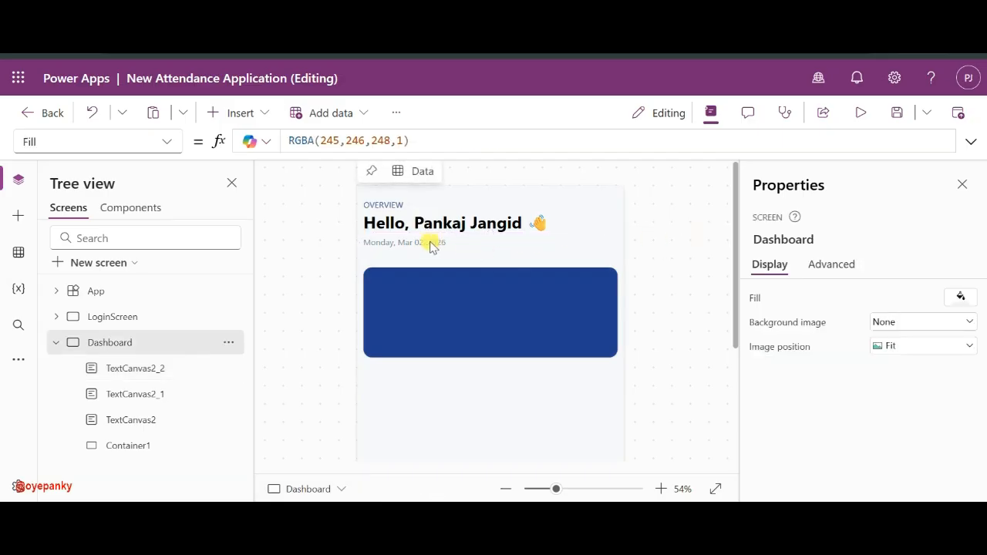
click(426, 246)
click(640, 226)
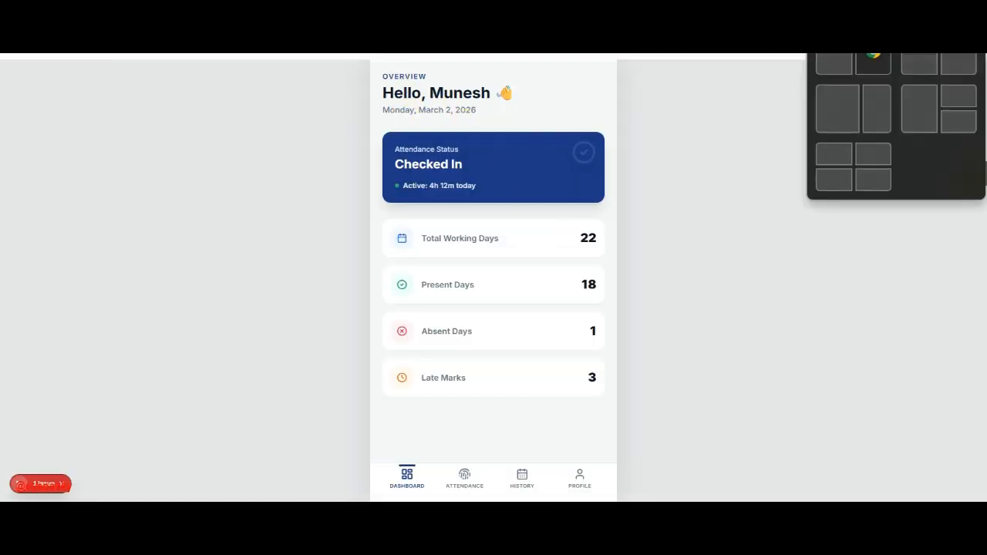
- Back in the editor, set the date label's font weight to Semibold
click(910, 10)
click(422, 242)
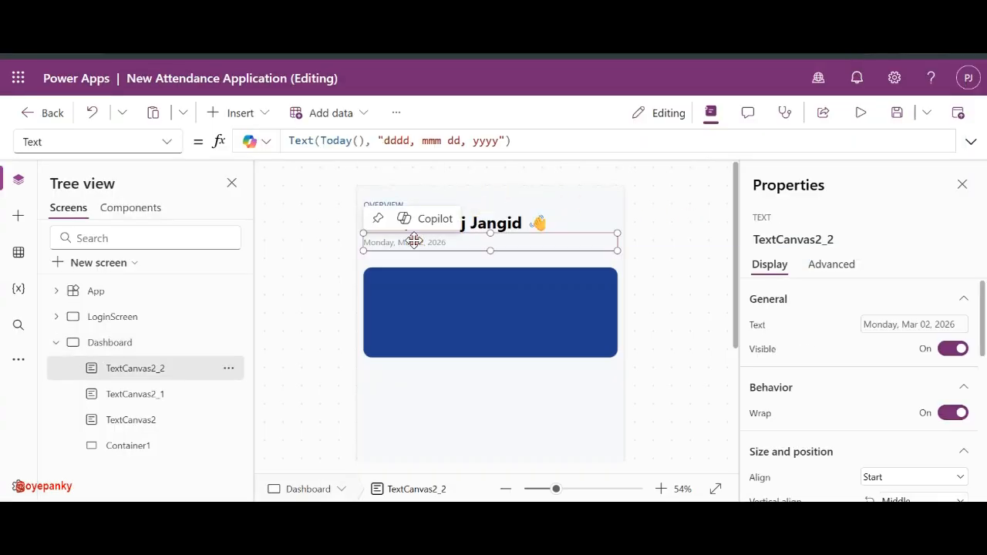
scroll(886, 378, down, 5)
click(917, 416)
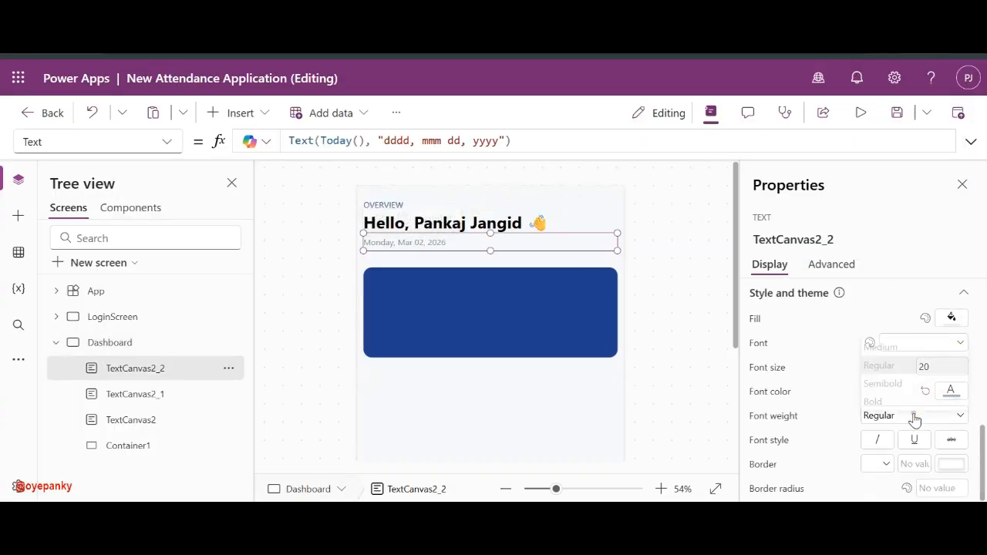
click(880, 379)
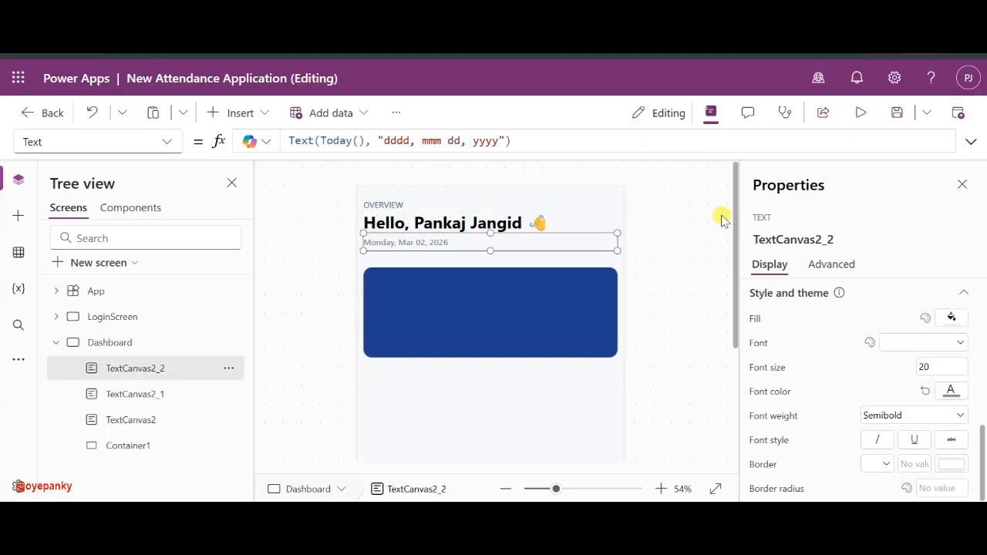
click(718, 214)
click(402, 224)
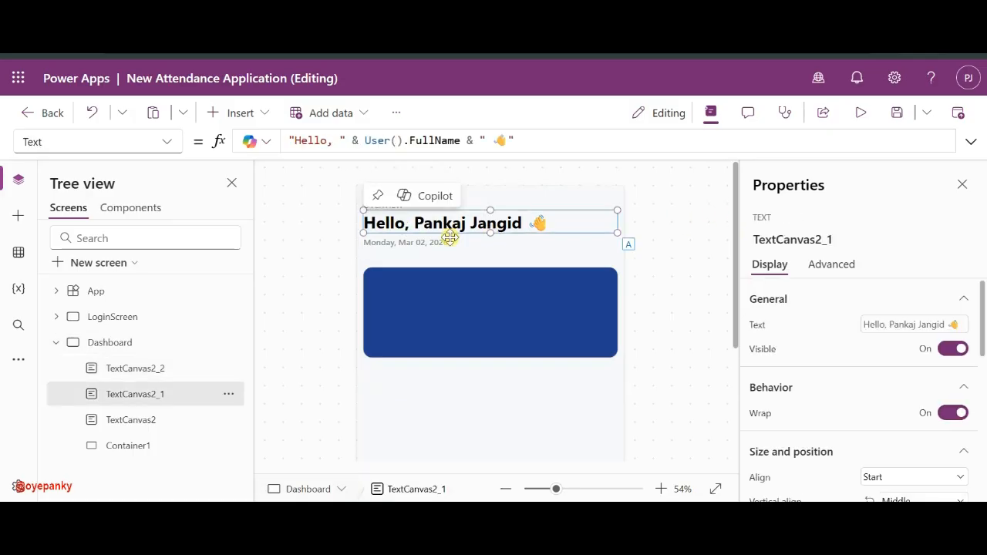
click(659, 251)
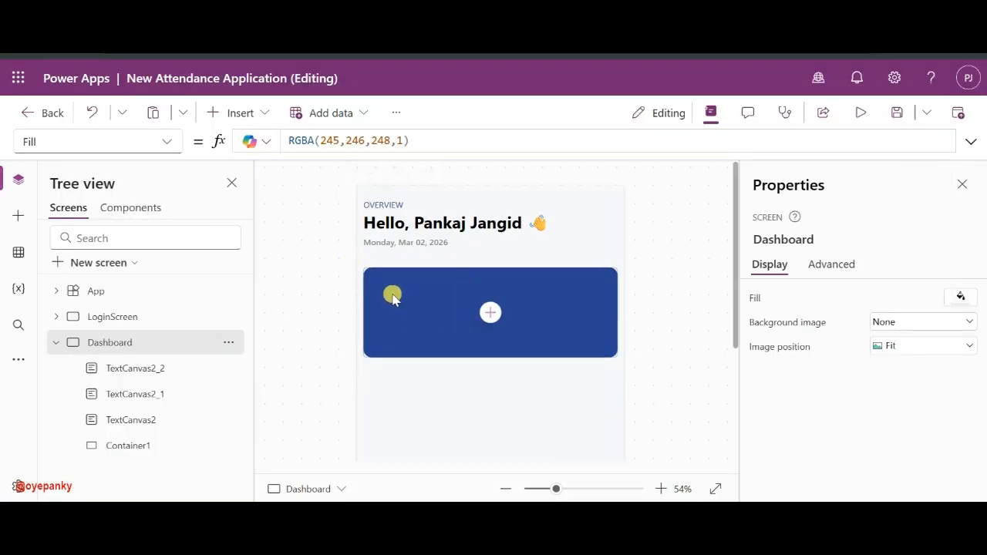
- Set Container1 to X 30 and width Parent.Width - 60
click(392, 287)
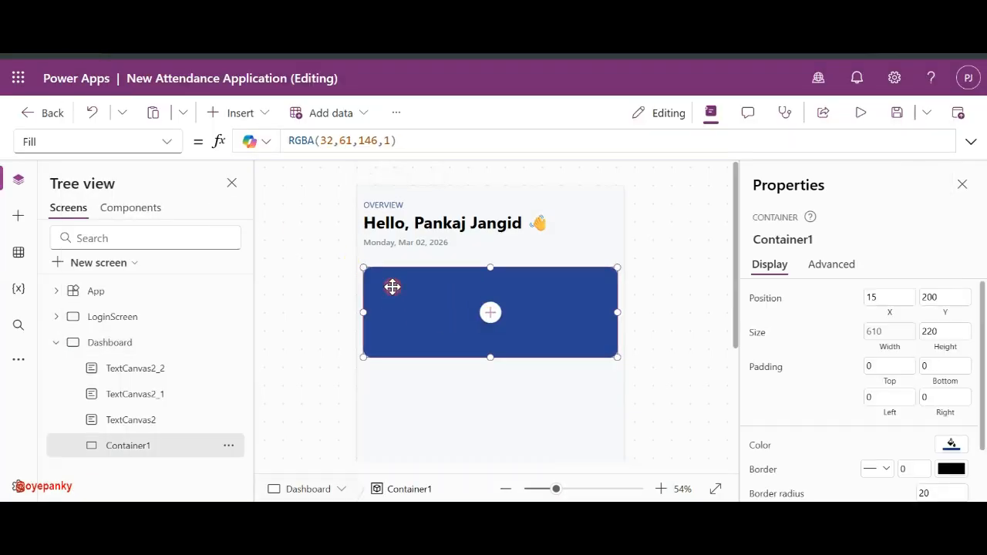
click(886, 297)
key(BackSpace)
key(BackSpace)
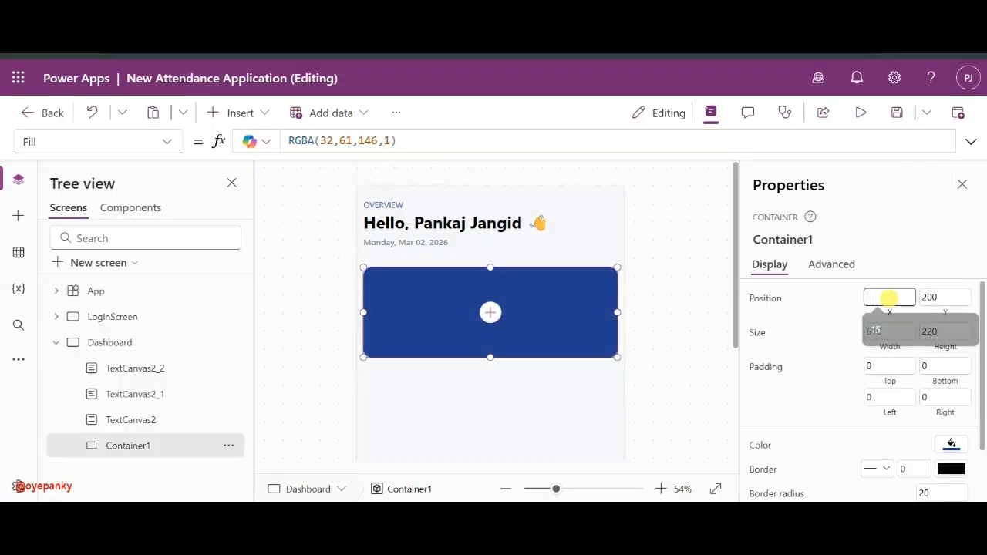
text(30)
click(886, 332)
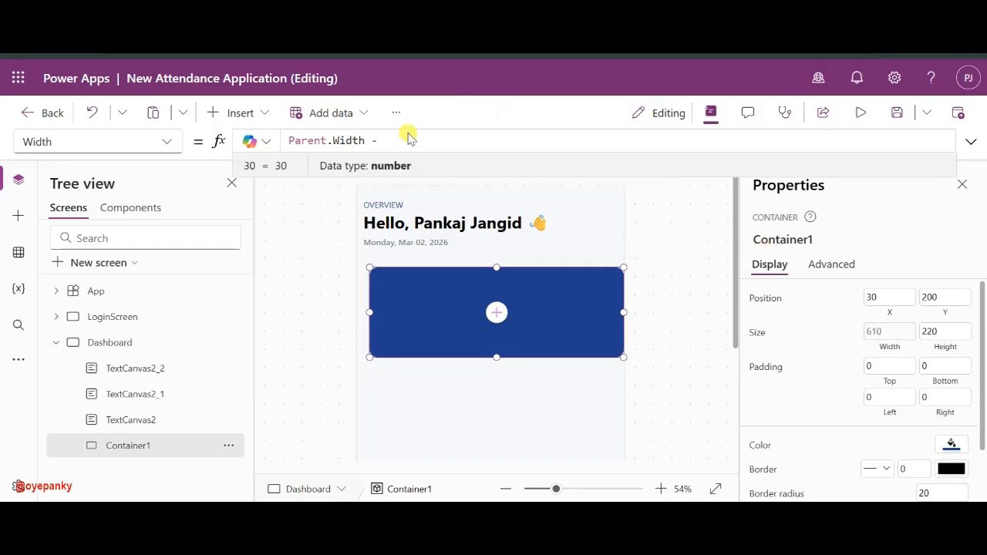
text(60)
click(625, 278)
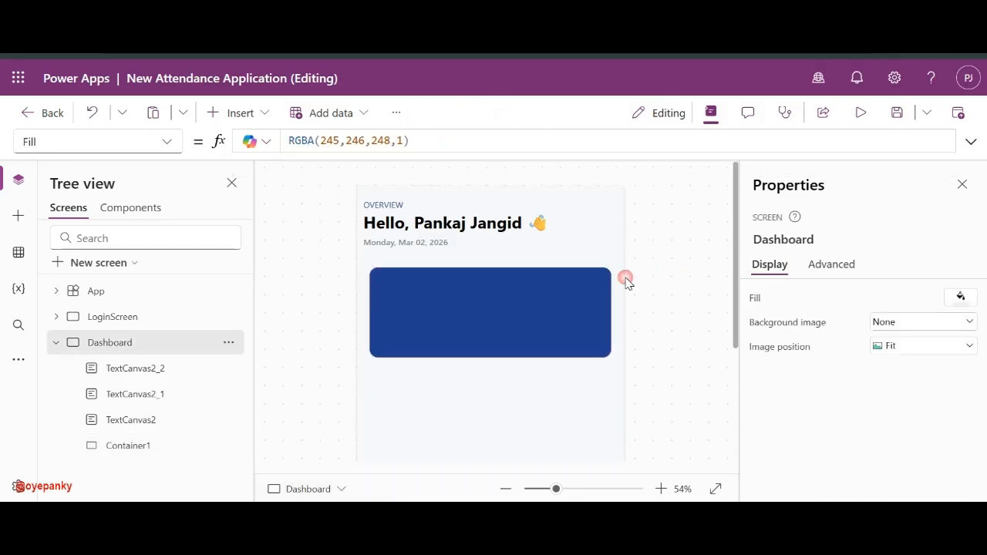
- Align the three header labels with the card's edges and turn on Auto height
click(377, 204)
shift+click(373, 224)
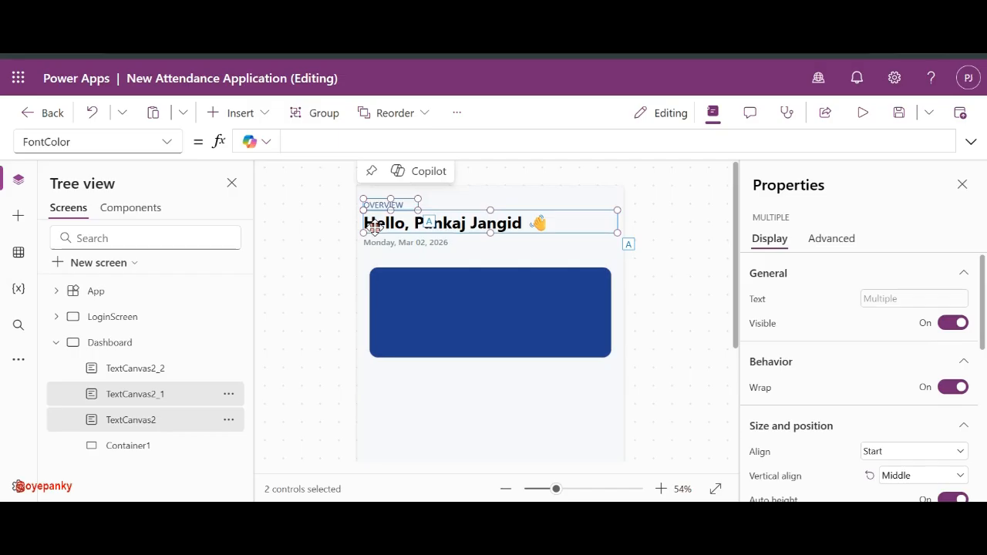
shift+click(376, 246)
drag(376, 245, 383, 242)
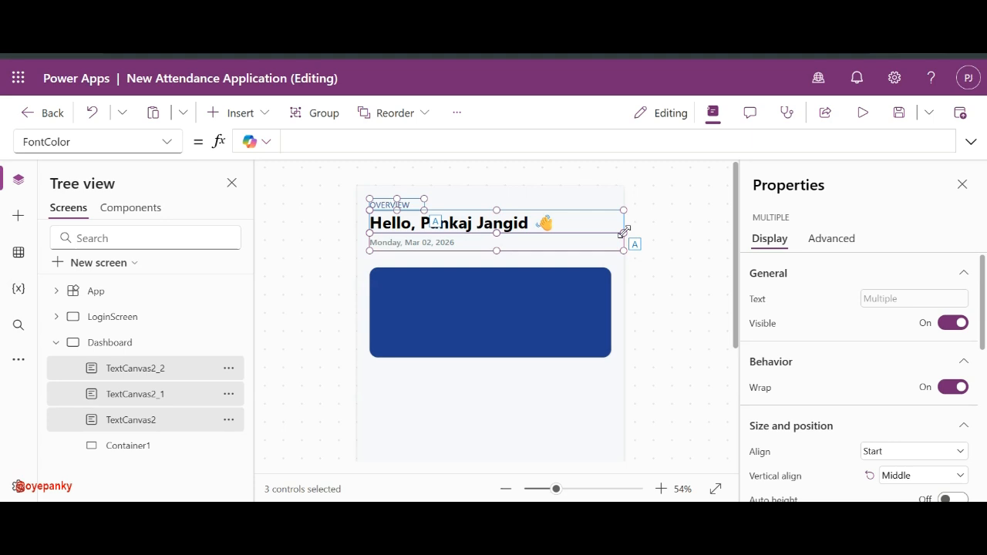
drag(621, 231, 611, 233)
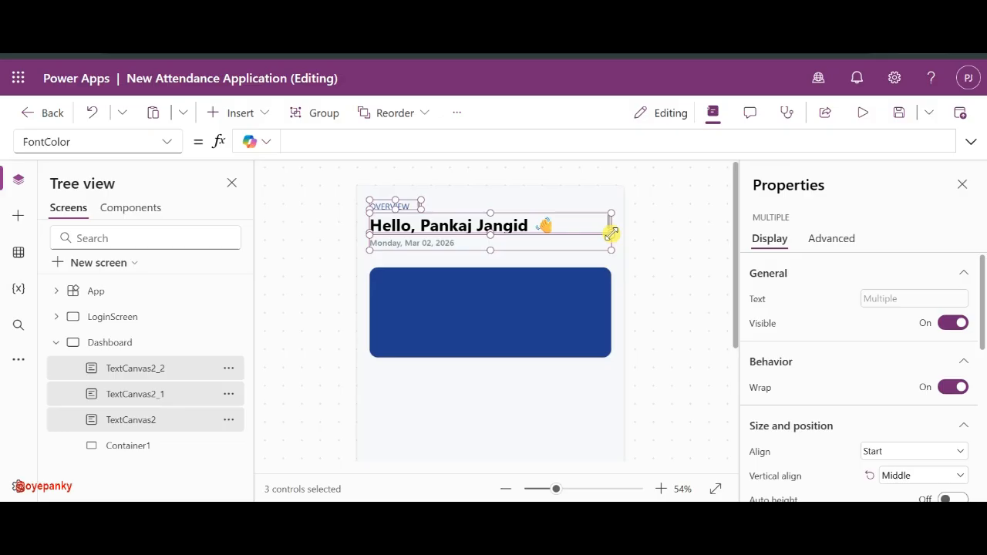
drag(611, 234, 610, 234)
scroll(923, 408, down, 1)
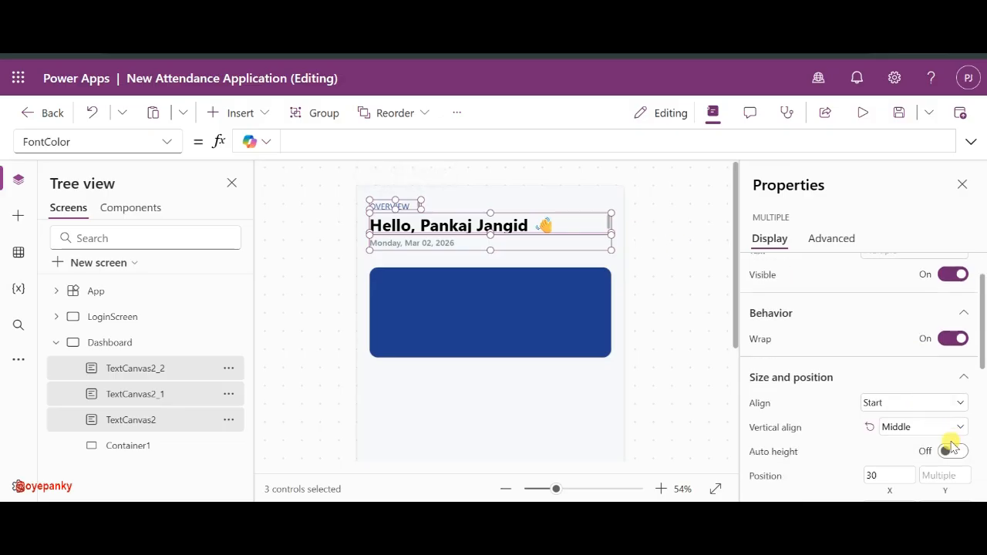
click(947, 452)
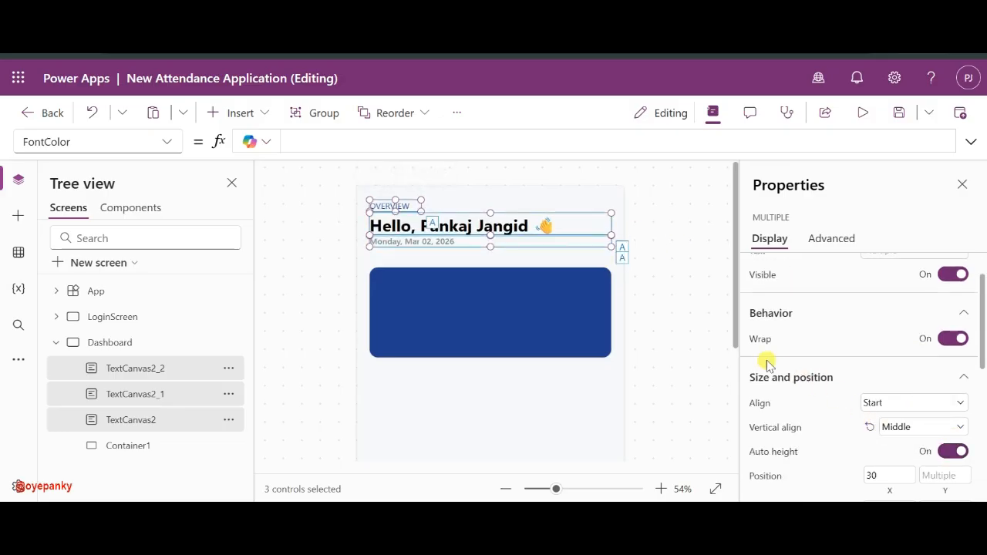
click(698, 340)
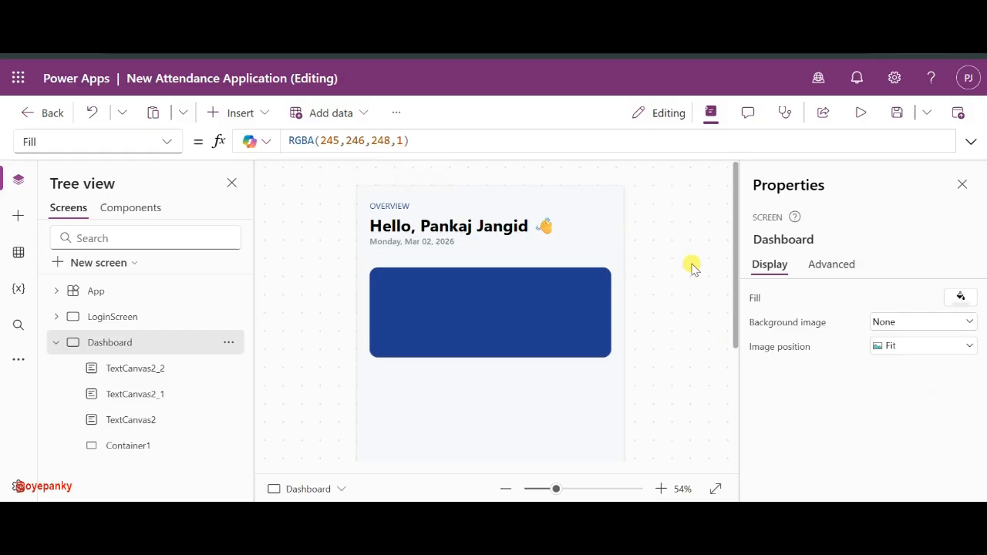
- Check the greeting and date label selections, then select the blue card Container1
click(420, 226)
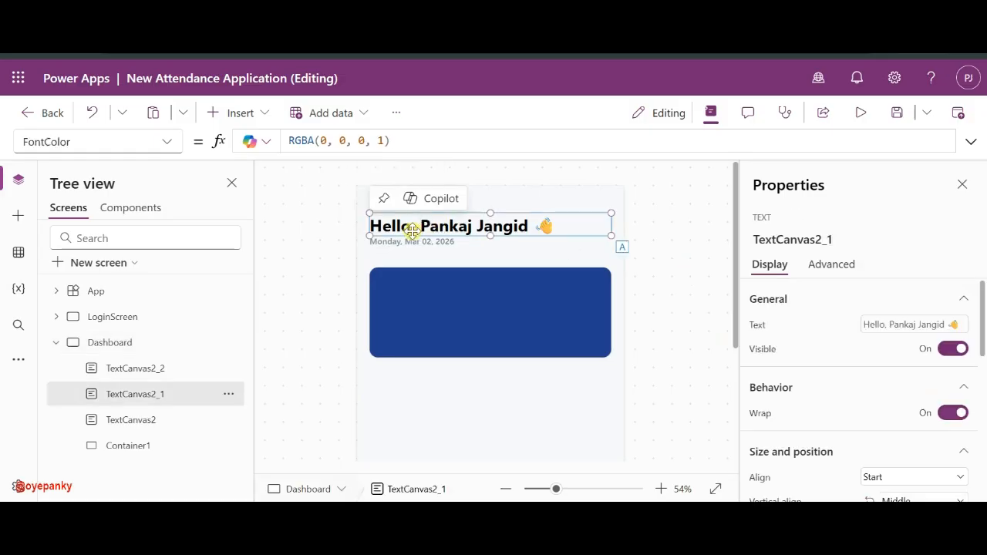
shift+click(403, 242)
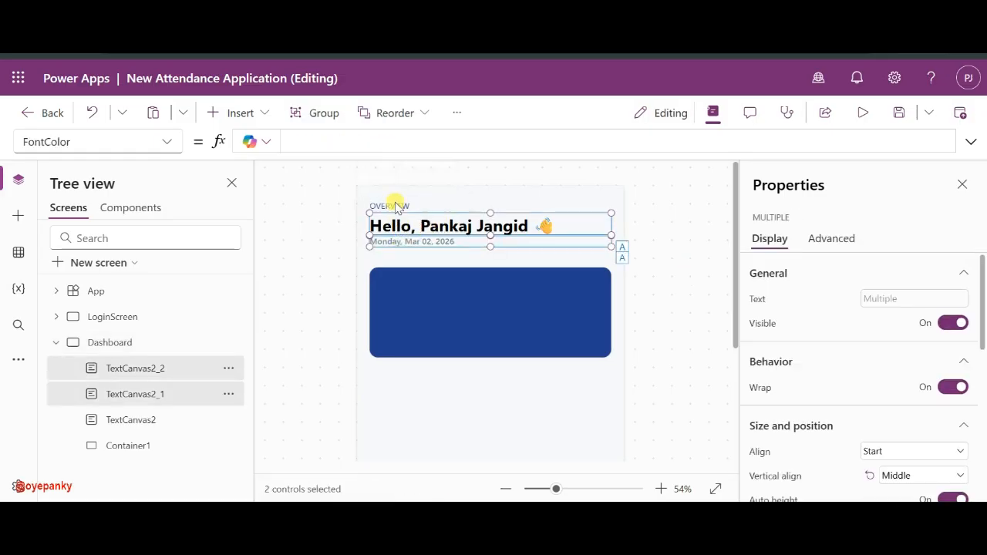
click(657, 357)
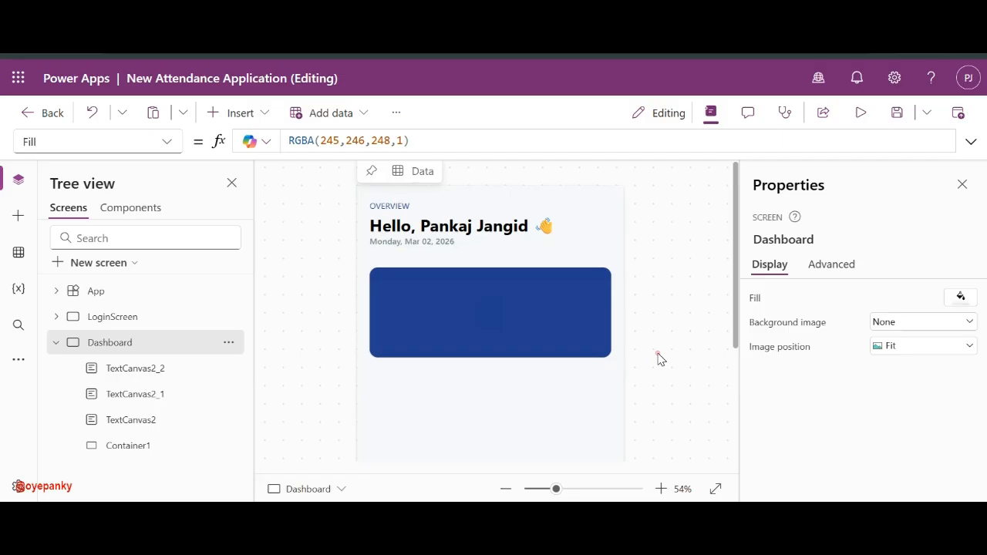
click(391, 243)
click(502, 225)
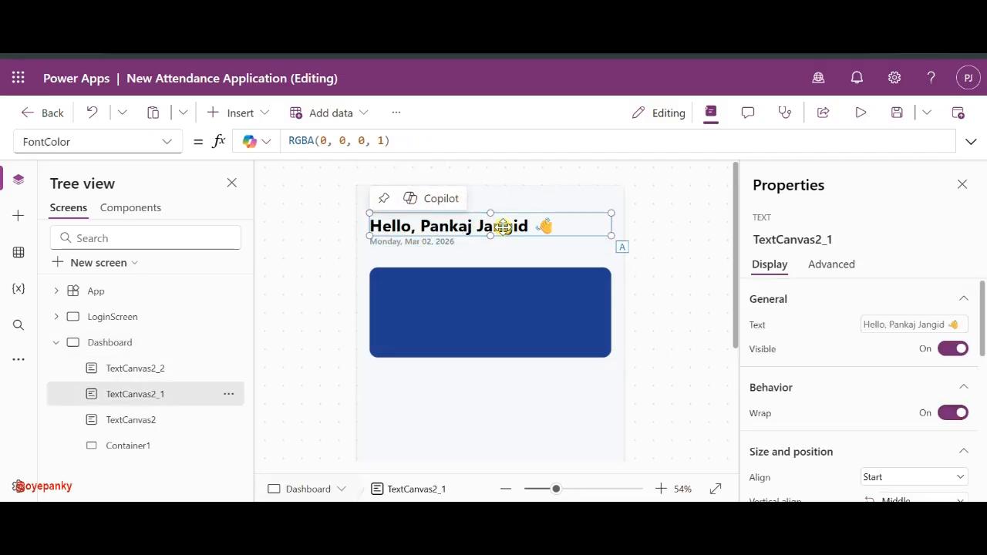
click(581, 333)
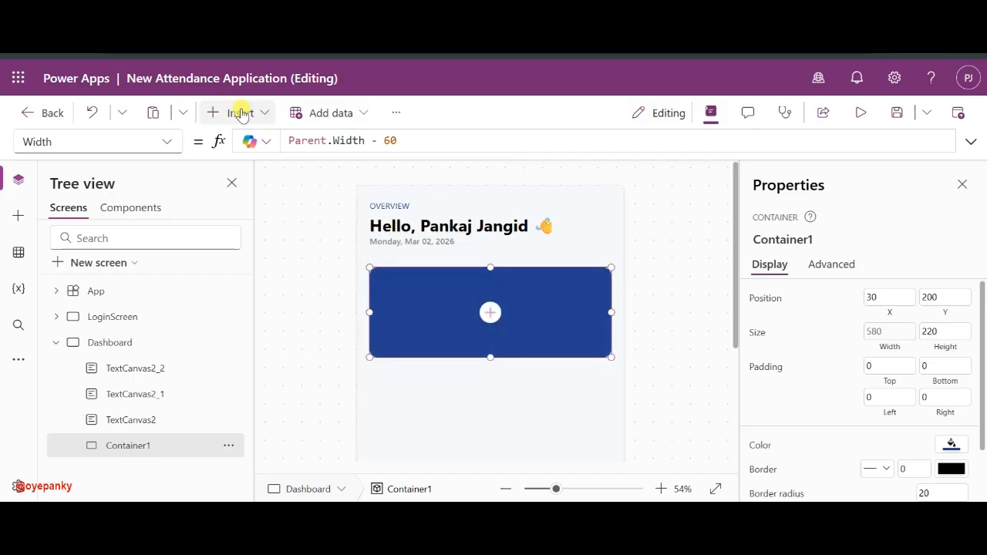
- Paste a copy of the date label into Container1 at its top, with font size 34
click(238, 110)
click(246, 114)
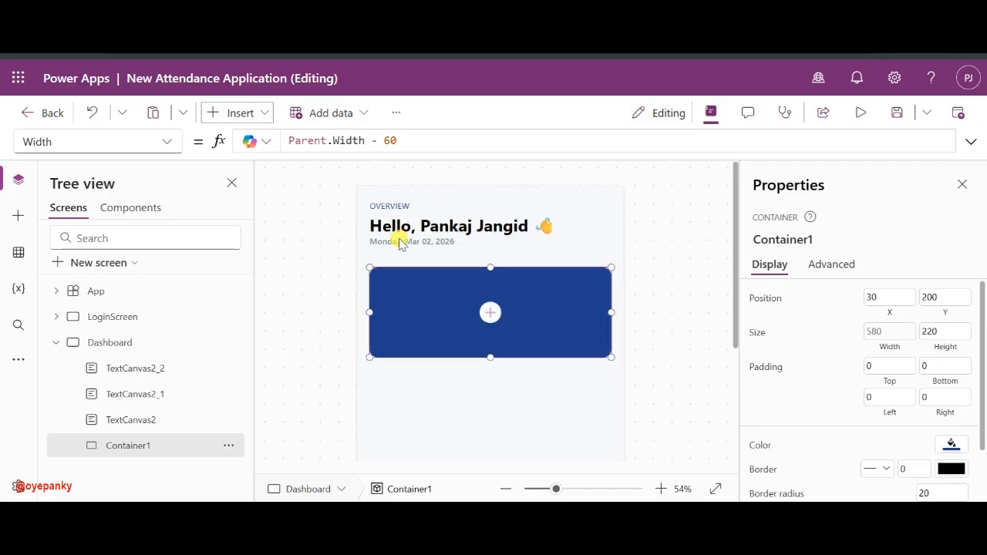
click(399, 240)
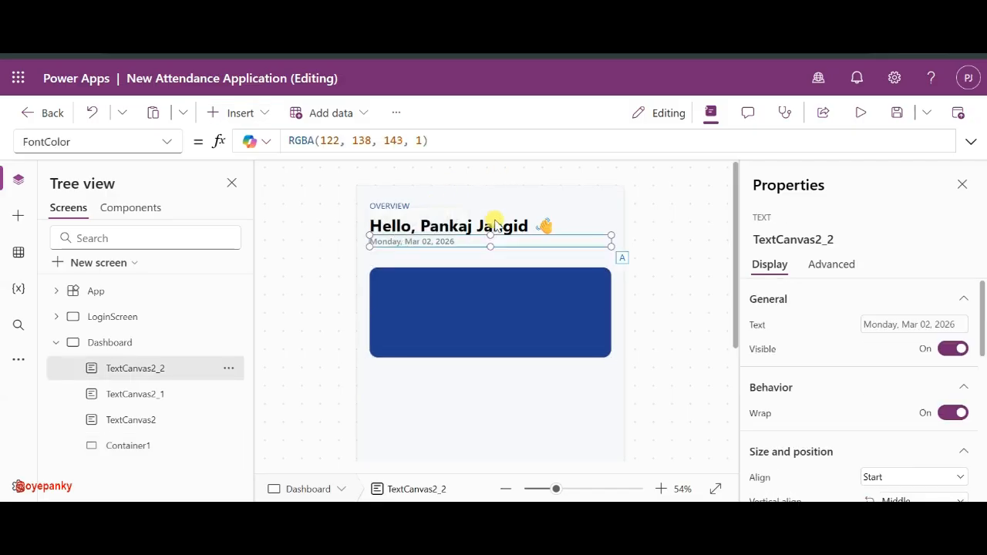
click(459, 286)
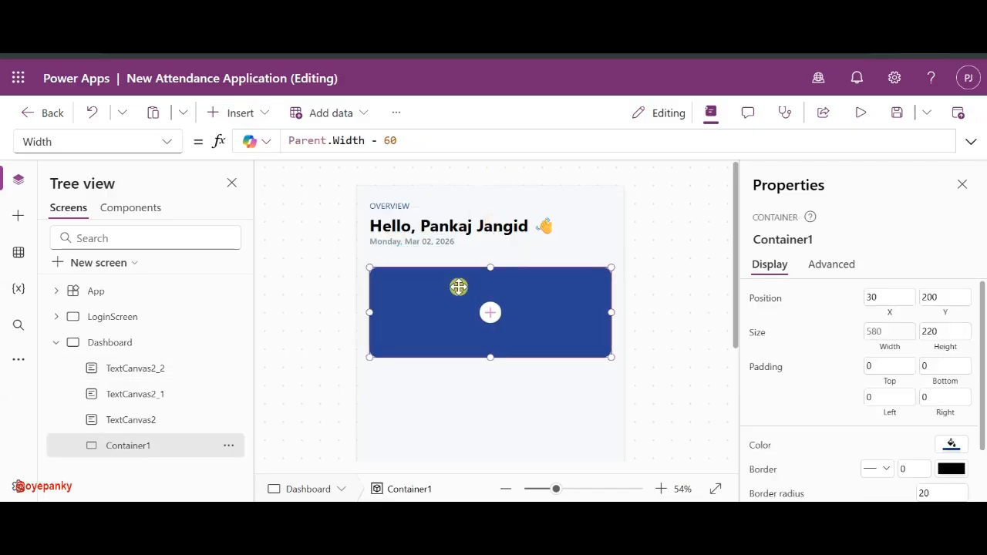
key(ctrl+v)
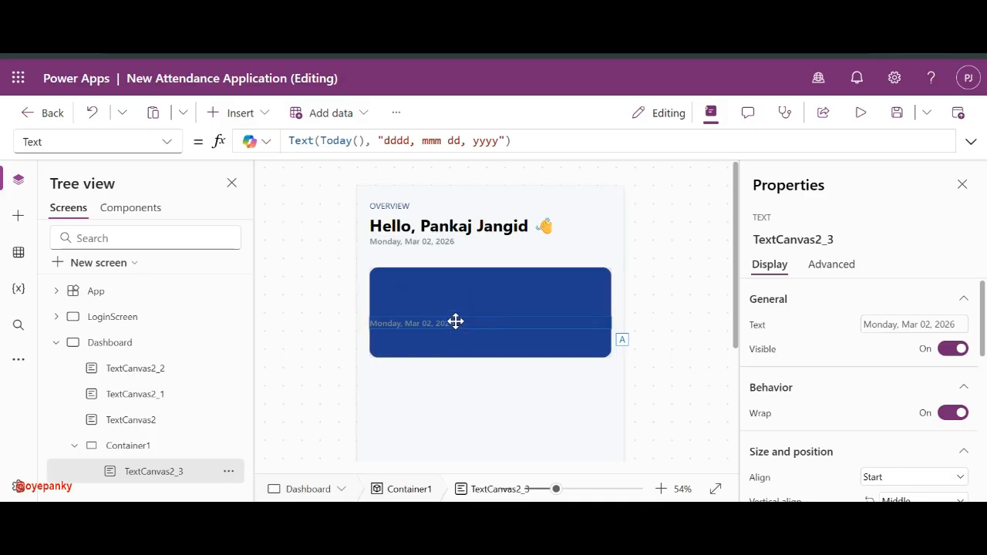
drag(455, 322, 458, 286)
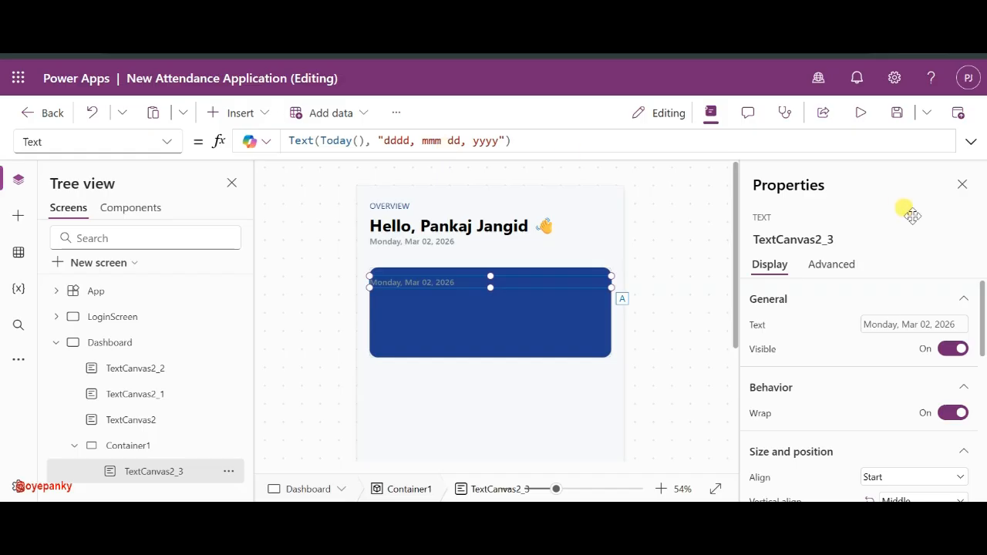
scroll(851, 368, down, 5)
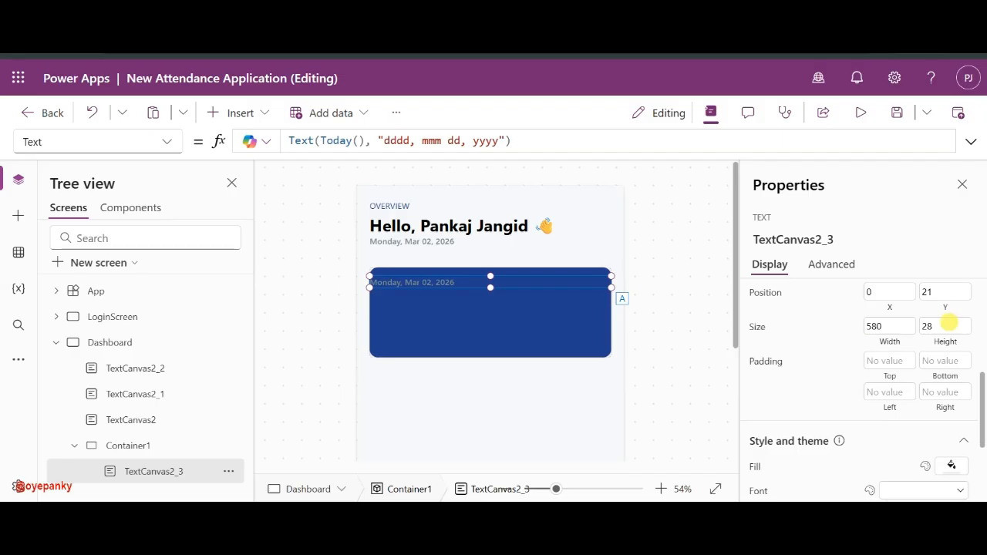
scroll(951, 321, down, 4)
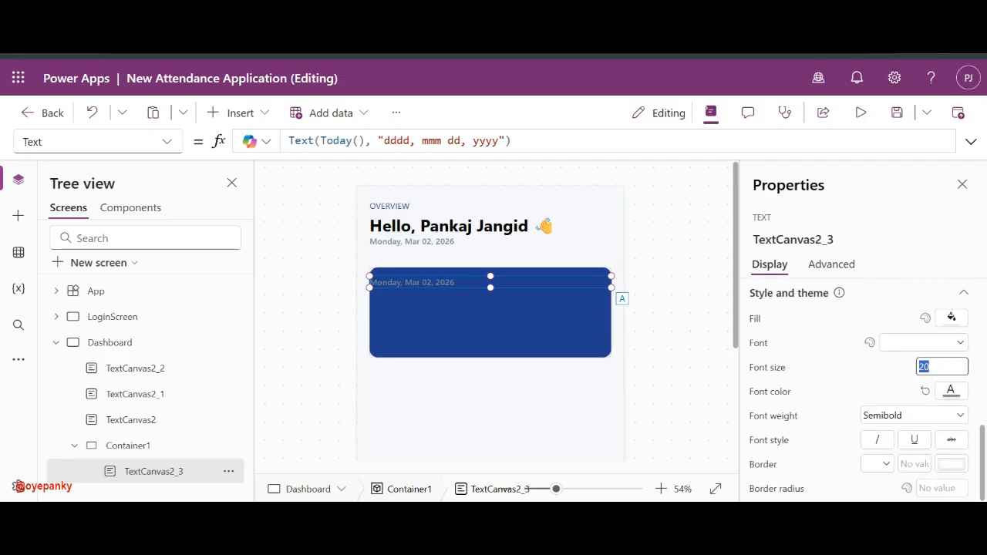
text(34)
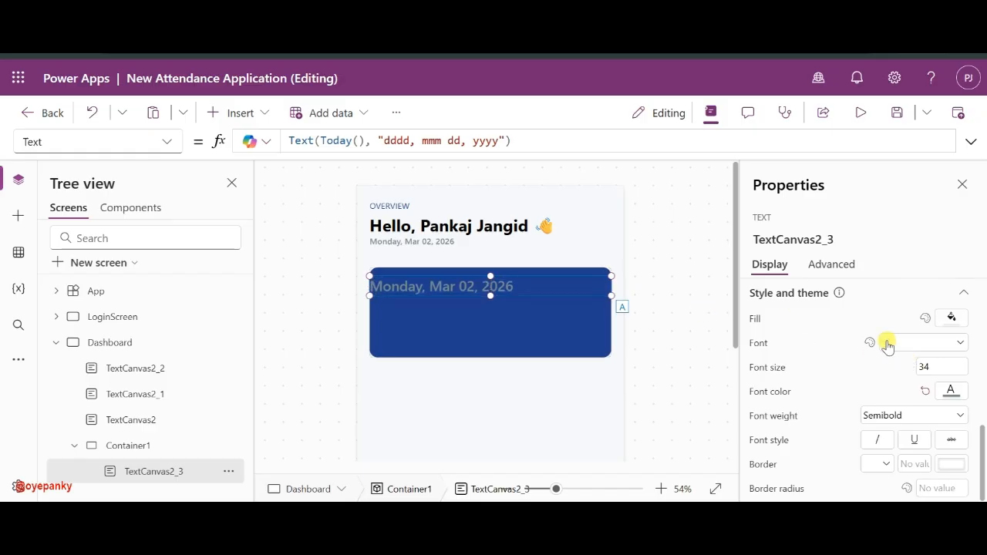
scroll(887, 347, up, 10)
click(908, 326)
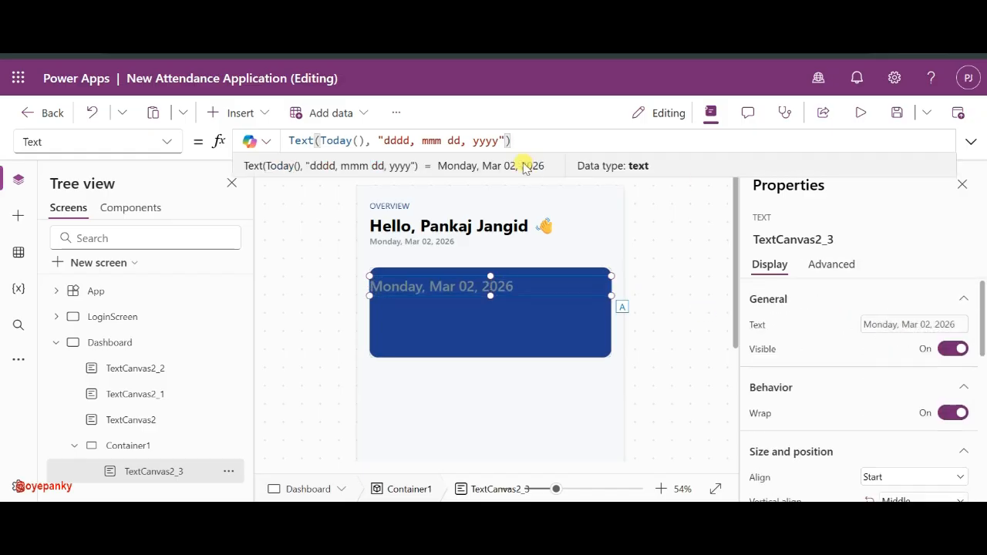
- Change the copied label's text to "Checked In", correcting the spelling
key(ctrl+a)
key(BackSpace)
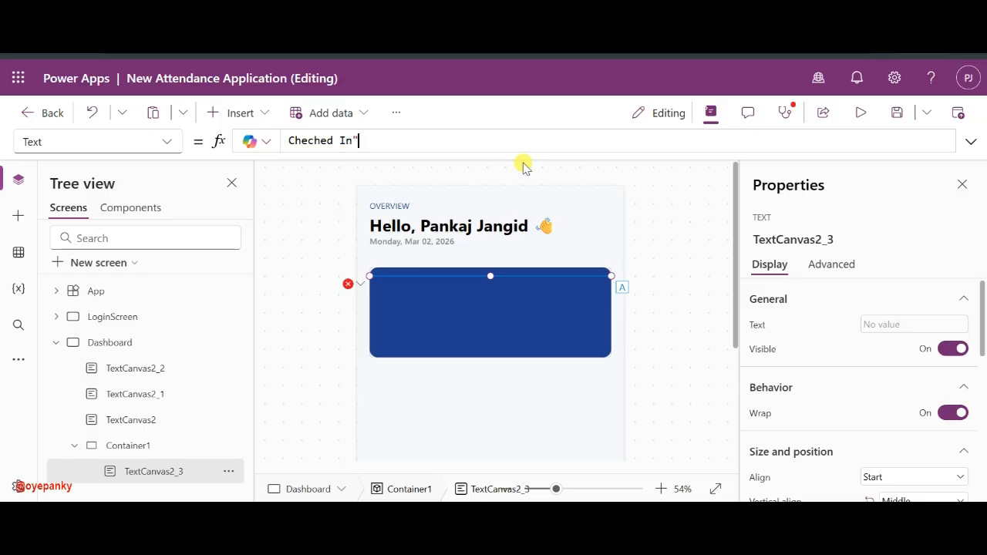
key(Home)
text(")
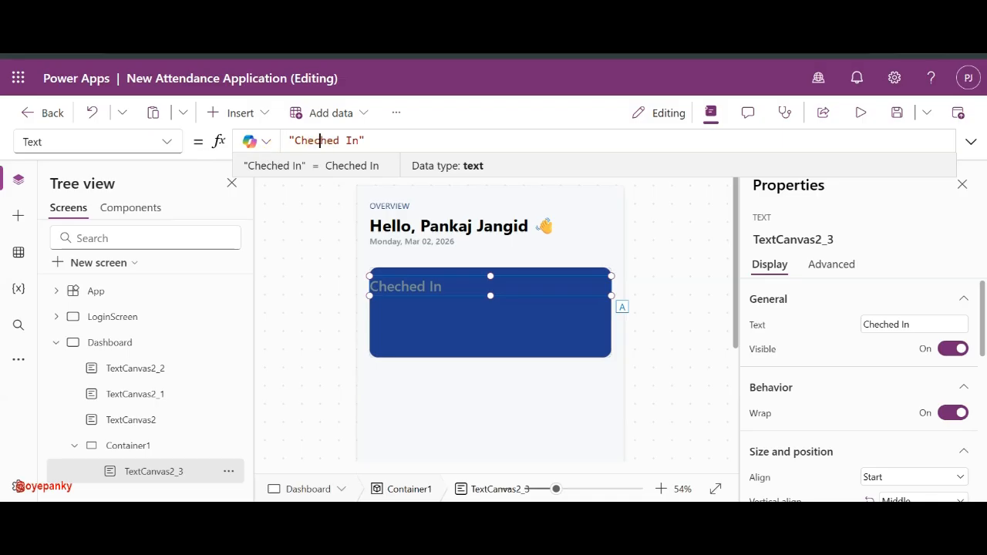
double_click(320, 140)
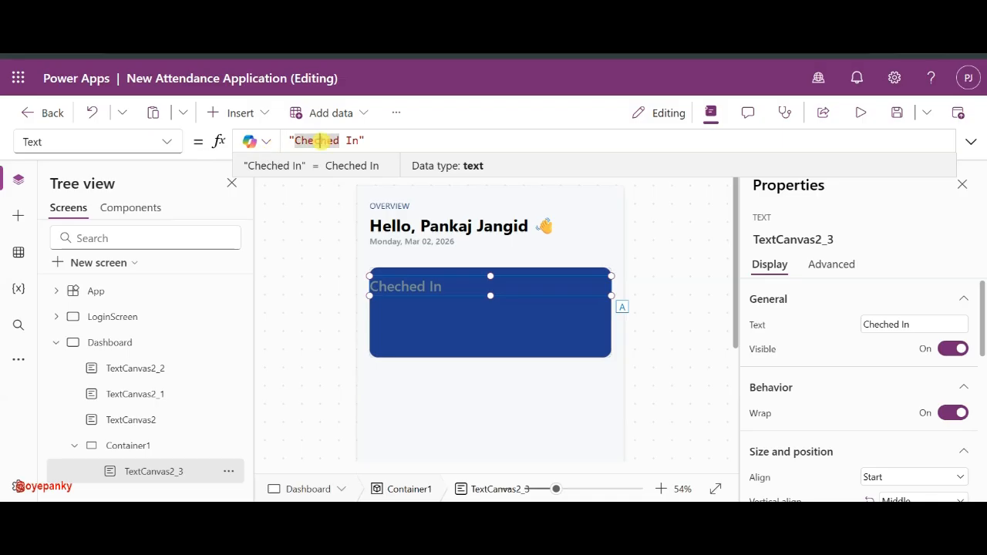
click(321, 140)
text(k)
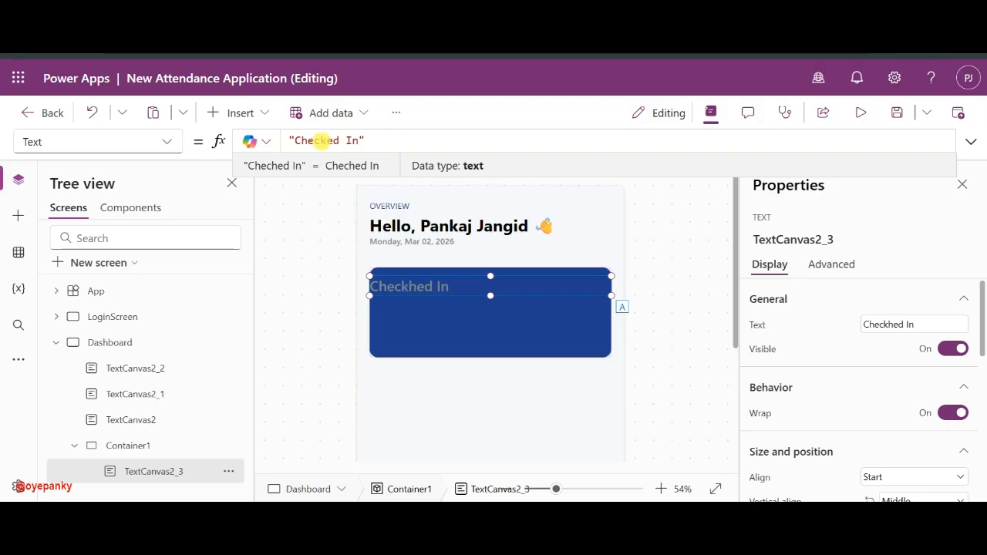
click(365, 141)
- Set the Checked In heading's font colour to white and weight to Bold
scroll(764, 344, down, 10)
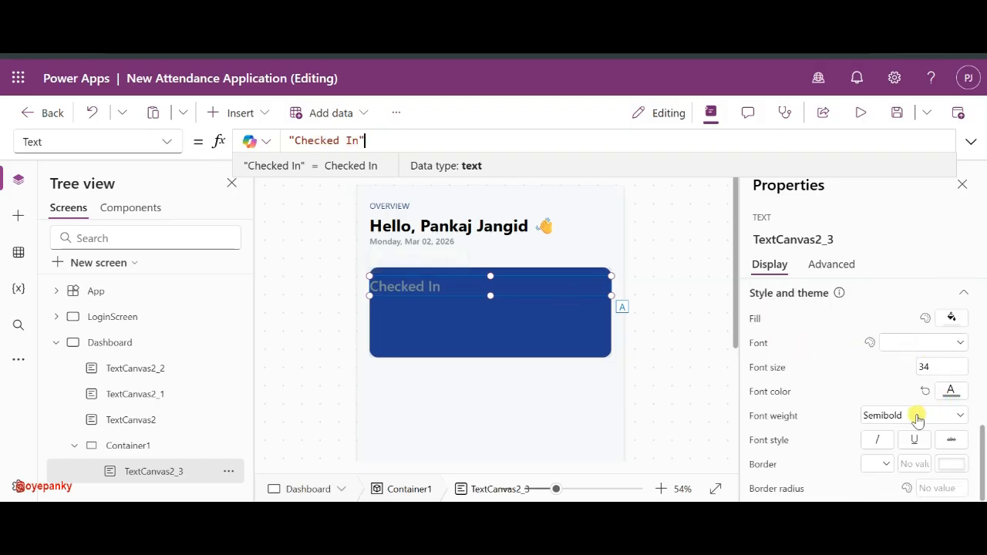
click(950, 391)
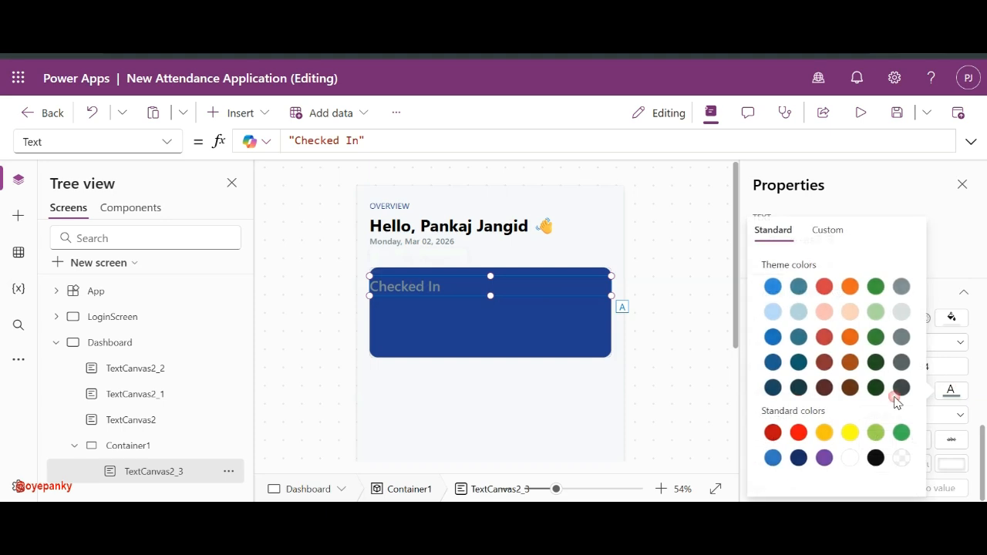
click(849, 457)
click(947, 410)
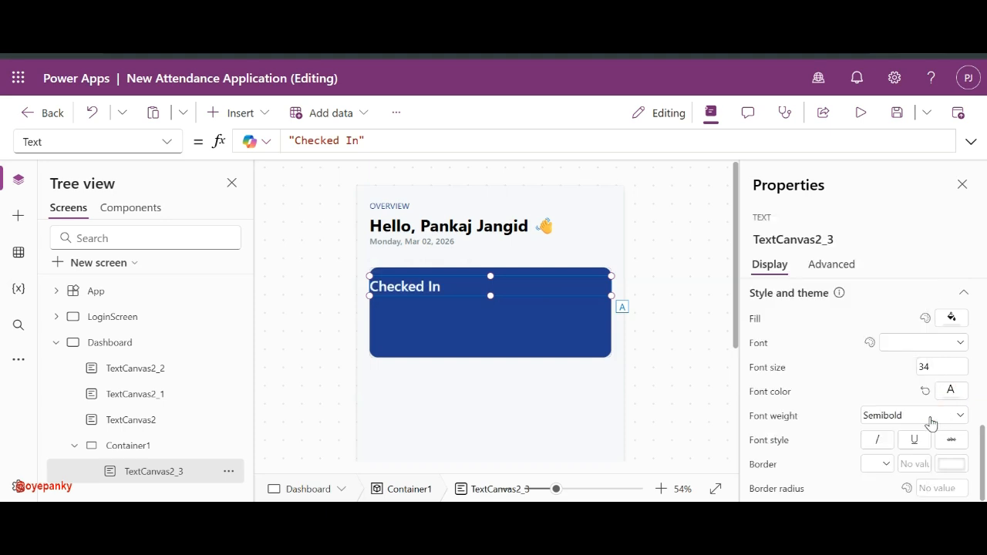
click(890, 416)
click(894, 397)
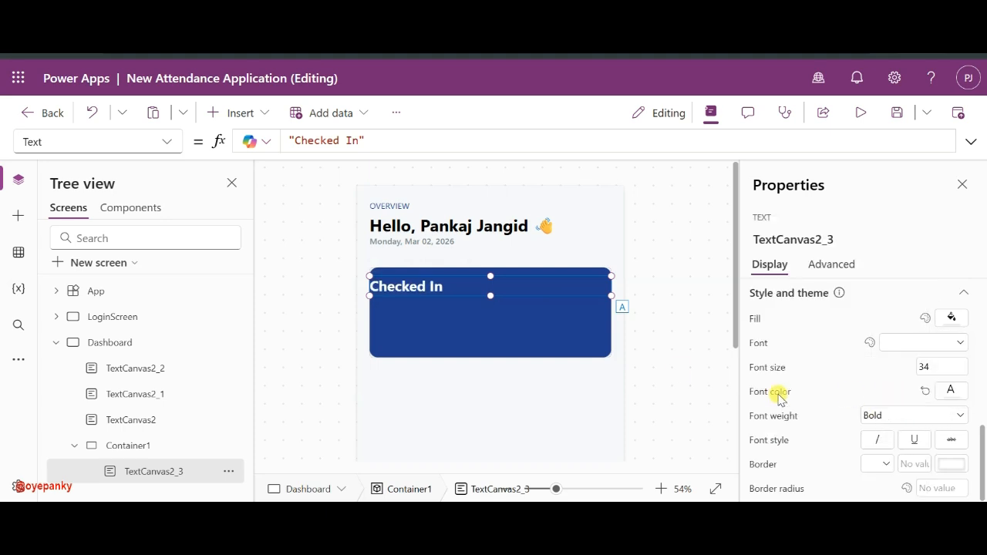
click(472, 325)
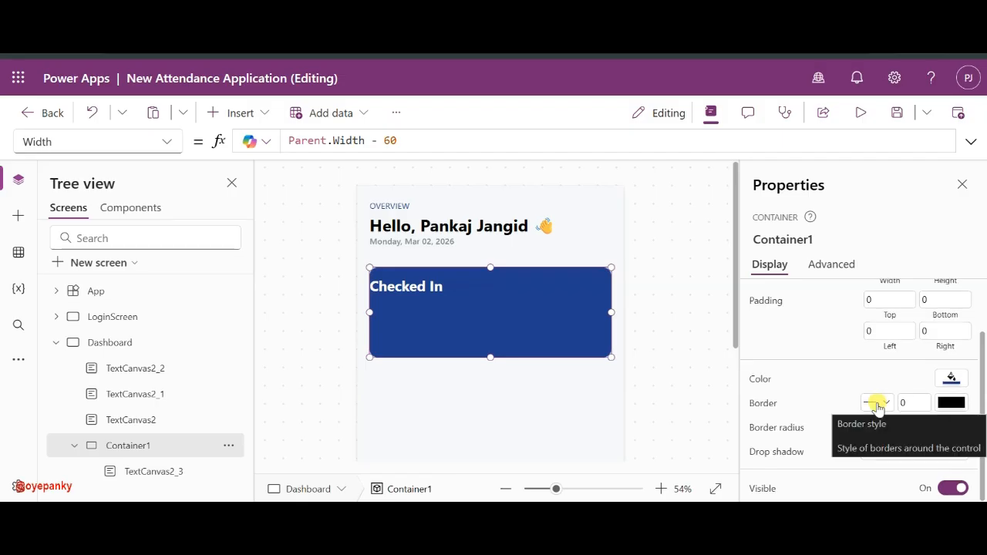
- Give the blue card (Container1) padding of 30 on the top, left, bottom and right
click(885, 302)
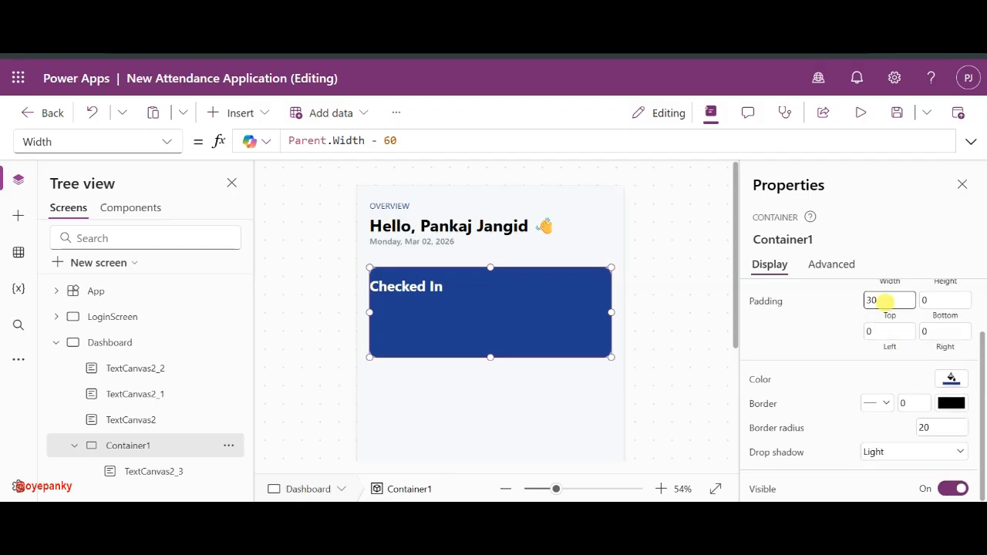
click(891, 332)
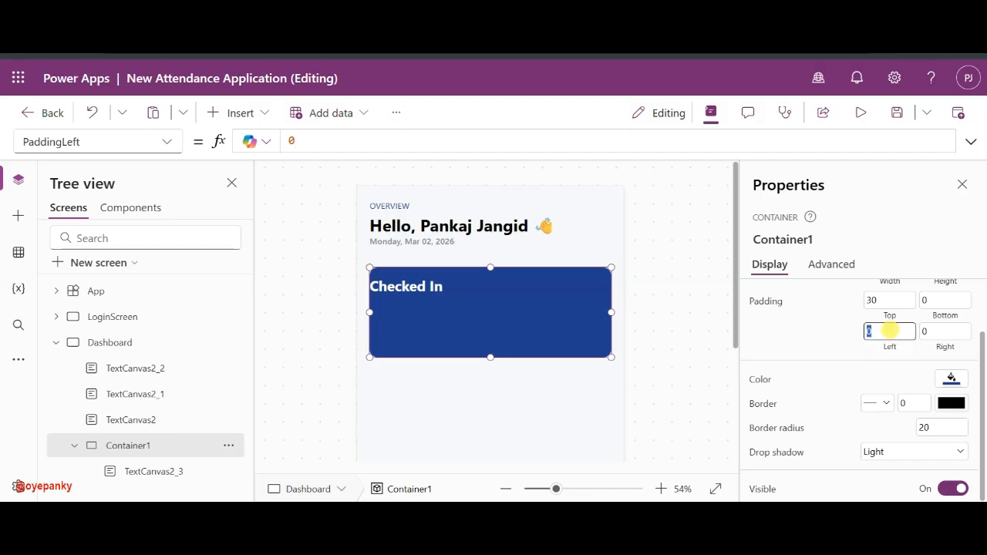
click(950, 303)
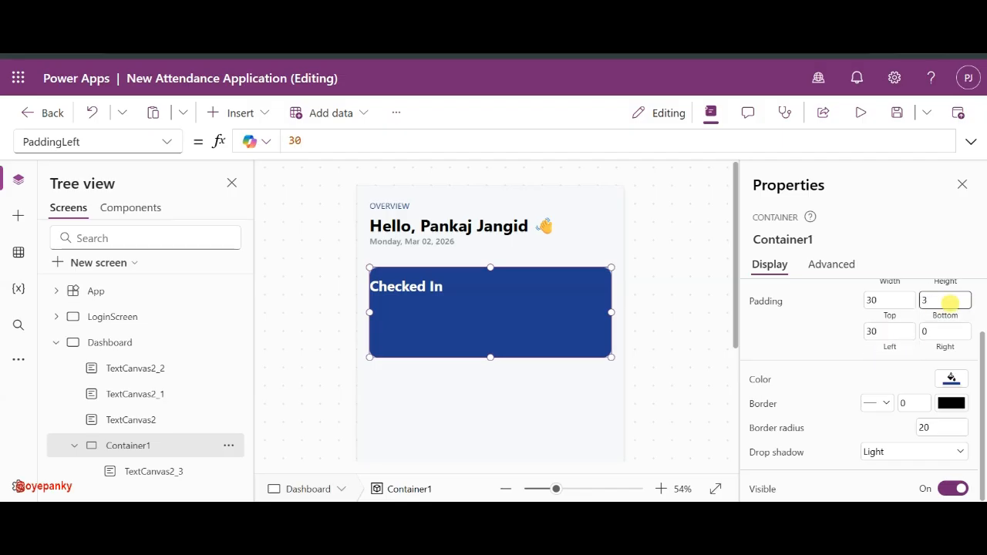
click(939, 331)
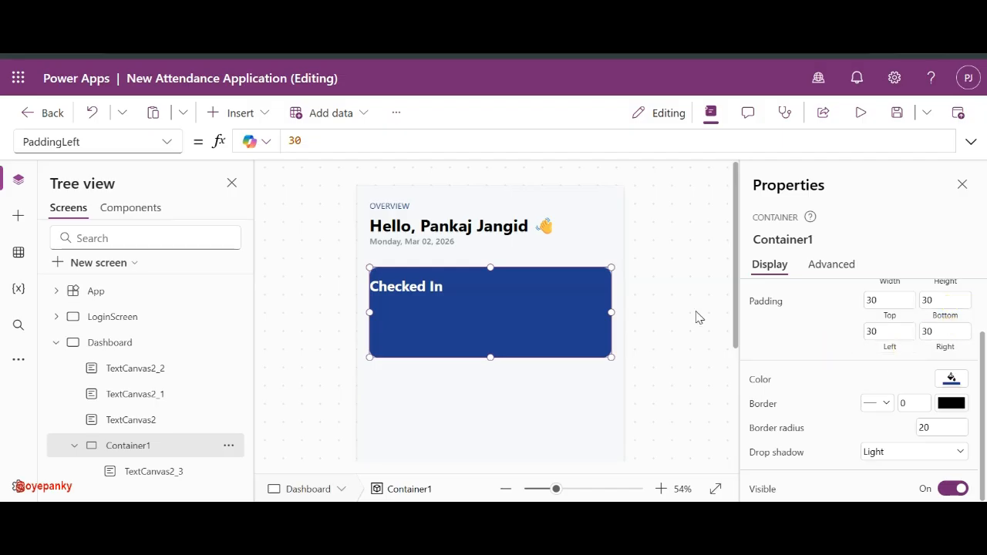
- Inset and narrow the Checked In heading to about half width, nudge it down, and turn Auto height on
click(443, 286)
drag(370, 296, 380, 296)
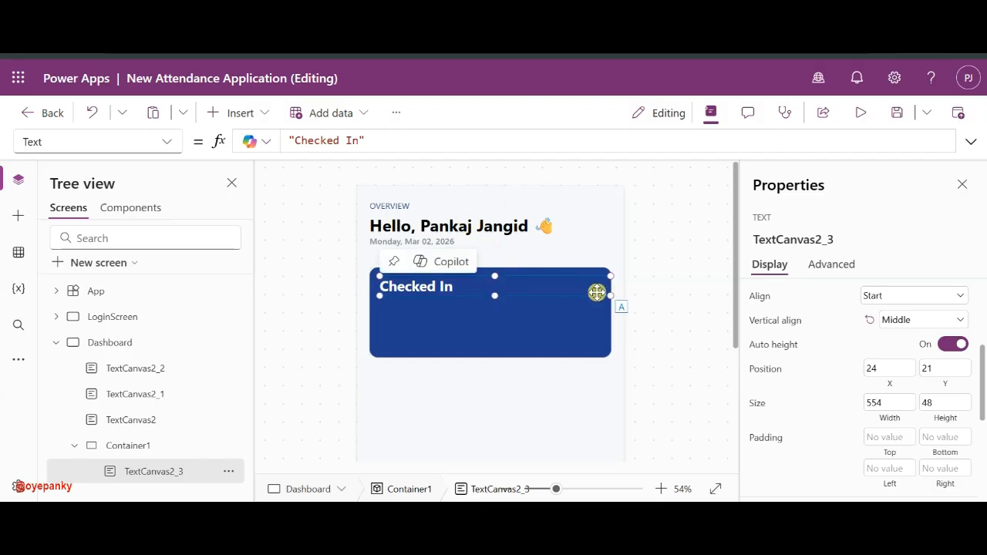
drag(607, 297, 485, 298)
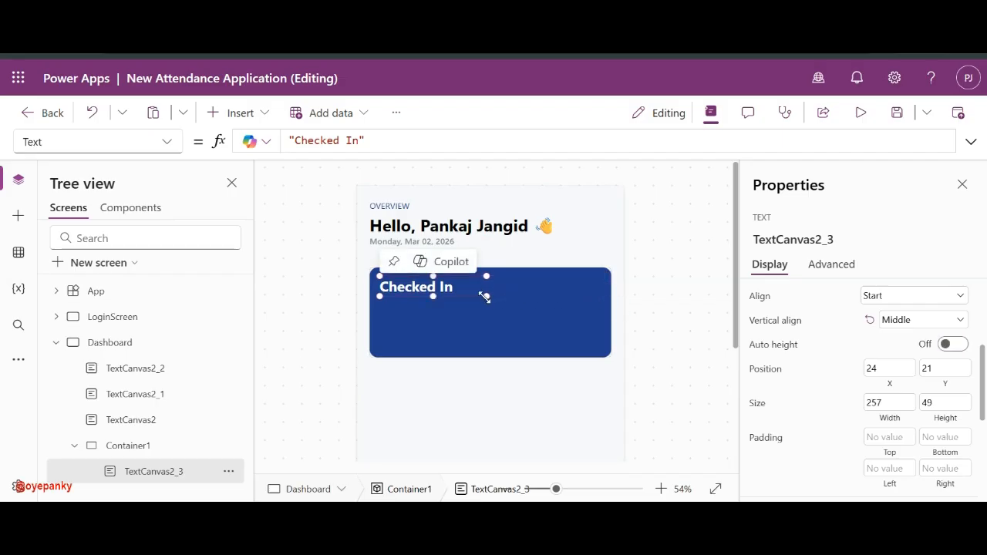
click(459, 289)
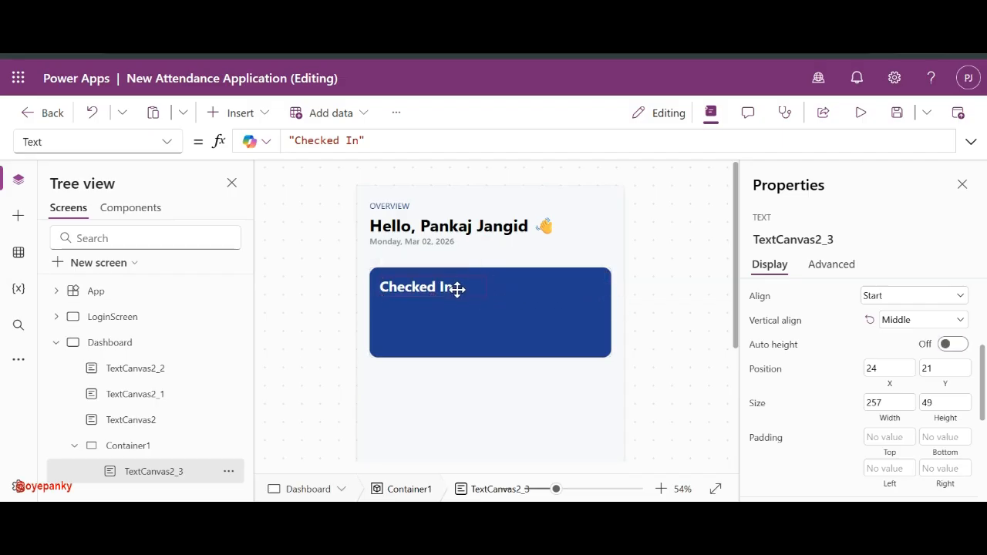
key(Down)
key(Down)
key(Down)
key(Down)
key(Down)
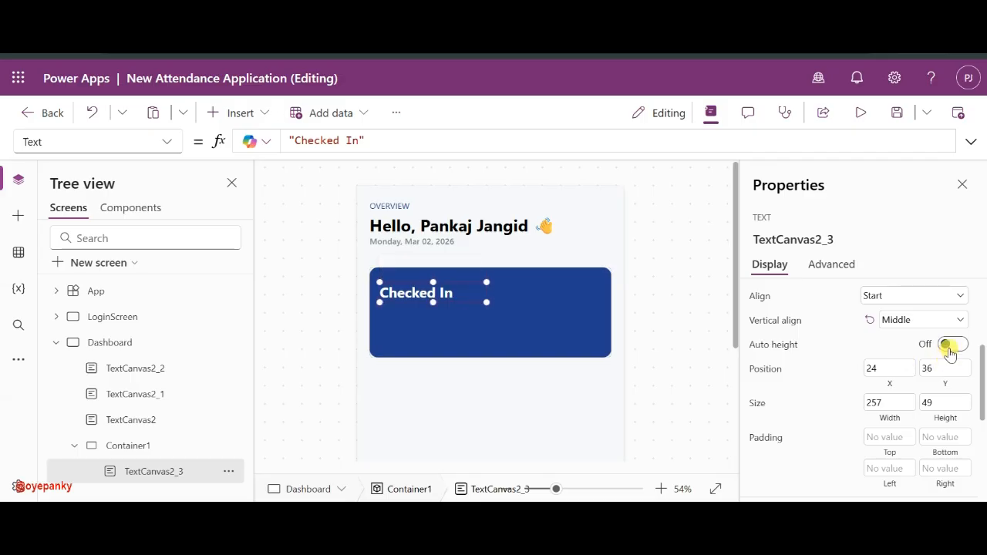
click(949, 348)
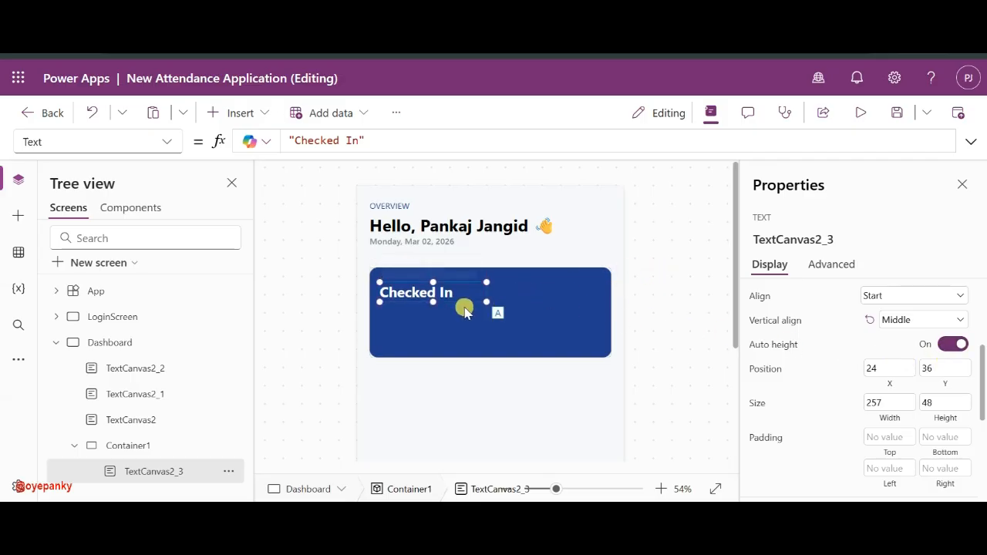
- Copy the Checked In heading and paste a duplicate onto the card
click(441, 289)
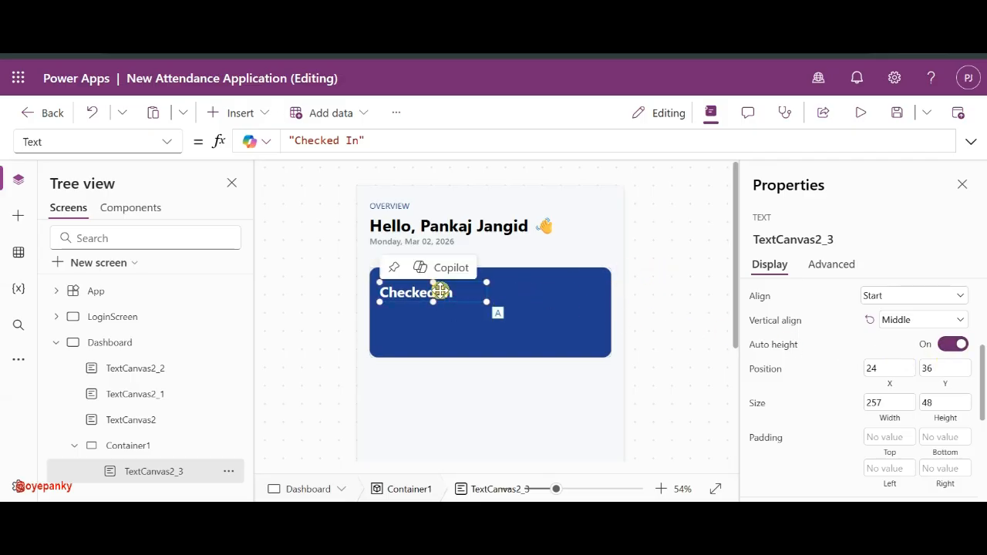
key(ctrl+c)
key(ctrl+v)
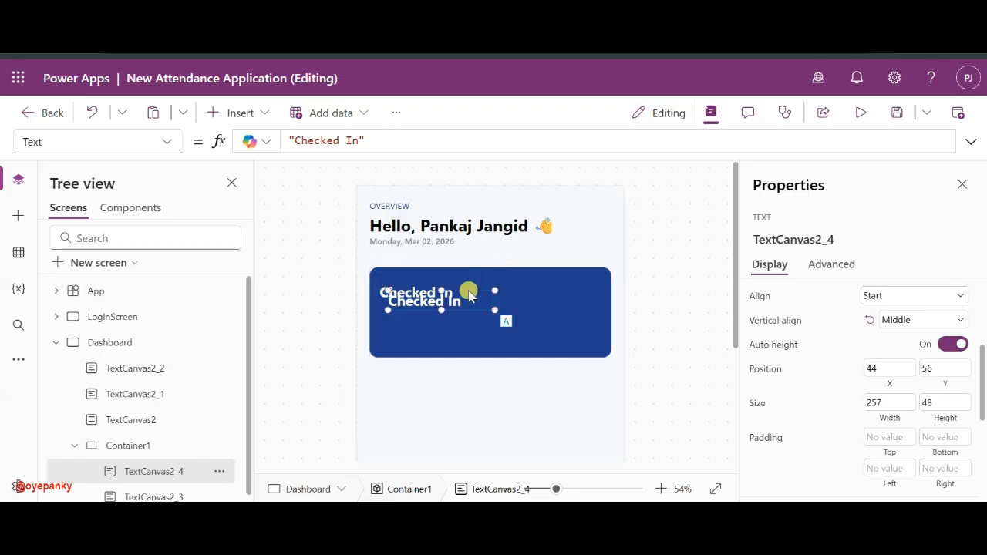
- Move the duplicate below Checked In and change its text to 'Active 4h 12m today'
drag(424, 301, 442, 330)
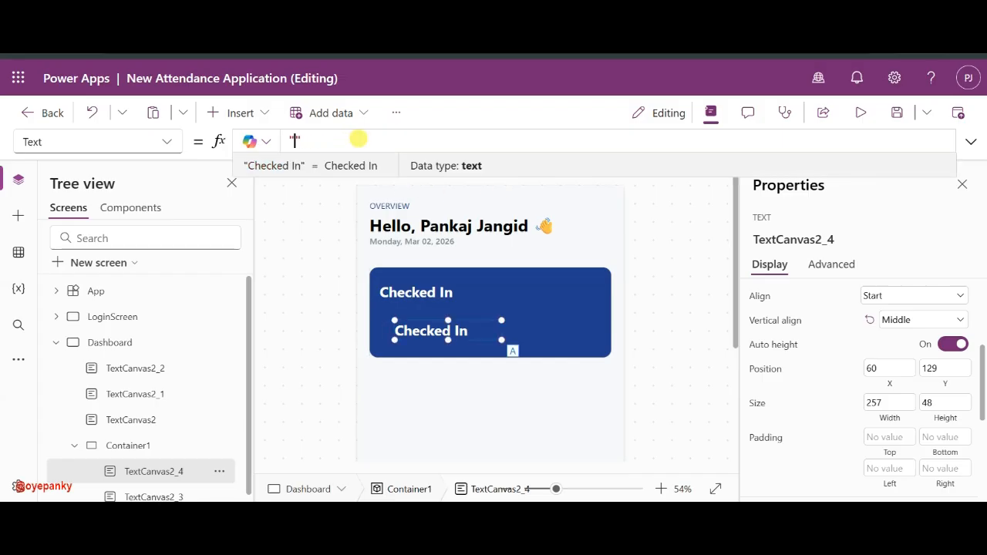
text(ti)
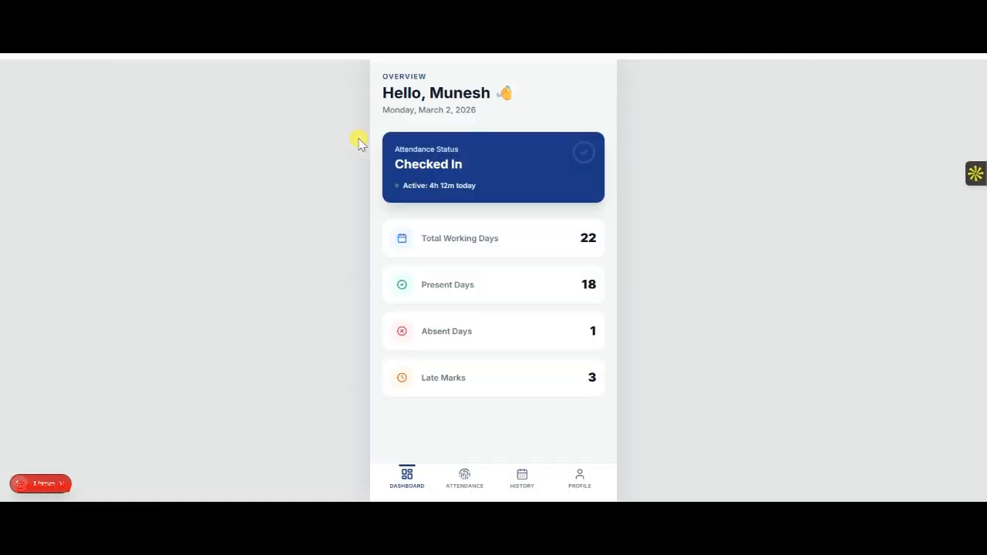
text(ve)
text(" 4H)
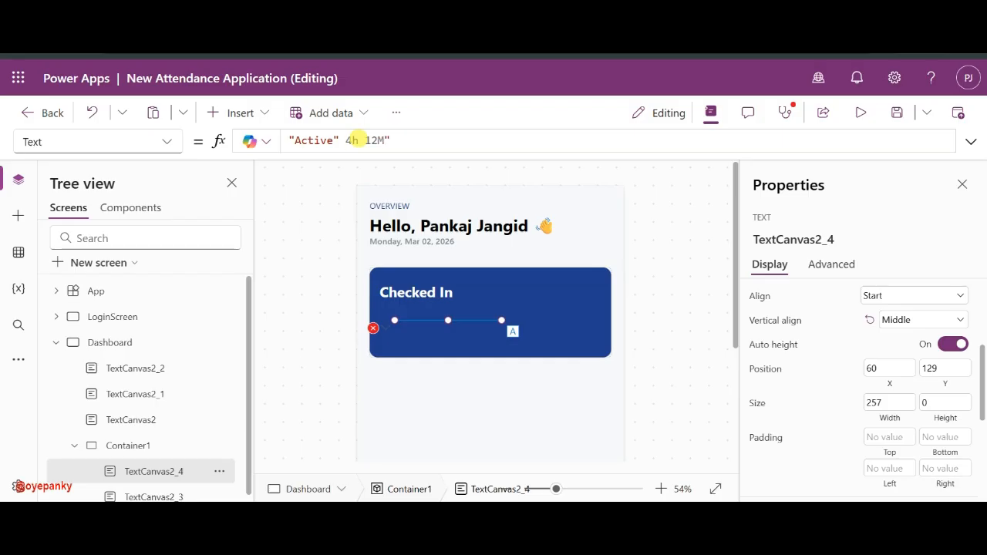
key(BackSpace)
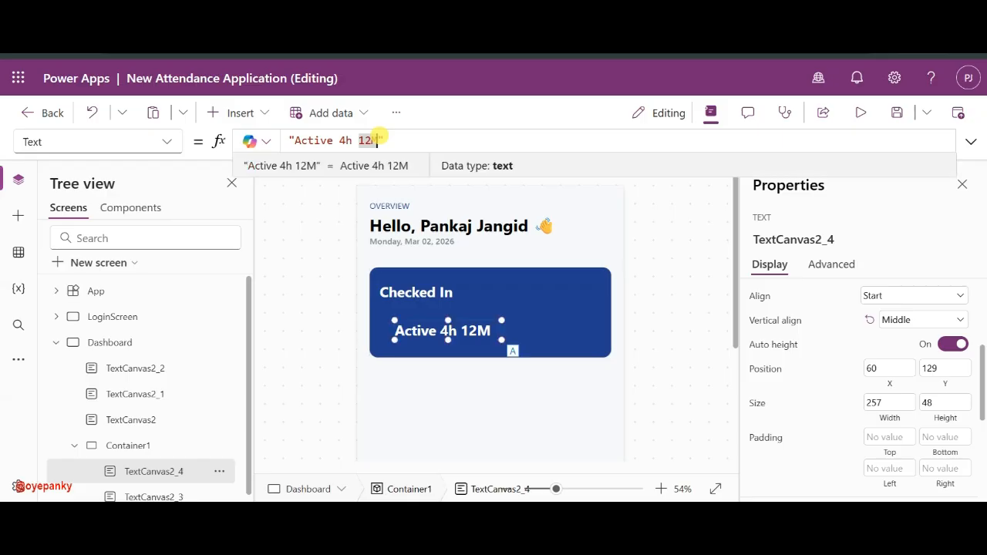
text(m )
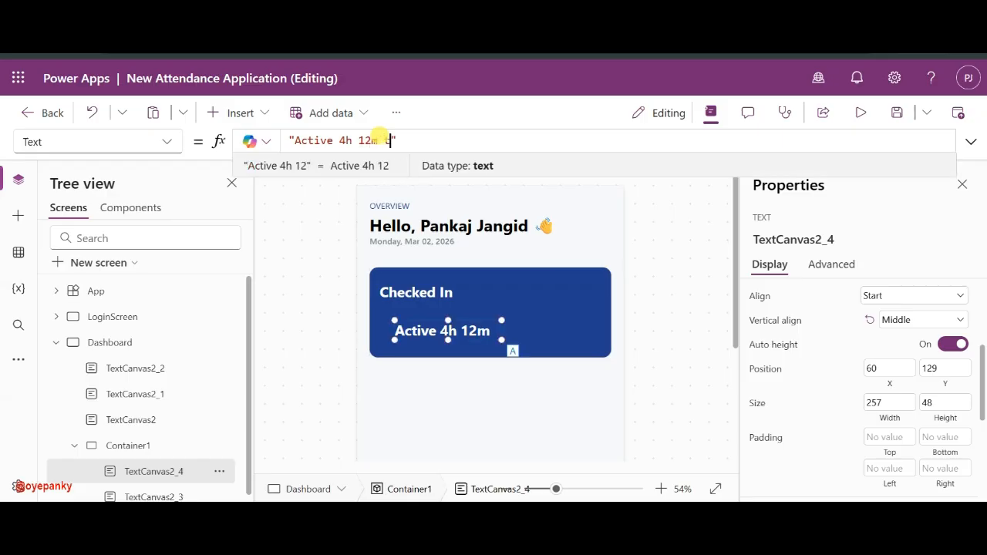
text(today)
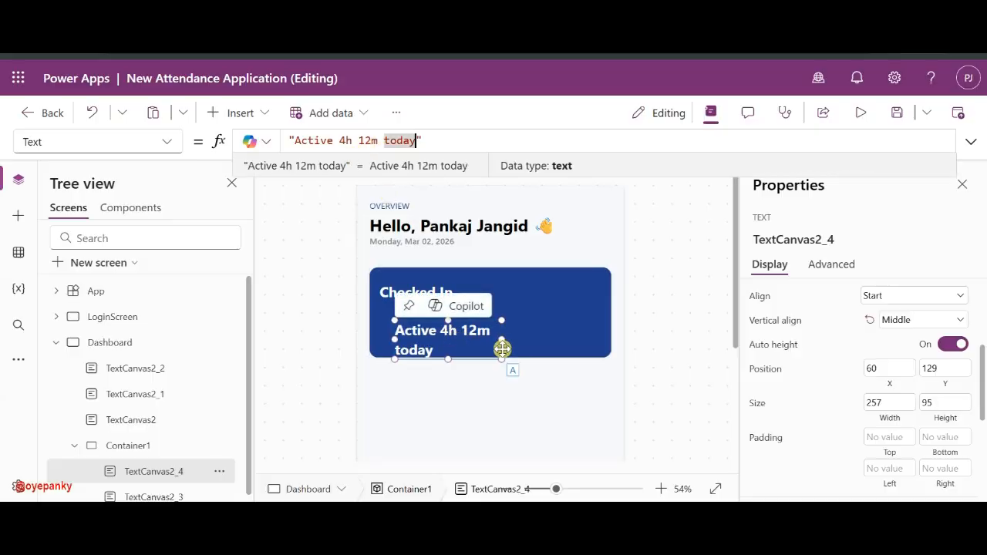
- Set the Active label's font size to 20 and its font weight to Semibold
scroll(921, 406, down, 3)
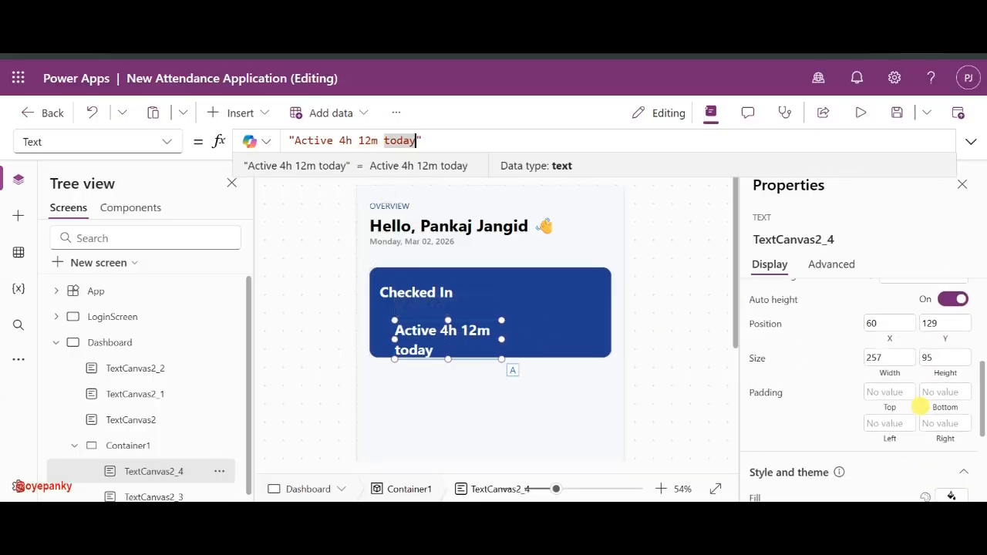
scroll(921, 405, down, 1)
click(938, 367)
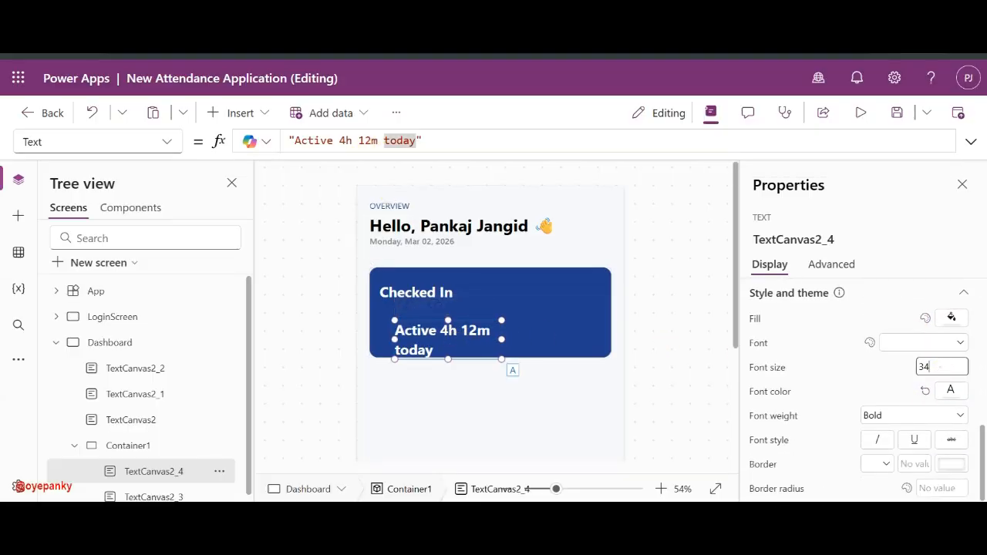
key(BackSpace)
key(BackSpace)
text(24)
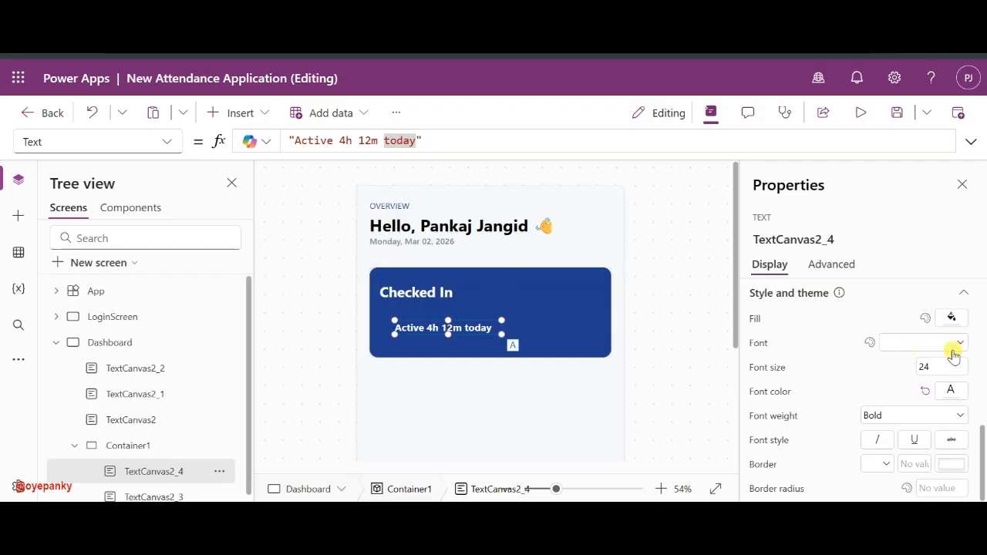
click(941, 367)
key(BackSpace)
text(0)
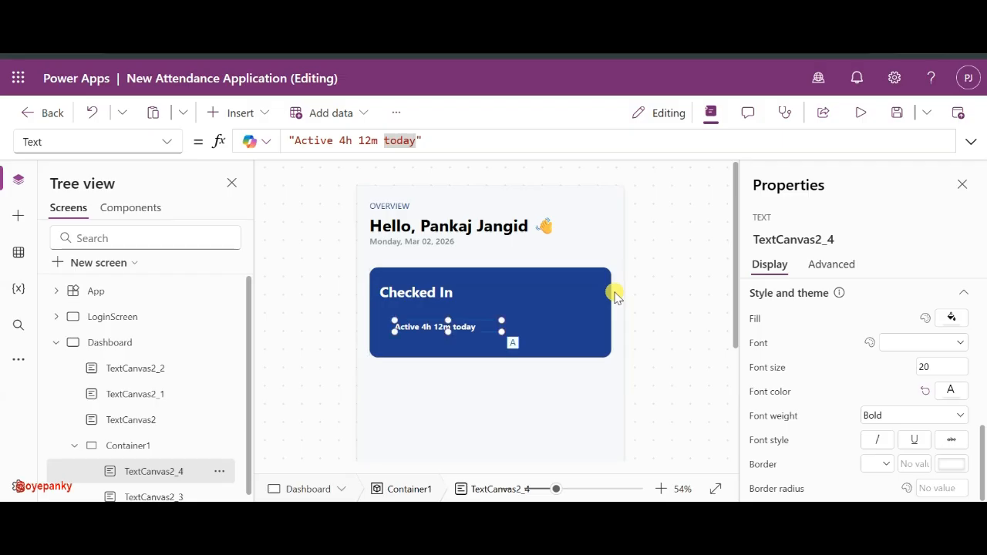
click(936, 417)
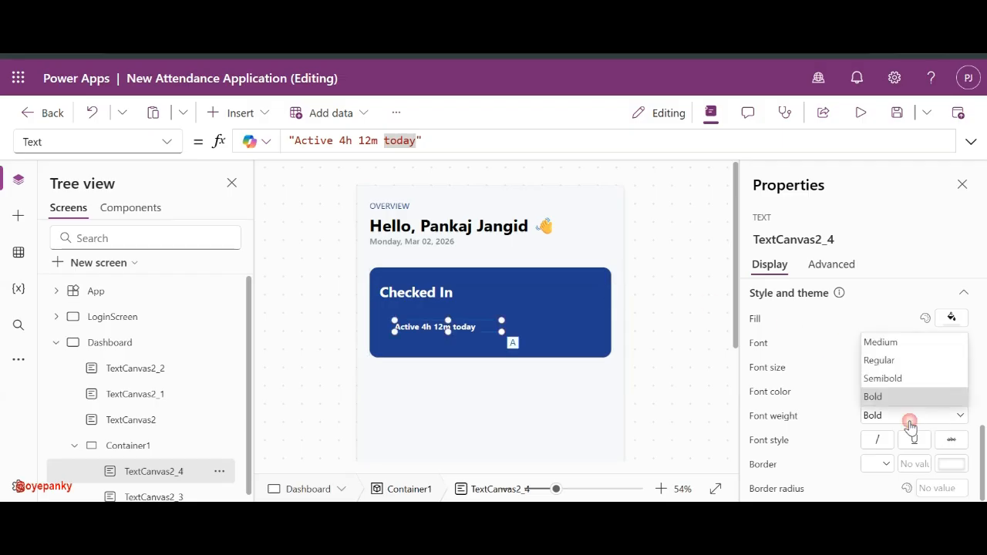
click(895, 379)
- Reposition the Active 4h 12m today label so it aligns under the heading
drag(440, 345, 417, 333)
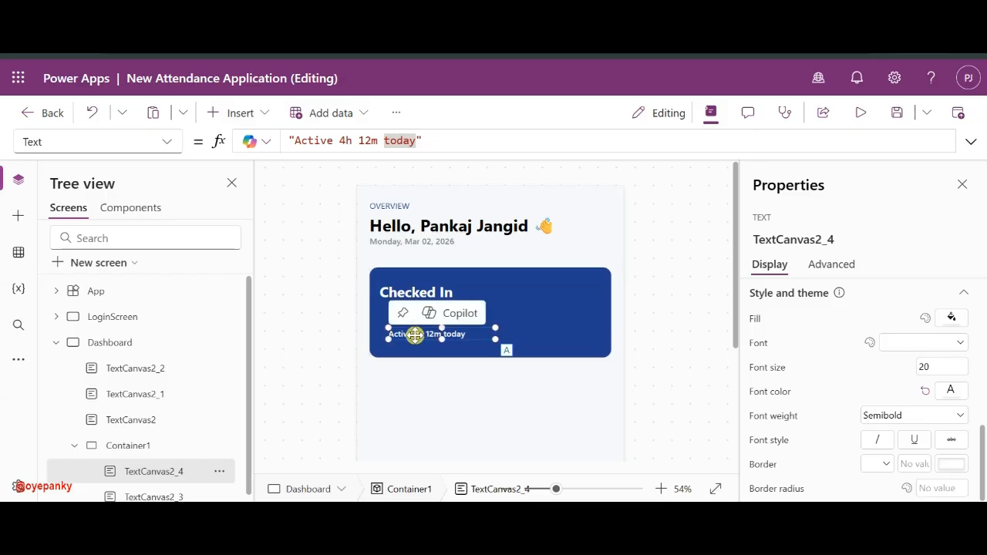
drag(406, 329, 410, 323)
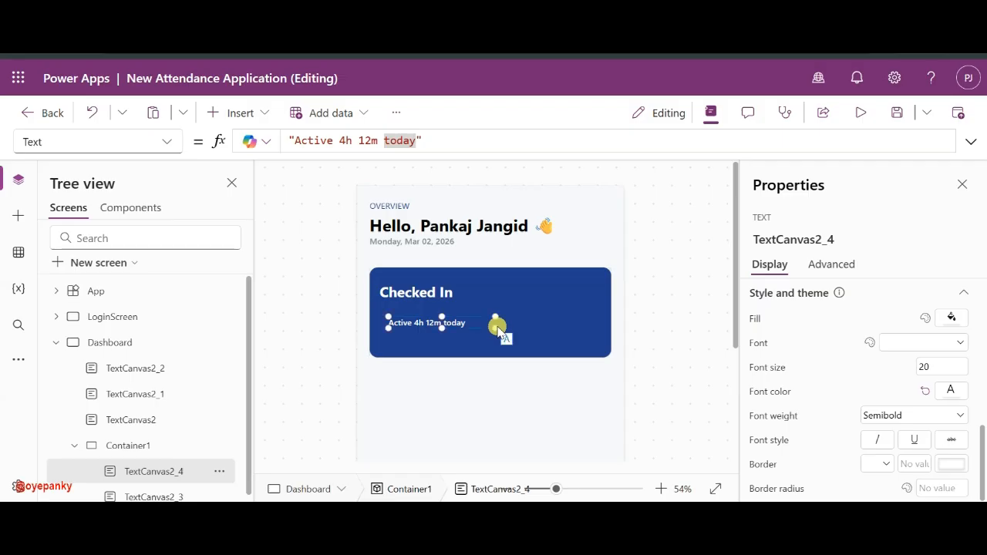
click(401, 328)
drag(413, 326, 423, 323)
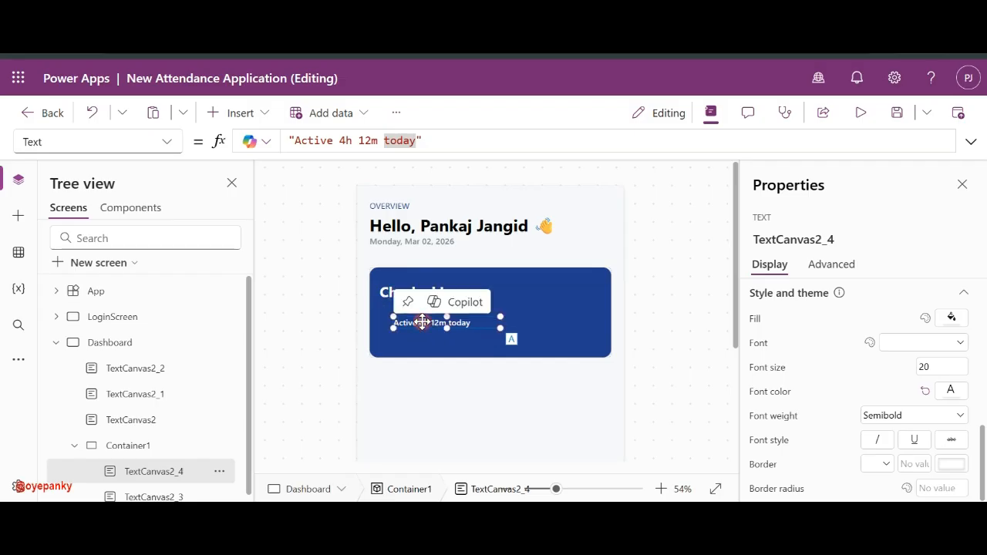
- Insert a Circle shape using the 'cir' search and move it onto the blue card
click(239, 114)
text(cire)
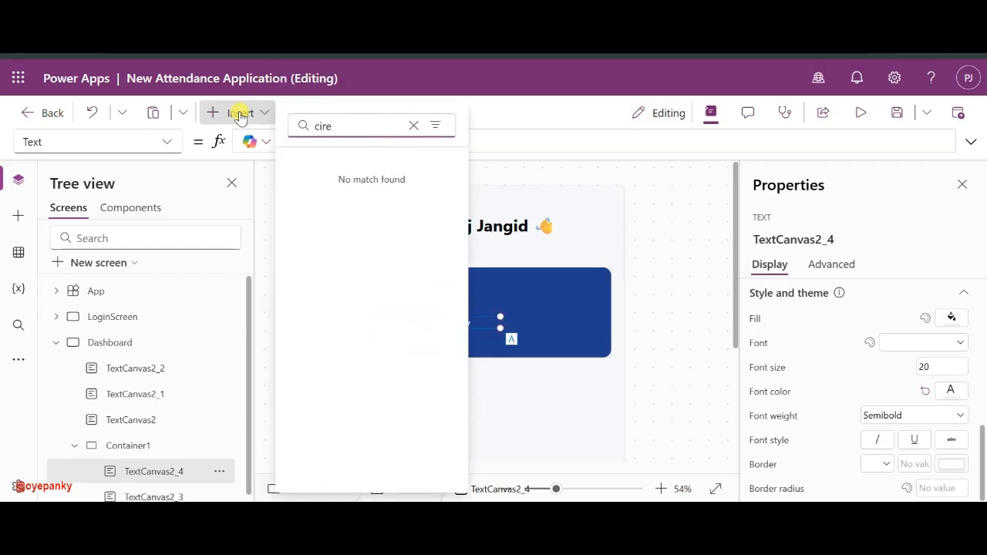
key(BackSpace)
click(324, 183)
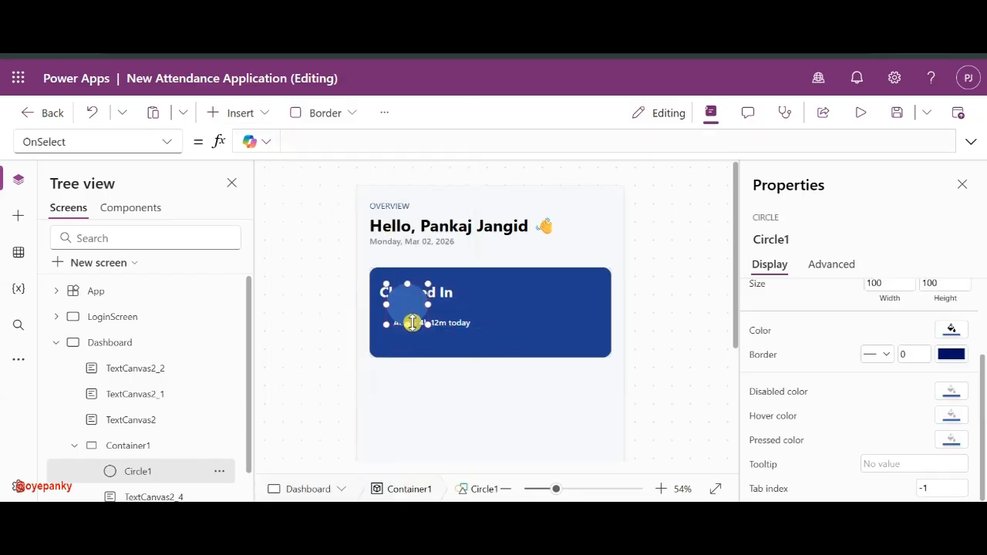
drag(407, 300, 393, 317)
- Size the circle to 20 by 20 and colour it green
scroll(910, 397, up, 2)
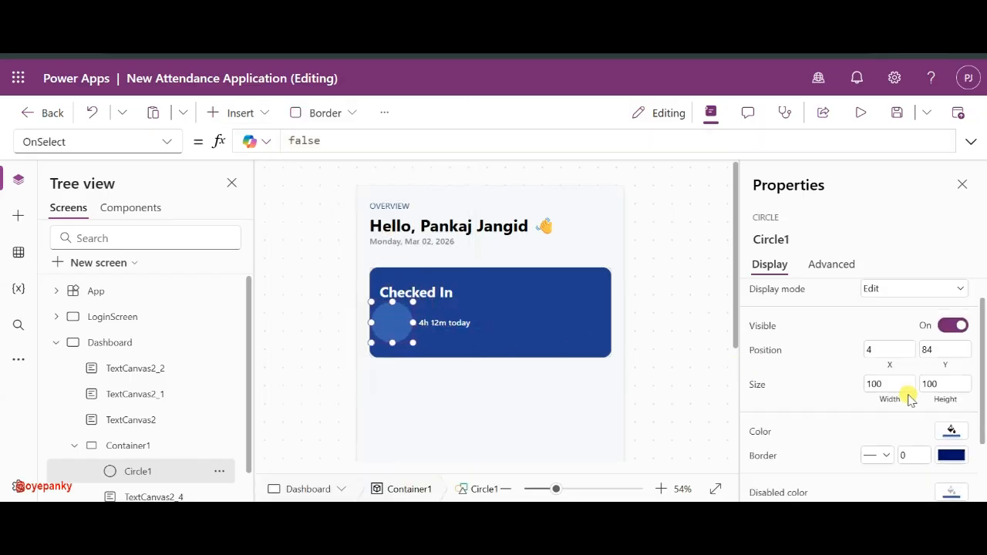
scroll(909, 397, up, 1)
click(889, 392)
text(20)
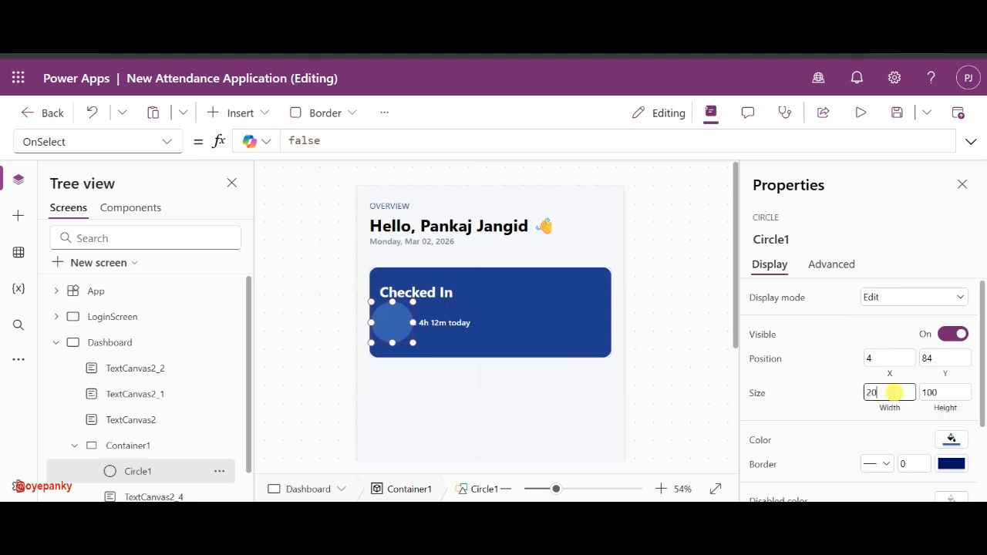
click(927, 392)
text(20)
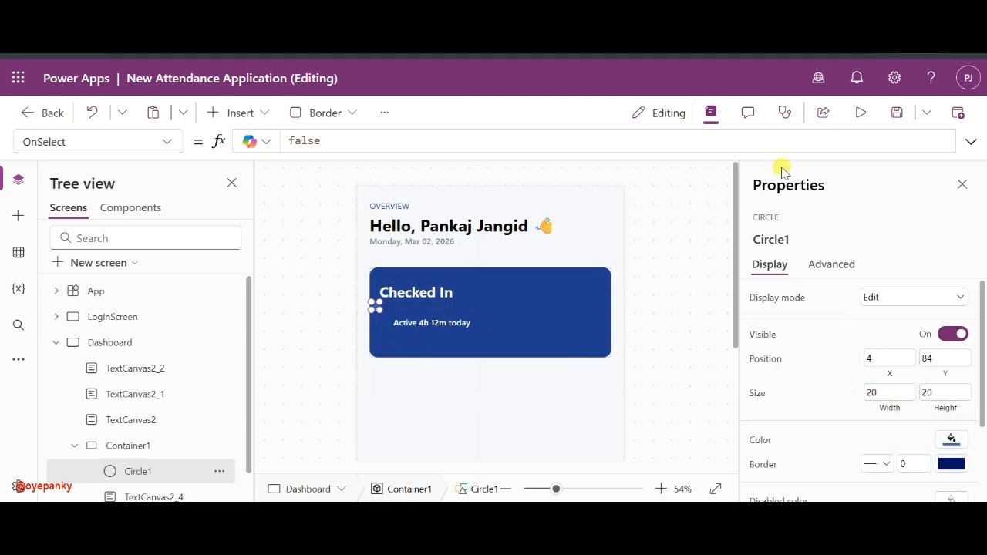
click(951, 439)
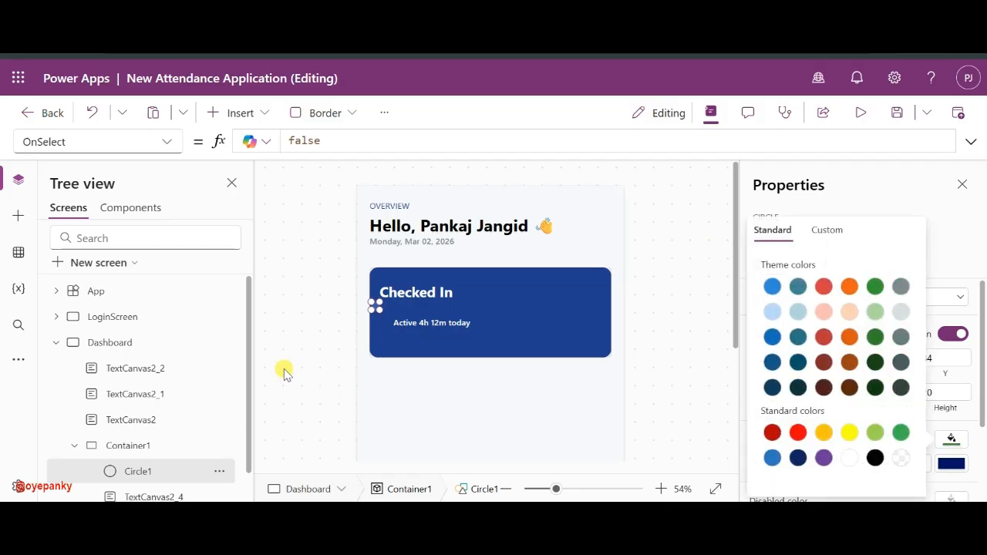
- Zoom the canvas to 91% and place the green circle beside 'Active 4h 12m today'
drag(552, 484, 579, 487)
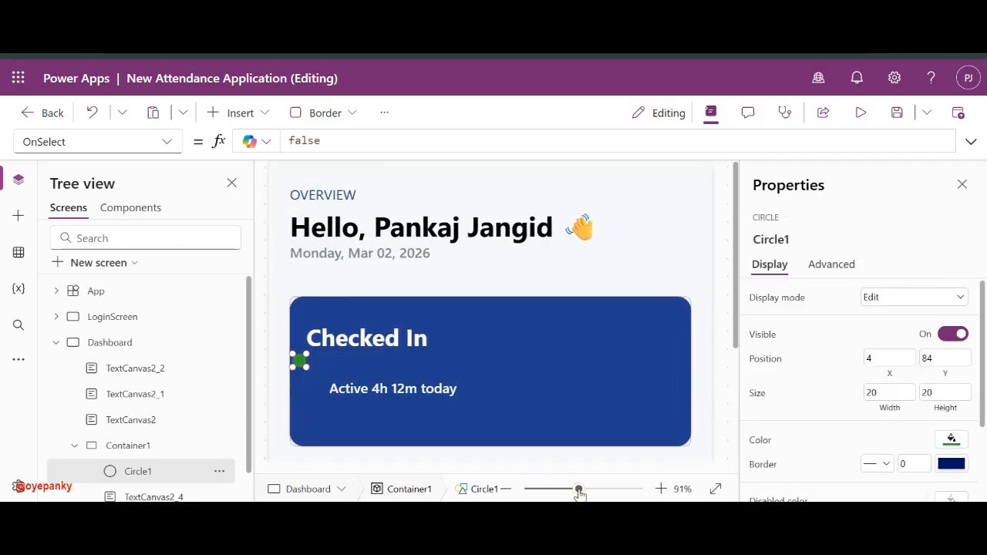
drag(296, 359, 314, 393)
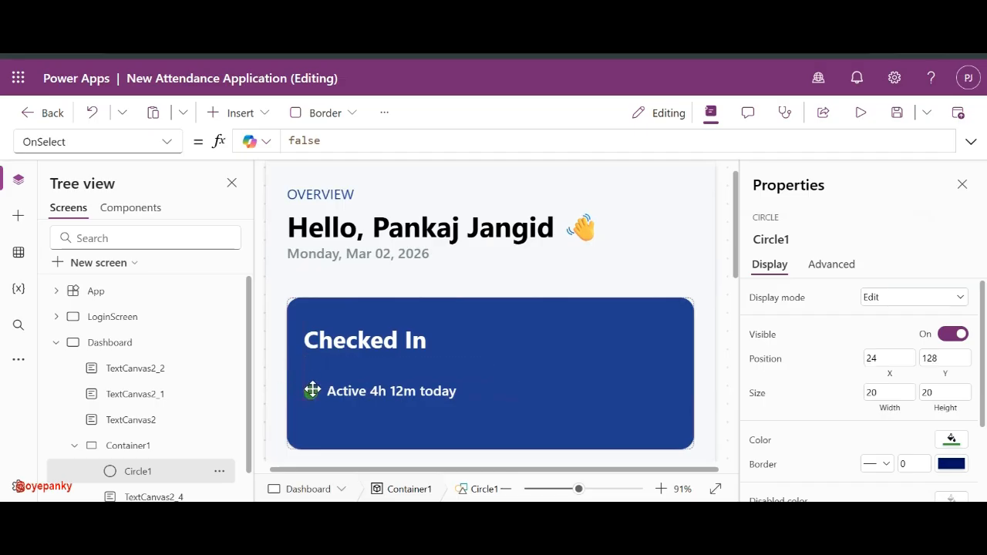
click(507, 373)
click(370, 395)
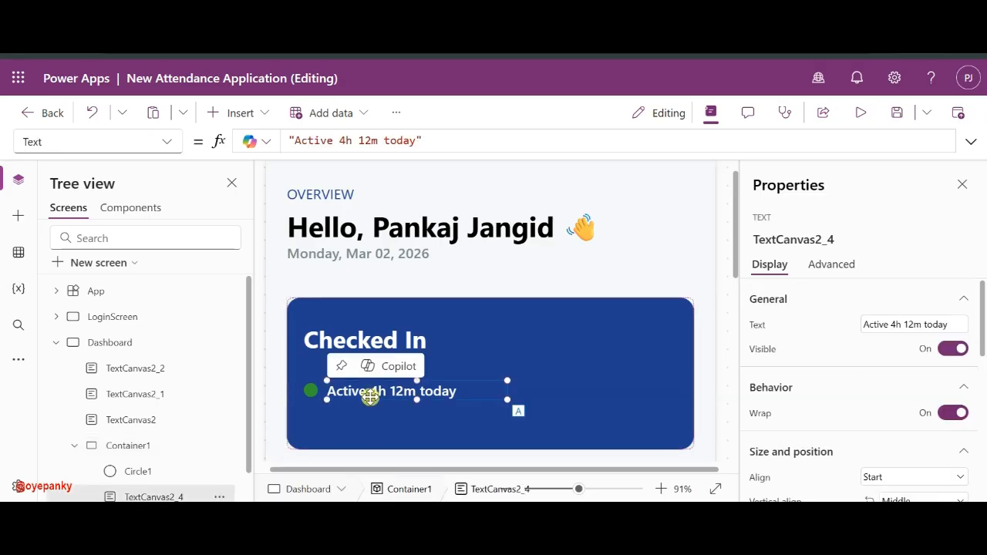
- Duplicate the Active label, move the copy above Checked In, and retitle it 'Attendance Status'
key(ctrl+c)
key(ctrl+v)
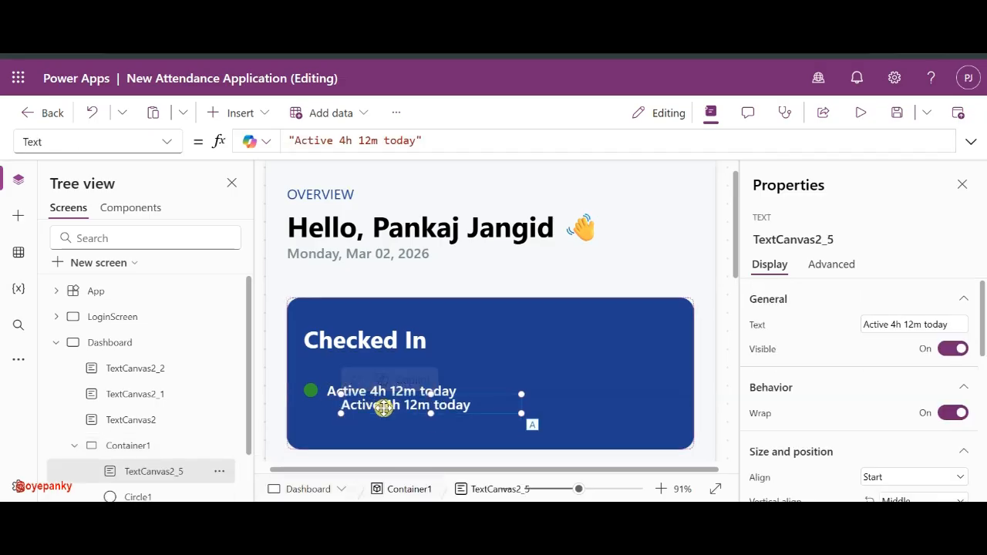
drag(383, 406, 346, 317)
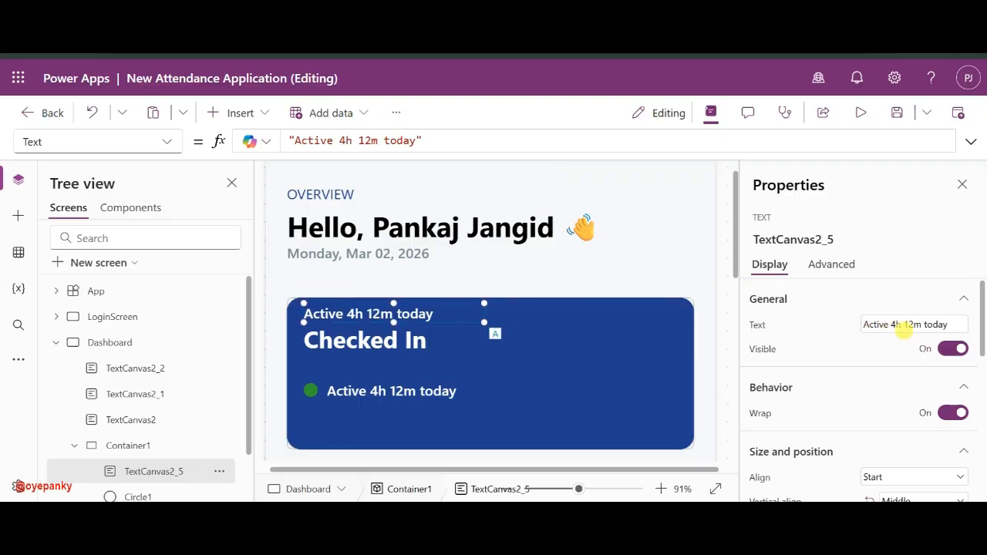
click(903, 325)
text(Attendance Status)
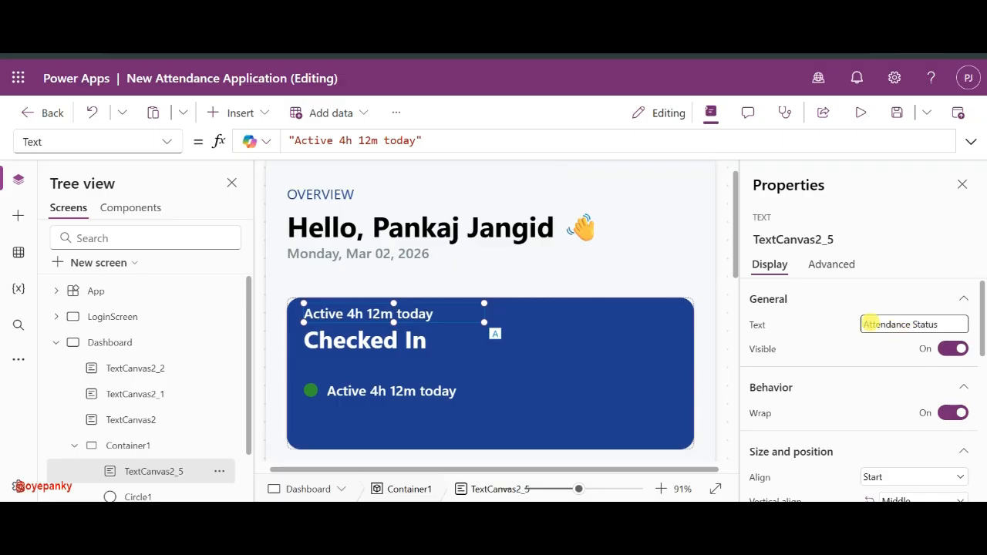
click(852, 324)
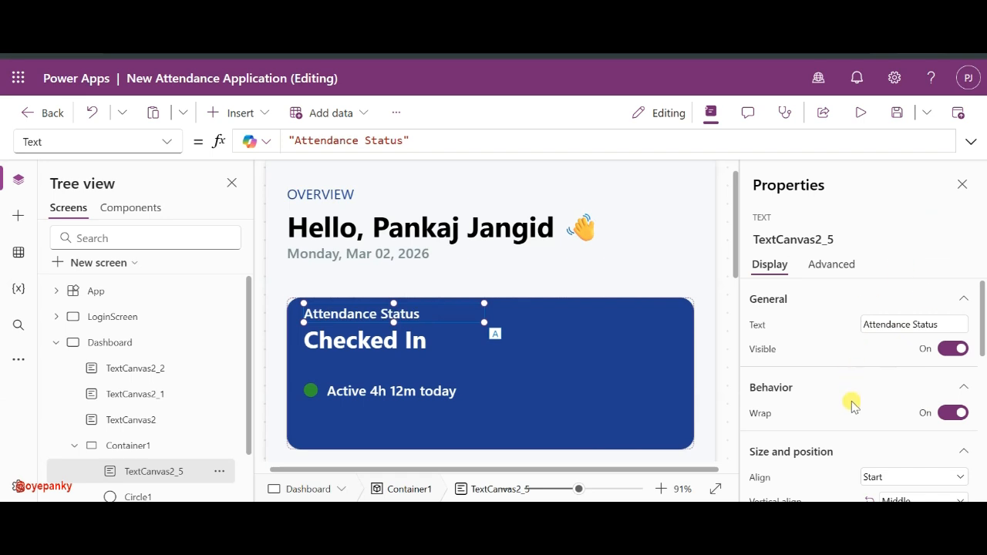
scroll(850, 403, down, 5)
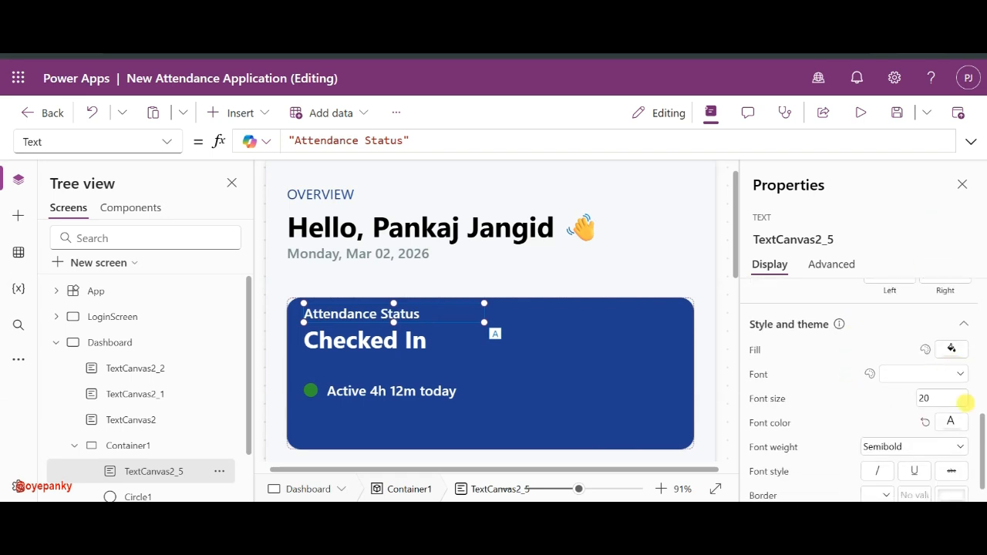
- Set the Attendance Status font colour to light grey RGBA(214, 221, 224, 1), undoing an accidental fill
click(949, 421)
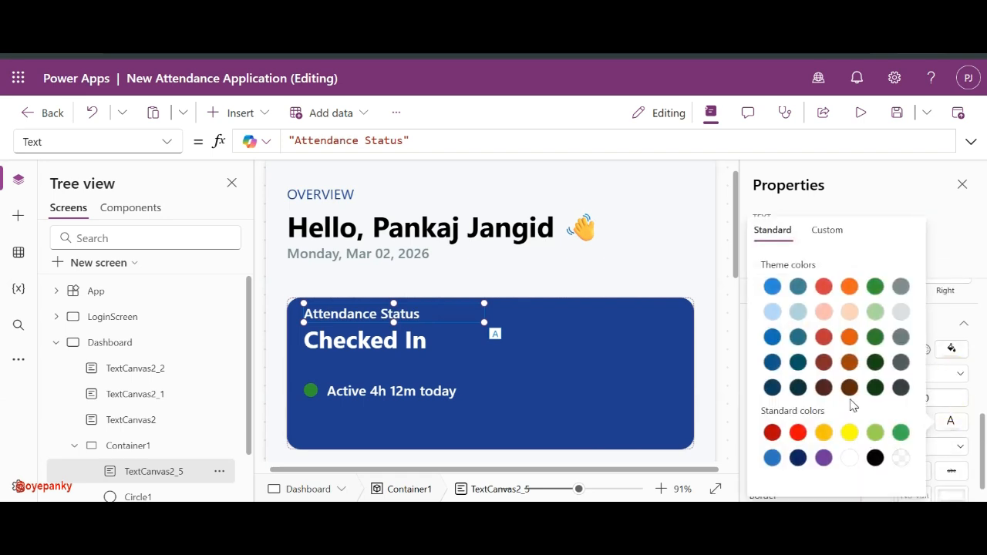
click(900, 286)
click(401, 352)
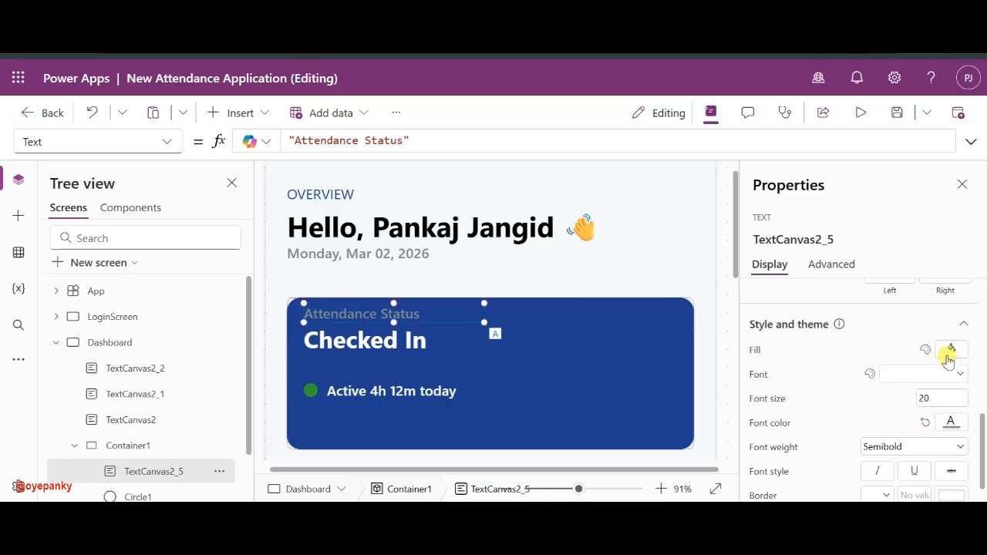
click(951, 349)
click(908, 308)
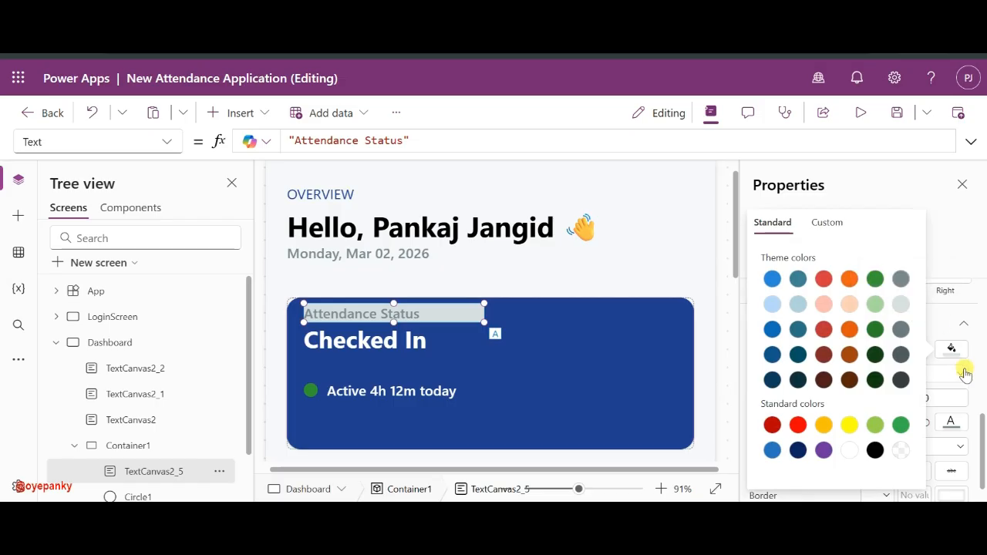
key(ctrl+z)
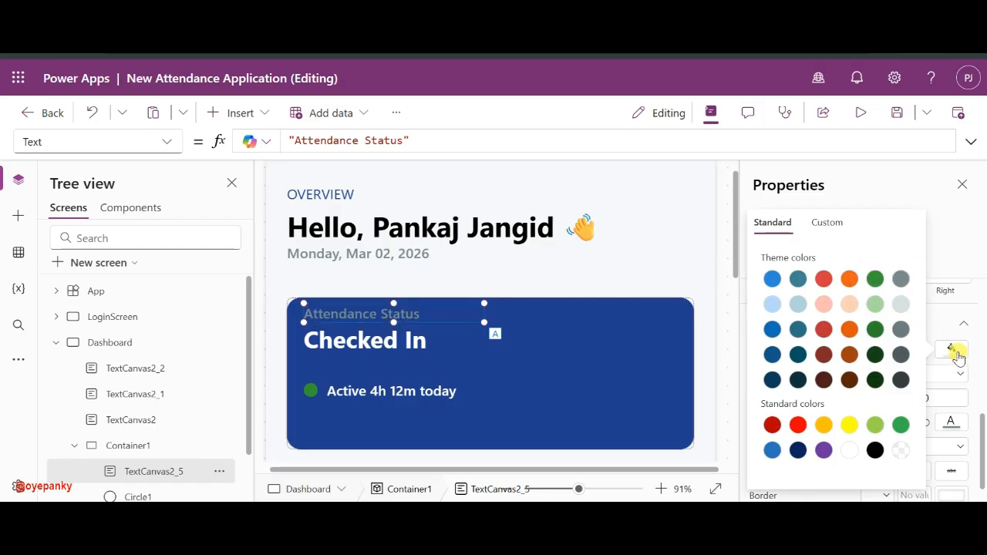
click(951, 423)
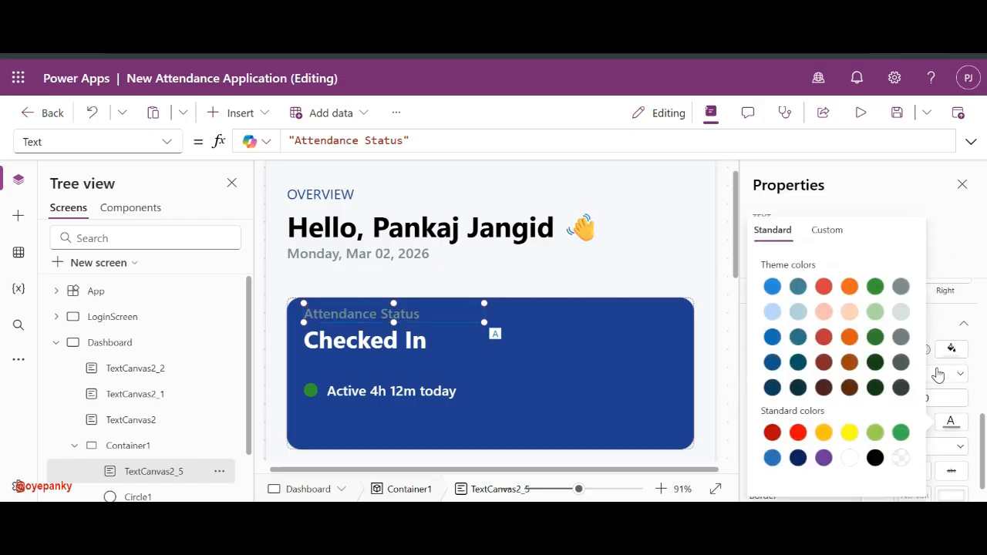
click(902, 319)
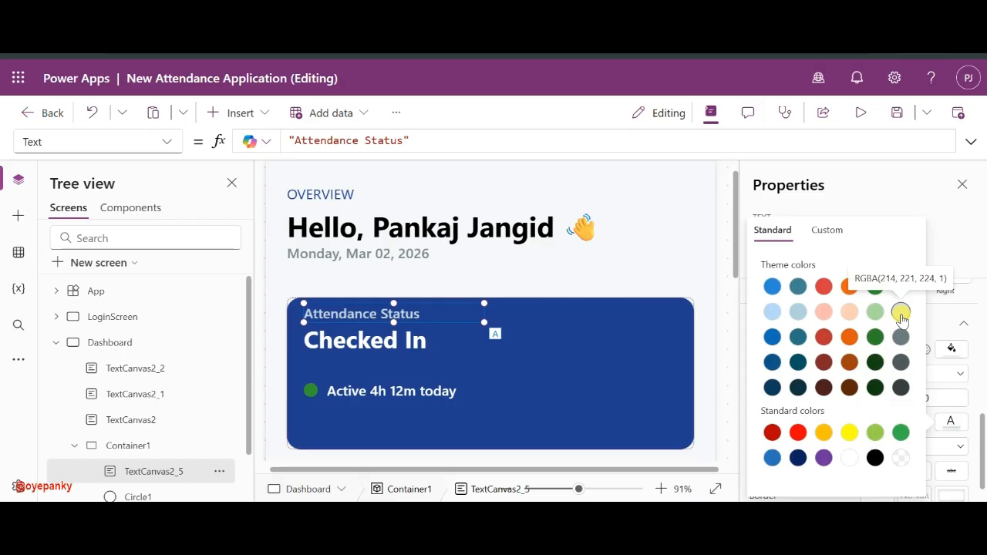
click(318, 334)
click(349, 389)
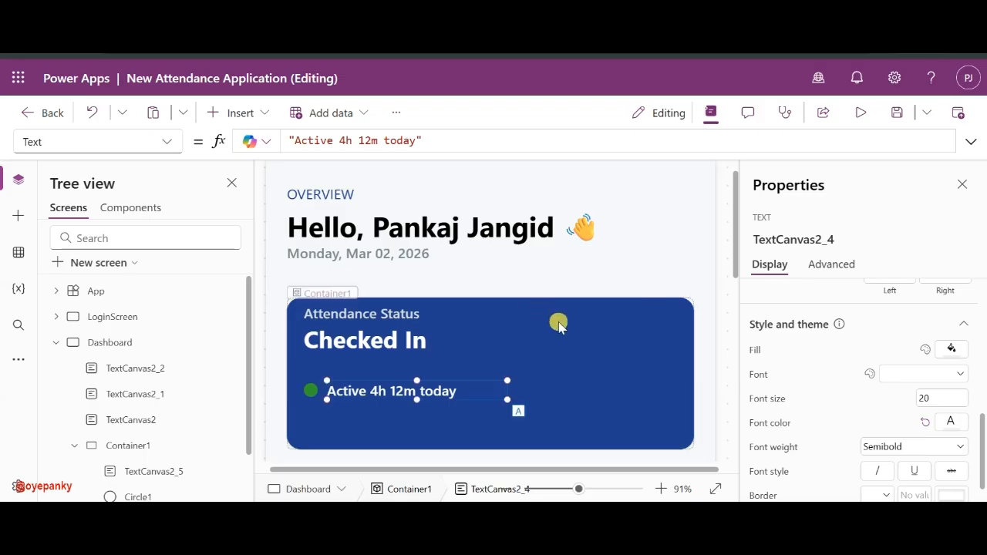
click(621, 346)
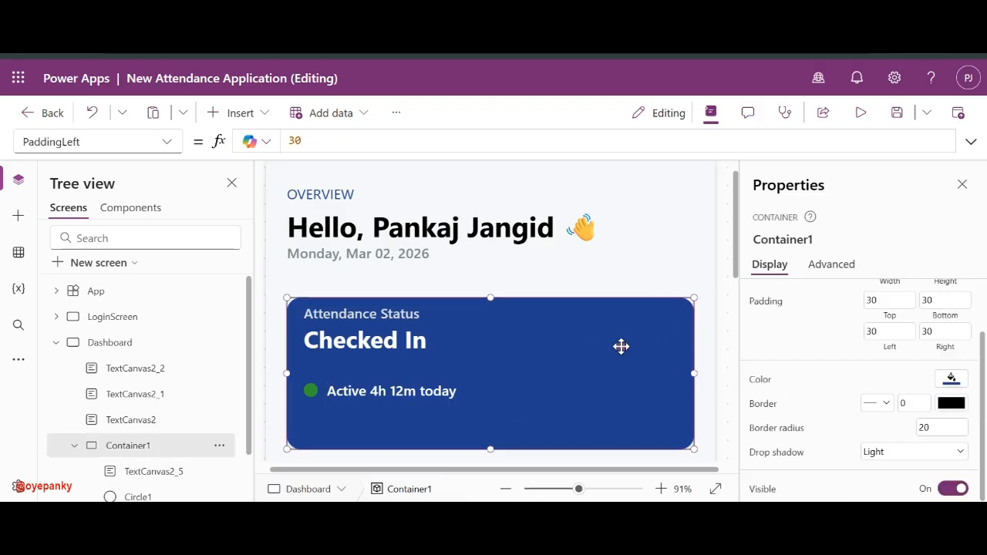
- Insert a Check (badge) icon via the 'che' search and move it to the card's right side
click(242, 113)
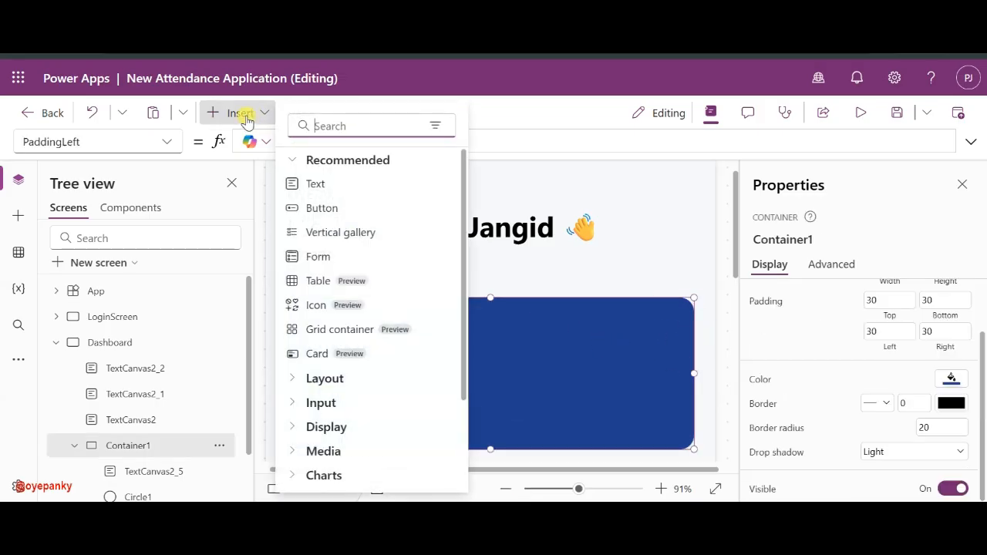
text(chec)
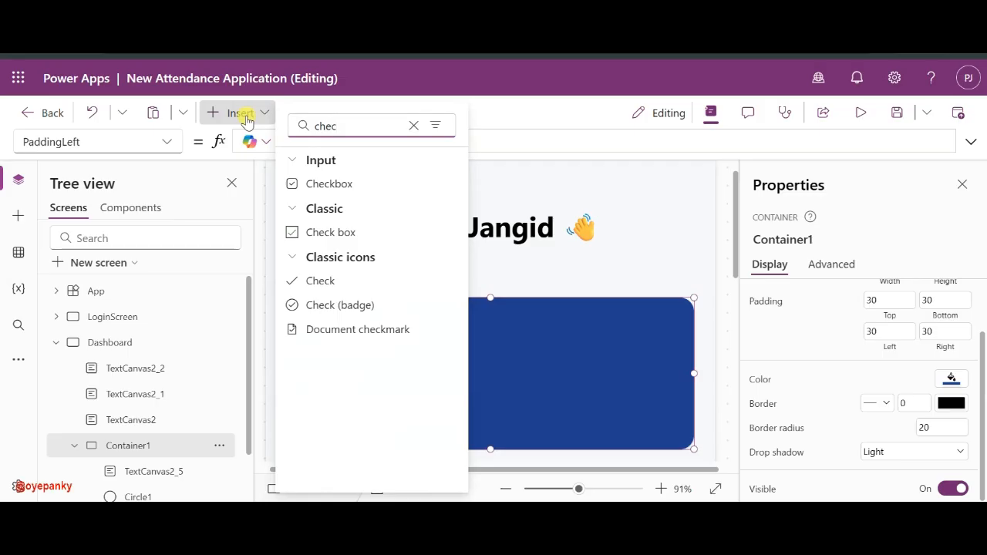
click(301, 306)
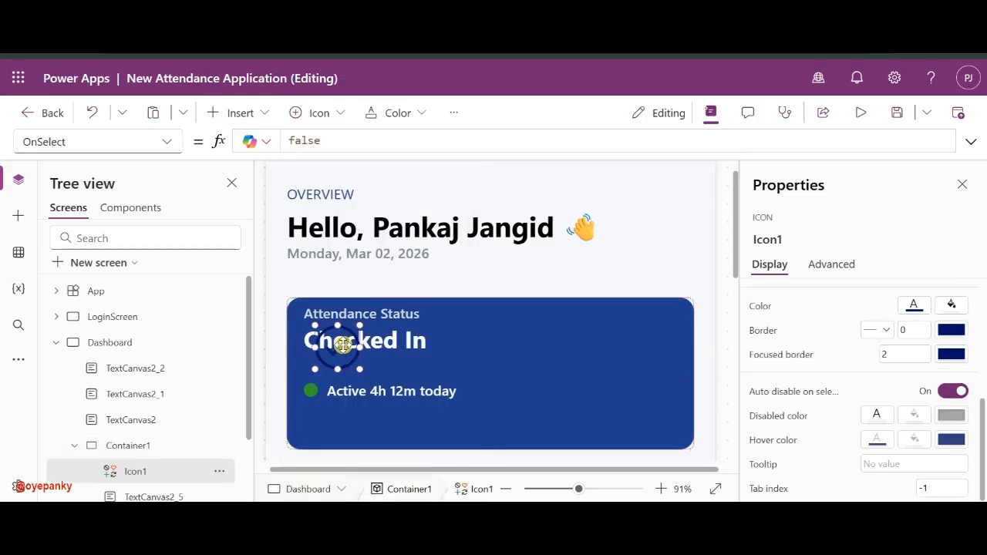
drag(338, 346, 654, 337)
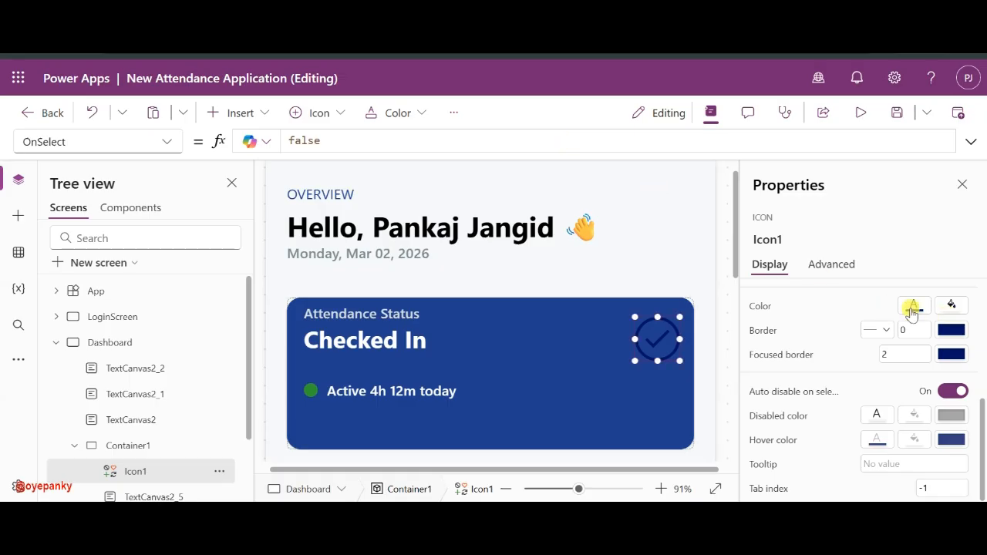
- Colour the check icon light grey with its alpha lowered to about 53
click(912, 307)
click(863, 260)
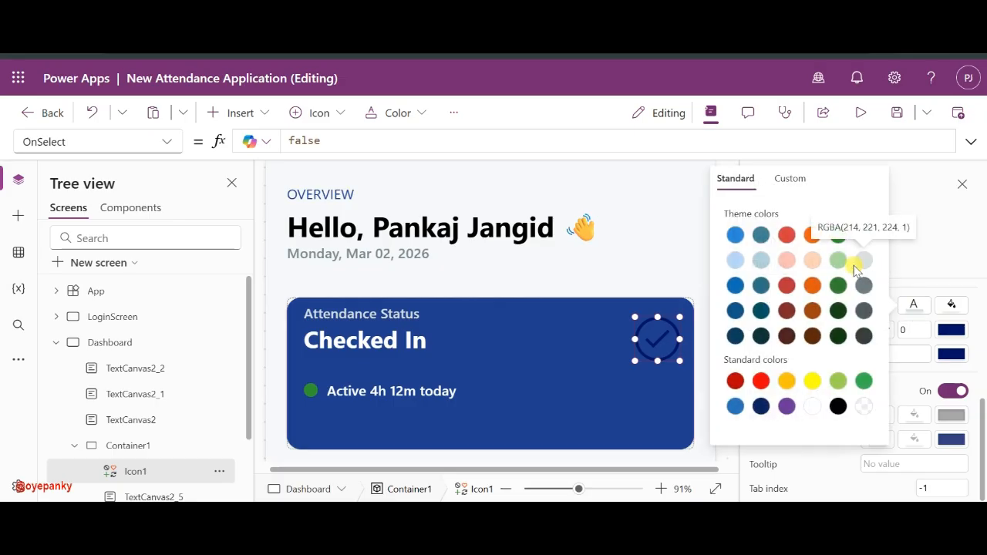
click(792, 180)
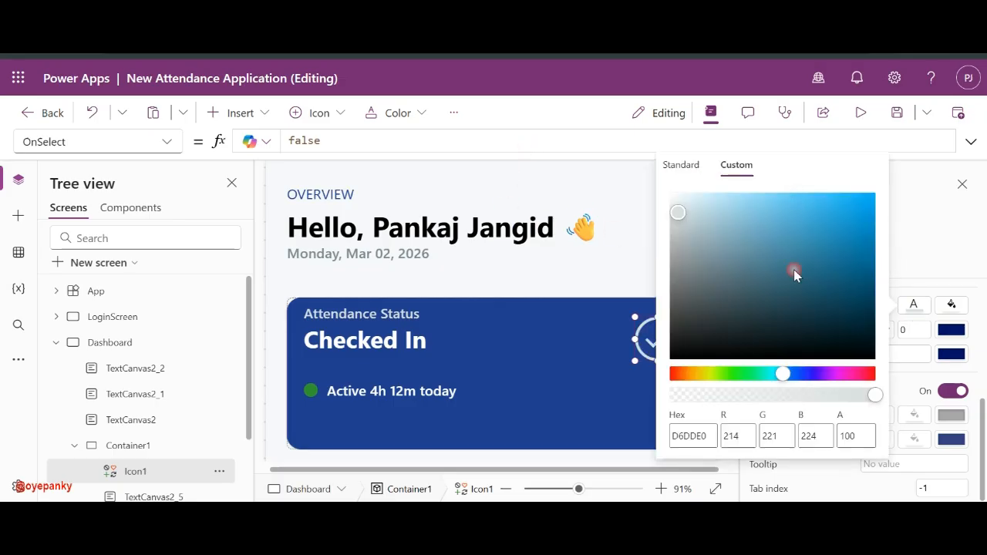
click(800, 394)
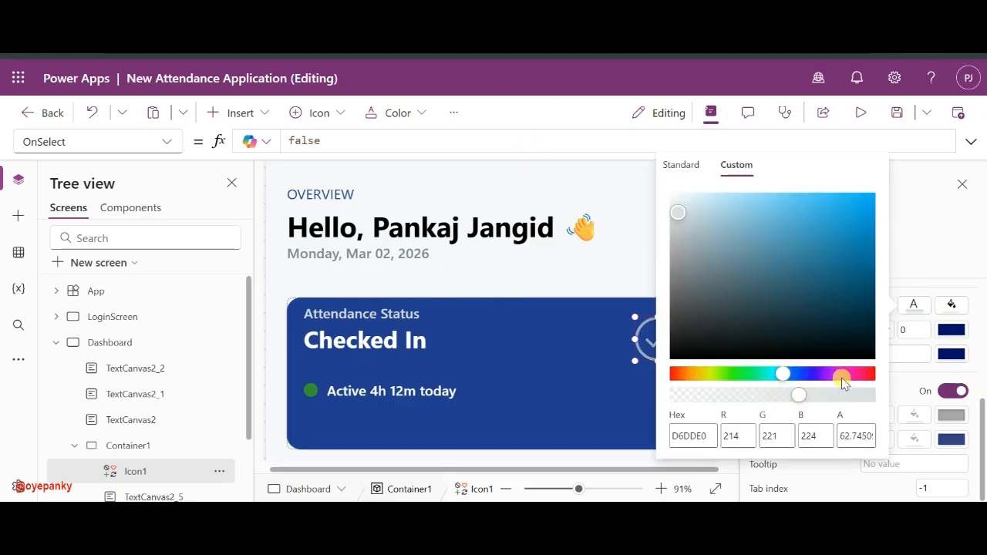
click(778, 394)
click(918, 315)
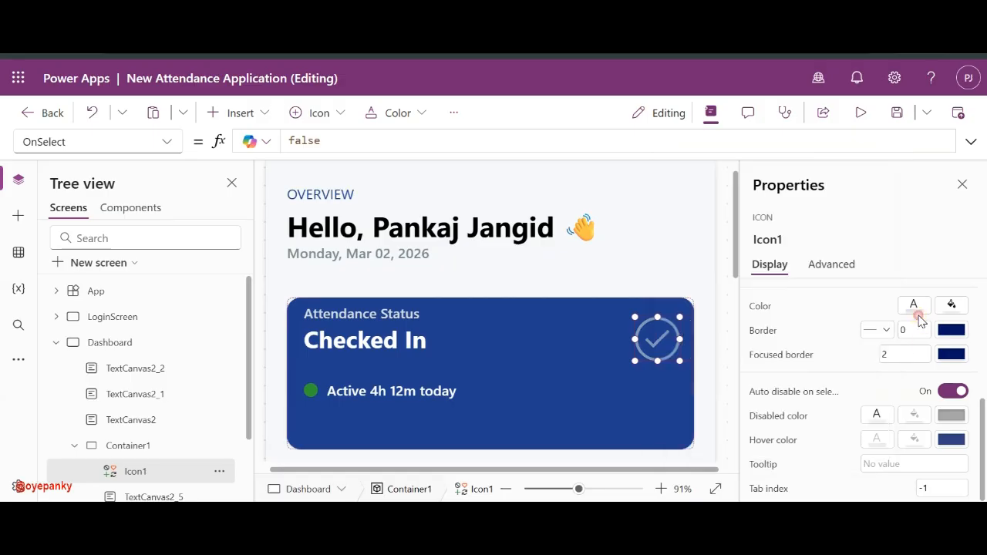
click(579, 403)
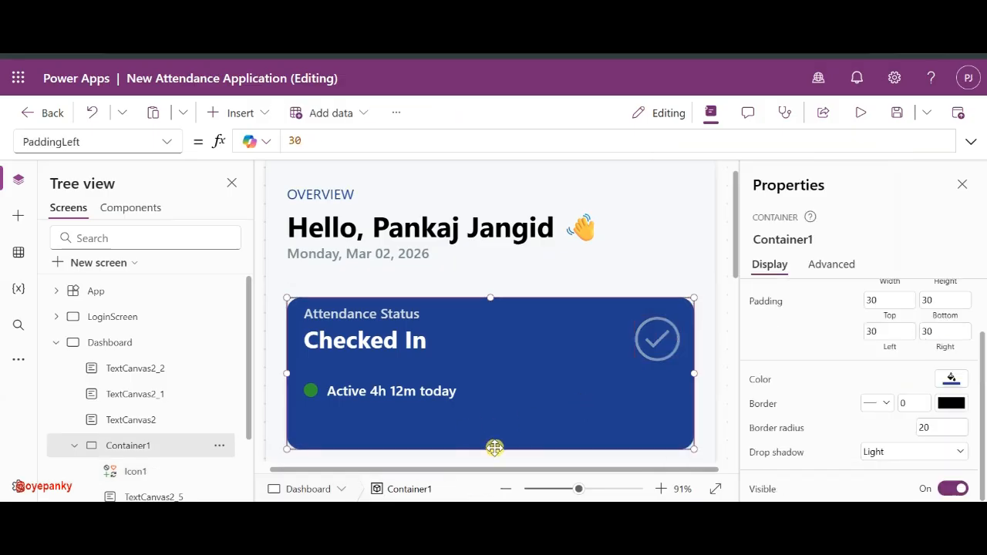
drag(490, 449, 498, 425)
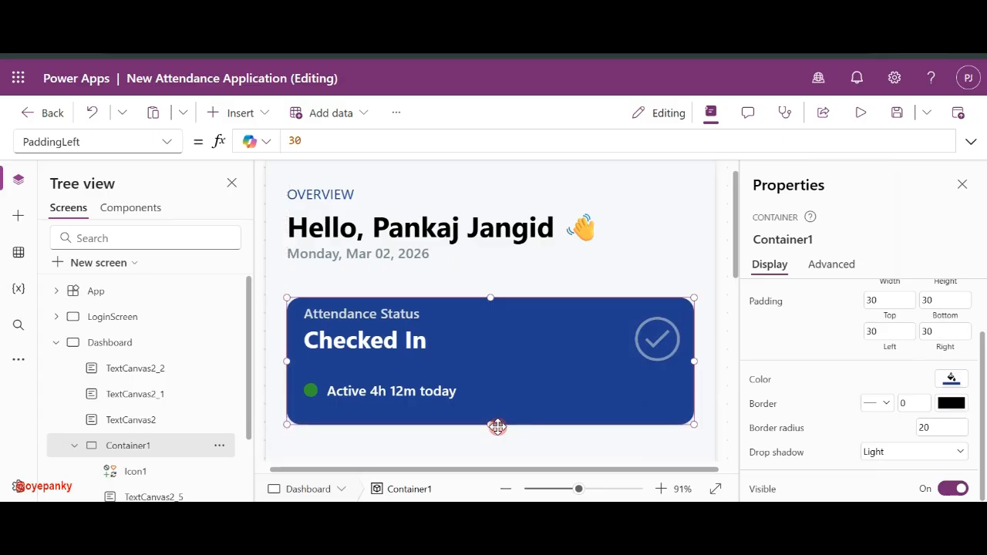
click(406, 390)
drag(406, 389, 407, 389)
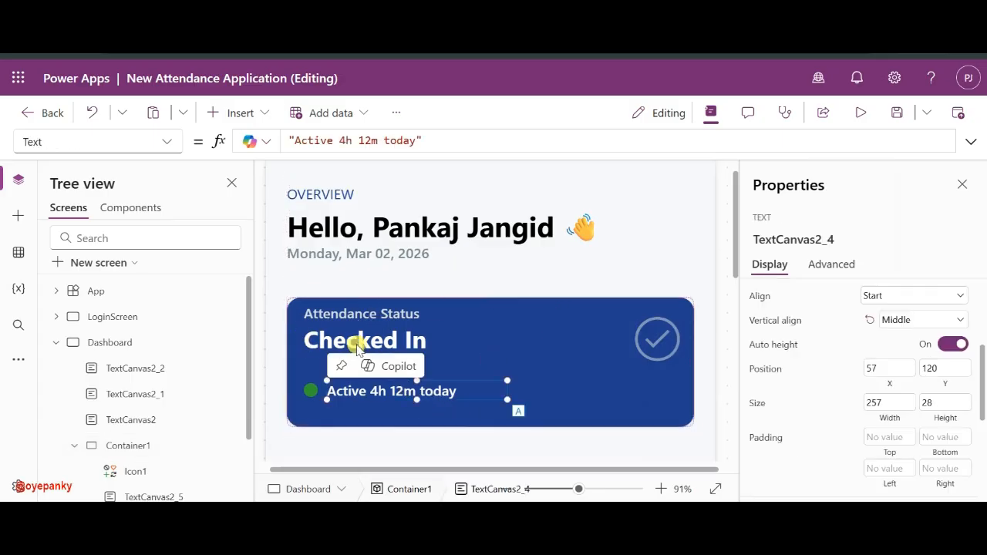
click(351, 316)
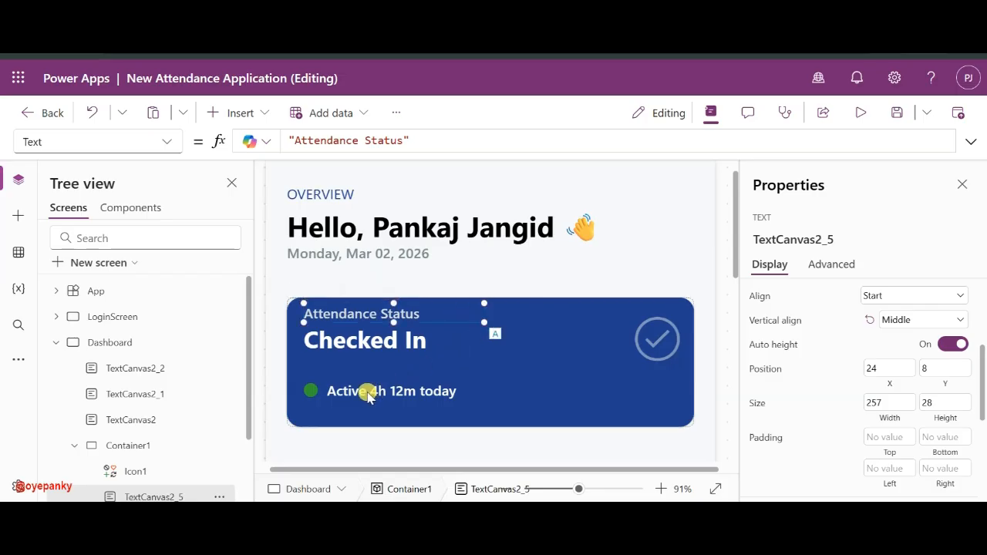
click(366, 393)
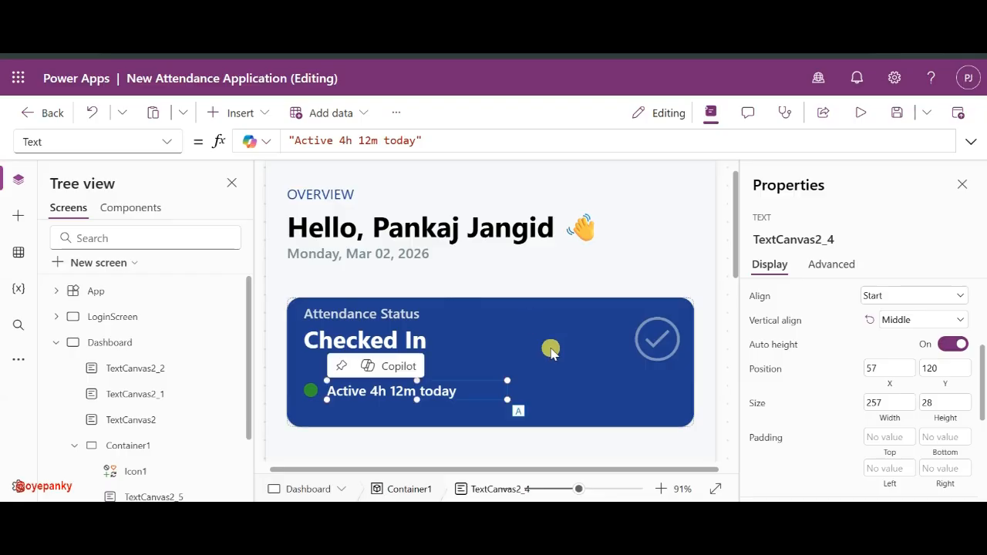
drag(568, 487, 559, 488)
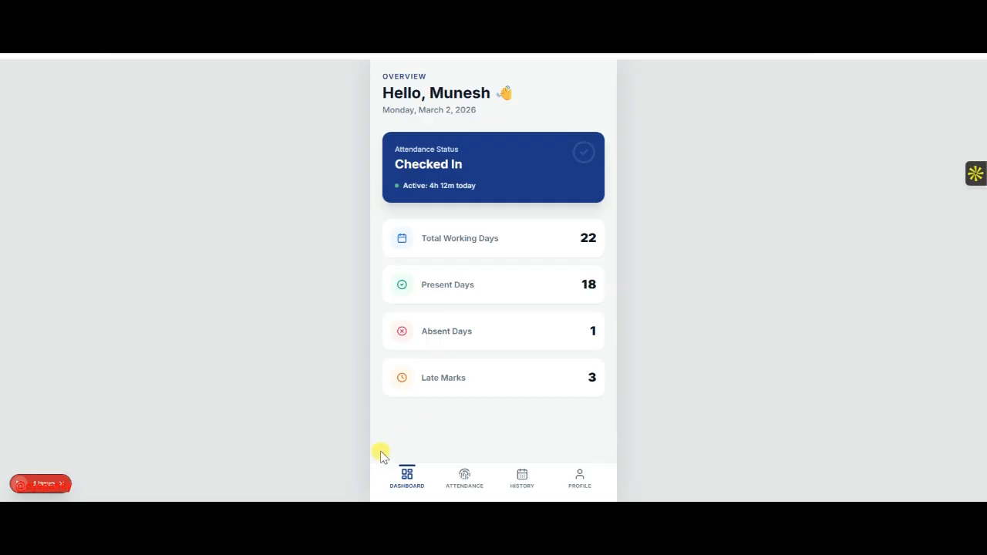
mouse_move(682, 513)
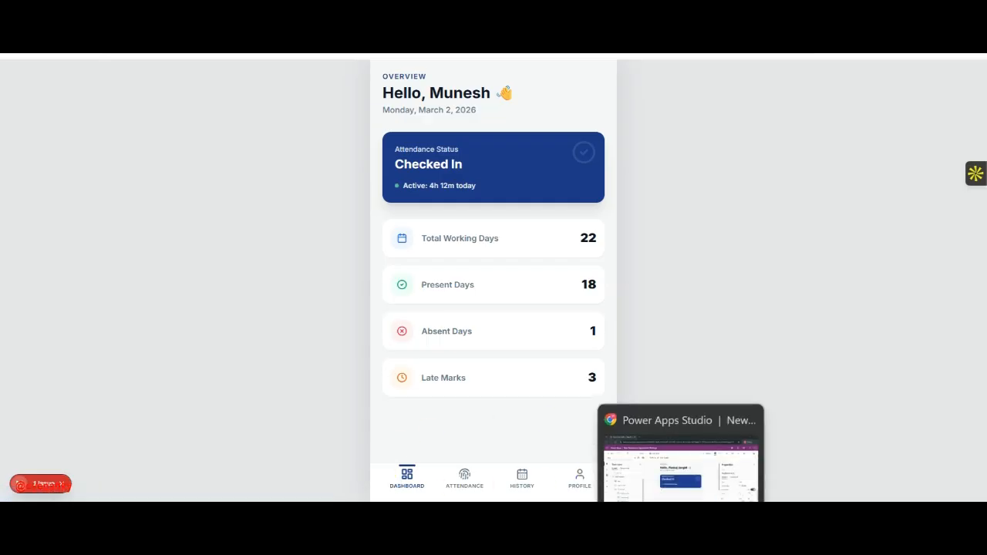
click(680, 463)
click(454, 381)
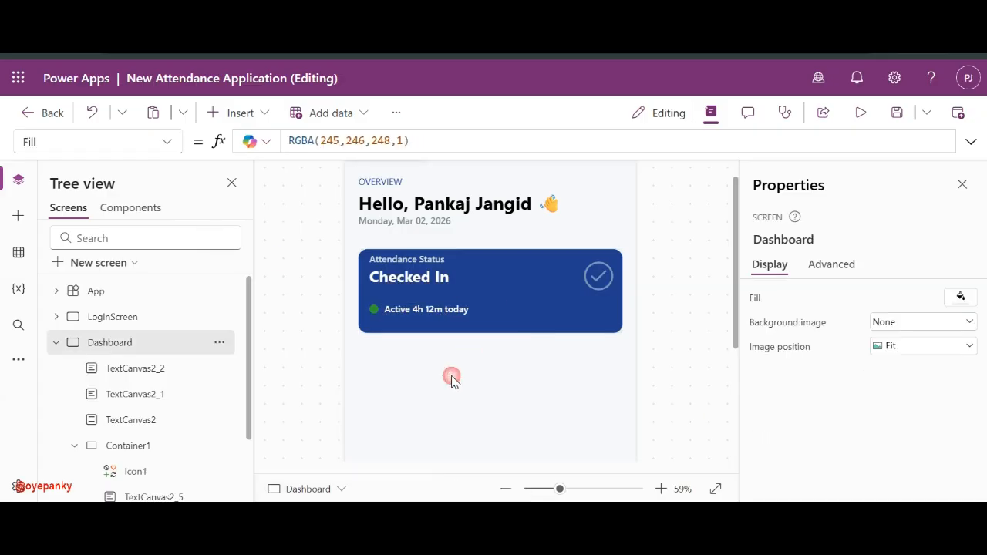
- Paste a copy of Container1 onto the Dashboard screen and drag Container1_1 below the original card
scroll(452, 378, down, 3)
scroll(452, 377, up, 2)
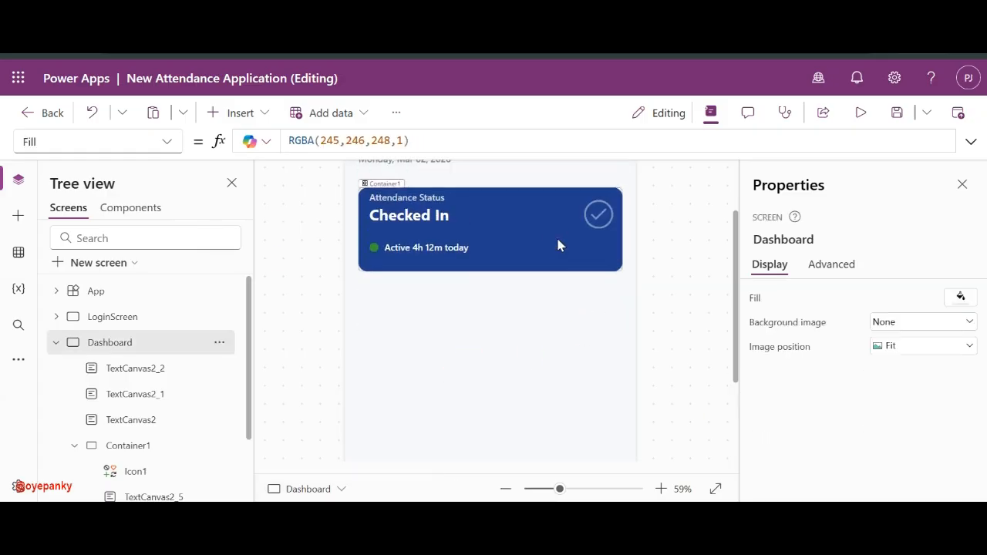
click(559, 245)
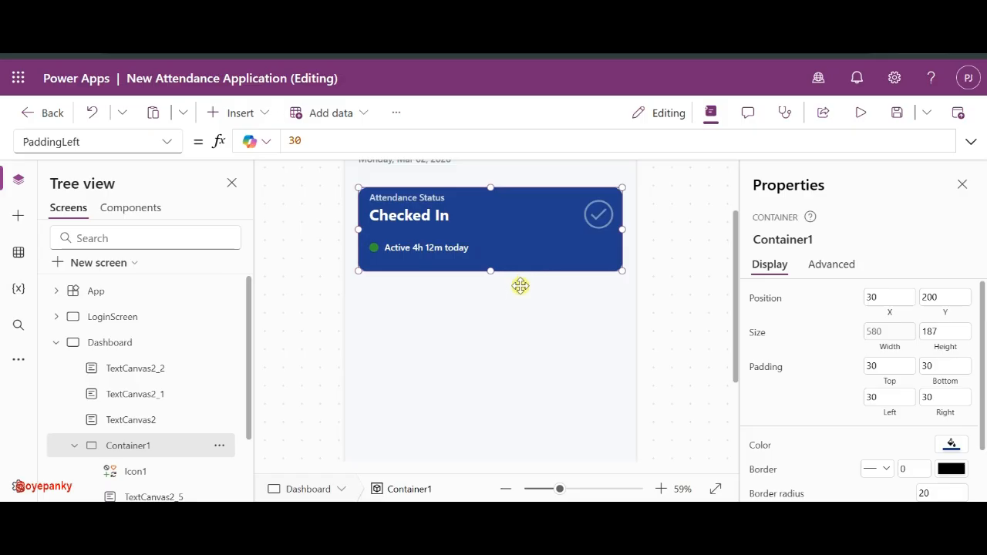
key(ctrl+v)
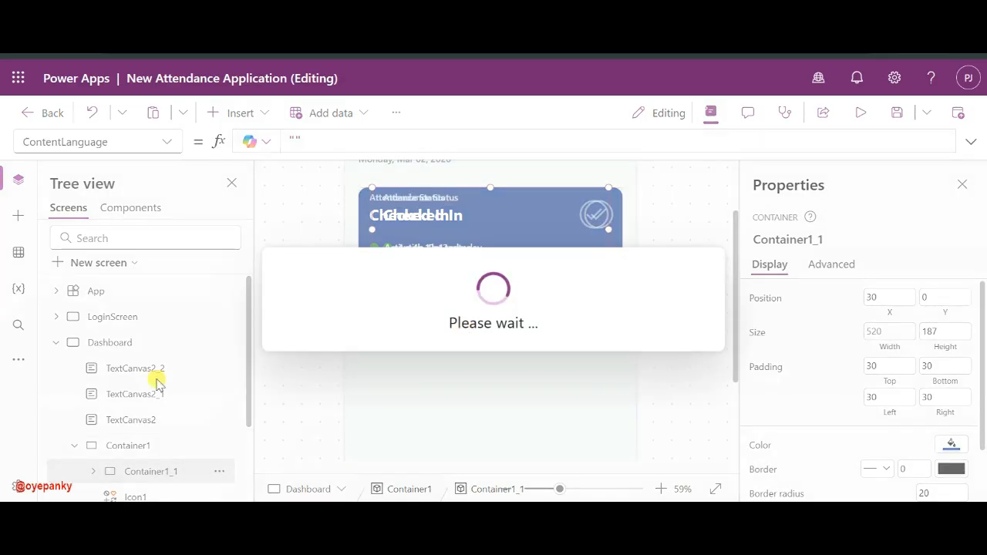
click(136, 467)
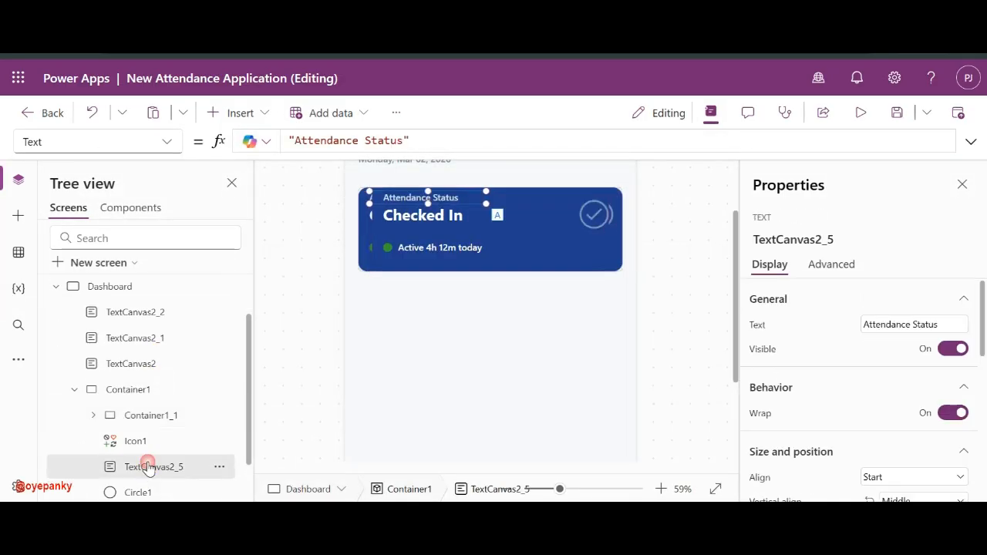
click(130, 415)
scroll(116, 343, up, 1)
click(115, 343)
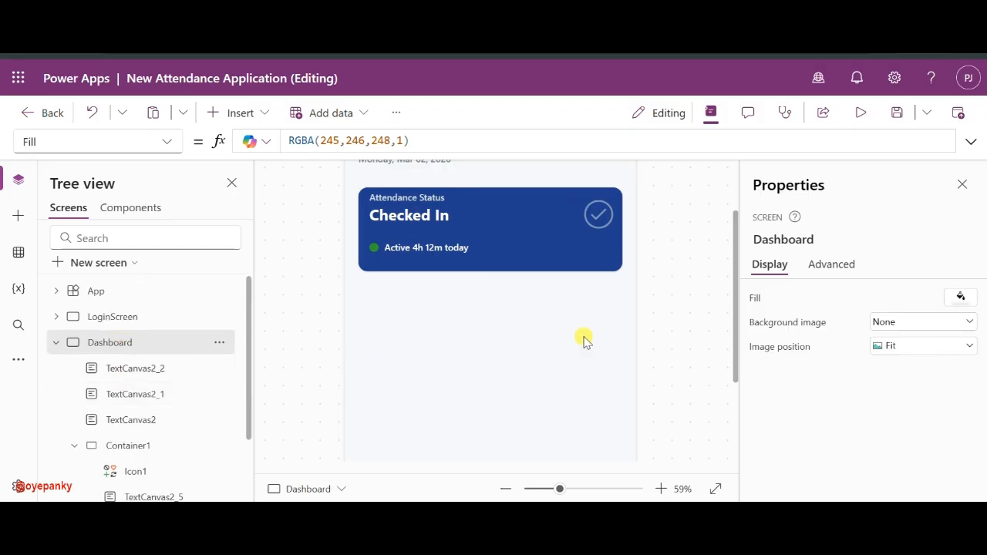
key(ctrl+v)
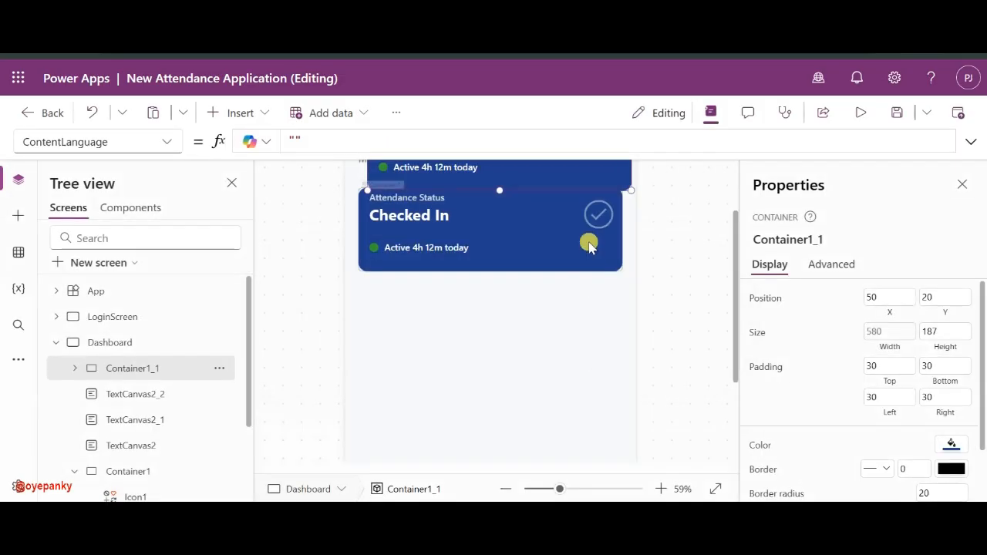
drag(530, 190, 525, 376)
key(ctrl+v)
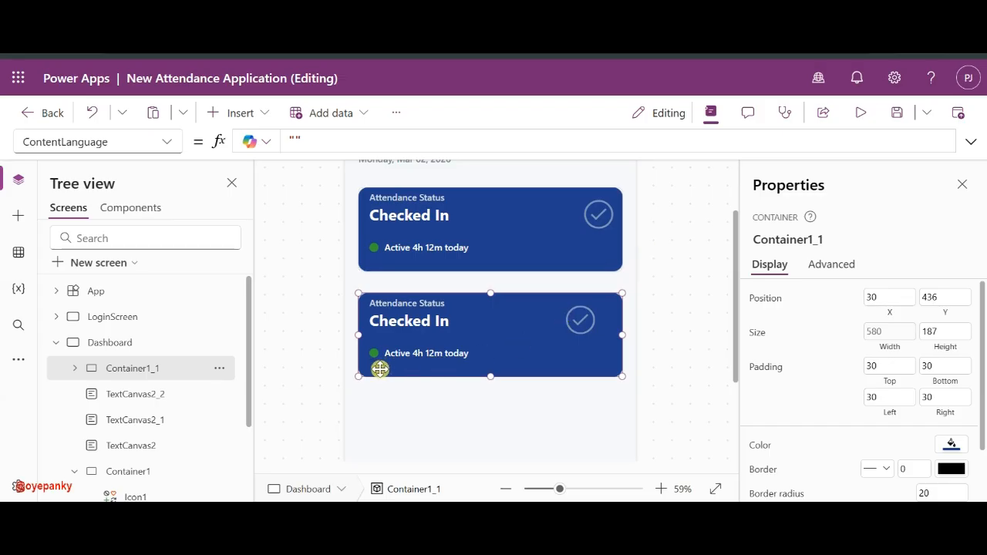
- In the copied card, move the Checked In label over beside the check icon
click(420, 303)
shift+click(410, 323)
shift+click(401, 353)
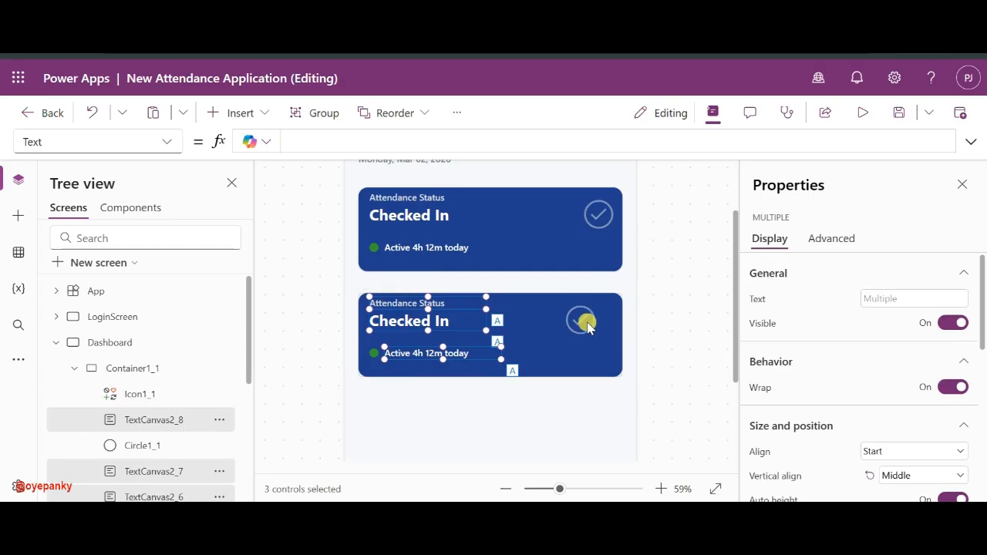
click(374, 352)
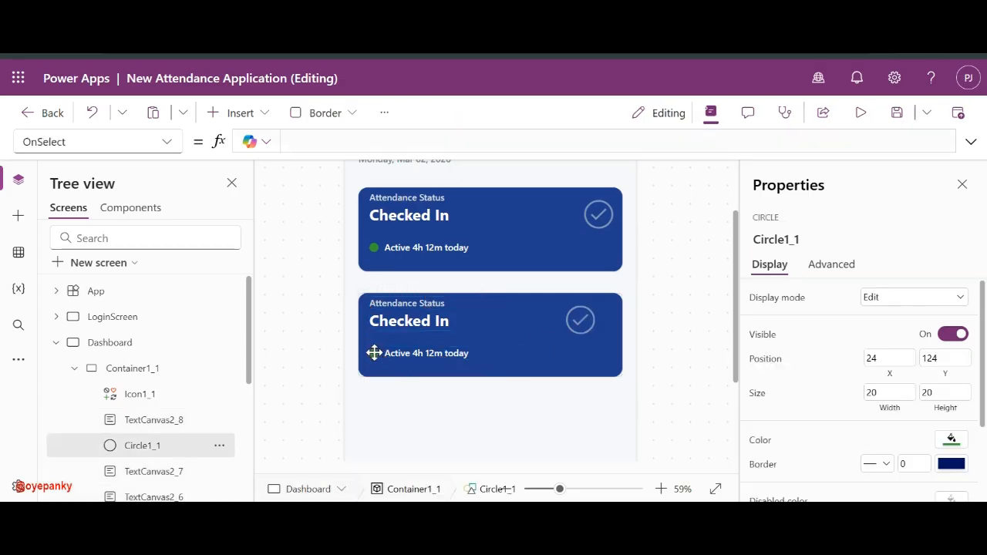
click(425, 338)
click(415, 322)
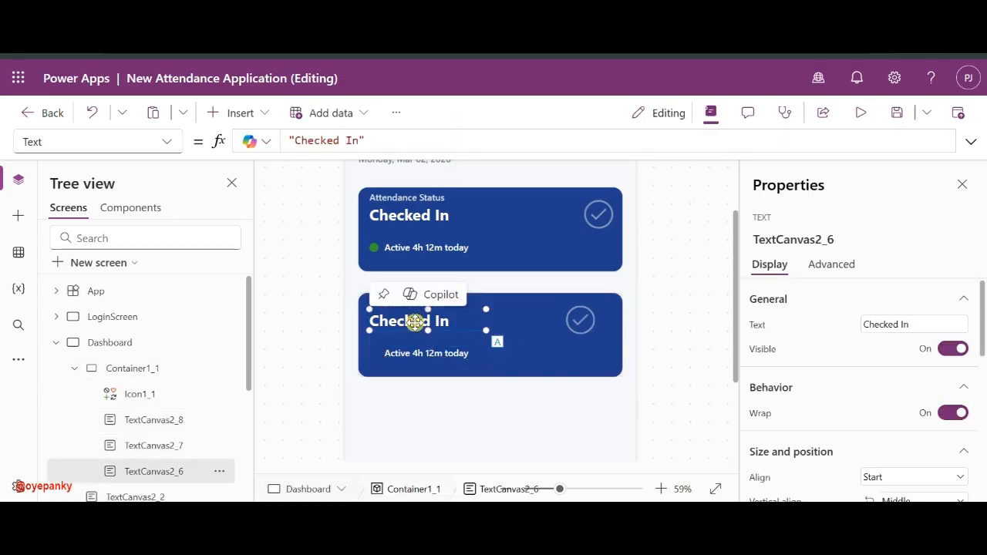
drag(414, 322, 550, 322)
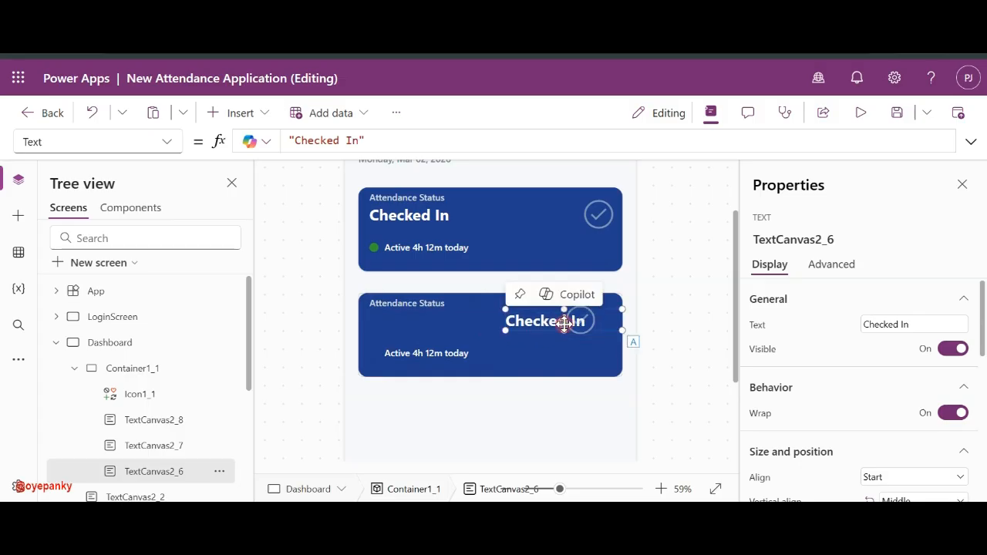
- Delete the copy's Attendance Status label and move Active 4h 12m today top-left, level with Checked In
click(425, 305)
key(Delete)
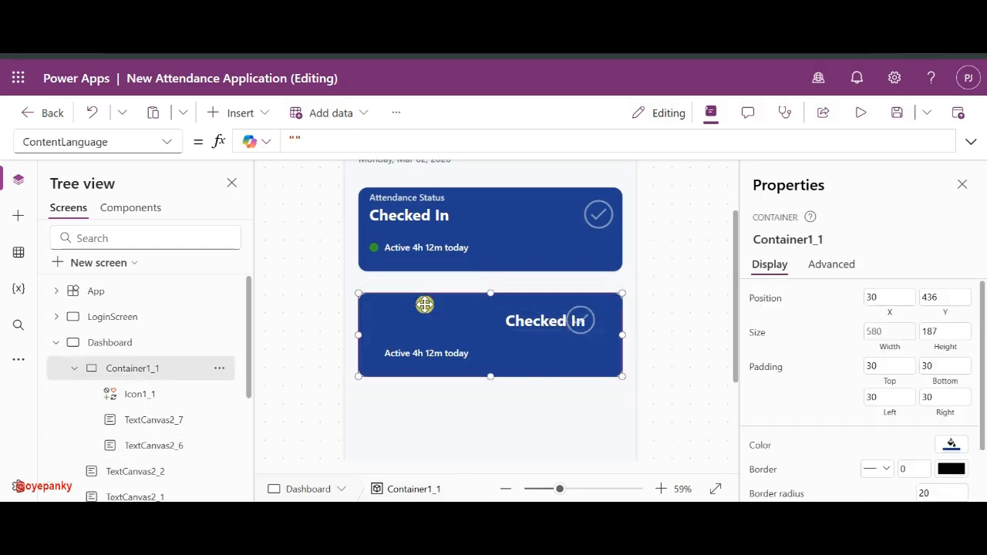
click(395, 353)
drag(395, 352, 378, 316)
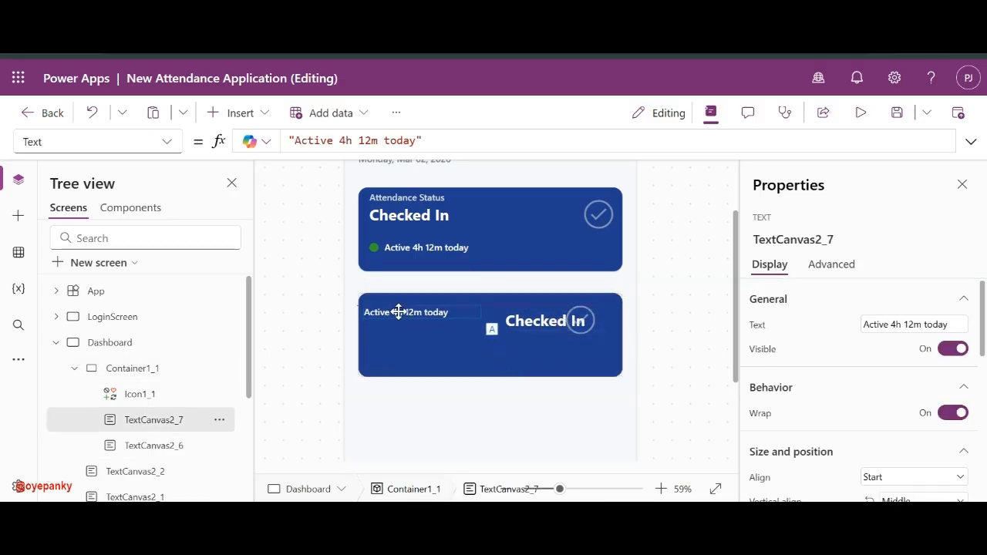
click(527, 322)
drag(527, 323, 516, 314)
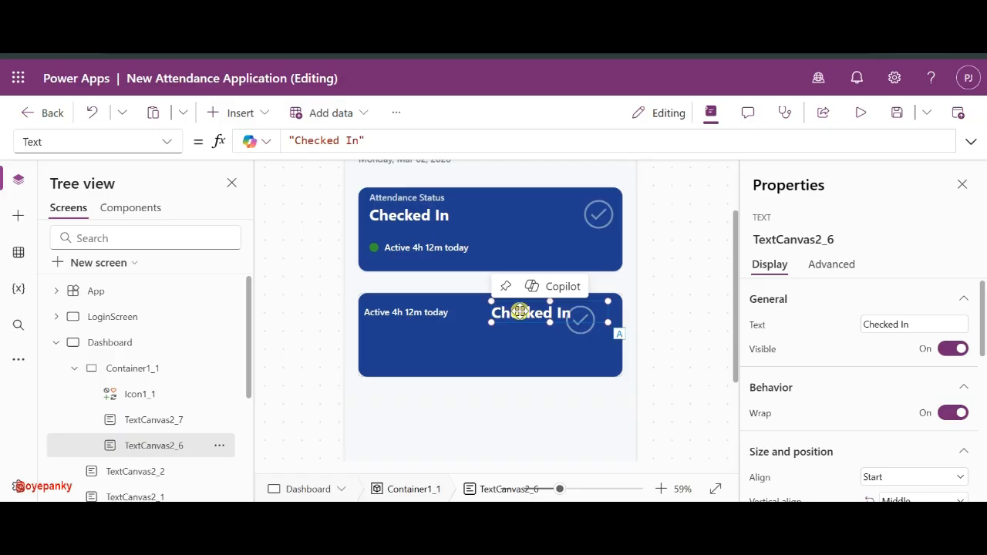
- Delete the lower card's check icon and set Container1_1's height to 80
click(581, 329)
key(Delete)
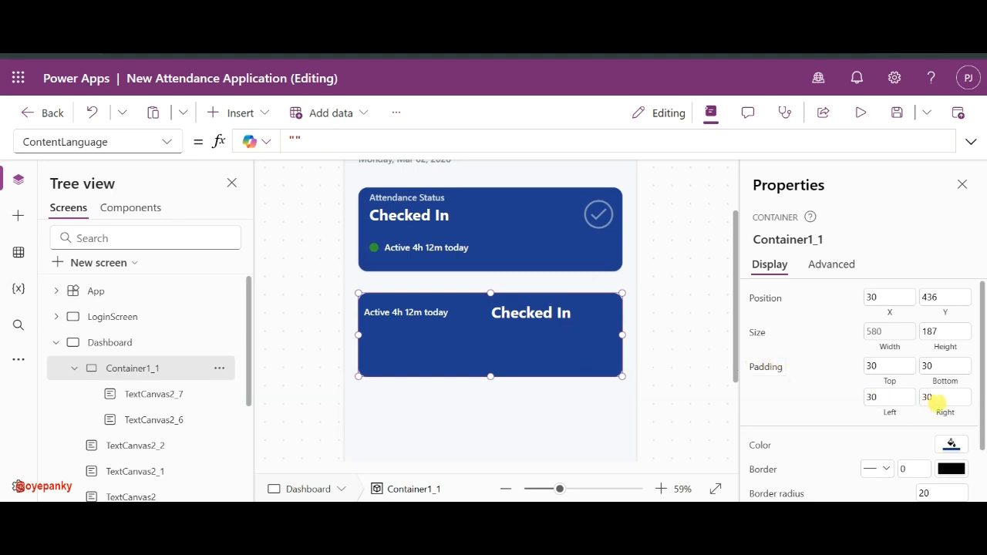
double_click(944, 330)
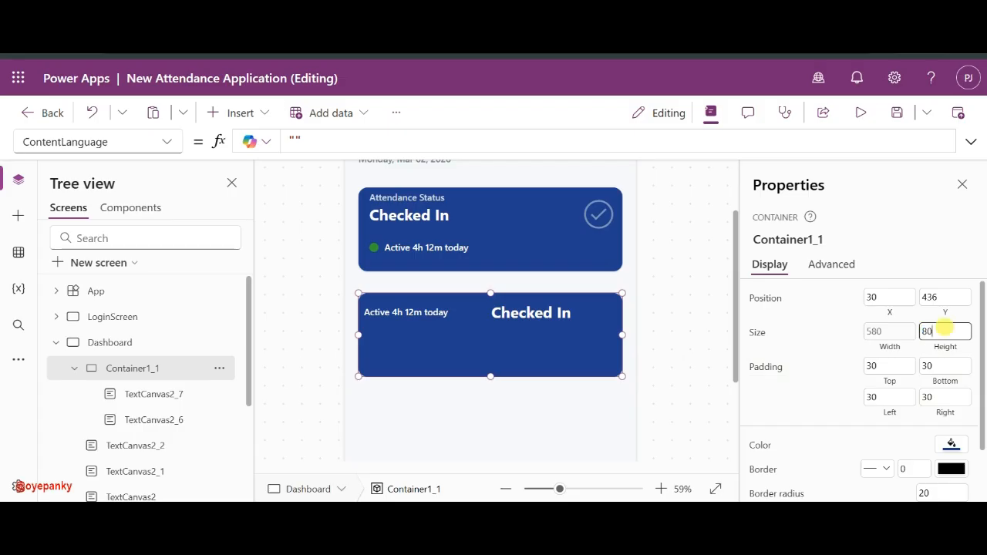
click(826, 329)
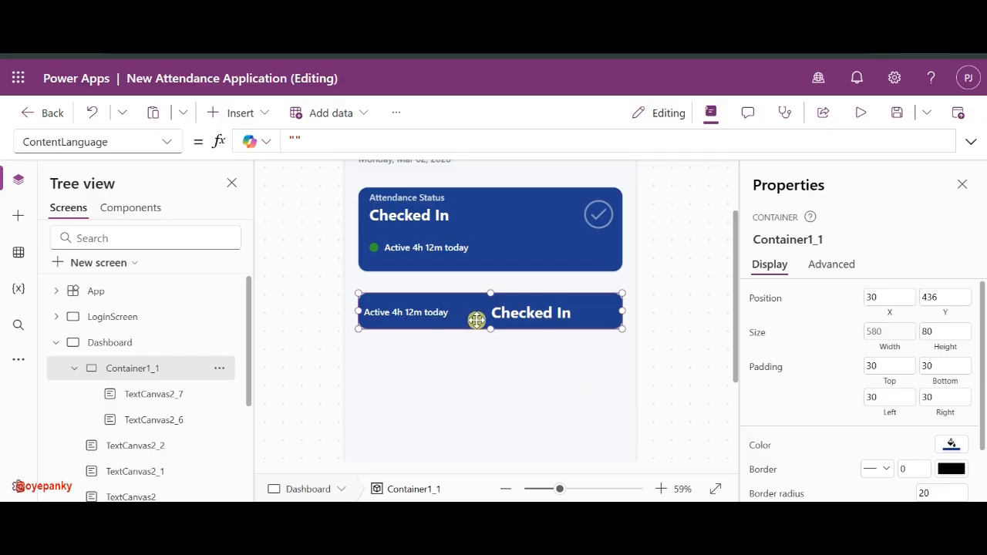
- Set Container1_1's color fill to white
click(950, 444)
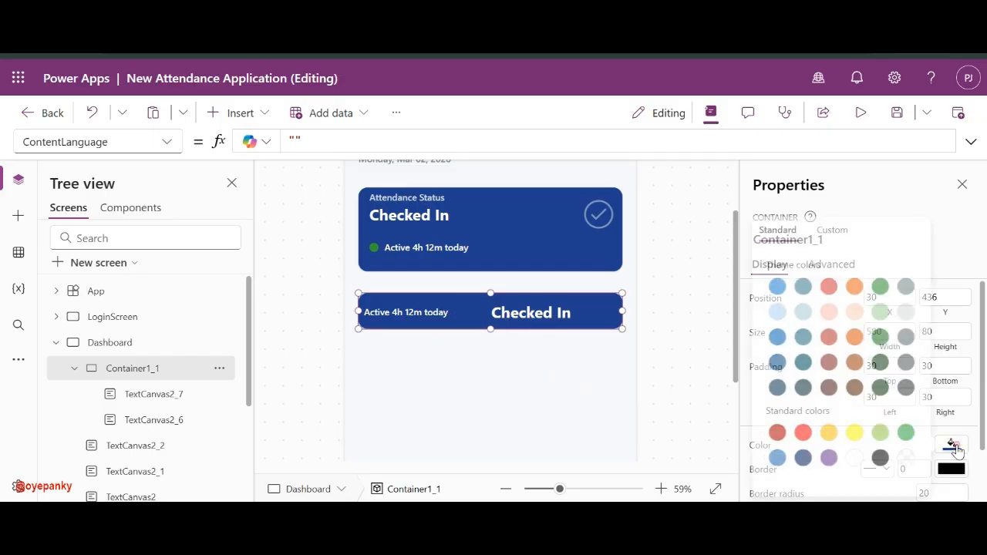
click(849, 457)
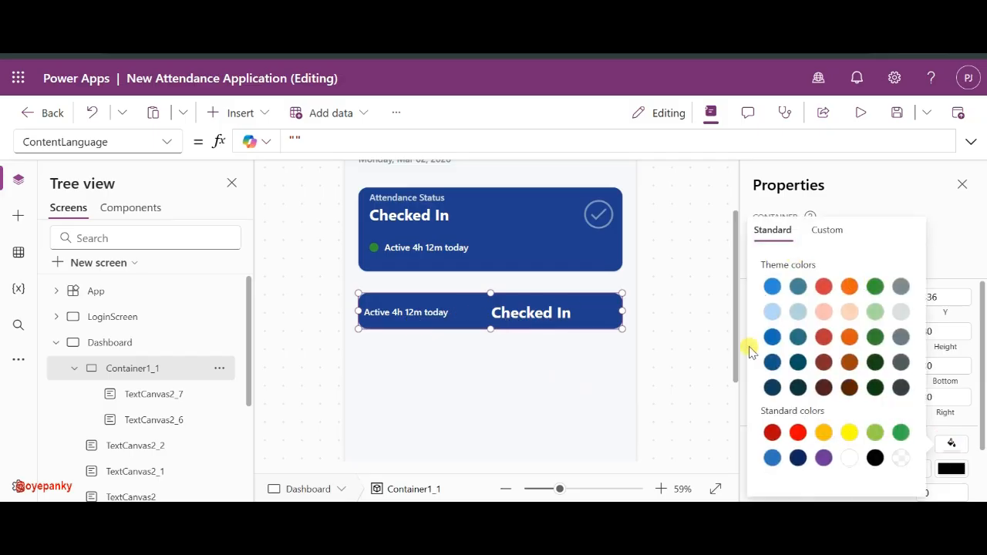
click(674, 311)
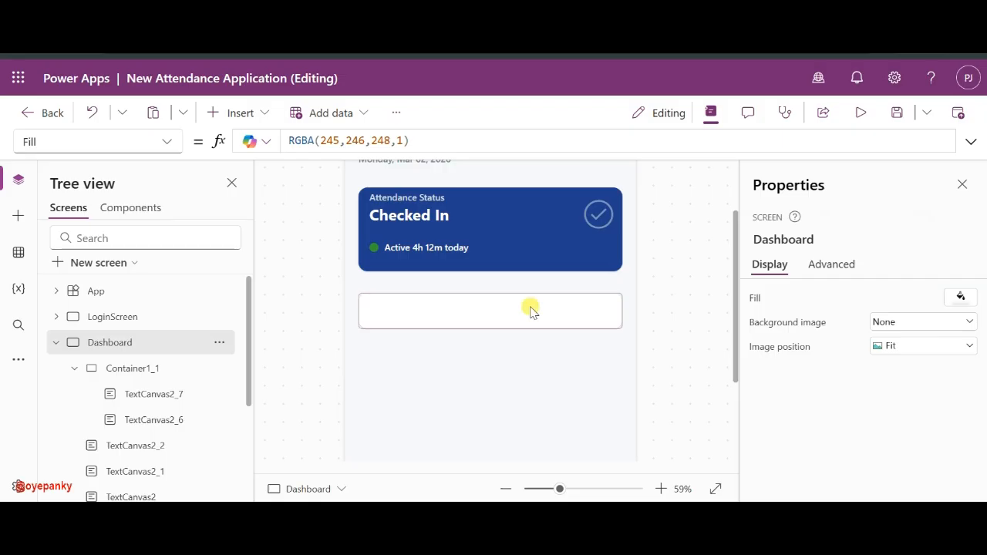
- Give the Checked In and Active 4h 12m today labels a dark font colour
click(530, 310)
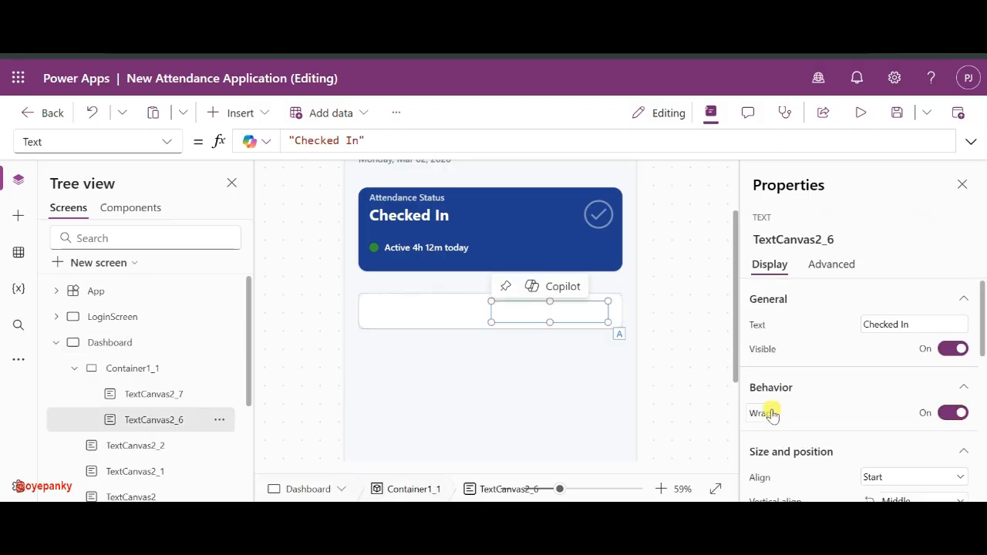
click(421, 311)
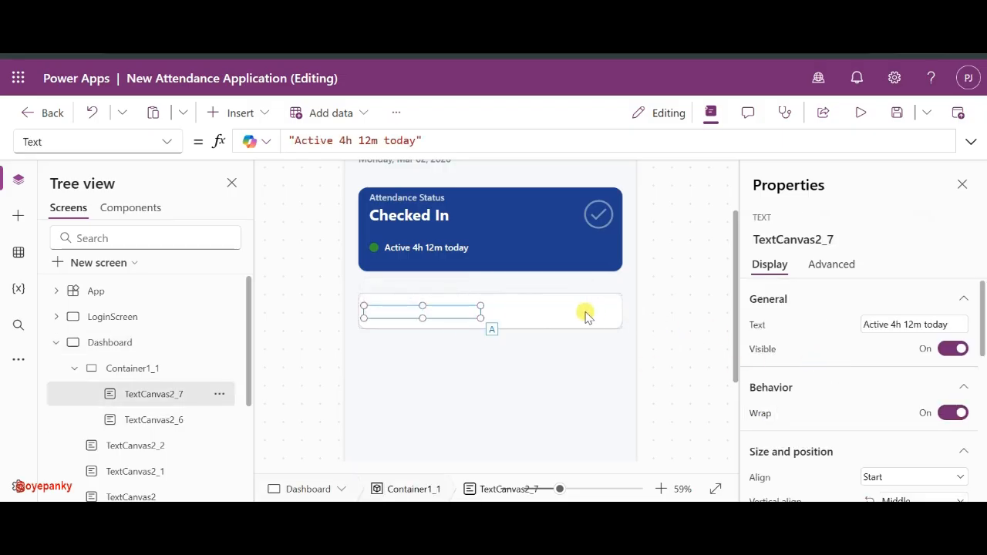
ctrl+click(182, 418)
scroll(835, 434, down, 3)
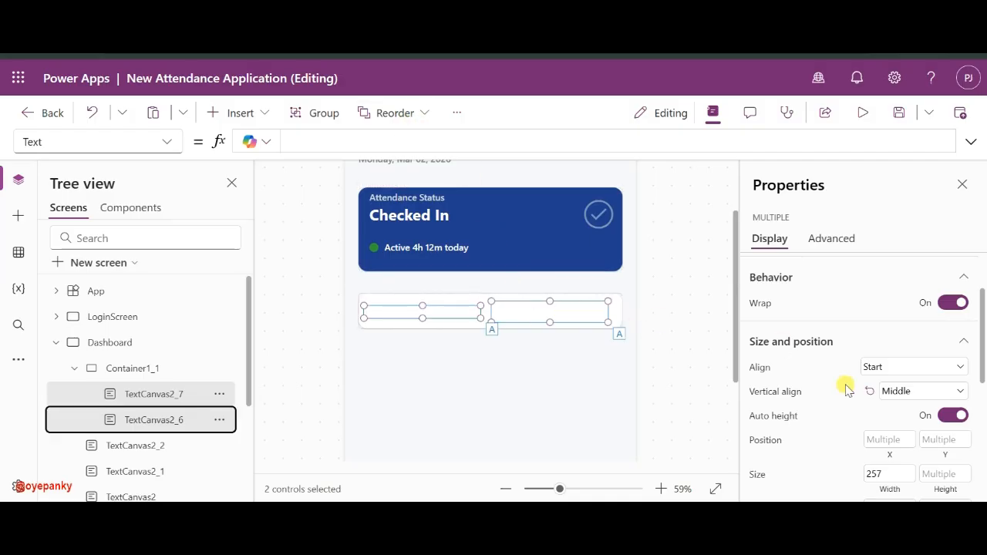
scroll(844, 385, down, 3)
click(954, 393)
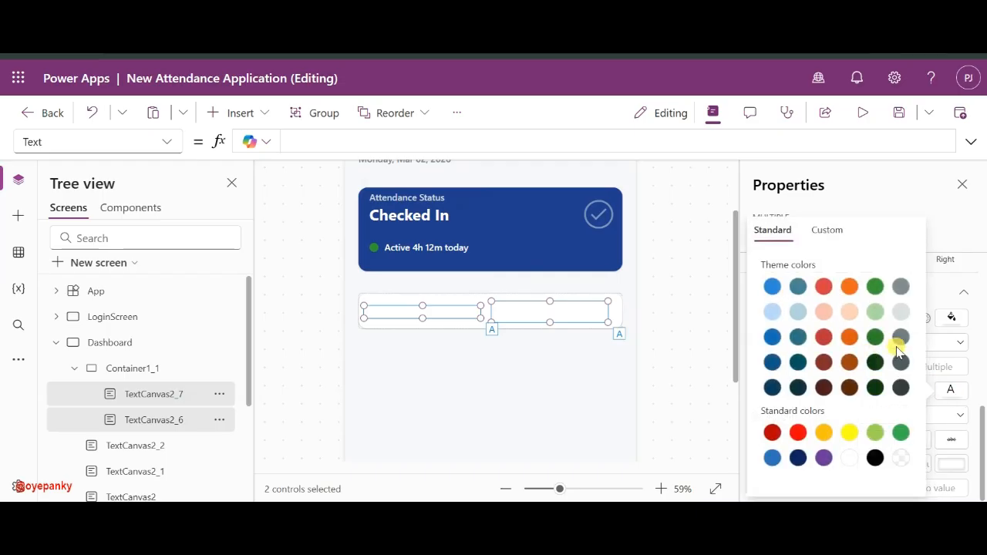
click(696, 321)
click(554, 307)
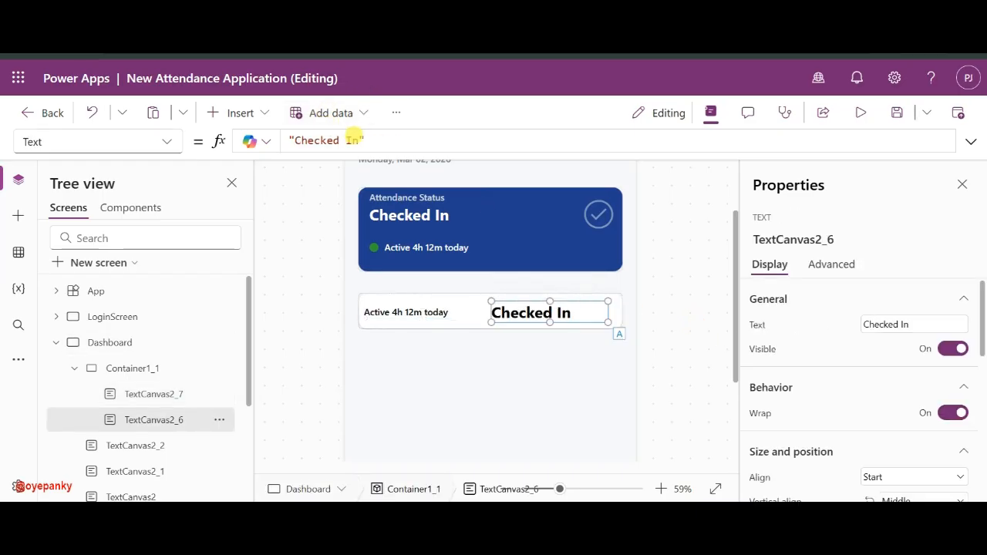
drag(359, 141, 312, 141)
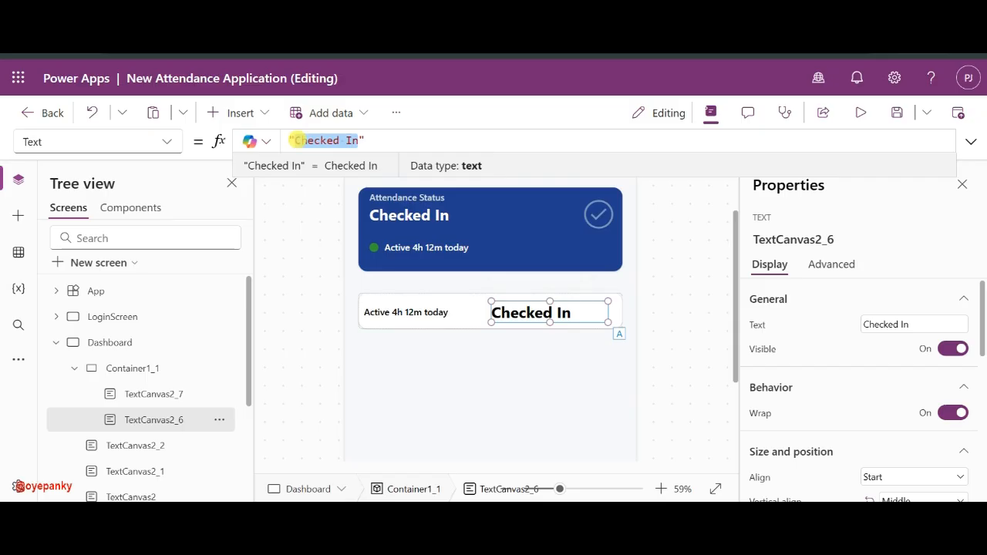
- Change the Checked In label to 22, stretch it to the card's right end and centre it
text(22)
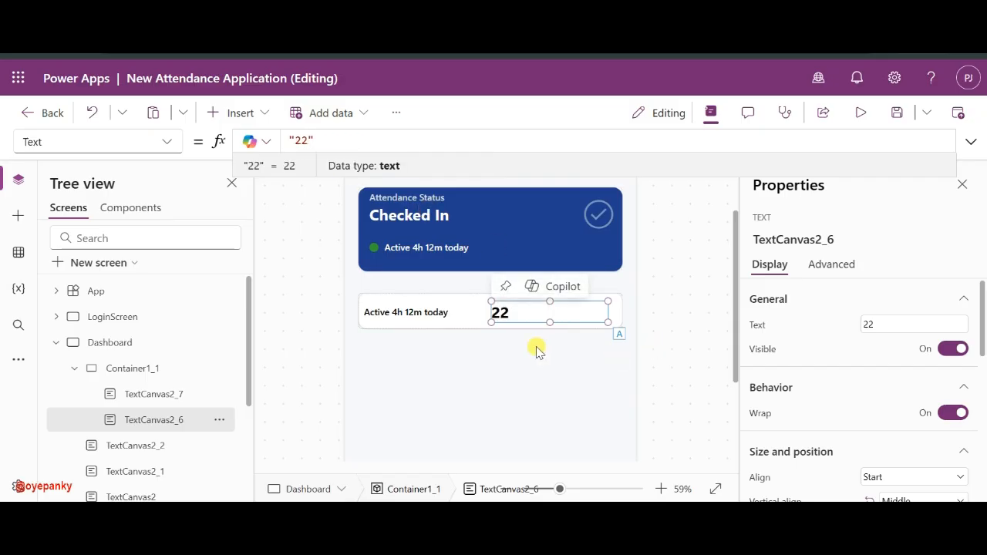
drag(491, 322, 576, 326)
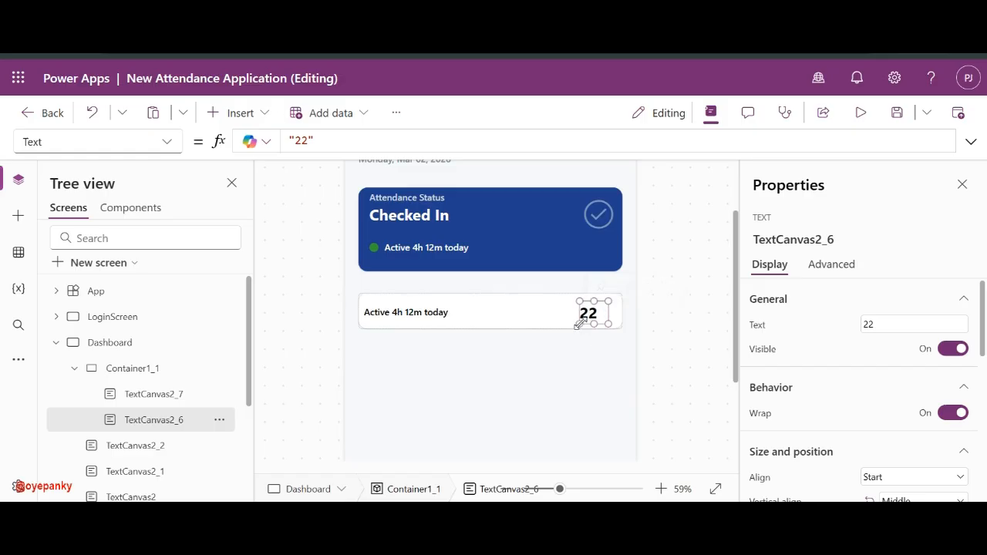
scroll(864, 424, down, 1)
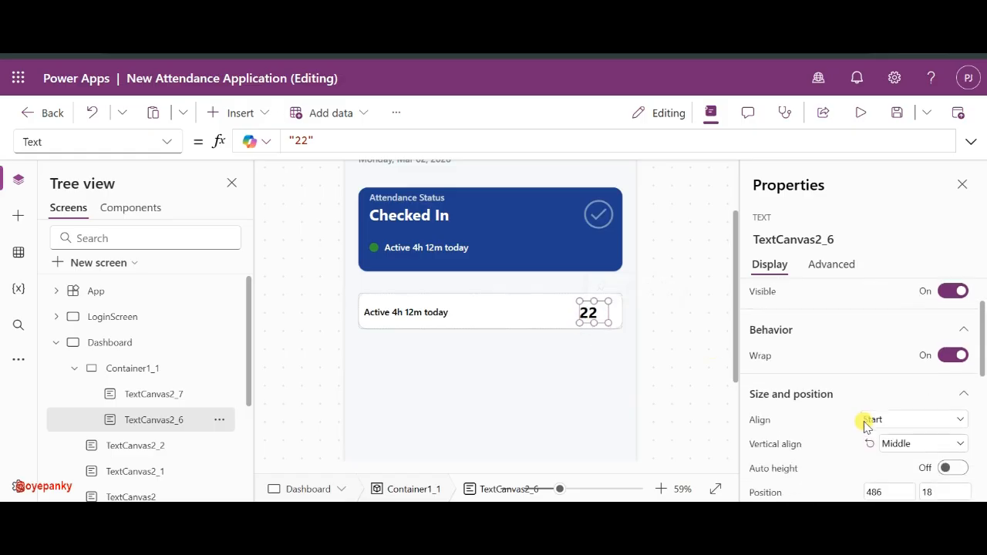
click(929, 437)
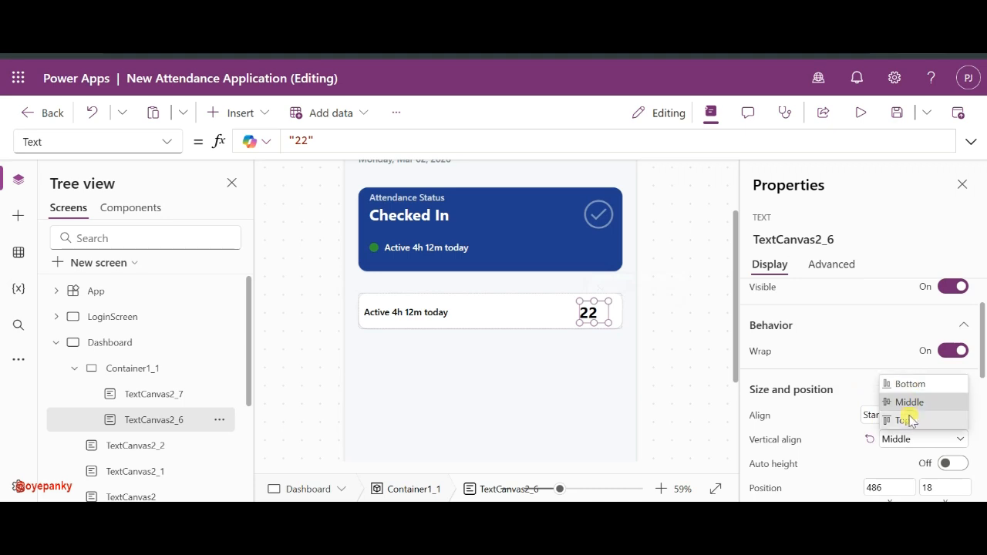
click(866, 420)
click(896, 377)
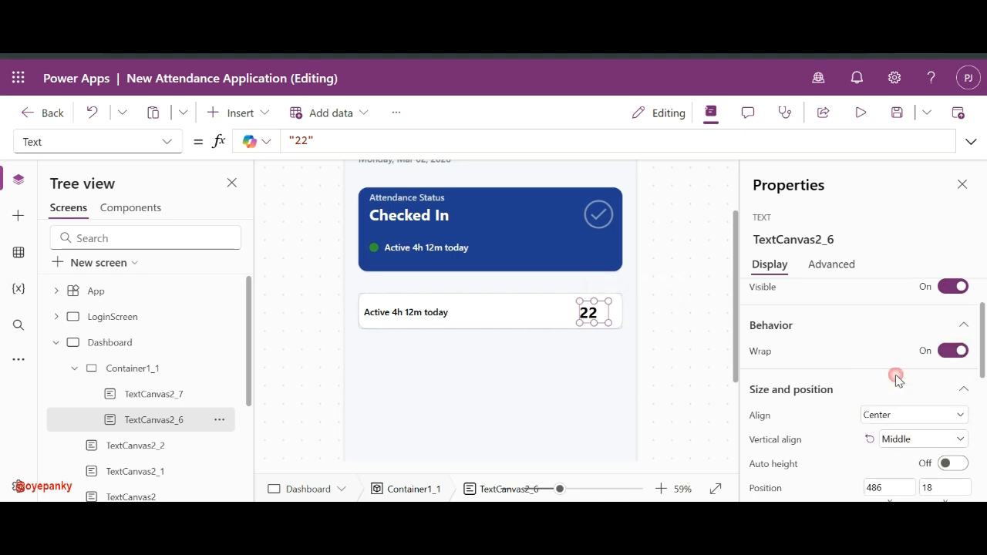
- Nudge the left label slightly right and change its text to 'Total Working Days'
click(397, 312)
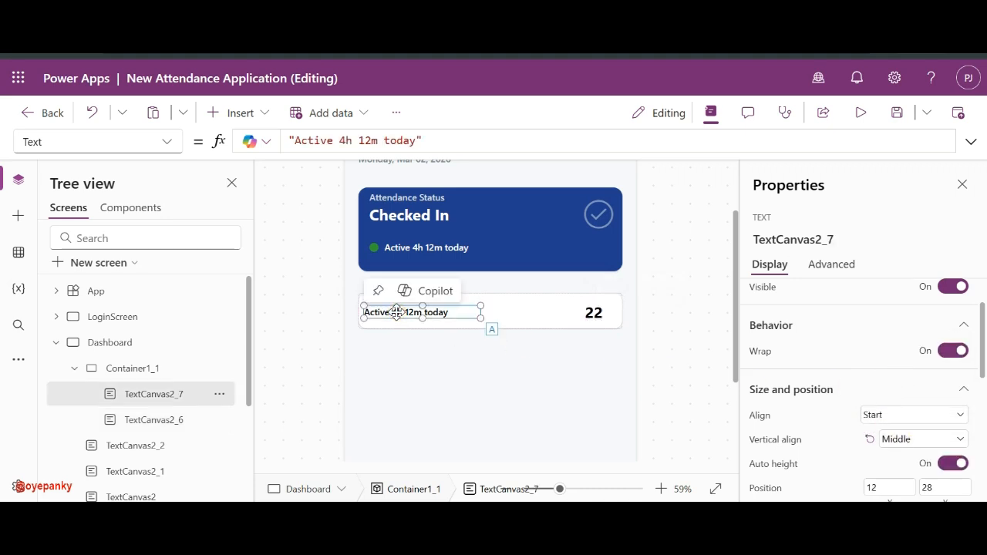
drag(396, 311, 426, 311)
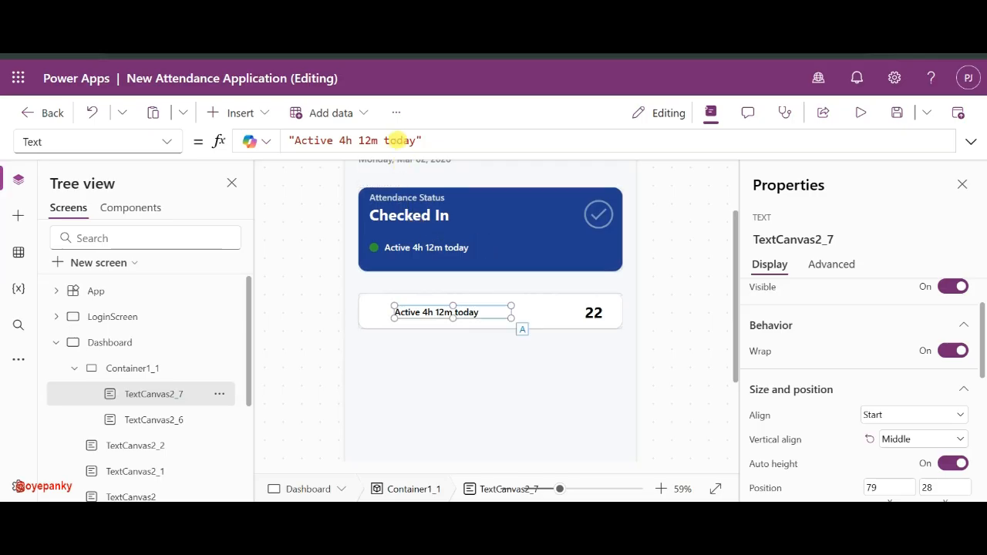
click(415, 141)
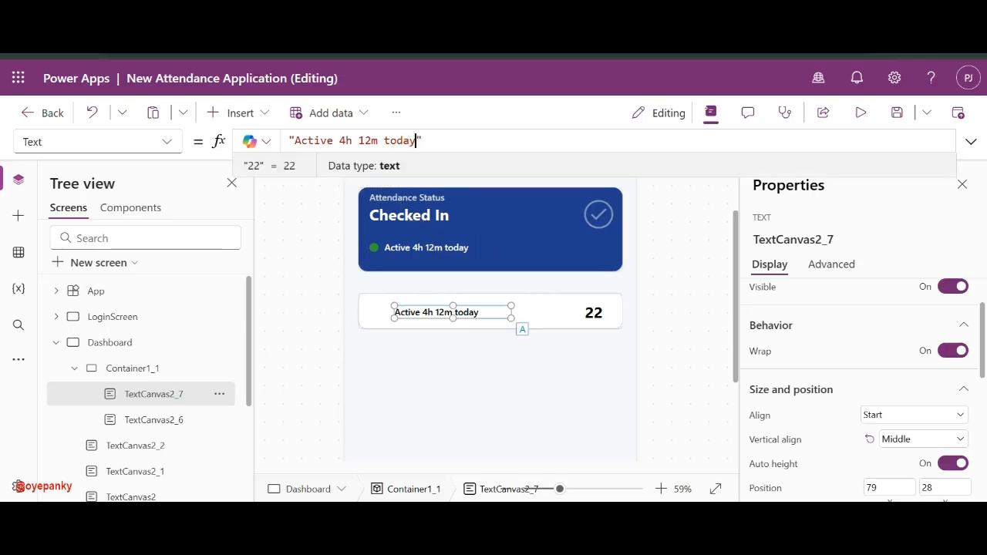
drag(415, 140, 306, 141)
text(To)
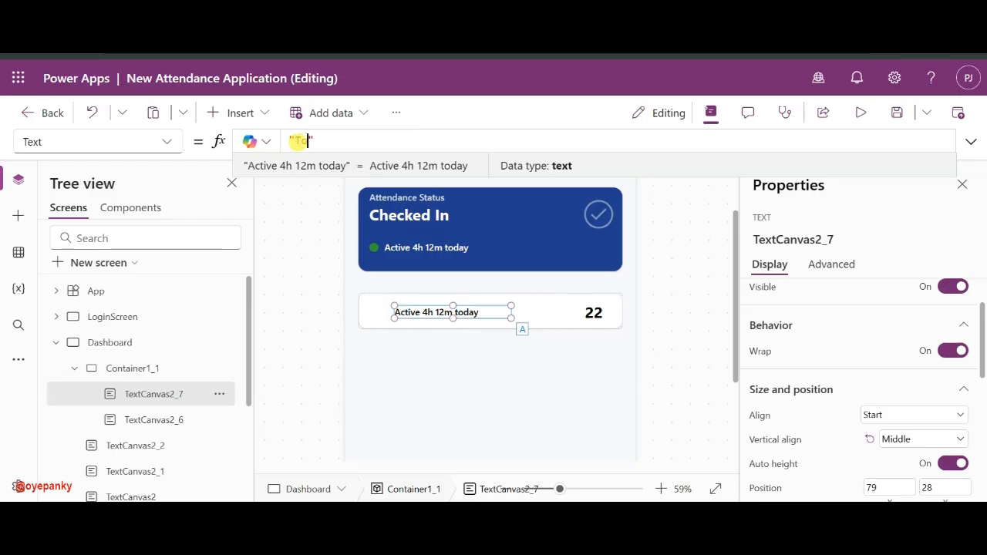
text(tal )
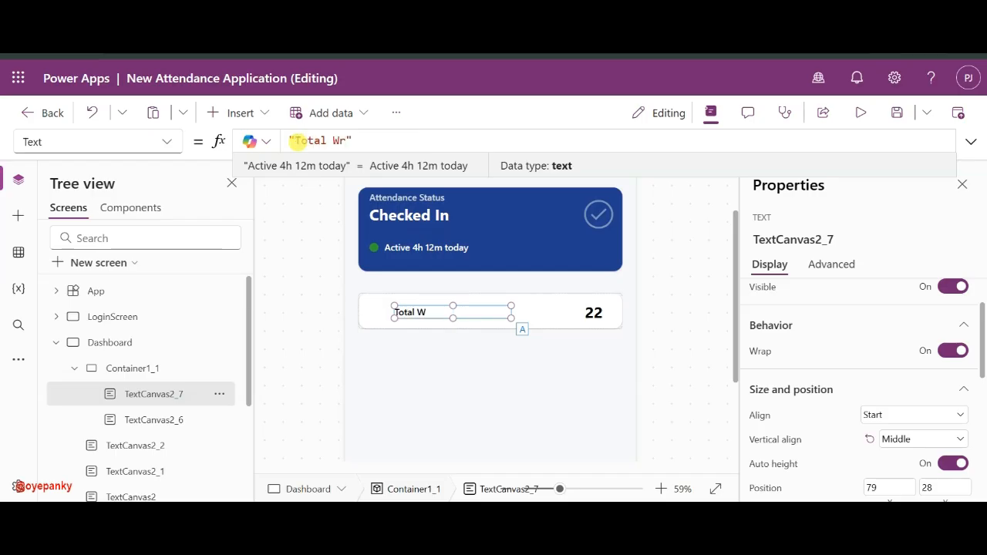
text(Working Days)
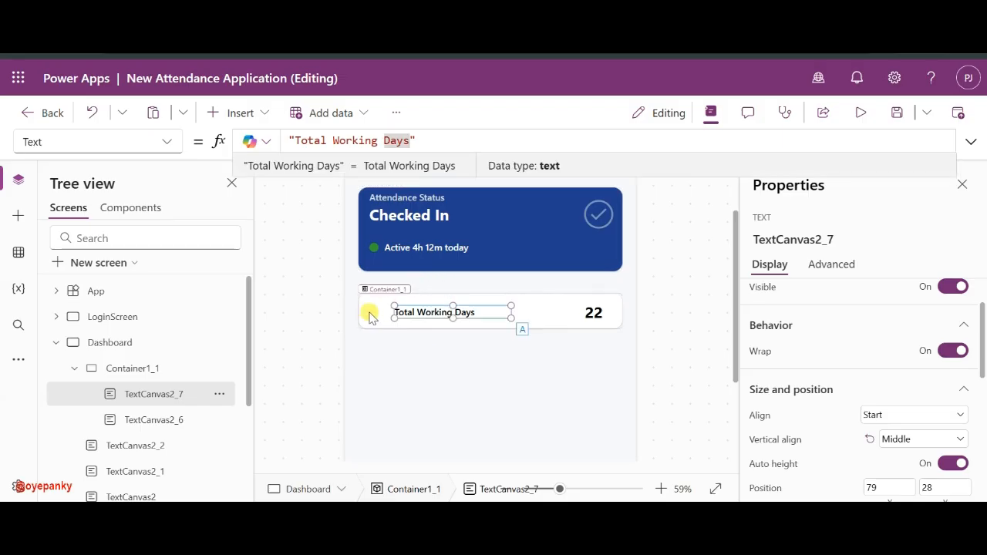
click(368, 313)
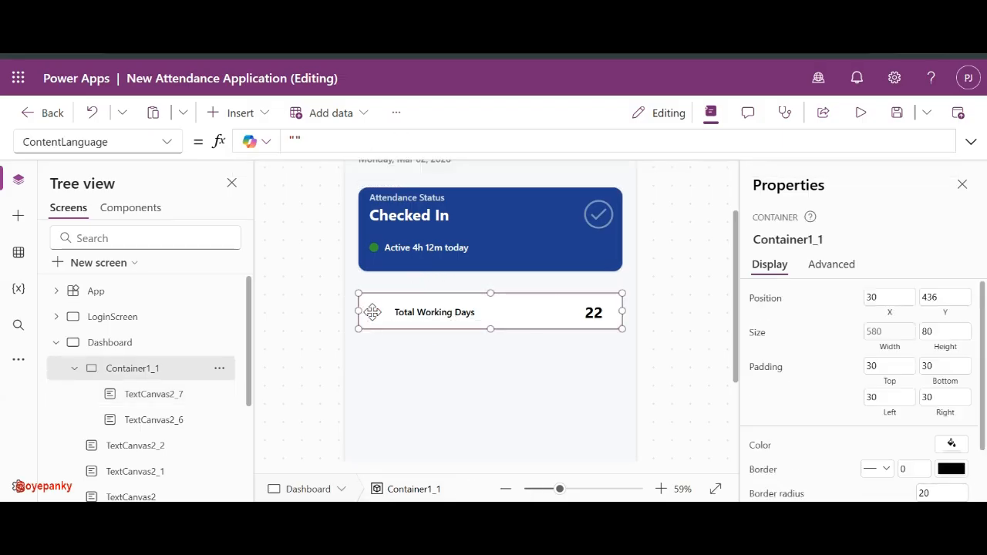
click(414, 312)
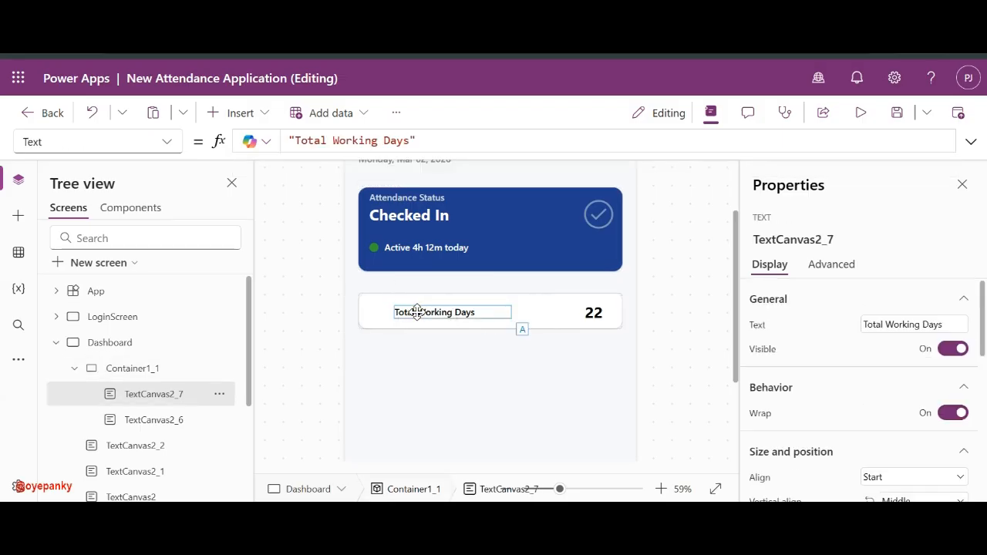
click(417, 312)
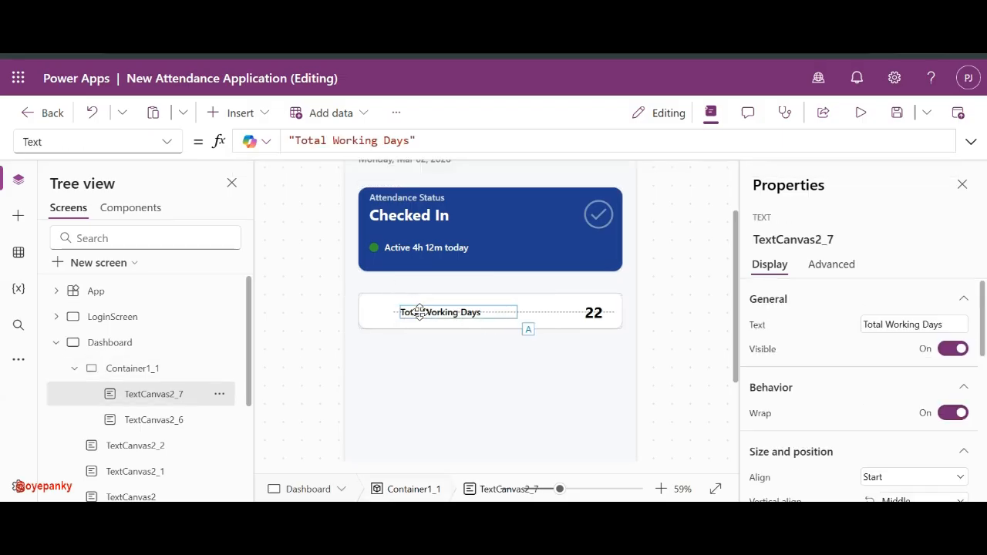
click(368, 314)
- Insert a new container inside the card and shrink it to a narrow block
click(240, 112)
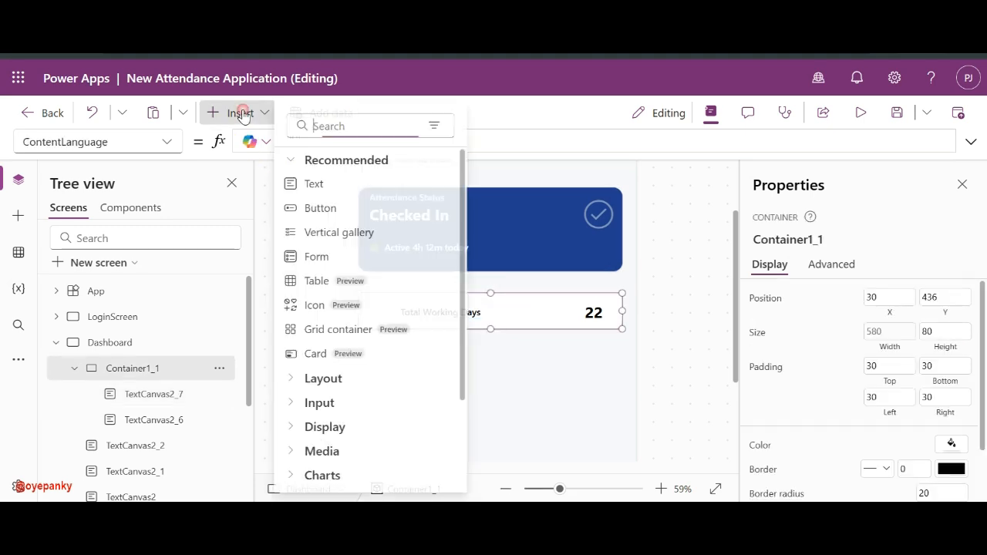
text(con)
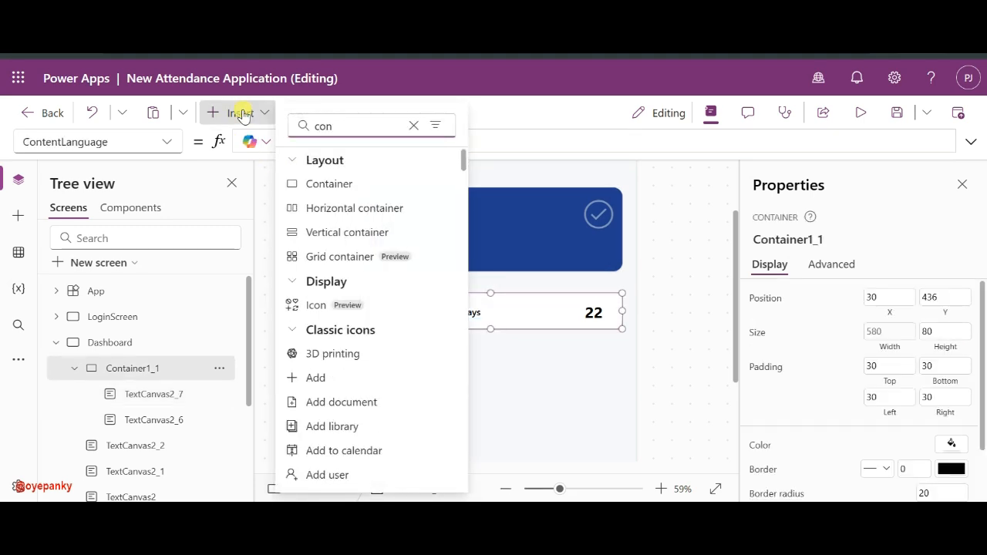
click(330, 183)
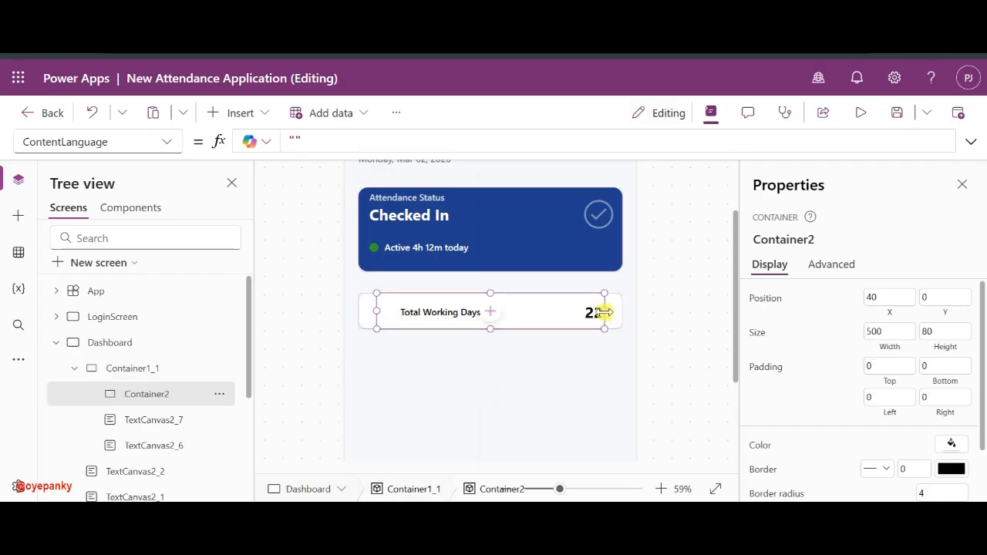
drag(603, 311, 595, 311)
drag(502, 312, 407, 310)
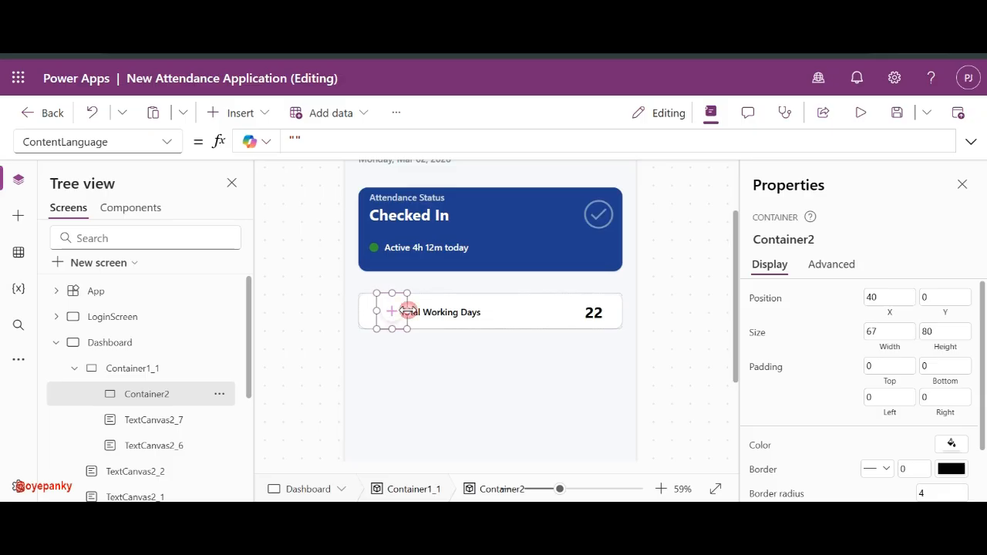
- Set the icon holder's size to width 60 and height 60
click(952, 326)
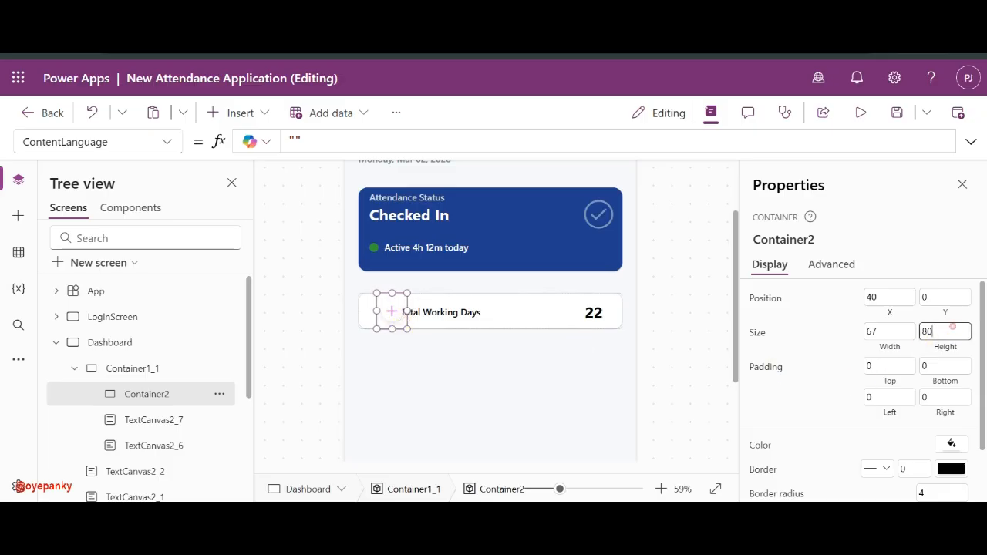
click(906, 331)
key(BackSpace)
text(0)
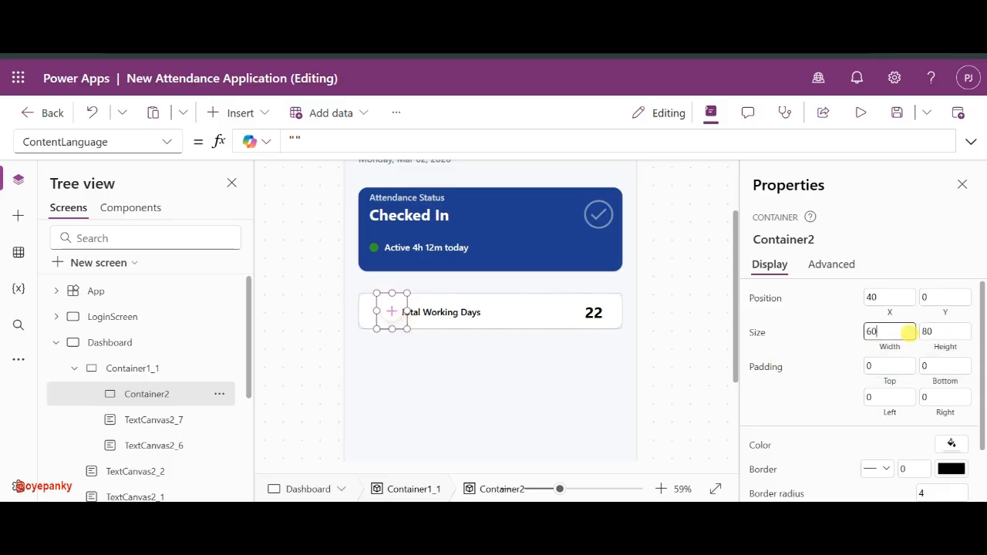
click(936, 336)
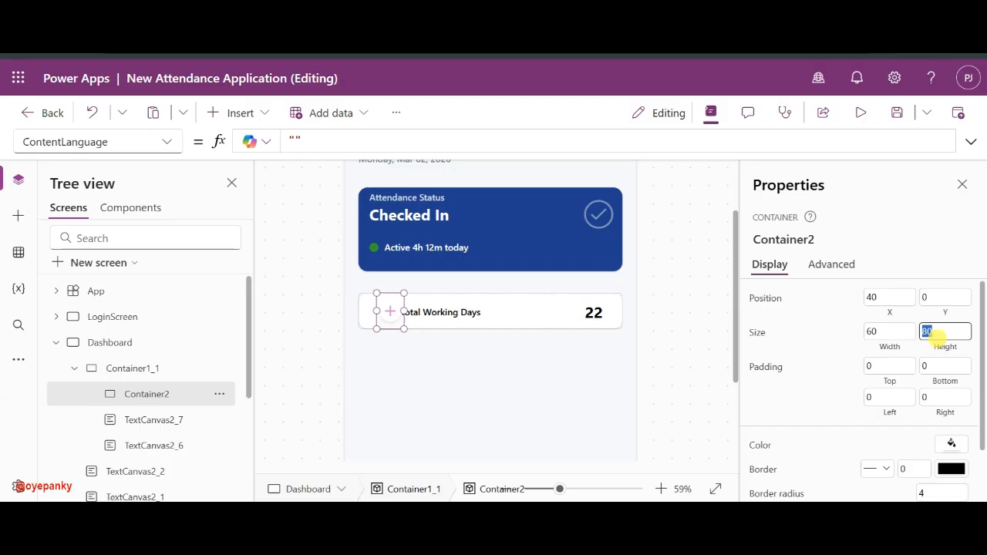
text(60)
click(845, 343)
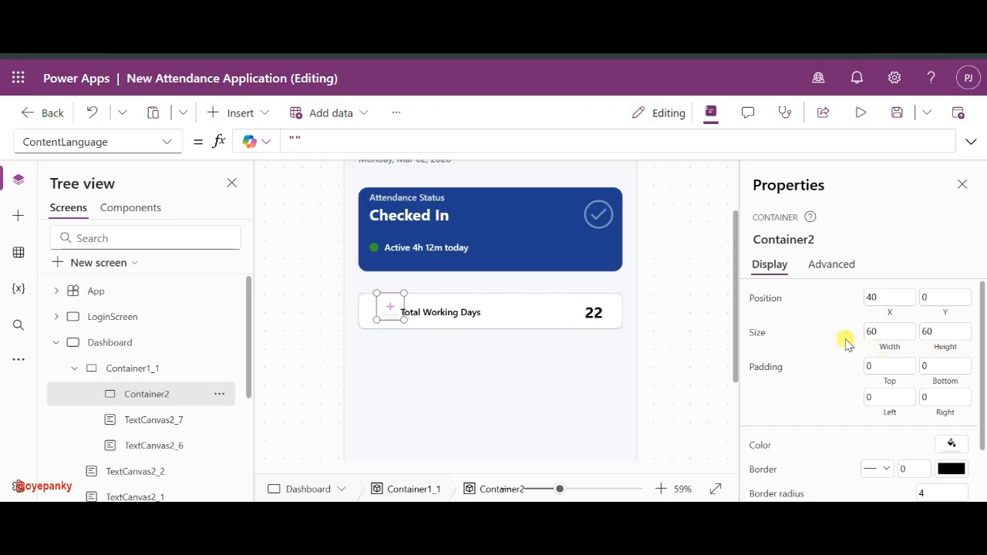
- Give the icon holder a border radius of 10
scroll(879, 422, down, 1)
click(927, 428)
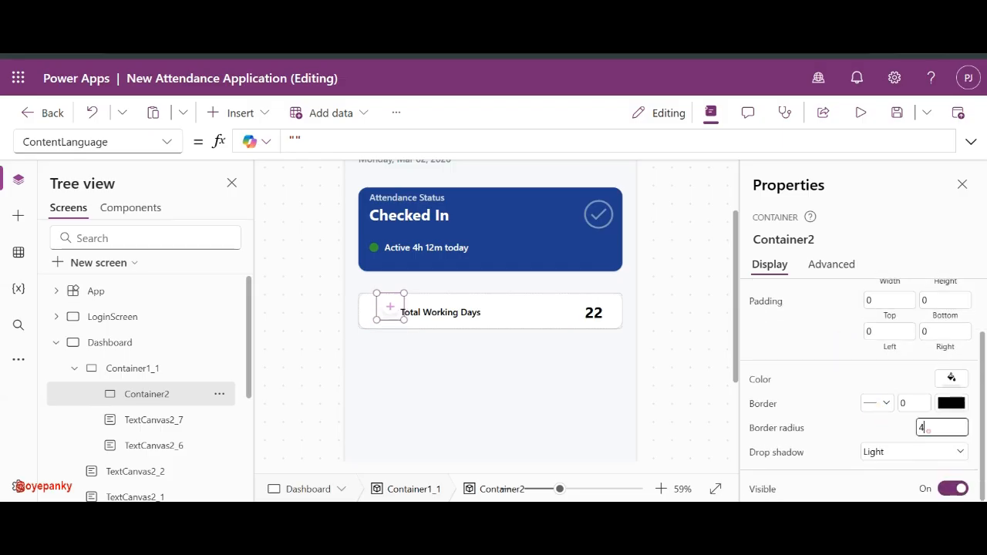
text(20)
click(907, 243)
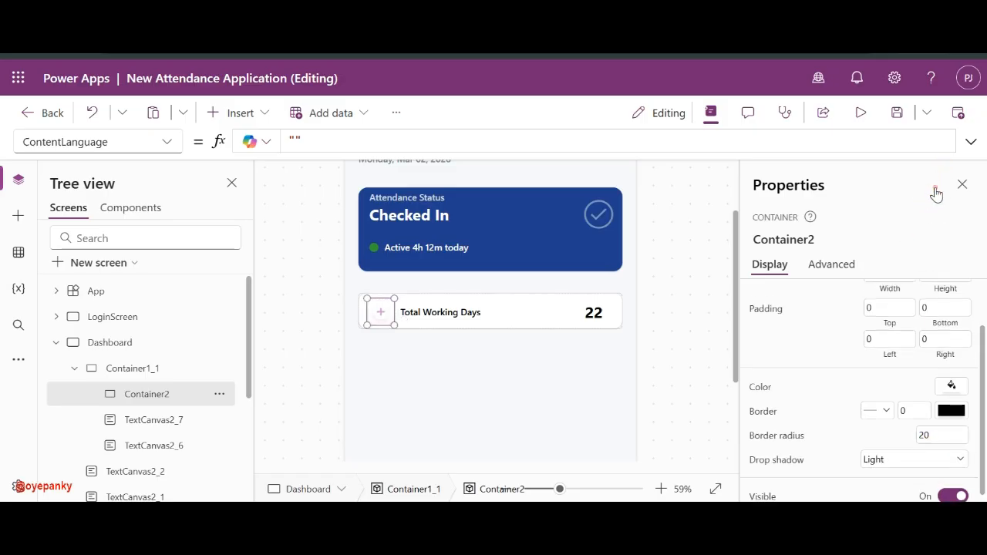
click(942, 435)
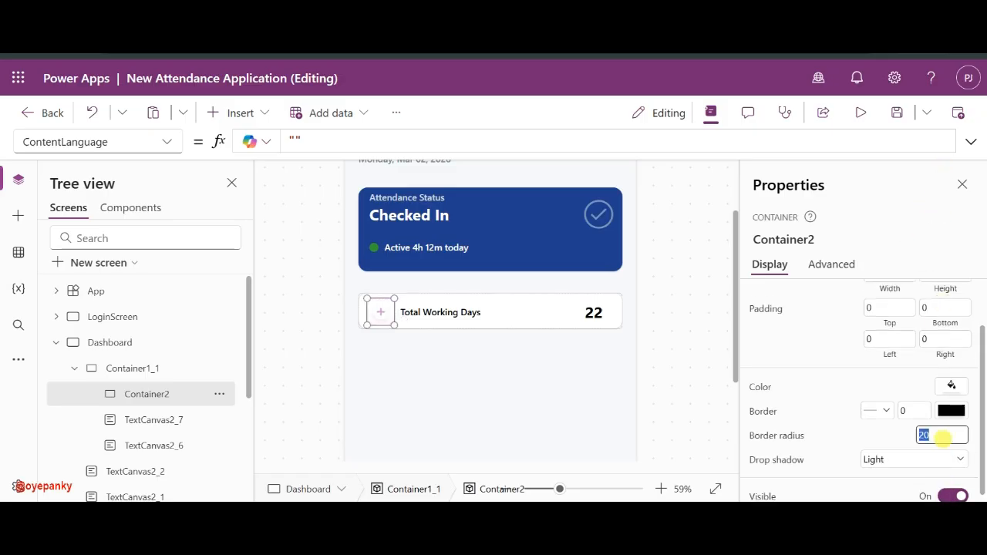
click(892, 434)
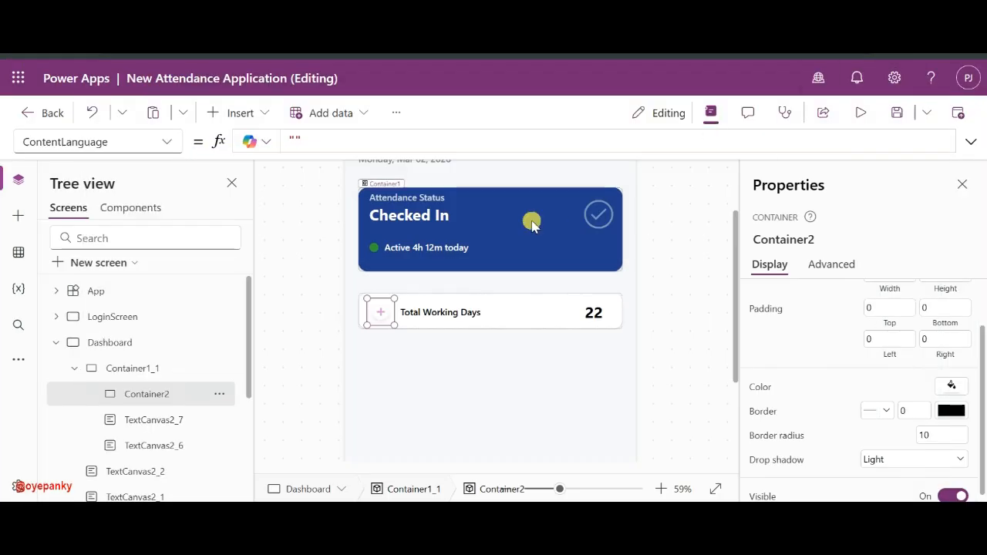
- Fill the icon holder with custom light blue B4D6FA at about 28 alpha
scroll(886, 323, up, 1)
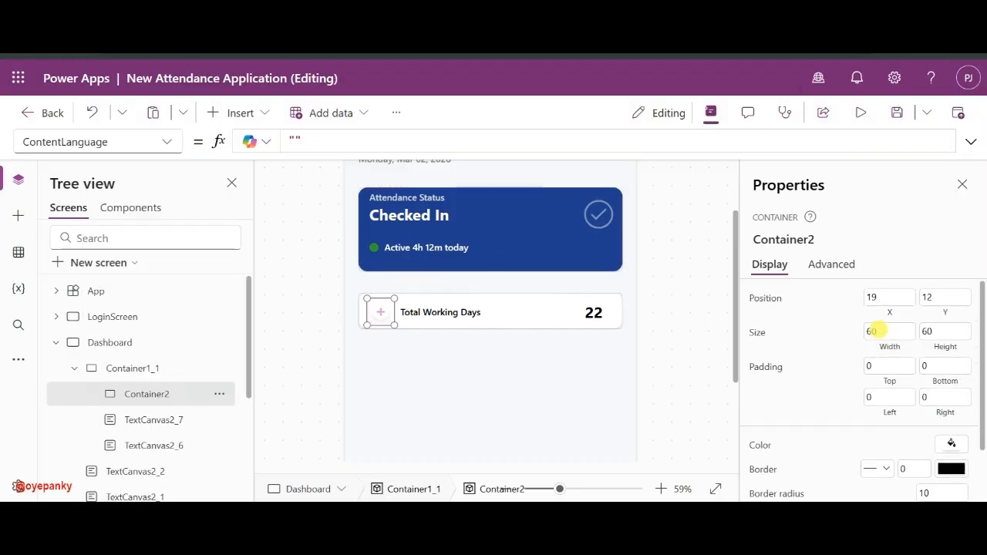
click(948, 452)
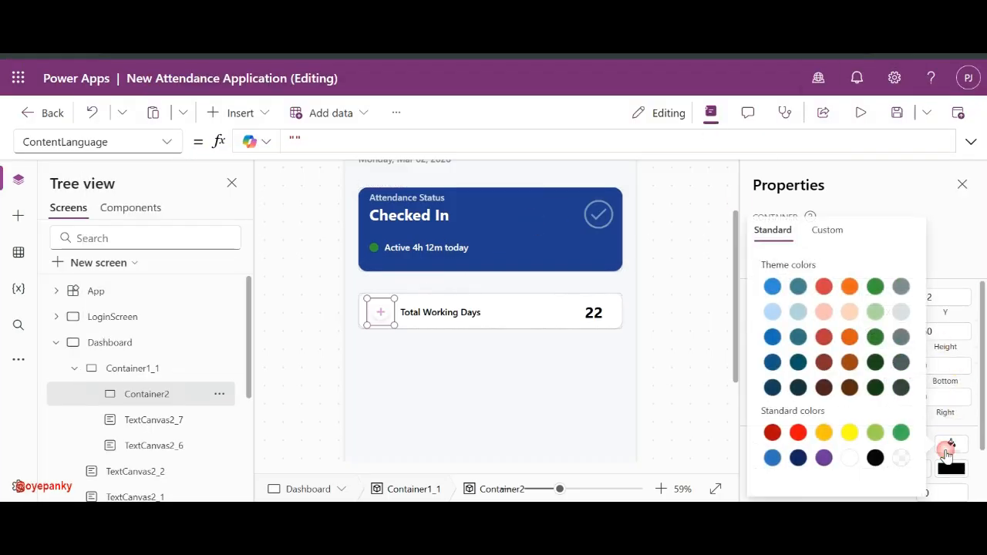
click(818, 230)
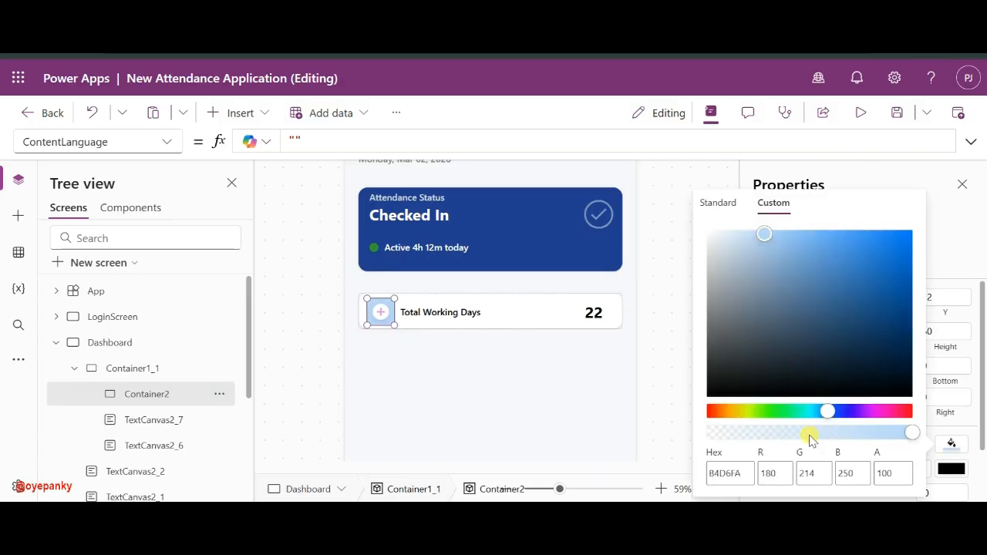
click(805, 434)
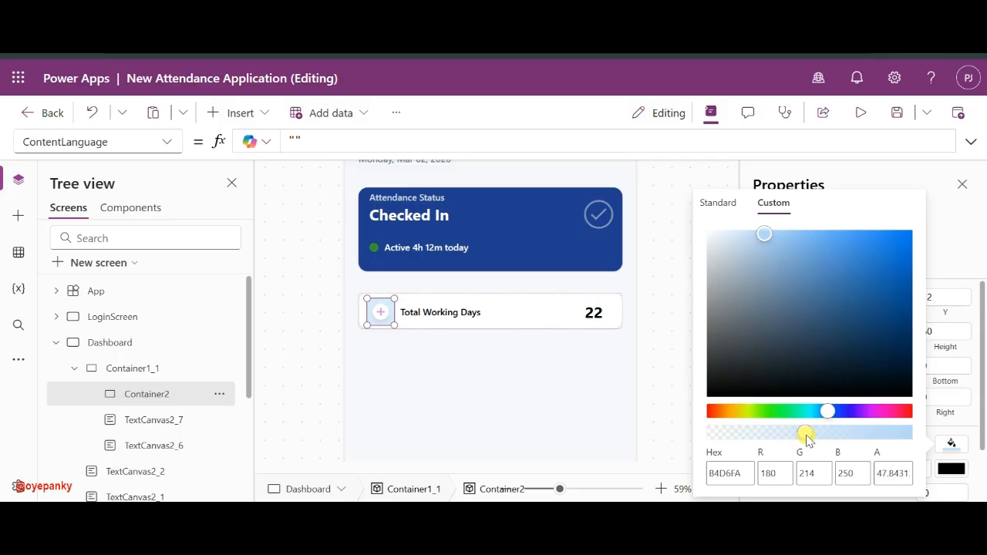
click(755, 435)
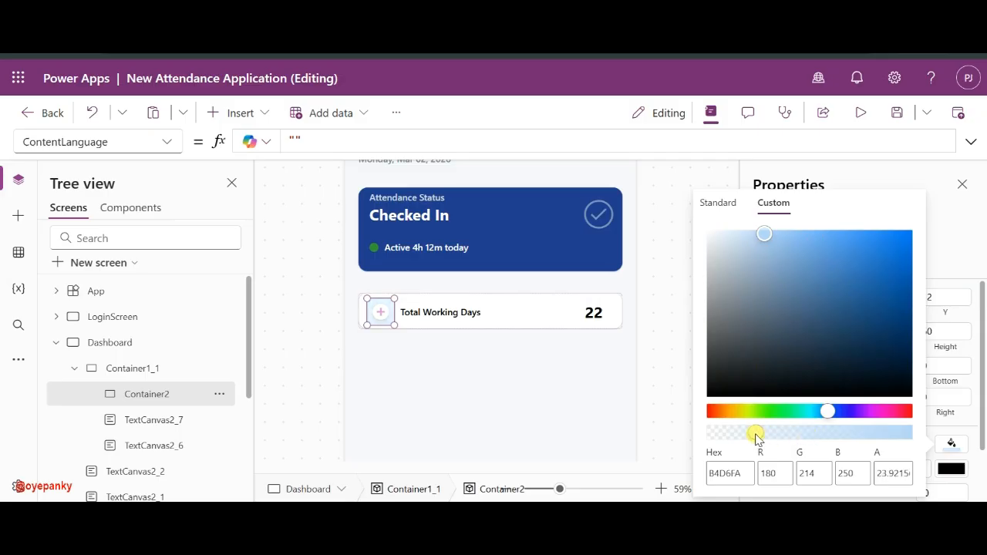
drag(766, 434, 778, 434)
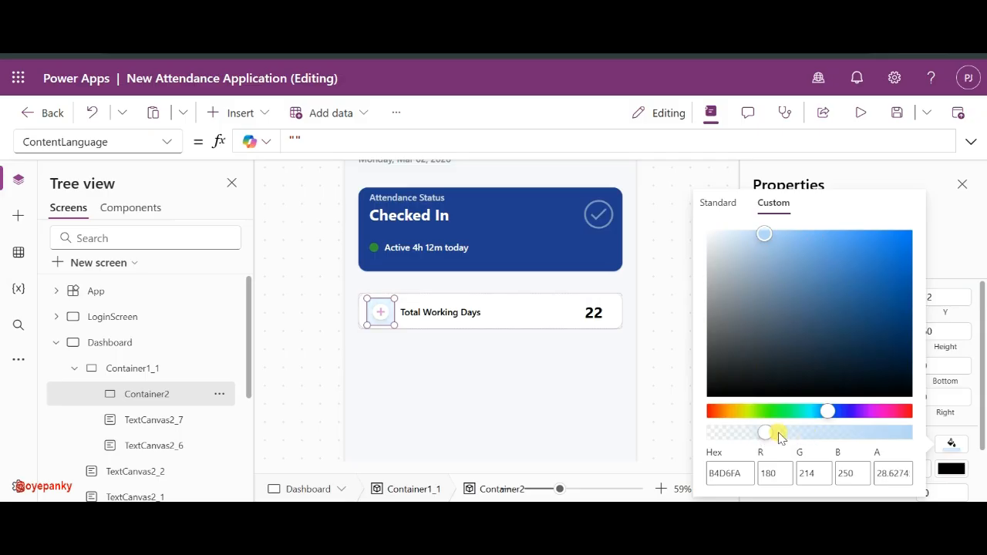
click(661, 360)
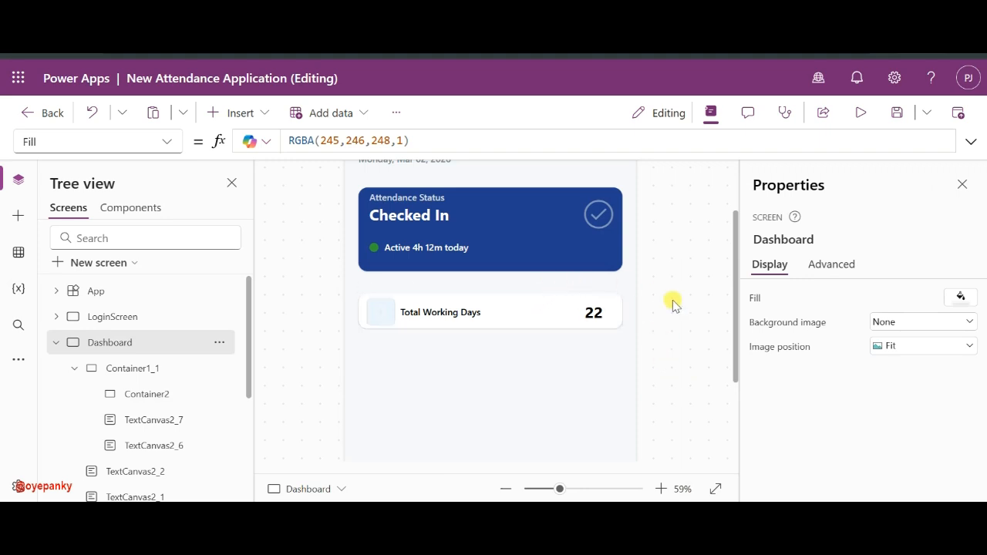
- Set the icon holder's drop shadow to None
click(380, 312)
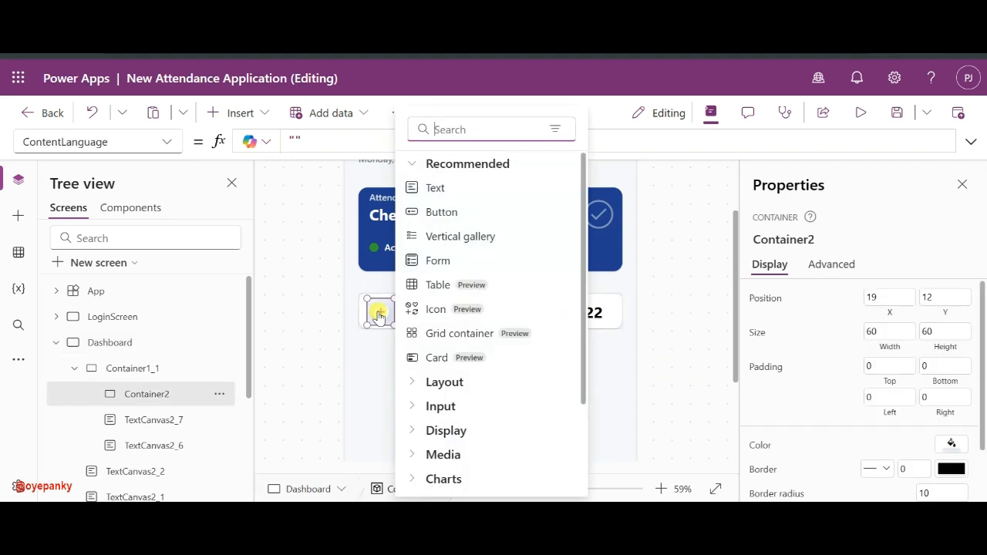
scroll(899, 420, down, 2)
click(890, 453)
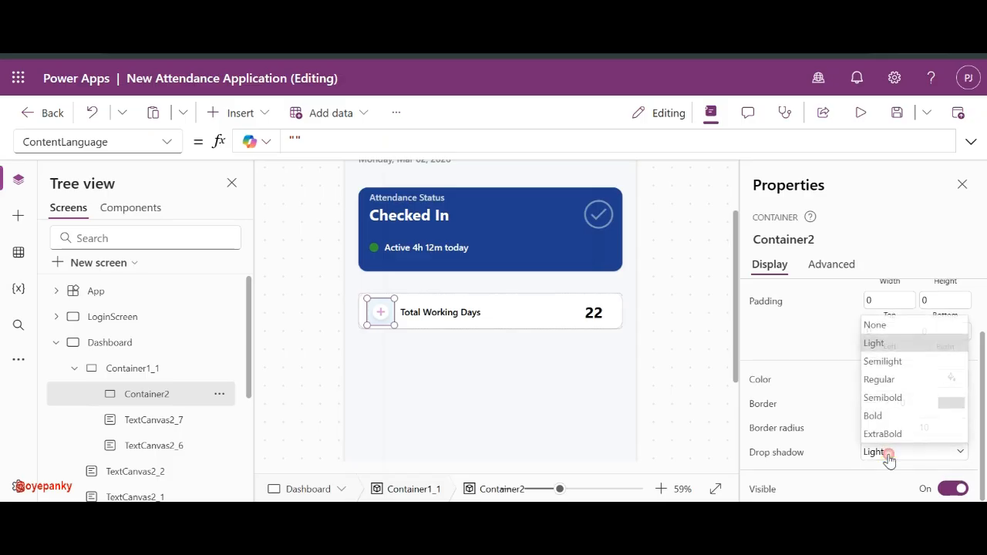
click(892, 323)
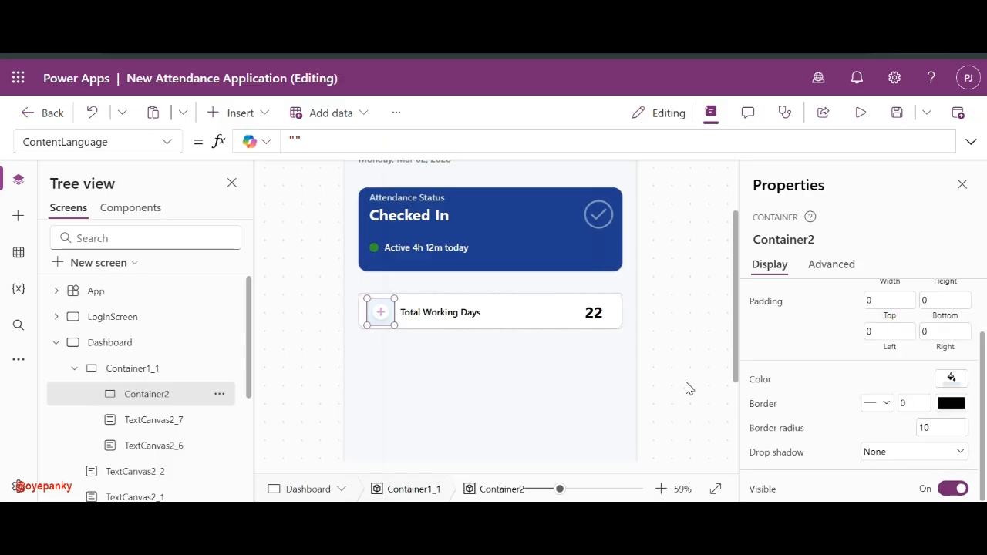
click(724, 339)
click(440, 310)
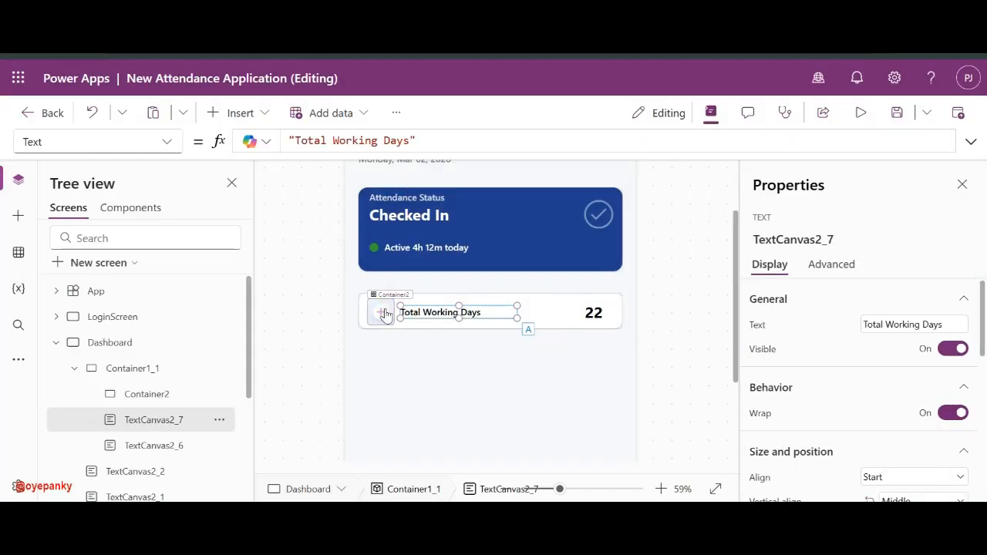
- Insert a Calendar blank icon into the holder, sized 40 by 40 and centred at X 9, Y 12
click(384, 311)
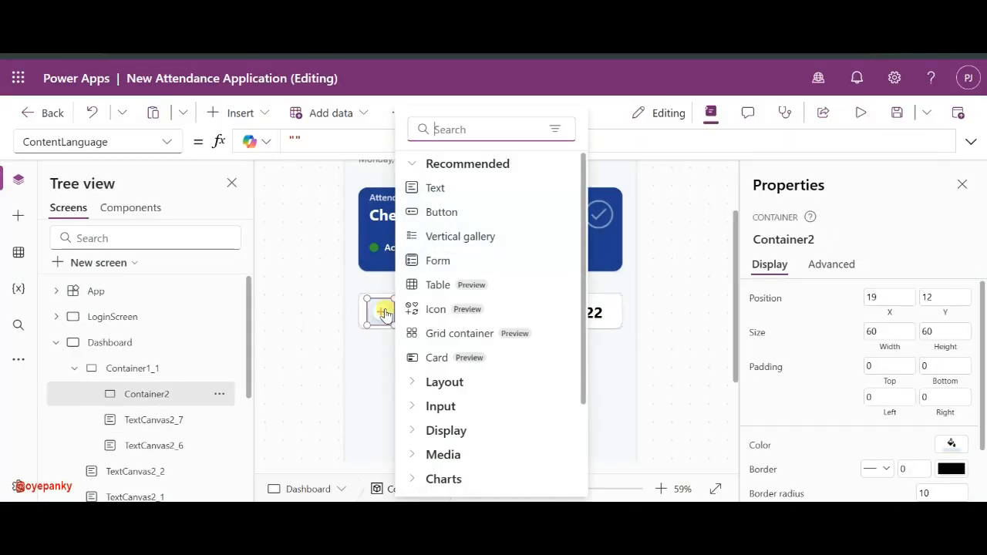
text(cal)
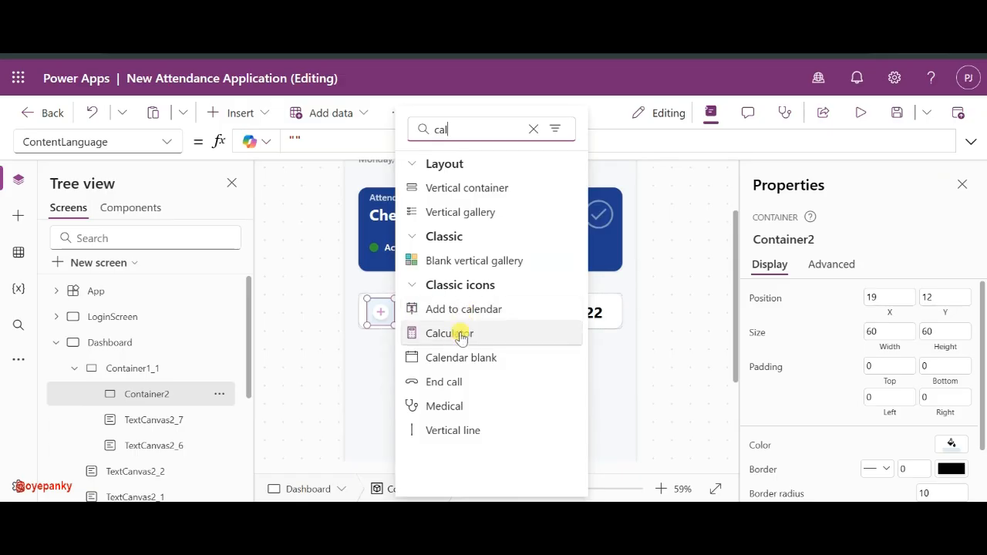
click(447, 356)
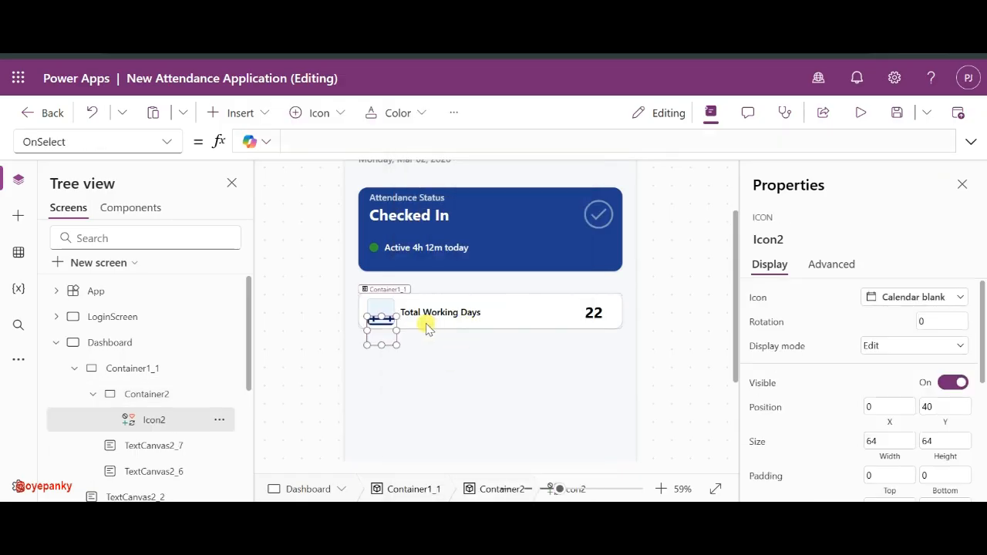
scroll(869, 389, down, 1)
click(879, 402)
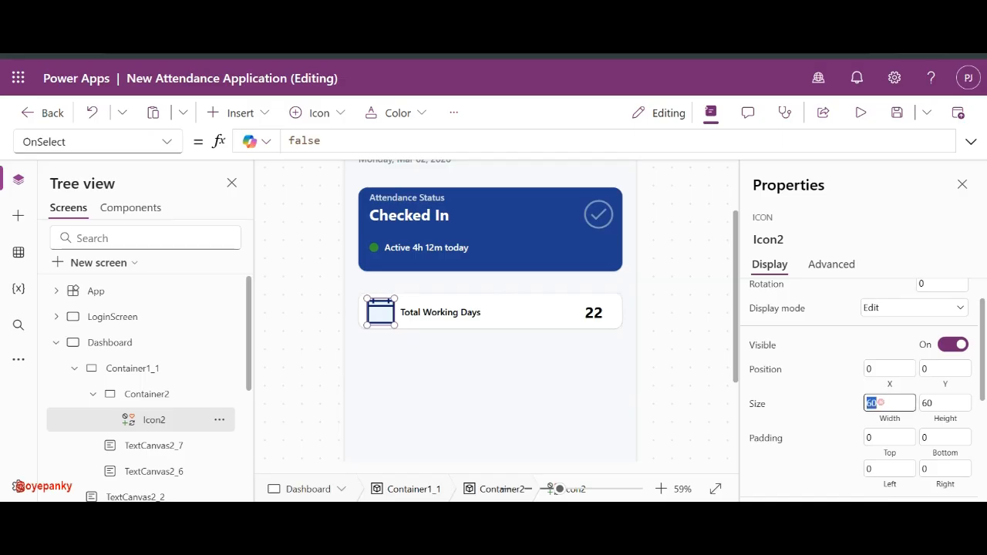
text(40)
click(926, 402)
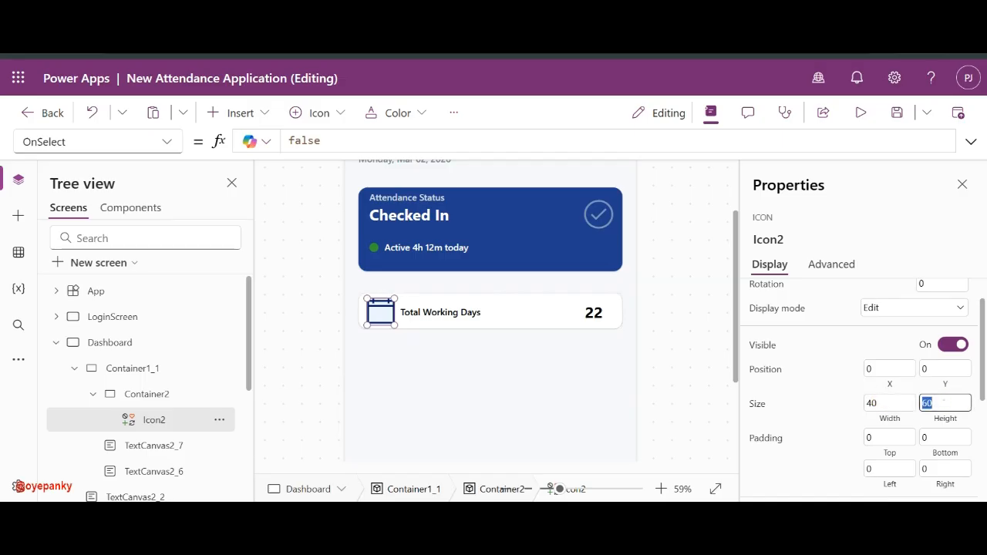
text(40)
click(821, 401)
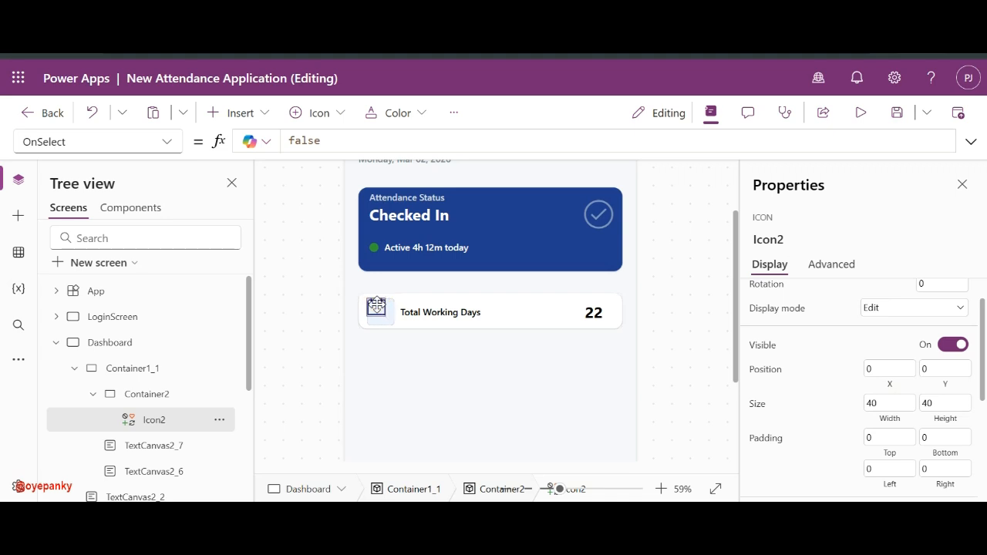
drag(376, 305, 380, 312)
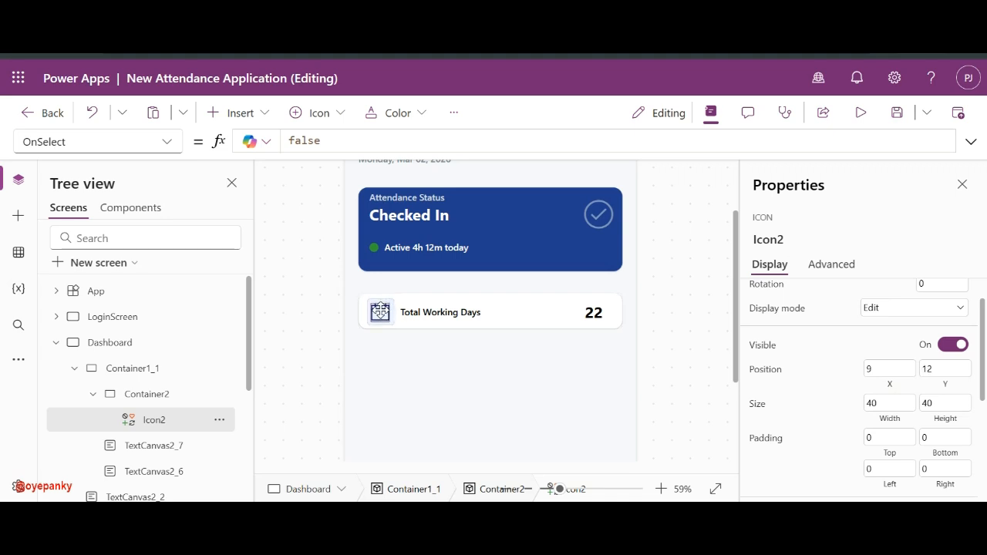
- Colour the calendar icon with the first theme colour
scroll(931, 386, up, 1)
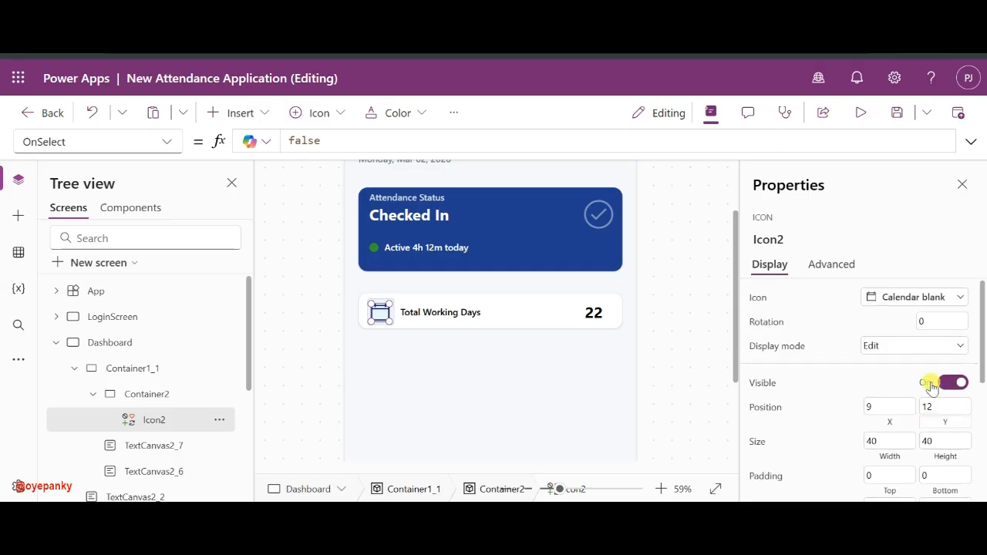
scroll(931, 385, down, 3)
click(913, 306)
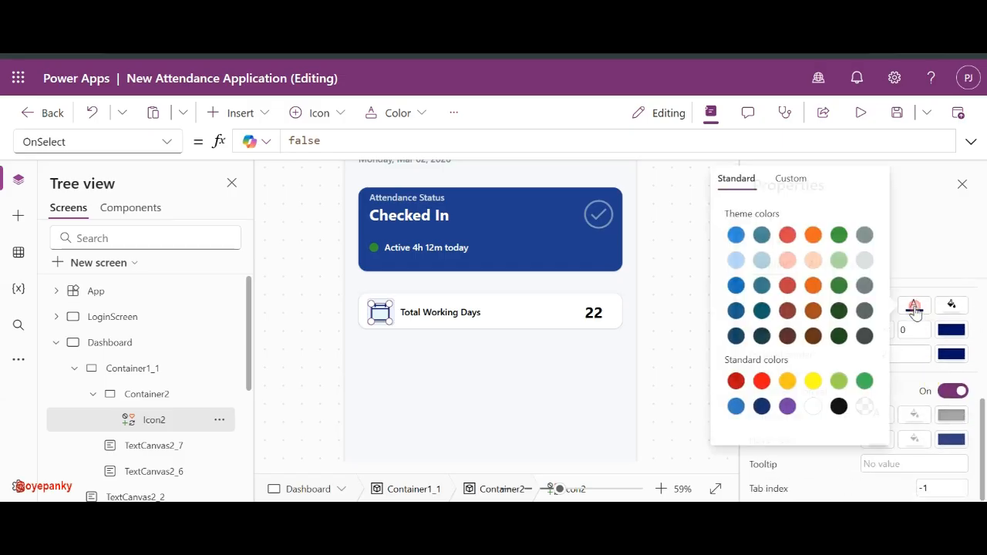
click(731, 238)
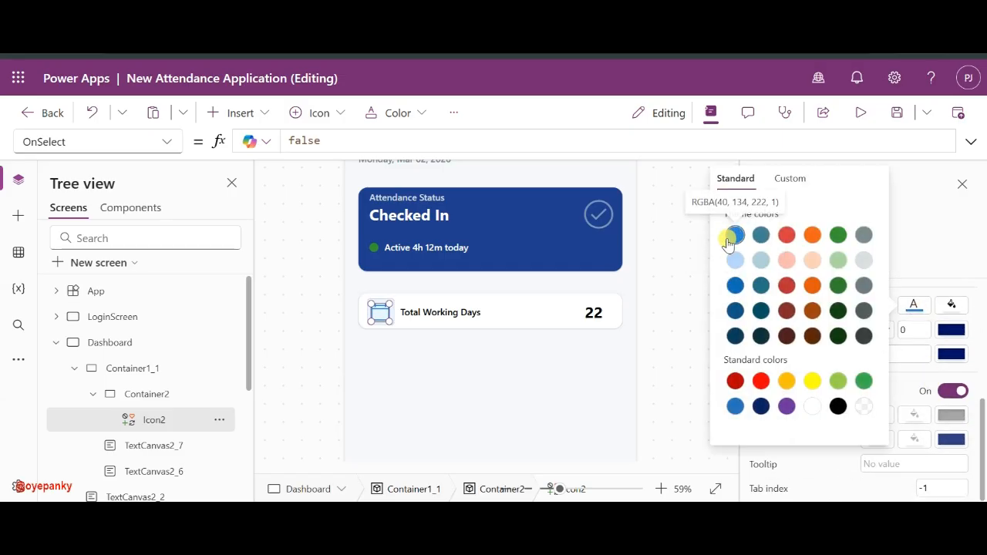
click(654, 281)
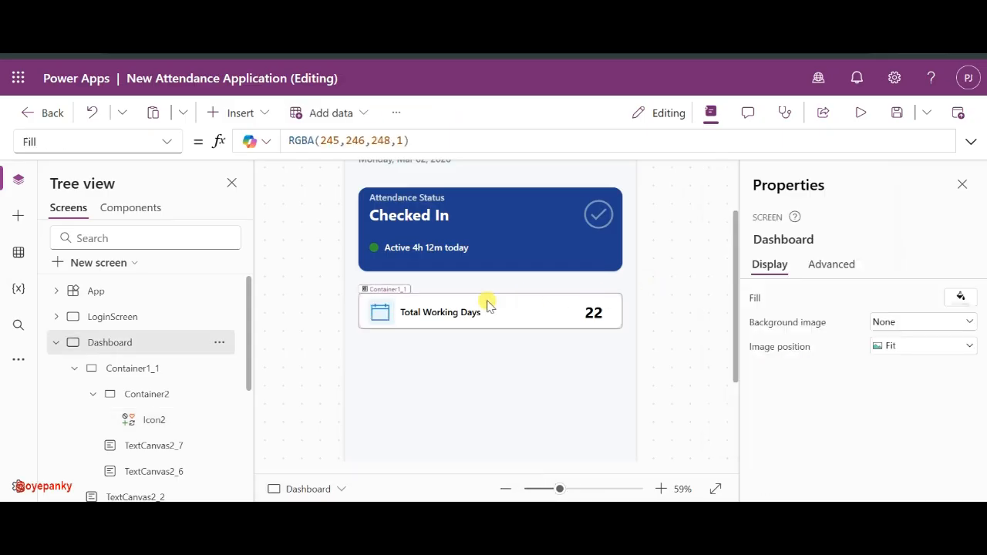
click(379, 315)
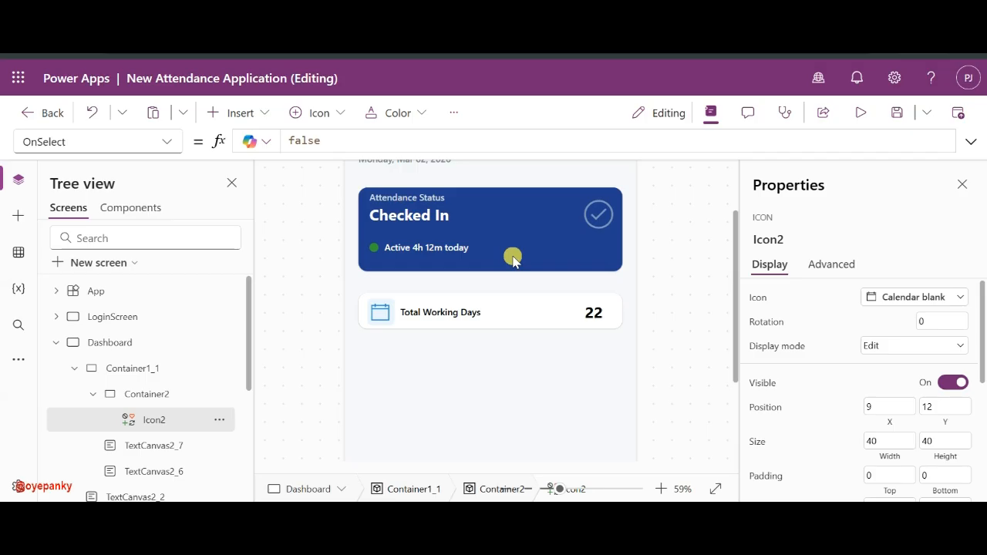
click(410, 313)
scroll(811, 367, down, 2)
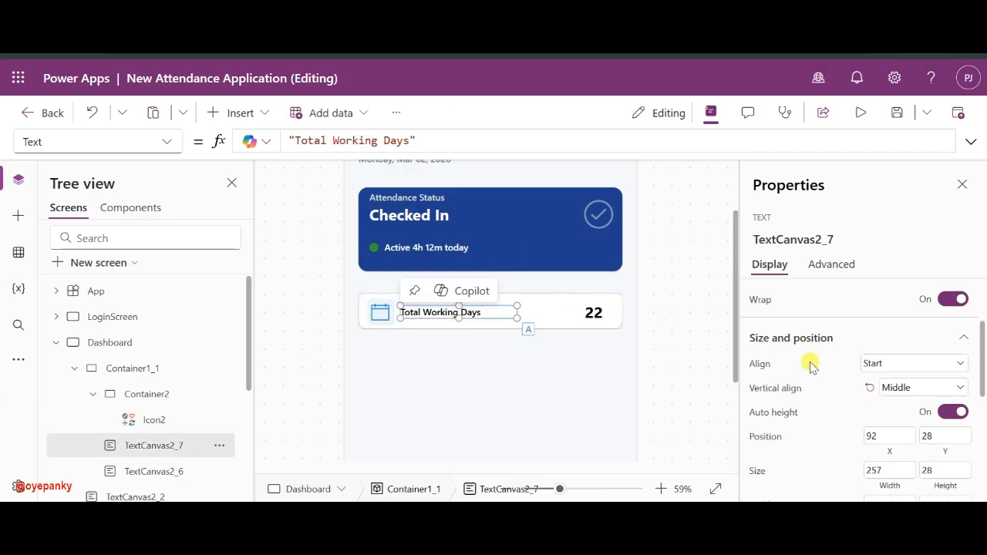
scroll(811, 366, down, 5)
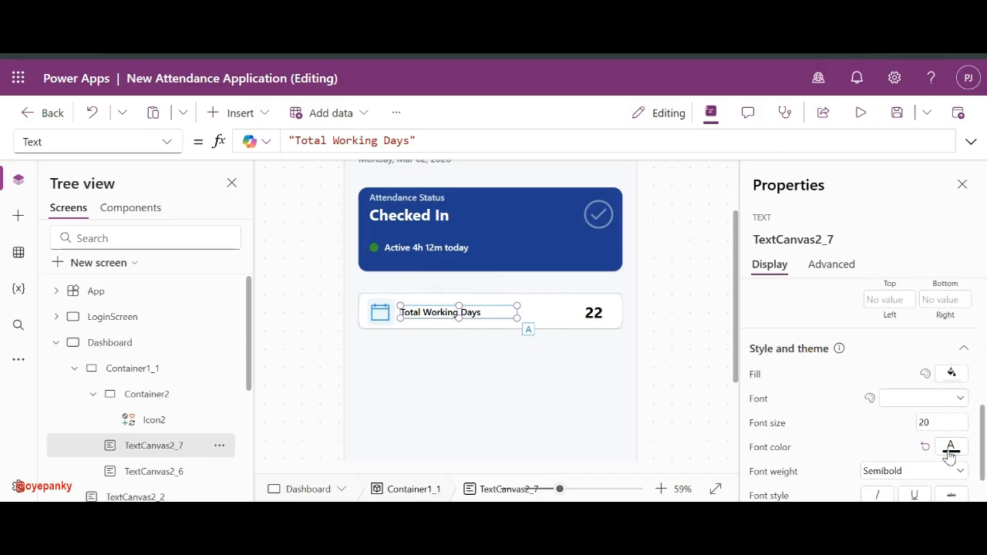
click(950, 451)
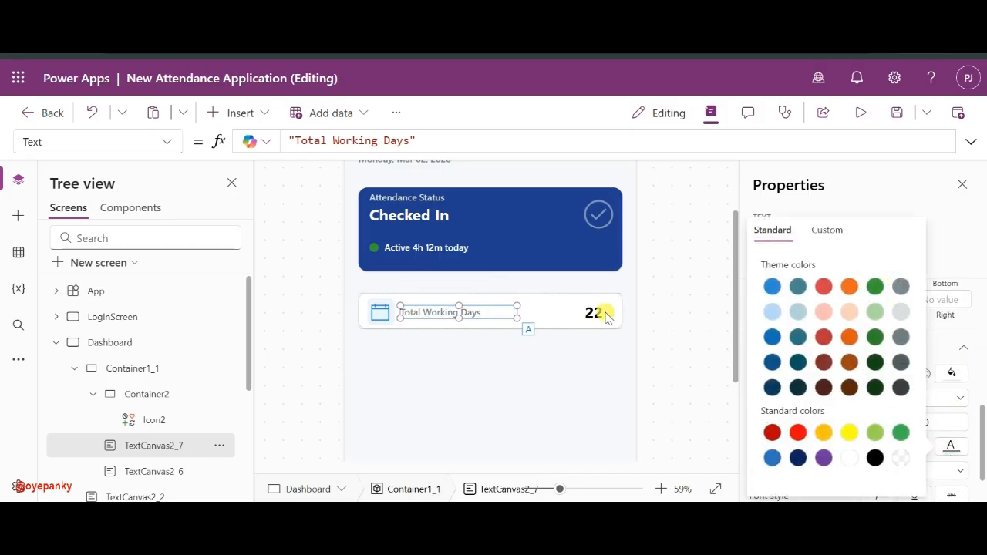
click(663, 321)
click(445, 314)
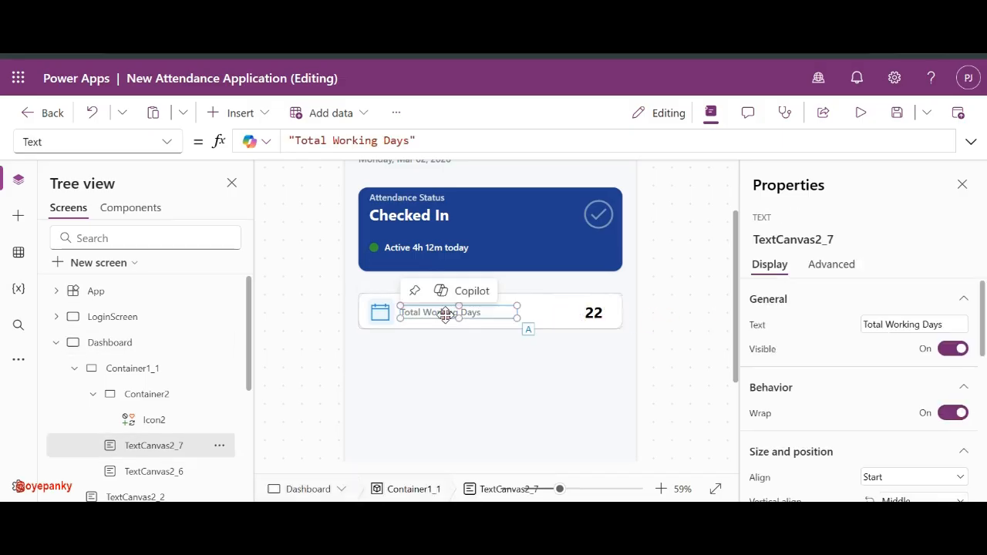
scroll(876, 446, down, 6)
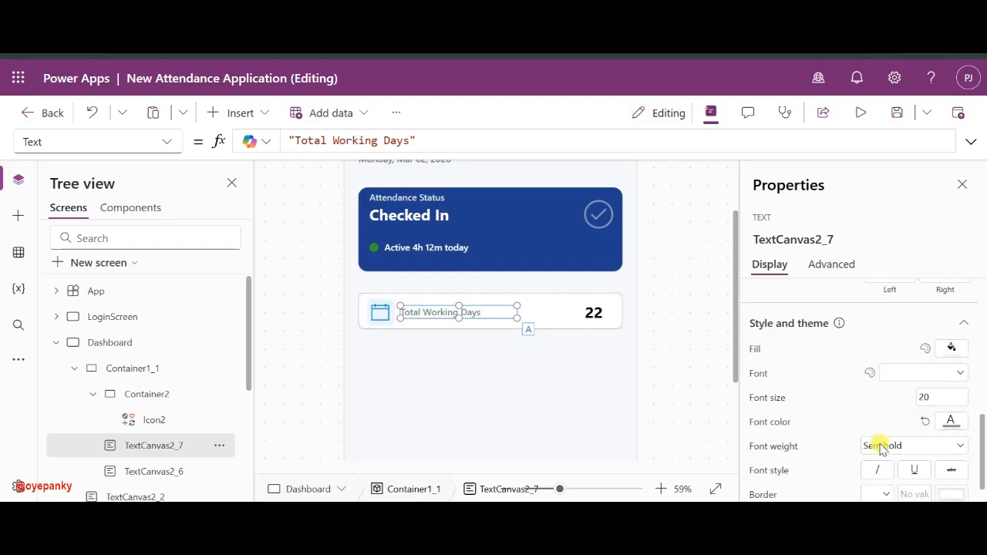
click(949, 422)
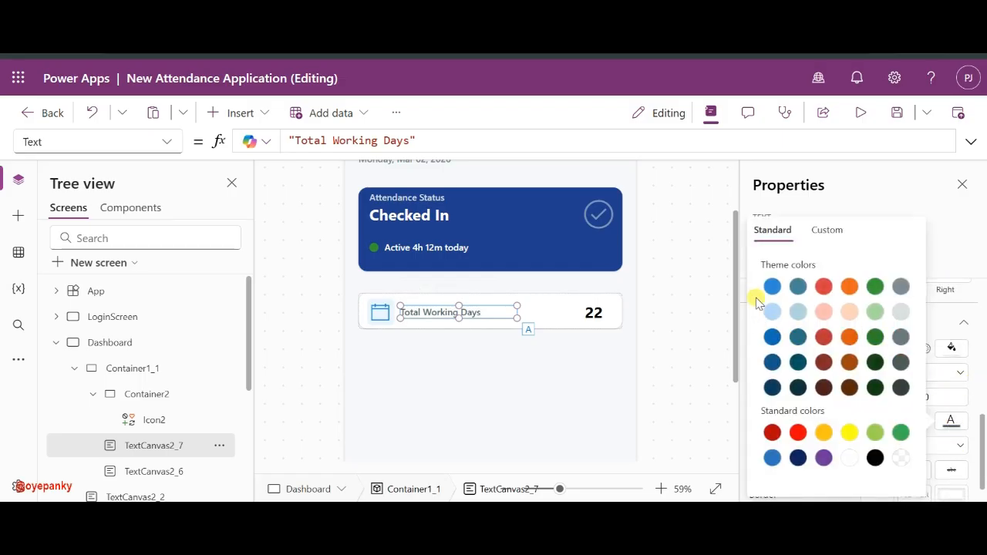
click(680, 299)
key(F5)
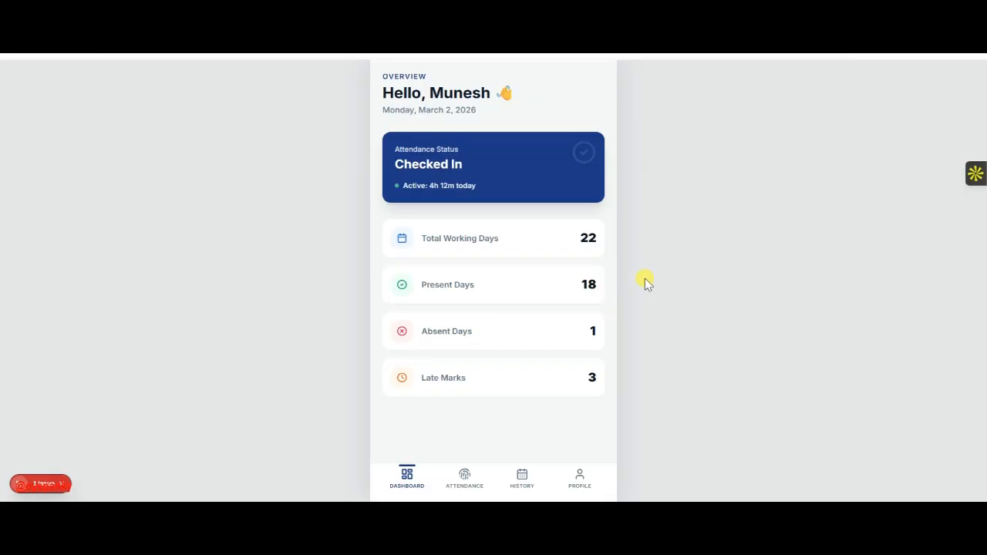
key(Escape)
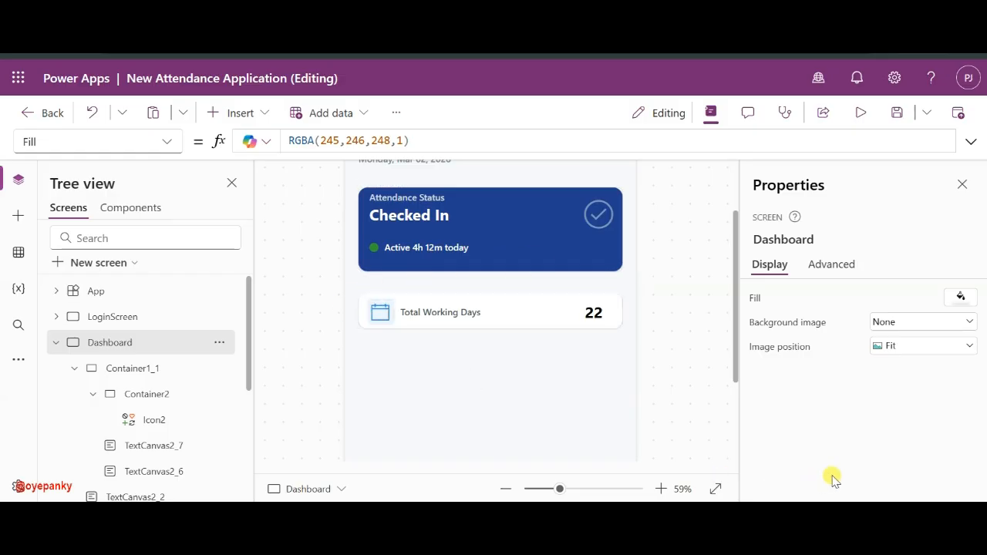
key(F5)
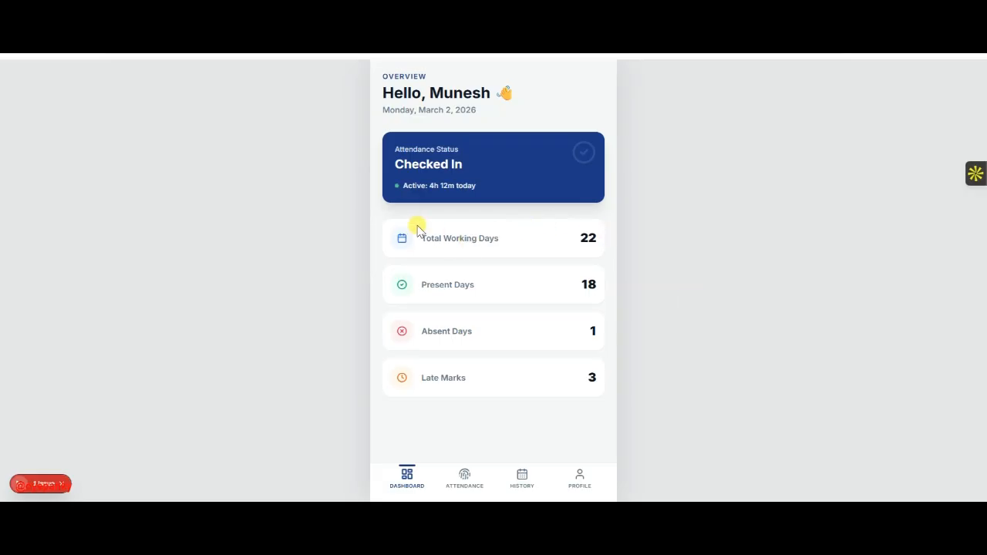
key(Escape)
click(501, 310)
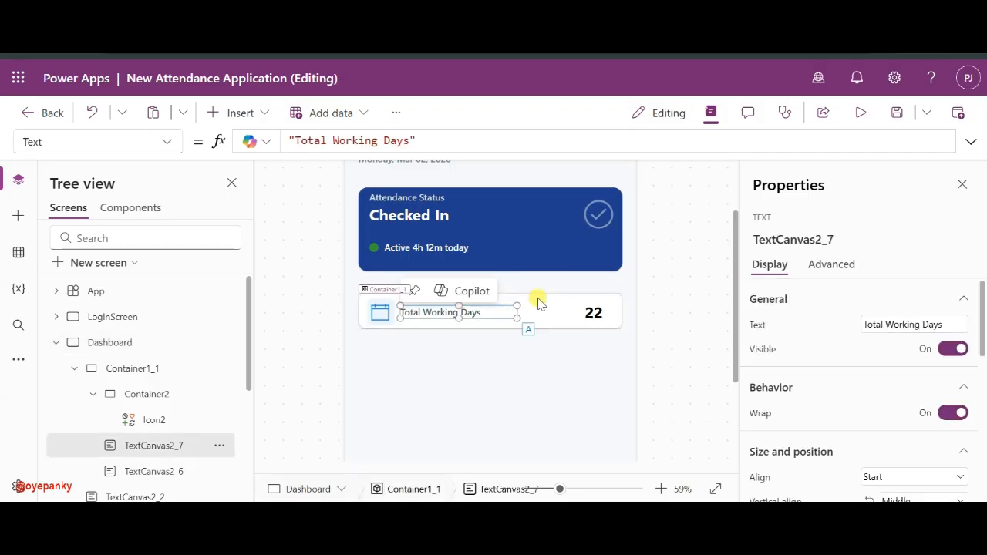
- Select the Total Working Days card container in Tree view and collapse its children
click(538, 303)
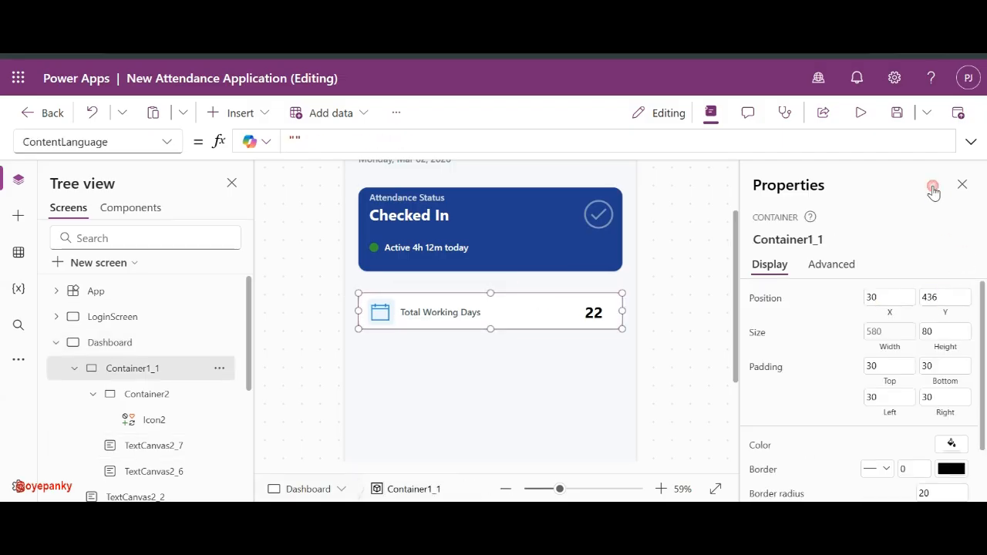
click(664, 284)
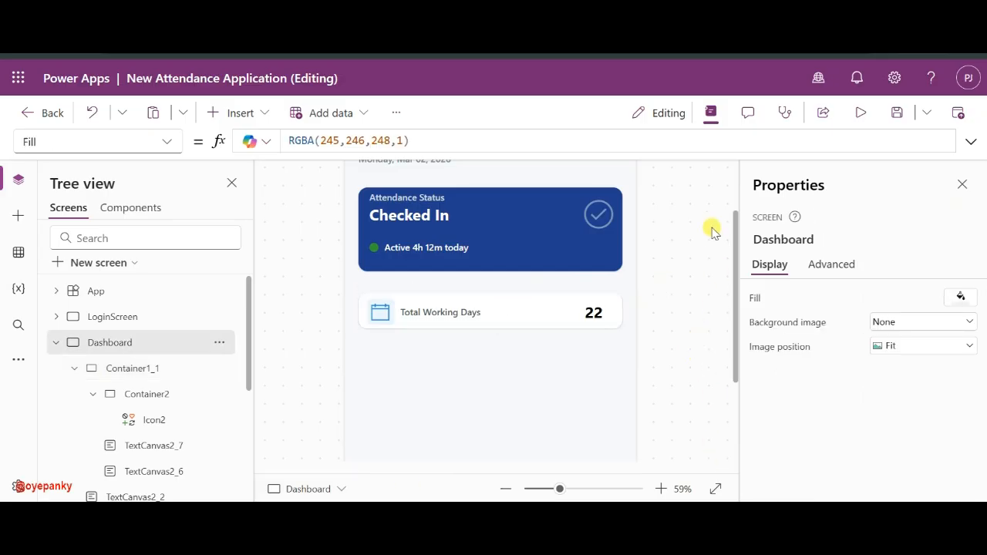
click(621, 302)
scroll(896, 403, down, 2)
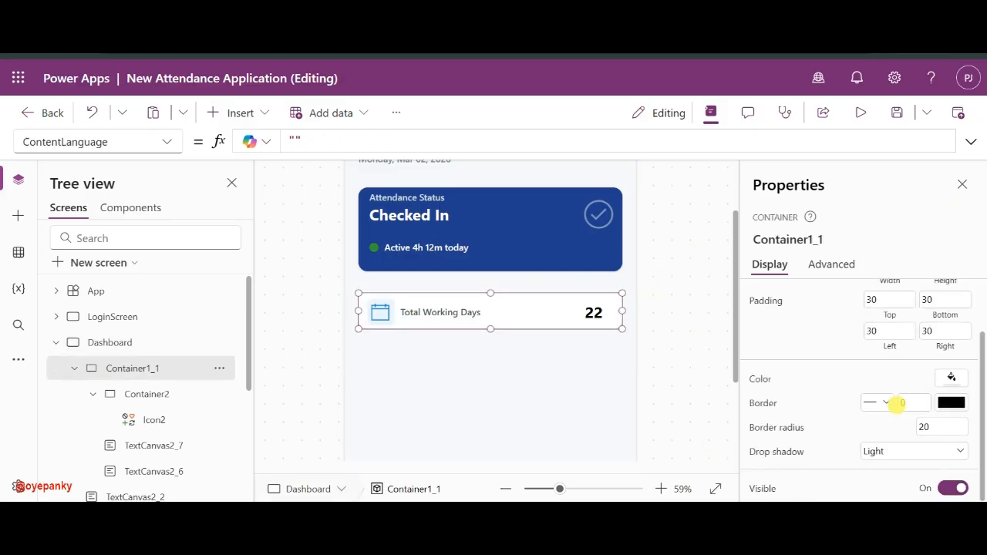
scroll(897, 403, up, 1)
scroll(894, 403, down, 1)
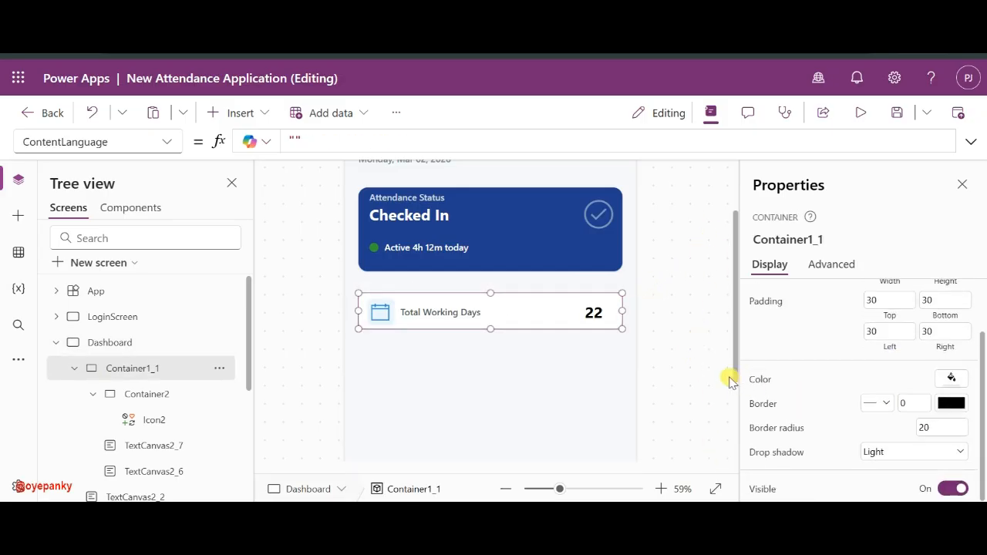
click(698, 318)
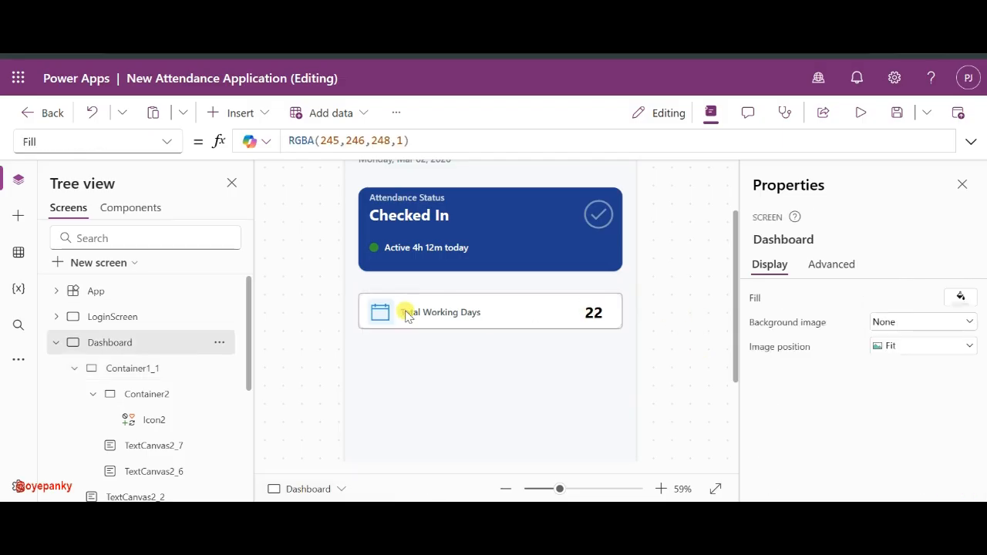
click(85, 375)
click(71, 369)
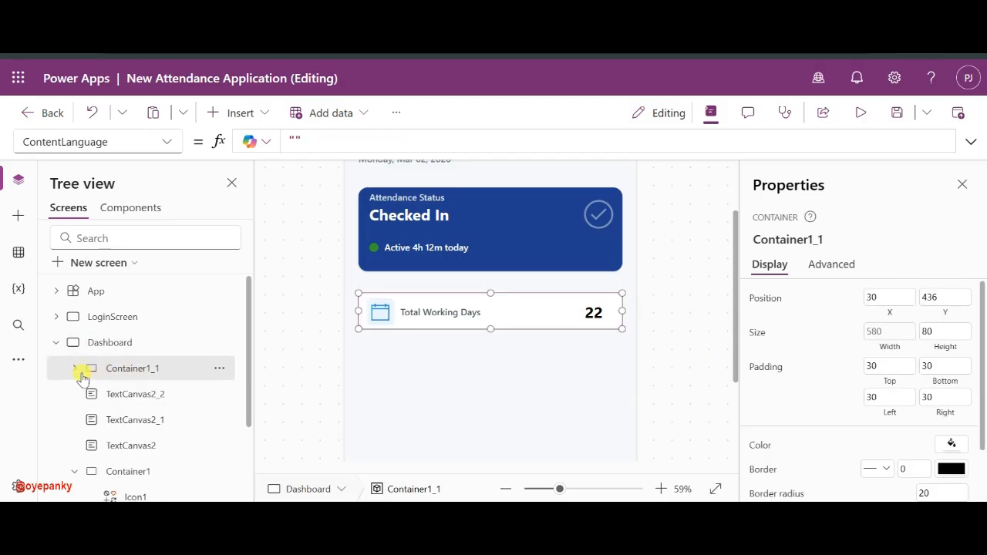
- Rename Container1 to AboveContainer1 and Container1_1 to CardContainer1_1, collapsing both nodes
click(106, 468)
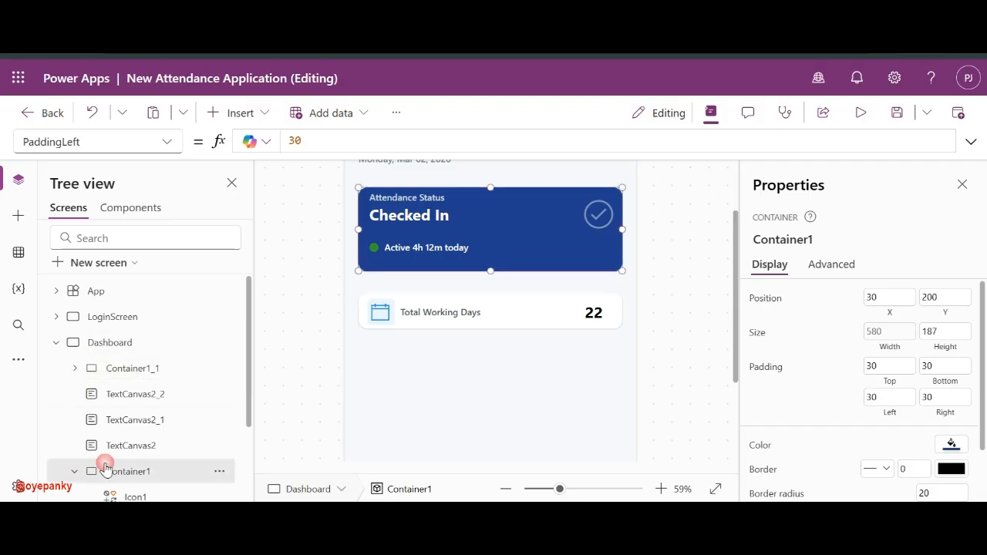
double_click(130, 468)
key(Home)
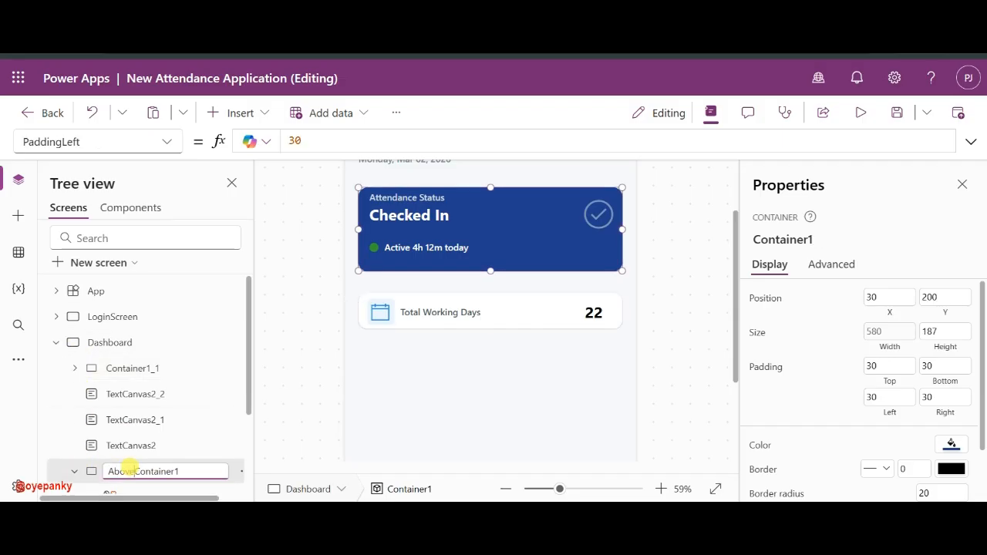
key(Return)
double_click(132, 368)
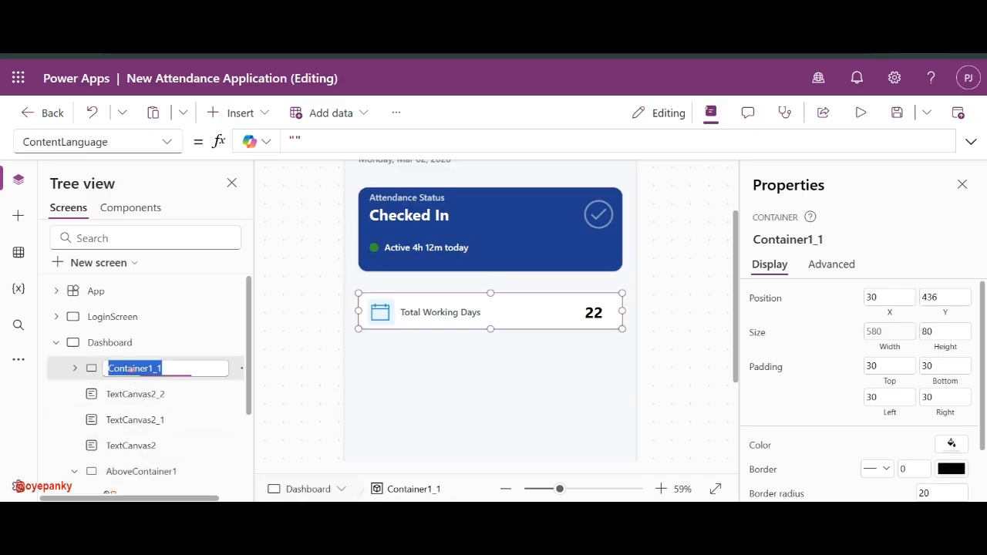
key(Home)
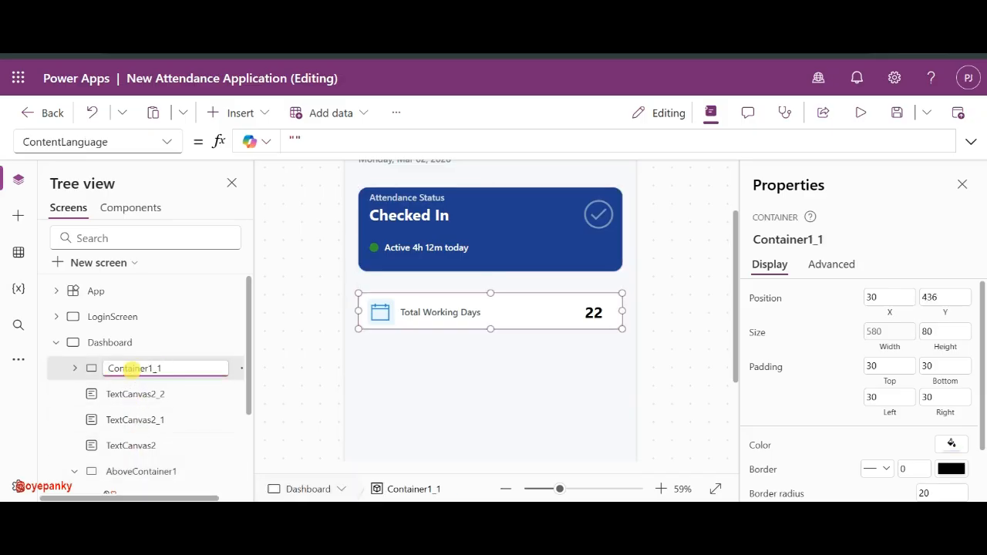
key(Return)
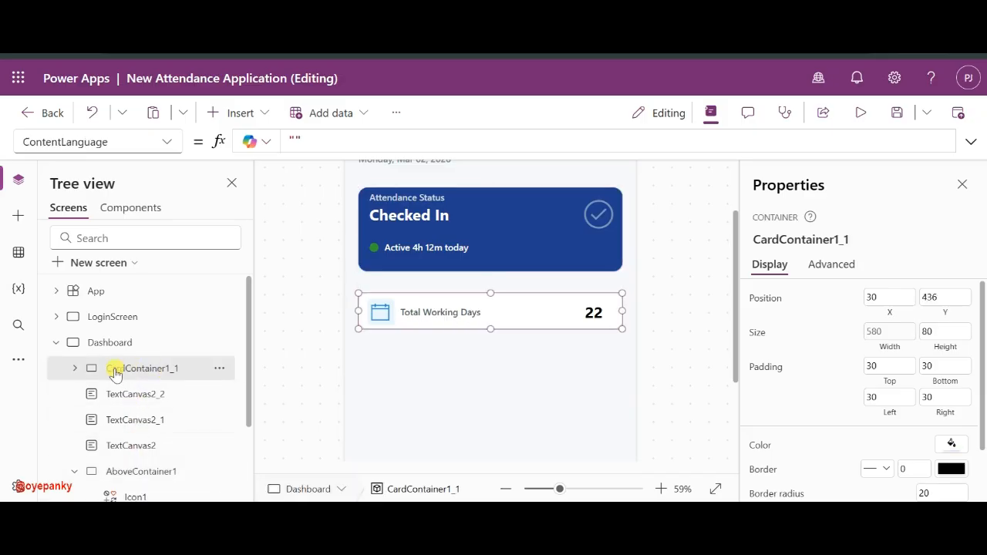
click(71, 472)
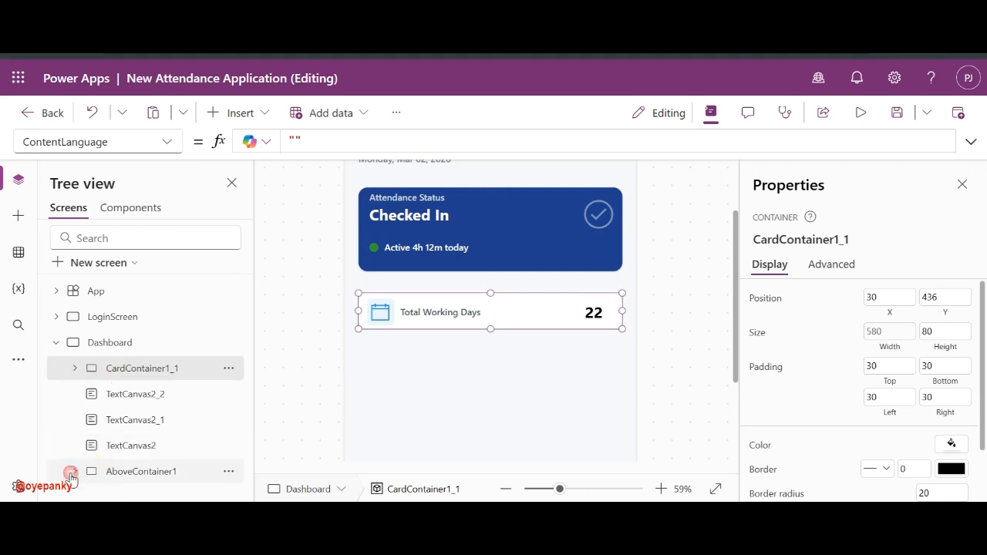
click(131, 362)
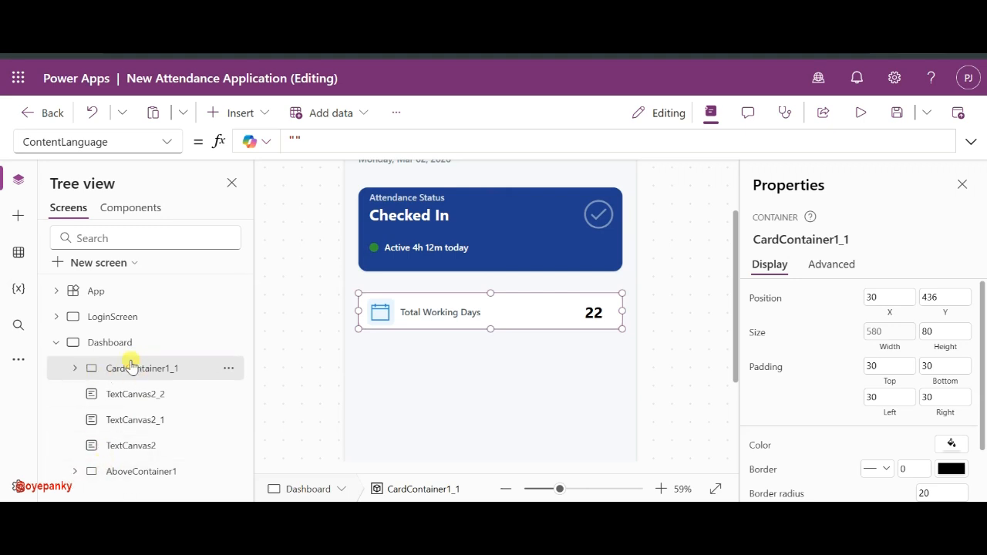
- Place the second card below the first, then paste a third card below the second
click(104, 342)
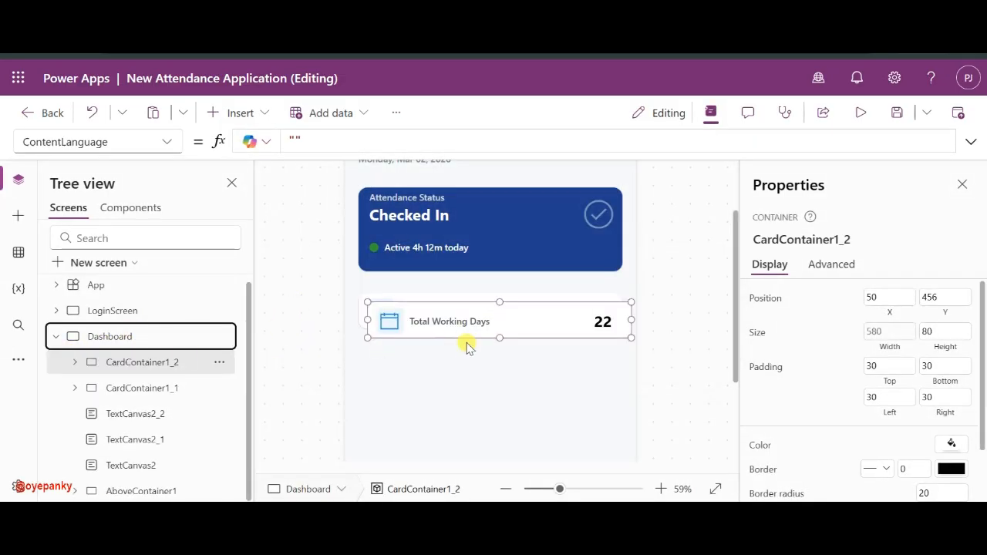
drag(465, 341, 458, 385)
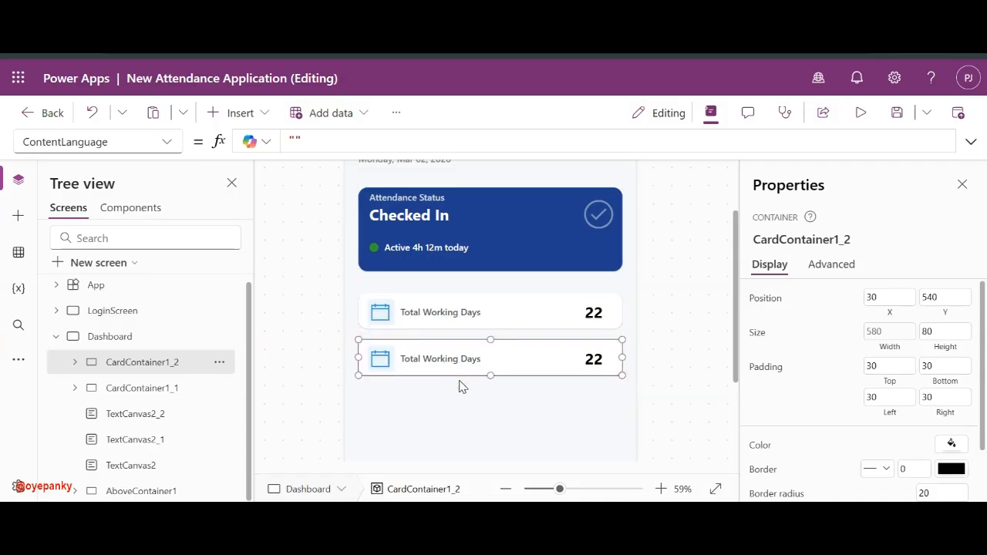
click(140, 337)
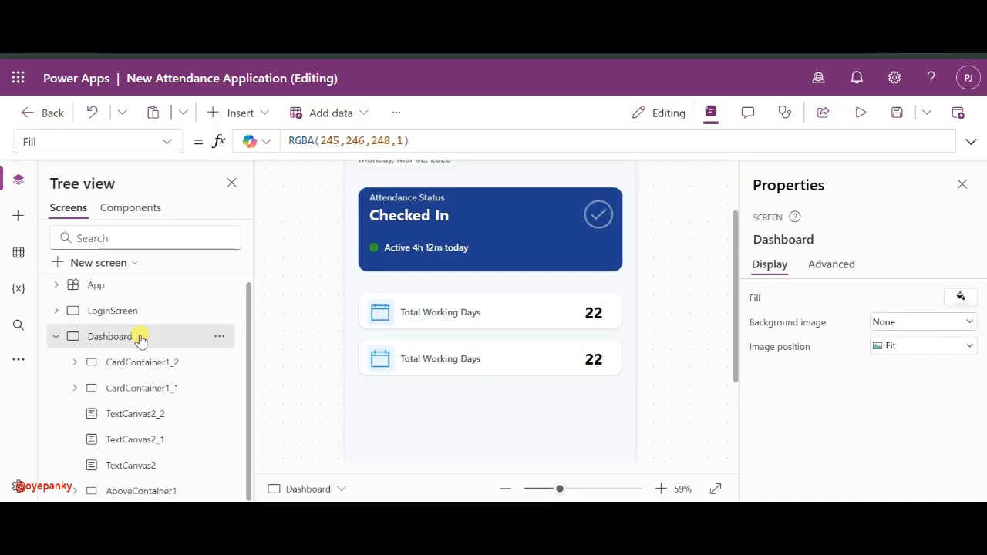
key(ctrl+v)
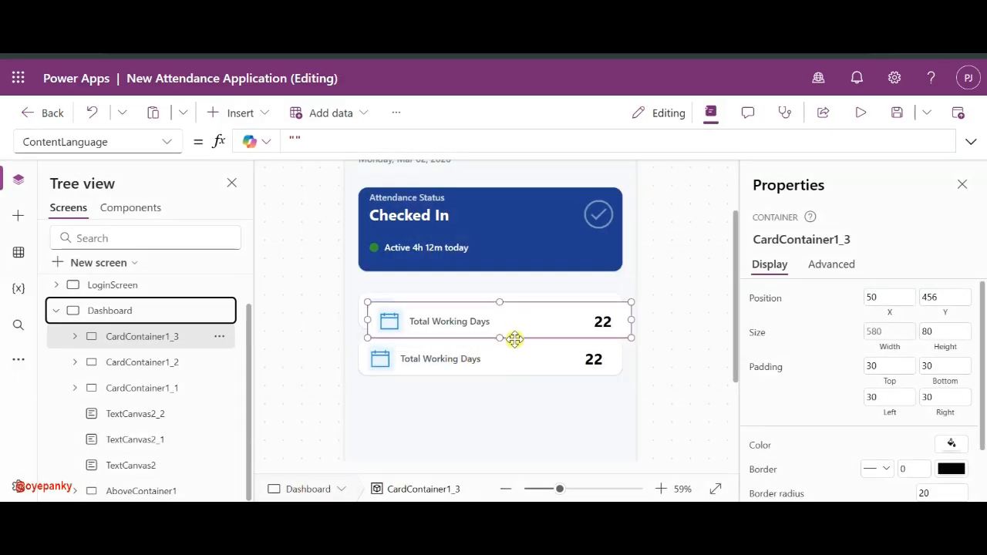
drag(514, 339, 509, 430)
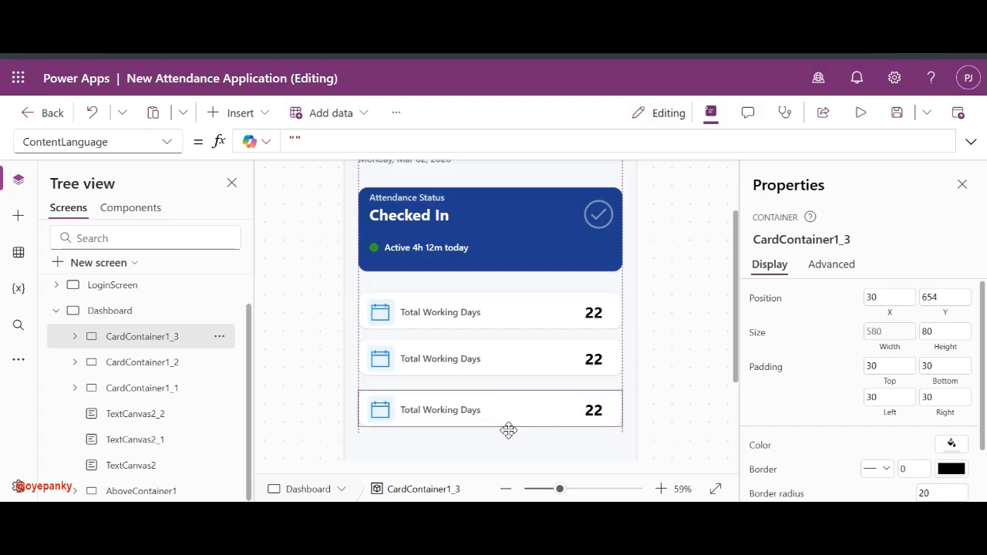
drag(509, 430, 509, 430)
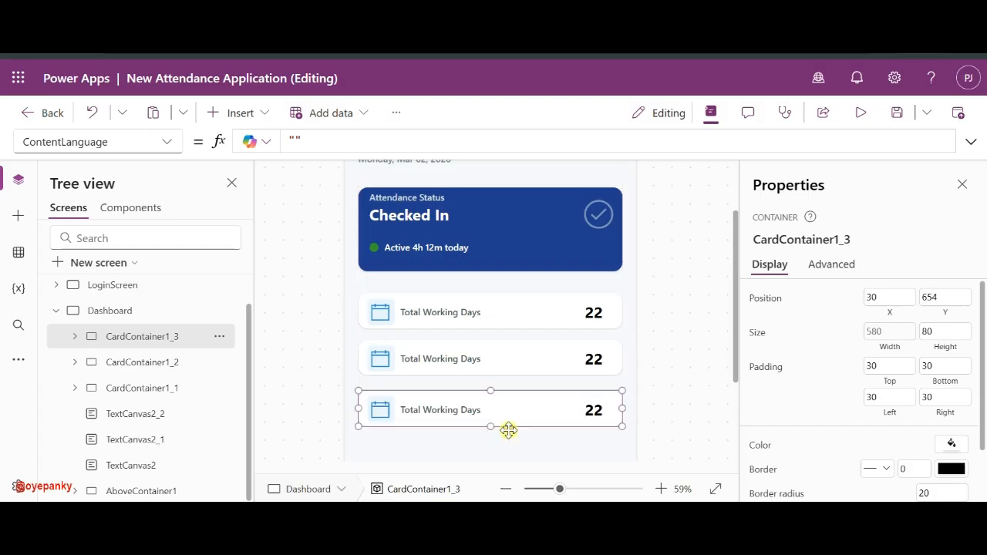
- Remove a wrongly nested copy and add a fourth card onto the screen below the third
key(ctrl+v)
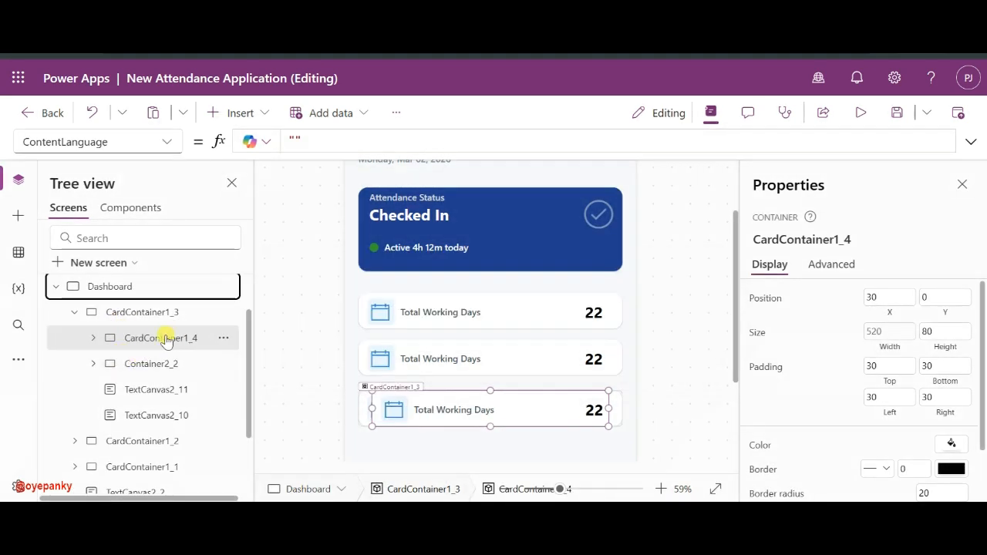
click(154, 340)
key(Delete)
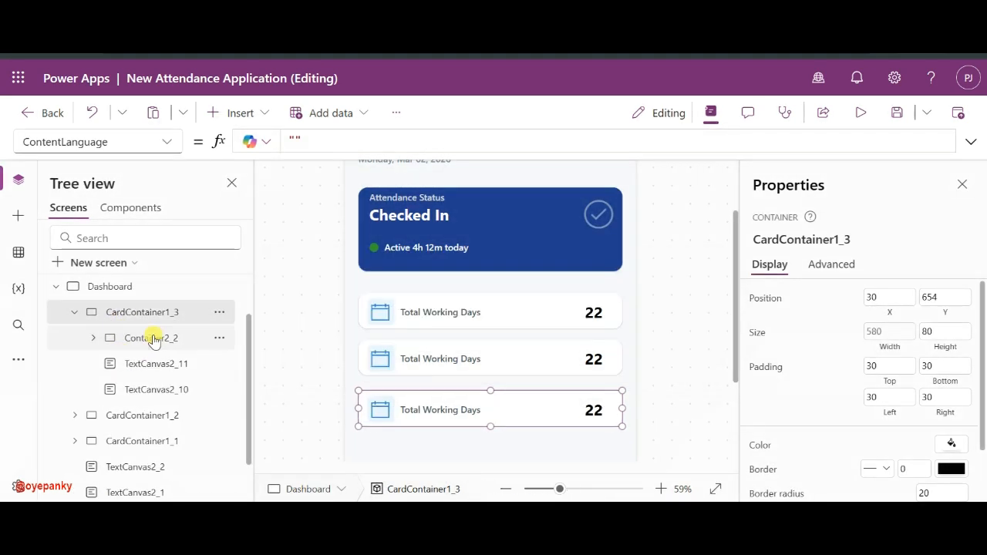
click(110, 286)
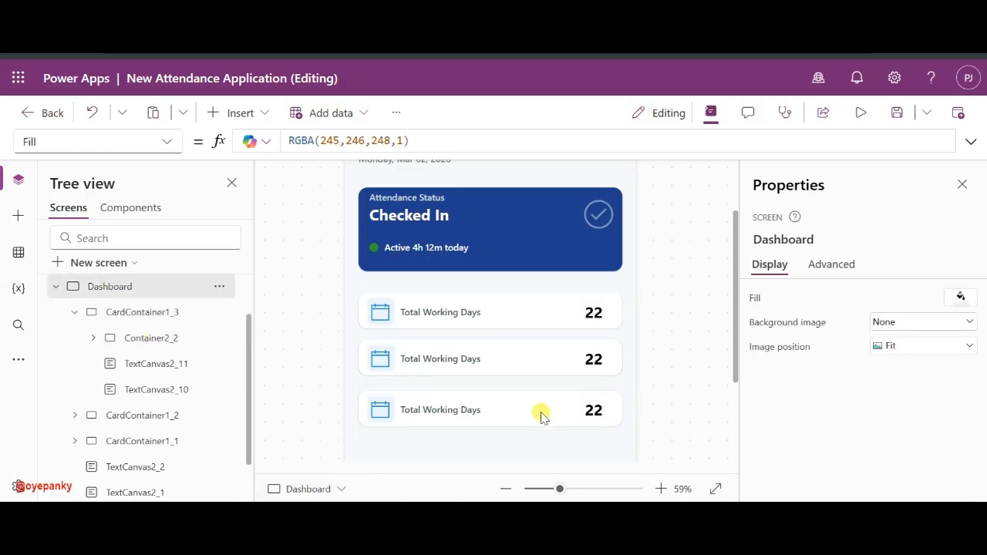
key(ctrl+z)
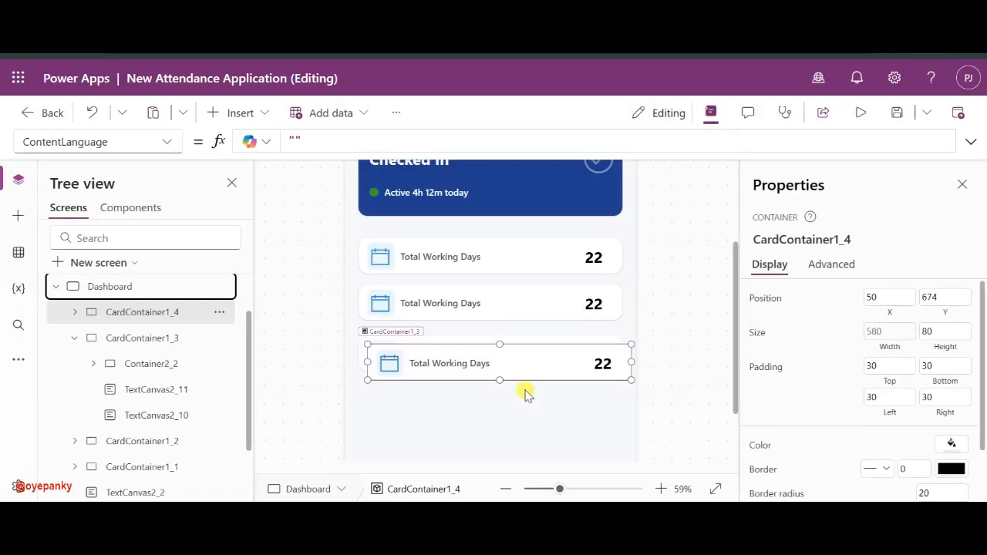
drag(525, 381, 520, 421)
- Zoom out to fit the whole Dashboard screen and check the reference design in the browser
click(661, 336)
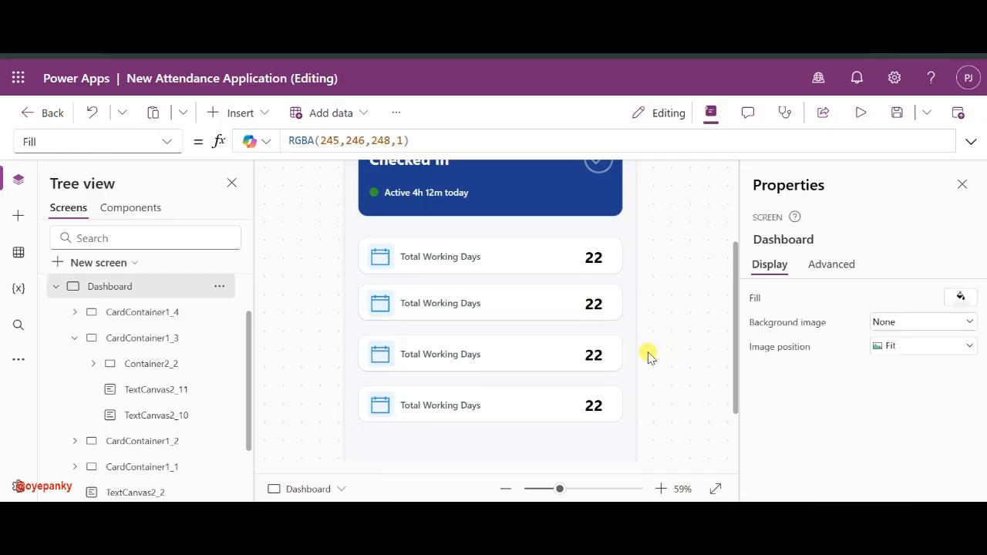
drag(560, 488, 544, 489)
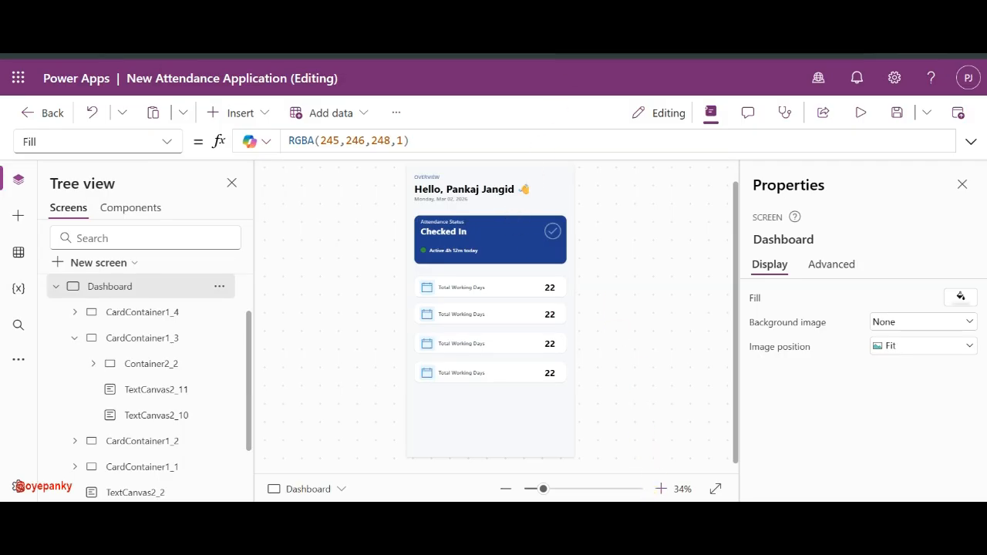
mouse_move(680, 515)
mouse_move(648, 515)
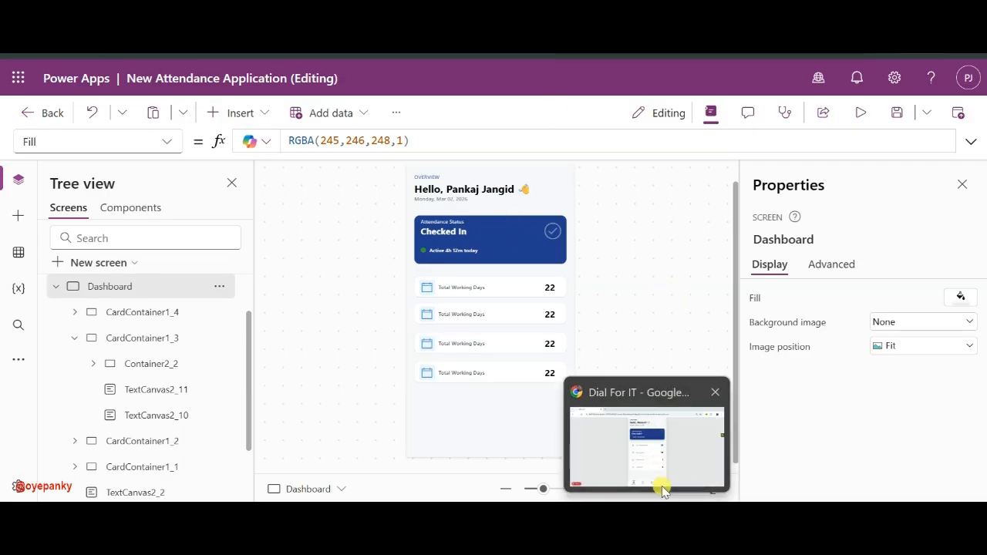
click(645, 401)
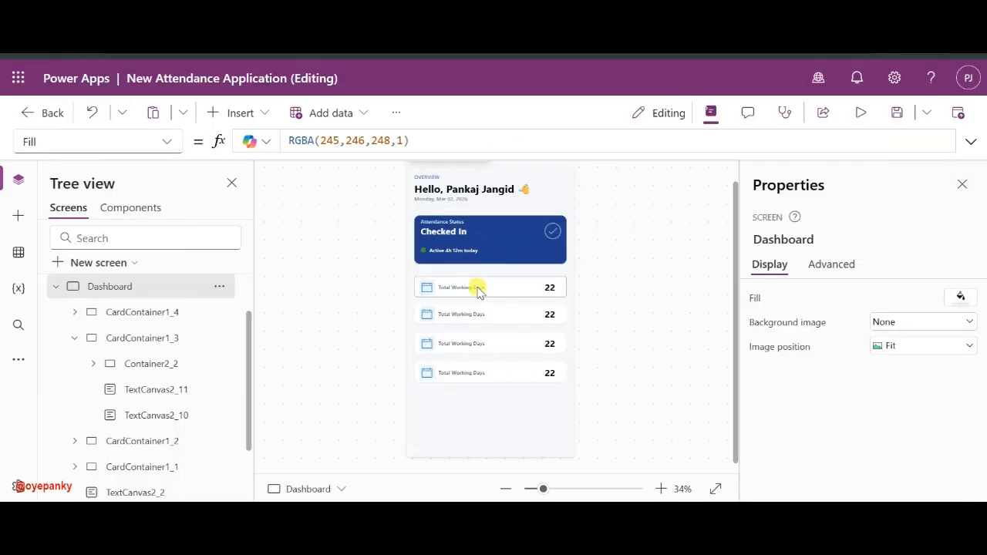
- Select the fourth and third cards in Tree view, collapsing the third card's nested items
click(501, 285)
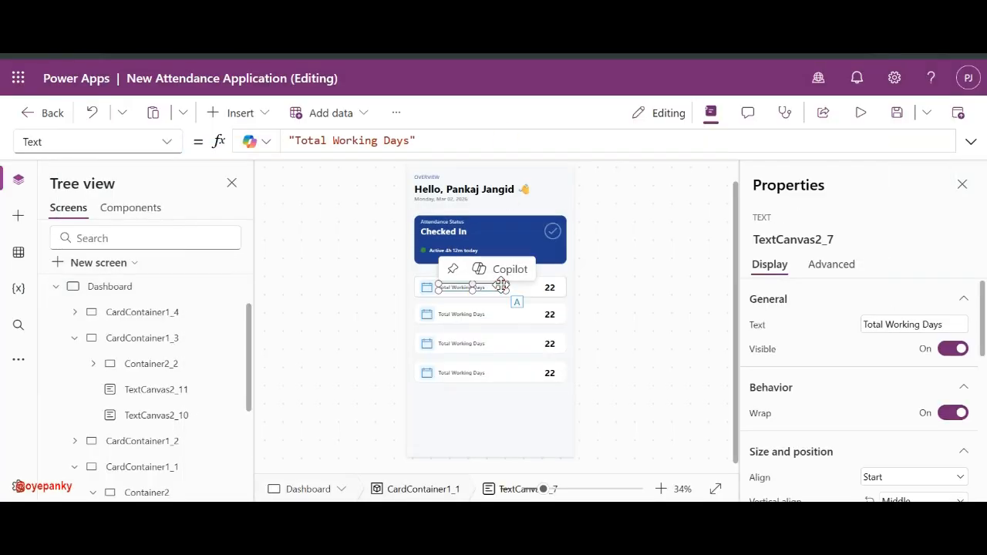
click(160, 312)
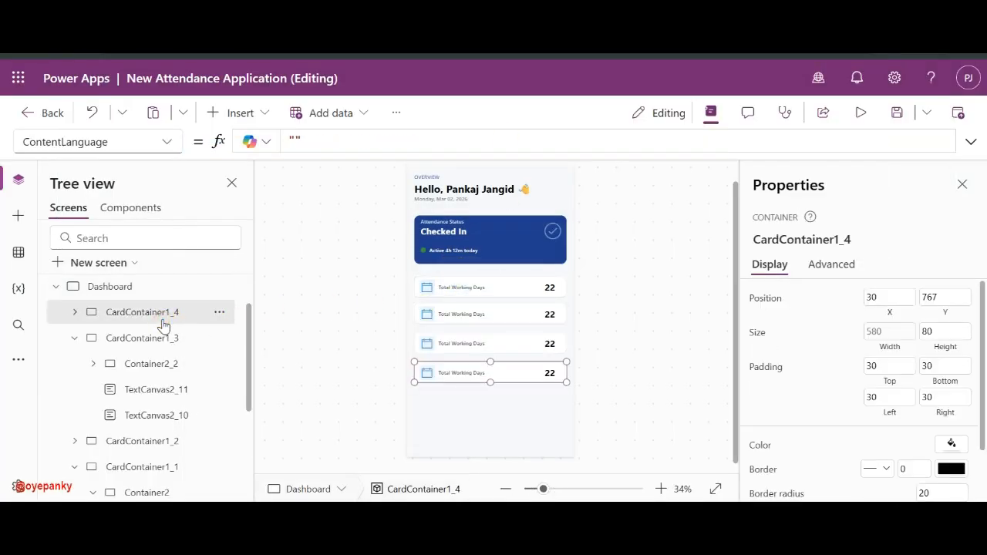
click(74, 339)
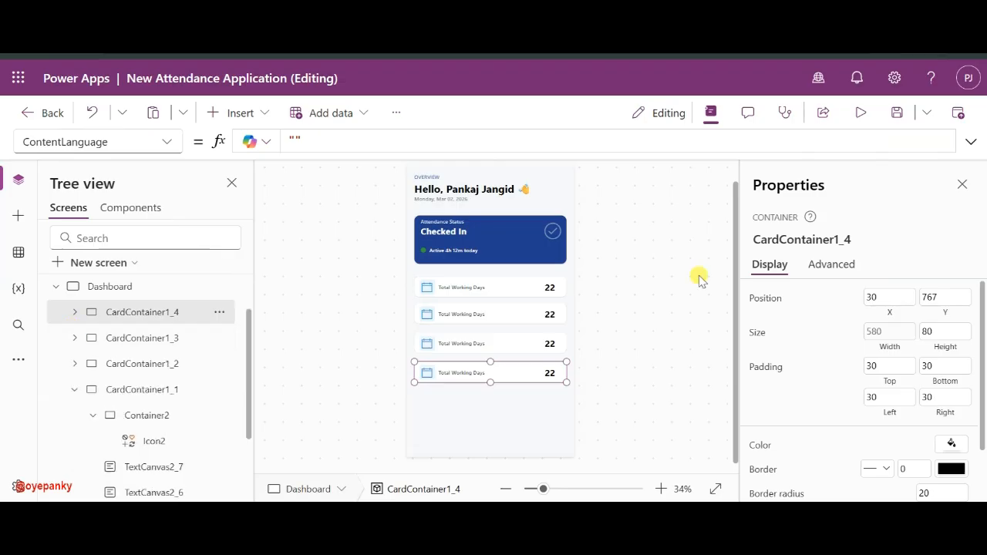
scroll(839, 328, down, 2)
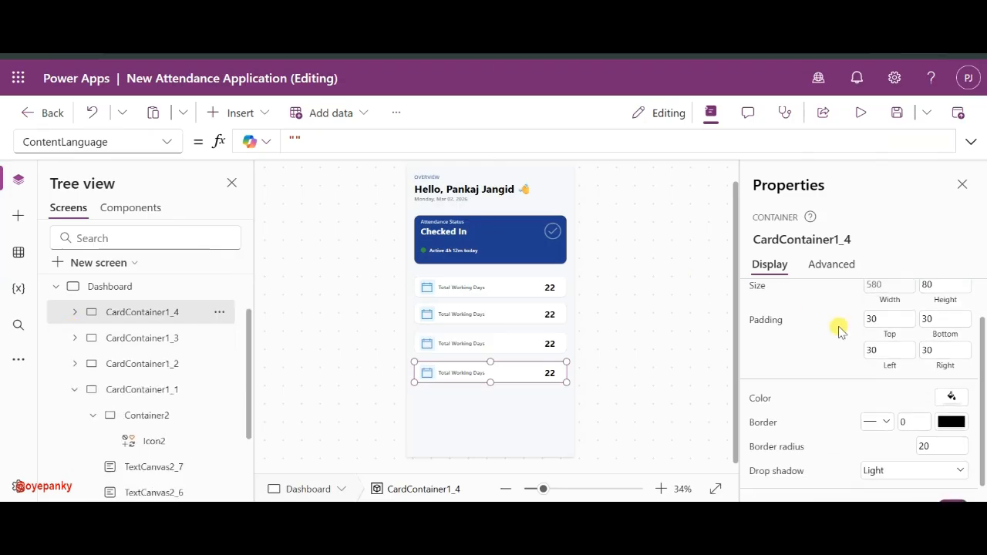
scroll(839, 328, up, 1)
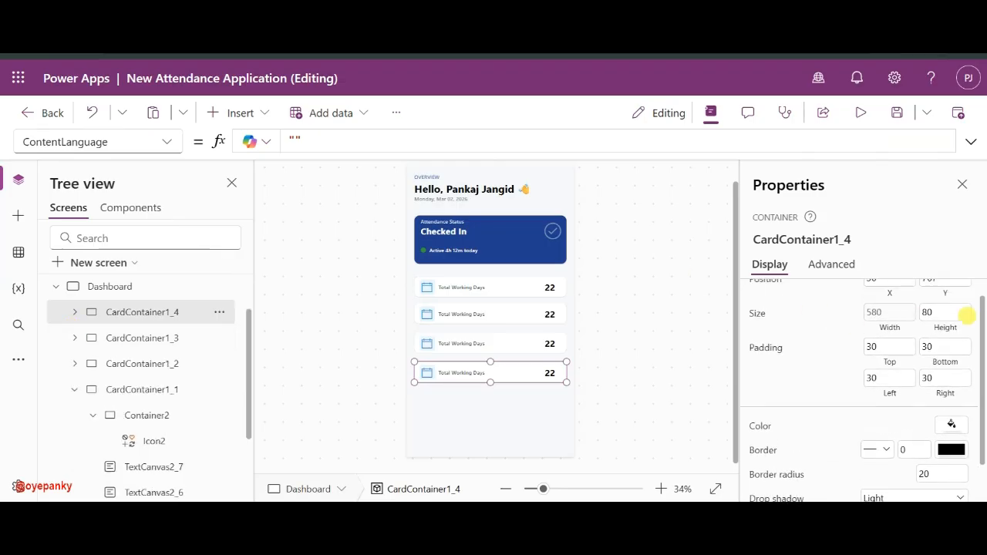
ctrl+click(161, 340)
- Add the second and first cards to the selection and set their shared height to 110
ctrl+click(151, 362)
ctrl+click(139, 390)
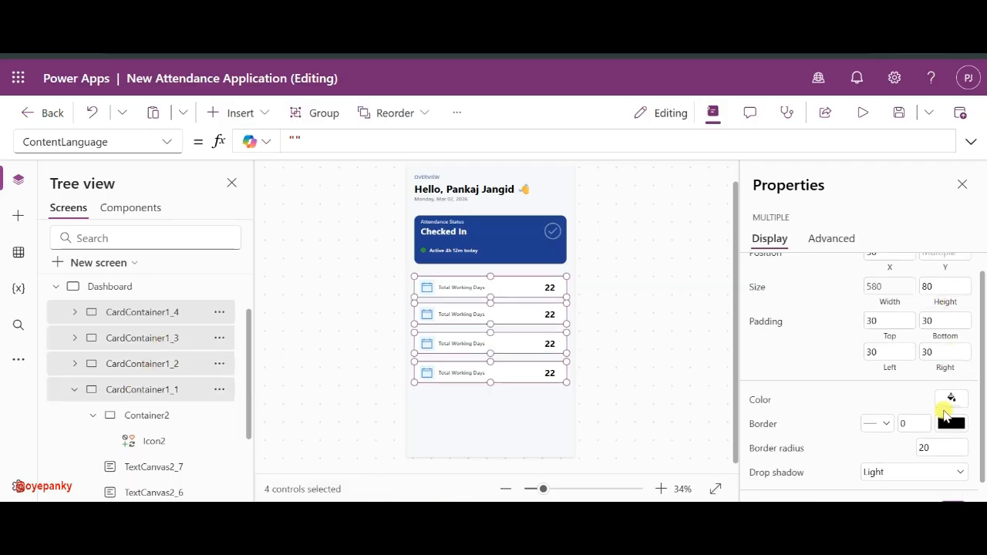
scroll(922, 355, up, 1)
click(941, 306)
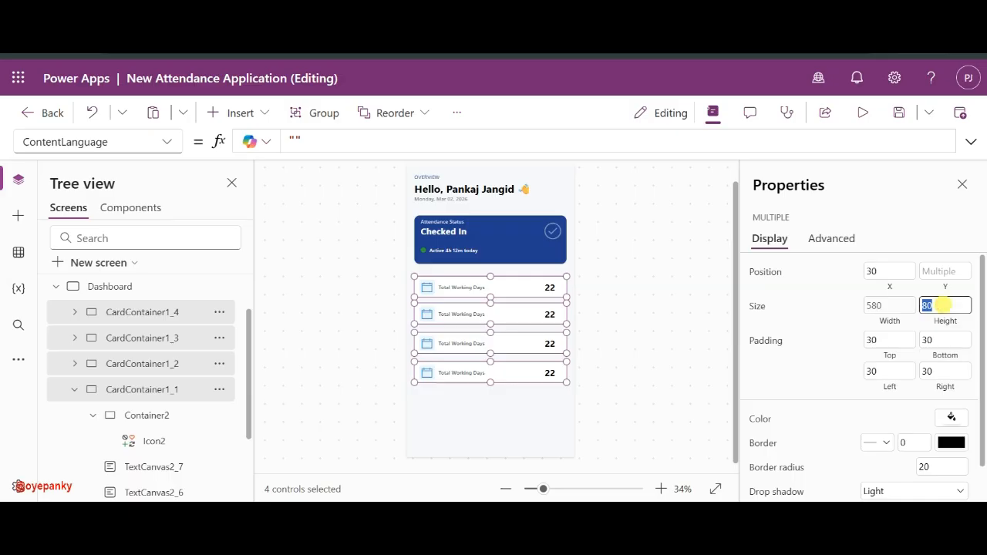
text(120)
click(829, 319)
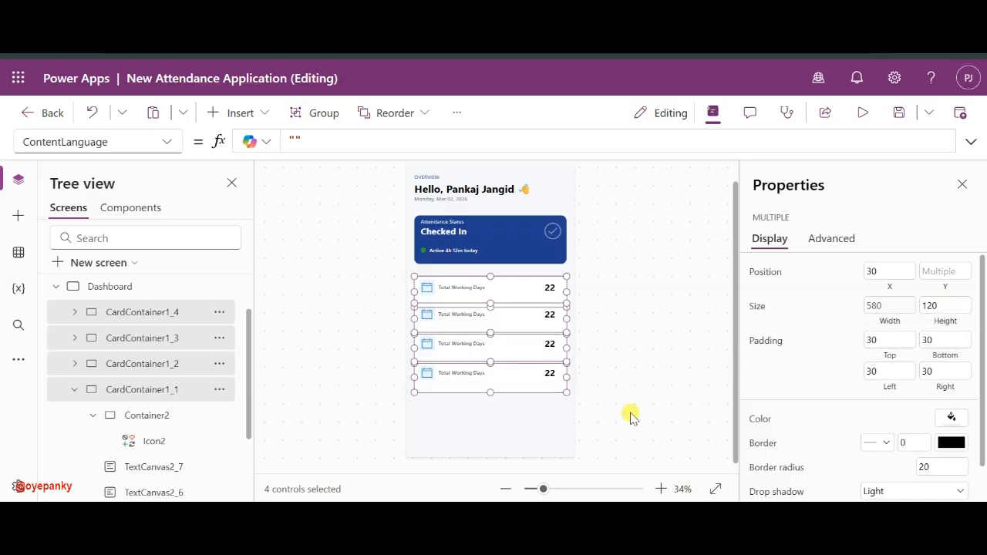
click(945, 304)
key(BackSpace)
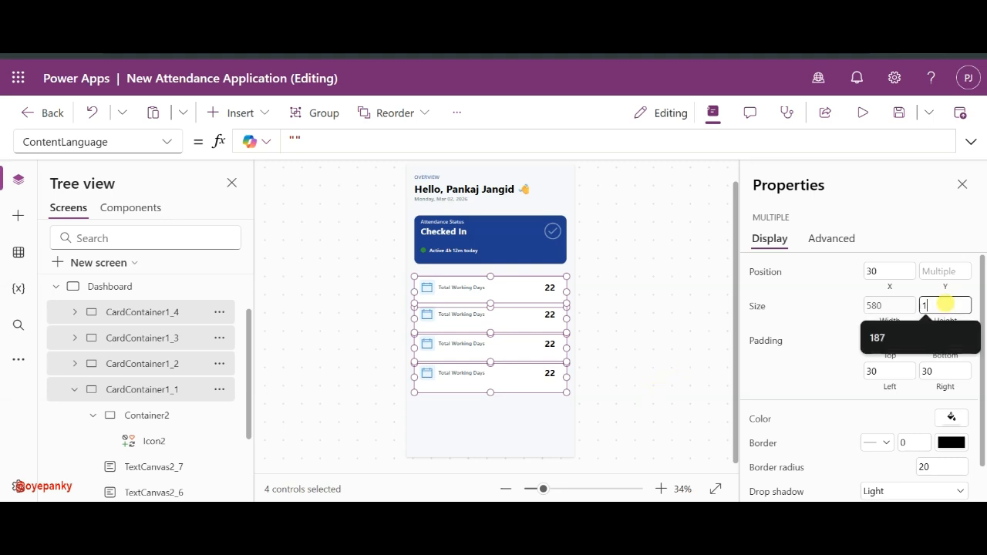
text(10)
click(825, 310)
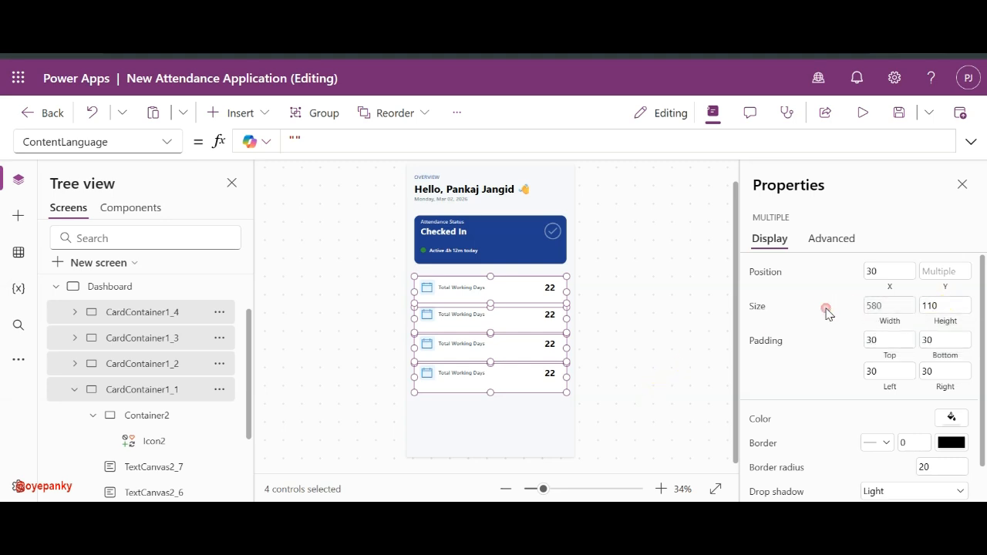
click(625, 310)
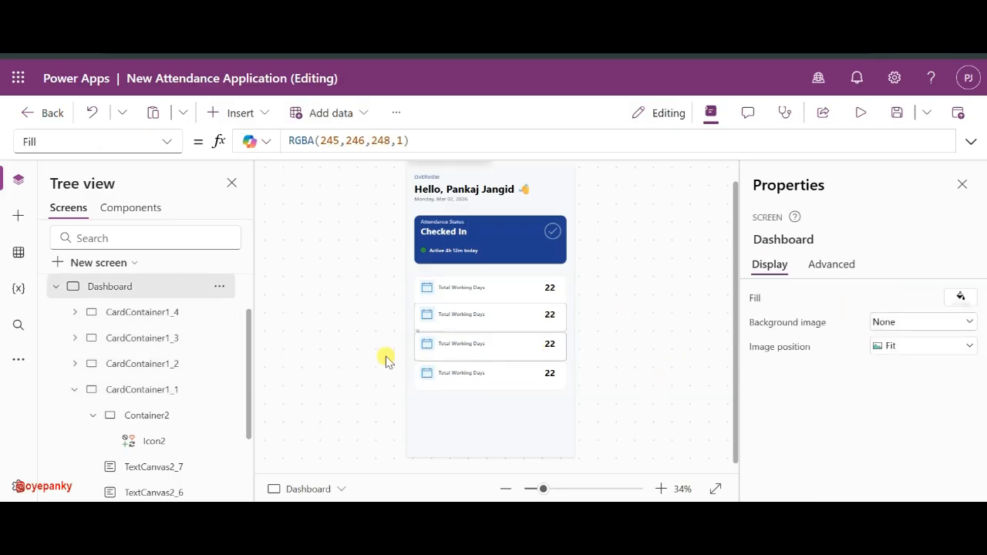
- Move the fourth and third stat cards further down the Dashboard screen
click(149, 389)
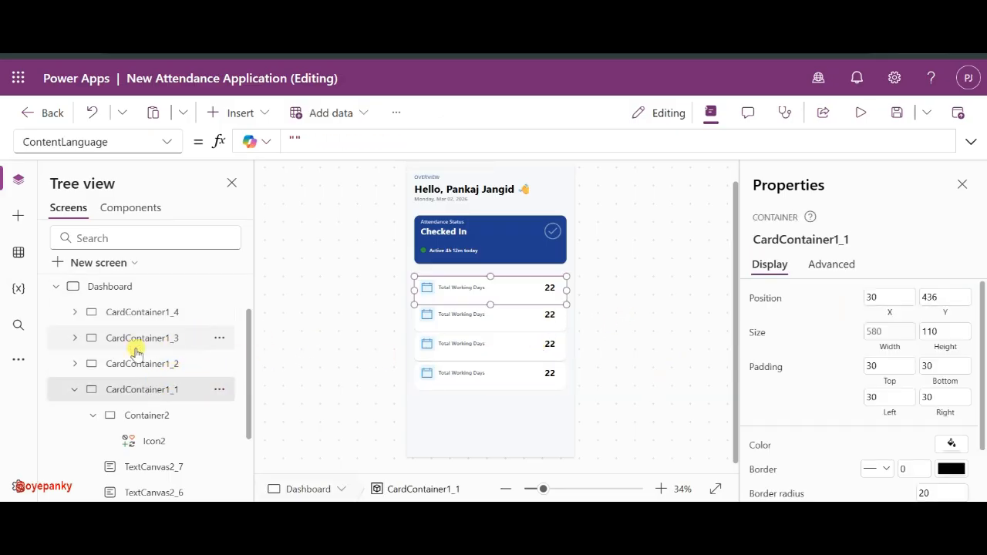
click(134, 321)
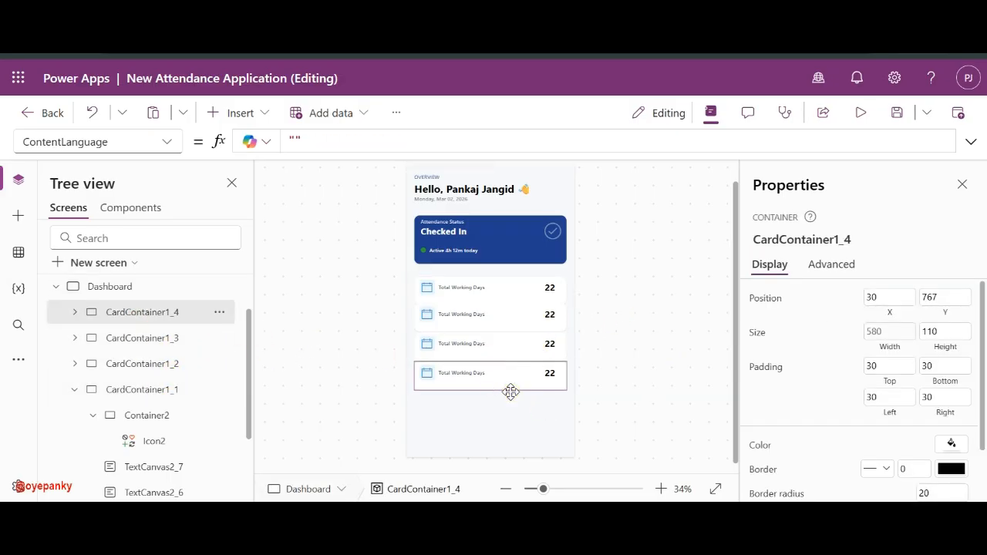
drag(509, 390, 514, 438)
click(147, 340)
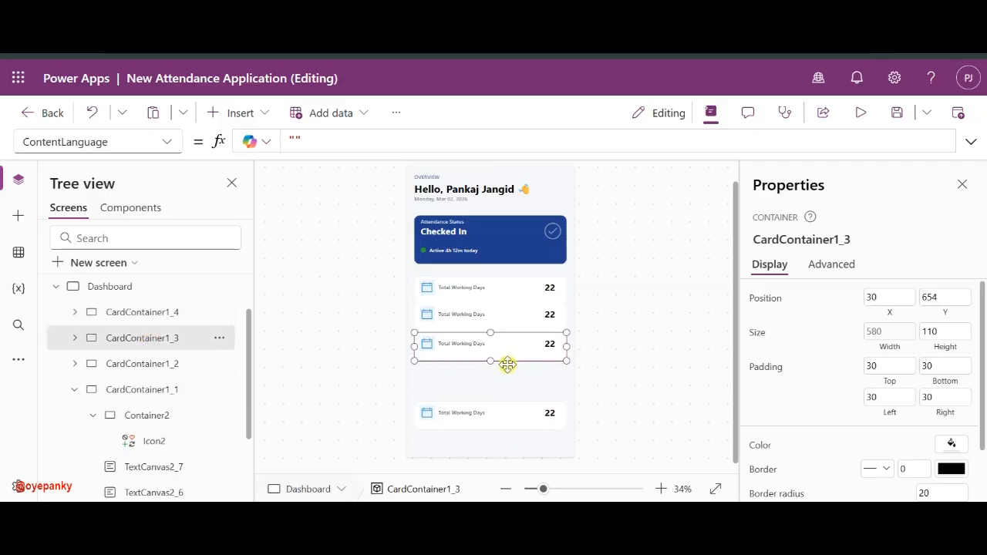
drag(507, 363, 504, 394)
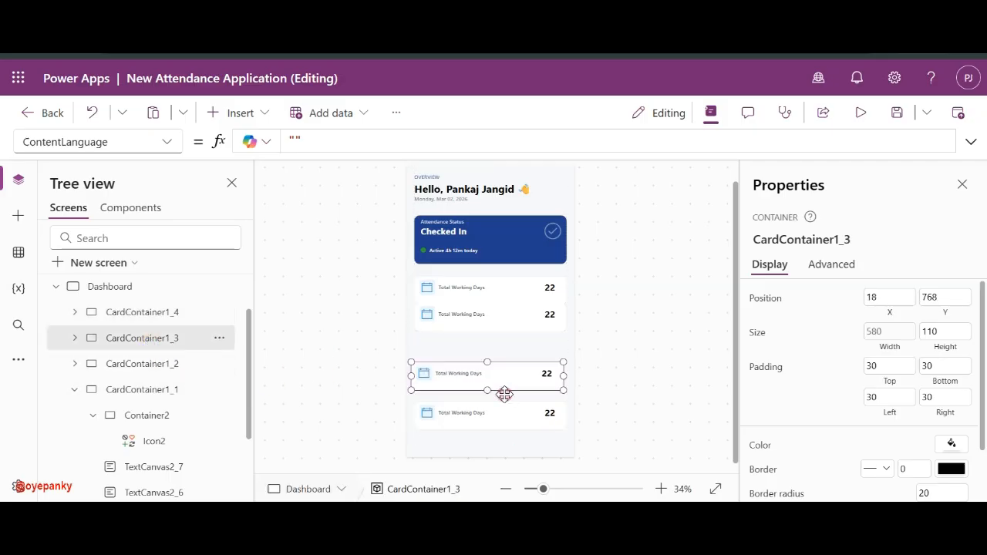
- At 50% zoom, re-space the cards so the third sits at Y 696 and the fourth at Y 826
click(163, 385)
click(178, 365)
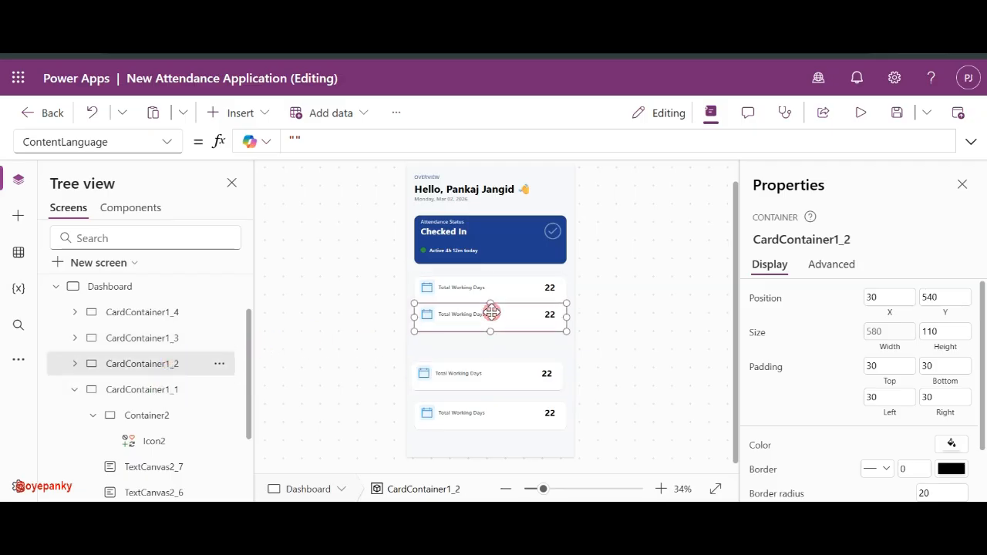
click(553, 489)
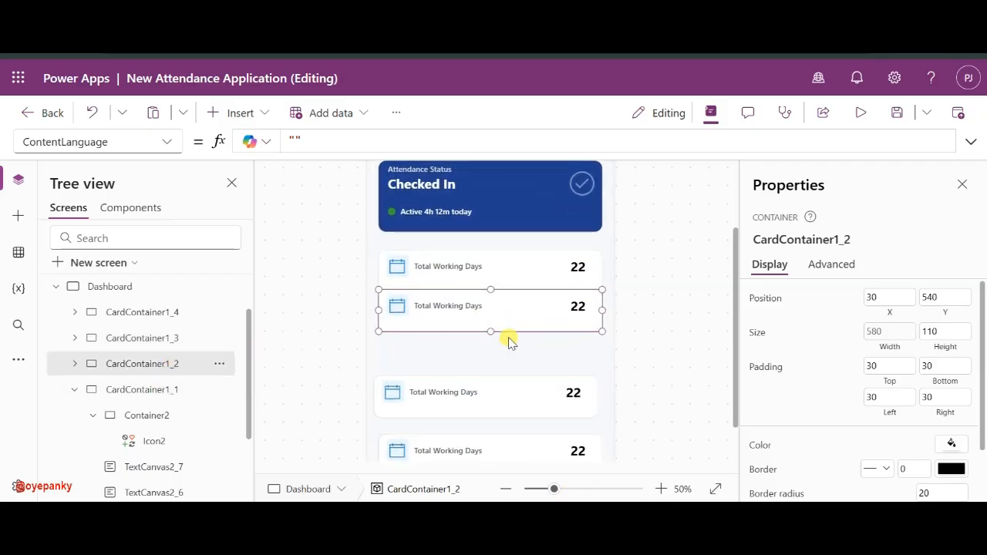
drag(511, 333, 511, 342)
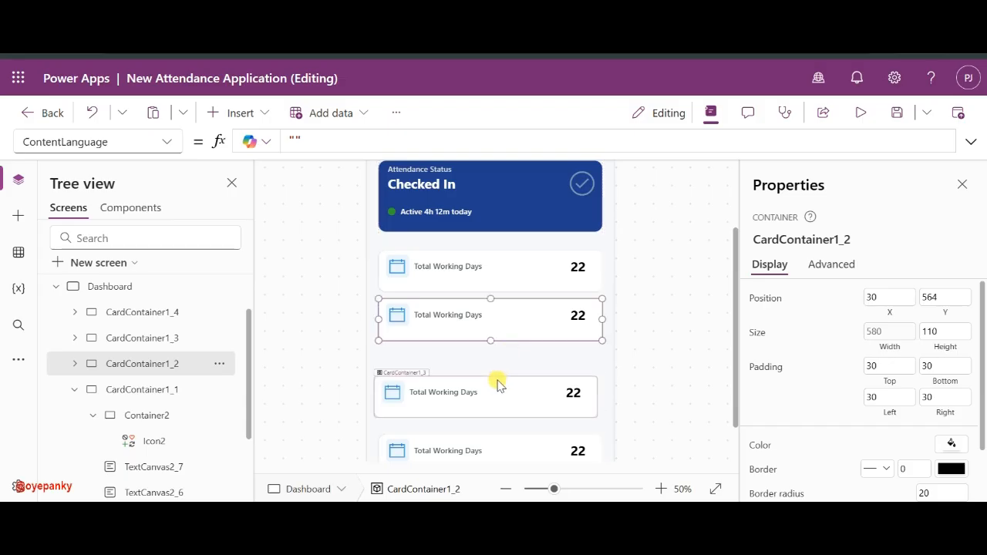
click(499, 379)
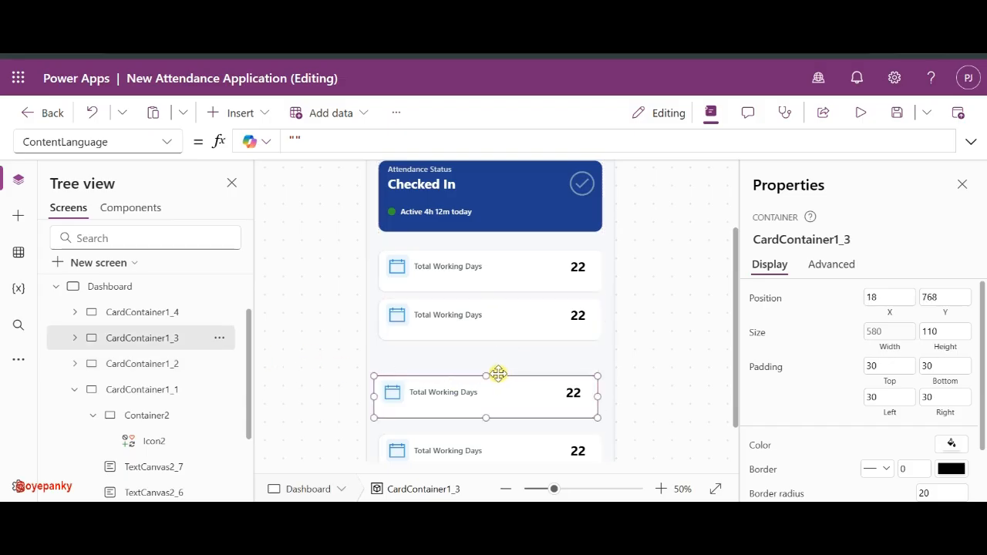
drag(498, 375, 502, 346)
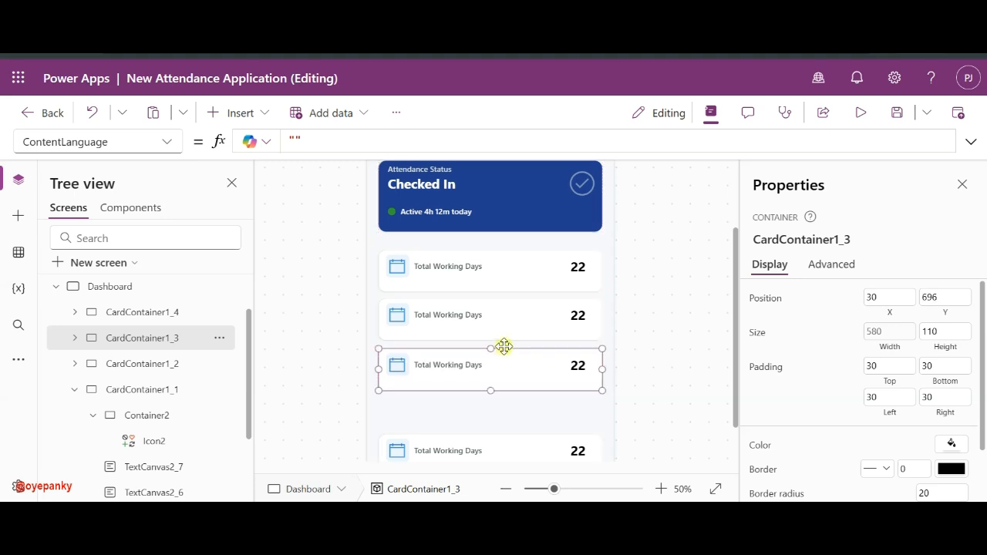
click(492, 432)
click(491, 436)
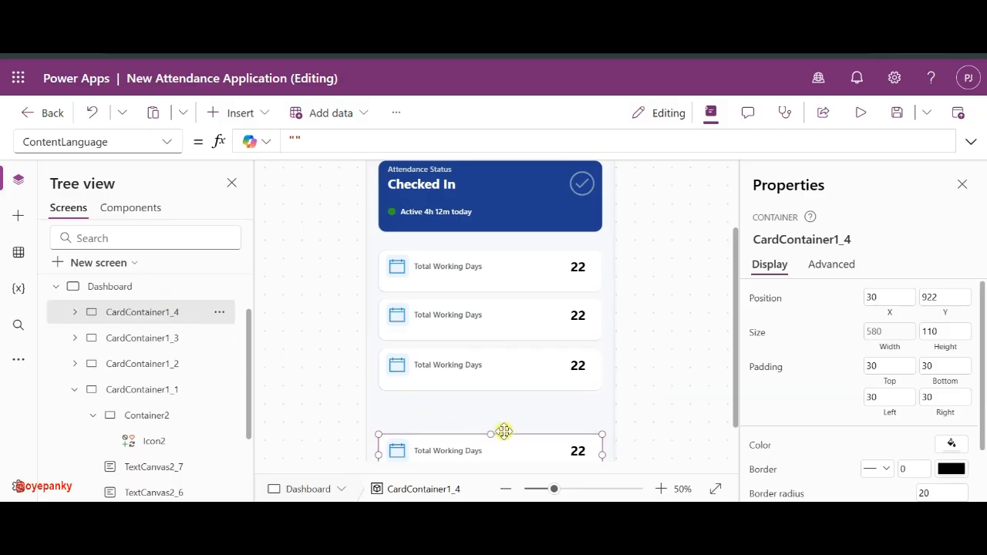
drag(503, 431, 503, 396)
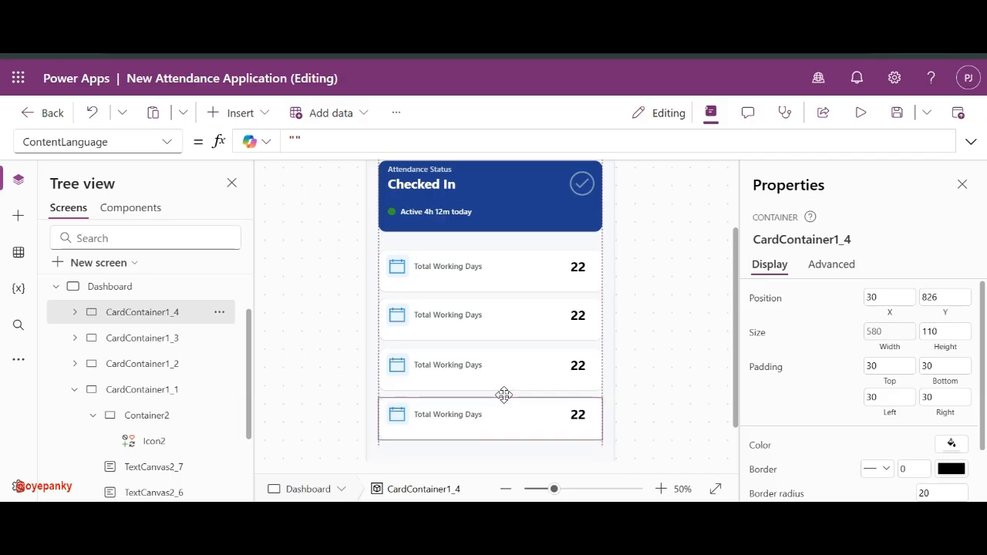
click(441, 314)
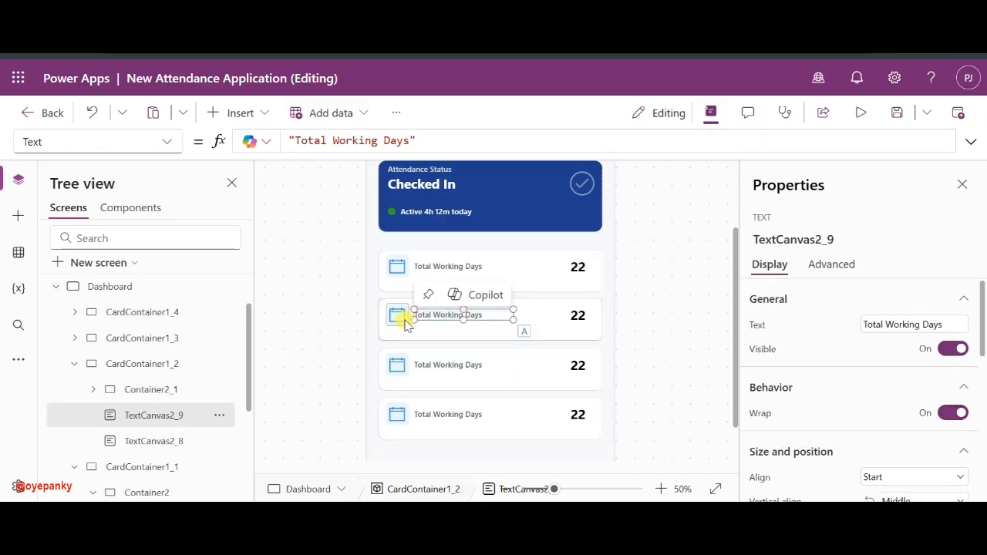
- Lower the second card's icon box, Total Working Days label and 22 value to centre them vertically
click(395, 324)
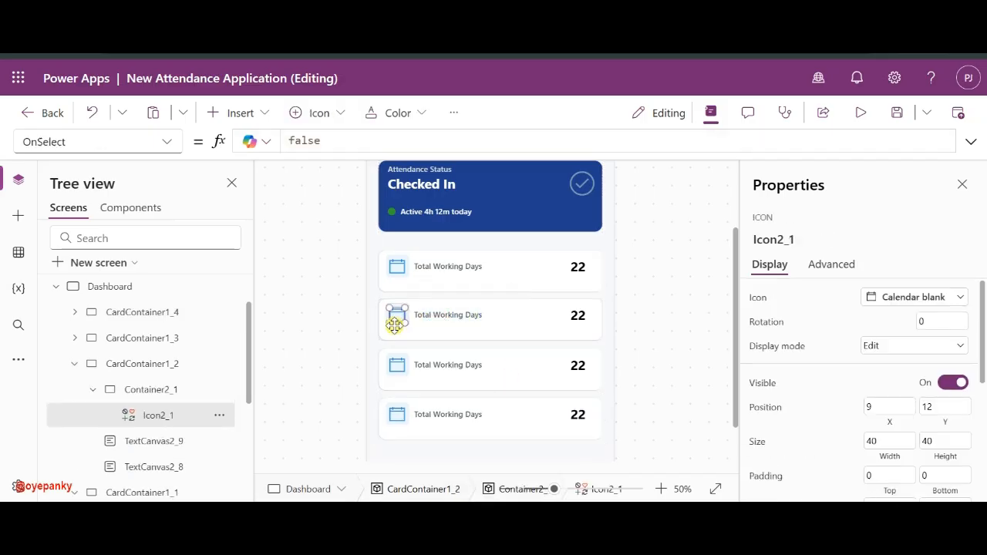
click(147, 389)
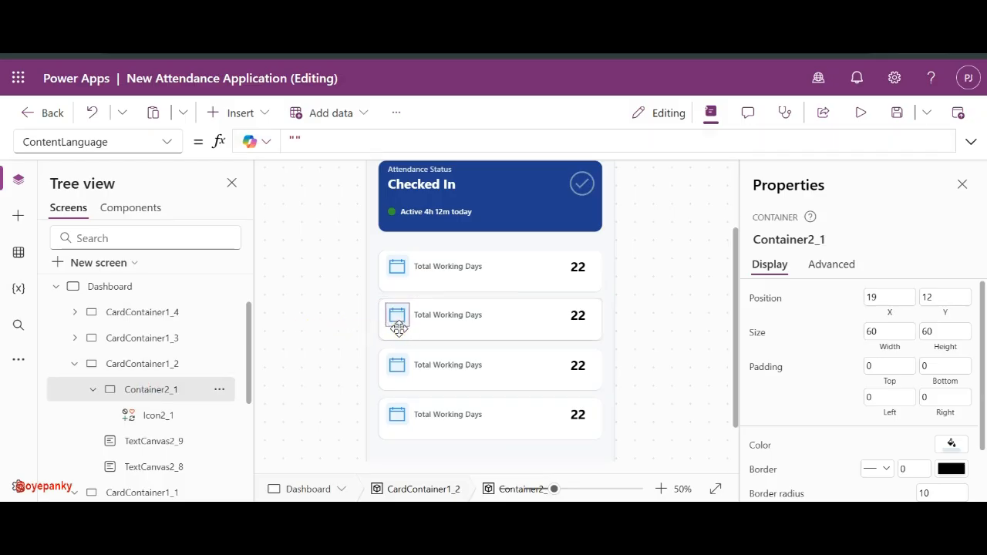
drag(399, 329, 399, 333)
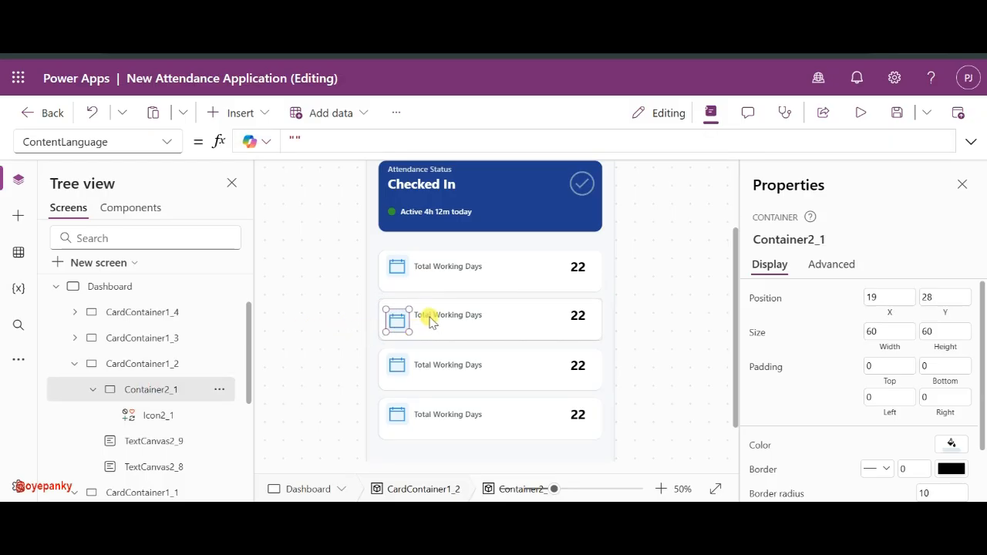
click(430, 315)
drag(429, 315, 429, 321)
click(577, 315)
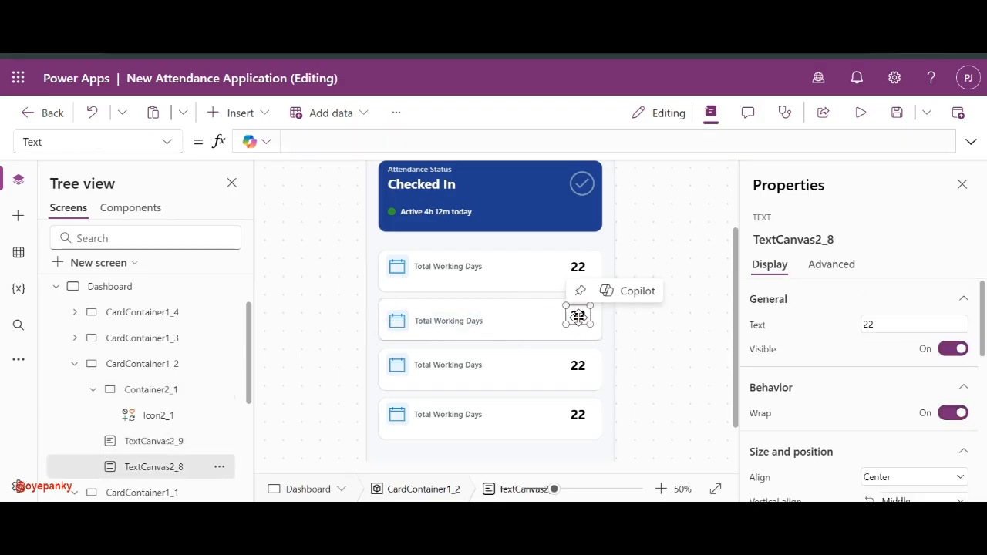
drag(577, 321, 578, 321)
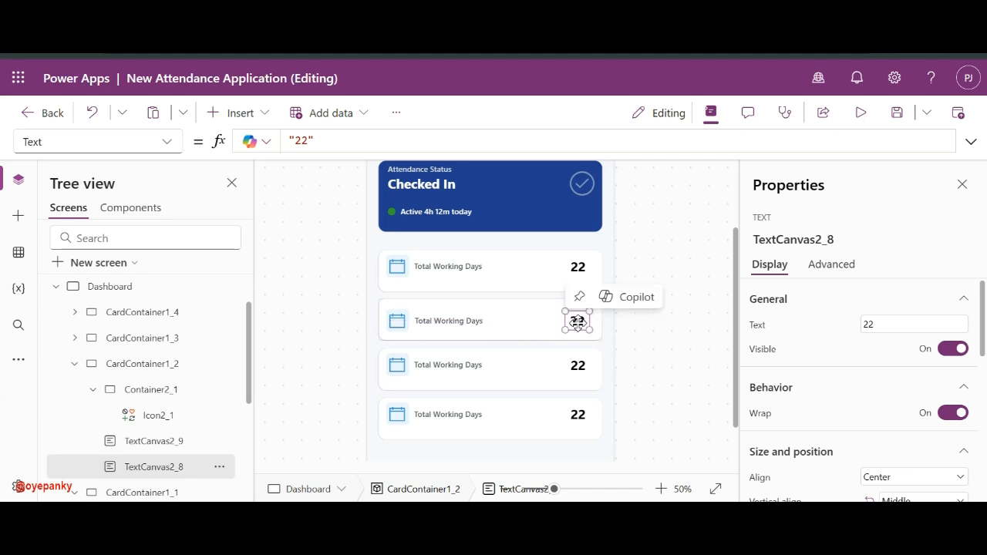
- Lower the first card's Total Working Days label, icon box and 22 value
click(454, 266)
drag(453, 265, 453, 269)
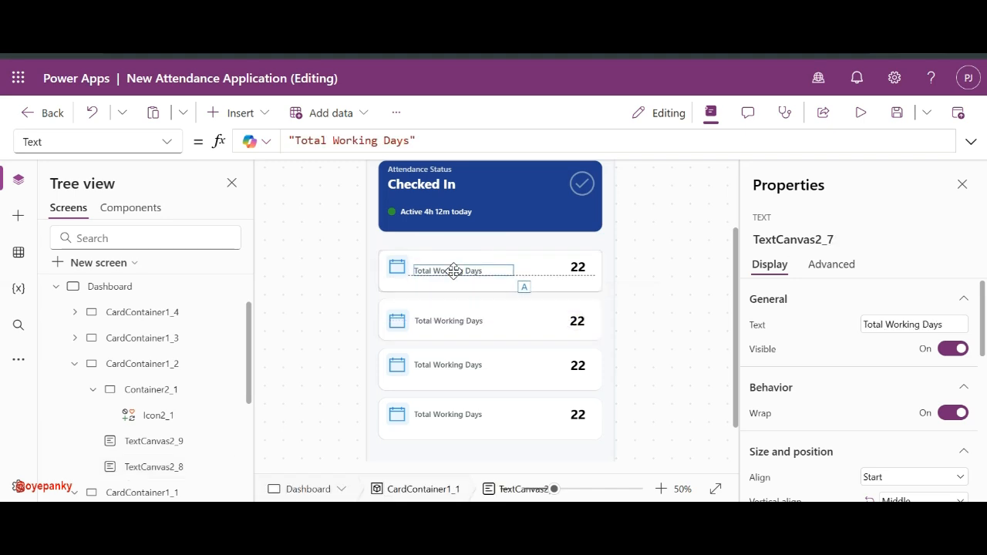
click(399, 275)
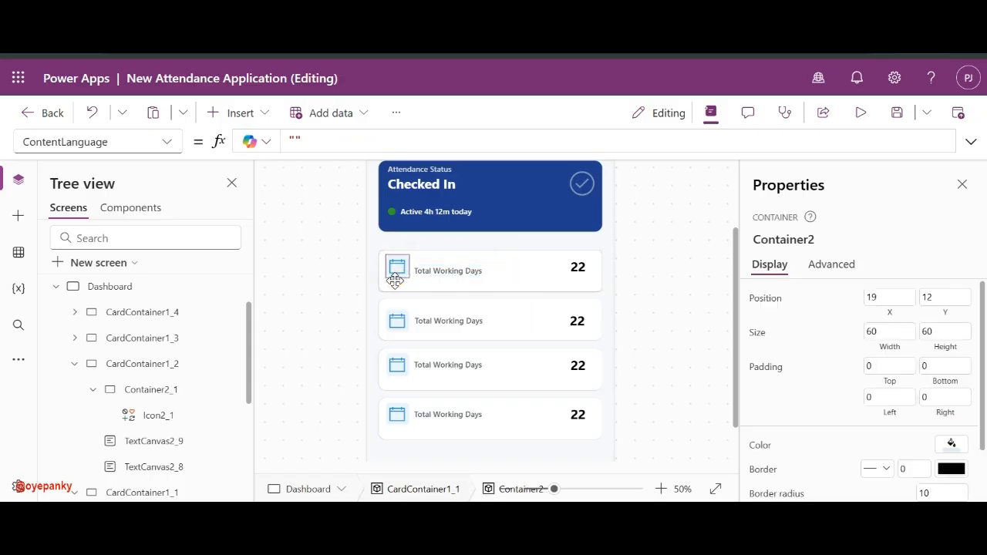
drag(394, 280, 395, 285)
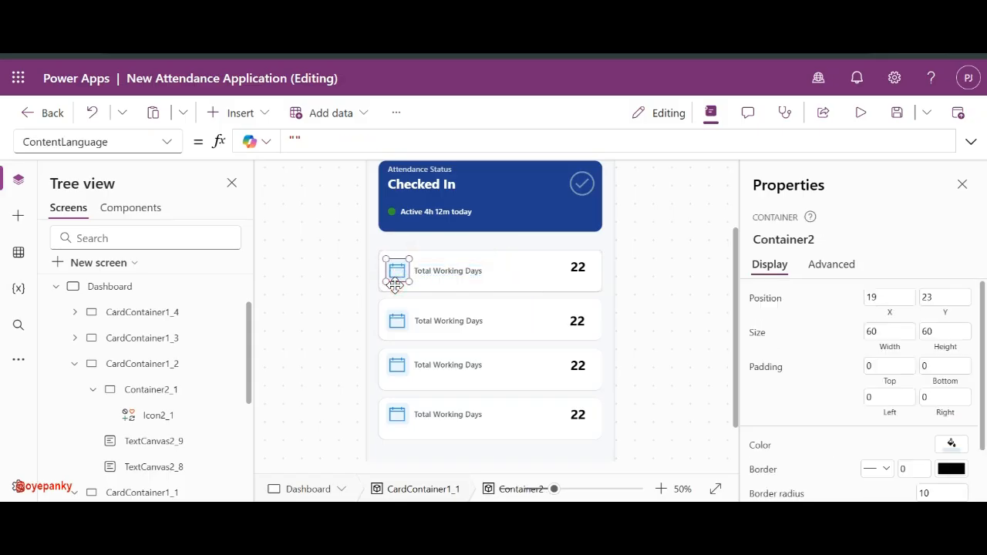
click(577, 266)
drag(577, 267, 577, 271)
- Lower the third card's 22 value, Total Working Days label and icon box
click(579, 365)
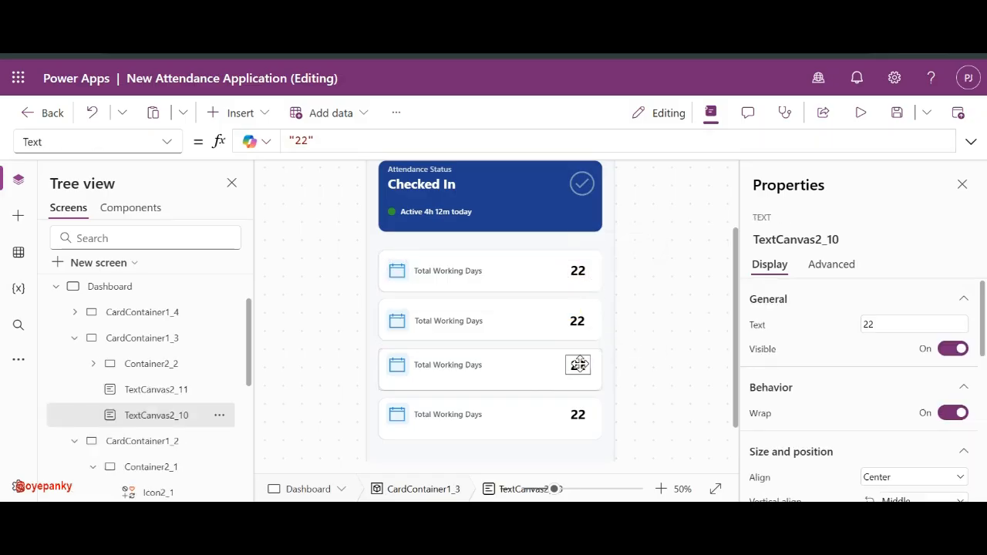
drag(579, 367, 578, 369)
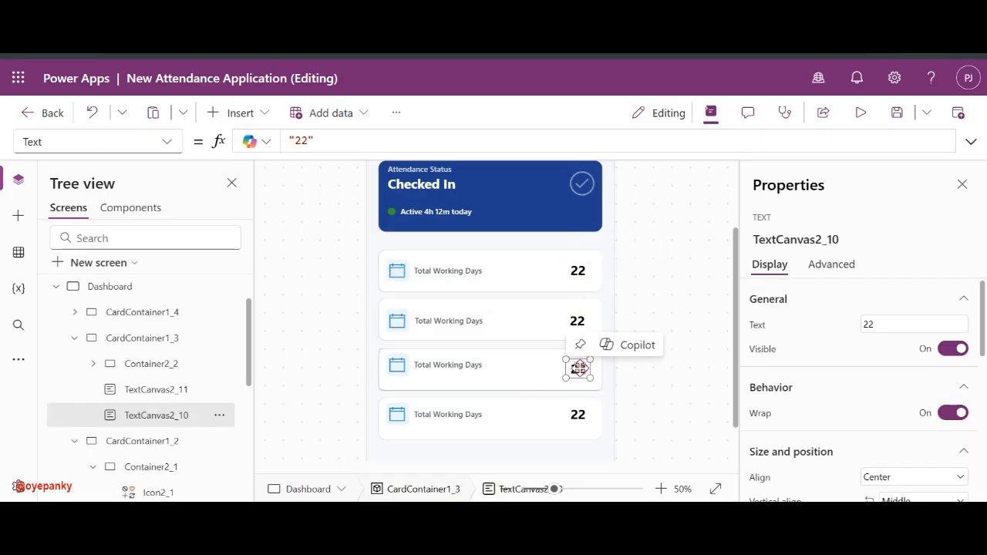
click(461, 364)
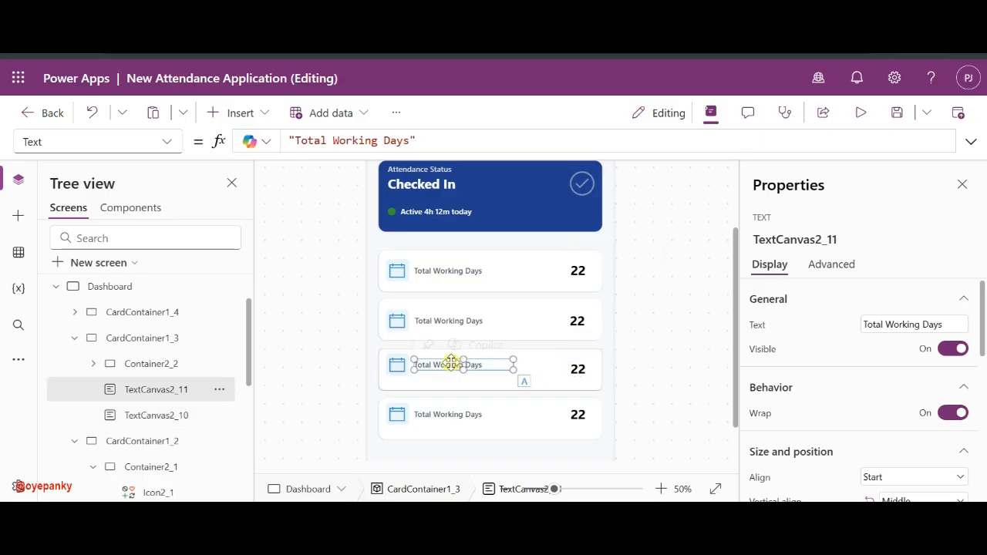
drag(443, 363, 442, 368)
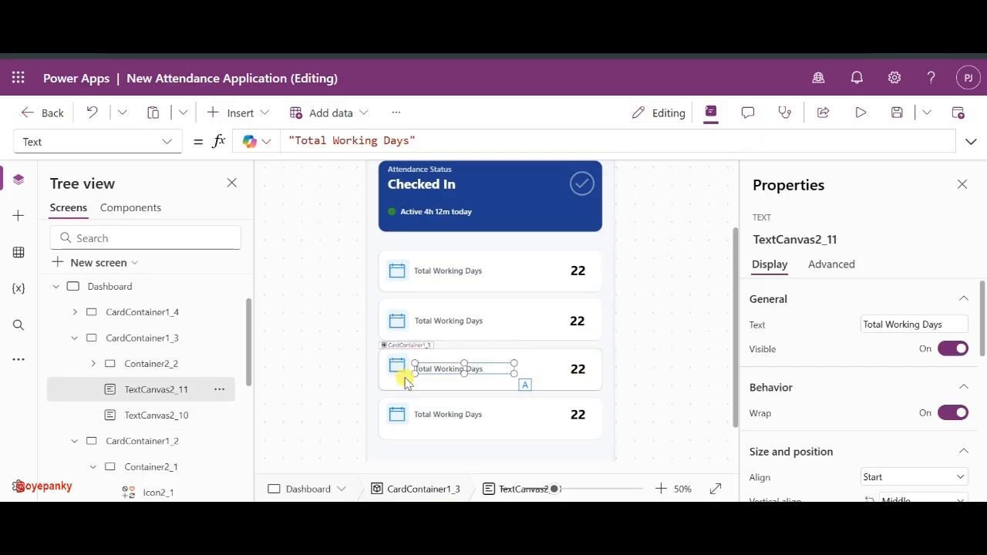
click(407, 375)
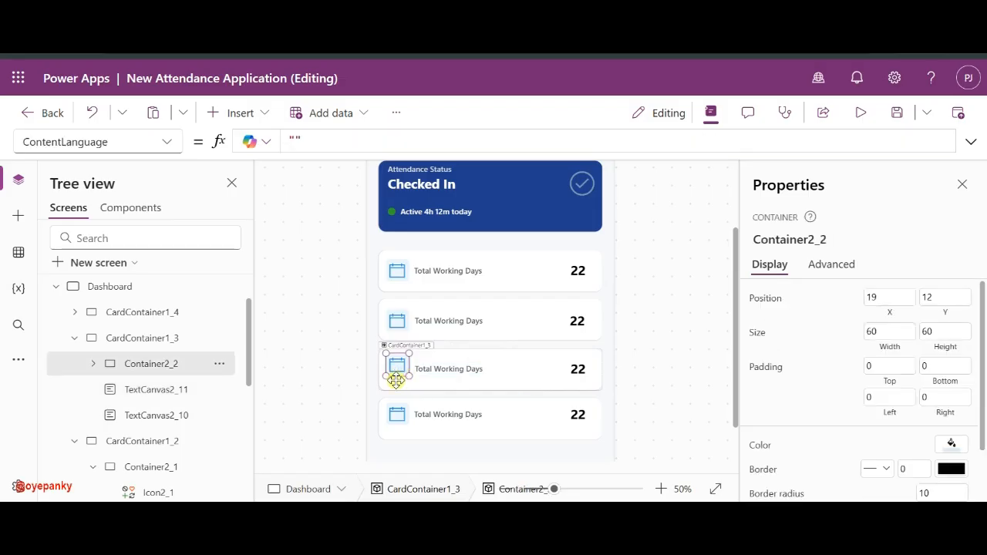
mouse_move(396, 378)
mouse_down()
mouse_move(396, 388)
mouse_move(396, 377)
mouse_up()
- Reposition the fourth card's calendar icon box within its card
click(399, 414)
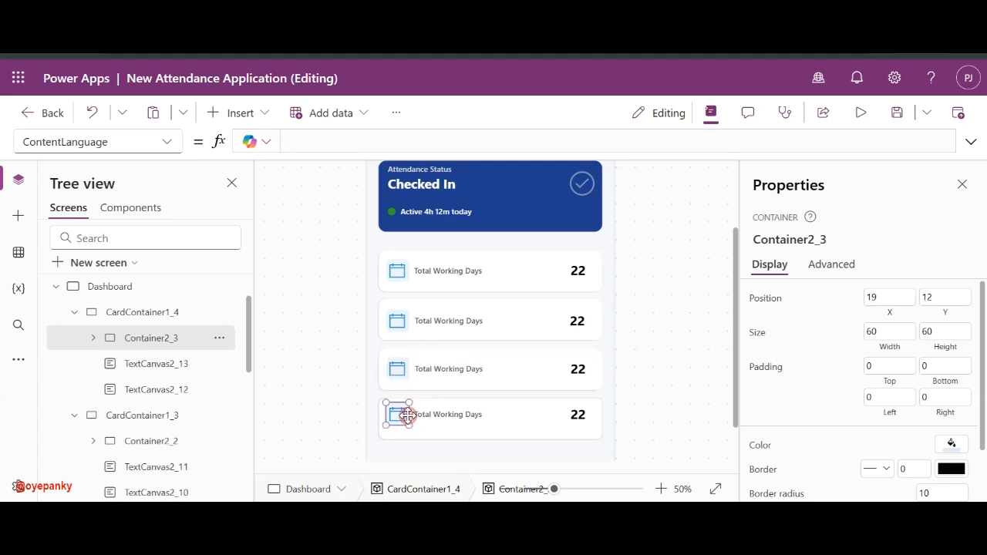
drag(398, 426, 398, 432)
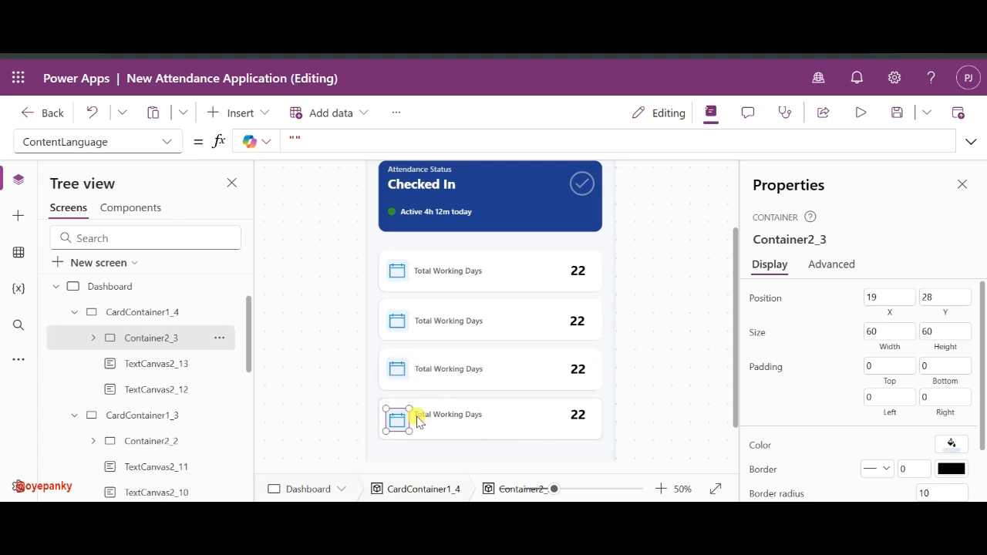
click(434, 416)
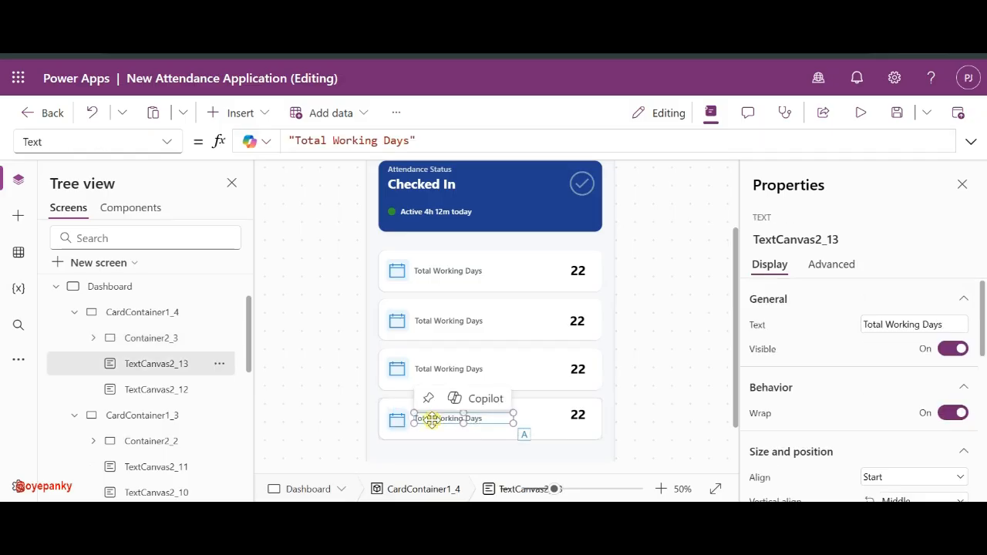
click(394, 432)
click(395, 424)
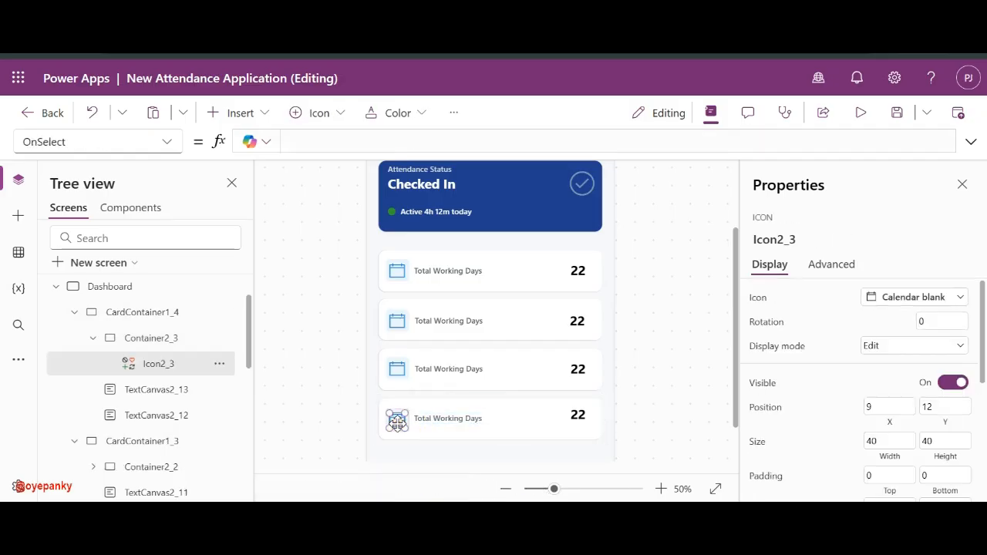
click(152, 337)
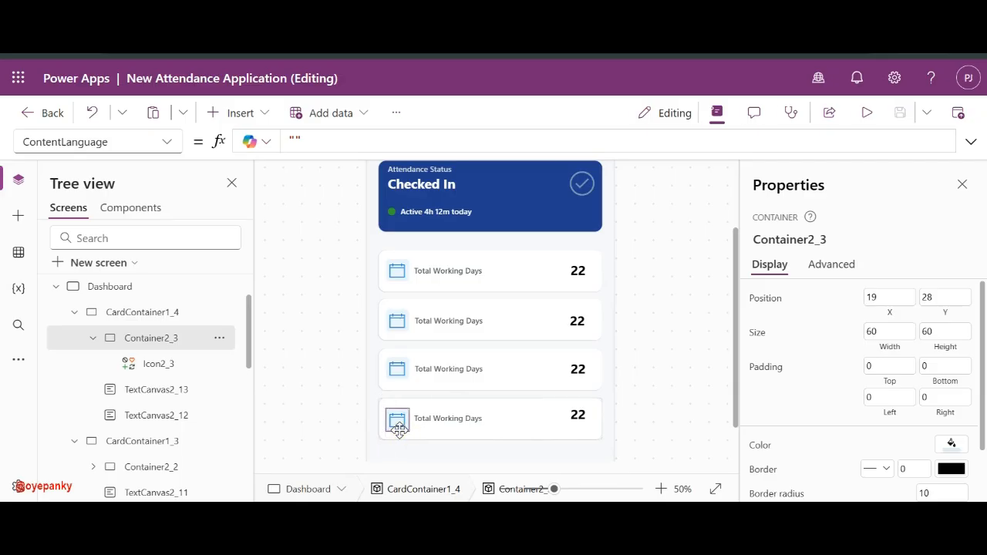
drag(400, 431, 398, 426)
- At 83% zoom, lower the fourth card's icon box to Y 23 and its 22 value
drag(555, 489, 574, 488)
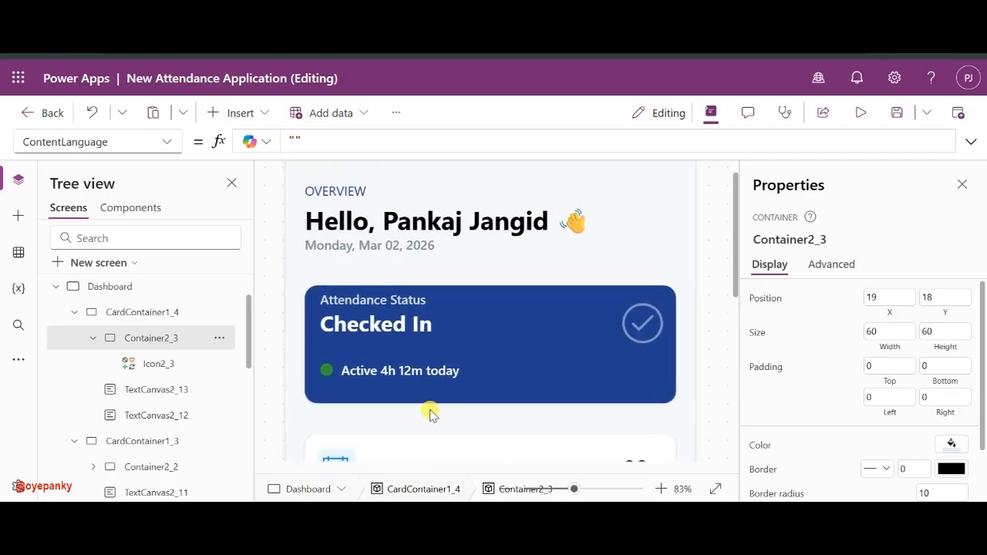
scroll(430, 414, down, 5)
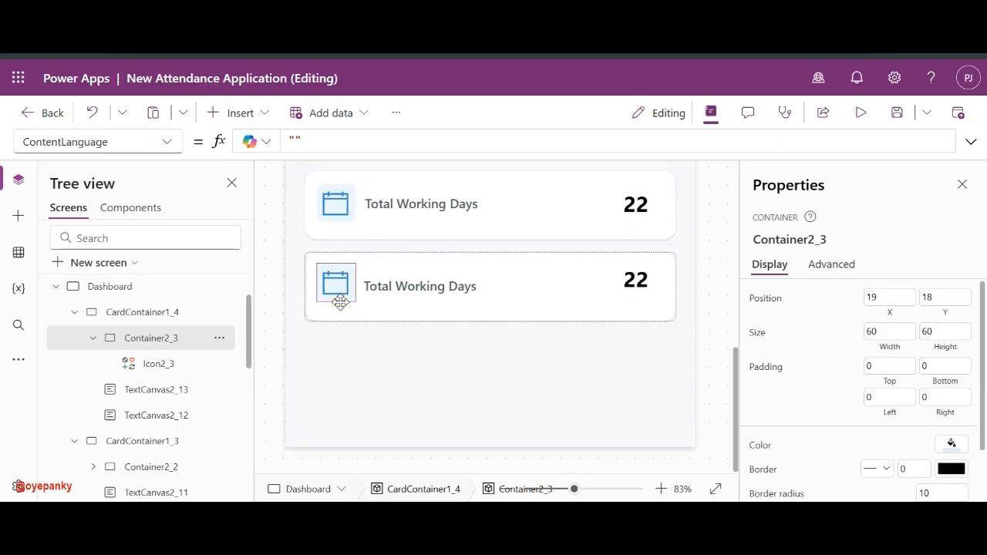
drag(340, 302, 340, 308)
click(635, 284)
drag(636, 285, 636, 293)
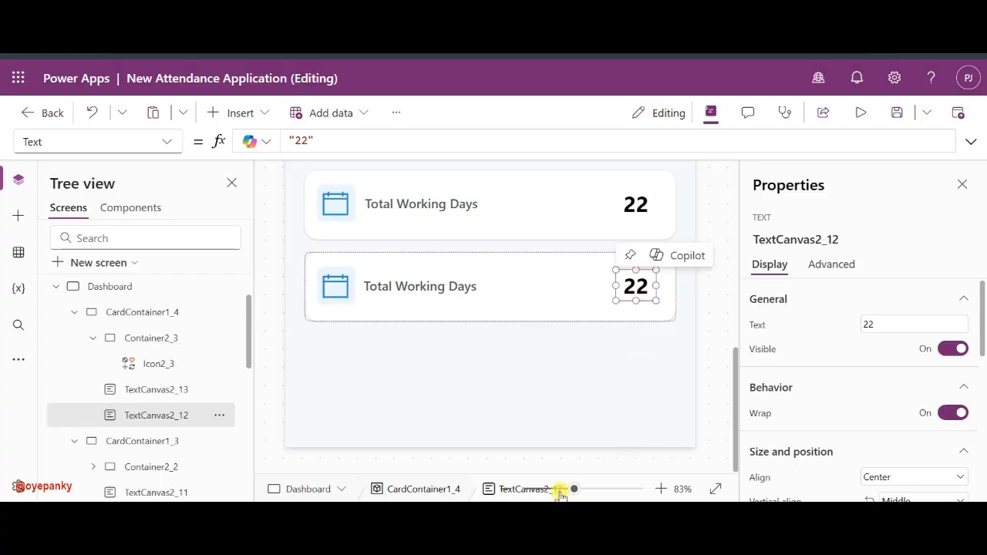
drag(573, 489, 552, 489)
click(668, 344)
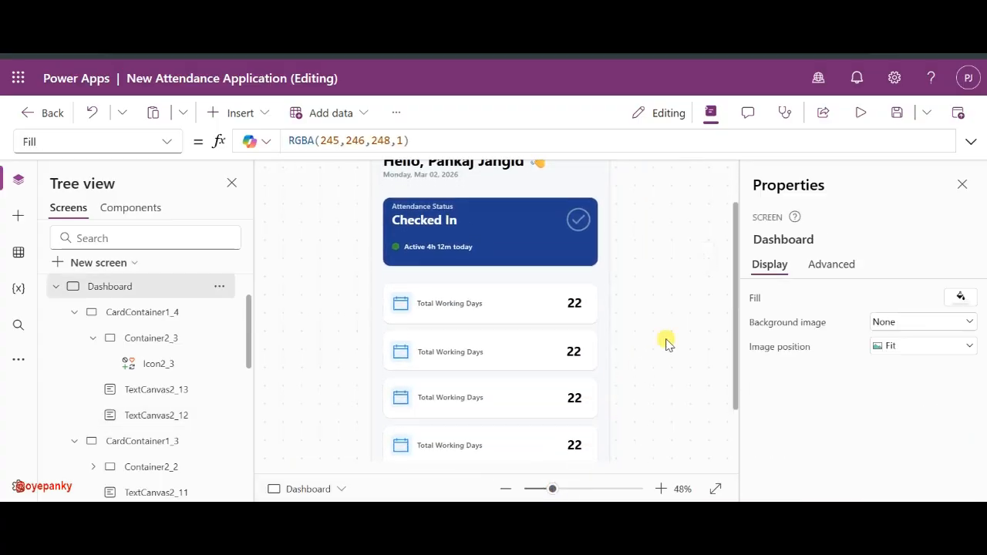
scroll(667, 344, down, 3)
scroll(667, 343, up, 1)
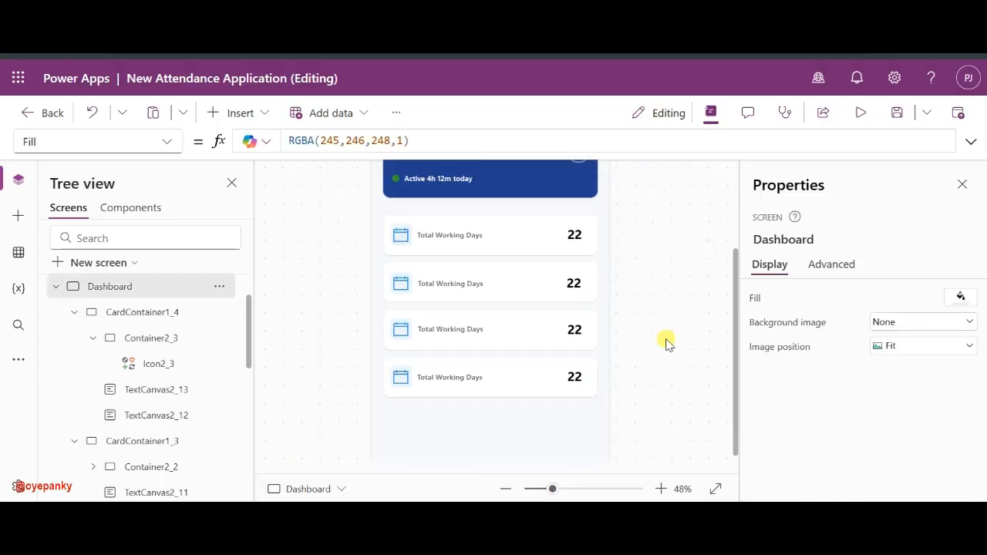
- Rename the second card's label to 'Persent Days'
click(436, 282)
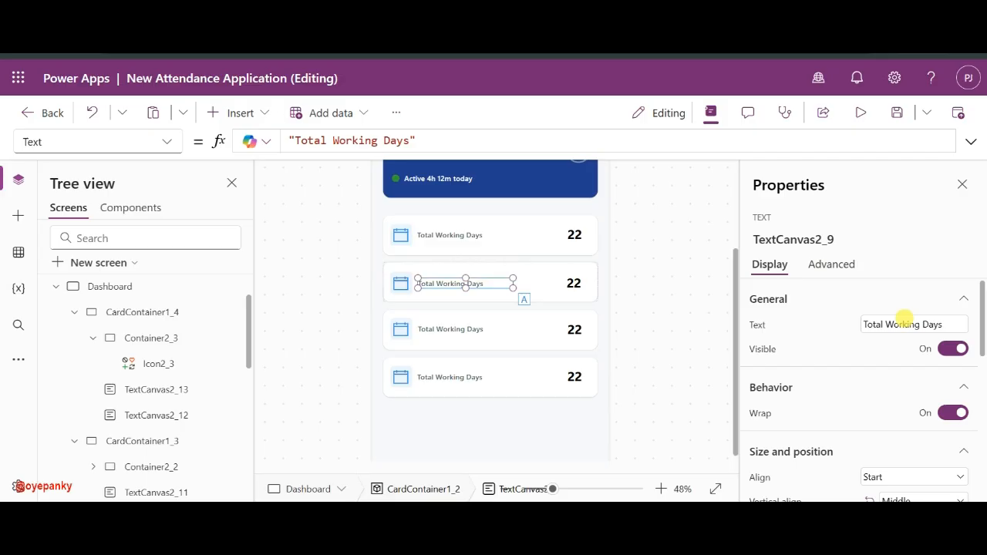
drag(921, 323, 742, 342)
text(Persent)
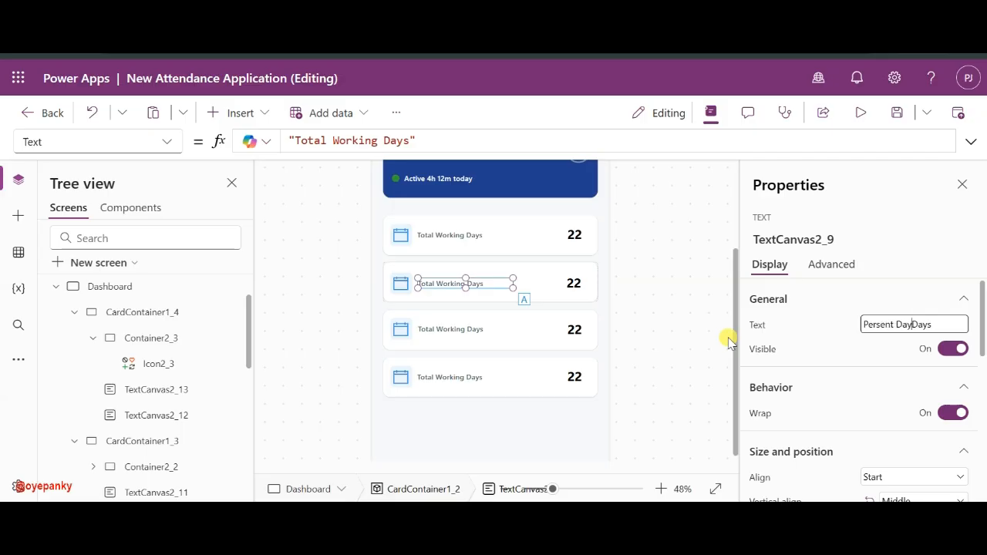
click(824, 322)
key(alt+Tab)
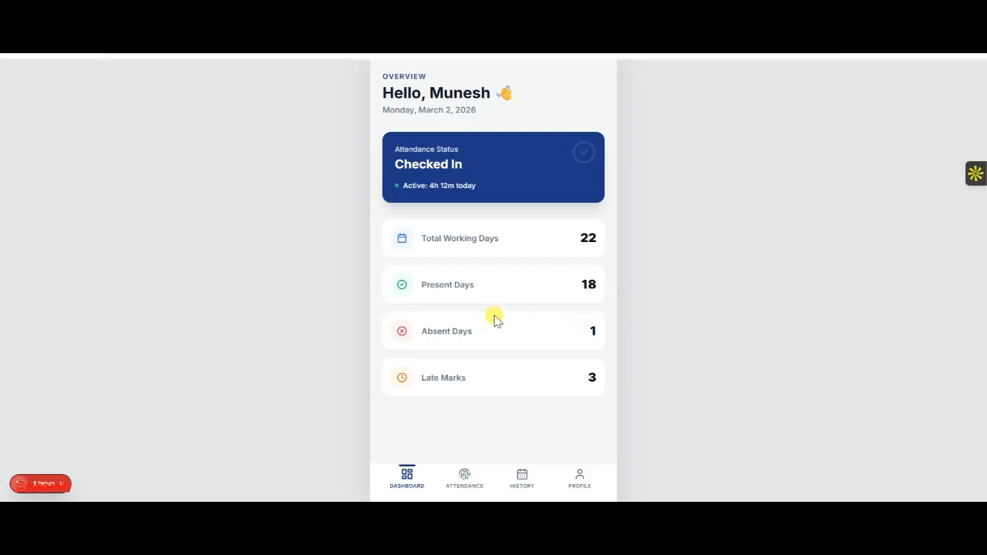
key(alt+Tab)
- Edit the third card's label to read Absent Days
click(451, 329)
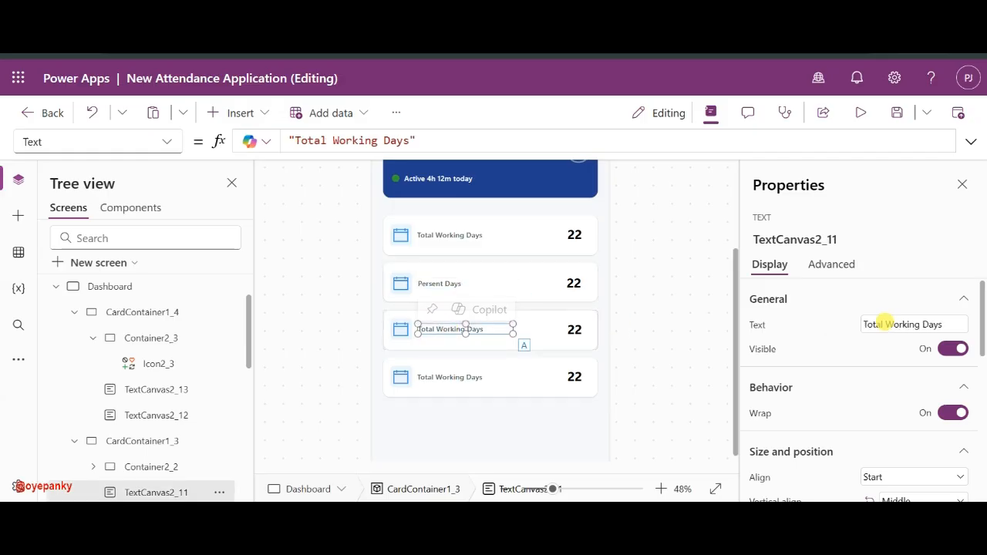
double_click(887, 324)
key(alt+Tab)
key(alt+Tab)
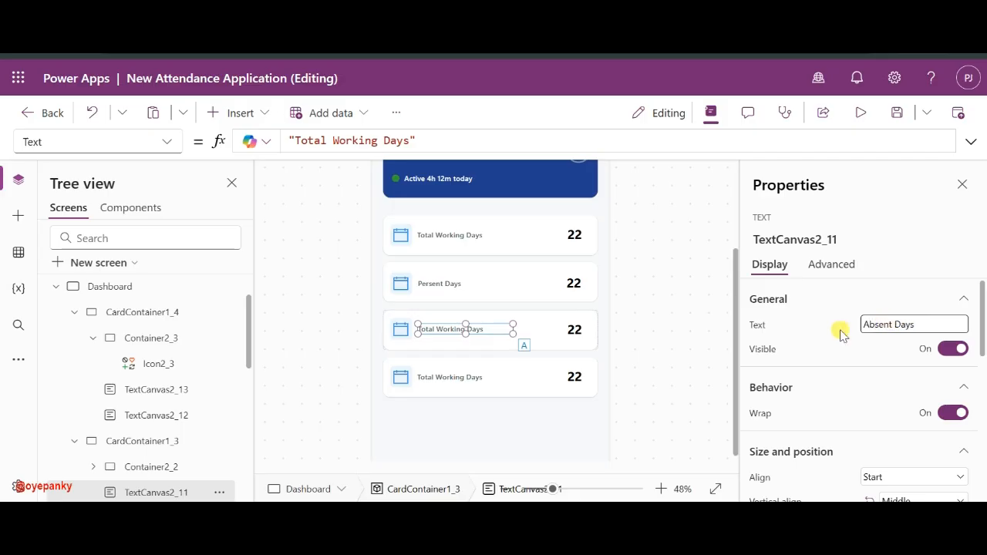
- Replace the fourth card's label text with Late Marks
click(445, 376)
key(alt+Tab)
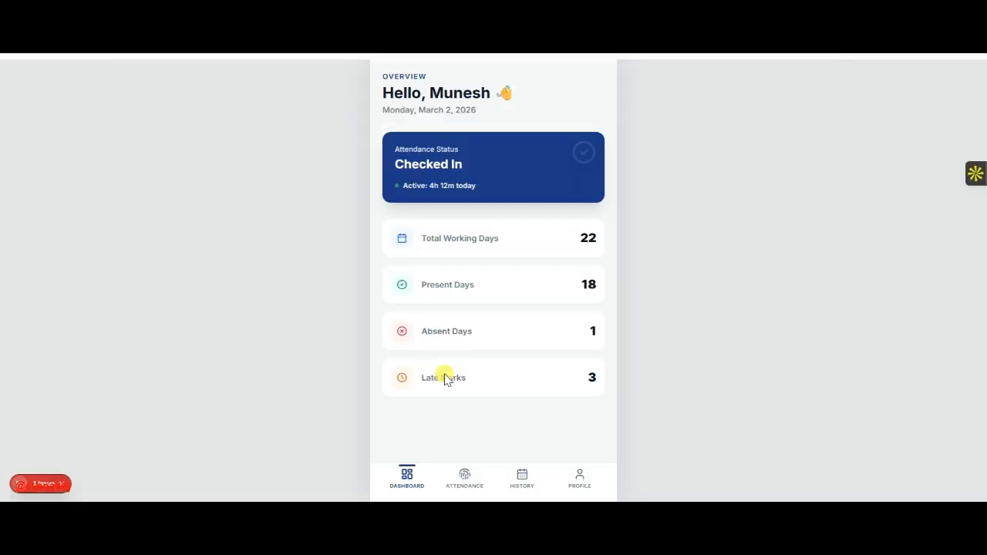
key(alt+Tab)
triple_click(902, 325)
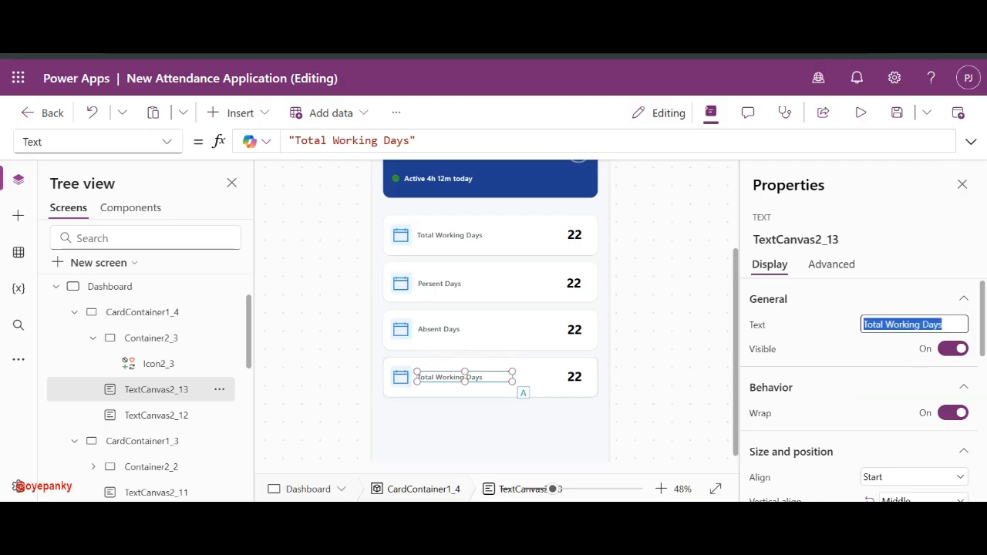
text(late)
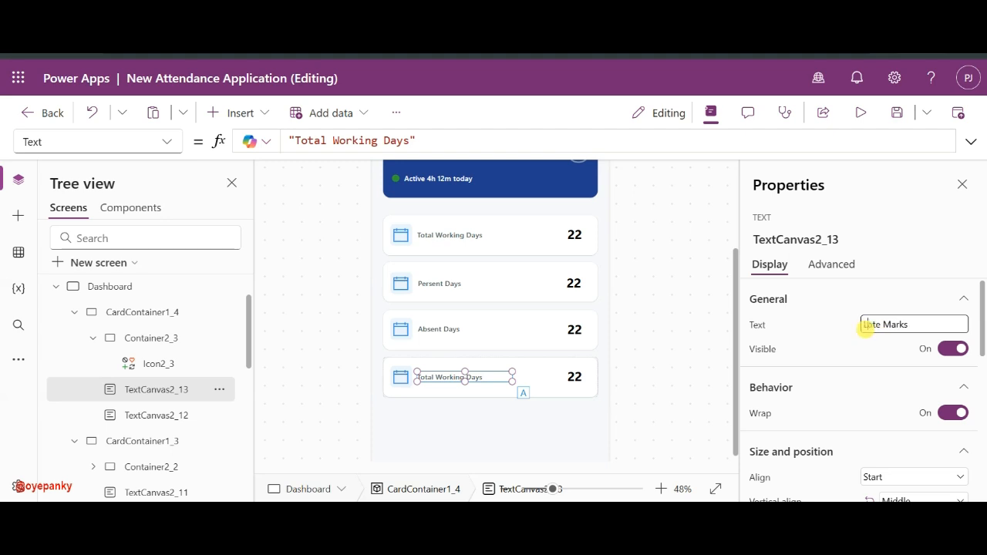
click(828, 339)
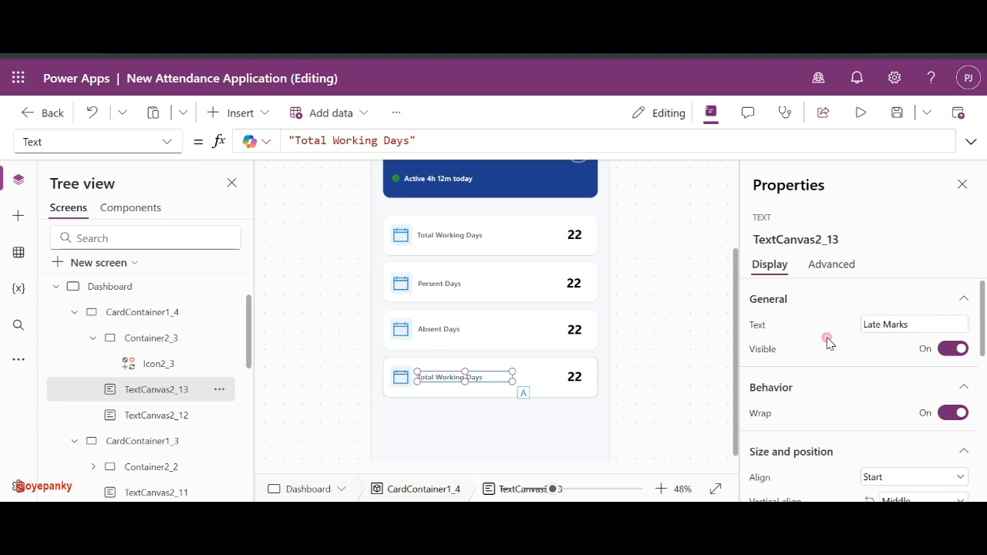
- Set the icons to Check (badge) for Present Days, Cancel (badge) for Absent Days, Clock for Late Marks
click(399, 283)
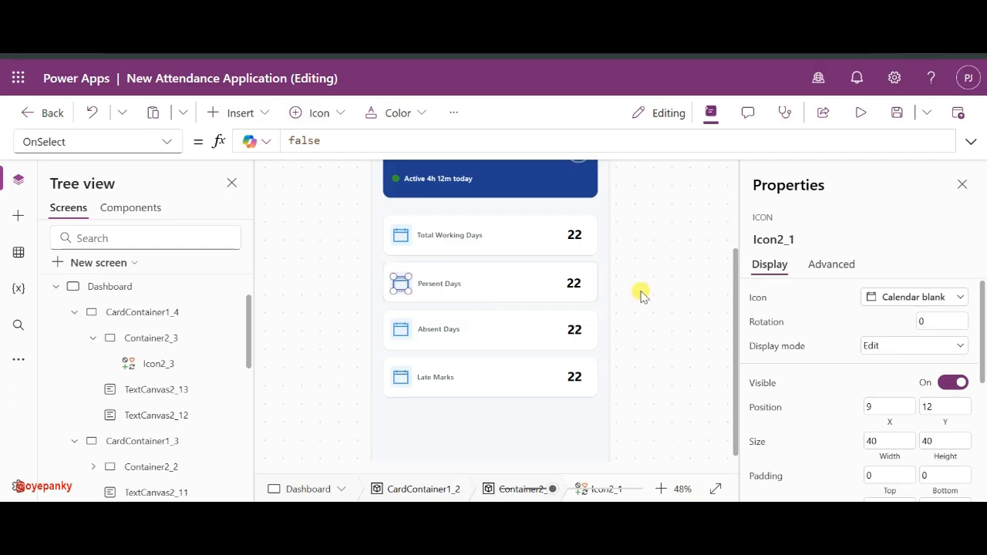
click(925, 299)
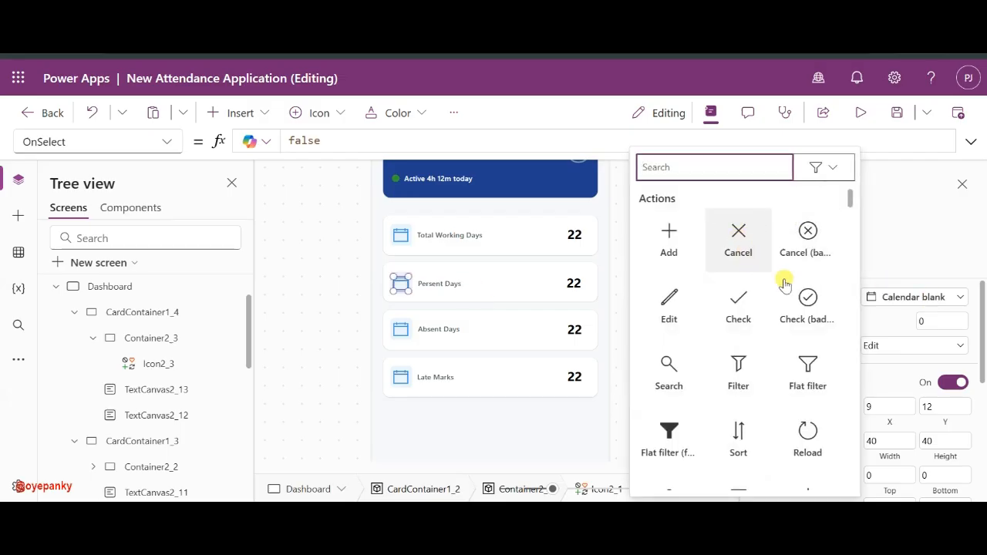
click(821, 307)
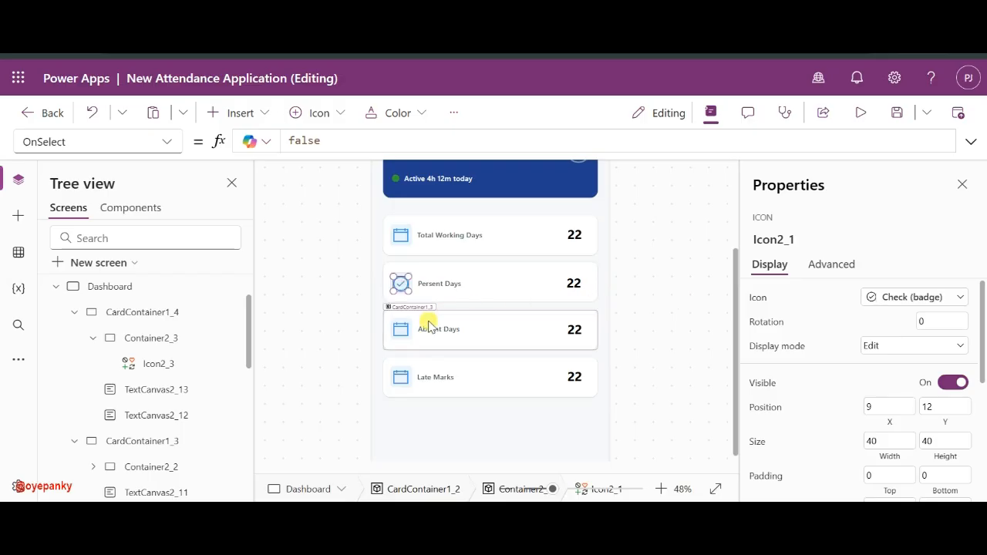
click(401, 330)
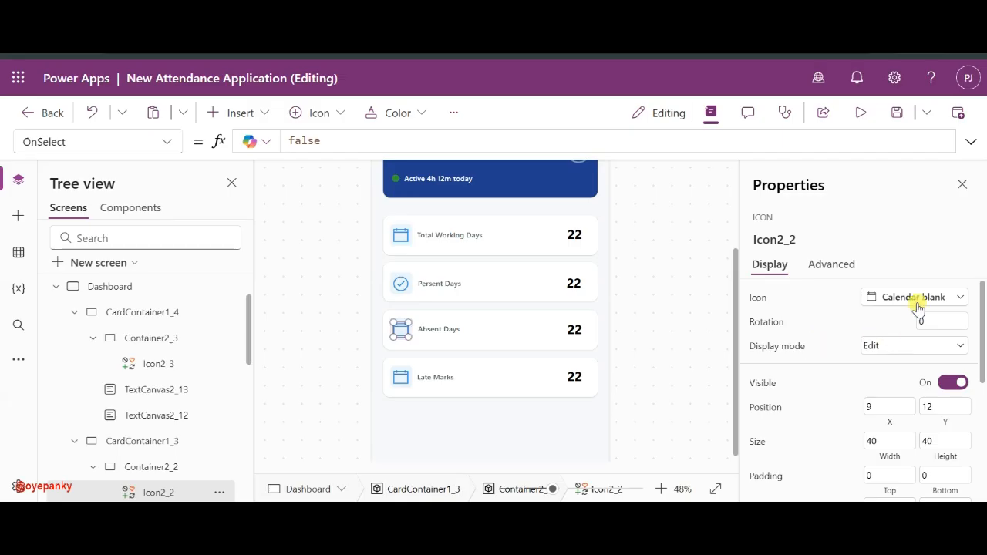
click(916, 300)
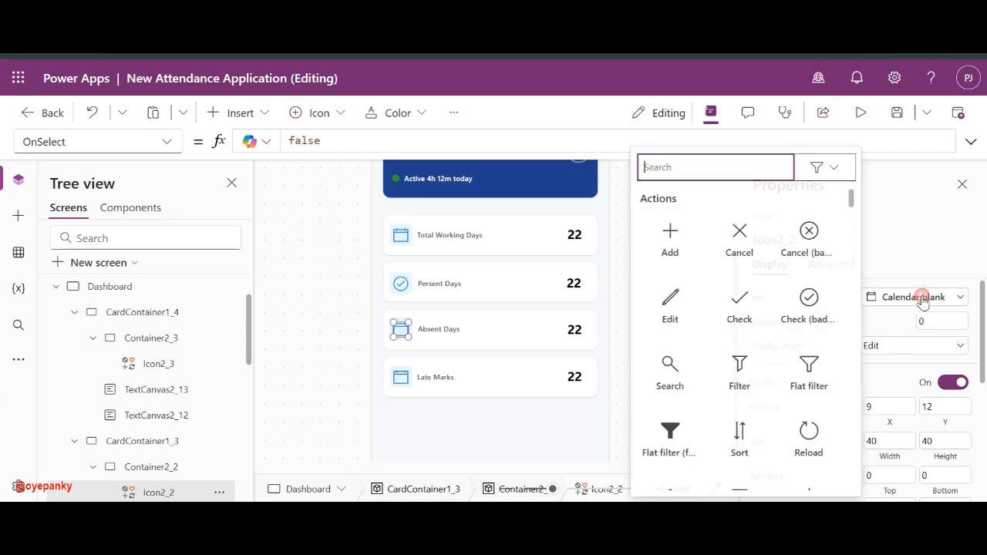
click(815, 260)
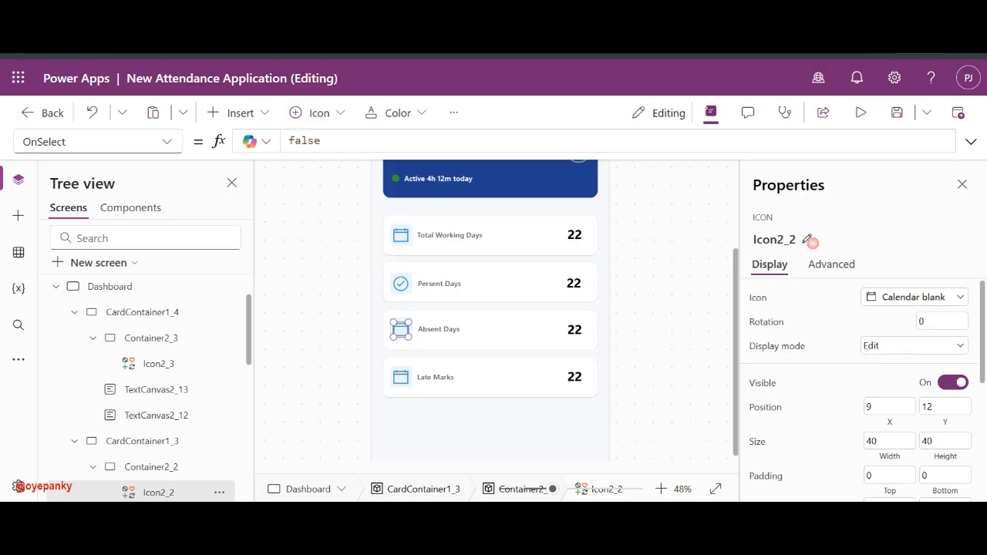
click(400, 376)
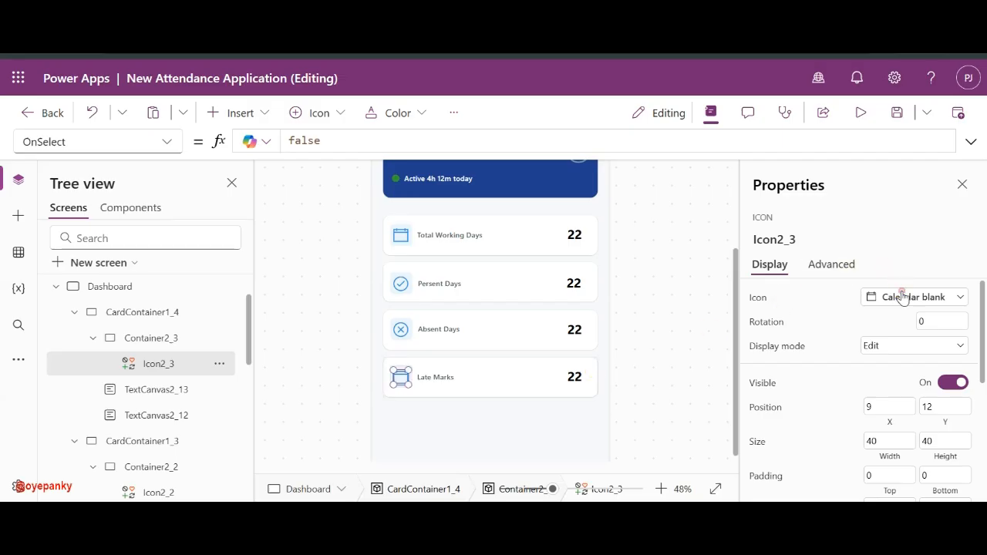
click(903, 298)
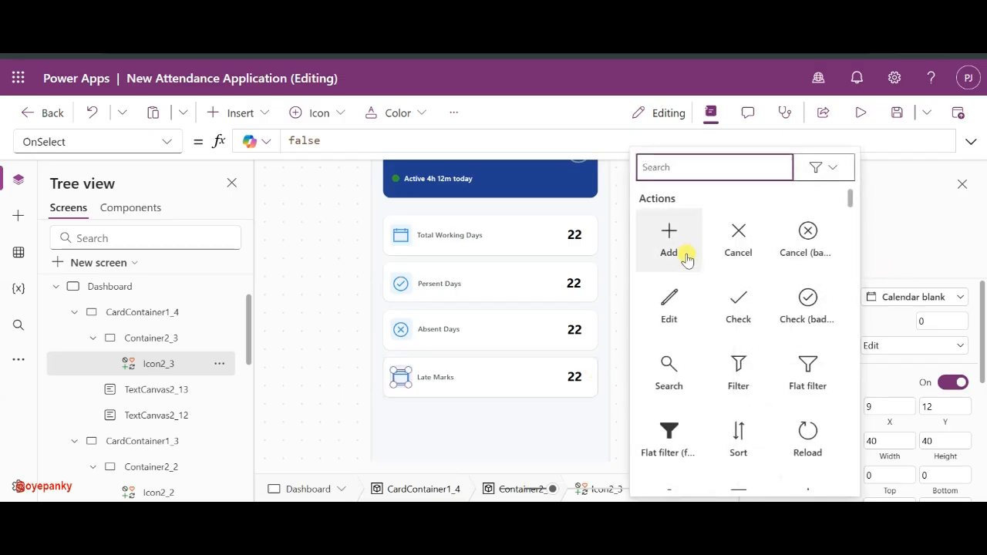
text(clo)
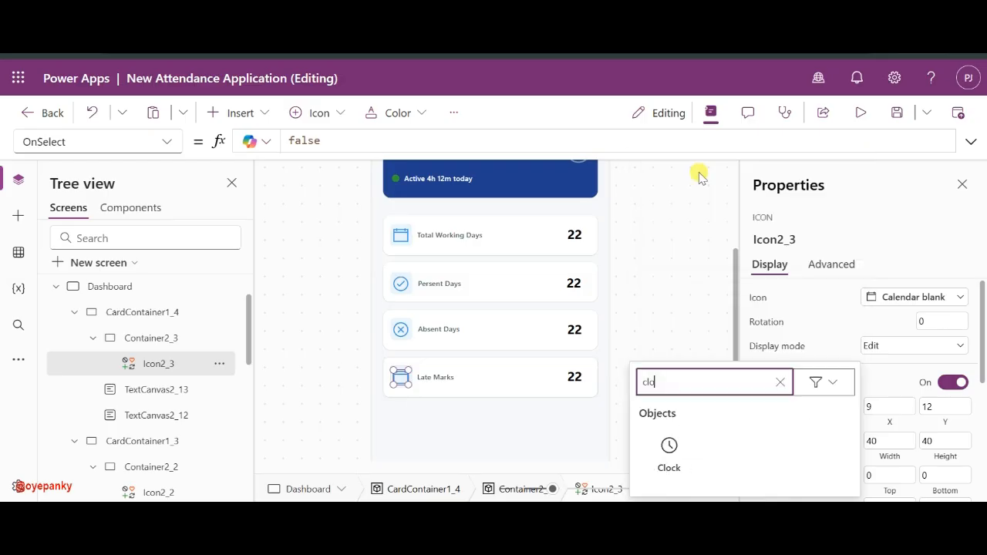
click(668, 451)
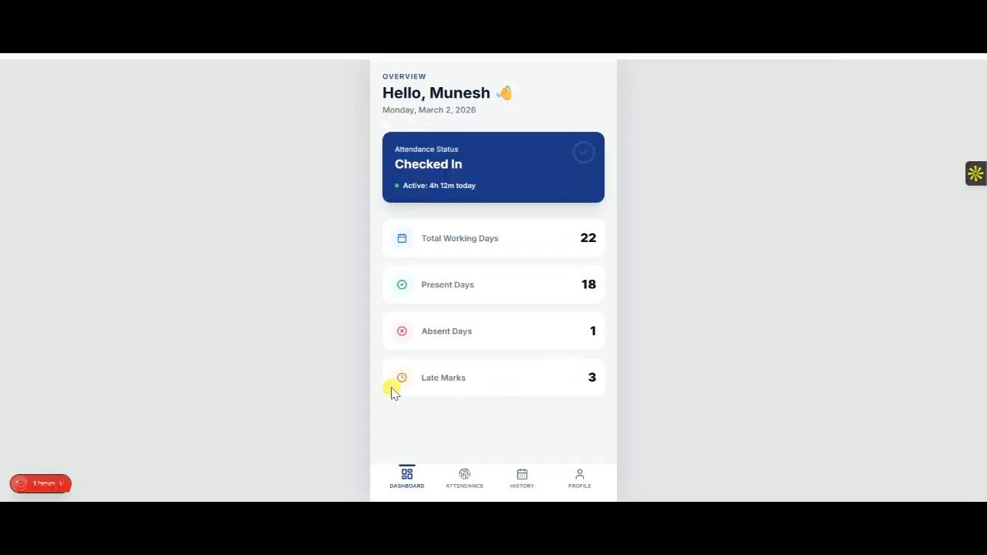
key(alt+Tab)
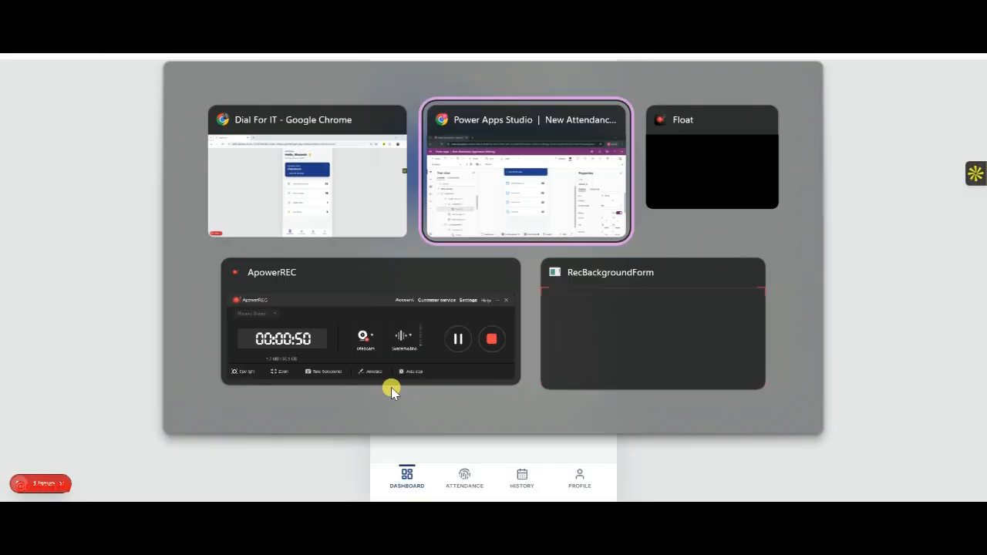
scroll(921, 354, down, 5)
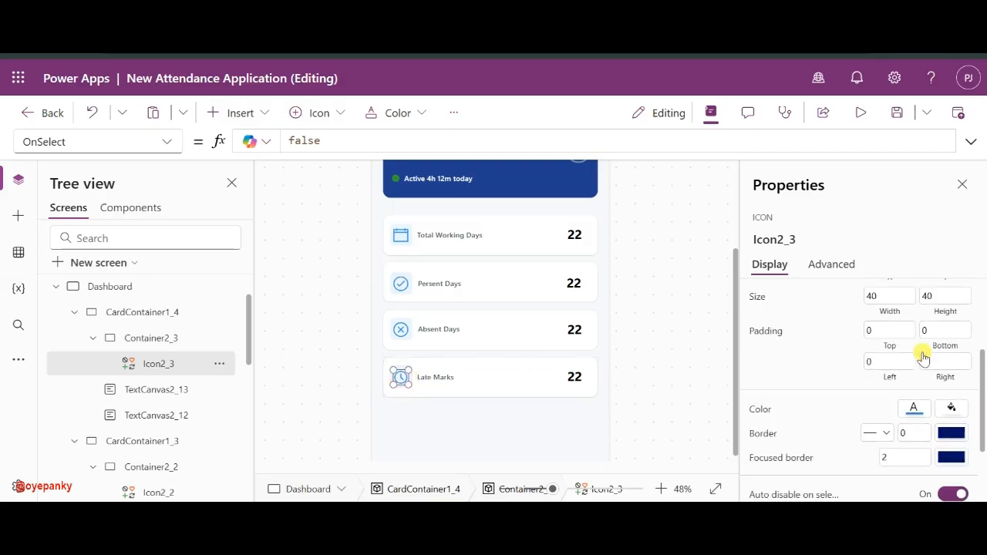
- Color the Late Marks icon orange, the Absent Days icon red and the Present Days icon green
click(915, 311)
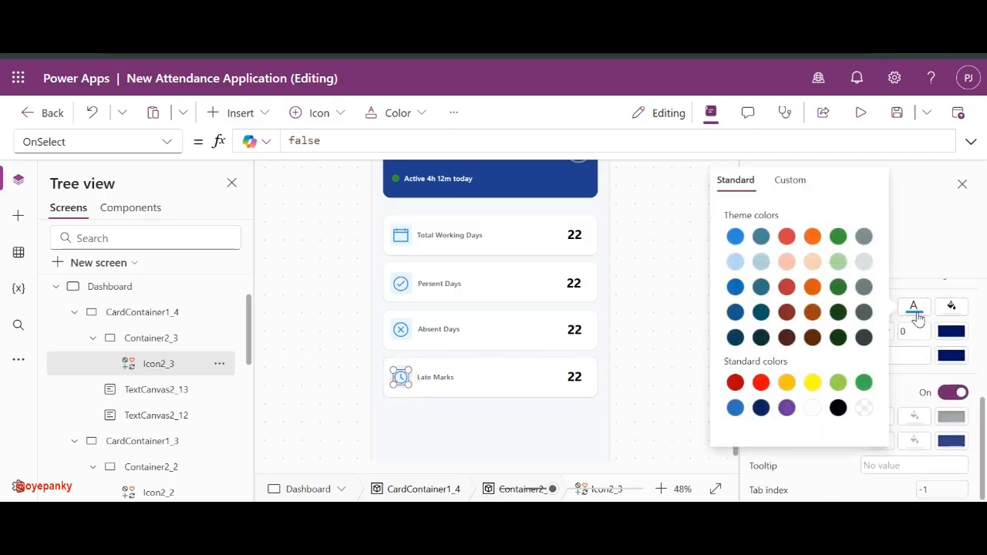
click(812, 236)
click(442, 331)
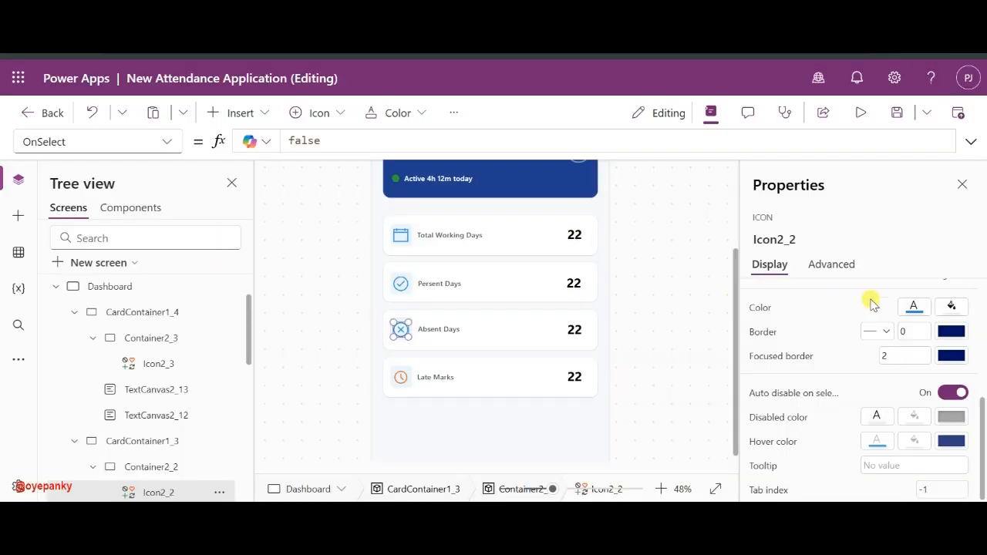
click(914, 306)
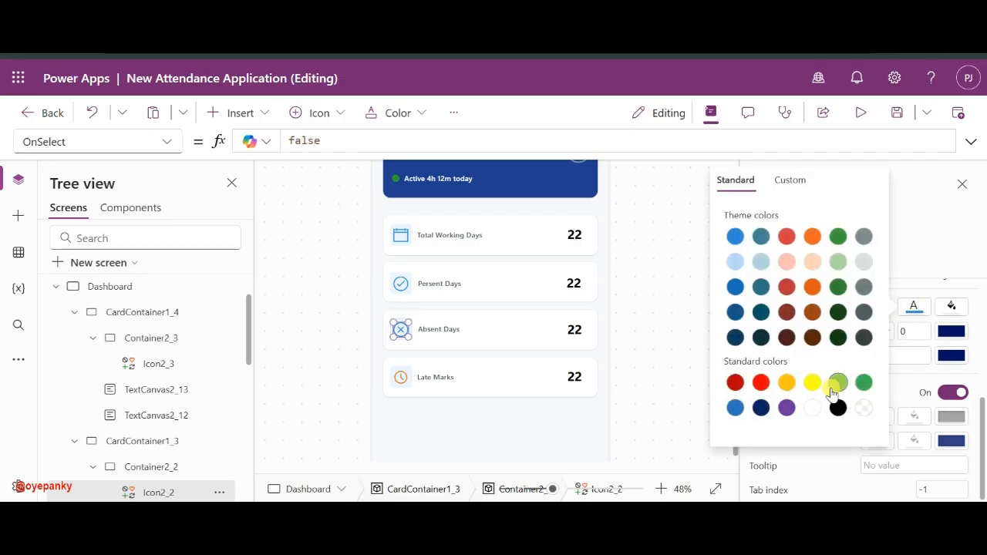
click(789, 234)
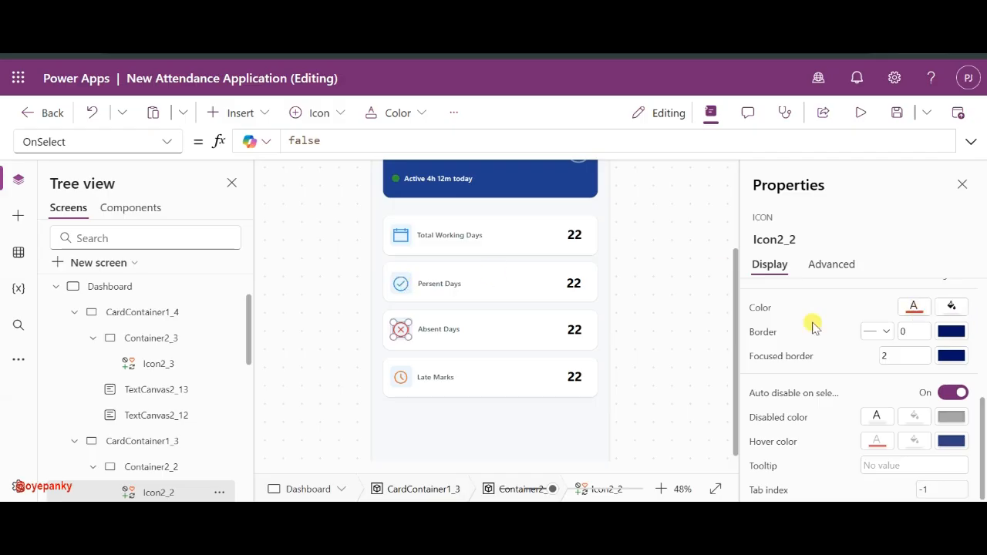
click(399, 285)
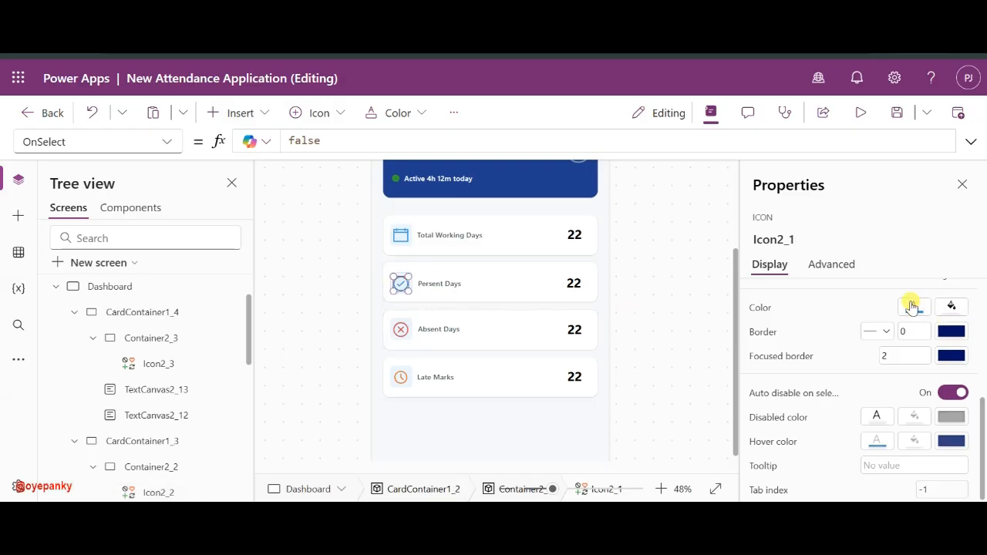
click(913, 306)
click(835, 237)
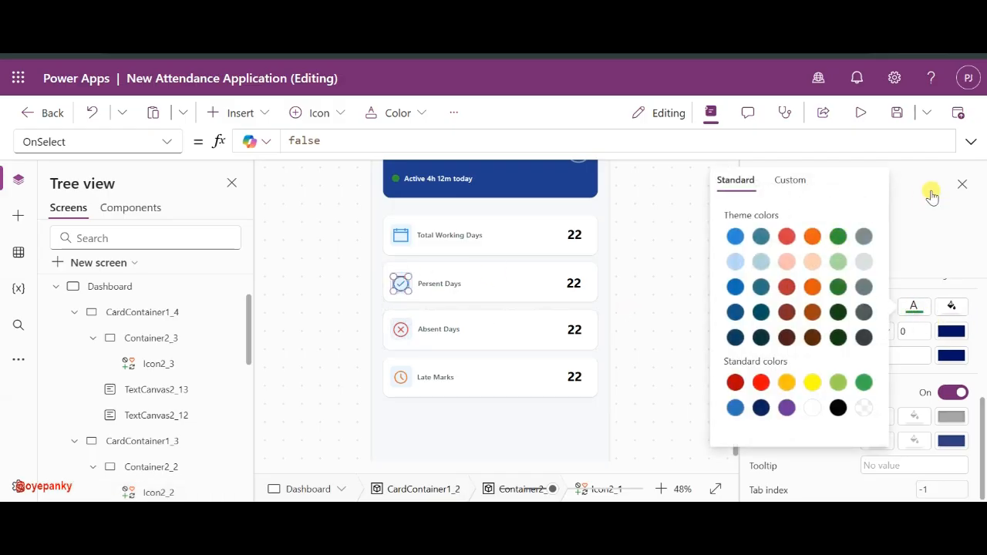
key(Escape)
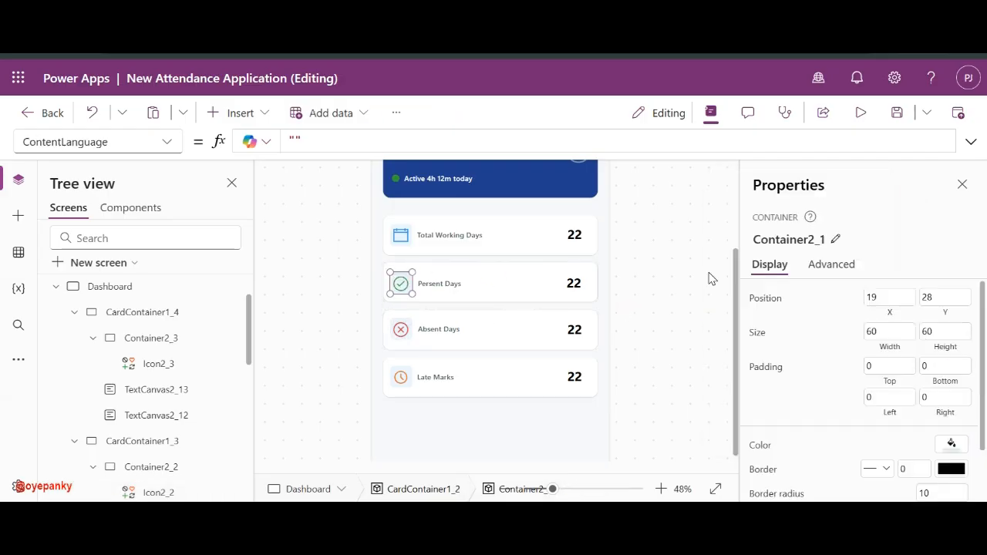
- Give the Present Days icon container a semi-transparent green fill and the Total Working Days container light blue
click(949, 447)
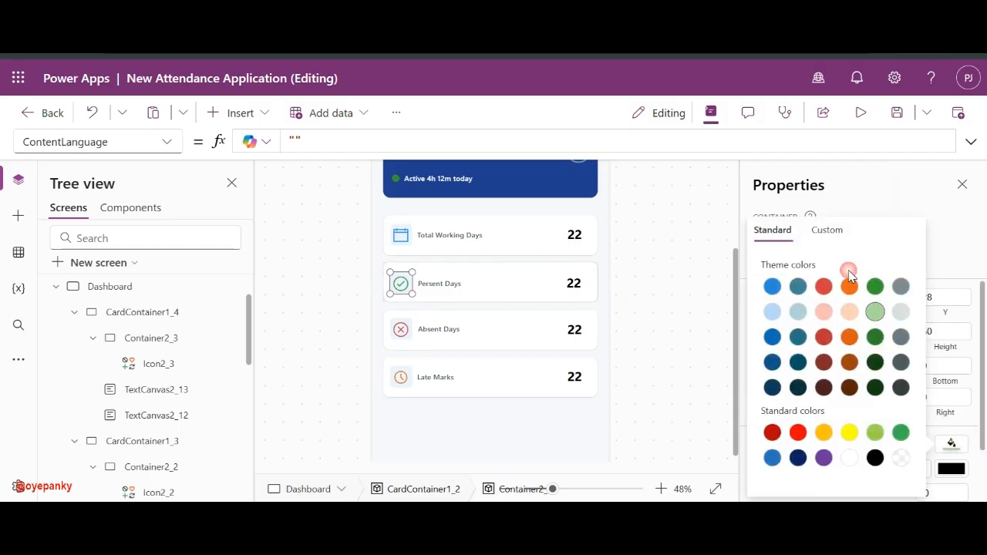
click(829, 229)
click(806, 433)
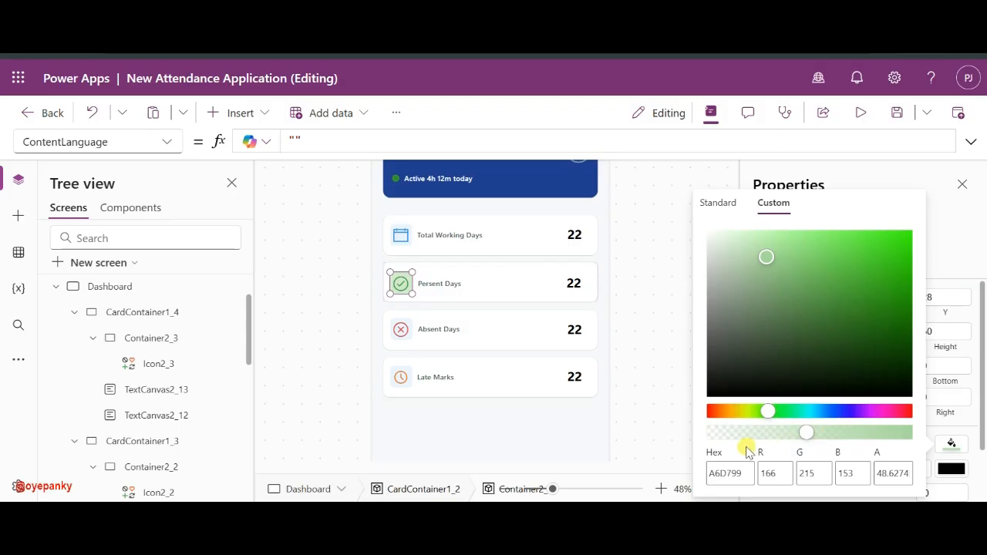
click(409, 232)
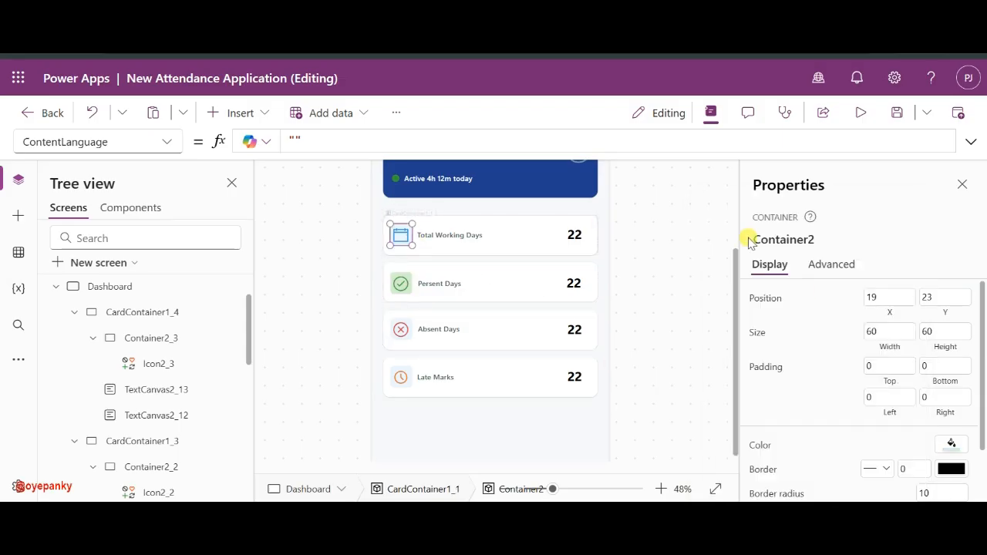
click(952, 441)
click(822, 229)
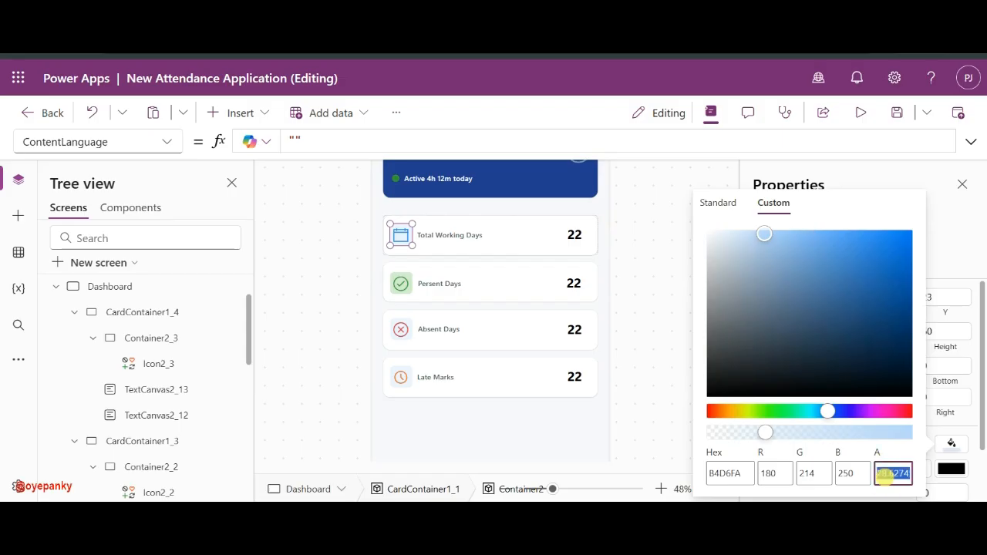
click(964, 449)
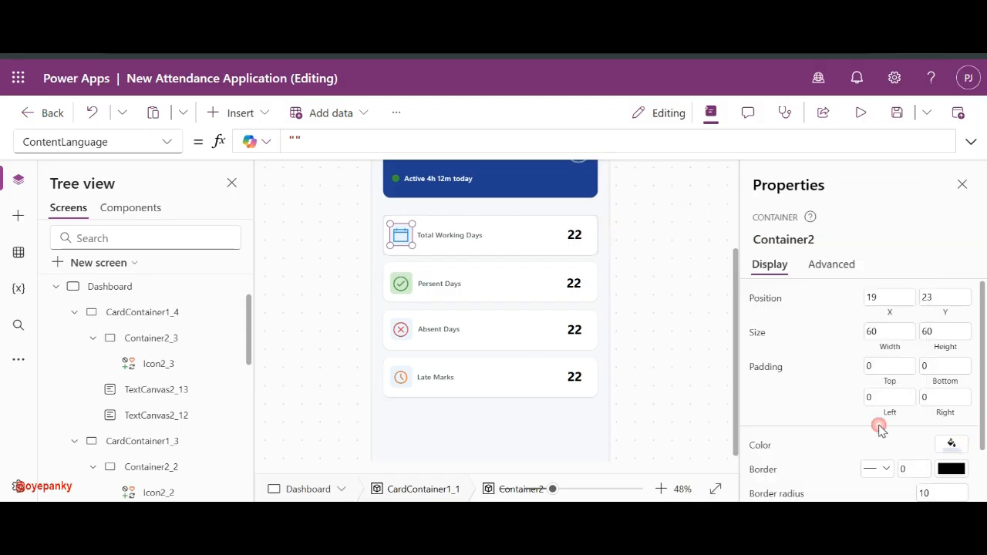
- Tint the Present Days icon square pale green with its opacity lowered to 27
click(415, 279)
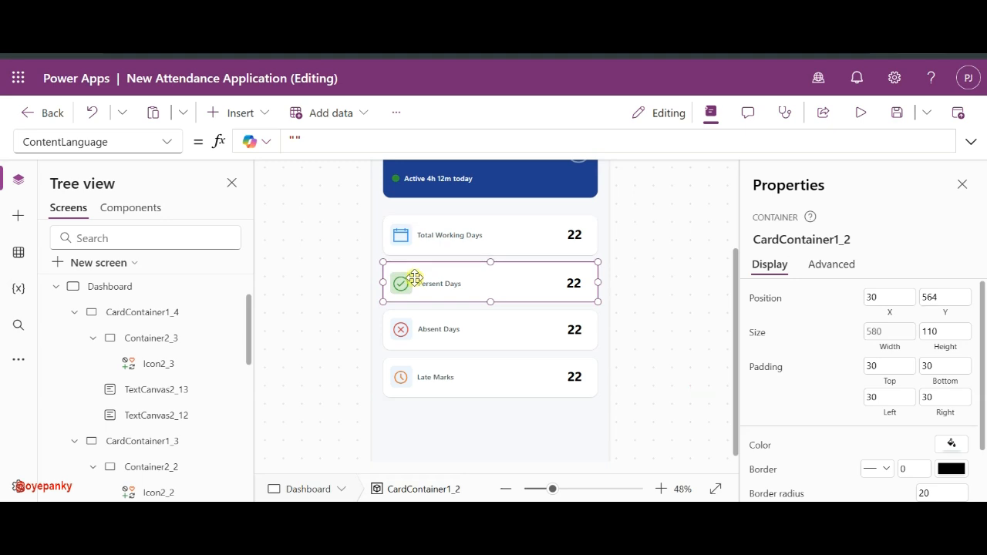
click(402, 279)
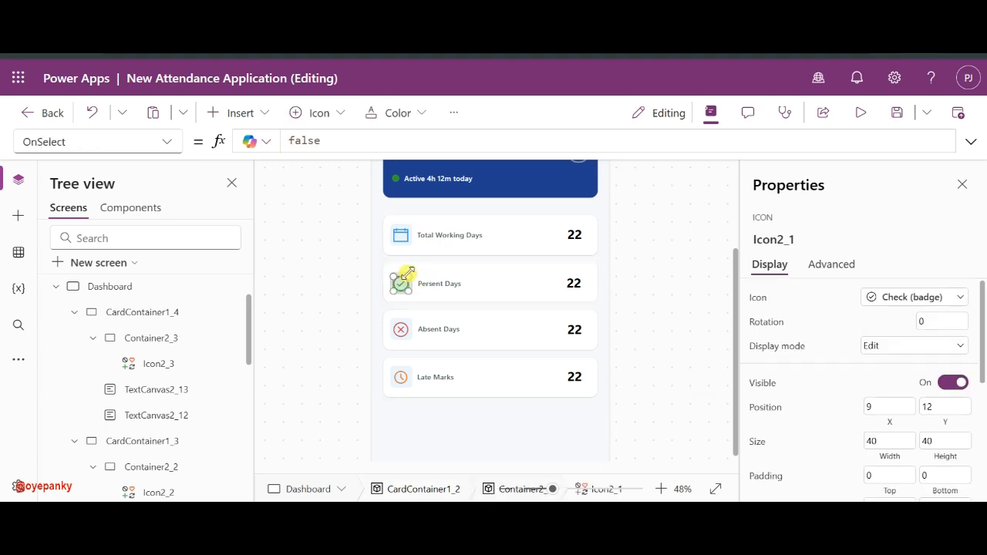
scroll(132, 381, down, 6)
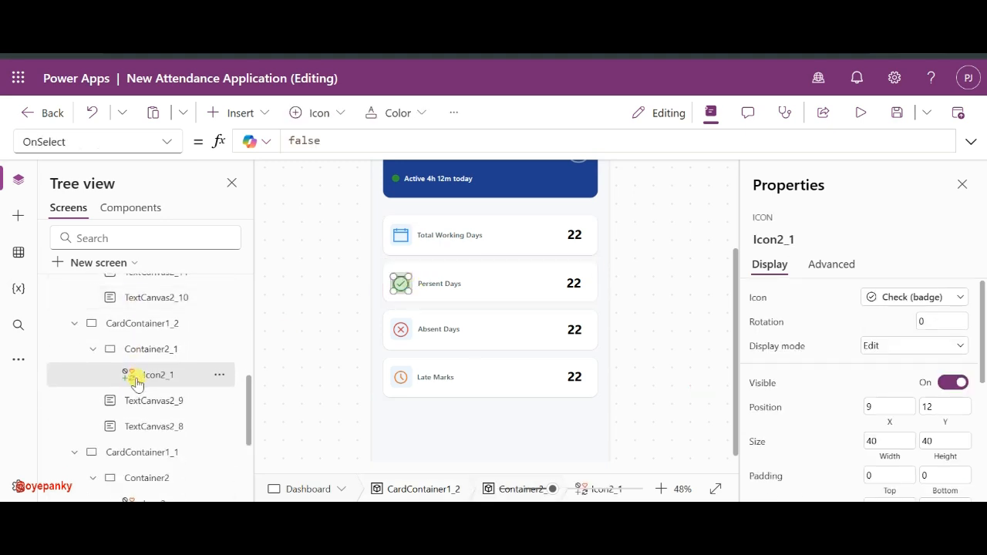
click(147, 351)
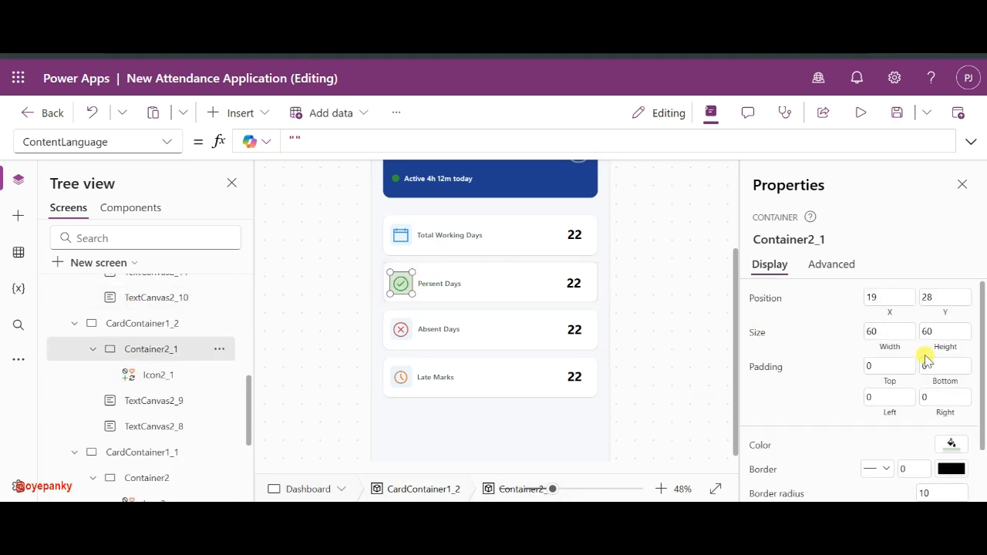
click(950, 447)
click(819, 229)
click(822, 469)
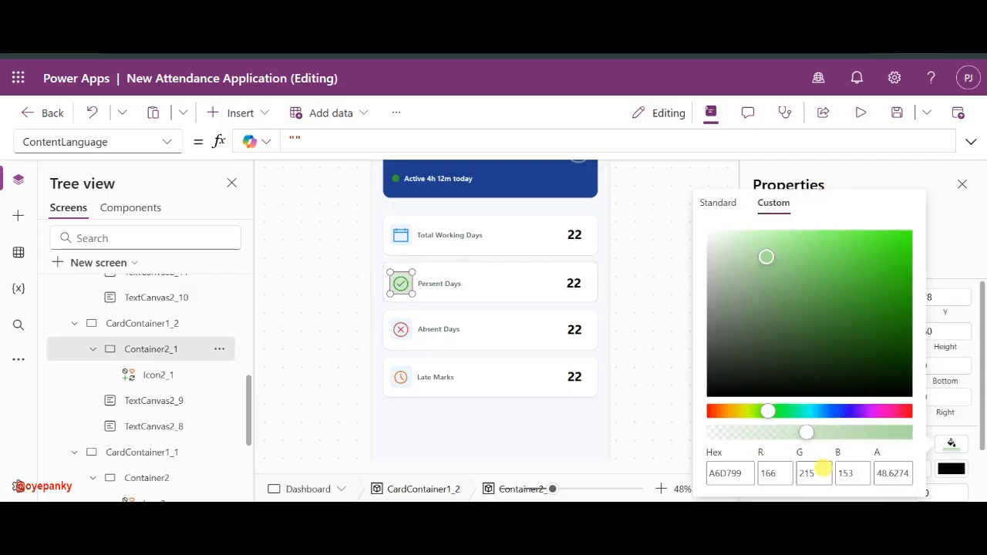
click(888, 475)
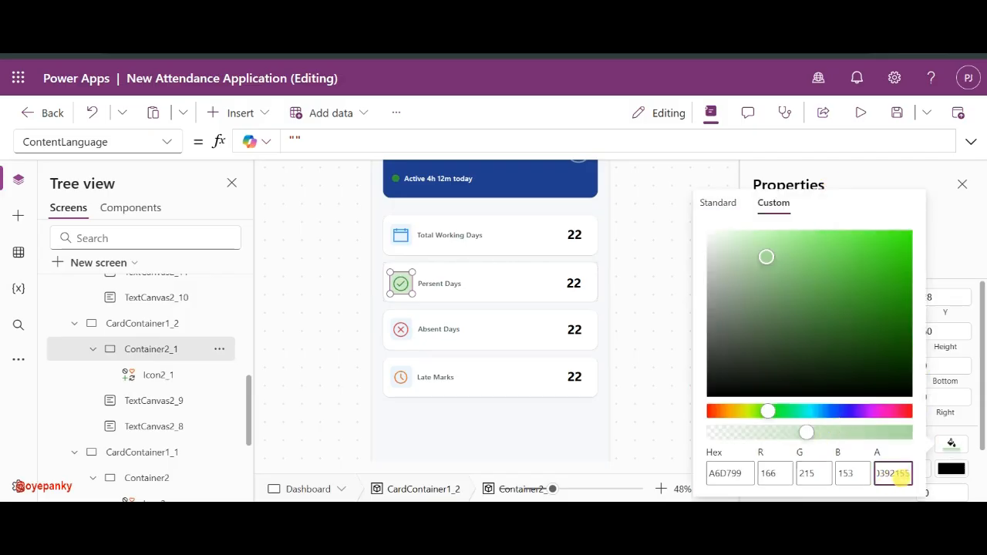
click(899, 457)
click(886, 473)
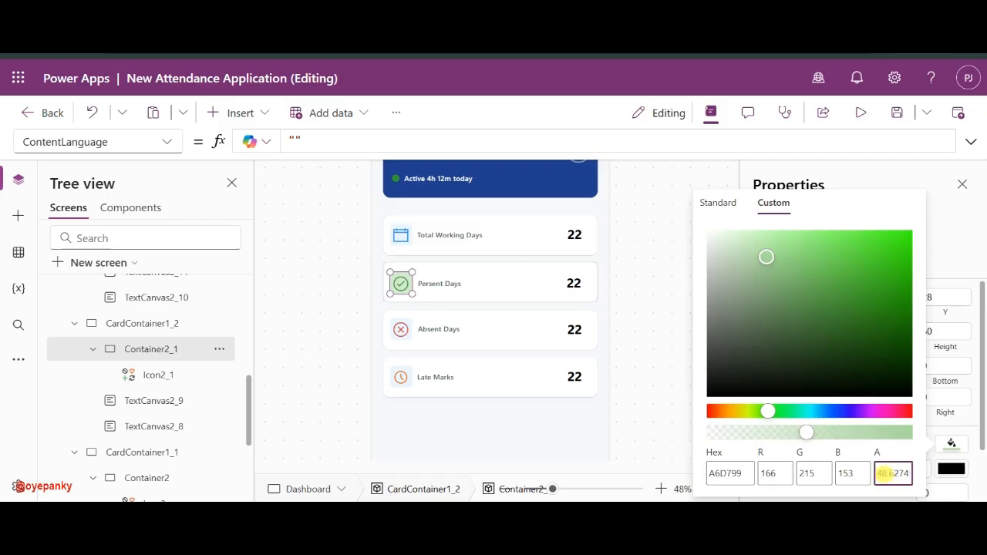
click(904, 457)
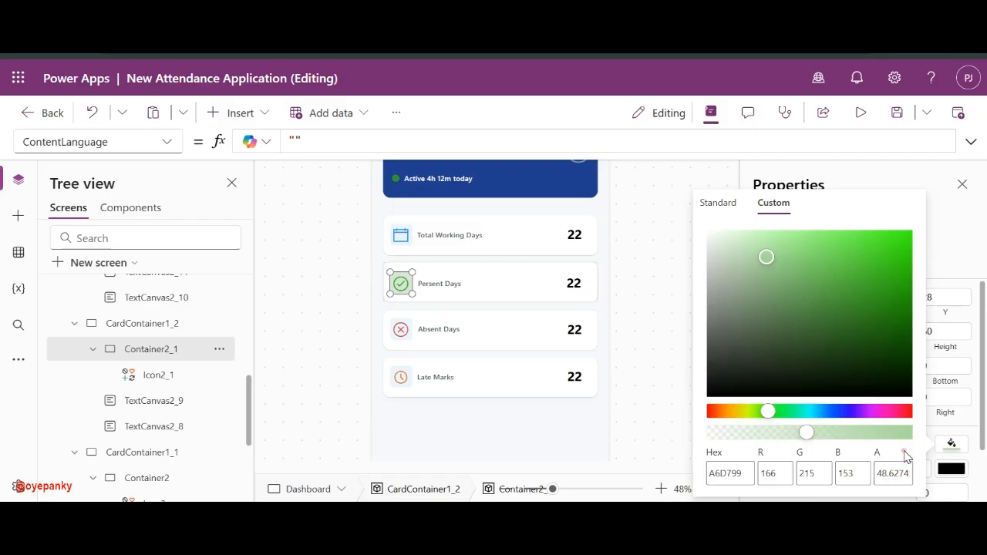
click(773, 433)
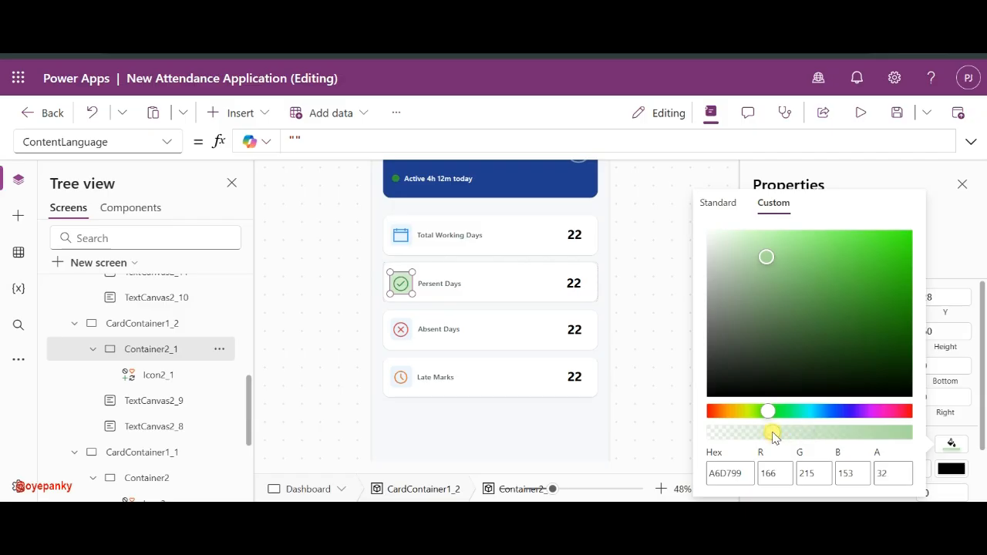
click(764, 436)
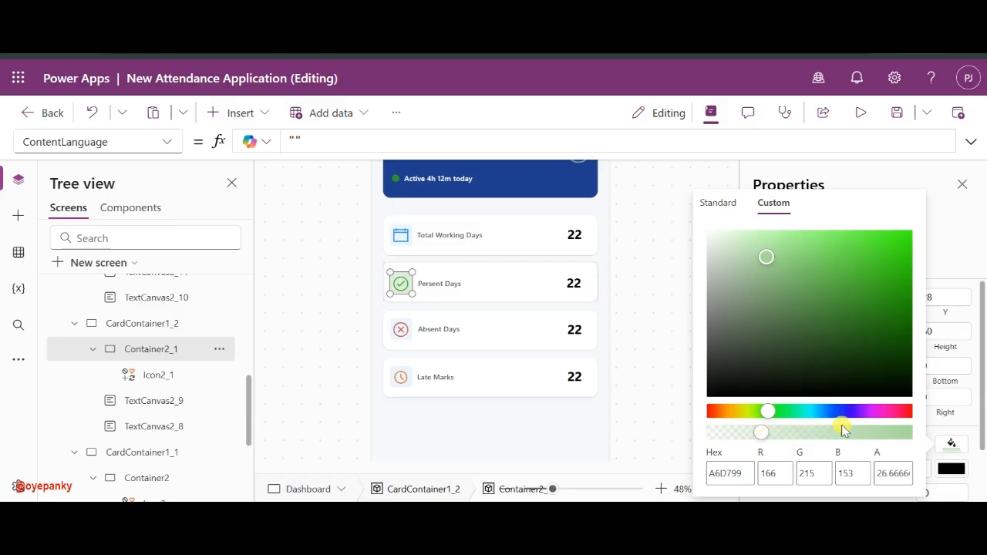
- Tint the Absent Days icon square a mostly transparent pale peach
click(464, 331)
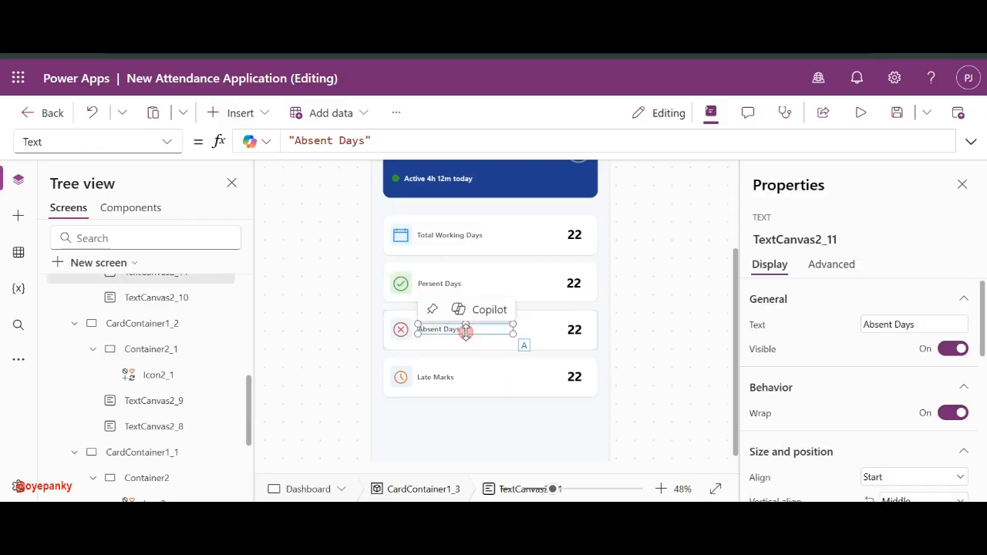
click(405, 333)
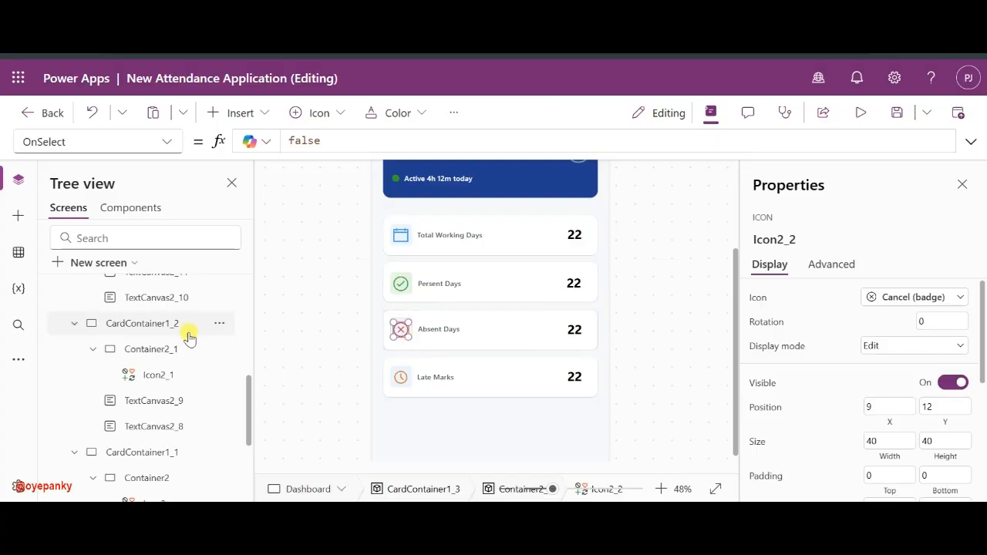
click(138, 296)
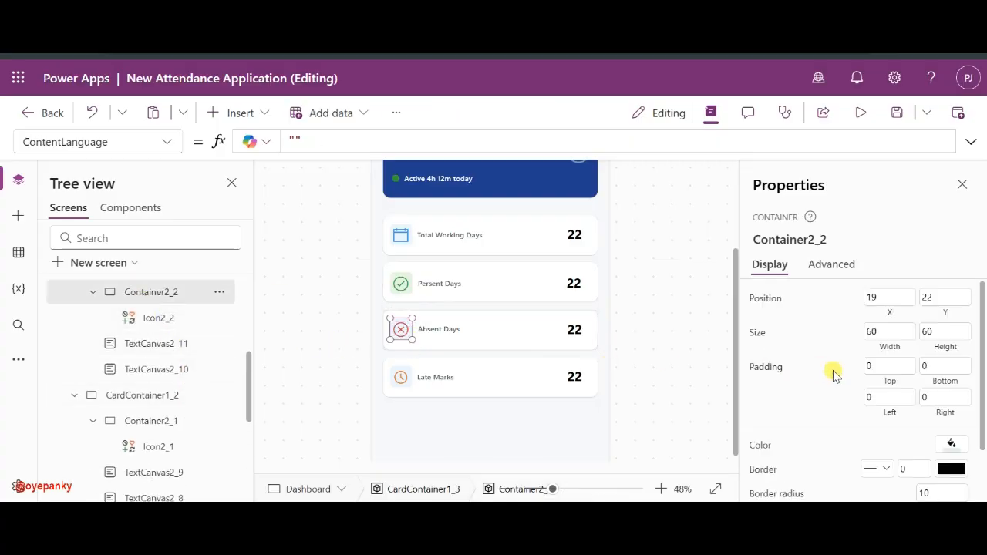
click(950, 444)
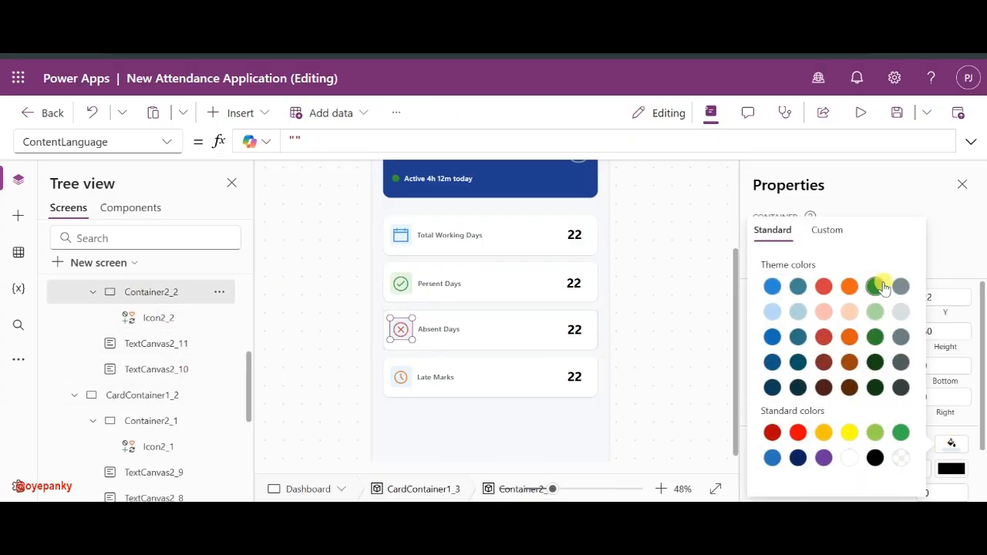
click(822, 229)
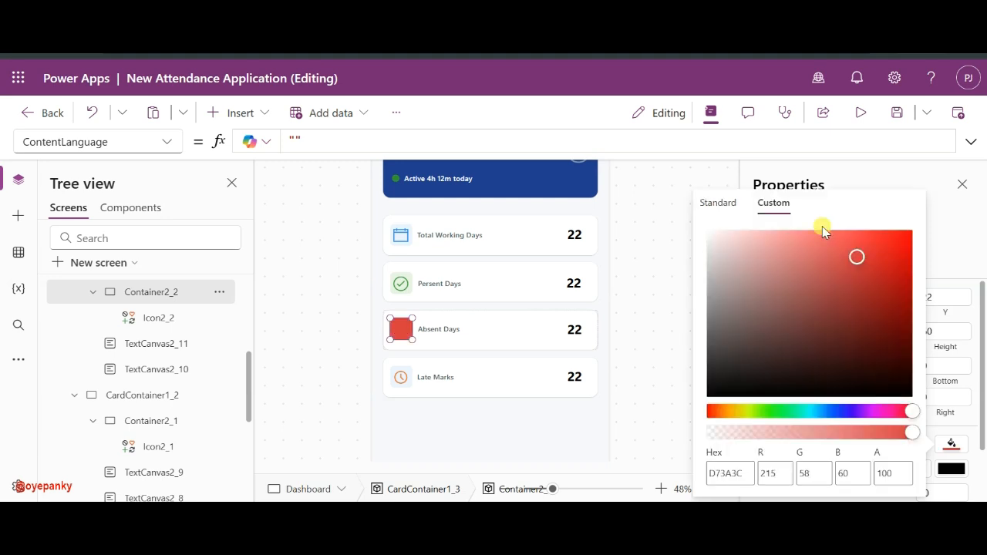
click(949, 447)
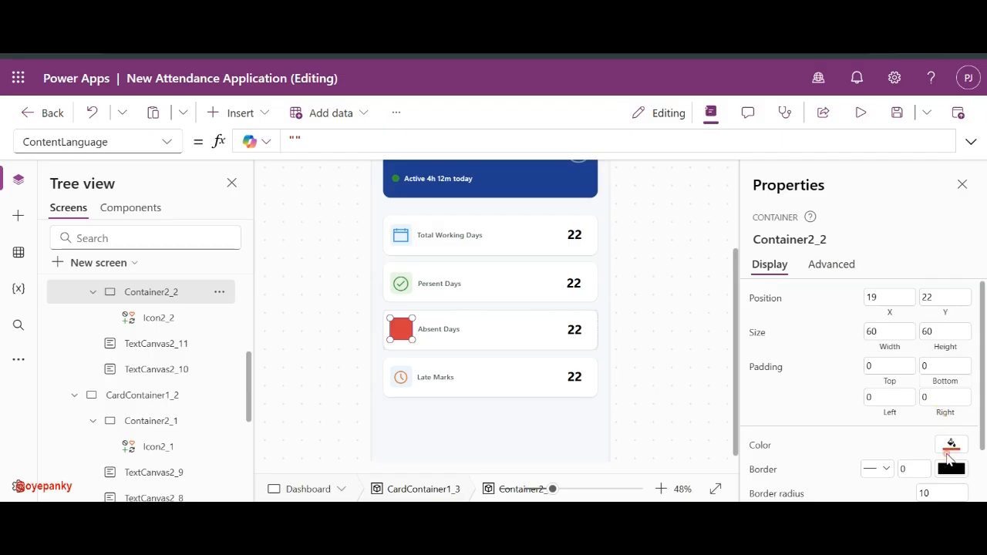
click(950, 451)
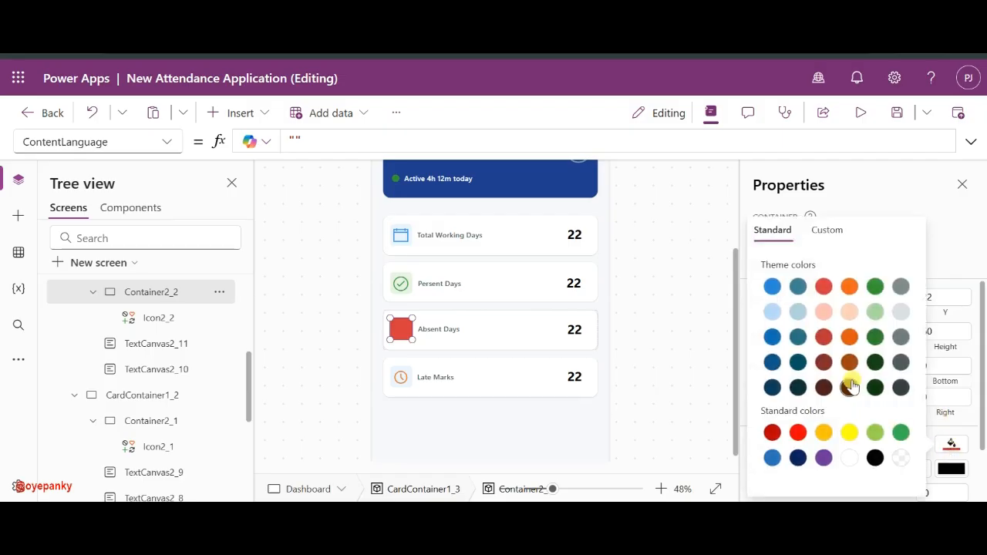
click(820, 313)
click(823, 231)
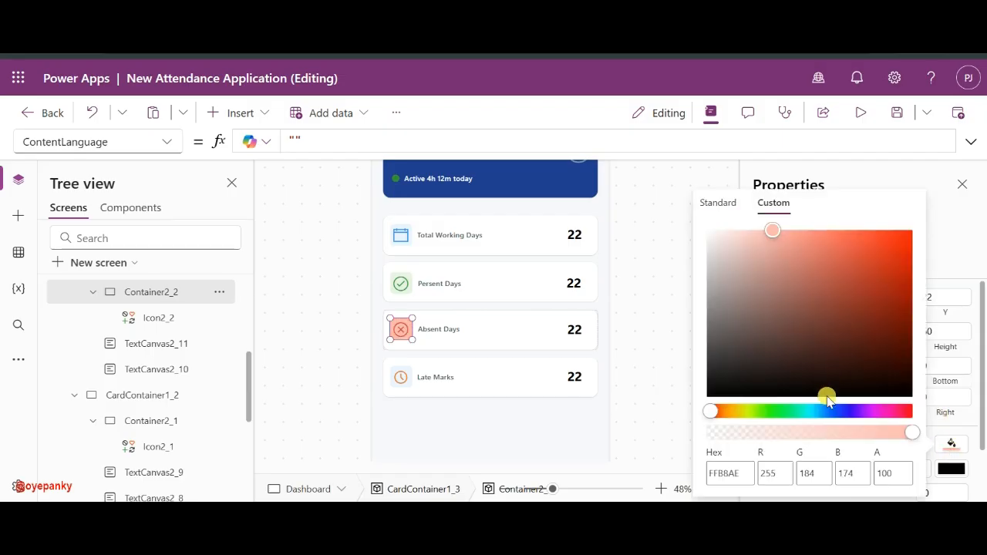
click(762, 432)
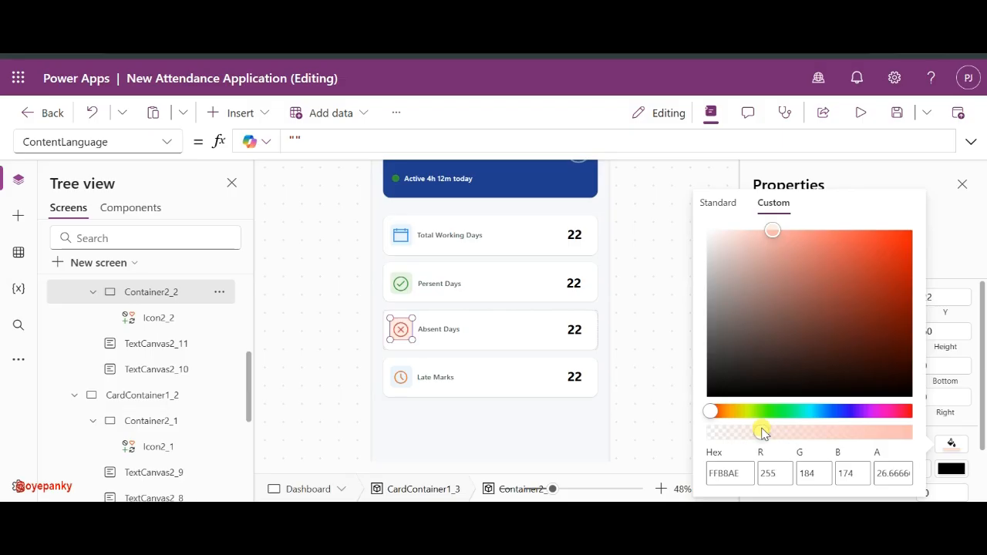
- Tint the Late Marks icon square a mostly transparent light orange
click(410, 376)
click(950, 444)
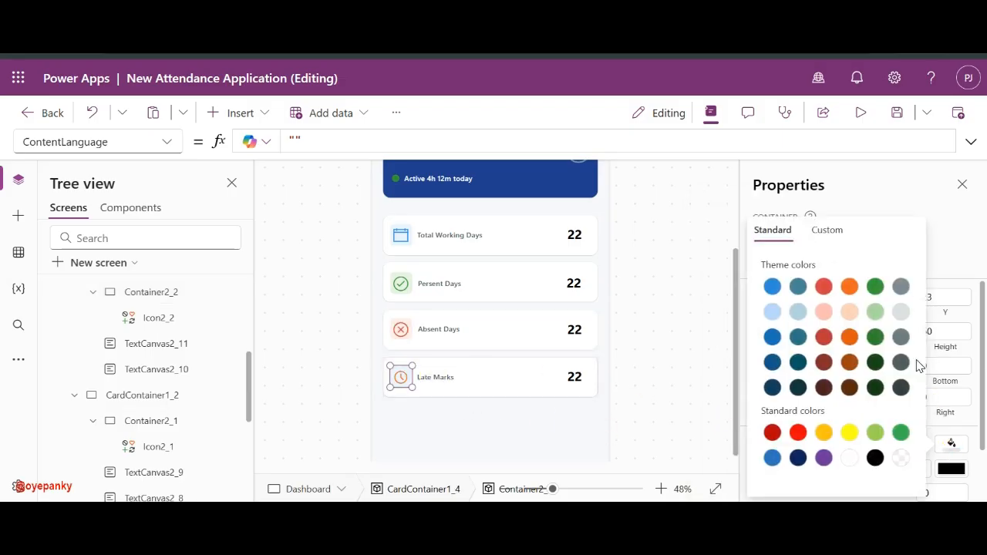
click(849, 312)
click(826, 230)
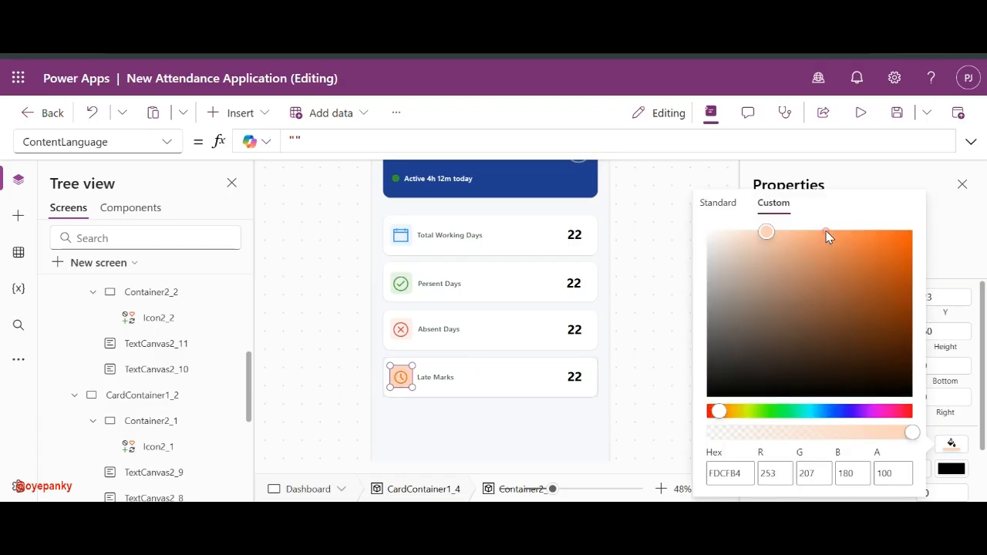
click(765, 433)
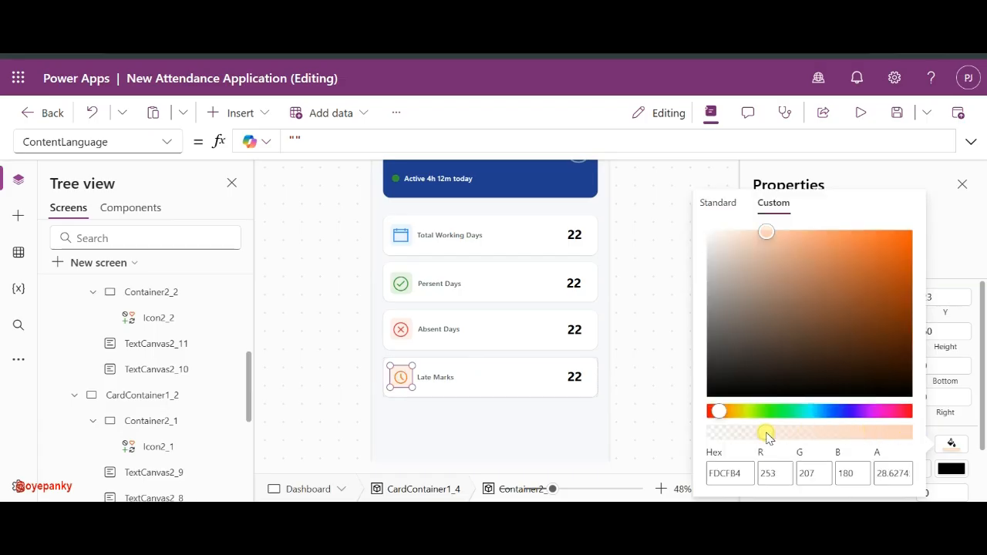
click(541, 442)
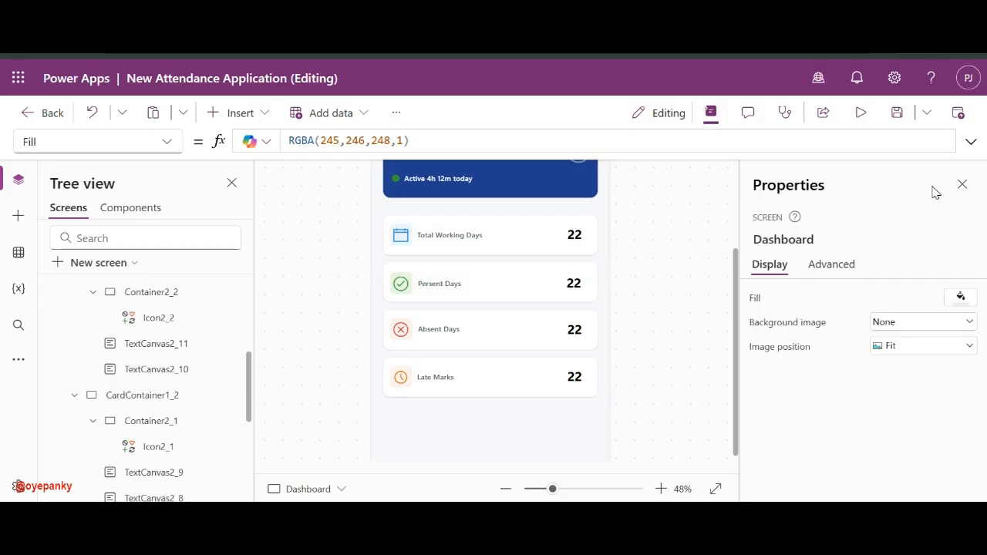
click(890, 326)
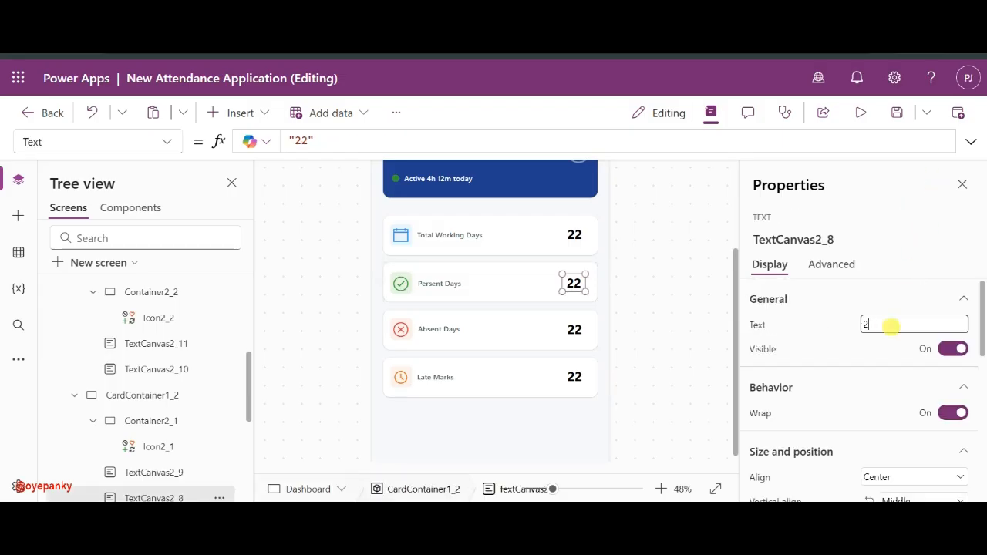
- Change the Present Days value to 18, Absent Days to 1 and Late Marks to 3
text(18)
click(695, 326)
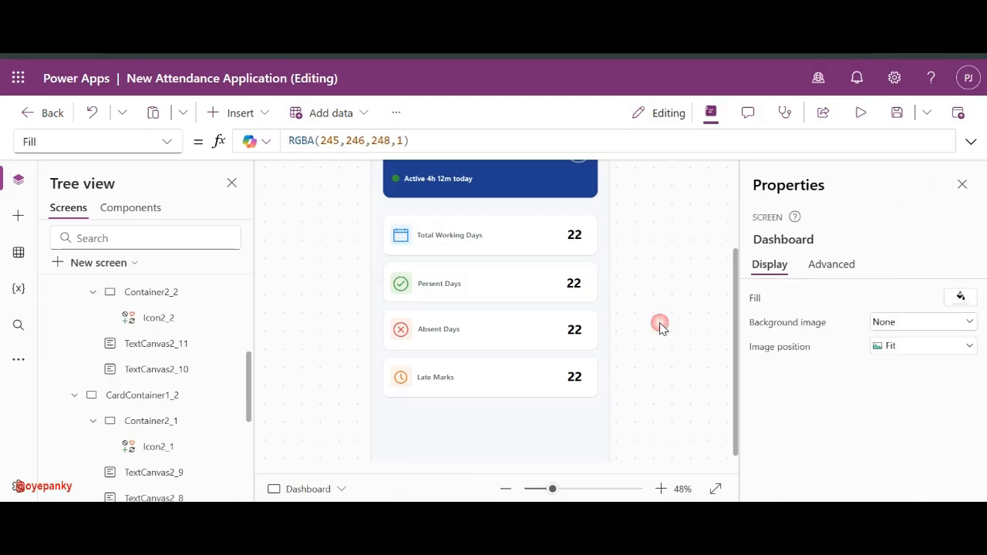
click(574, 336)
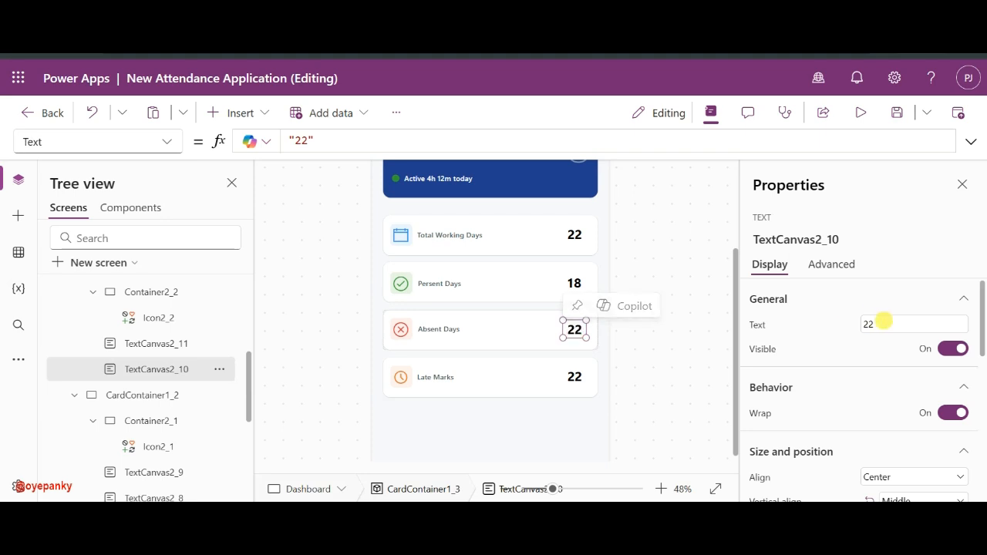
double_click(885, 323)
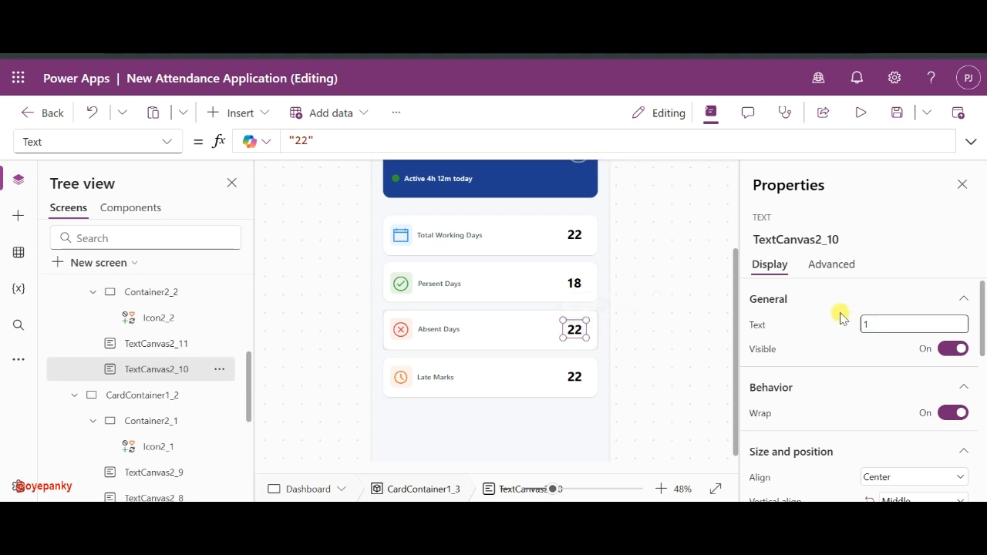
click(575, 379)
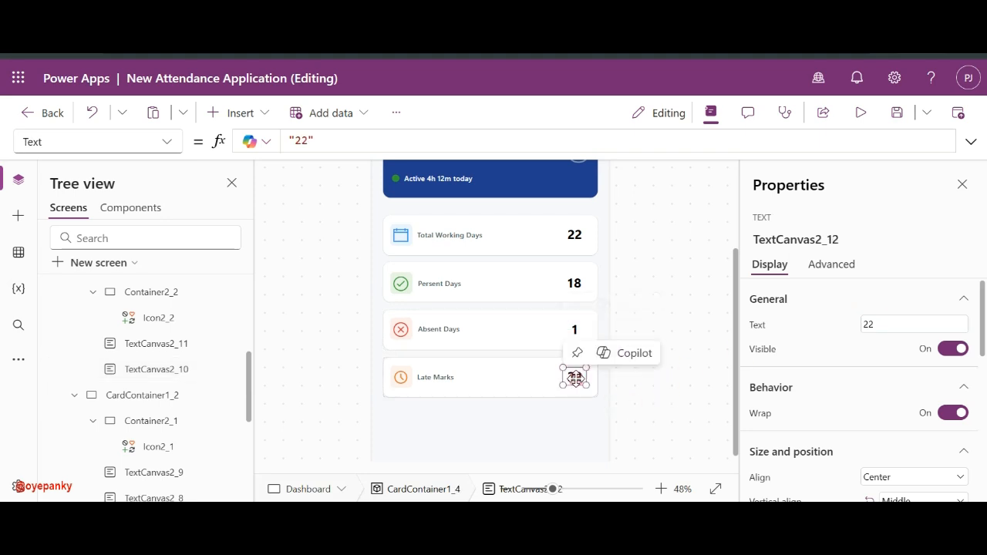
click(875, 323)
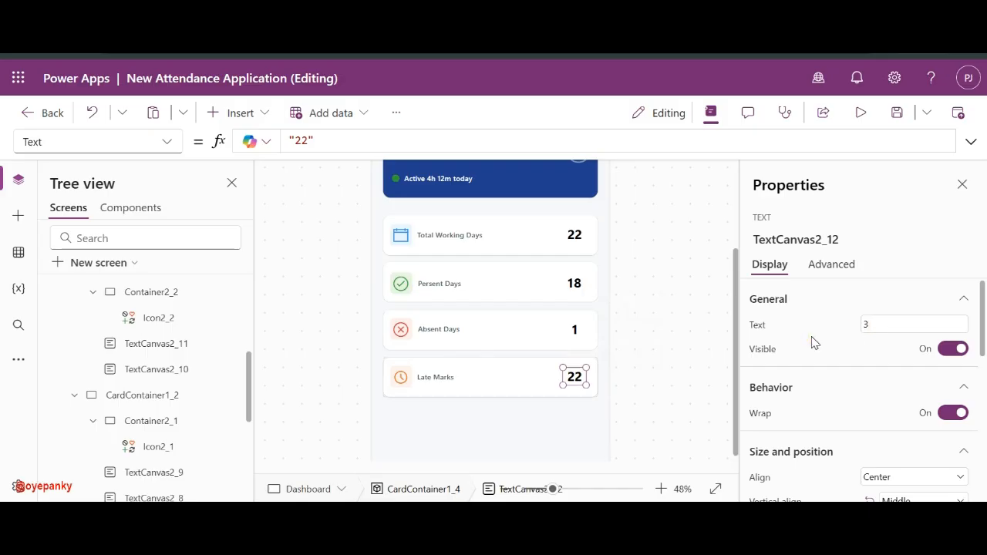
click(684, 332)
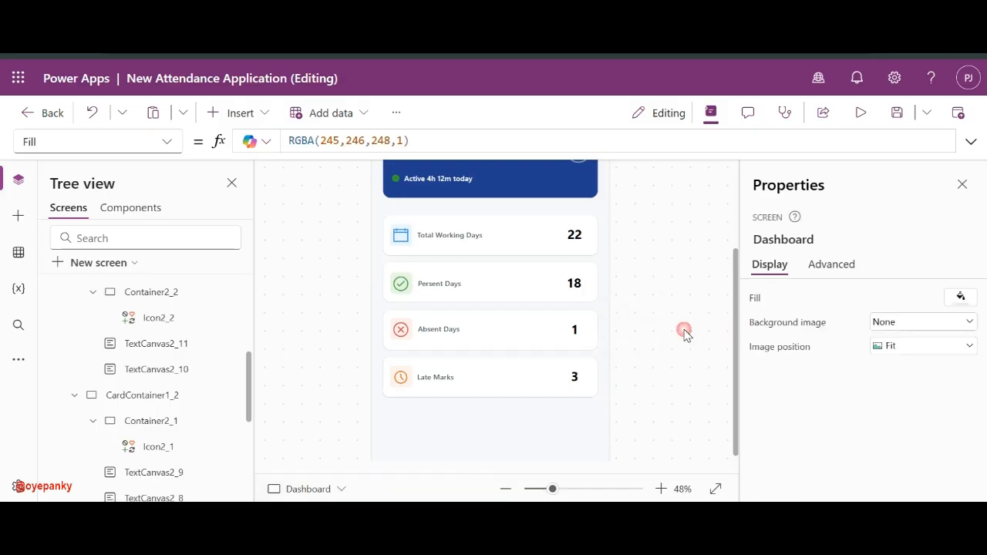
click(935, 177)
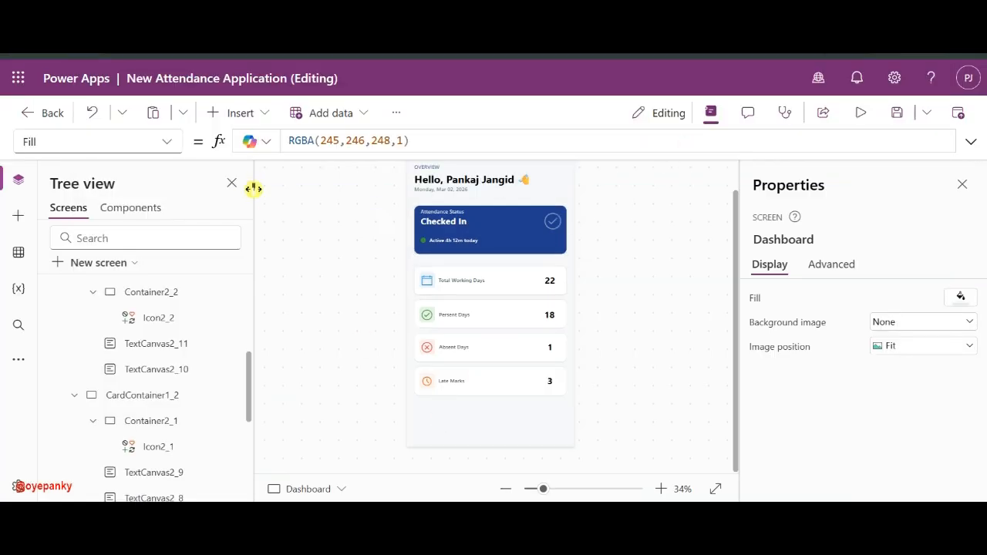
- Insert a blank container and drag it below the Late Marks card
click(248, 114)
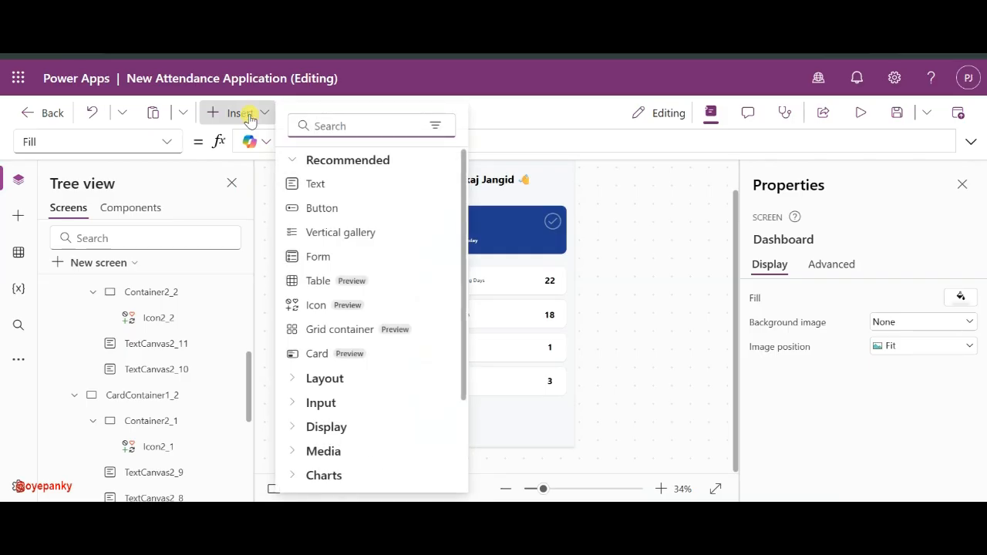
text(con)
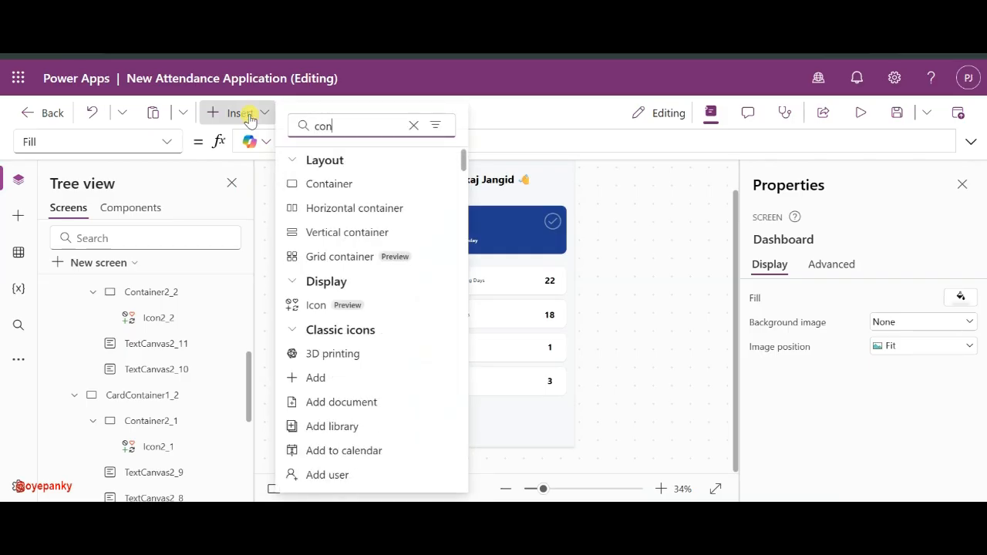
click(361, 186)
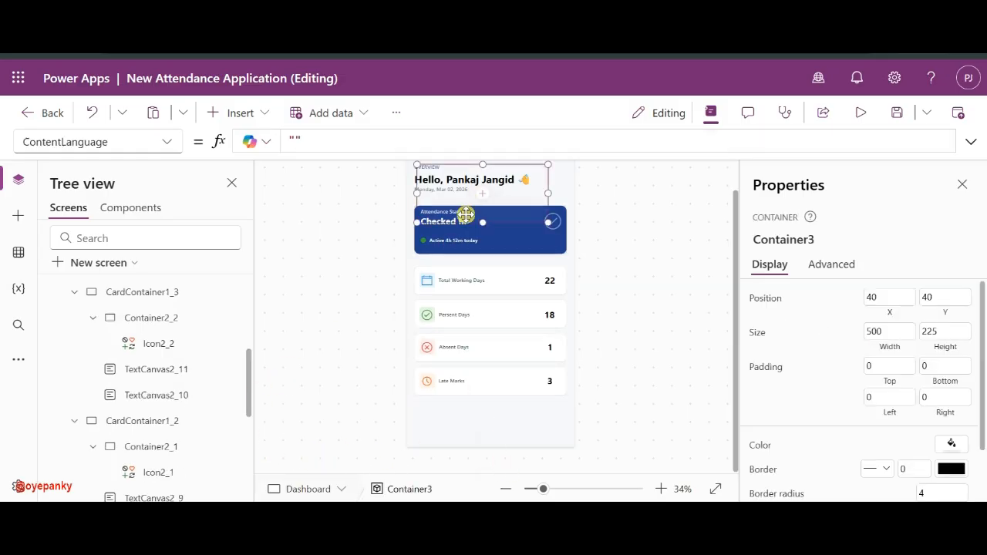
drag(465, 214, 455, 440)
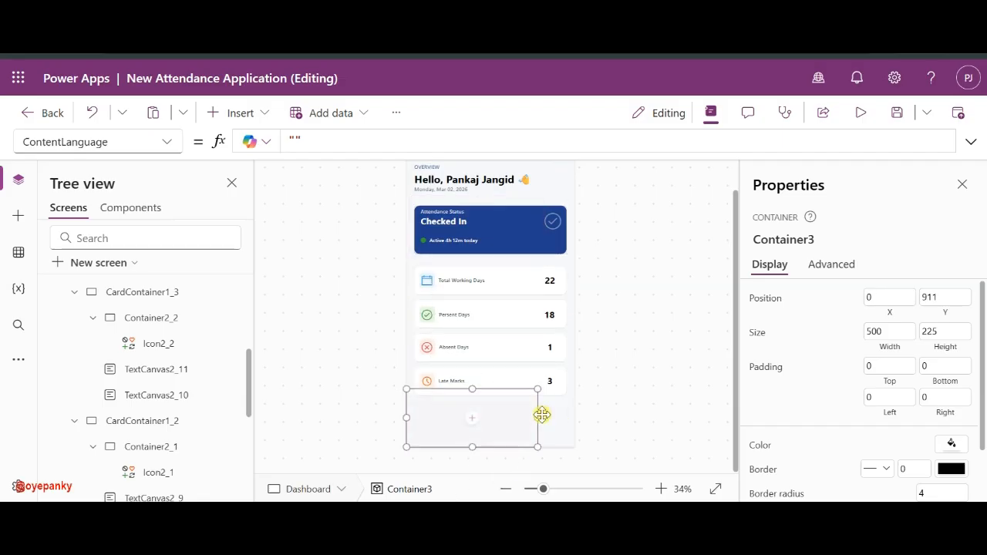
- Widen the container to 640, move it toward the bottom, and set its height to 100
drag(543, 417, 638, 425)
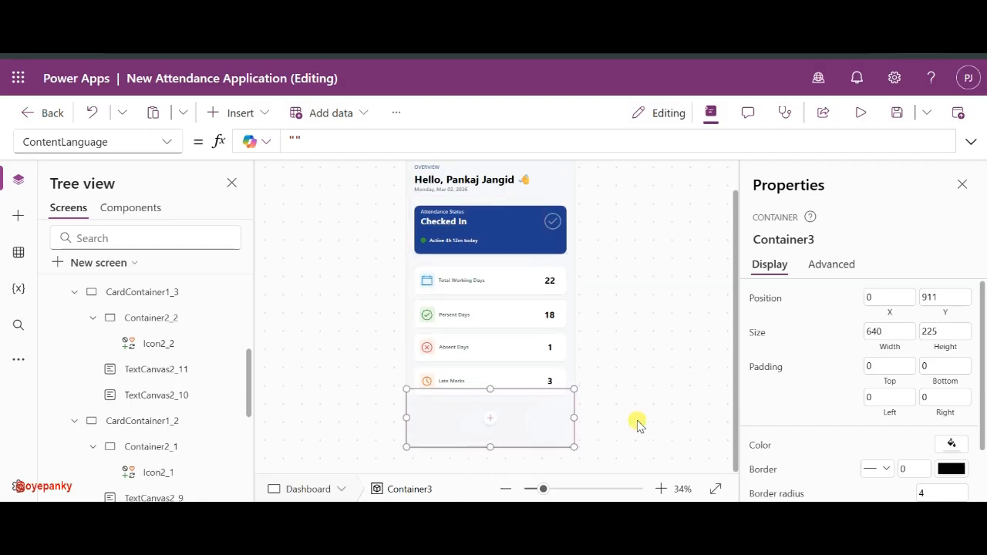
double_click(941, 333)
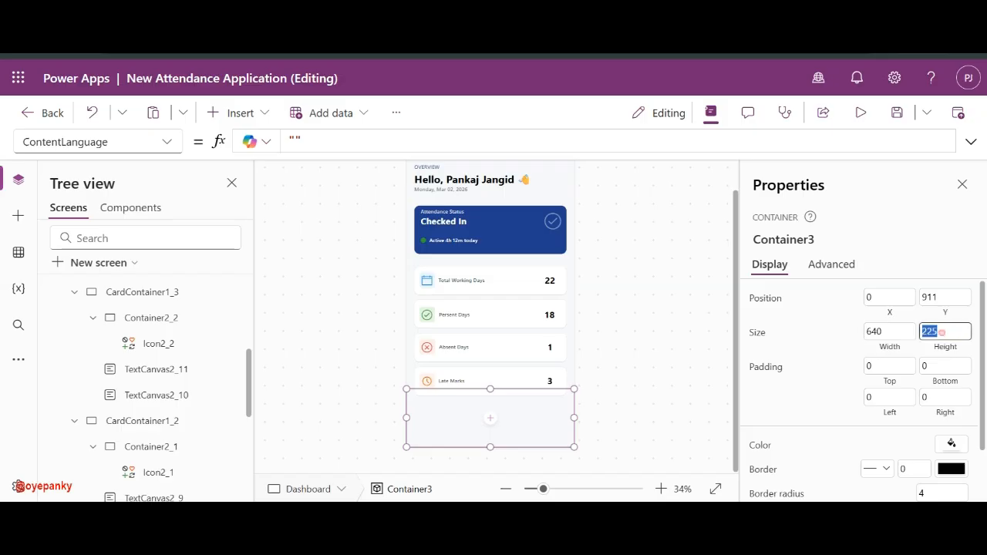
text(80)
key(Return)
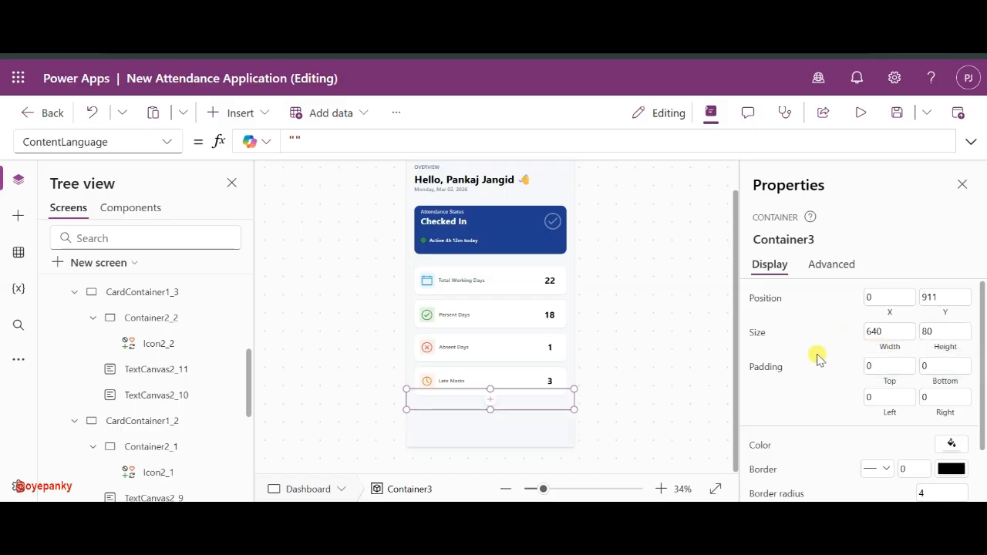
drag(555, 414, 547, 489)
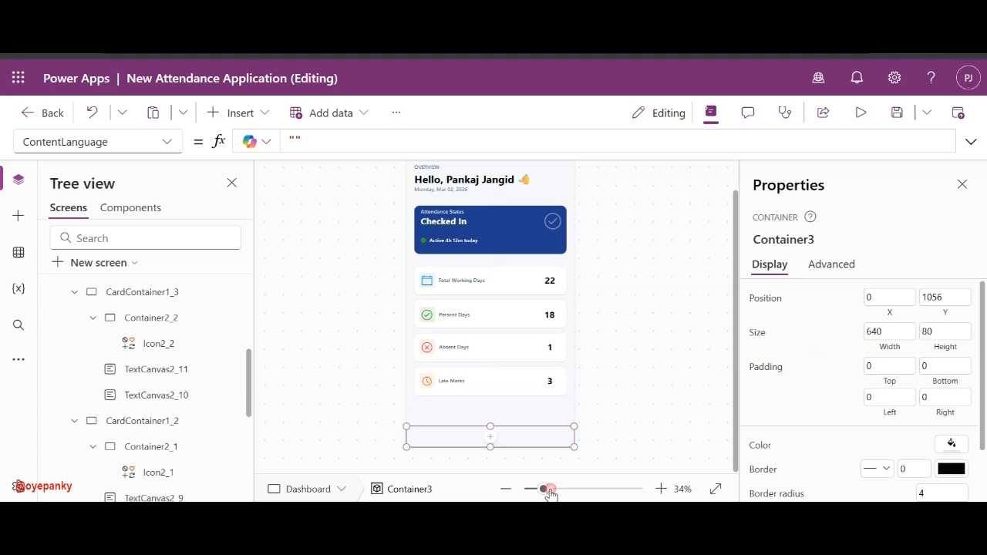
click(941, 331)
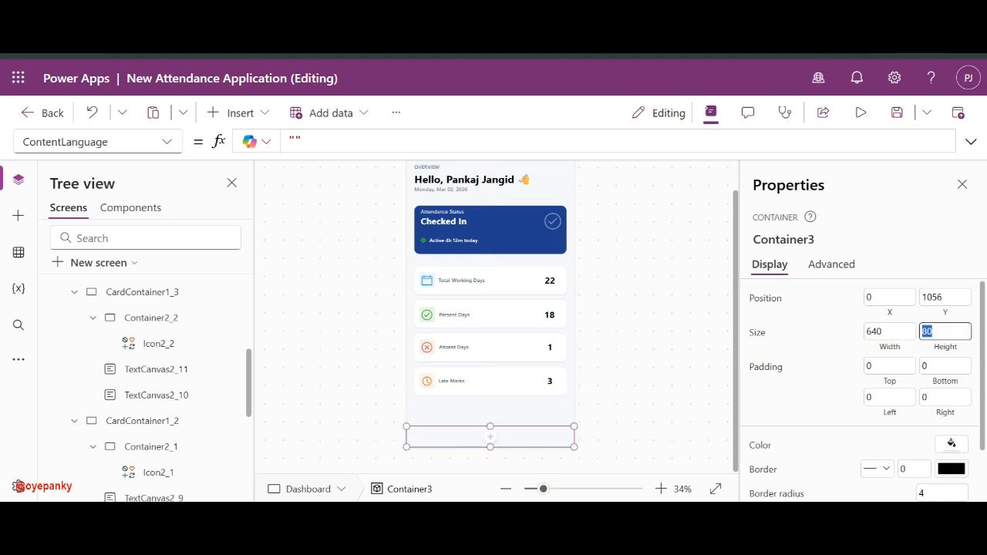
text(100)
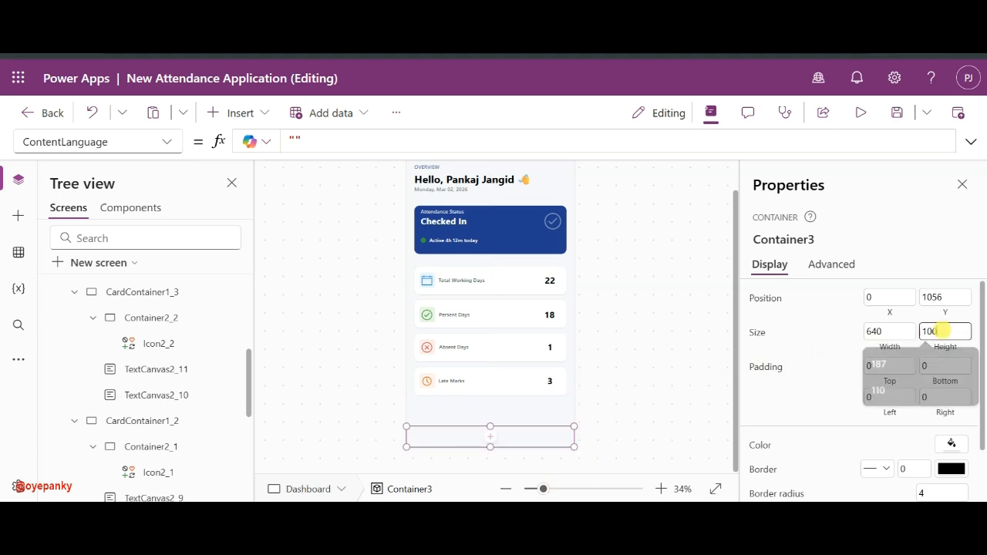
click(833, 347)
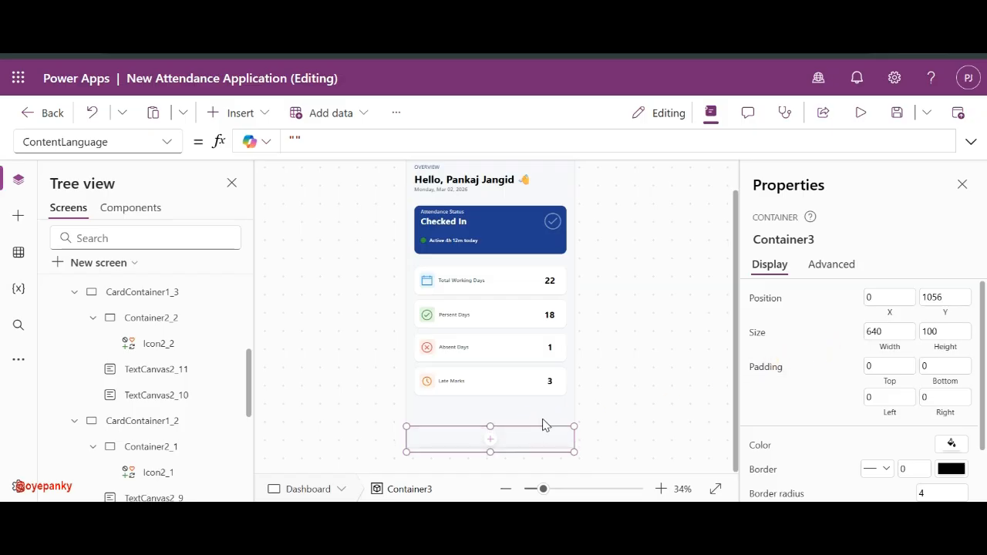
- Nudge the container up so it sits at Y 1036
click(575, 434)
click(532, 454)
mouse_move(507, 422)
mouse_down()
mouse_move(507, 414)
mouse_move(506, 439)
mouse_up()
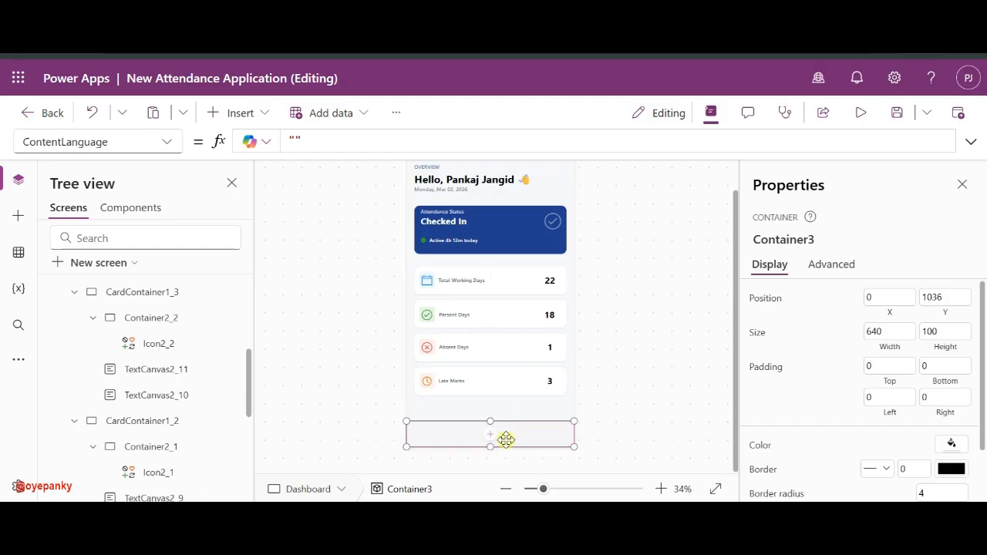
click(626, 423)
click(549, 433)
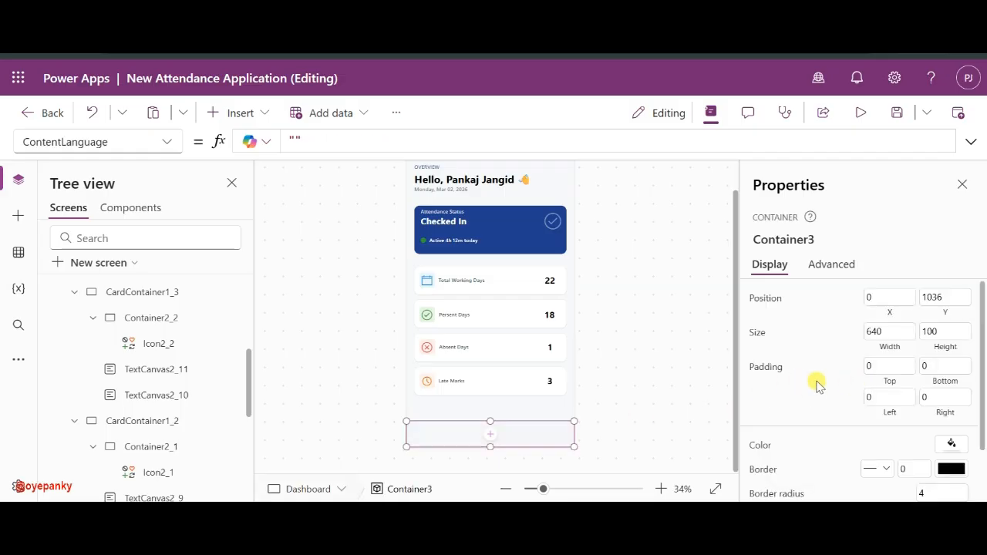
- Look at the container's fill colour choices without changing the fill
scroll(892, 431, down, 2)
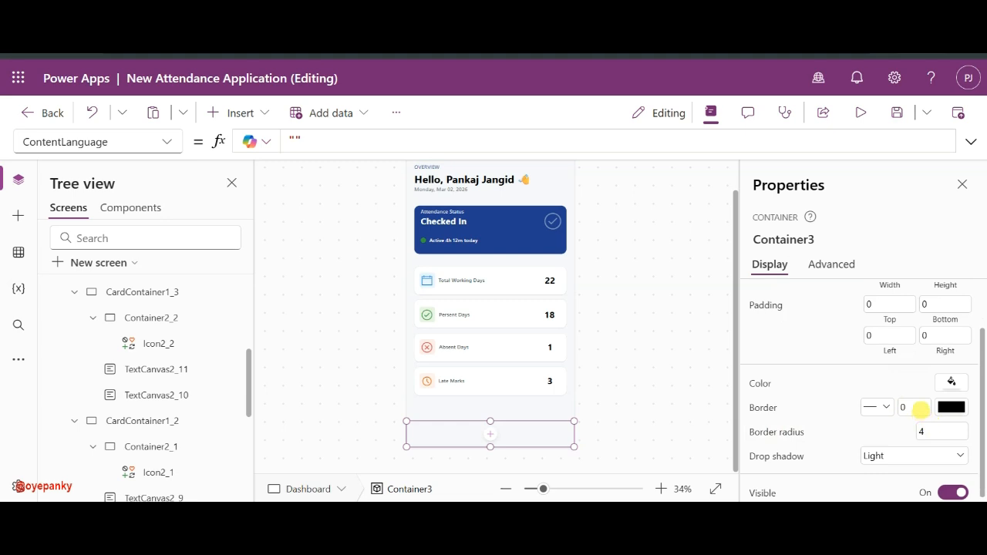
click(951, 383)
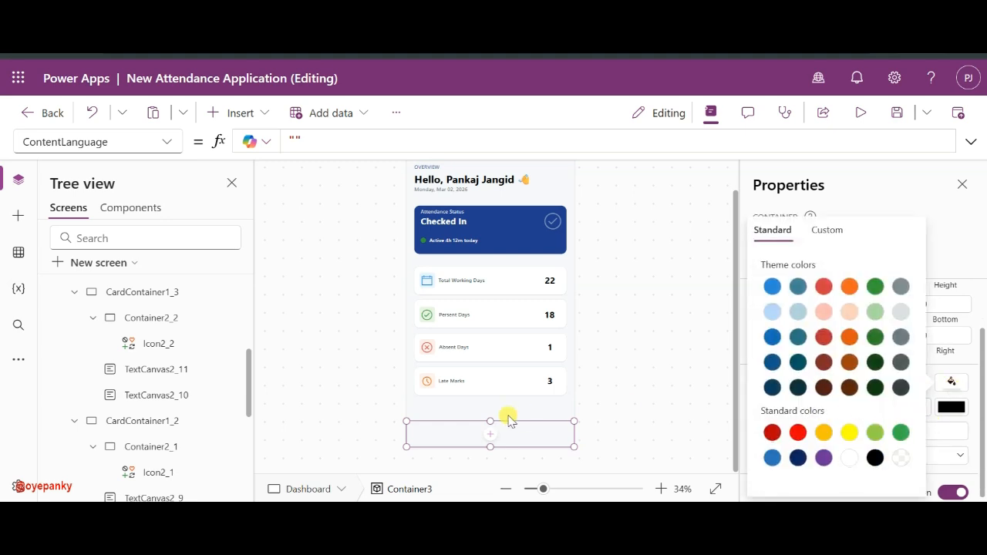
click(622, 435)
click(559, 436)
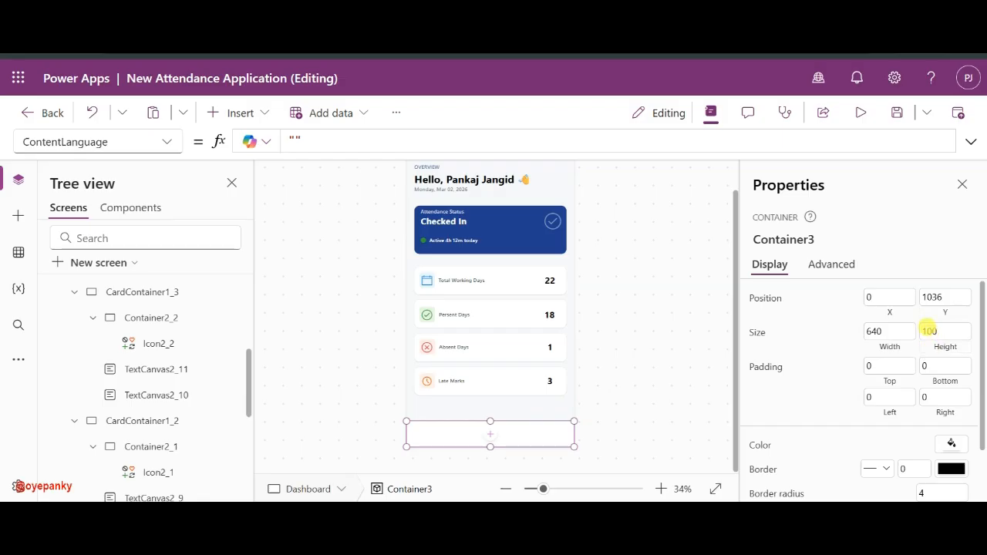
- Choose the container's Y property in the formula bar's property list
click(934, 297)
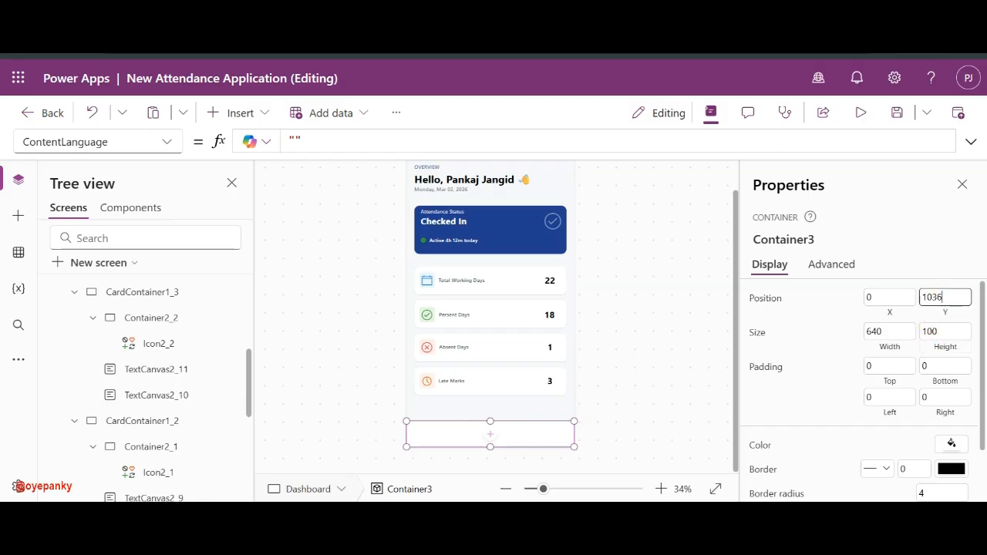
click(764, 298)
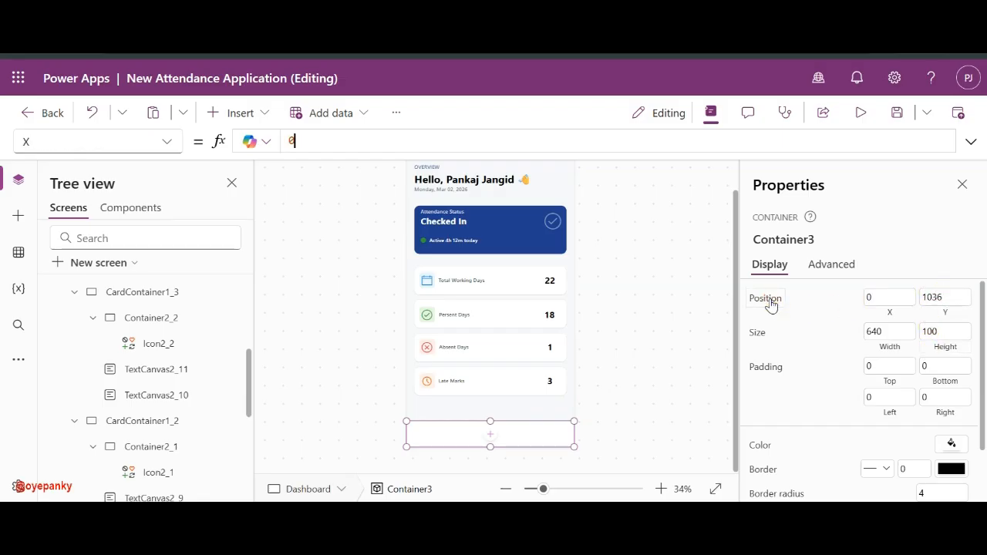
click(167, 143)
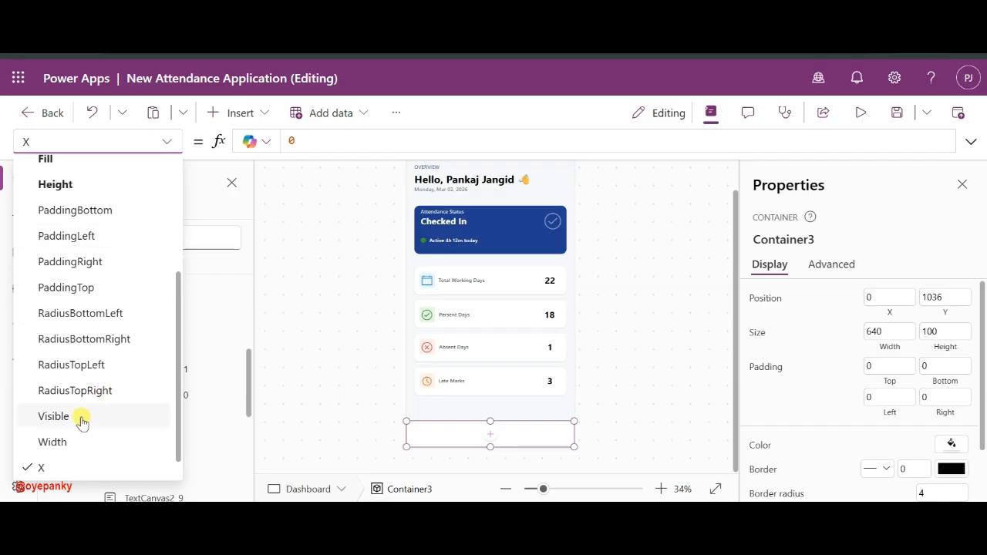
scroll(81, 417, down, 1)
click(46, 465)
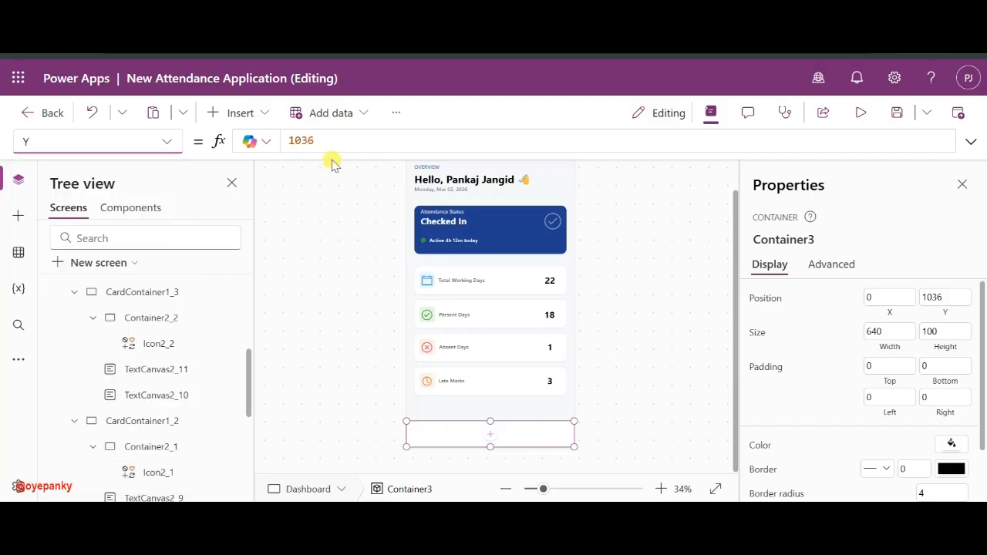
- Replace the Y value 1036 with the formula Parent.Height - 100 and apply it
click(300, 141)
double_click(300, 140)
text(Par)
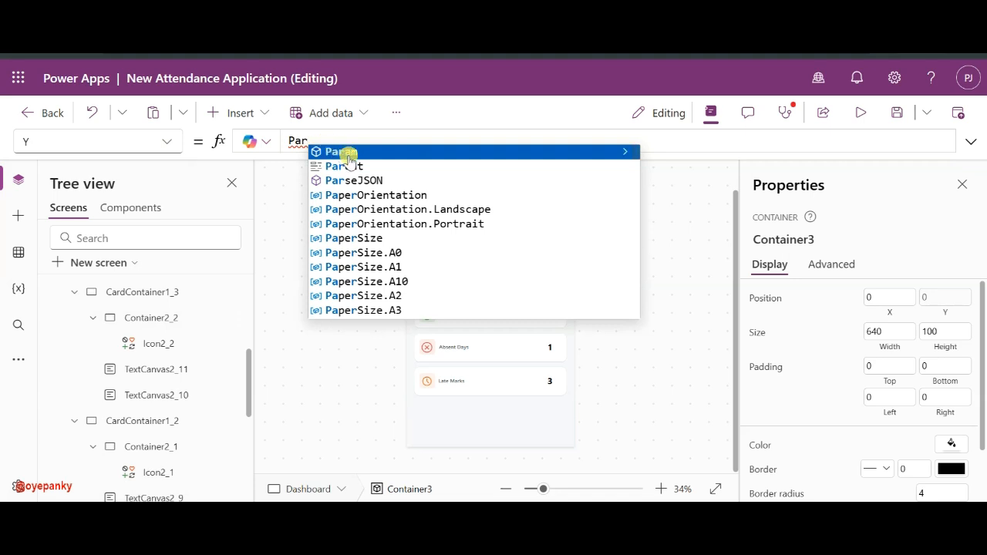
click(362, 168)
text(.)
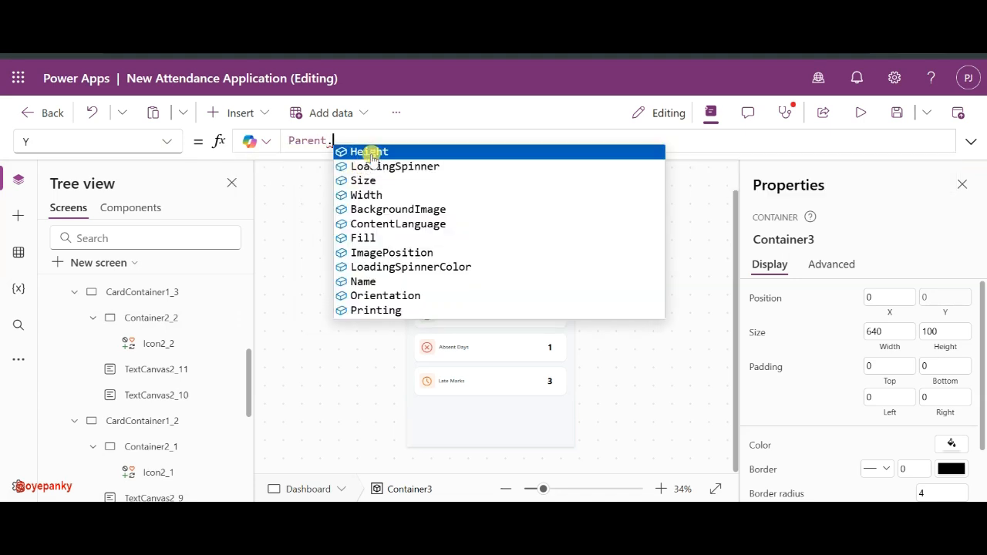
click(363, 153)
text(- 100)
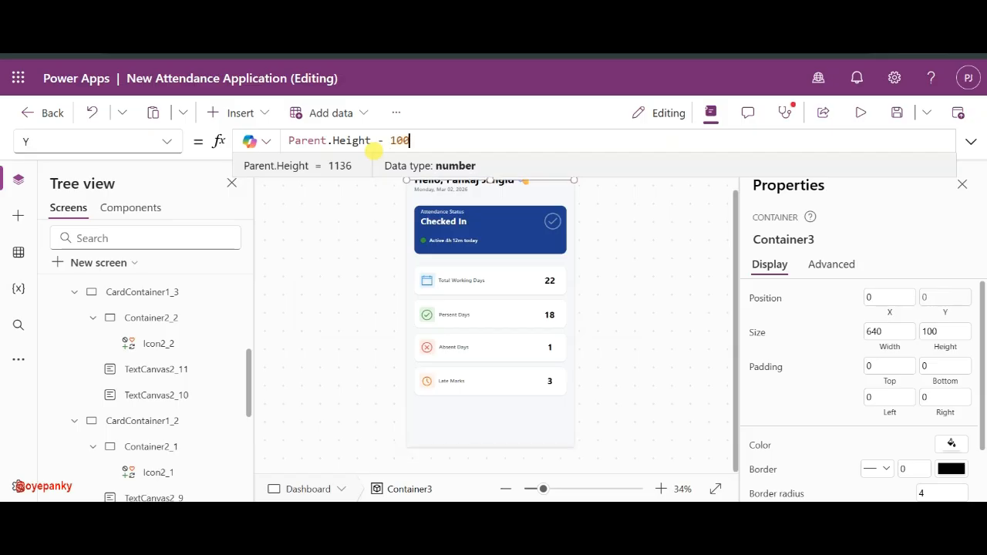
click(659, 401)
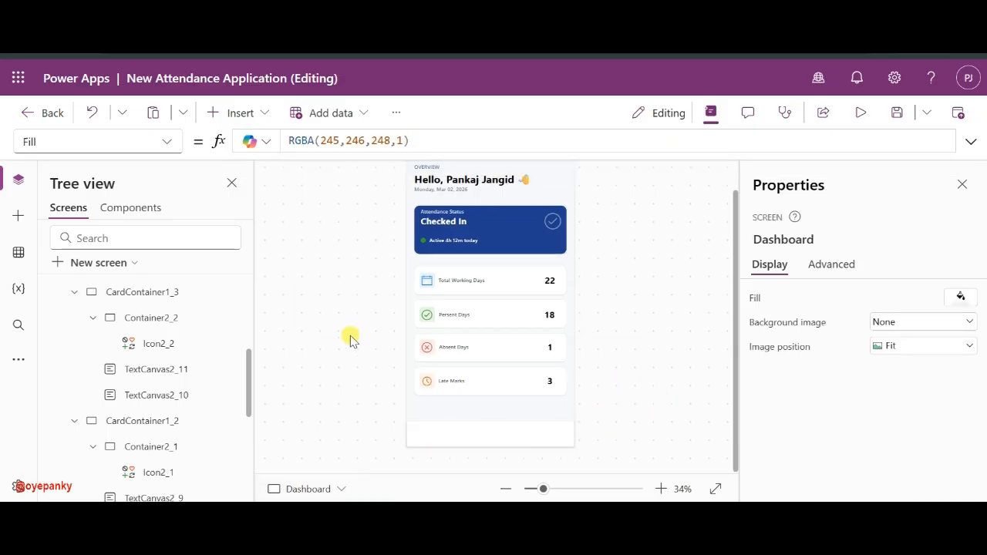
mouse_move(341, 515)
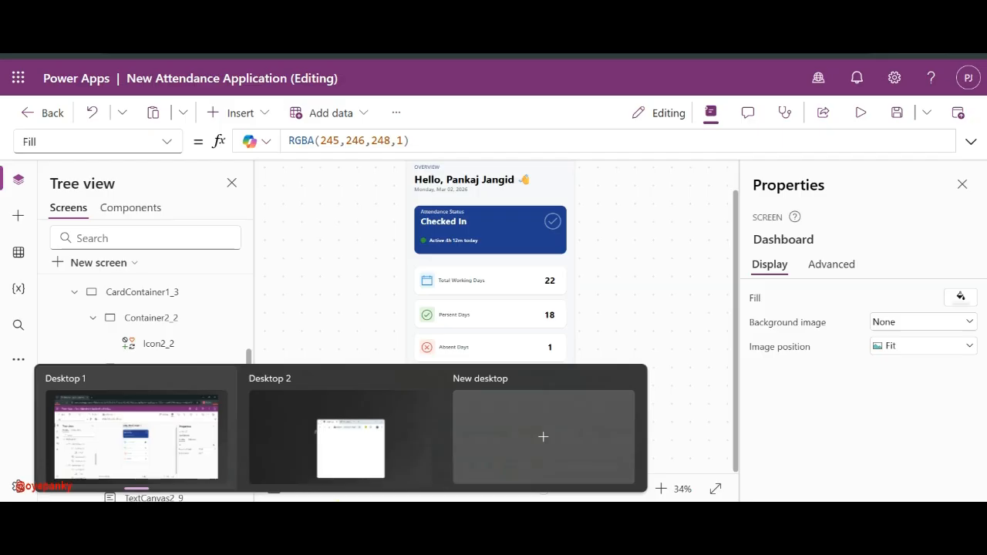
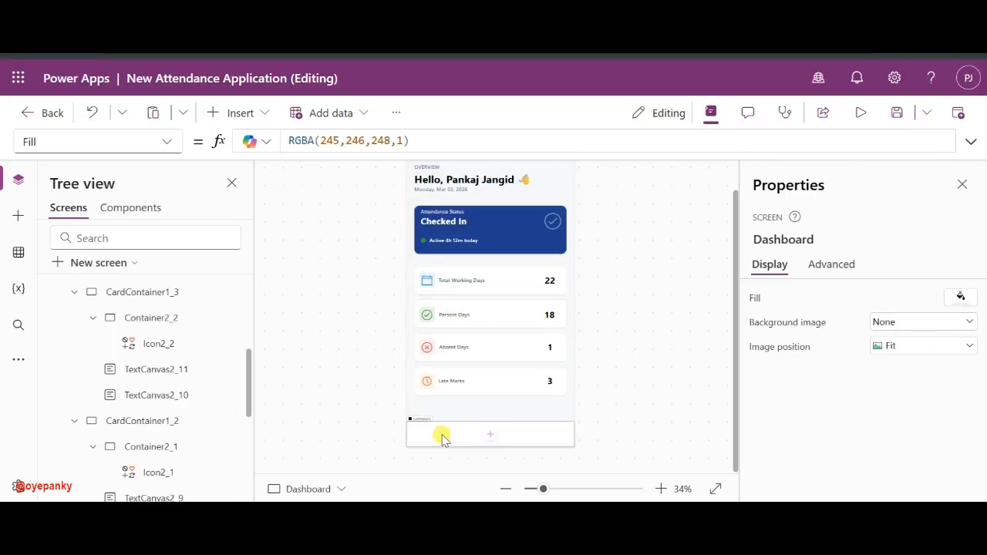
- Delete the empty 640×100 Container3 from the bottom of the Dashboard screen
click(442, 437)
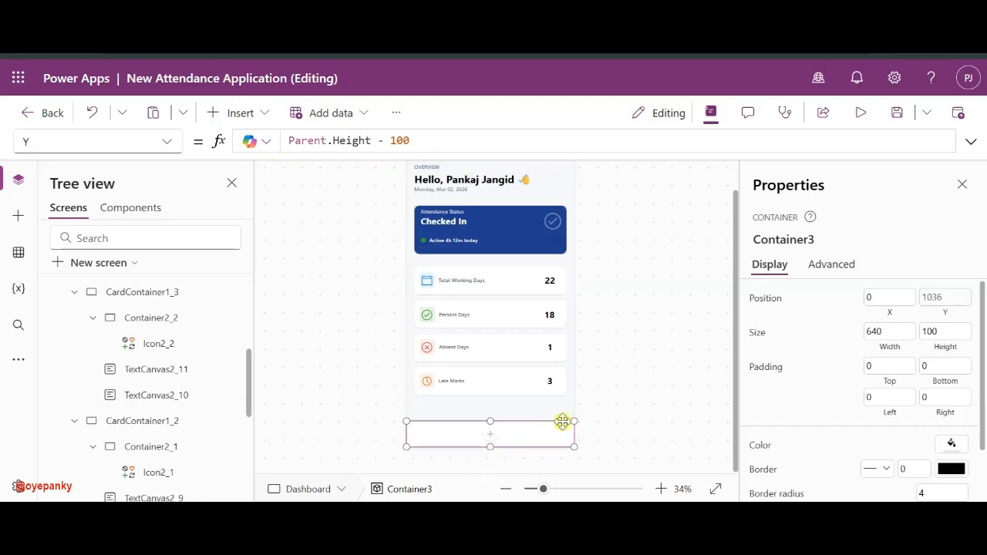
click(248, 116)
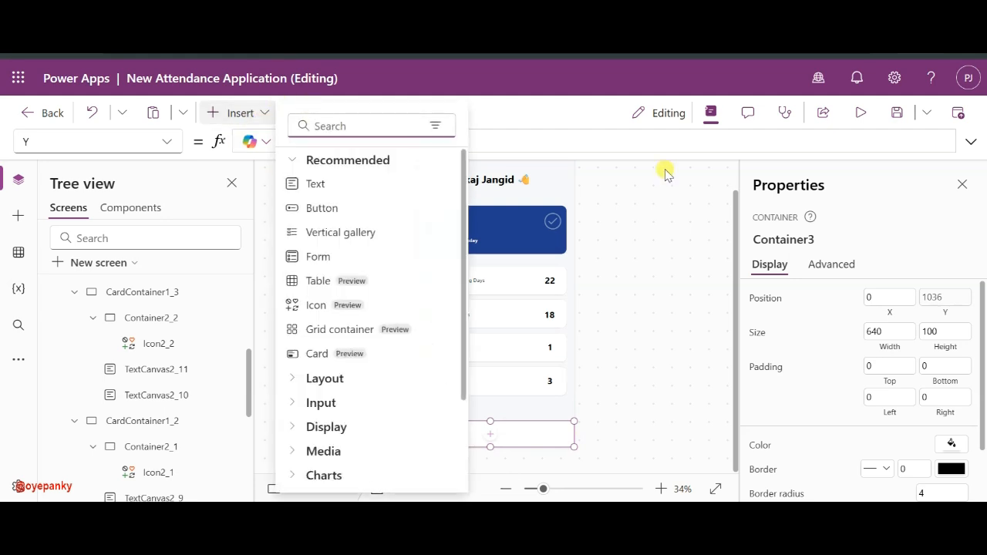
click(656, 442)
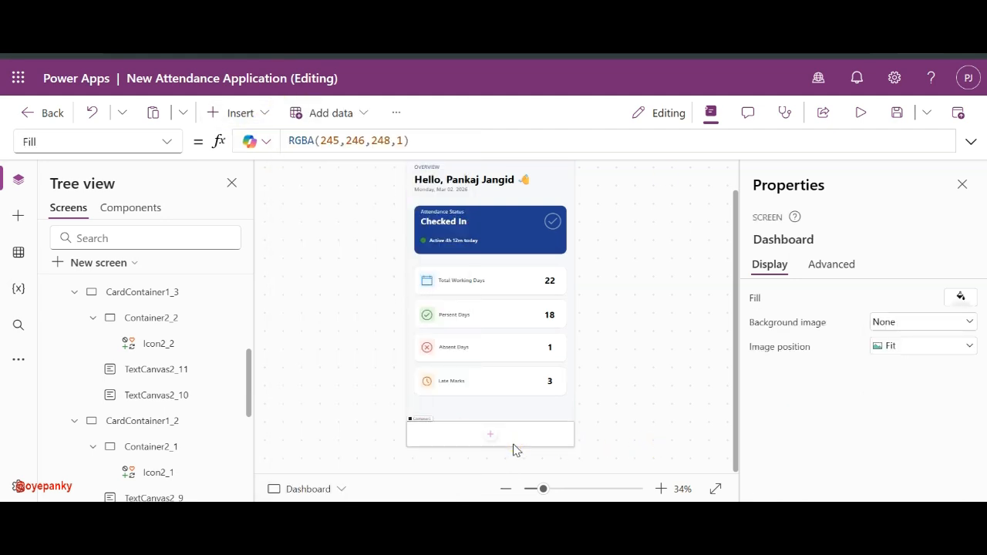
click(513, 444)
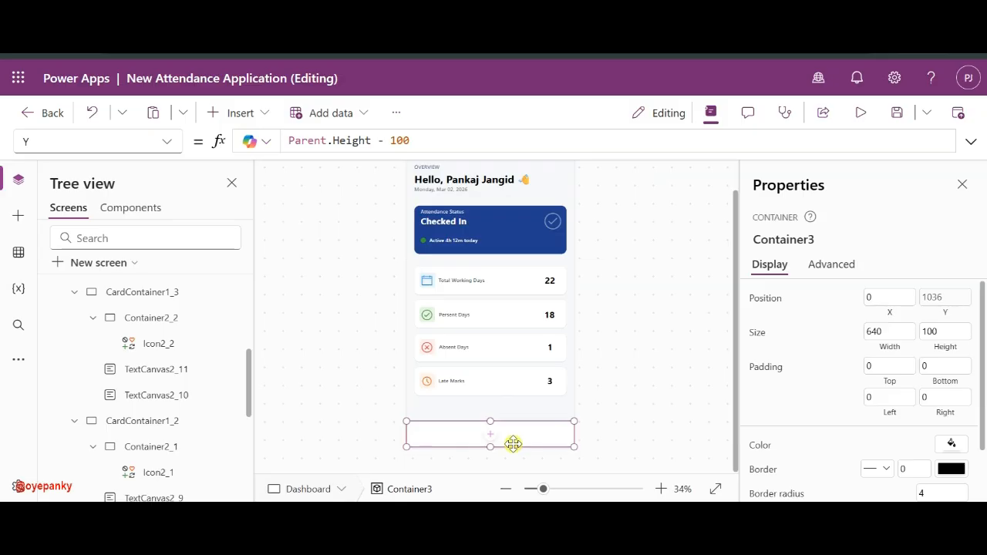
key(Delete)
click(260, 109)
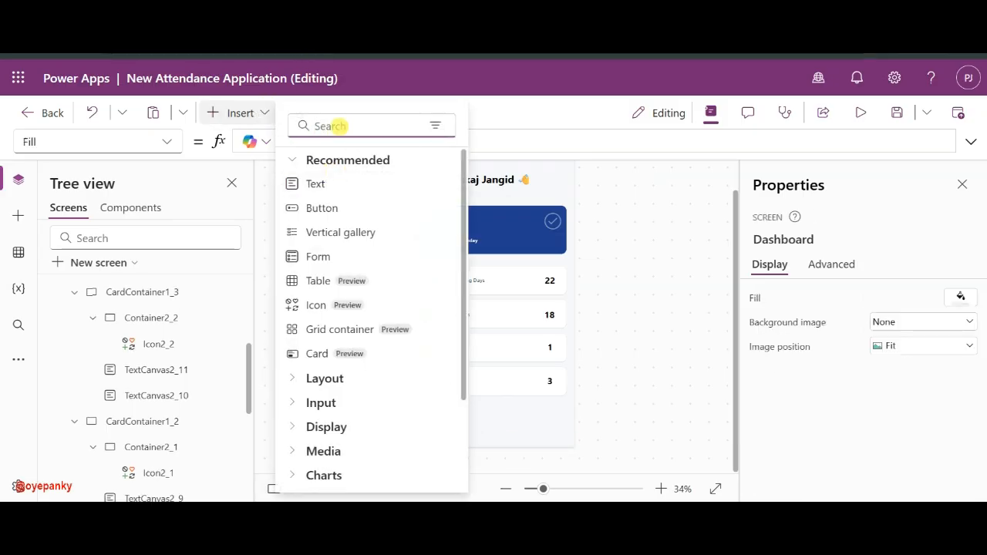
- Insert a horizontal container and set its height to 100
text(ho)
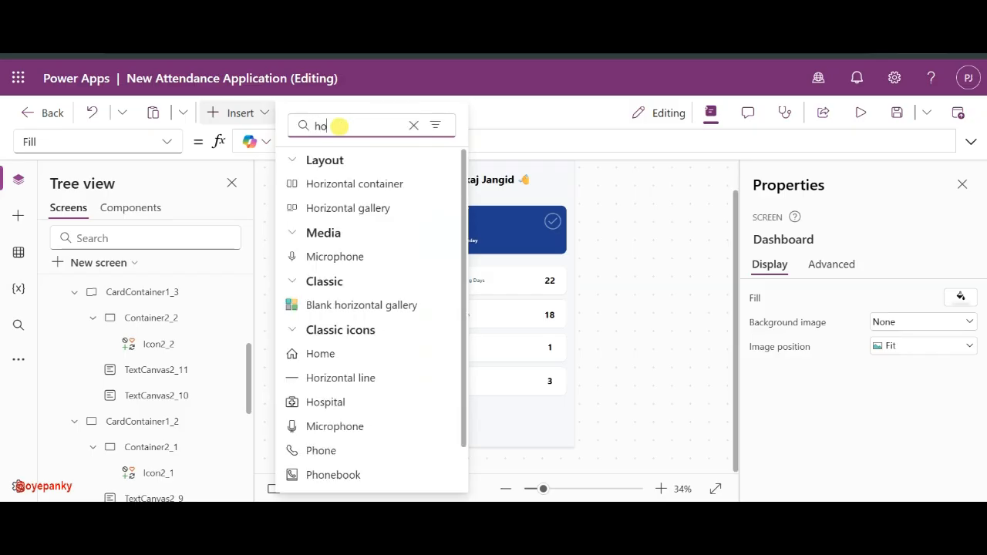
click(354, 185)
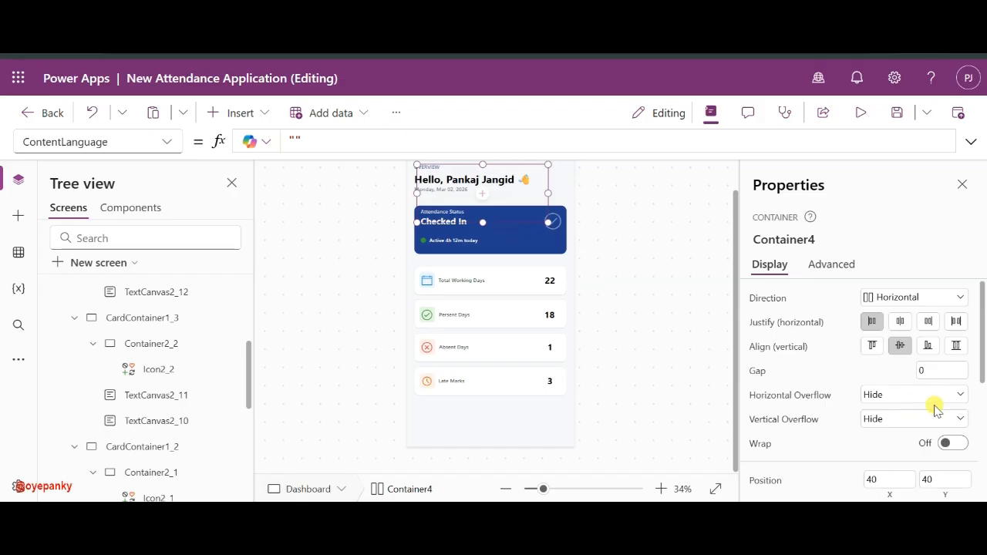
scroll(876, 411, down, 3)
click(927, 376)
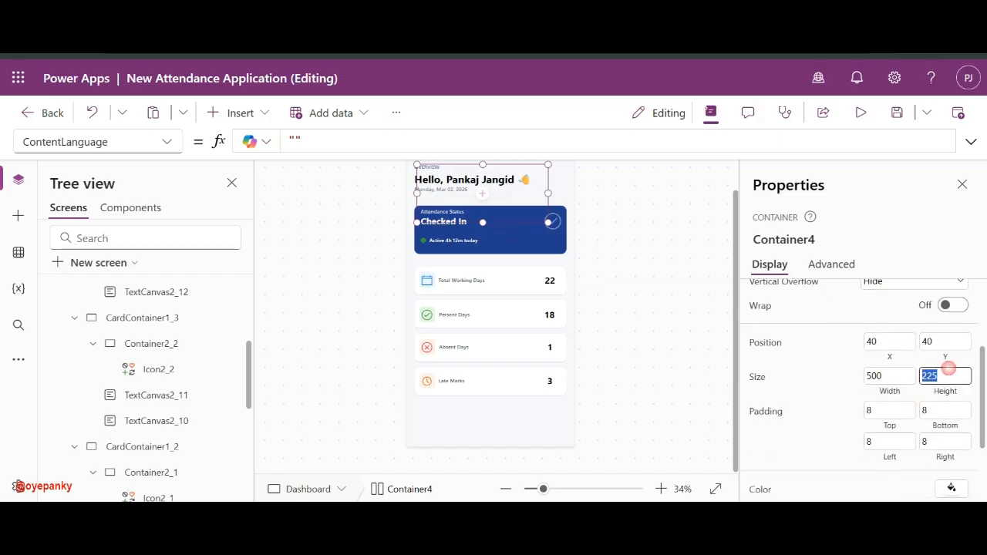
text(100)
click(837, 376)
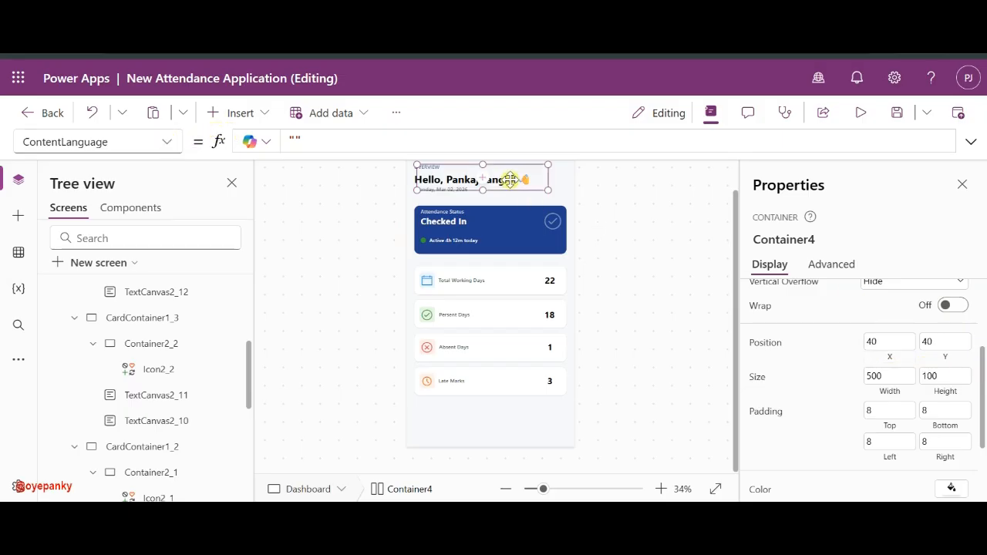
- Stretch the container to the full 640 width from the left edge, keeping height 100
drag(352, 200, 343, 208)
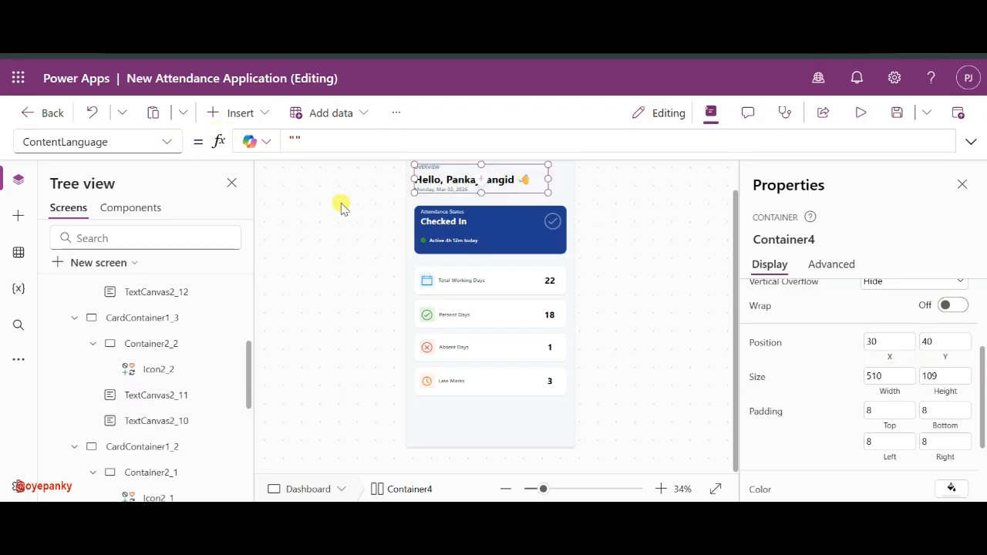
drag(446, 192, 353, 189)
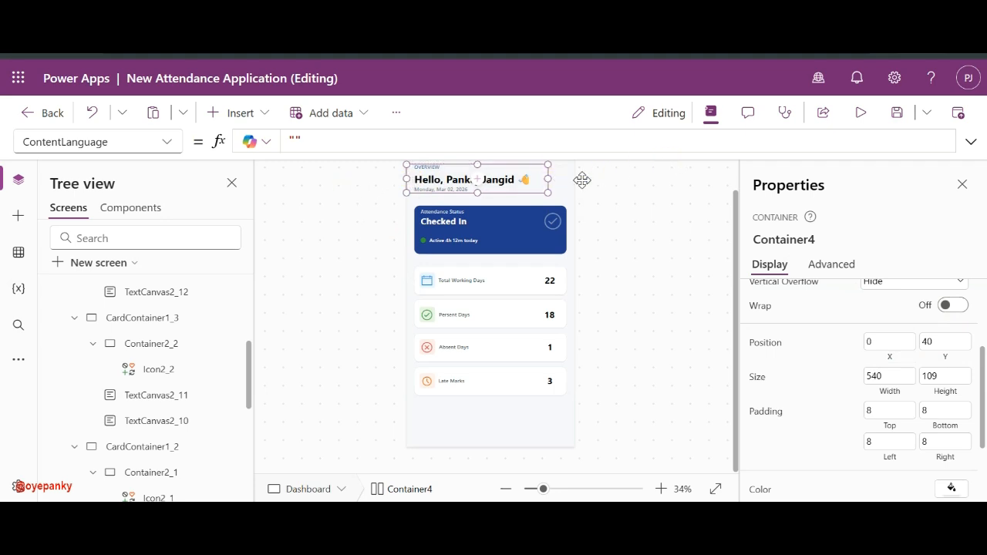
drag(582, 180, 672, 176)
click(944, 375)
key(BackSpace)
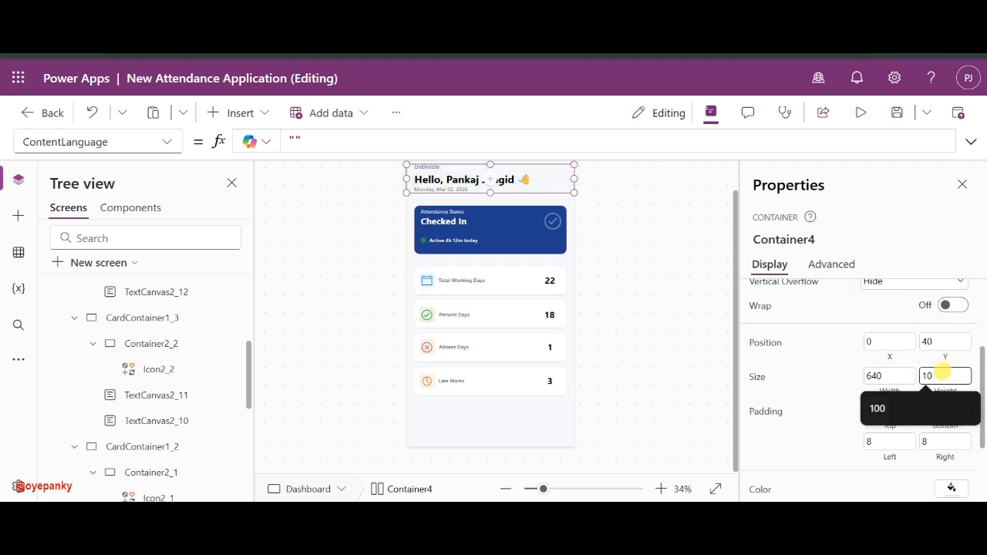
text(0)
click(841, 378)
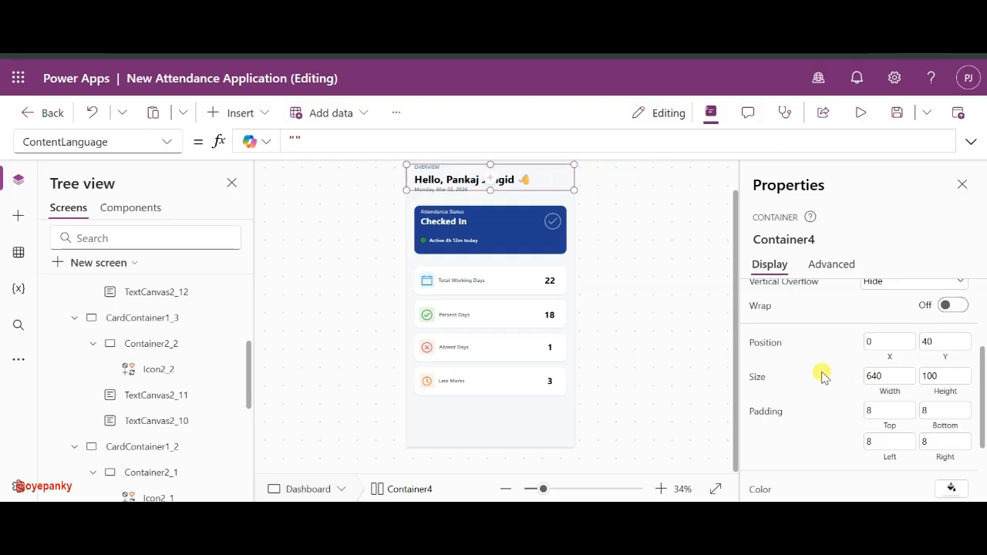
- Set the container's Y to the formula Parent.Height - 100
click(170, 144)
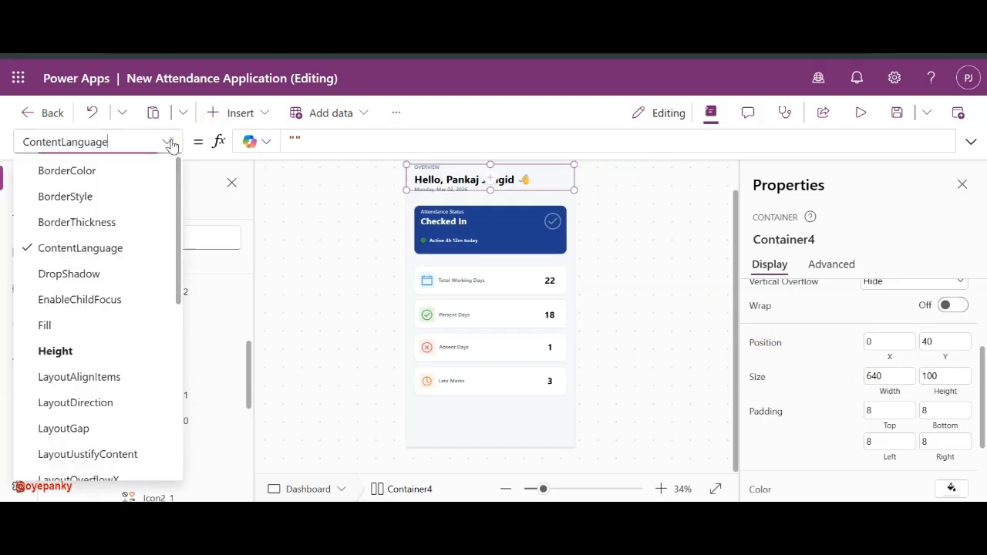
scroll(97, 341, down, 5)
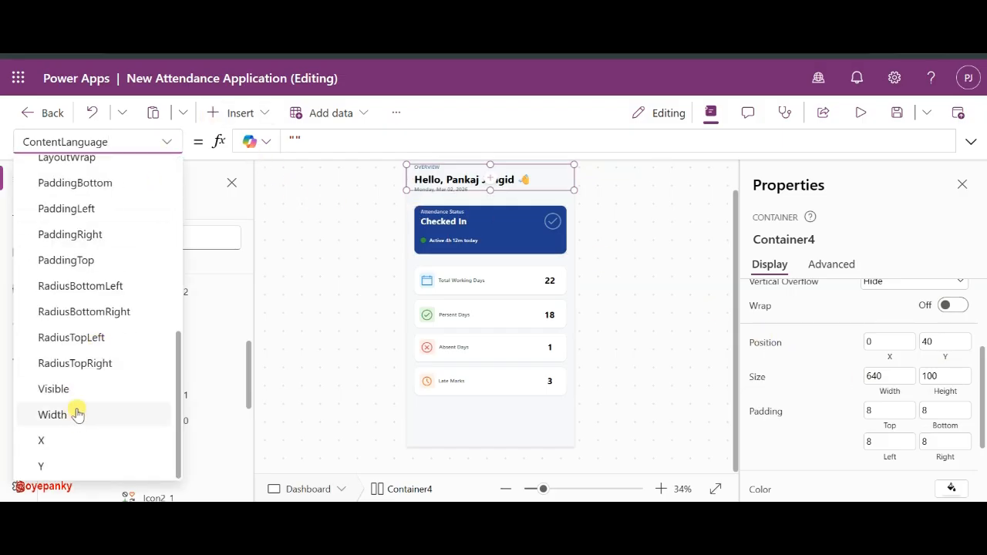
click(48, 465)
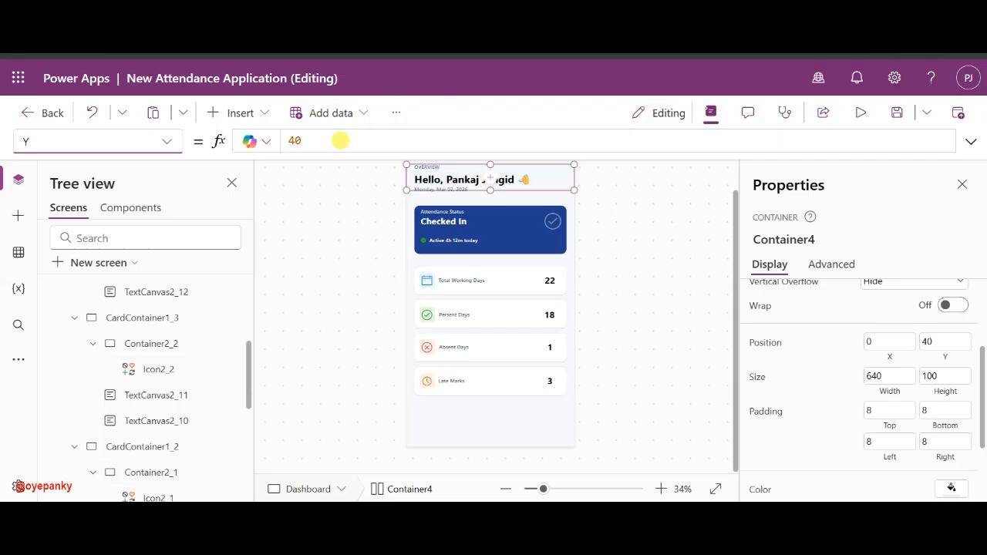
click(339, 141)
key(ctrl+a)
text(par)
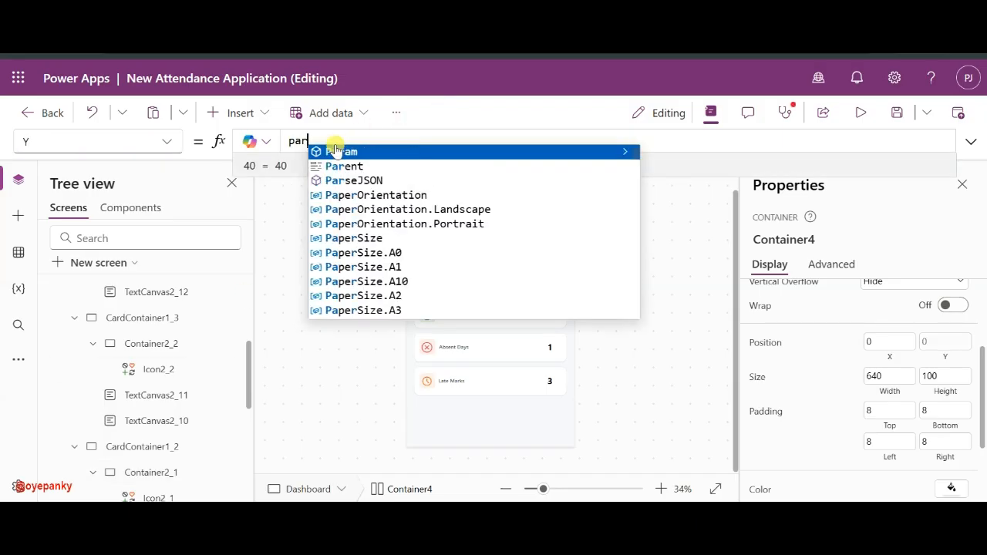
click(343, 166)
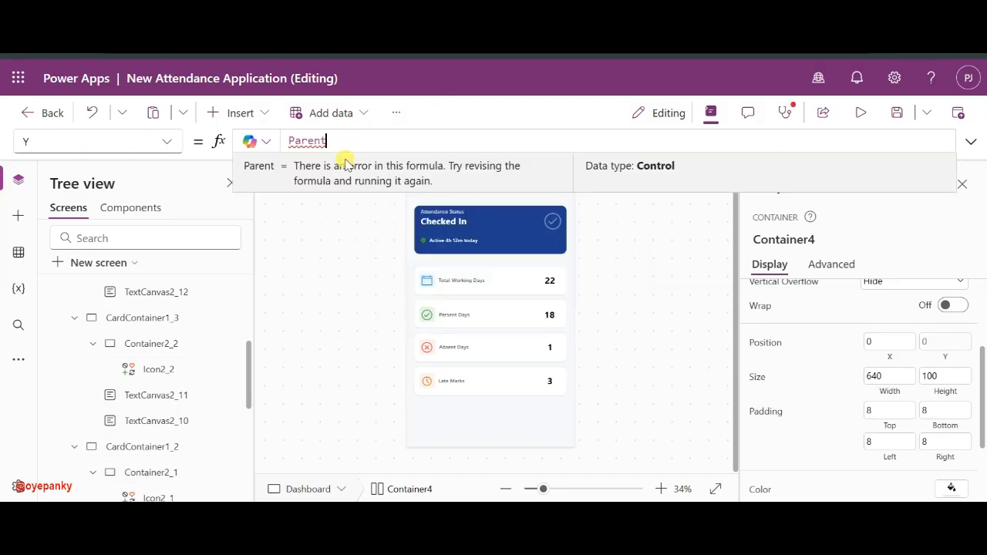
text(.)
click(360, 152)
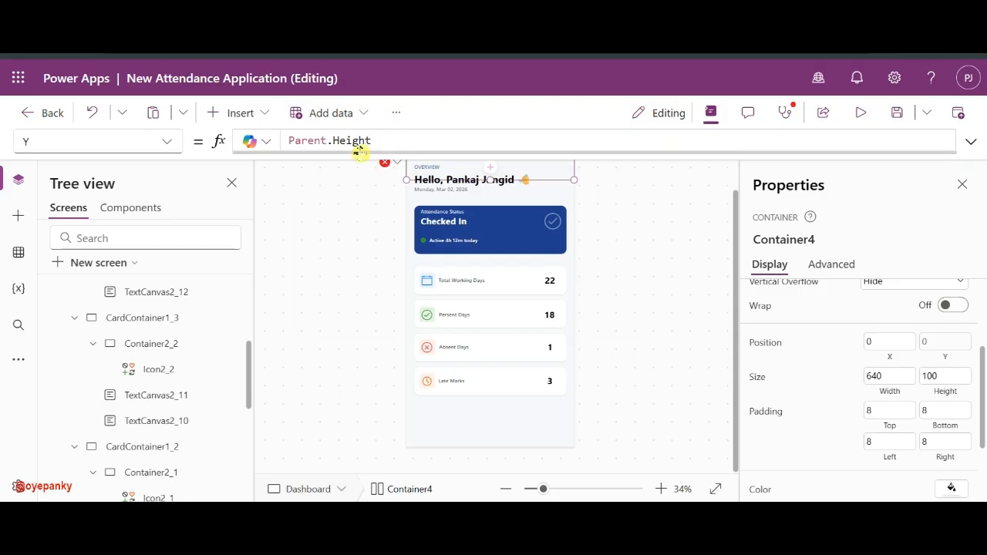
text(- 100)
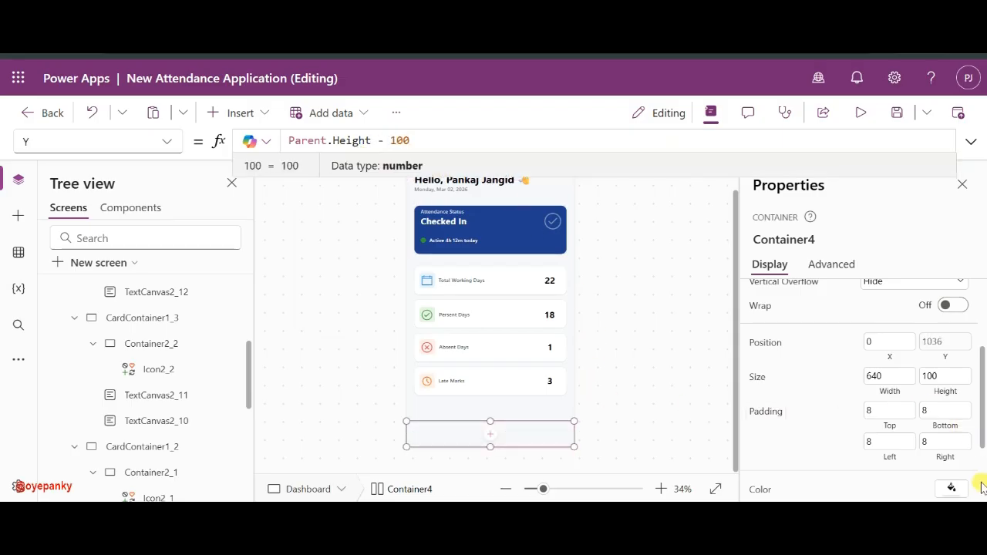
click(951, 487)
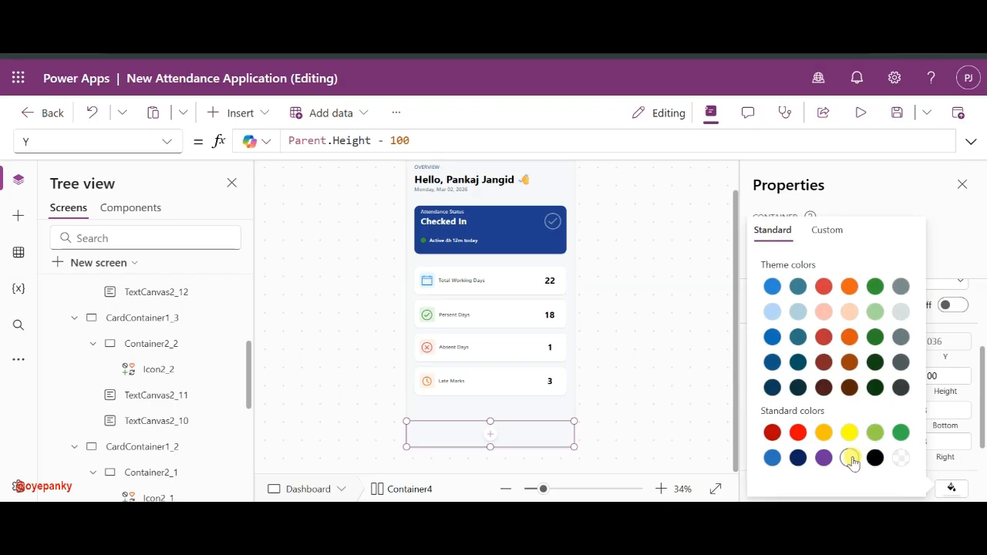
click(606, 377)
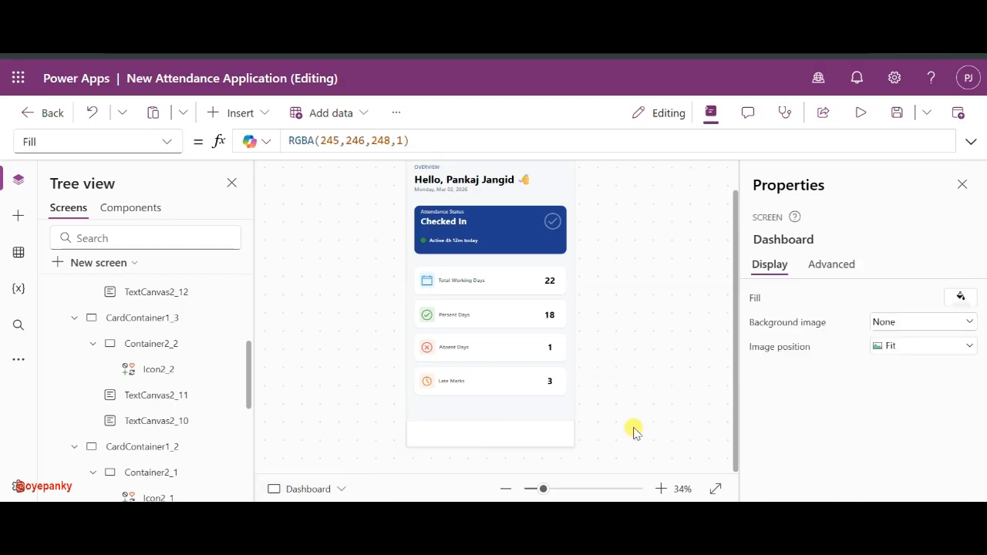
click(558, 434)
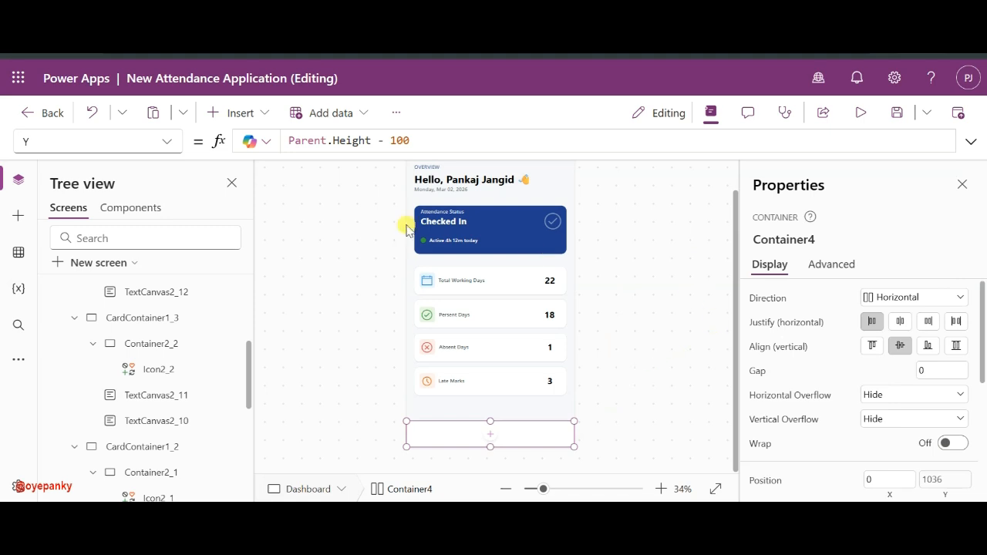
click(489, 437)
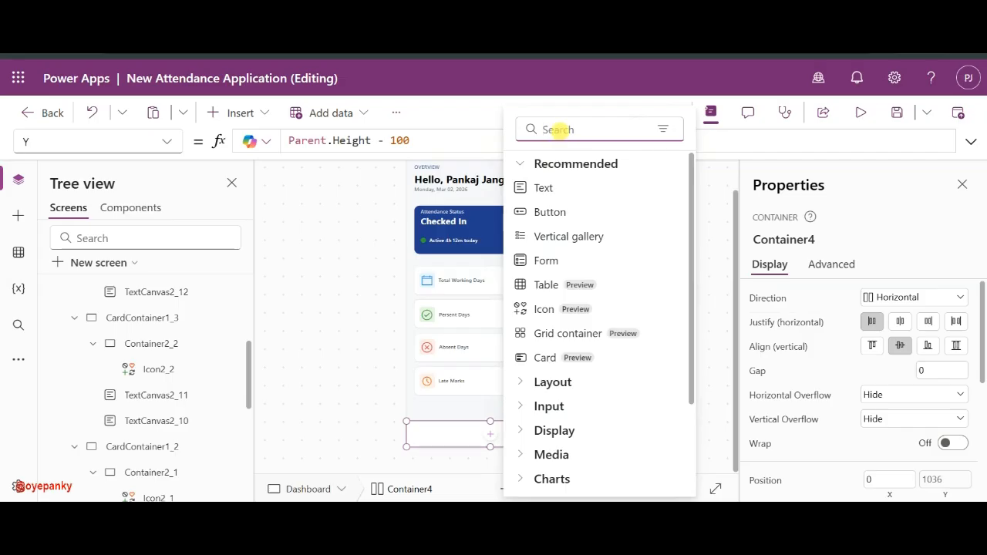
text(con)
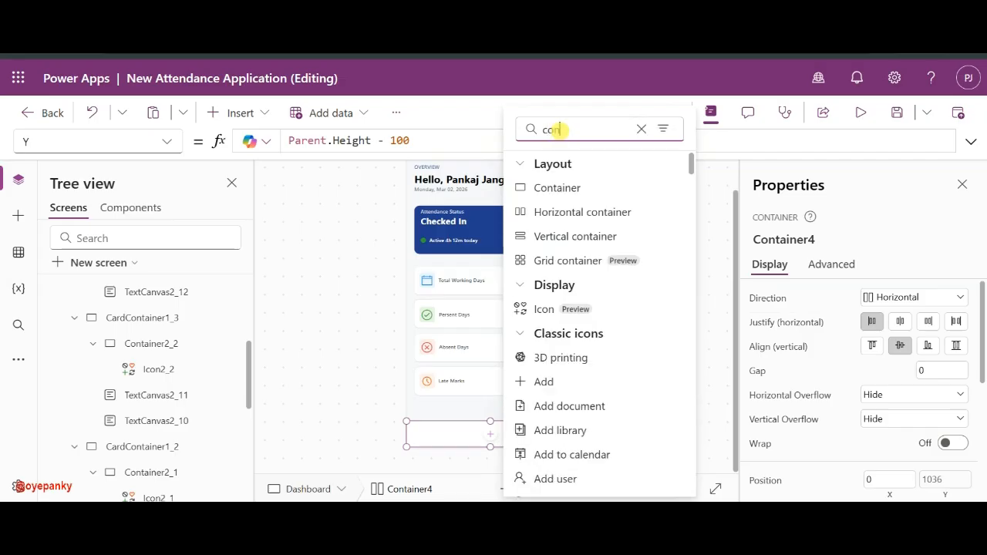
click(587, 186)
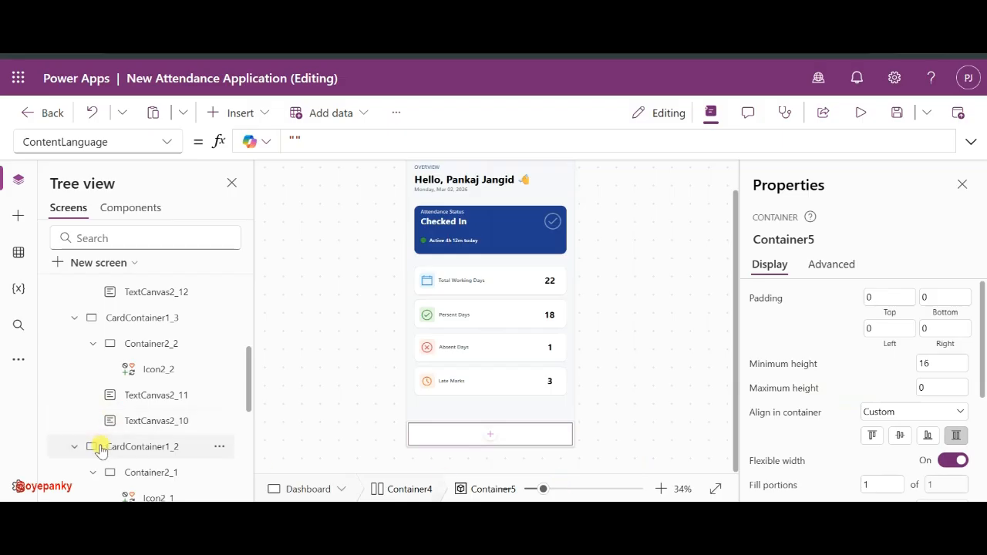
scroll(97, 441, down, 1)
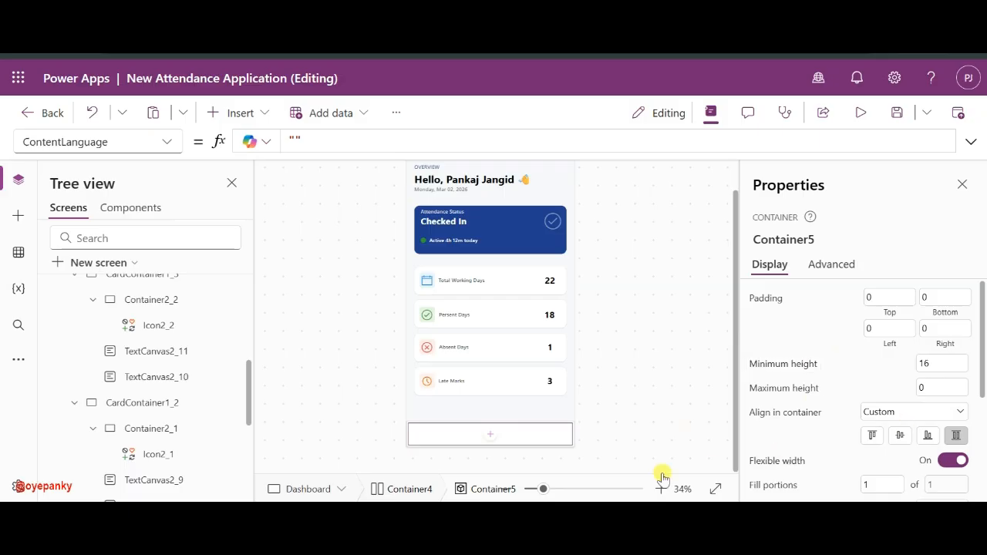
scroll(900, 467, down, 3)
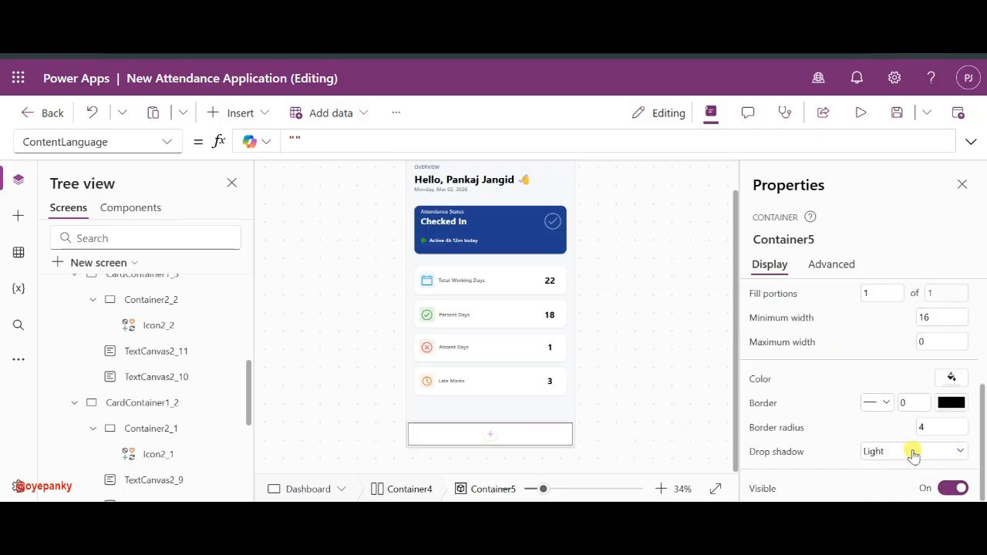
click(912, 454)
click(890, 326)
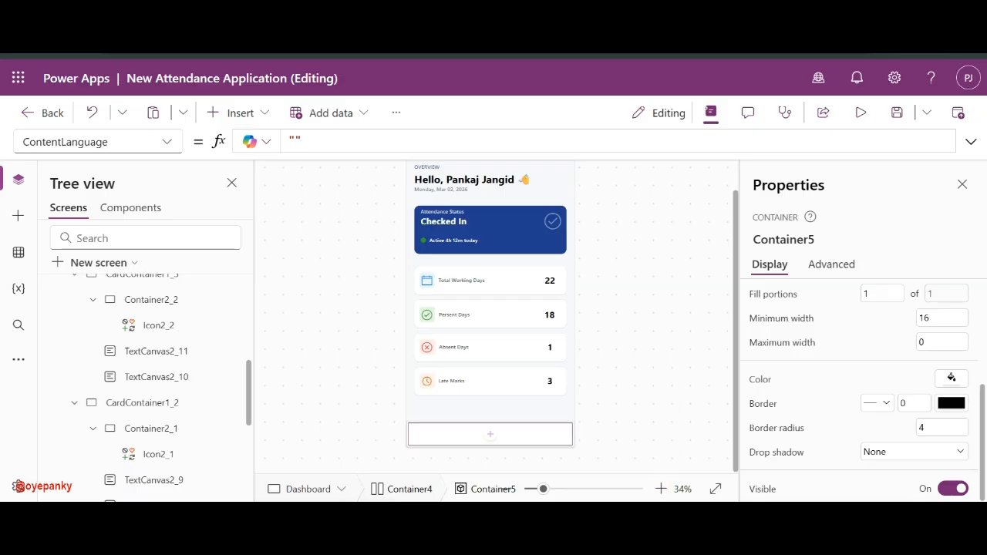
click(648, 516)
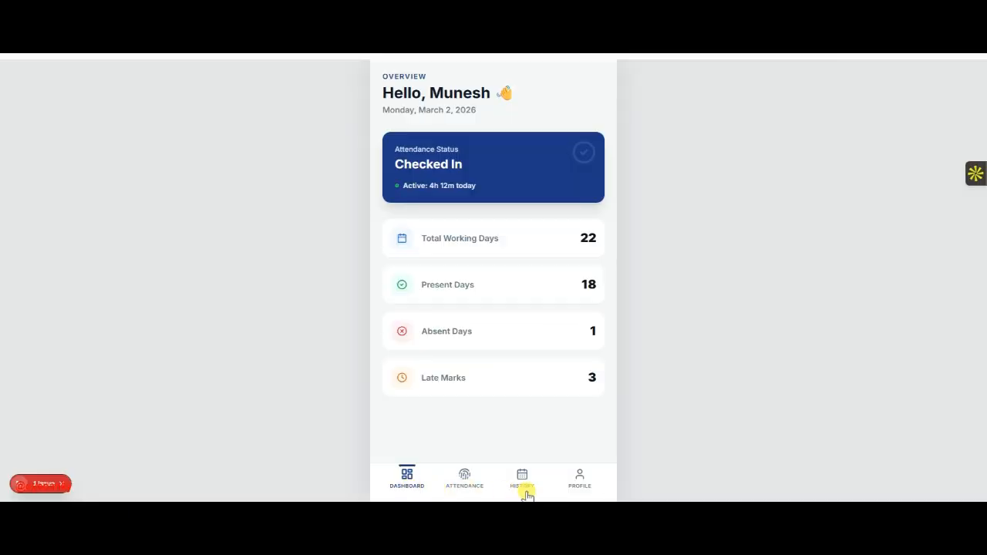
key(alt+Tab)
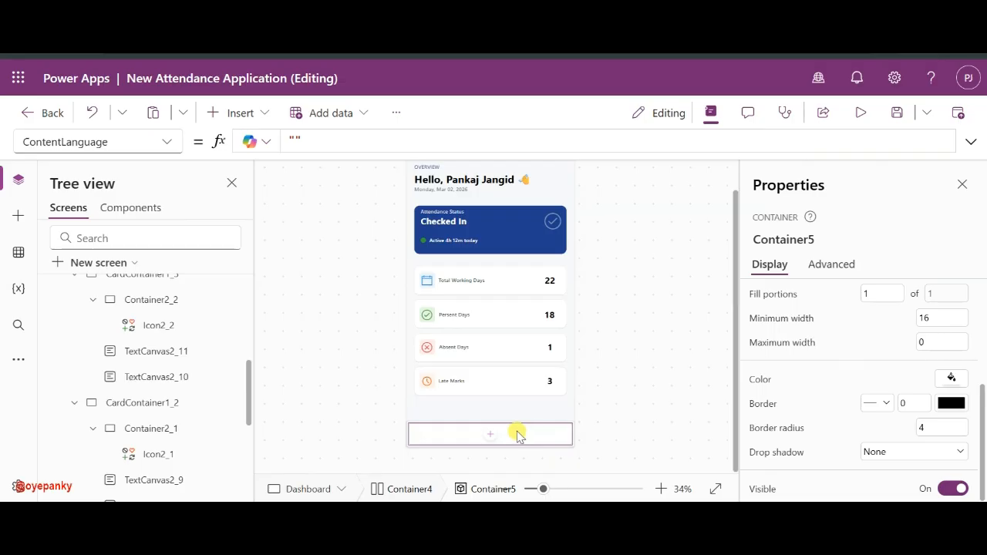
- Paste three copies of Container5 into the bottom bar Container4
scroll(145, 393, down, 3)
scroll(147, 393, up, 3)
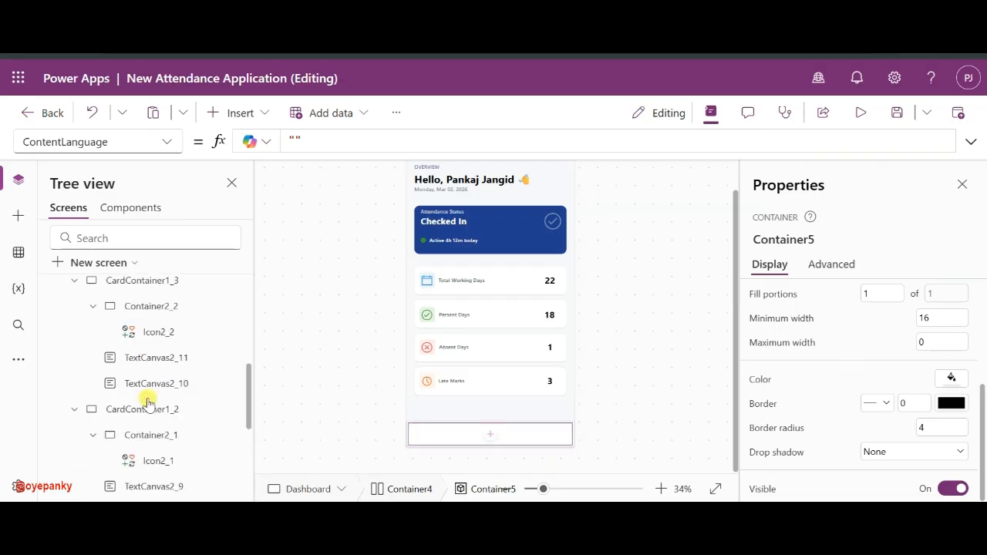
scroll(148, 399, up, 5)
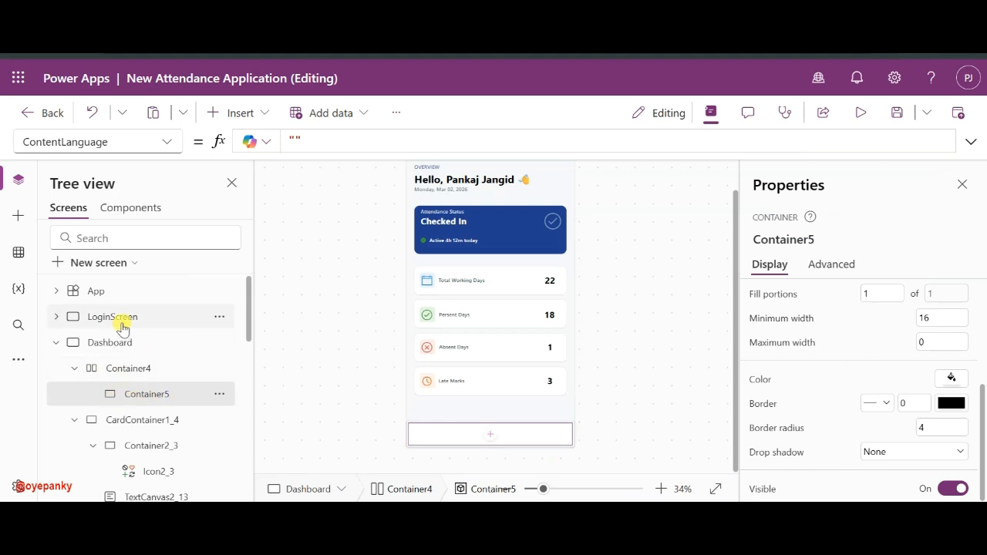
click(152, 374)
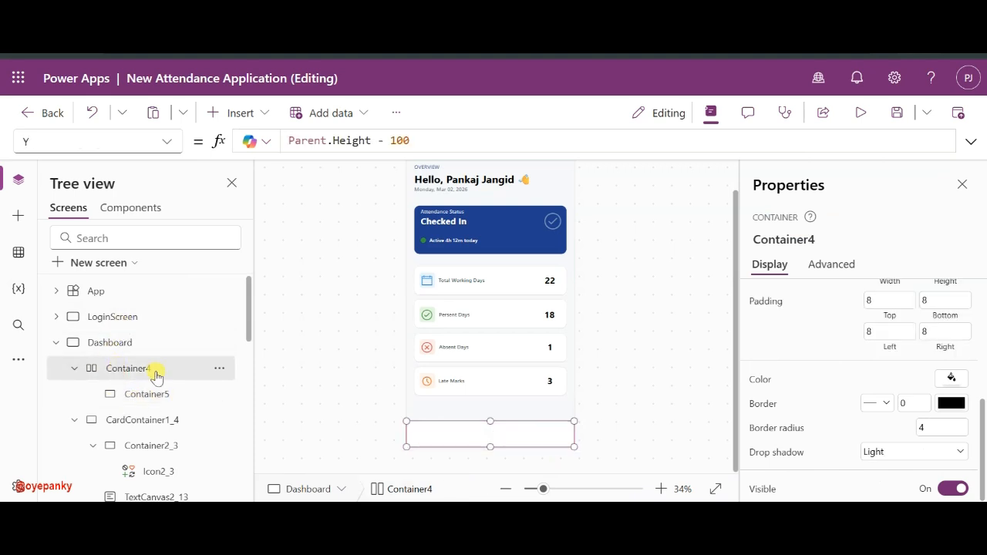
key(ctrl+v)
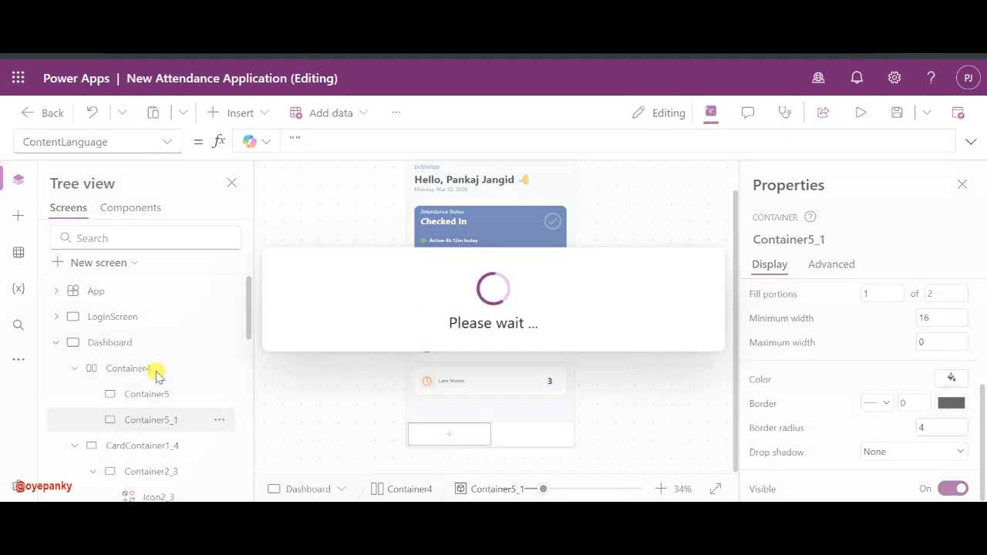
click(138, 372)
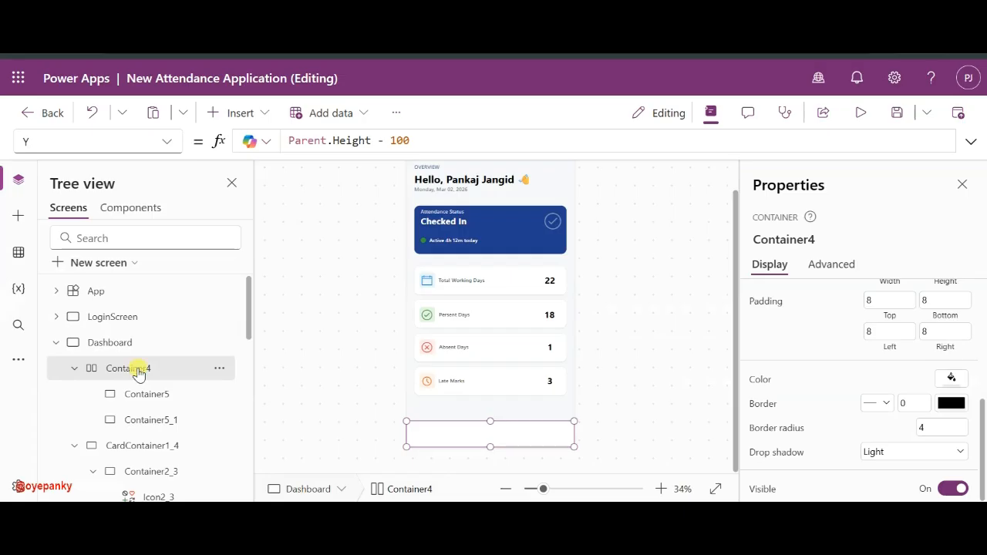
key(ctrl+v)
click(135, 371)
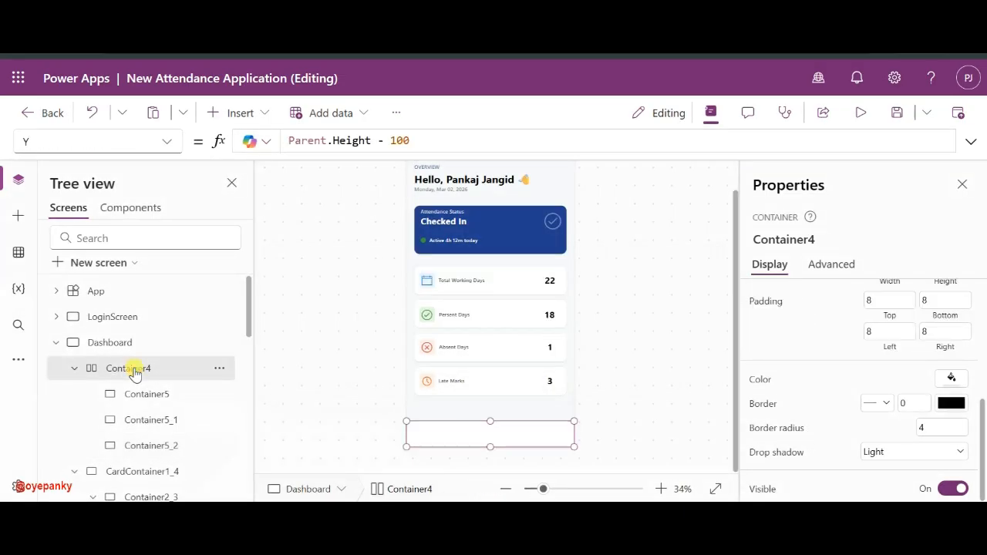
key(ctrl+v)
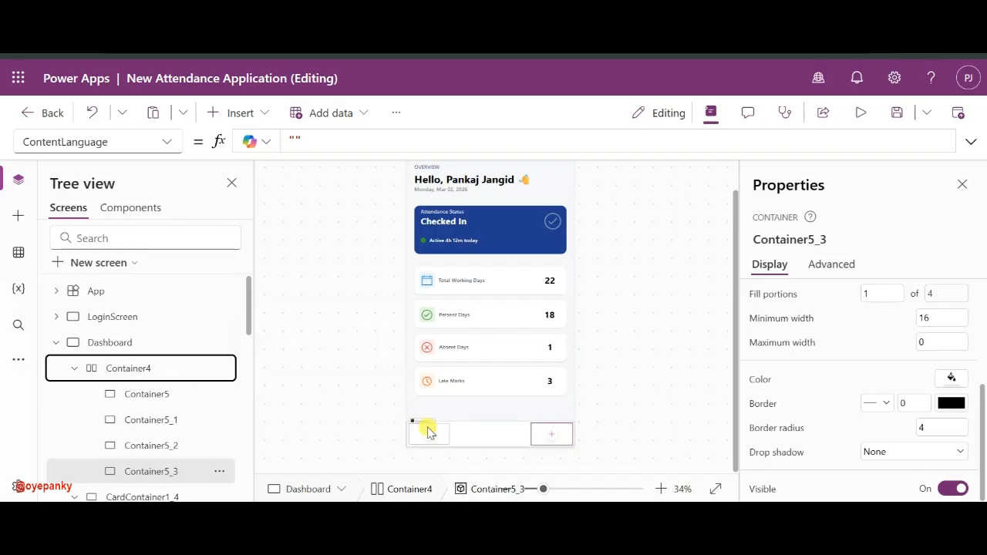
- Set Container4's vertical align to Stretch and horizontal justify to Center
click(140, 375)
scroll(839, 377, up, 5)
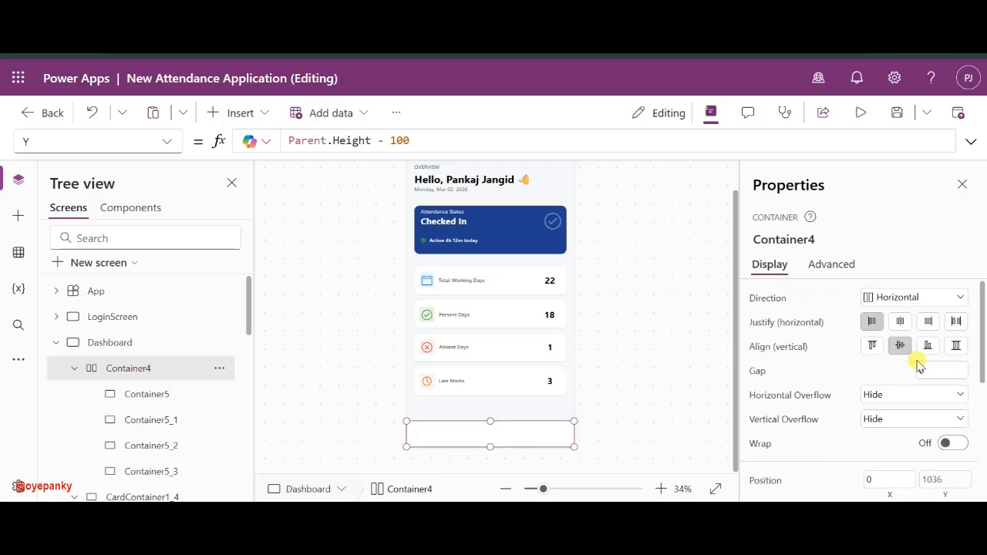
click(955, 348)
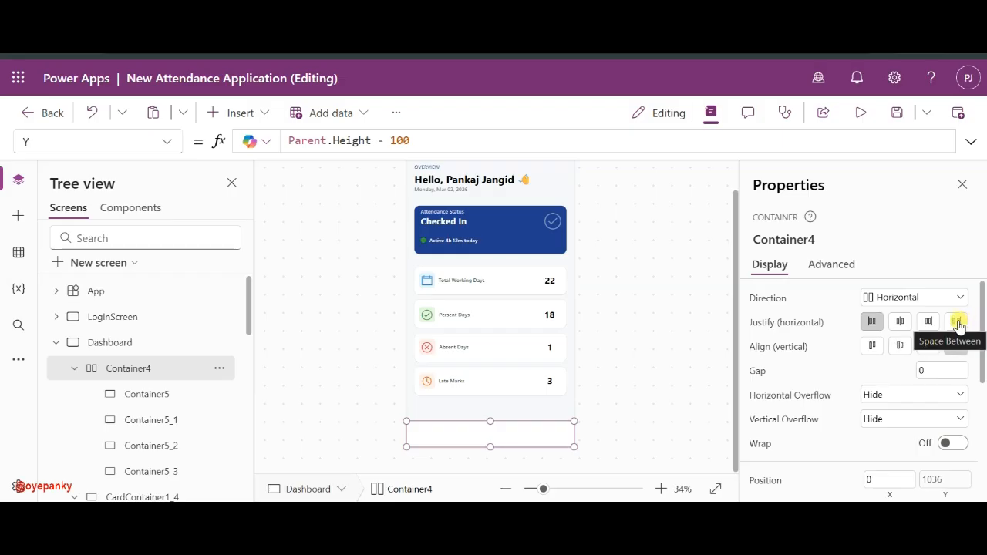
click(900, 322)
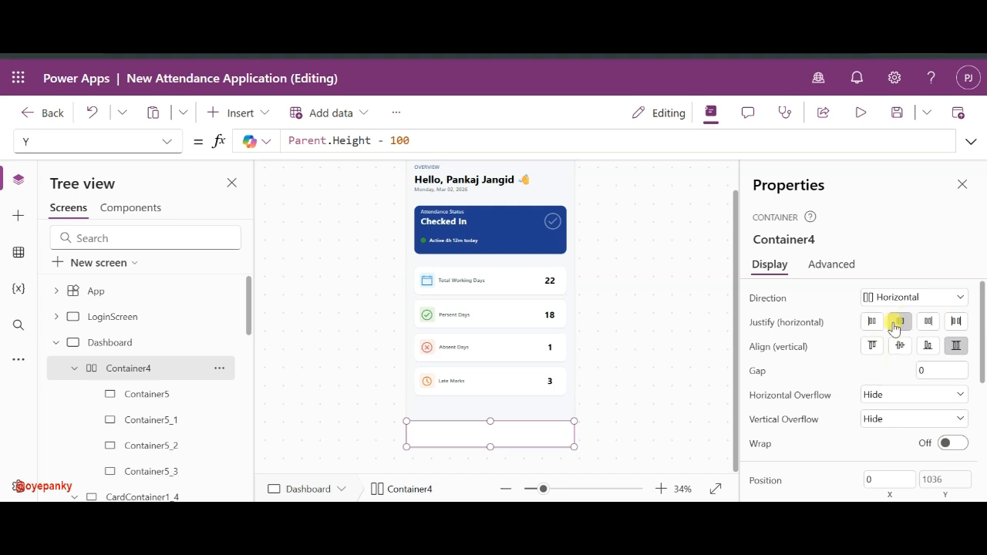
- Check the settings of each box, Container5 through Container5_3, then reselect Container4
click(168, 397)
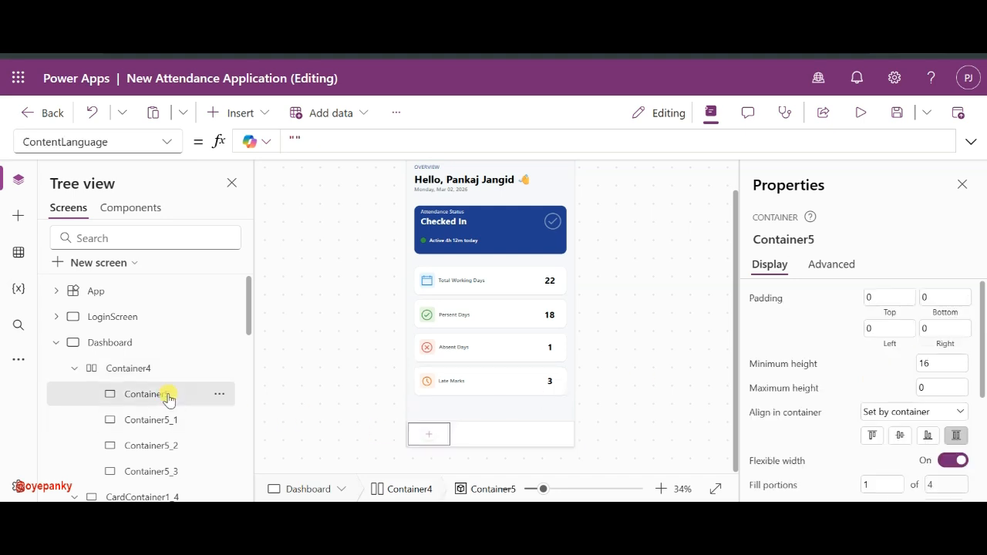
click(151, 449)
click(151, 468)
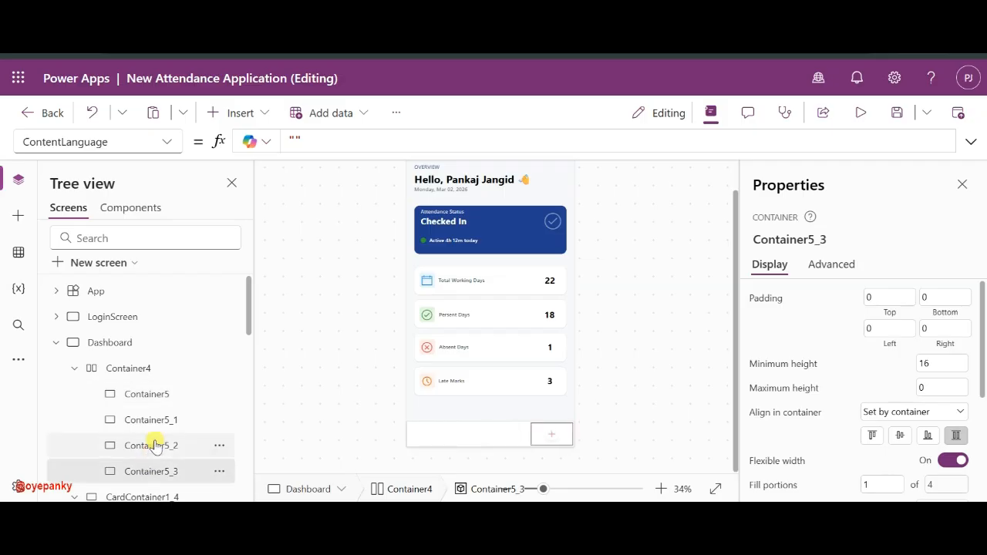
click(163, 417)
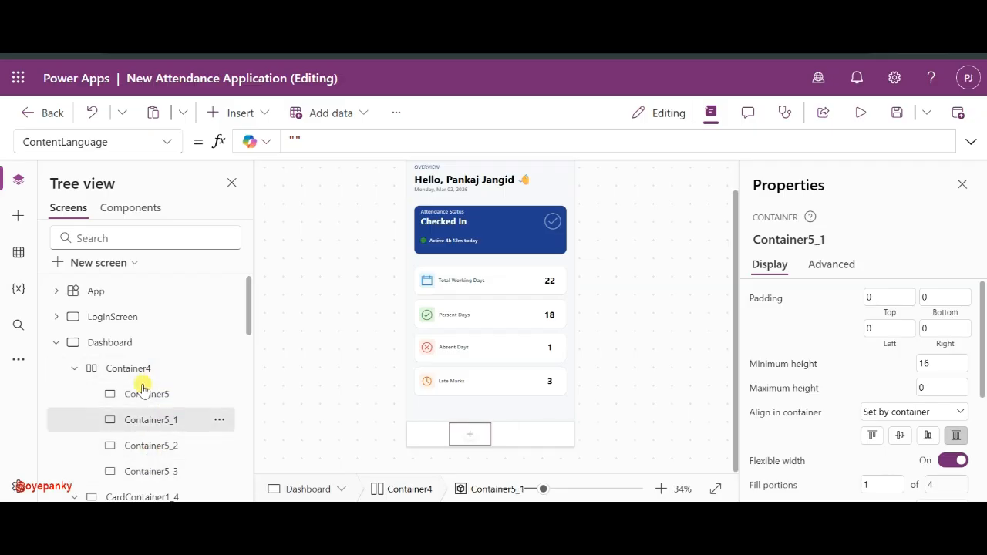
click(146, 391)
click(149, 364)
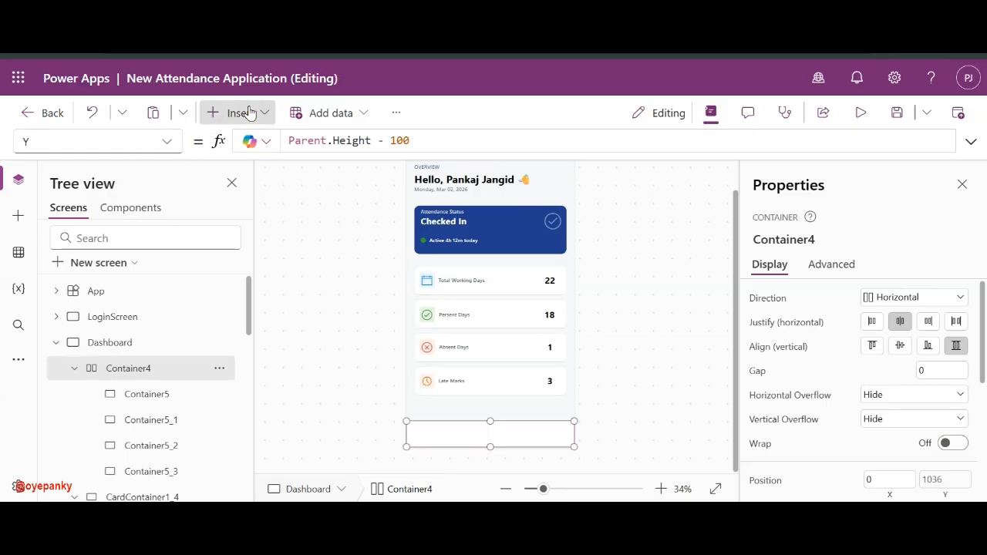
- Search the insert list for 'atte', 'fin' and 'das' without adding any control
click(249, 113)
text(atte)
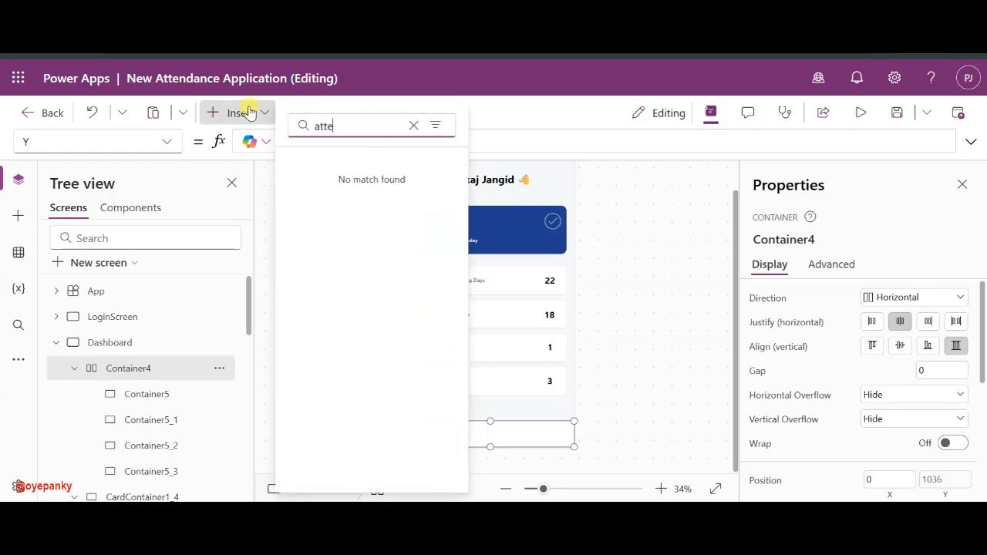
key(BackSpace)
key(BackSpace)
key(BackSpace)
key(BackSpace)
text(fin)
key(BackSpace)
key(BackSpace)
key(BackSpace)
key(BackSpace)
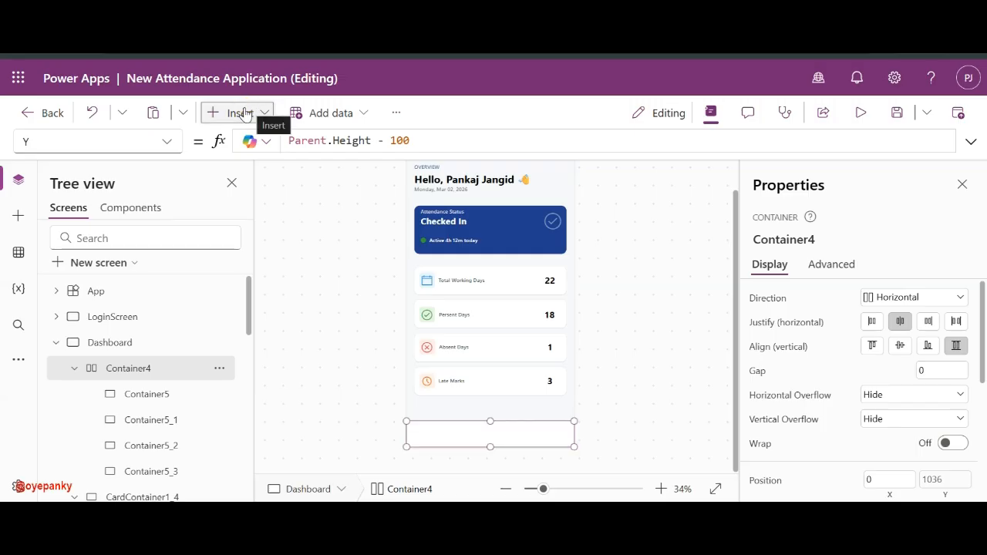
click(239, 112)
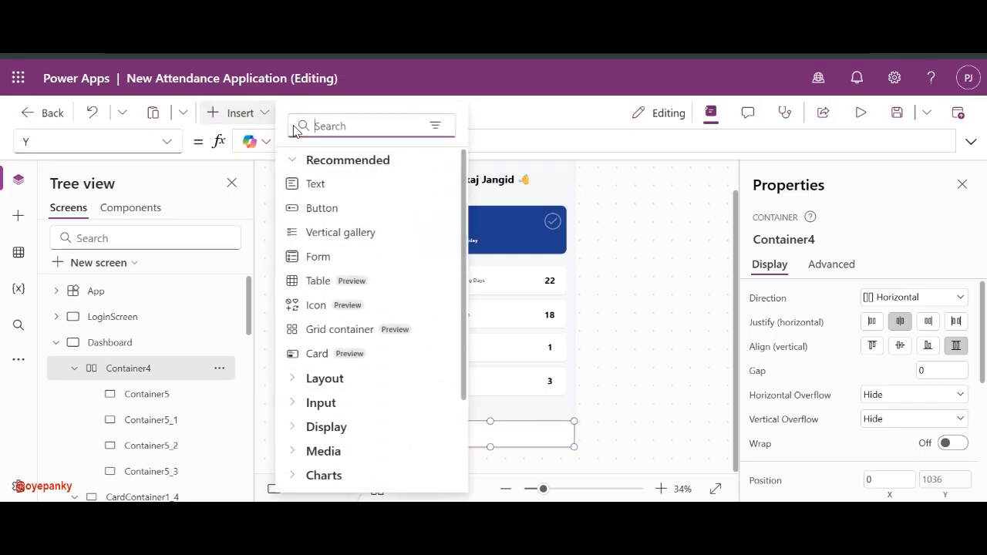
click(315, 127)
text(das)
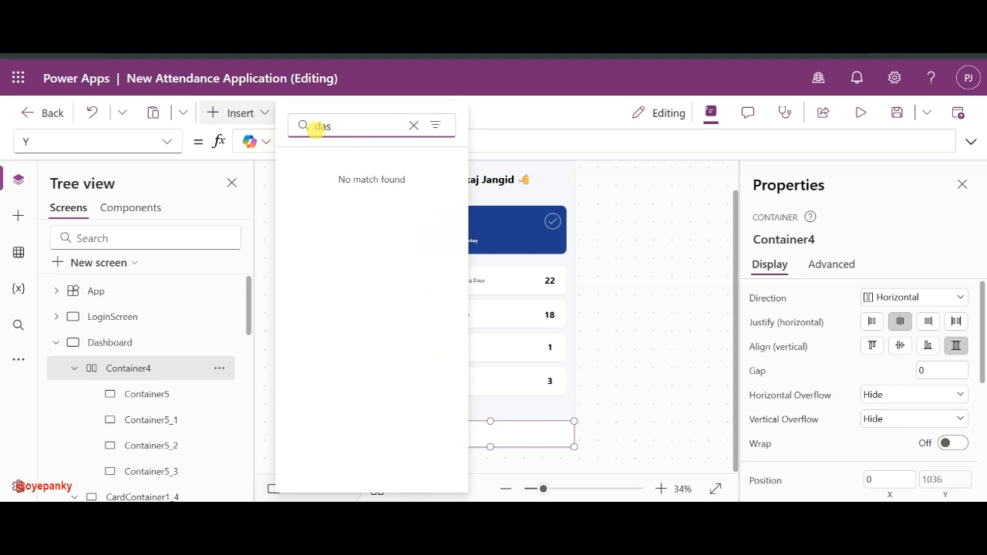
key(BackSpace)
key(BackSpace)
key(BackSpace)
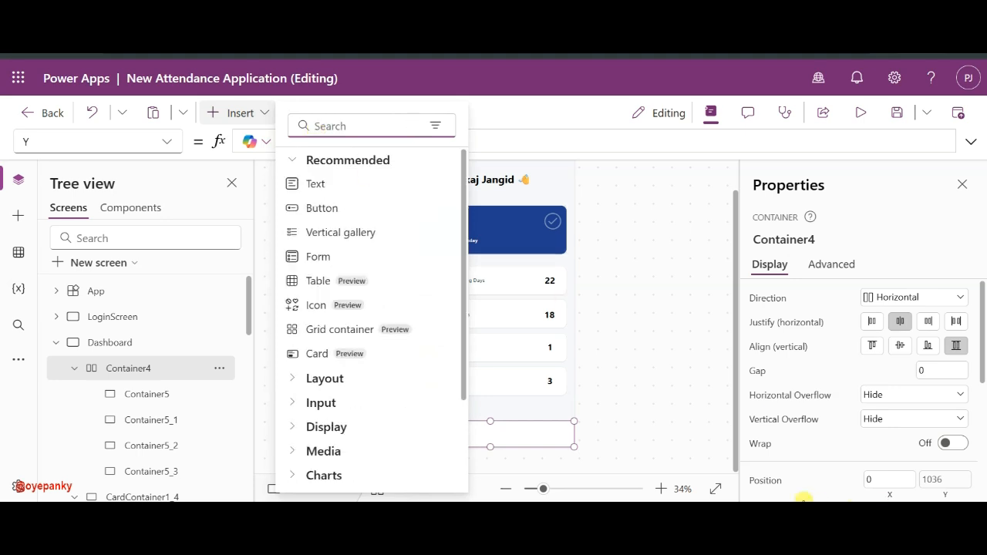
click(670, 426)
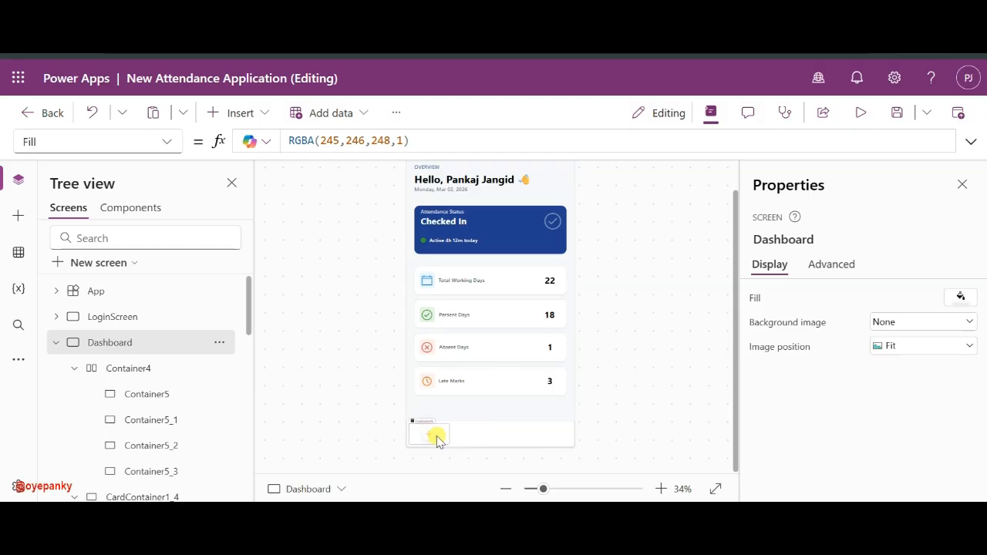
- Drag the first bottom-bar box rightward and adjust the canvas view
drag(436, 435, 542, 429)
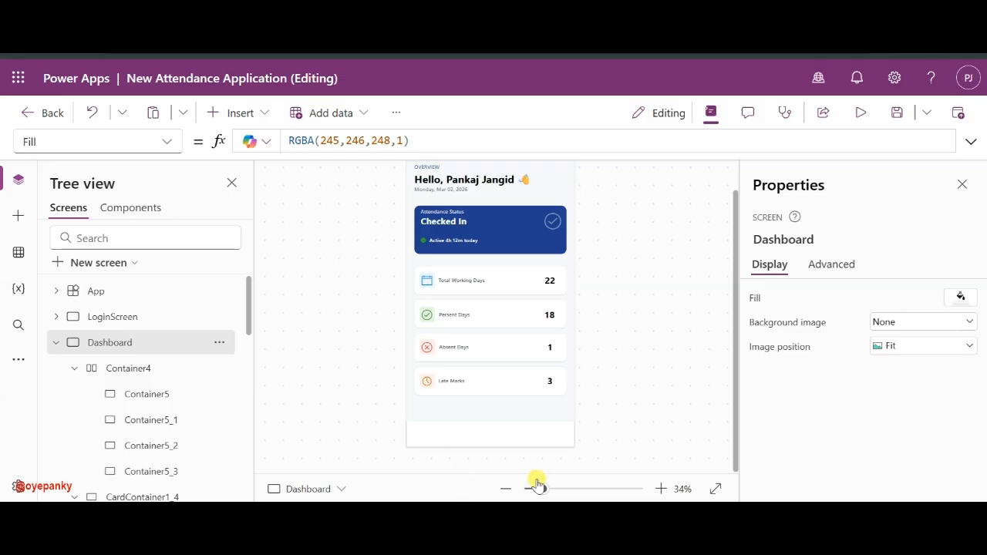
drag(543, 489, 563, 490)
scroll(578, 417, down, 2)
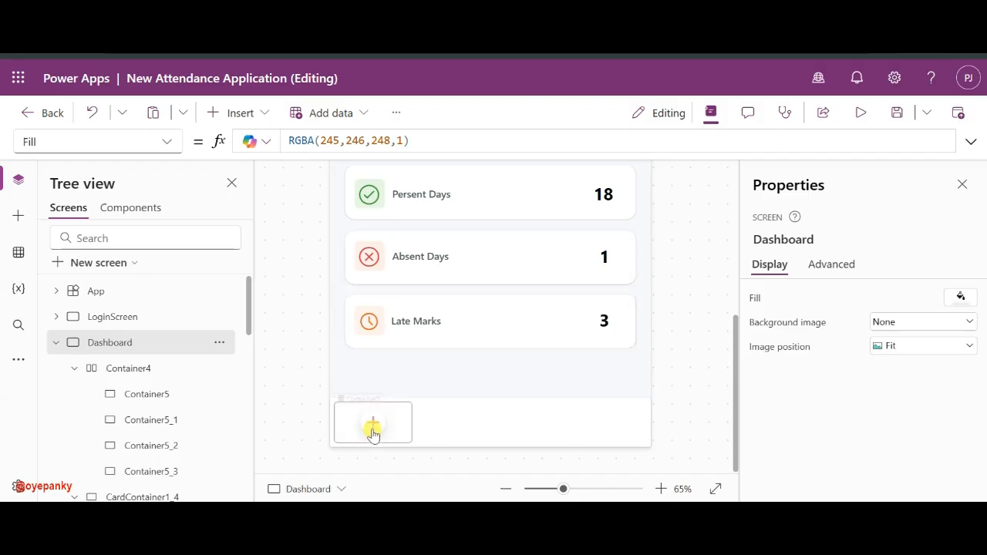
- Insert a rectangle inside Container5, the first bottom-bar slot
click(372, 432)
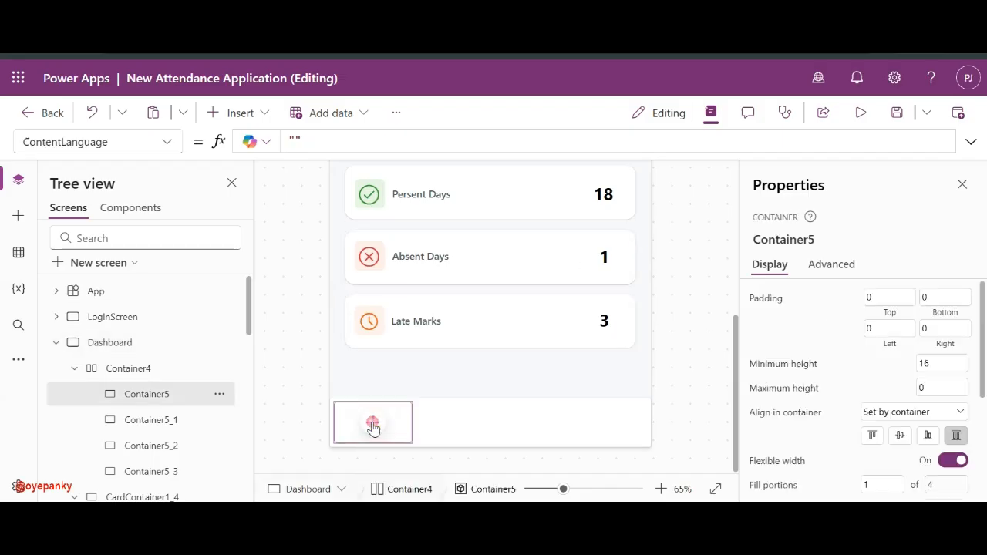
click(372, 424)
click(453, 139)
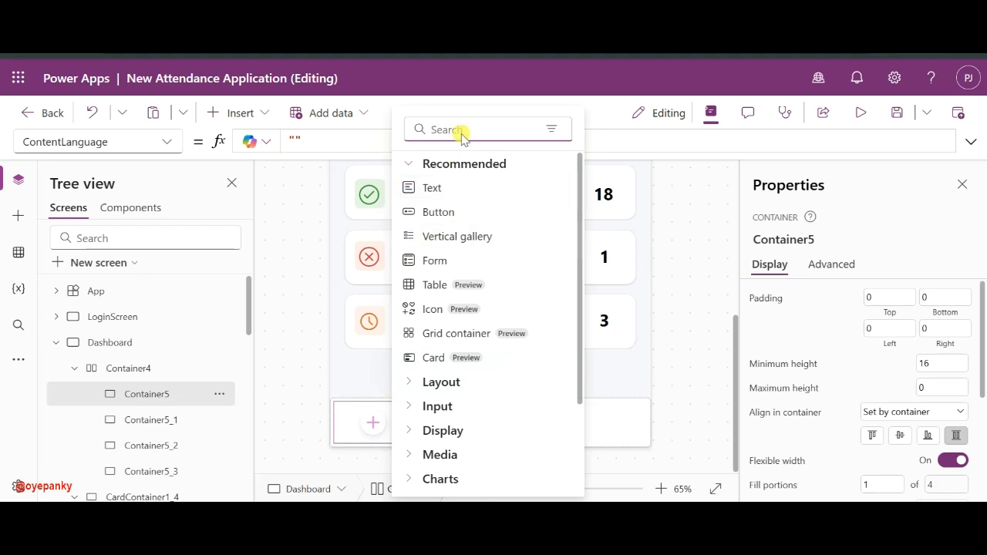
text(r)
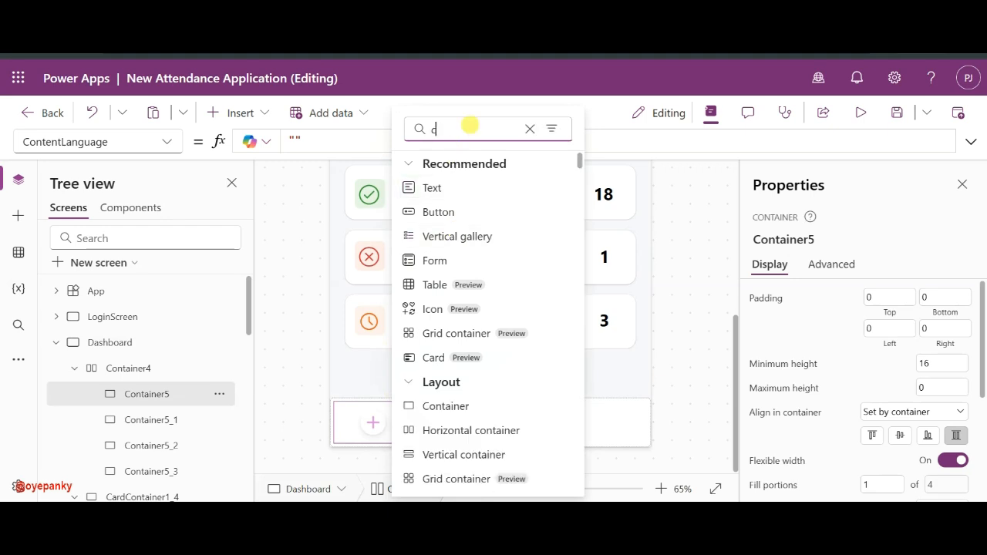
key(BackSpace)
text(rec)
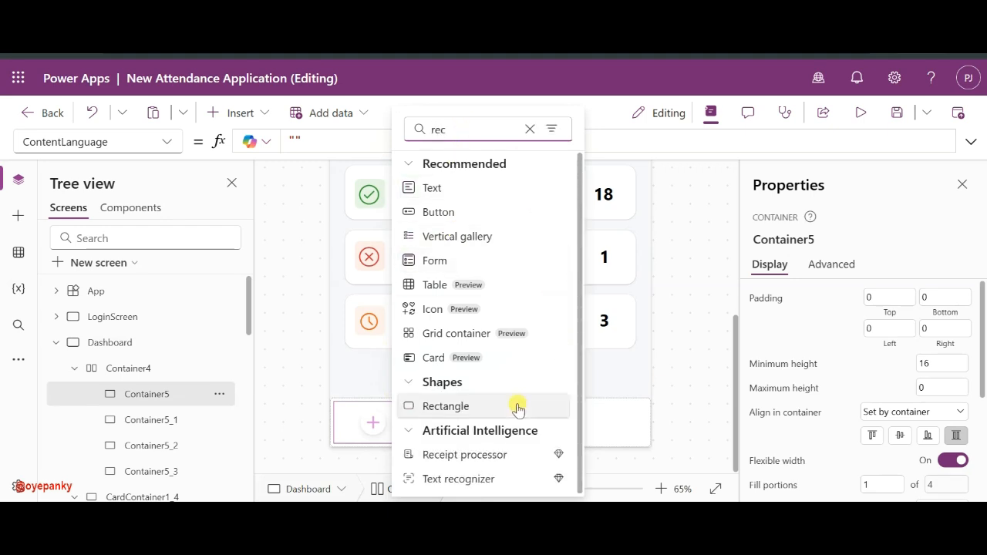
click(467, 410)
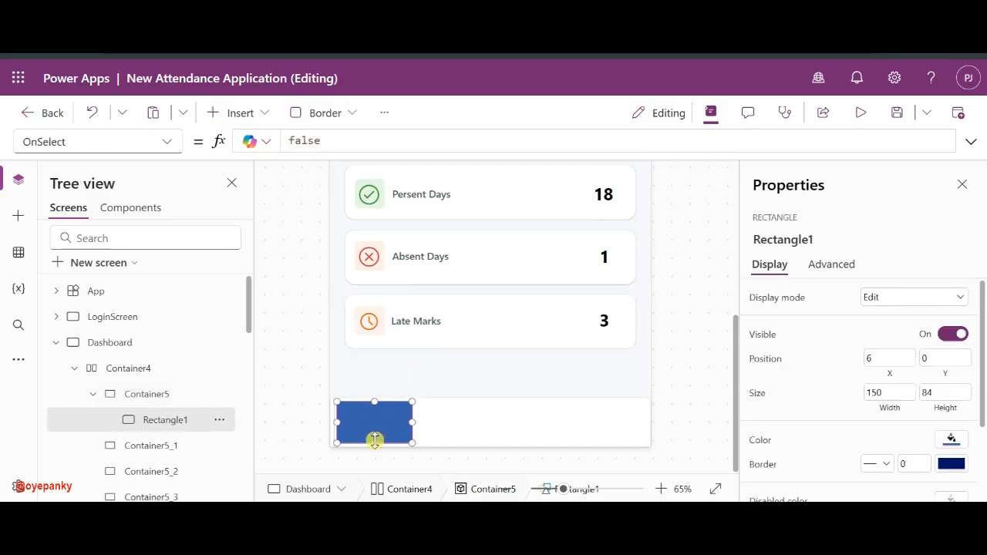
- Shrink the tall blue rectangle into a thin line
drag(374, 440, 381, 402)
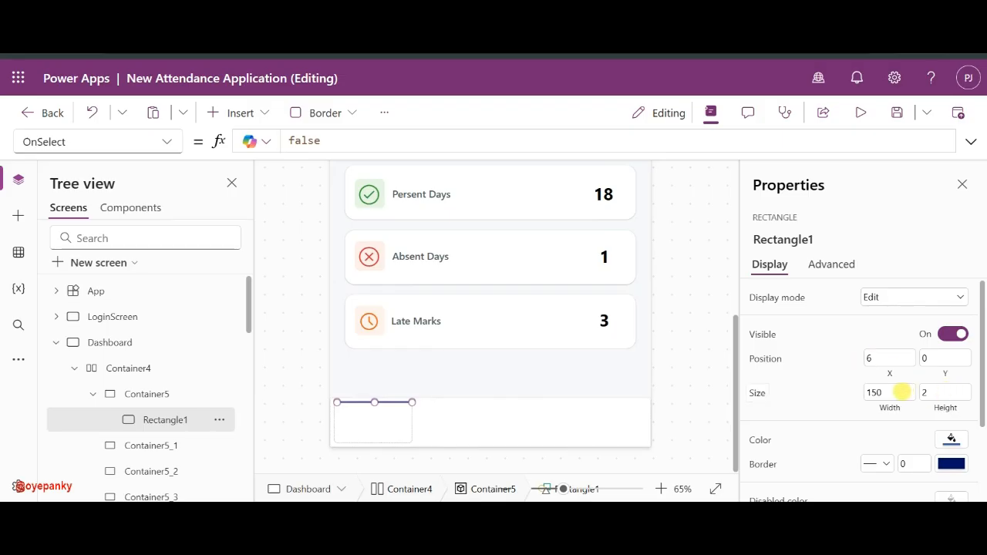
click(874, 392)
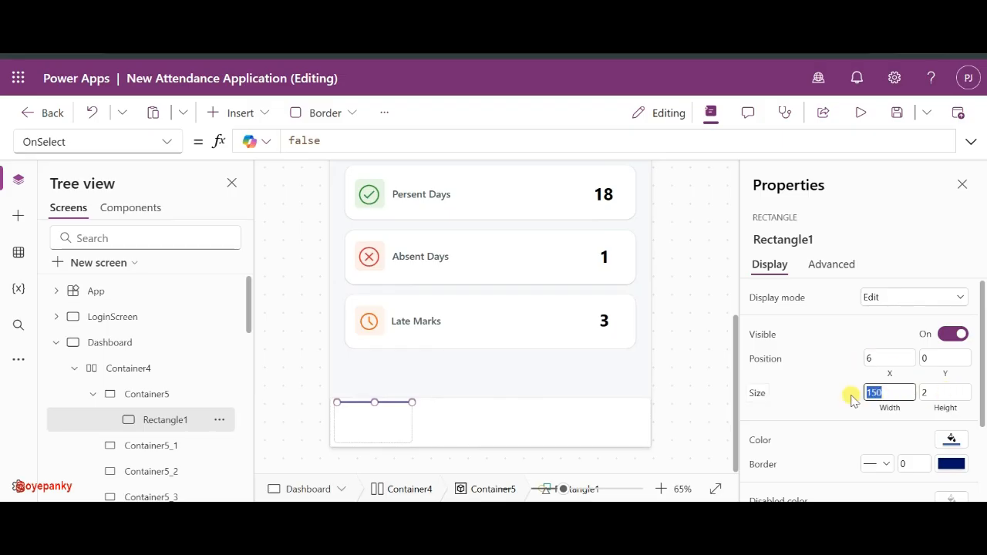
click(404, 439)
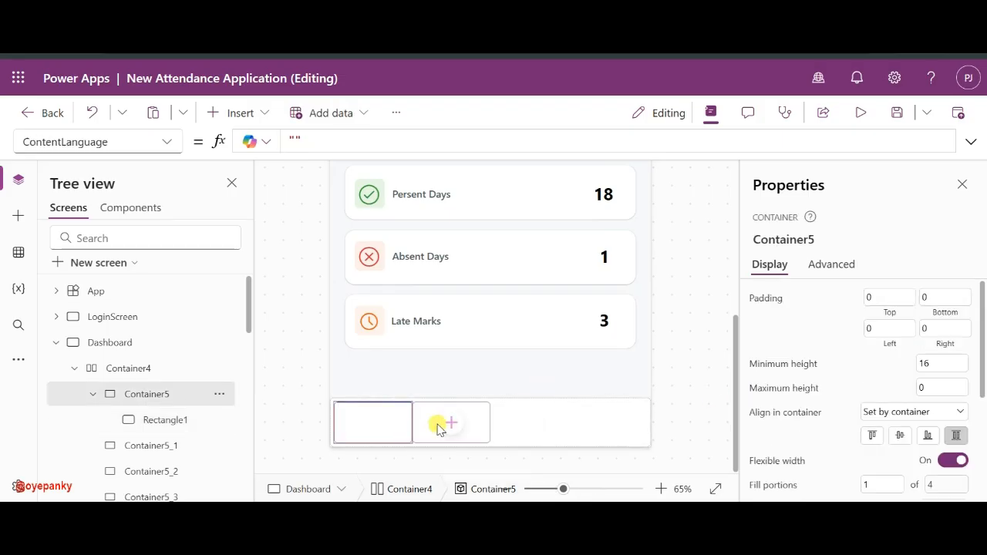
scroll(917, 343, down, 3)
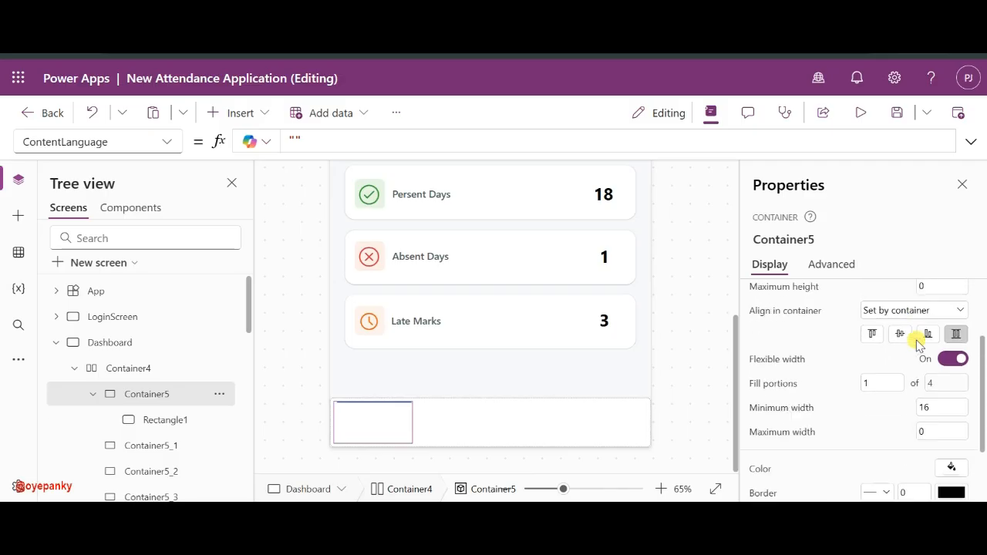
scroll(918, 341, up, 3)
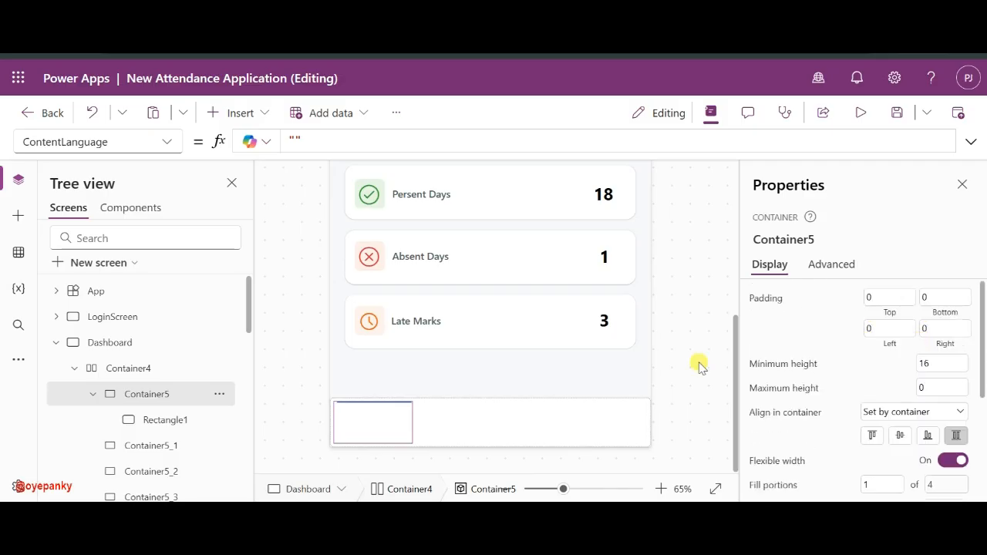
click(163, 416)
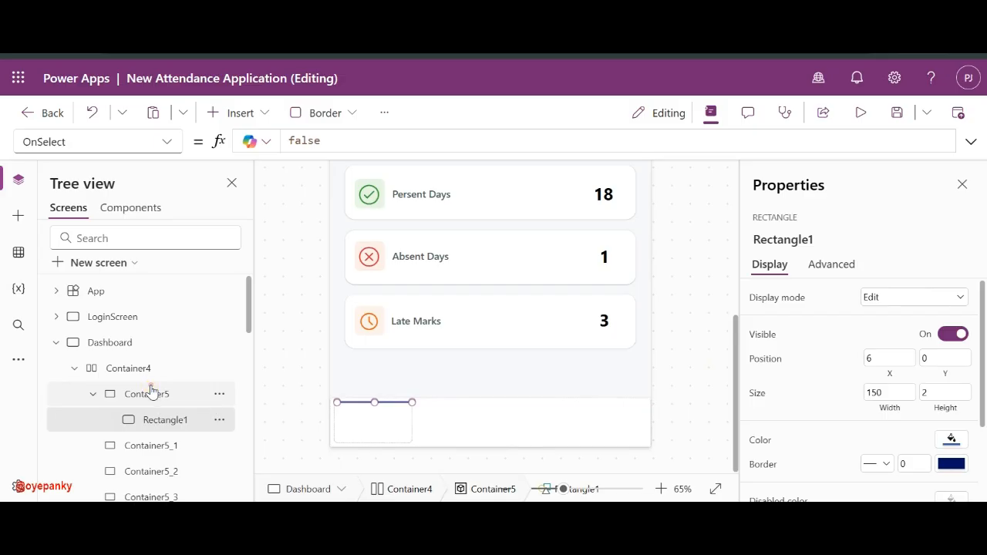
click(150, 390)
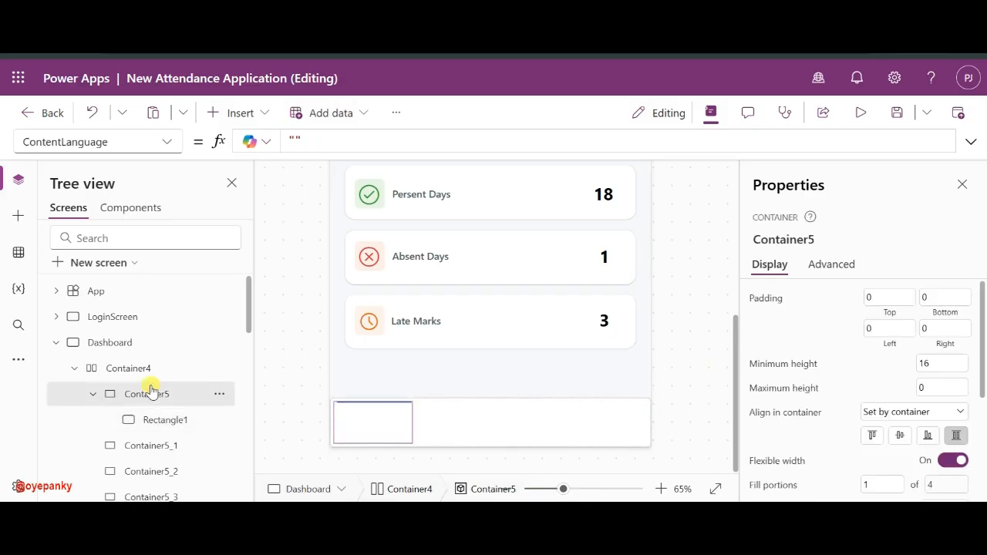
click(140, 427)
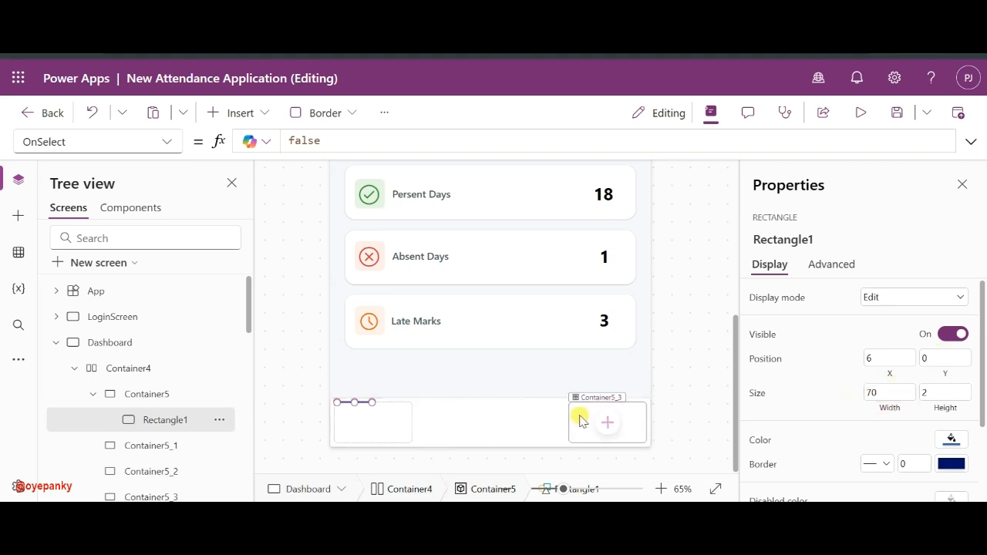
- Shorten the line to 70 wide, move it to X 45, Y 0, and set height 4
drag(412, 401, 367, 403)
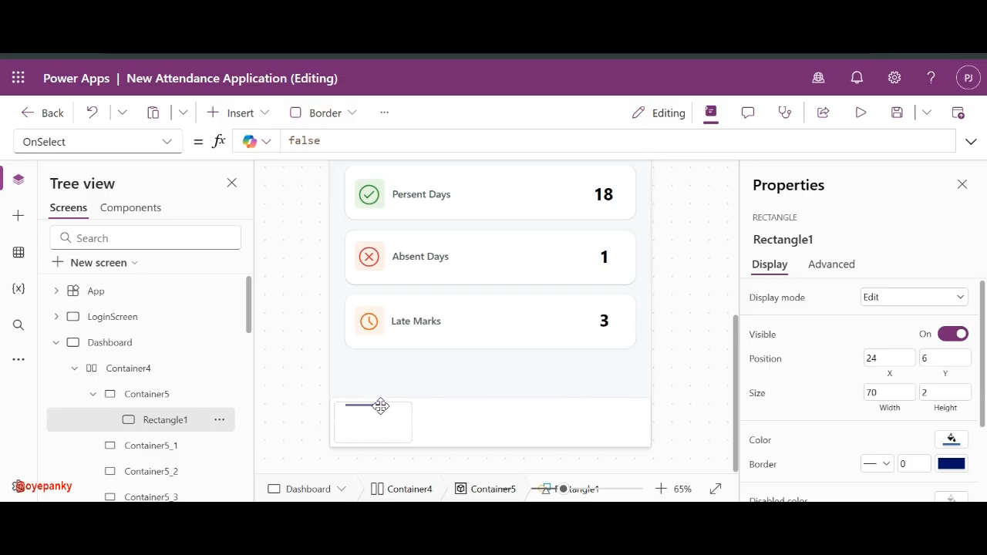
drag(383, 408, 387, 393)
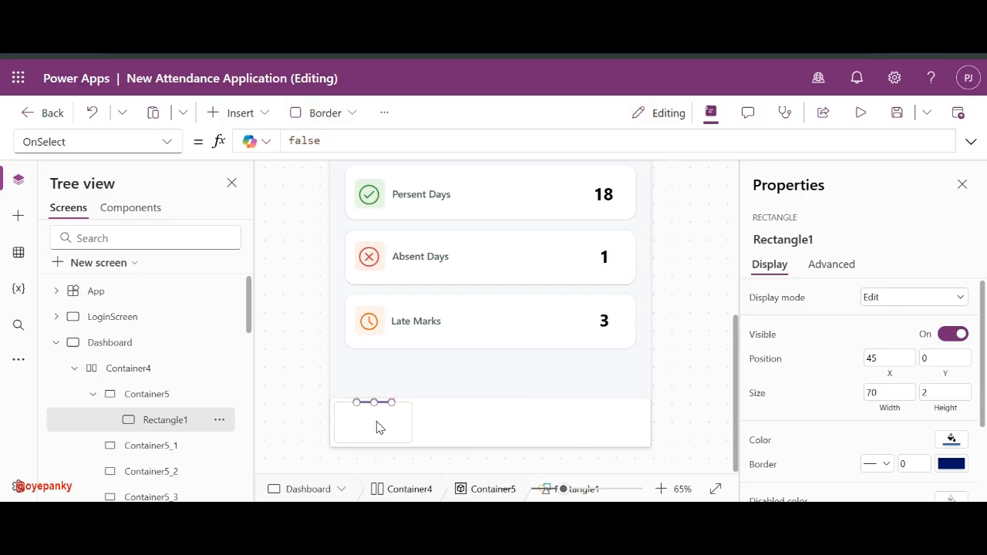
click(379, 424)
click(378, 403)
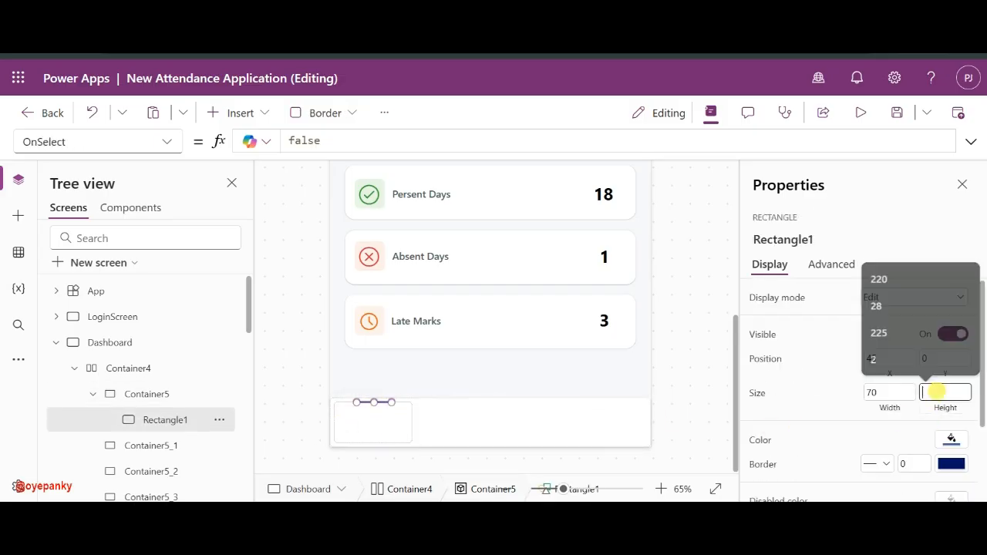
key(BackSpace)
text(4)
click(851, 407)
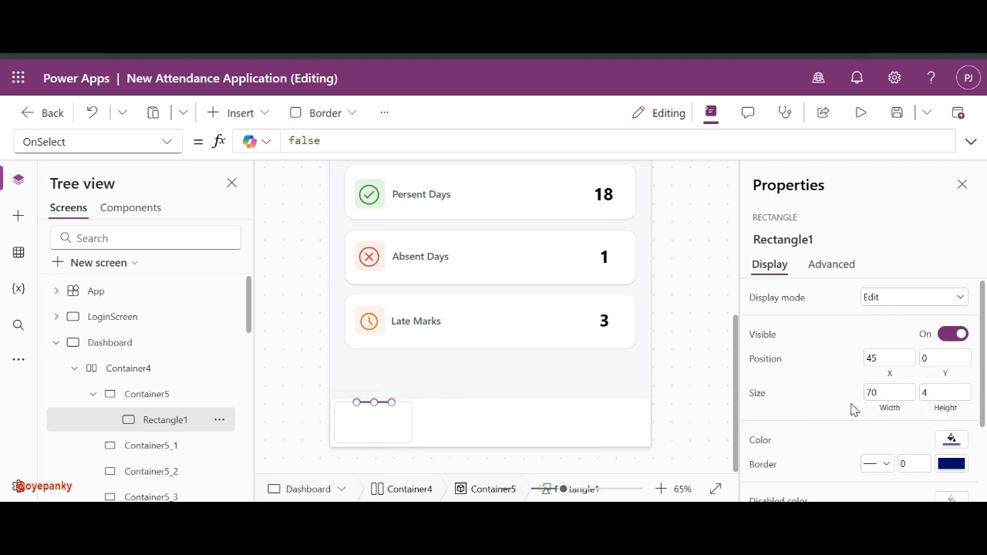
click(473, 432)
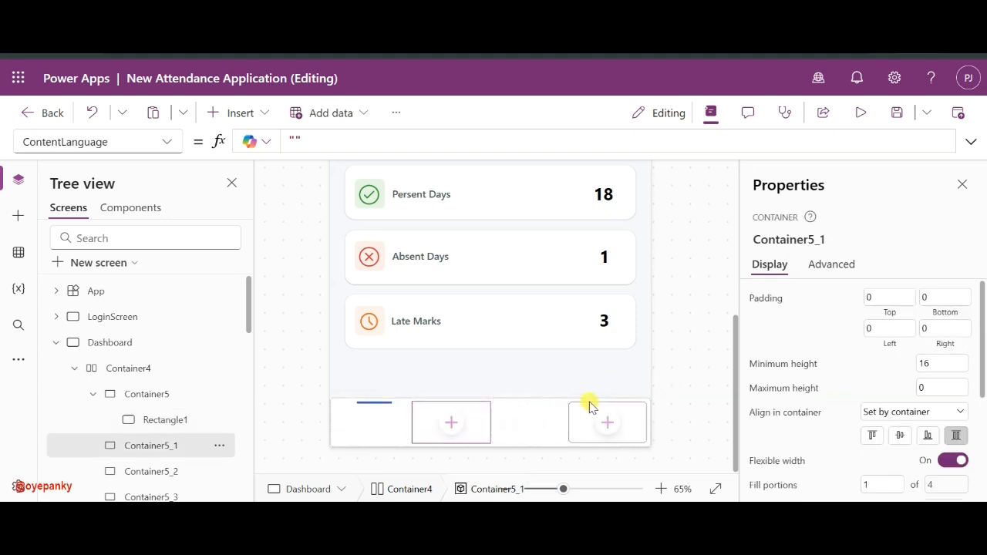
- Search the insert list for 'ico' and add the Items icon to Container5
click(149, 419)
click(378, 429)
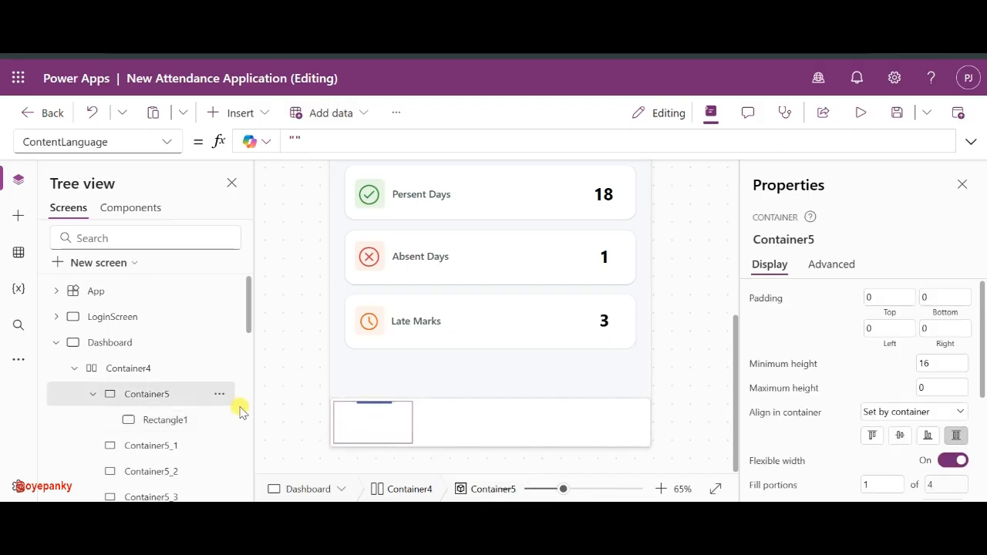
click(248, 118)
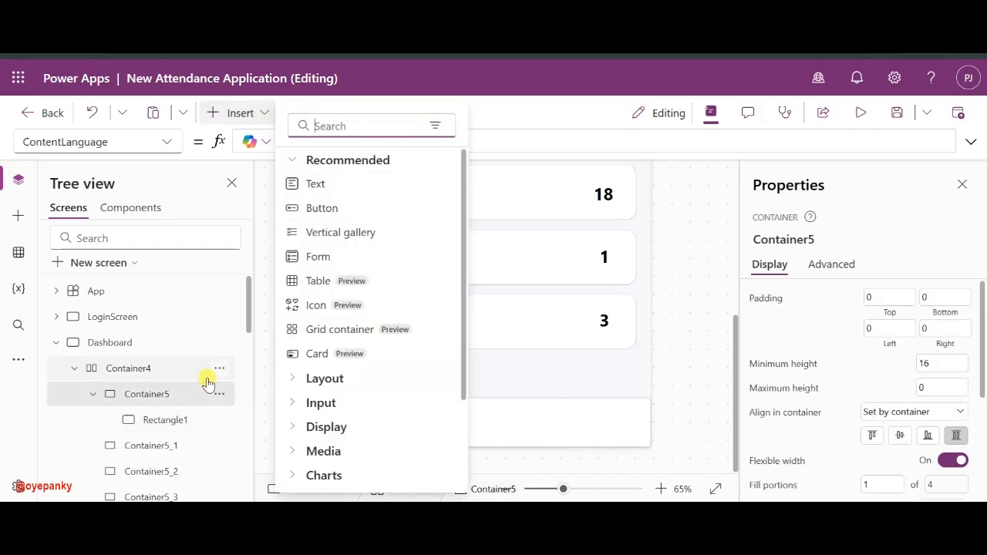
text(ico)
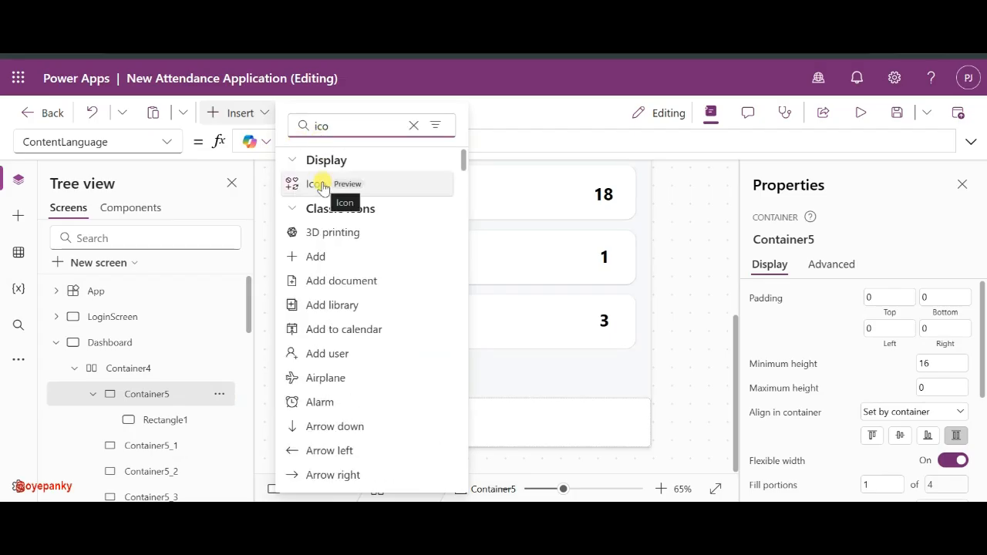
scroll(323, 301, down, 1)
scroll(324, 309, down, 6)
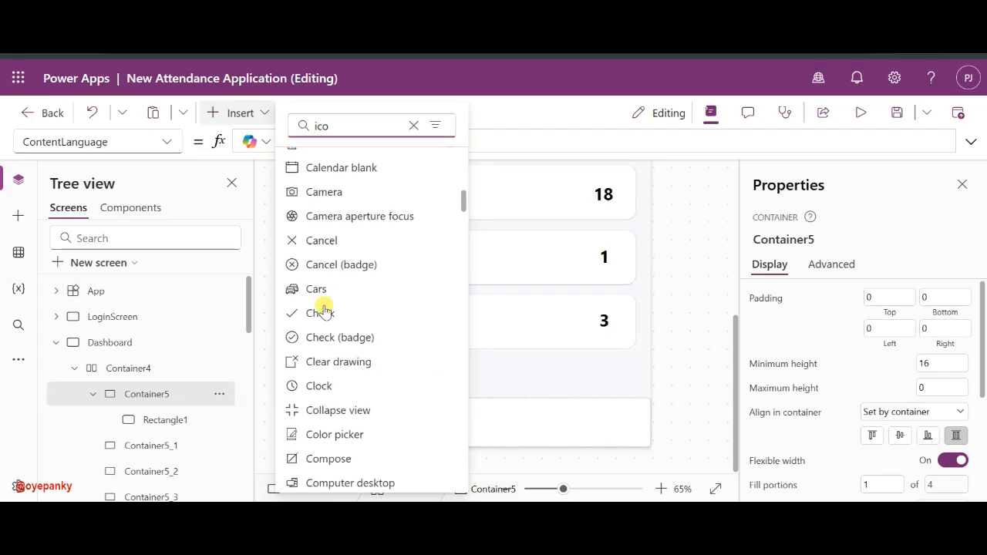
scroll(324, 308, up, 2)
scroll(324, 308, down, 1)
scroll(323, 309, down, 8)
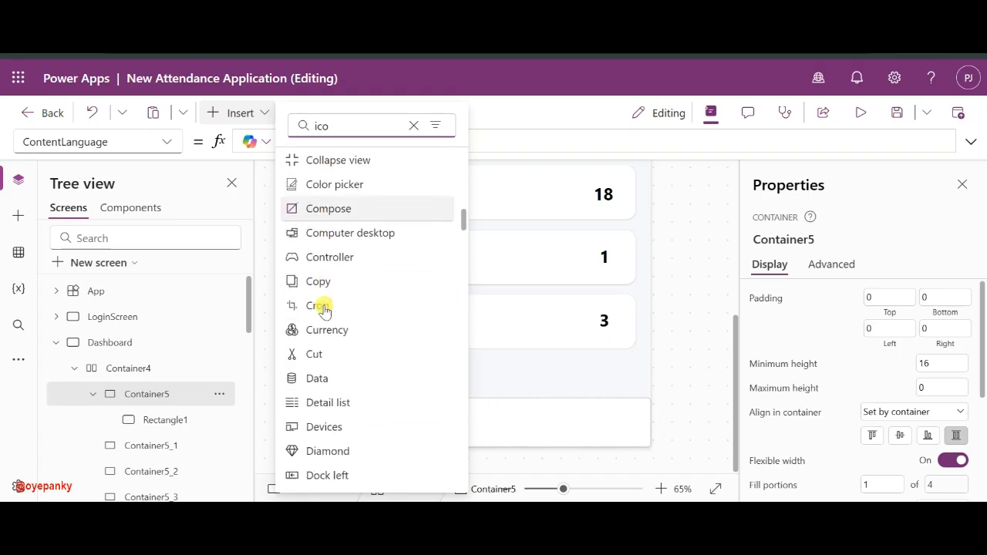
scroll(323, 310, down, 5)
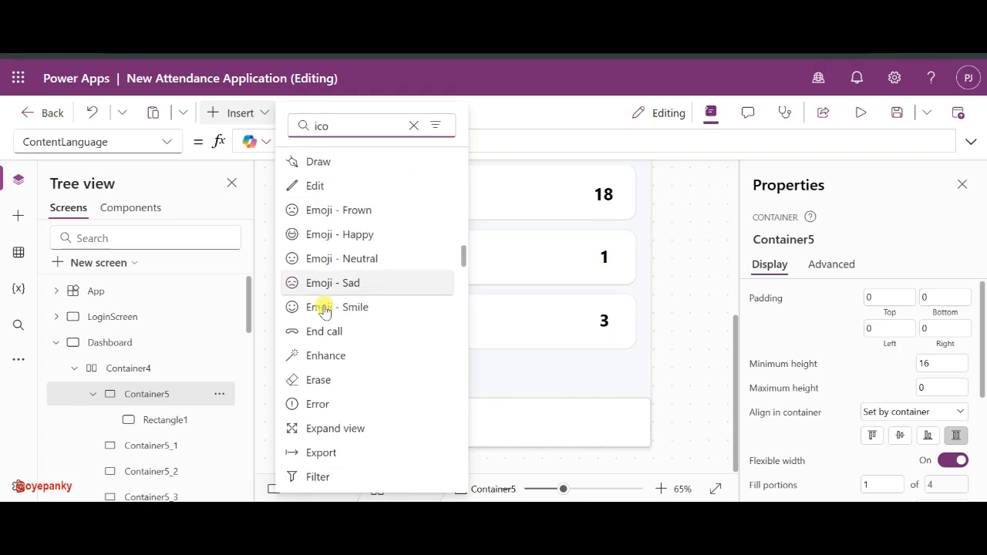
scroll(323, 304, down, 5)
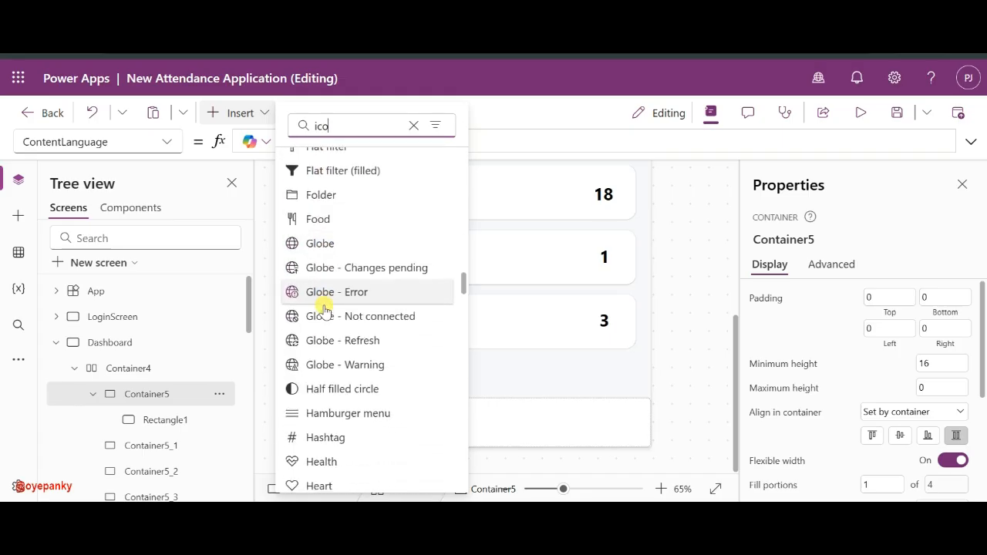
scroll(367, 405, down, 3)
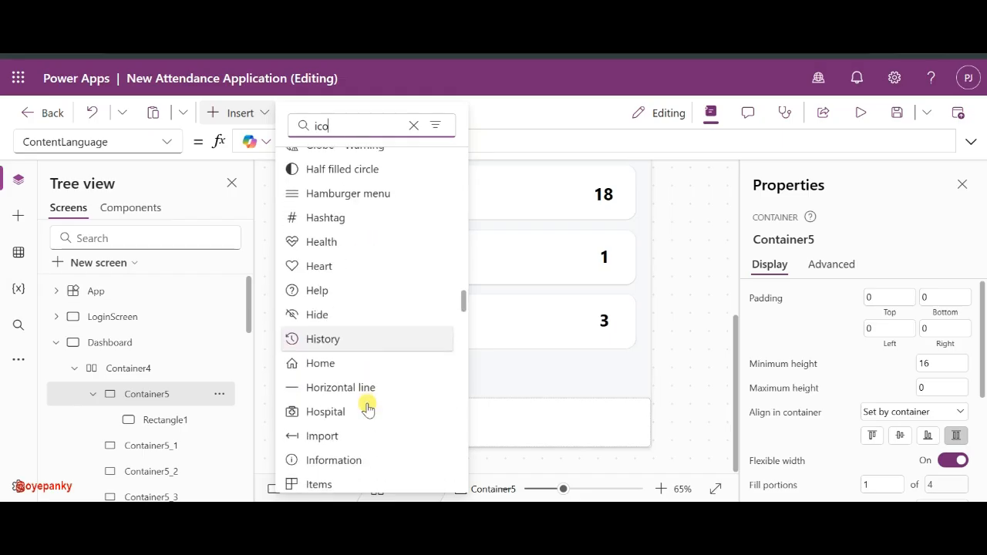
scroll(333, 368, down, 4)
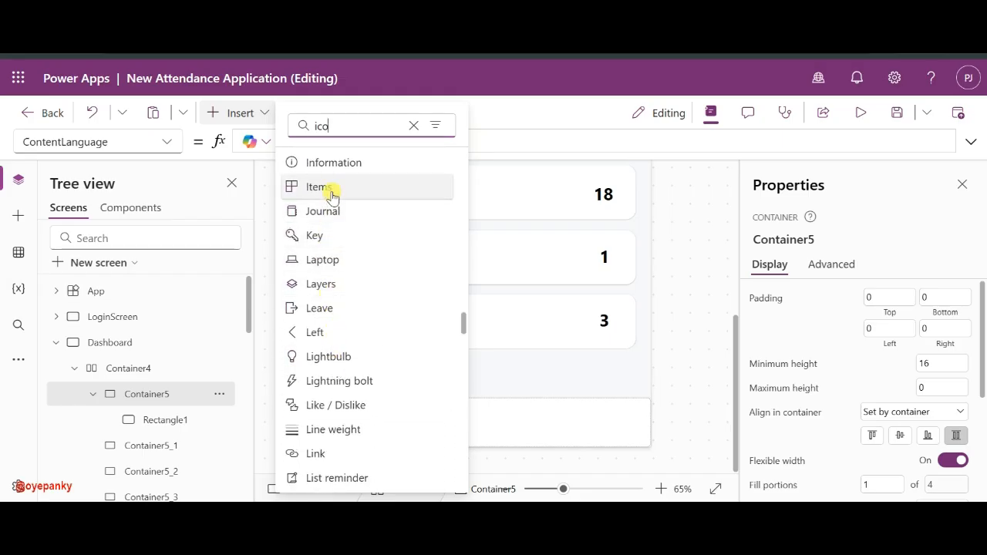
click(328, 189)
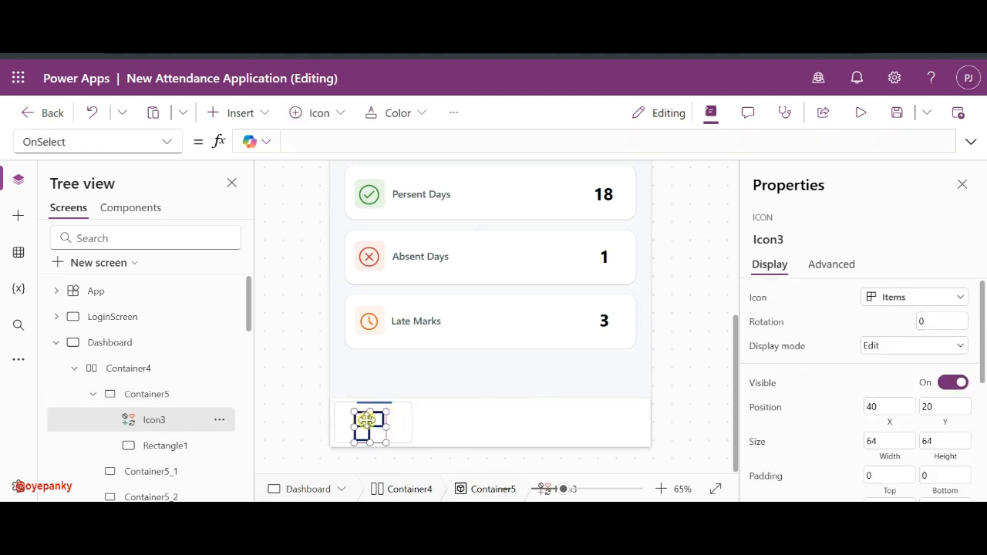
- Position the 50×39 Items icon at X 55, Y 10 in the first slot
mouse_move(362, 421)
mouse_down()
mouse_move(356, 430)
mouse_move(374, 418)
mouse_up()
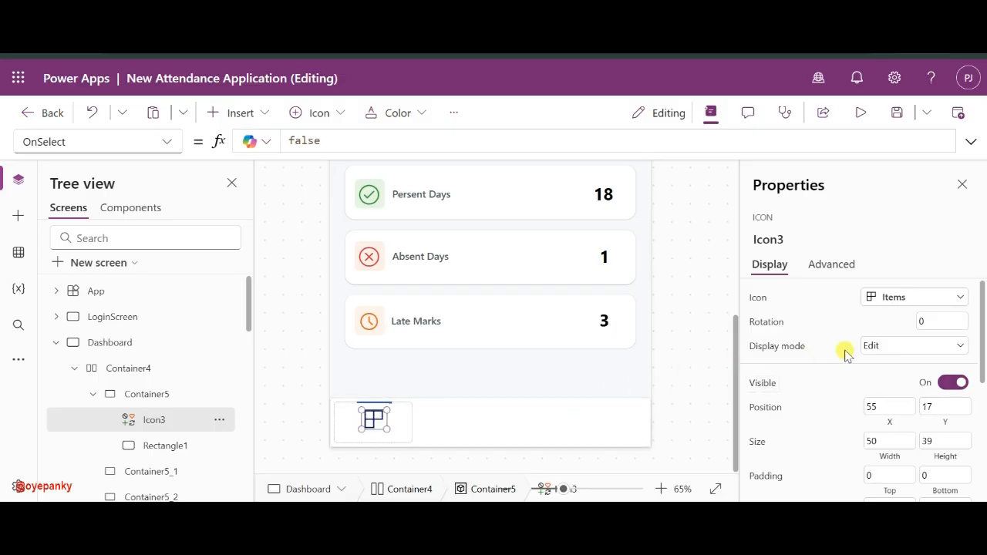
key(BackSpace)
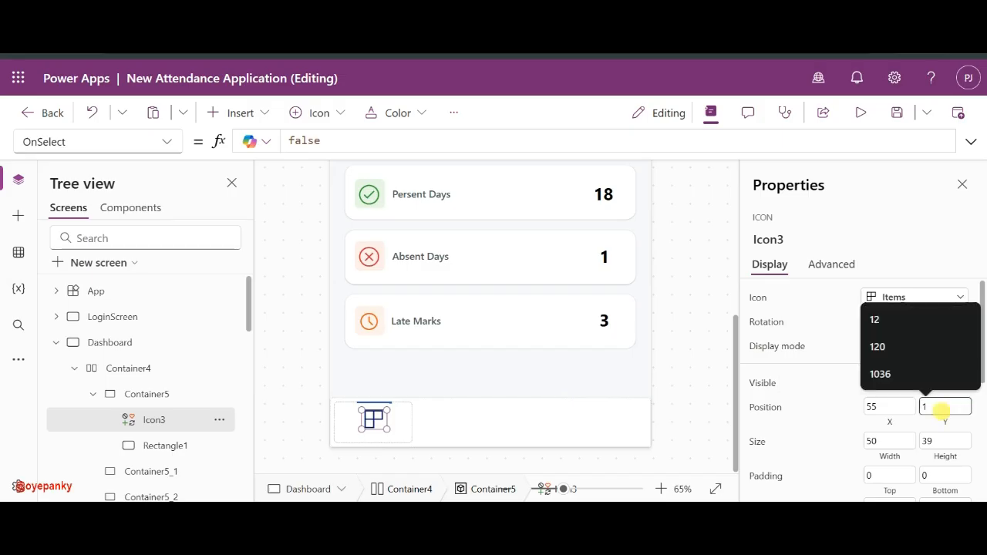
text(2)
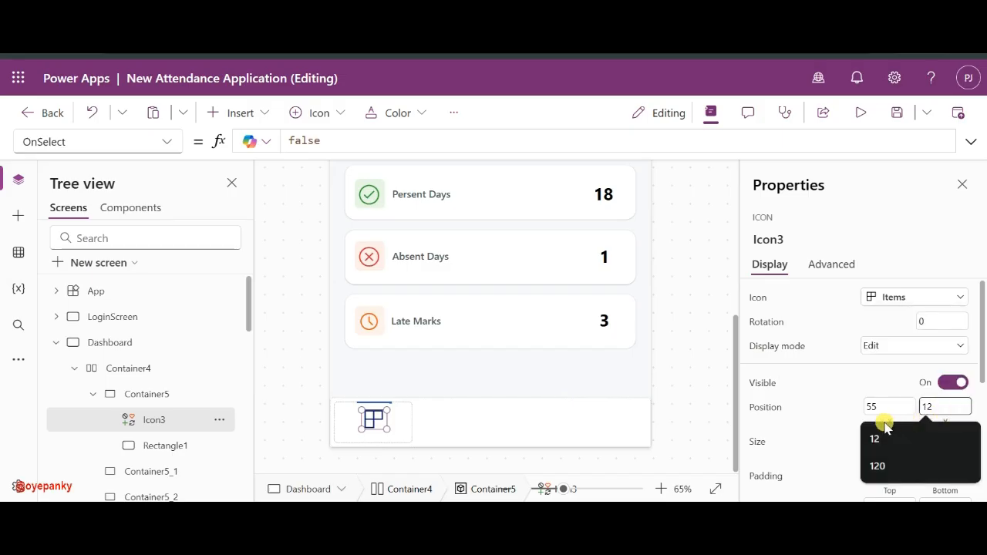
click(841, 420)
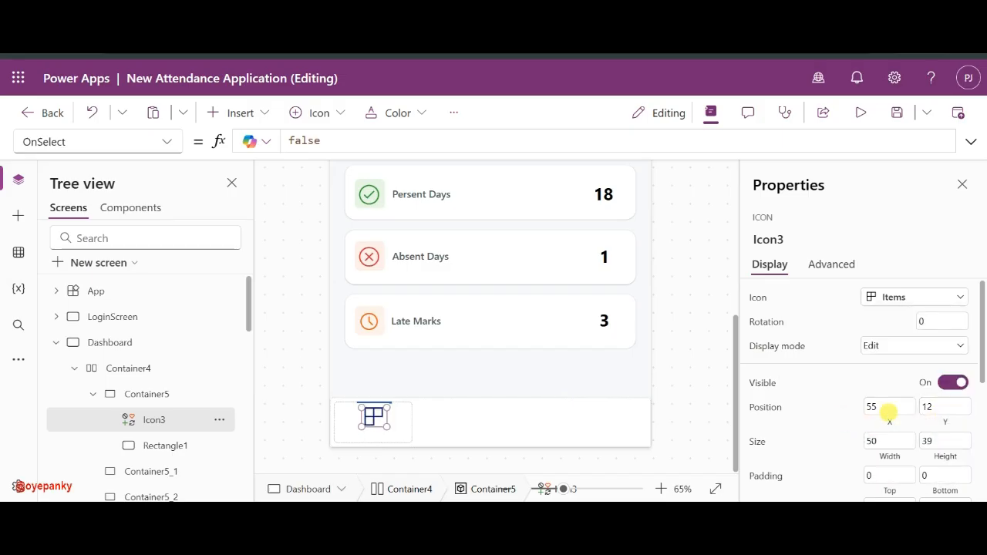
click(936, 407)
key(BackSpace)
text(0)
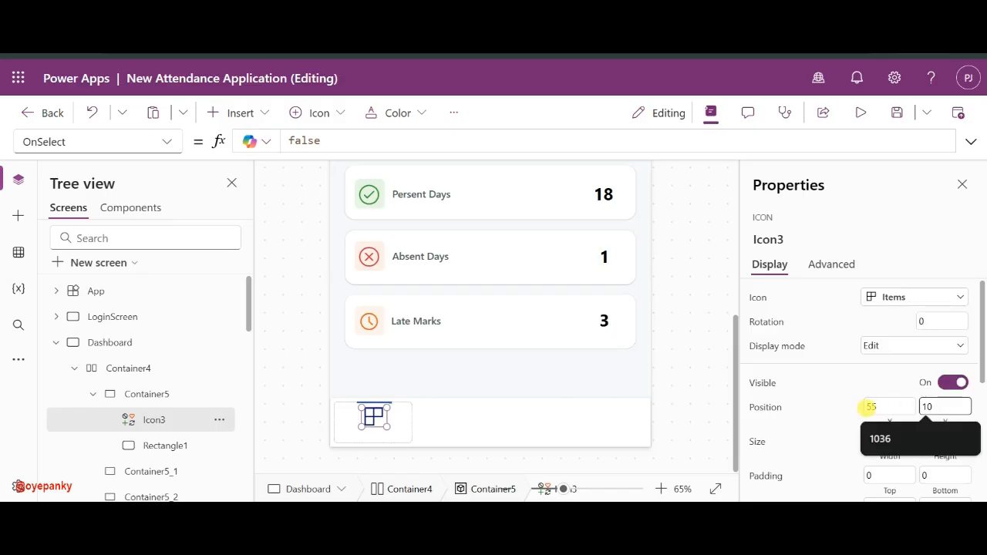
click(839, 408)
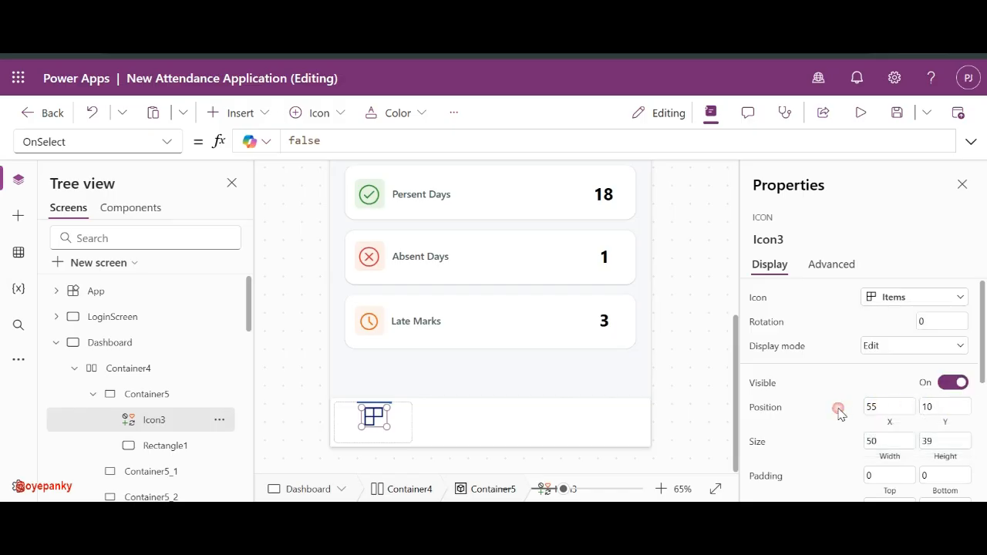
click(370, 443)
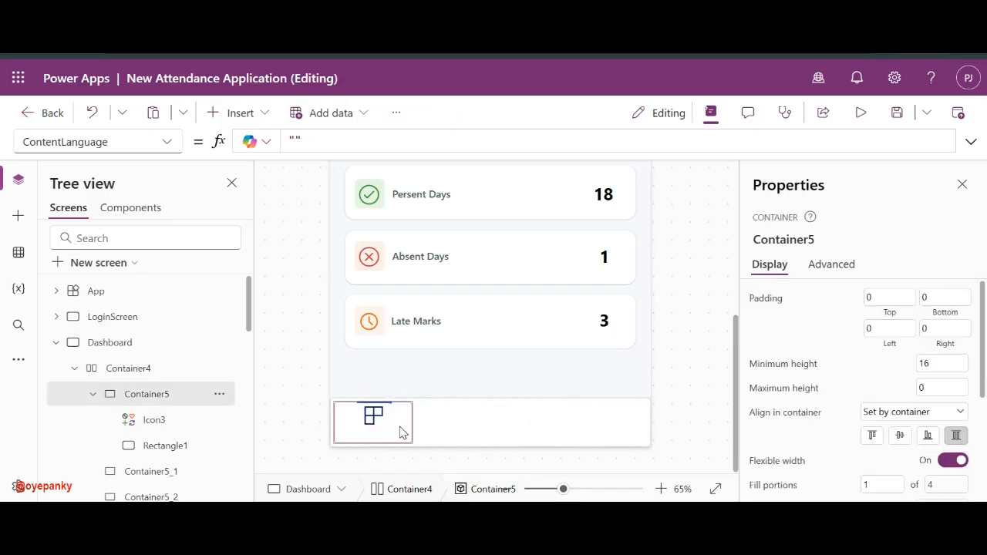
- Add a text label to the first bottom-bar slot, resized to sit below the icon
click(255, 112)
text(text)
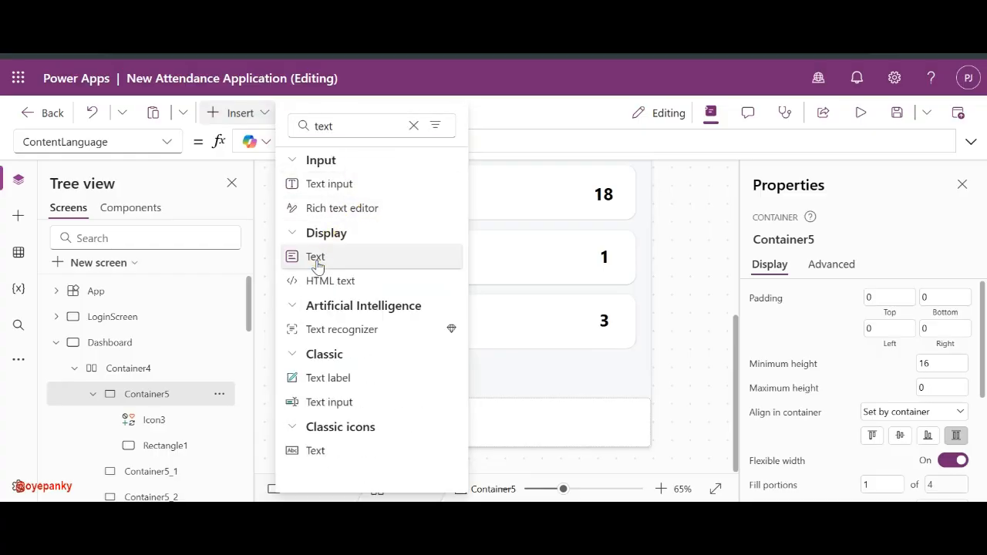
mouse_move(317, 263)
mouse_down()
mouse_move(309, 260)
mouse_move(329, 262)
mouse_up()
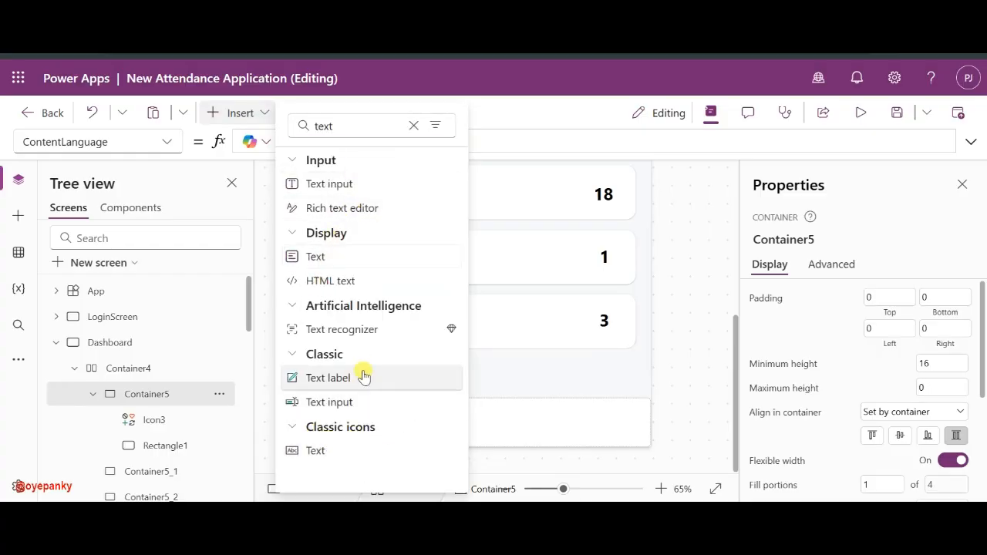
drag(336, 377, 425, 420)
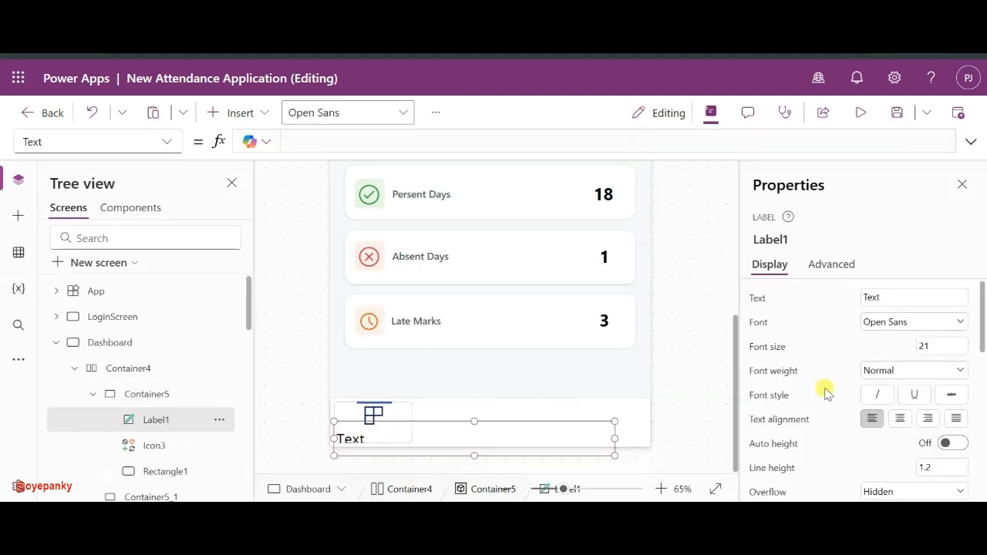
click(373, 411)
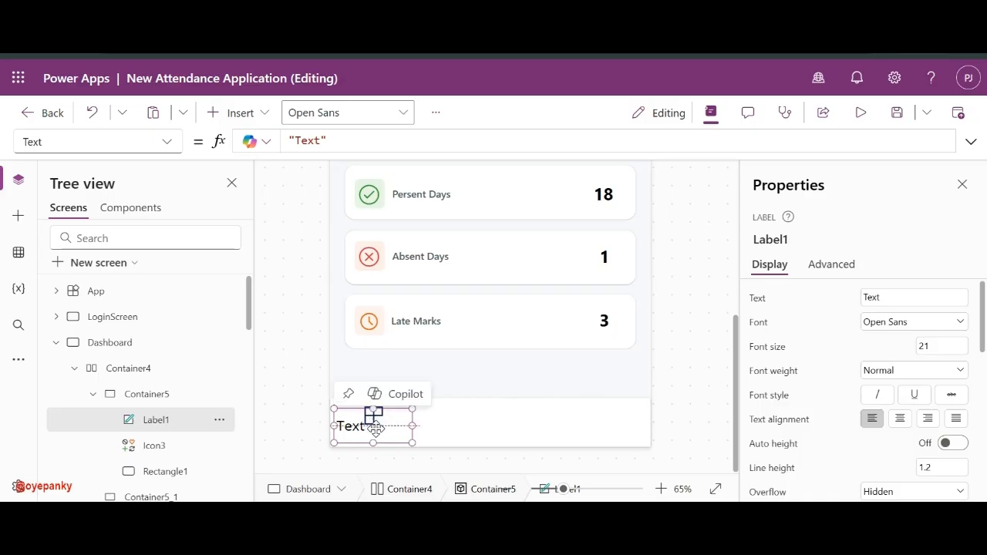
drag(373, 410, 372, 414)
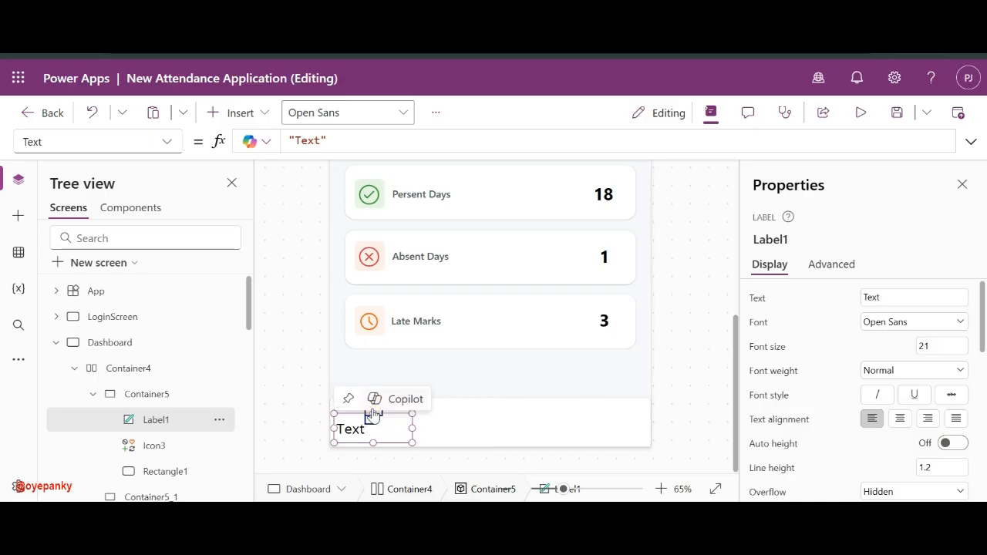
click(372, 410)
click(343, 423)
drag(370, 416, 375, 428)
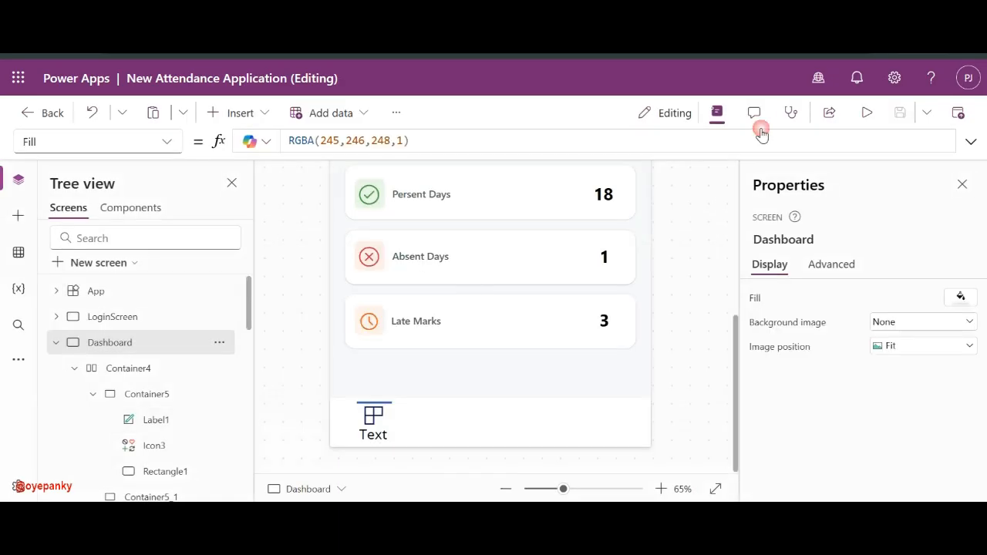
- Set the label's font size to 14 and its text to 'Dashboard'
click(374, 432)
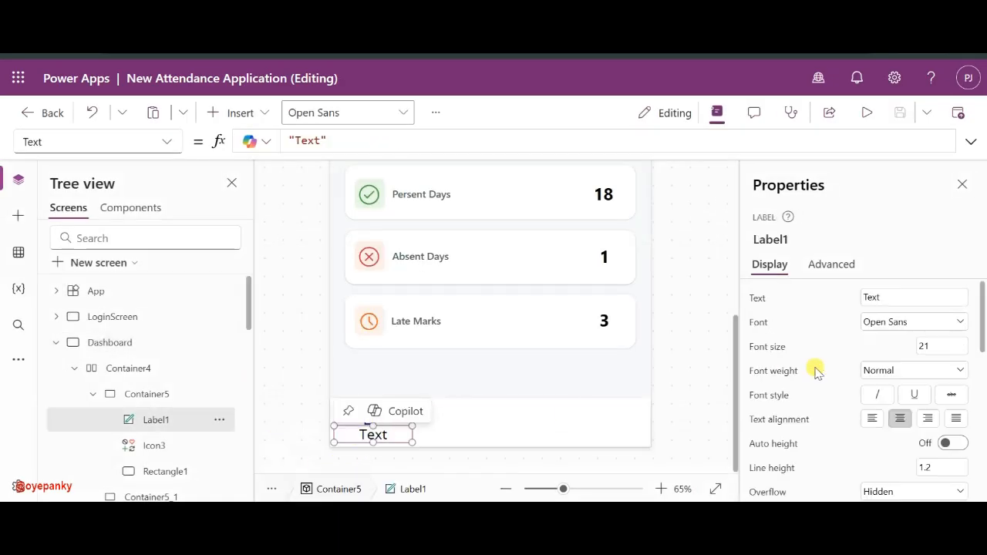
click(944, 345)
text(14)
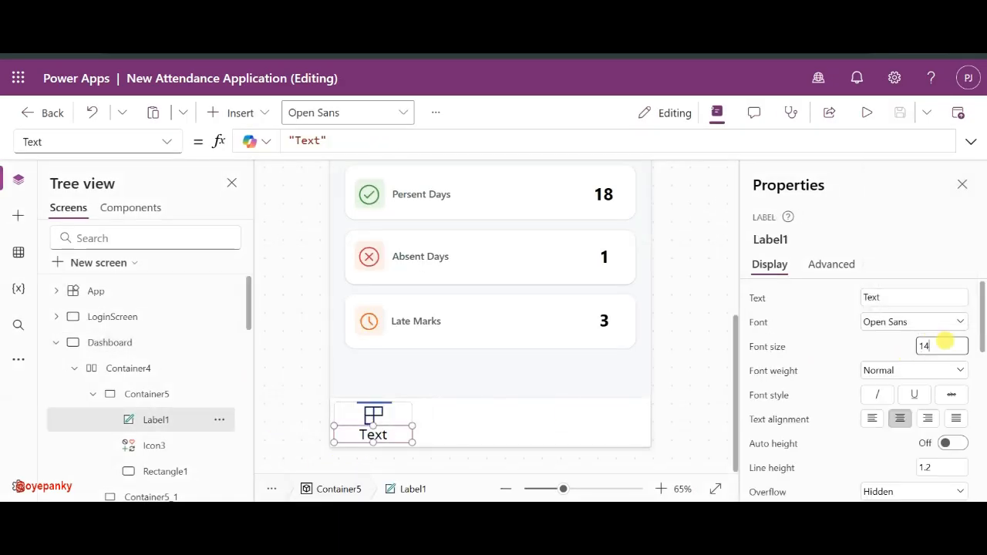
click(889, 292)
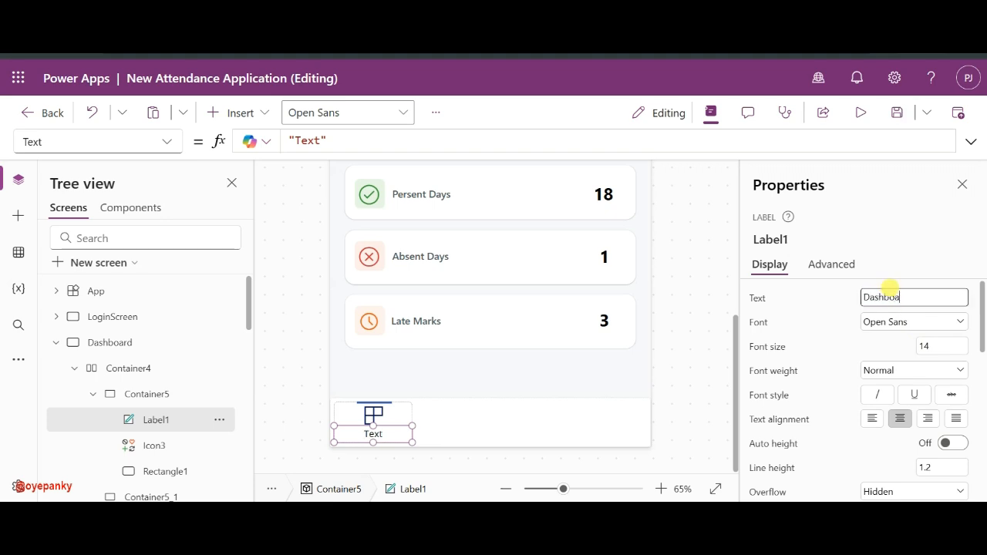
click(839, 303)
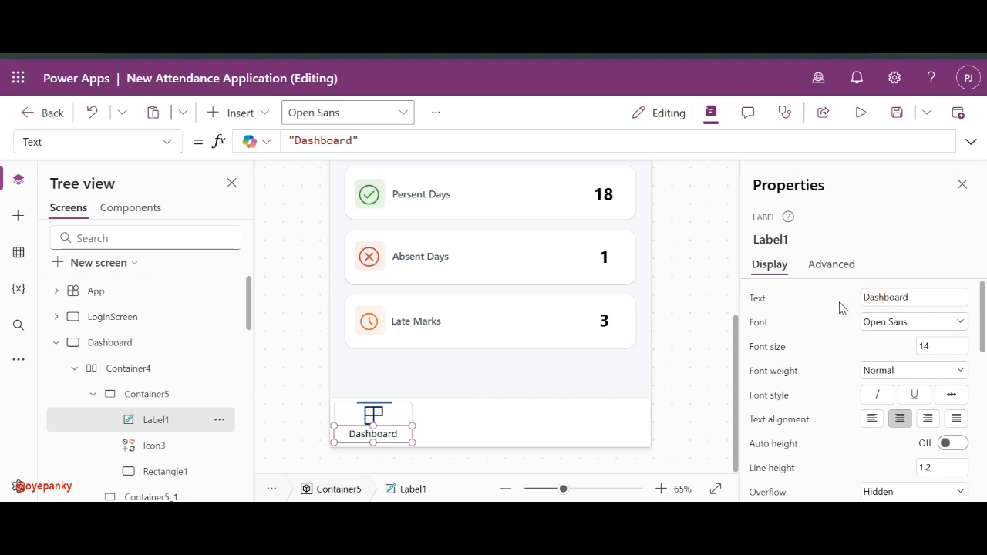
click(421, 401)
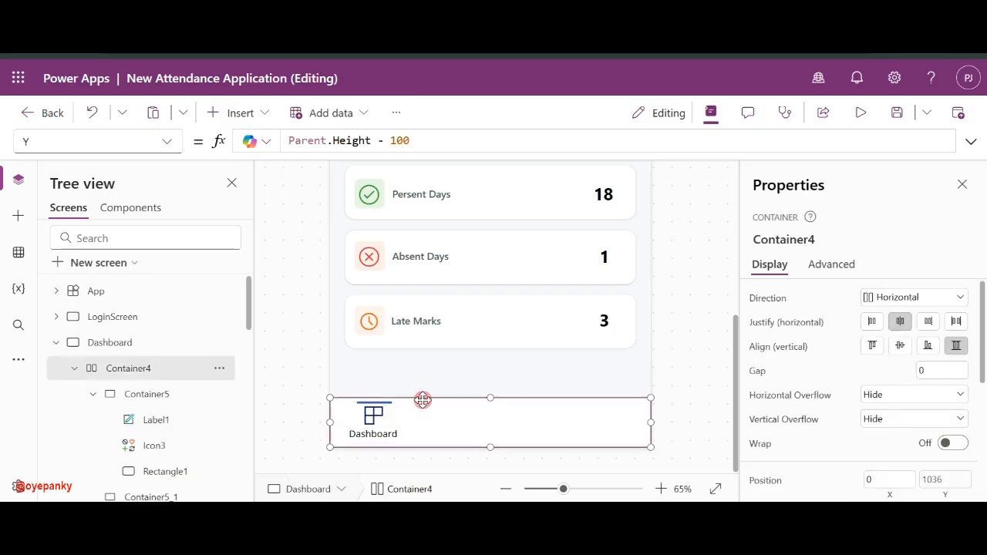
- Colour the Dashboard label and Items icon grey, RGBA(122, 138, 143, 1), after checking the reference mockup
click(134, 417)
ctrl+click(154, 446)
ctrl+click(150, 469)
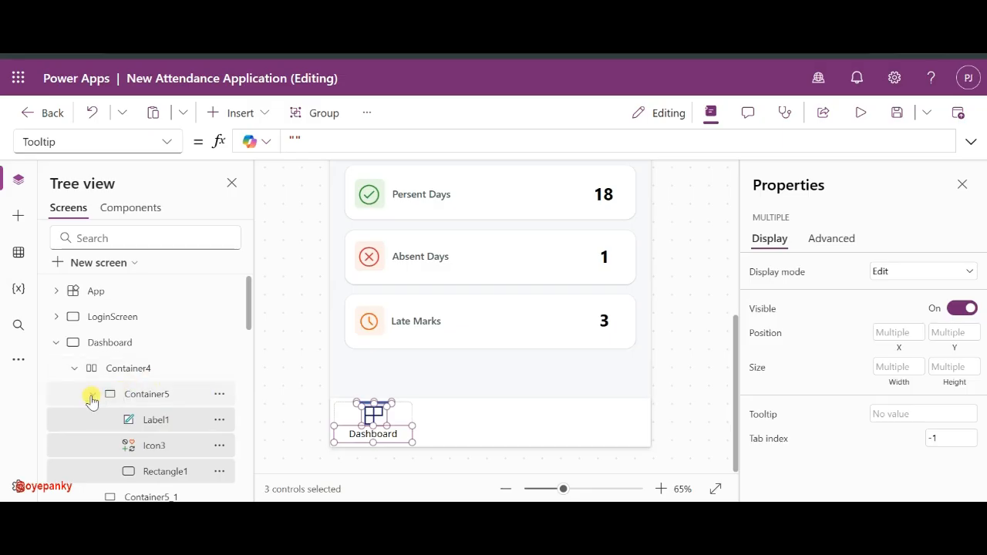
click(157, 427)
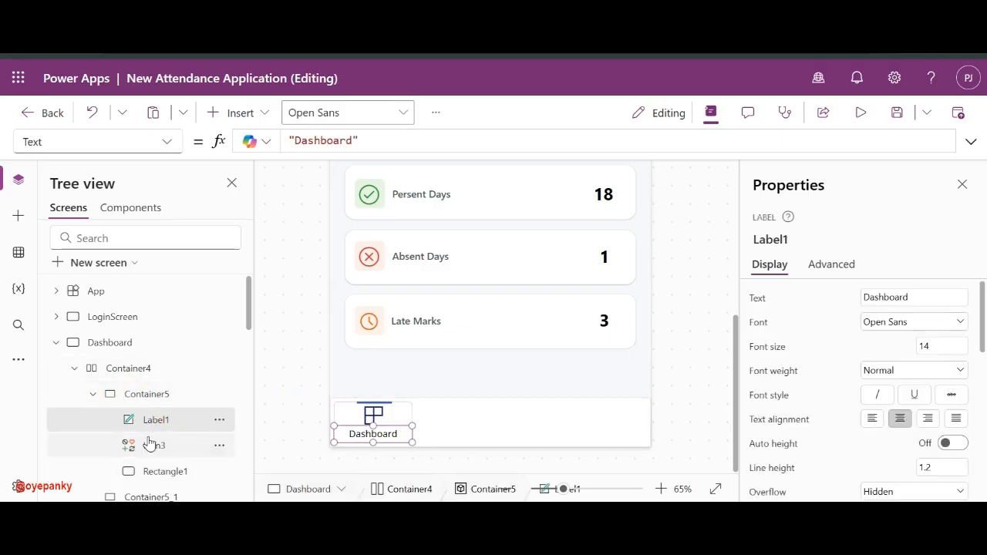
click(152, 445)
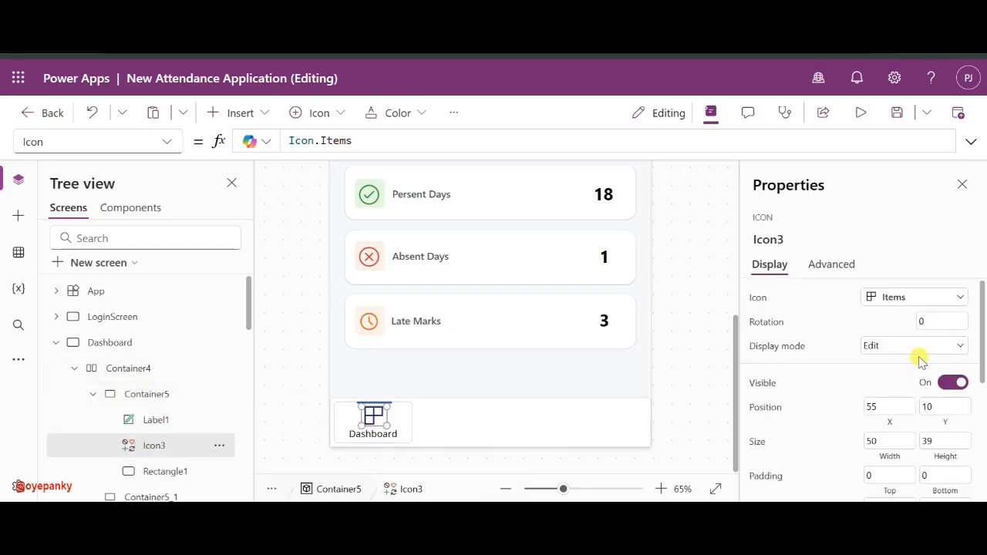
scroll(919, 339, down, 6)
click(914, 324)
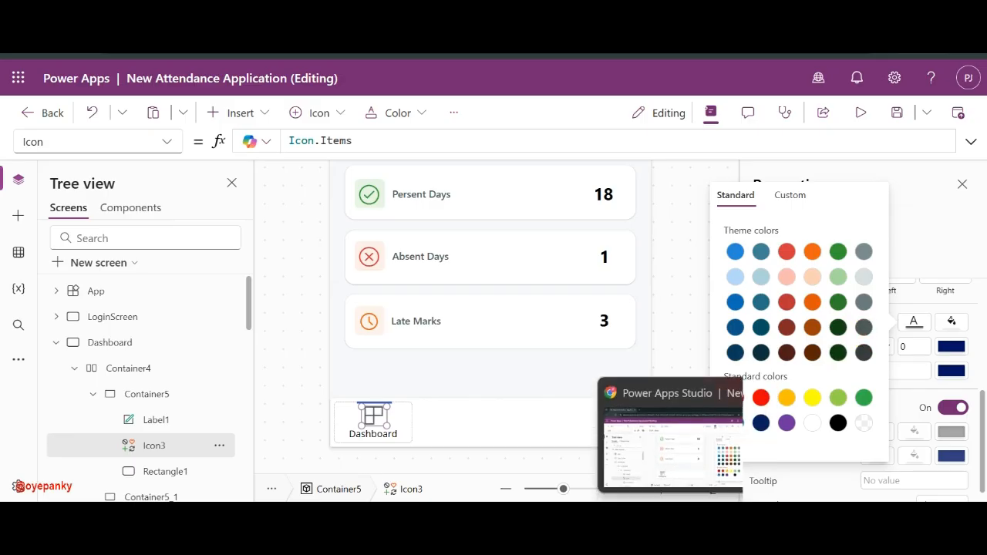
click(668, 540)
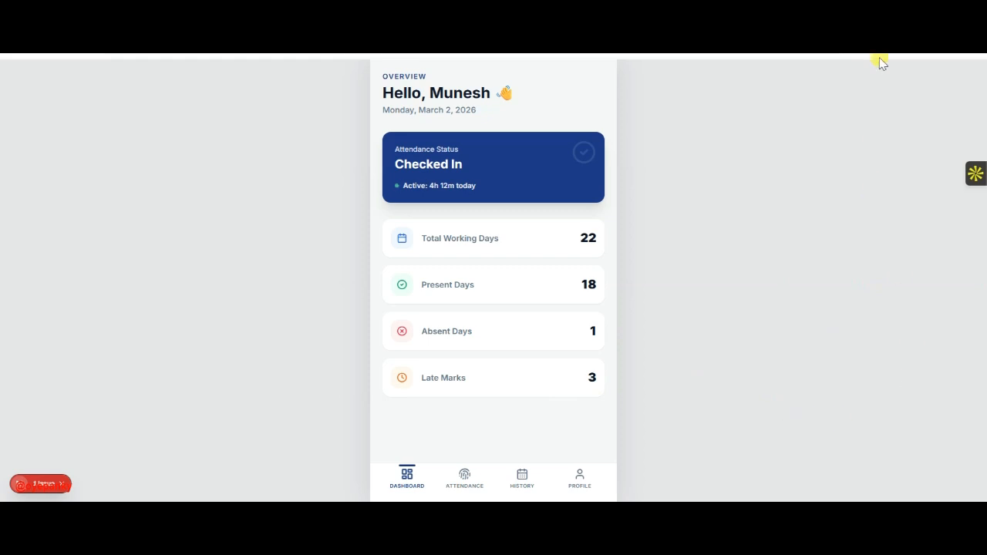
key(alt+Tab)
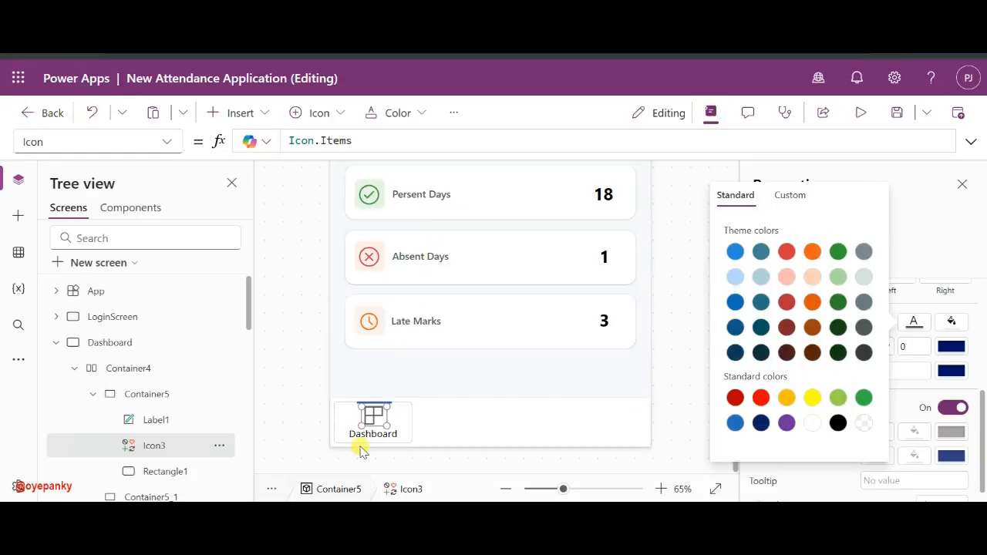
click(387, 436)
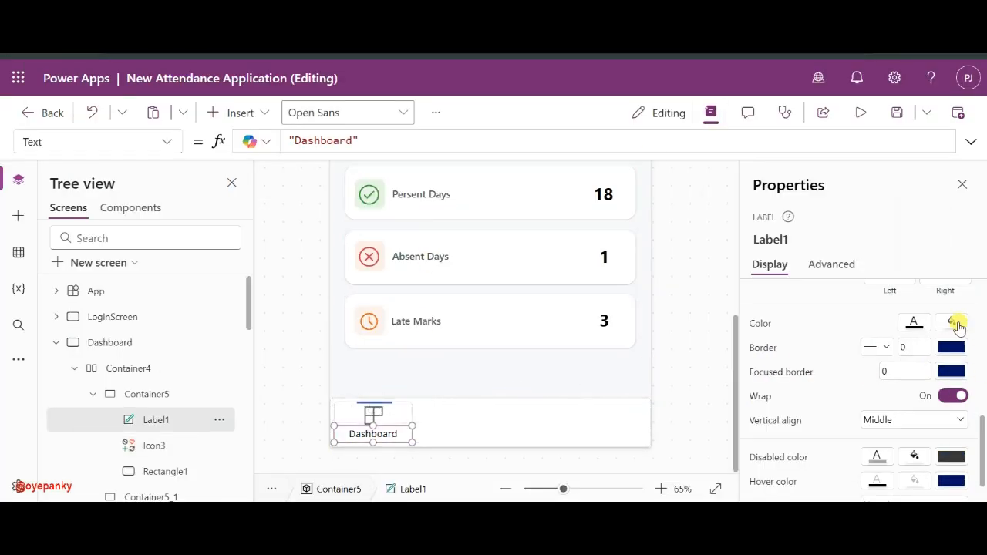
shift+click(382, 412)
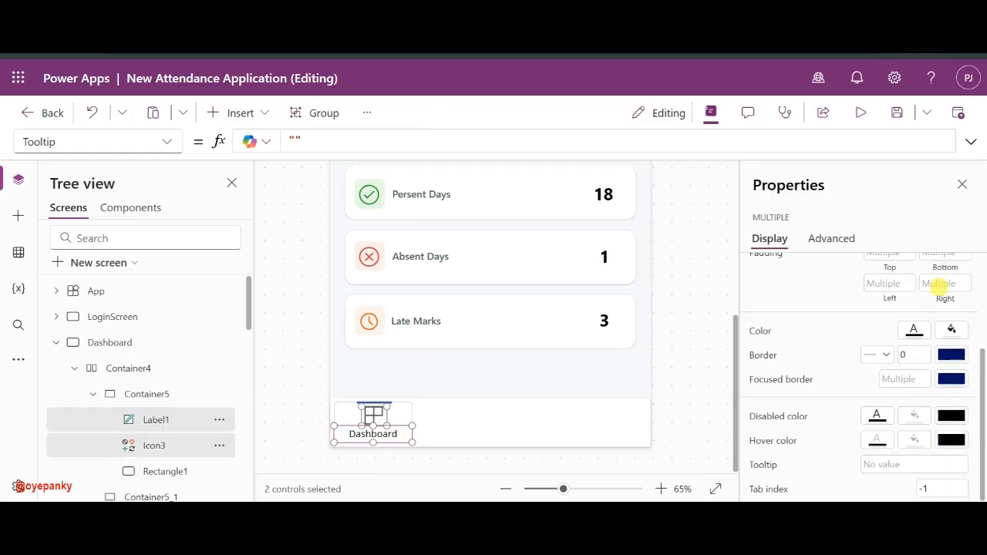
click(914, 333)
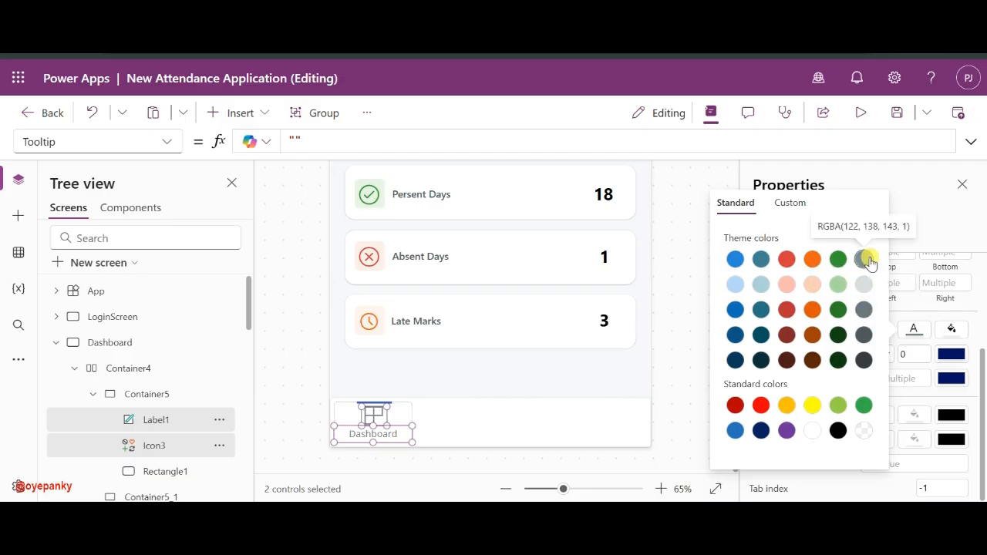
click(679, 401)
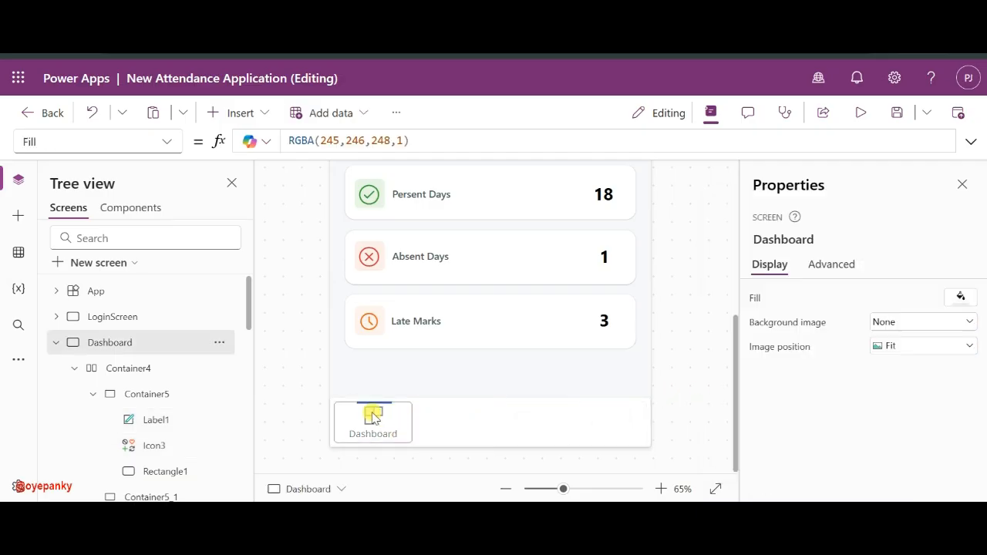
- Select the first slot's label, icon and rectangle together, then collapse that slot in Tree view
click(137, 422)
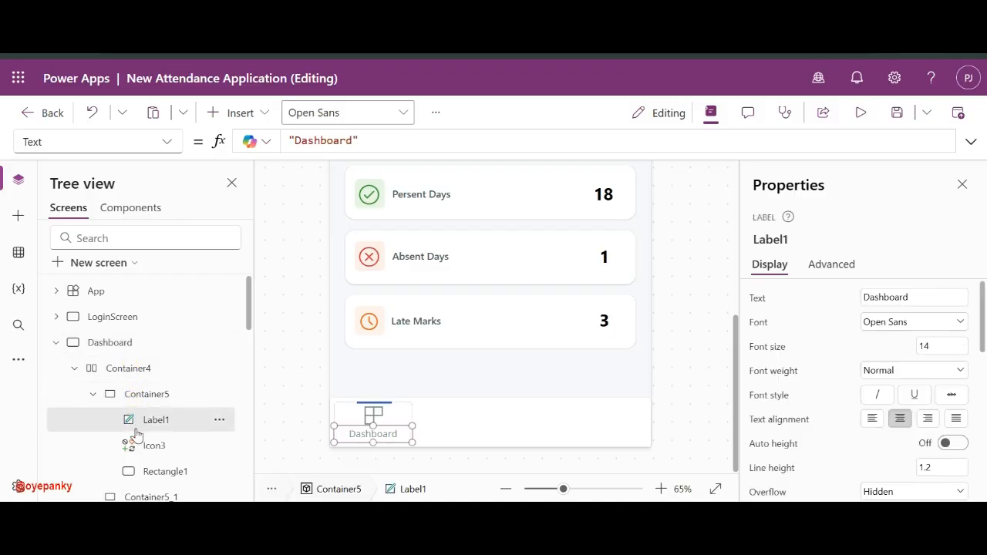
ctrl+click(137, 443)
ctrl+click(141, 471)
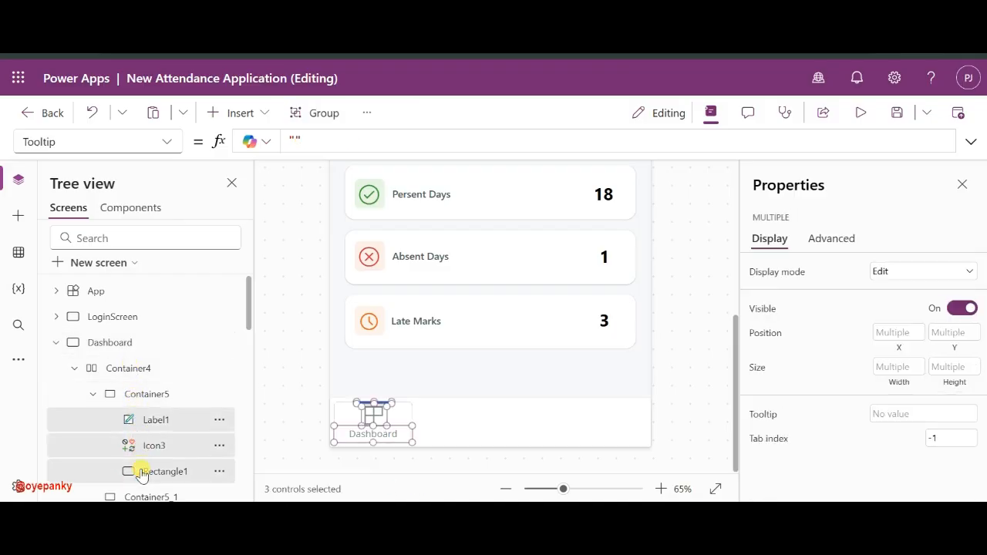
click(92, 395)
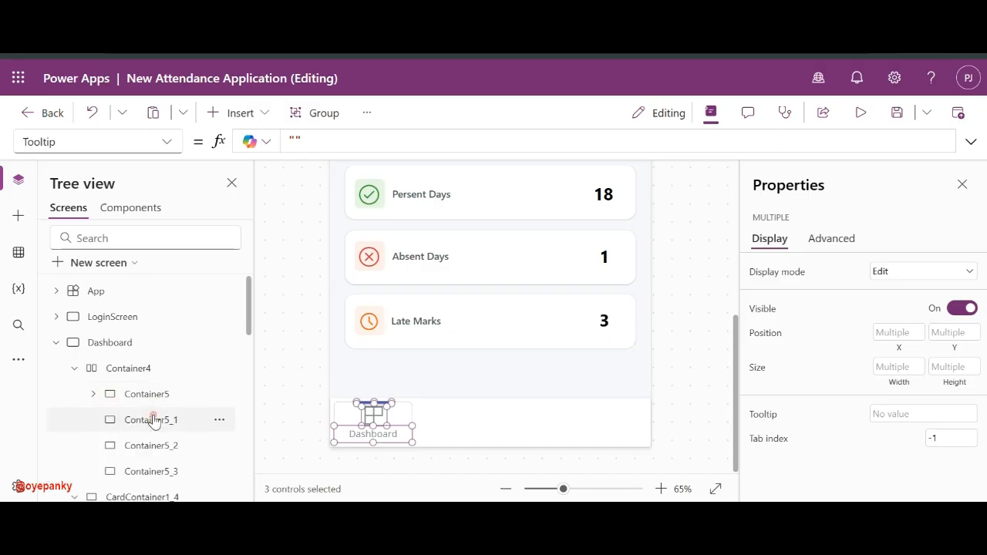
- Paste the copied rectangle, icon and label into the second, third and fourth (Container5_3) slots
click(154, 421)
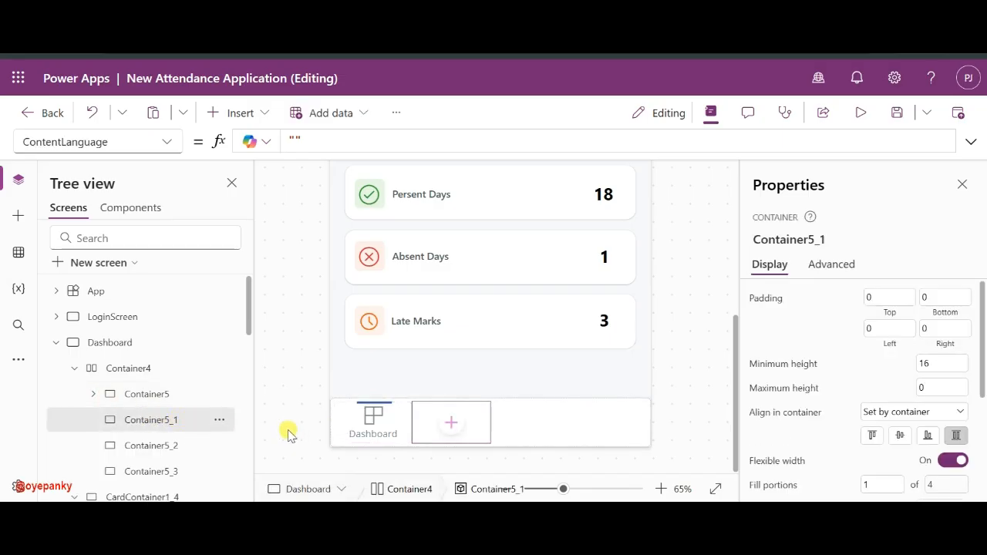
key(ctrl+v)
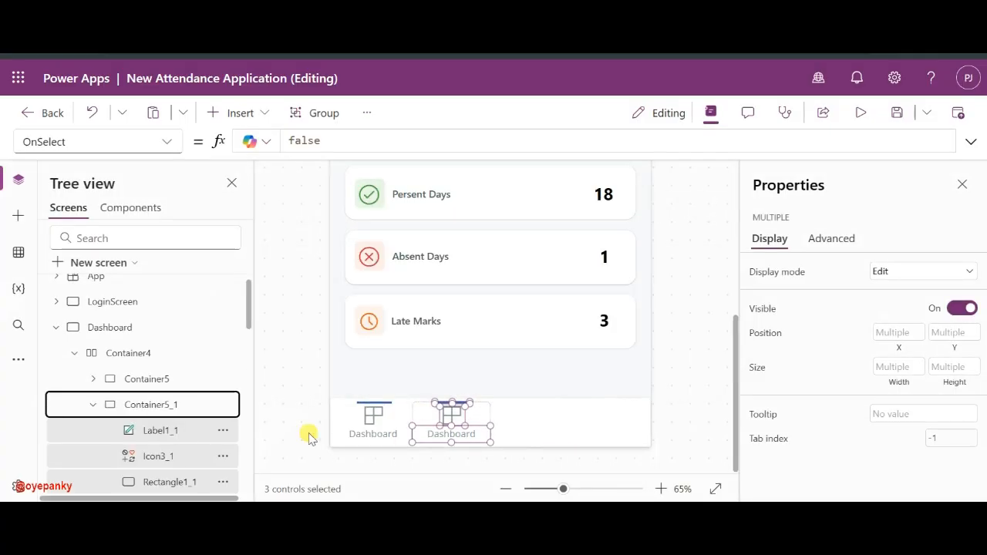
click(92, 404)
click(136, 431)
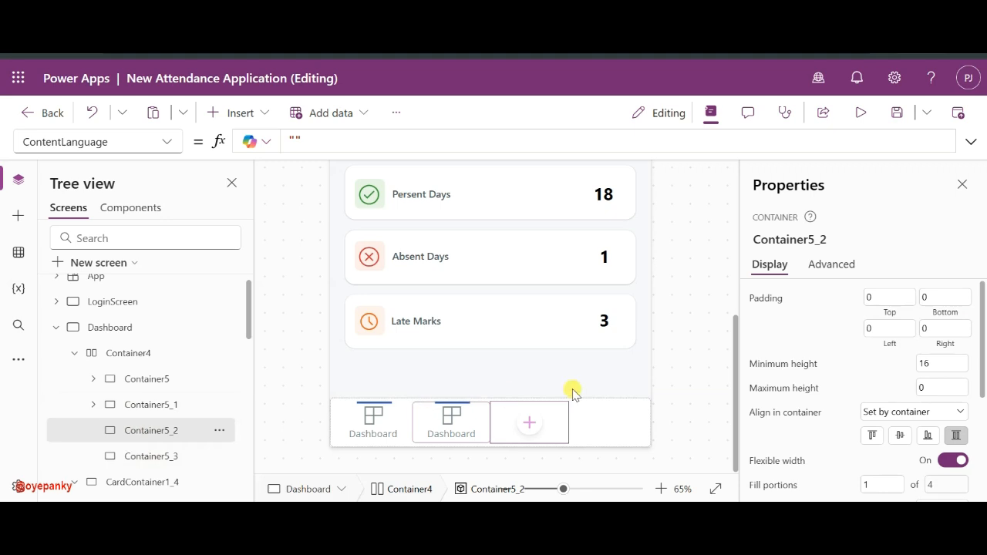
key(ctrl+v)
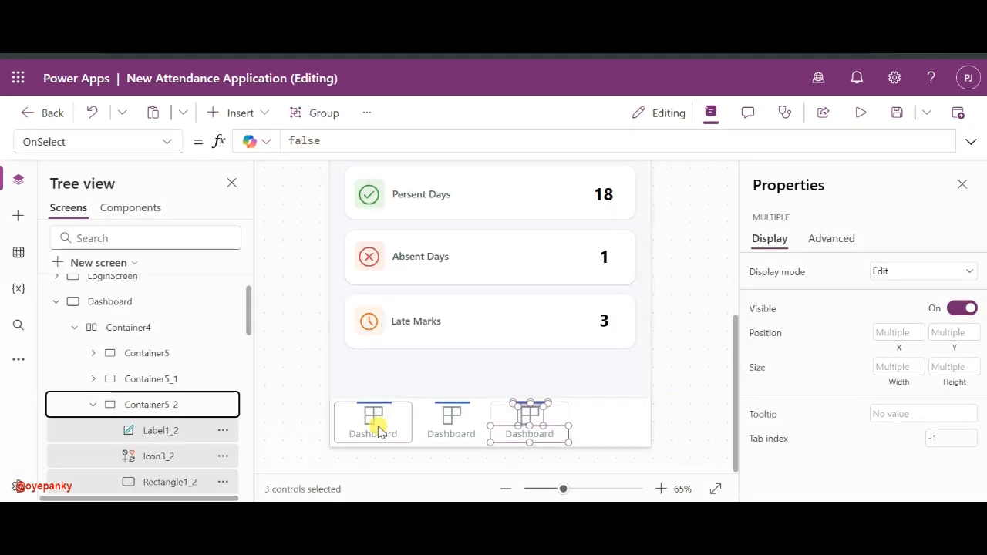
scroll(155, 451, down, 2)
click(94, 352)
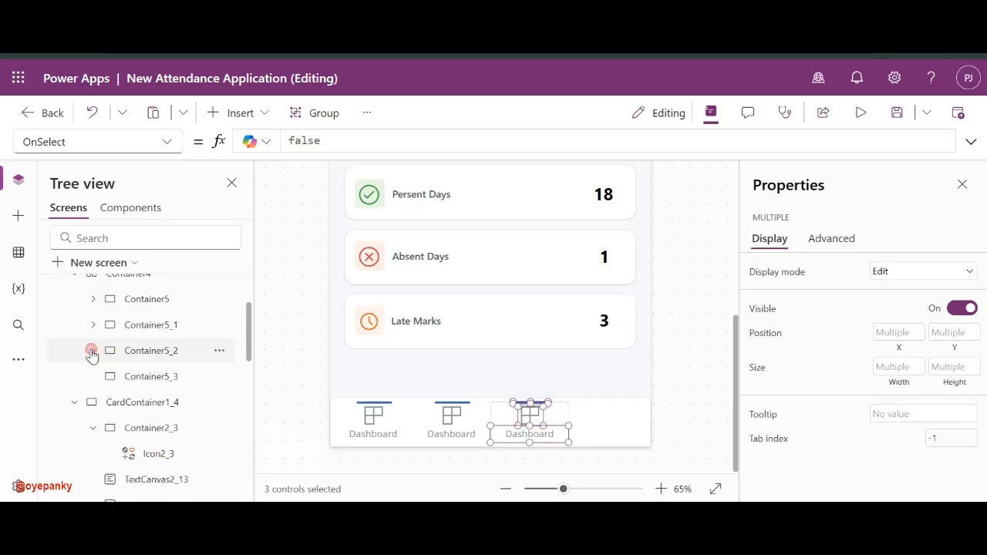
click(174, 377)
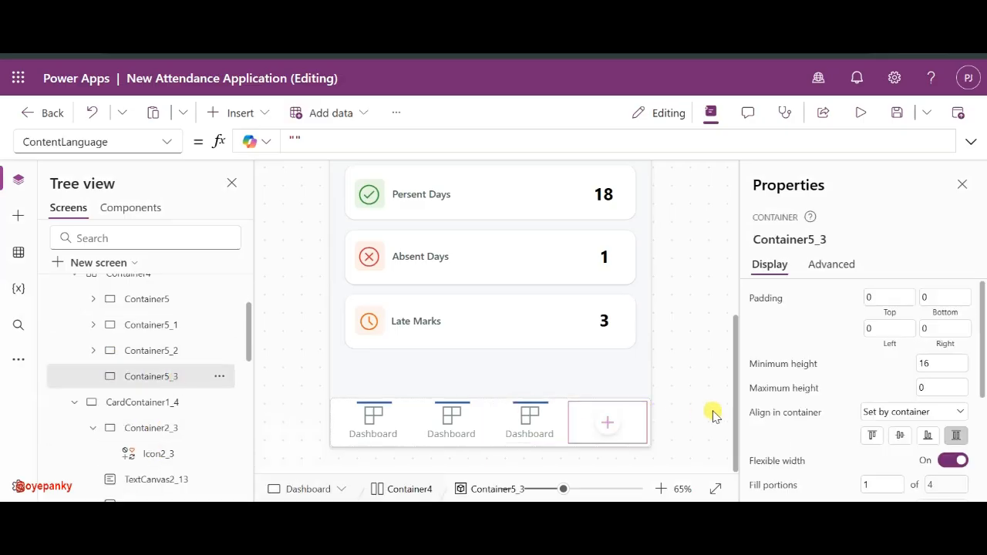
key(ctrl+v)
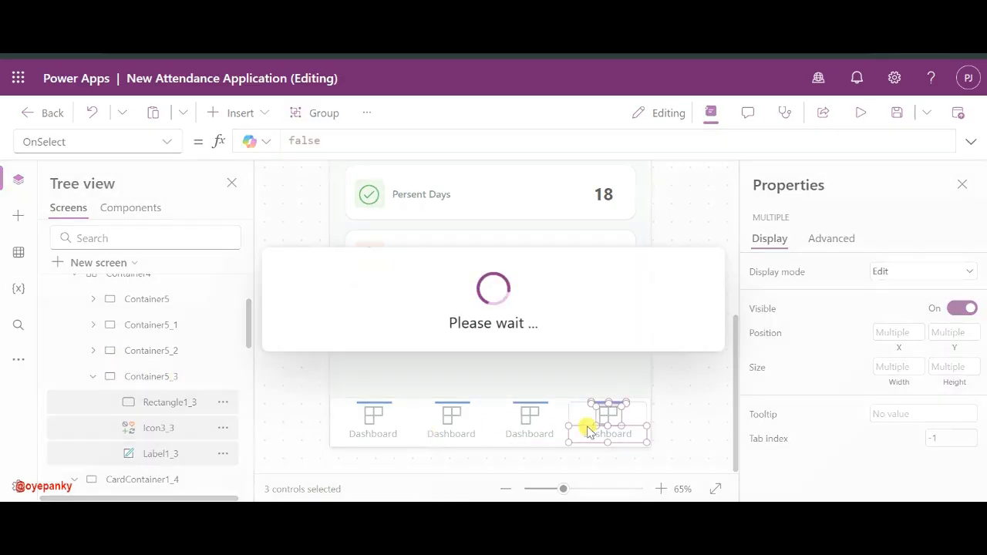
click(451, 416)
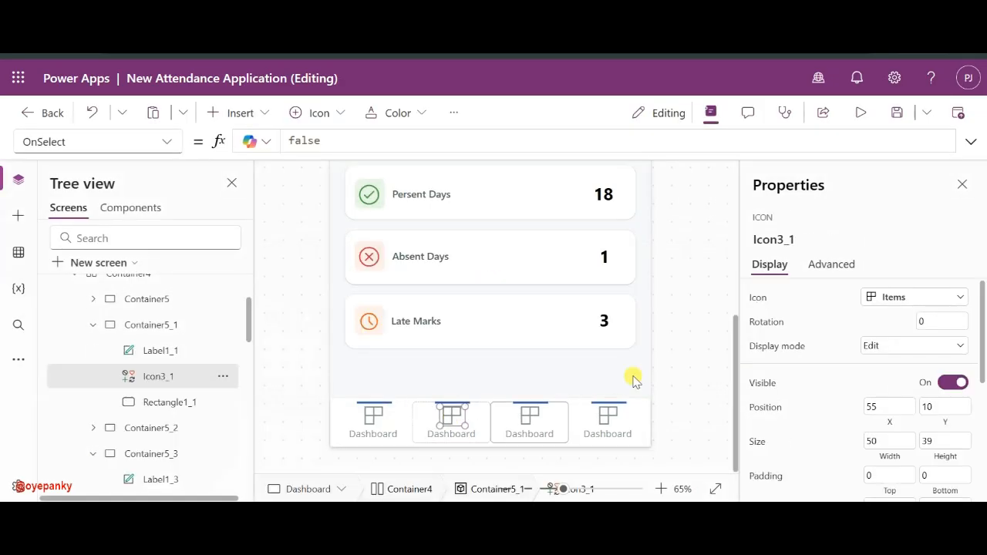
- Change the second nav button's icon to Clock
click(907, 302)
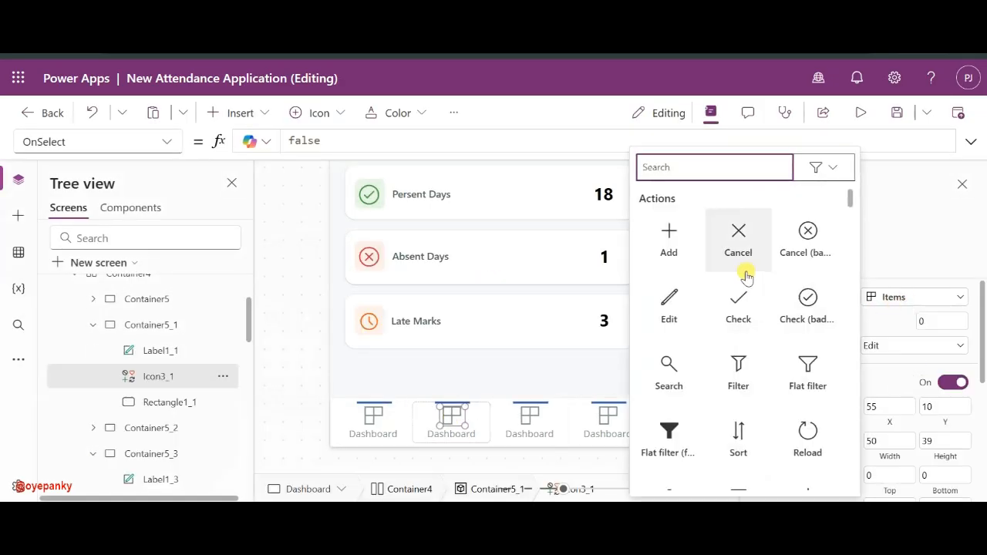
text(clo)
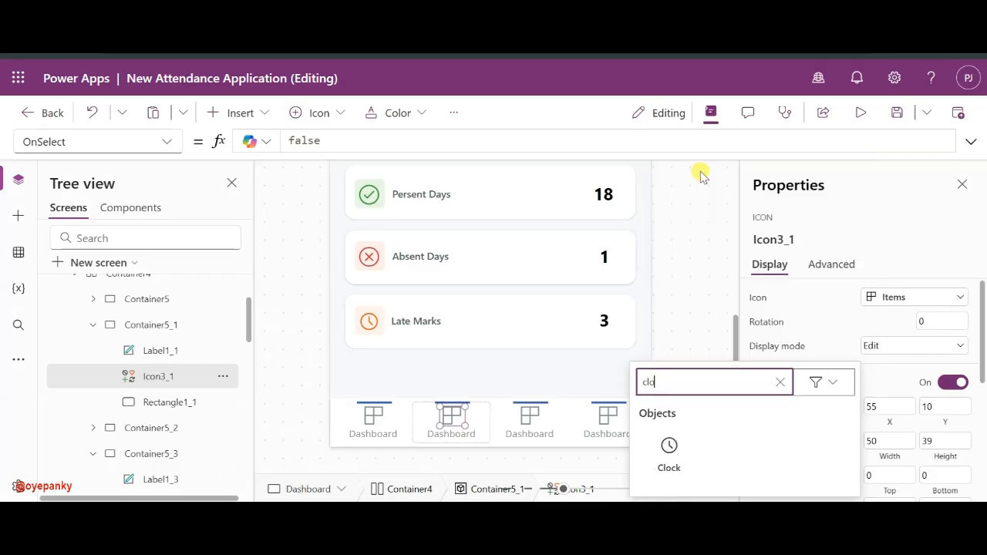
click(661, 467)
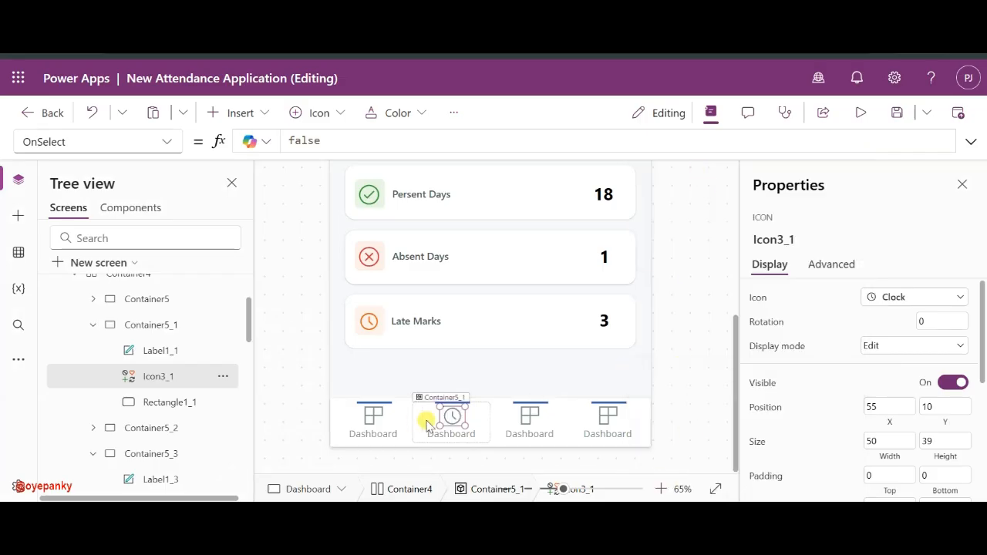
- Make the first button's icon and Dashboard label dark navy, RGBA(9, 33, 98, 1)
click(529, 417)
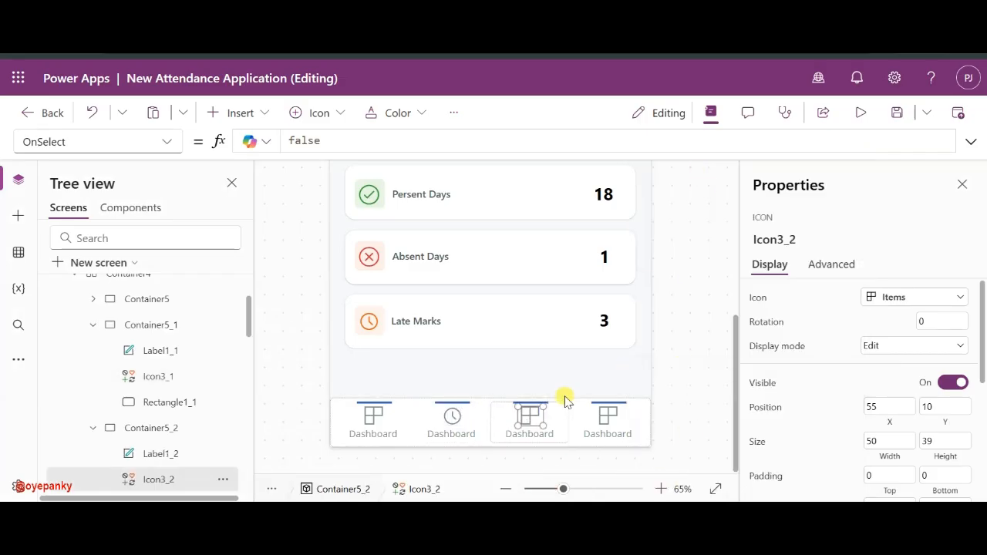
click(374, 414)
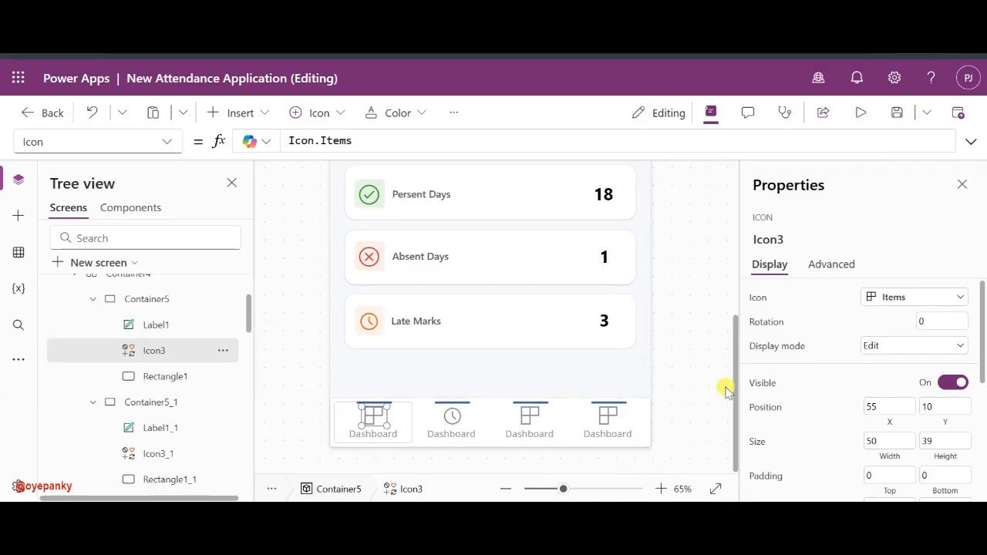
shift+click(389, 436)
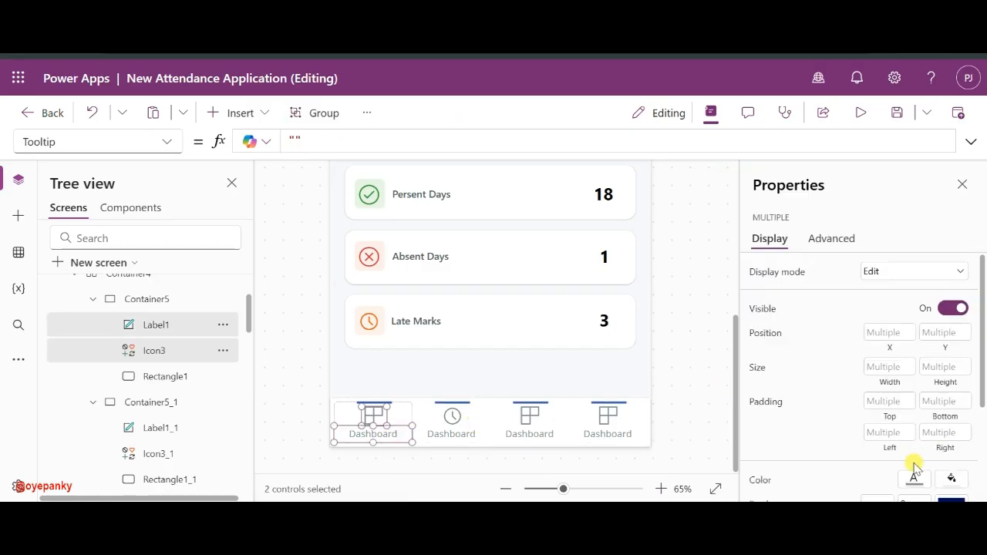
scroll(913, 467, down, 2)
click(910, 379)
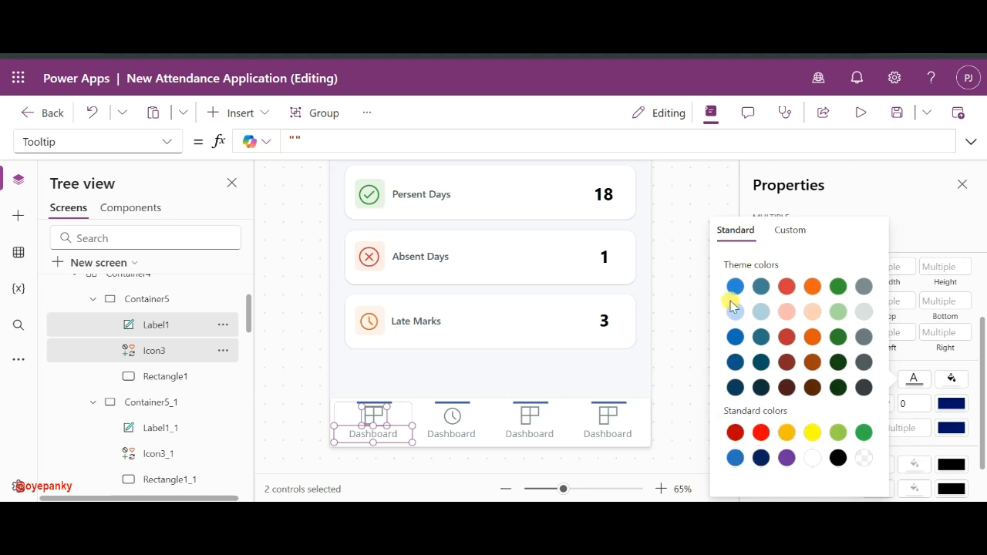
click(760, 459)
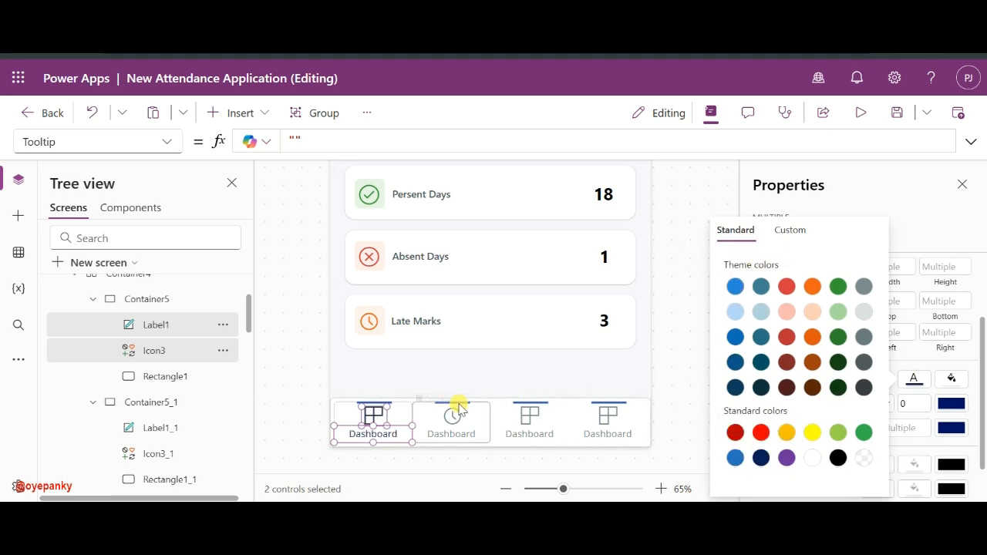
click(378, 402)
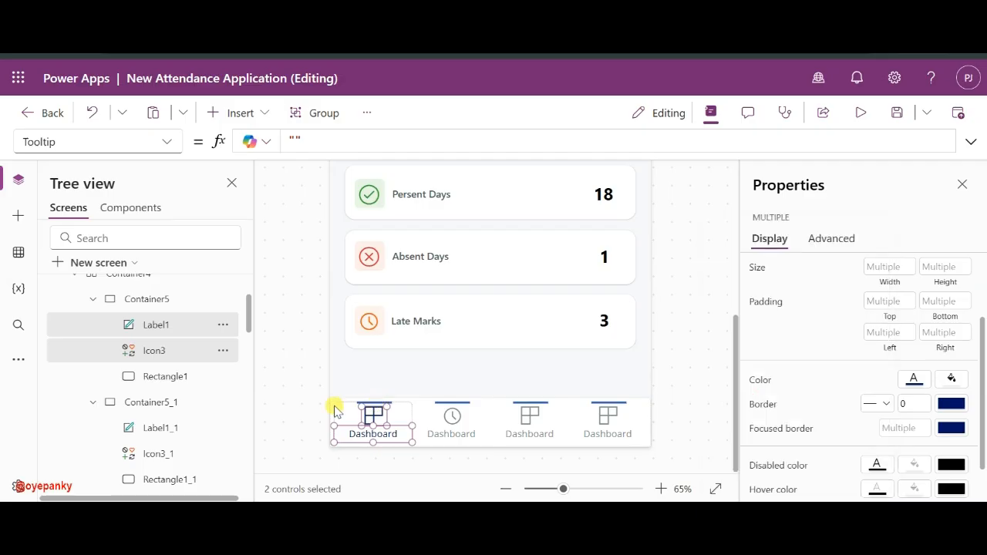
scroll(196, 401, down, 1)
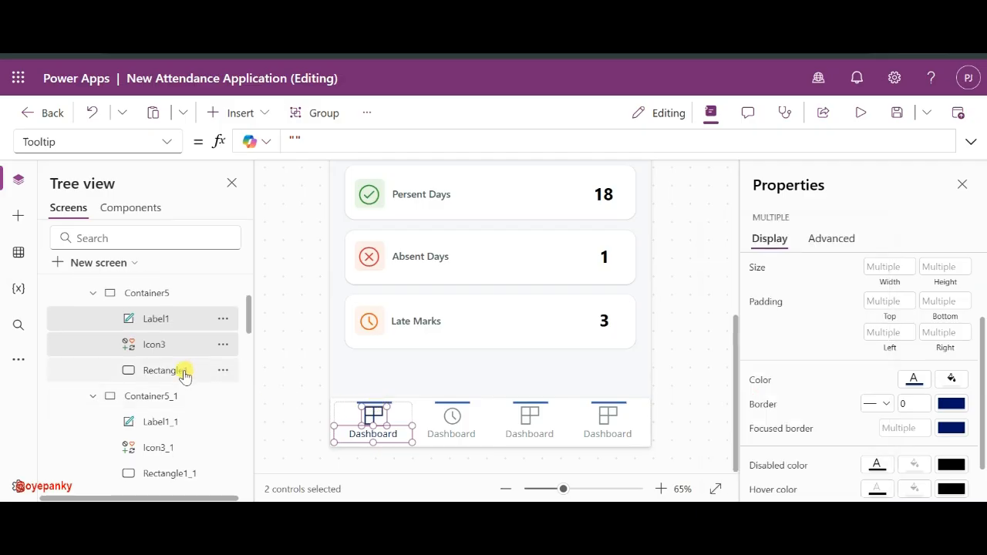
scroll(185, 372, up, 1)
click(156, 437)
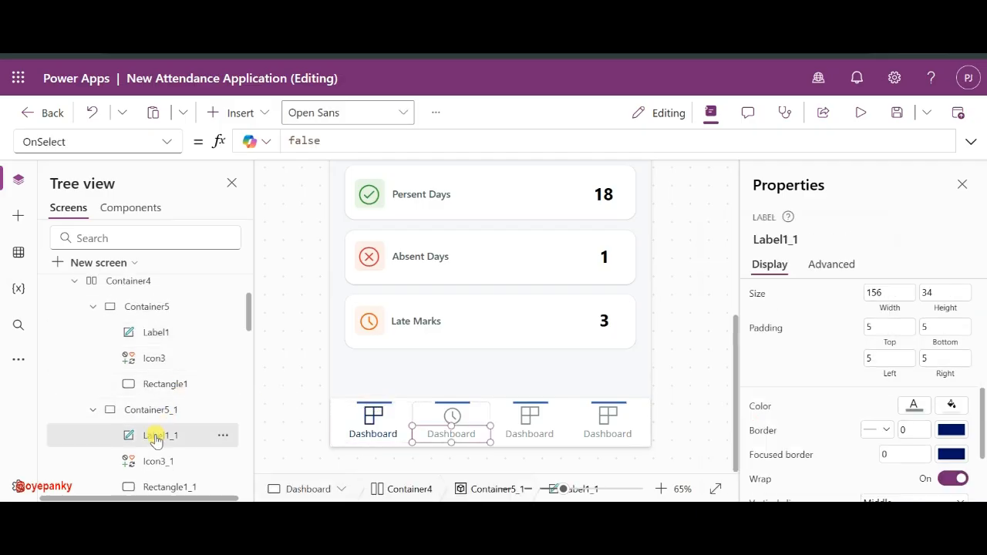
- Change the second nav button's label text to Attendance
click(539, 417)
click(460, 435)
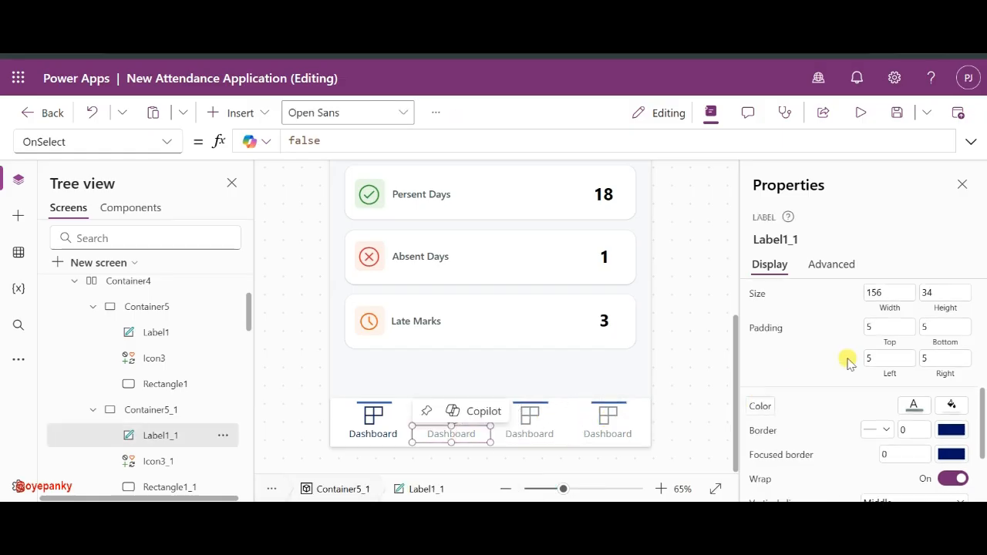
scroll(847, 355, up, 3)
click(913, 298)
double_click(913, 297)
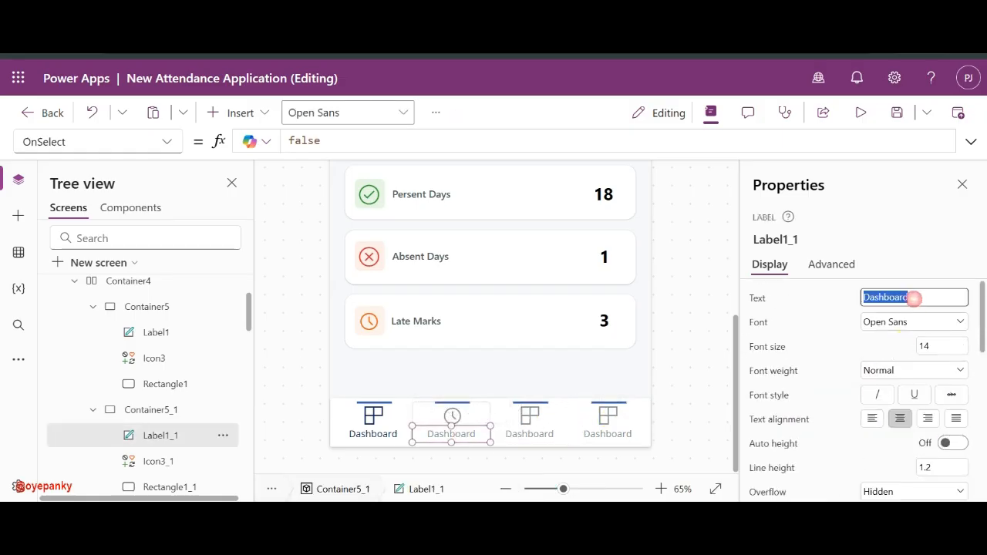
text(Attendance)
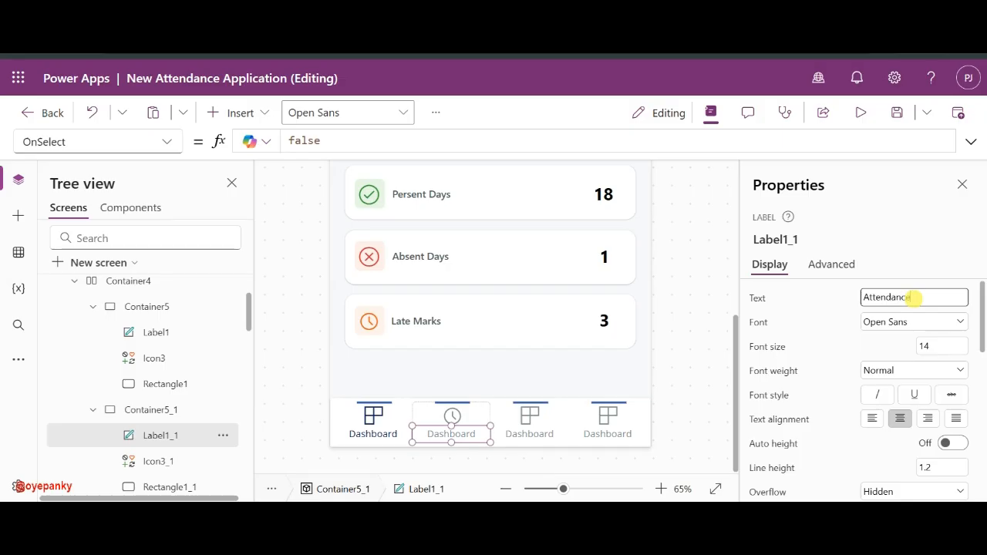
click(532, 434)
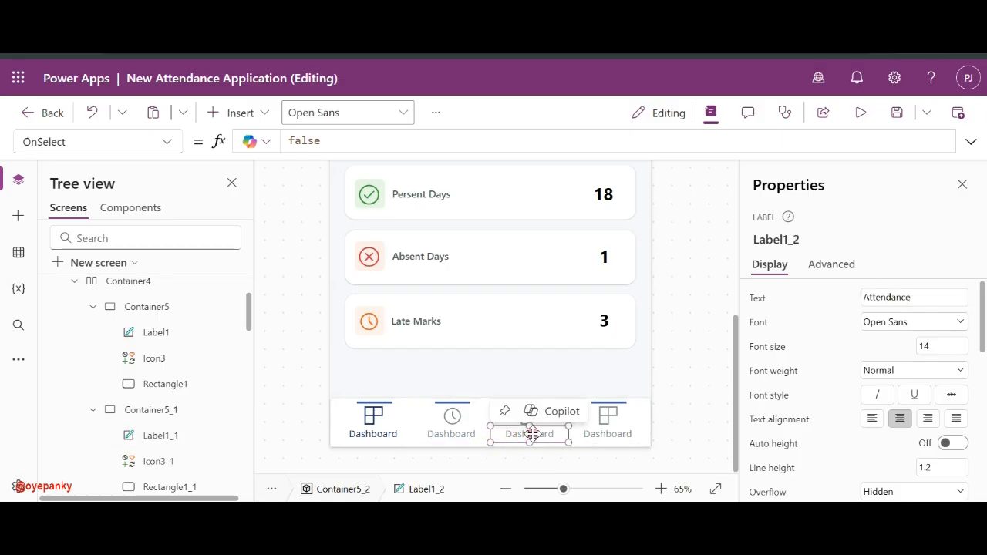
click(459, 433)
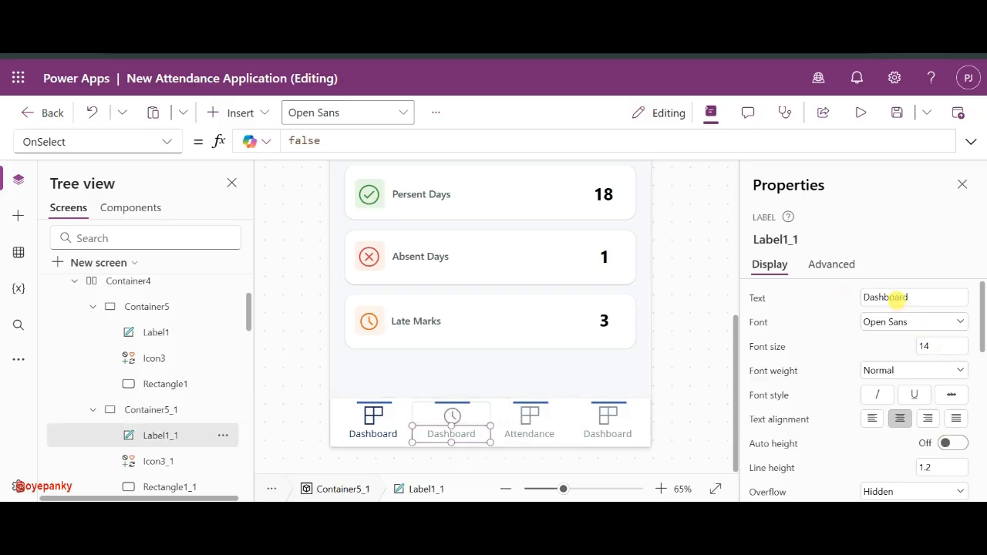
double_click(897, 297)
text(Attendance)
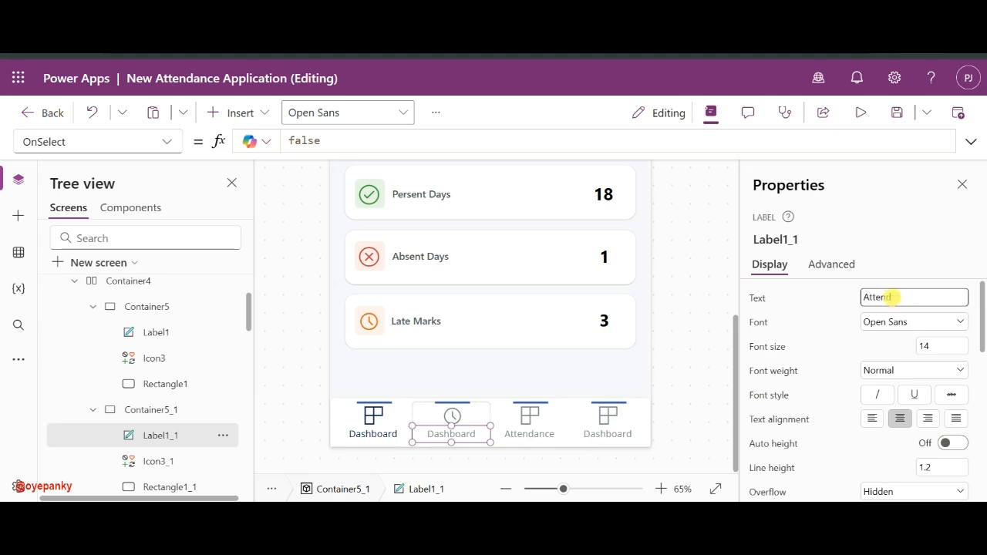
click(829, 301)
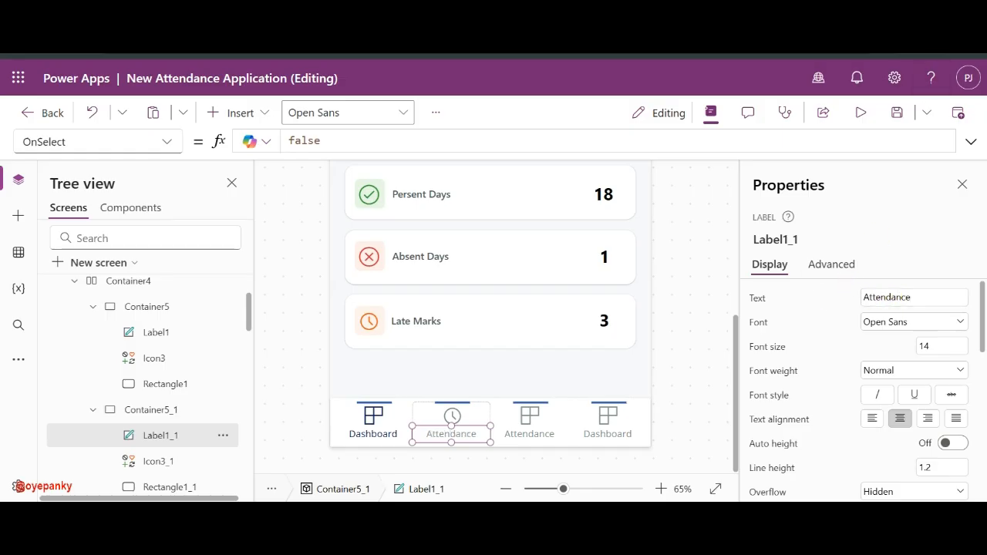
- Change the third nav button's label text to History
click(523, 437)
click(892, 296)
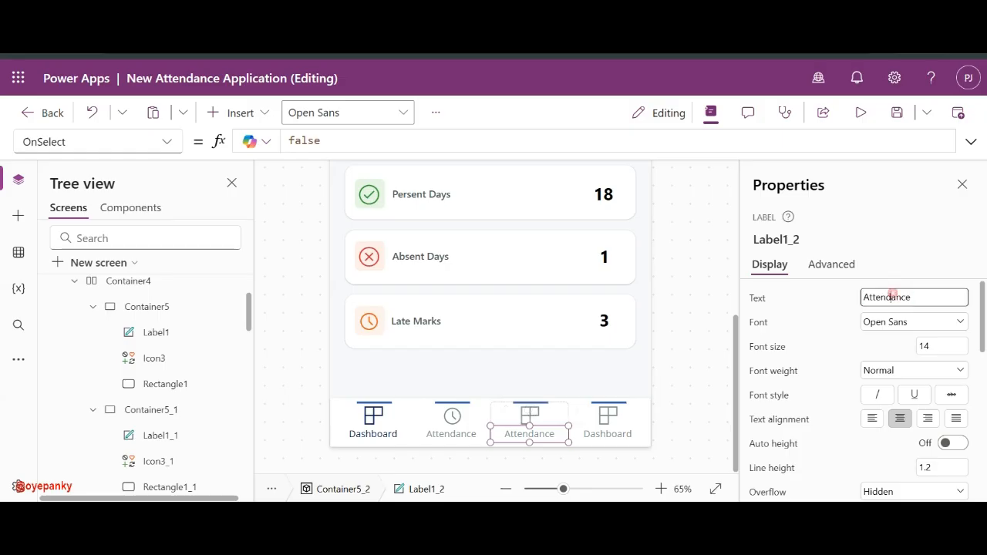
double_click(892, 296)
text(History)
click(833, 301)
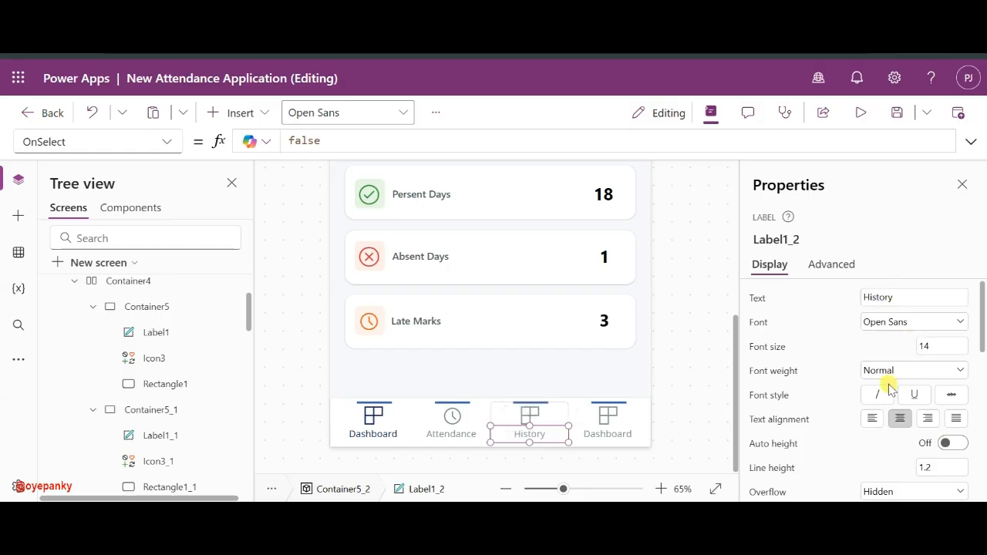
click(572, 423)
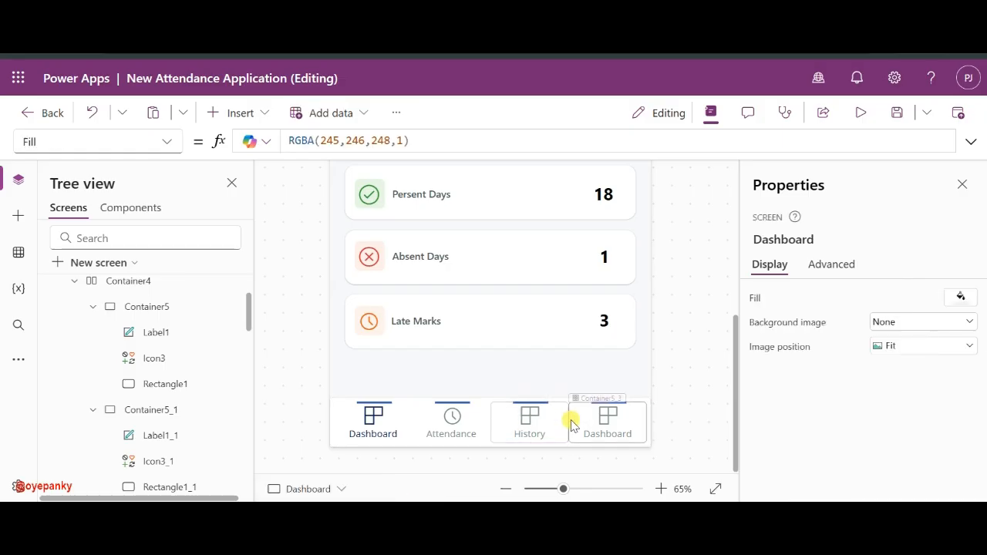
- Set the History item's icon to Detail list by searching the icon library
click(528, 421)
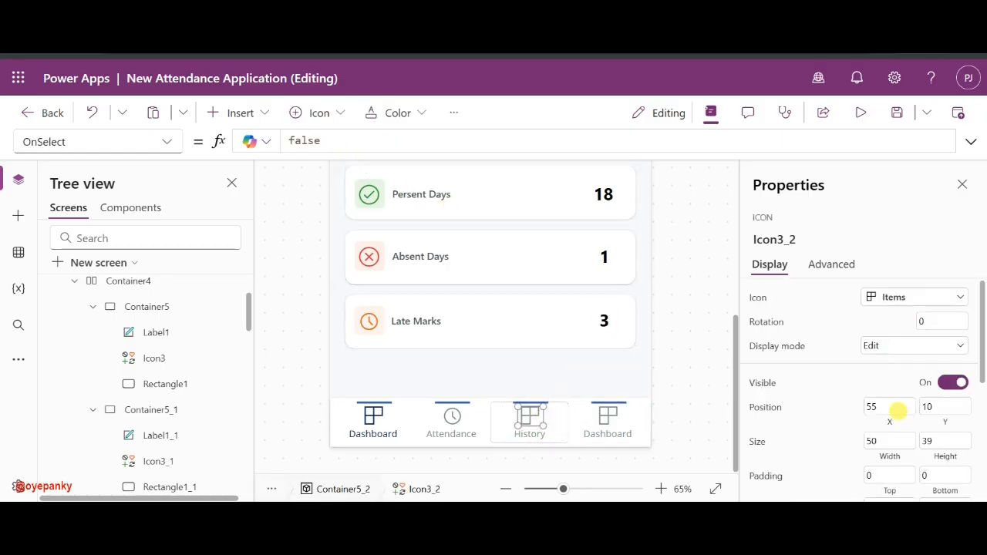
click(925, 296)
scroll(660, 363, down, 5)
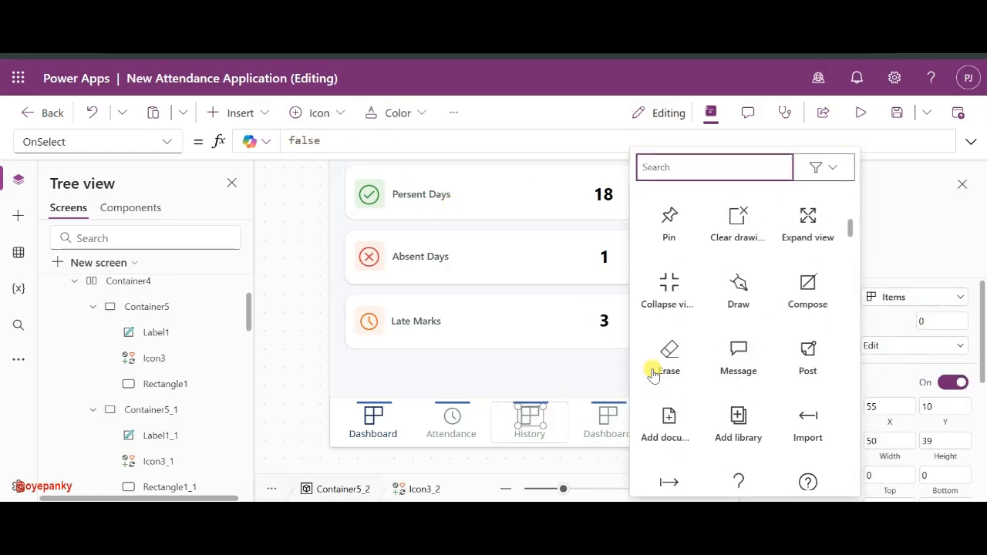
scroll(652, 370, down, 15)
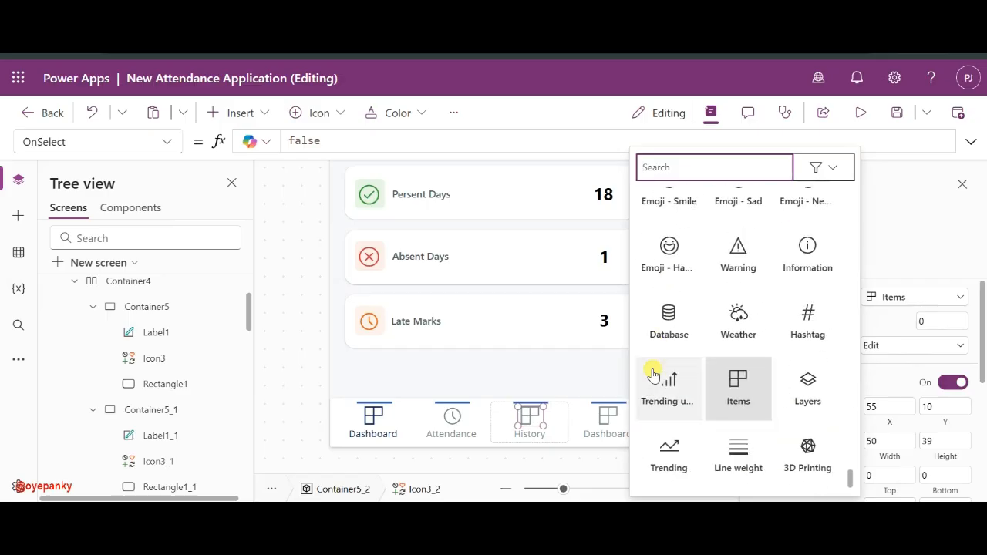
scroll(740, 346, up, 3)
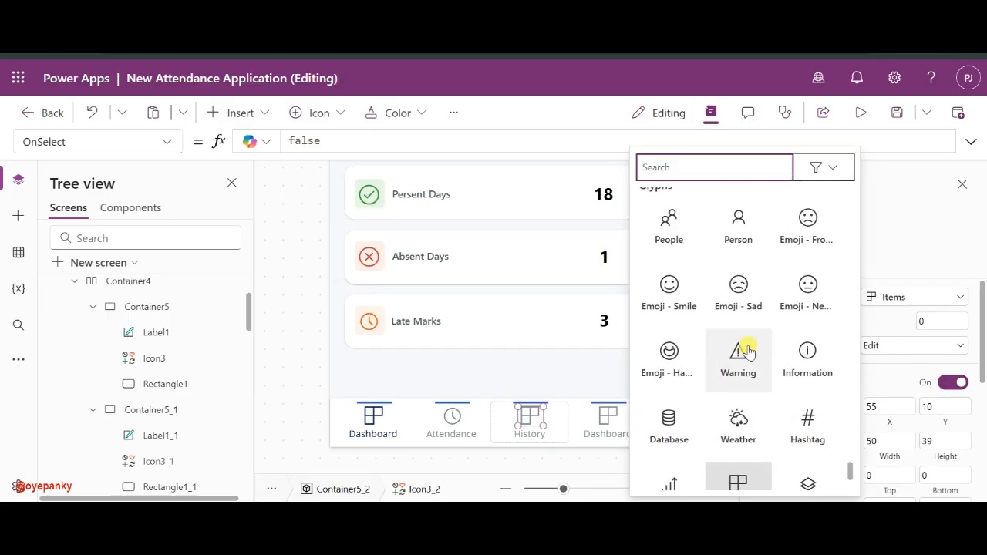
scroll(813, 290, up, 7)
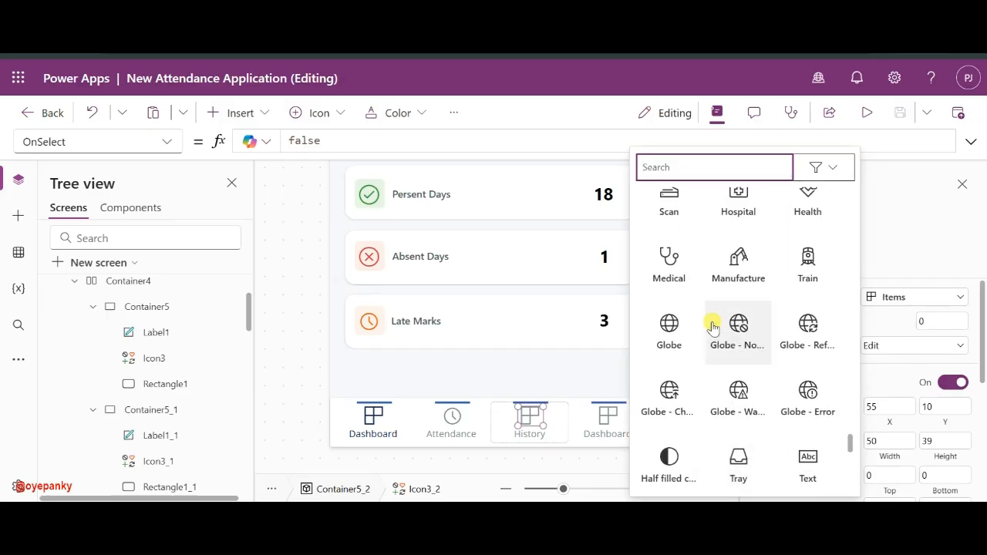
scroll(711, 325, up, 3)
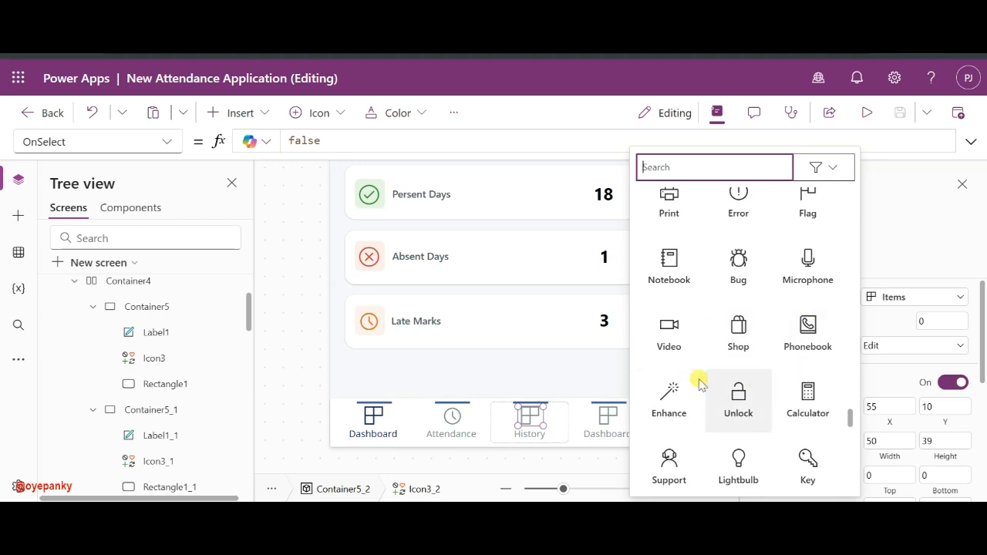
scroll(699, 381, up, 3)
scroll(699, 383, up, 5)
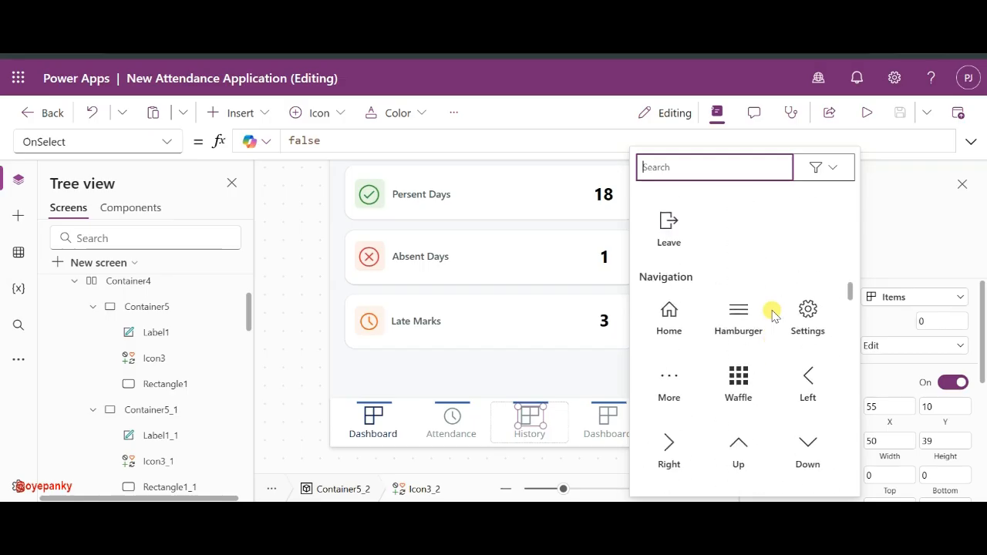
scroll(773, 312, up, 5)
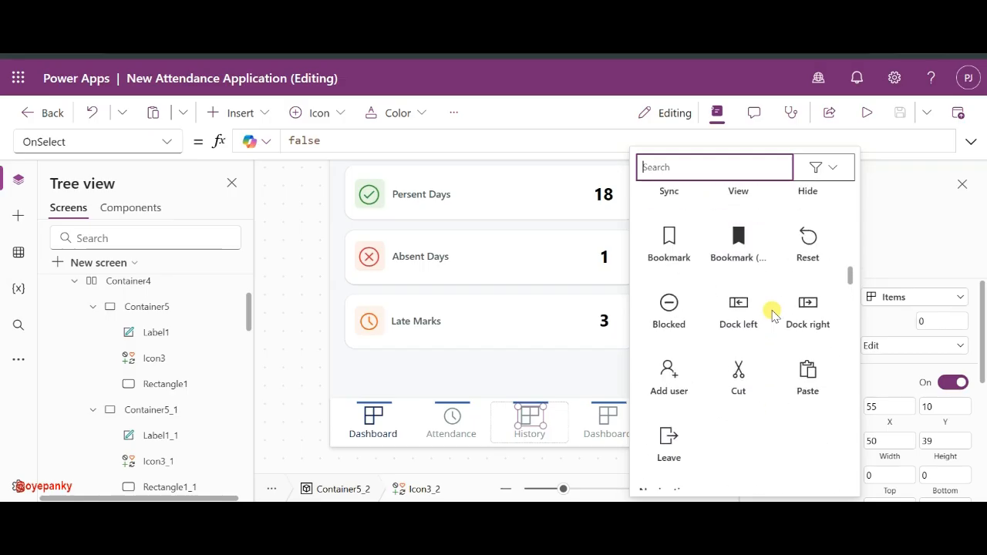
scroll(773, 312, up, 5)
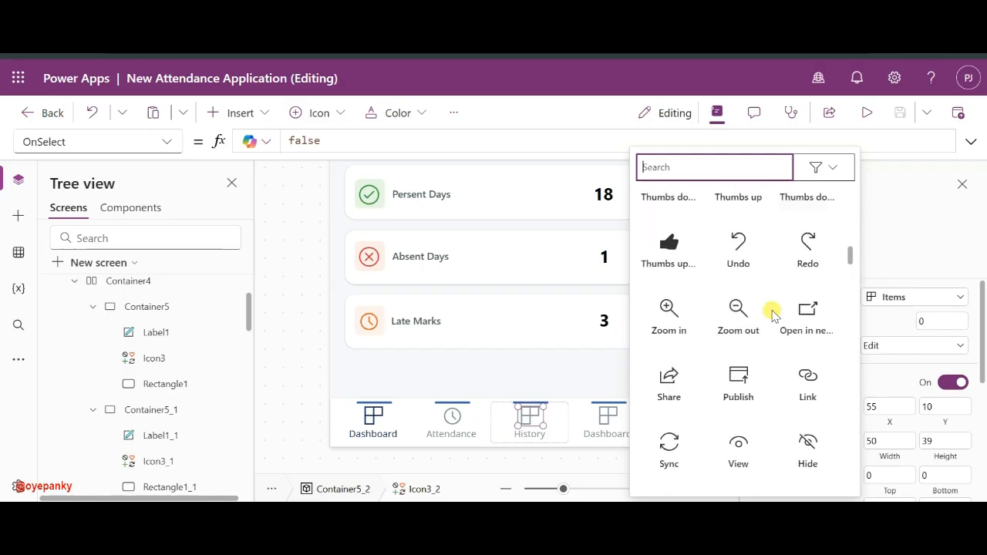
scroll(773, 312, up, 5)
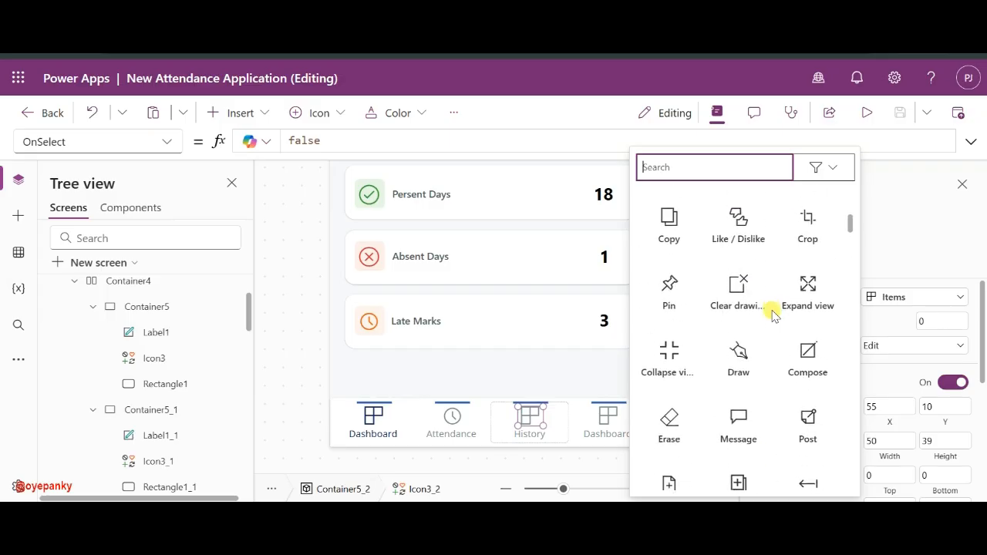
scroll(773, 312, up, 3)
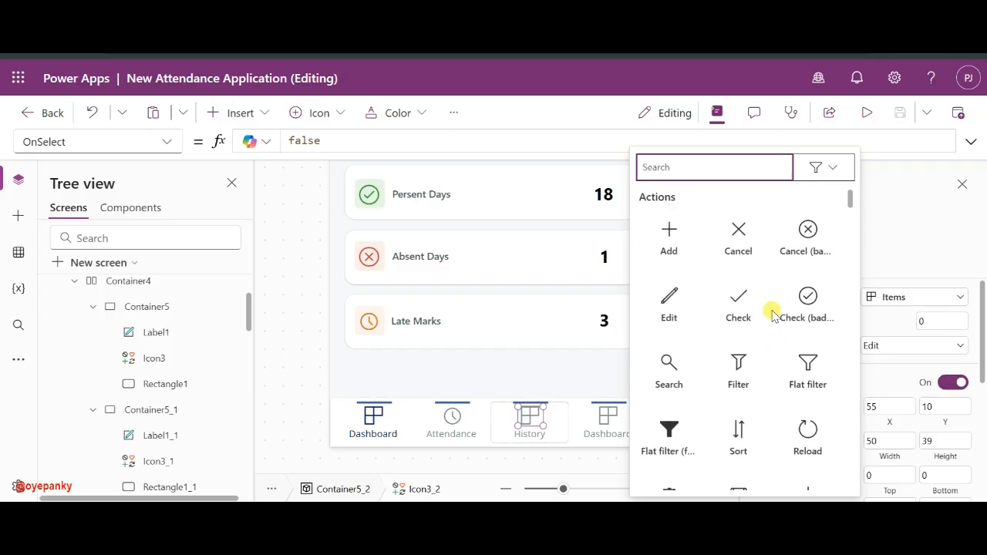
click(671, 157)
text(cal)
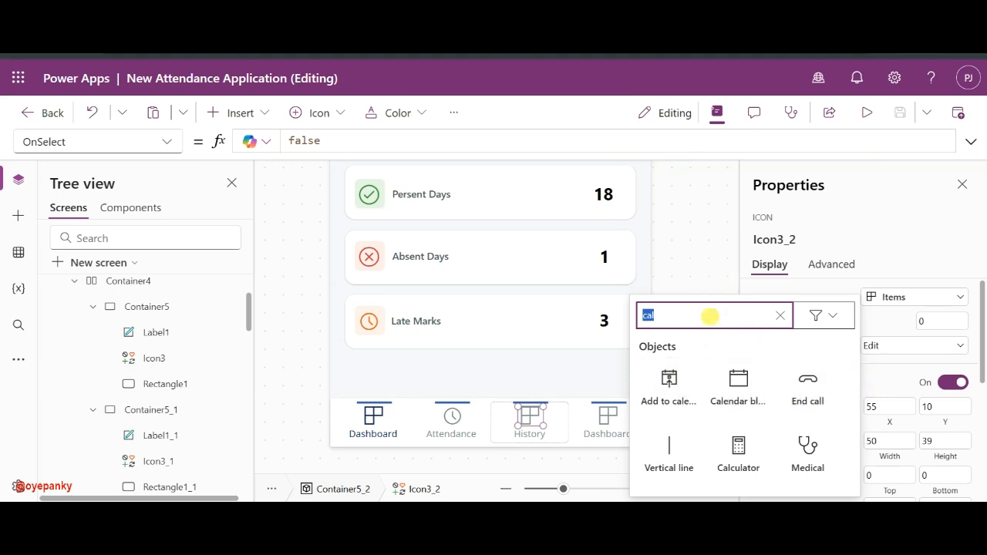
text(desk)
key(BackSpace)
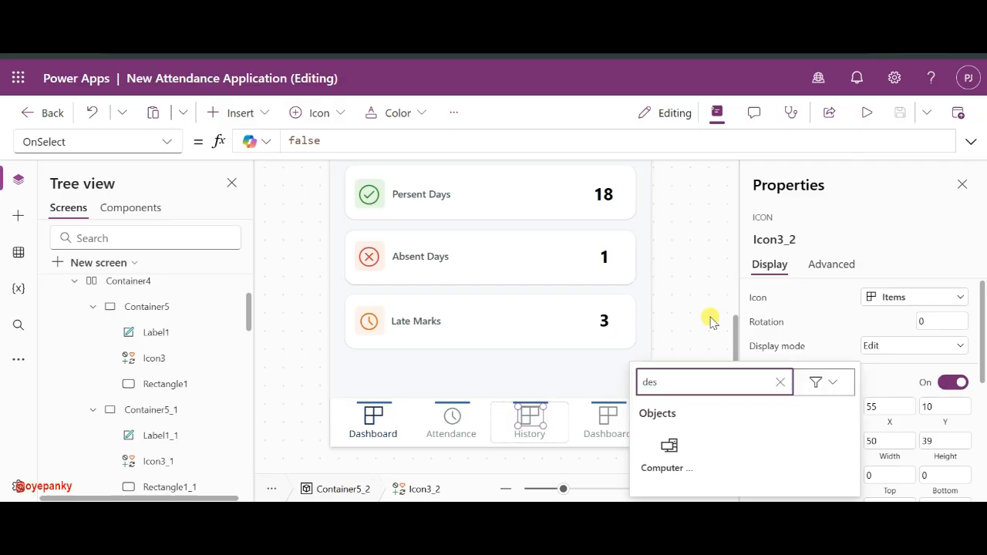
key(BackSpace)
key(BackSpace)
text(tai)
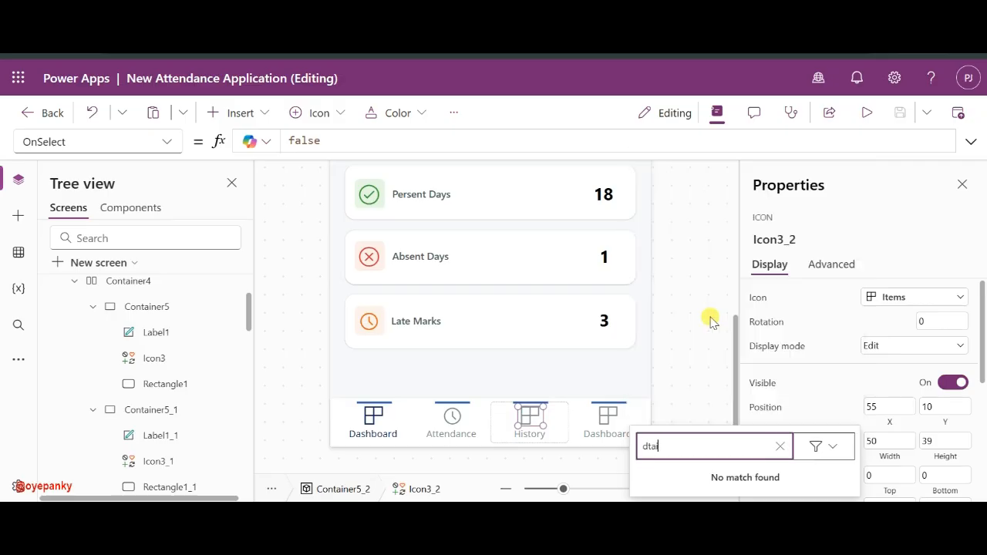
text(a)
key(BackSpace)
key(BackSpace)
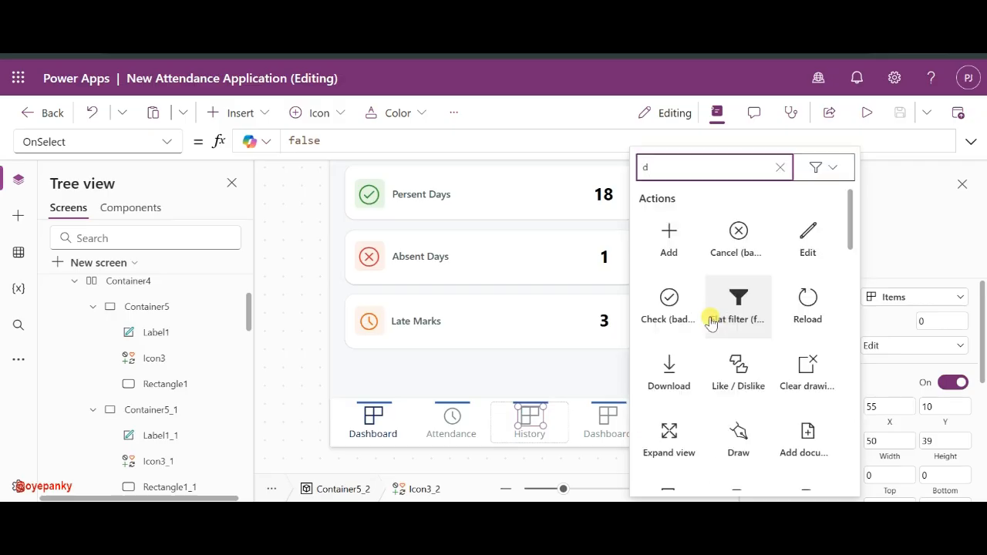
text(eta)
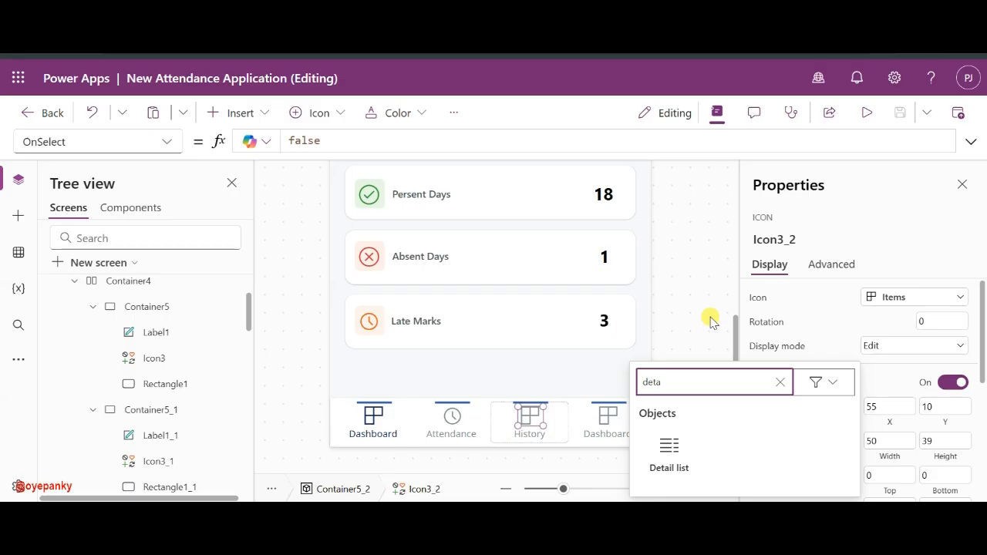
click(677, 461)
- Set the fourth navigation item's icon to Person
click(605, 418)
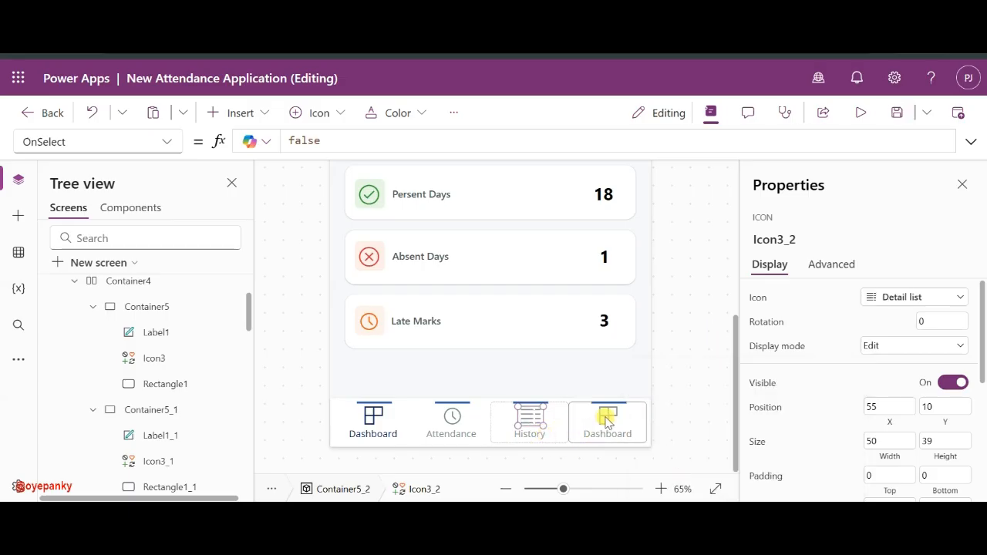
click(905, 297)
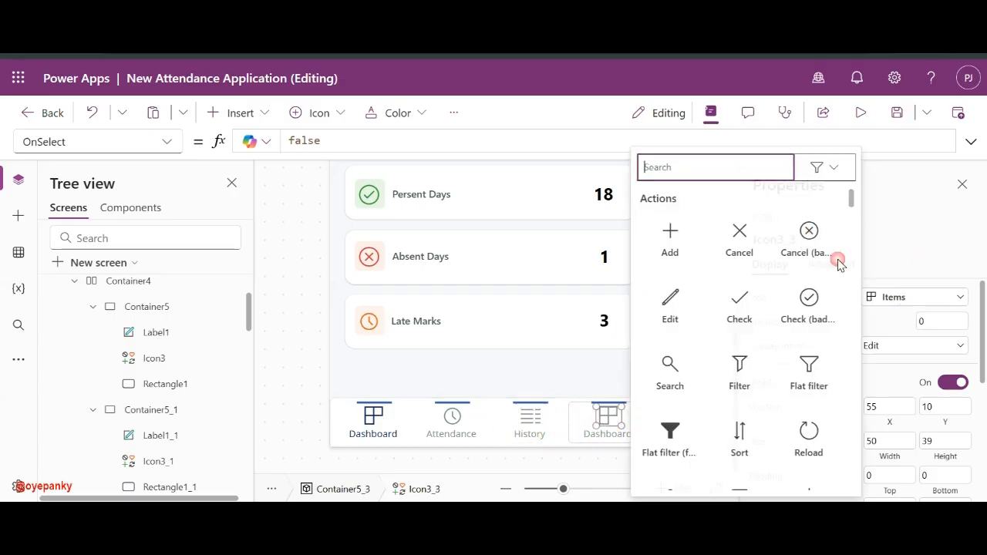
text(per)
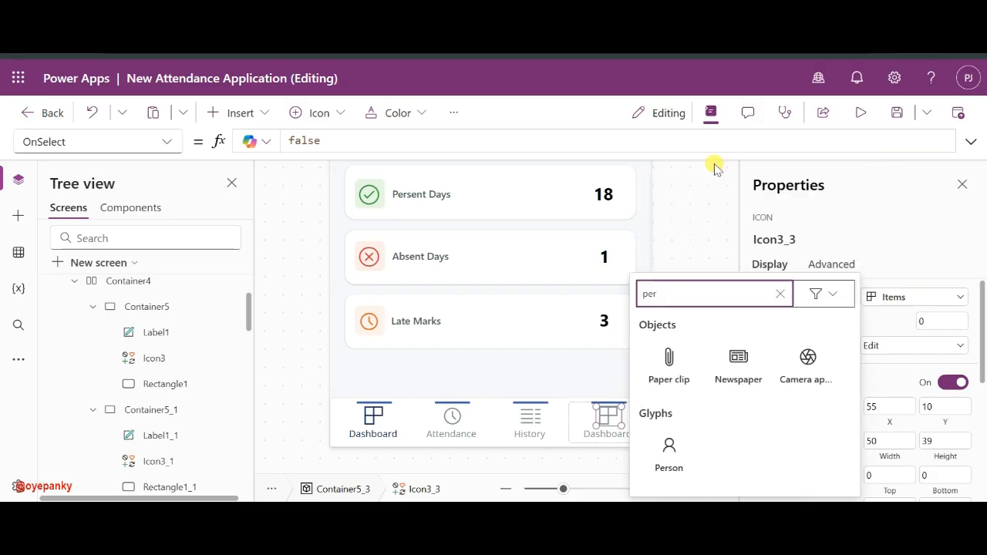
click(666, 453)
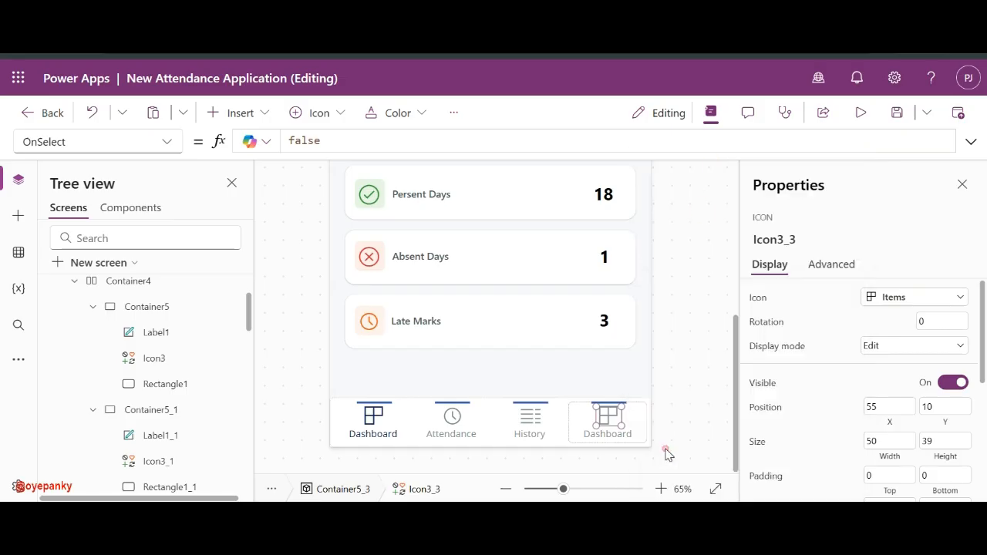
click(691, 388)
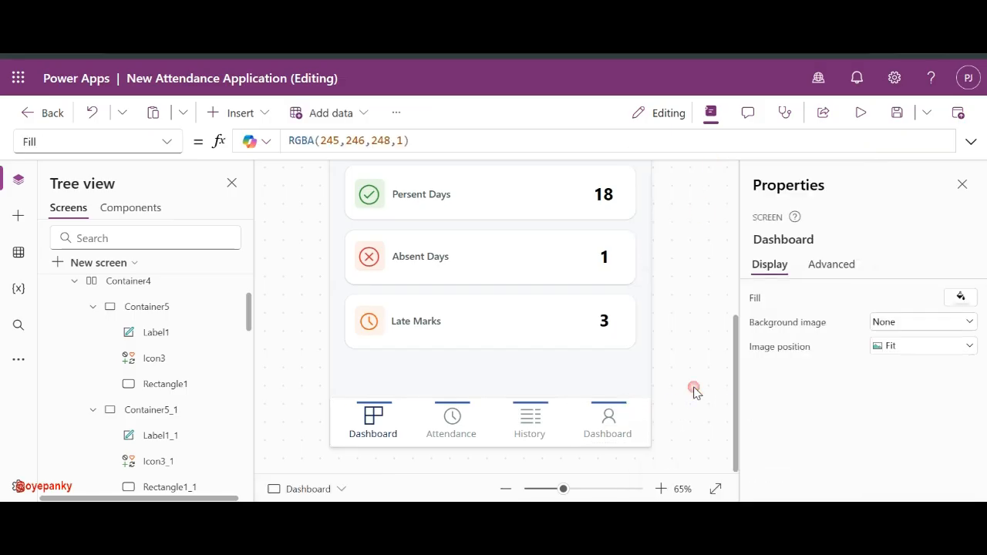
- Make the indicator bar above Attendance white
click(460, 404)
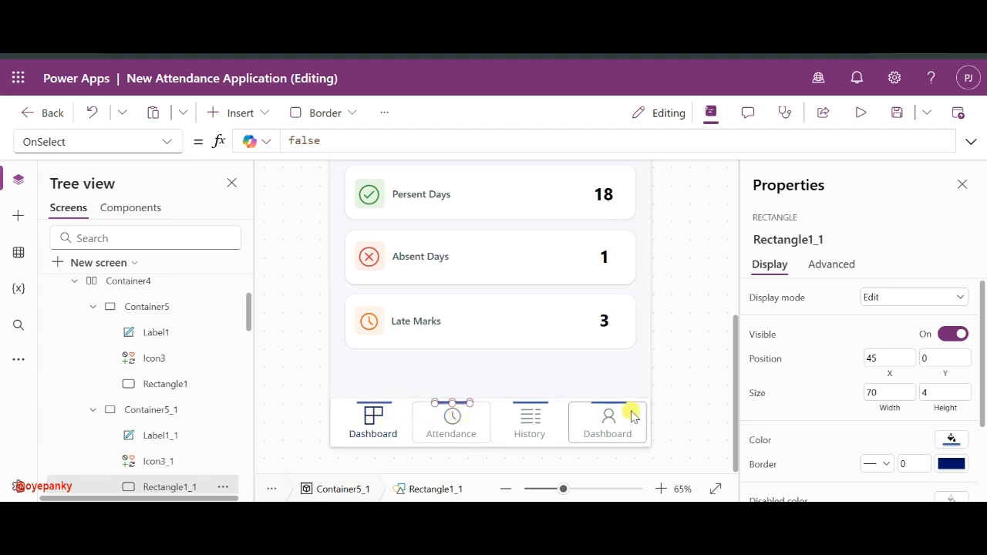
click(532, 401)
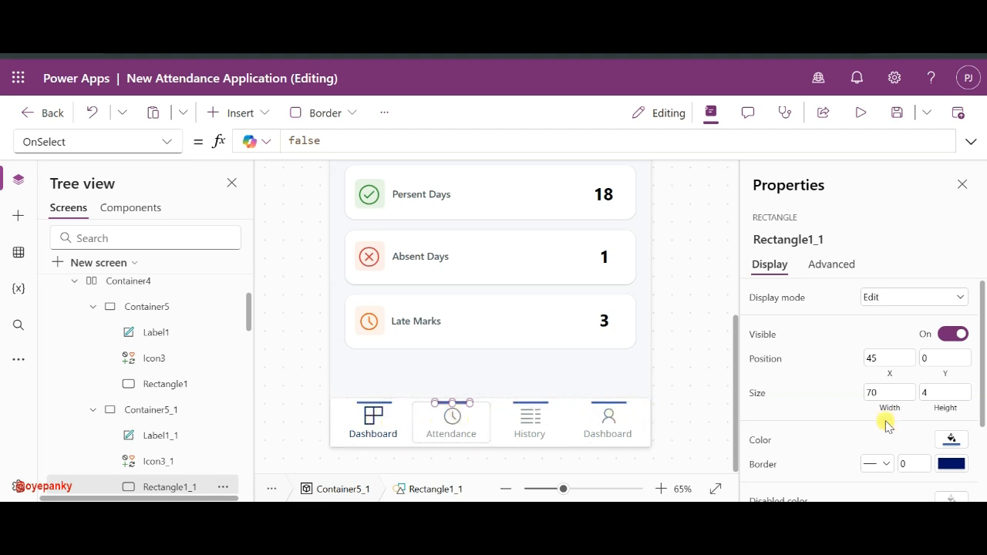
click(967, 445)
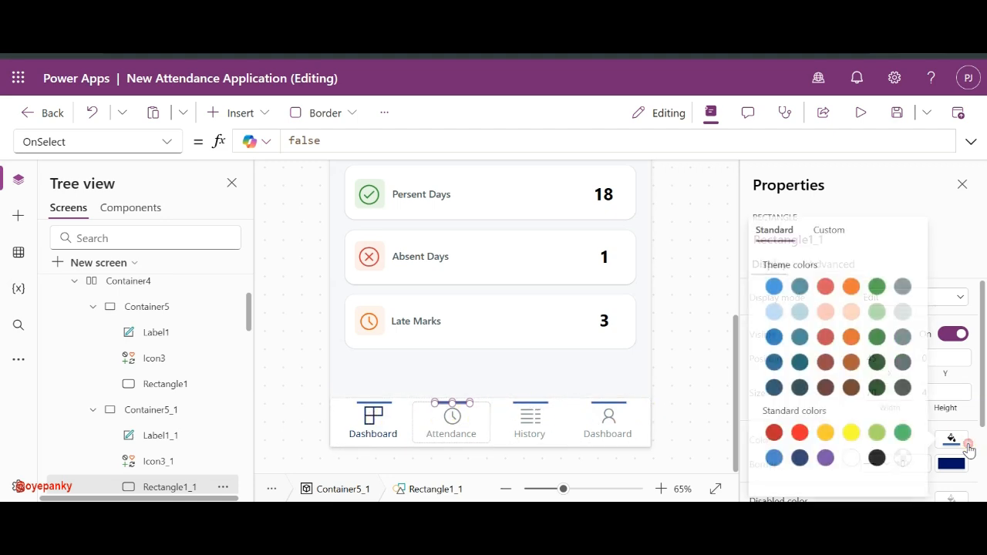
click(848, 460)
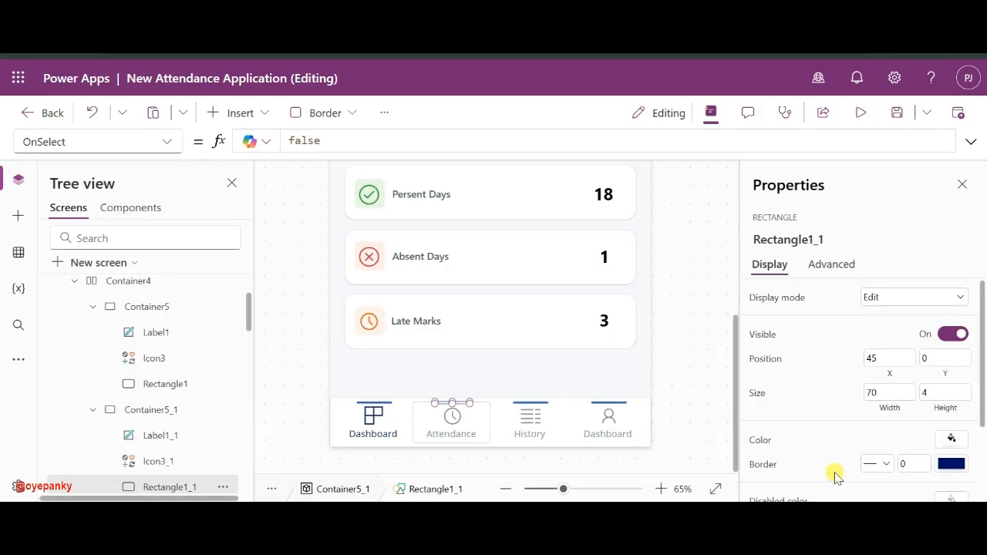
- Inspect the History and right-hand bars' colours, then make the left Dashboard bar dark navy
click(551, 409)
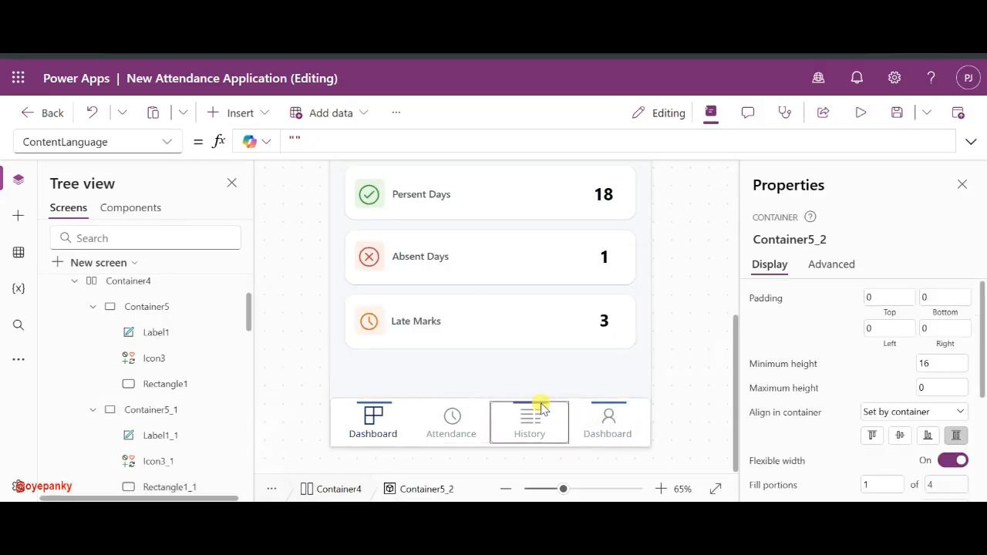
click(542, 403)
click(945, 437)
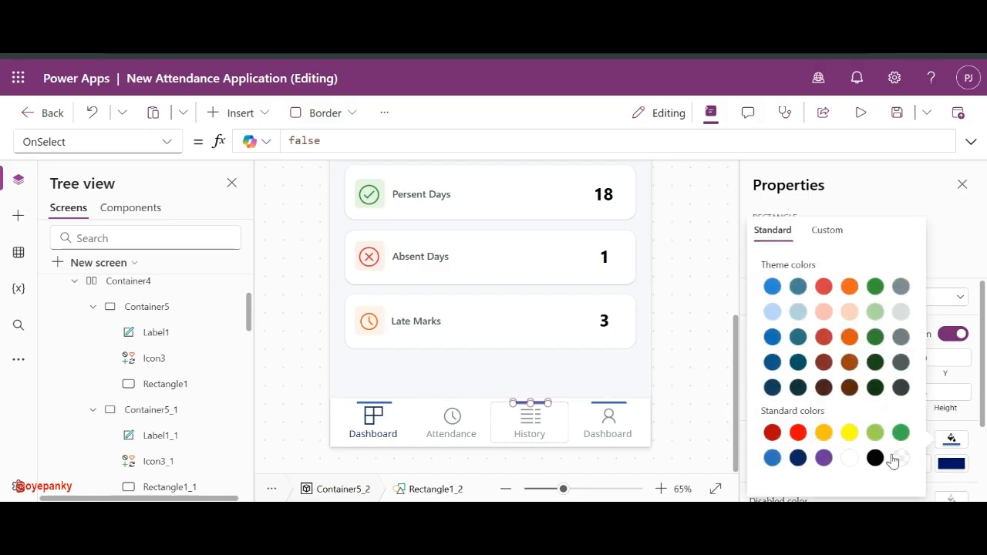
click(609, 404)
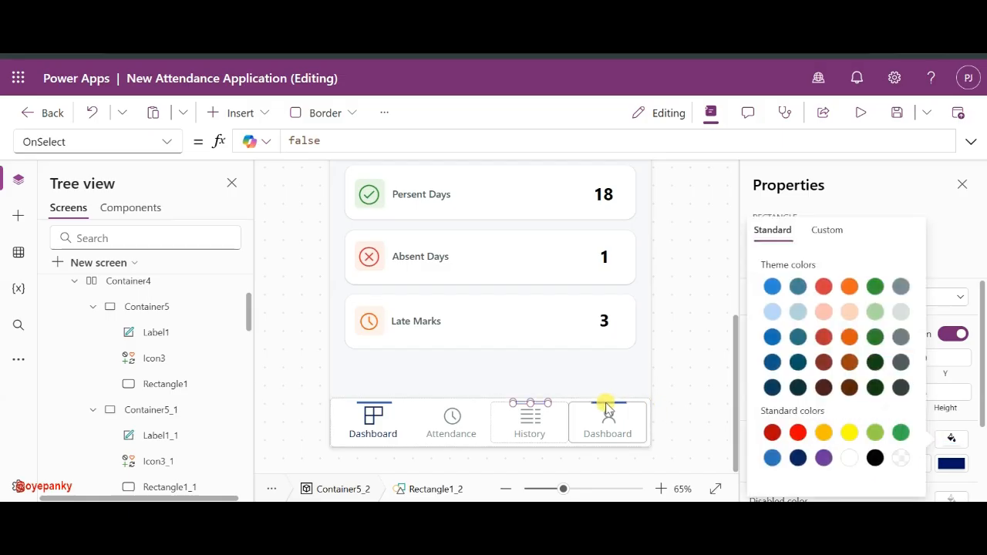
click(605, 403)
click(947, 439)
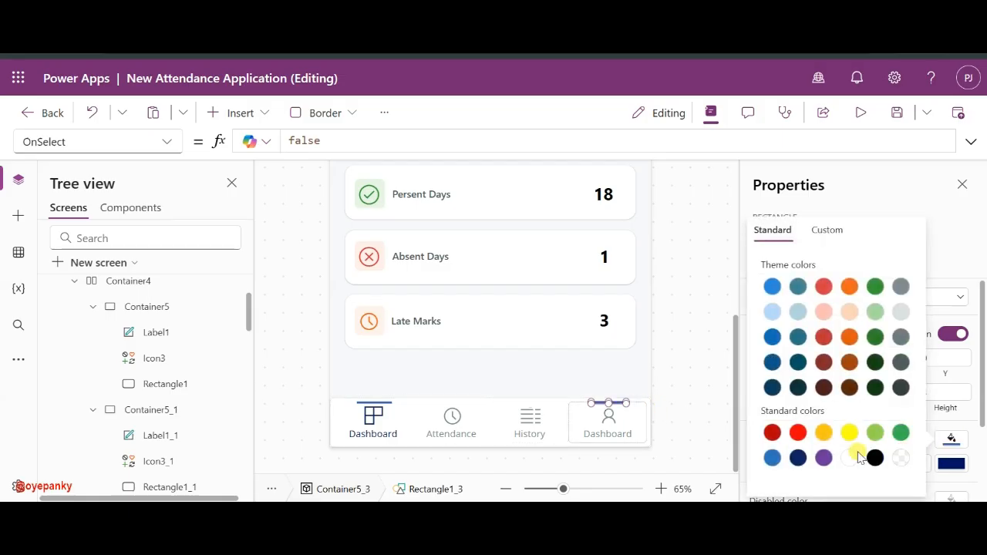
click(373, 402)
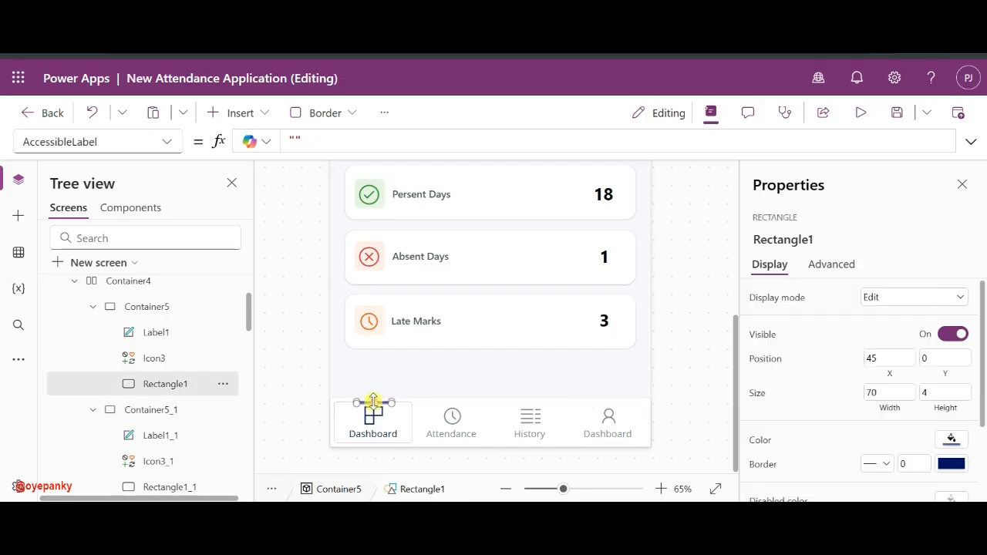
click(964, 441)
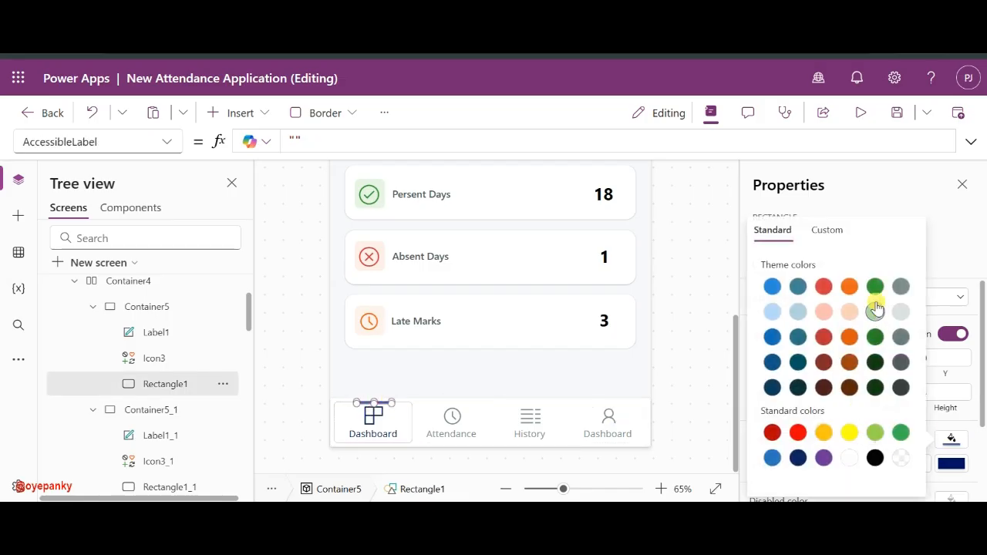
click(798, 461)
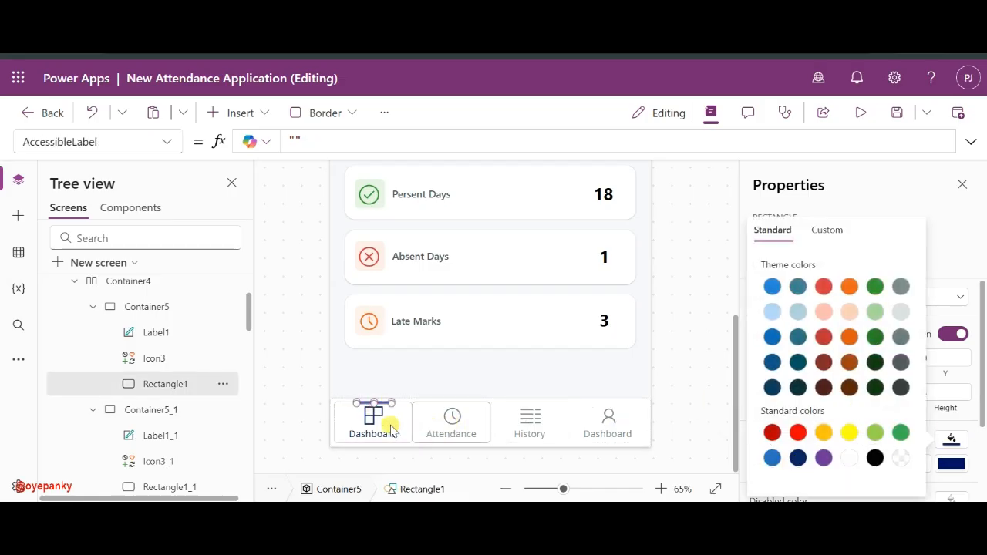
click(720, 397)
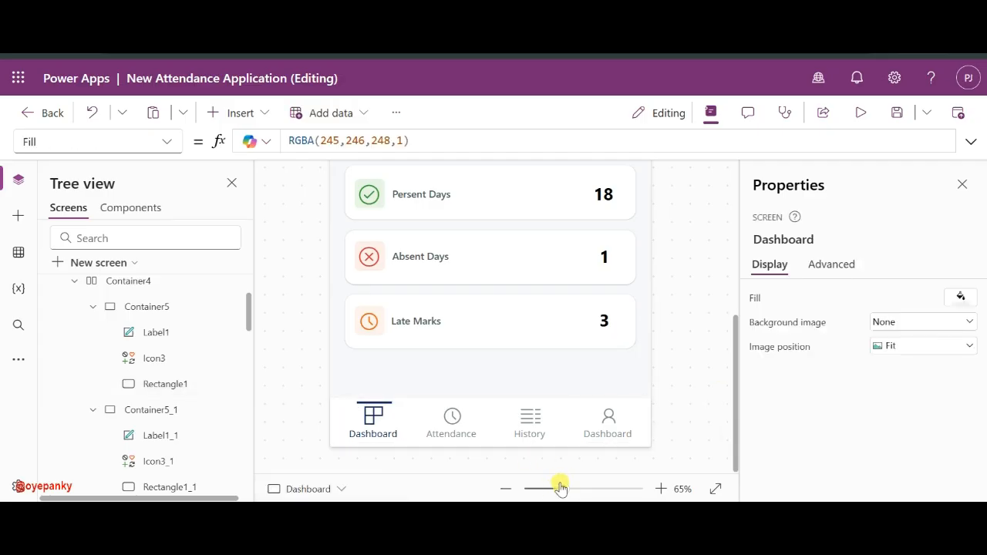
- Zoom out, collapse the Dashboard screen's control list, and select the fourth nav label
drag(563, 489, 546, 489)
scroll(648, 395, down, 1)
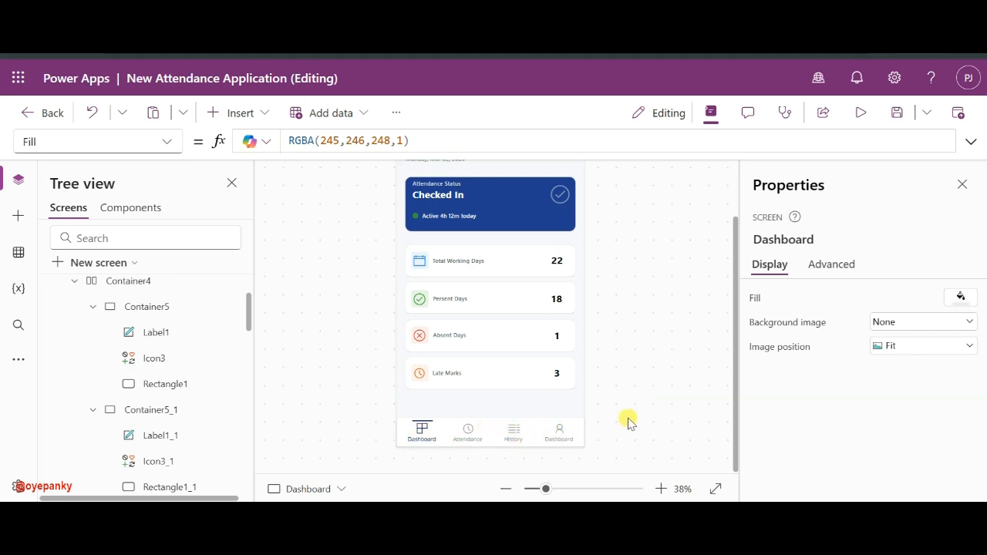
scroll(604, 329, up, 2)
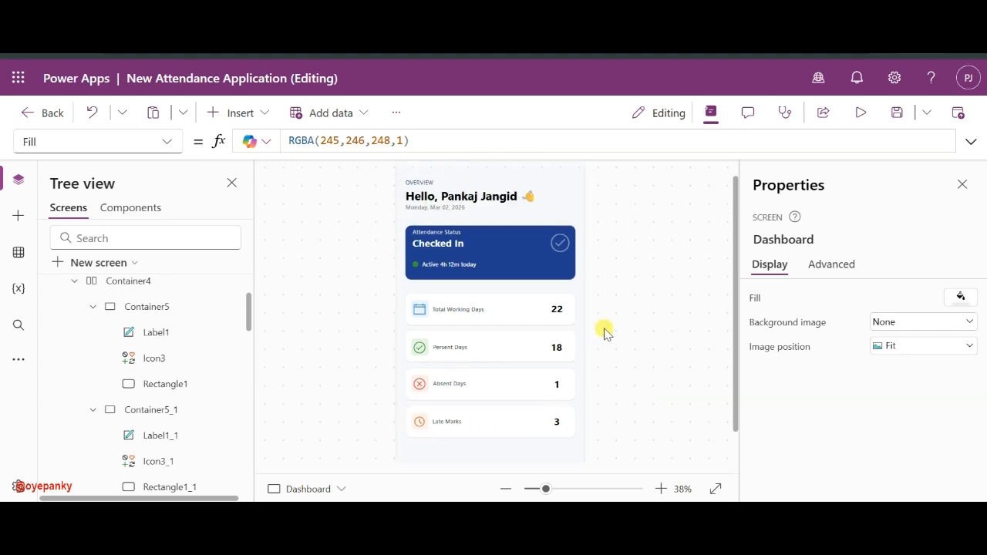
scroll(604, 331, down, 2)
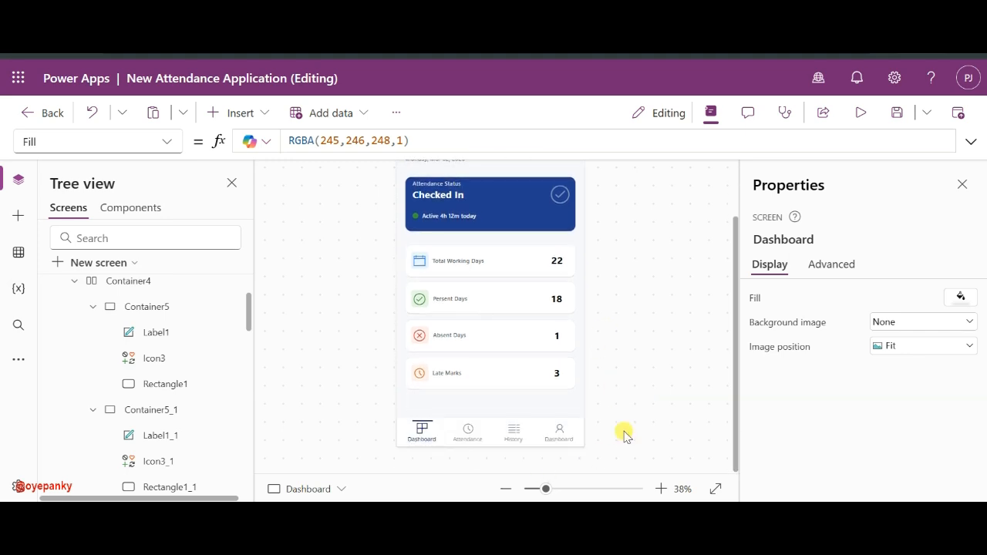
click(536, 488)
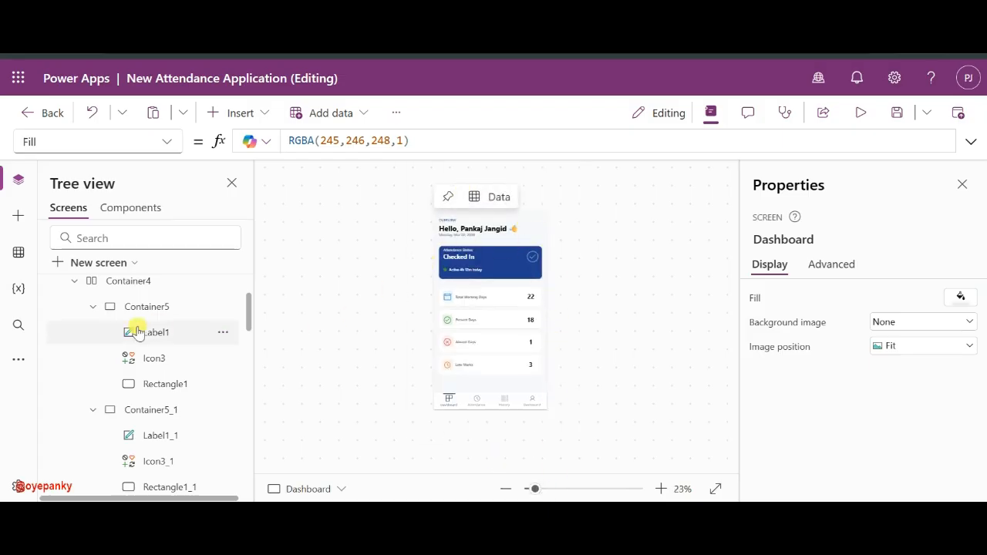
scroll(136, 332, up, 3)
click(55, 343)
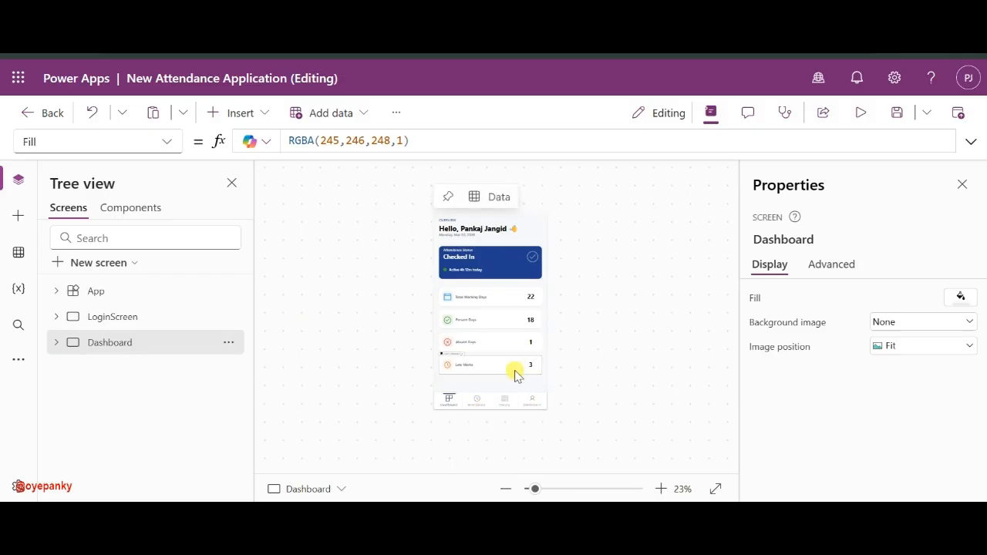
click(539, 406)
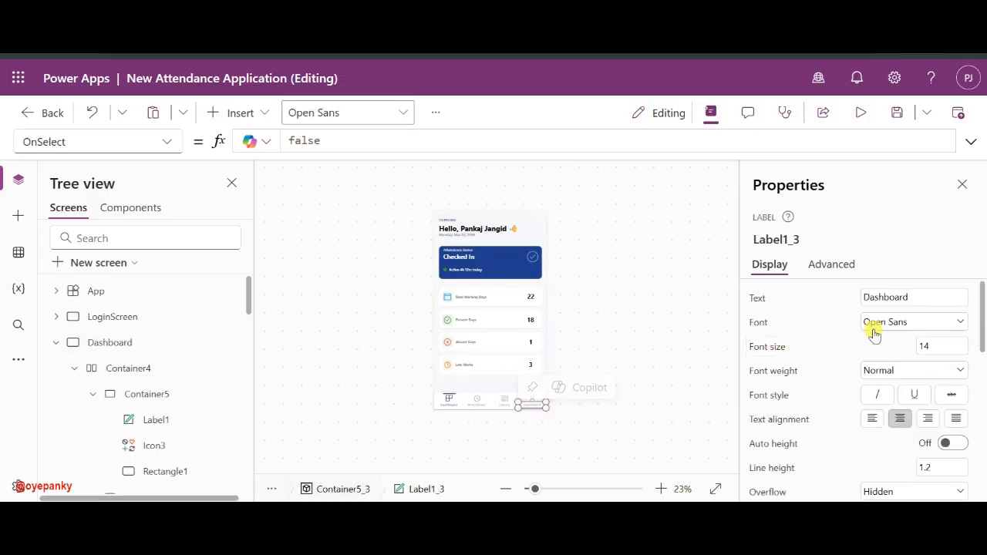
- Change the fourth nav label's text from Dashboard to Profile
click(876, 298)
double_click(901, 298)
text(Profile)
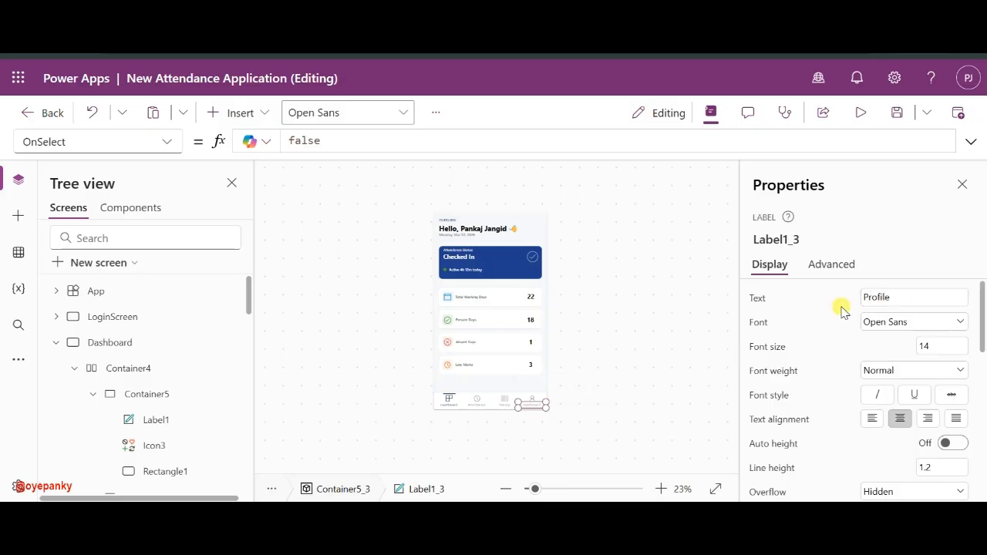
- Select the Dashboard screen, collapse its control list and zoom to review the bottom bar
click(623, 396)
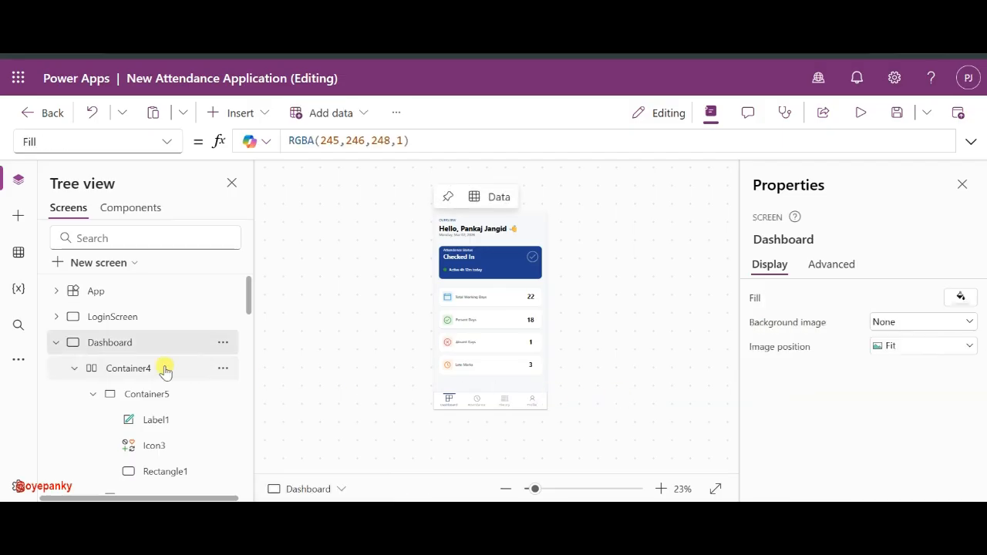
click(56, 343)
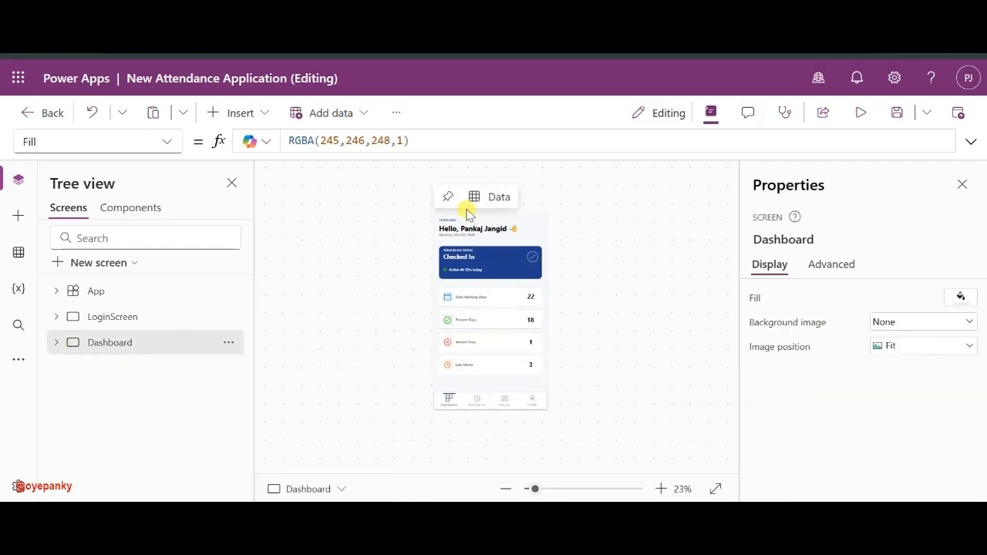
click(550, 488)
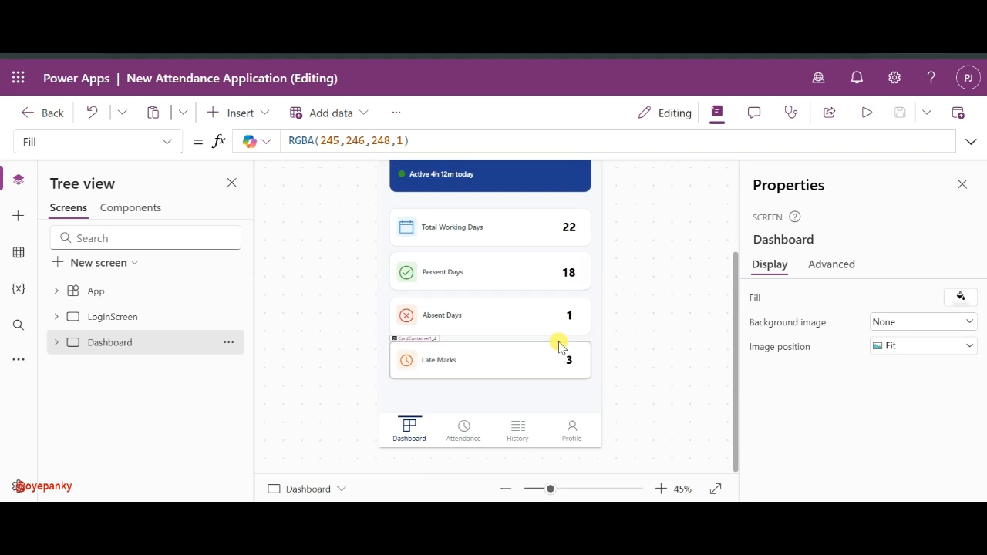
scroll(560, 341, up, 3)
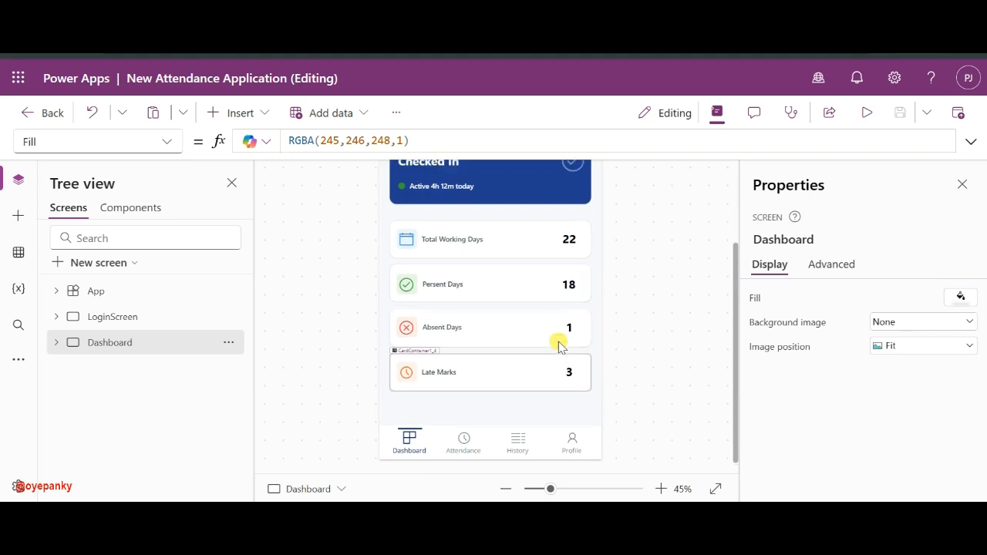
scroll(559, 339, down, 3)
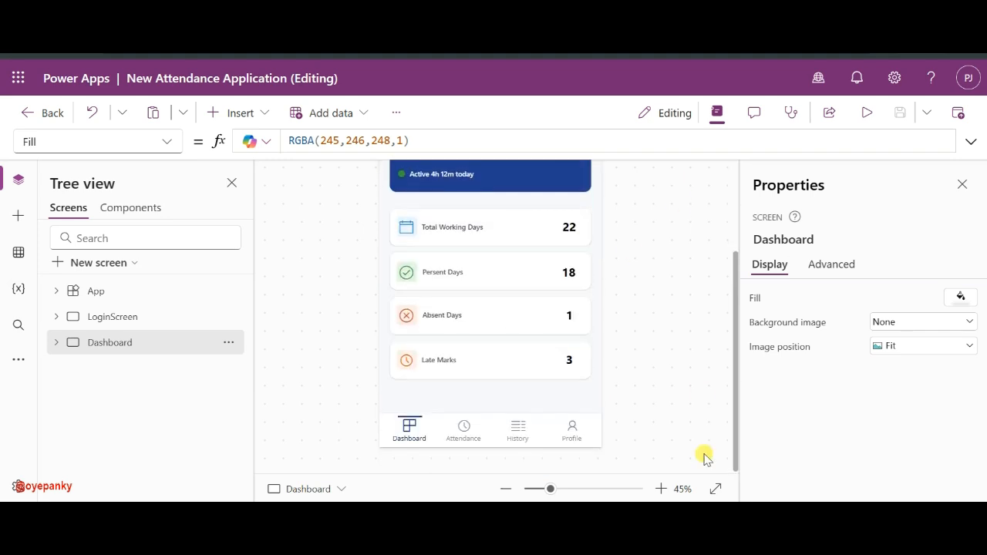
scroll(702, 457, up, 2)
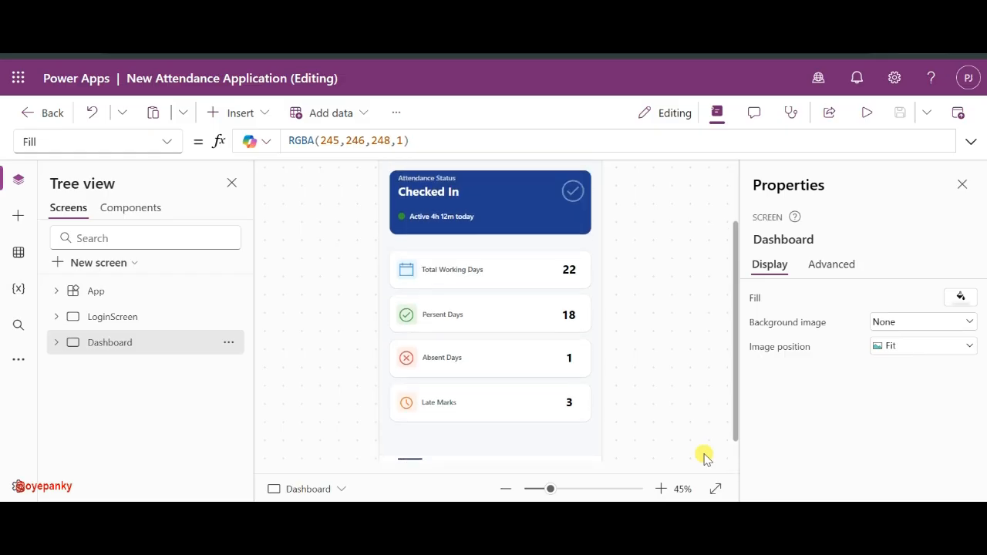
scroll(623, 337, up, 2)
scroll(623, 337, down, 4)
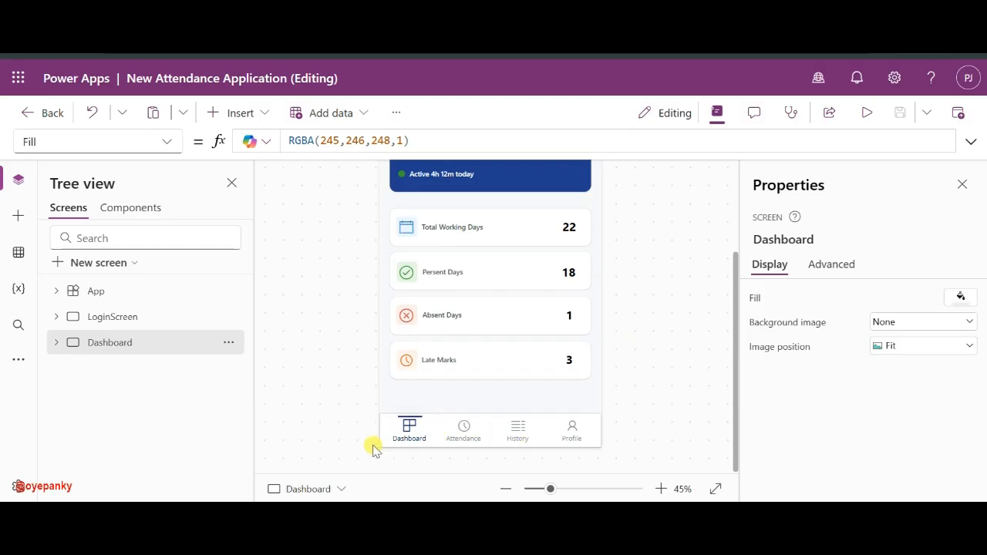
scroll(707, 359, up, 3)
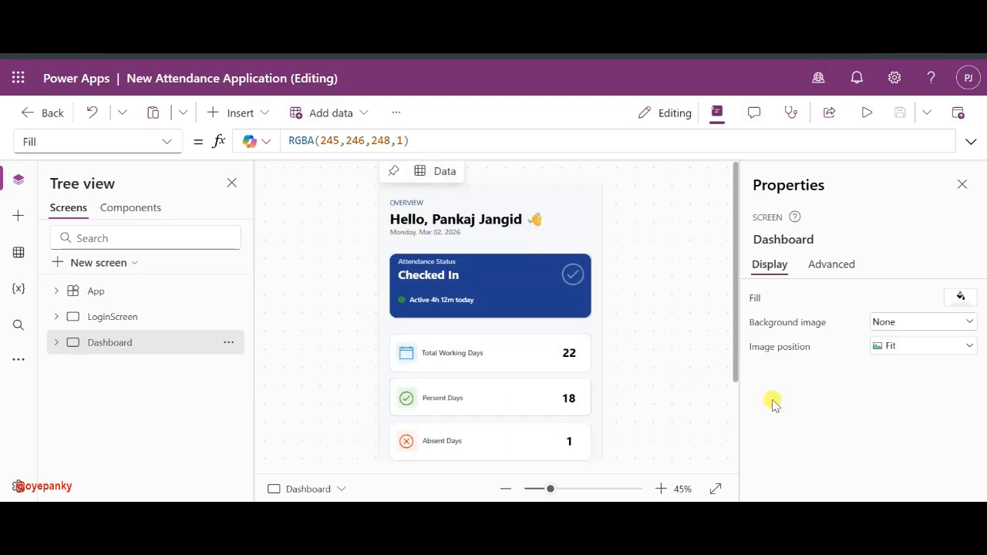
scroll(687, 327, down, 3)
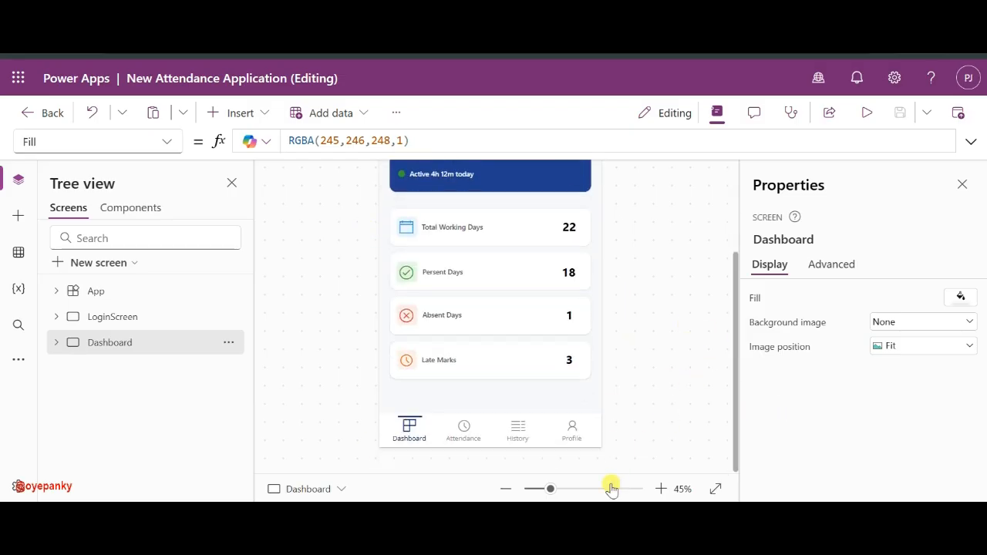
drag(546, 492, 535, 492)
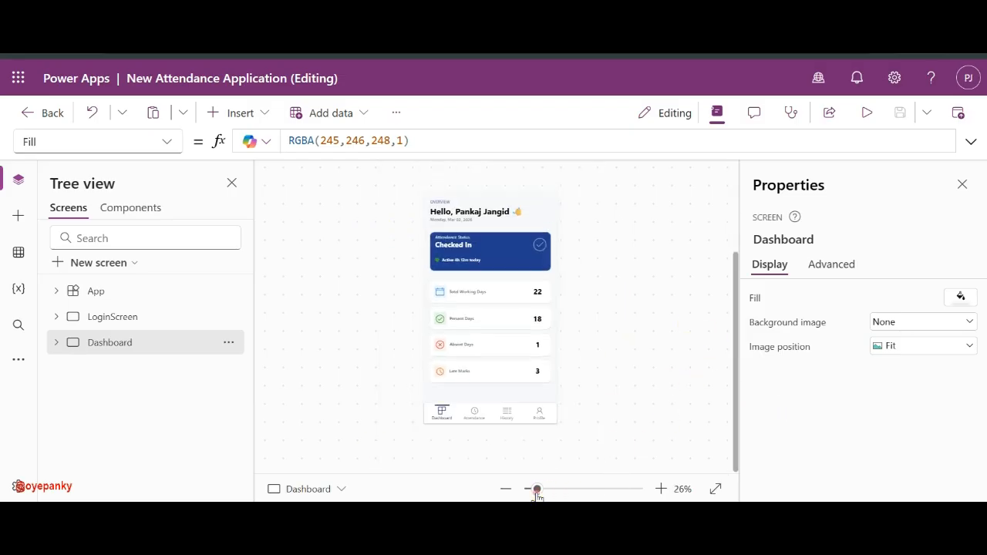
click(98, 344)
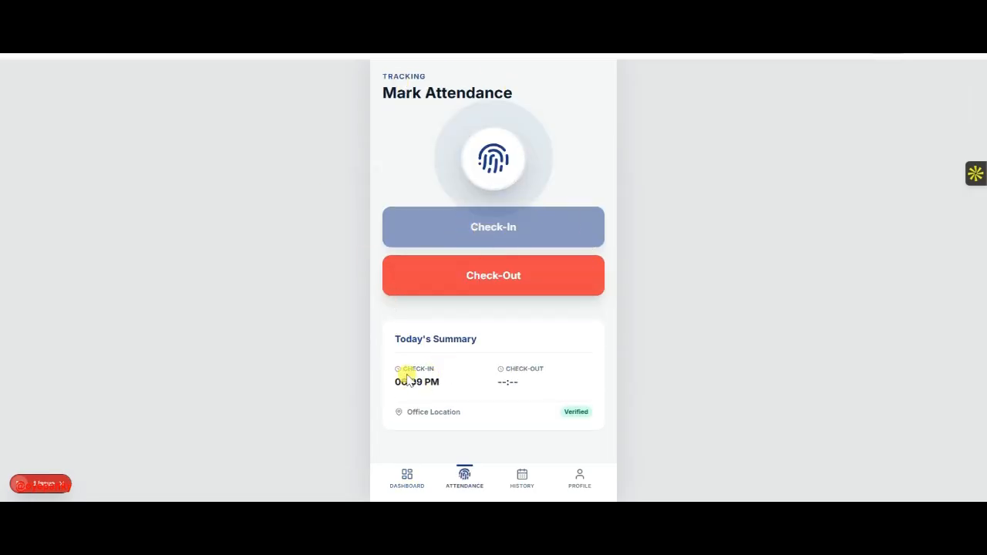
- Try Check-Out and flip between the mockup's Dashboard and Attendance pages, then return to Power Apps Studio
click(466, 276)
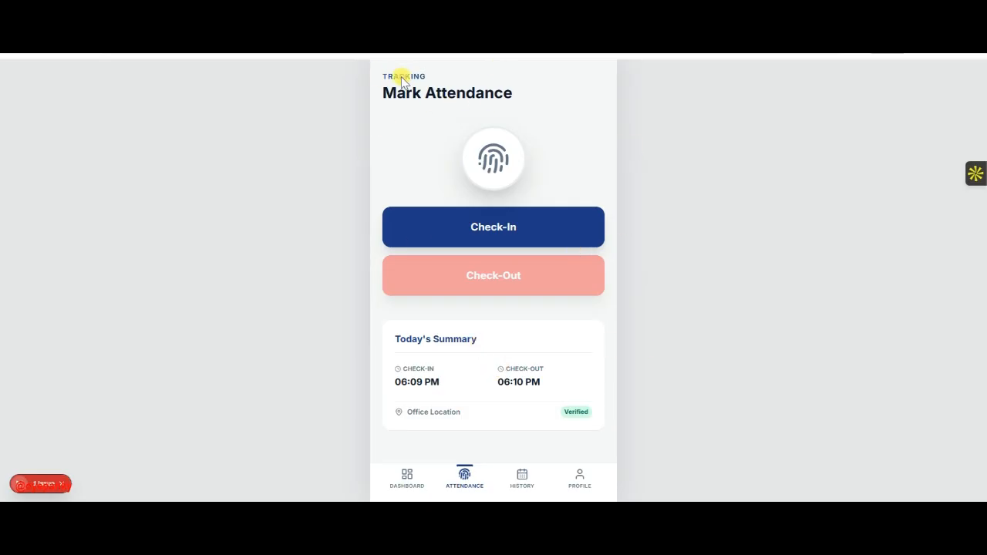
click(406, 477)
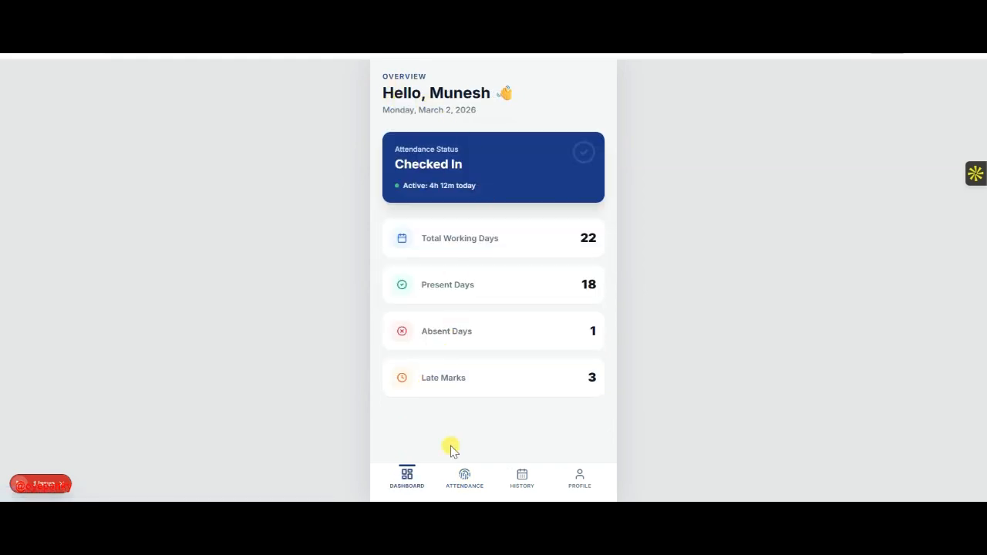
click(460, 484)
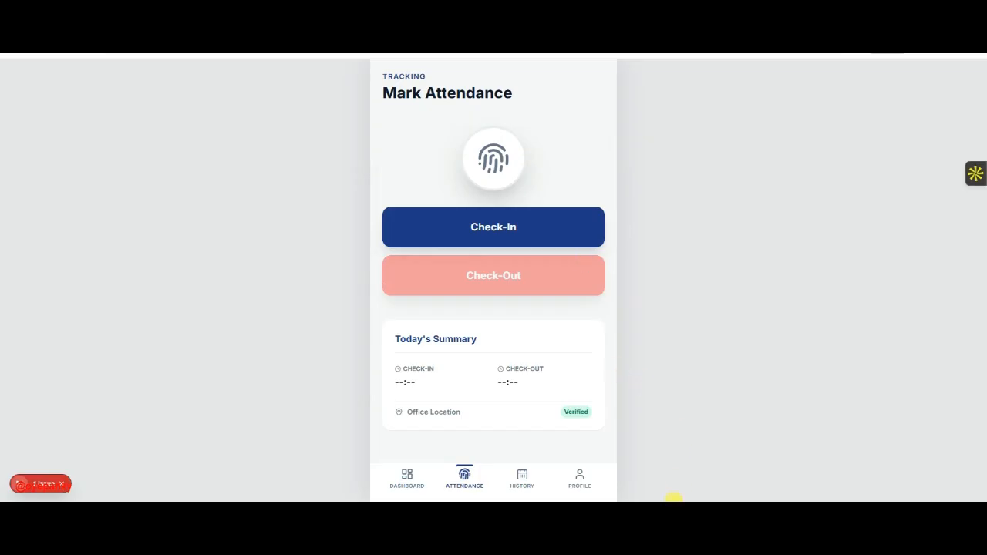
click(672, 497)
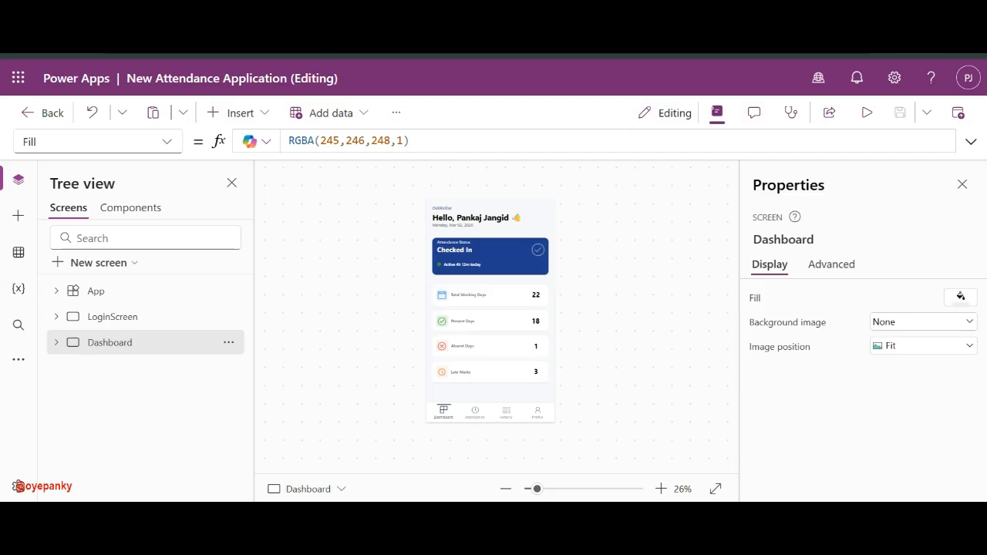
- Duplicate the Dashboard screen from its Tree view actions menu
click(228, 344)
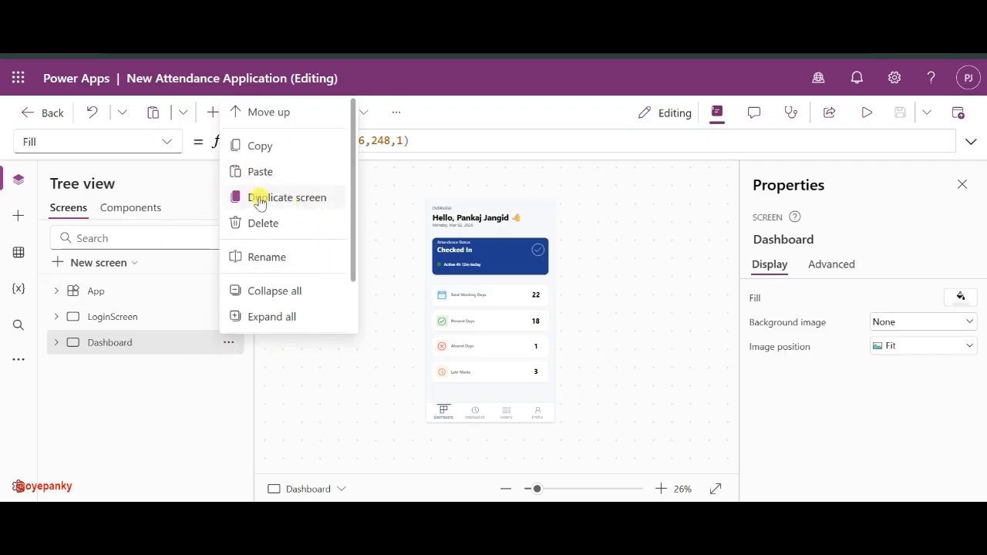
click(259, 199)
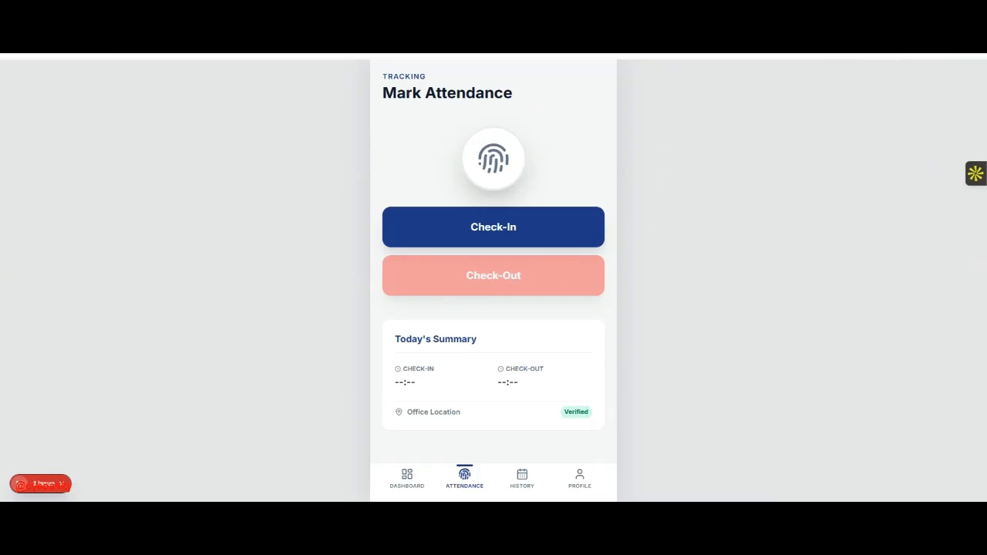
- Switch back to Power Apps Studio to view the new Dashboard_1 screen
click(715, 542)
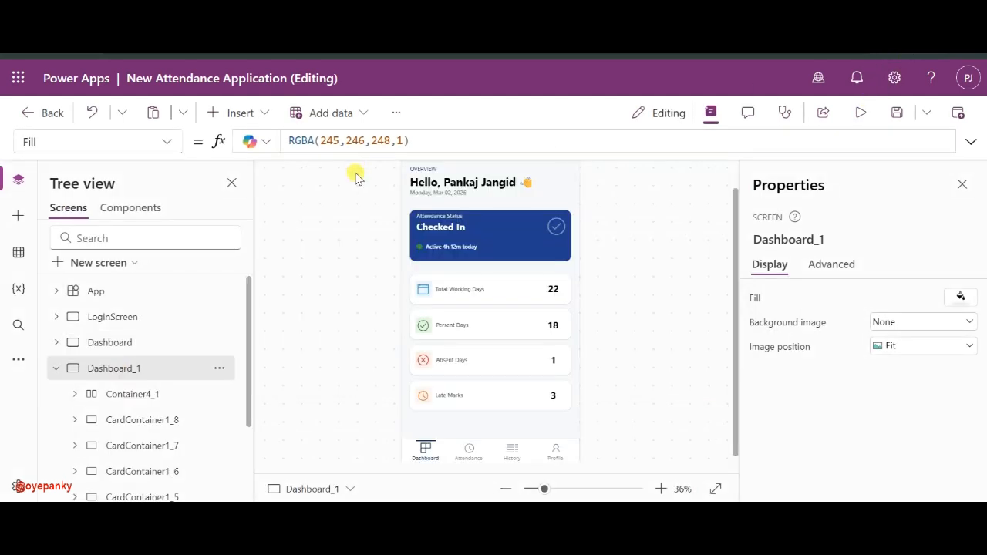
- Delete the date text under the greeting and select the Total Working Days, Present and Absent Days cards
click(453, 192)
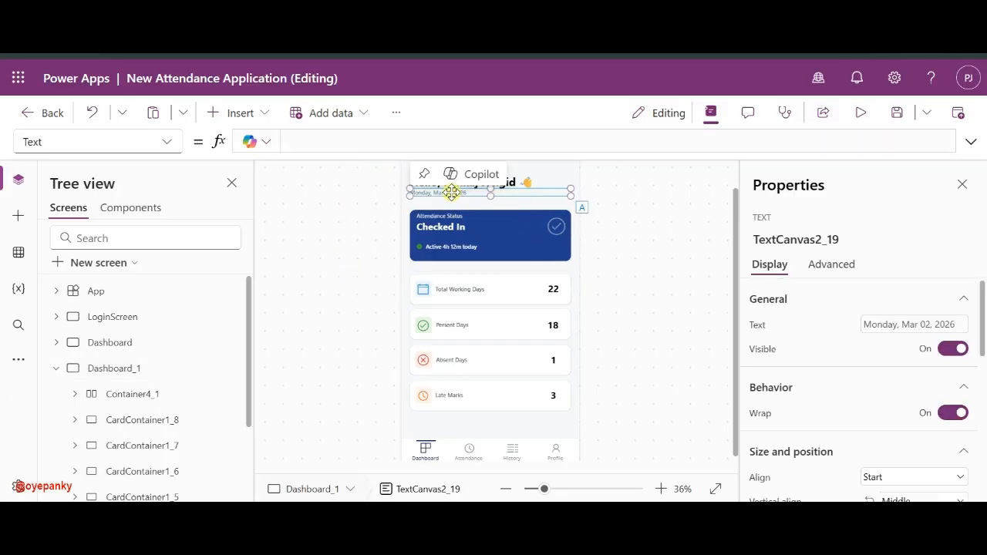
key(Delete)
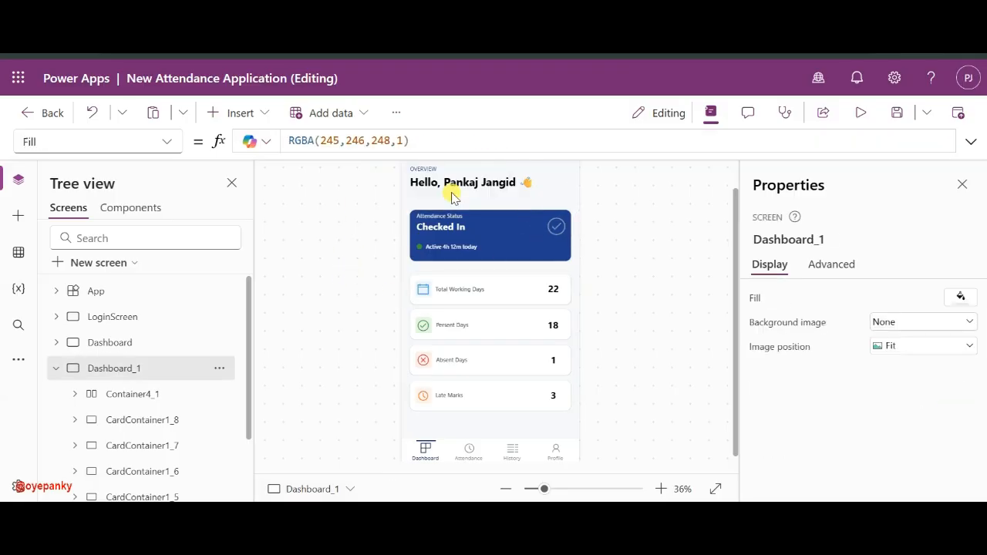
click(505, 290)
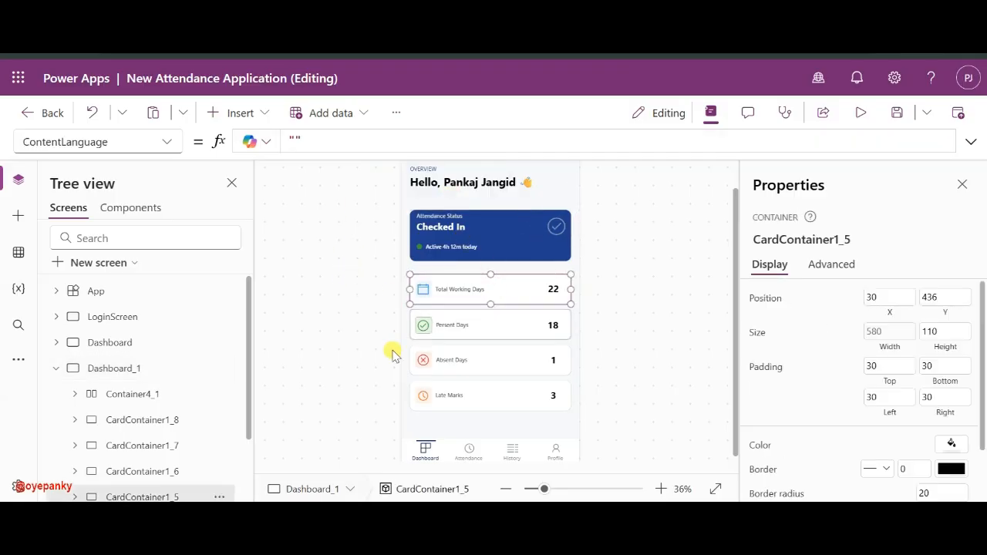
click(494, 356)
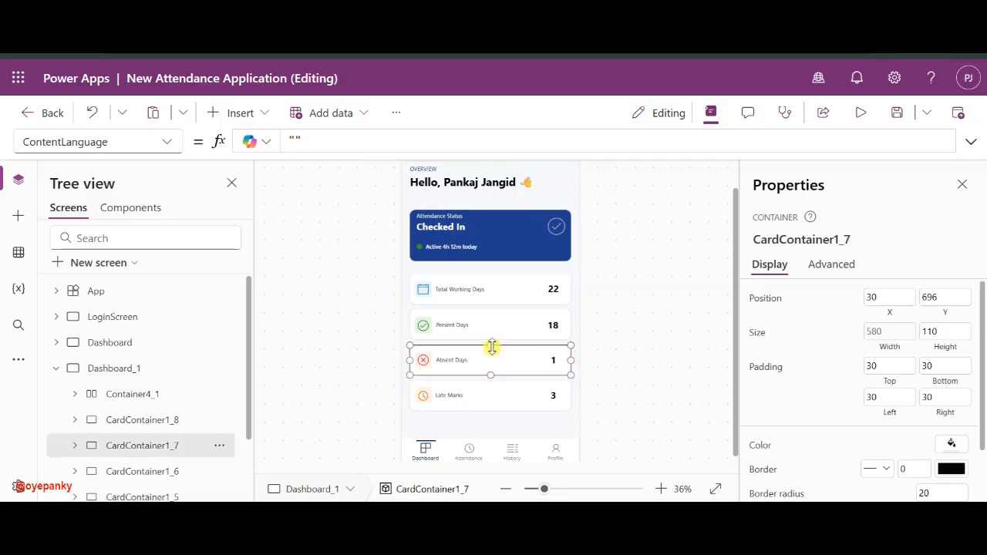
ctrl+click(145, 423)
ctrl+click(151, 422)
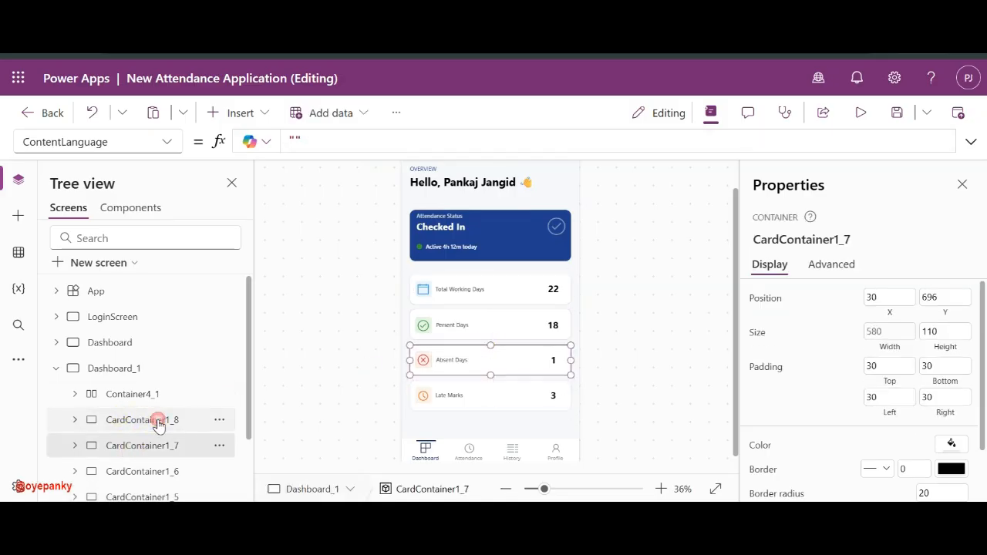
ctrl+click(143, 472)
ctrl+click(144, 496)
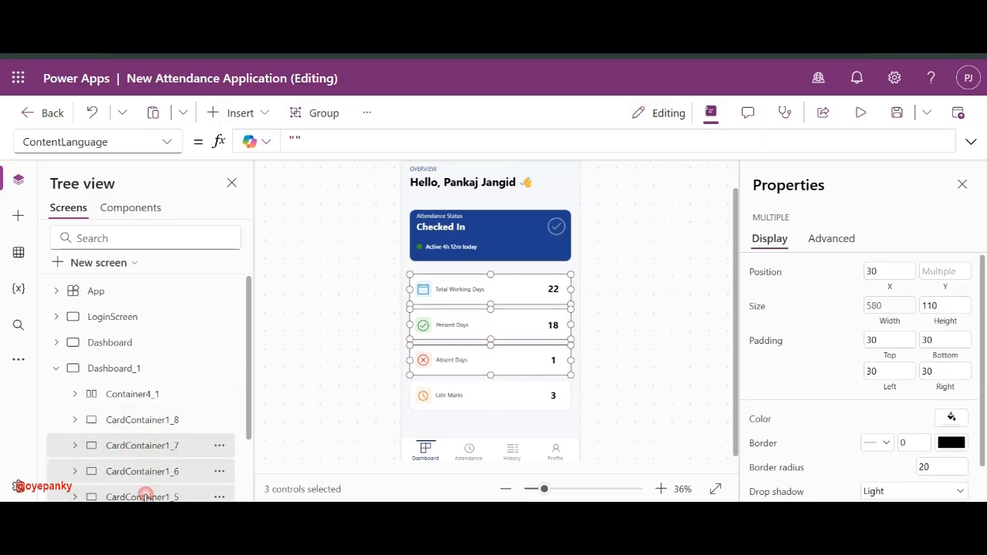
- Add the blue Checked In card to the selection and delete all four cards
scroll(157, 459, down, 2)
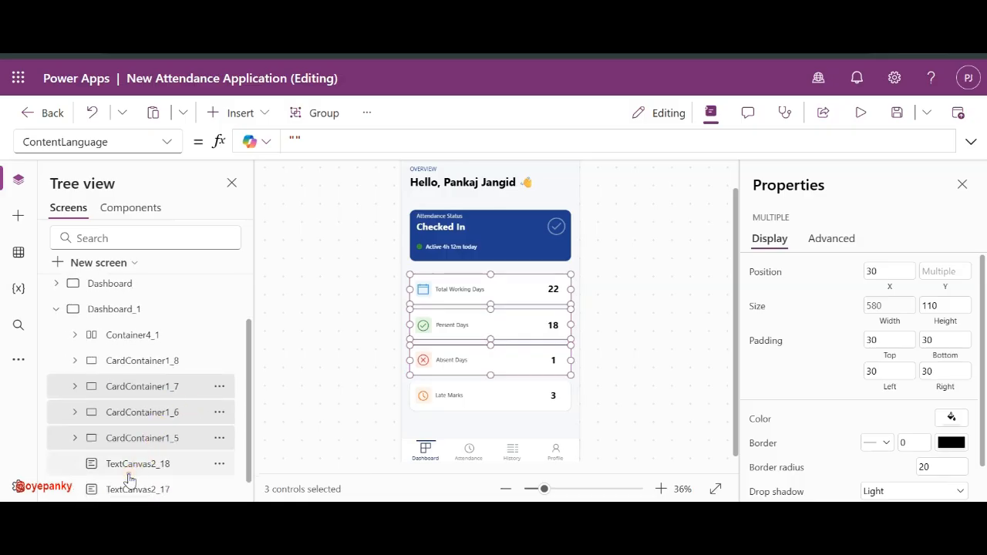
ctrl+click(135, 462)
ctrl+click(135, 462)
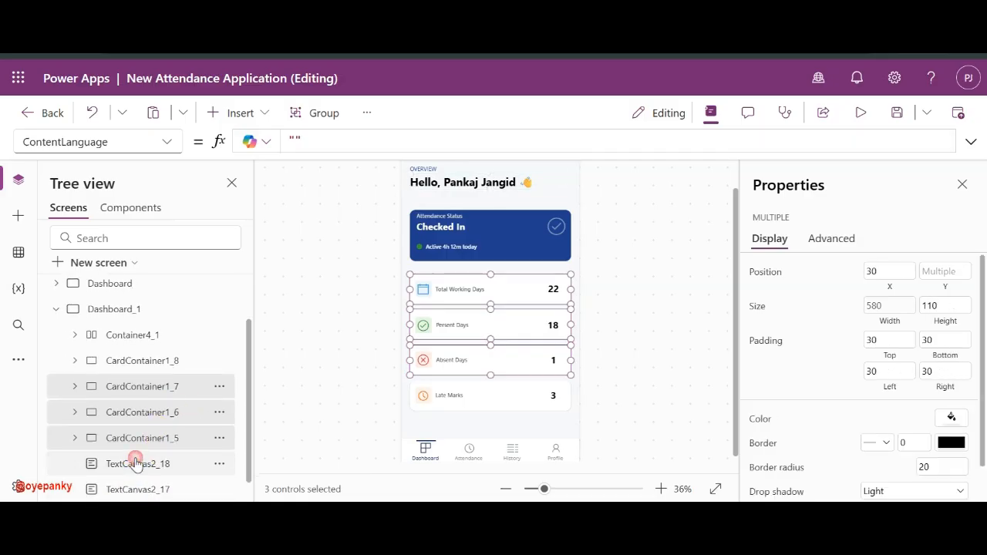
ctrl+click(146, 339)
ctrl+click(145, 339)
scroll(136, 366, down, 1)
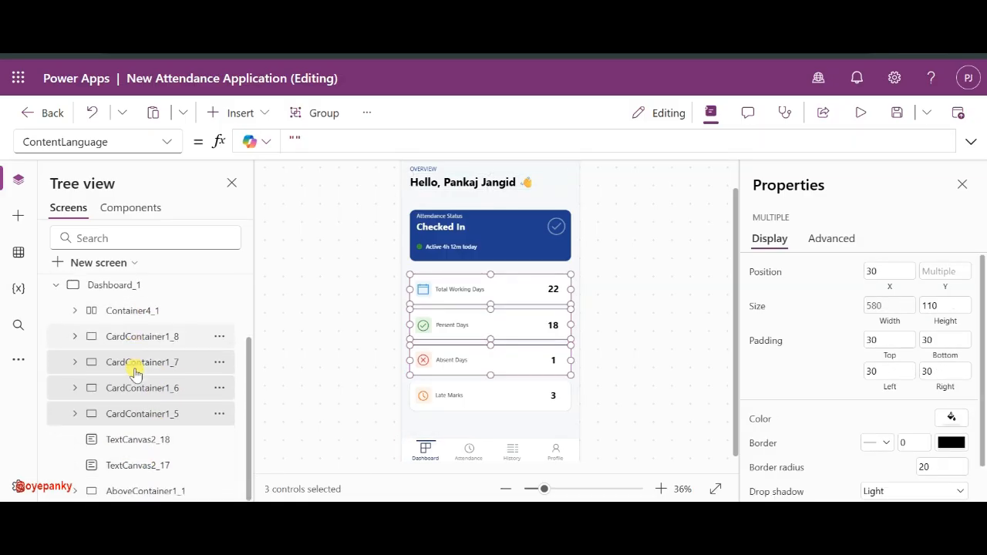
ctrl+click(135, 485)
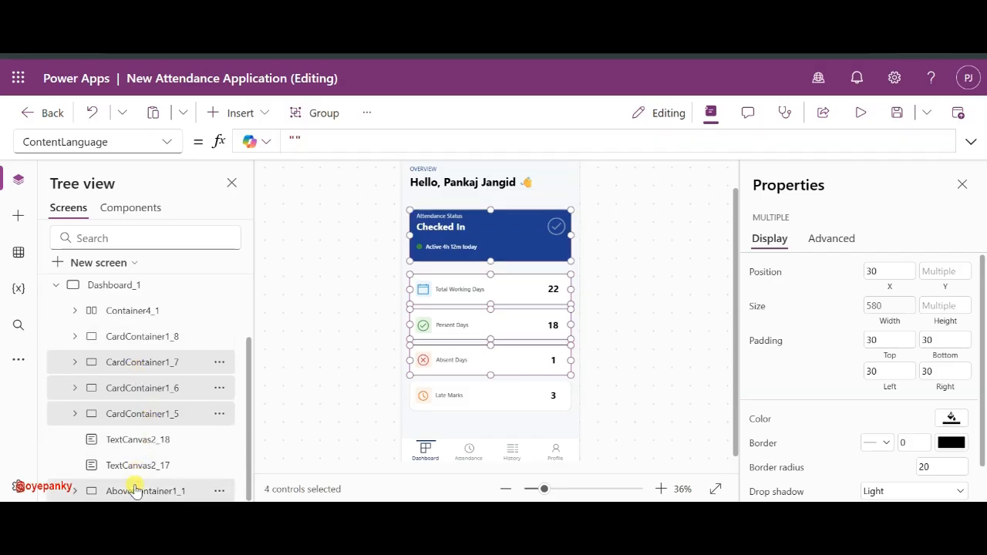
key(Delete)
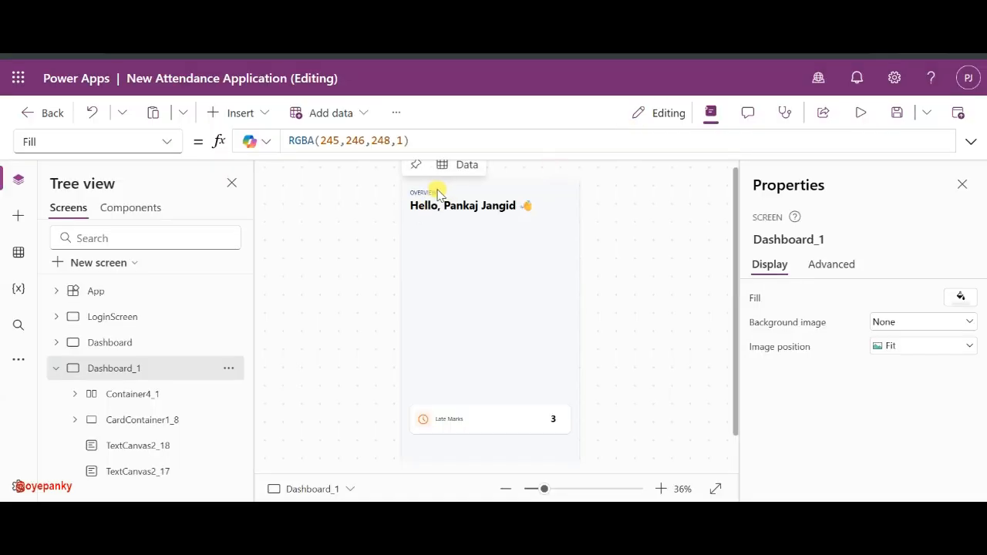
- Change the small OVERVIEW label's text to TRACKING
click(432, 191)
click(882, 323)
double_click(879, 323)
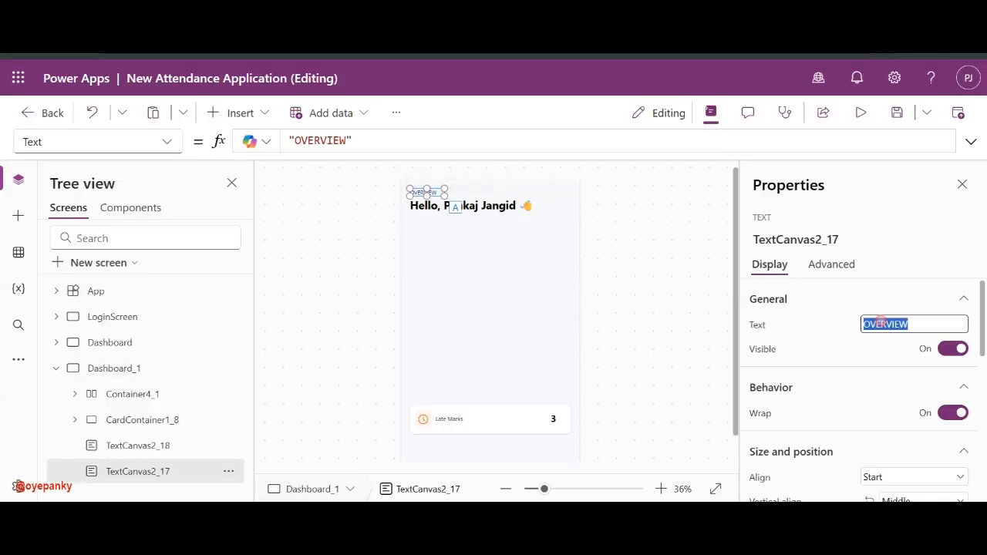
text(TRACKING)
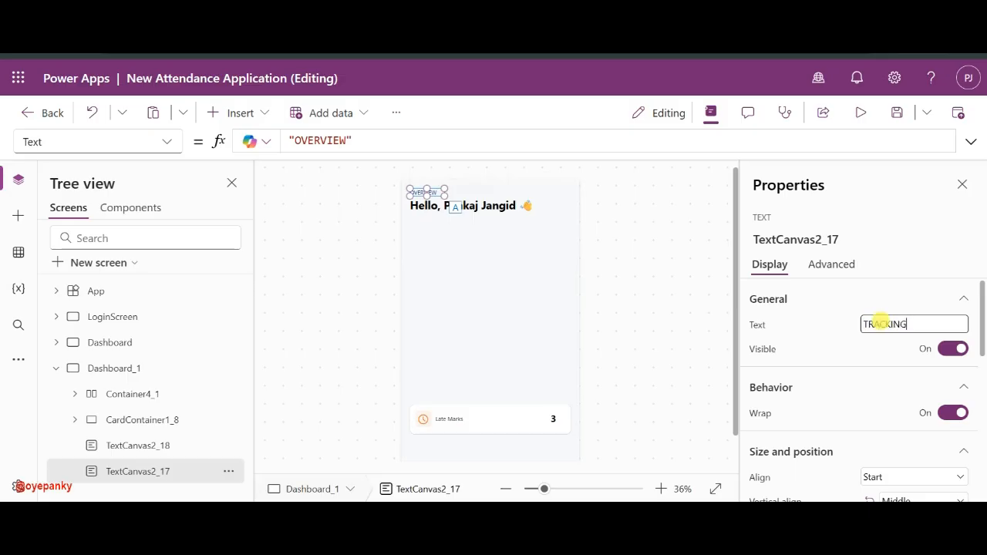
- Replace the greeting label's formula with the title text 'Mark Attendance'
click(494, 207)
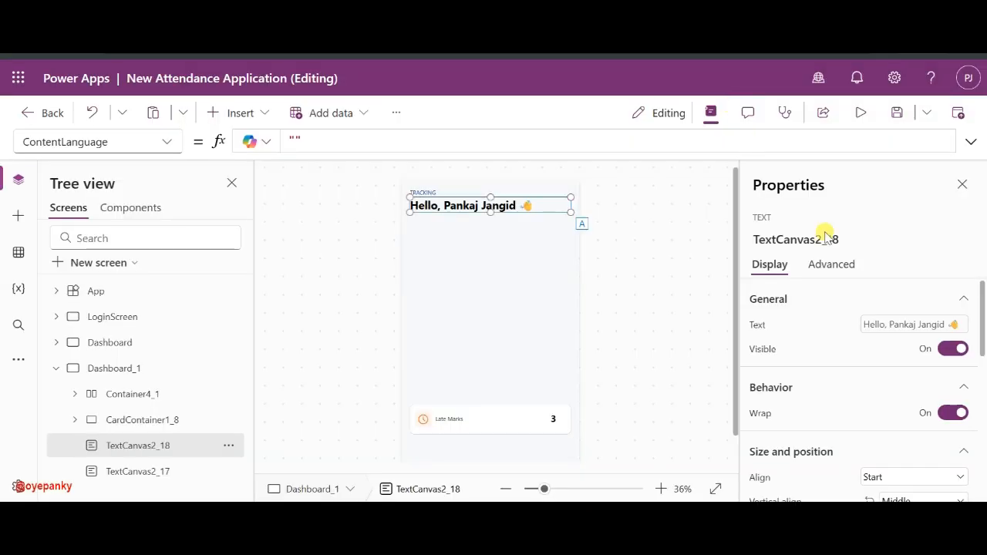
click(892, 326)
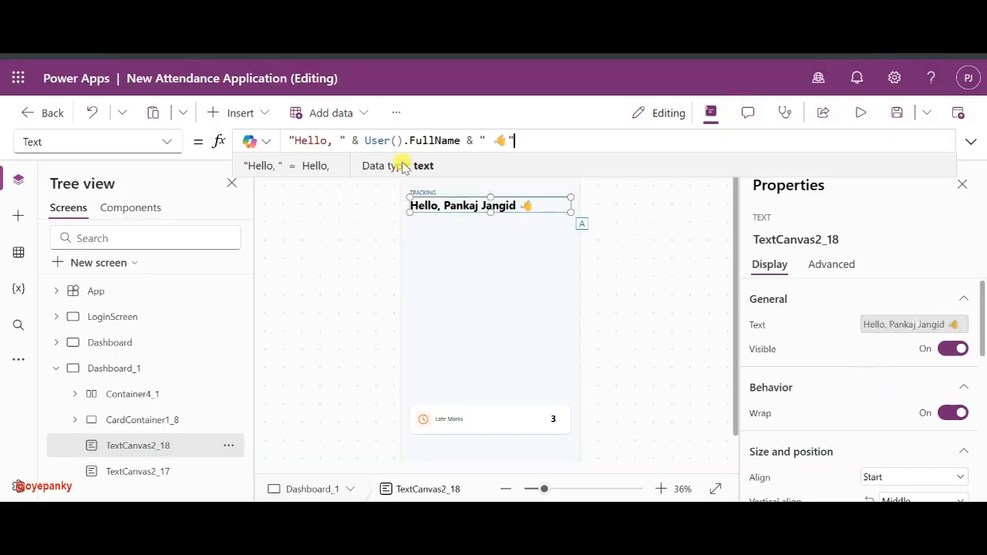
triple_click(527, 136)
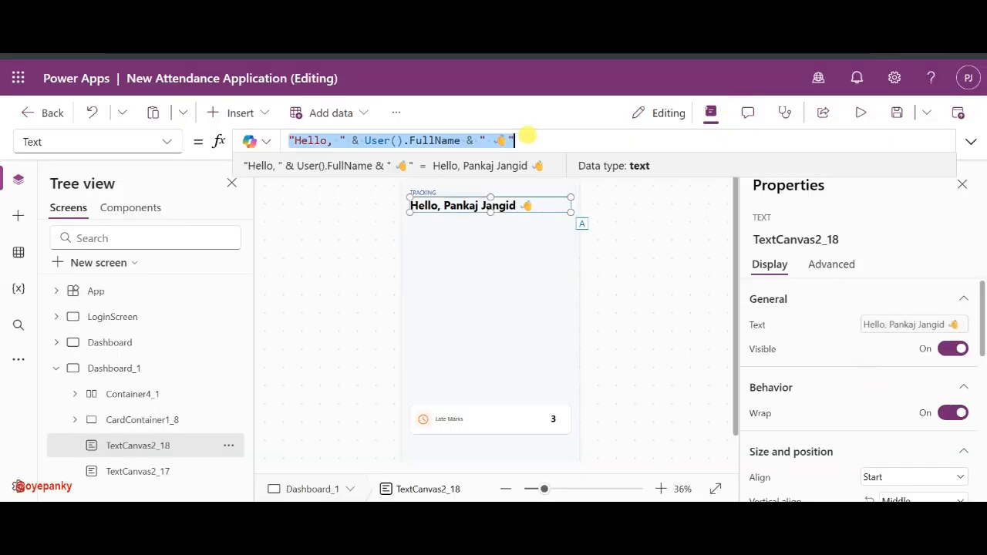
key(BackSpace)
click(869, 321)
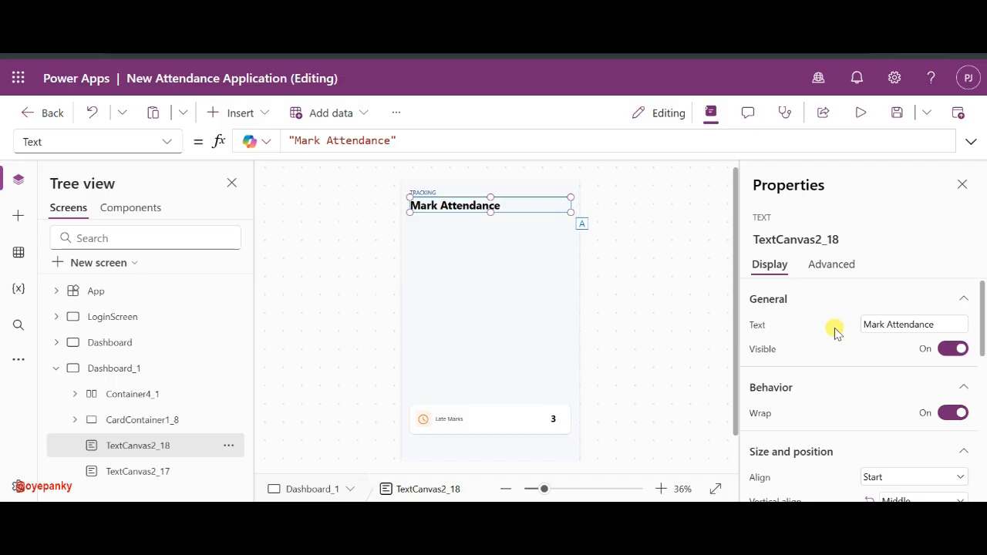
click(681, 255)
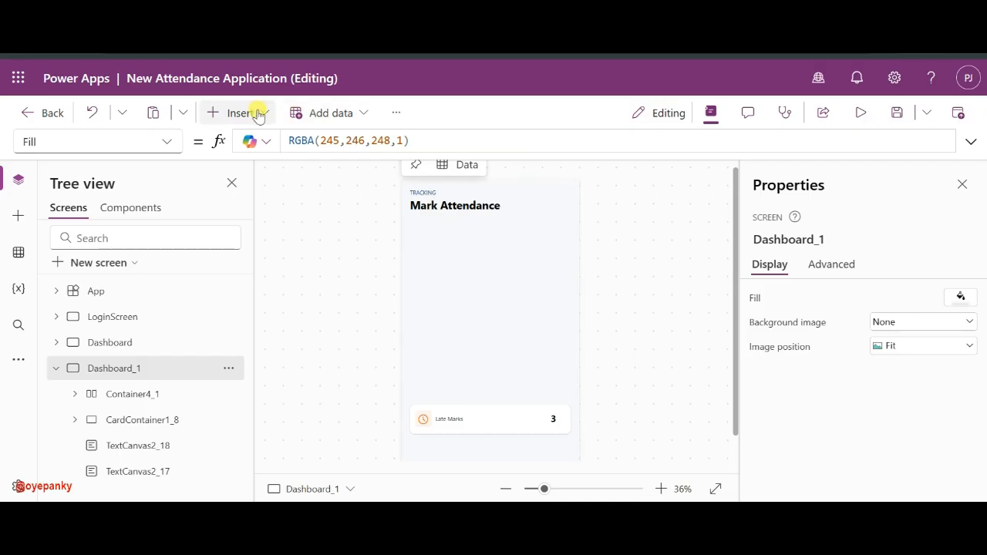
- Insert a container below the title, sized 225×225 and centred horizontally
click(258, 113)
text(cir)
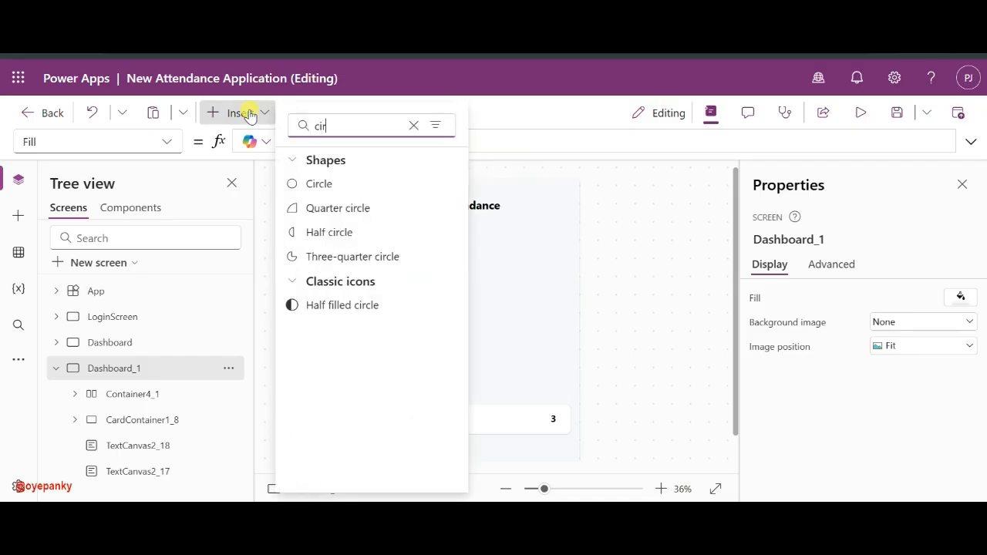
key(BackSpace)
key(BackSpace)
key(BackSpace)
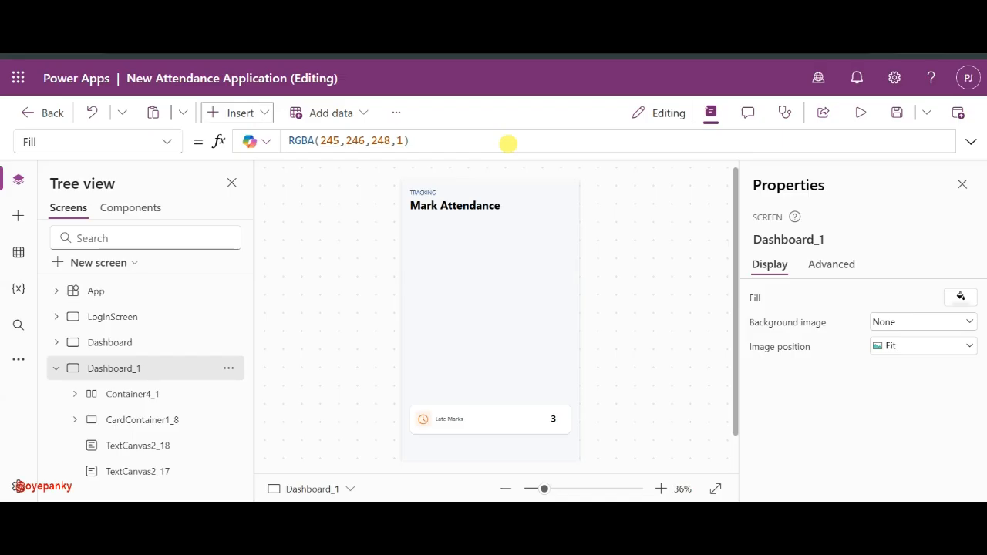
click(235, 112)
text(con)
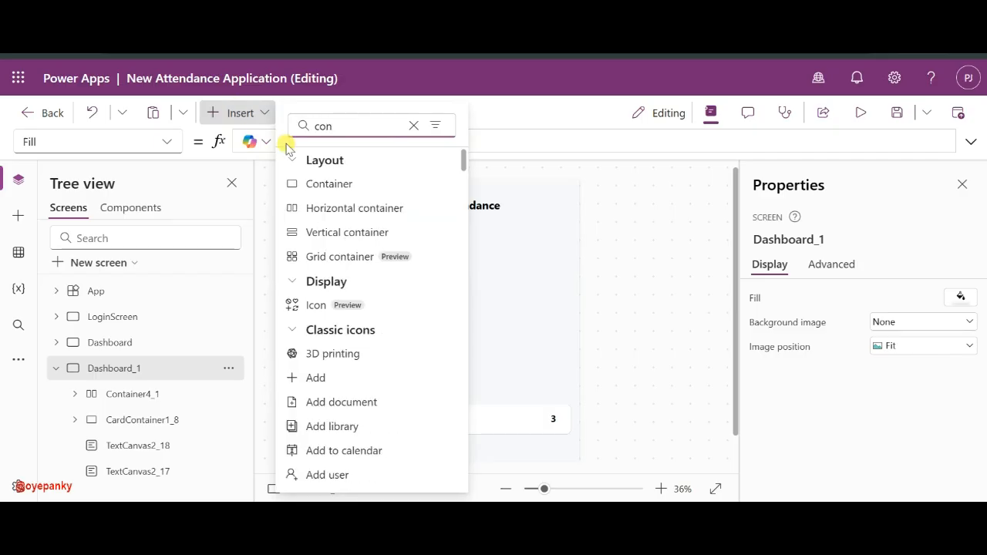
click(290, 184)
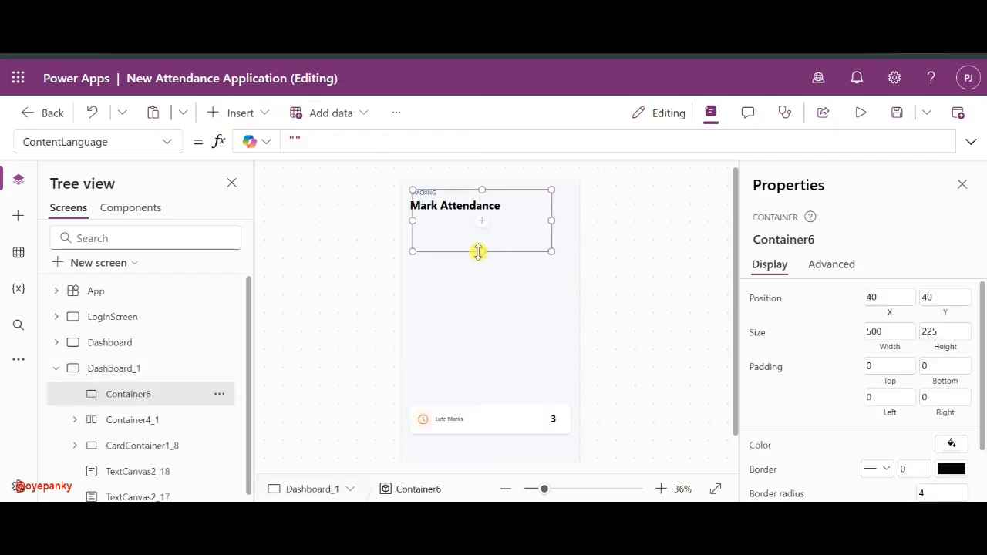
drag(476, 252, 492, 286)
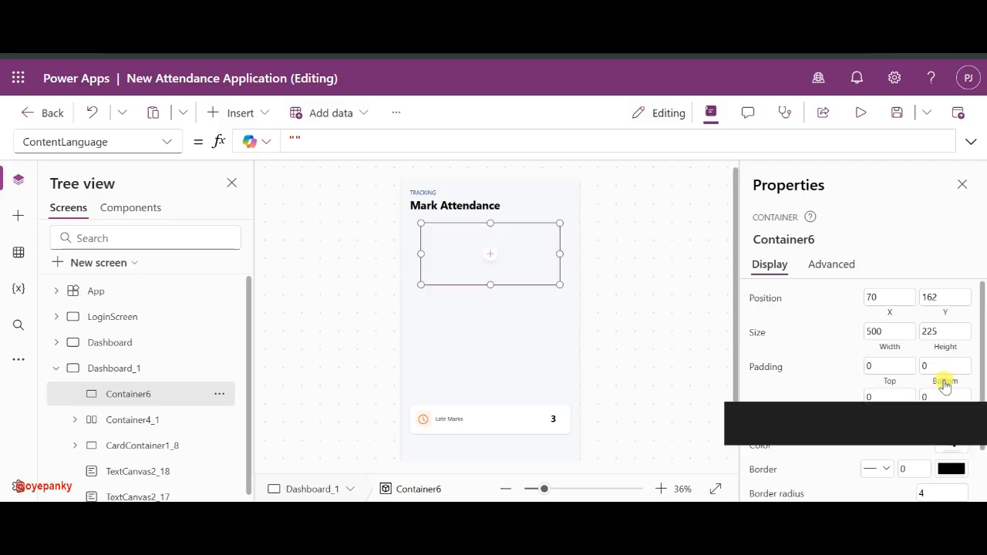
click(890, 332)
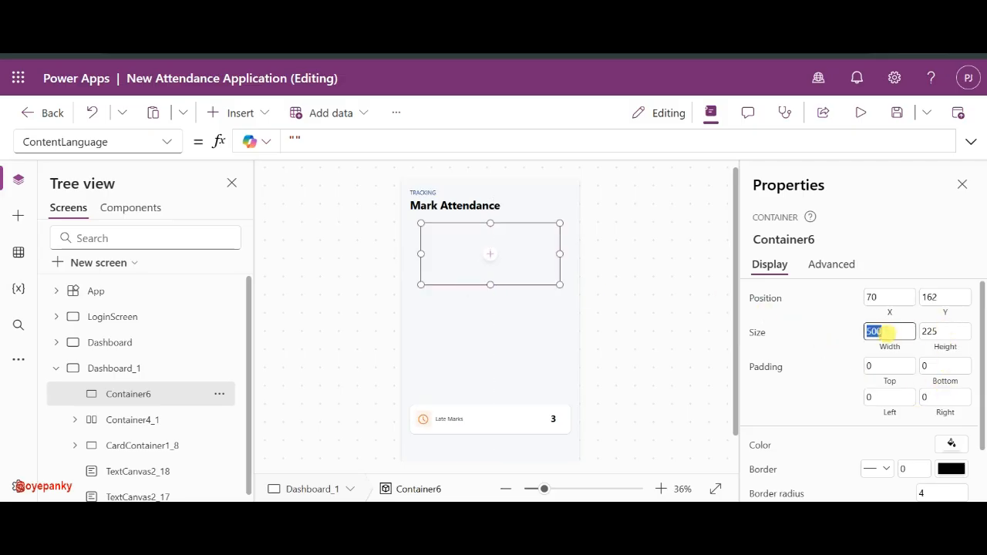
text(225)
click(825, 348)
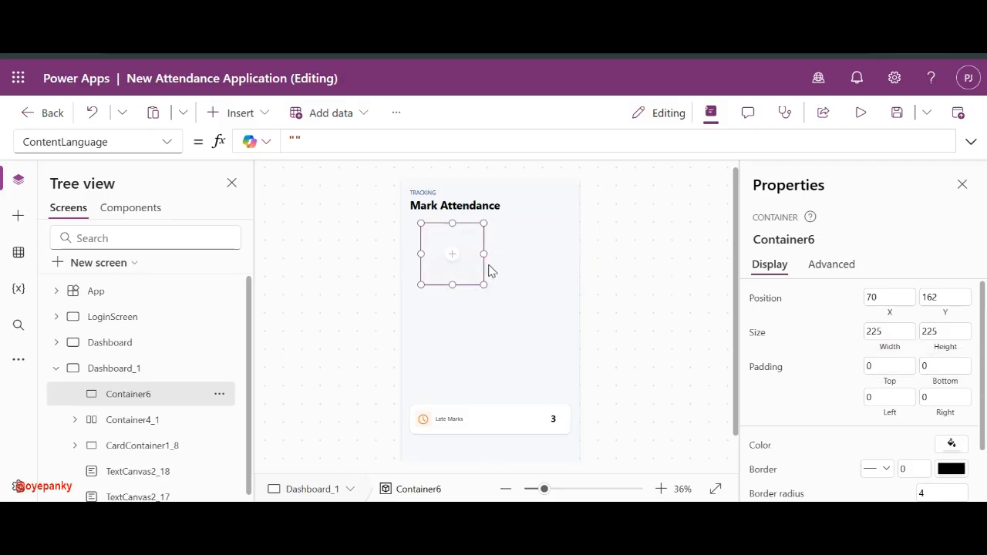
drag(485, 266, 527, 271)
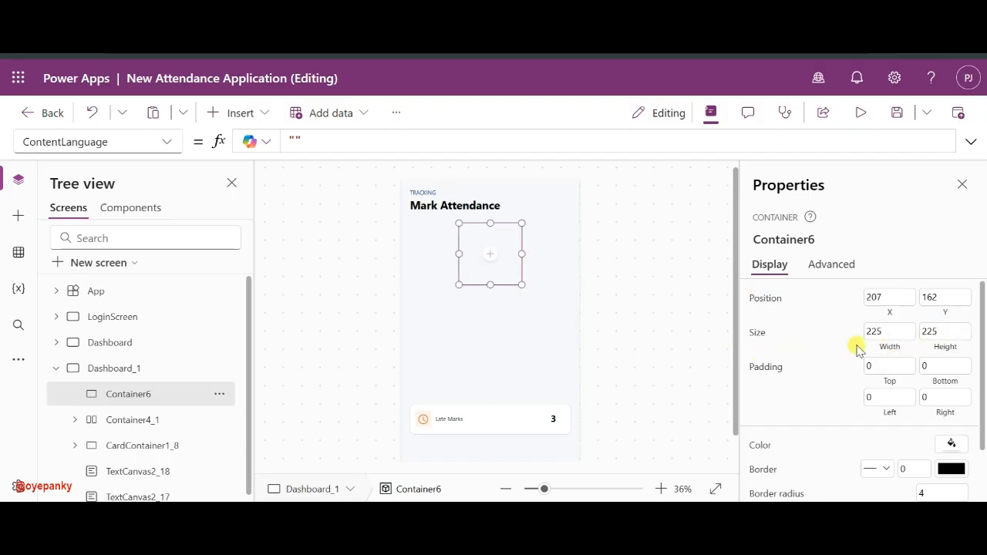
- Give the container a 225 corner radius and a Bold drop shadow, making a shadowed circle
scroll(866, 434, down, 2)
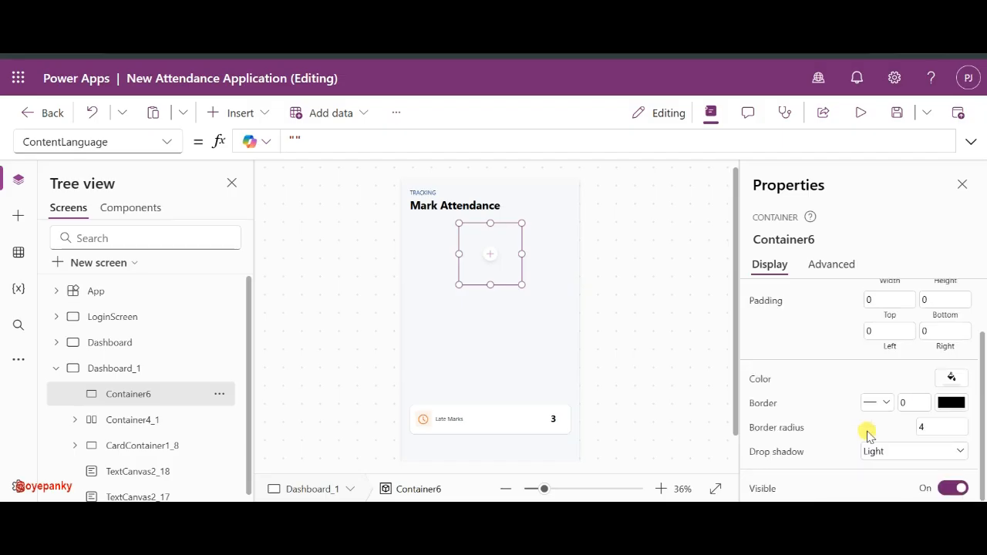
click(933, 424)
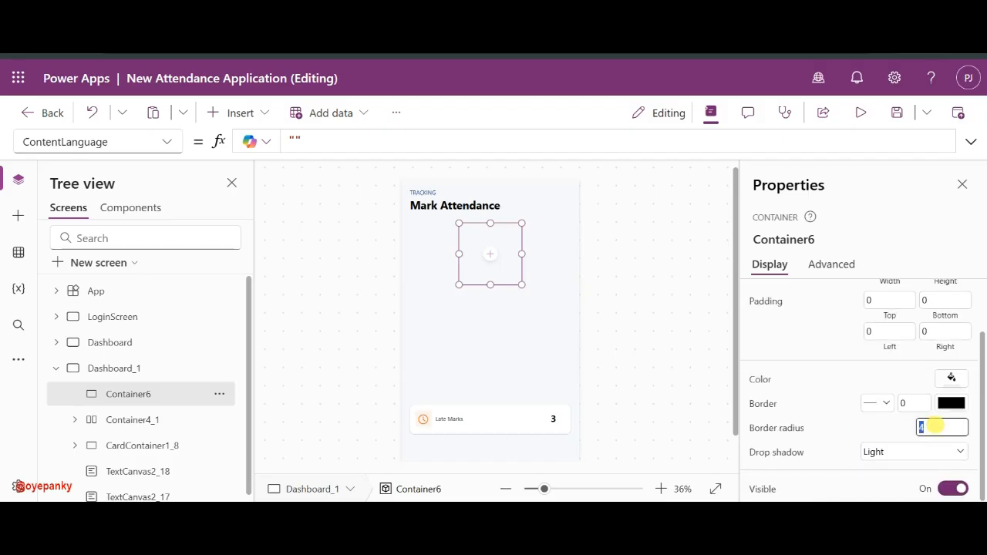
text(225)
click(876, 428)
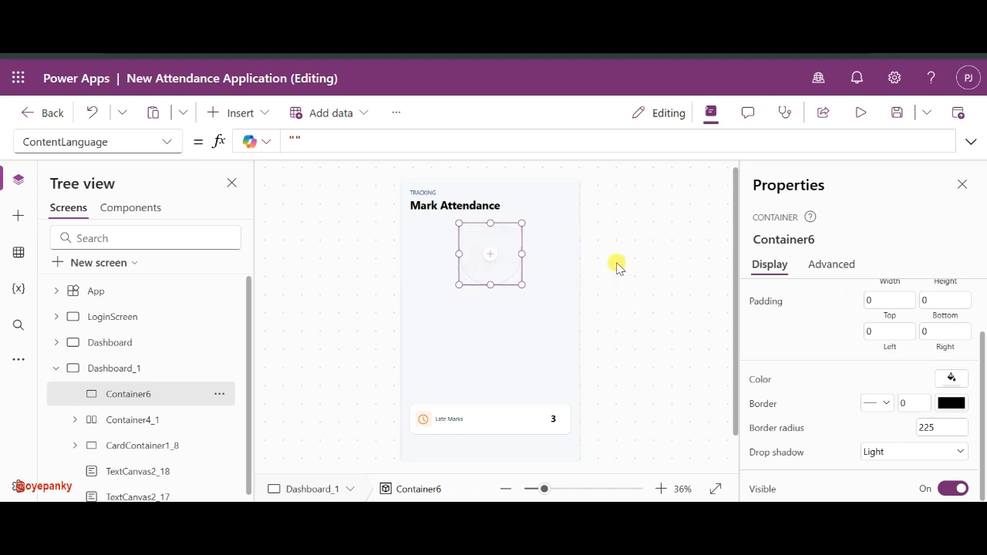
click(891, 452)
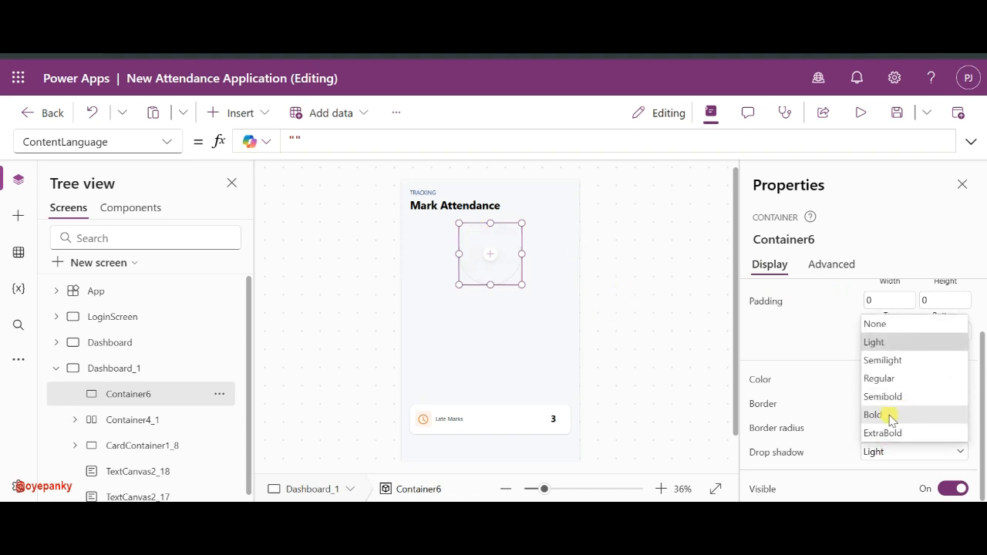
click(875, 416)
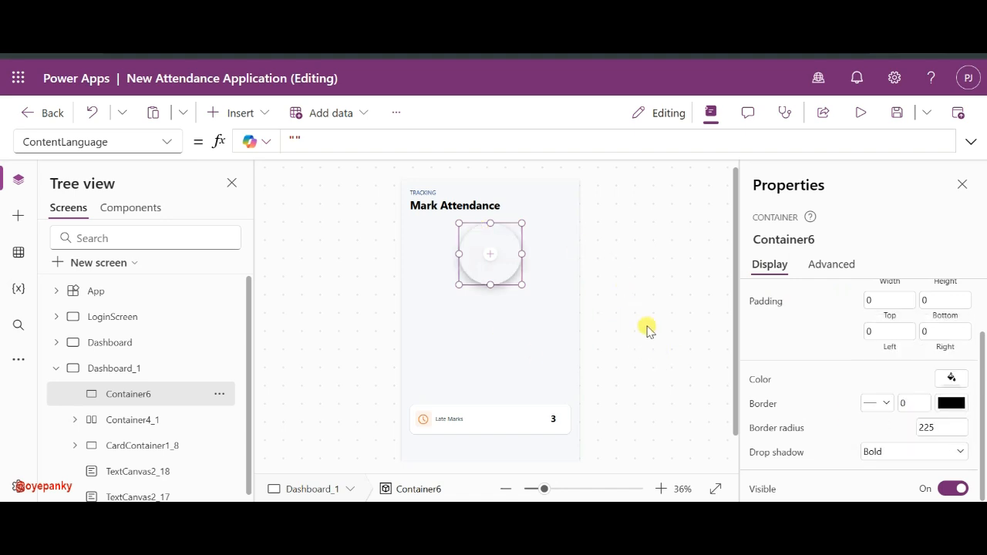
click(596, 224)
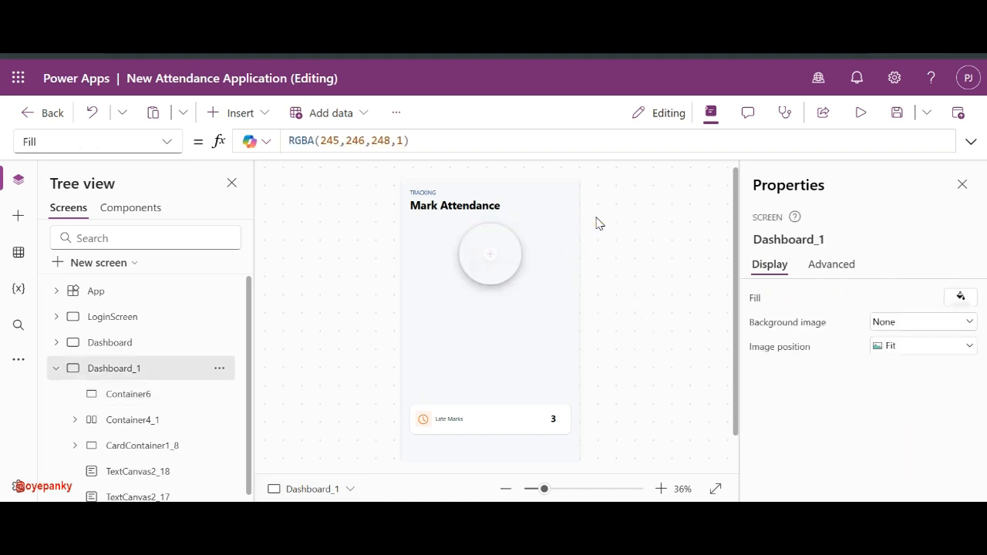
click(665, 311)
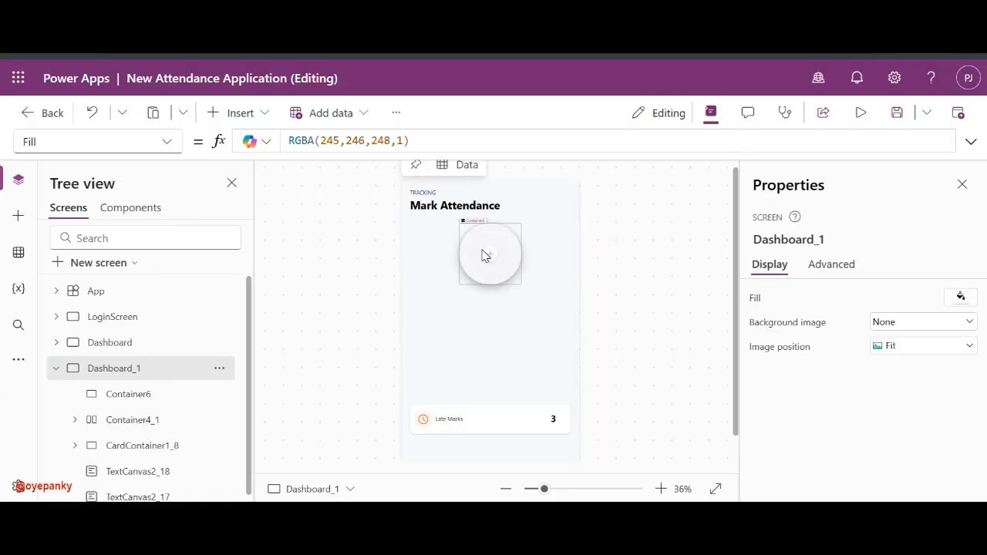
- Insert a Clock icon inside the shadowed circle container, found by searching 'clo'
click(481, 249)
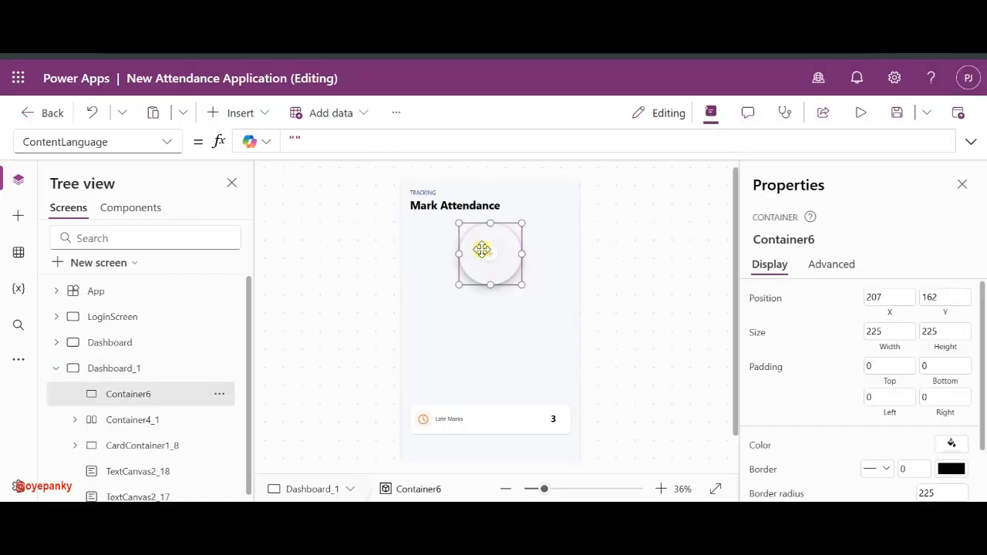
click(490, 254)
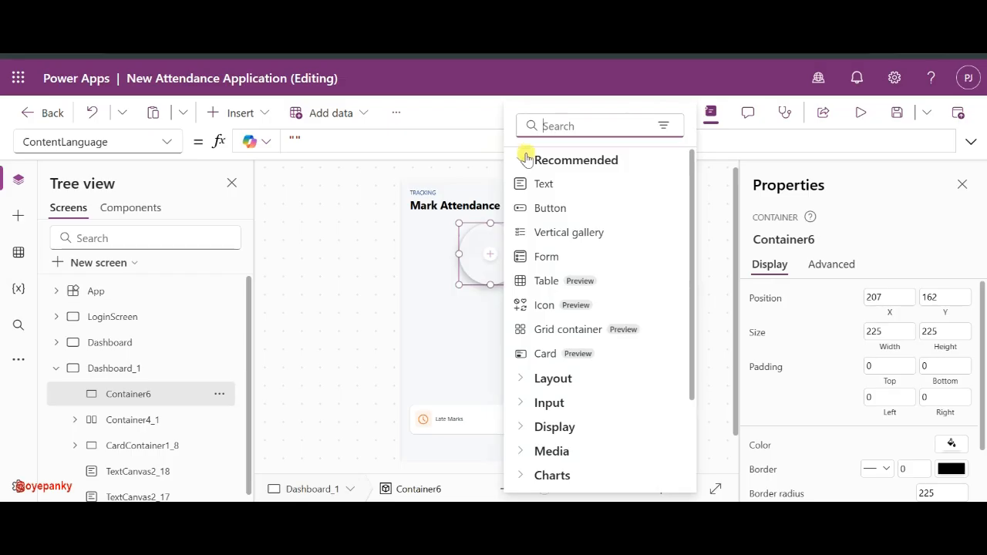
click(564, 129)
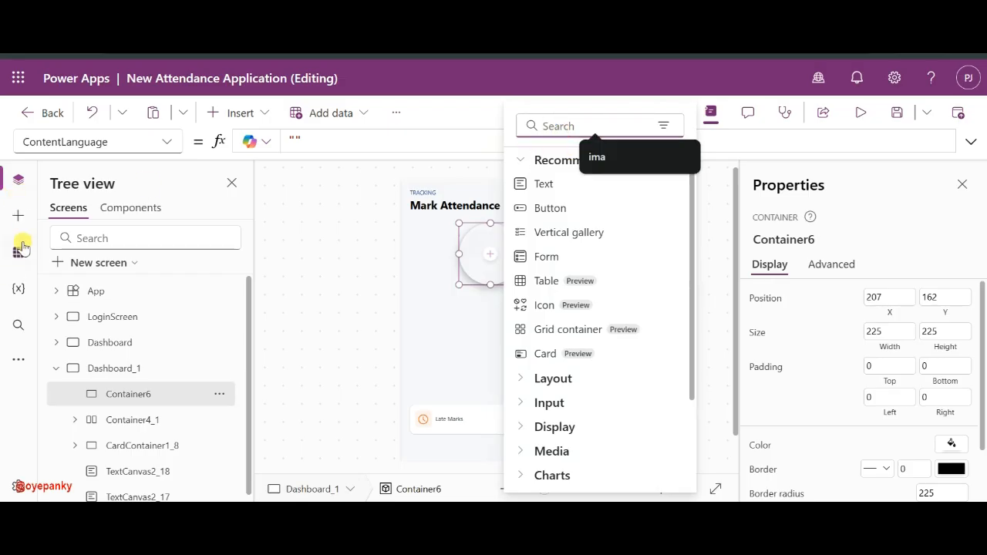
click(20, 368)
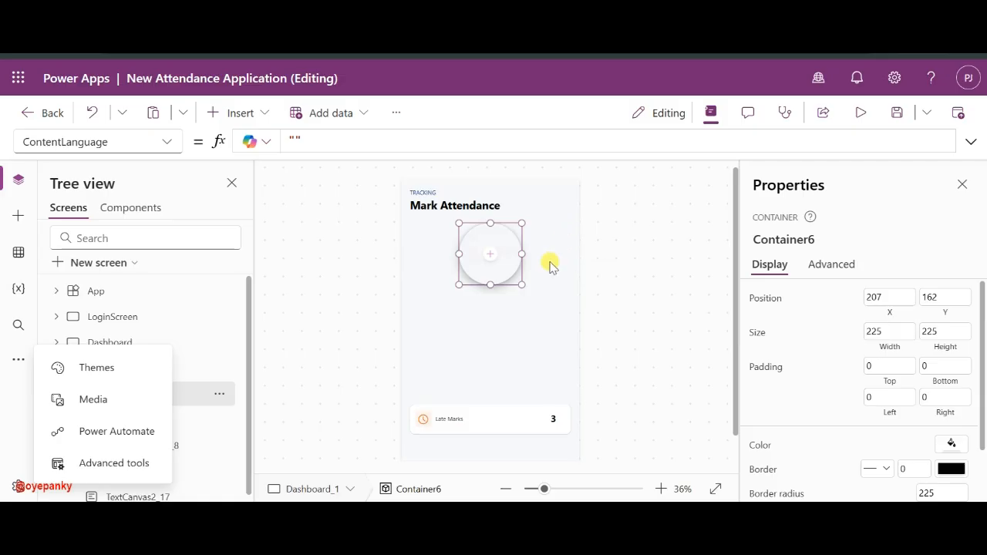
click(490, 255)
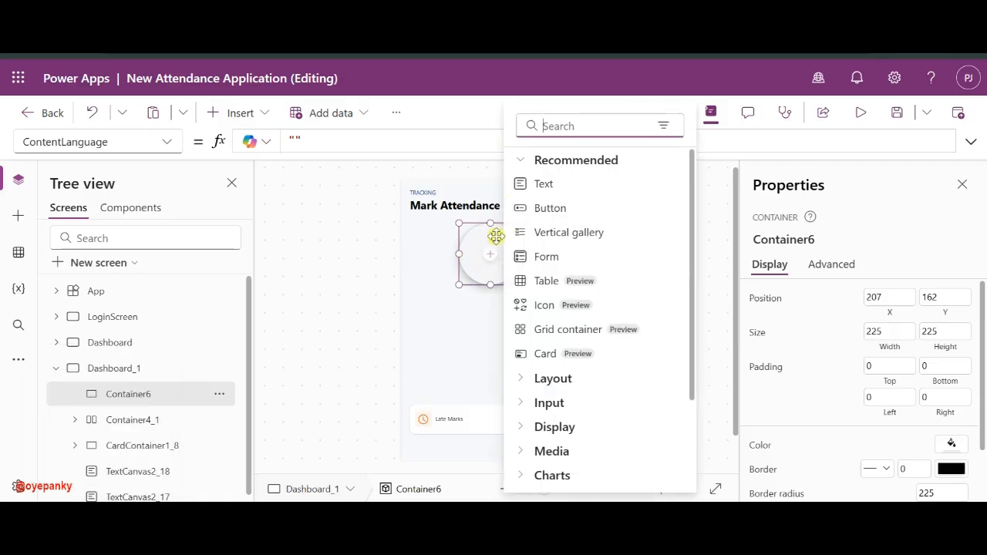
click(582, 123)
click(564, 124)
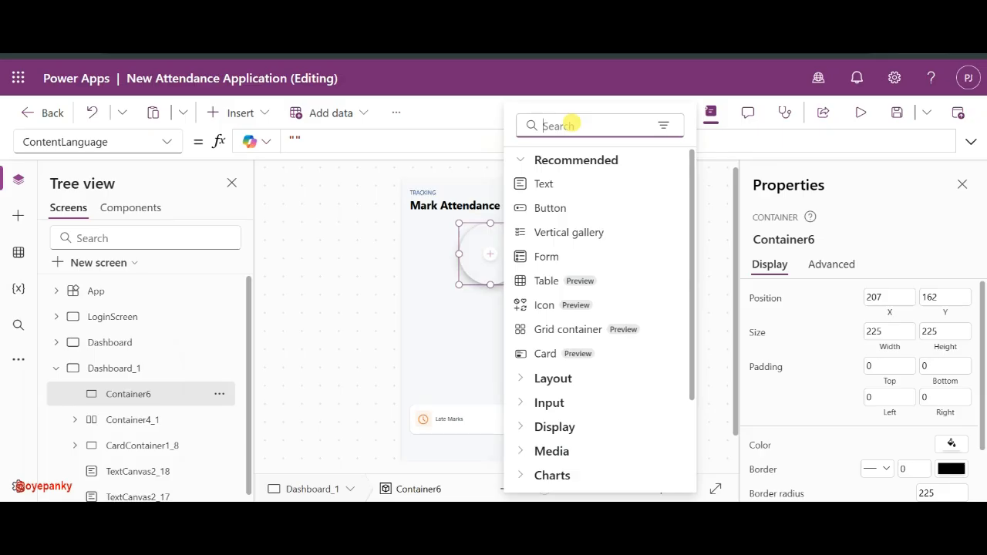
text(clo)
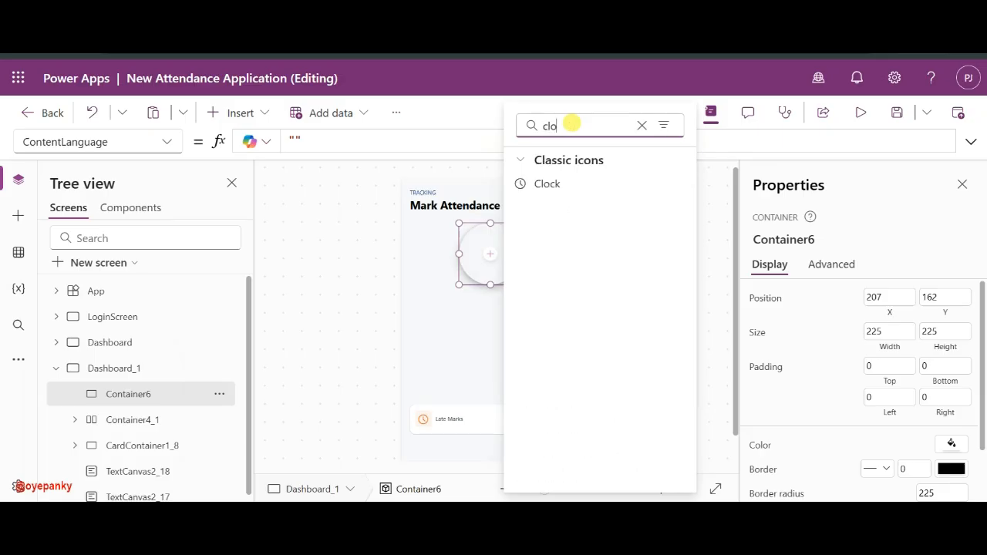
click(561, 190)
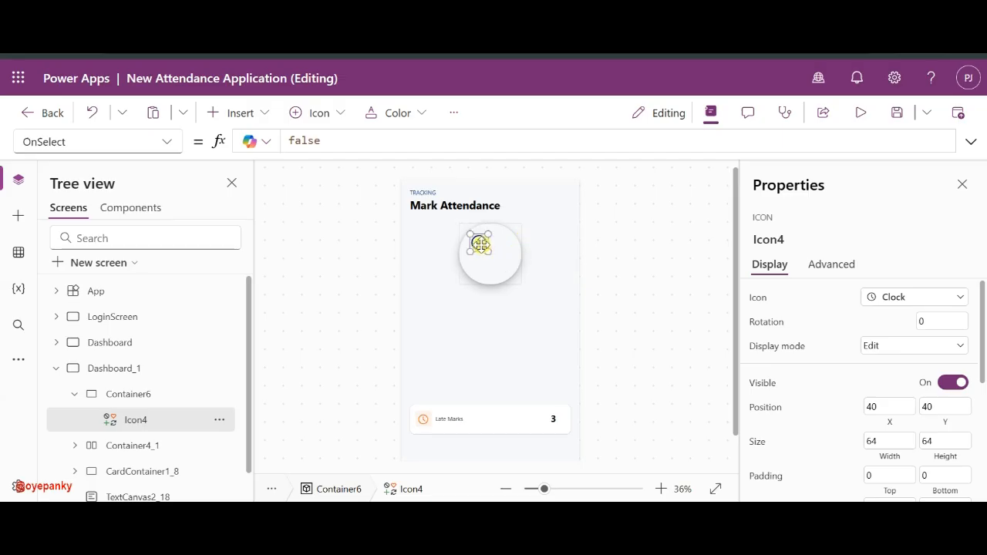
- Size the Clock icon to 150×150 and colour it grey
click(497, 261)
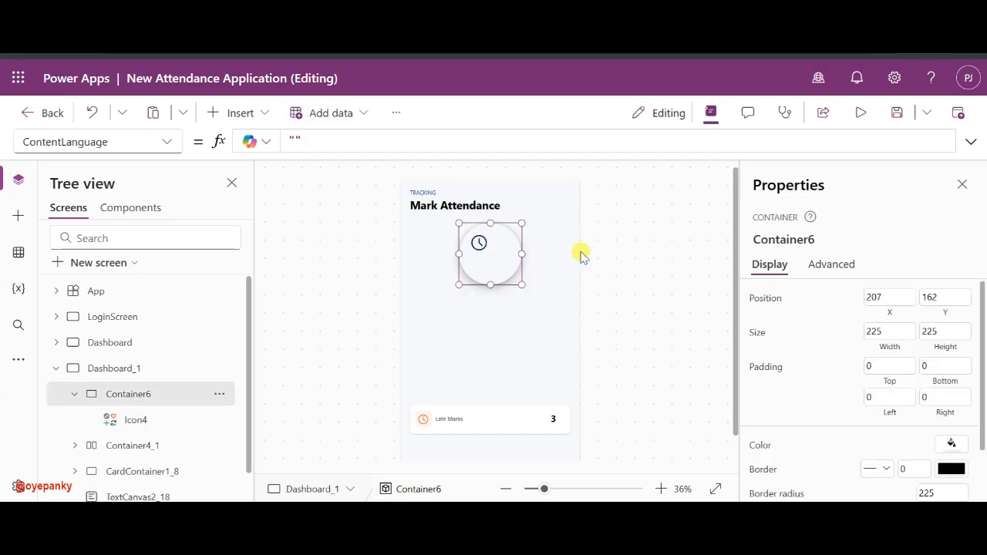
click(479, 244)
scroll(907, 397, down, 1)
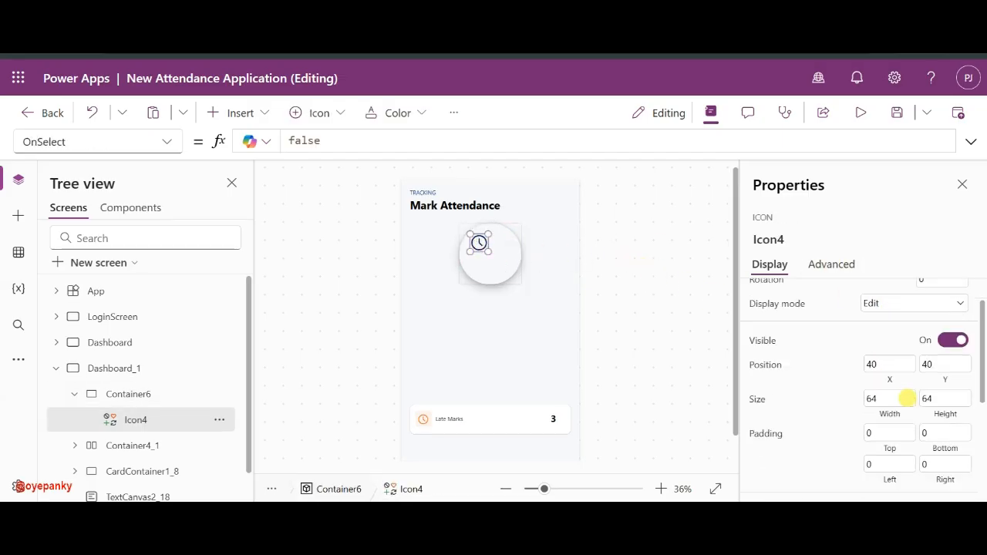
scroll(907, 398, down, 1)
double_click(891, 345)
text(1)
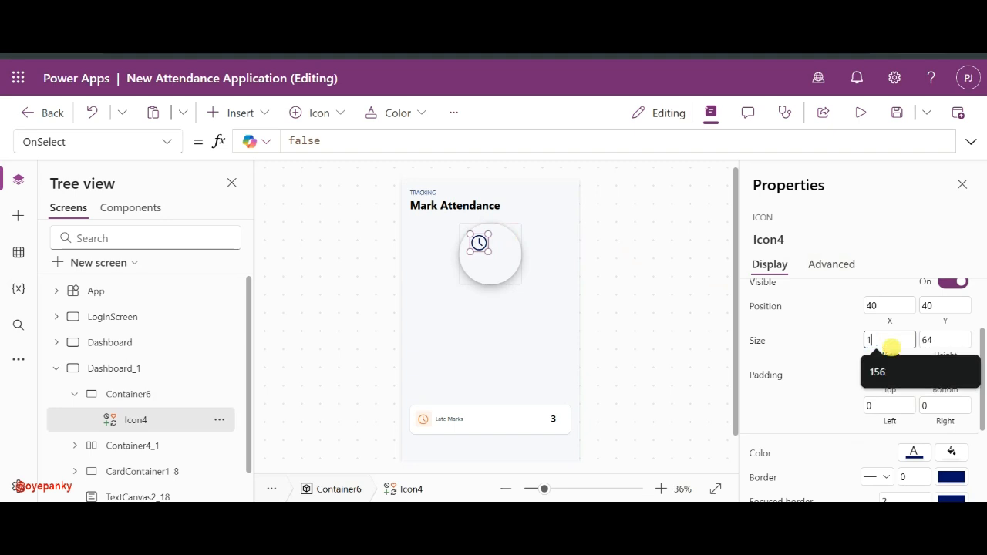
text(50)
key(Tab)
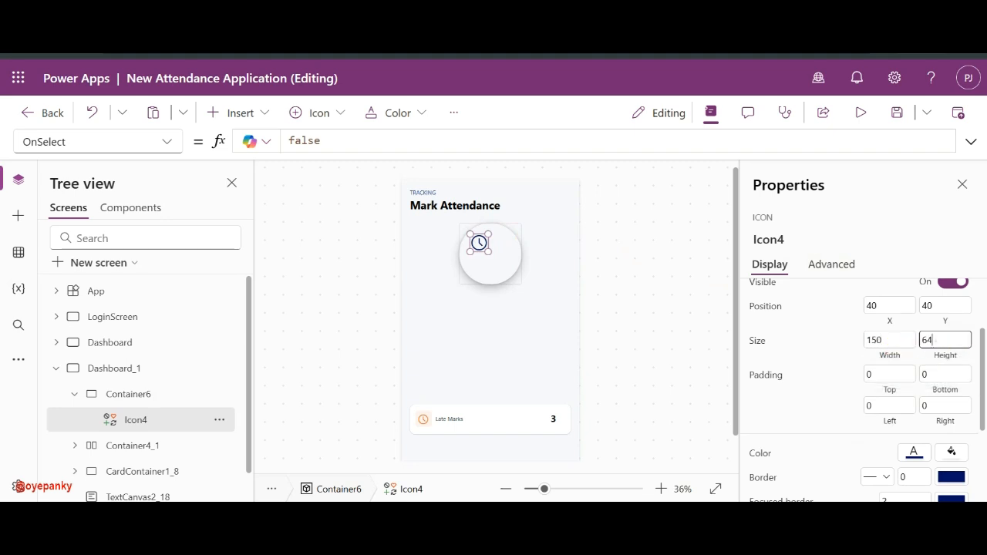
text(150)
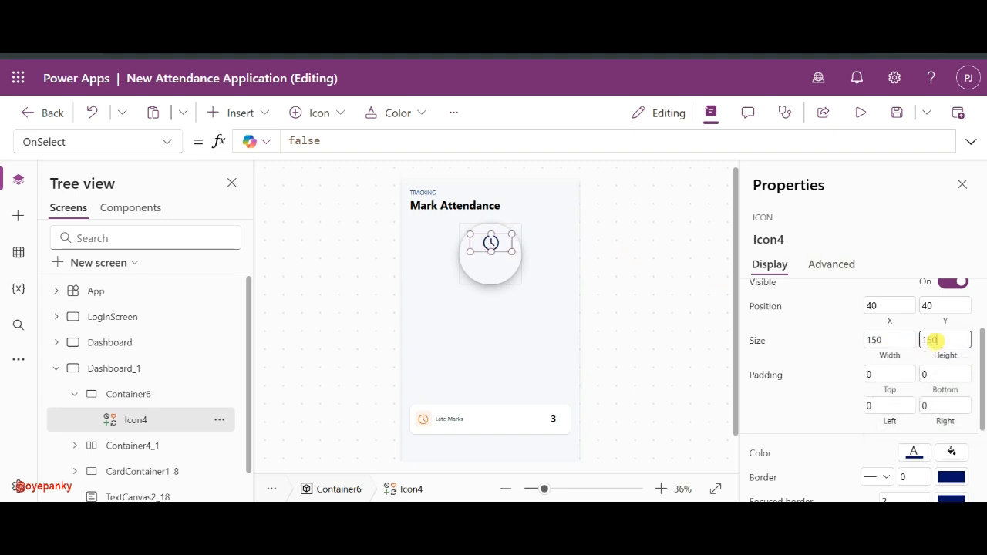
click(838, 346)
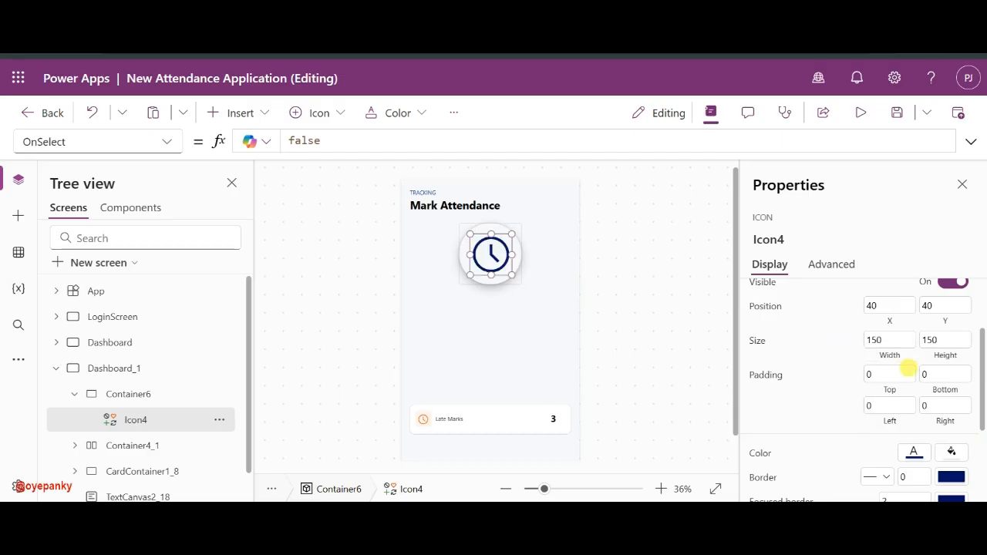
scroll(907, 424, down, 1)
click(912, 409)
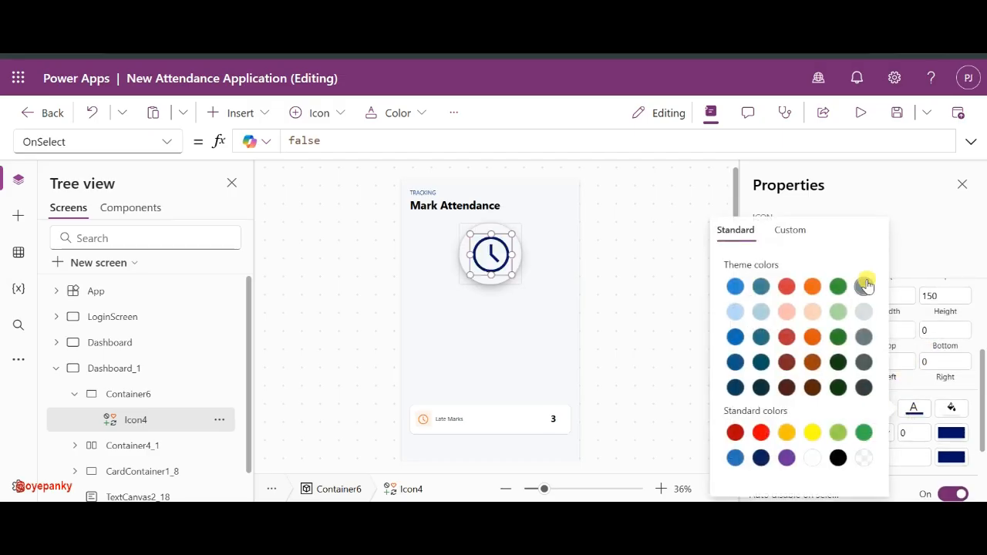
click(579, 259)
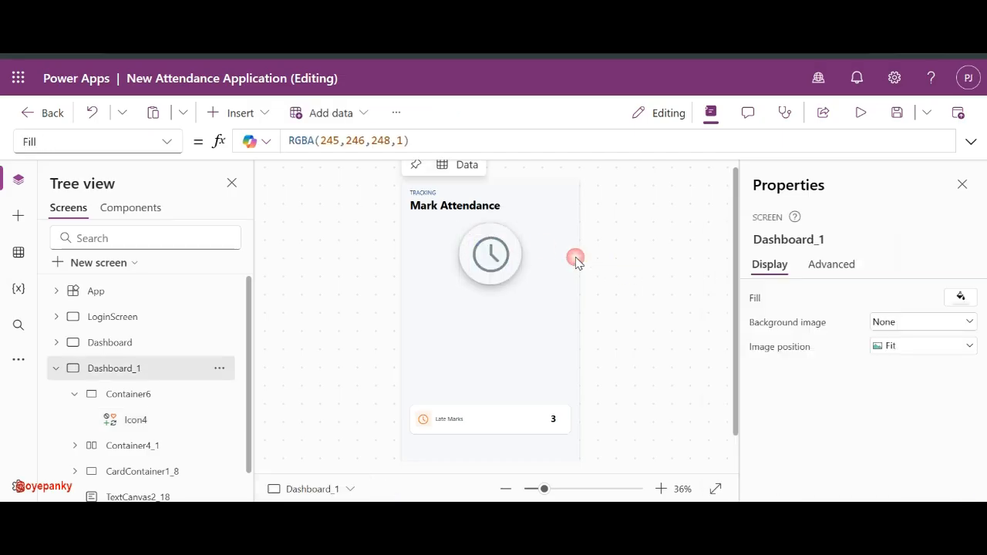
- Centre the Clock icon inside the circle at X 36, Y 36
click(491, 249)
drag(489, 245, 491, 250)
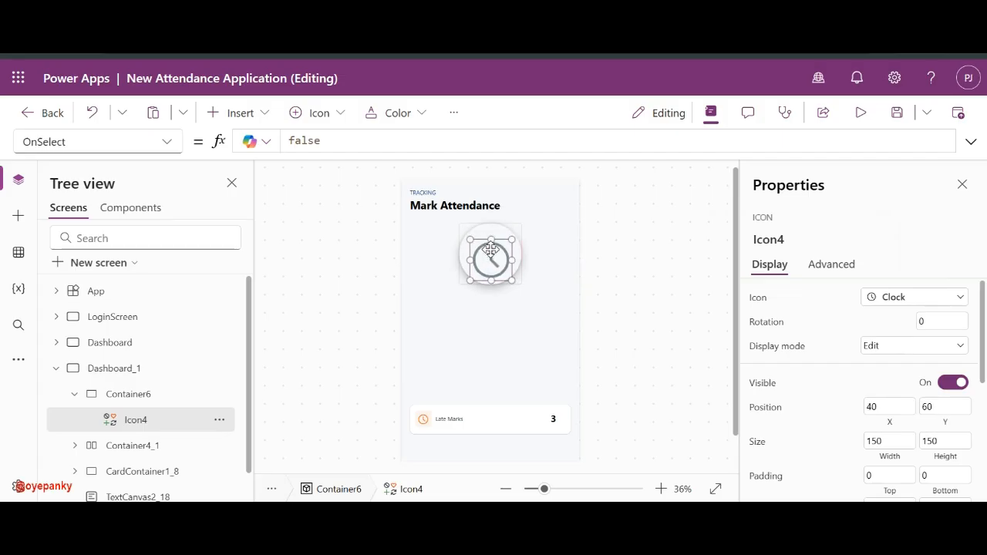
click(553, 489)
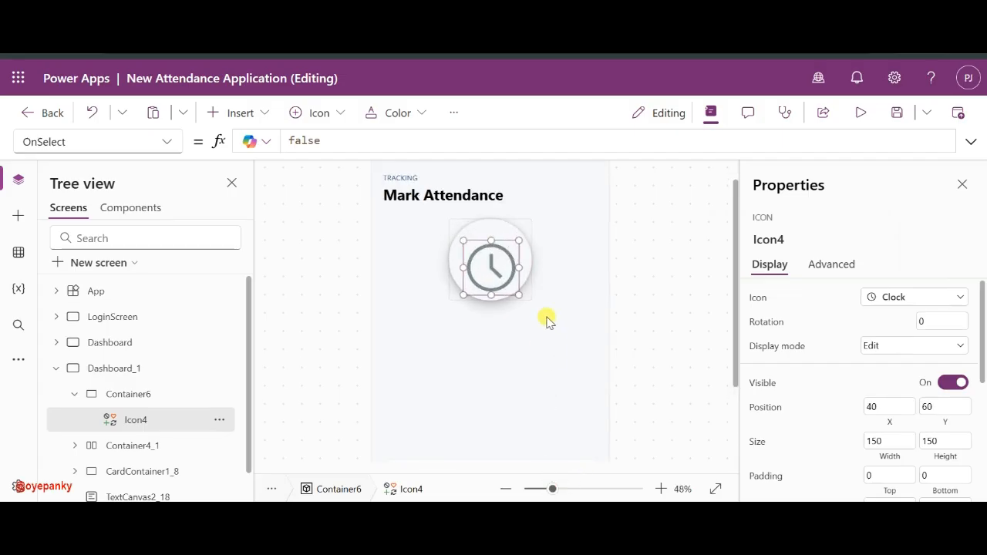
click(568, 489)
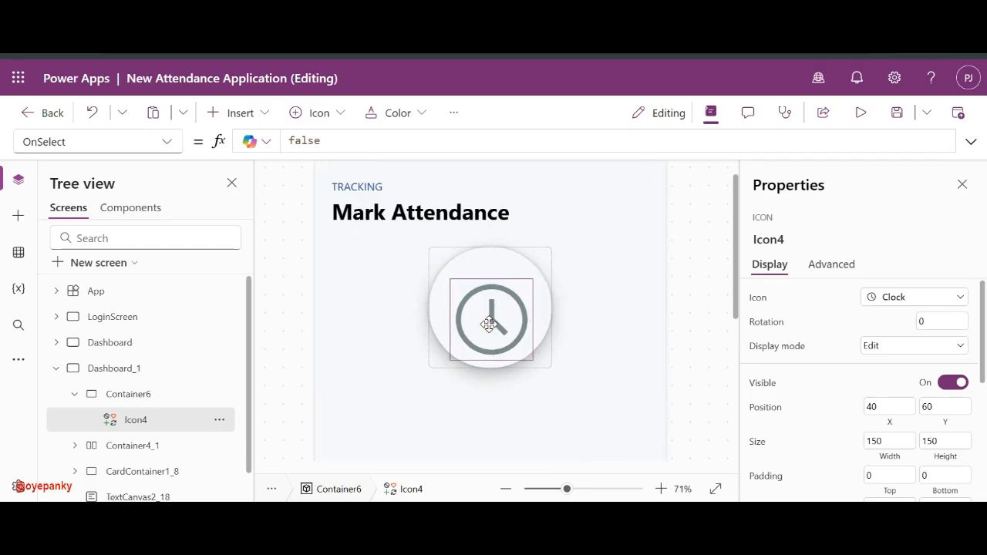
drag(498, 315, 487, 312)
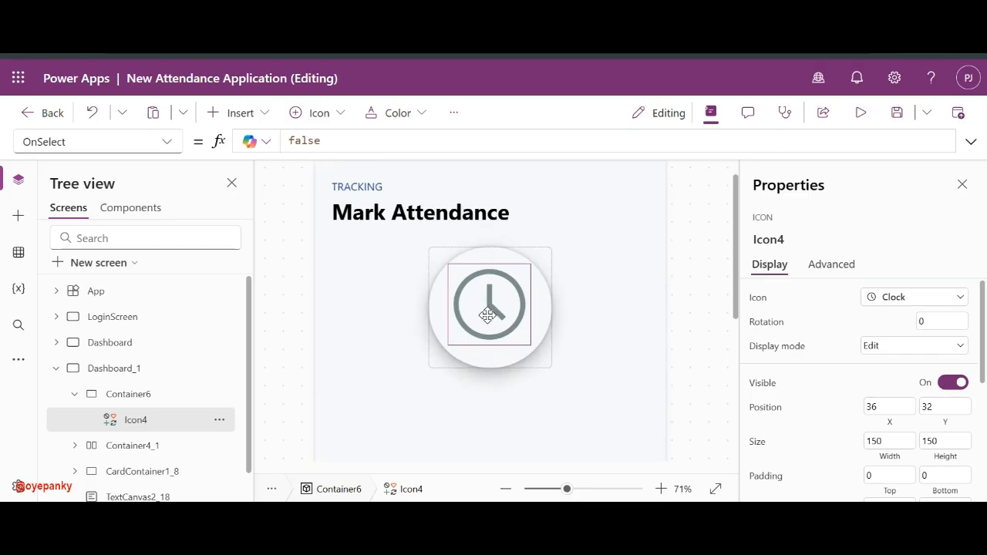
drag(487, 314, 487, 316)
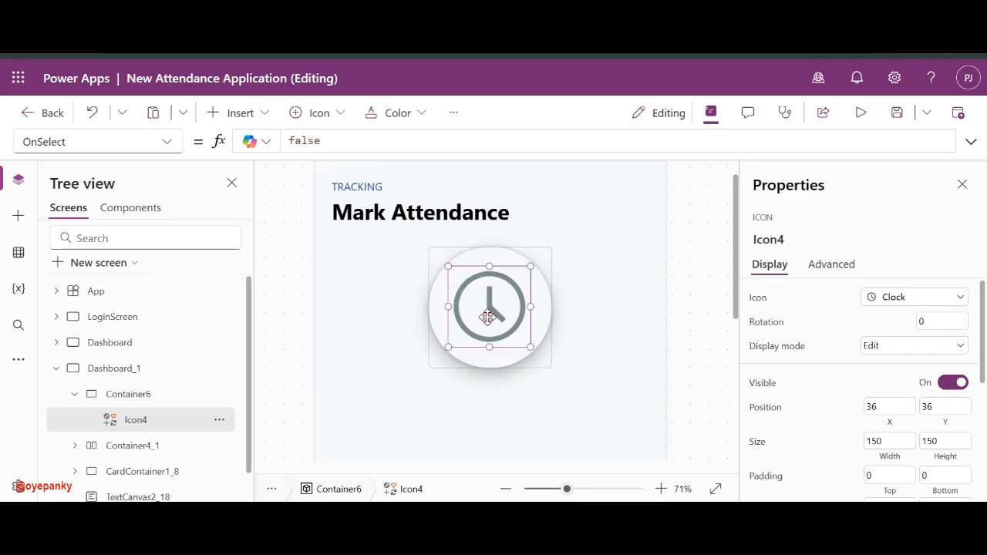
click(628, 304)
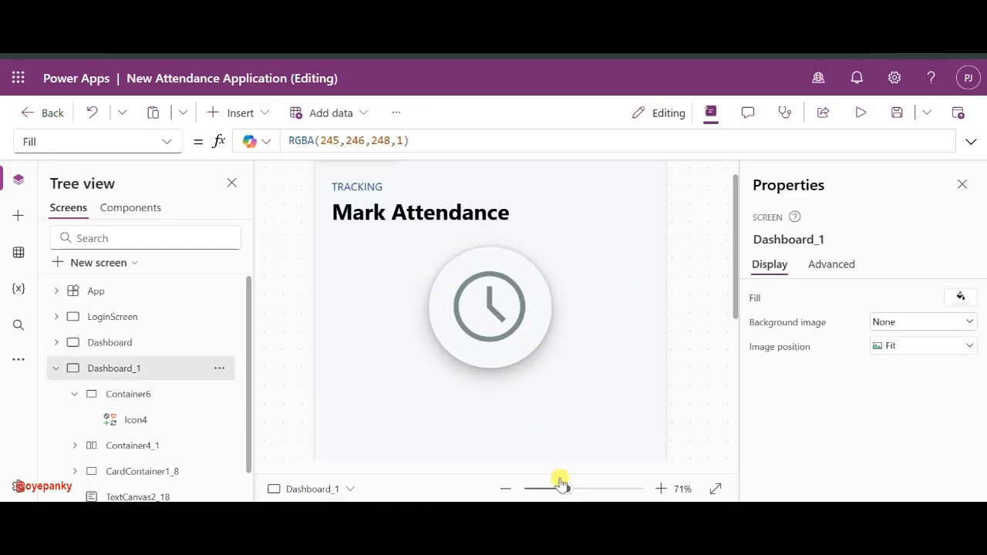
drag(562, 489, 544, 489)
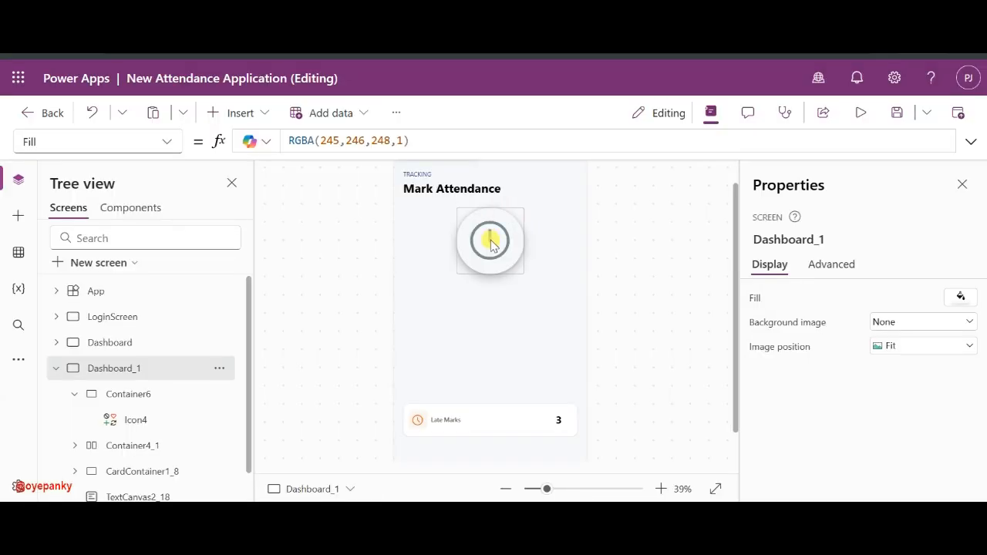
click(489, 238)
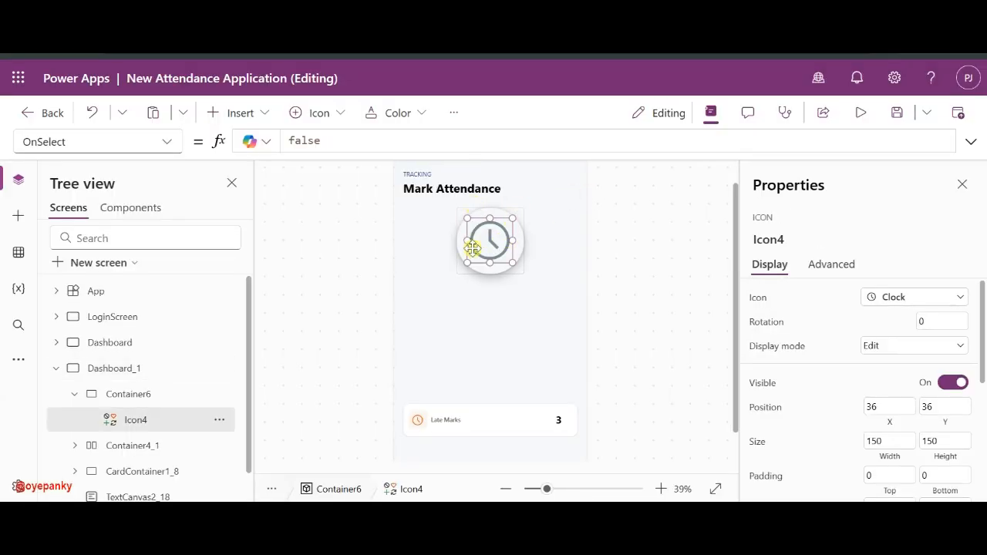
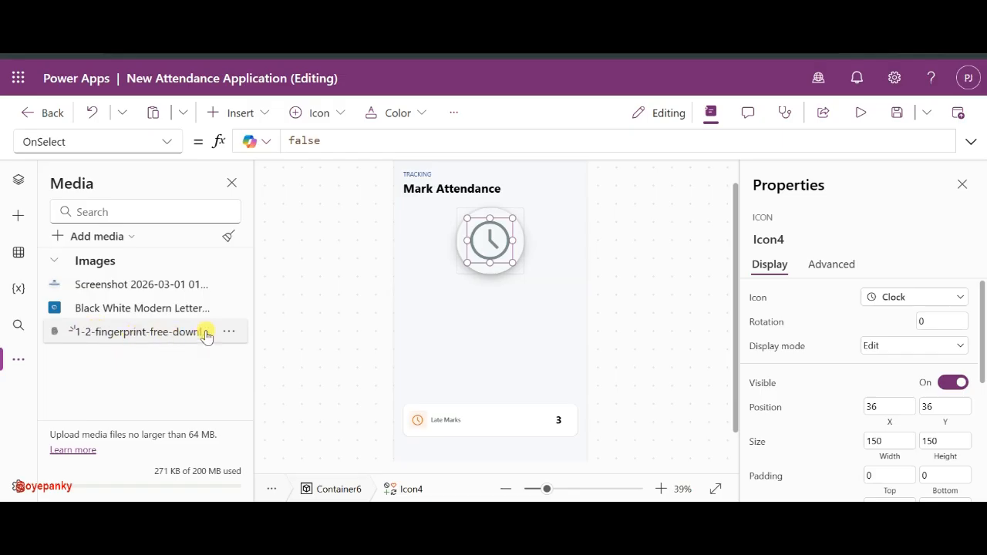
- Insert an Image control inside the circular container, found by searching 'ima'
click(493, 242)
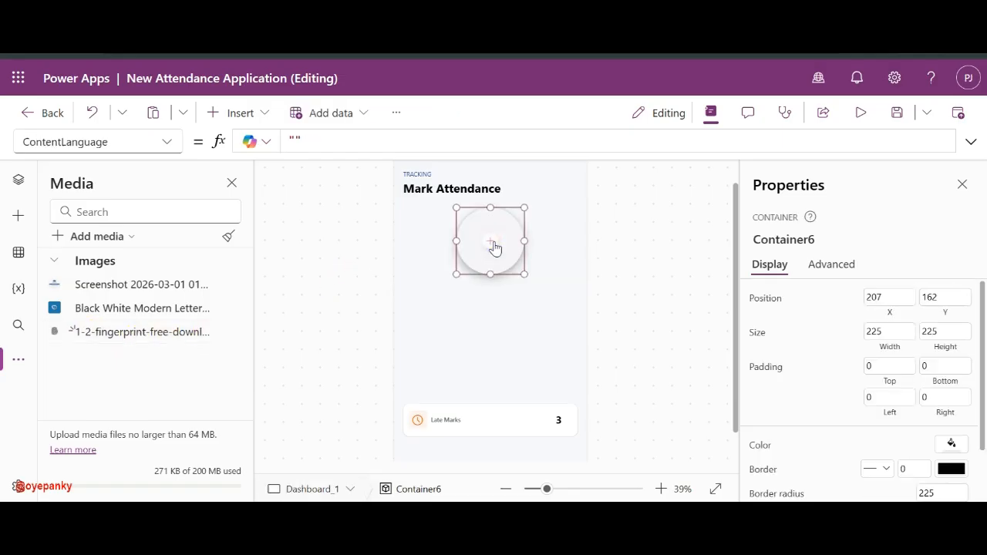
click(491, 244)
text(imag)
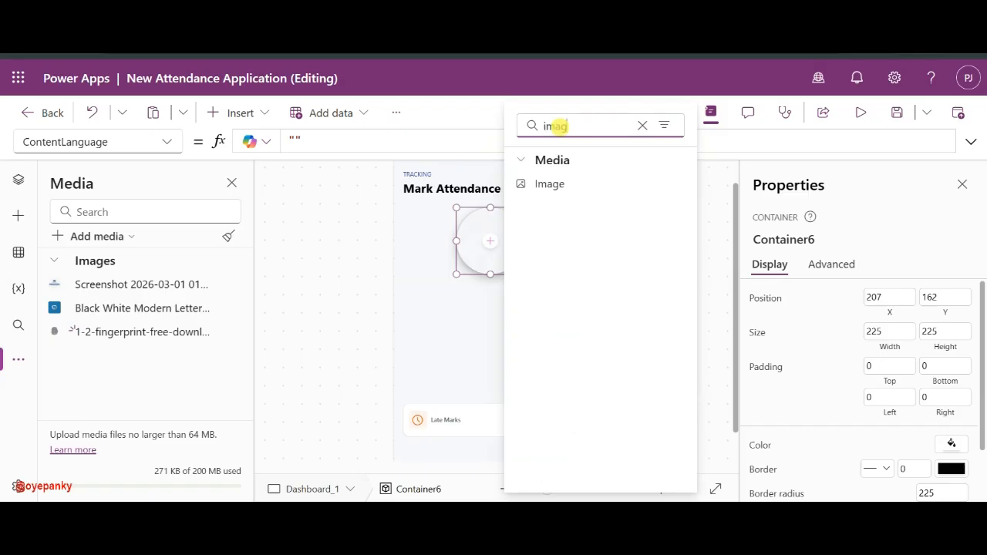
click(552, 185)
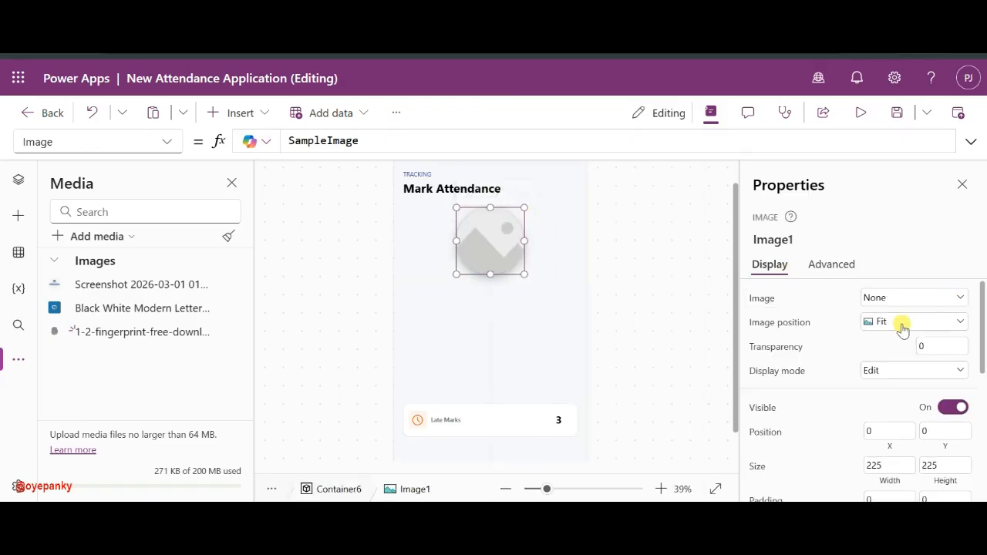
- Set the new image to the fingerprint picture
scroll(911, 398, down, 1)
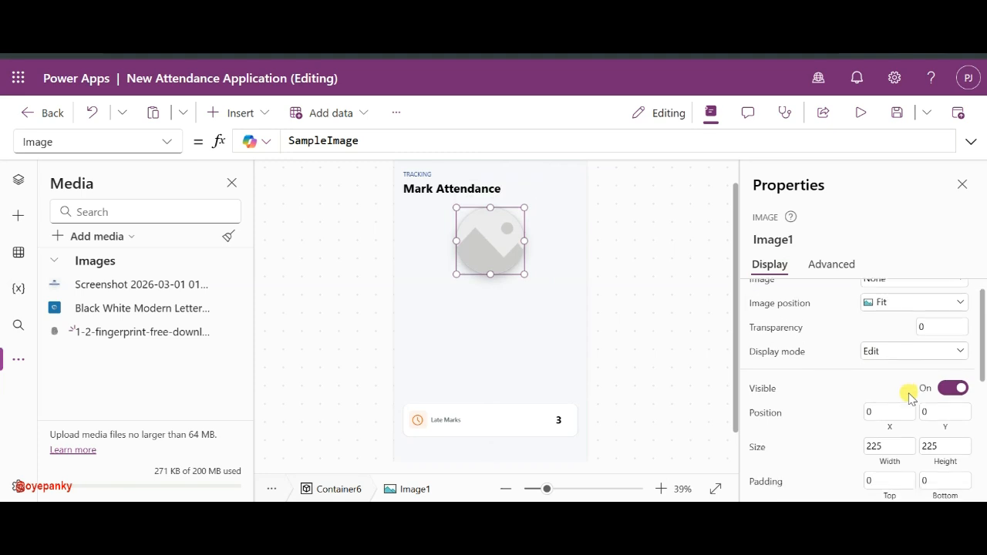
scroll(911, 398, up, 1)
mouse_move(519, 250)
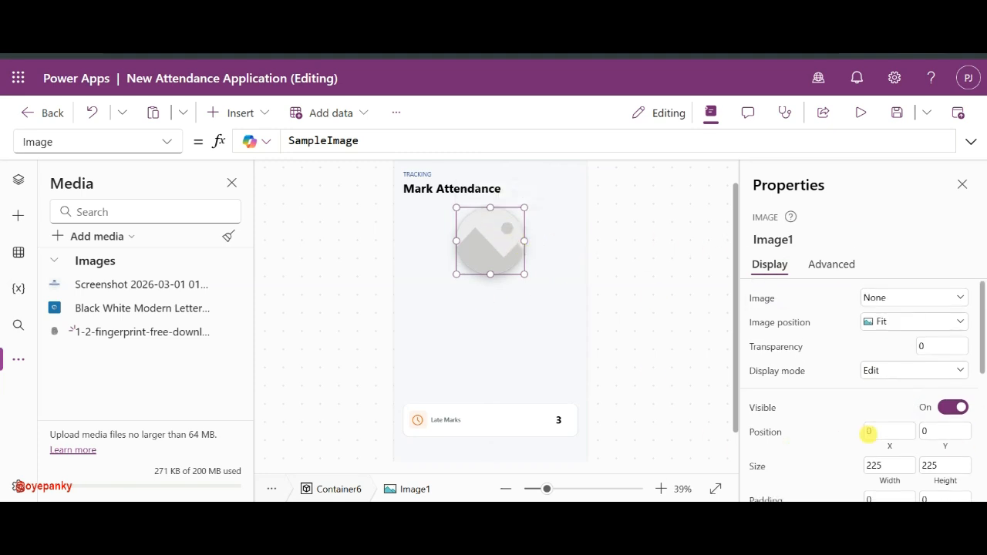
click(910, 299)
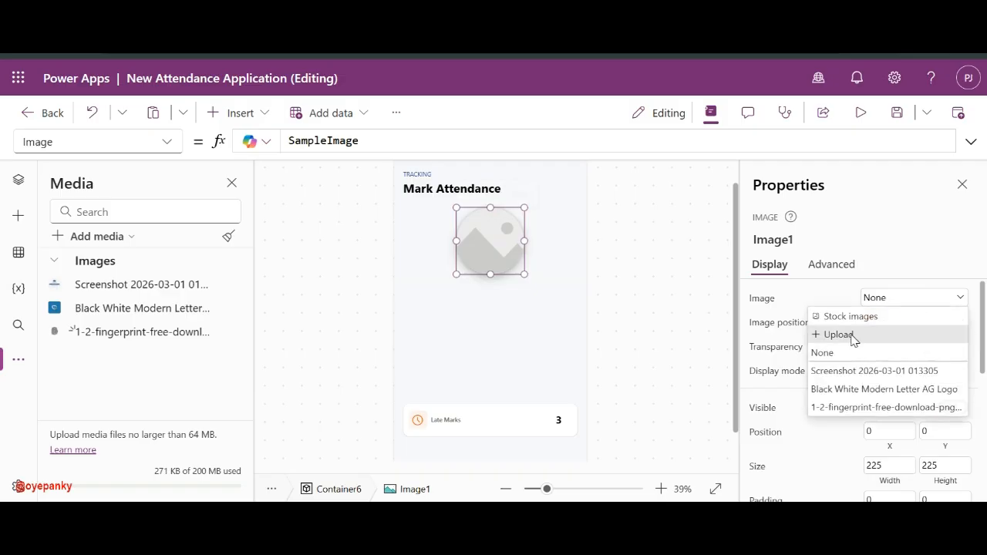
click(844, 406)
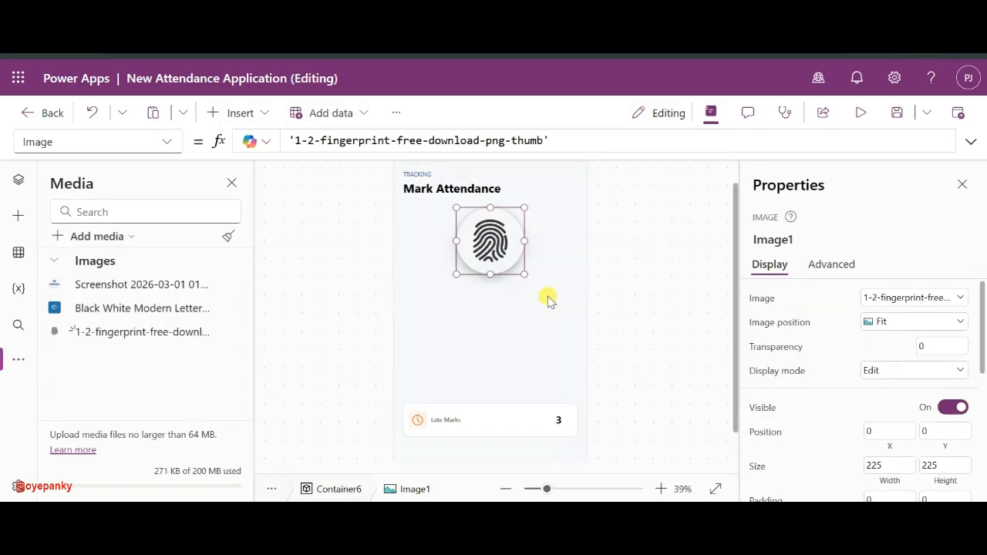
- Select the Dashboard_1 screen in the Tree view and switch to the reference mockup
mouse_move(507, 260)
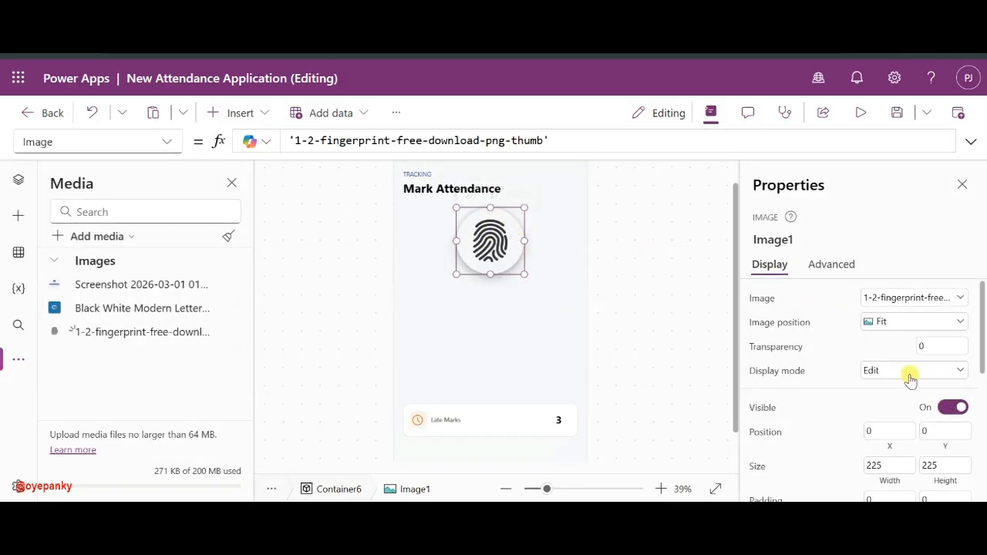
scroll(874, 392, down, 5)
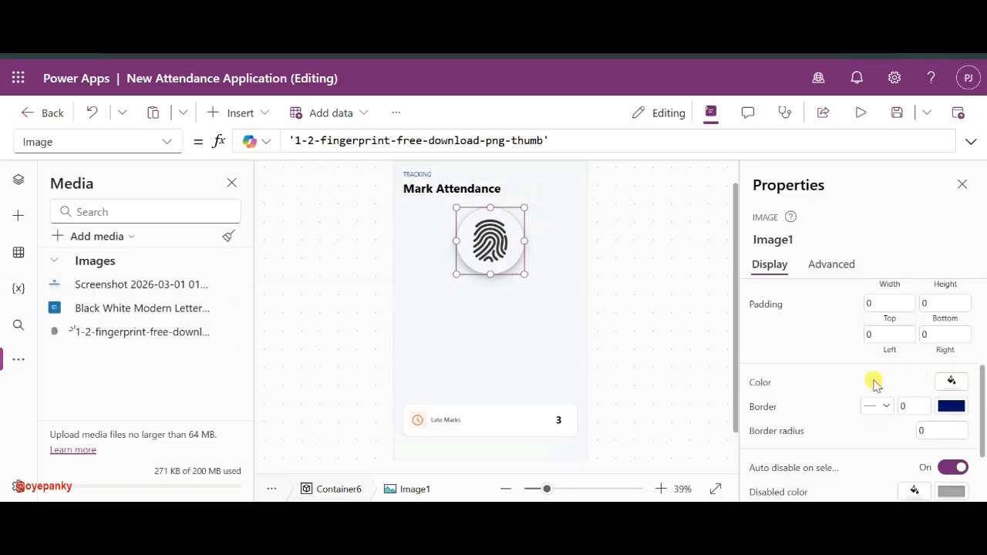
scroll(872, 381, down, 3)
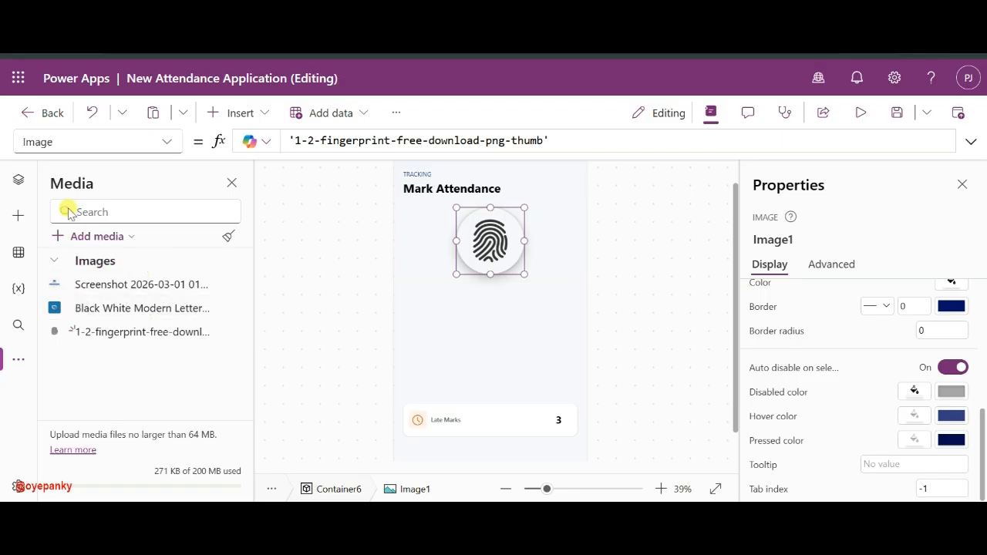
click(19, 182)
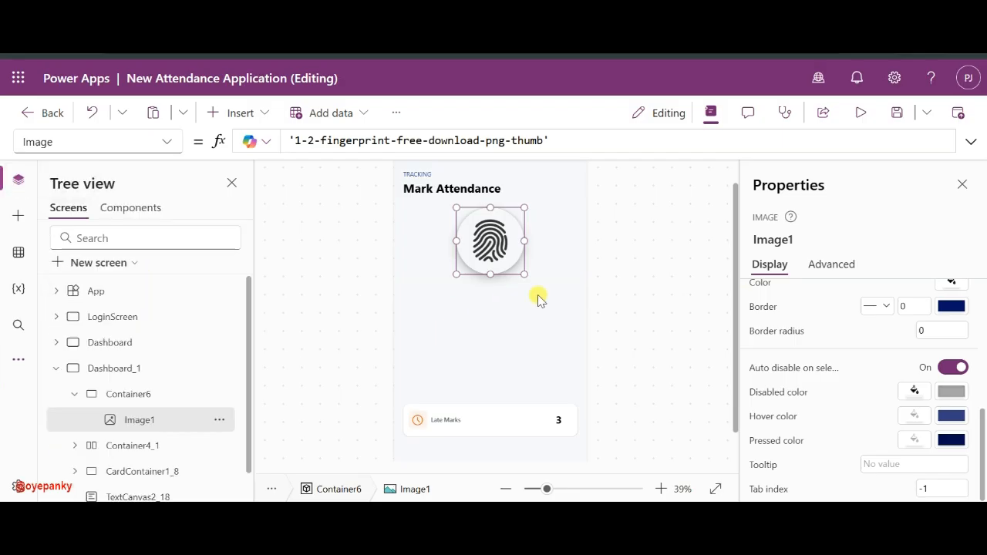
click(622, 303)
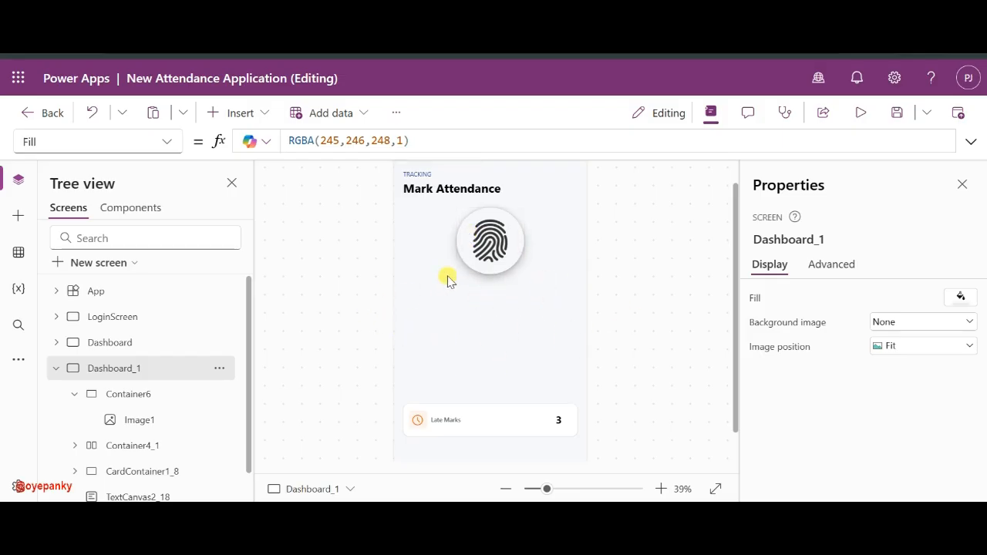
key(F5)
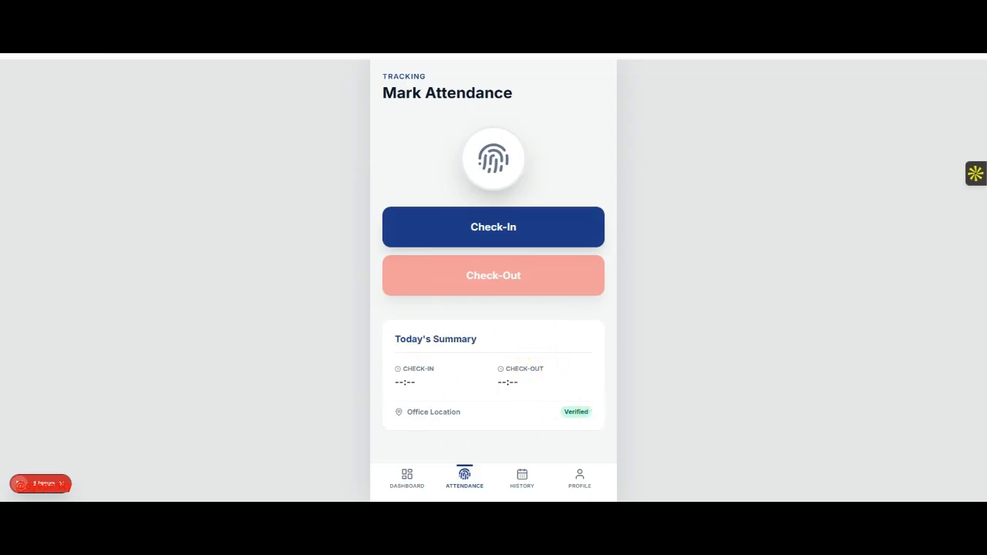
- Back in the editor, insert a Classic Button found by searching 'but'
click(681, 535)
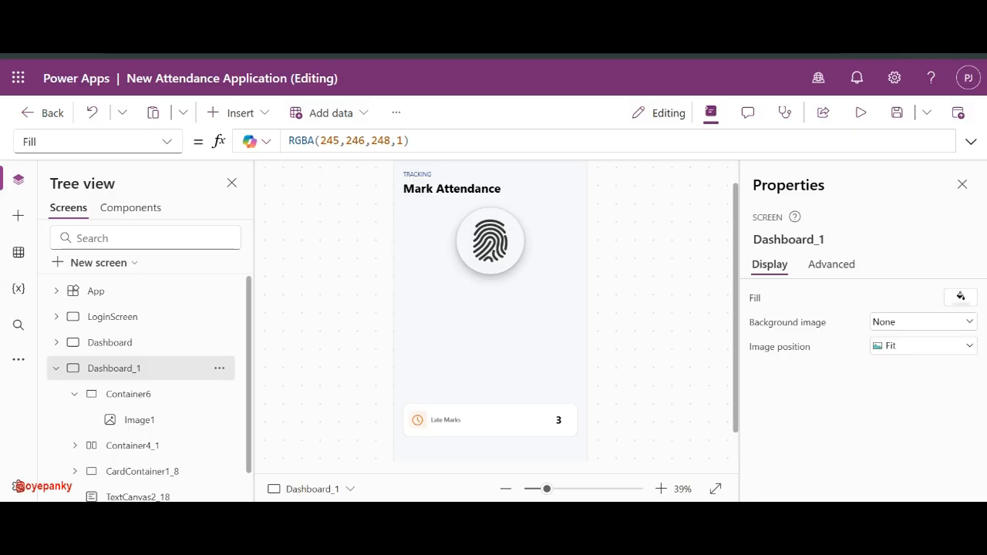
click(218, 113)
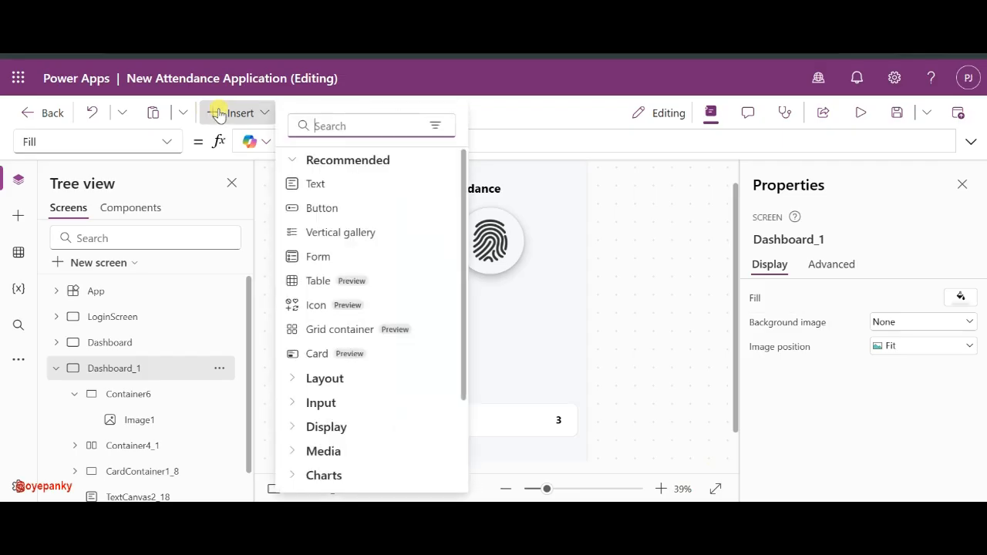
text(but)
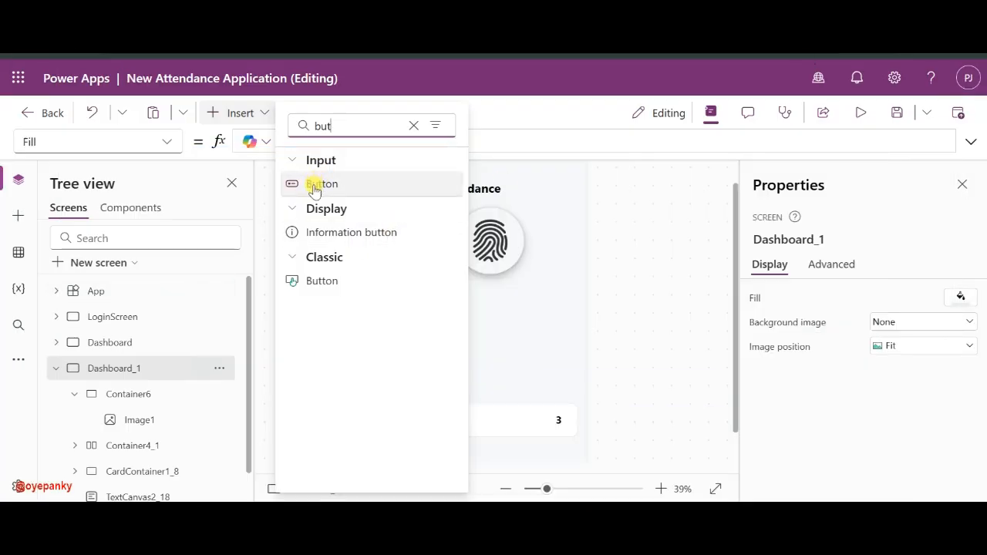
click(325, 280)
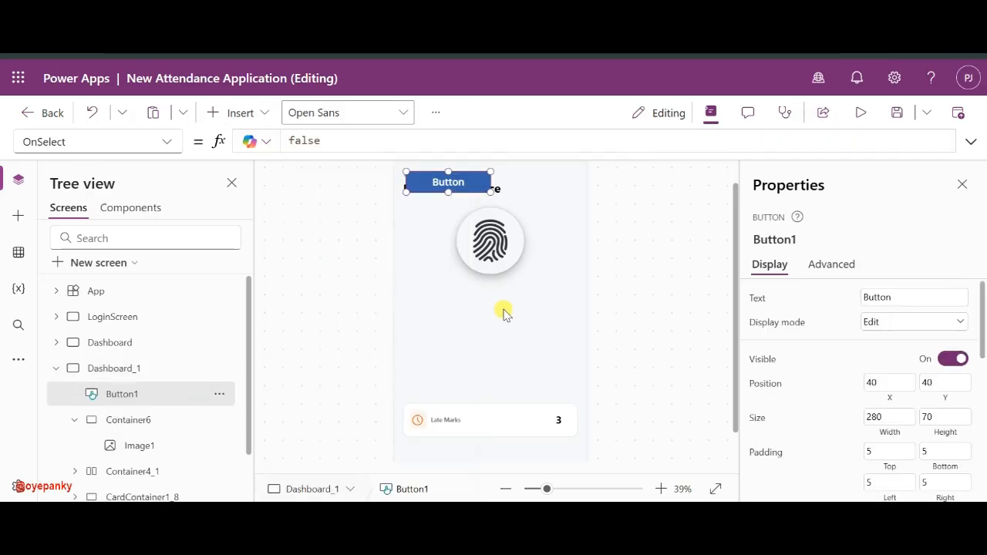
- Move the button below the fingerprint image and enlarge it to about 580×87
drag(453, 190, 454, 305)
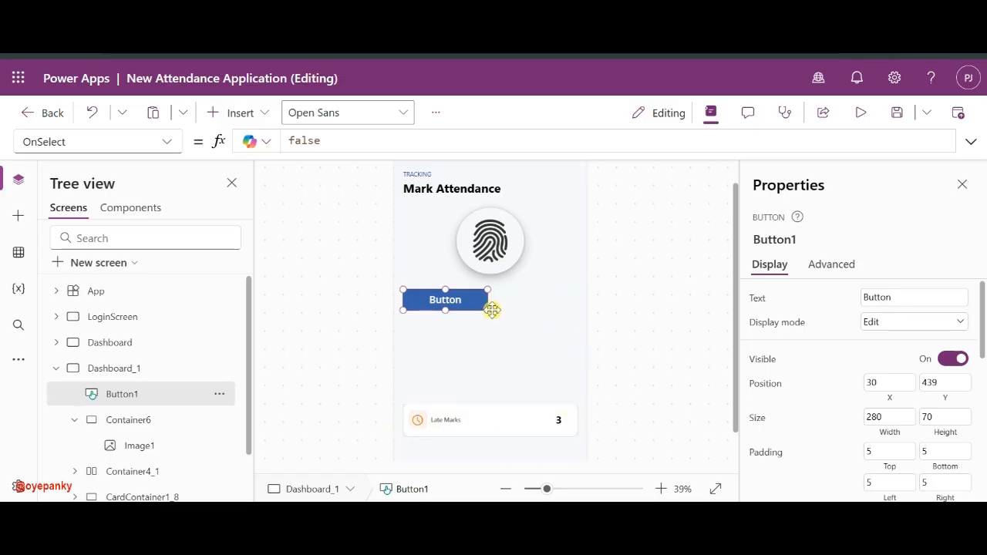
drag(489, 309, 579, 308)
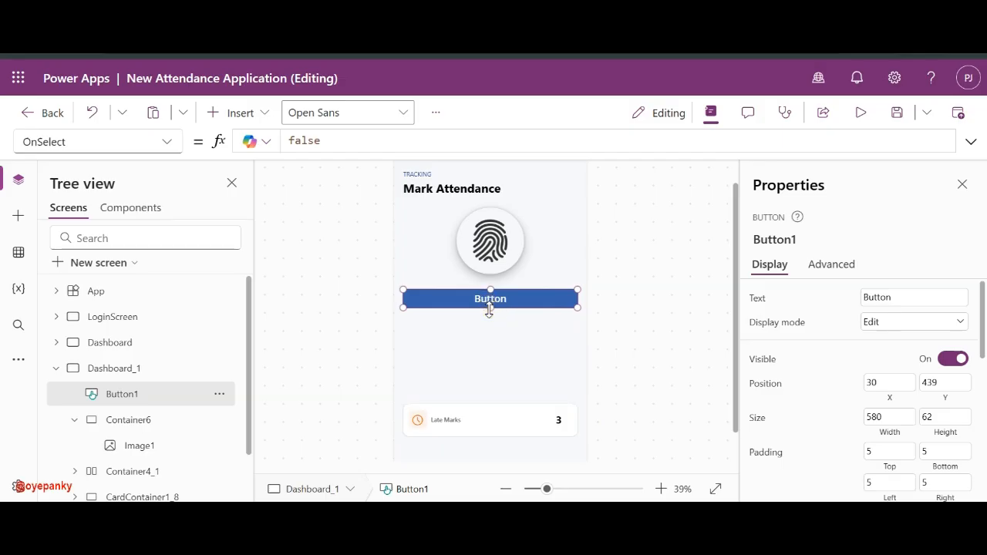
drag(489, 310, 489, 316)
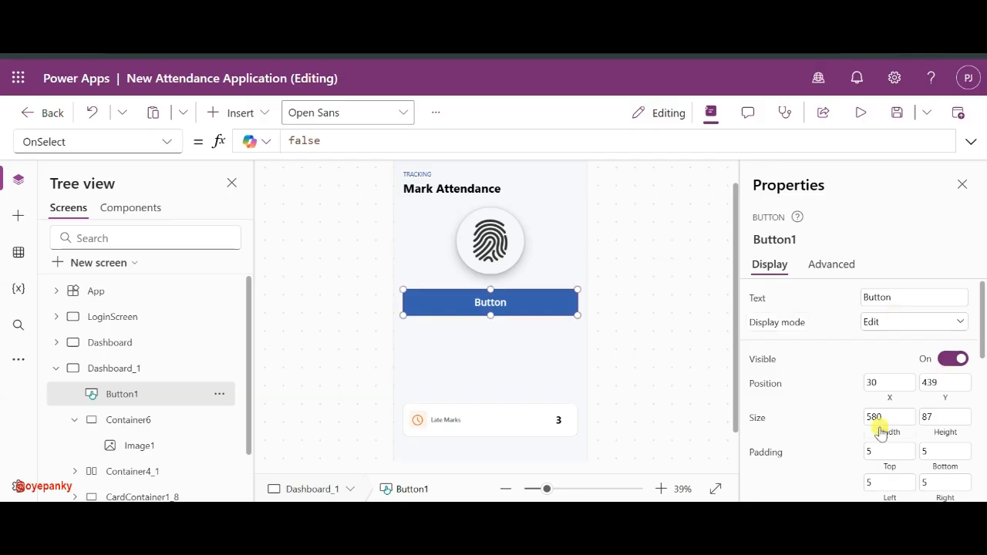
- Give the button a navy fill
scroll(924, 368, down, 5)
scroll(926, 358, up, 3)
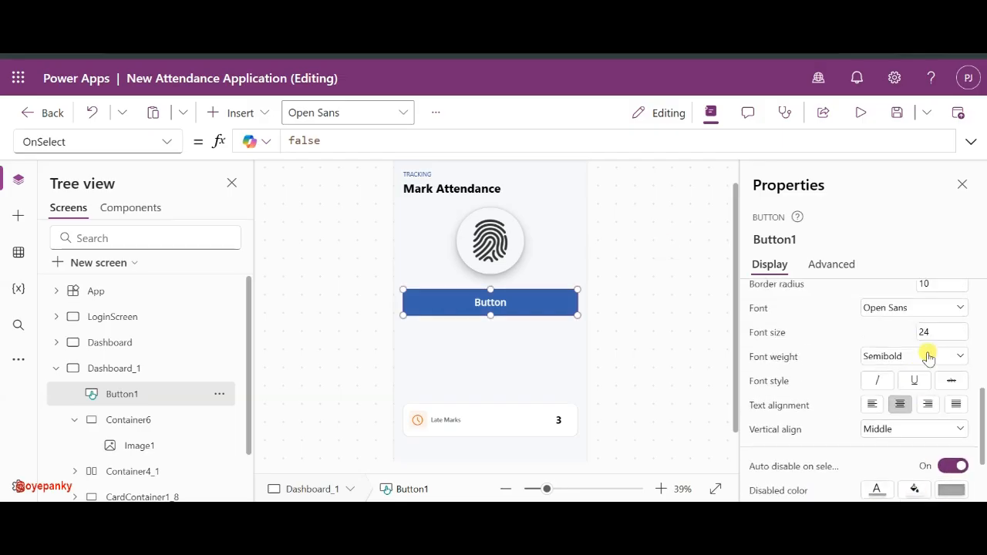
scroll(947, 339, up, 3)
click(949, 337)
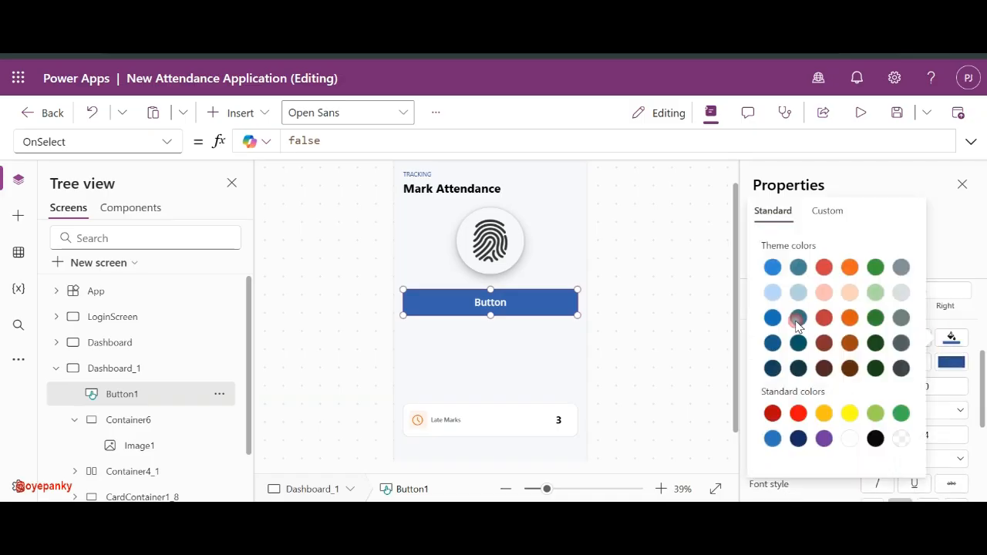
click(799, 440)
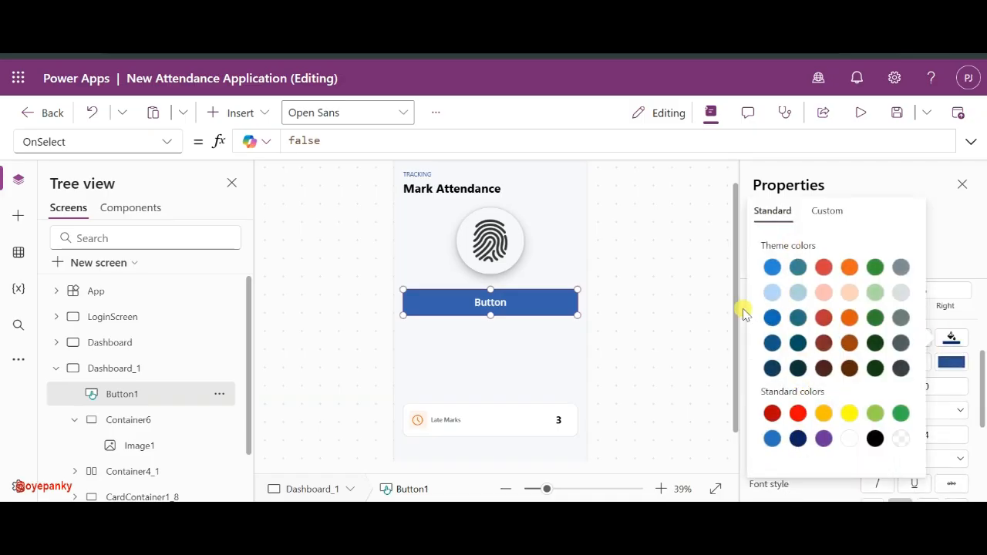
click(930, 325)
- Change the button's label to 'Check-In'
scroll(929, 327, up, 5)
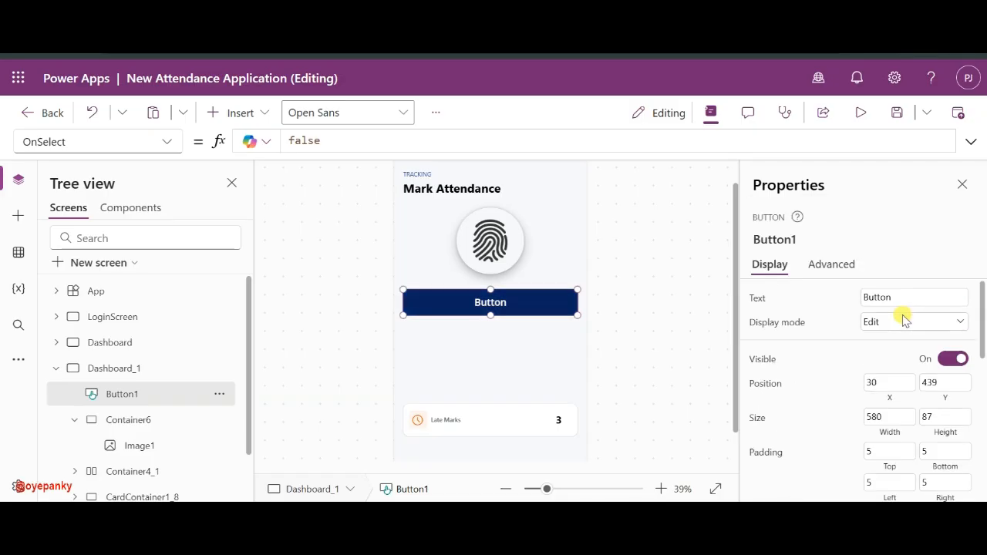
click(898, 297)
text(Check In)
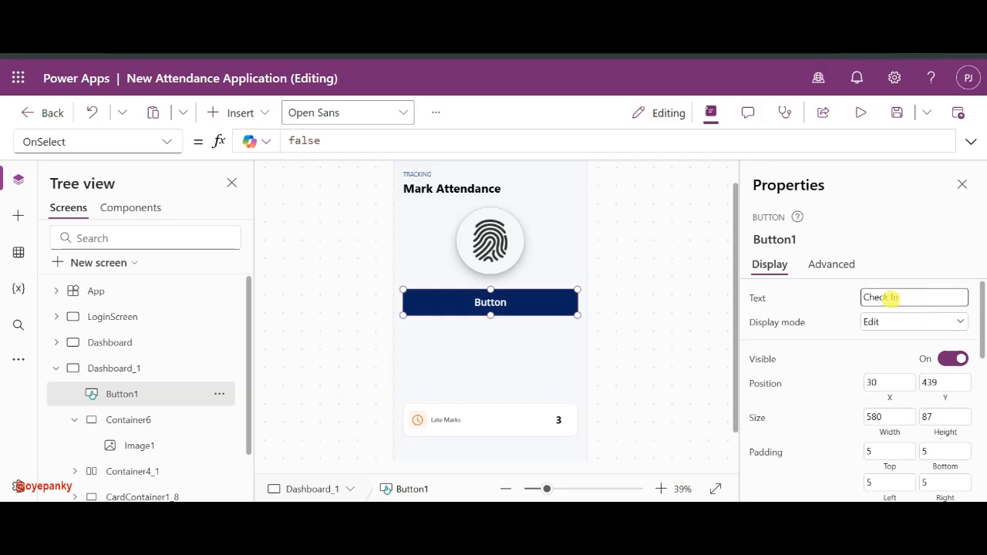
click(848, 305)
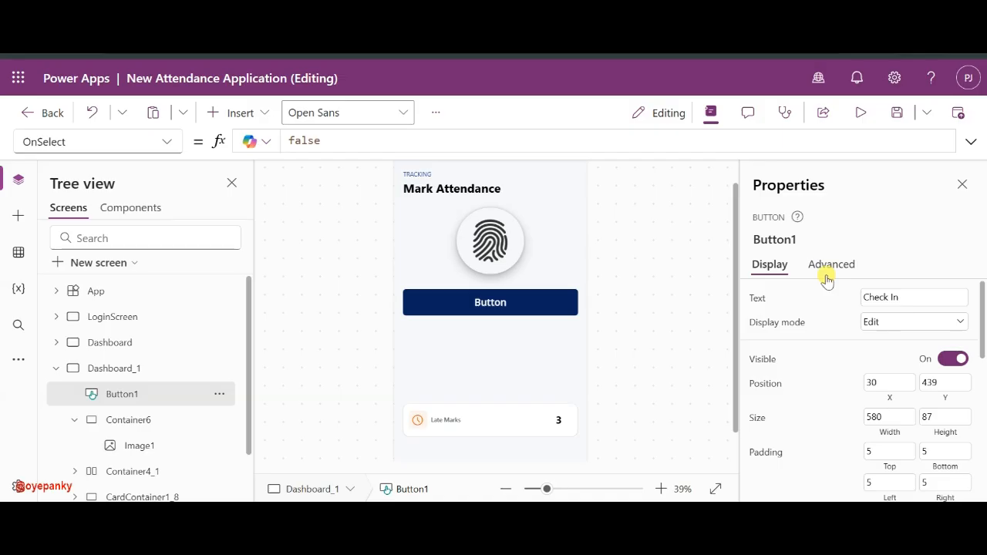
click(887, 297)
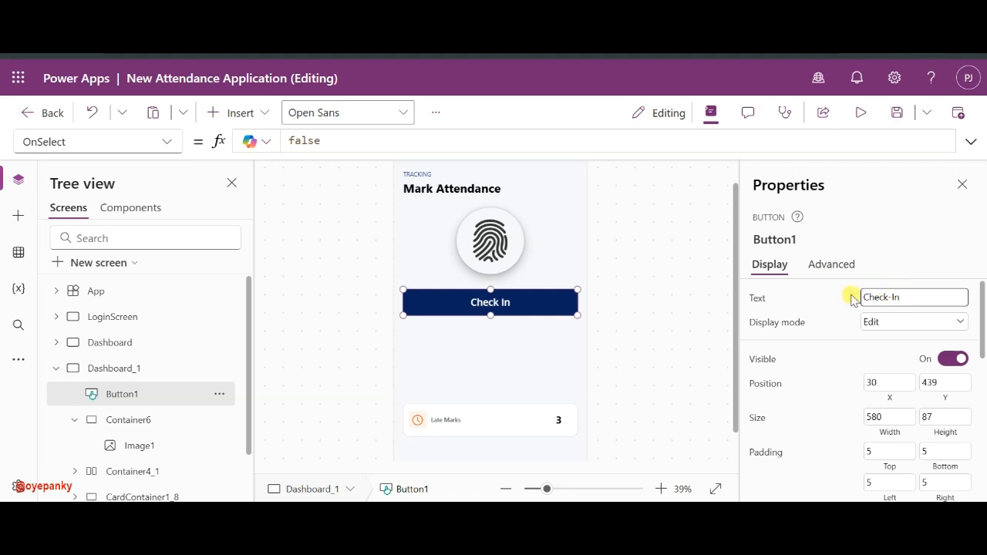
click(654, 323)
click(524, 301)
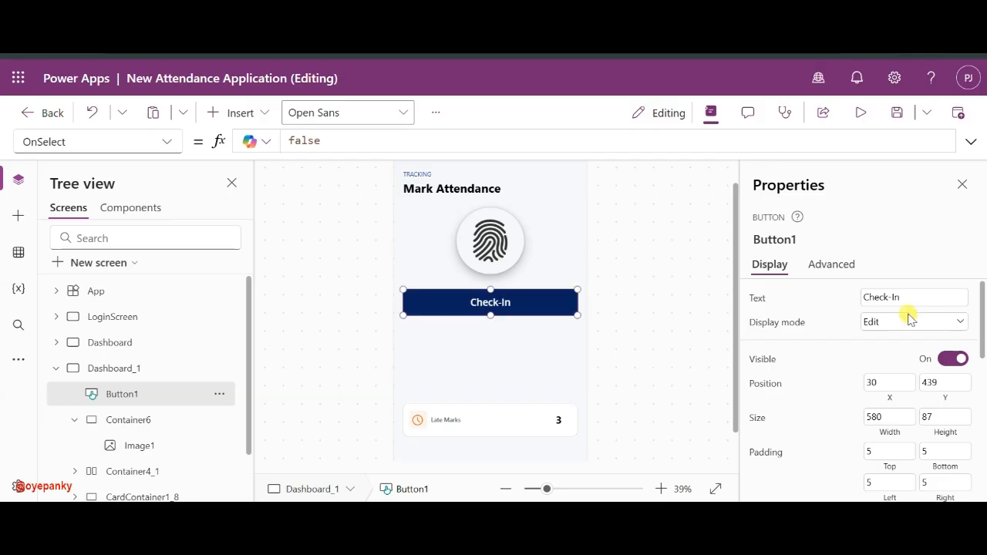
- Set the Check-In button's border radius to 20
scroll(861, 420, down, 10)
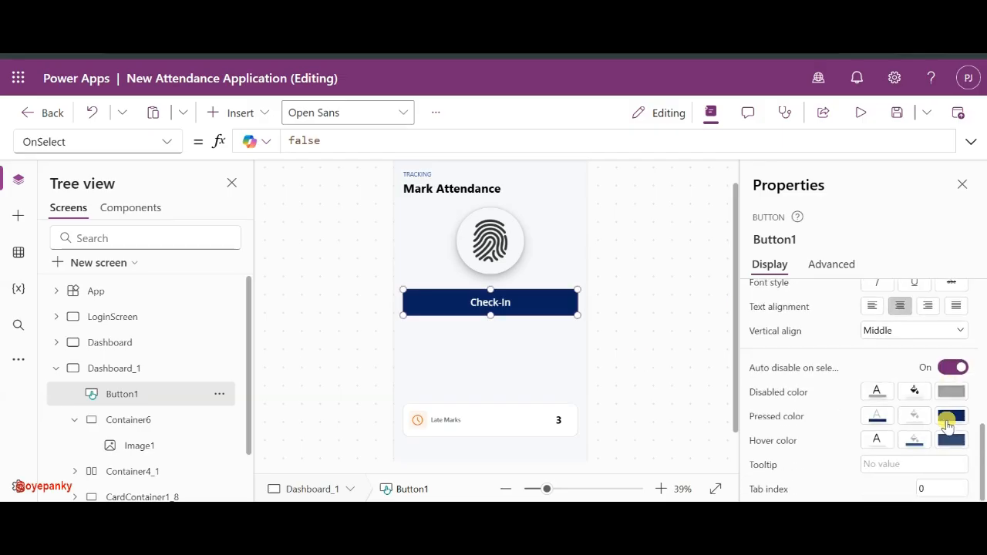
scroll(881, 383, up, 5)
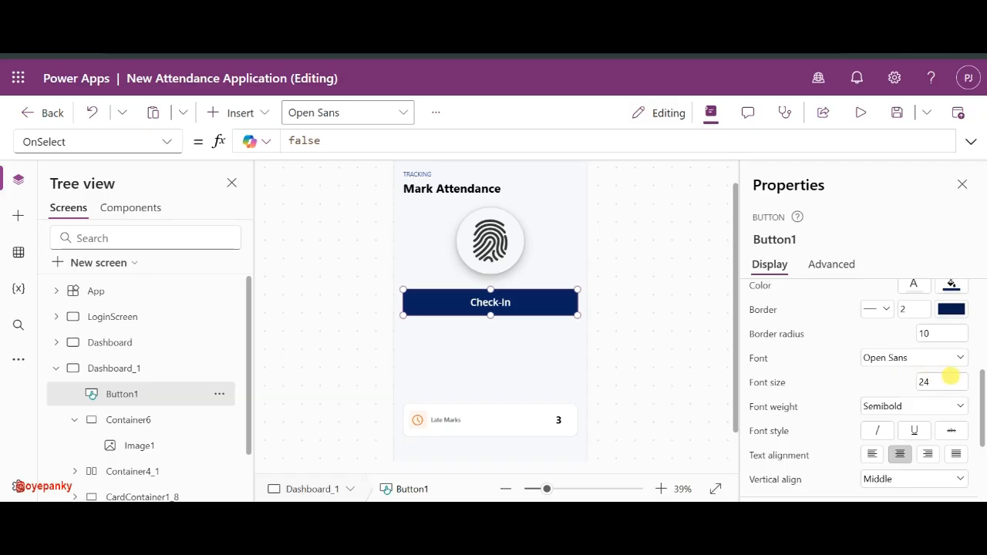
click(936, 407)
text(20)
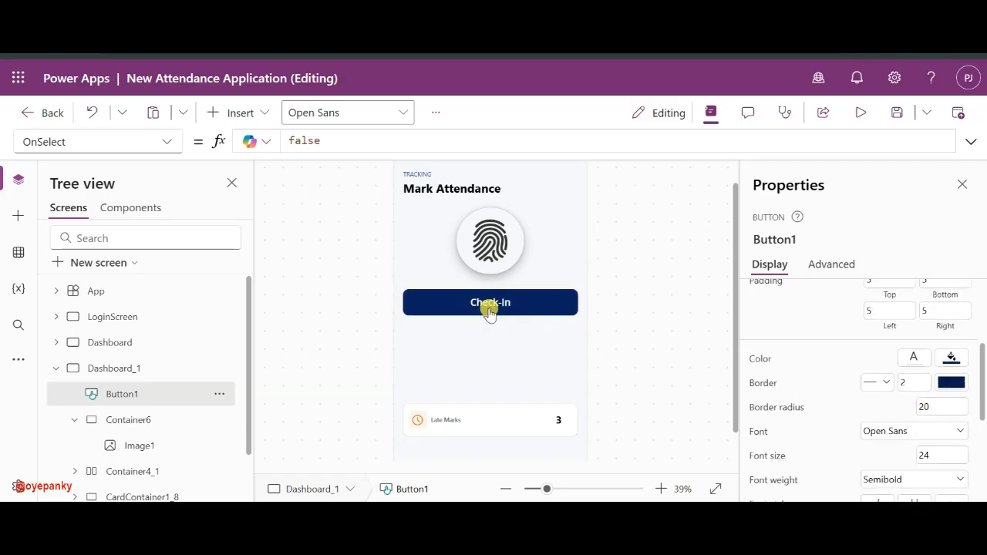
click(529, 301)
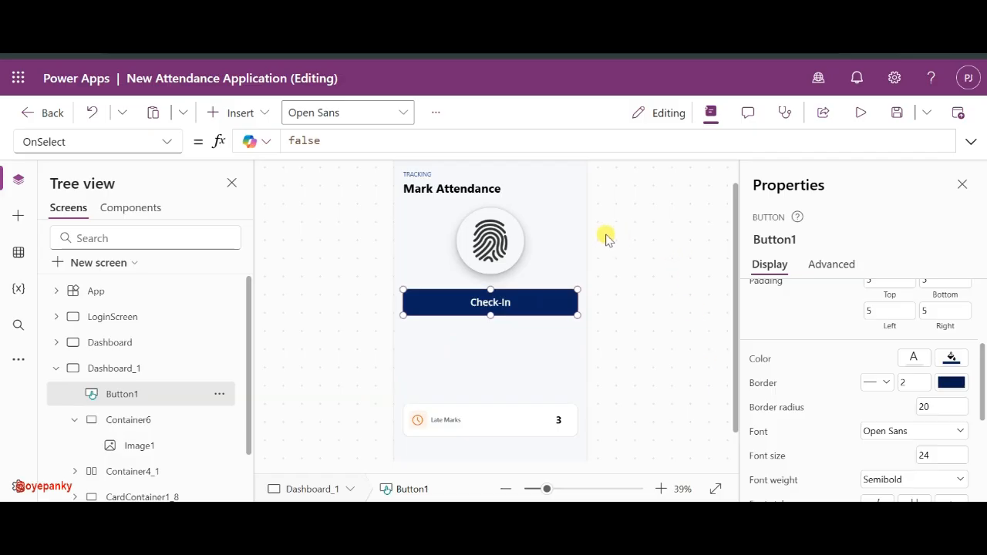
click(659, 258)
click(523, 303)
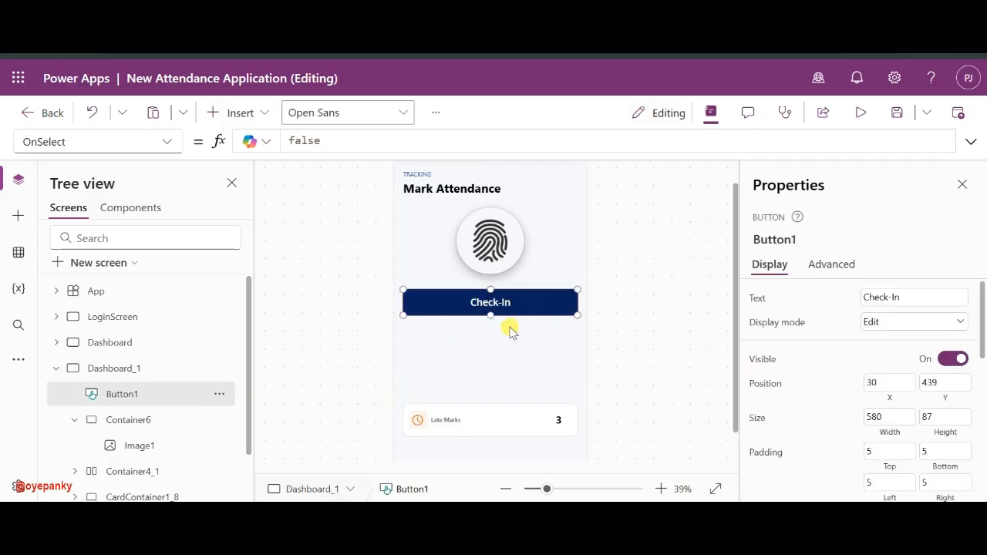
- Paste a copy of Check-In below it and relabel it 'Check-Out'
key(ctrl+v)
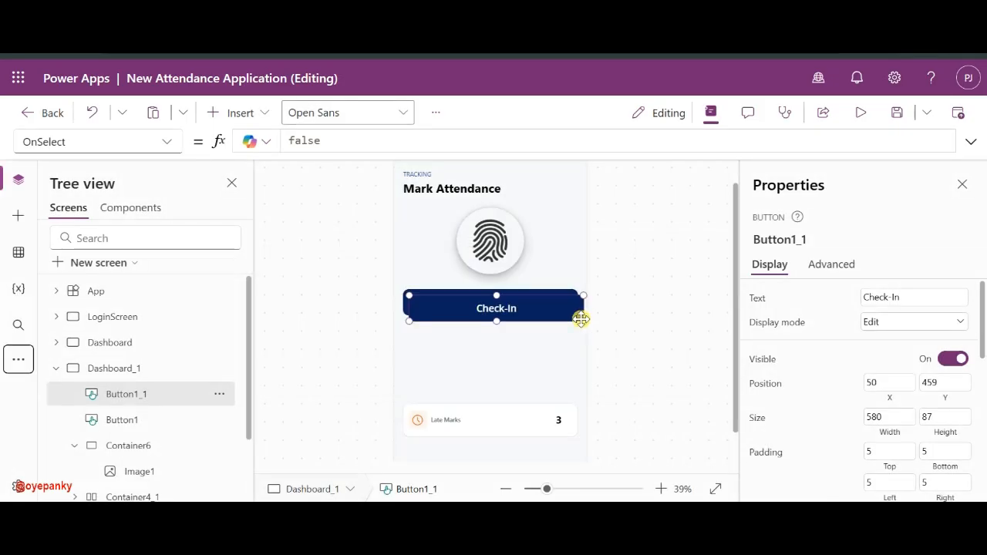
drag(509, 319, 507, 353)
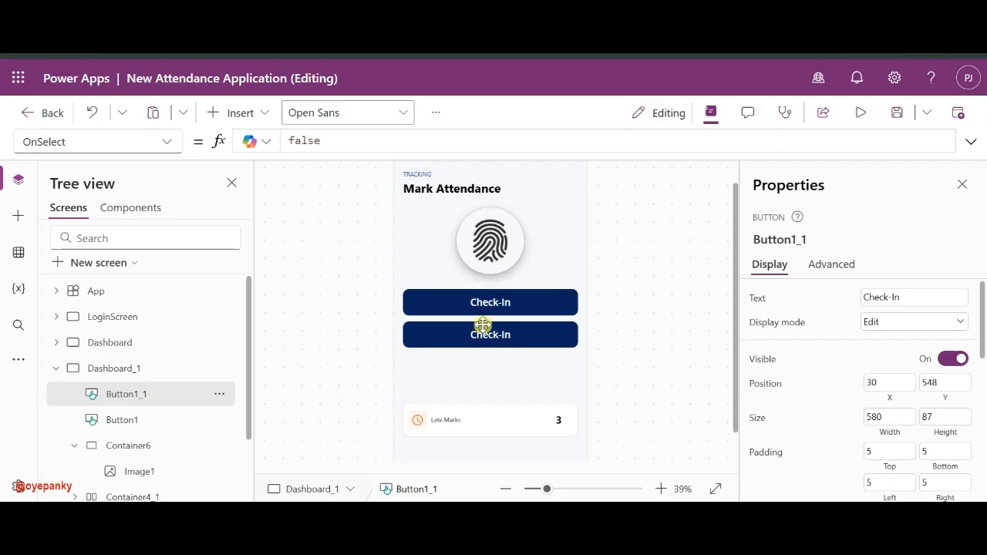
click(894, 298)
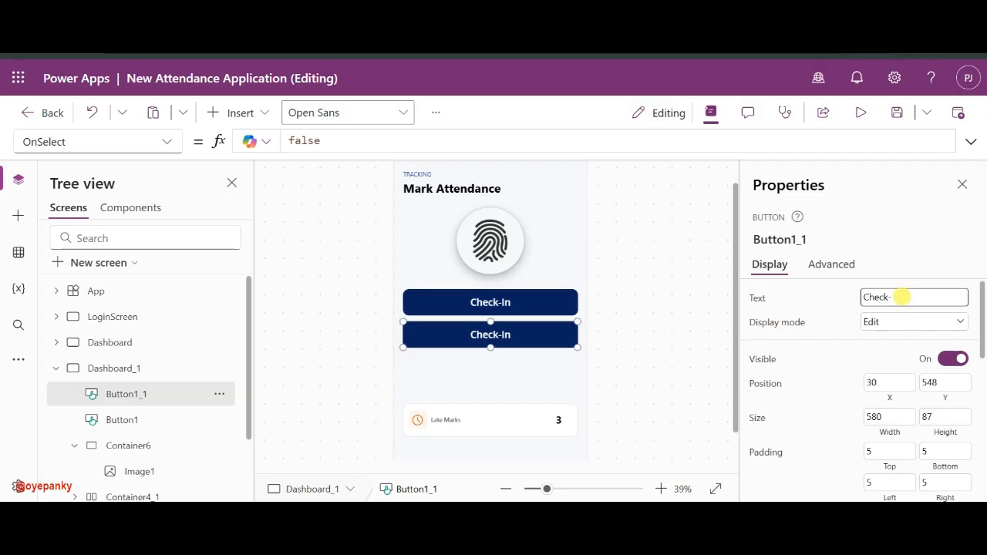
text(Out)
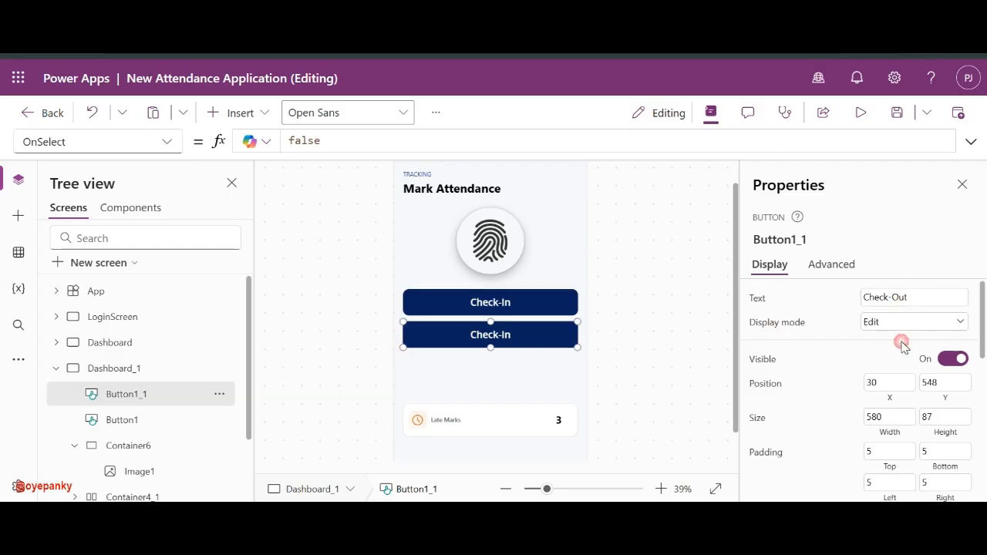
- Try fill colours in the custom colour picker, settling on a light pink for Check-Out
scroll(899, 342, down, 5)
click(953, 306)
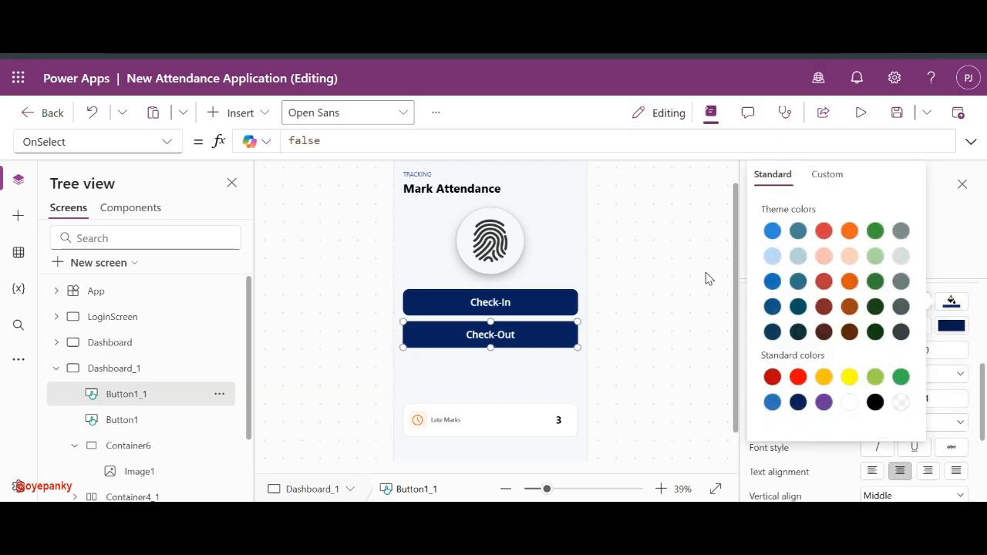
click(849, 231)
click(827, 175)
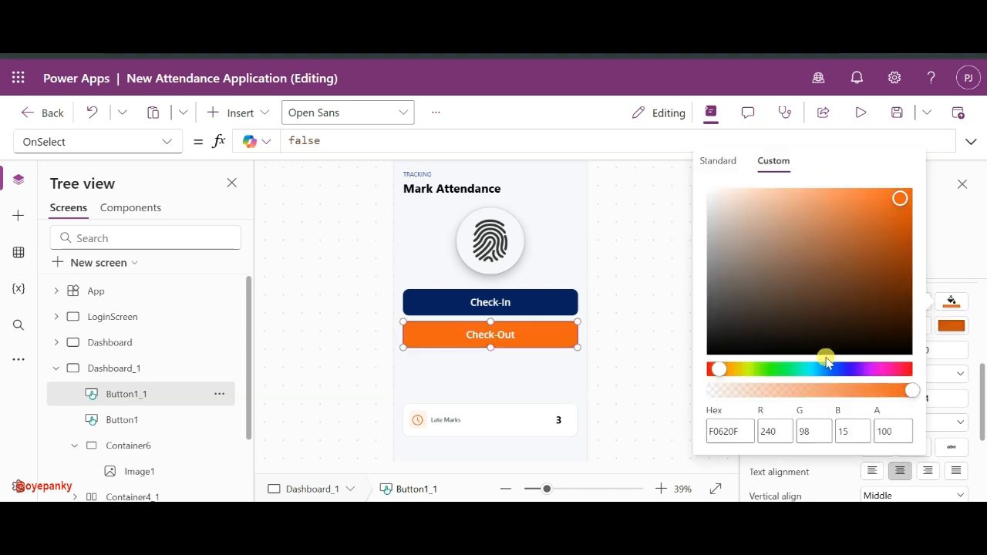
click(873, 367)
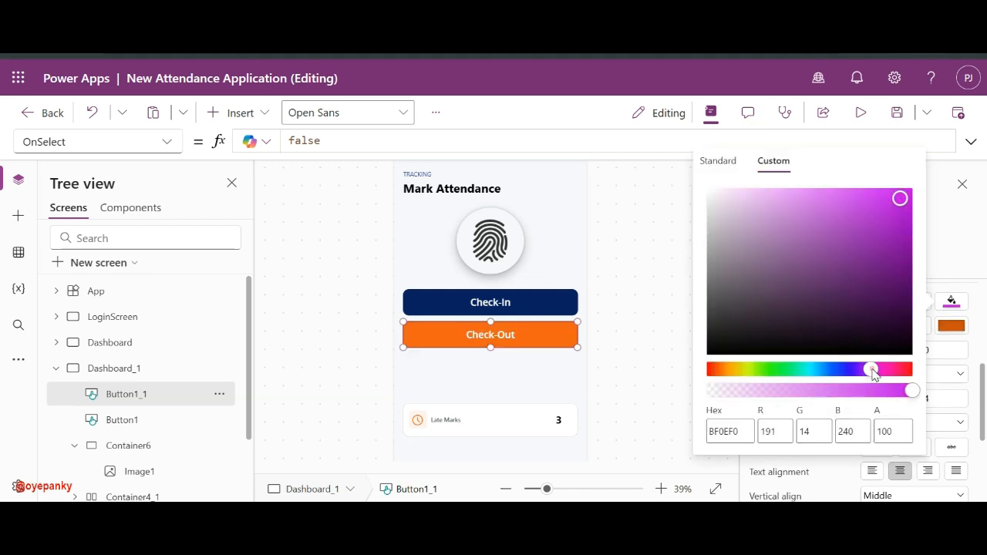
click(883, 221)
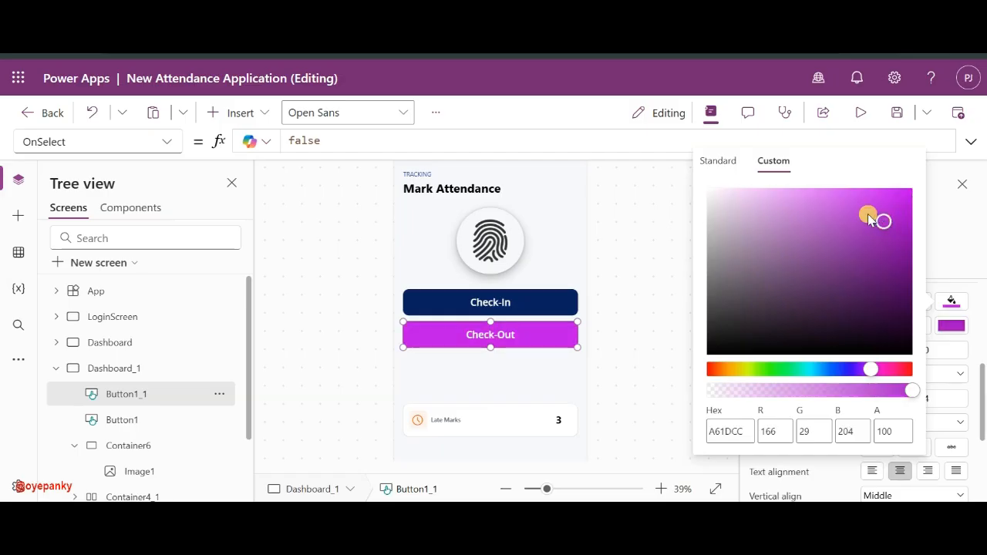
click(725, 369)
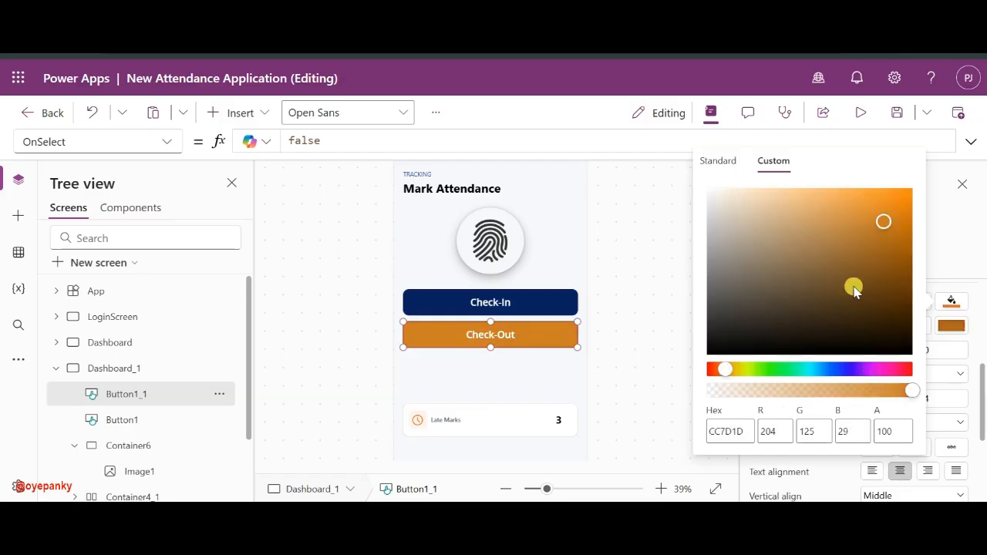
drag(885, 370, 890, 371)
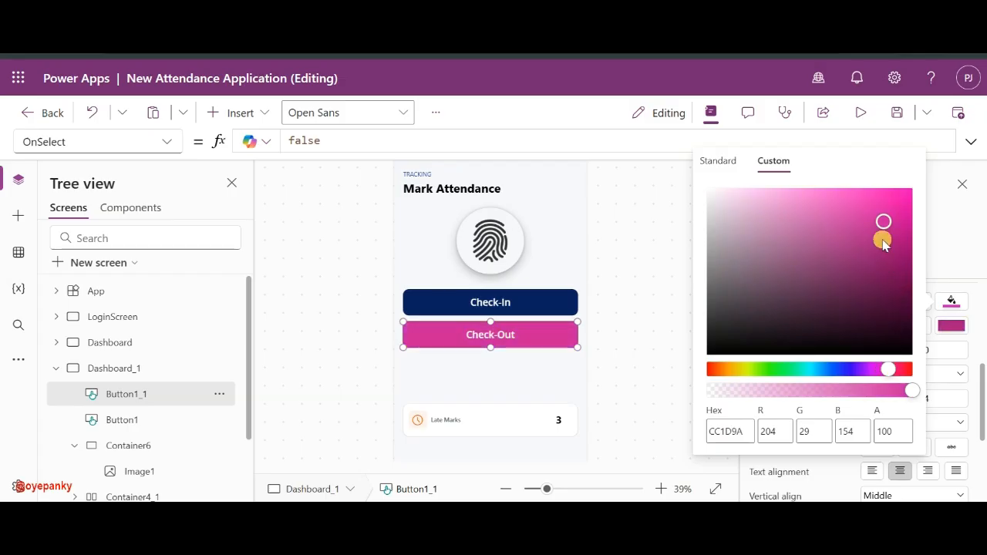
drag(882, 222, 815, 188)
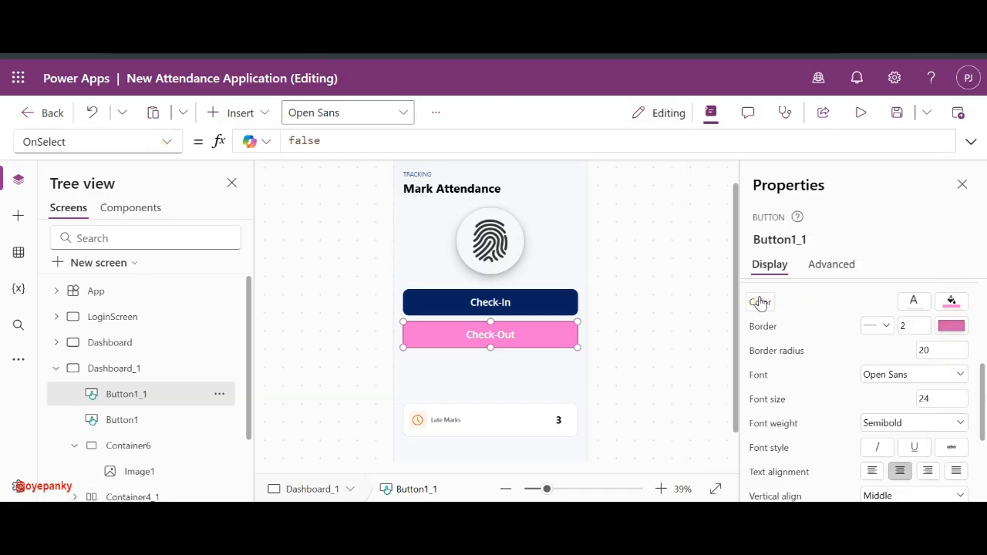
click(760, 301)
- Open the Check-Out button's Fill formula and change the red value to 230
click(165, 141)
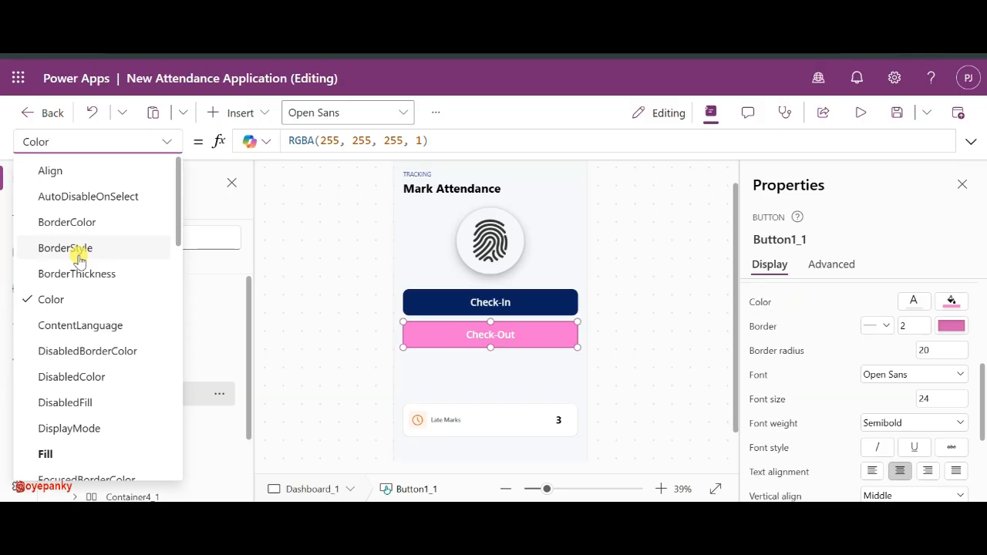
click(46, 454)
click(330, 141)
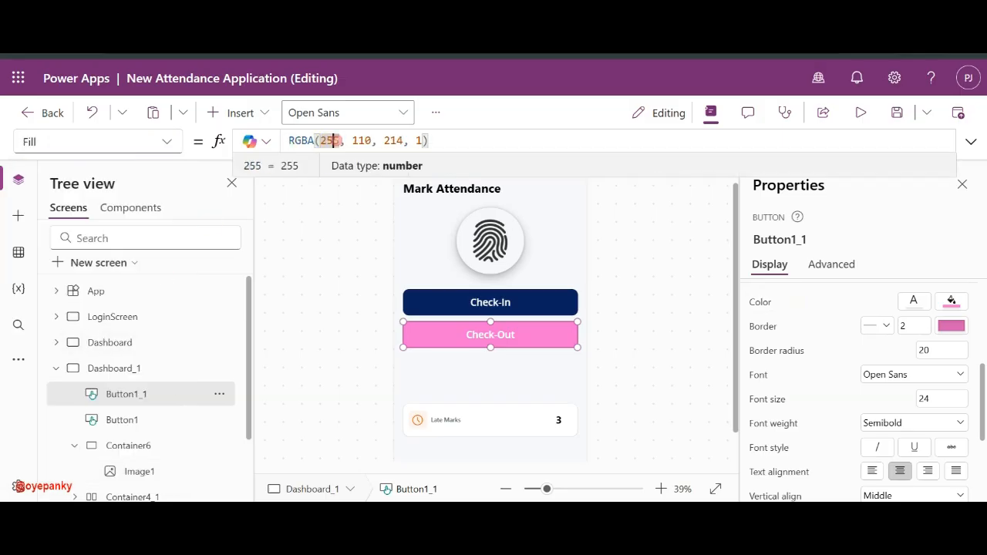
click(336, 141)
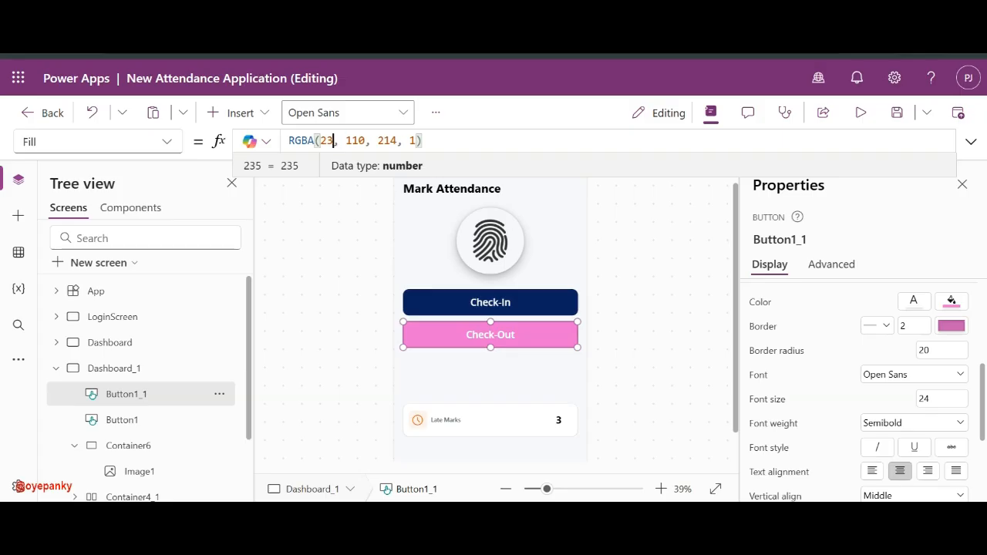
key(BackSpace)
text(0)
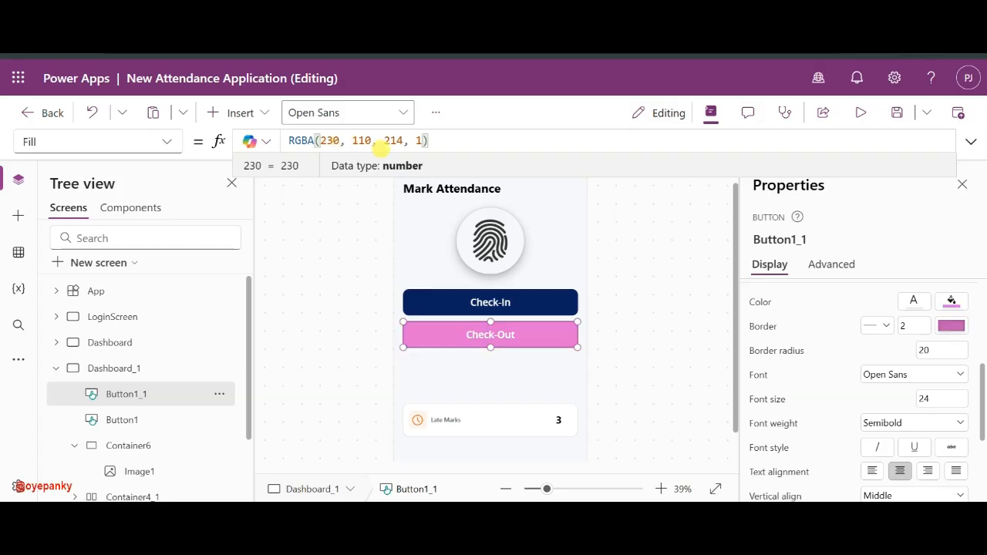
- Edit the green and blue values so the fill reads RGBA(230, 150, 150, 1)
click(373, 141)
click(366, 141)
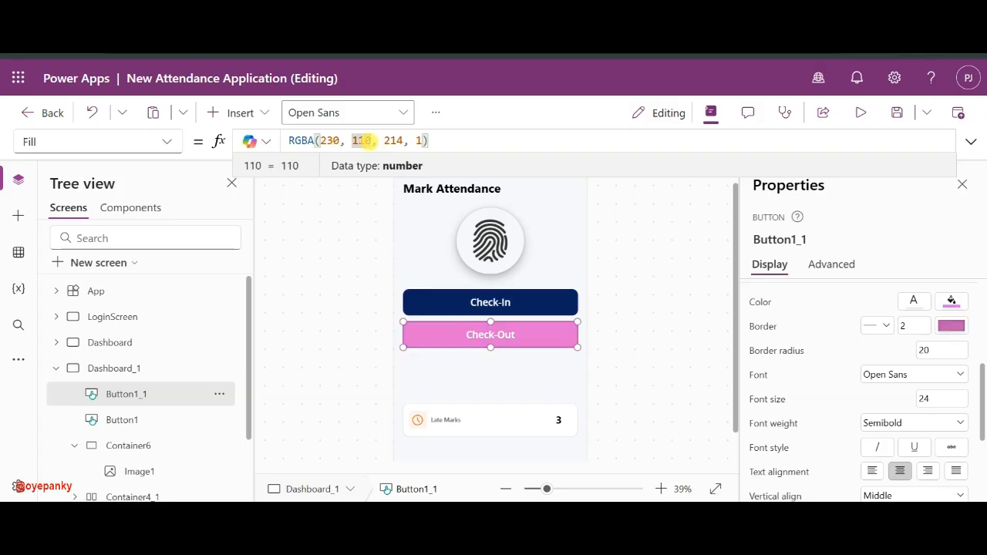
key(BackSpace)
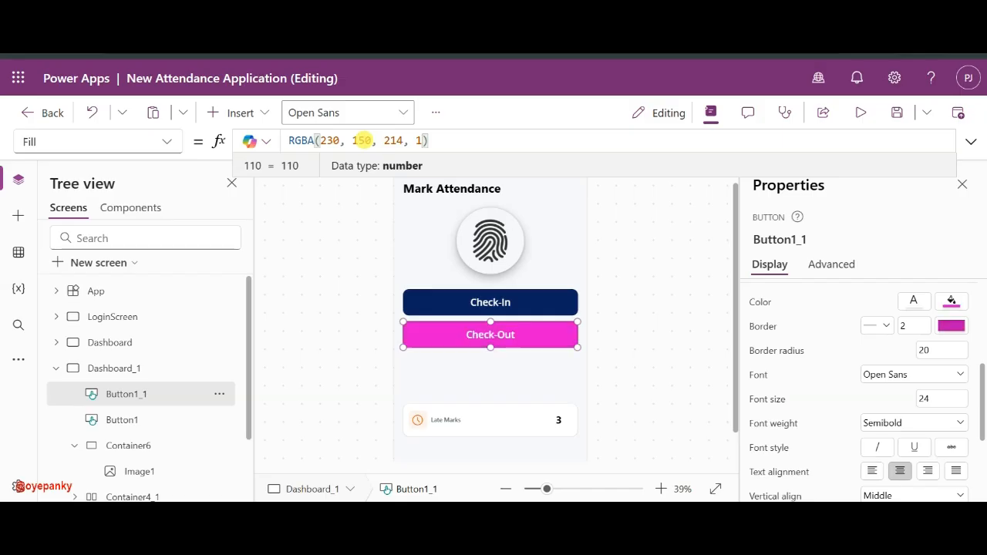
text(5)
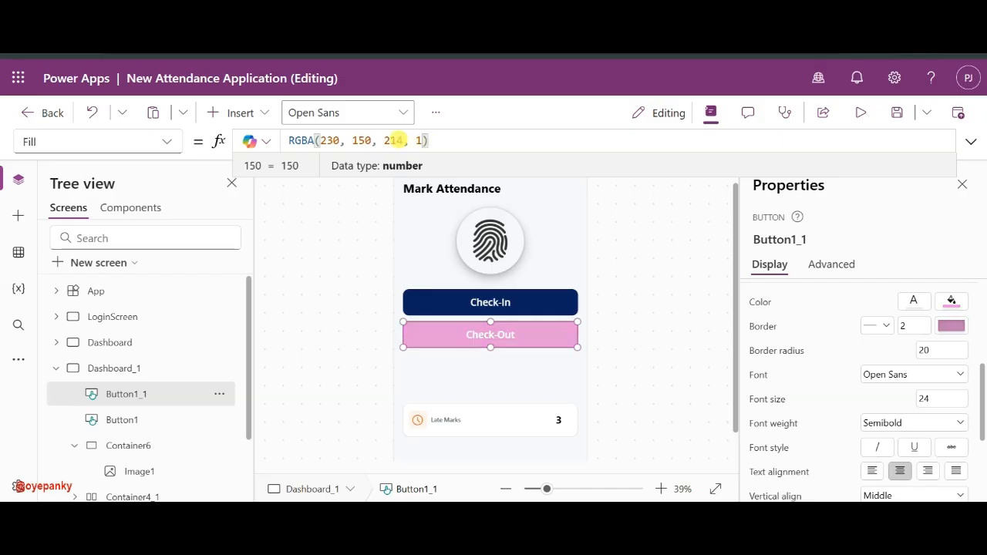
click(391, 140)
key(BackSpace)
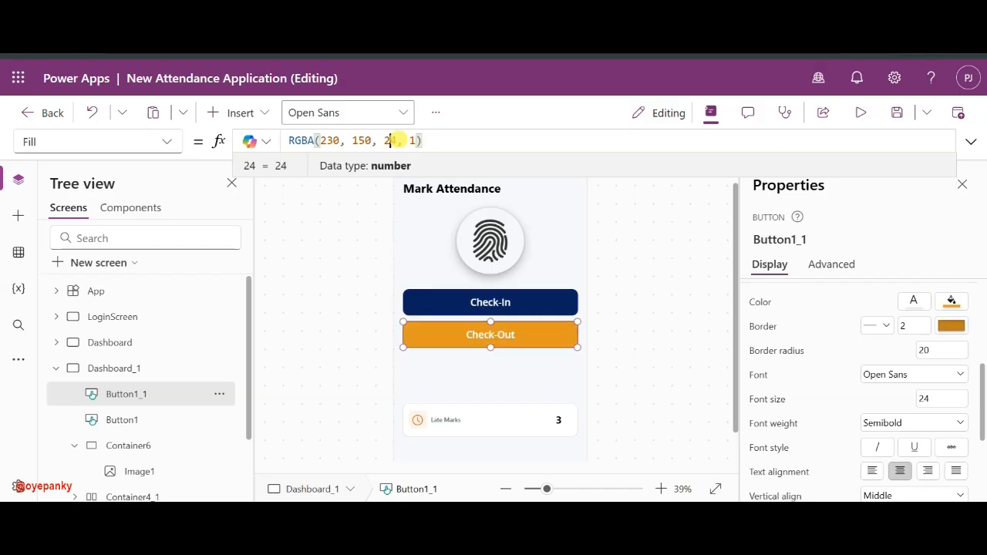
text(150)
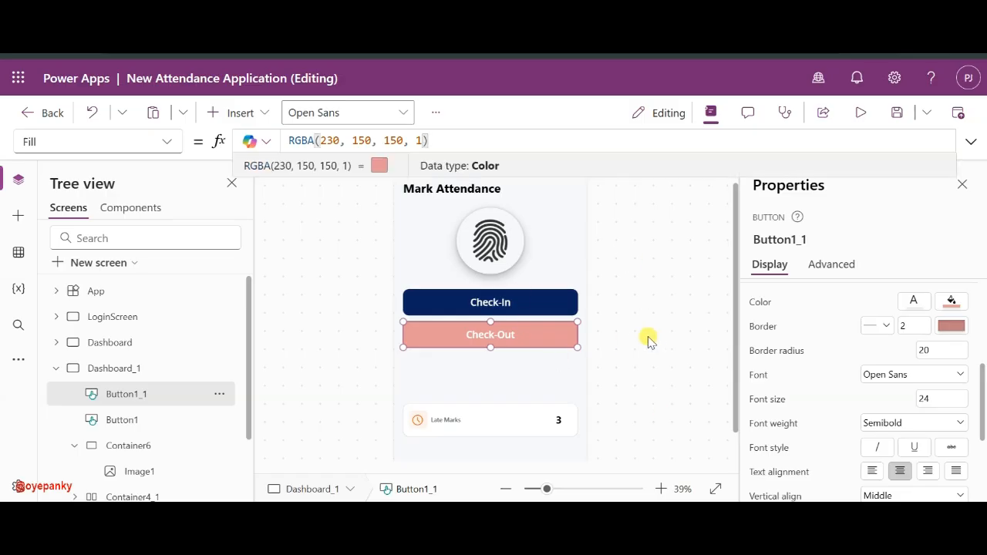
click(665, 343)
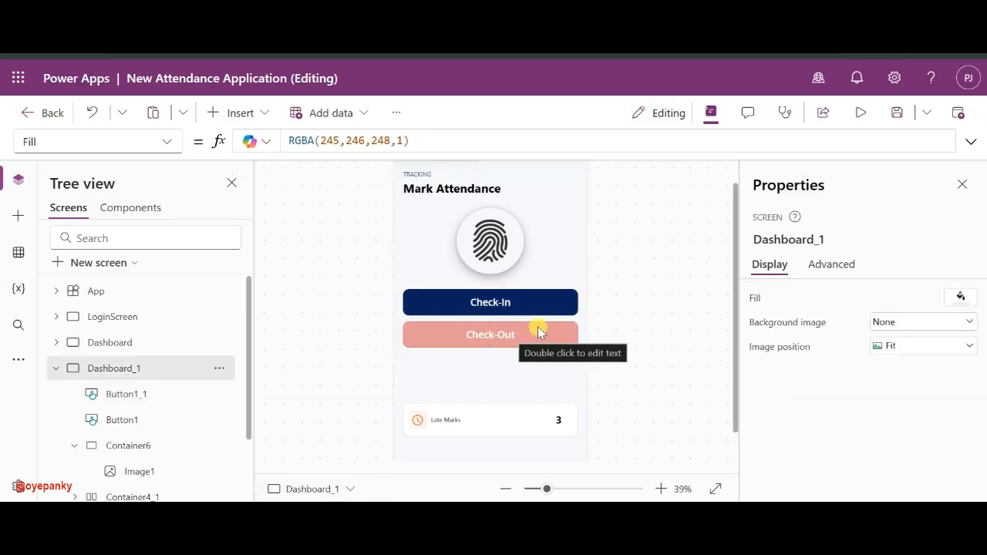
scroll(501, 405, down, 2)
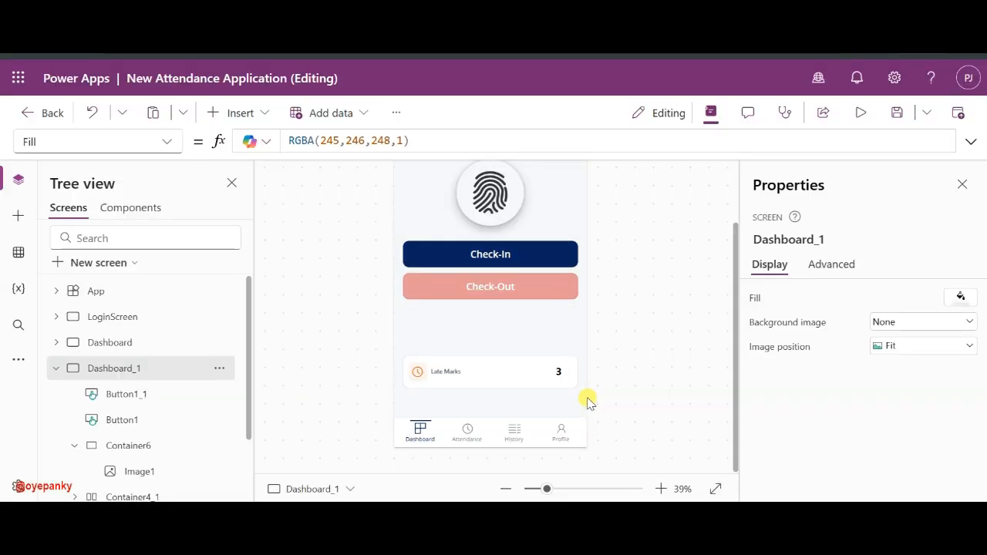
- Set the Late Marks card height to 280 and move it up below the buttons
click(530, 385)
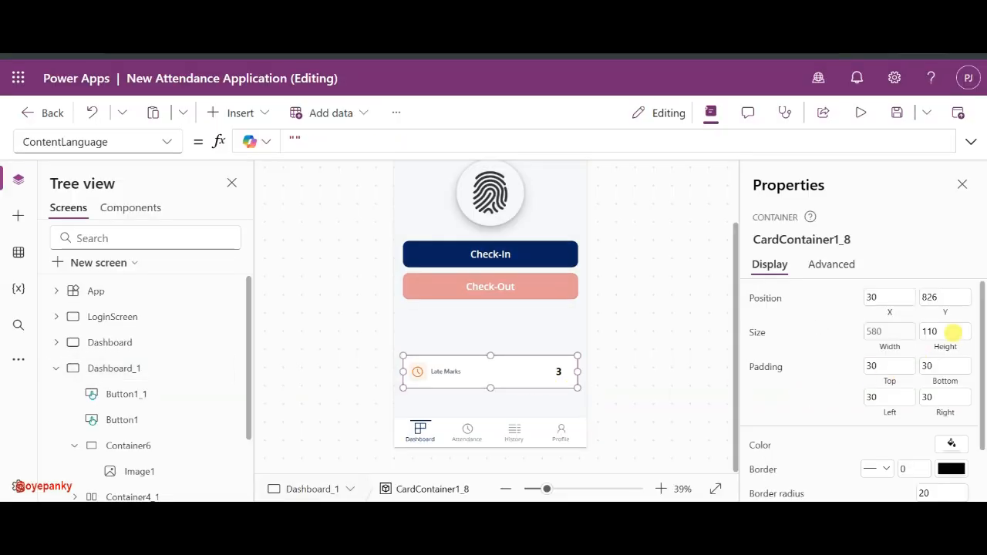
click(953, 332)
text(280)
click(847, 332)
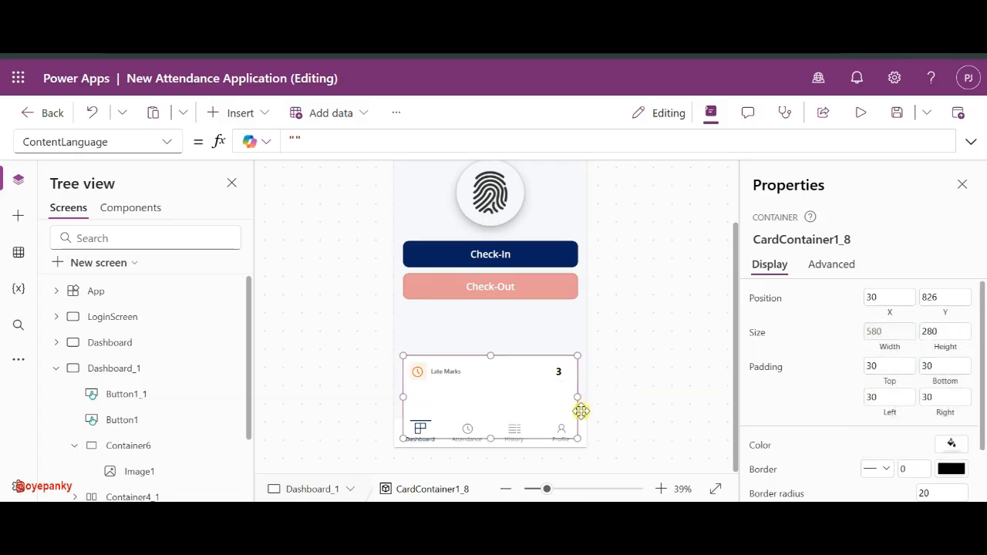
drag(581, 411, 583, 368)
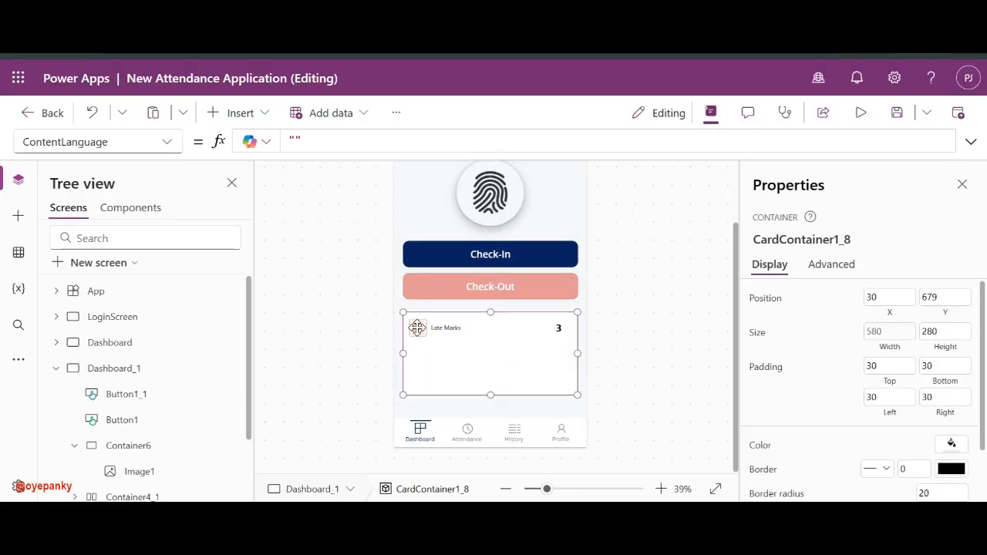
- Delete the card's clock icon and its empty placeholder box Container2_7
click(417, 328)
key(Delete)
click(417, 331)
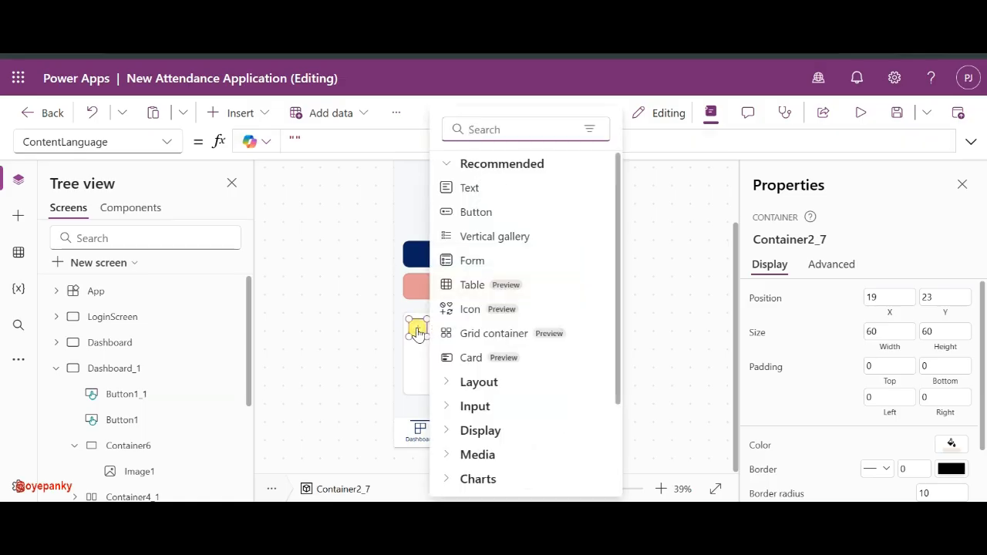
click(415, 337)
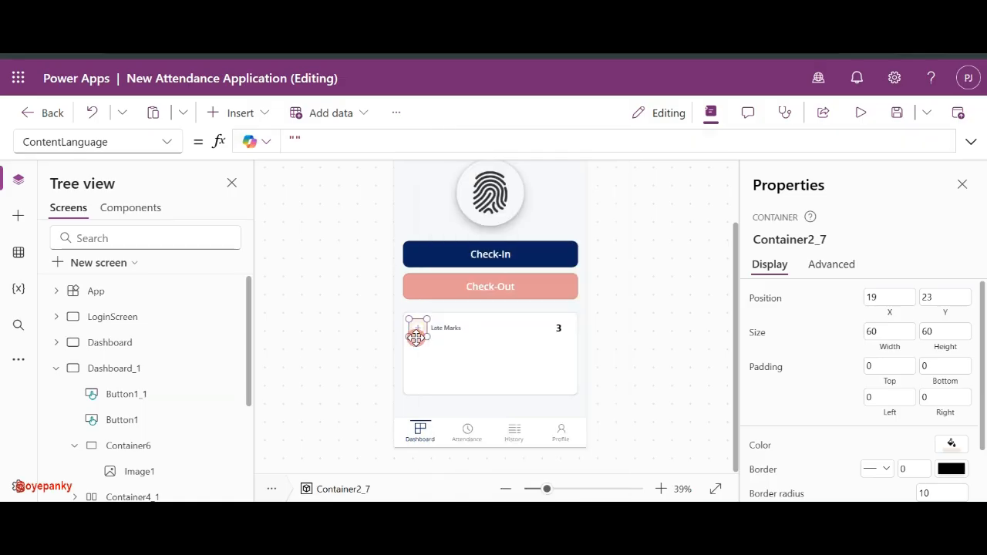
click(427, 353)
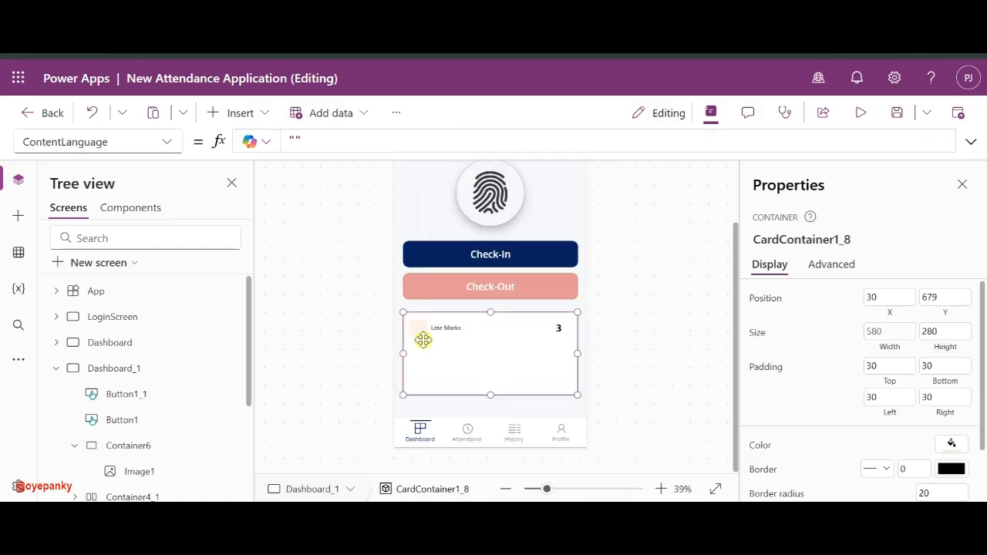
click(415, 335)
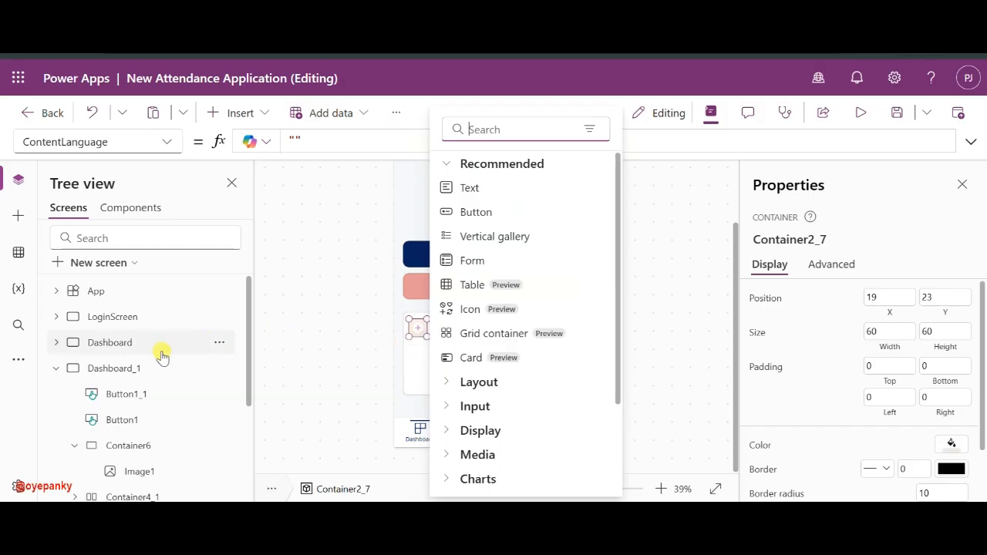
scroll(161, 354, down, 3)
click(131, 409)
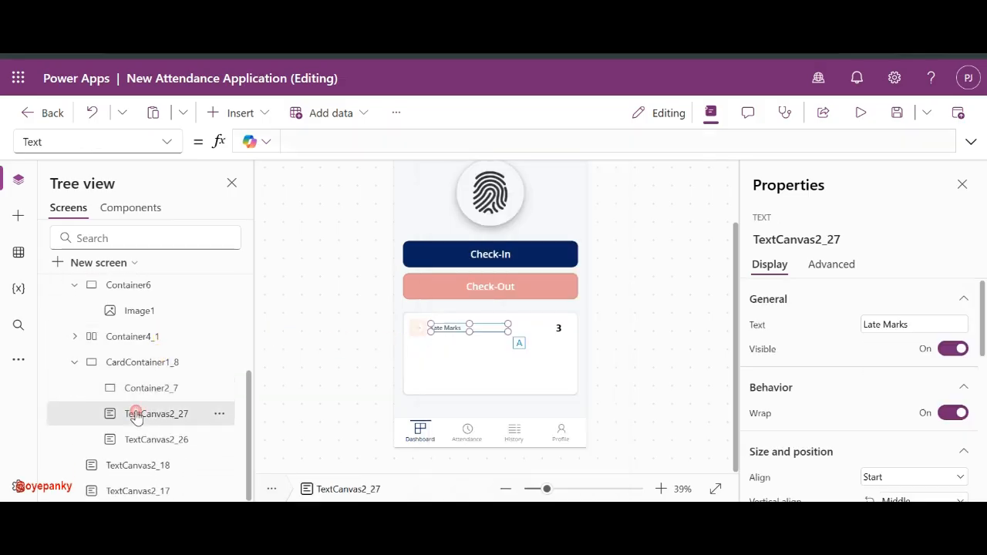
click(136, 395)
key(Delete)
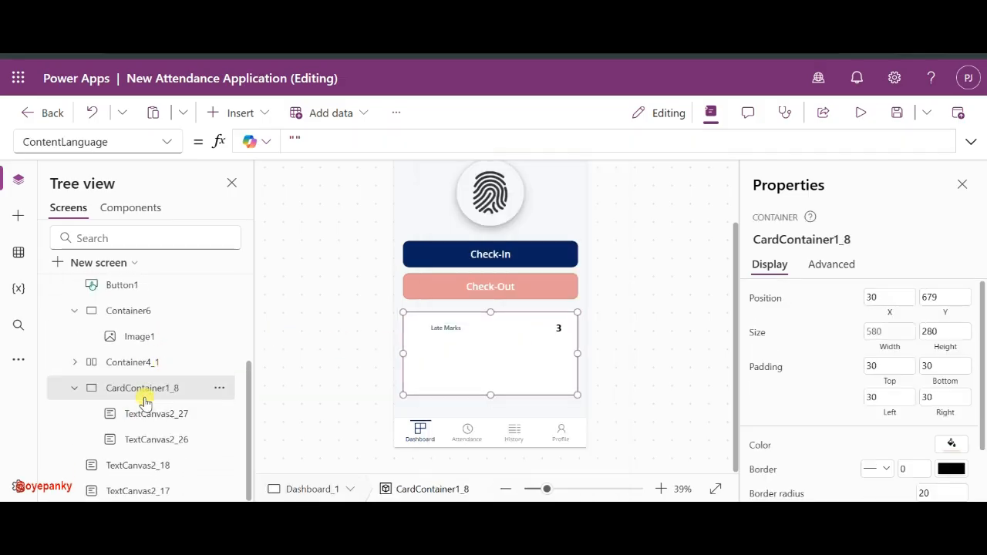
- Delete the '3' count label and move the Late Marks label to the card's top-left
click(446, 331)
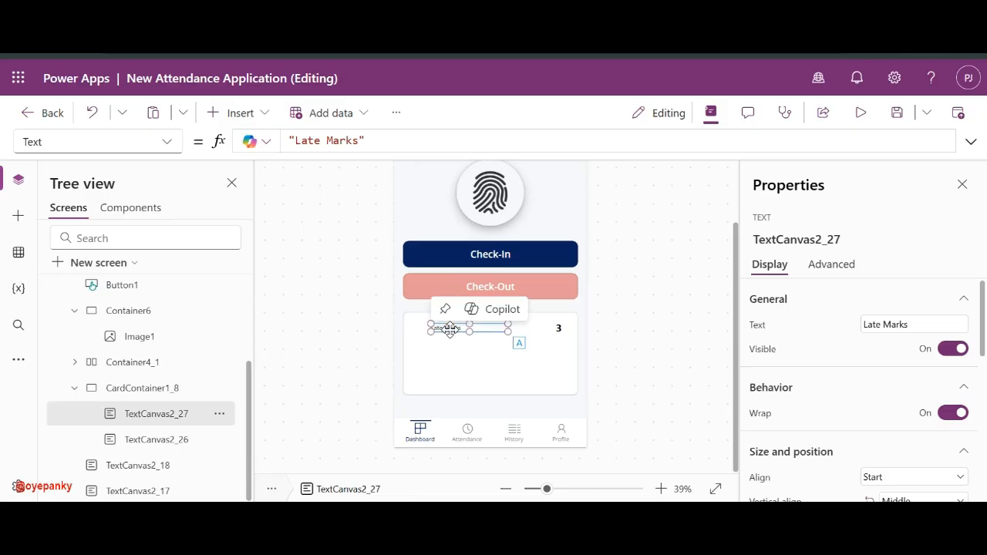
click(559, 325)
key(Delete)
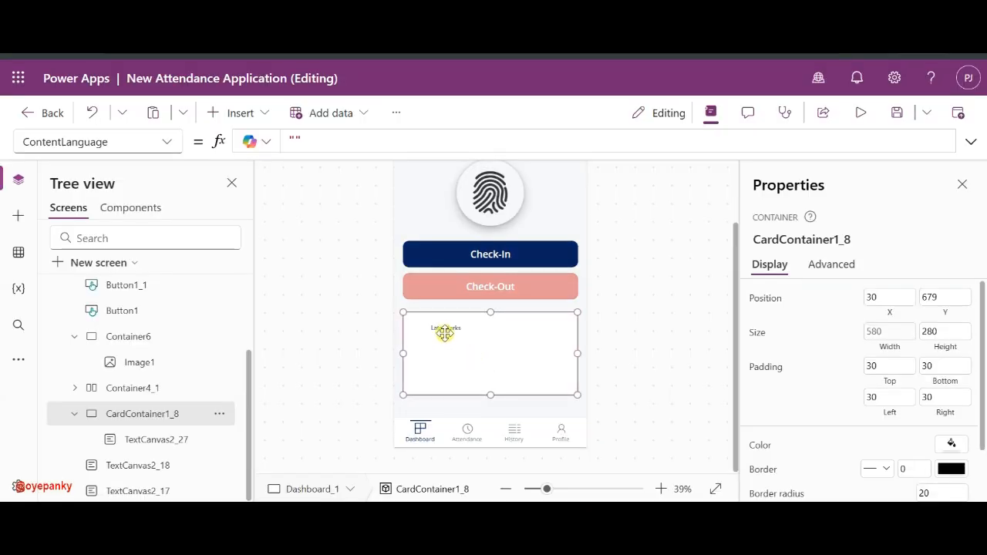
click(445, 332)
drag(451, 330, 430, 322)
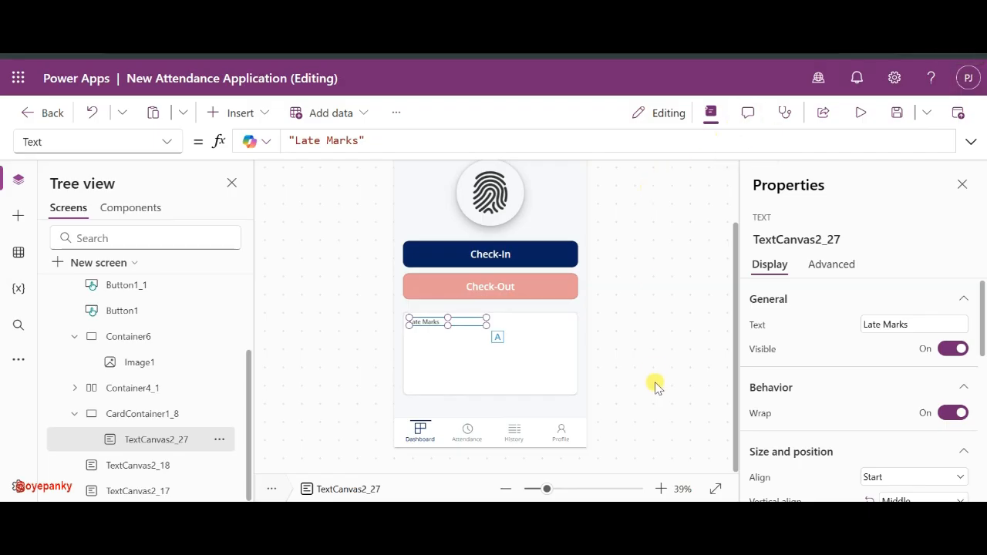
- Change the label text from 'Late Marks' to 'Today's Summary'
click(885, 325)
triple_click(893, 325)
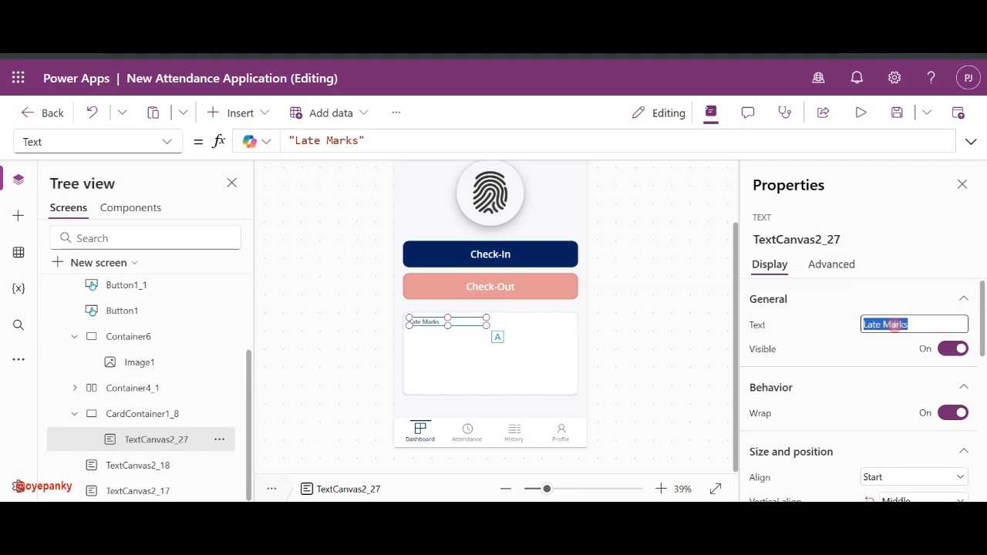
text(Today's Summary)
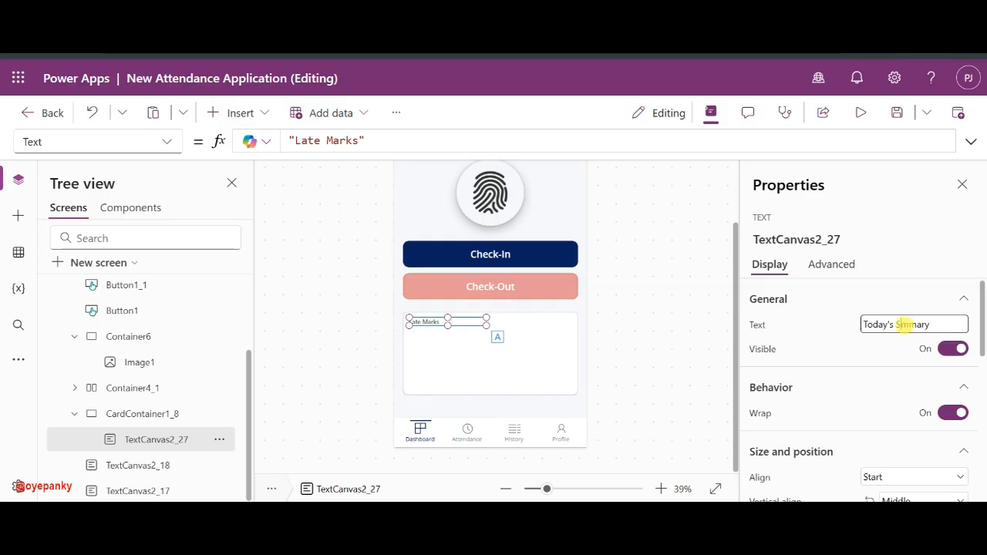
click(839, 336)
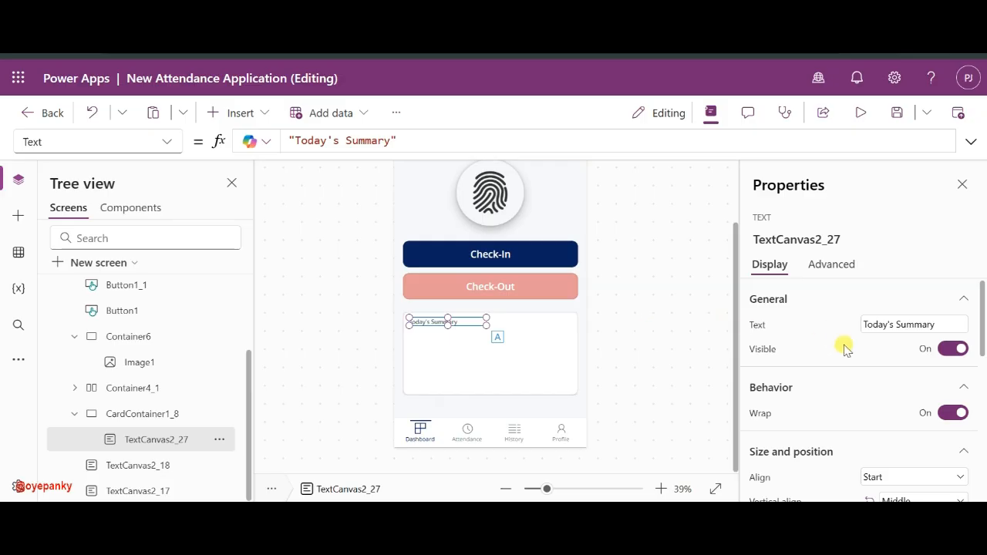
- Set the heading's font size to 34 and widen it to fit on one line
scroll(843, 347, down, 5)
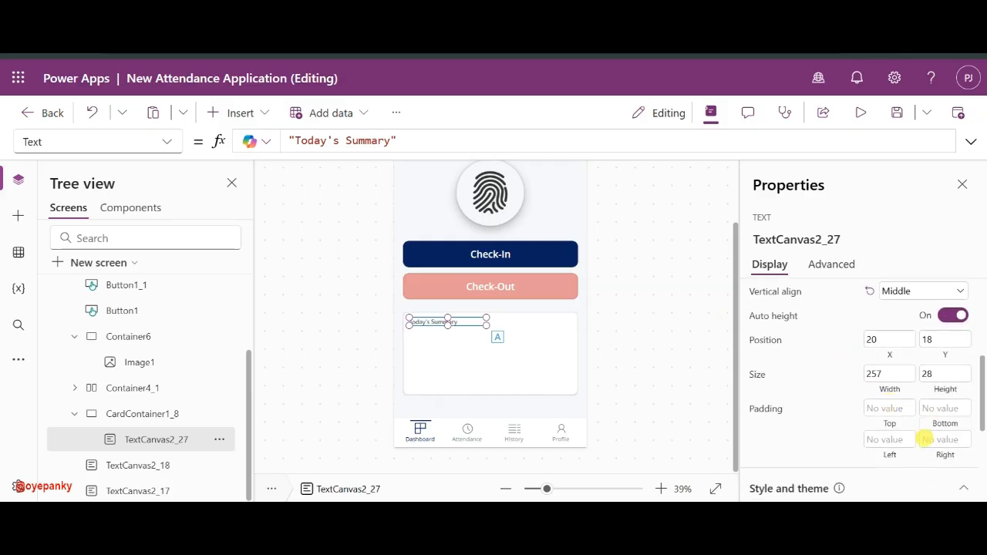
scroll(923, 432, down, 5)
click(937, 378)
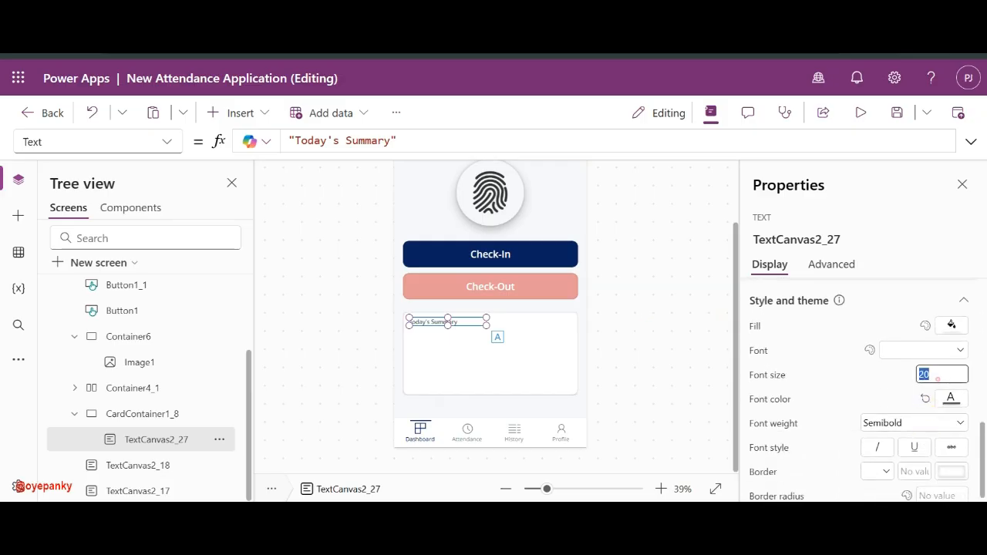
text(34)
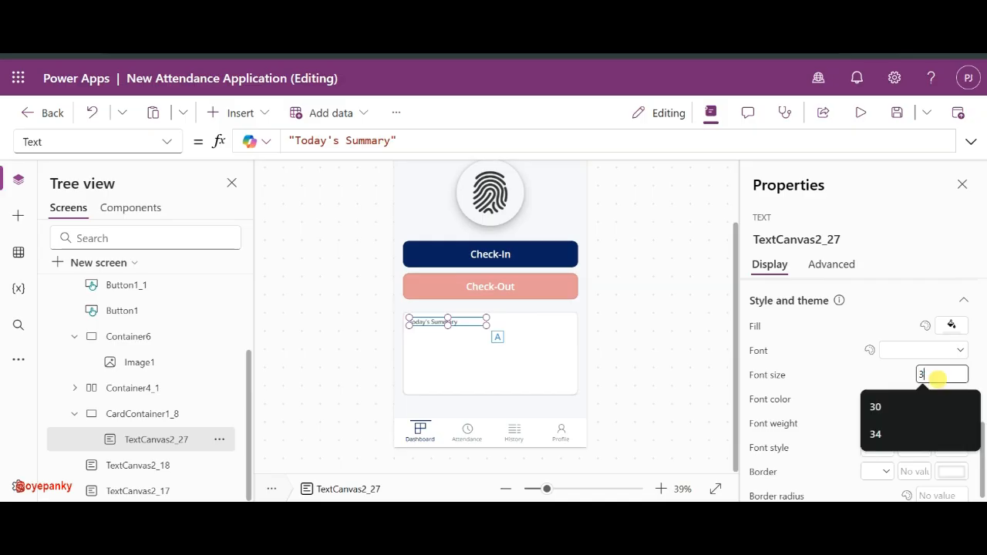
click(886, 373)
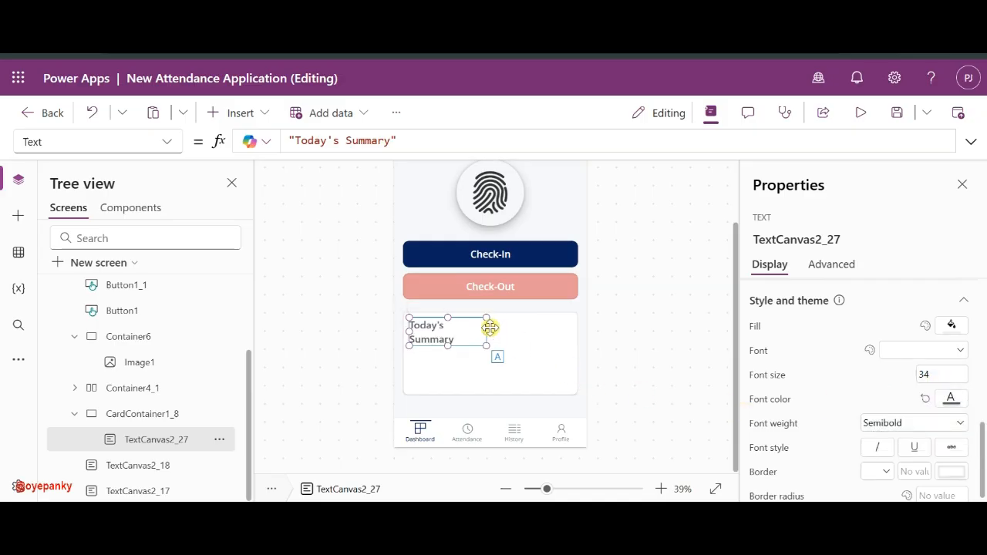
drag(485, 327, 519, 328)
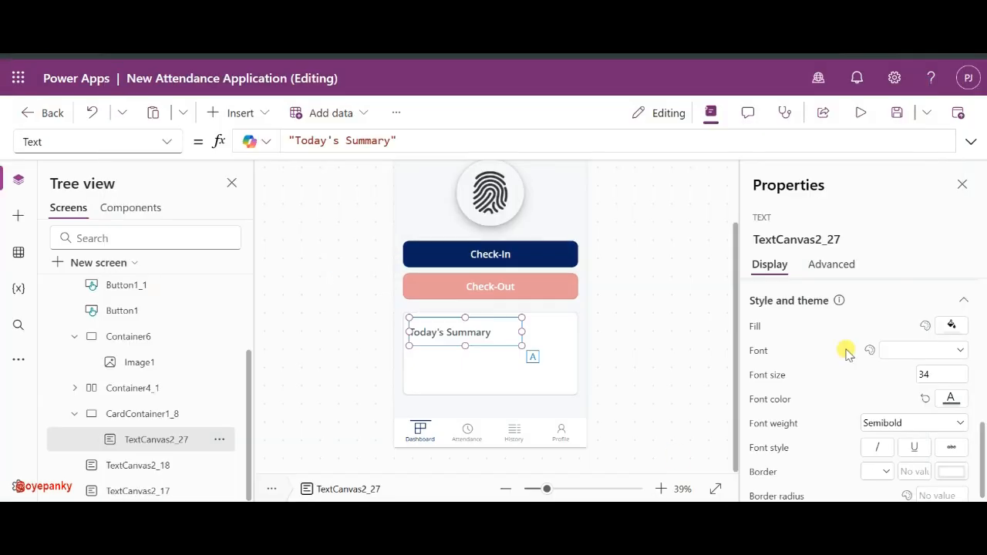
- Review the heading's font colour and Text formula, leaving both unchanged
scroll(843, 348, down, 1)
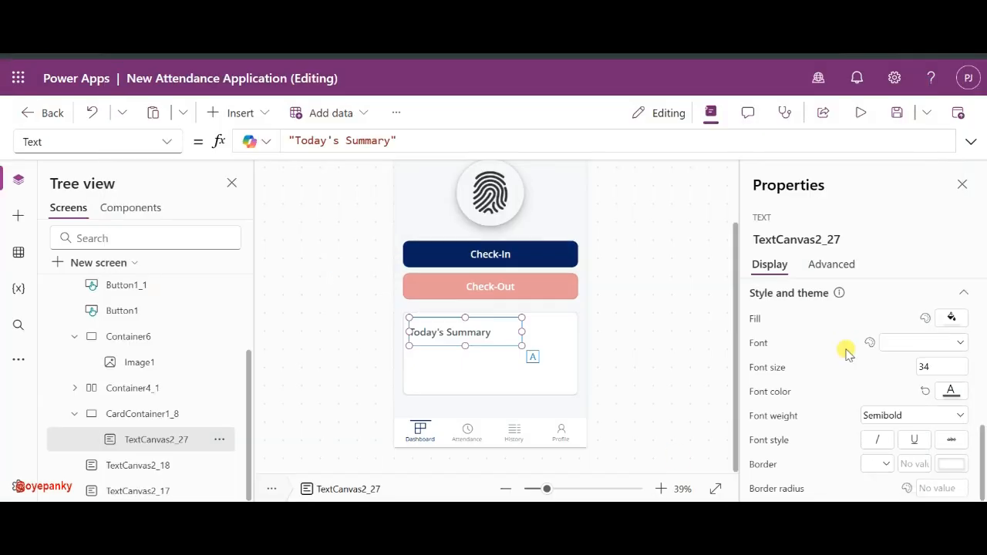
click(948, 391)
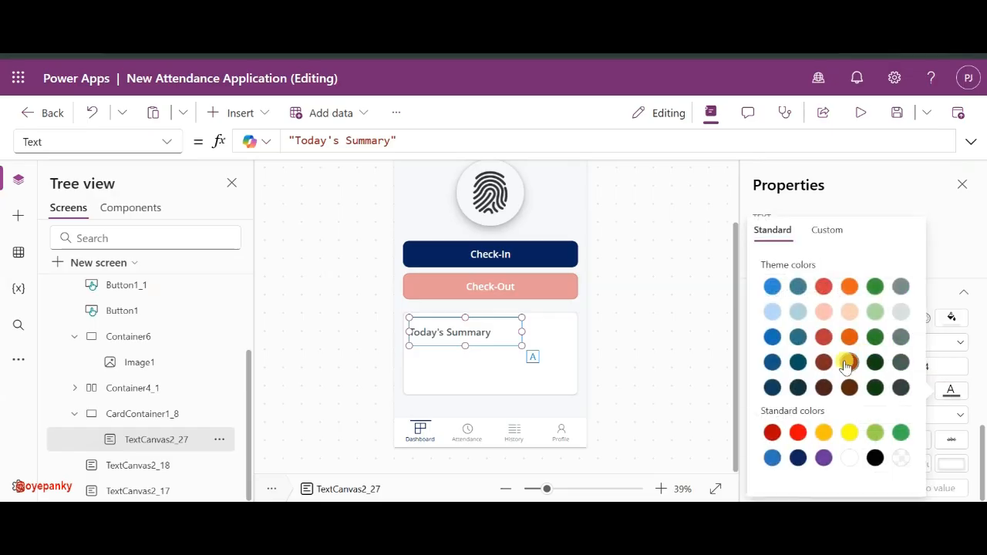
click(467, 334)
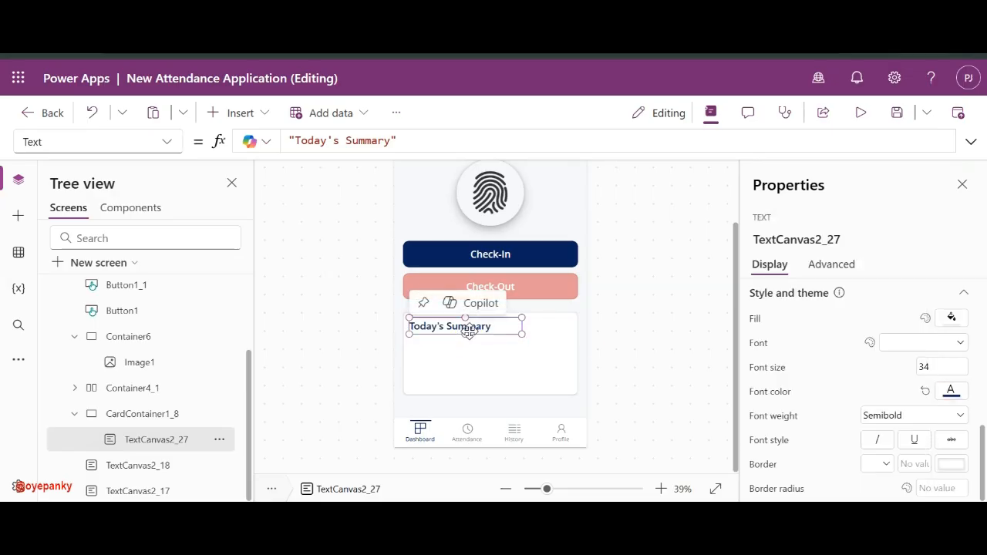
click(650, 360)
click(491, 326)
click(337, 140)
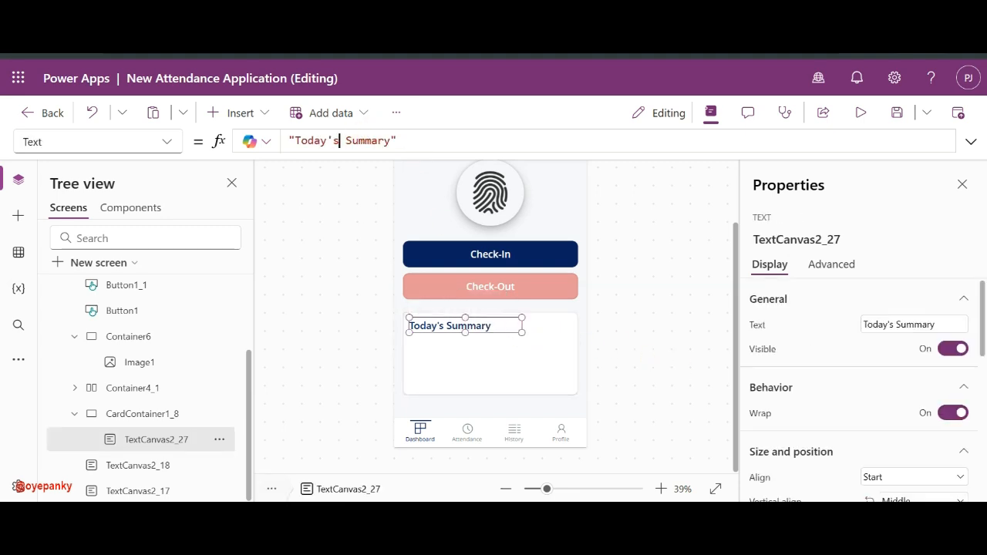
click(418, 140)
key(ctrl+a)
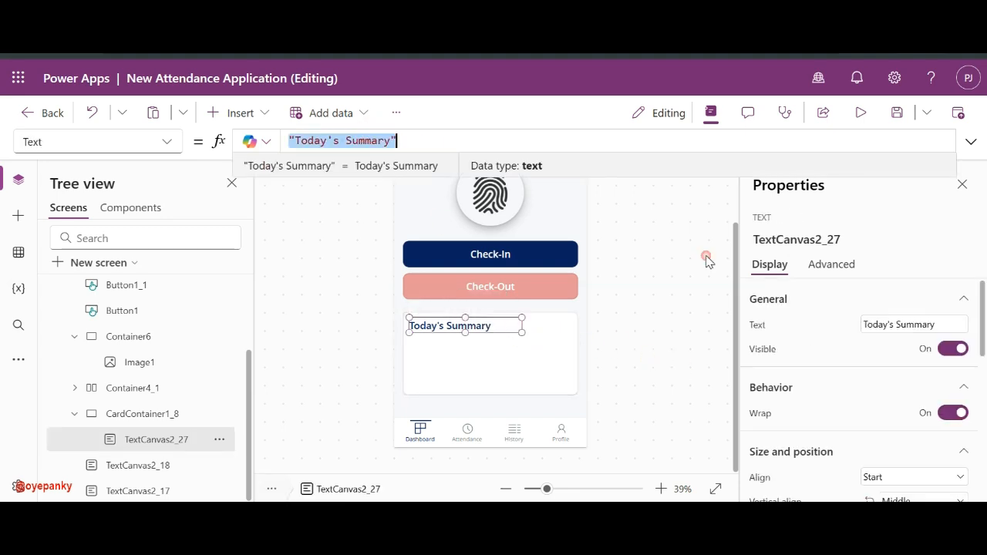
scroll(871, 447, down, 3)
scroll(162, 412, up, 3)
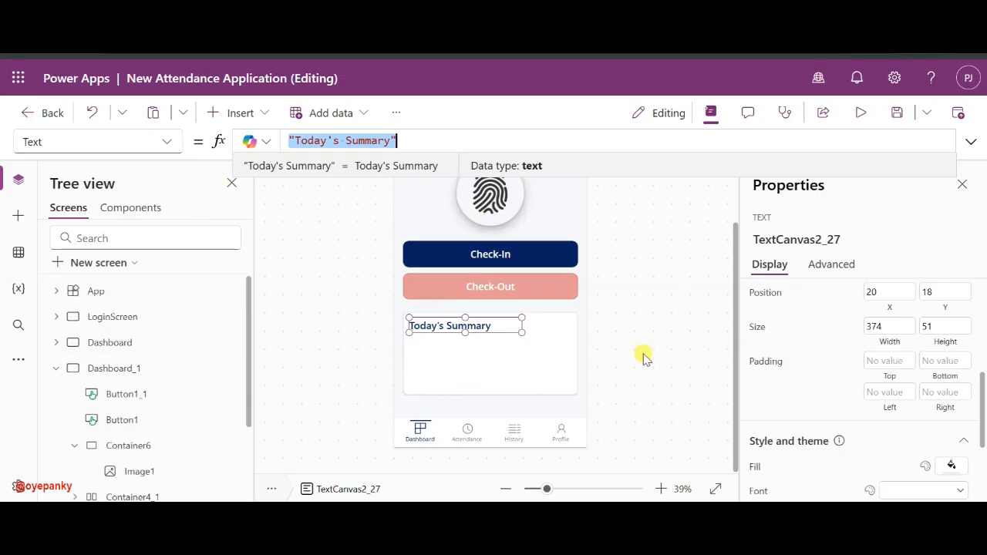
scroll(937, 433, down, 3)
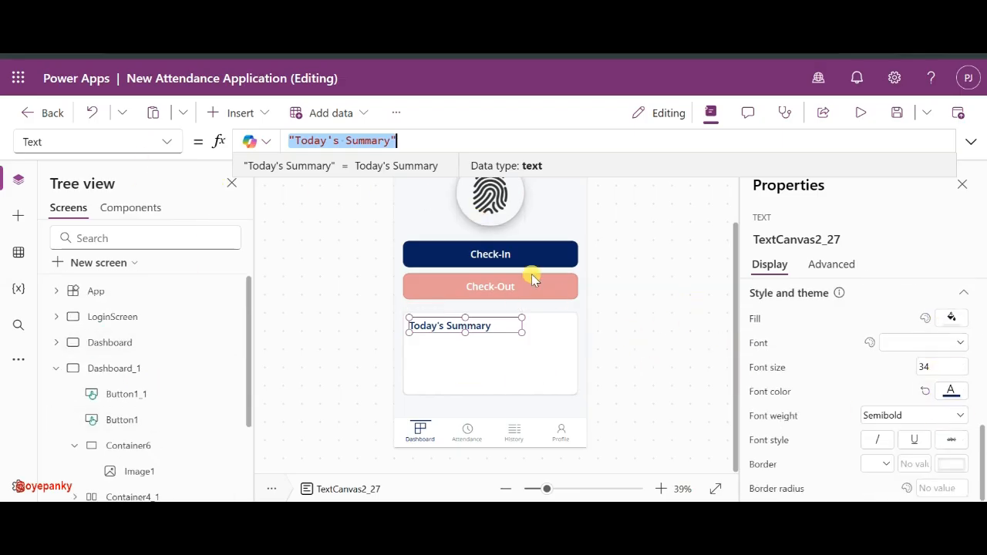
click(606, 327)
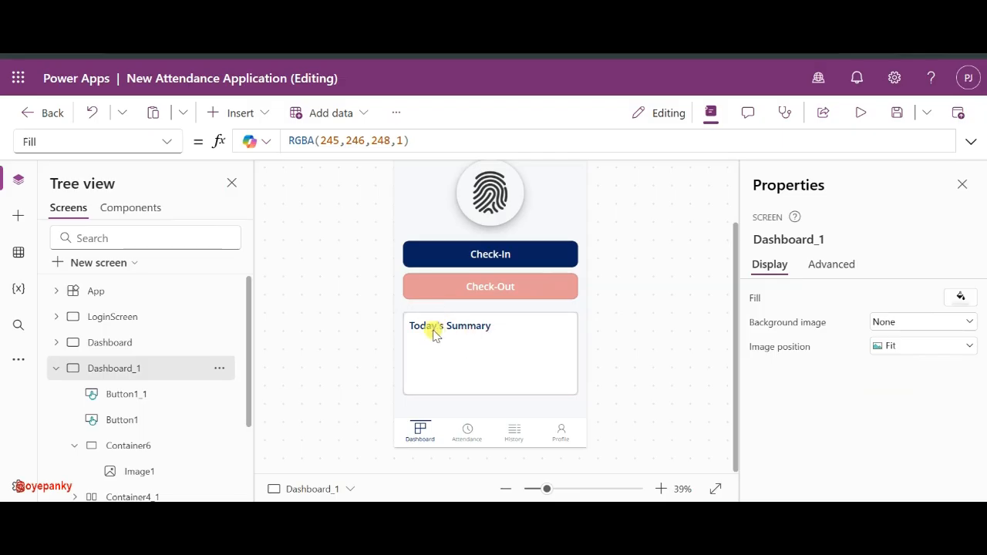
- Set the Today's Summary heading's Y position to 20
click(457, 328)
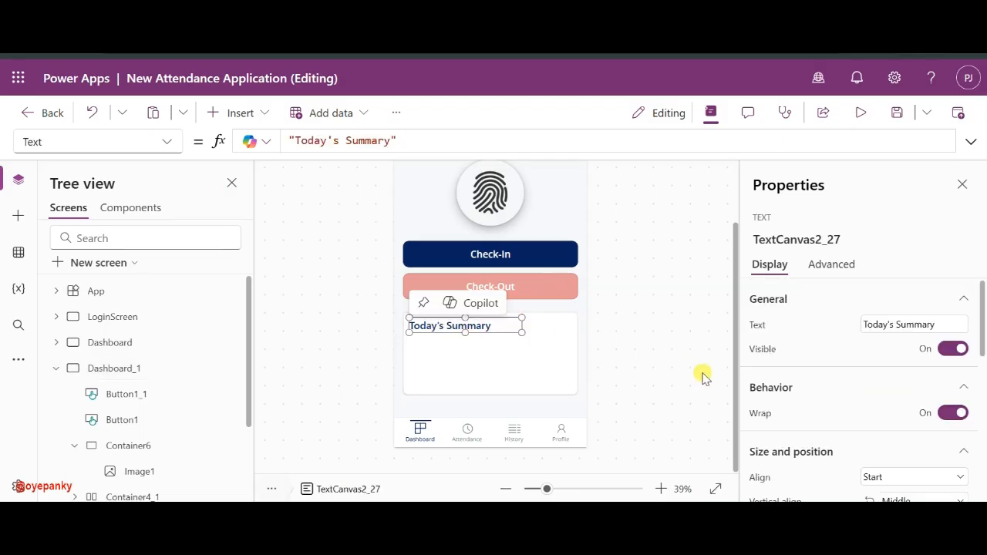
scroll(841, 375, down, 3)
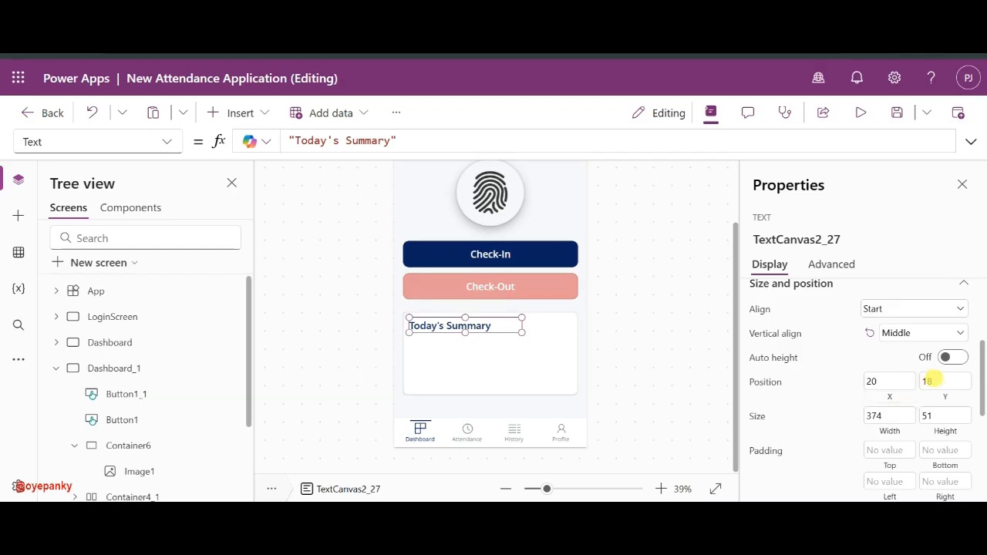
click(930, 381)
text(20)
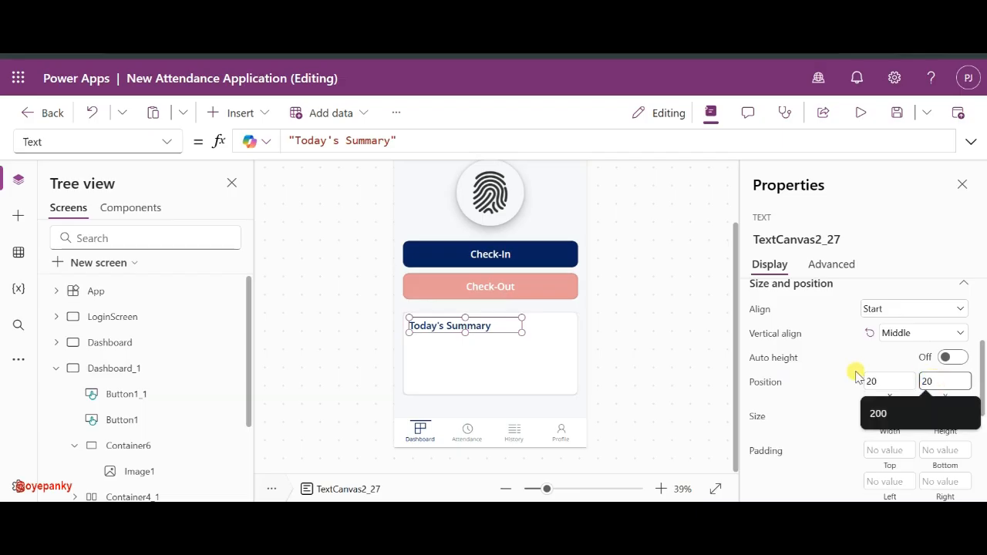
click(830, 404)
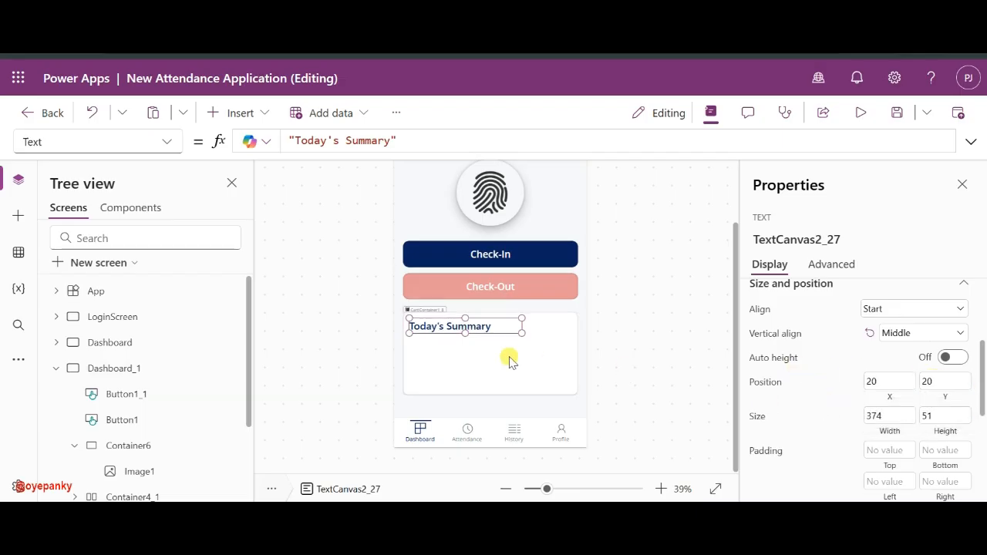
click(608, 341)
- Add a rectangle to the Today's Summary card, placed beneath the heading
click(466, 328)
click(458, 346)
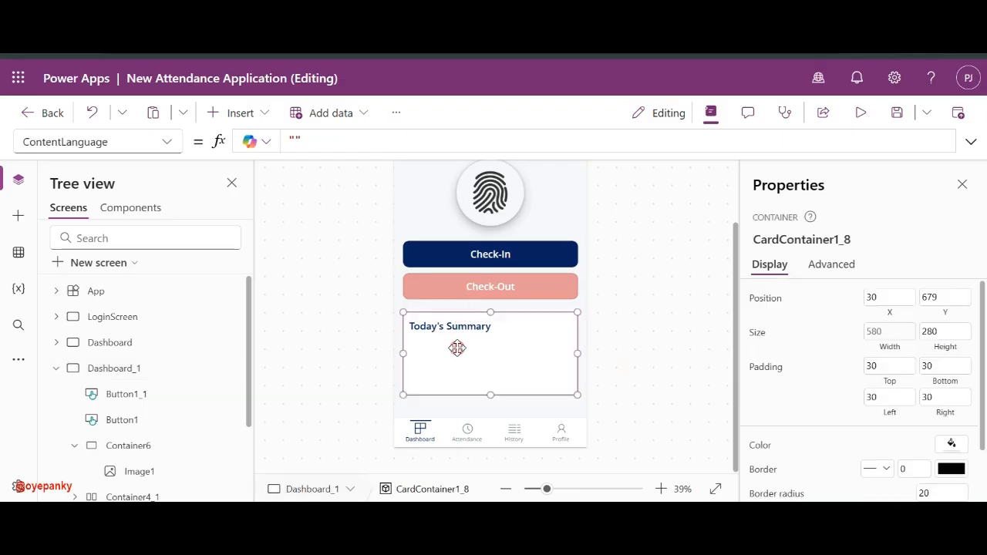
text(ec)
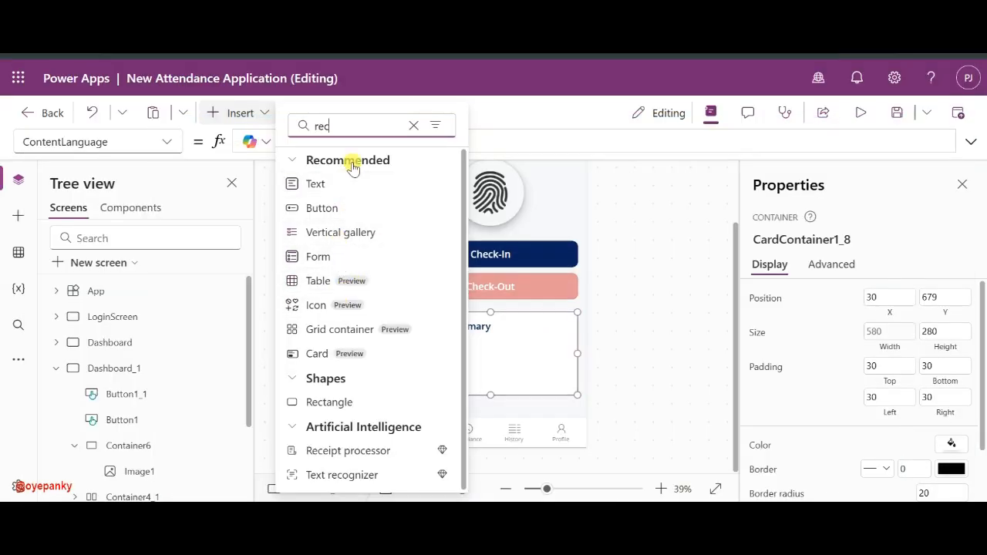
drag(329, 401, 511, 344)
drag(443, 333, 568, 350)
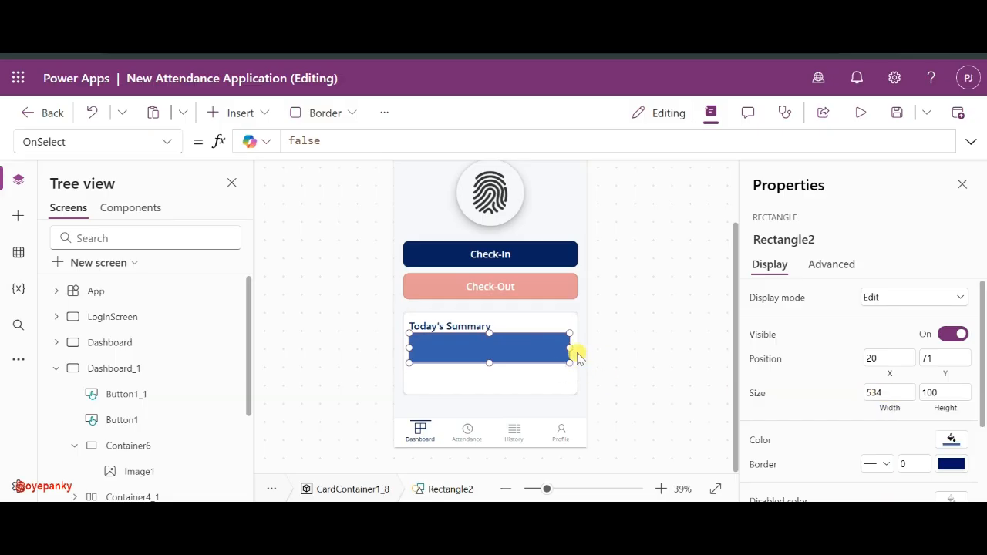
drag(569, 349, 577, 349)
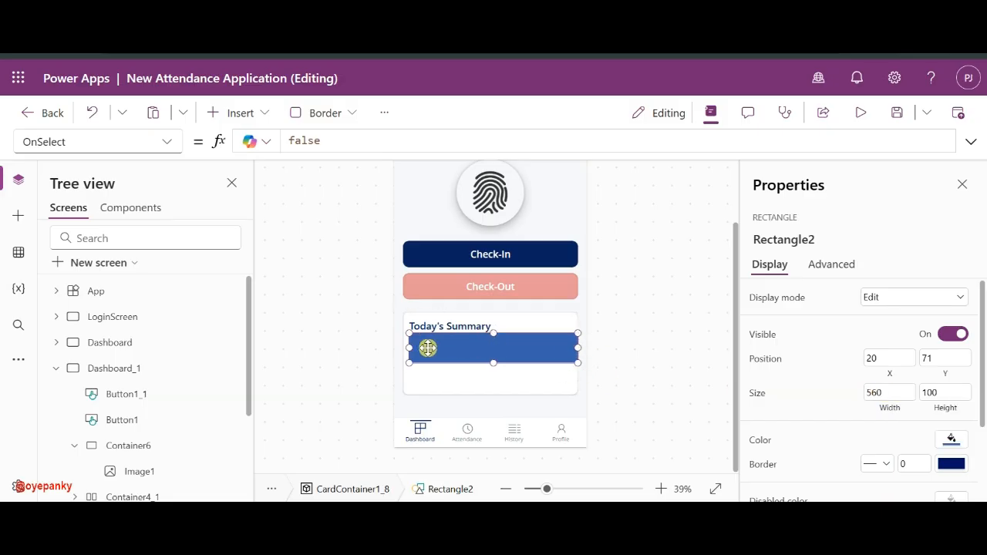
drag(400, 347, 387, 355)
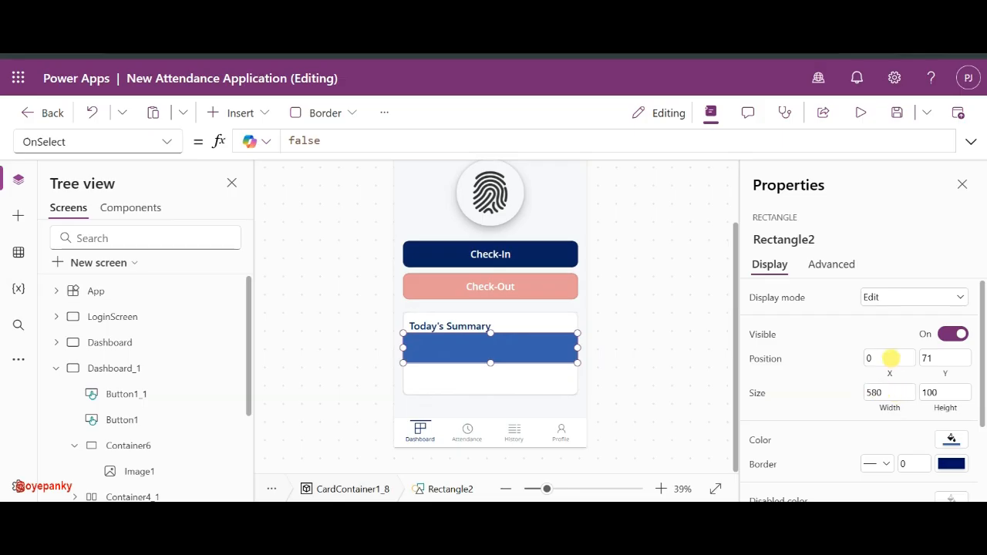
- Give the rectangle X 20, width 540 and height 2 so it becomes a line
click(890, 358)
text(20)
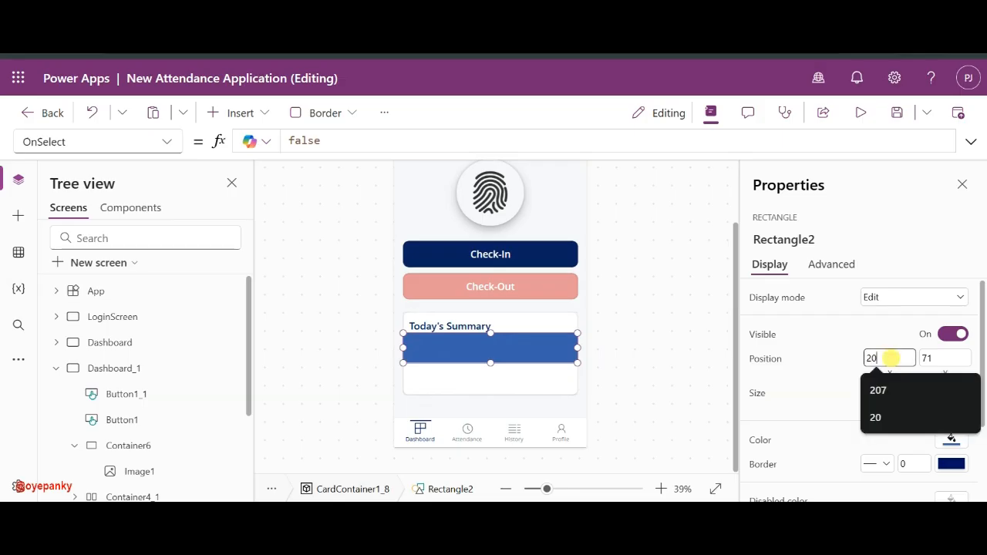
click(881, 391)
text(58)
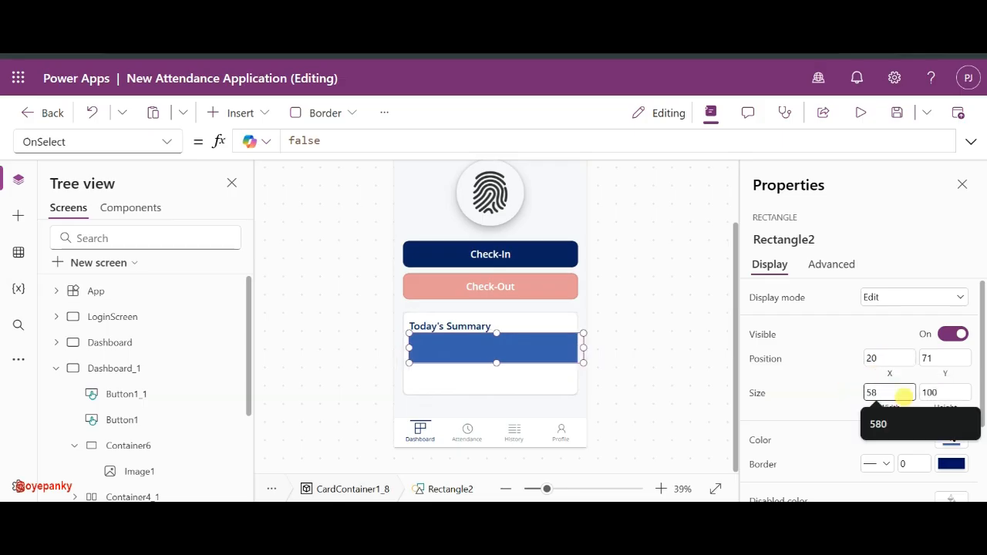
key(BackSpace)
text(40)
key(Return)
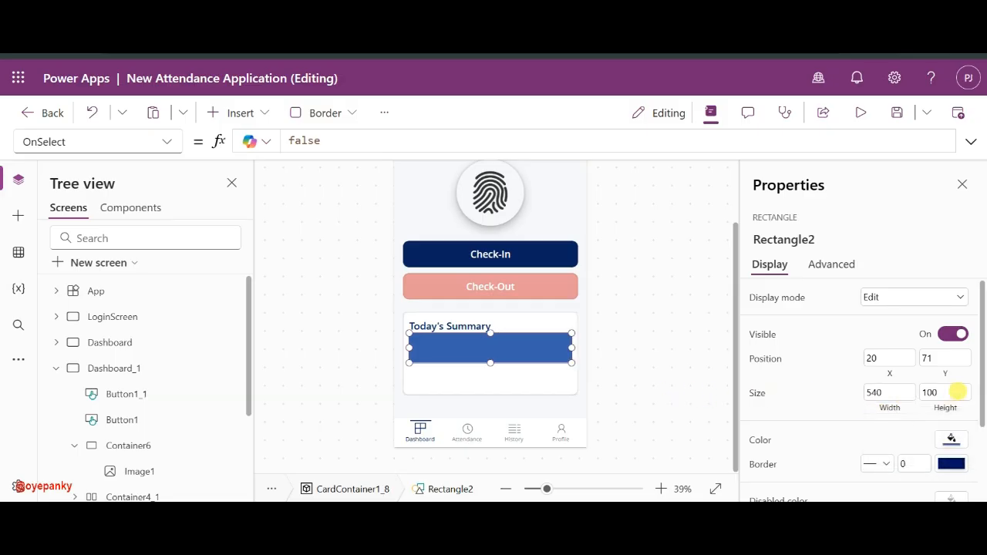
click(957, 392)
text(2)
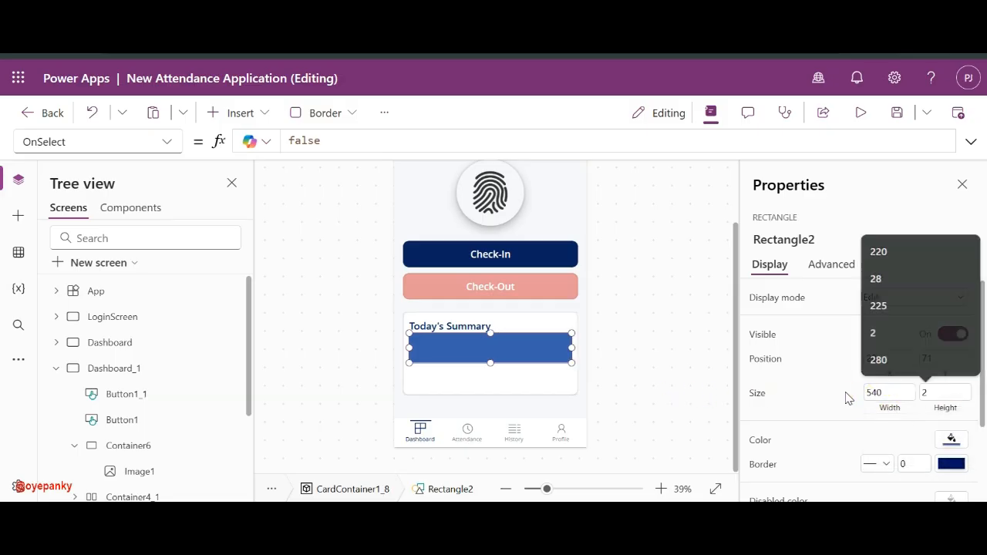
key(Return)
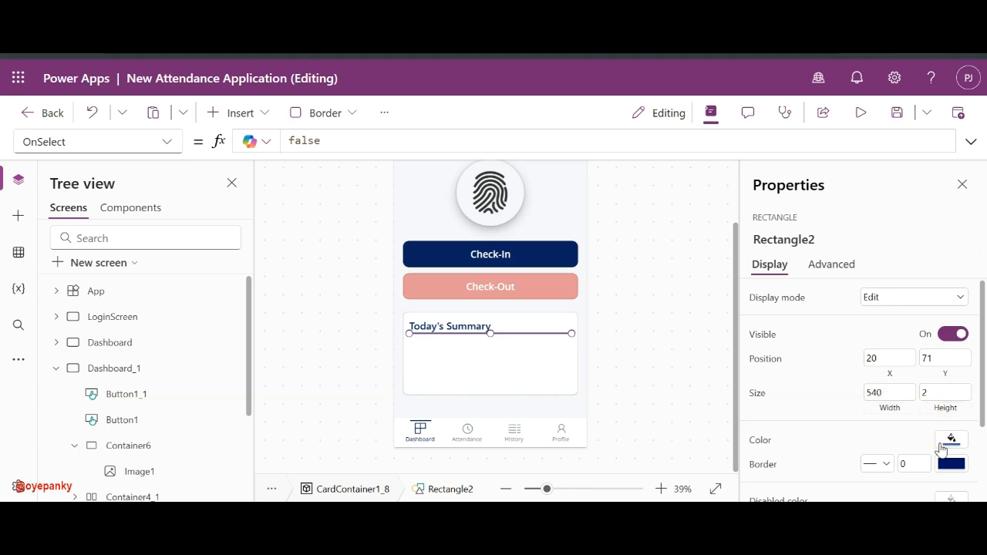
- Check the divider's fill colour choices, then reselect the Rectangle2 divider line
click(941, 447)
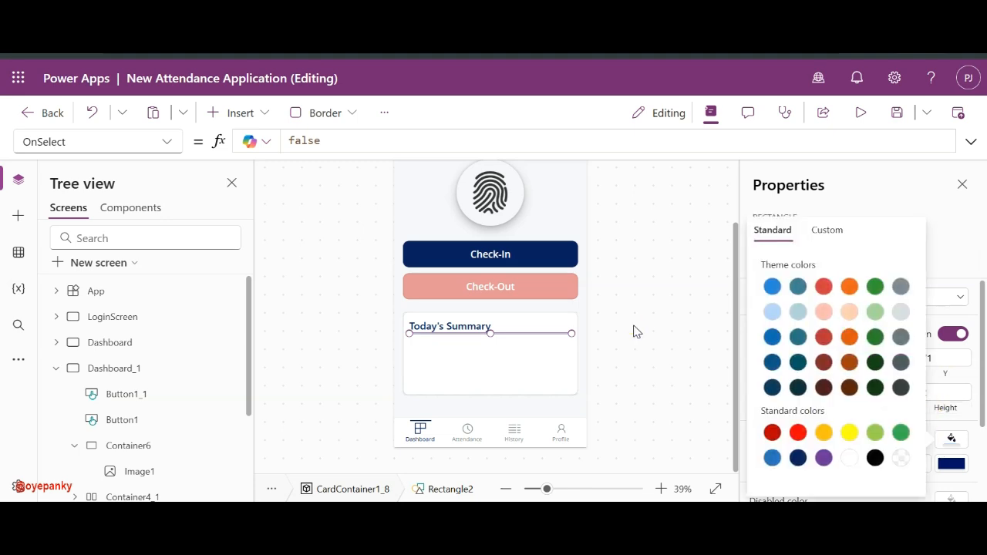
click(616, 337)
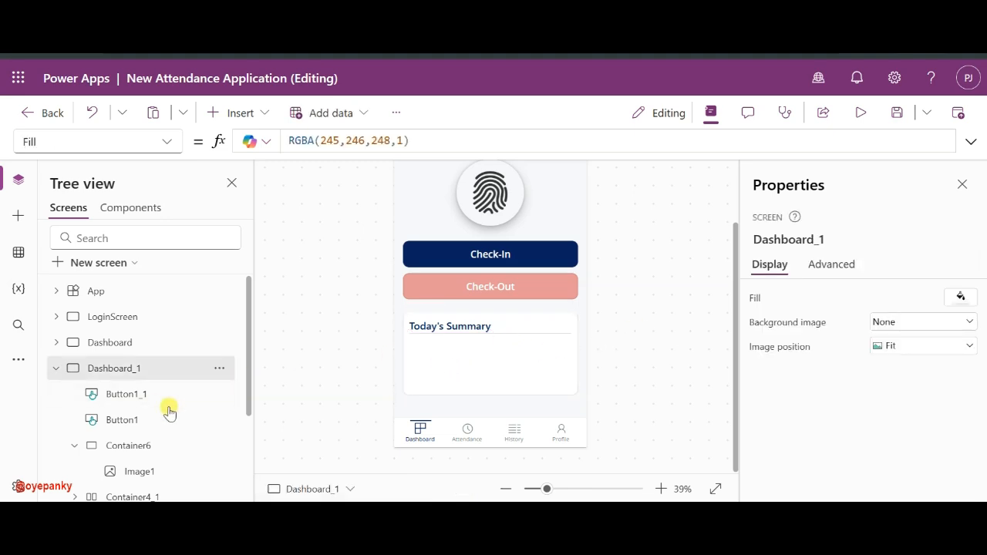
click(146, 398)
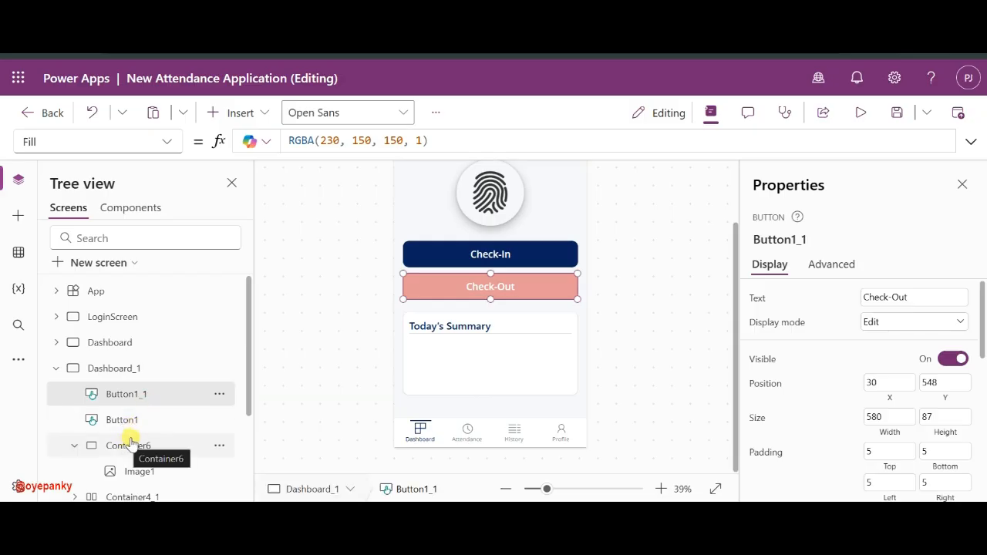
click(128, 444)
scroll(132, 437, down, 2)
click(149, 439)
scroll(149, 440, down, 1)
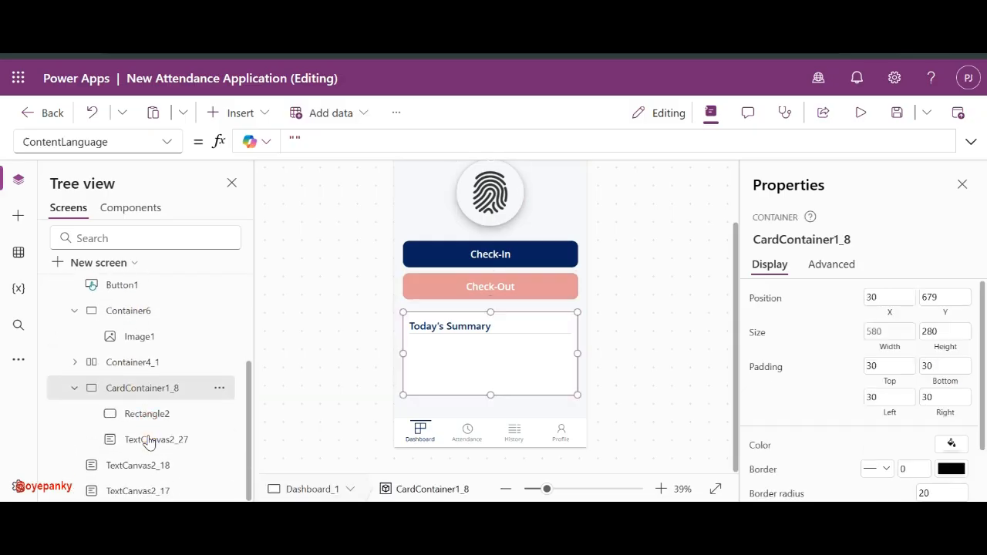
click(147, 413)
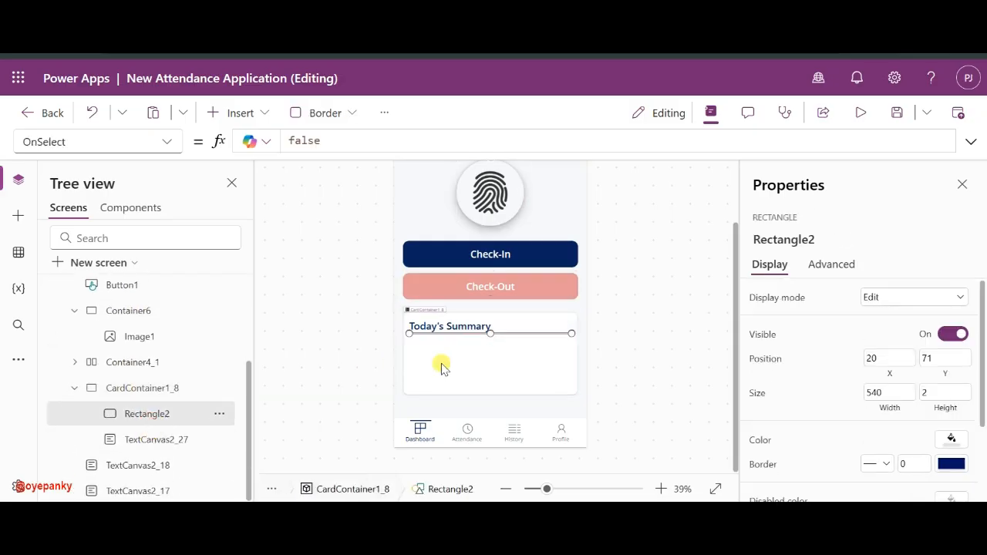
- Move the divider down to Y 86 and set its Height to 1
click(512, 339)
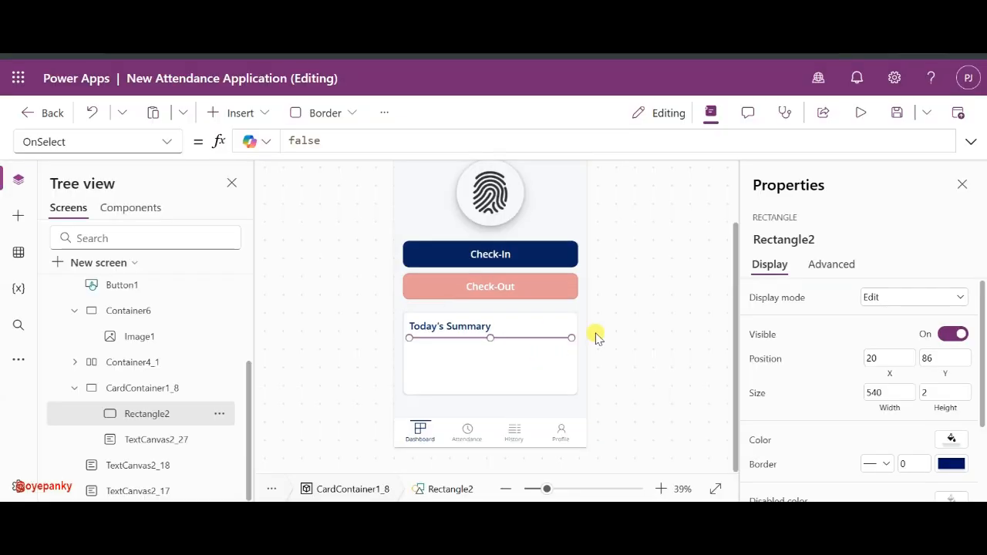
double_click(949, 393)
text(1)
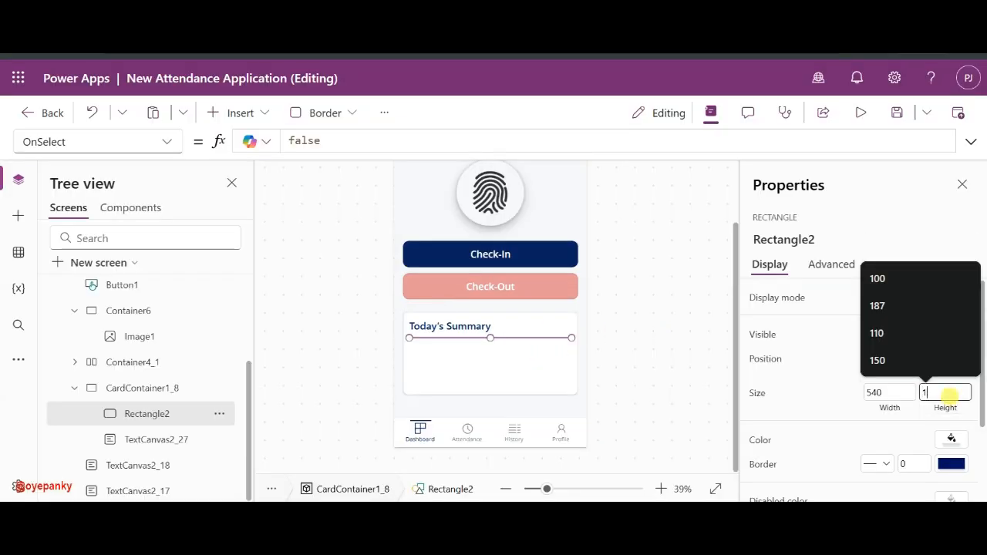
click(951, 438)
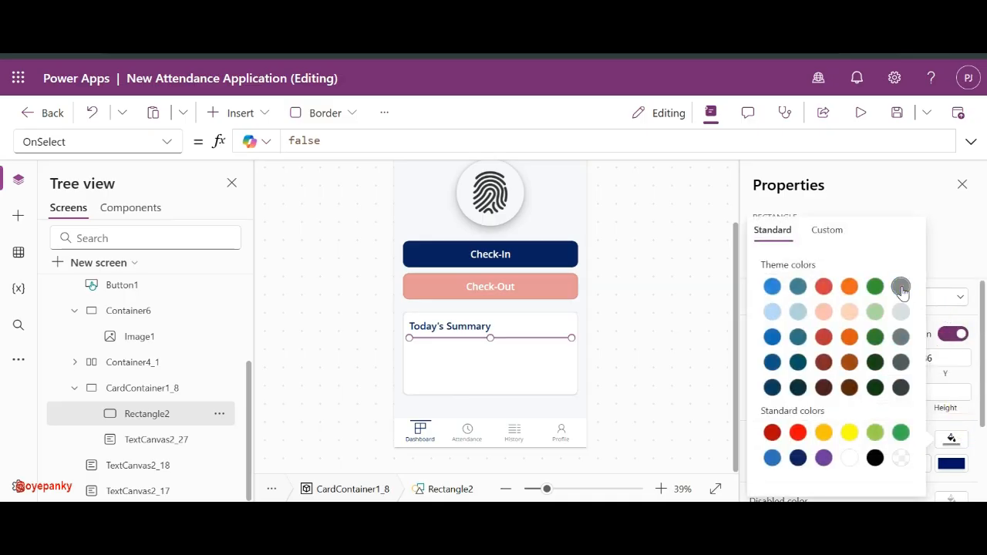
click(617, 324)
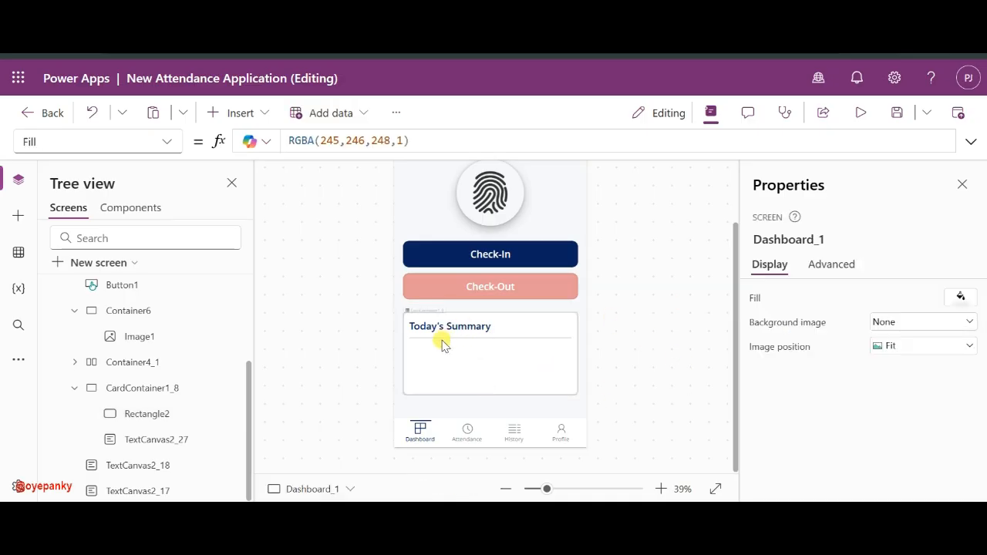
click(154, 415)
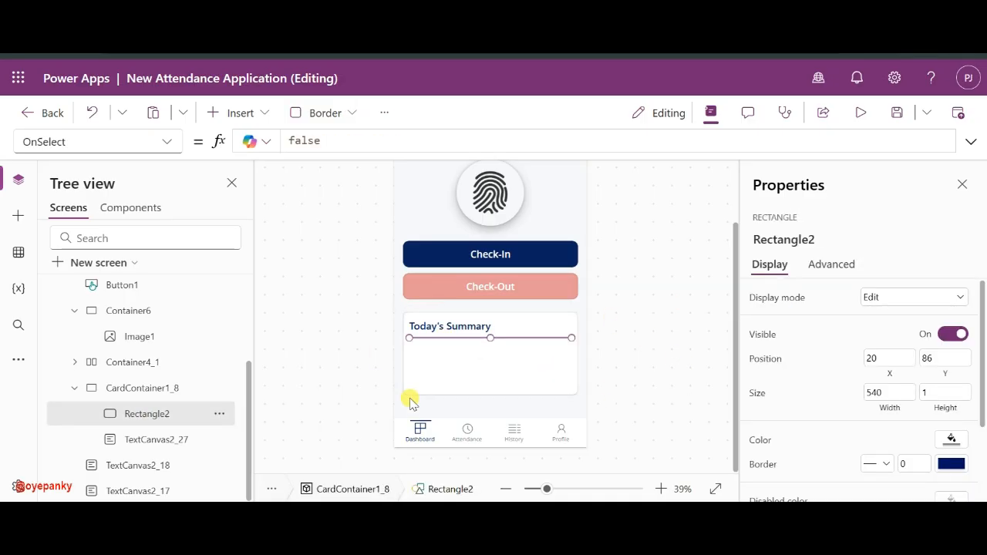
- Duplicate the divider line and drag the copy down to Y 204 in the card
key(ctrl+c)
key(ctrl+v)
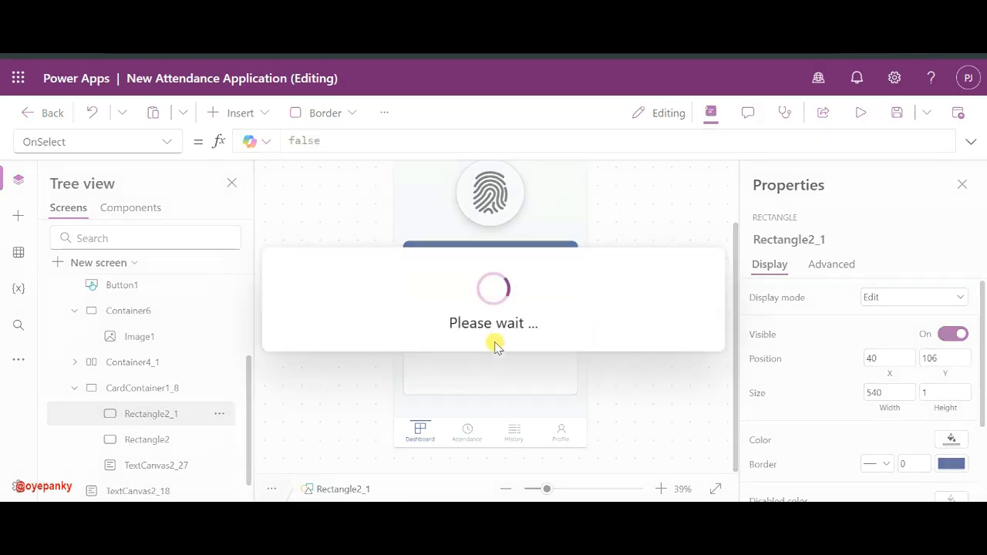
drag(524, 344, 520, 373)
click(520, 373)
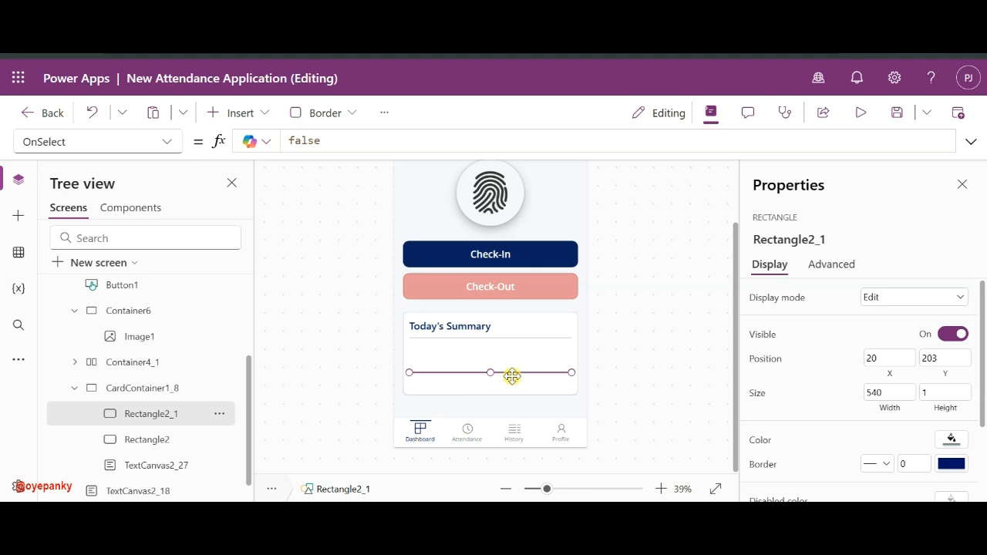
drag(517, 376, 517, 375)
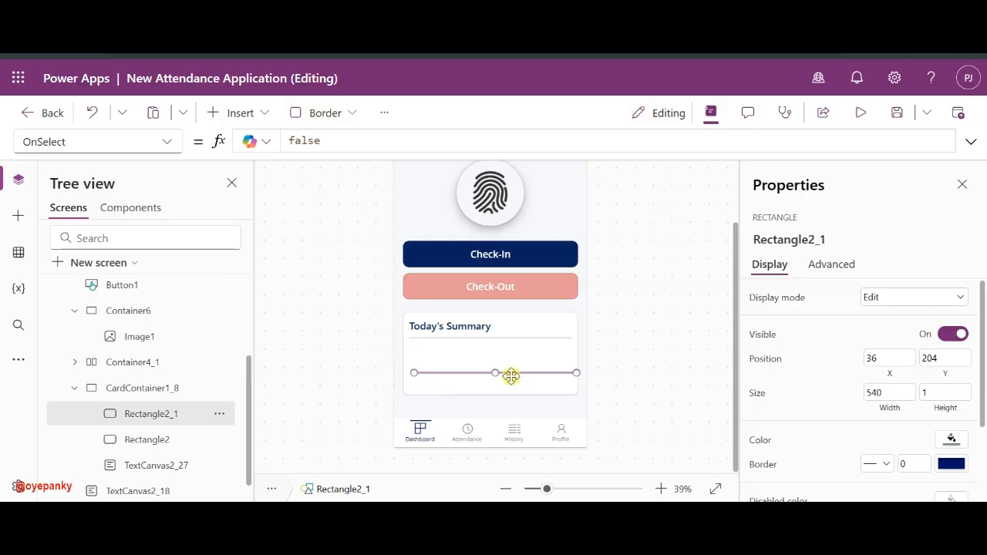
- Set the copied divider's X position to 20 to align it with the first
click(890, 360)
key(BackSpace)
key(BackSpace)
text(2)
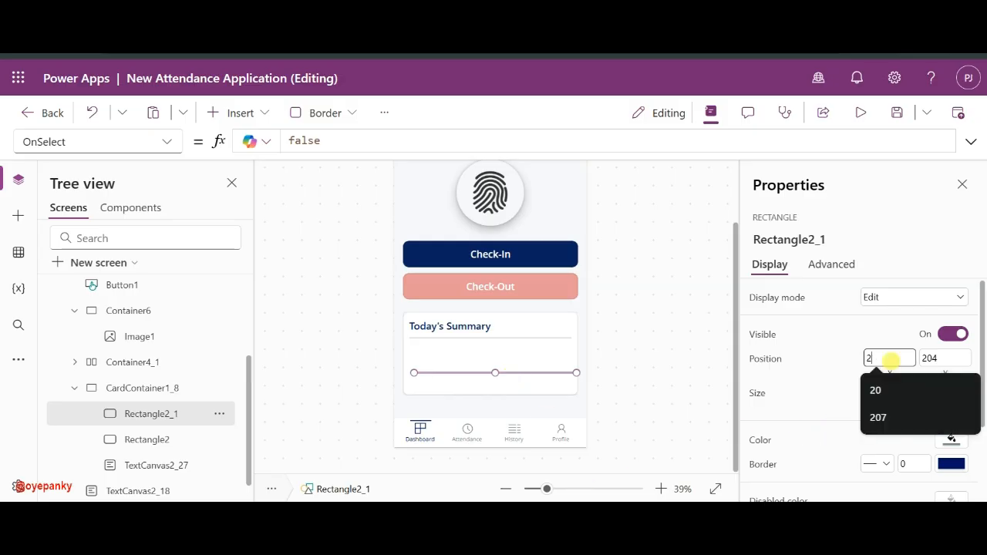
text(0)
click(834, 363)
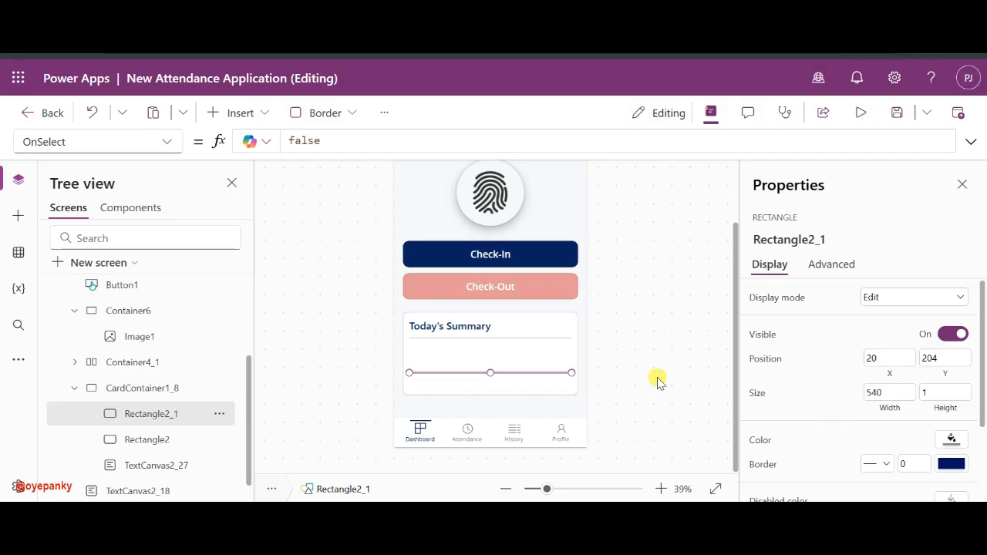
click(637, 362)
click(455, 328)
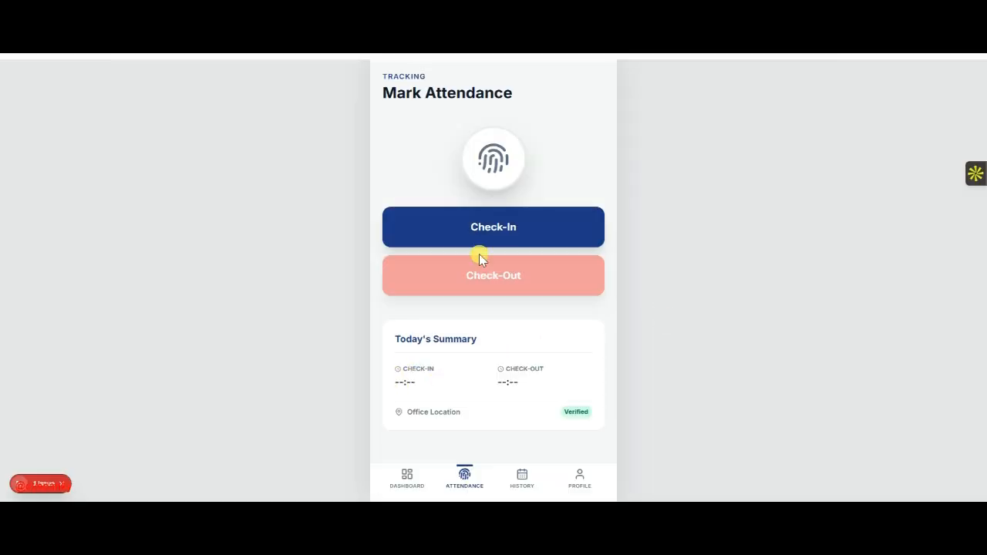
- Trigger Check-In and Check-Out on the mockup to show 06:23 PM summary times
click(493, 231)
click(463, 277)
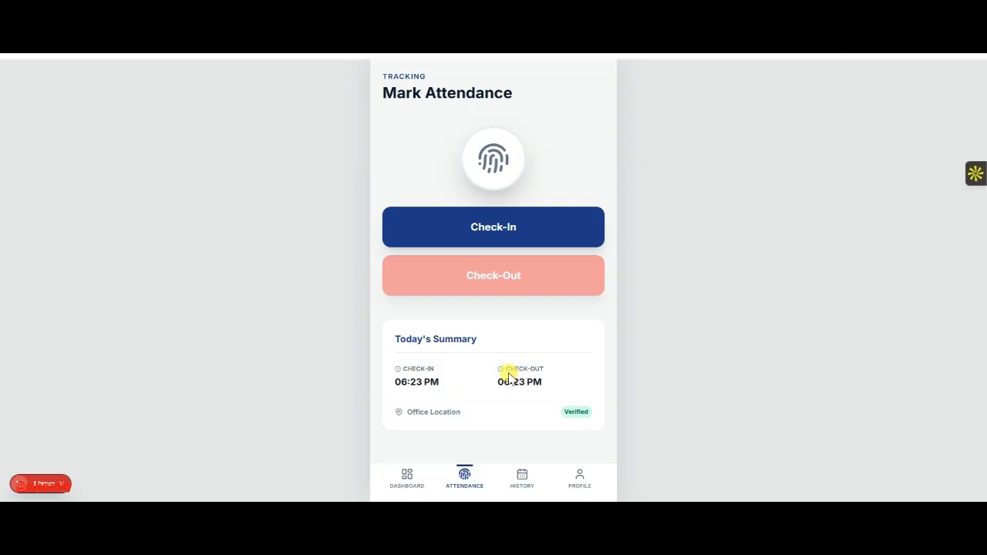
key(Escape)
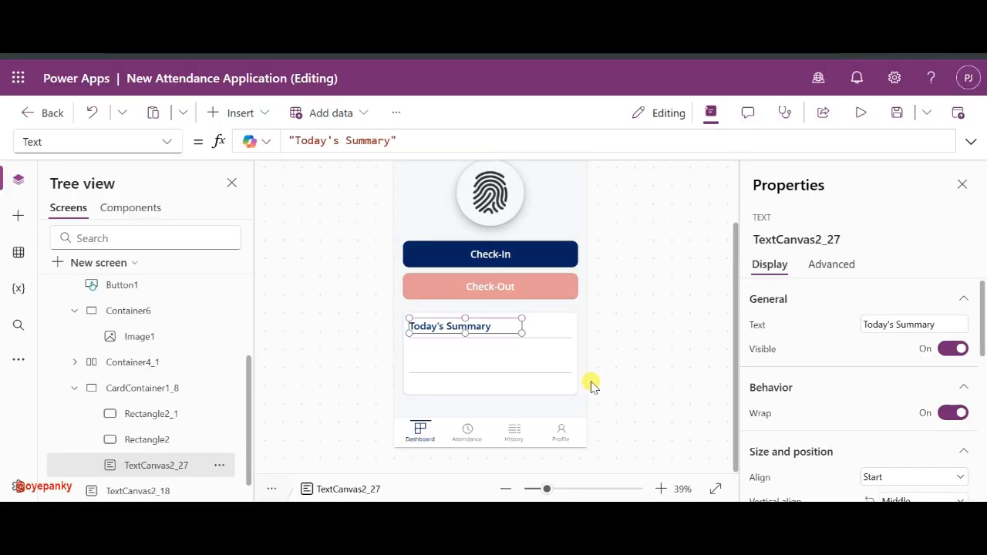
- Copy the Today's Summary heading label, move the copy below the divider, and start retyping its text
click(443, 359)
click(445, 321)
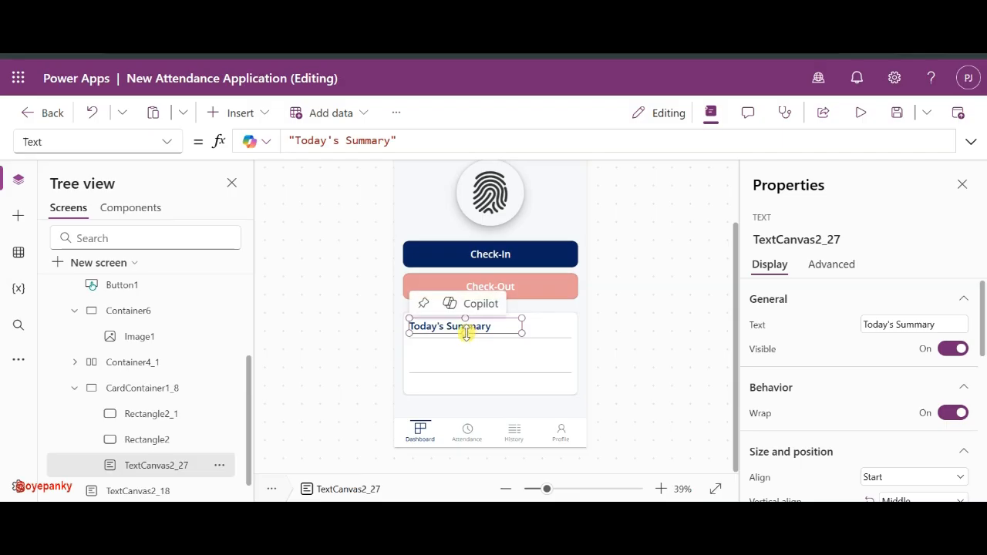
key(ctrl+c)
key(ctrl+v)
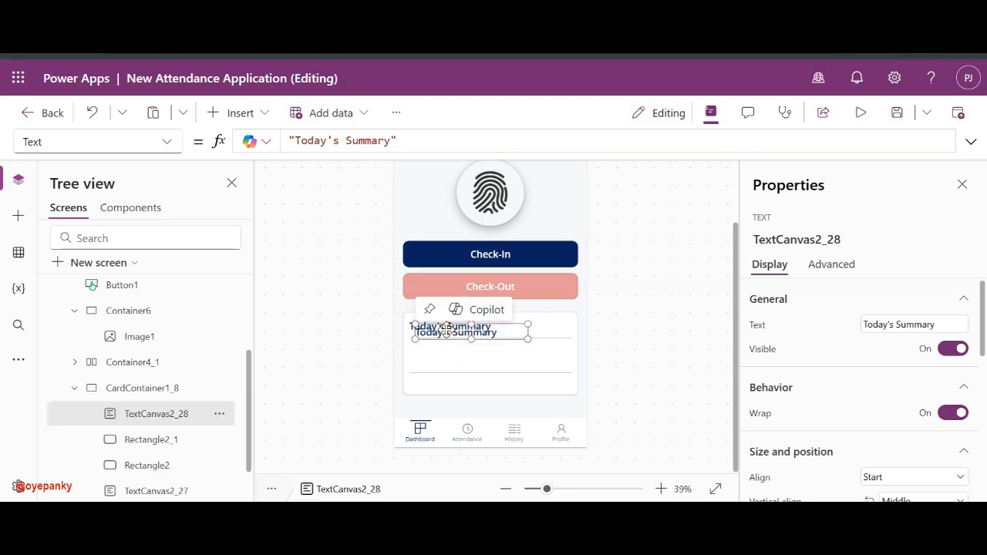
drag(445, 327, 449, 351)
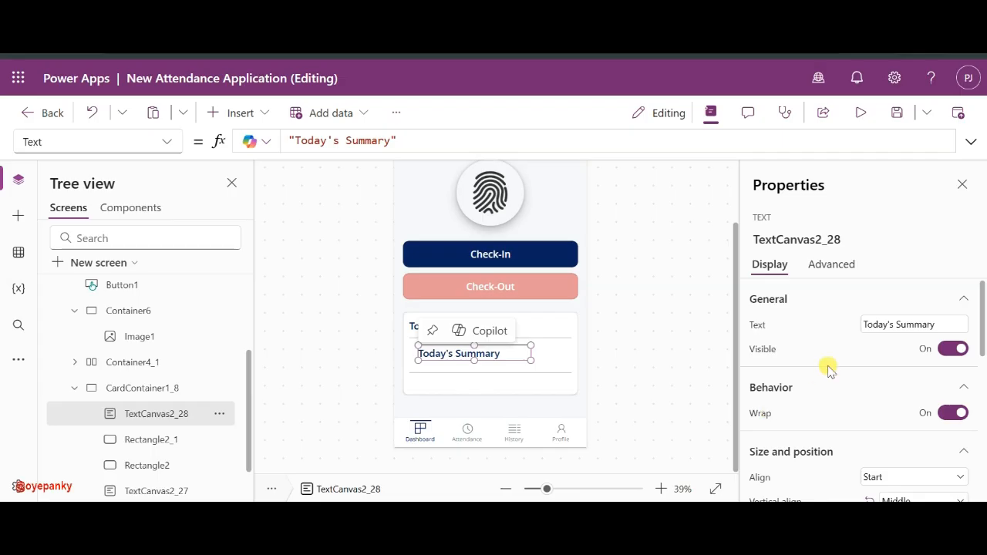
click(897, 325)
key(ctrl+a)
text(C)
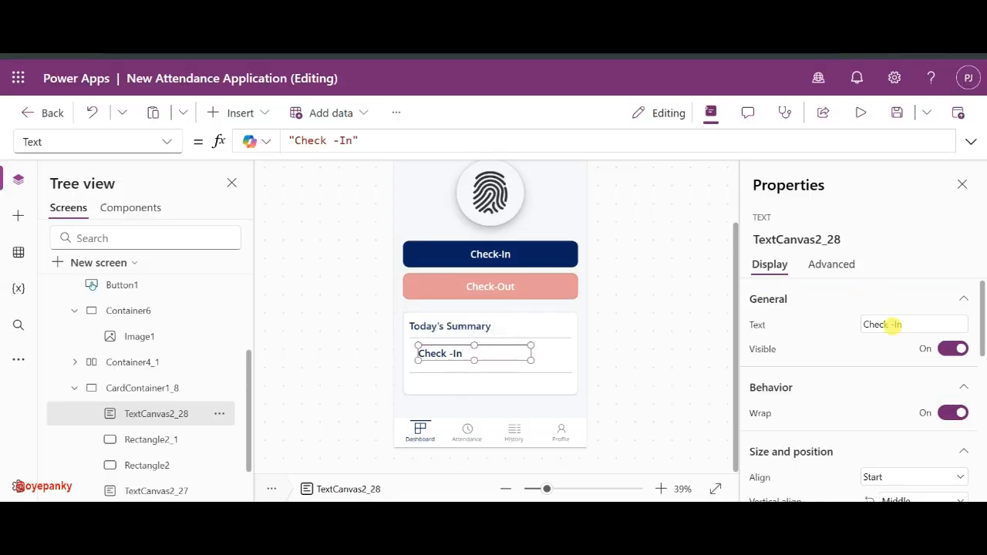
- Change the copied label's text to CHECK-IN
click(886, 323)
key(ctrl+a)
text(C)
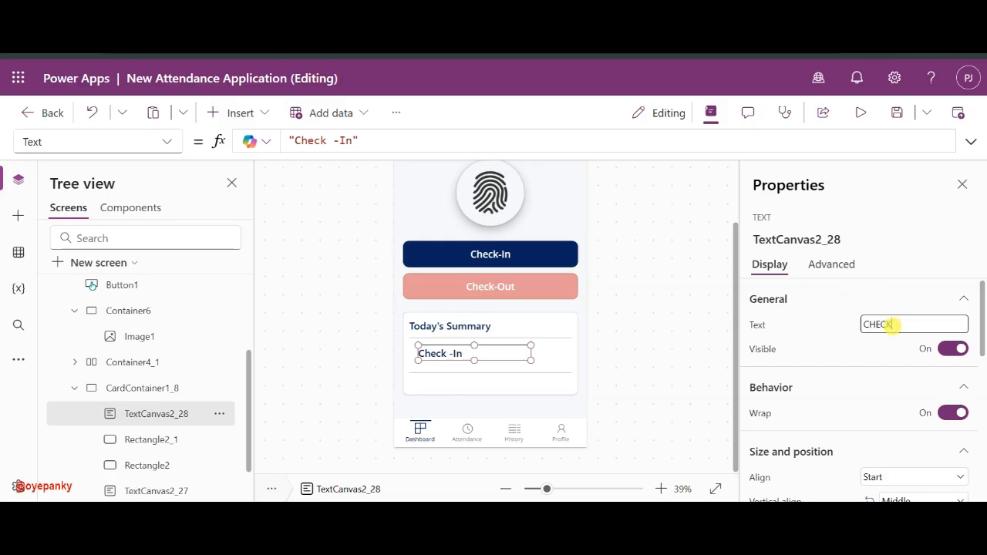
text(HECK-IN)
click(851, 330)
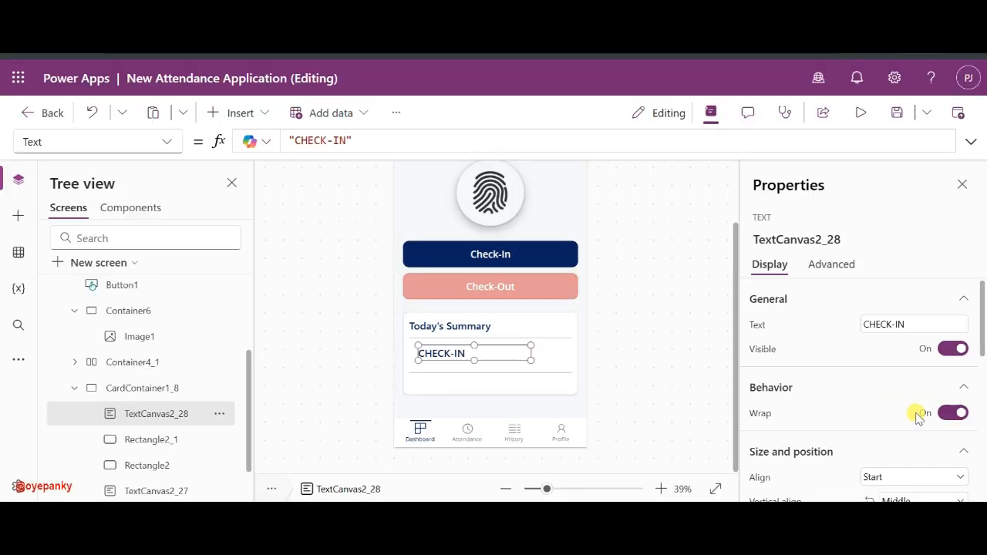
scroll(916, 411, down, 5)
scroll(915, 412, down, 3)
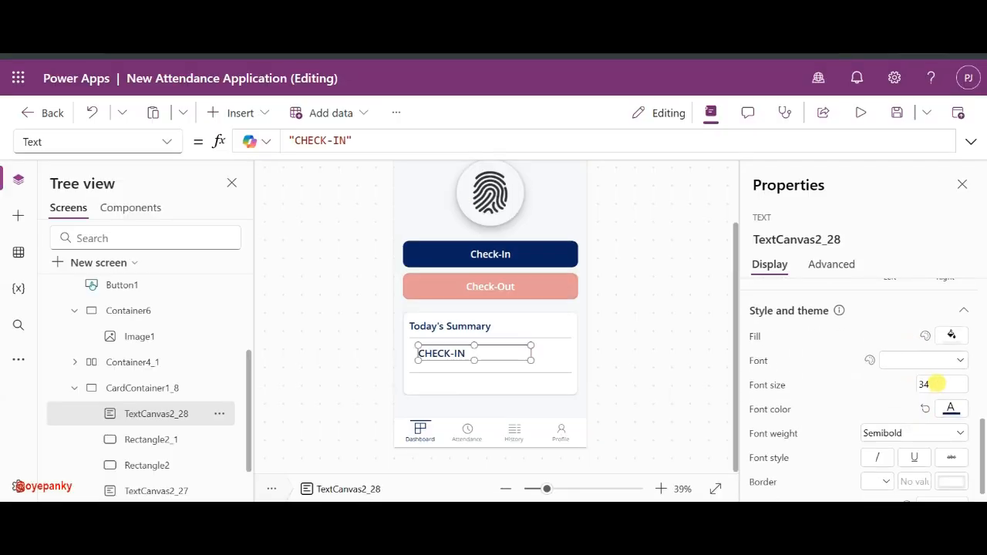
- Reduce the CHECK-IN label's font size from 34 to 20 and open its font colours
double_click(929, 384)
text(20)
key(Return)
click(950, 408)
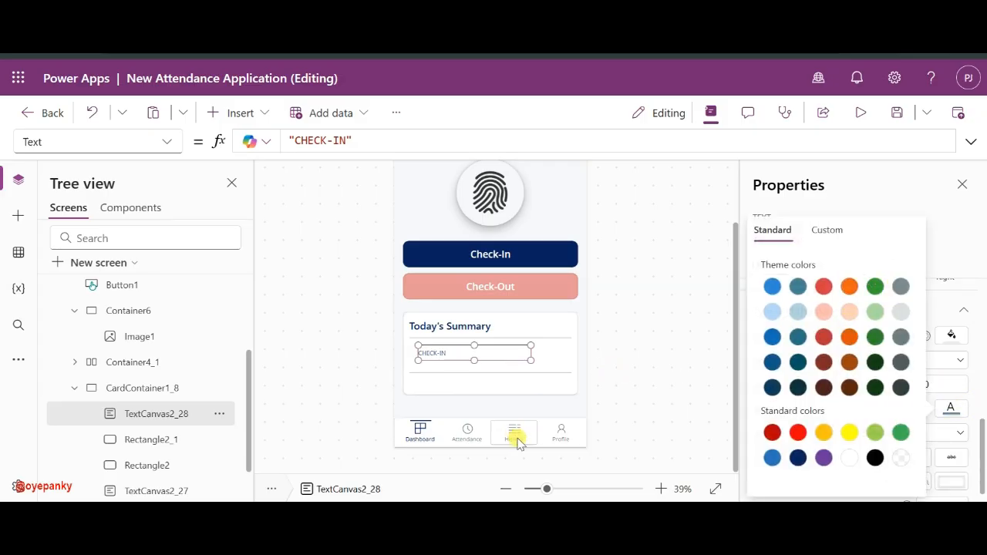
click(578, 489)
scroll(451, 370, down, 10)
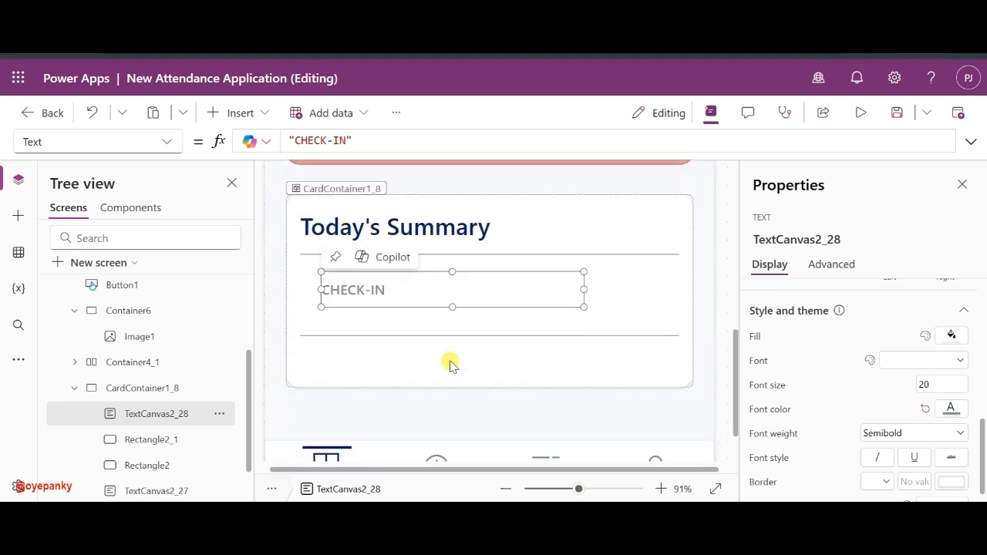
- Move the CHECK-IN label up under the divider and shrink it to 27 high
drag(357, 288, 355, 272)
scroll(951, 352, up, 5)
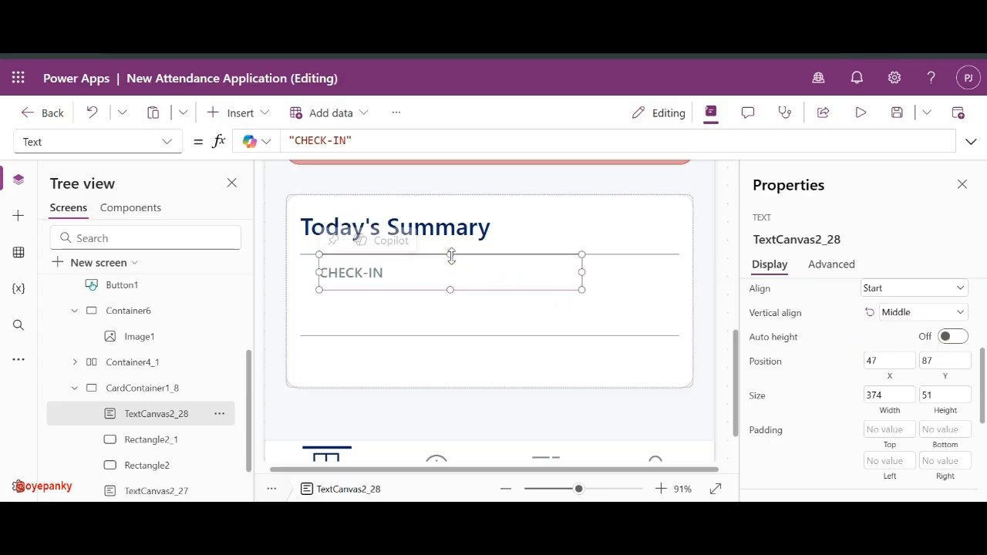
drag(449, 255, 404, 274)
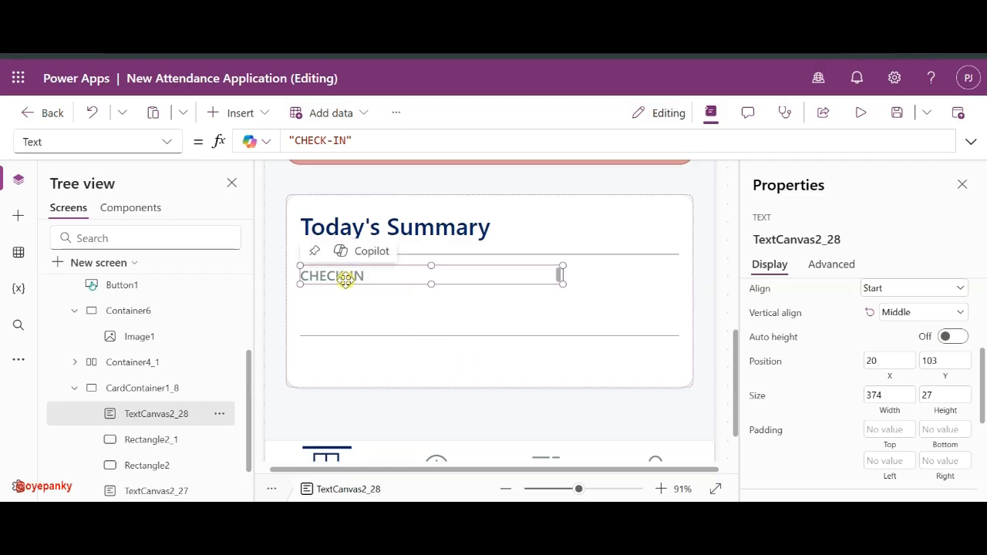
- Set the CHECK-IN label's width to 120
drag(344, 279, 355, 279)
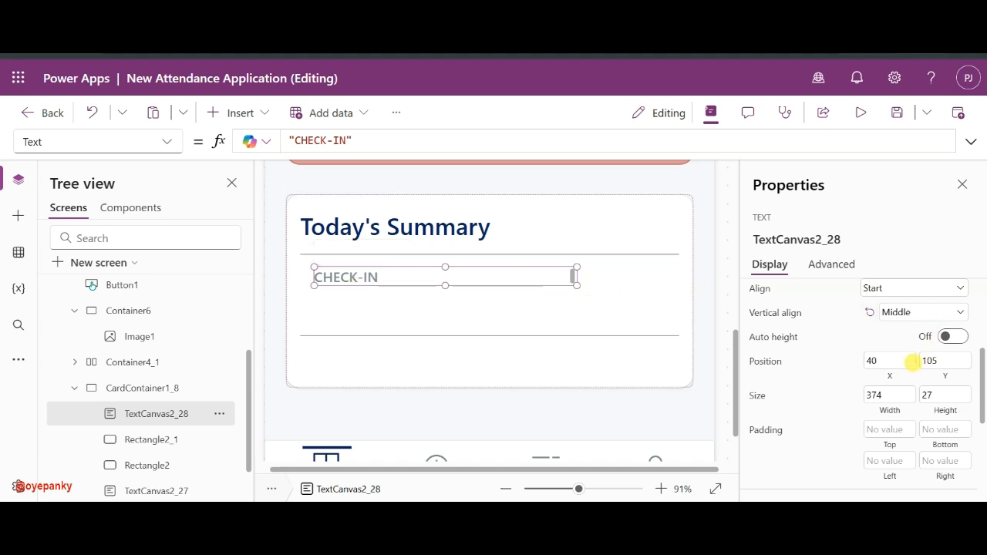
click(899, 395)
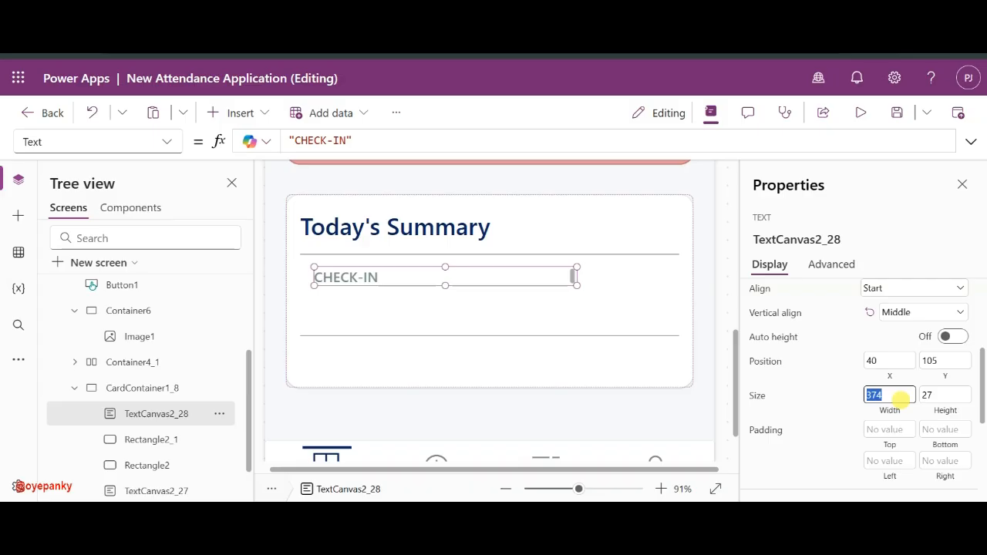
text(50)
key(BackSpace)
key(BackSpace)
text(120)
click(834, 405)
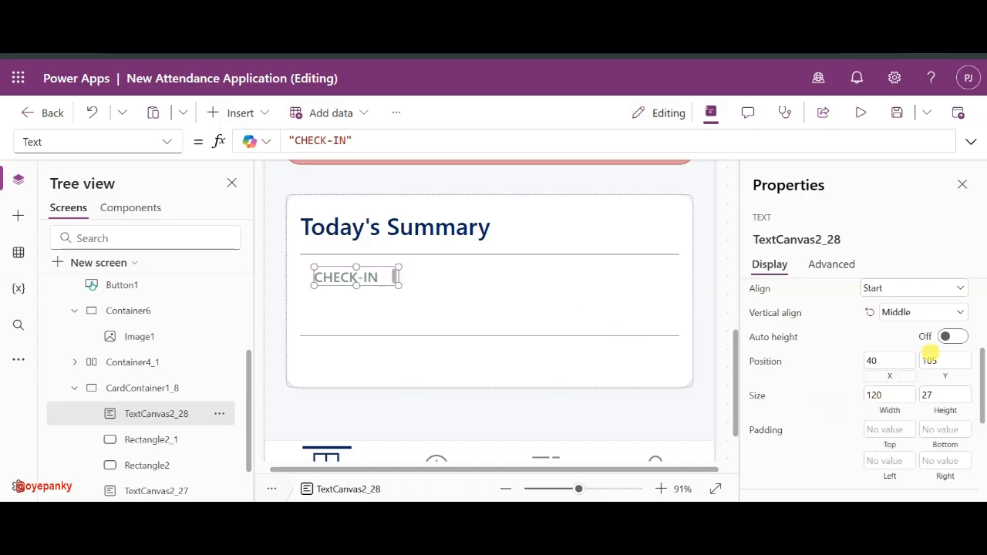
- Turn on auto height for the CHECK-IN label and nudge it right to X 45
click(954, 336)
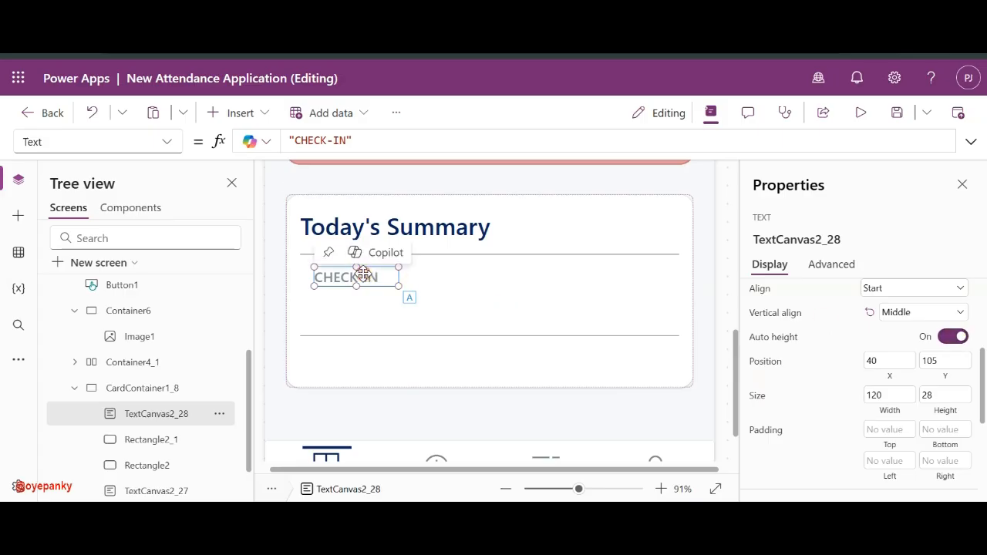
key(ctrl+c)
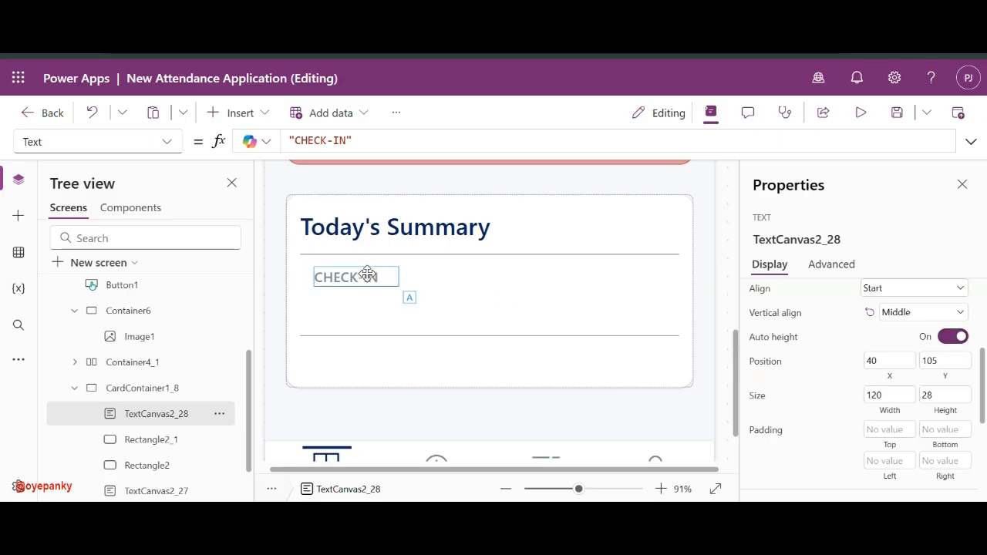
drag(367, 274, 368, 274)
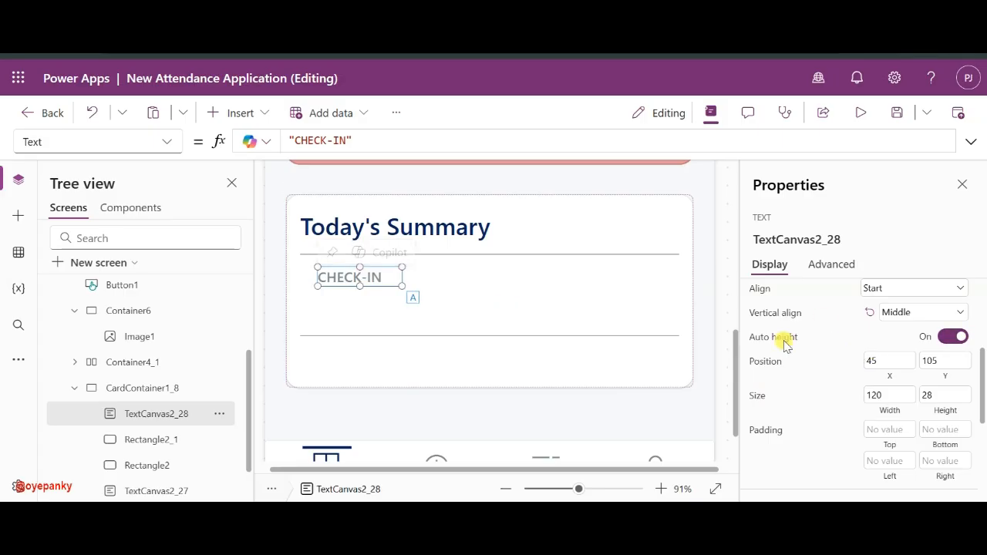
click(446, 279)
click(361, 278)
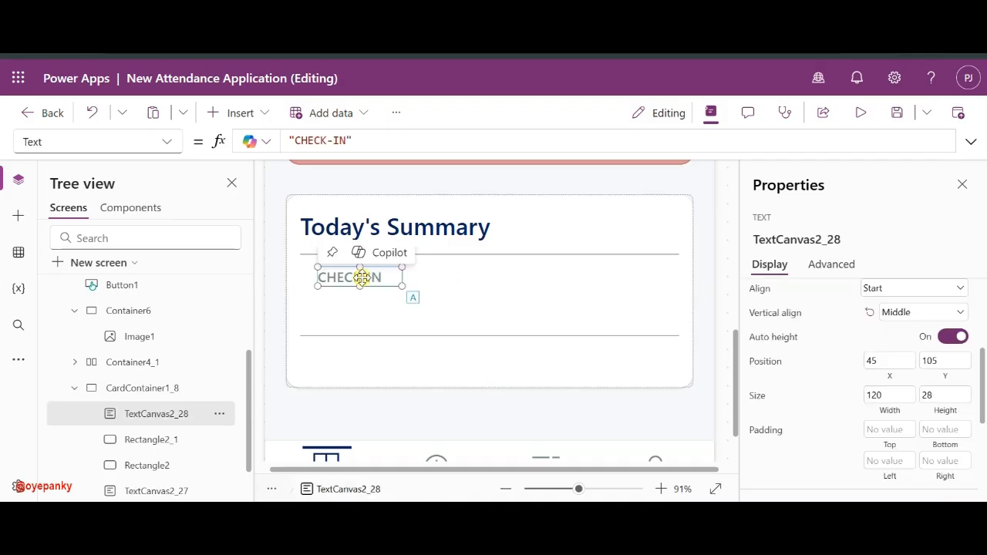
click(301, 278)
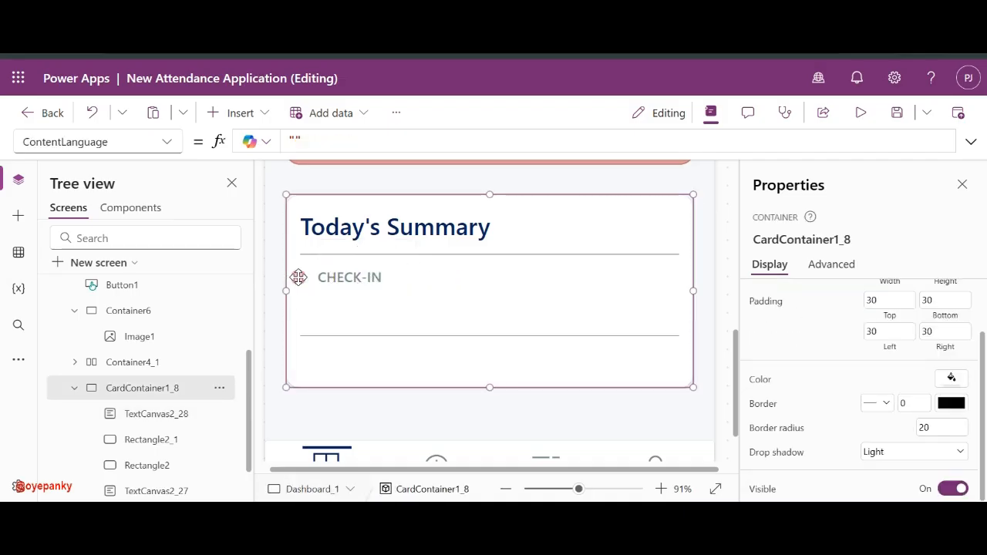
- Insert an icon into the summary card beside CHECK-IN and size it 25×25
click(238, 114)
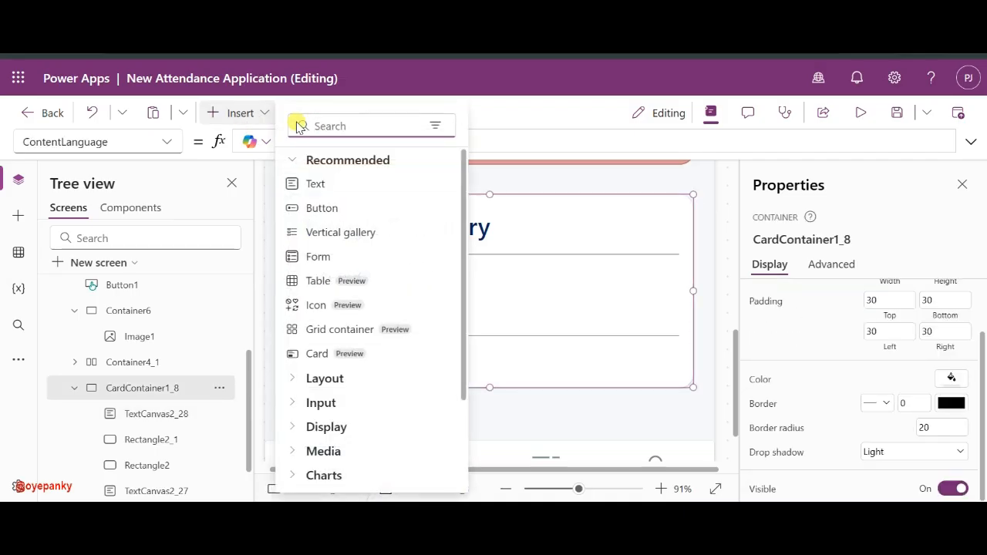
text(ico)
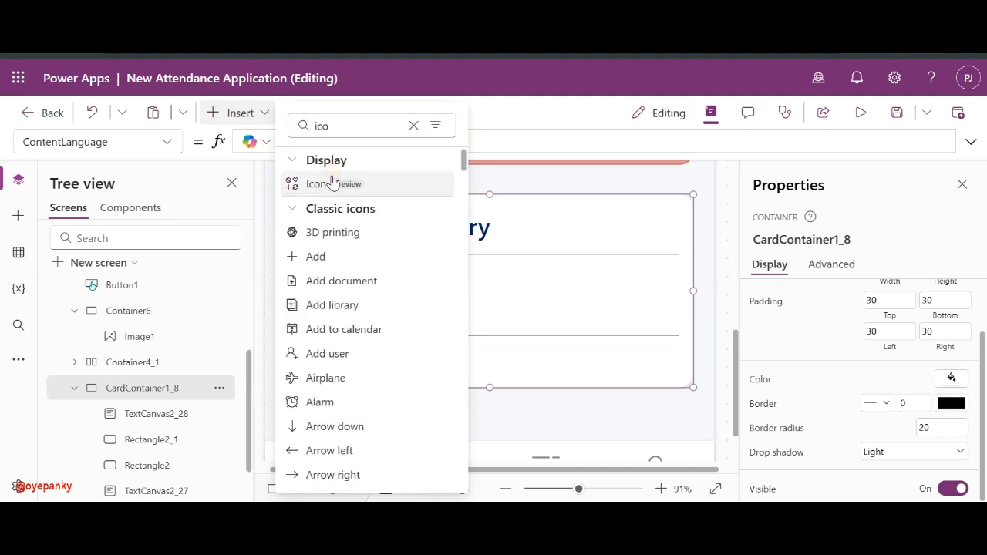
click(331, 183)
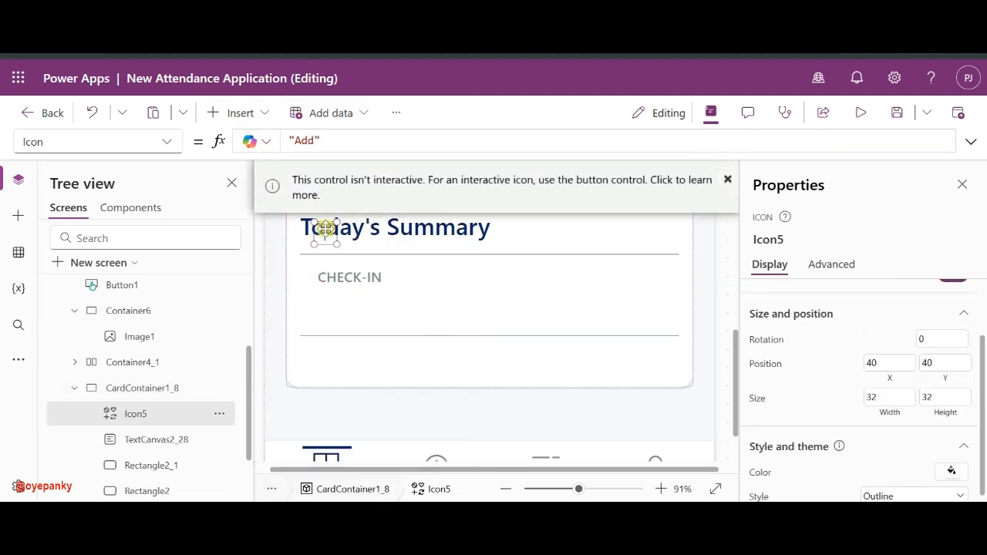
drag(324, 228, 306, 274)
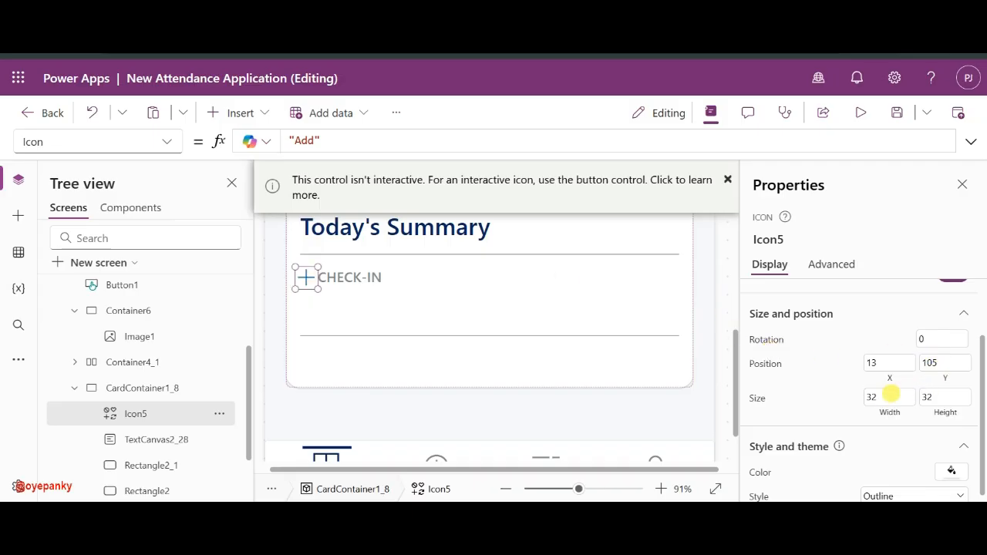
click(879, 397)
text(2)
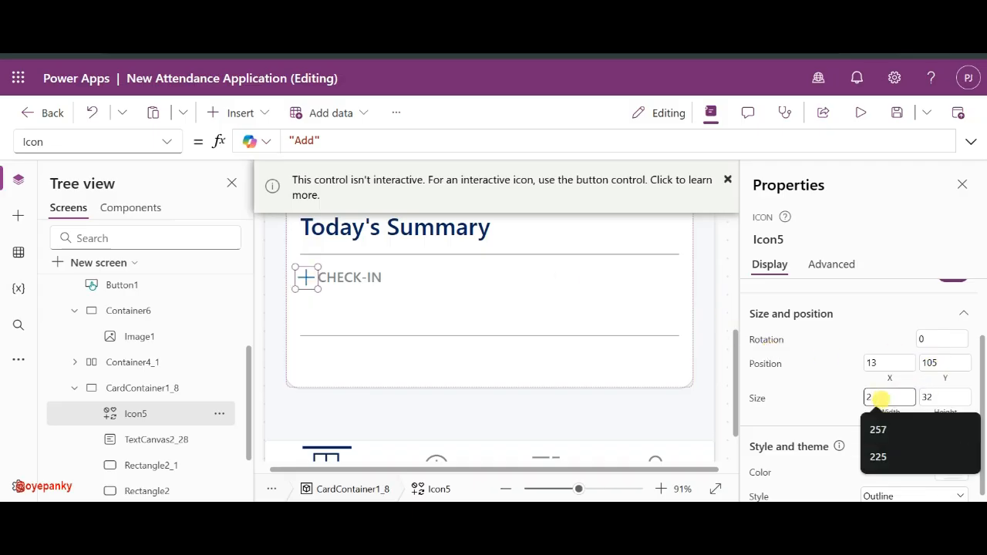
text(5)
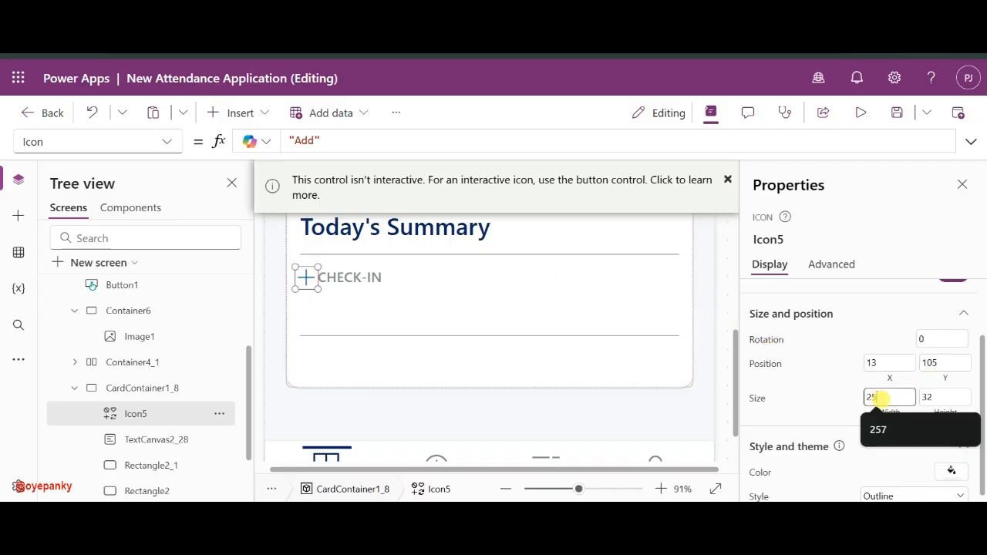
click(936, 400)
text(25)
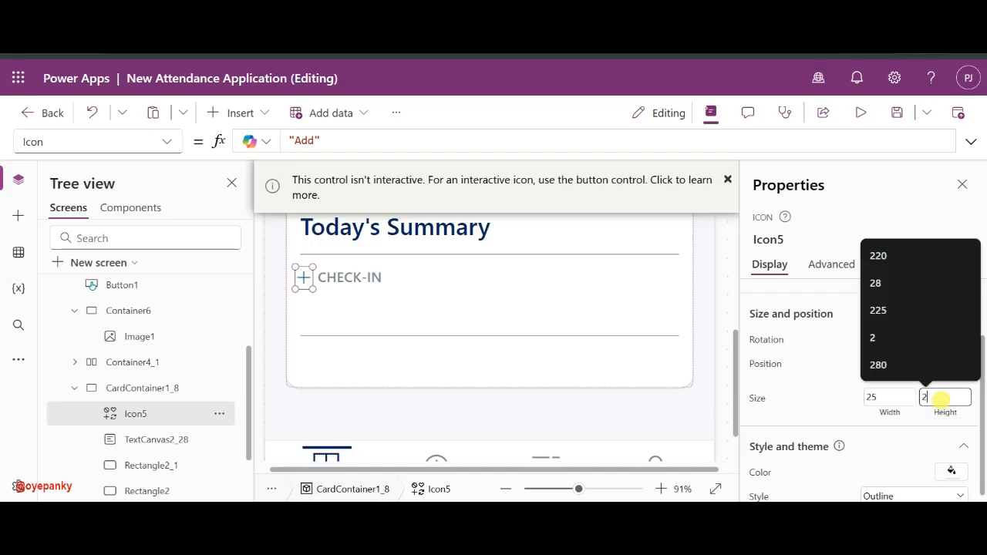
click(902, 431)
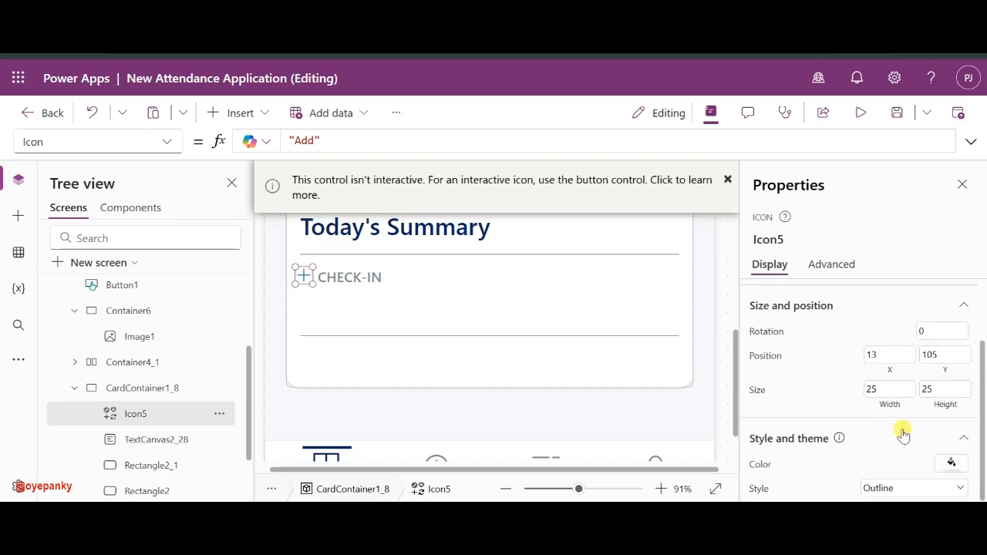
- Change the icon's shape to Clock
scroll(900, 433, up, 1)
click(930, 321)
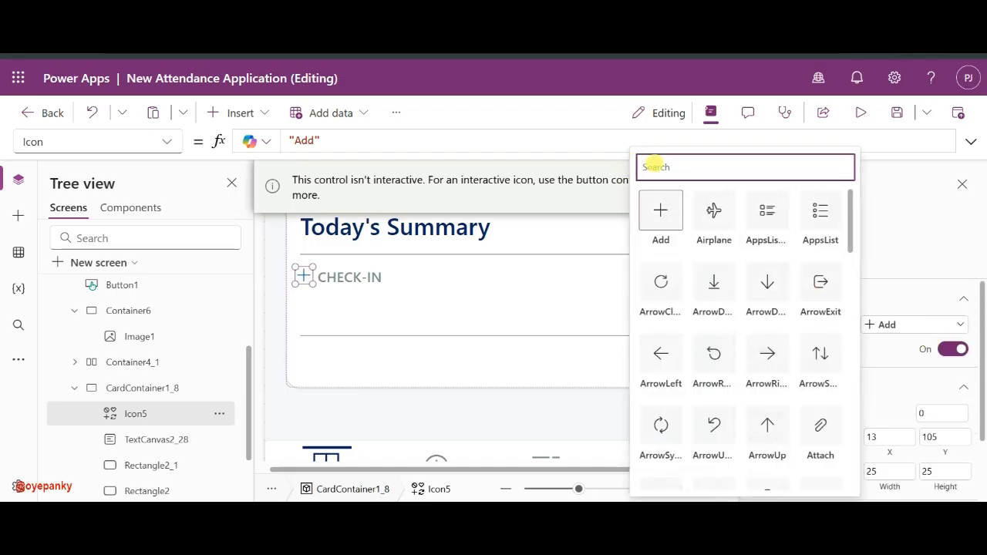
text(clo)
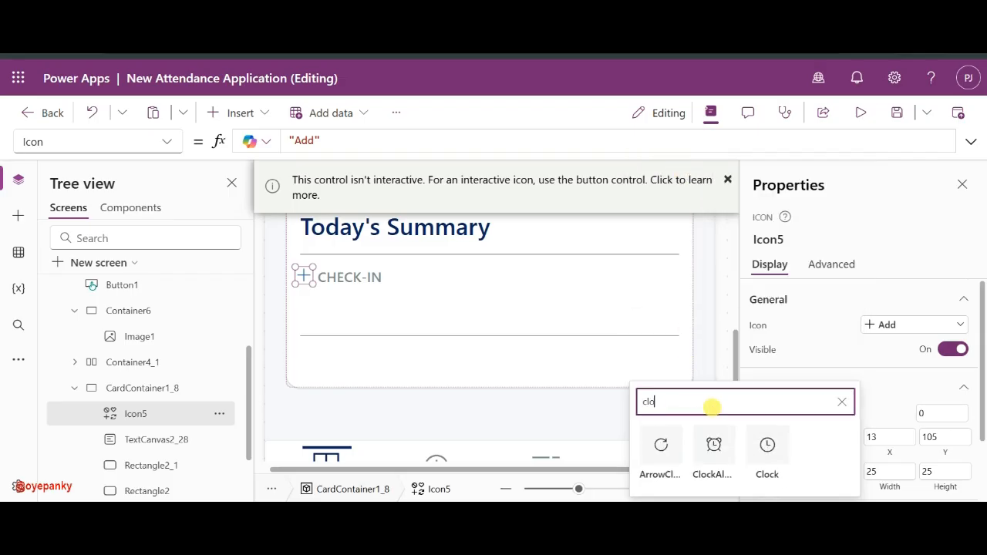
click(766, 451)
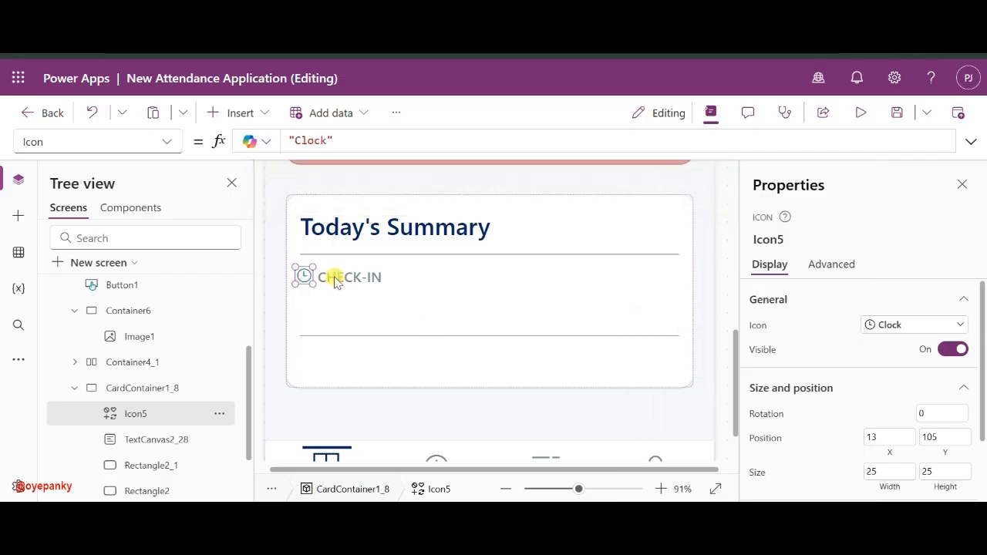
- Colour the clock icon with the grey theme colour
click(336, 279)
click(305, 275)
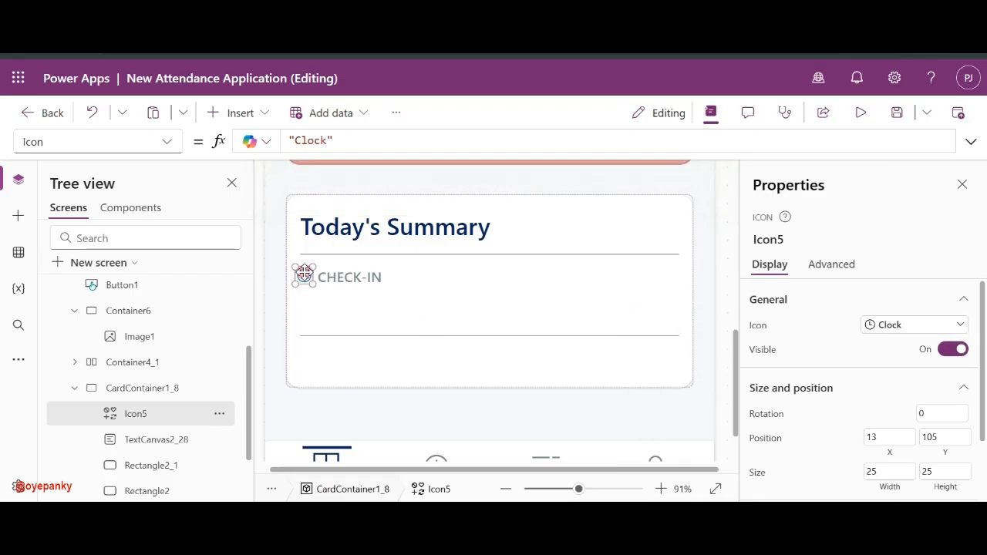
scroll(900, 434, down, 1)
click(952, 464)
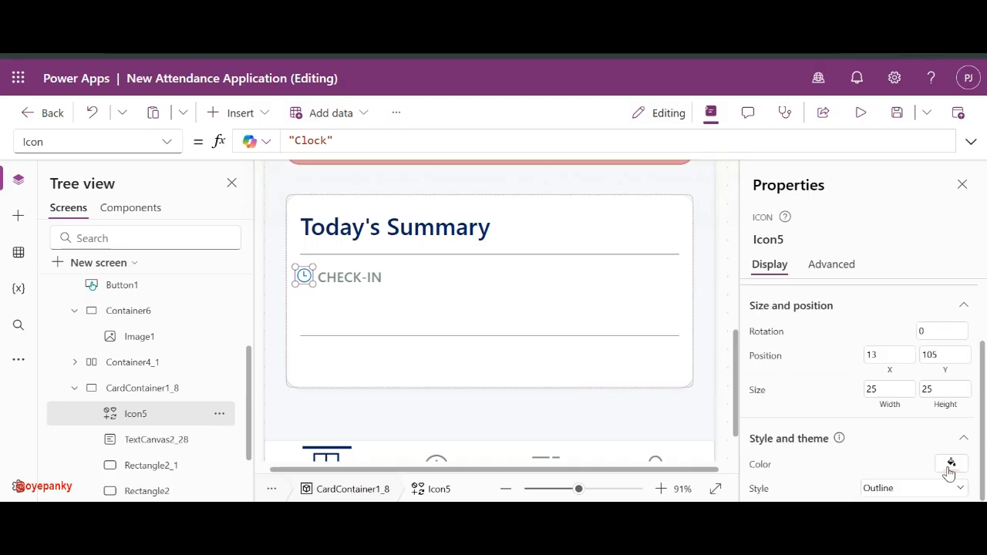
click(950, 465)
click(951, 466)
click(904, 287)
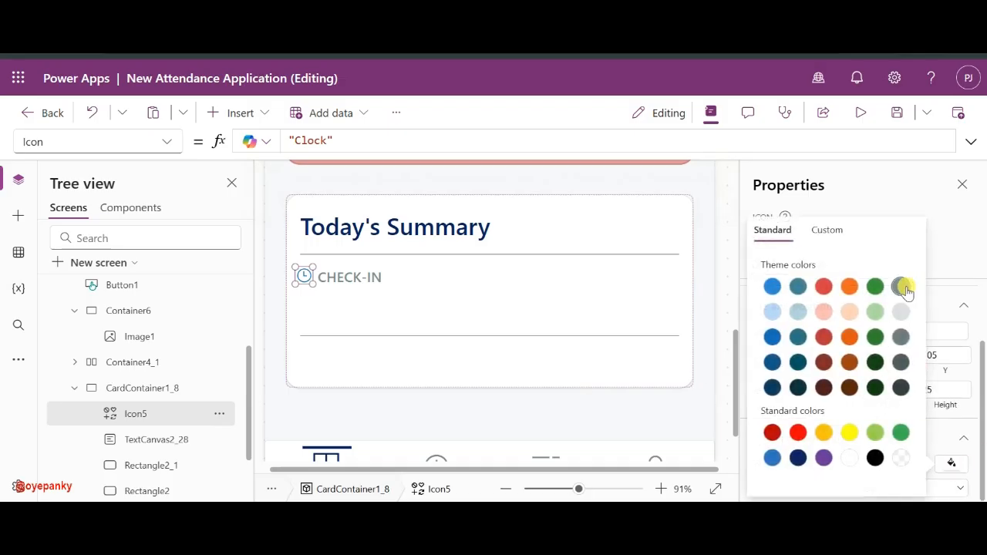
click(903, 287)
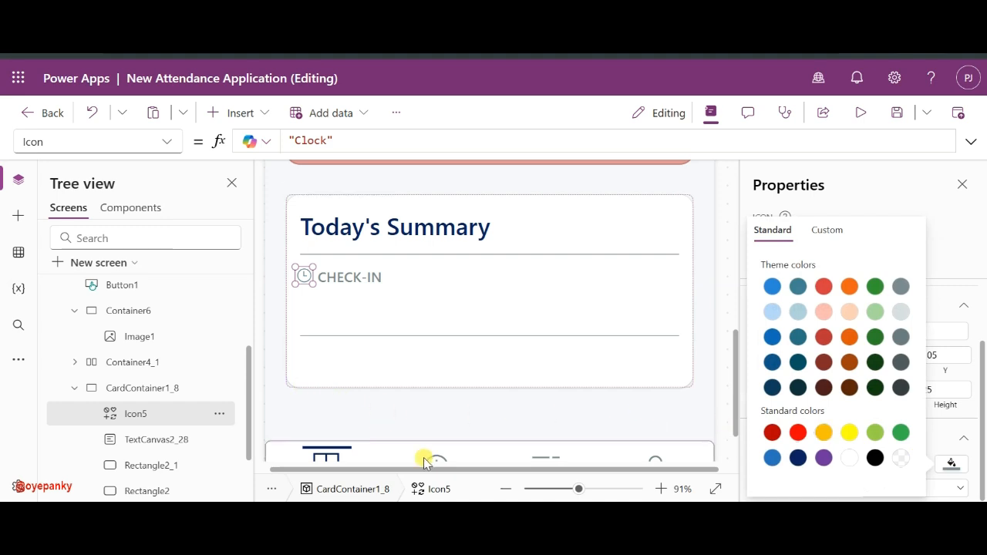
click(599, 489)
- Shift the clock icon and CHECK-IN label together slightly right in the card
scroll(428, 407, down, 5)
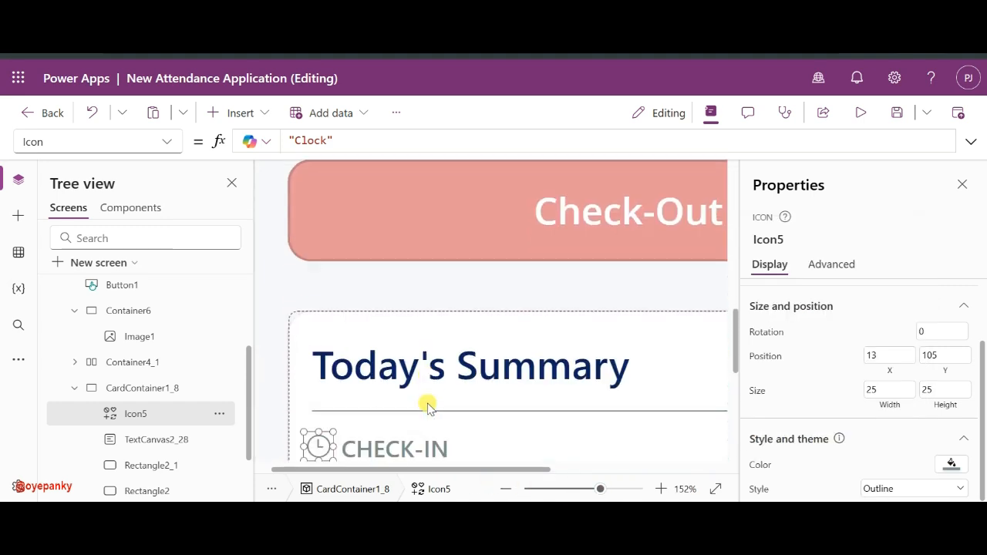
click(377, 350)
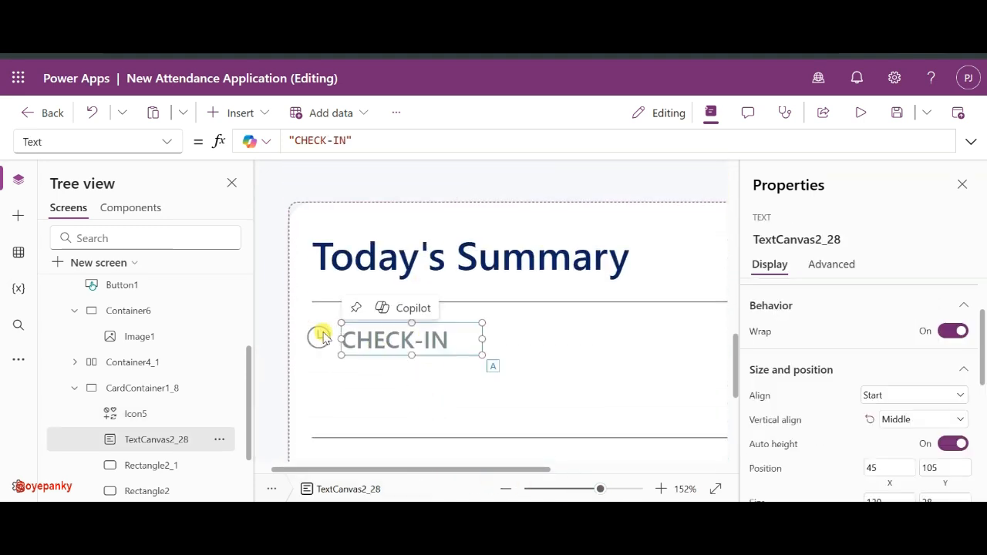
shift+click(320, 336)
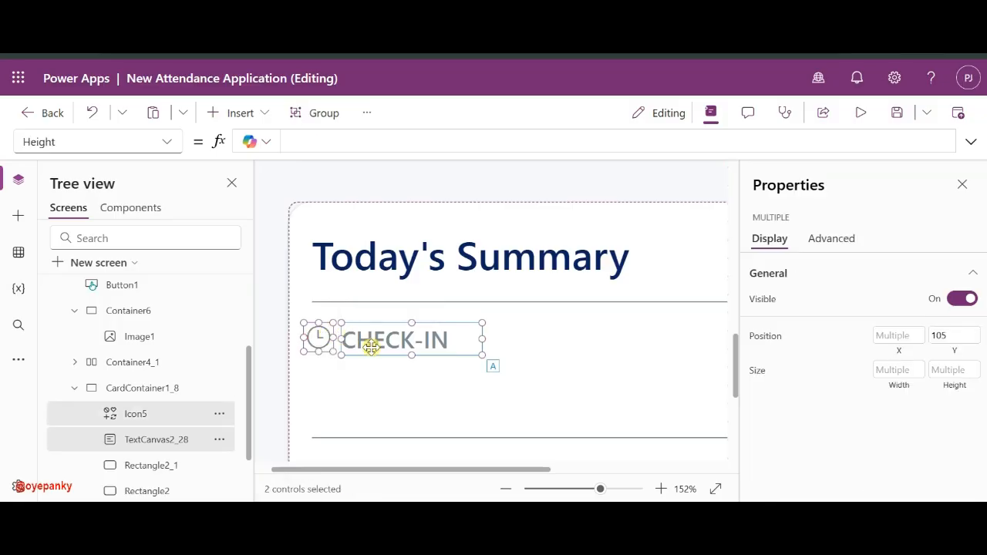
mouse_move(370, 343)
mouse_down()
mouse_move(363, 316)
mouse_move(359, 335)
mouse_move(370, 333)
mouse_up()
- Stretch the clock icon to 28 high at 20, 105, lined up with CHECK-IN
click(395, 312)
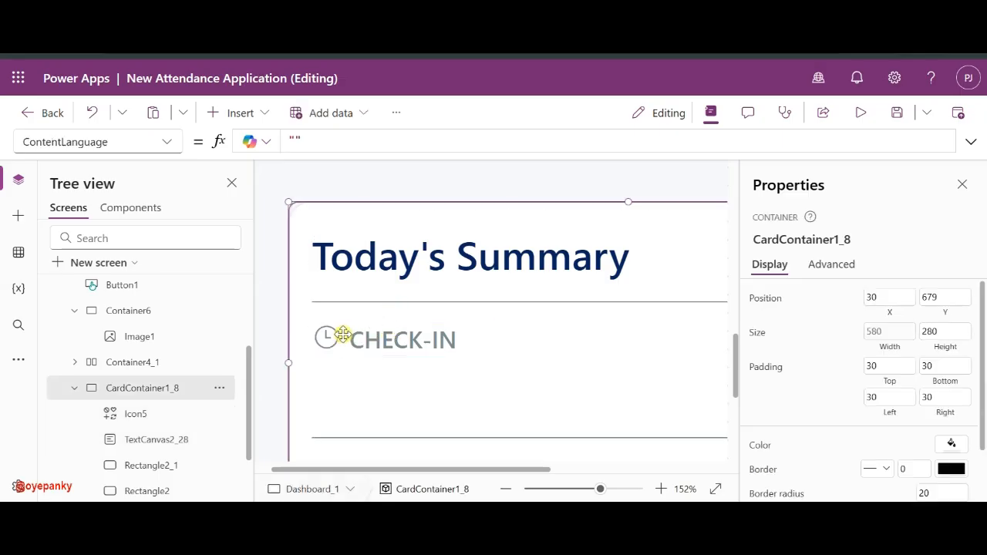
click(340, 334)
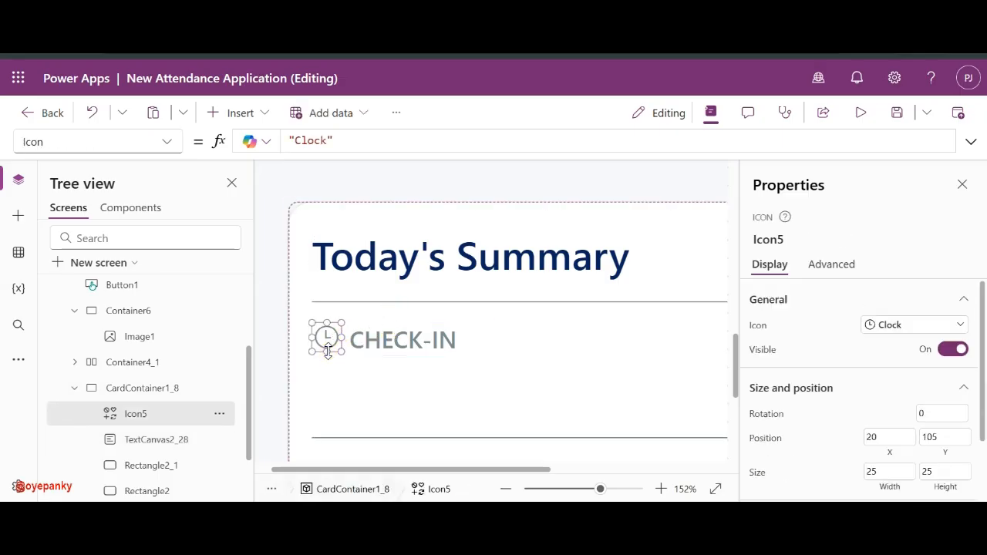
drag(327, 354, 327, 358)
shift+click(357, 347)
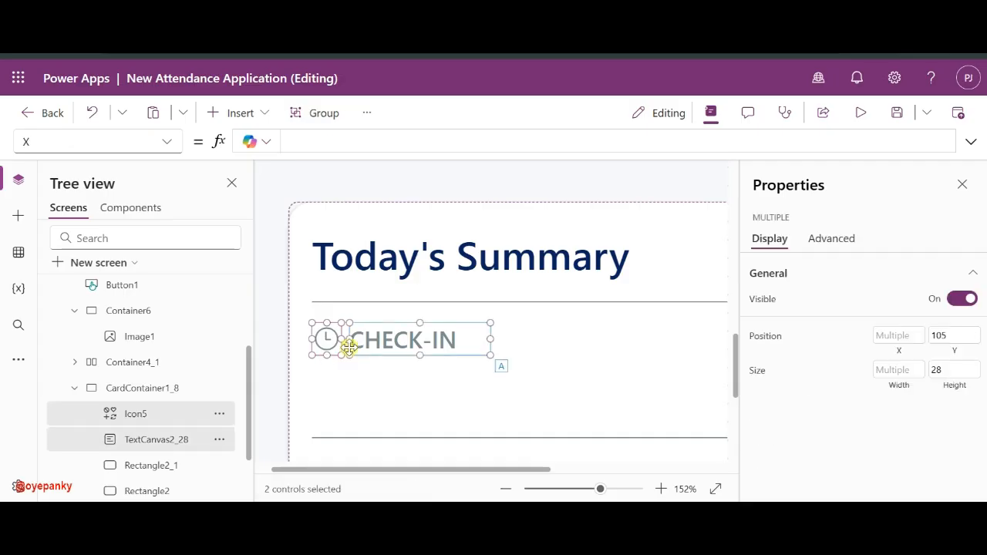
click(378, 311)
click(325, 344)
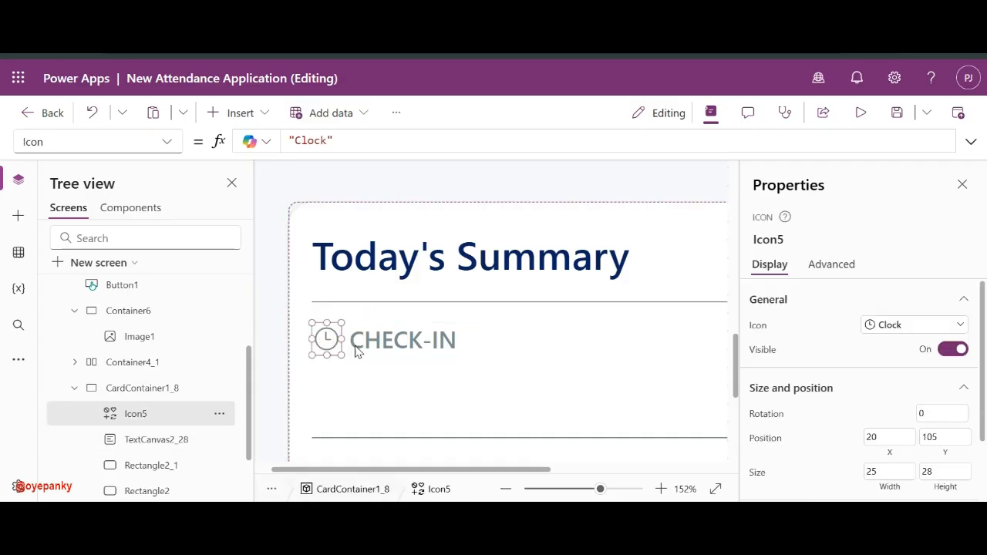
click(365, 345)
click(327, 348)
click(361, 347)
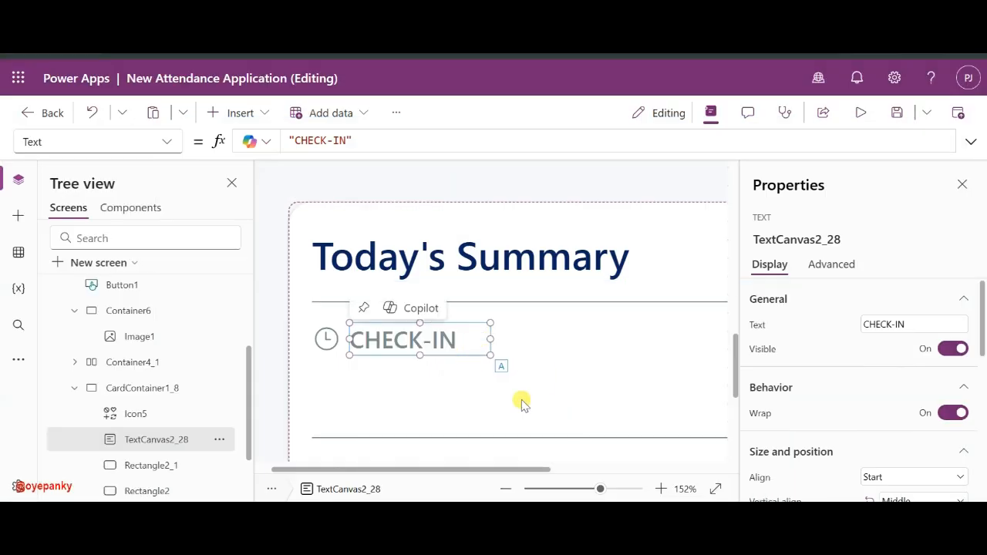
click(572, 489)
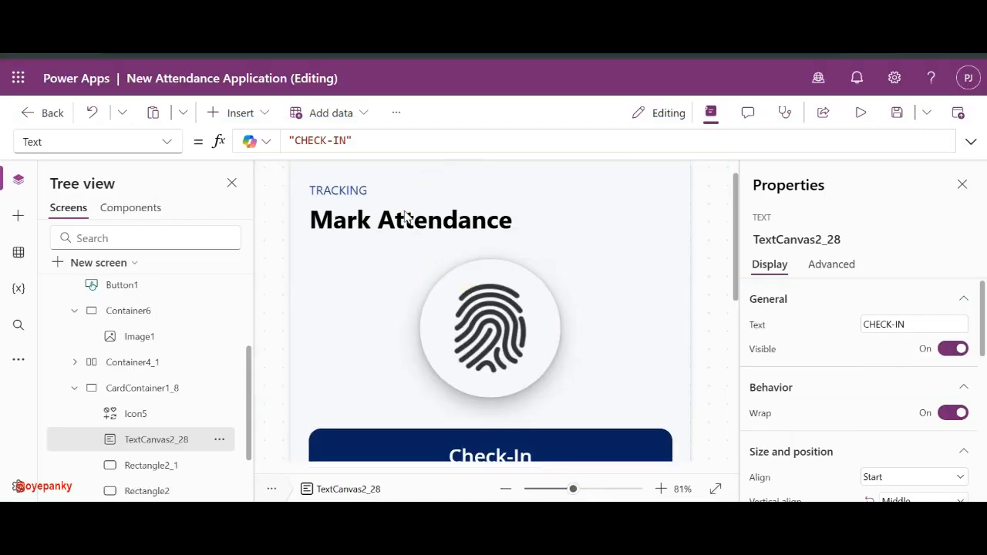
- Paste a copy of the Mark Attendance label into the summary card under CHECK-IN
click(405, 216)
scroll(424, 347, down, 5)
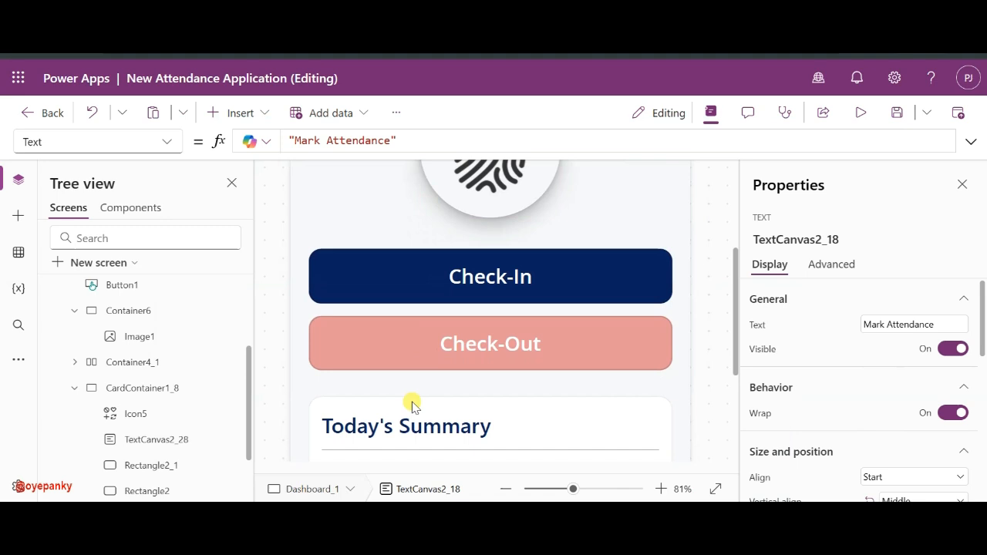
click(420, 407)
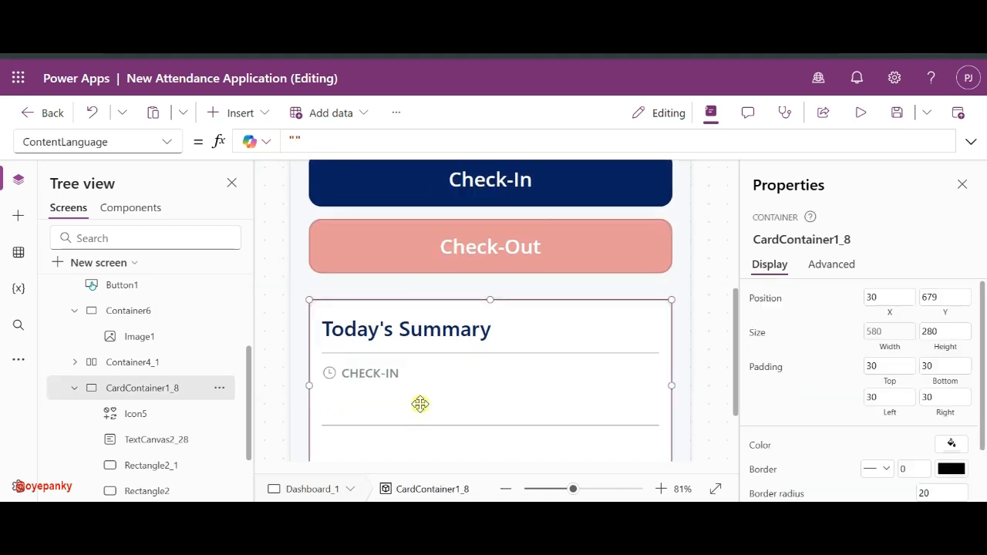
key(ctrl+v)
drag(408, 359, 434, 392)
drag(310, 390, 324, 390)
- Set the pasted label's font size to 30
scroll(839, 324, down, 5)
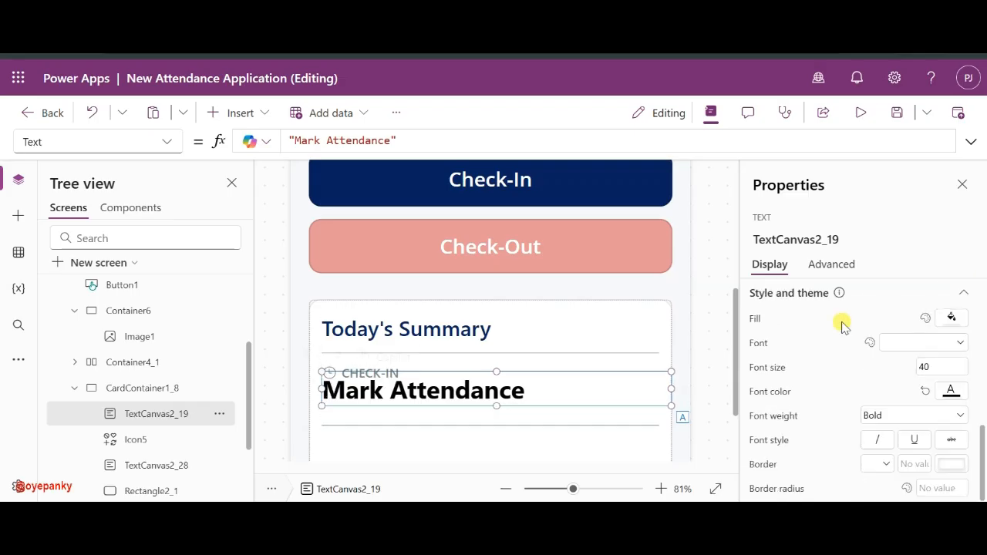
click(942, 367)
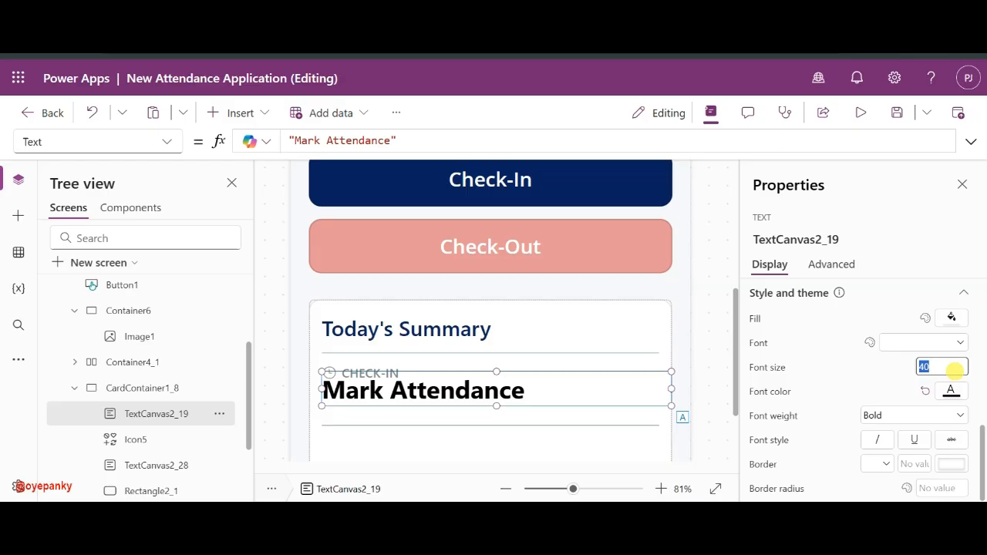
text(30)
key(Return)
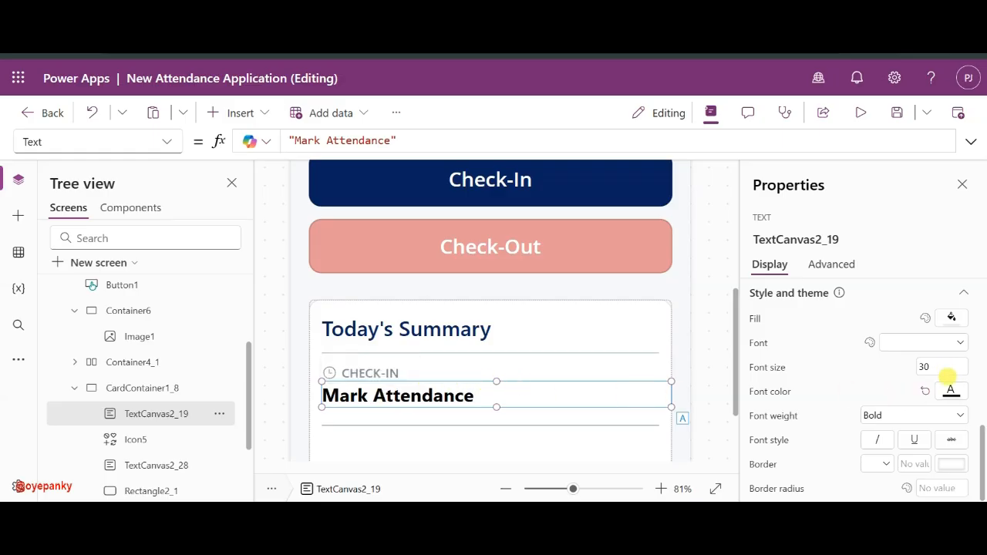
- Set the pasted label's width to 200, correcting an initial 120
scroll(922, 416, up, 5)
scroll(930, 462, down, 2)
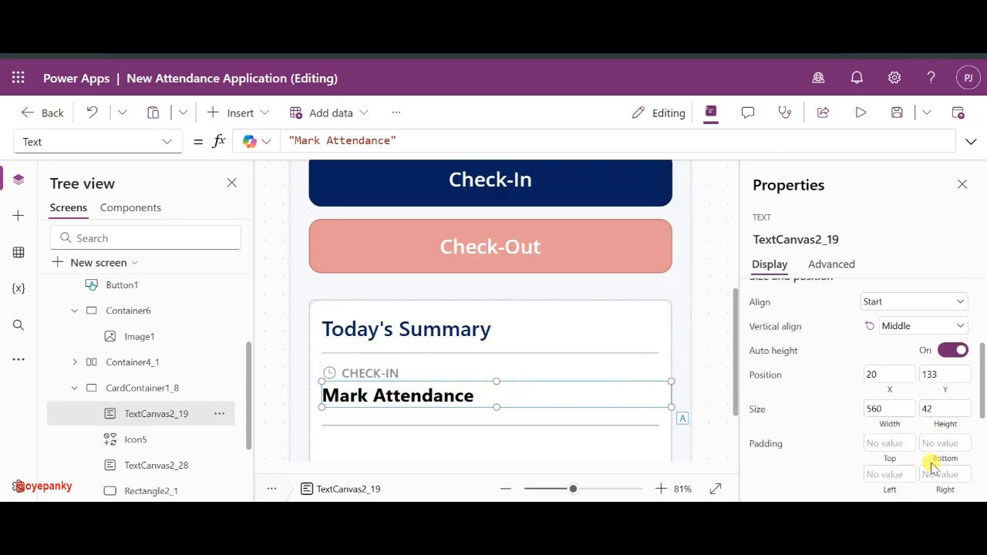
scroll(920, 456, up, 1)
click(887, 416)
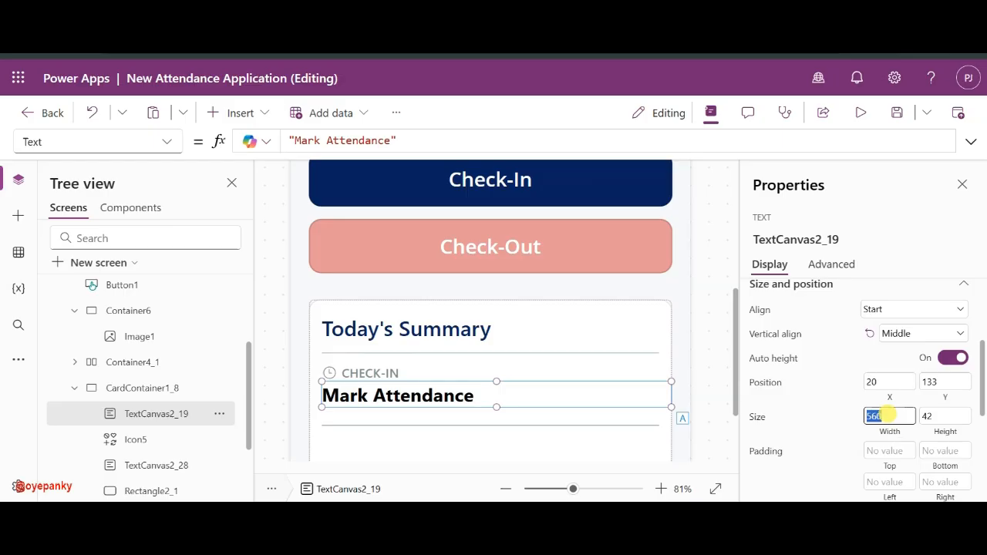
text(120)
click(833, 416)
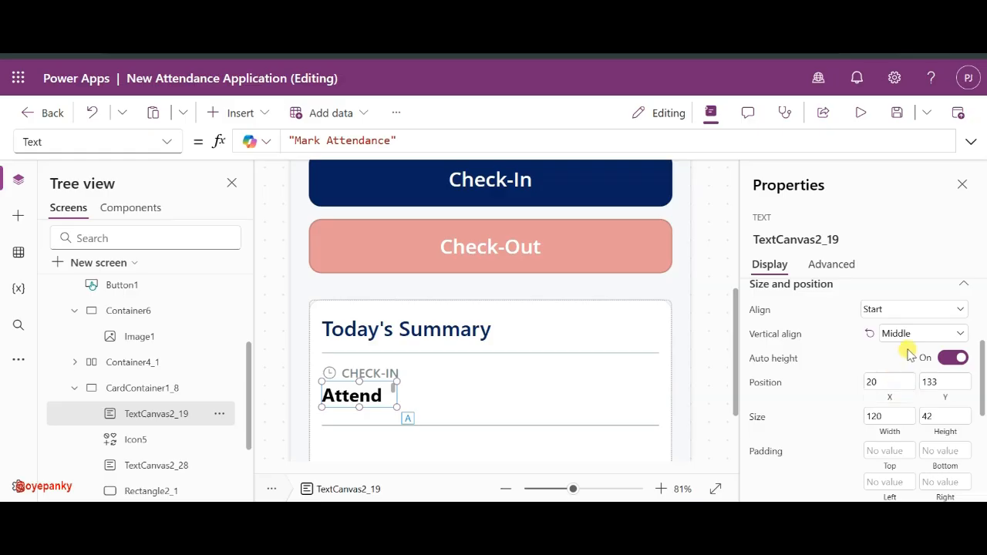
scroll(906, 343, up, 1)
scroll(907, 353, down, 2)
click(890, 391)
text(2)
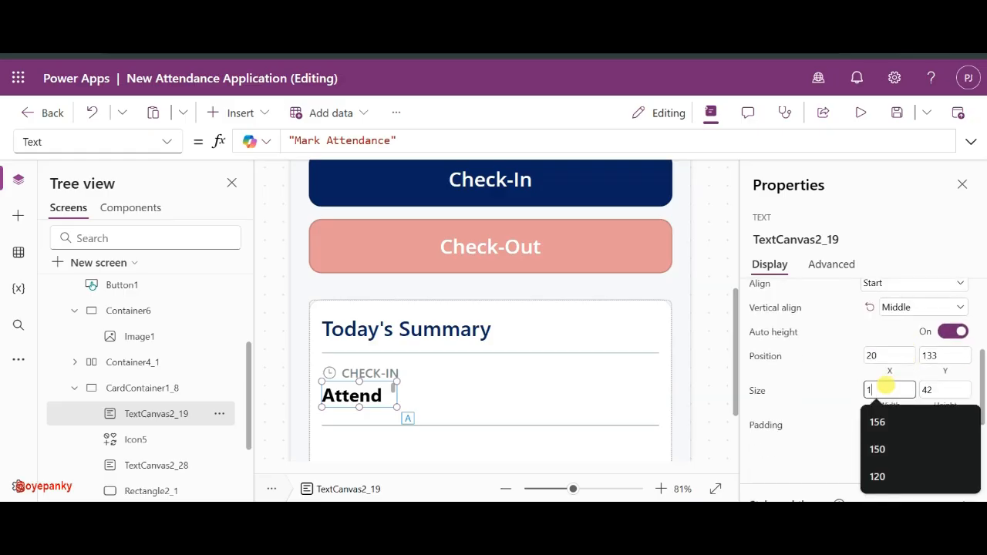
text(00)
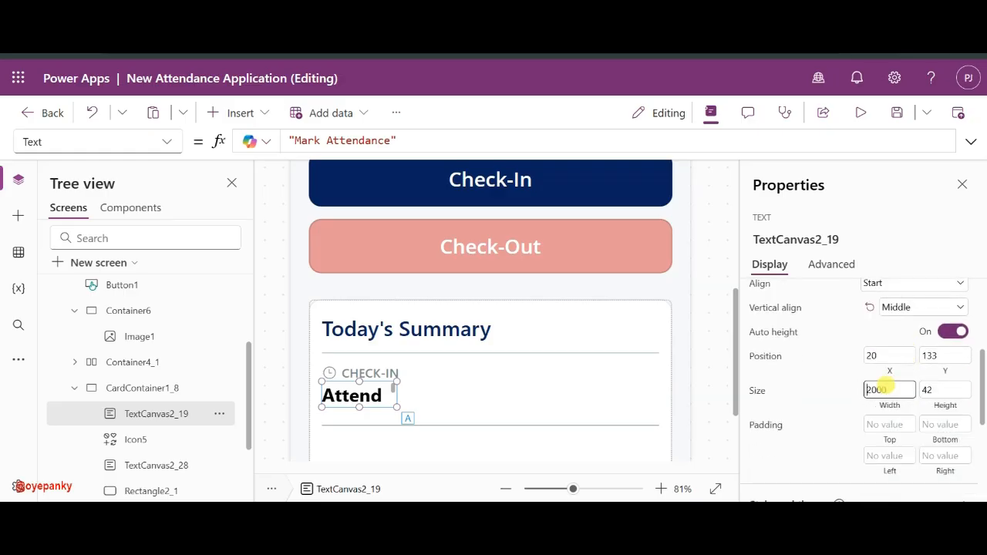
click(847, 388)
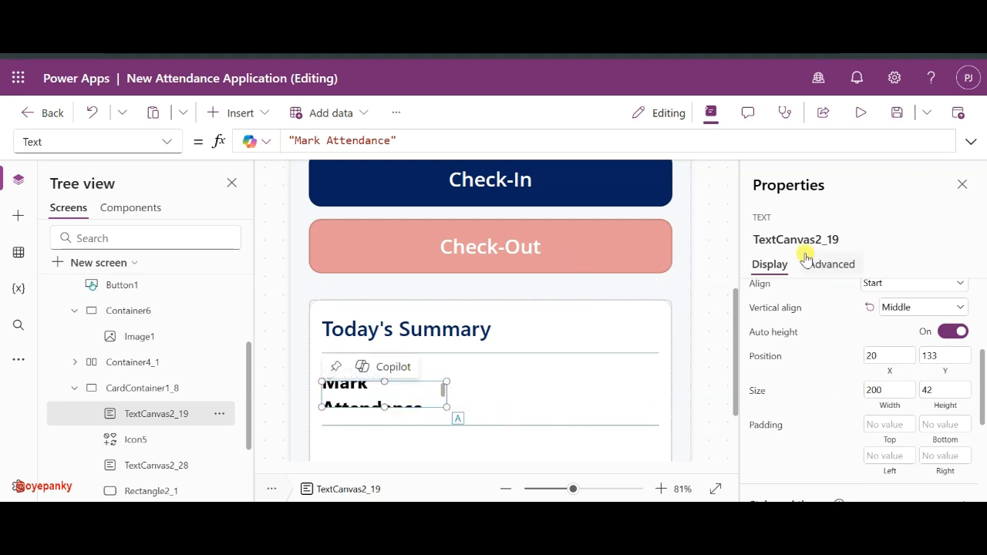
scroll(869, 355, up, 3)
- Change the copied label's text to 9:00 AM and narrow its box
double_click(909, 324)
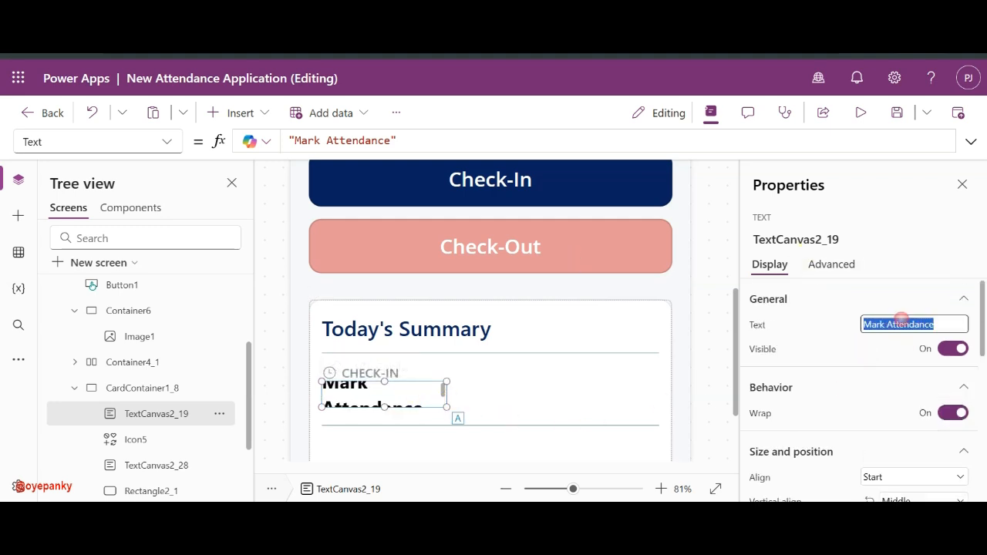
text(6)
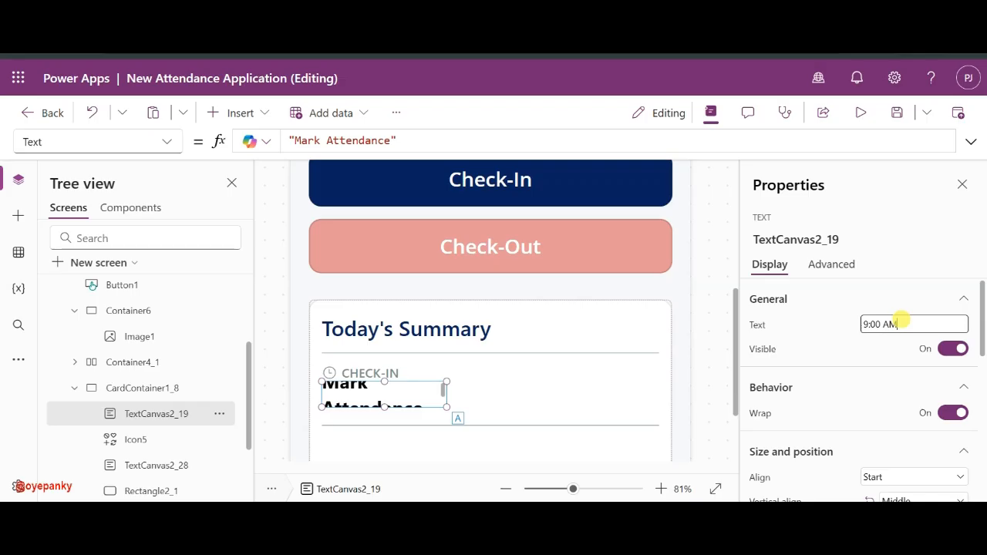
click(831, 305)
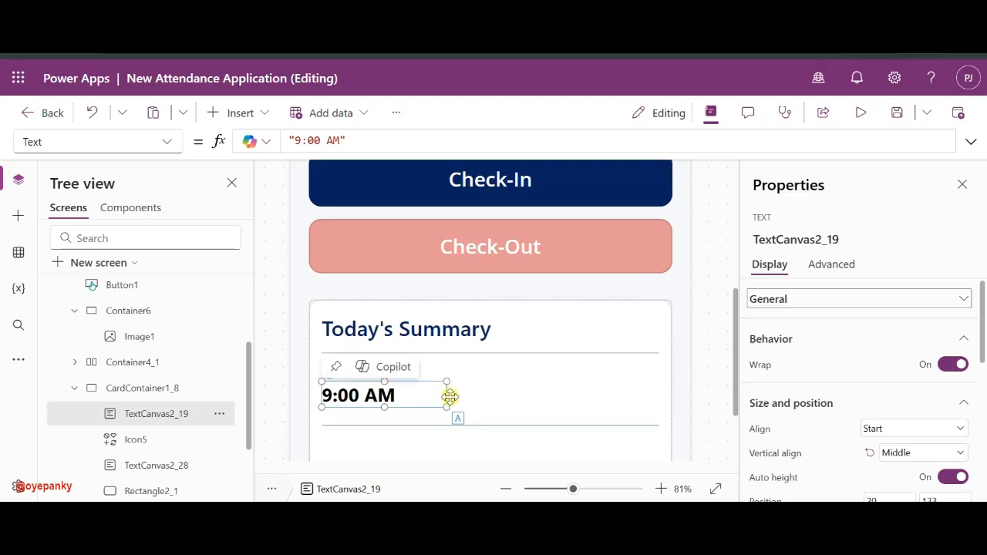
drag(448, 407, 418, 405)
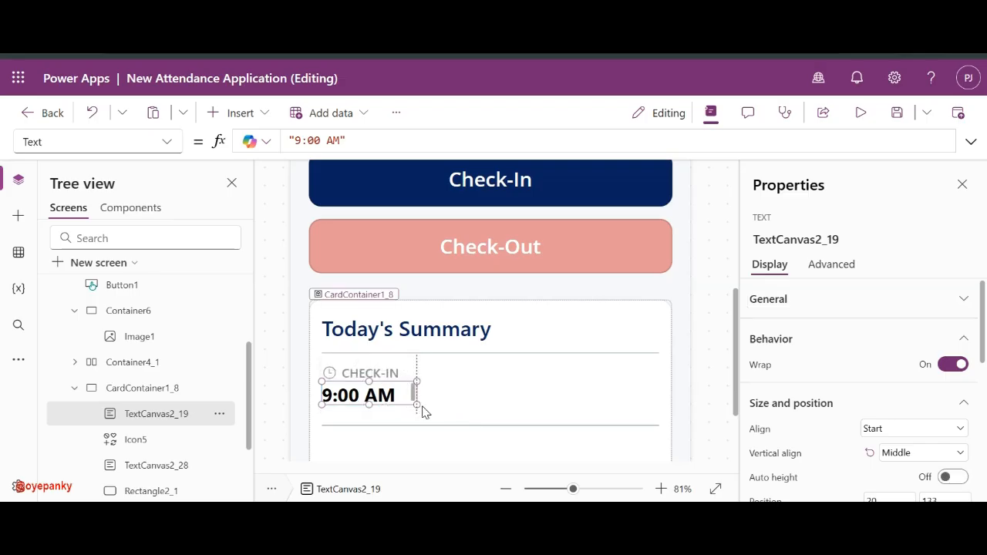
scroll(820, 357, down, 5)
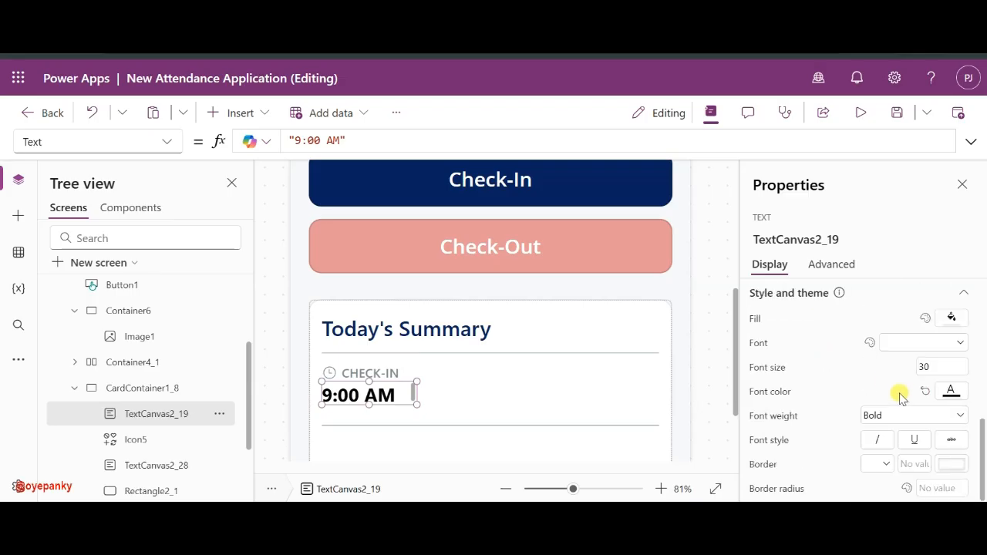
- Set the 9:00 AM label's font size to 25 and trim its edges to fit
click(933, 369)
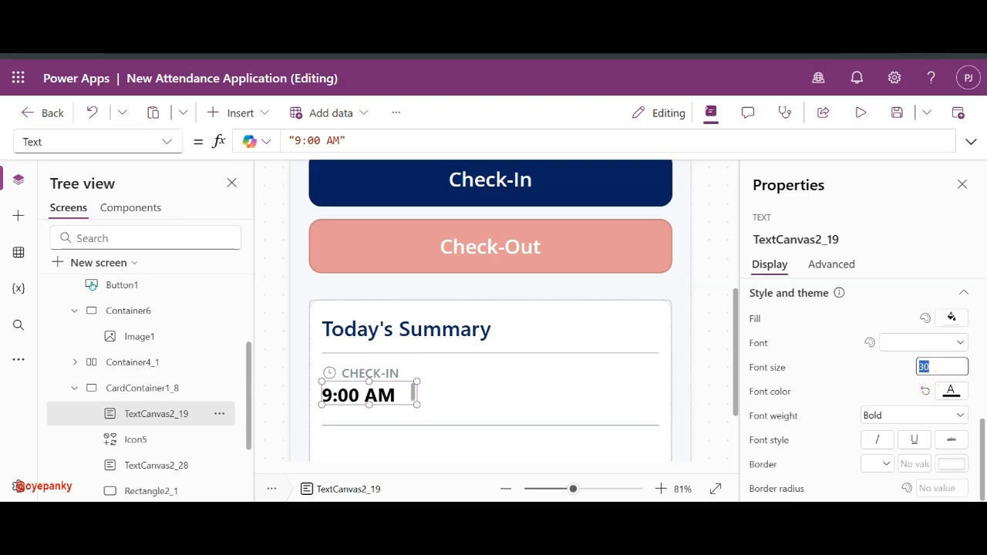
text(25)
click(891, 370)
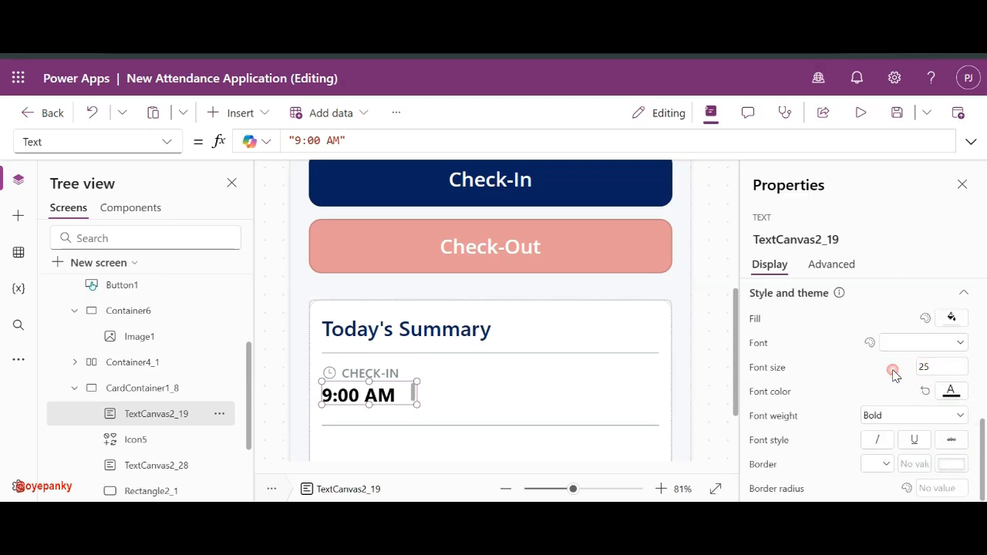
click(363, 394)
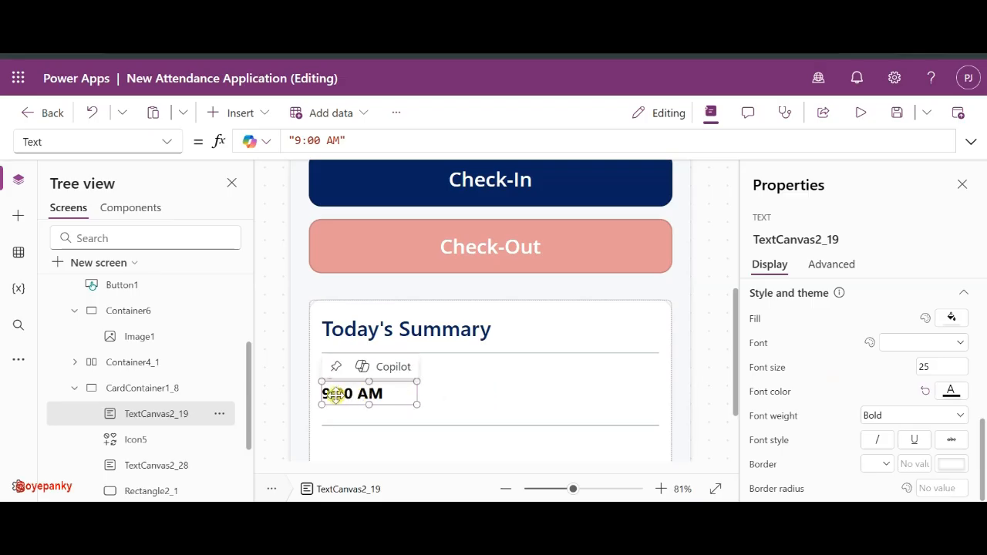
drag(319, 403, 333, 406)
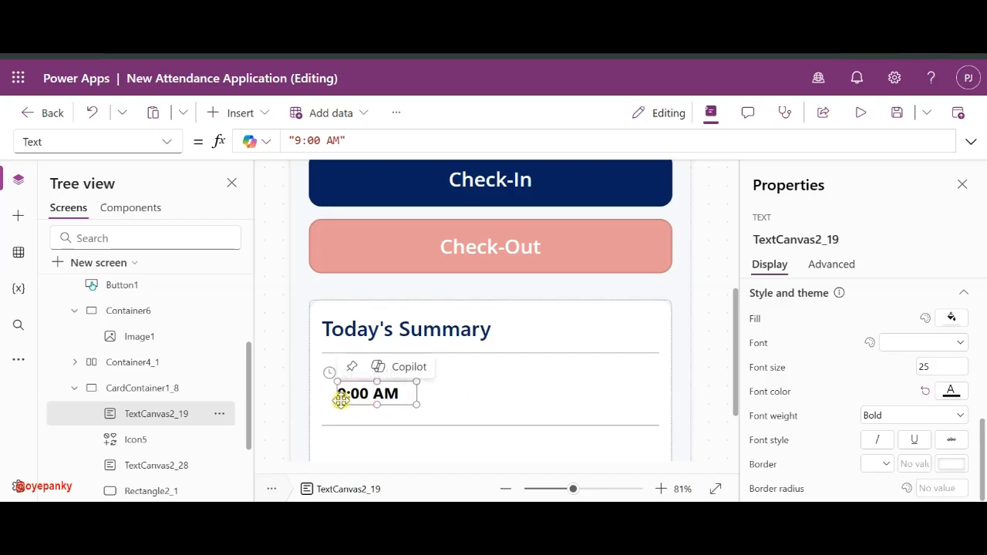
drag(337, 398, 323, 403)
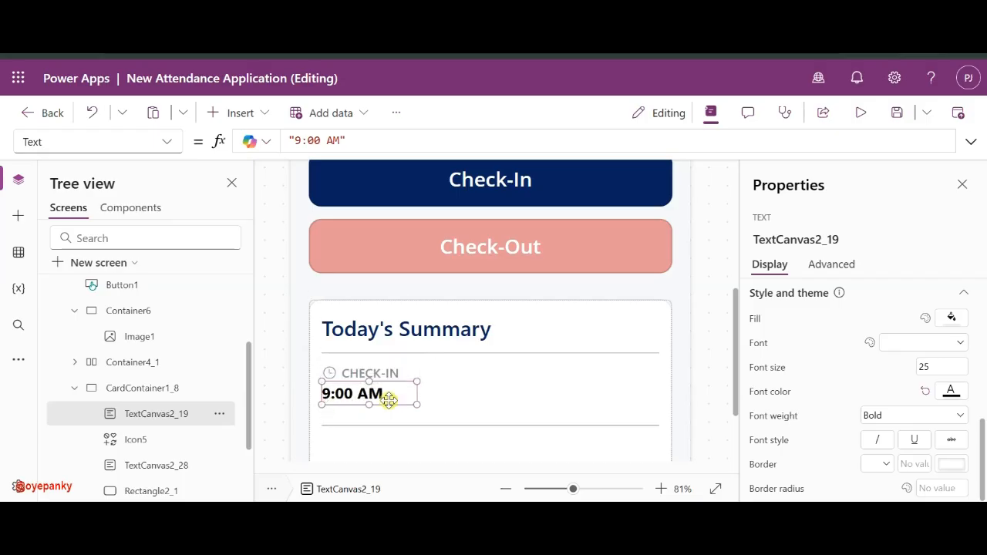
mouse_move(414, 406)
mouse_down()
mouse_move(392, 404)
mouse_move(401, 405)
mouse_up()
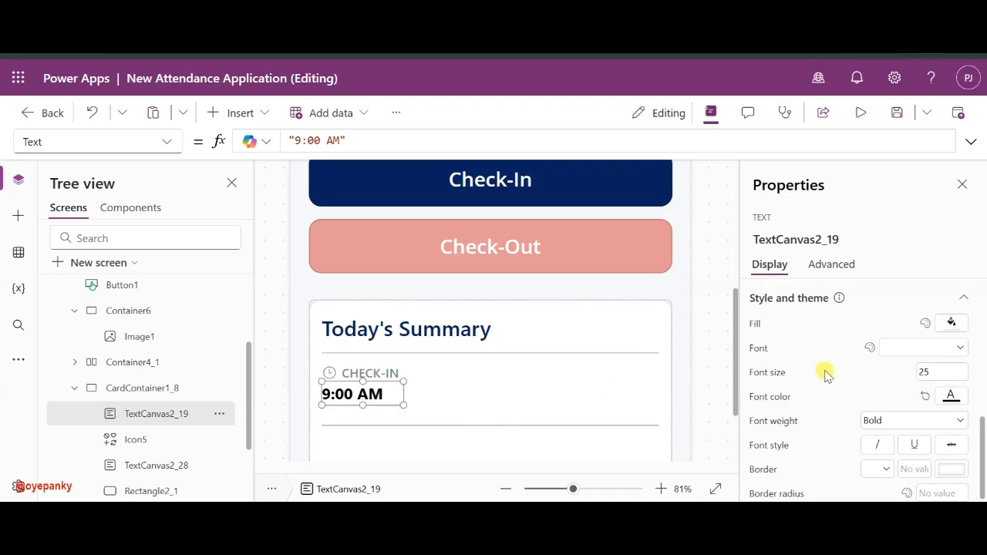
- Set the check-in time label's font size to 28 after trying 32 and 30
double_click(927, 372)
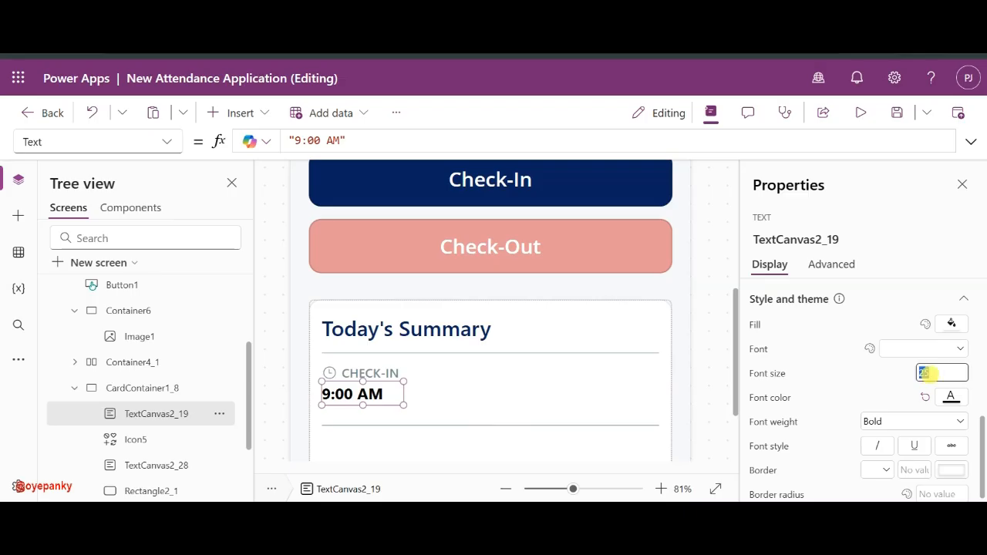
text(32)
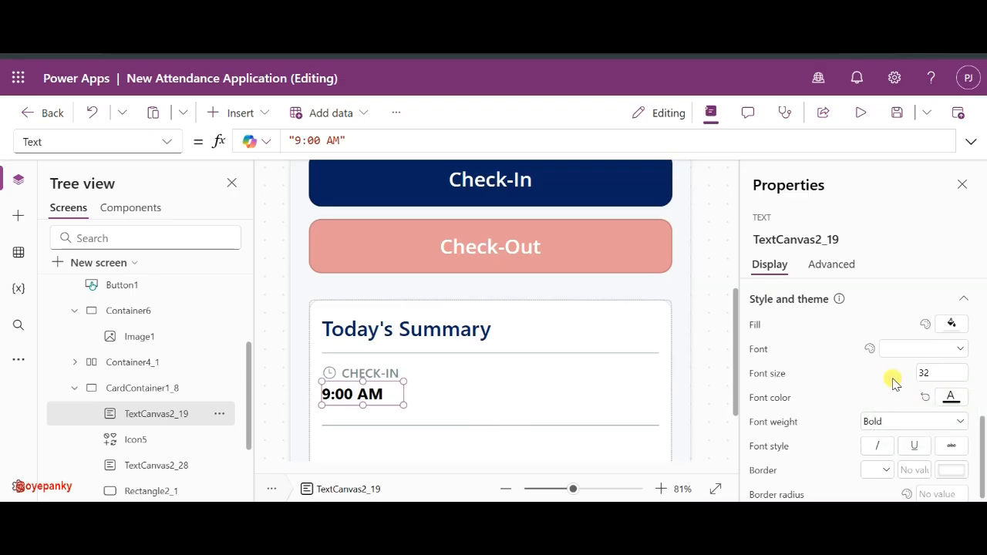
double_click(933, 373)
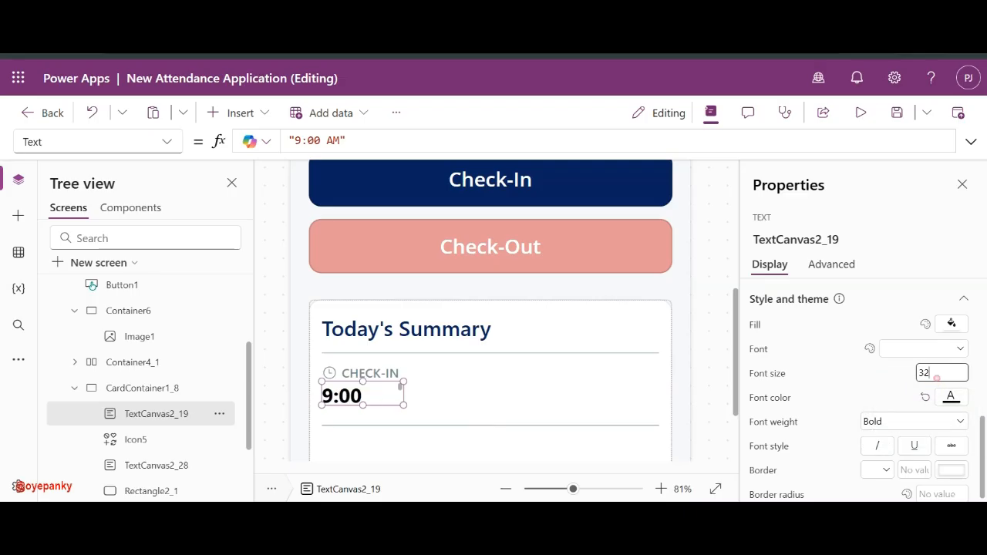
text(30)
click(884, 381)
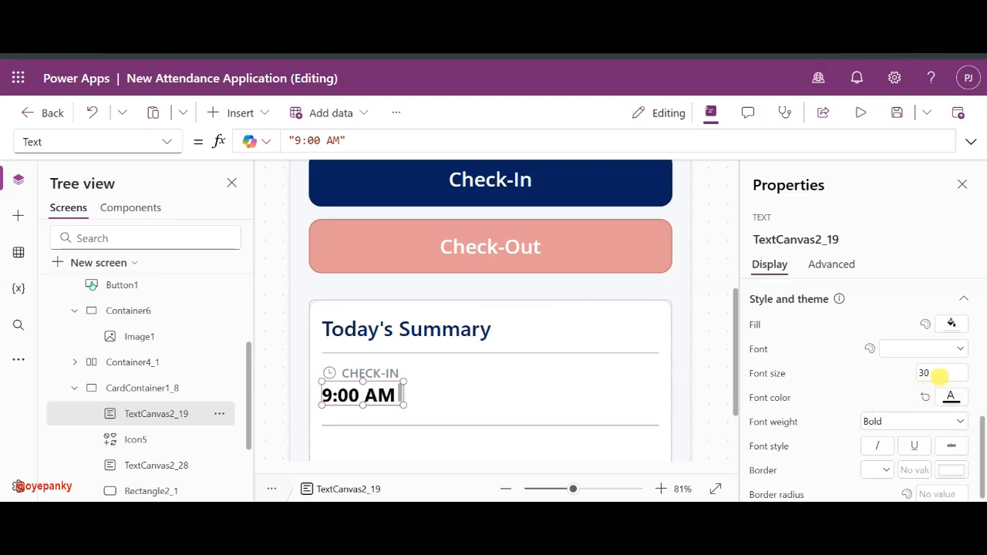
click(939, 377)
key(BackSpace)
text(28)
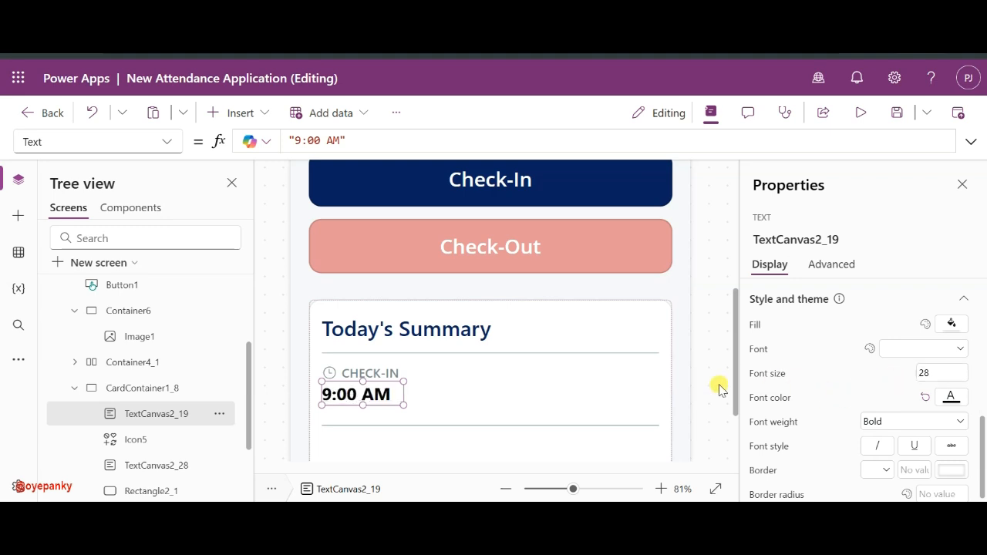
- Change the time label's text to 09:00 AM
scroll(840, 375, down, 5)
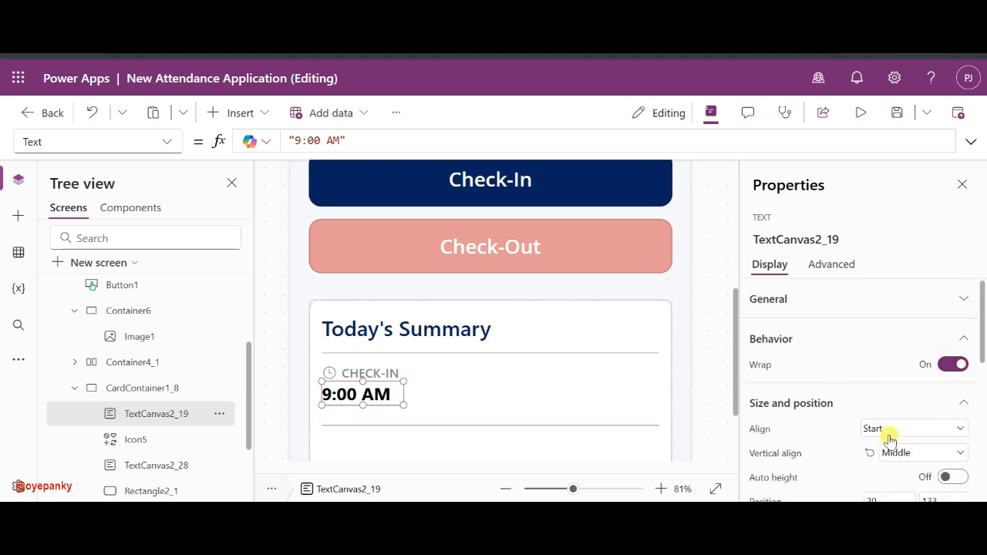
scroll(878, 435, down, 5)
scroll(883, 323, up, 5)
click(956, 307)
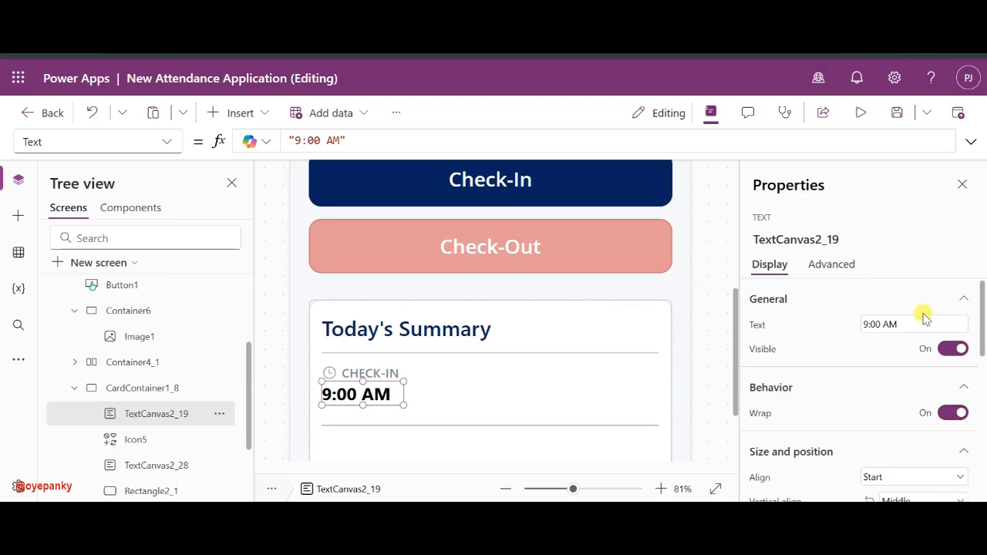
click(865, 325)
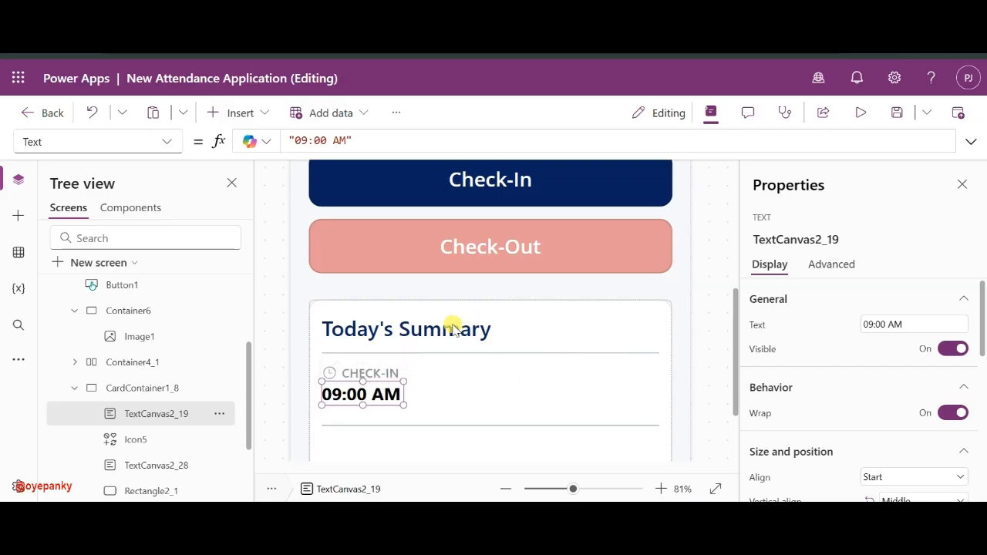
click(453, 328)
click(355, 394)
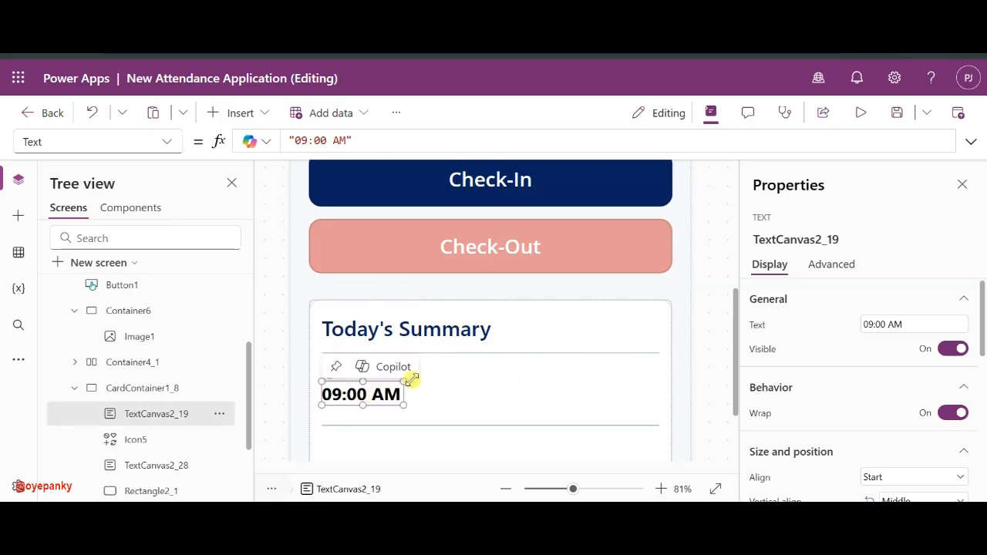
click(442, 319)
click(377, 426)
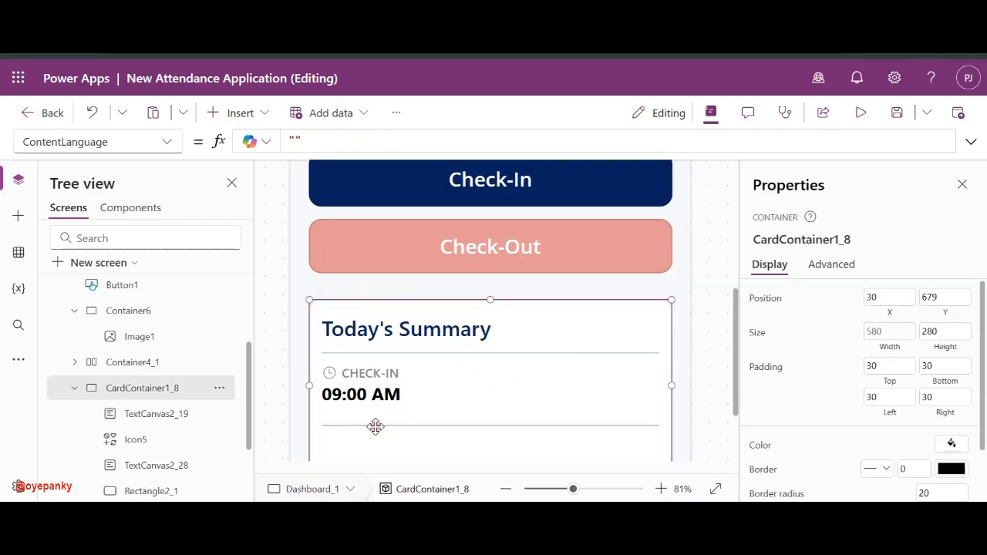
- Raise the card's divider line slightly toward the check-in time
scroll(154, 427, down, 3)
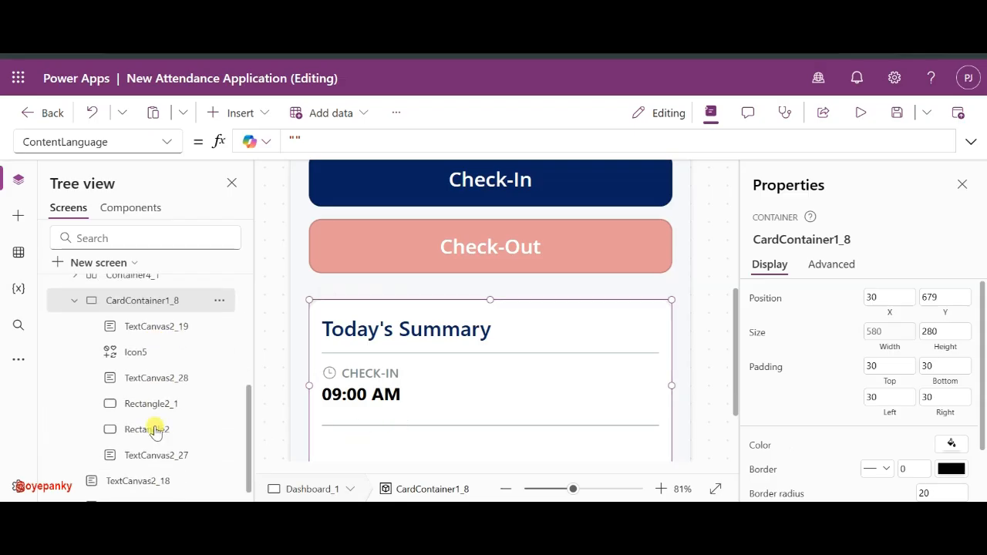
click(151, 388)
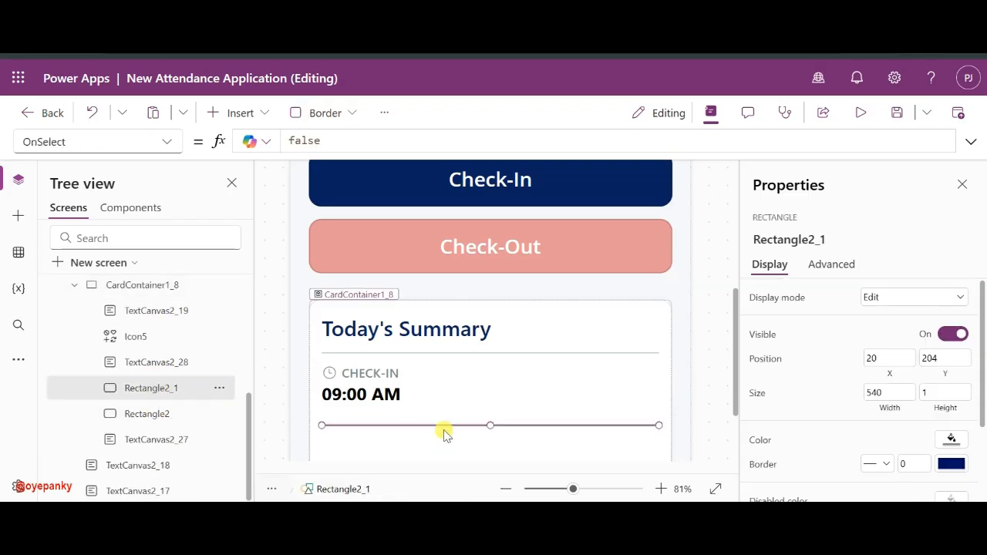
drag(450, 424, 450, 421)
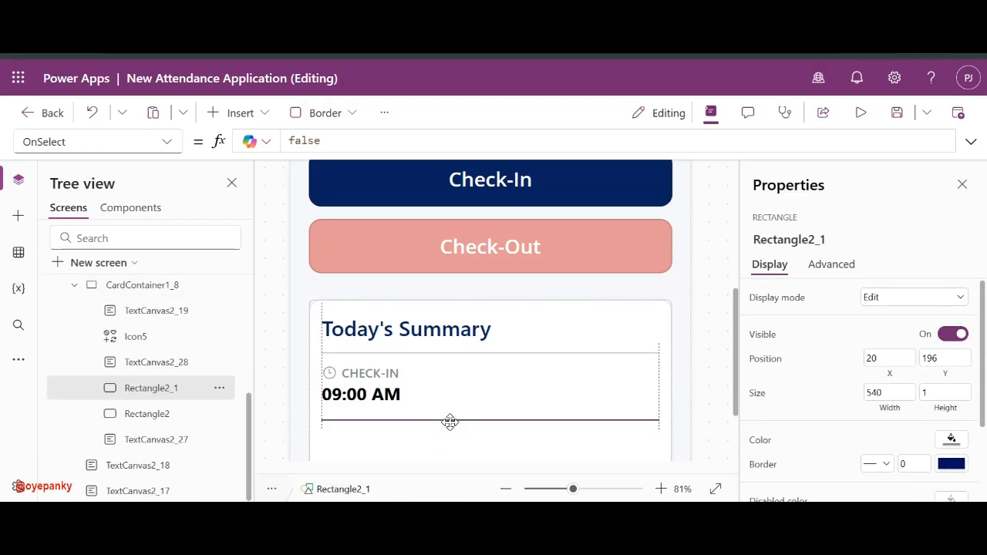
- Paste a copy of the clock icon, CHECK-IN label and 09:00 AM time into the card
click(330, 374)
shift+click(351, 371)
shift+click(343, 391)
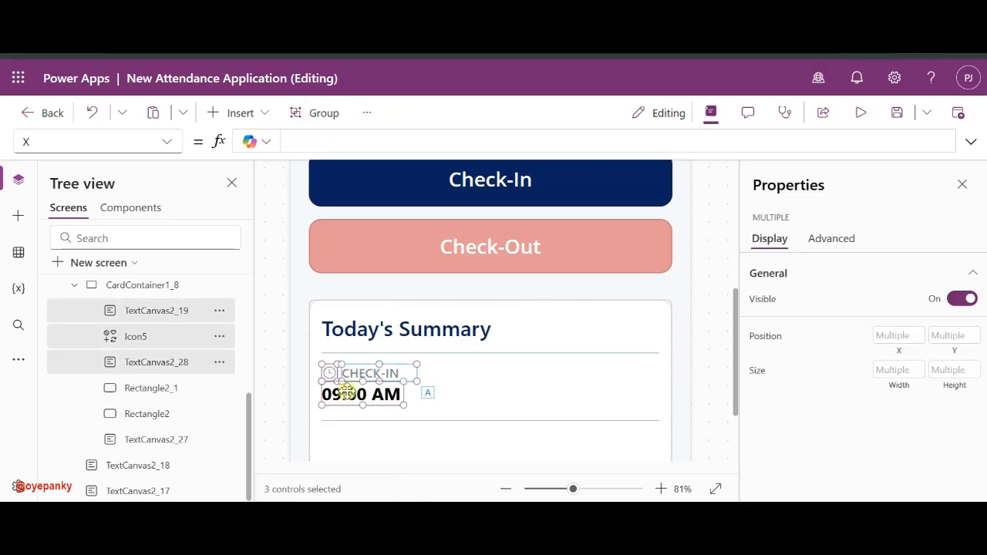
click(464, 384)
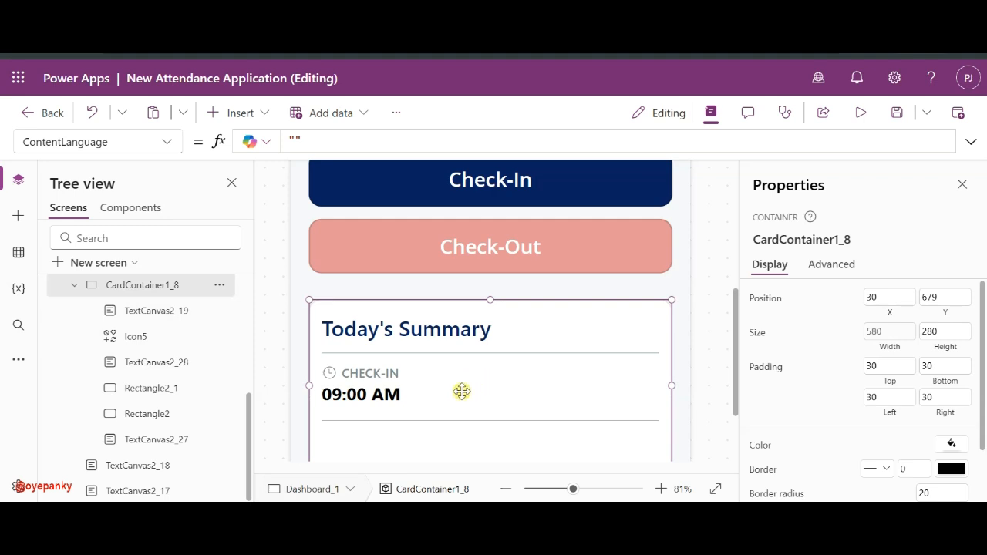
key(ctrl+v)
- Move the copied controls to the card's right side and relabel them CHECK-OUT
drag(404, 406, 635, 395)
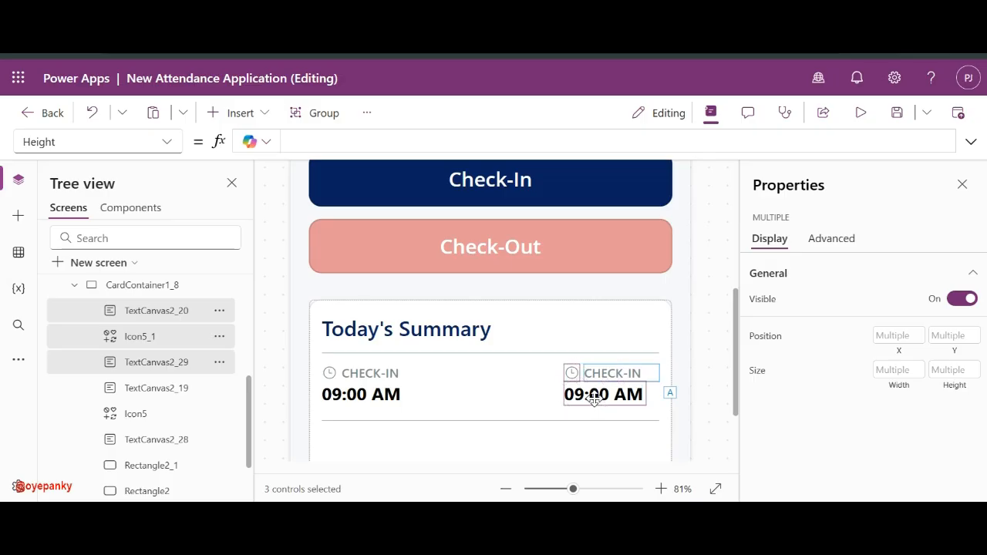
drag(591, 396, 583, 396)
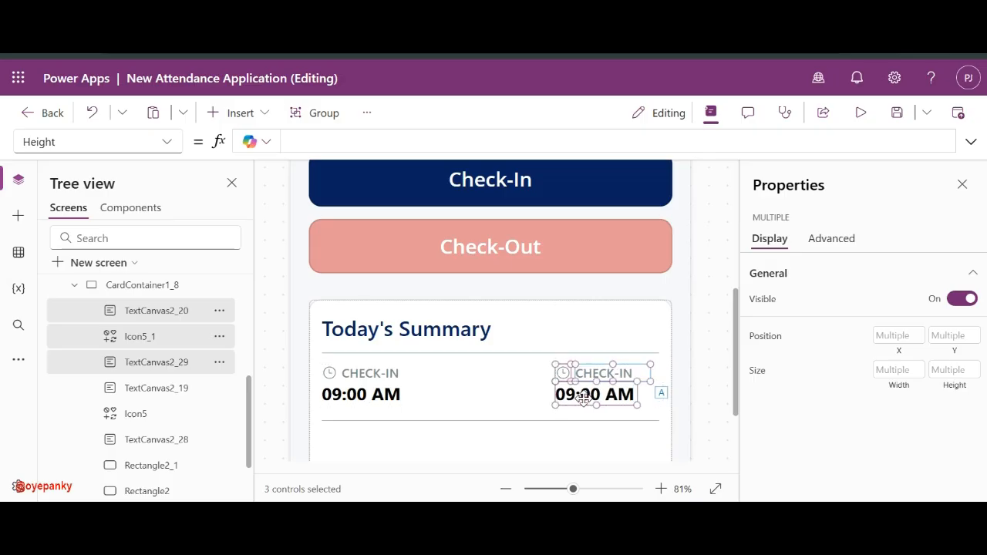
click(704, 375)
click(628, 378)
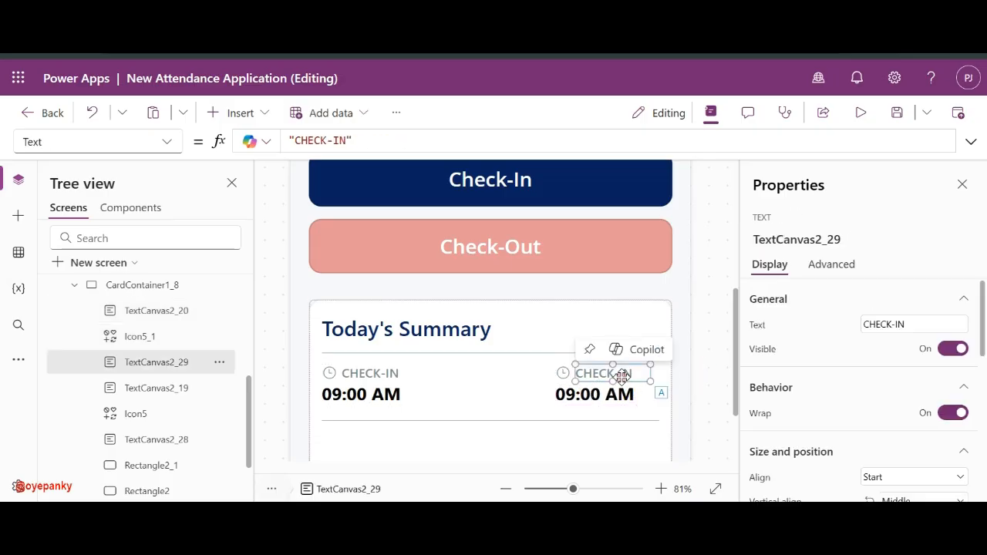
click(908, 324)
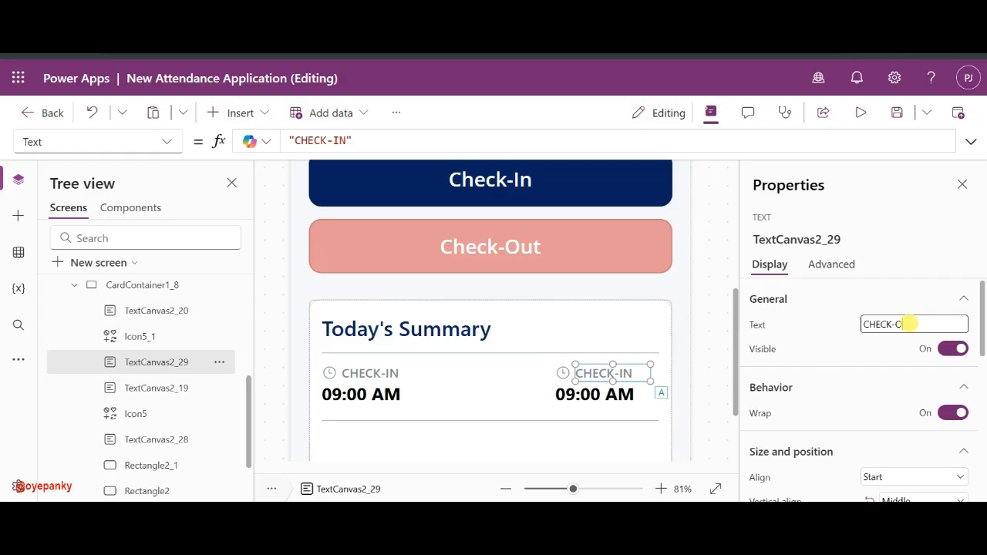
click(857, 325)
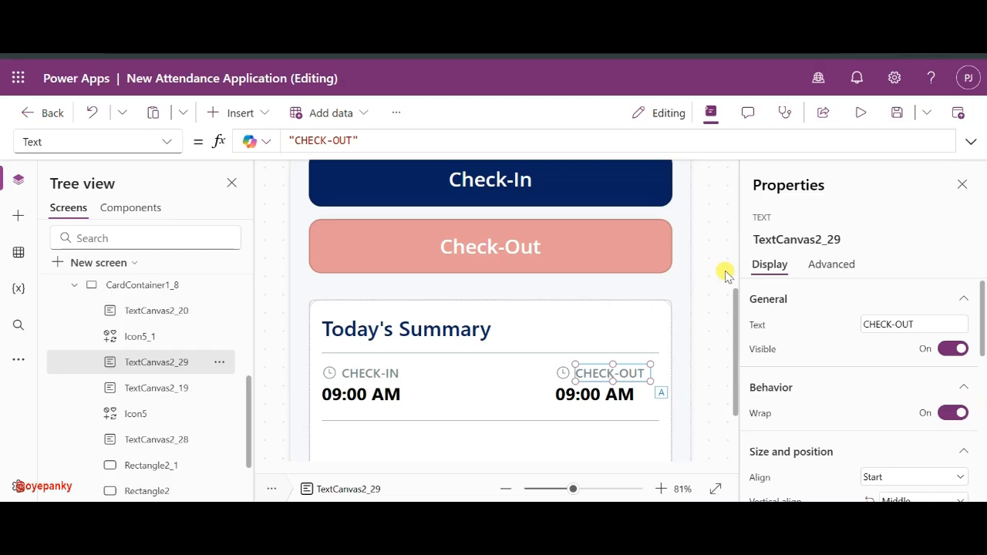
- Change the right-hand time text to 06:00 PM
click(596, 394)
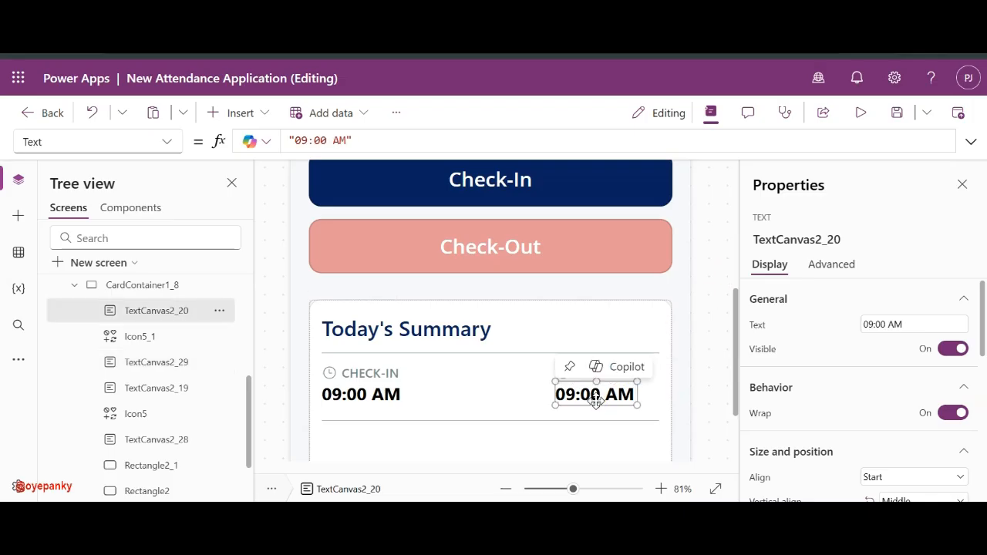
double_click(885, 324)
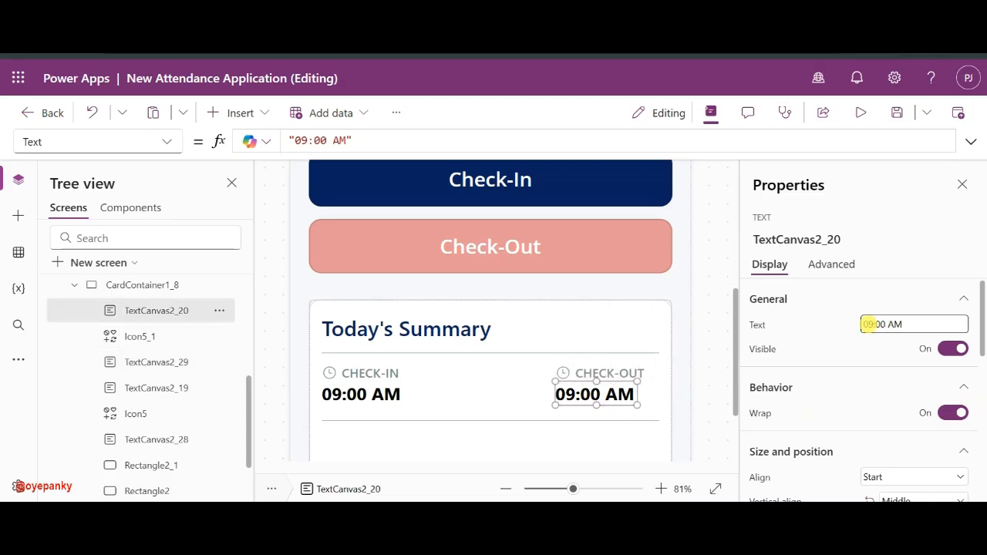
click(912, 324)
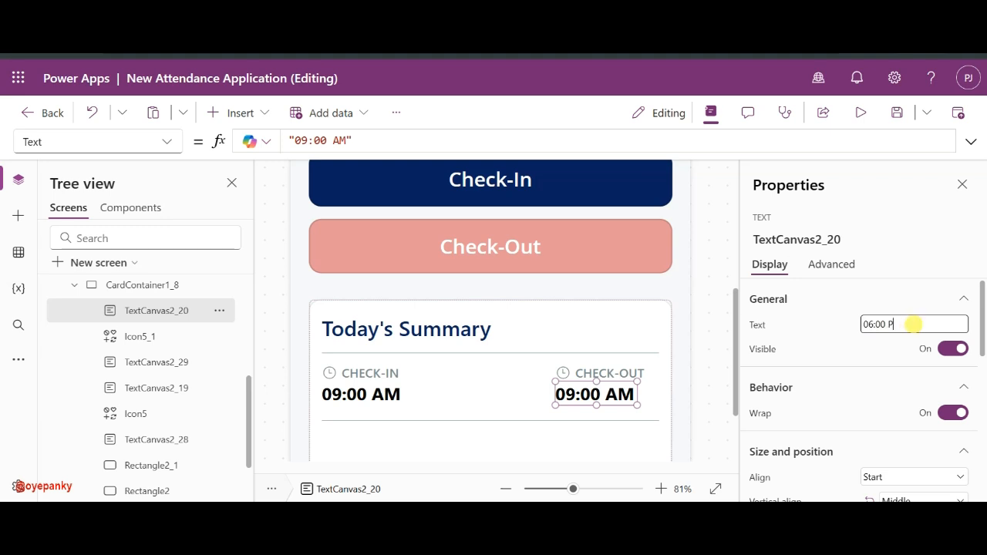
click(837, 332)
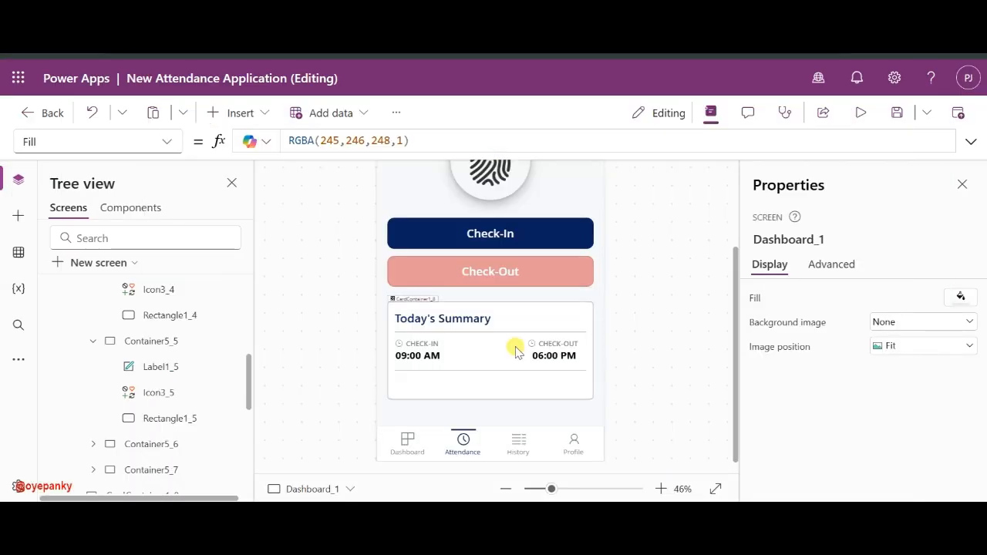
click(399, 345)
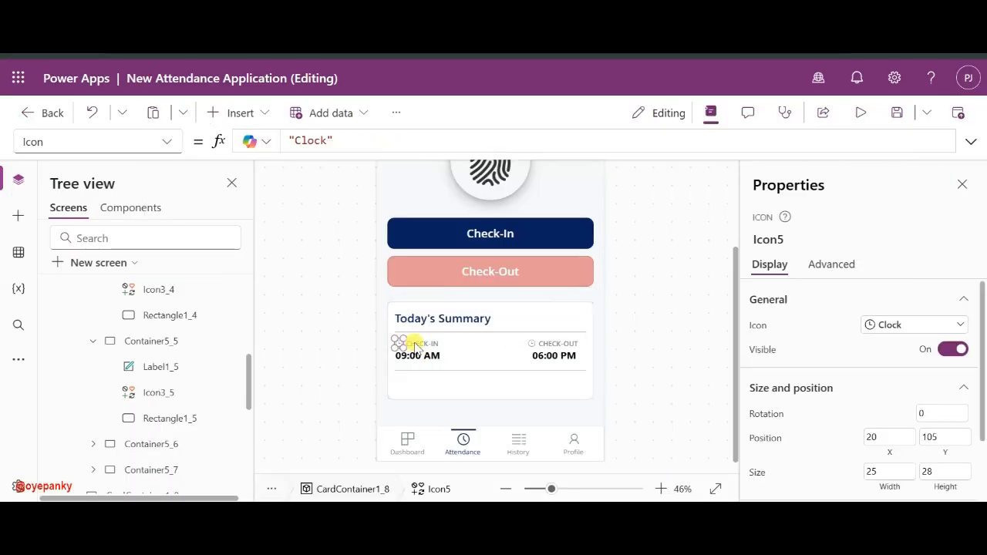
shift+click(415, 343)
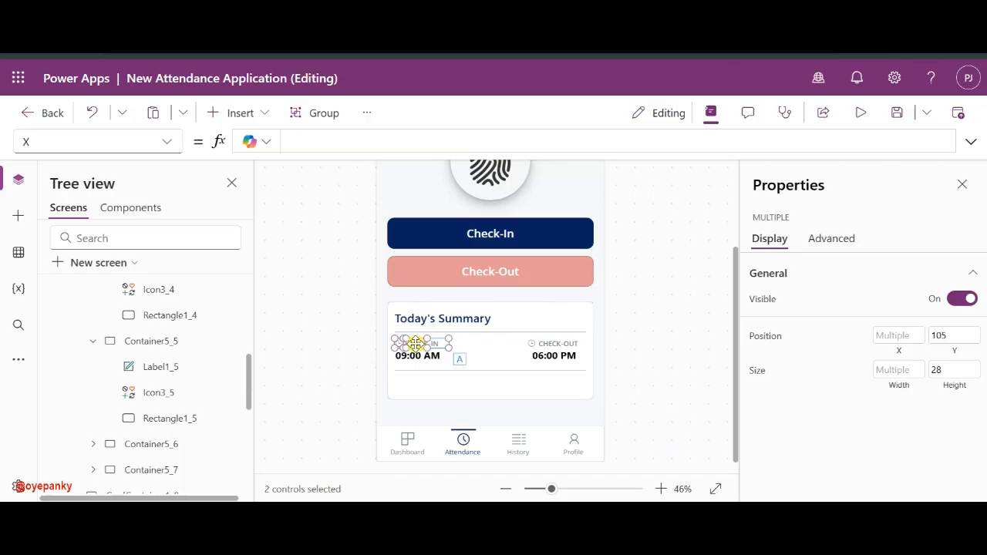
drag(454, 349, 438, 383)
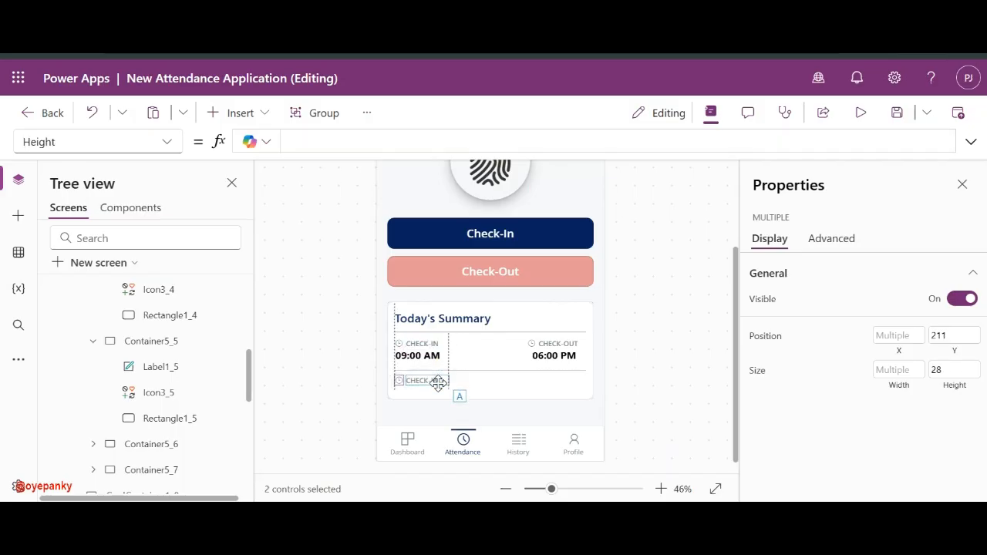
click(623, 391)
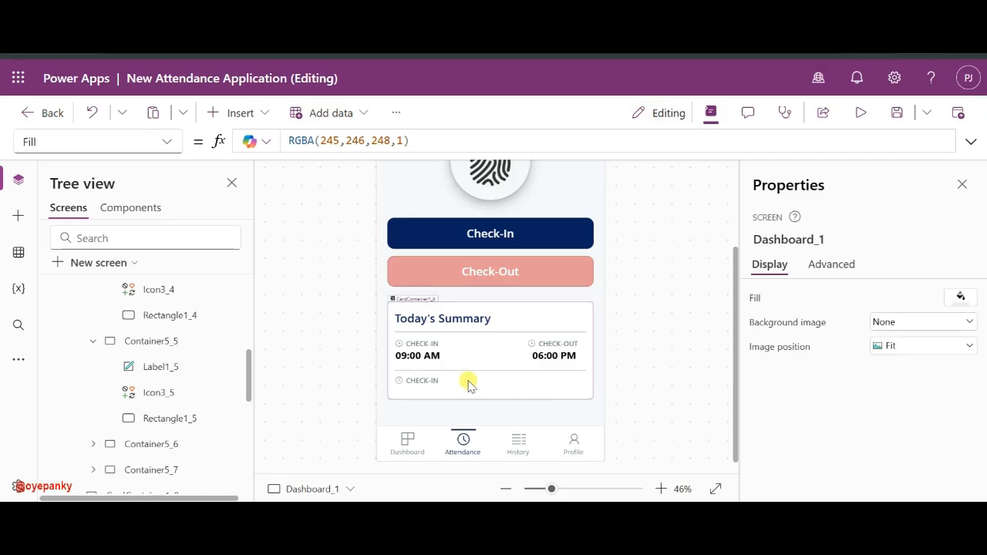
click(423, 380)
click(892, 324)
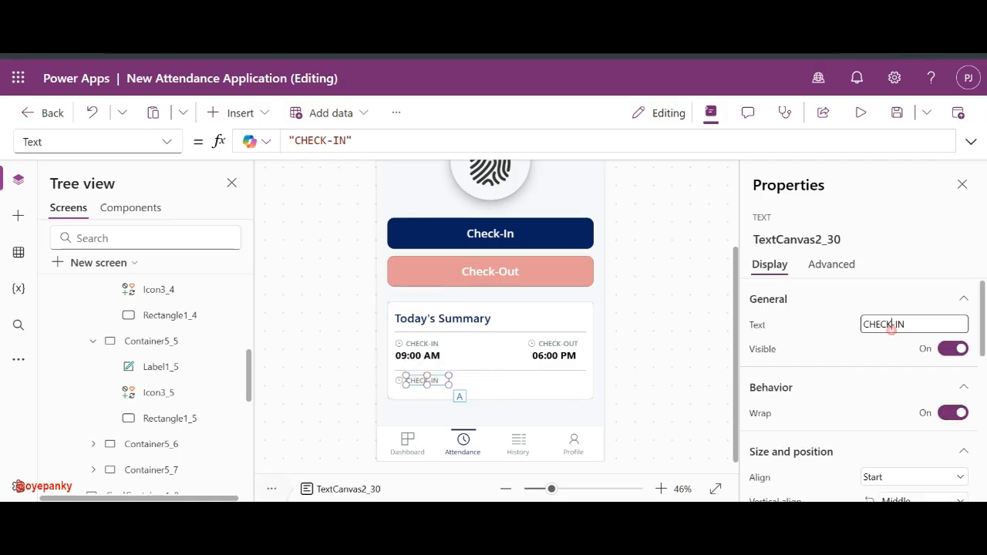
key(ctrl+a)
text(L)
click(846, 335)
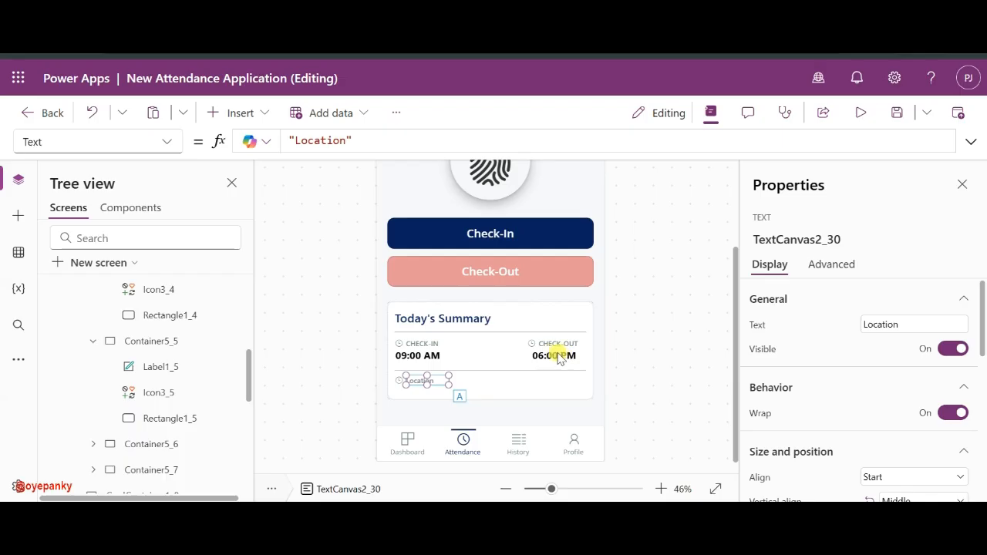
click(522, 379)
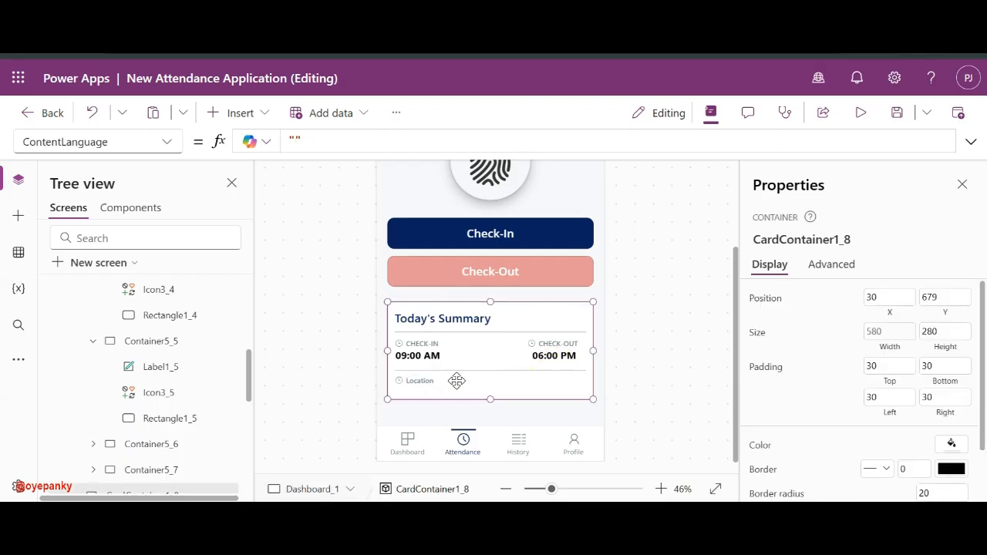
click(399, 381)
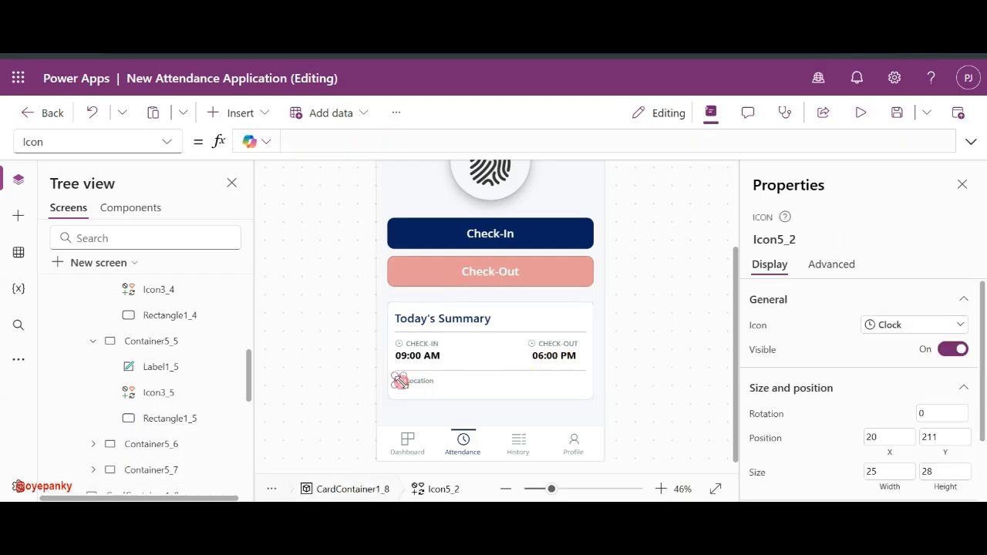
click(540, 387)
- Insert a classic Button into the summary card and place it bottom-right beside Location
click(247, 116)
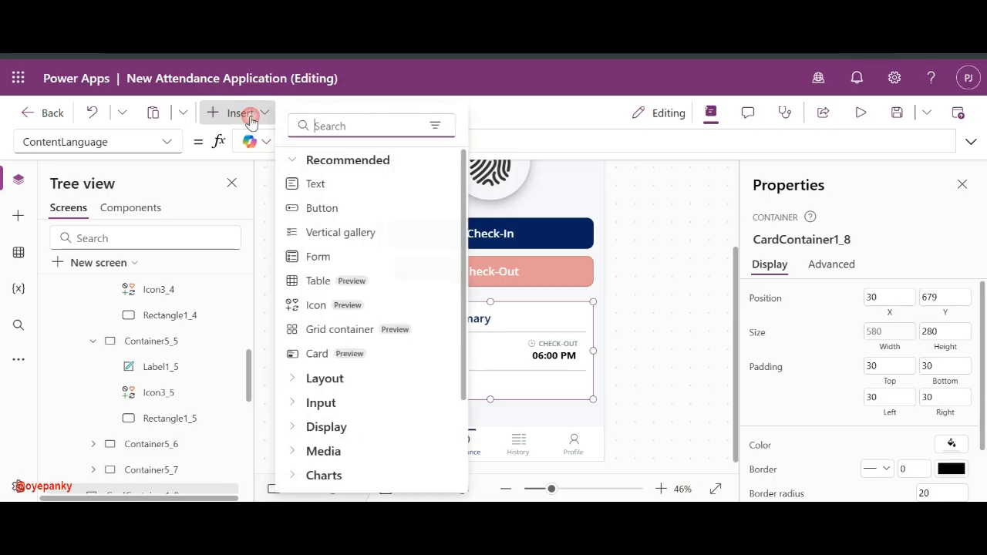
text(Of)
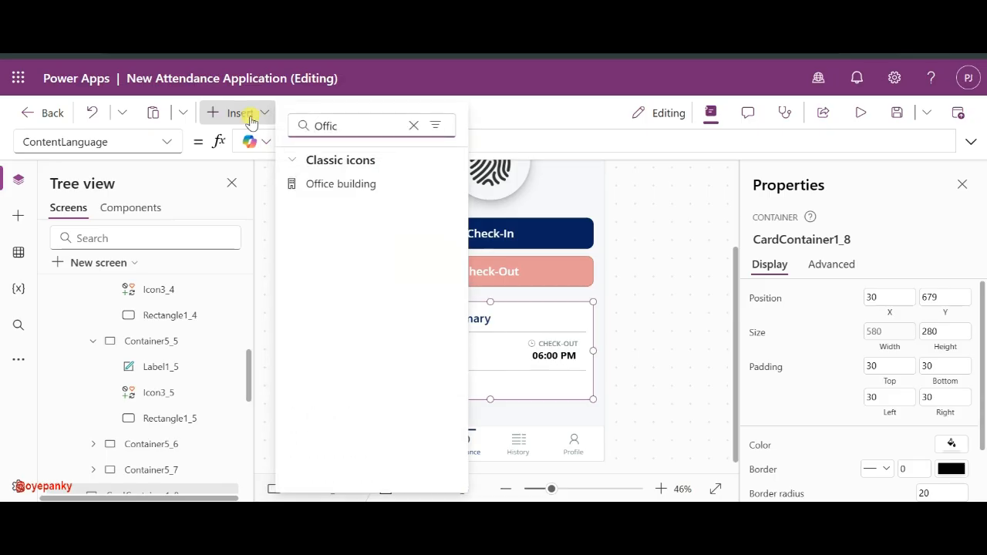
text(fic)
key(BackSpace)
key(BackSpace)
key(BackSpace)
key(BackSpace)
key(BackSpace)
text(But)
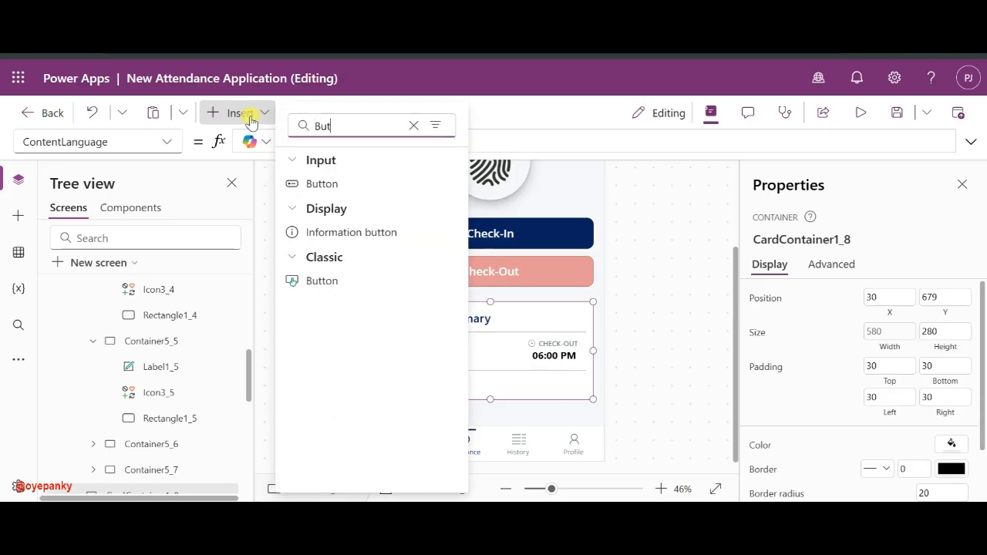
click(312, 292)
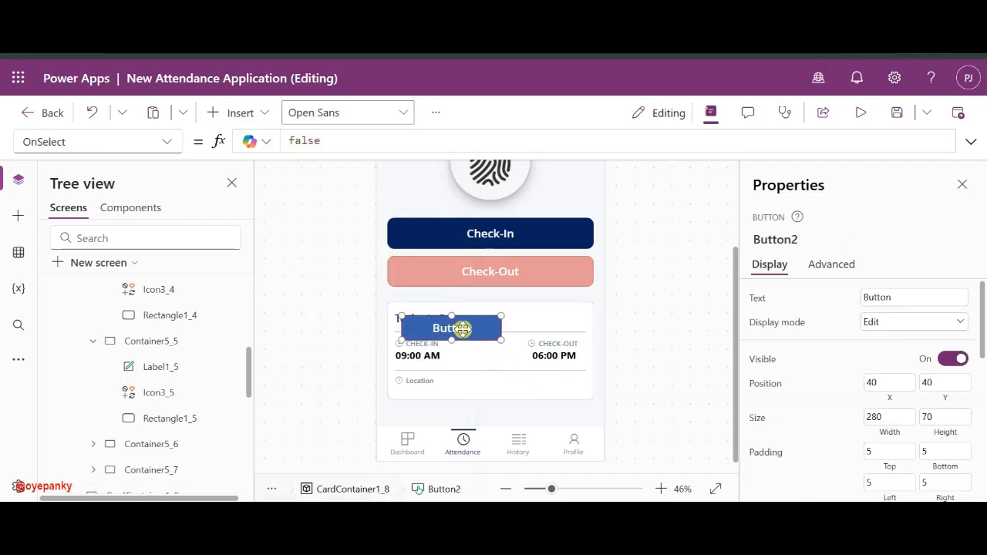
drag(462, 328, 557, 384)
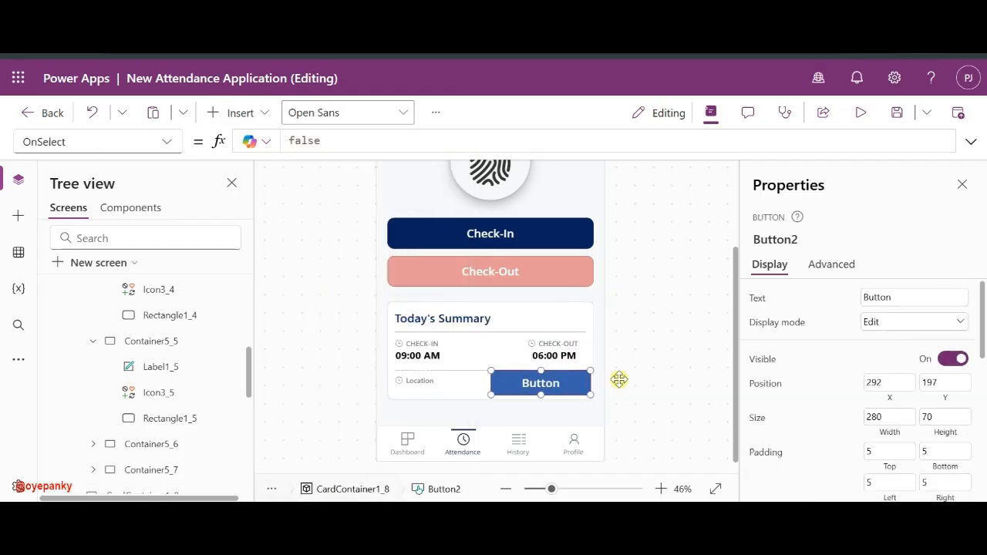
click(419, 380)
click(421, 379)
scroll(846, 394, down, 3)
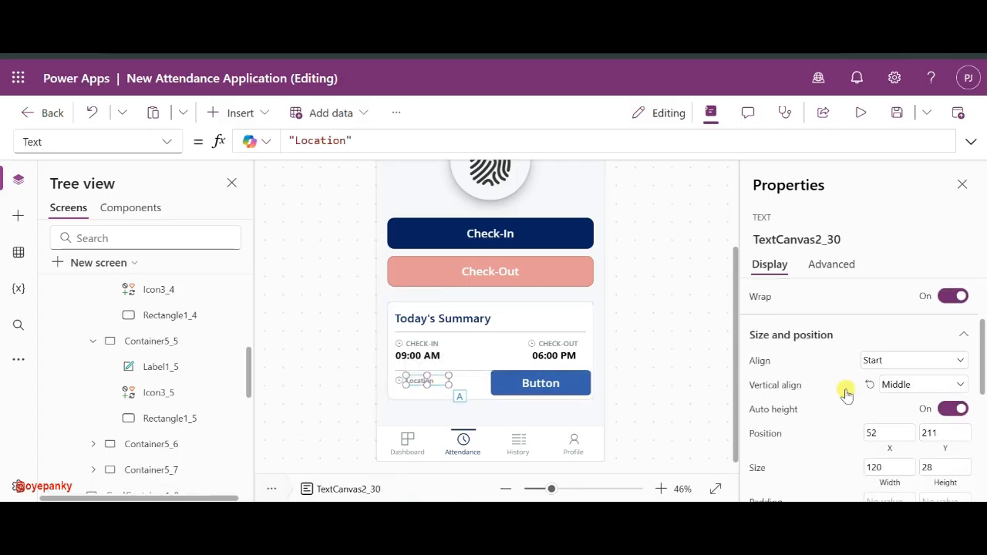
scroll(845, 392, down, 2)
scroll(925, 420, down, 1)
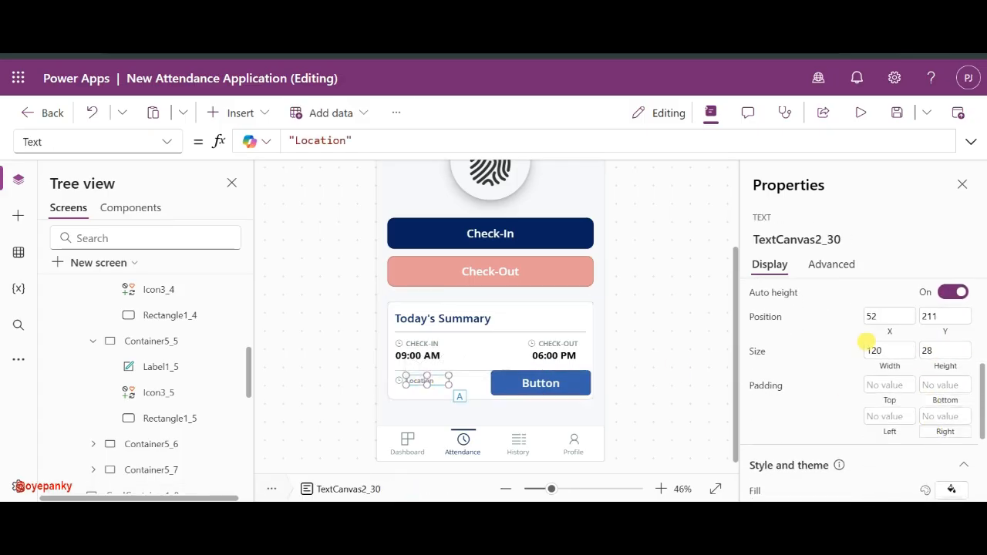
click(577, 391)
- Set the new button's height to 30
scroll(946, 360, down, 1)
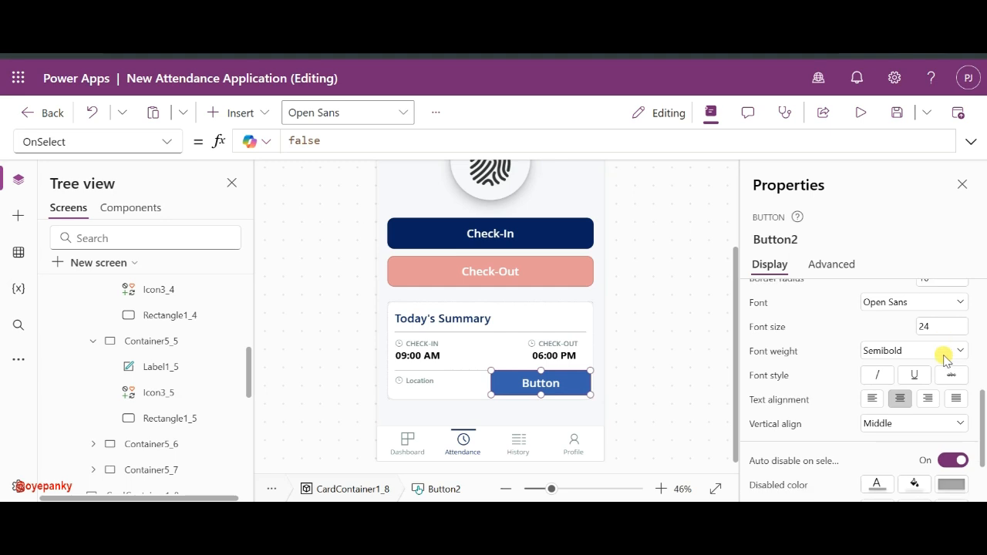
click(397, 379)
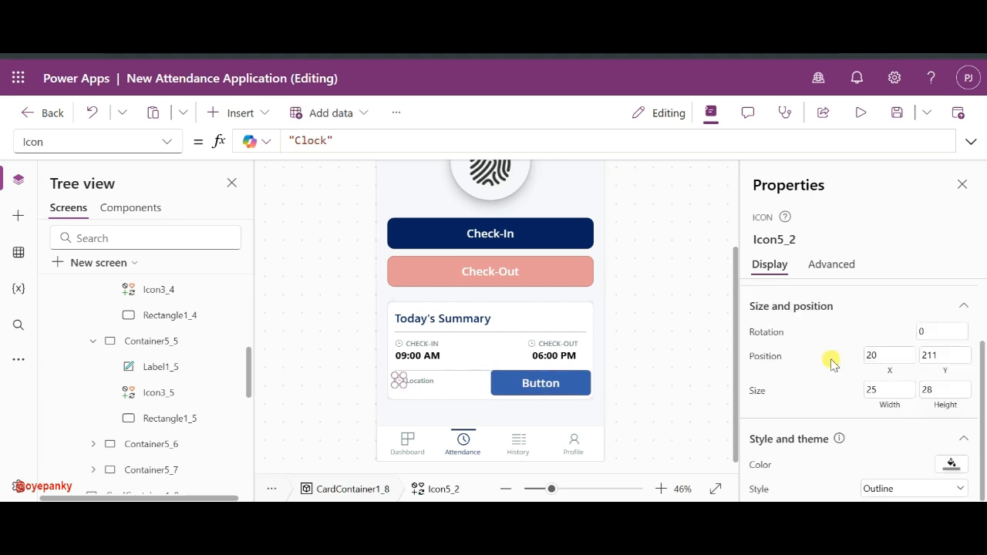
click(561, 393)
scroll(916, 440, down, 1)
scroll(917, 441, up, 2)
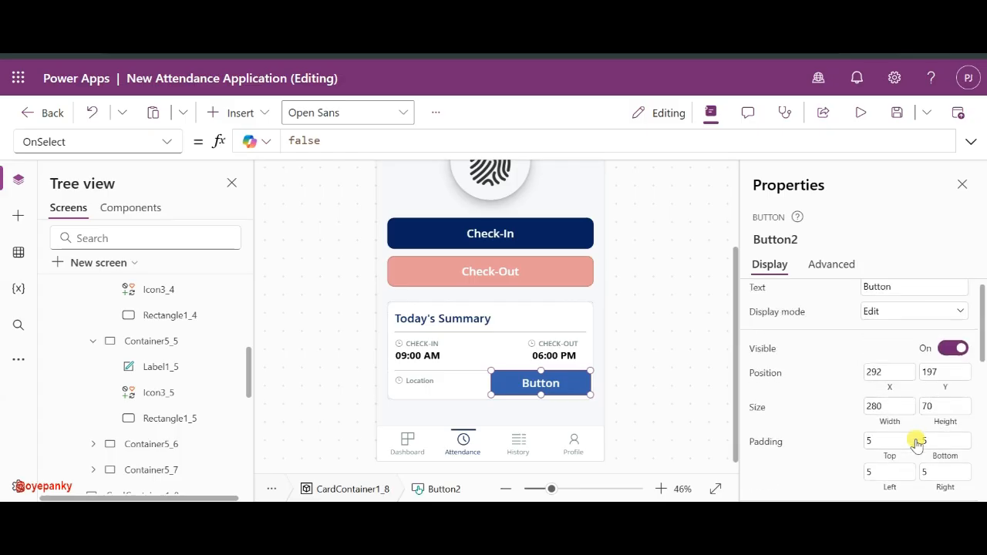
click(942, 410)
text(30)
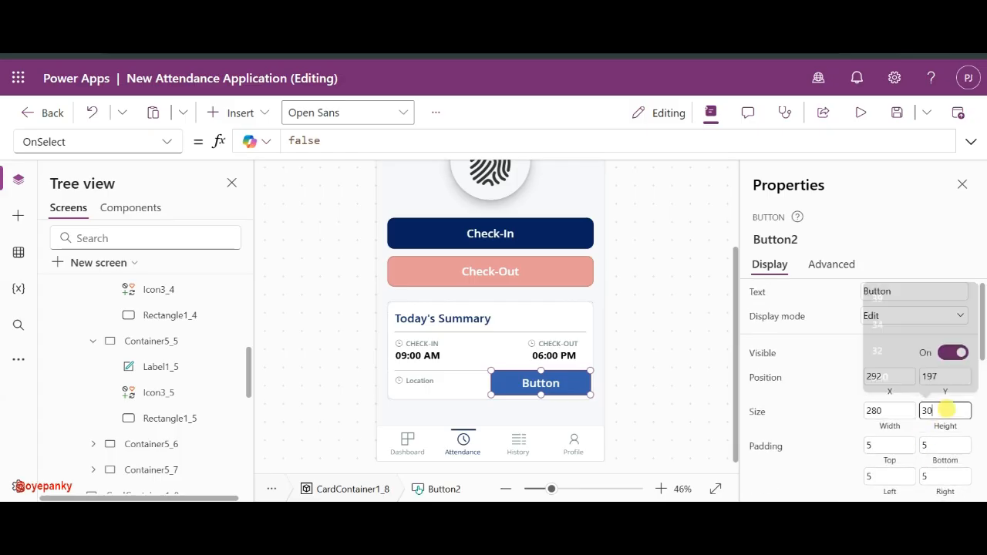
- Set the button's width to 150, after trying 30 and 80
click(897, 415)
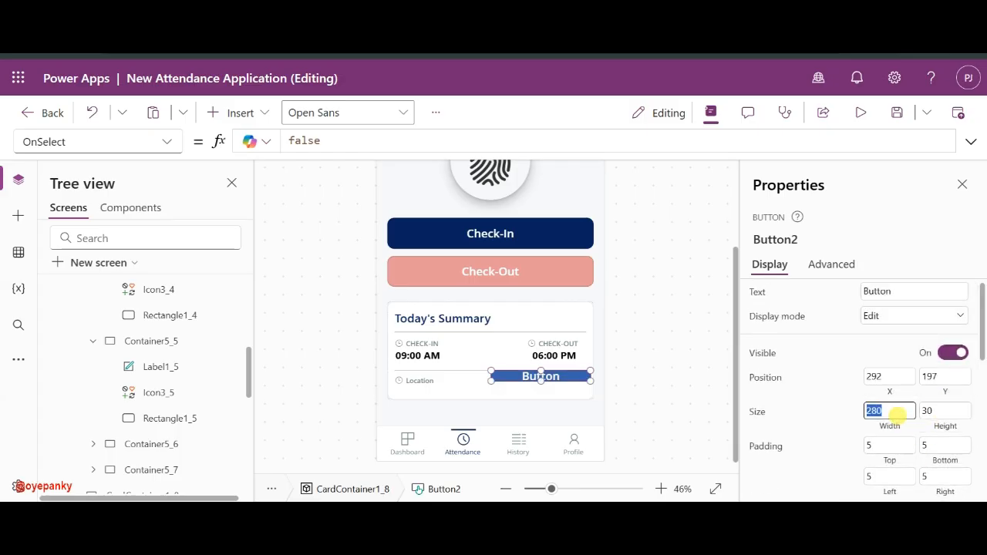
text(30)
click(842, 419)
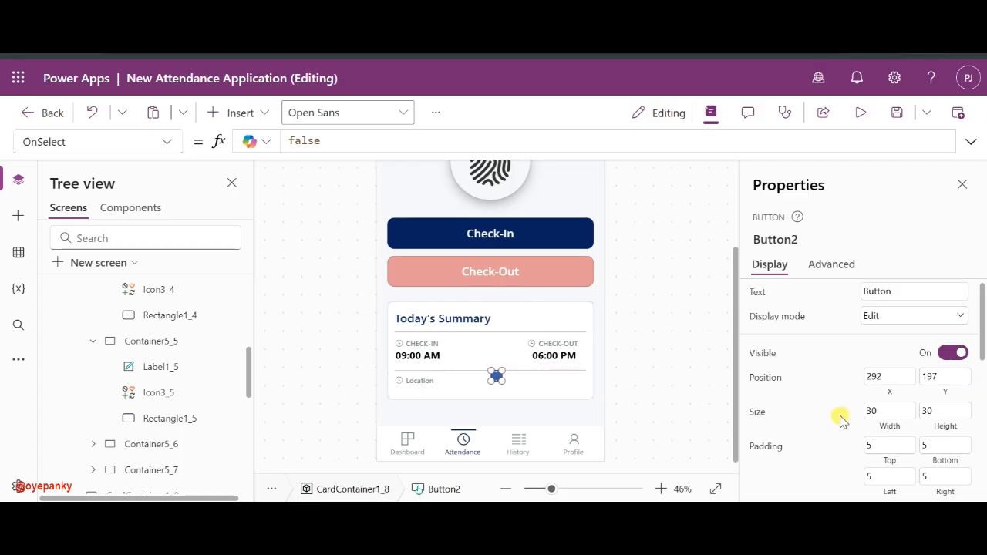
click(885, 414)
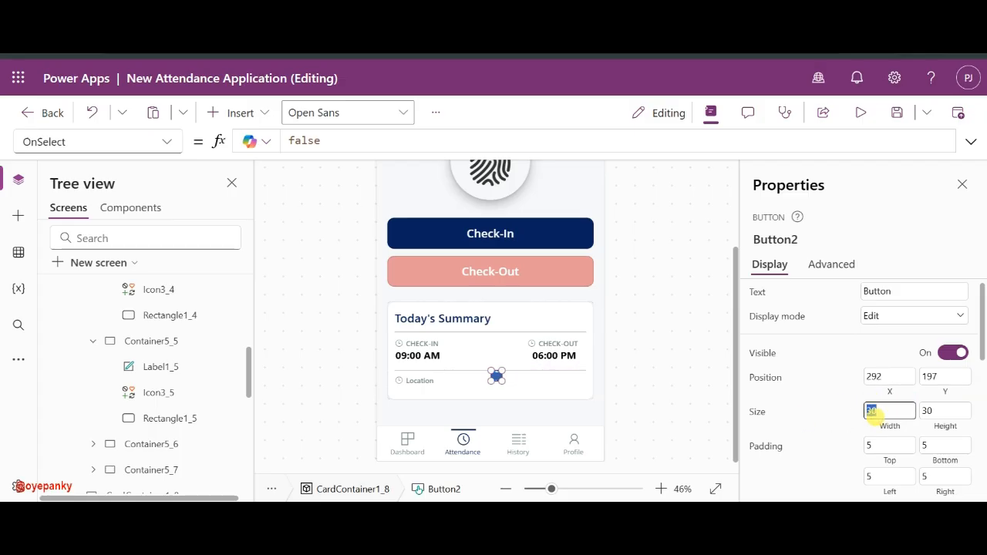
text(80)
click(834, 421)
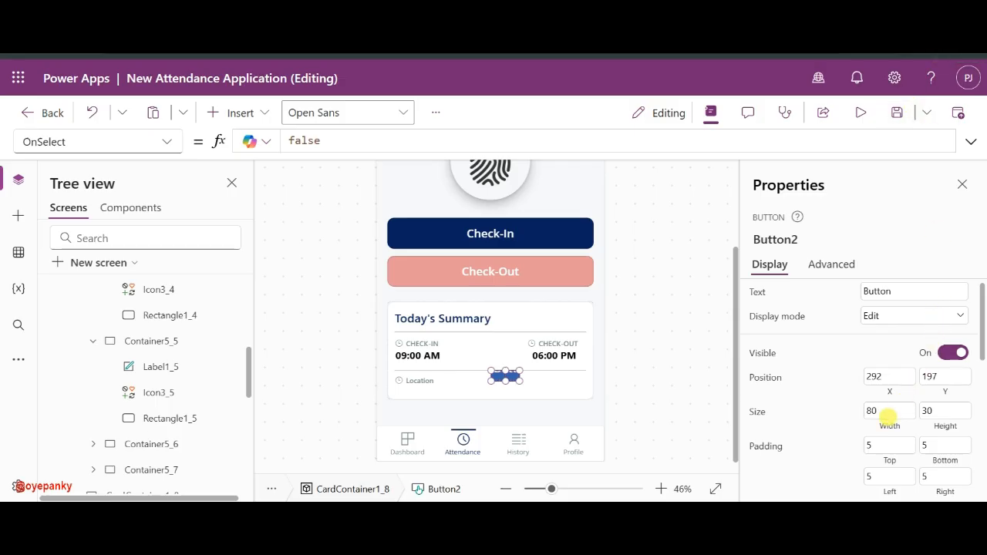
click(887, 415)
text(150)
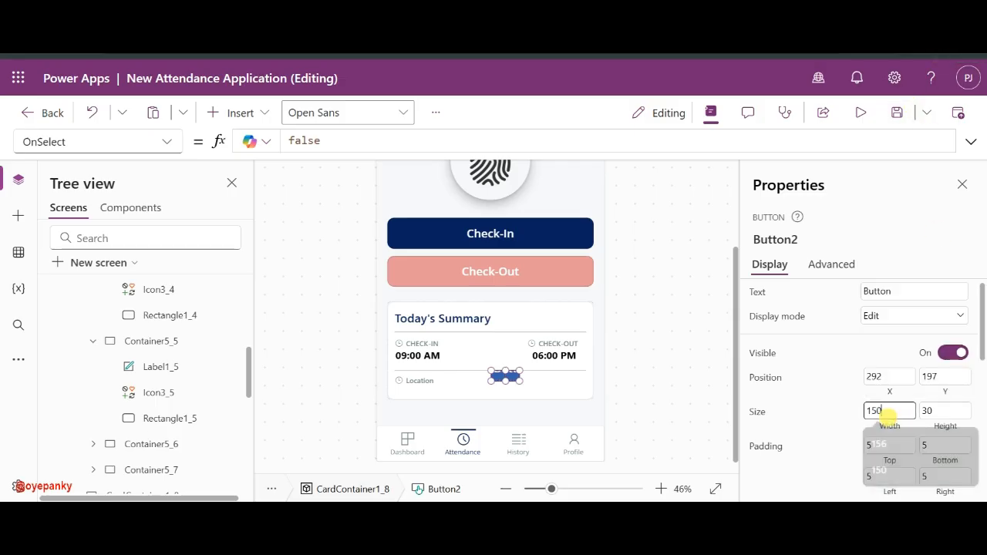
click(841, 419)
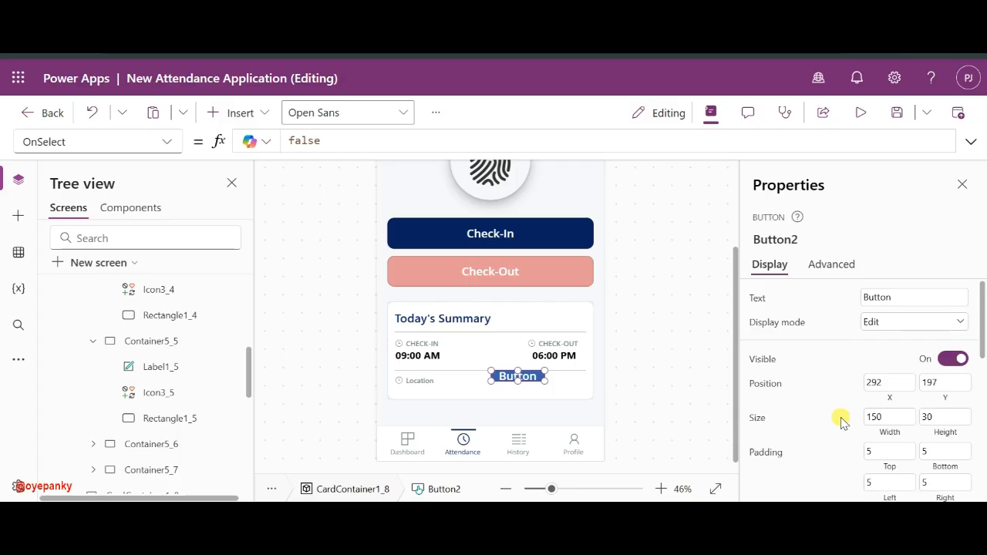
- Change the button's text to Office Location
click(892, 298)
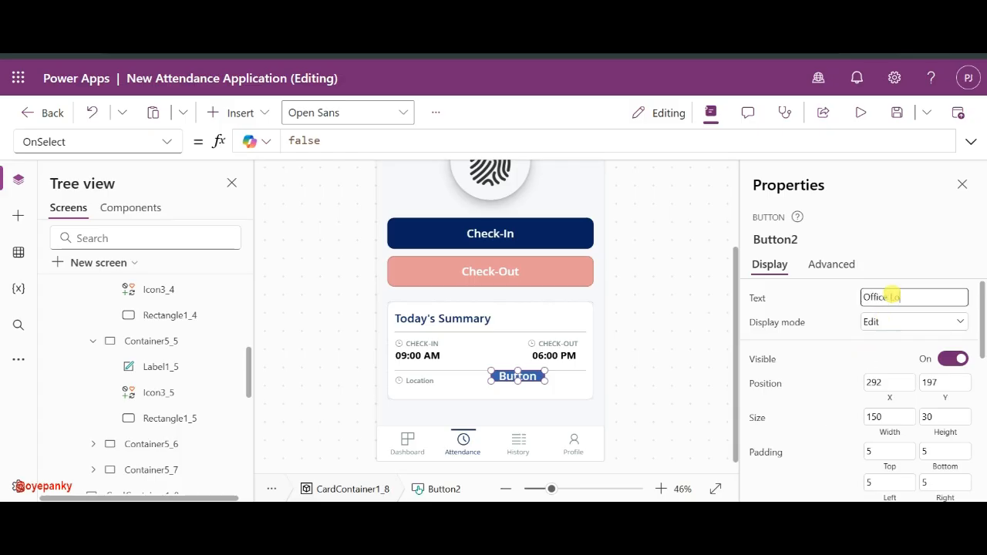
click(833, 303)
scroll(872, 393, down, 5)
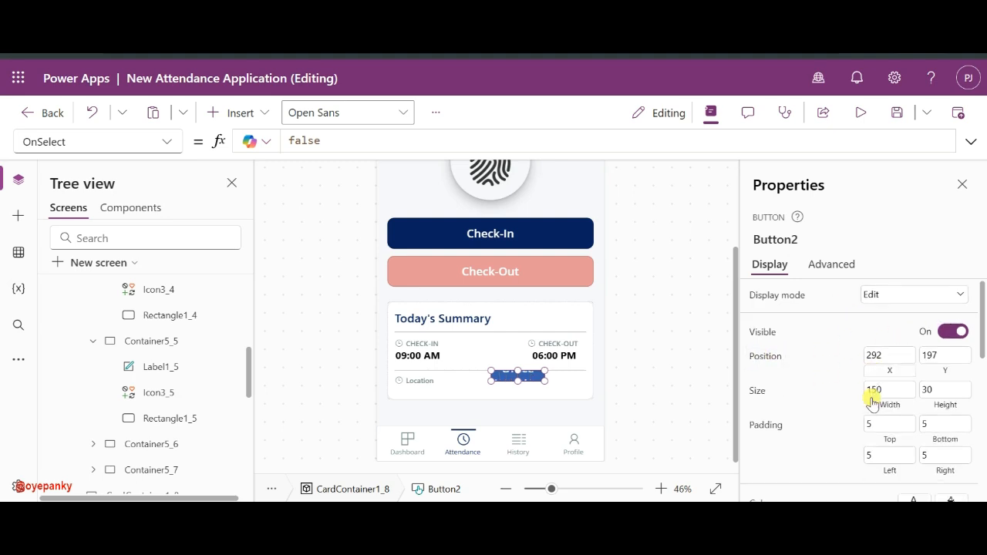
click(913, 324)
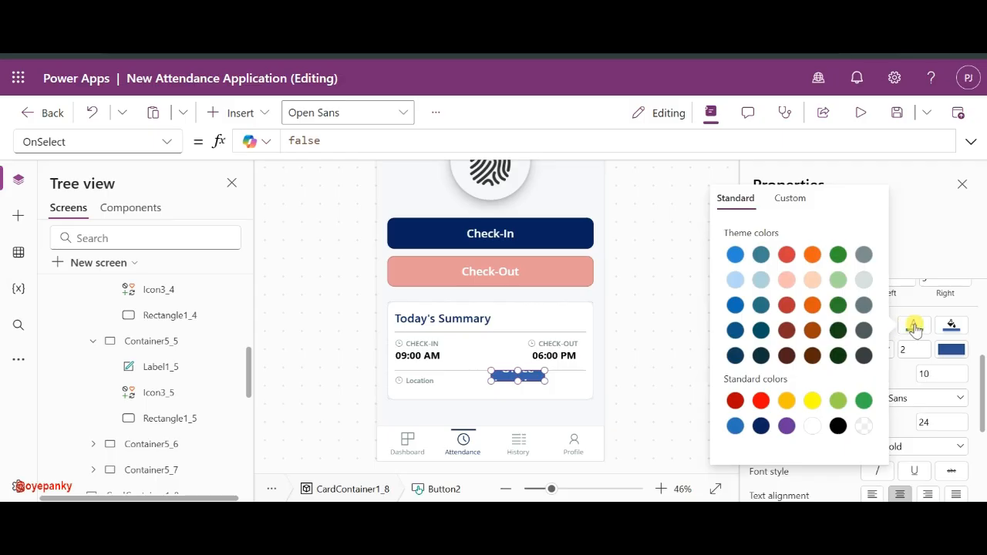
- Give the Office Location button a semi-transparent light green fill
click(952, 324)
click(951, 323)
click(875, 400)
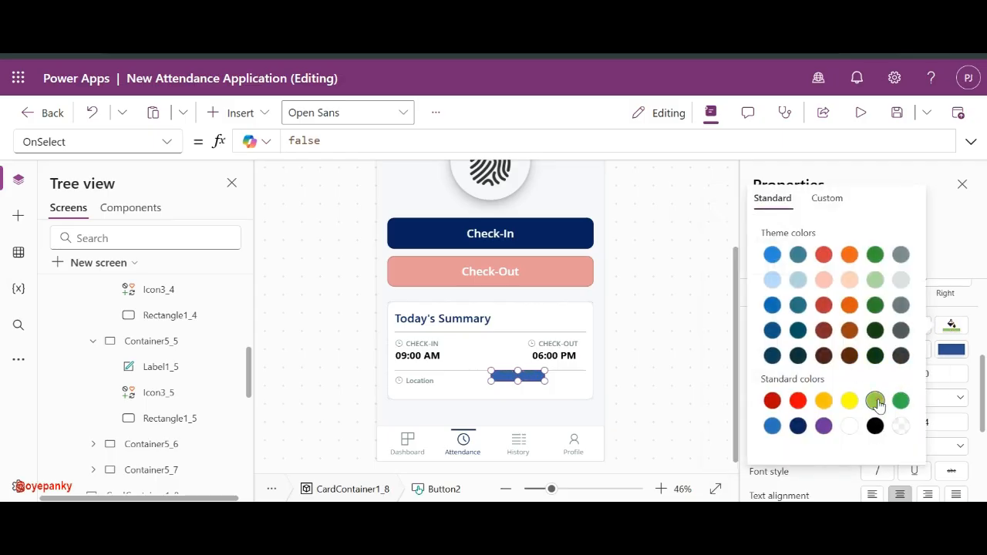
click(825, 198)
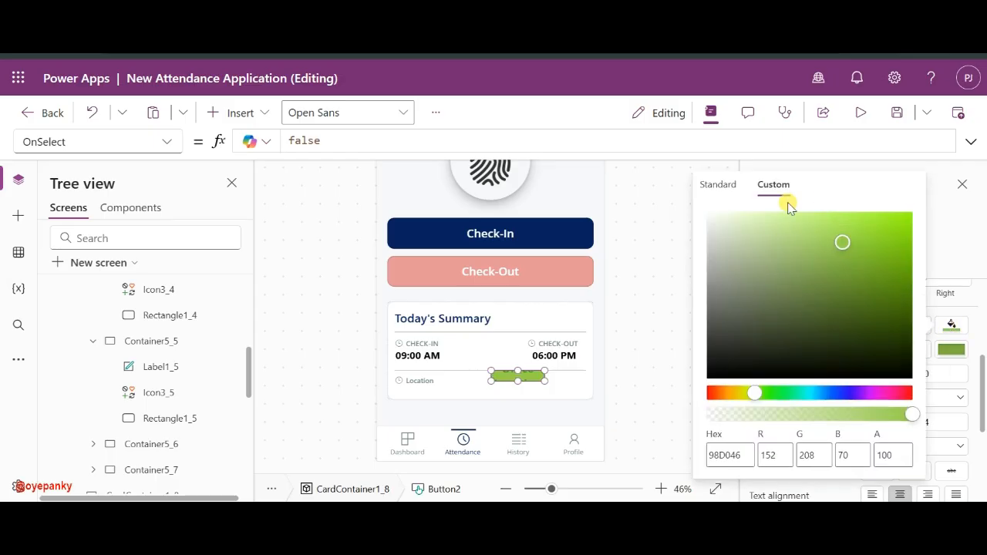
click(779, 414)
drag(765, 417, 754, 415)
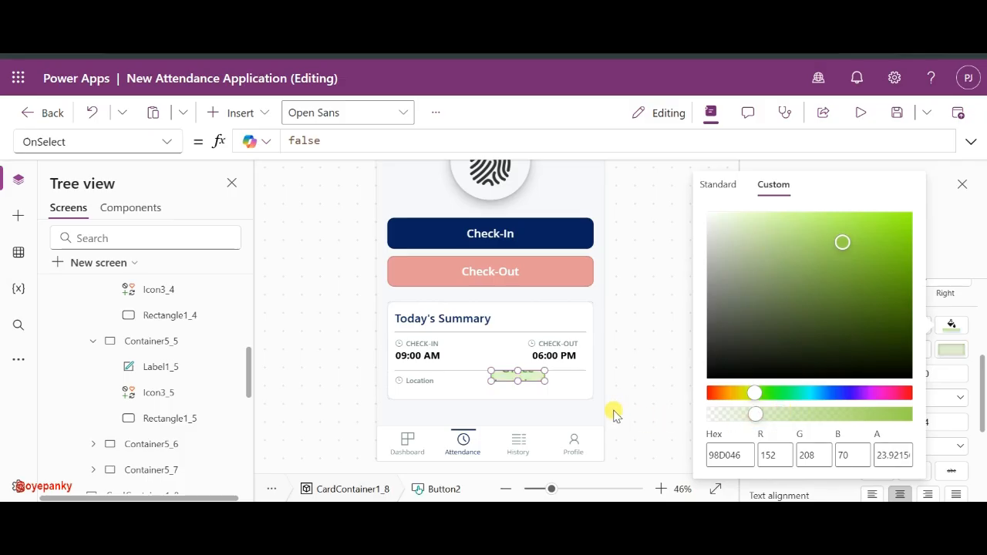
click(654, 384)
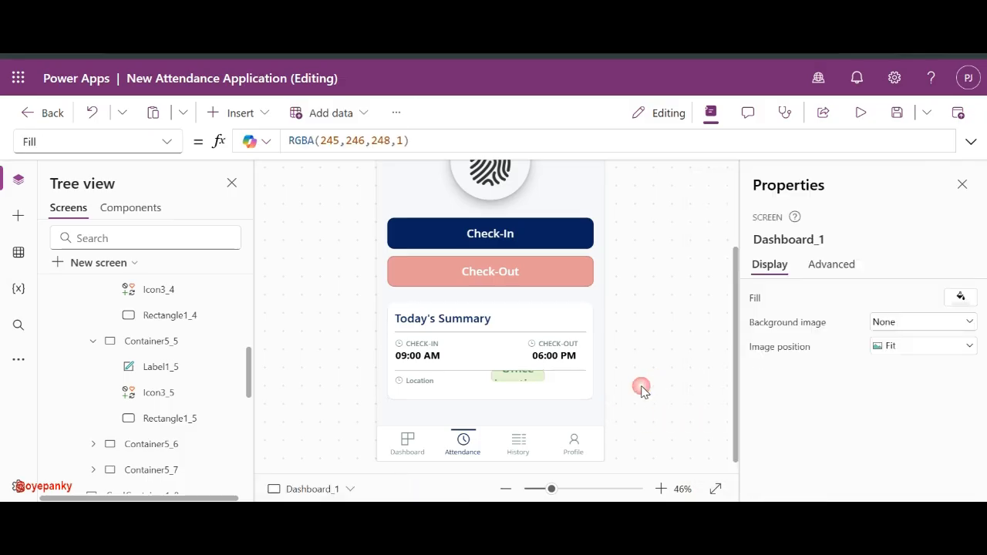
click(529, 377)
- Set the badge's font size to 14, shift it right, and give it border width 2
scroll(847, 377, down, 5)
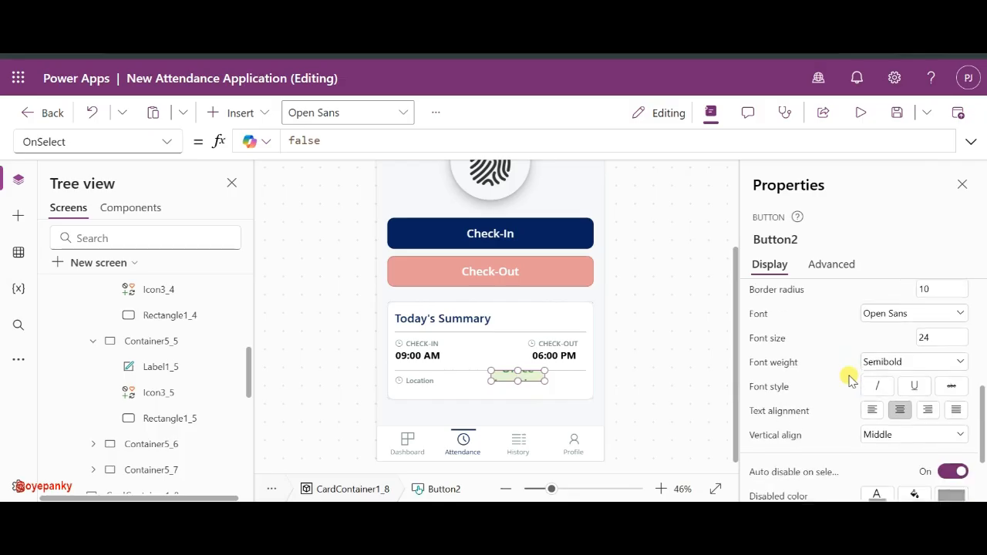
double_click(947, 332)
text(14)
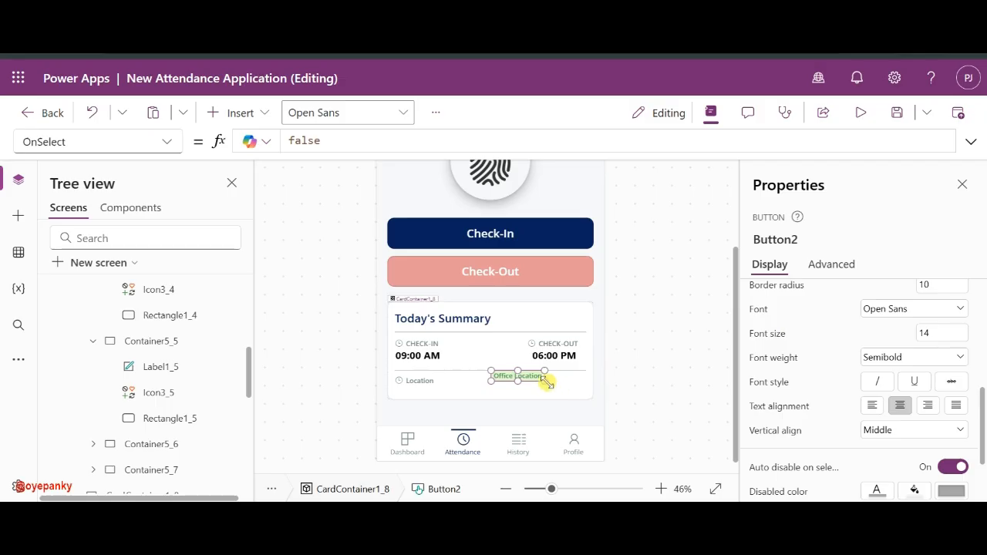
drag(533, 378, 570, 383)
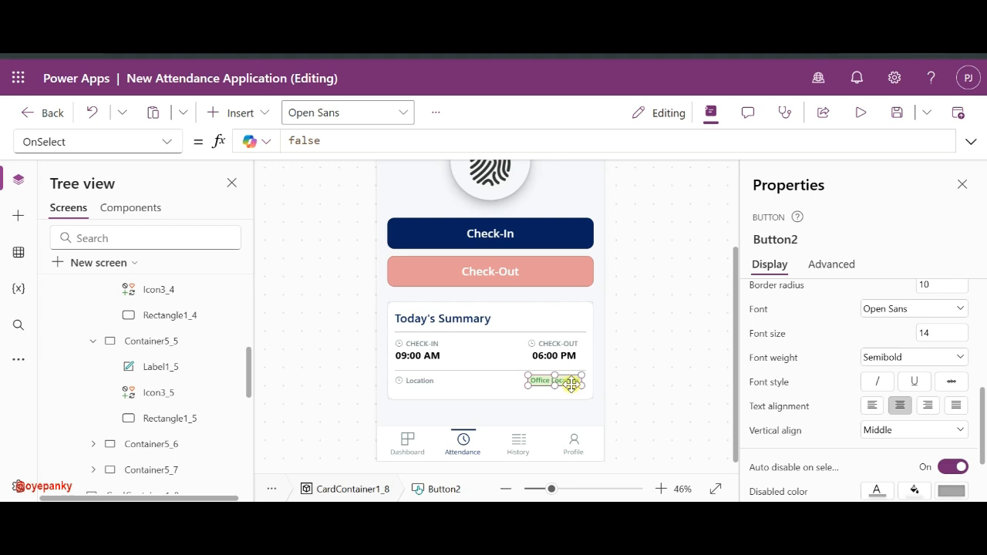
scroll(843, 397, down, 3)
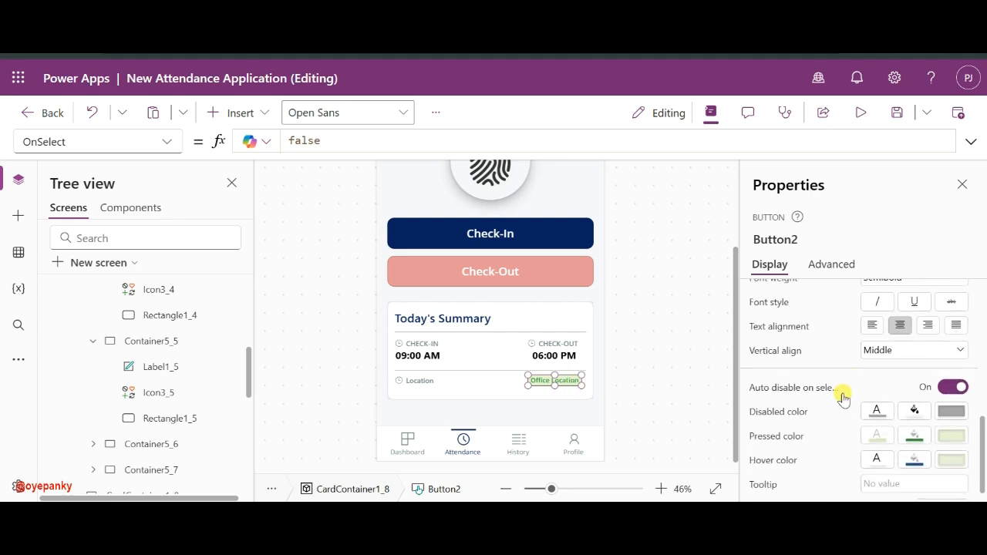
scroll(861, 283, up, 5)
scroll(863, 289, up, 1)
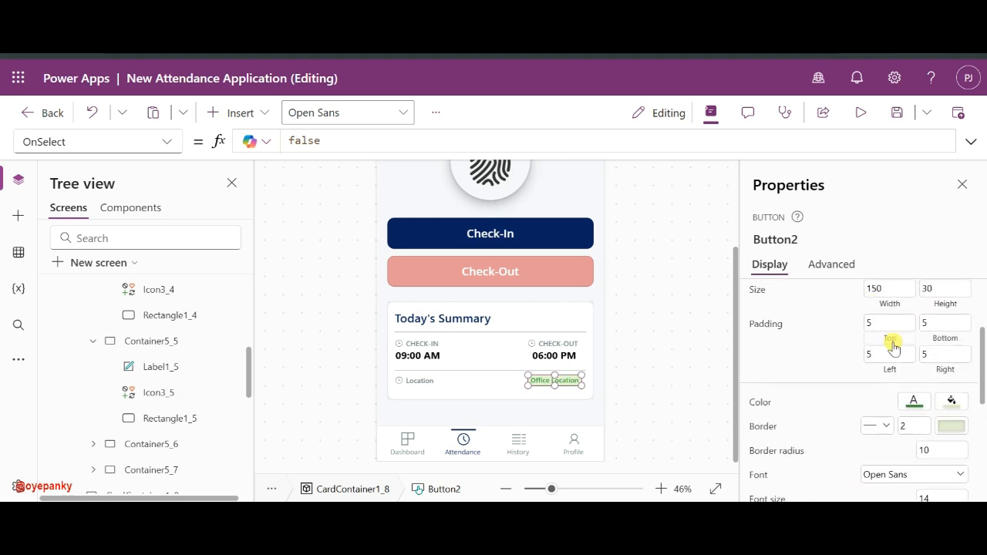
click(915, 425)
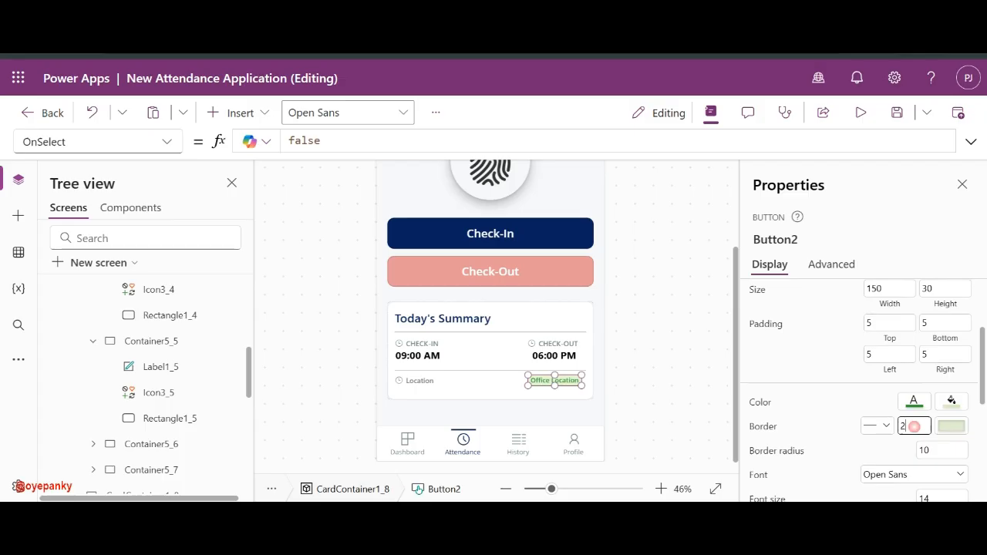
click(696, 399)
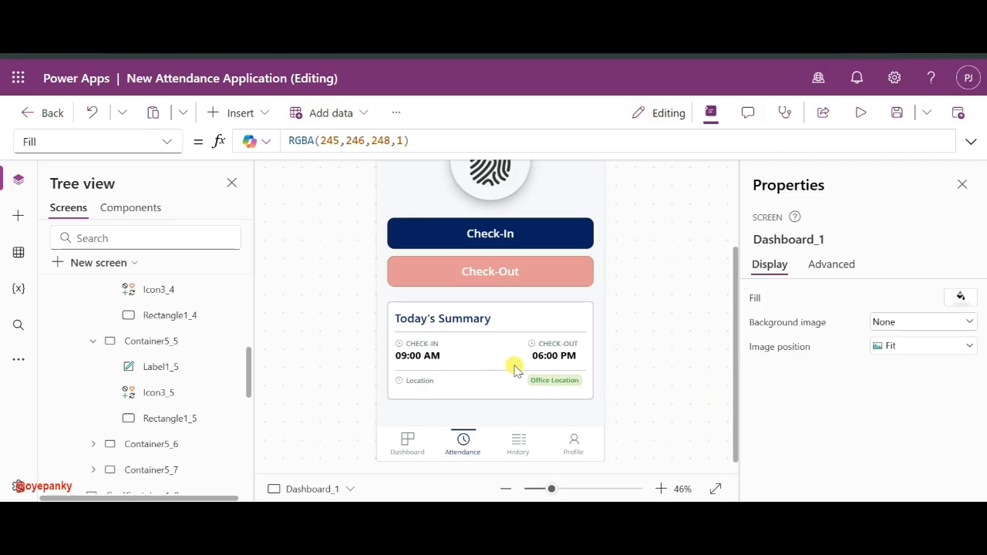
scroll(470, 262, up, 3)
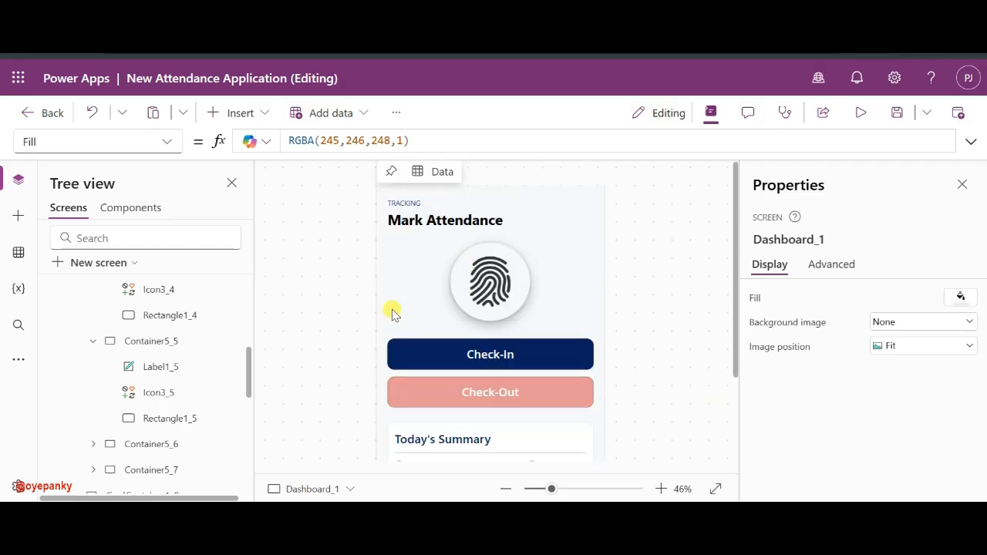
scroll(685, 275, down, 3)
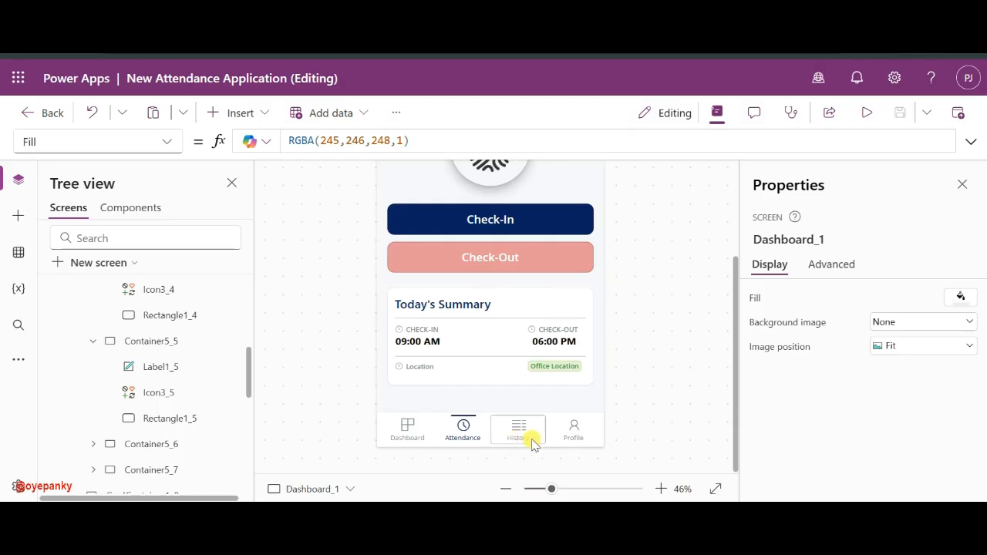
scroll(655, 346, up, 3)
scroll(654, 346, down, 3)
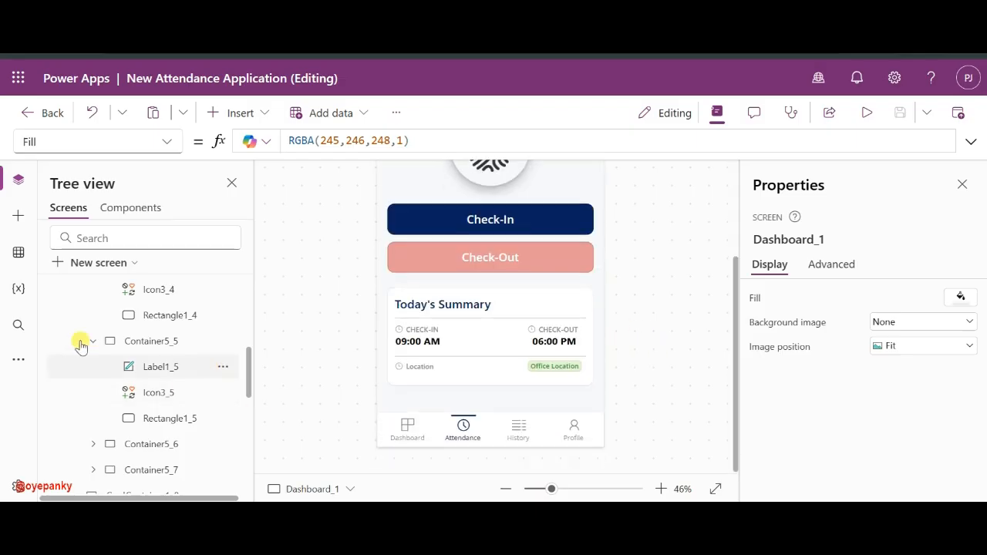
scroll(82, 342, up, 5)
click(867, 114)
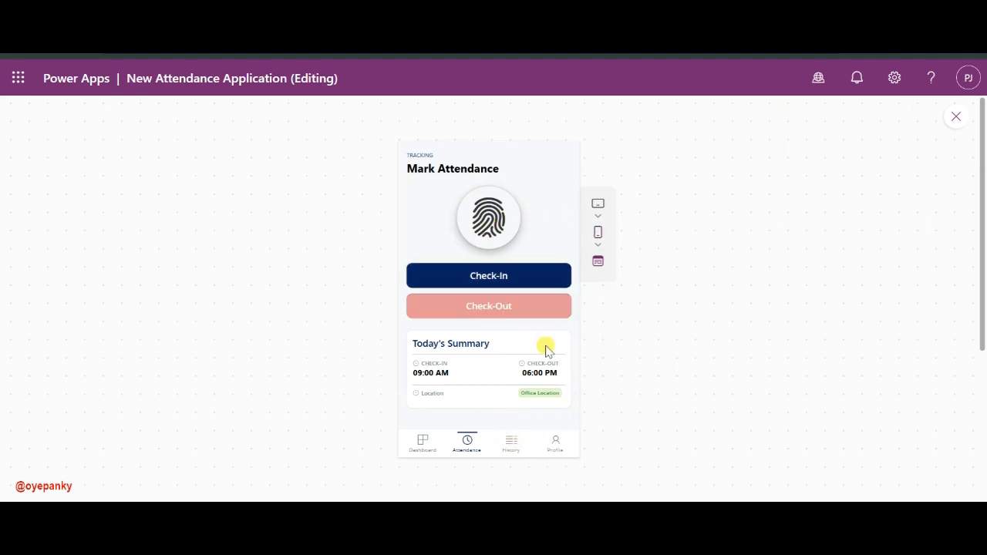
click(955, 117)
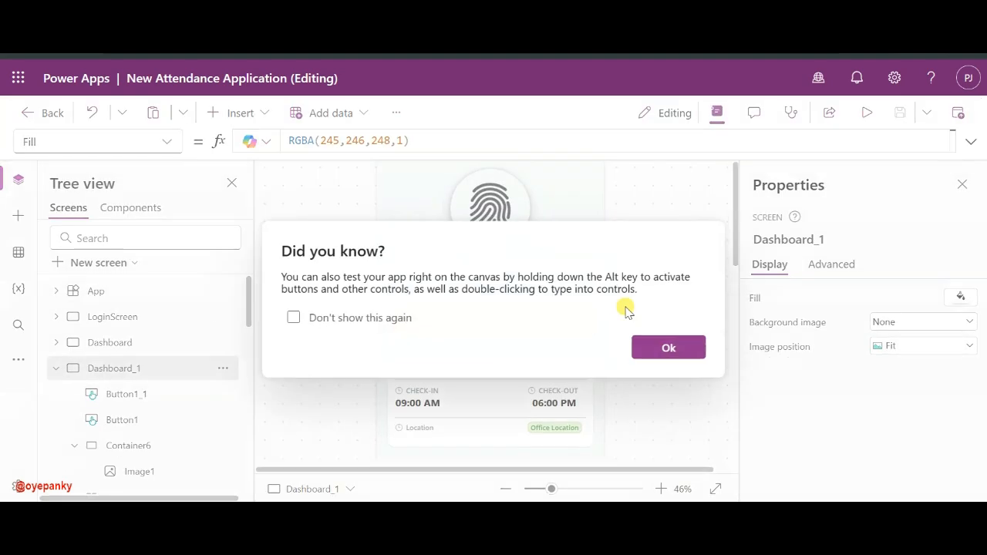
click(647, 346)
click(530, 312)
scroll(670, 406, down, 2)
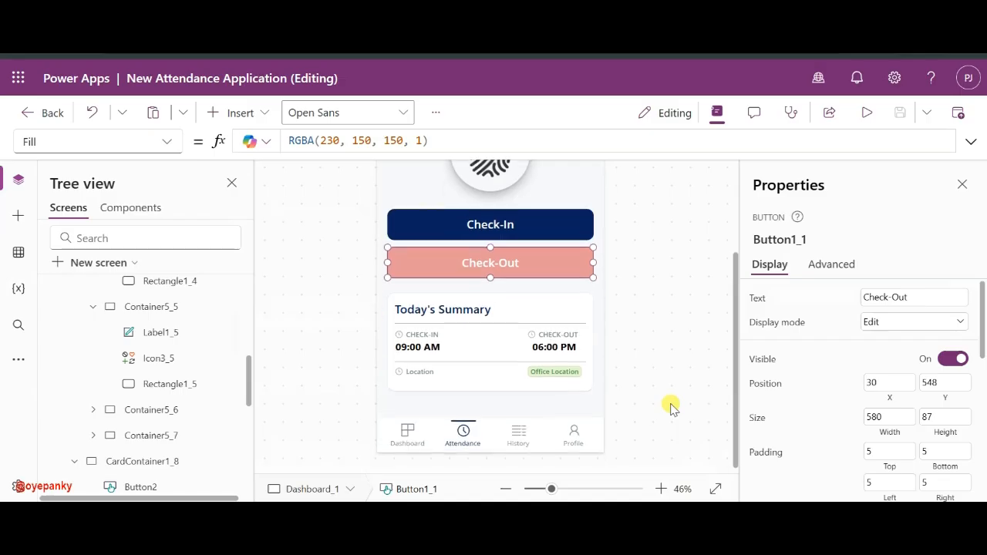
- Replace the Check-Out button's hover fill with red RGBA(255, 0, 0, 1)
scroll(837, 412, down, 5)
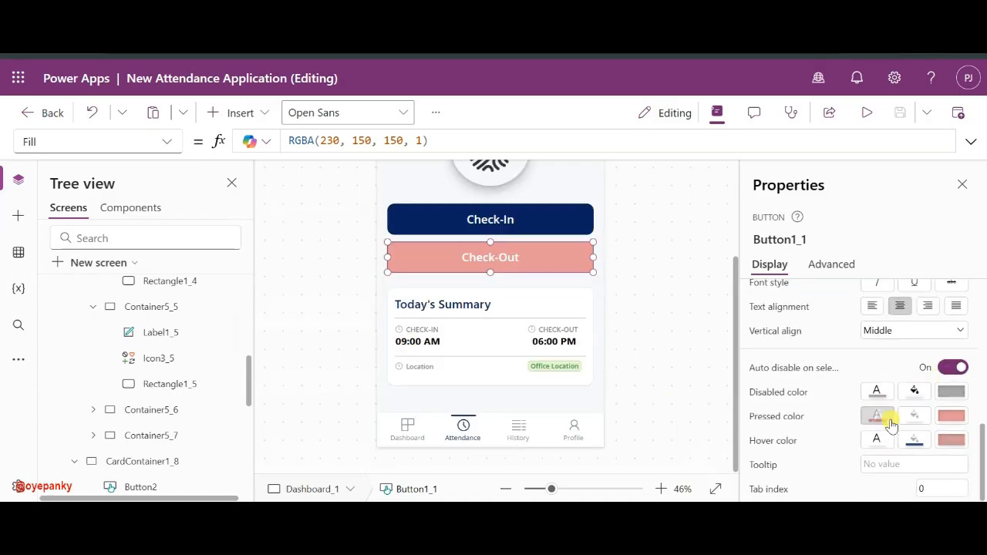
click(915, 439)
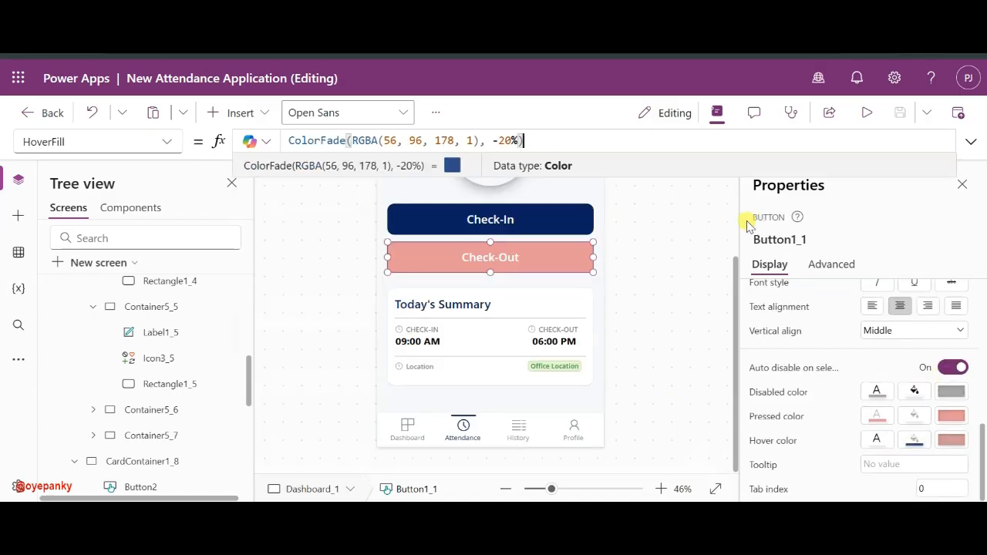
key(ctrl+a)
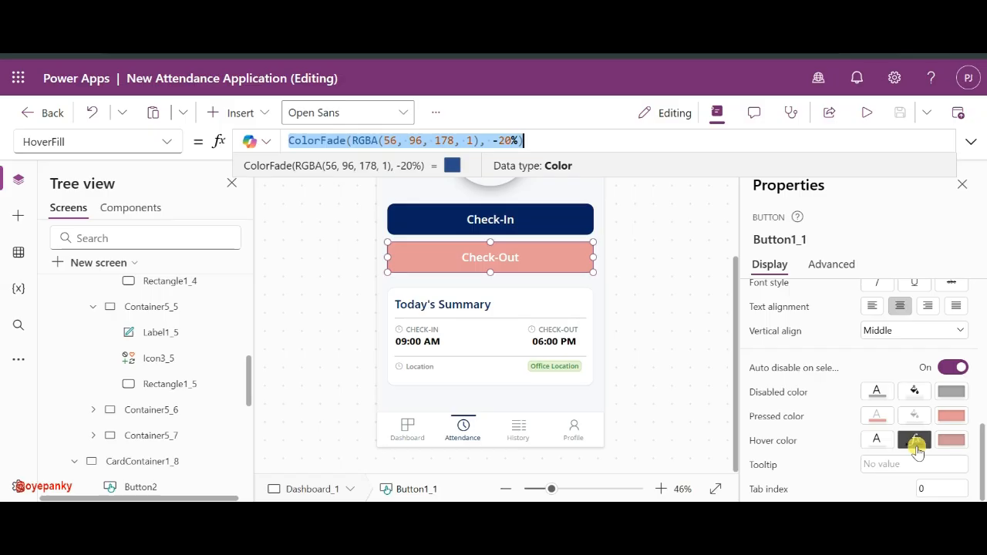
key(BackSpace)
click(914, 443)
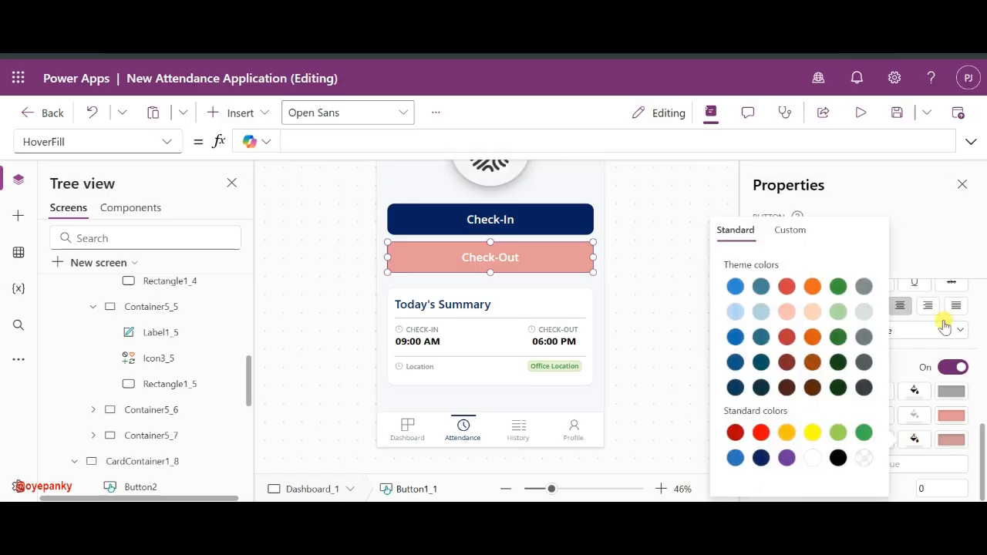
click(760, 433)
key(alt)
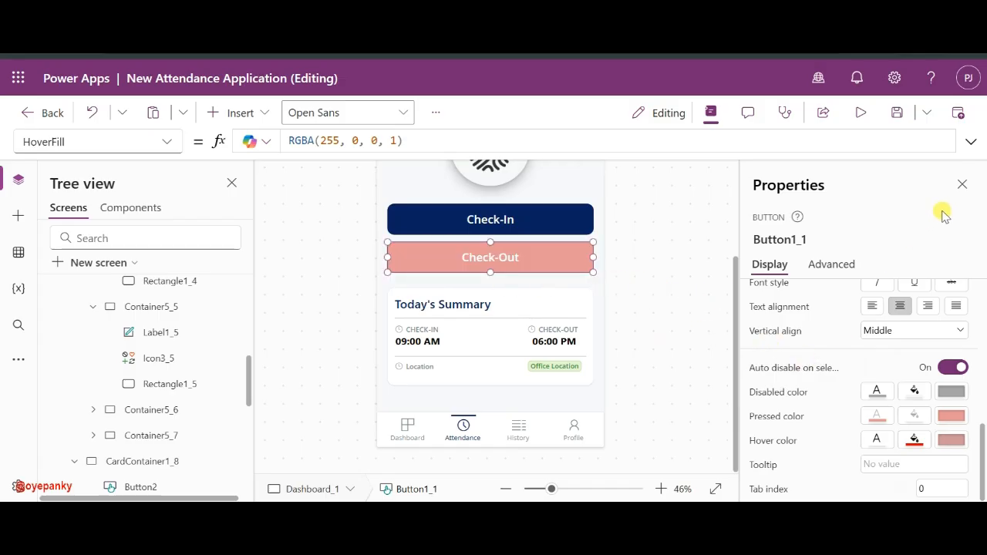
- Rename the Dashboard_1 screen to Attendance in the Tree view
click(961, 184)
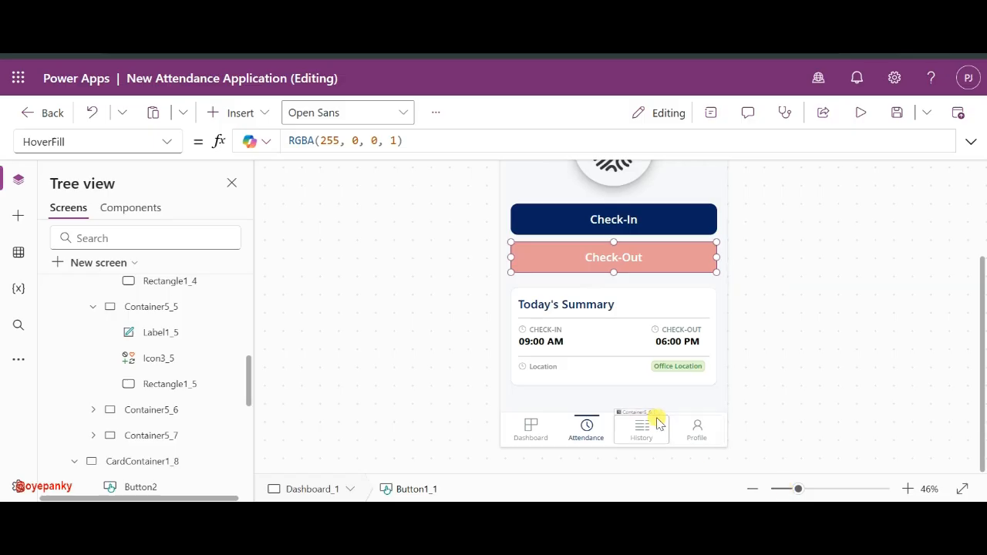
scroll(128, 316, up, 10)
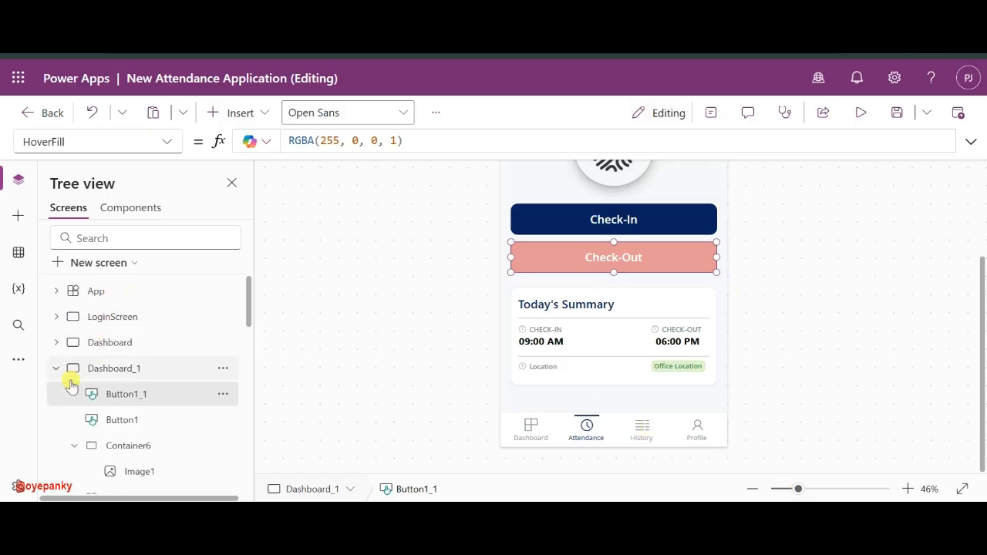
click(57, 371)
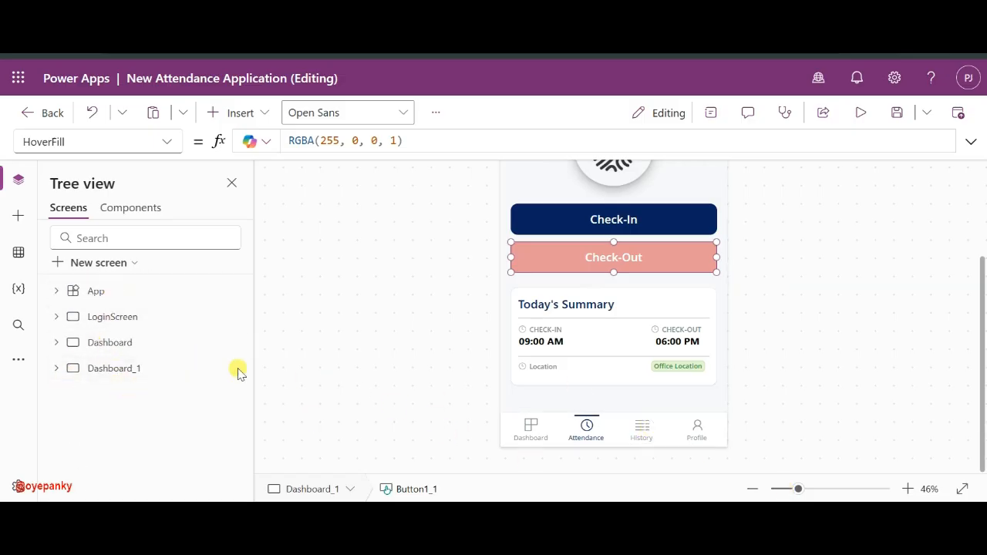
double_click(105, 370)
text(Attendance)
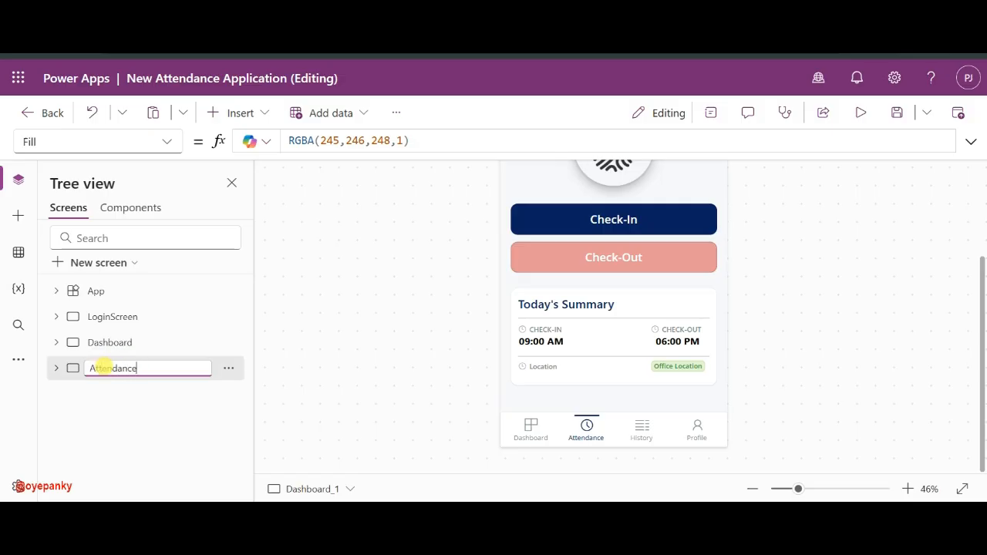
click(114, 388)
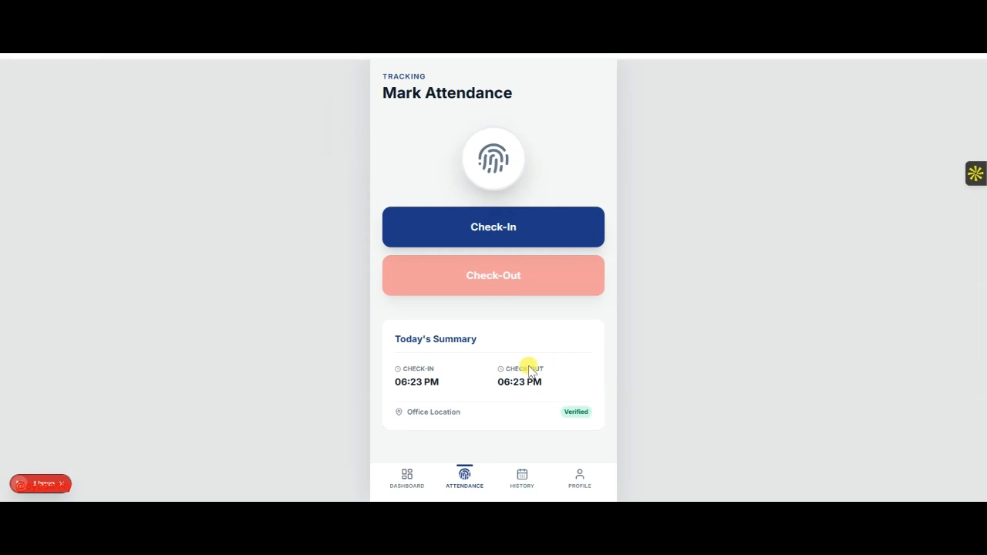
- View the mockup's History page, briefly returning to Mark Attendance before switching back
click(524, 341)
click(522, 478)
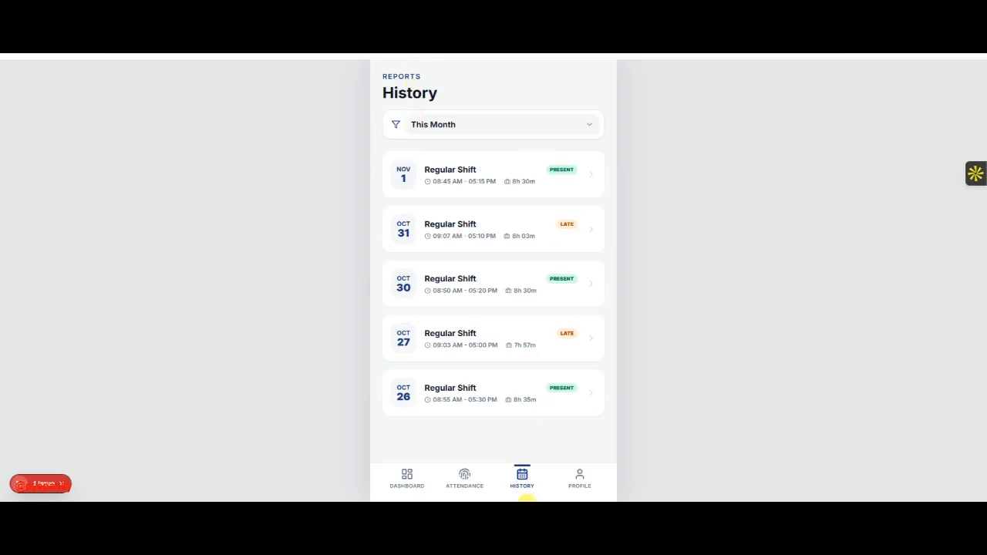
click(463, 487)
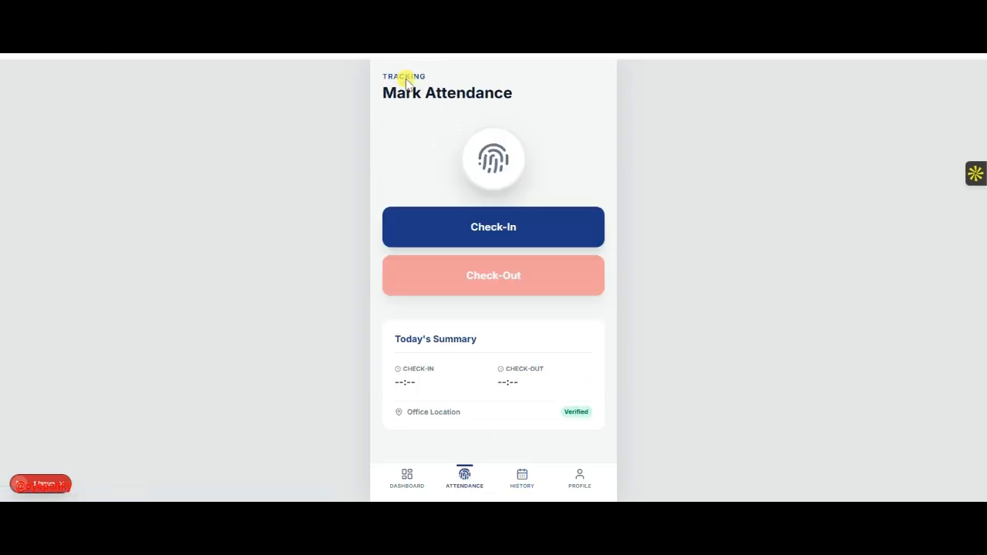
click(522, 482)
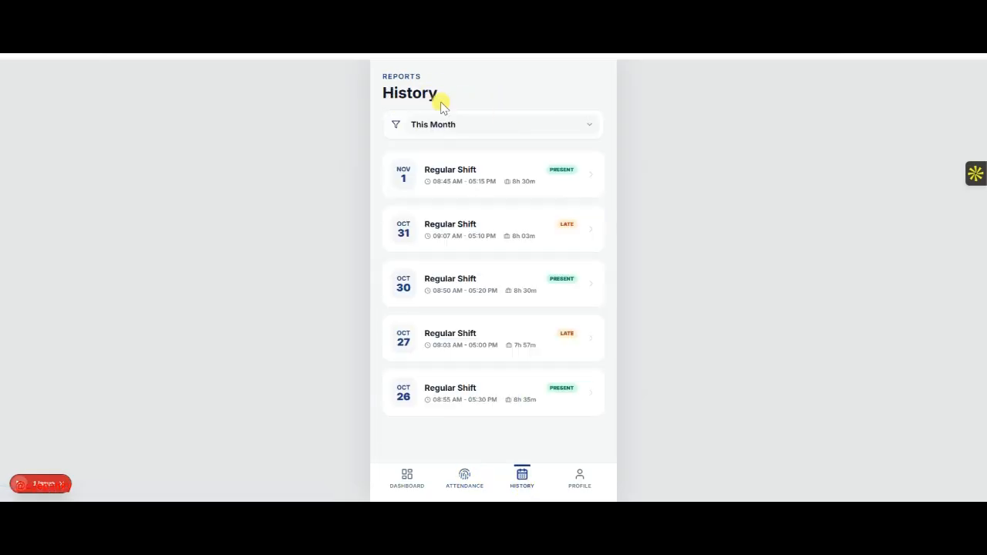
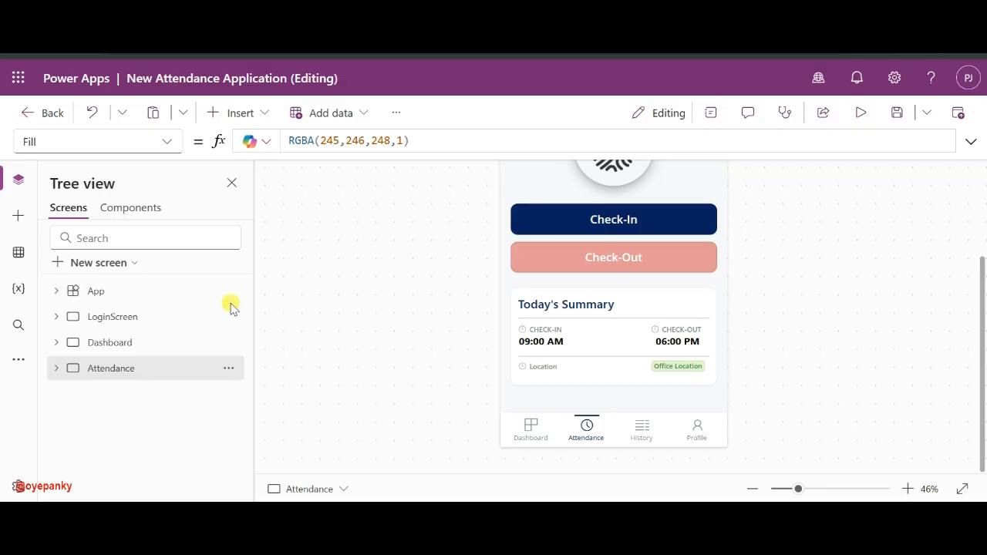
- Duplicate the Attendance screen, then delete the fingerprint image and its circle container
click(228, 369)
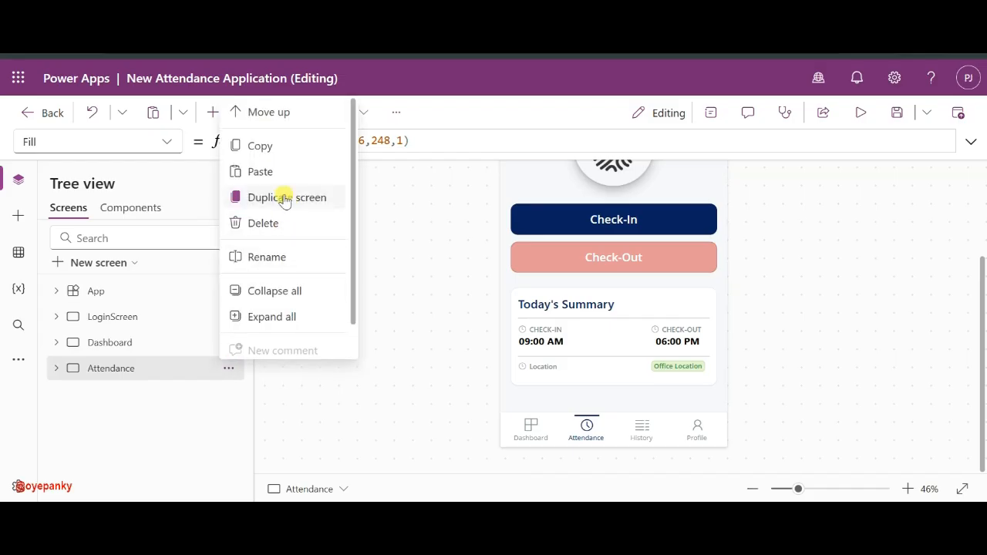
click(278, 198)
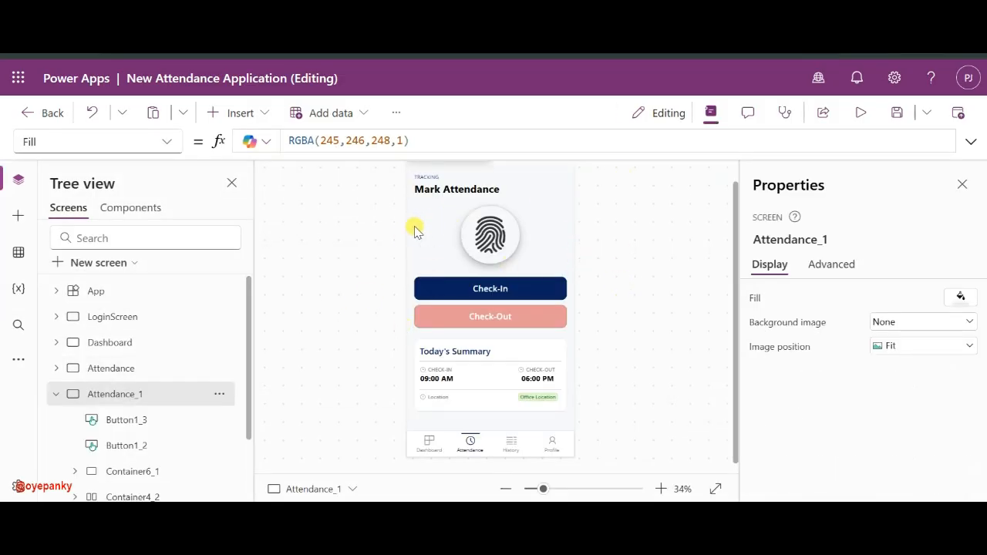
click(512, 259)
key(Delete)
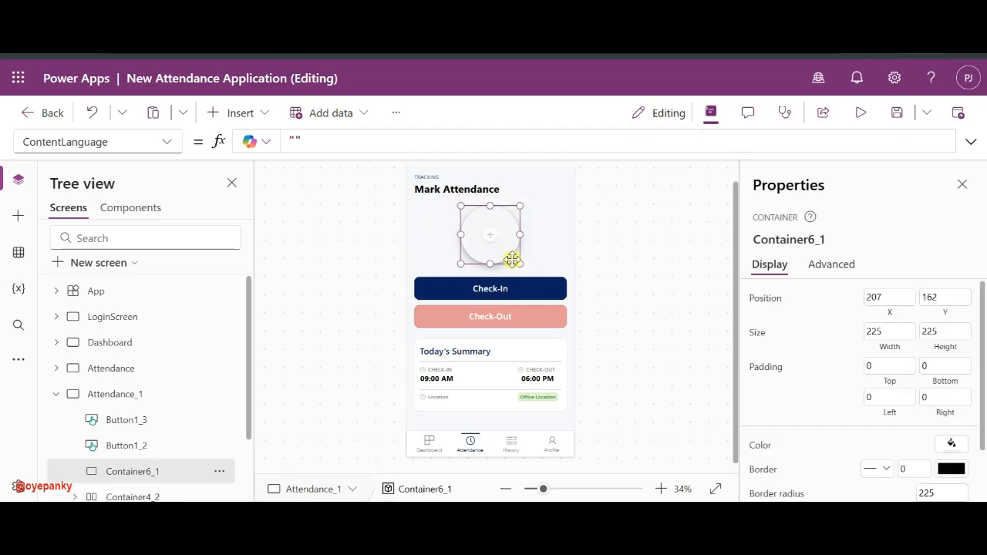
key(Delete)
- Delete the Check-In and Check-Out buttons and the Today's Summary card
click(479, 287)
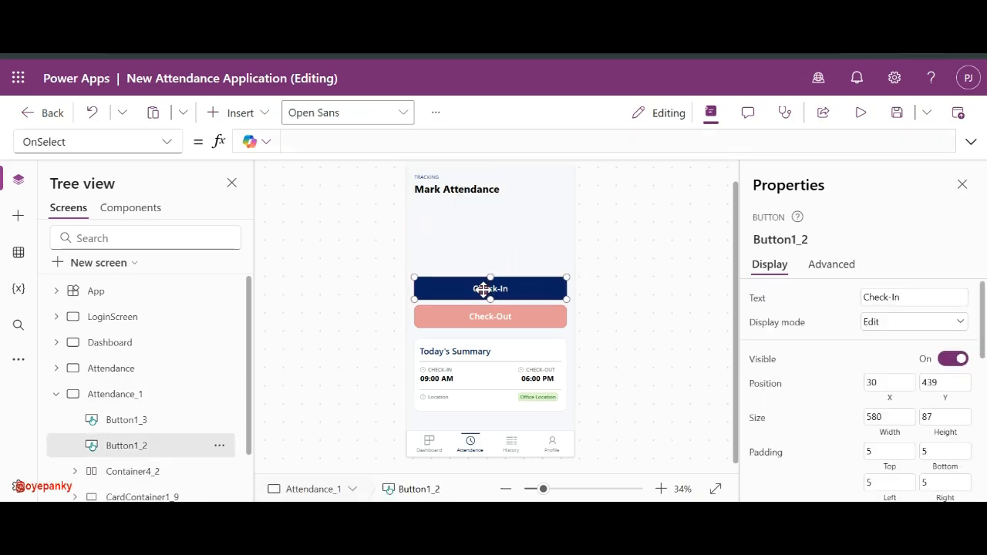
key(Delete)
click(475, 309)
key(Delete)
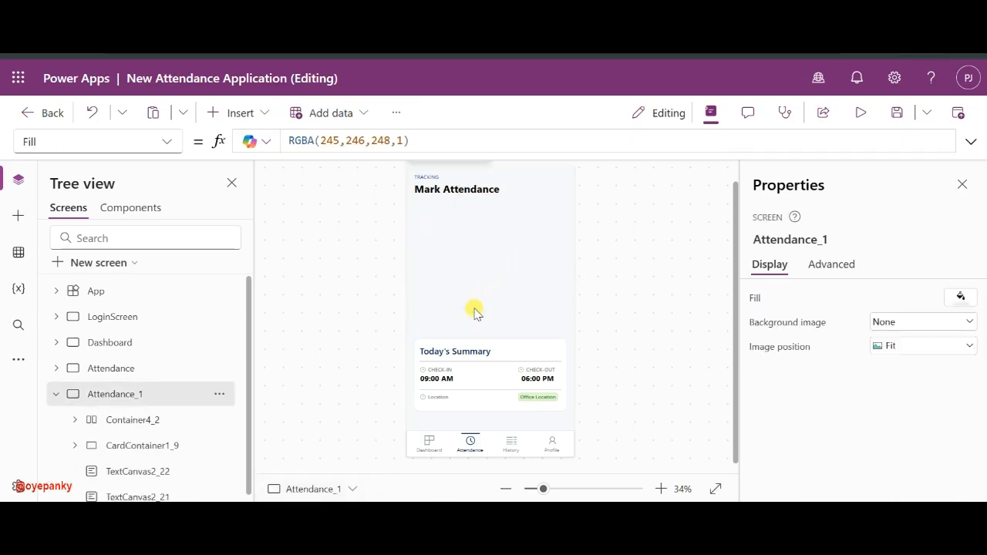
click(182, 419)
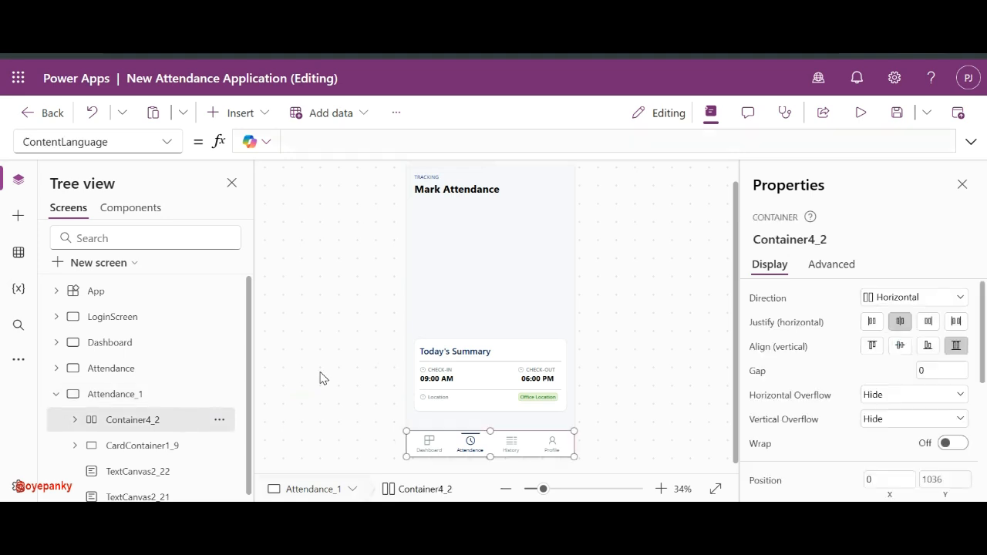
click(495, 365)
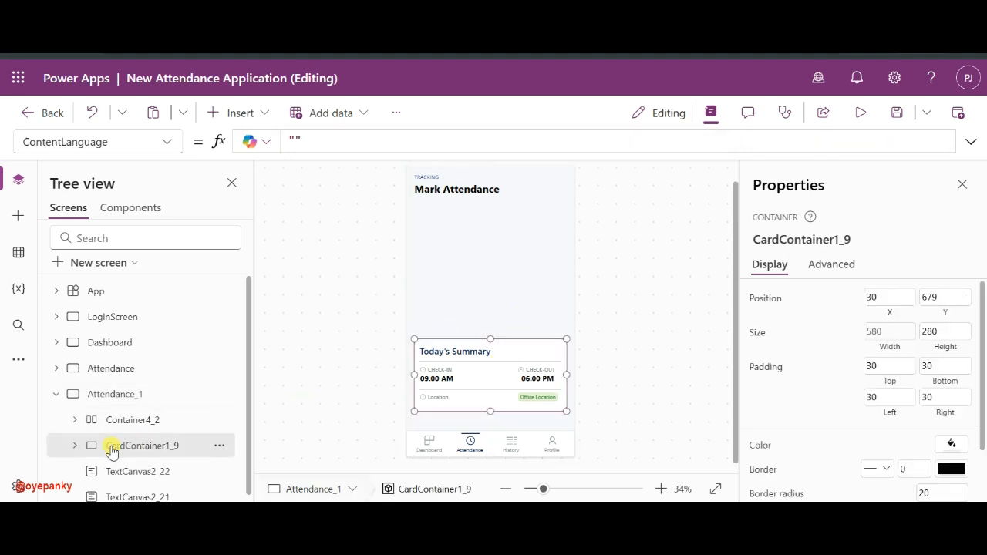
key(Delete)
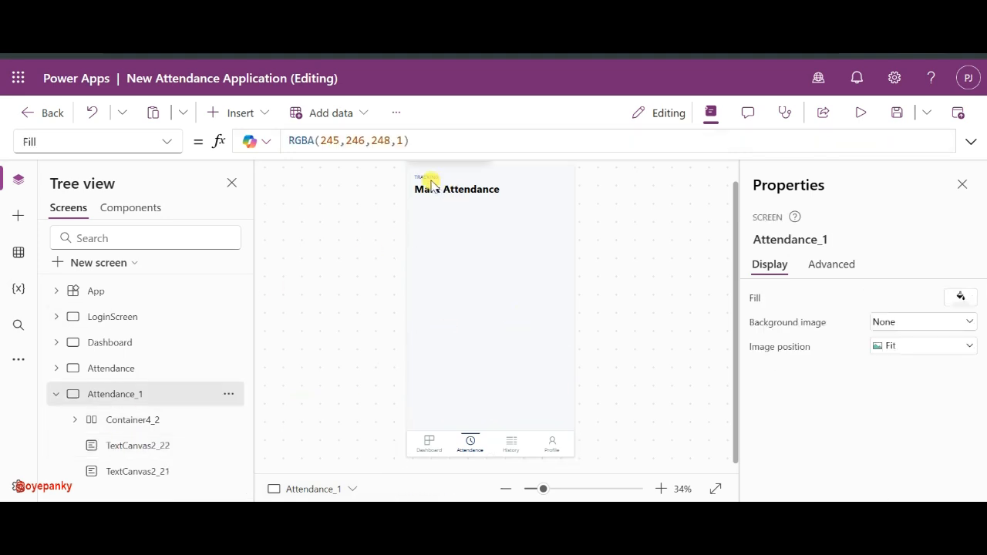
- Check the reference History page, then change the TRACKING caption to REPORTS
mouse_move(646, 515)
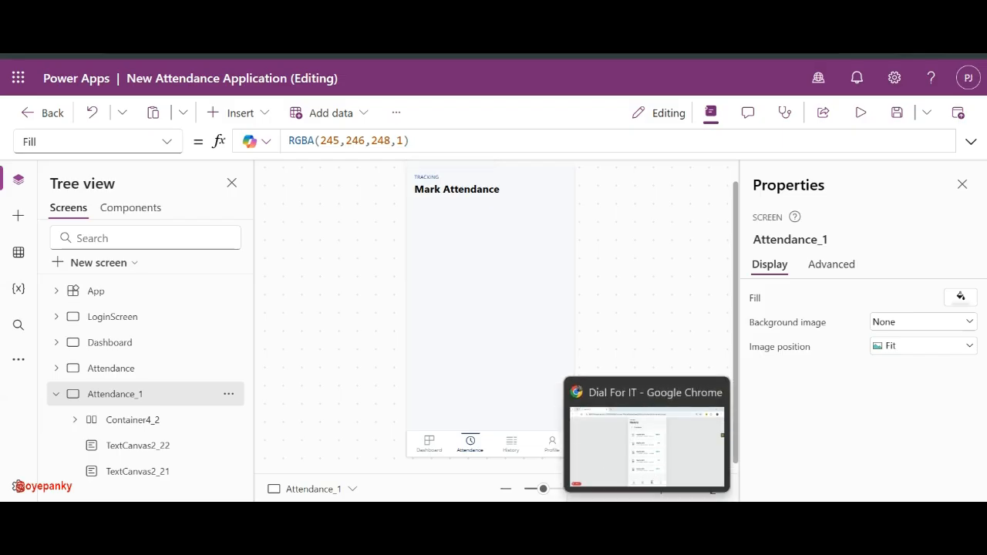
click(645, 446)
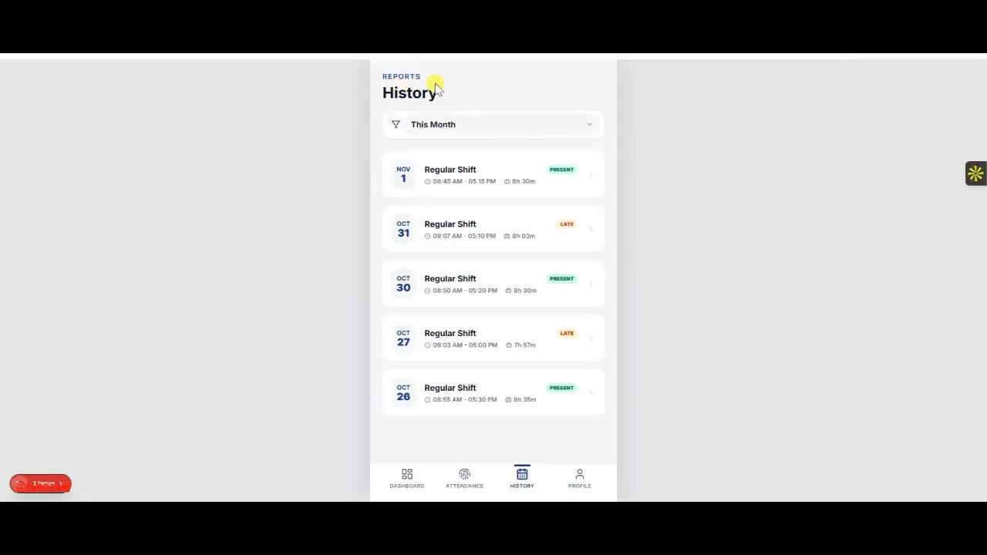
key(alt+Tab)
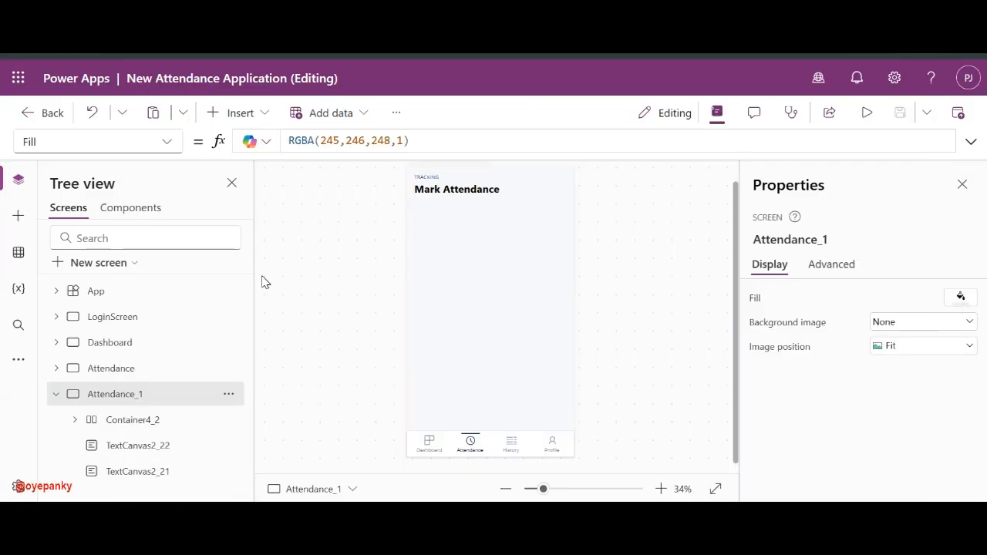
click(425, 176)
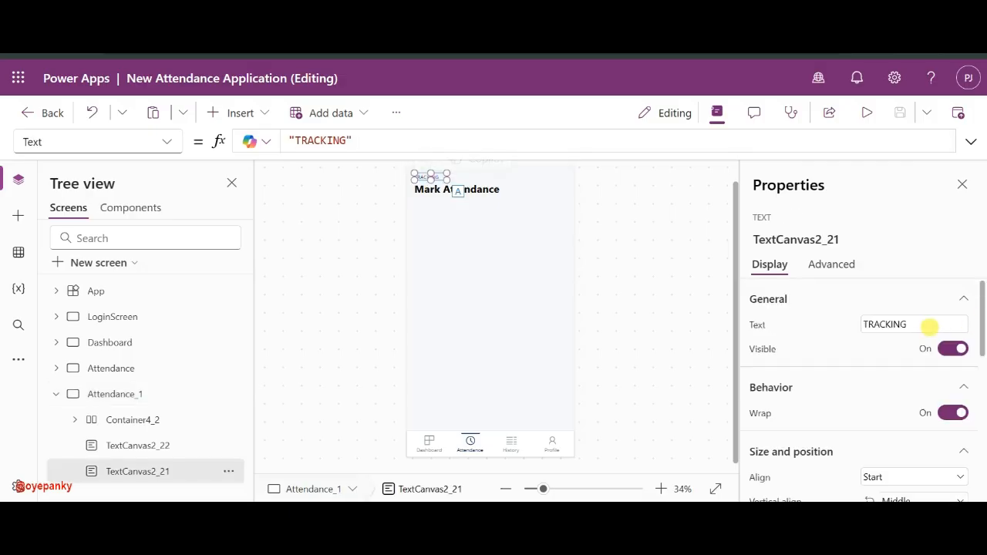
double_click(930, 326)
text(R)
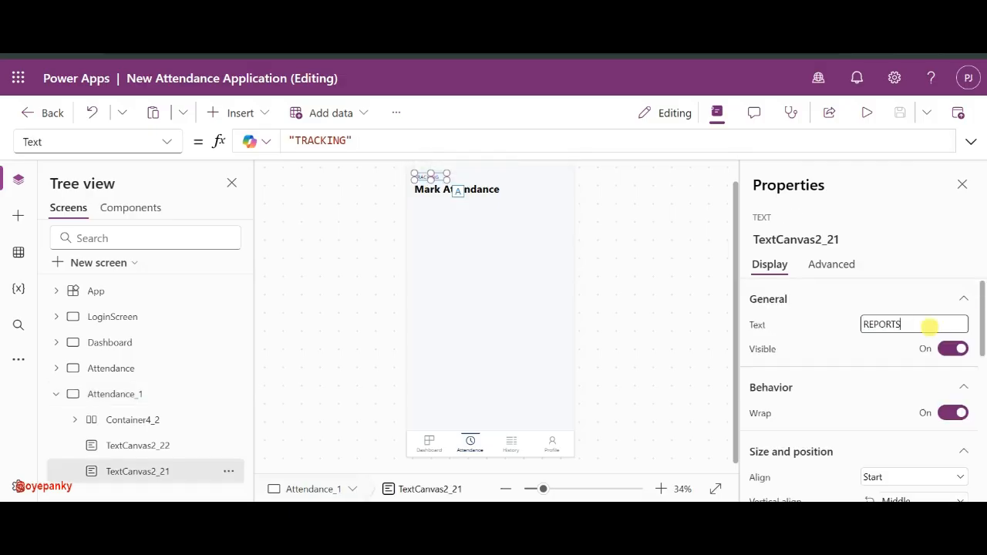
text(EPORTS)
click(834, 337)
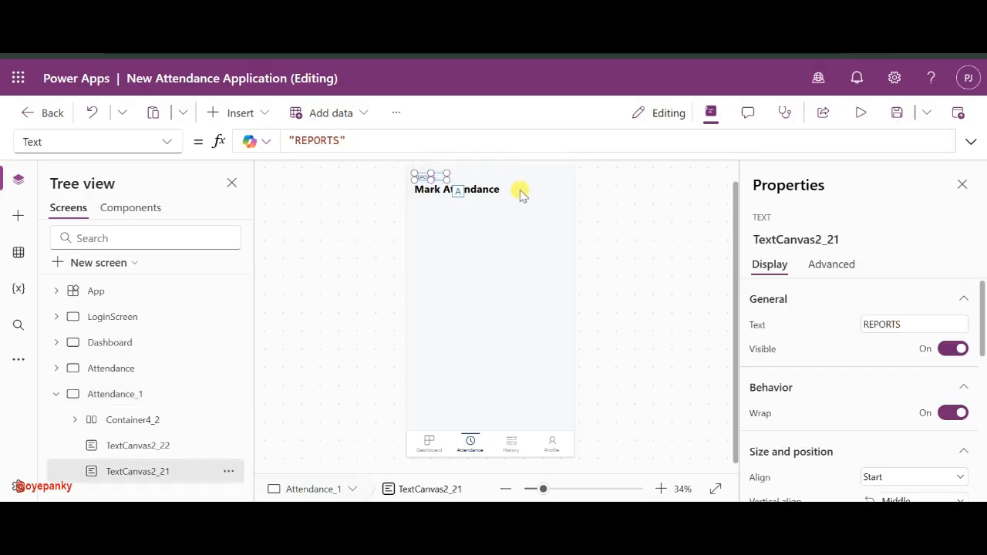
- Change the Mark Attendance title text to HISTORY
click(482, 193)
triple_click(898, 324)
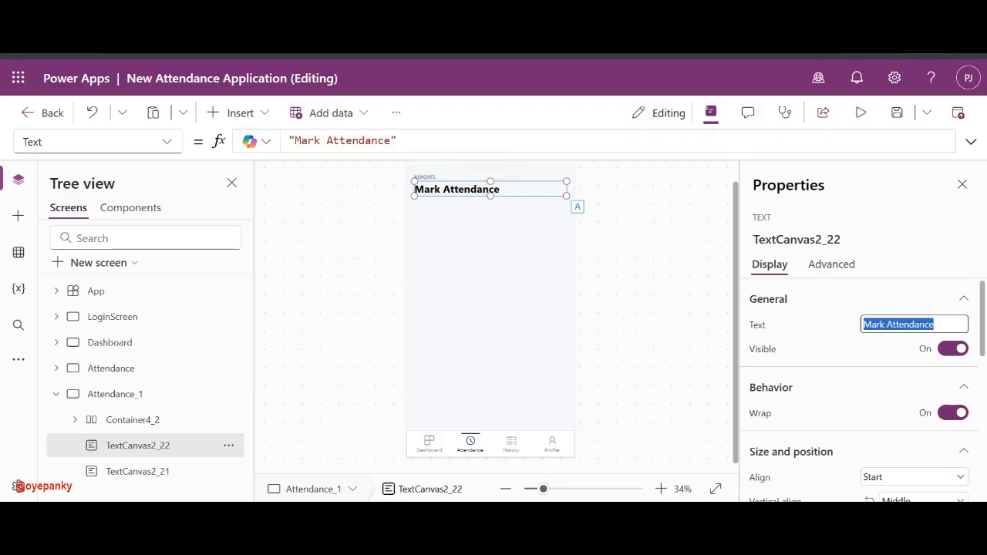
text(HIOS)
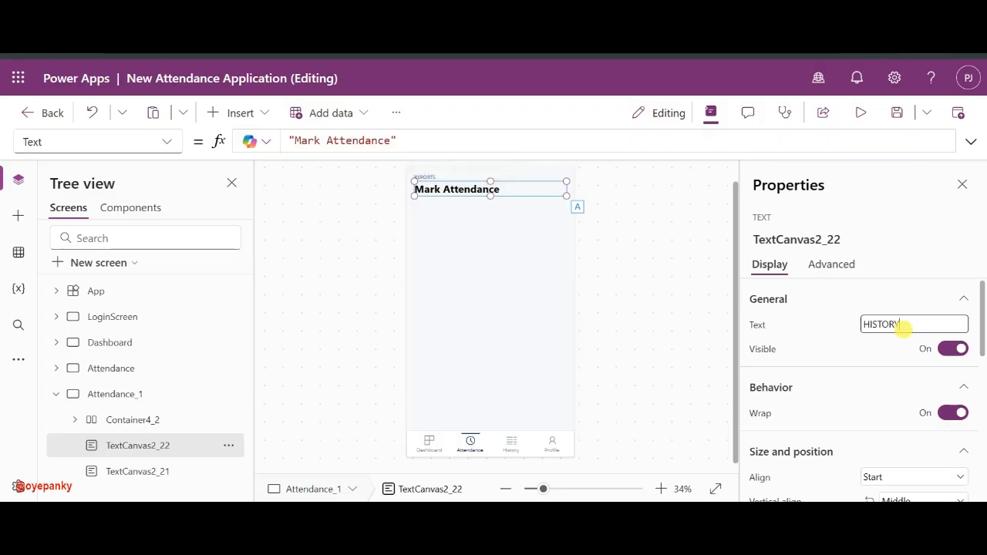
click(833, 335)
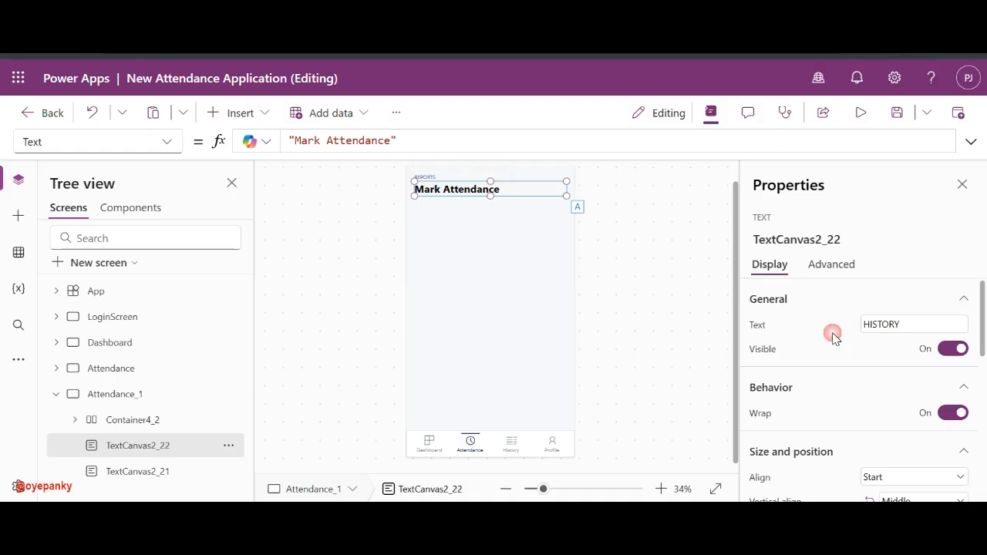
click(475, 278)
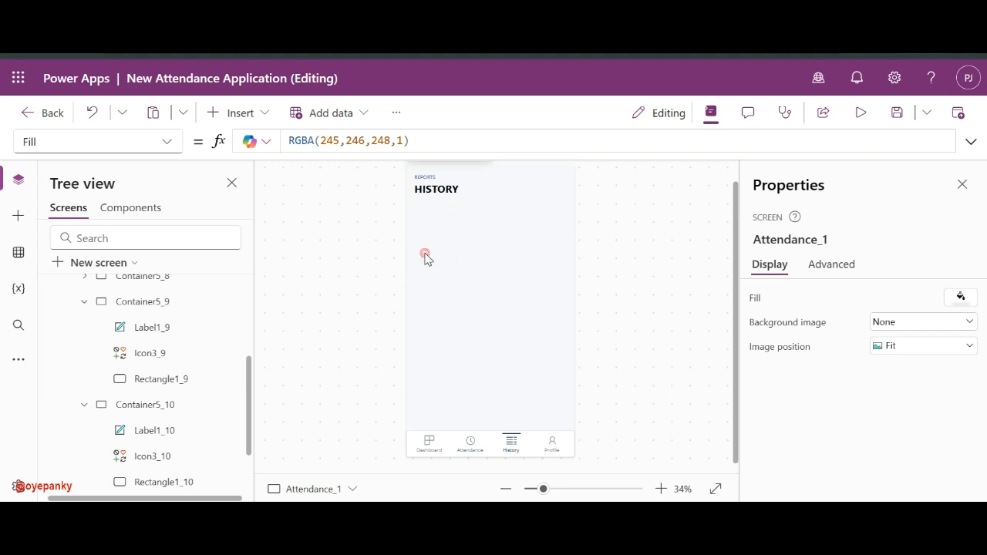
- Browse the insertable controls and inspect the Dashboard's Absent Days card structure
scroll(477, 233, up, 1)
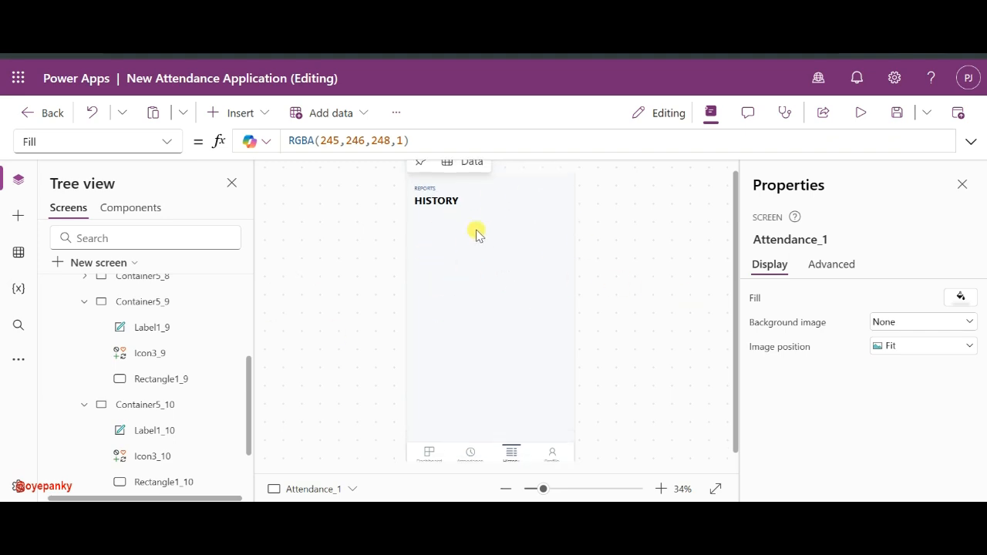
click(245, 114)
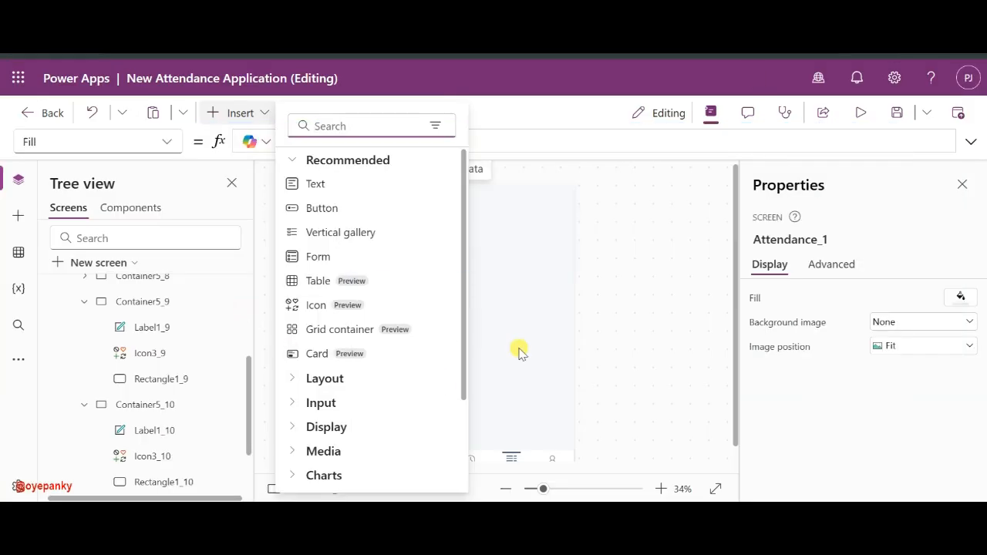
click(585, 334)
scroll(159, 370, up, 5)
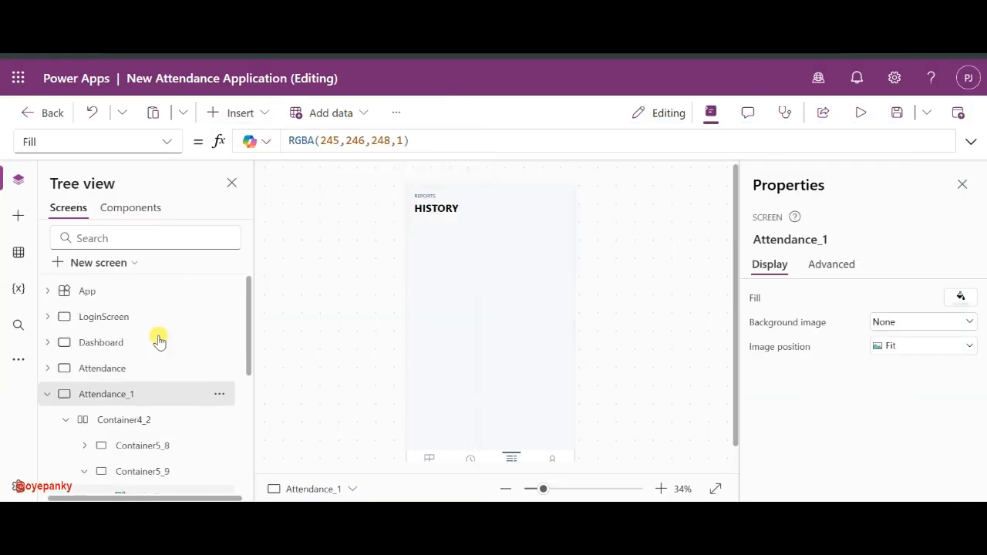
click(85, 369)
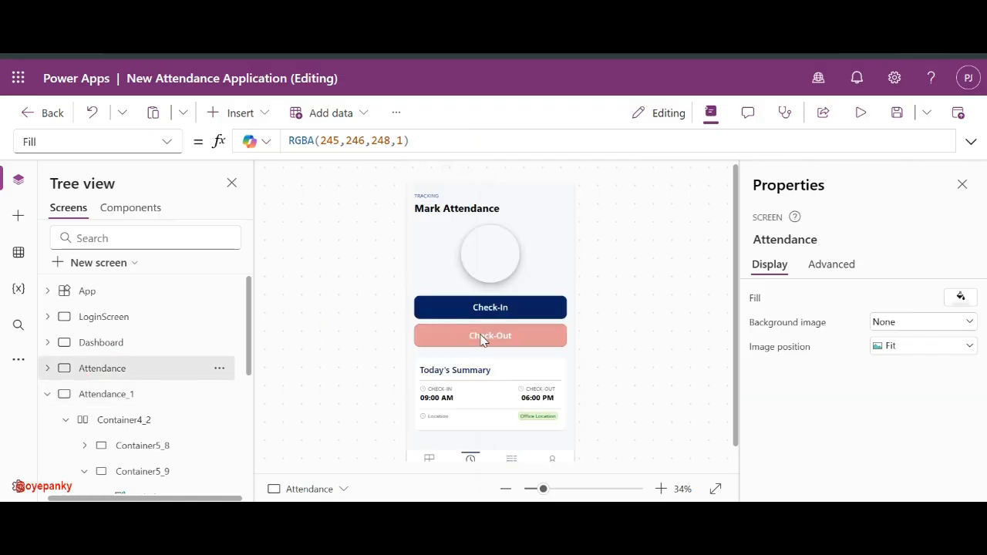
click(161, 342)
click(454, 368)
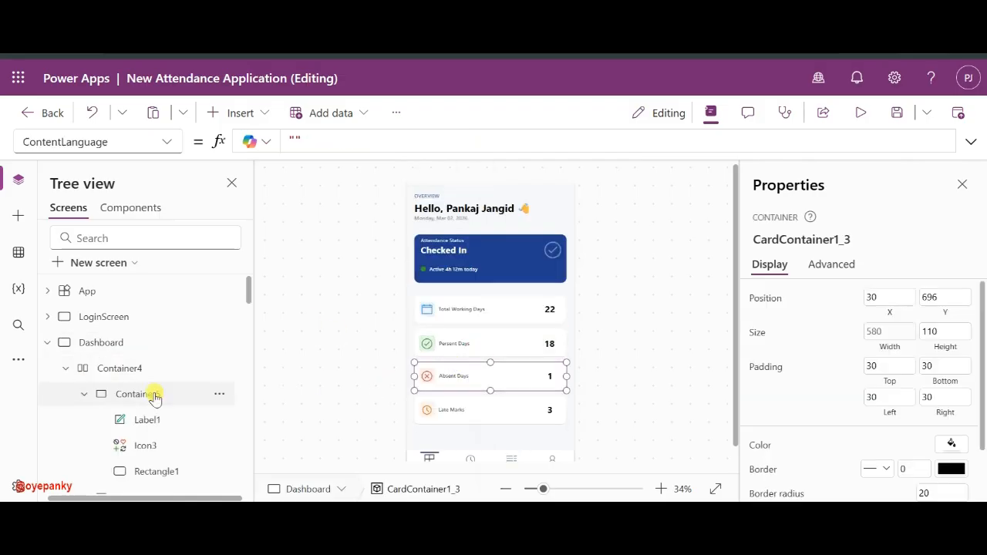
scroll(154, 393, down, 5)
scroll(154, 395, down, 5)
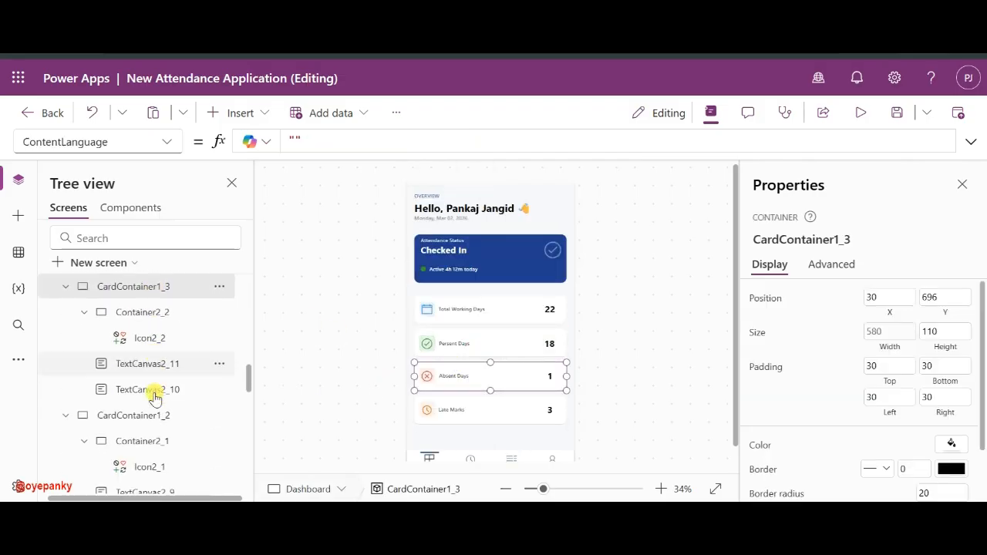
scroll(158, 370, up, 2)
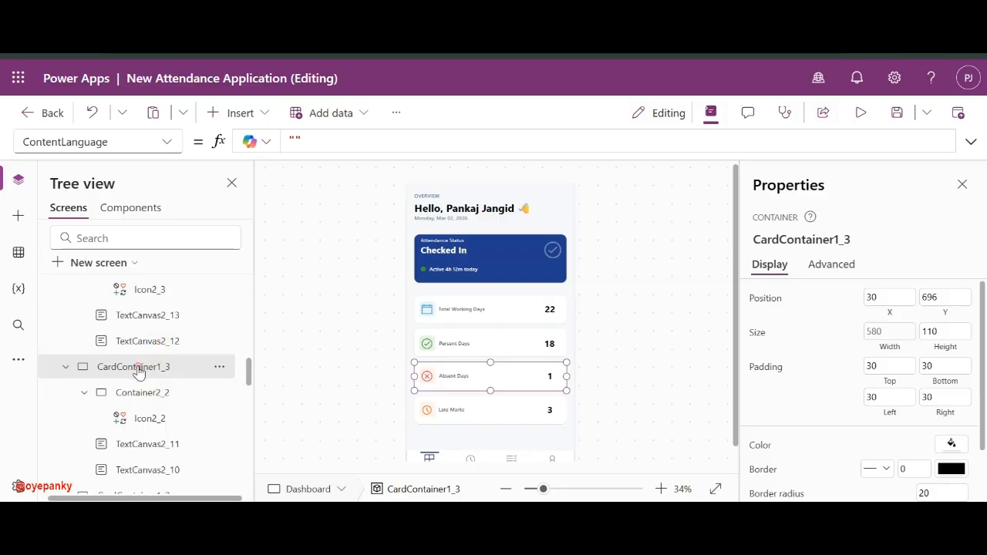
scroll(92, 341, up, 10)
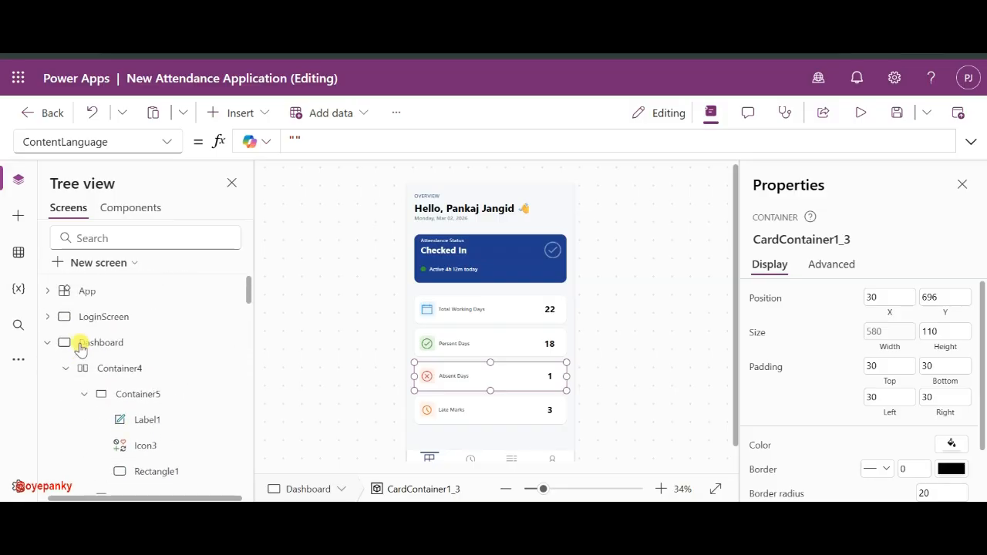
- Rename the Attendance_1 screen to History in the Tree view
click(47, 343)
double_click(106, 393)
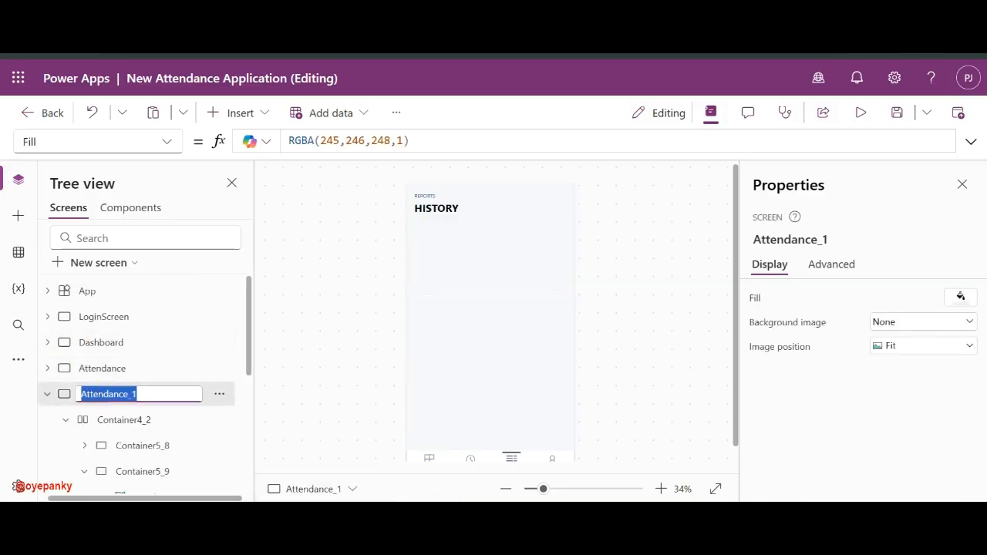
text(History)
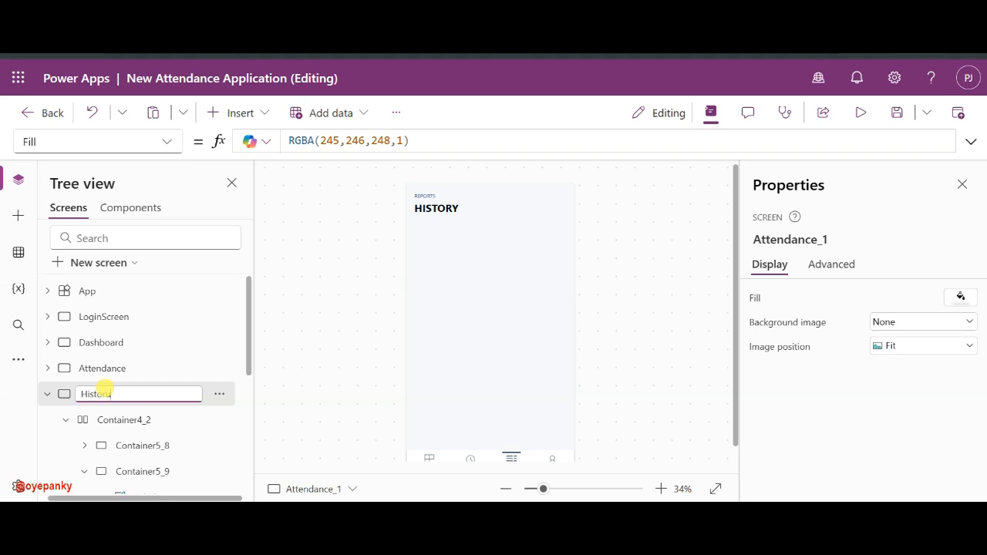
click(441, 295)
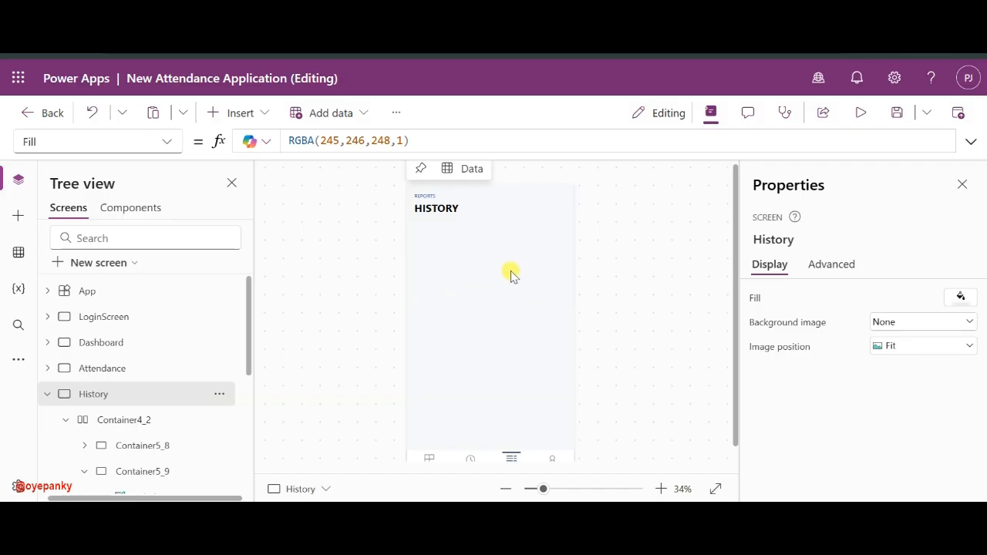
- Paste a card container onto the History screen just below the HISTORY header
key(ctrl+v)
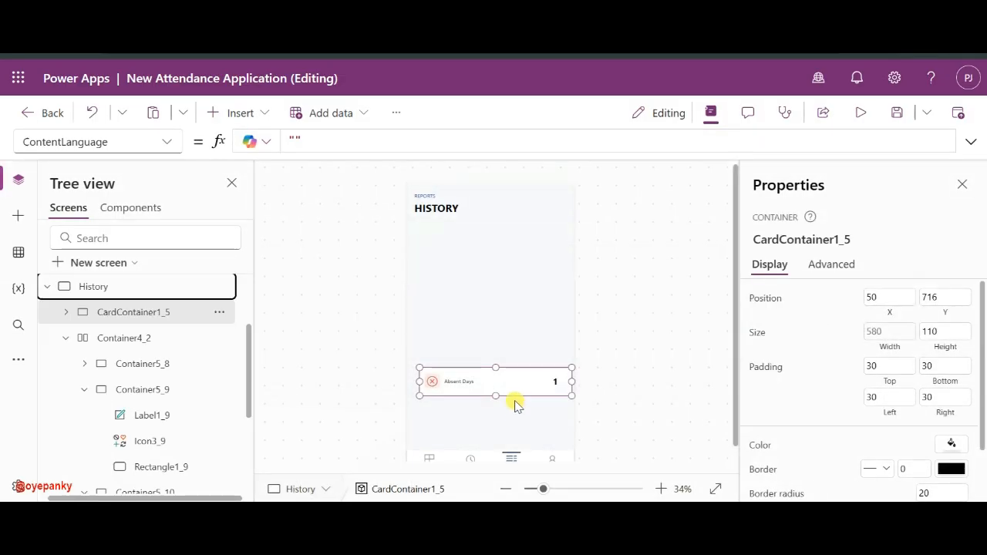
drag(514, 398, 511, 245)
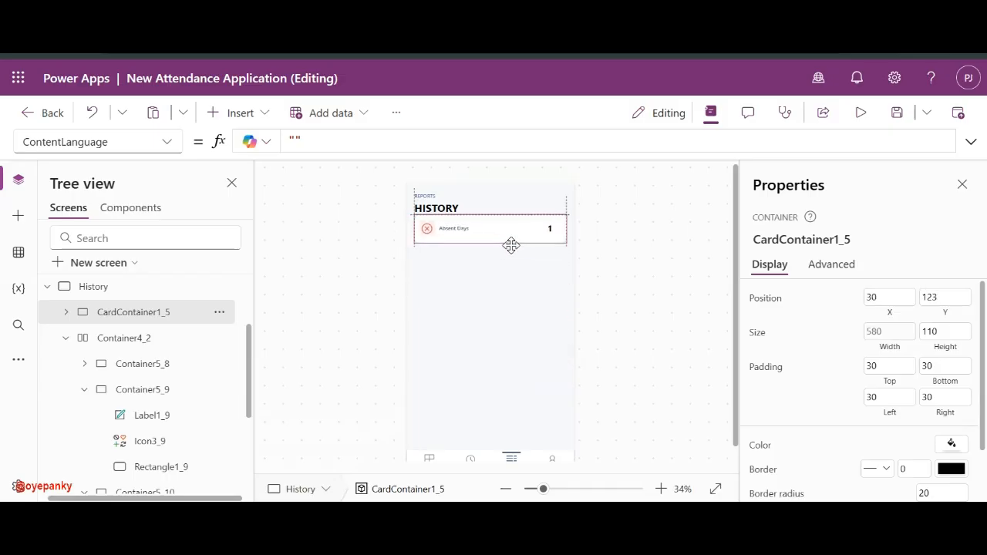
drag(514, 256, 508, 249)
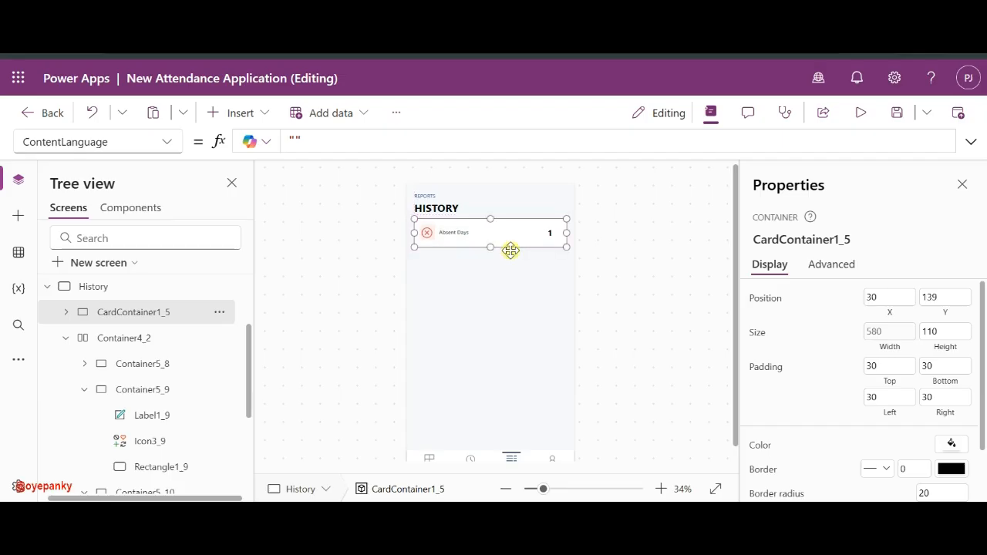
click(866, 333)
click(674, 262)
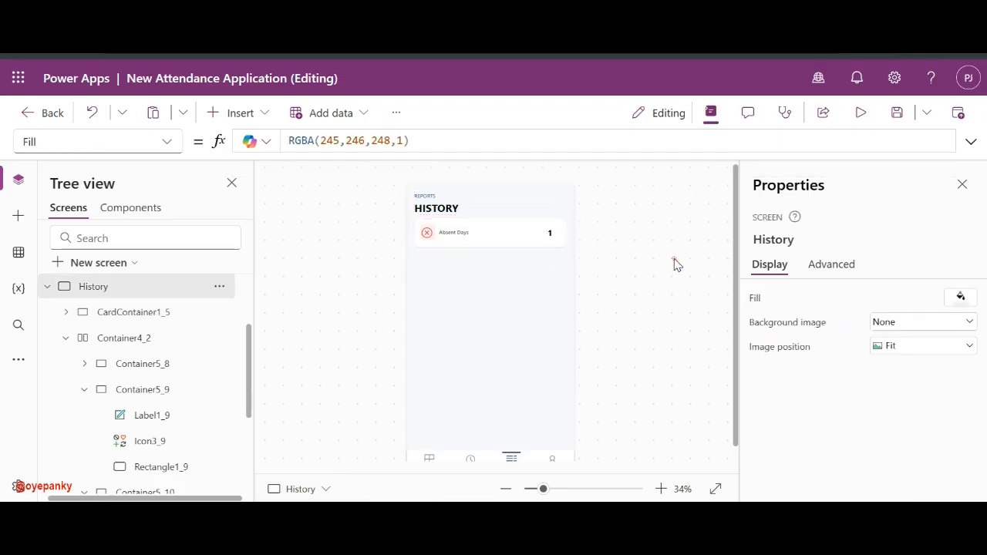
click(446, 228)
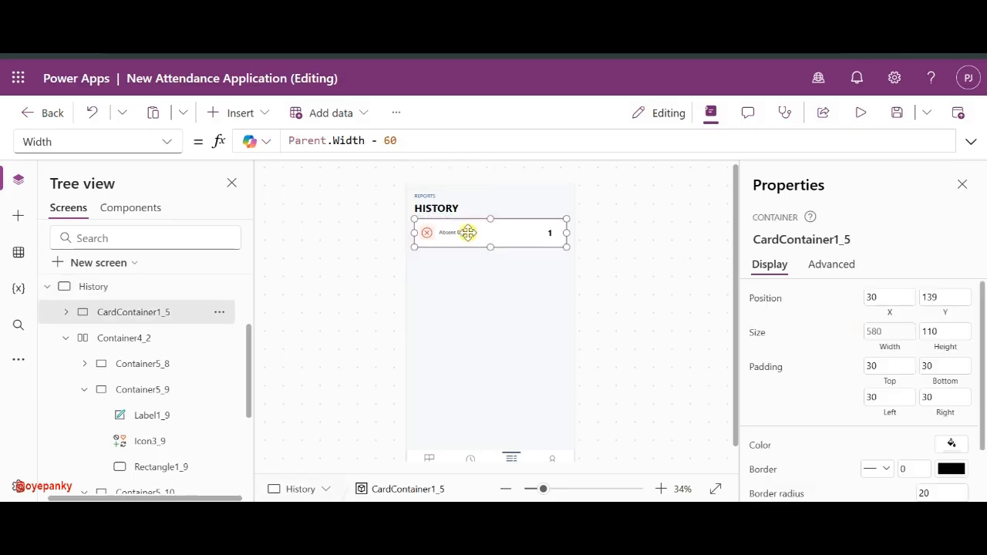
- Remove the card's Absent Days label, badge icon, badge container and number, and shorten it to 89
click(459, 232)
key(Delete)
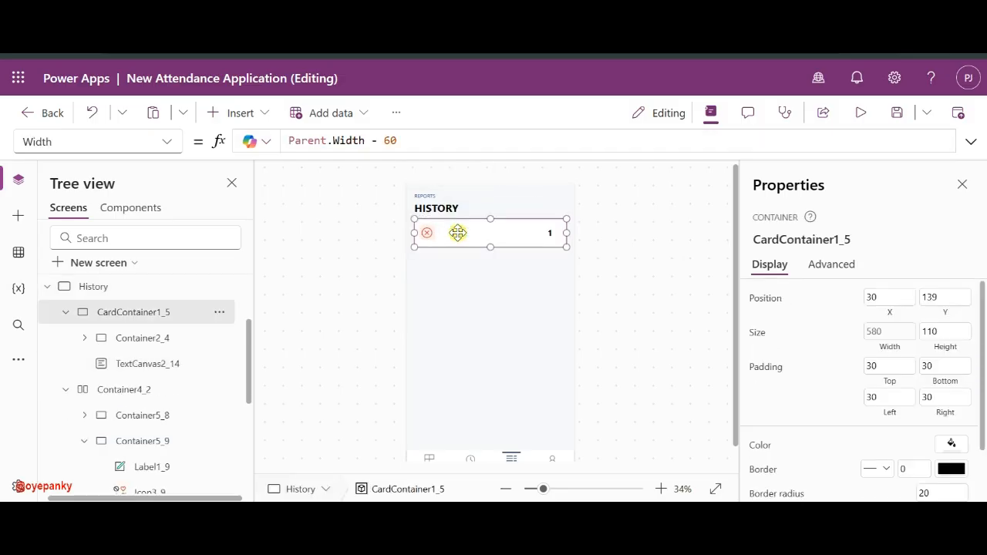
click(429, 233)
key(Delete)
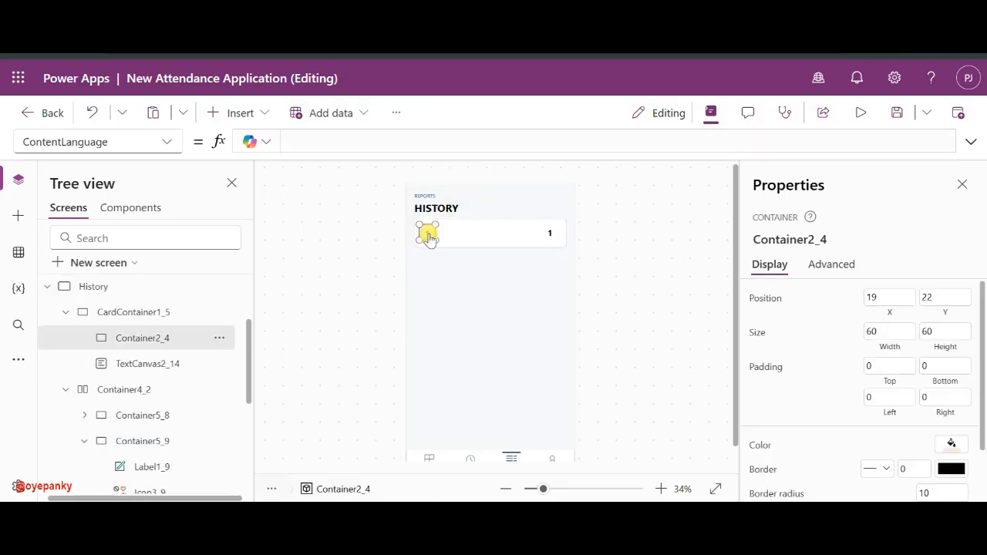
click(429, 236)
click(223, 339)
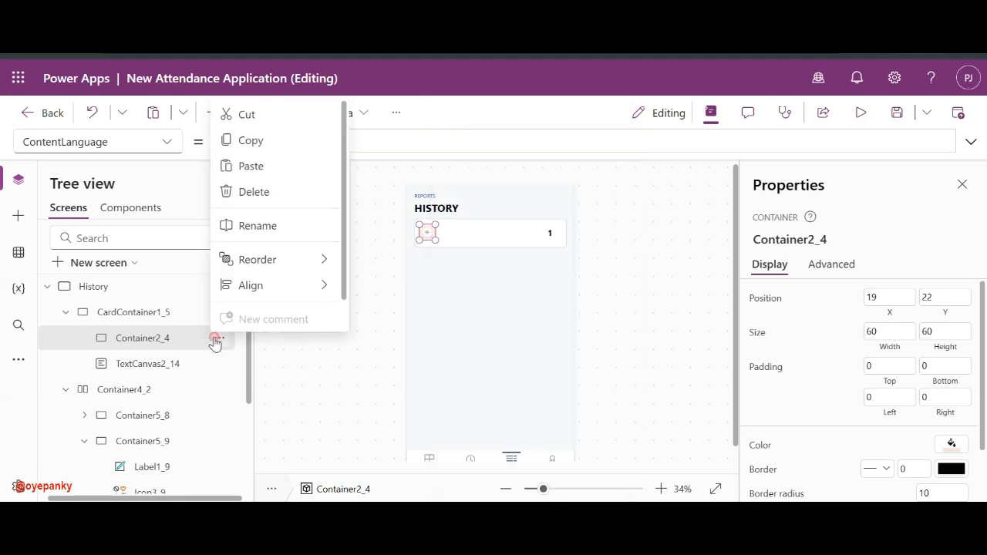
click(279, 192)
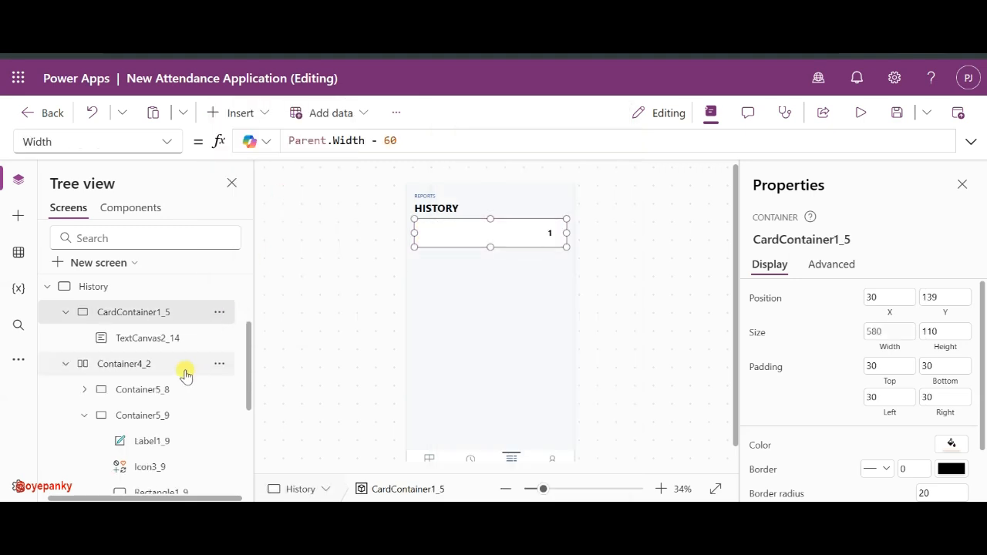
click(154, 338)
key(Delete)
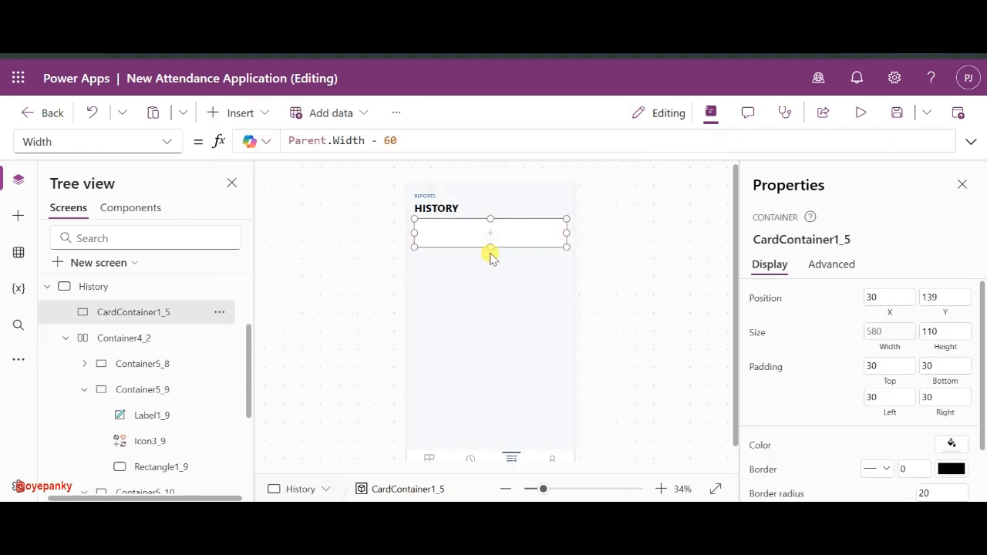
drag(491, 244, 491, 242)
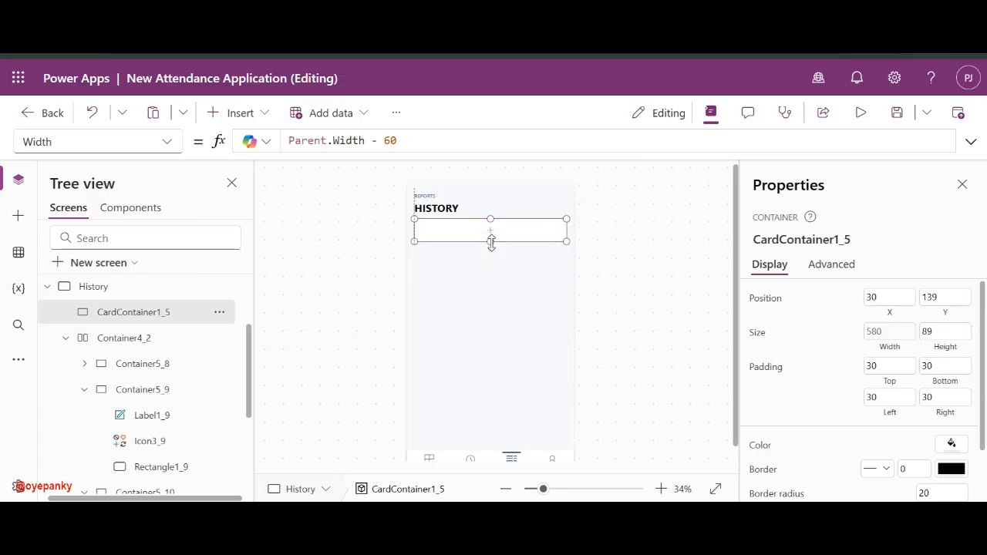
click(600, 229)
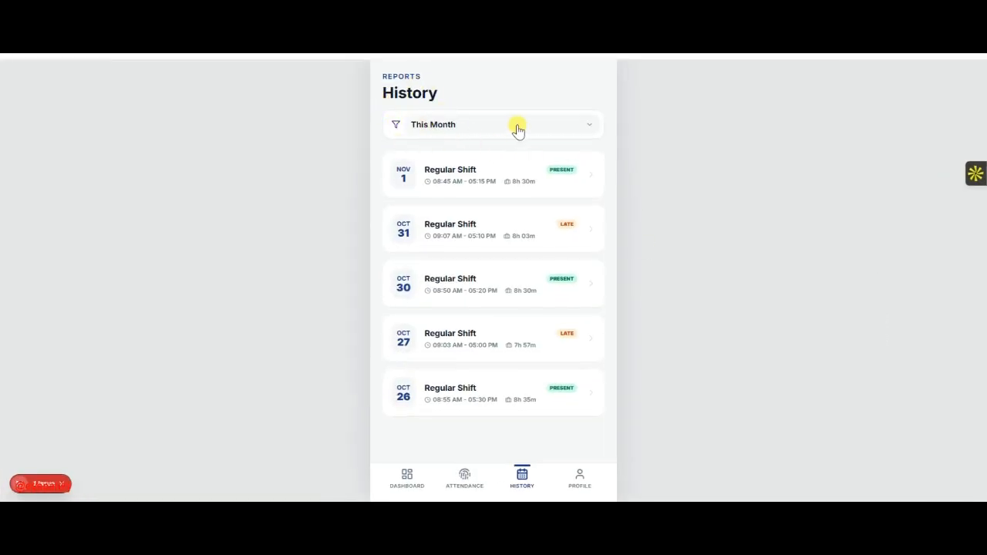
click(594, 124)
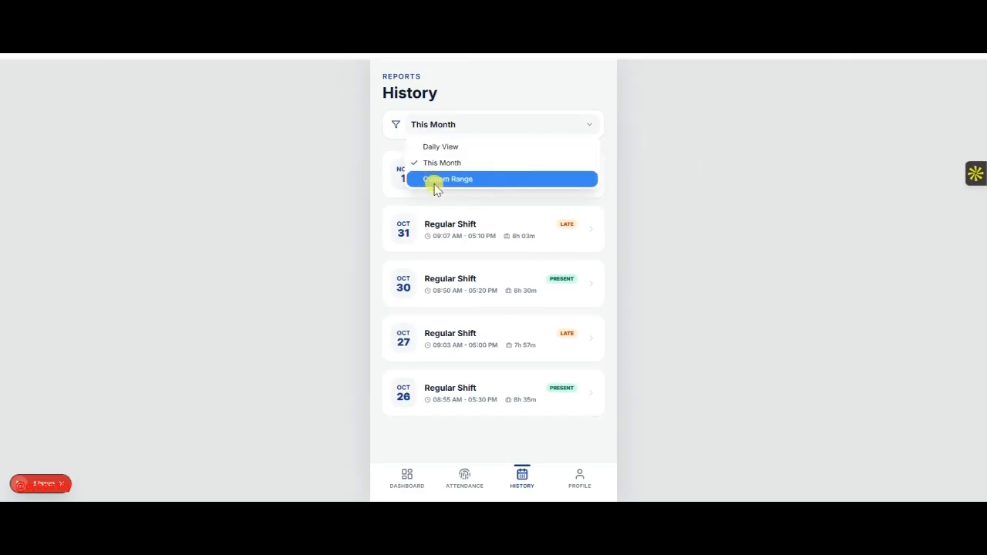
click(703, 157)
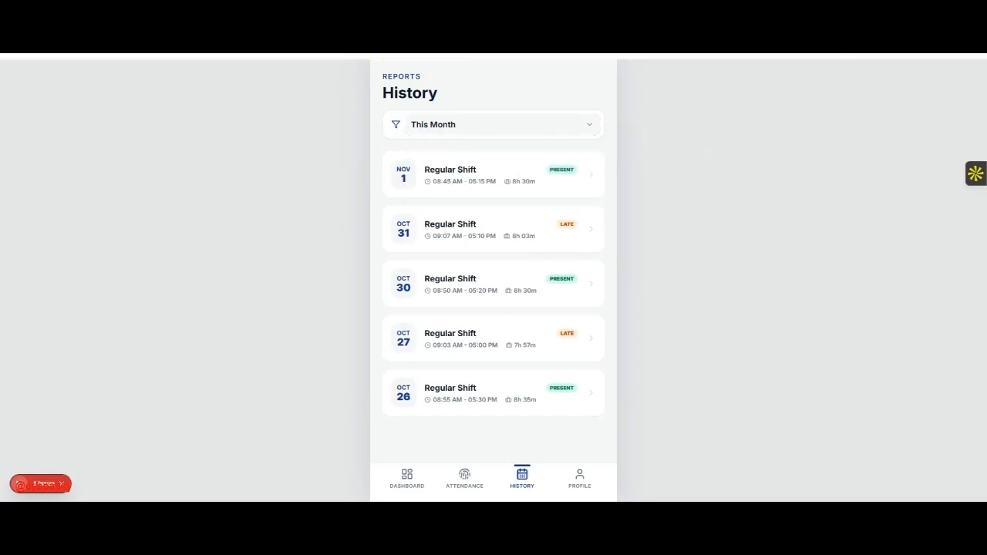
click(501, 123)
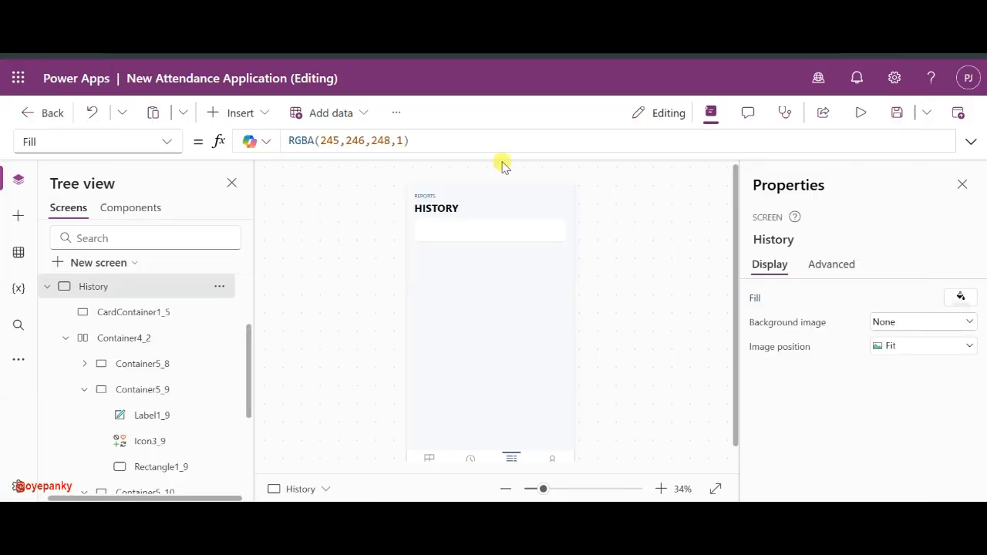
click(458, 223)
- Search the control list for 'ico', then clear it and close without inserting
click(245, 119)
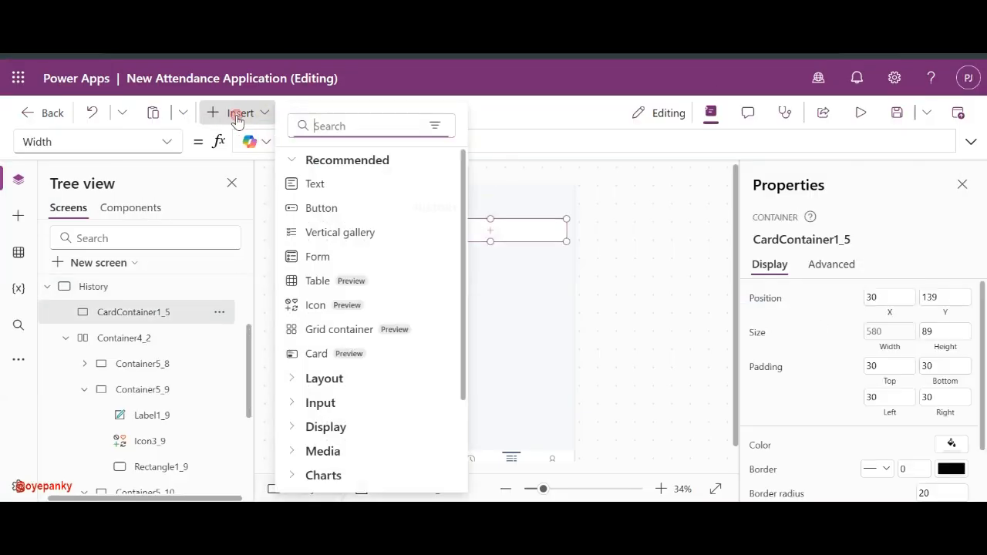
text(ico)
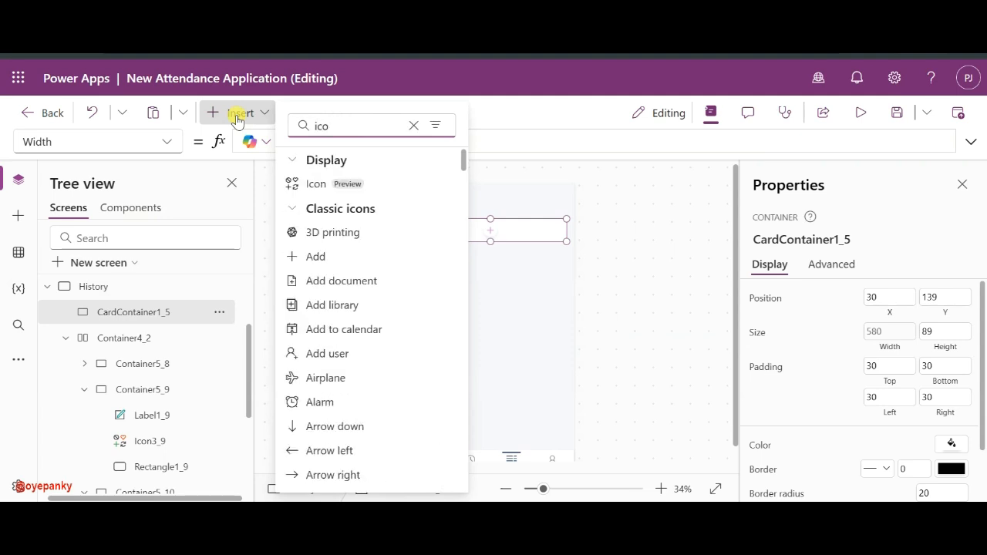
click(414, 125)
click(637, 214)
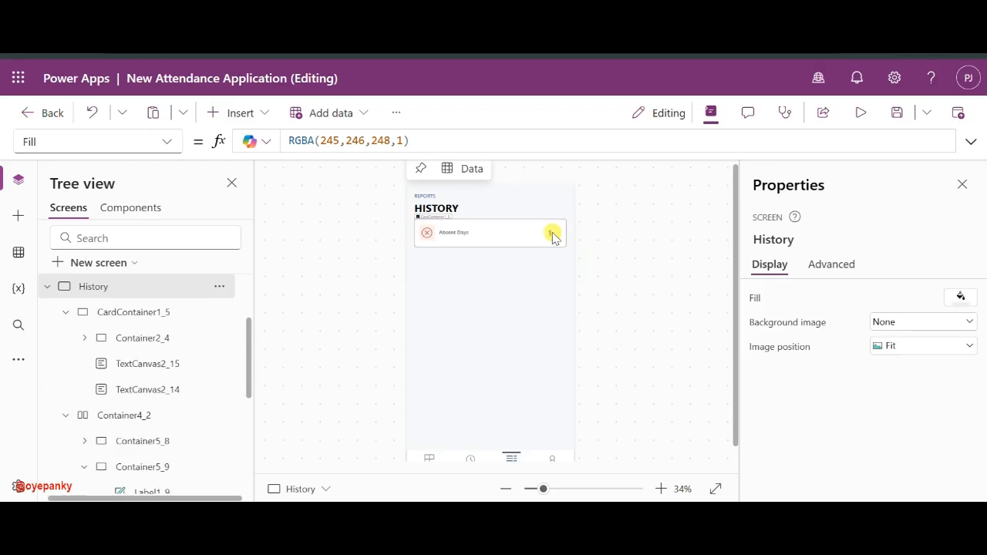
- Delete the Absent Days and number 1 labels and shorten the card to 89 high
click(456, 231)
key(Delete)
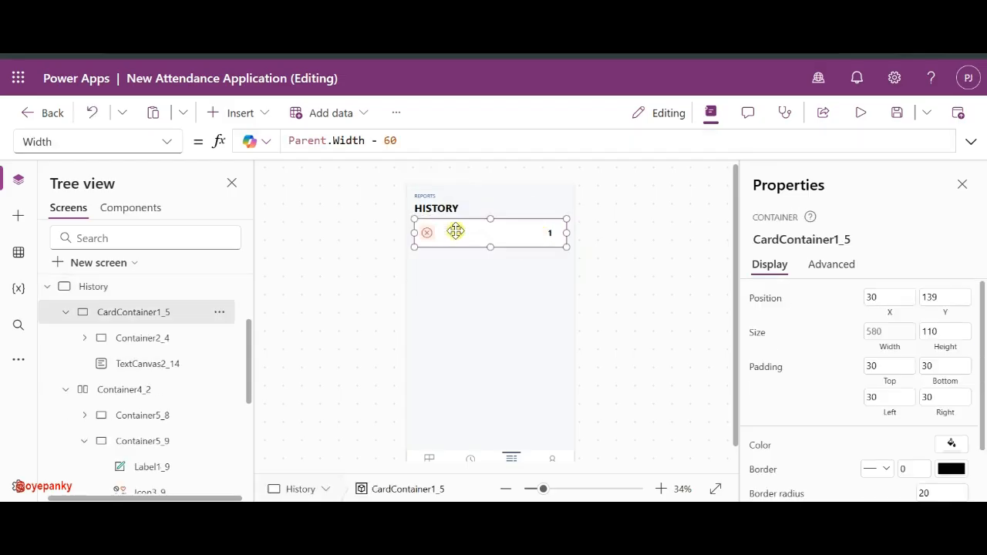
click(550, 233)
key(Delete)
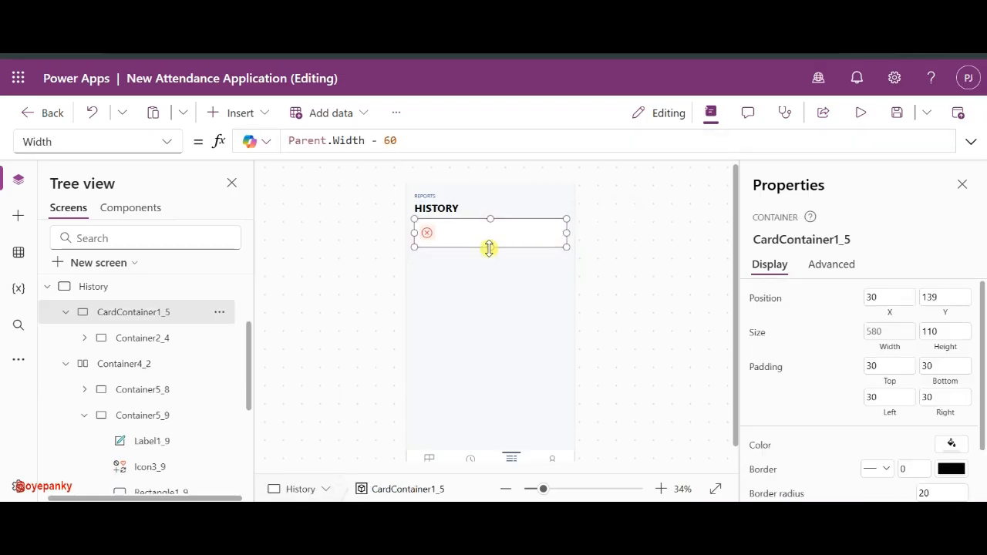
drag(488, 245, 488, 242)
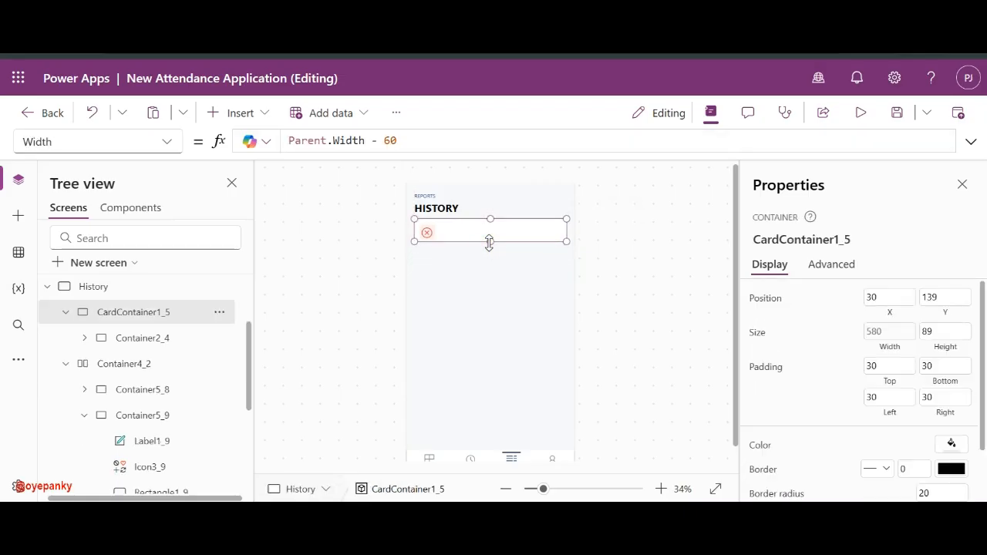
- Move the badge up slightly and swap its icon for the Filter icon
click(152, 338)
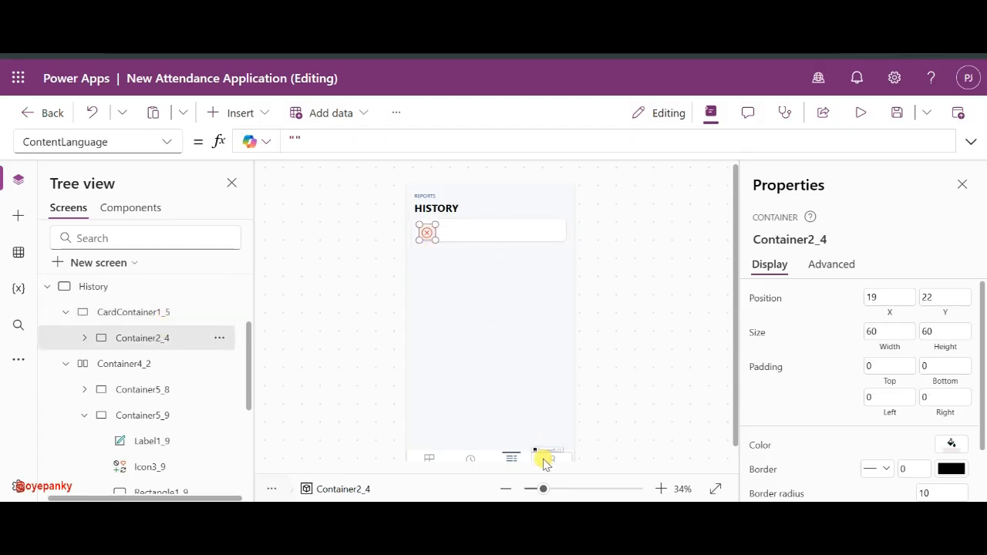
drag(543, 489, 564, 488)
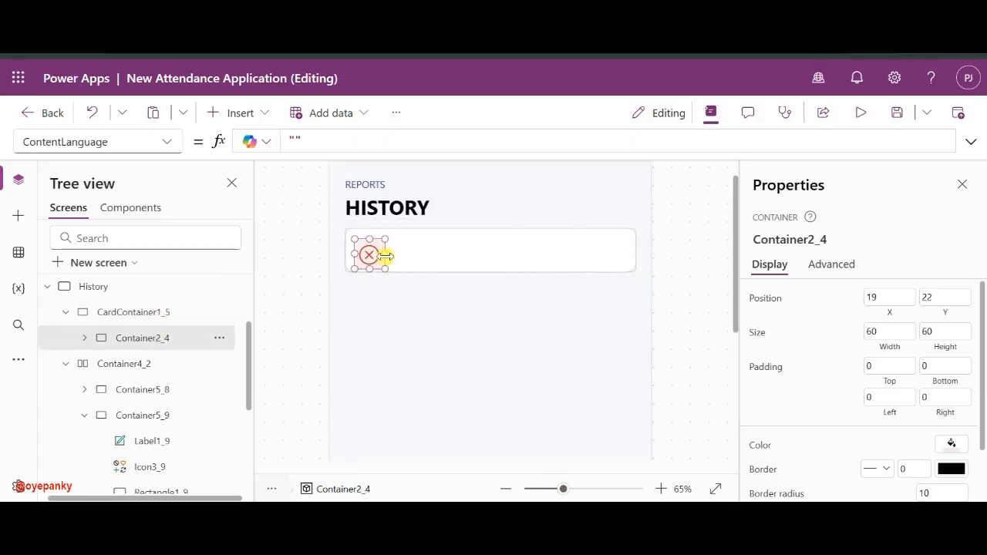
drag(387, 260, 386, 255)
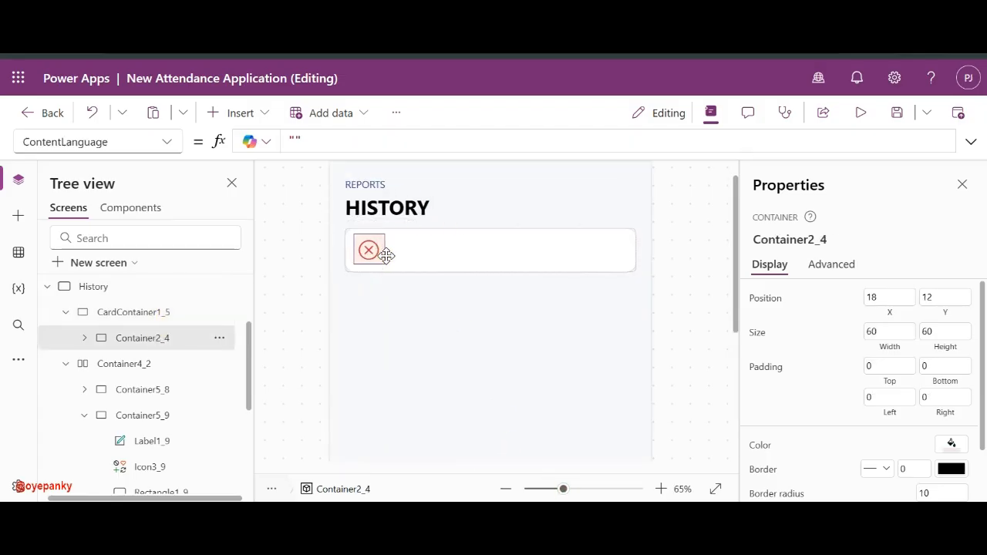
click(371, 251)
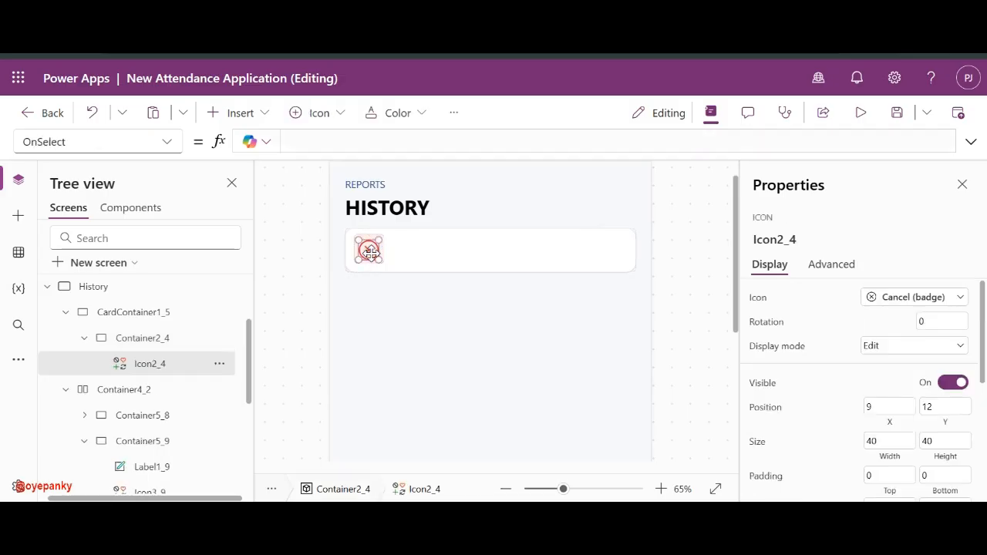
click(910, 301)
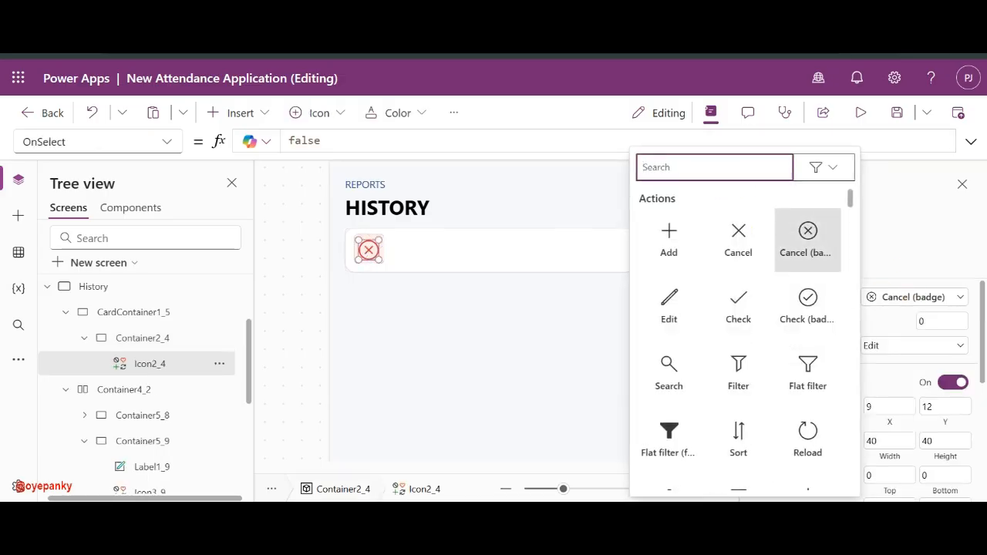
text(fil)
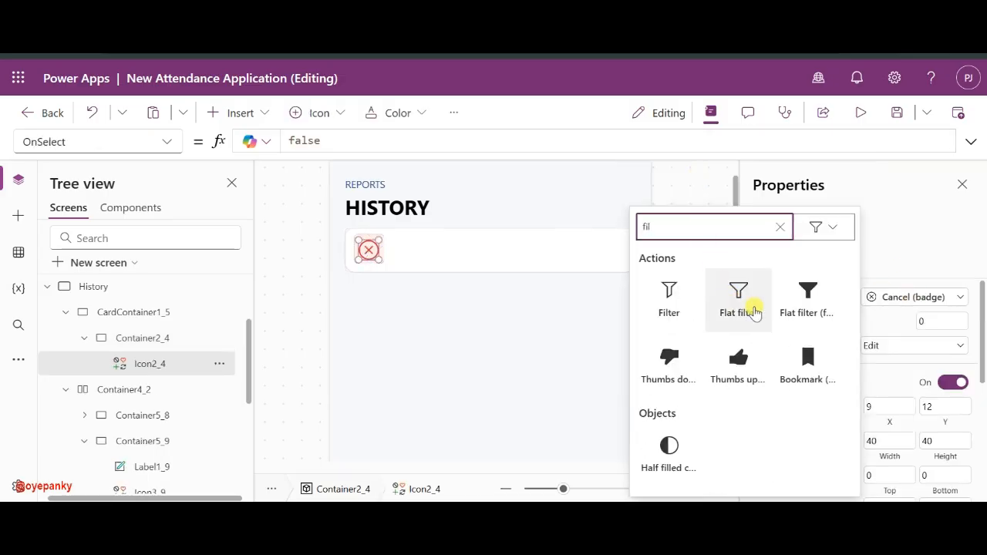
click(672, 312)
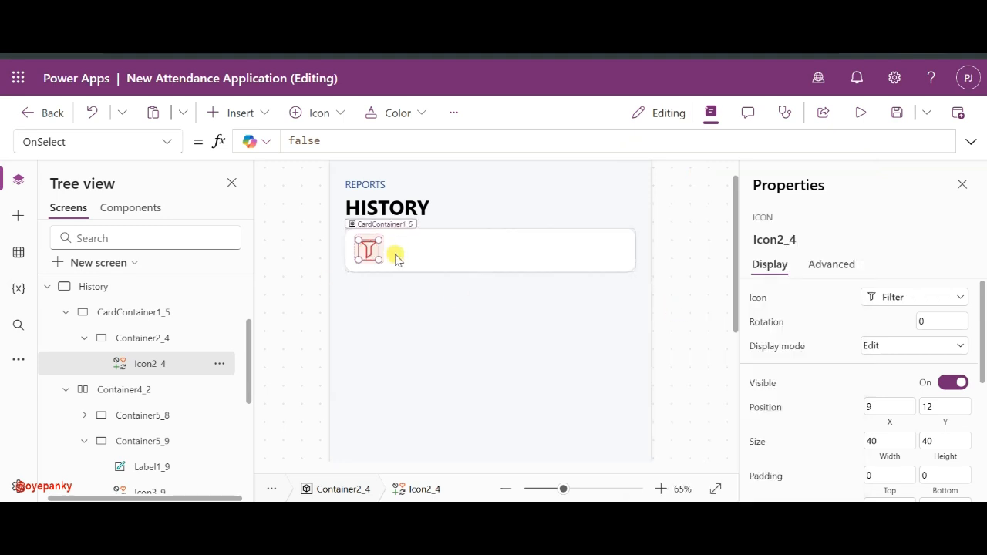
- Set the filter icon's colour to a dark grey theme swatch
click(162, 346)
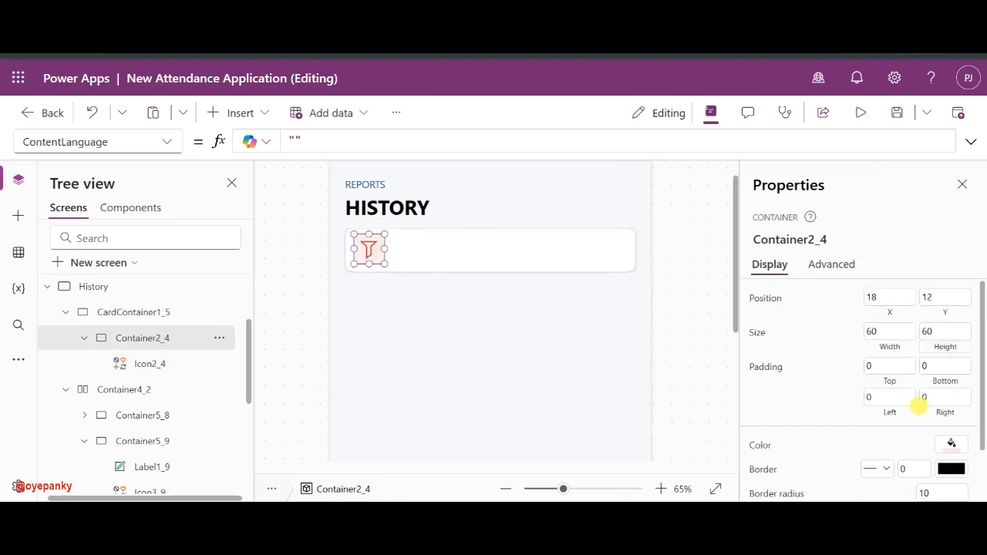
click(954, 447)
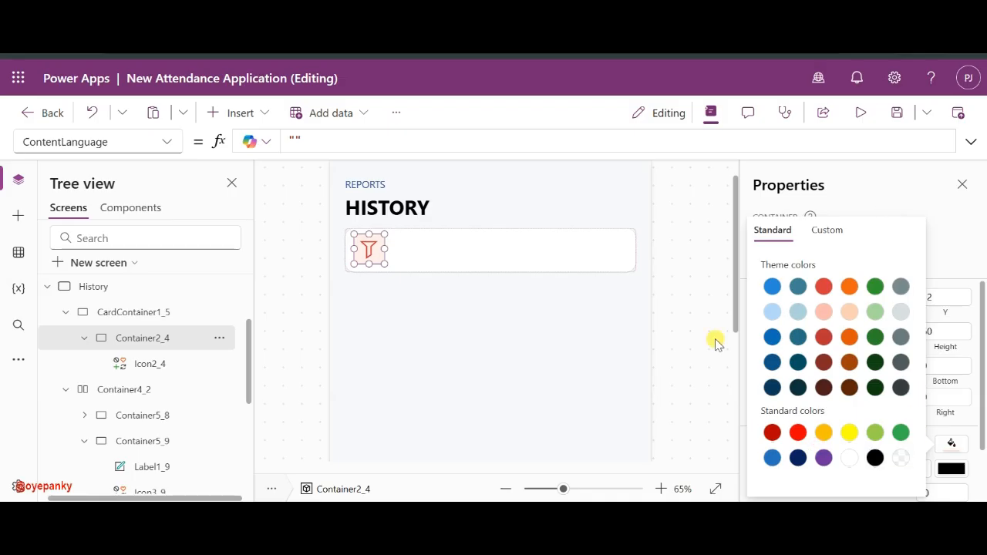
click(706, 264)
click(524, 268)
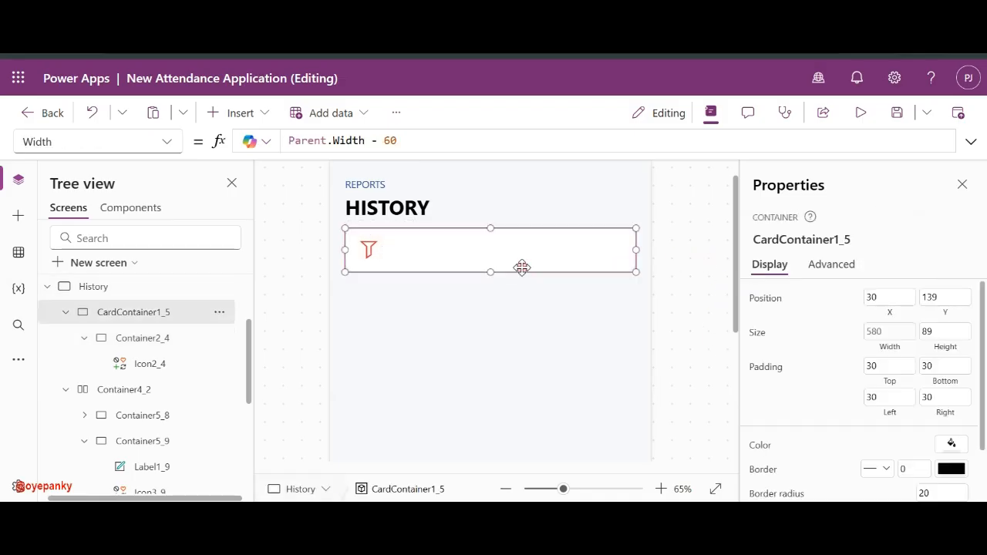
click(373, 248)
scroll(882, 401, down, 5)
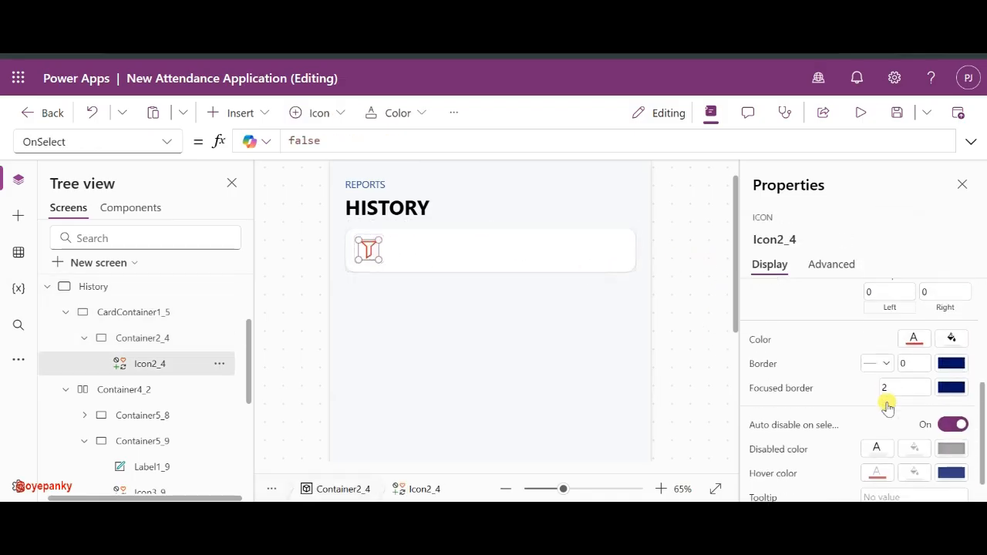
click(913, 305)
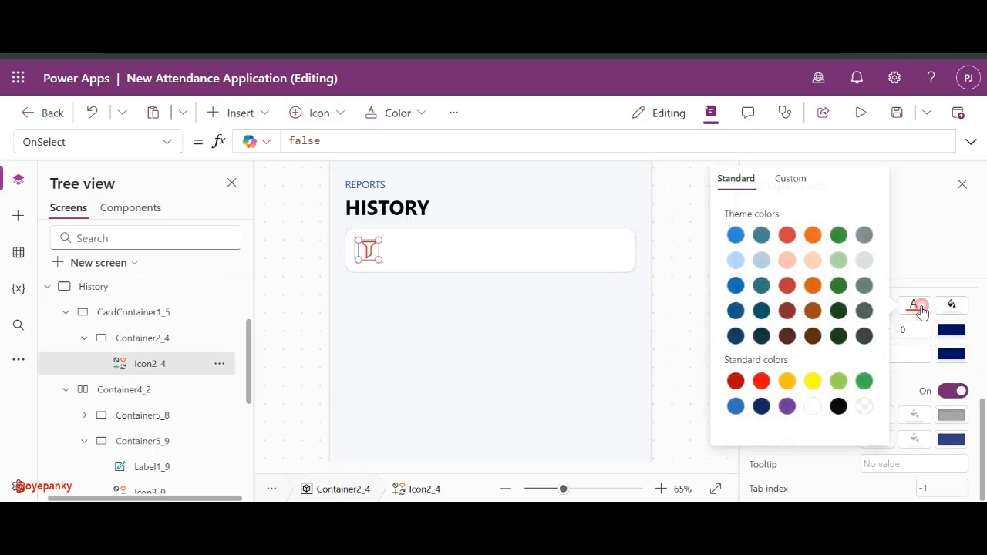
click(863, 239)
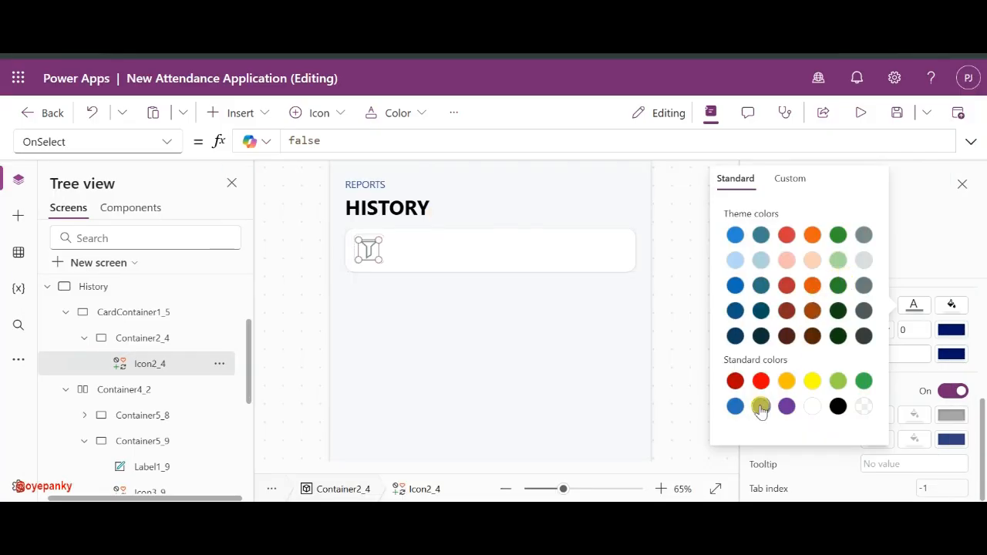
click(500, 262)
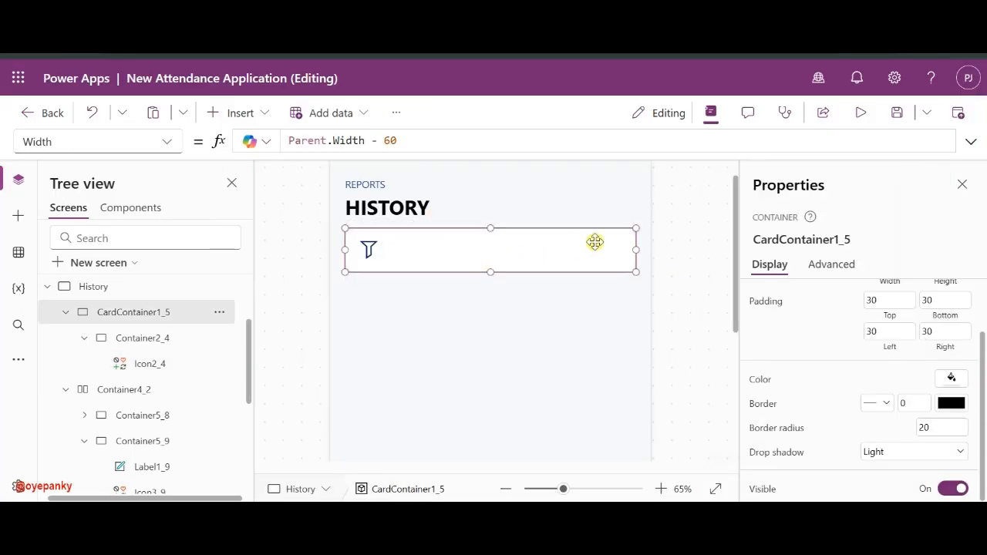
- Add a Dropdown to the card beside the filter icon and widen it to 450
click(239, 112)
text(dr)
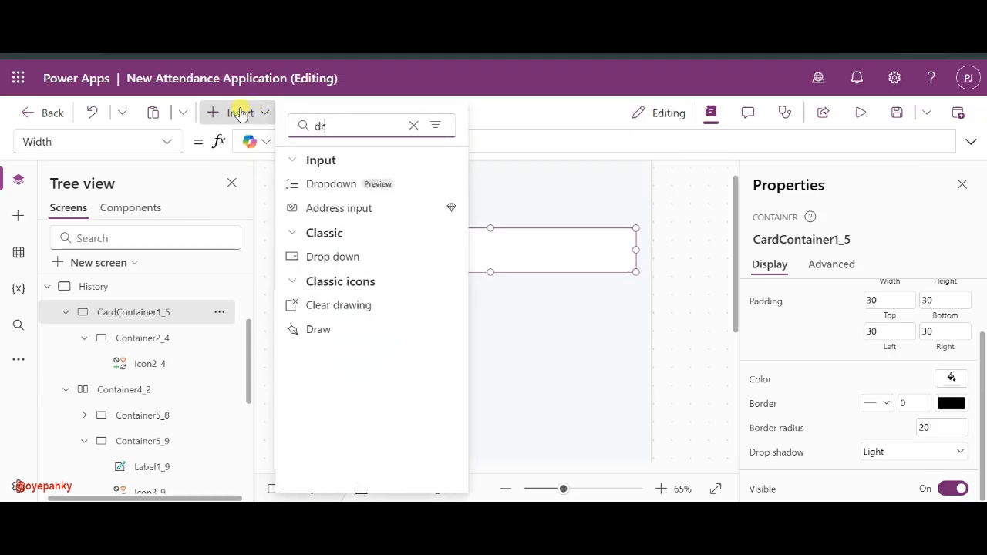
text(op)
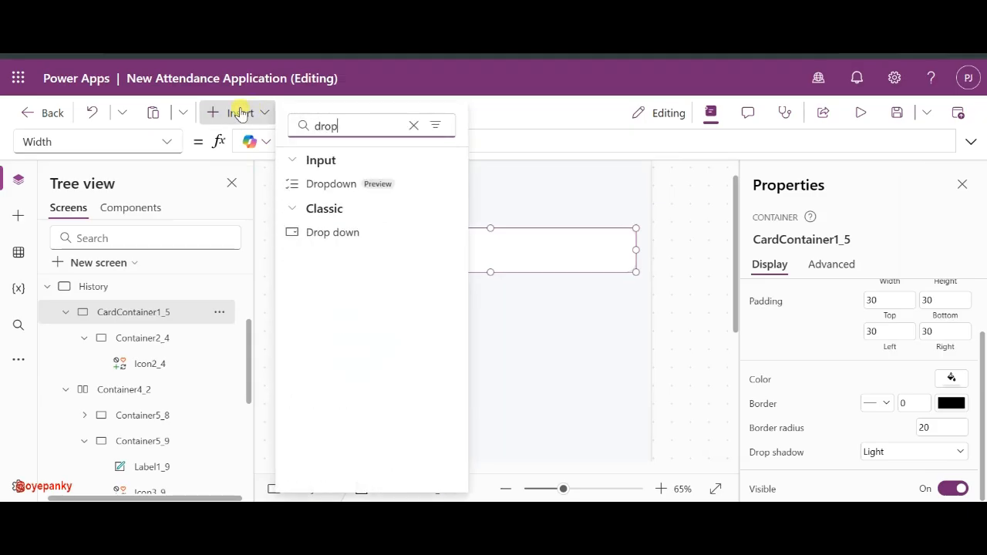
click(336, 185)
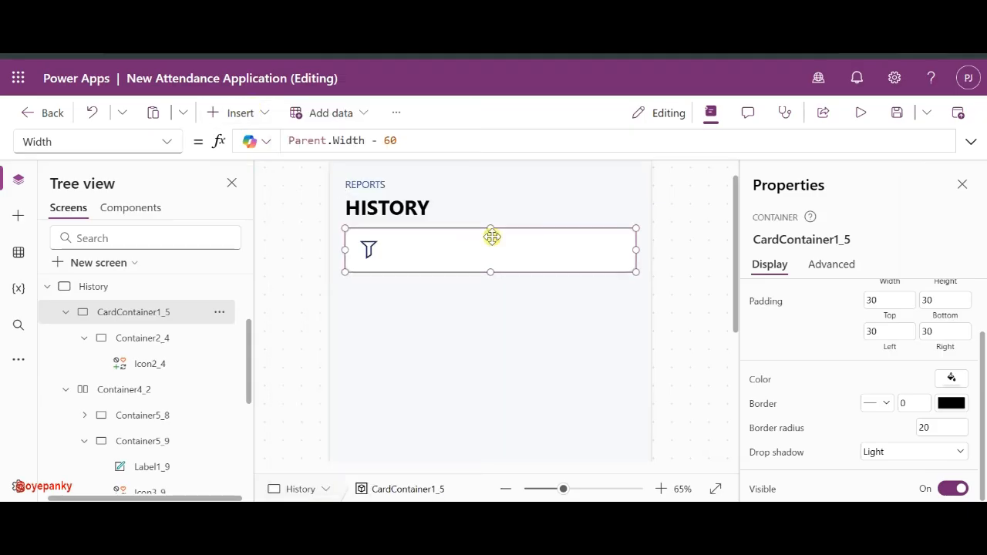
drag(417, 259, 464, 260)
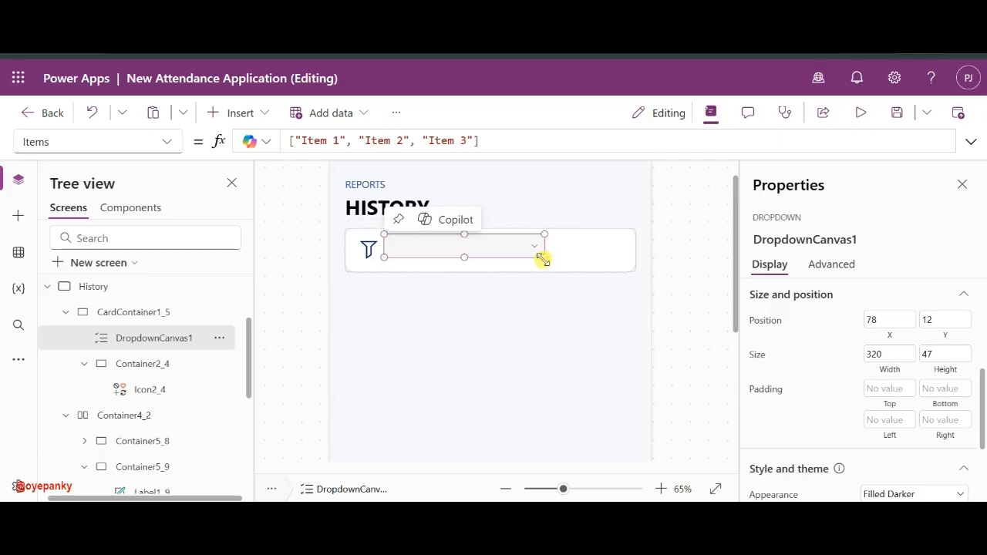
drag(542, 259, 608, 258)
click(609, 258)
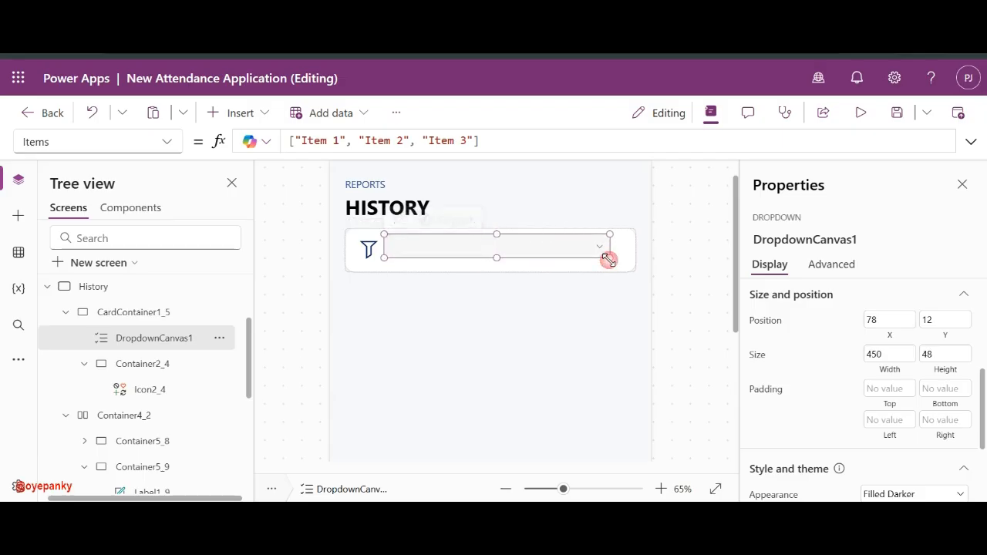
drag(555, 238, 570, 245)
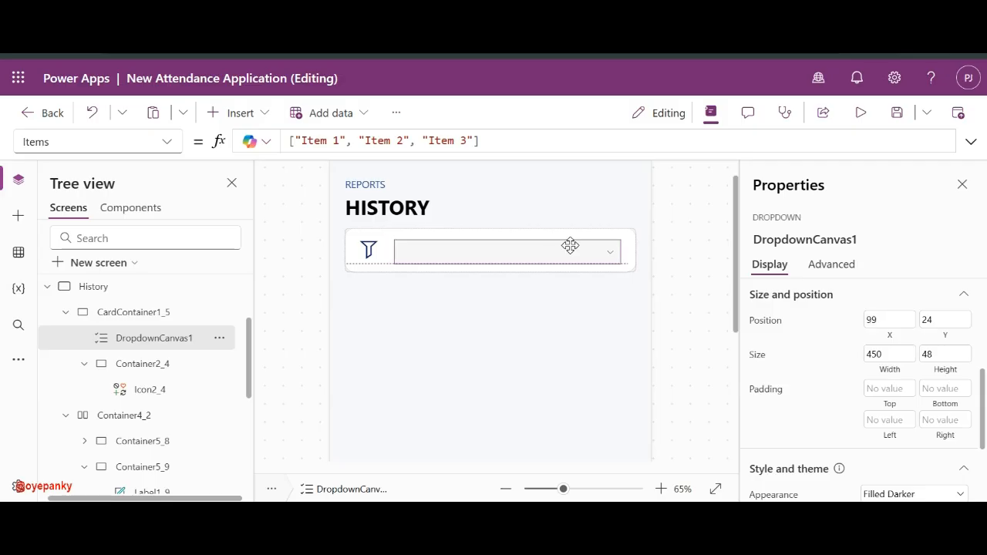
- Set the dropdown's height to 50 and its Y position to 20
click(372, 249)
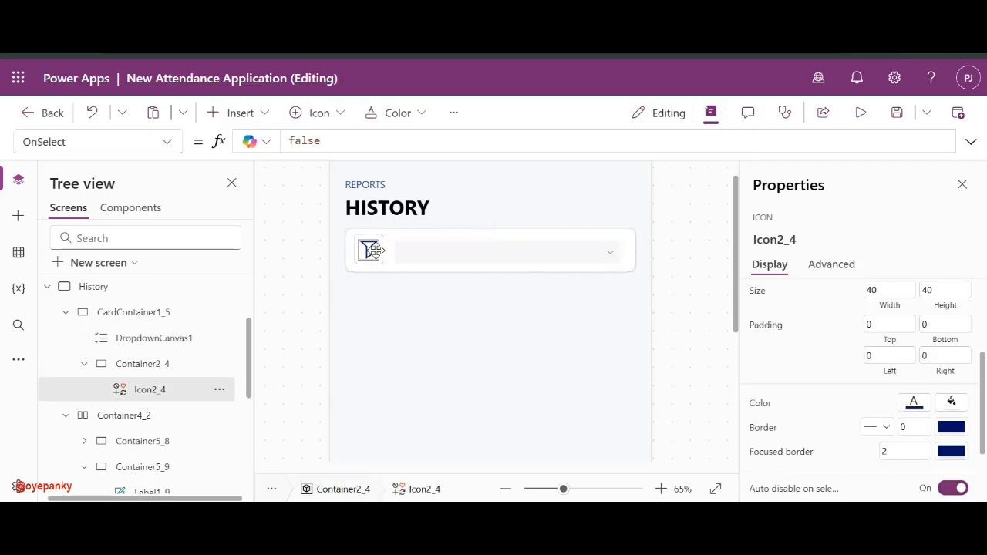
click(408, 255)
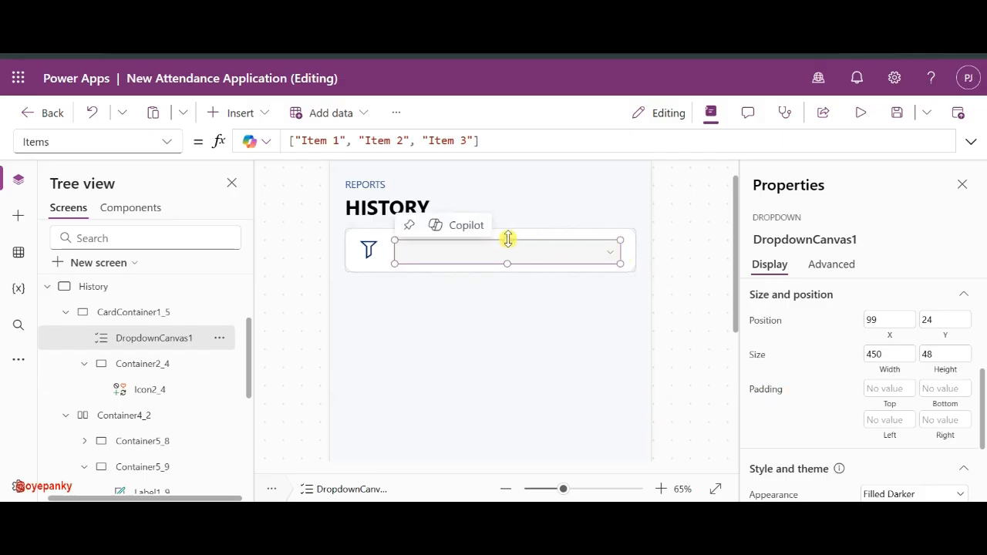
drag(507, 239, 508, 225)
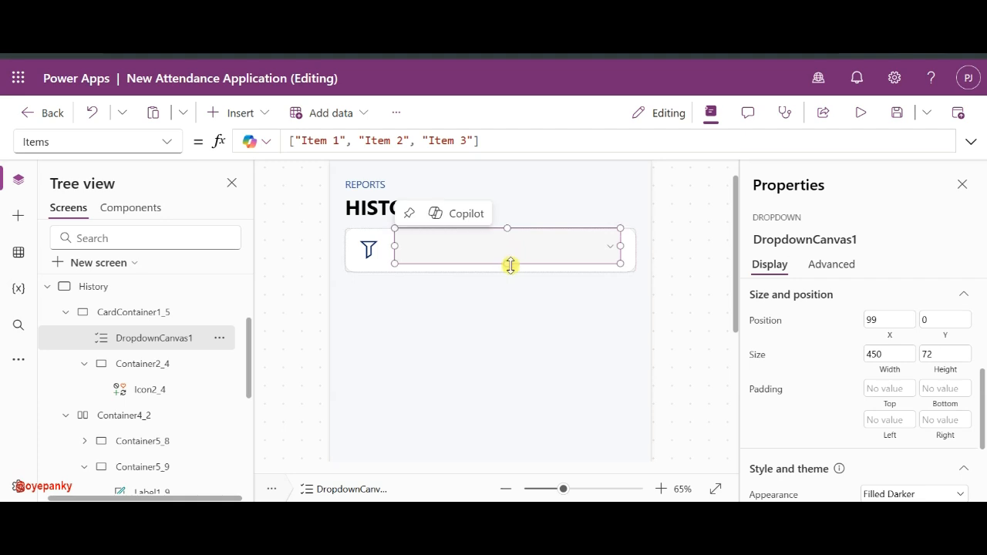
drag(511, 265, 509, 288)
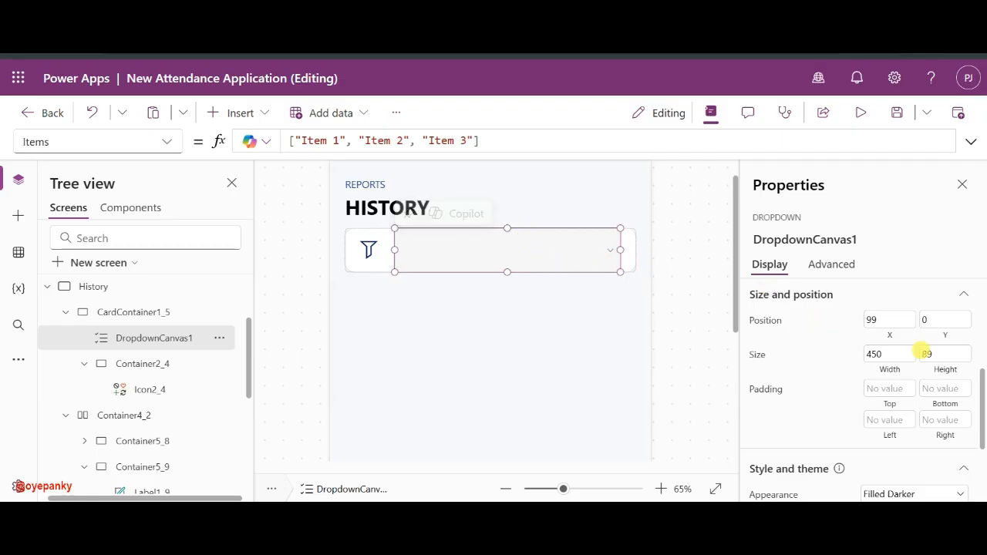
click(925, 354)
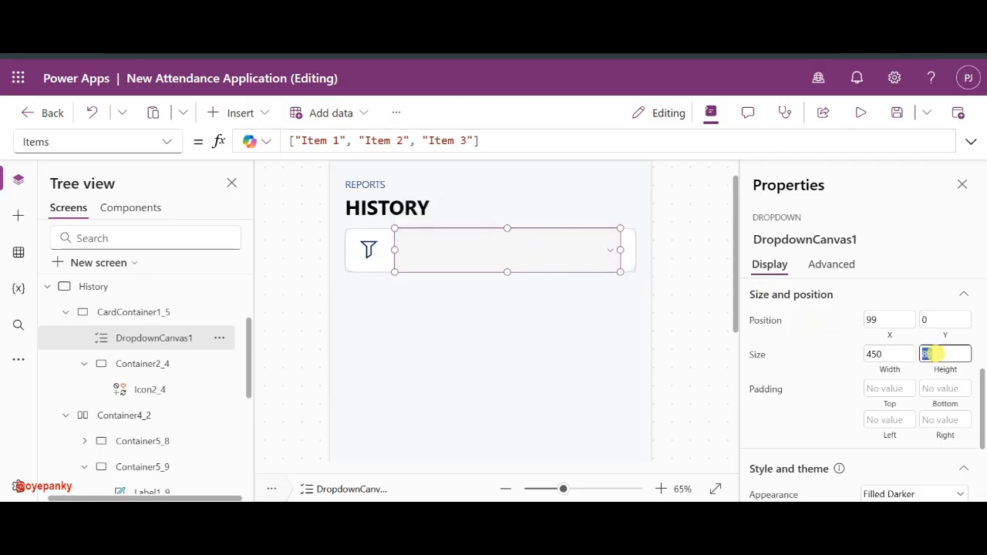
text(50)
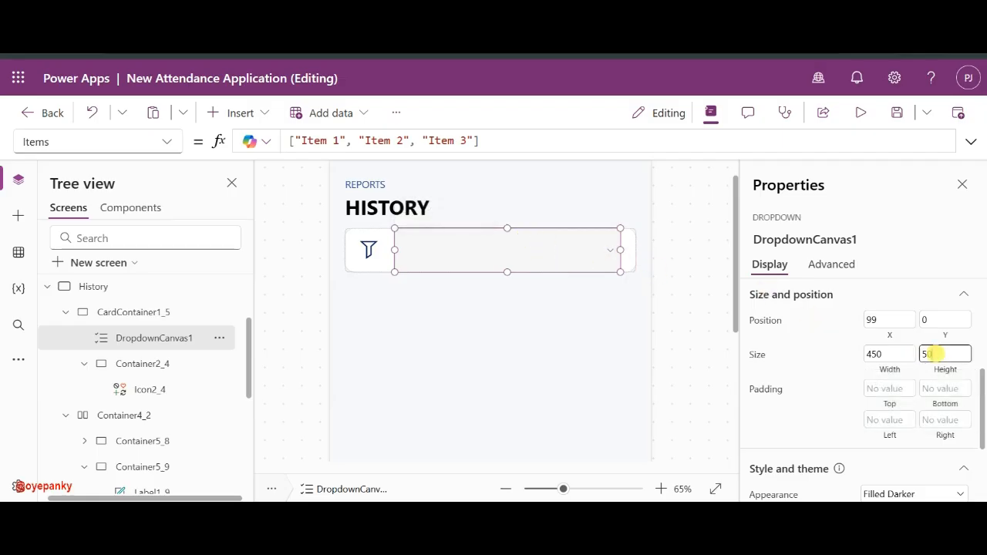
click(845, 360)
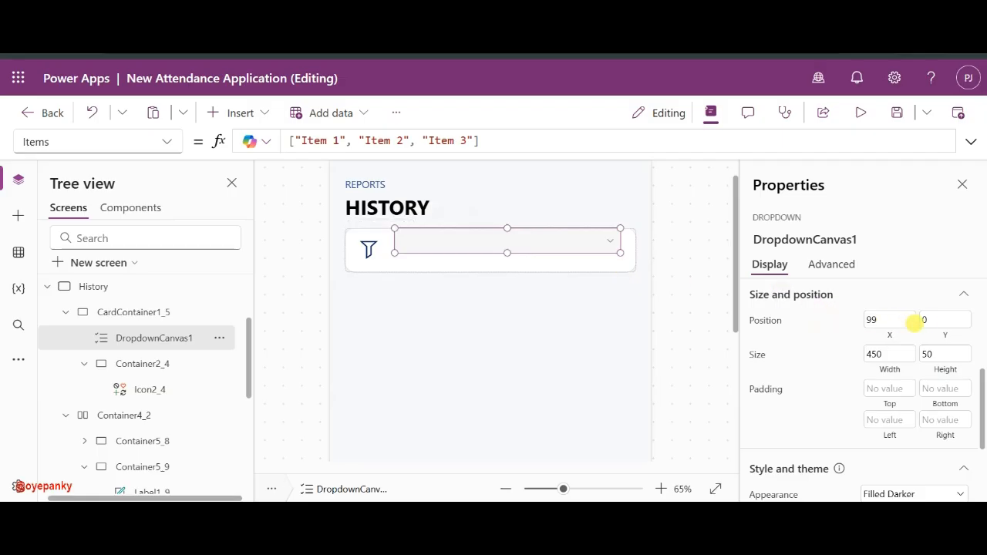
text(20)
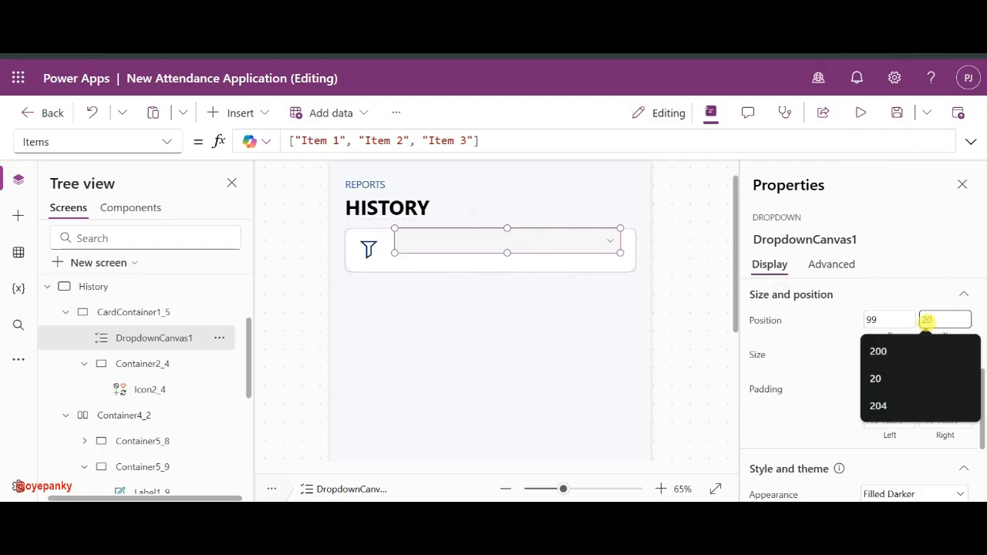
click(848, 323)
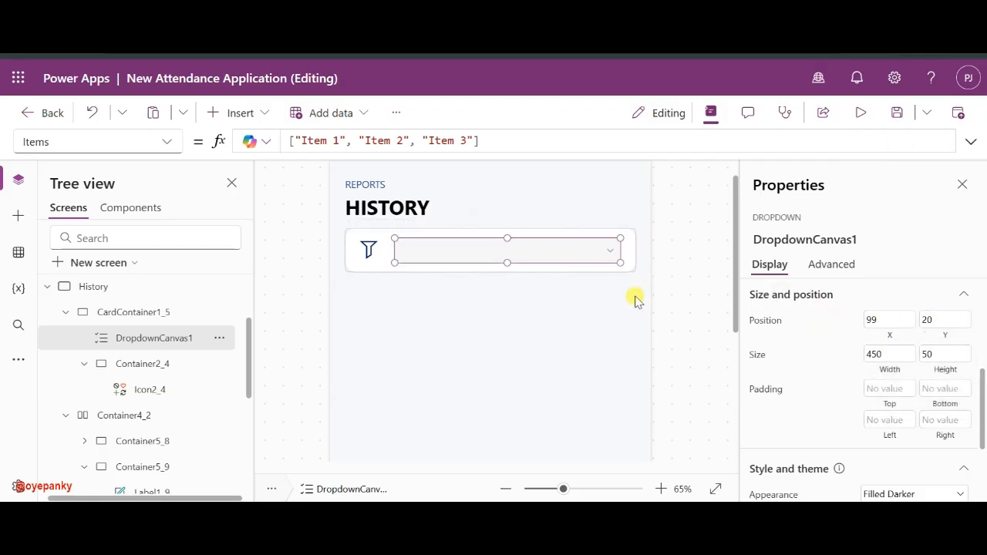
click(675, 244)
click(532, 255)
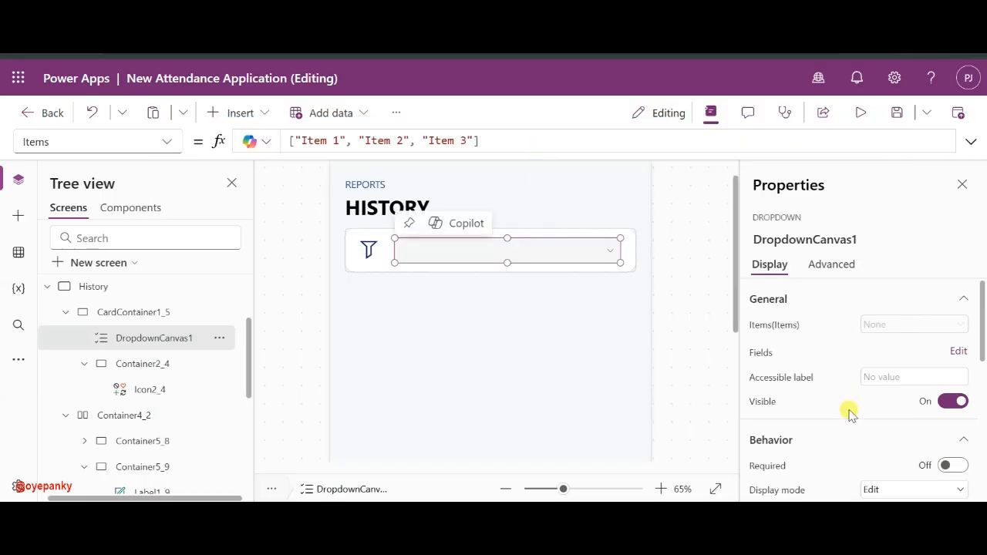
- Give the dropdown a corner radius of 20, adjust its border width, and preview it
scroll(848, 410, down, 5)
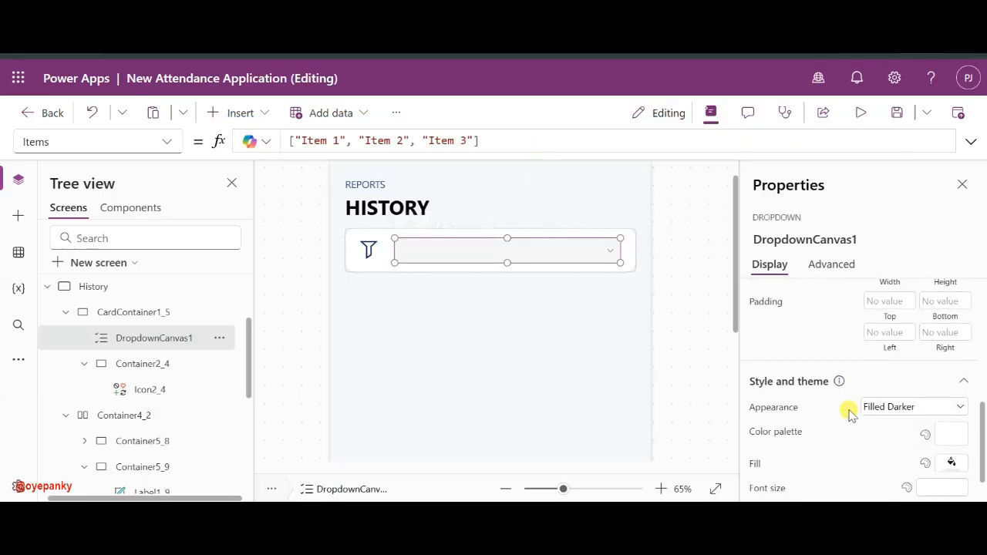
scroll(848, 411, down, 2)
click(941, 488)
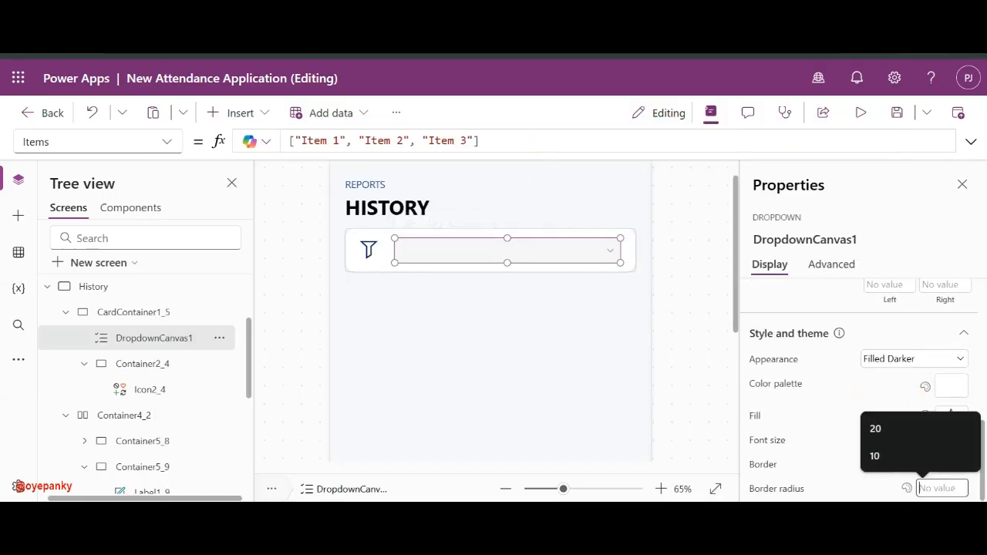
text(20)
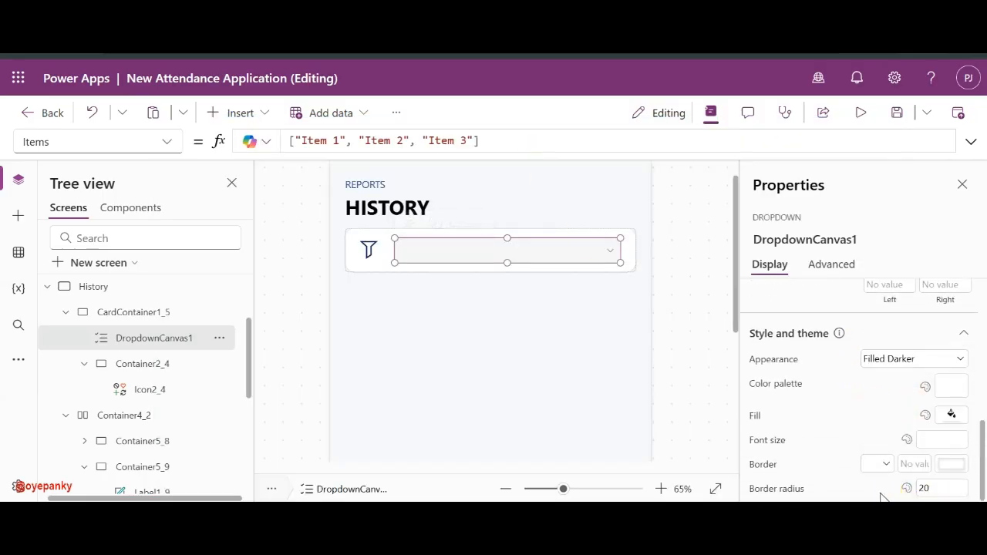
click(928, 462)
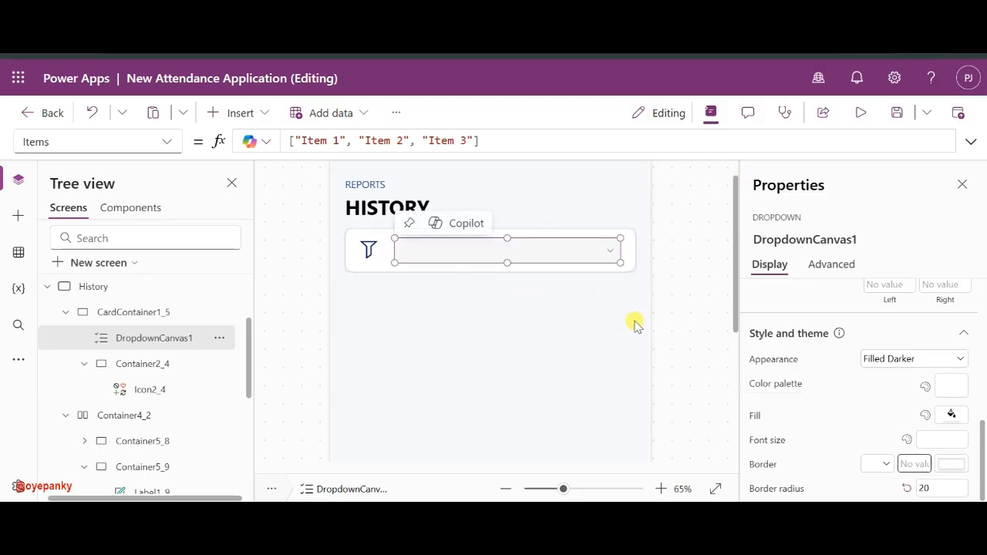
click(702, 289)
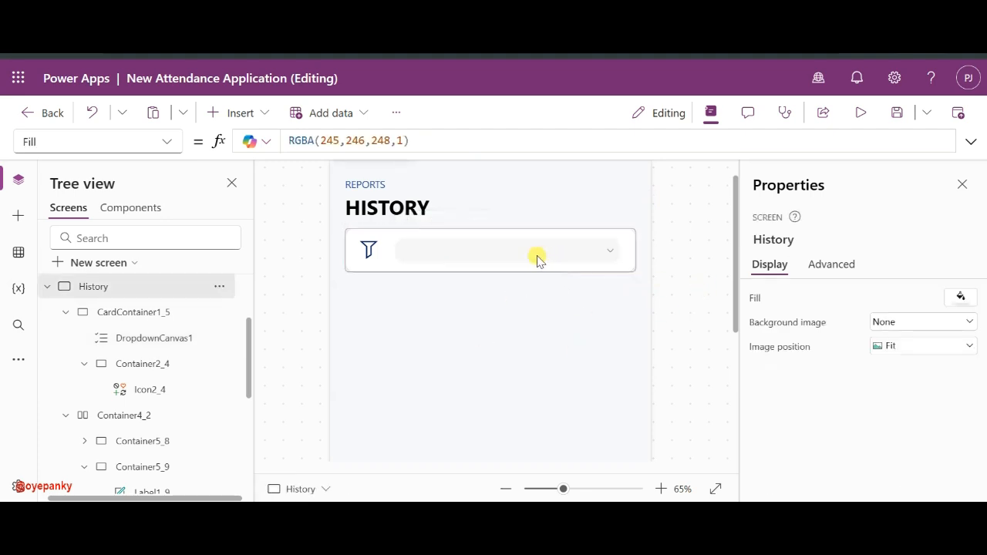
alt+click(609, 255)
alt+click(609, 254)
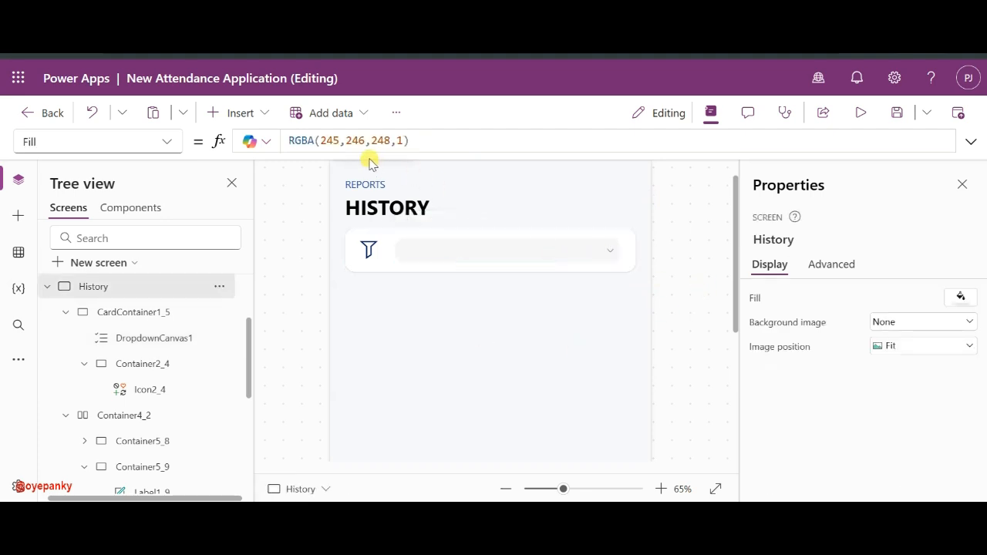
click(530, 251)
- Replace the first two dropdown options with Daily View and Last 7 Days
click(322, 140)
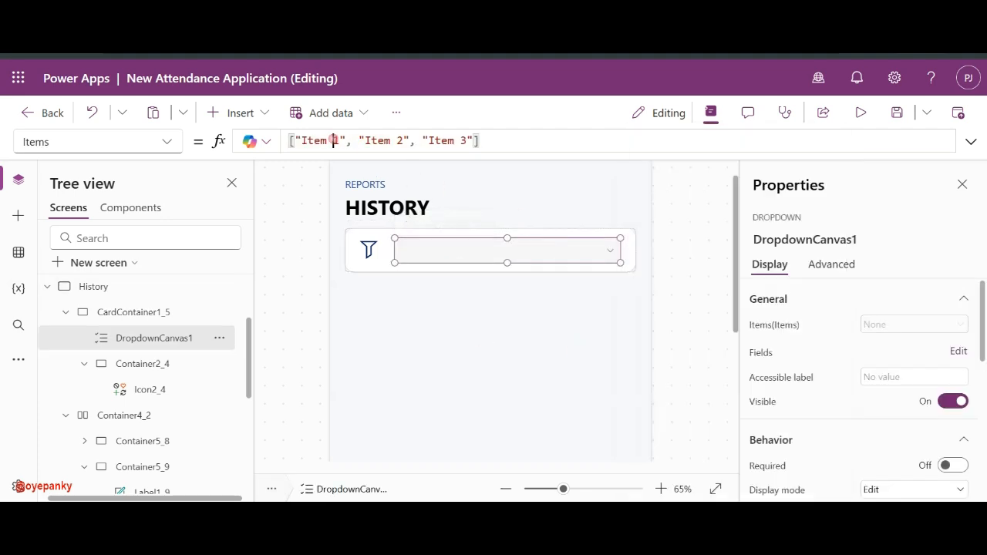
key(BackSpace)
key(BackSpace)
key(BackSpace)
key(Delete)
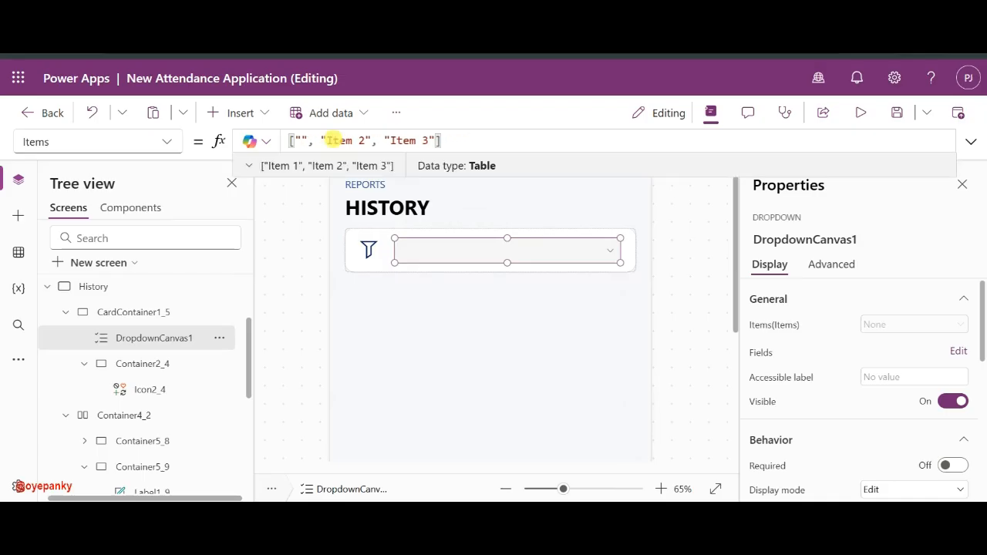
text(Daily Vi)
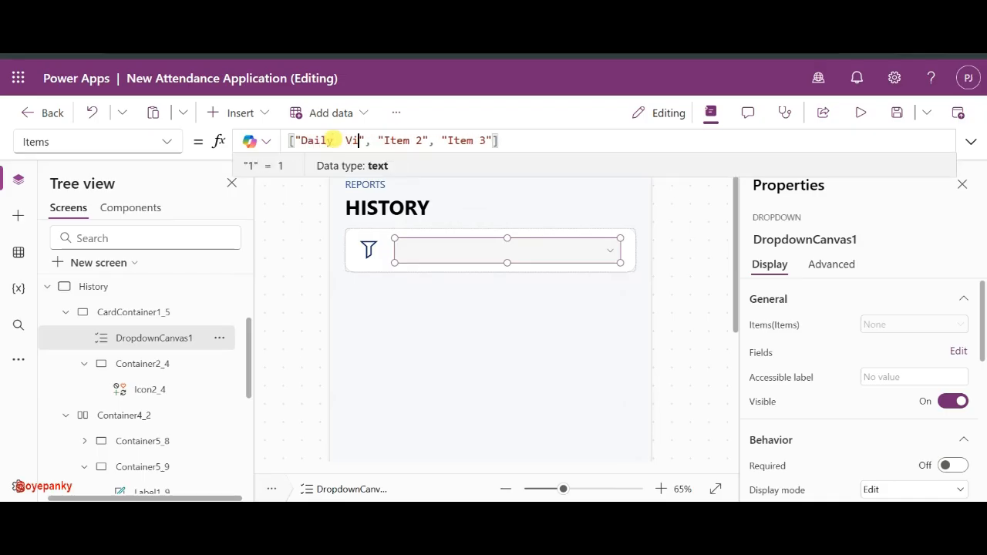
text(ew)
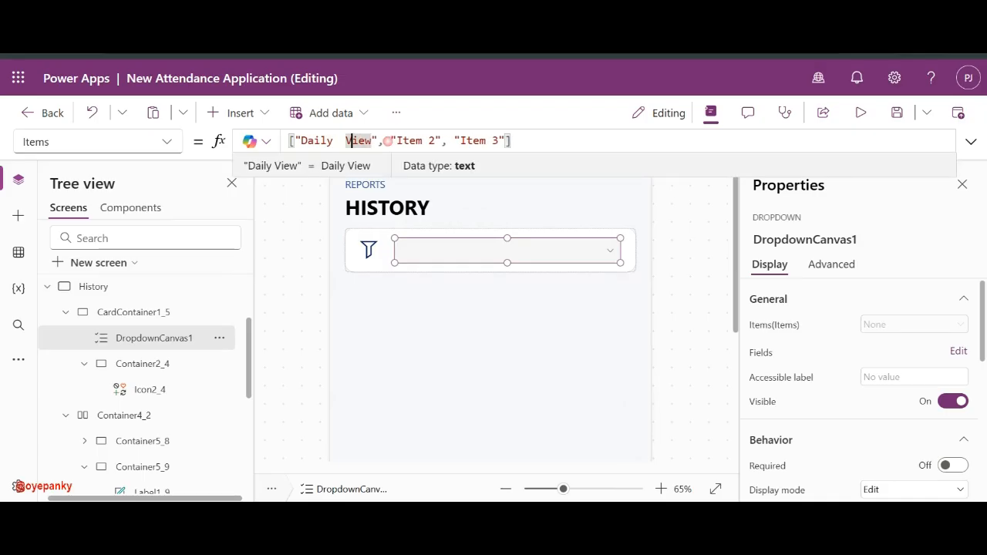
click(441, 140)
key(BackSpace)
key(BackSpace)
key(BackSpace)
key(BackSpace)
key(BackSpace)
key(BackSpace)
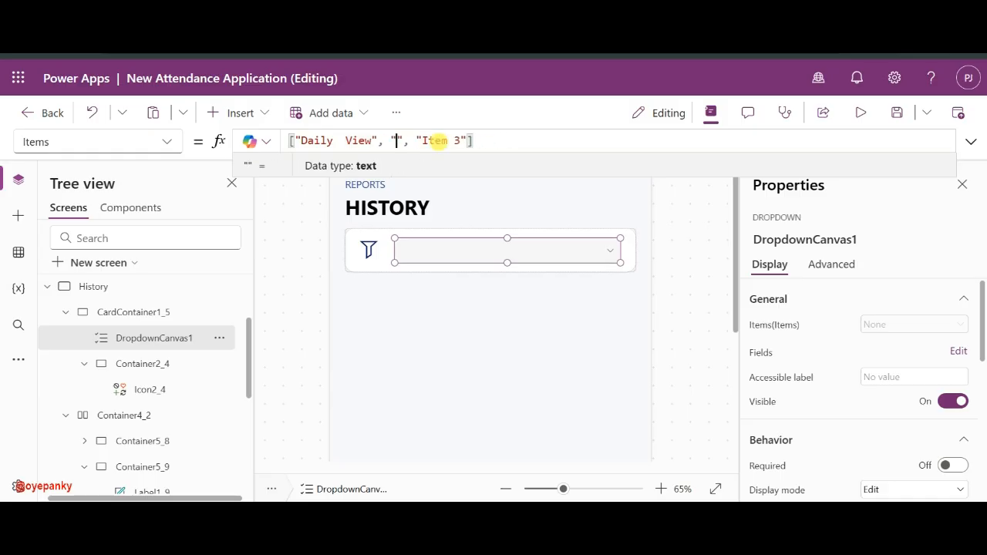
text(Current)
key(BackSpace)
key(BackSpace)
key(BackSpace)
key(BackSpace)
key(BackSpace)
key(BackSpace)
key(BackSpace)
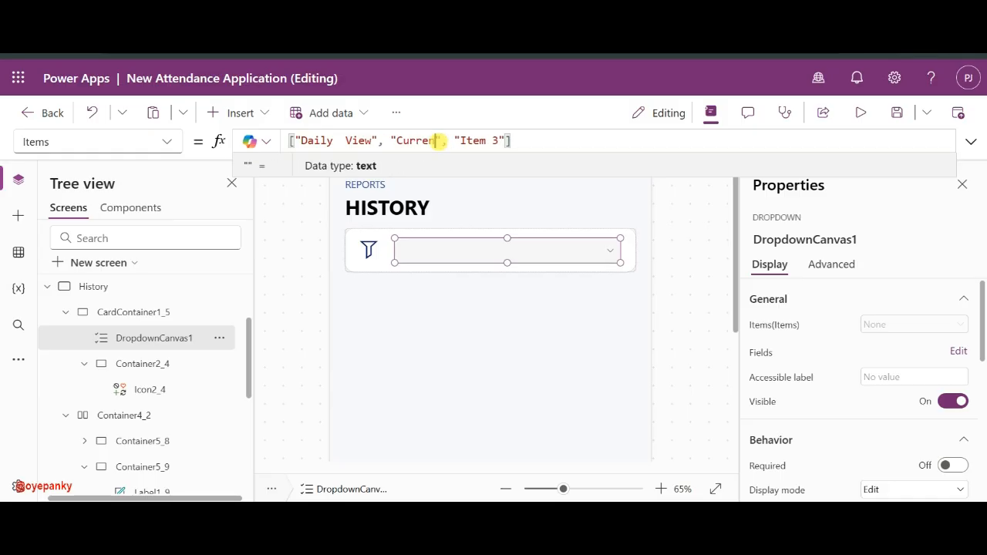
text(Last 7 Day)
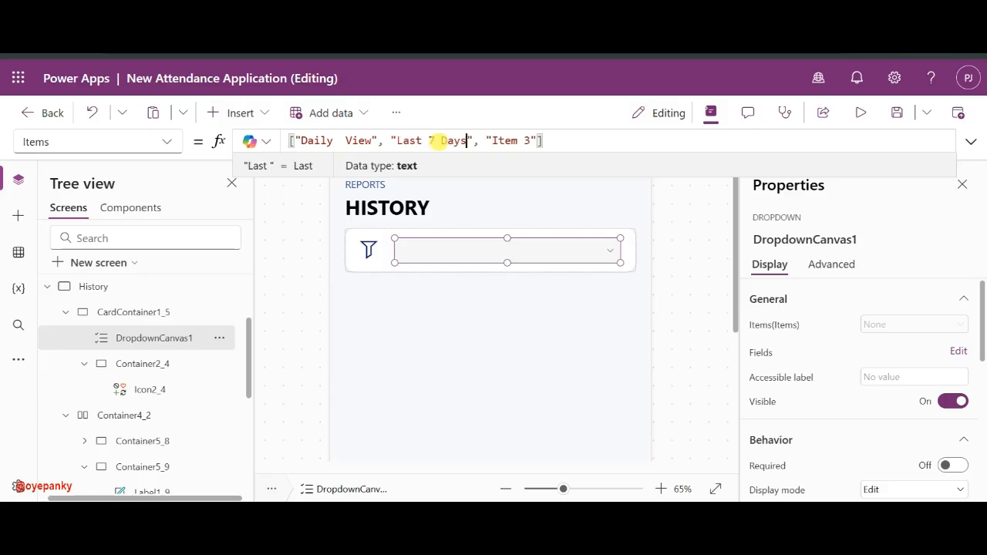
text(s)
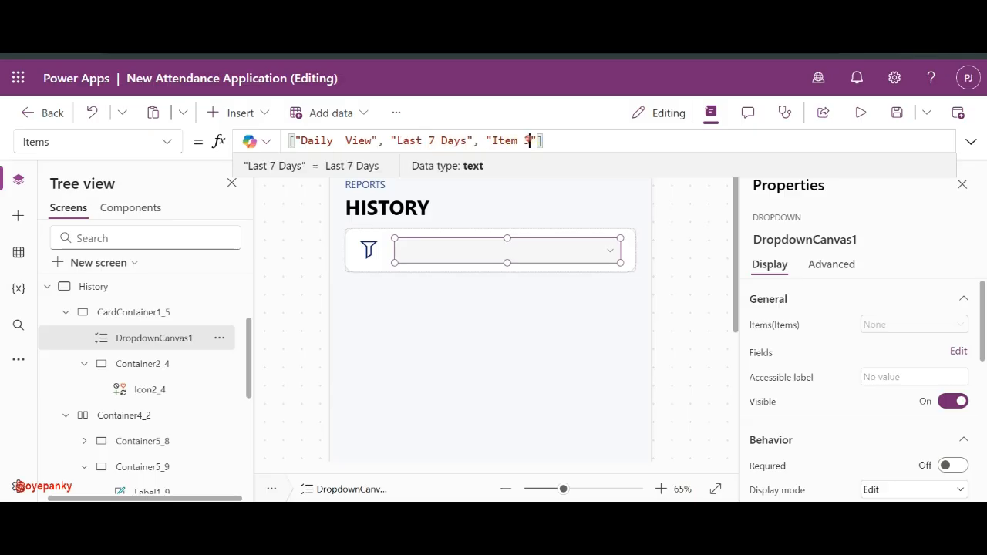
- Set the remaining options to Last 15 Days, This Month and Last 3 Months, then preview
key(BackSpace)
key(BackSpace)
key(BackSpace)
key(BackSpace)
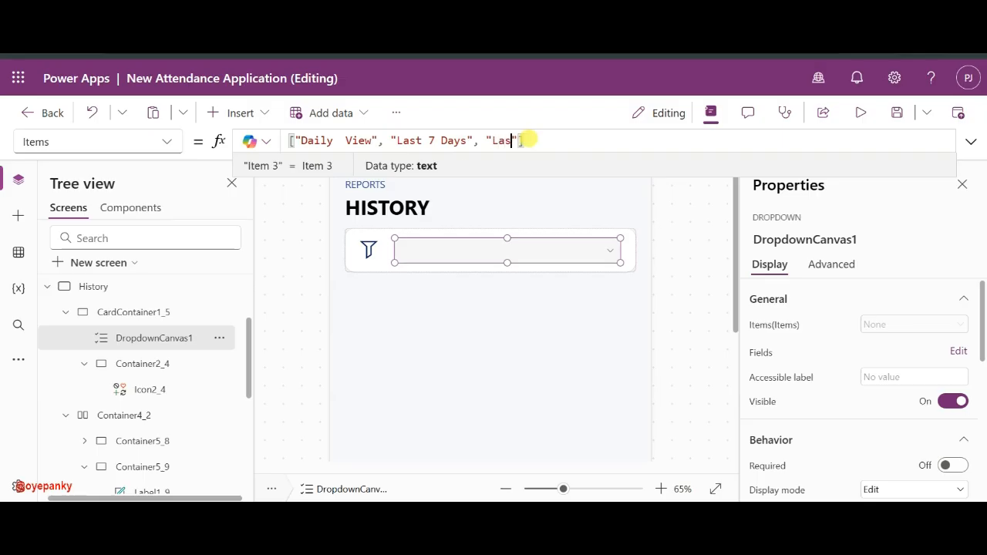
text(Last 15 Days",)
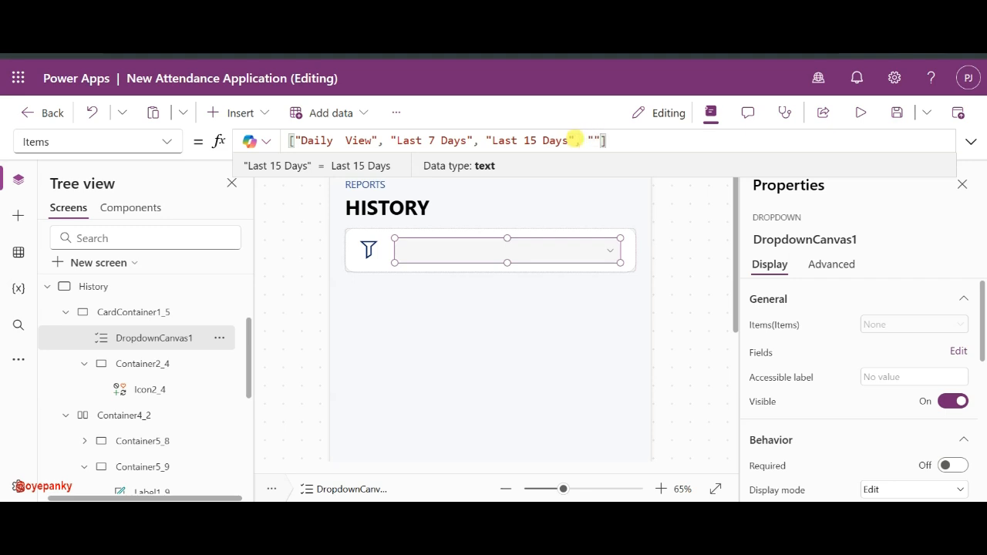
text(This Month)
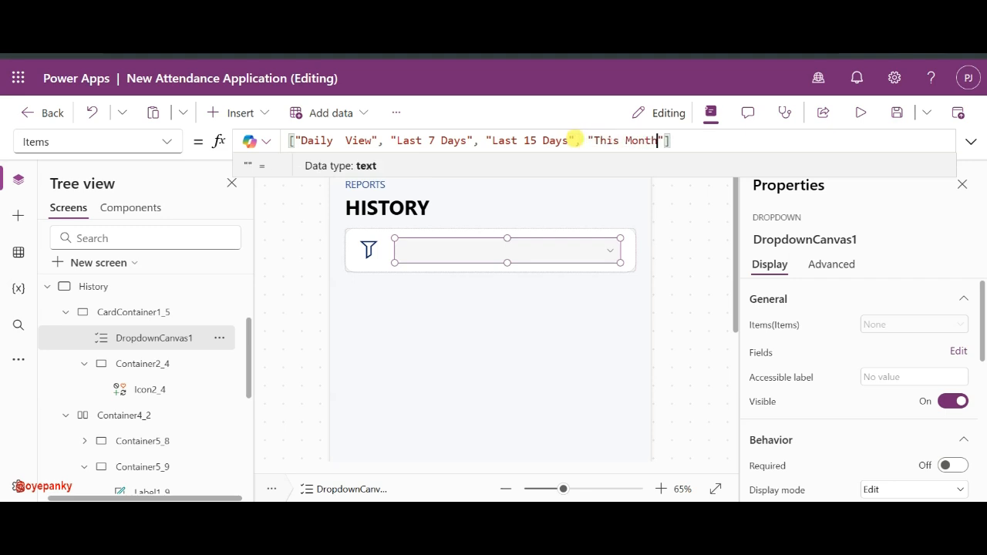
key(Right)
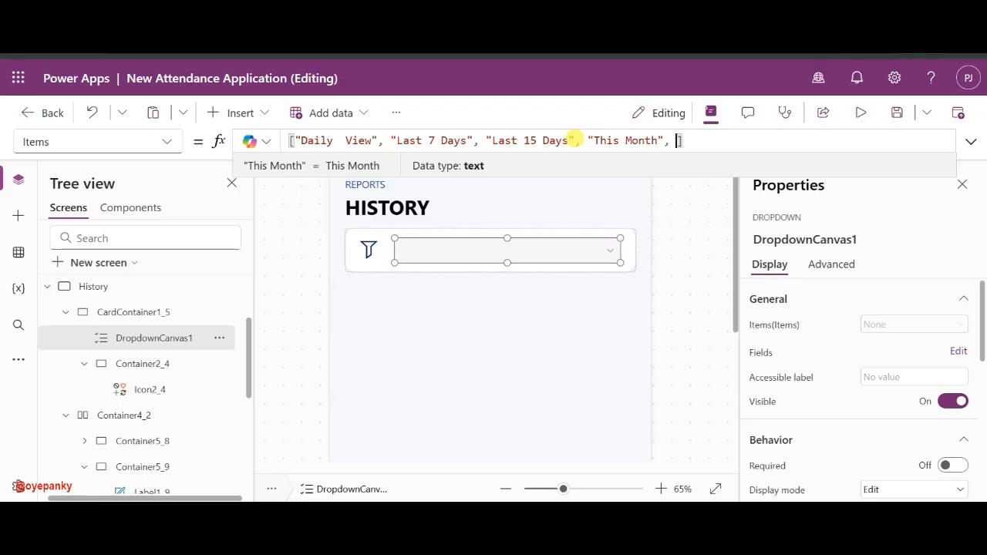
text(, "Last 3 Months)
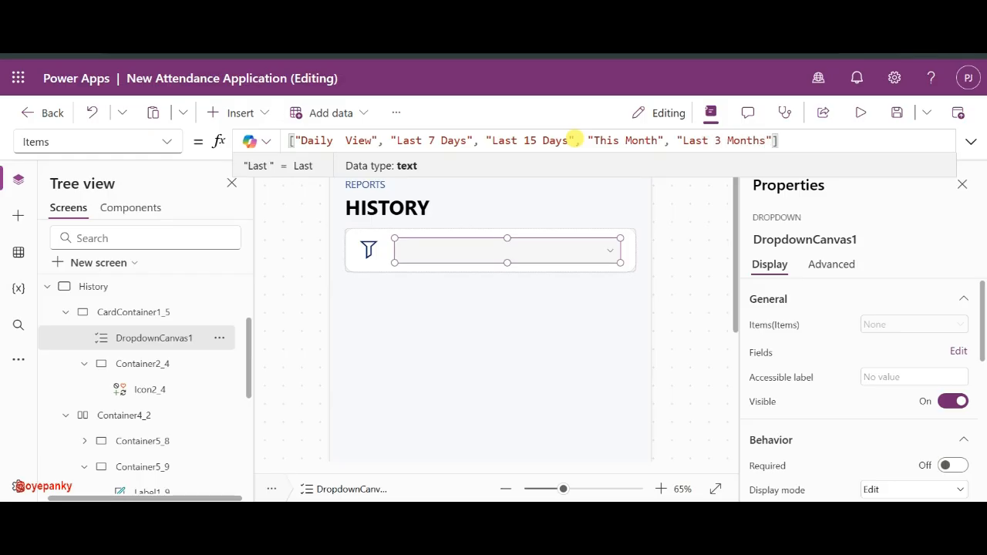
click(665, 254)
alt+click(608, 255)
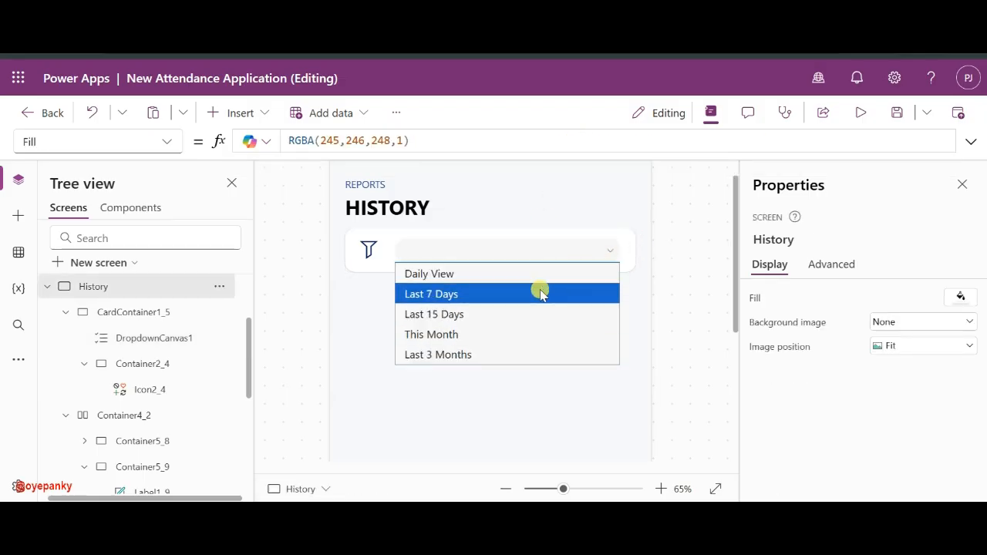
- Close the dropdown preview, select the History screen and bring up the Insert control list
click(631, 253)
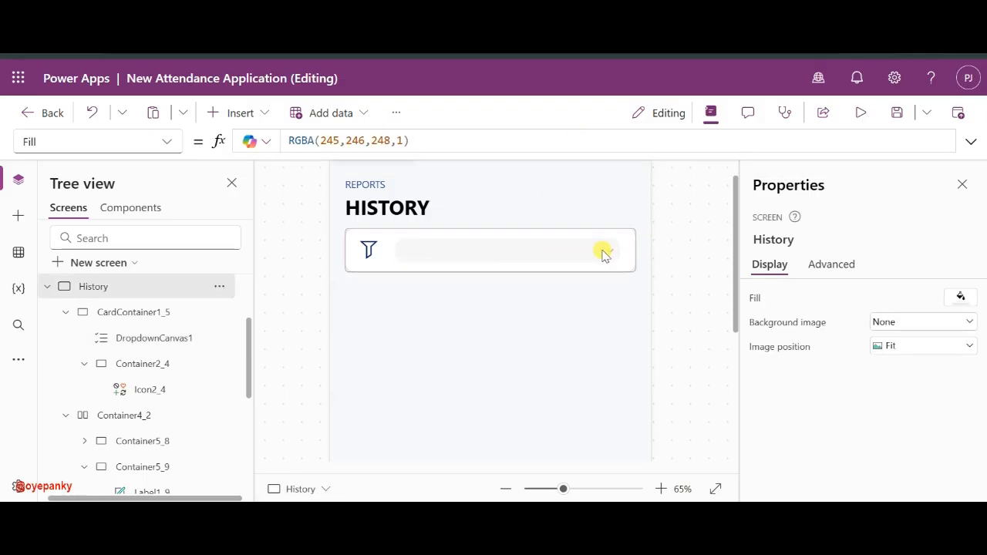
click(606, 253)
scroll(852, 432, down, 6)
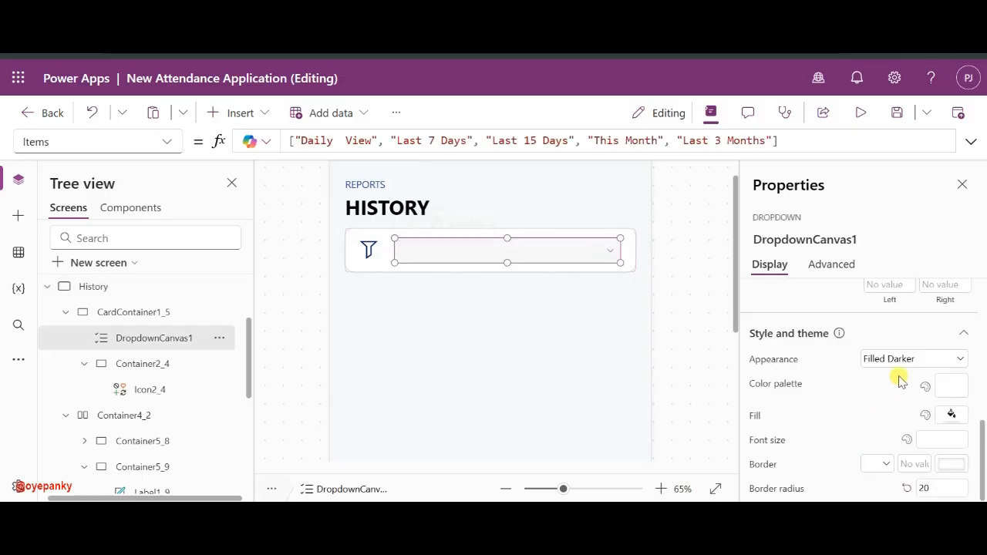
scroll(899, 381, up, 5)
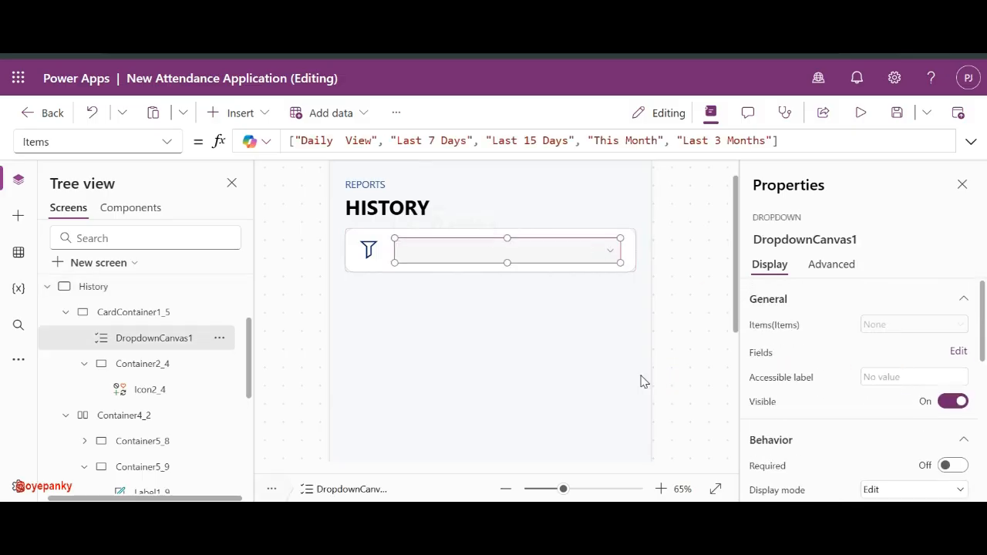
click(595, 281)
click(235, 113)
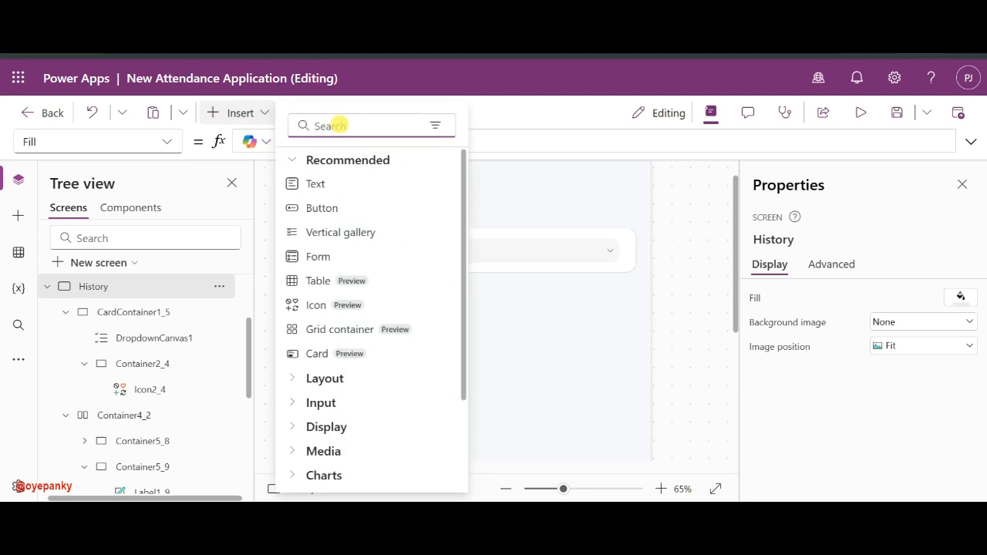
- Add a Vertical gallery via the 'ga' search and dismiss the data source prompt
text(gall)
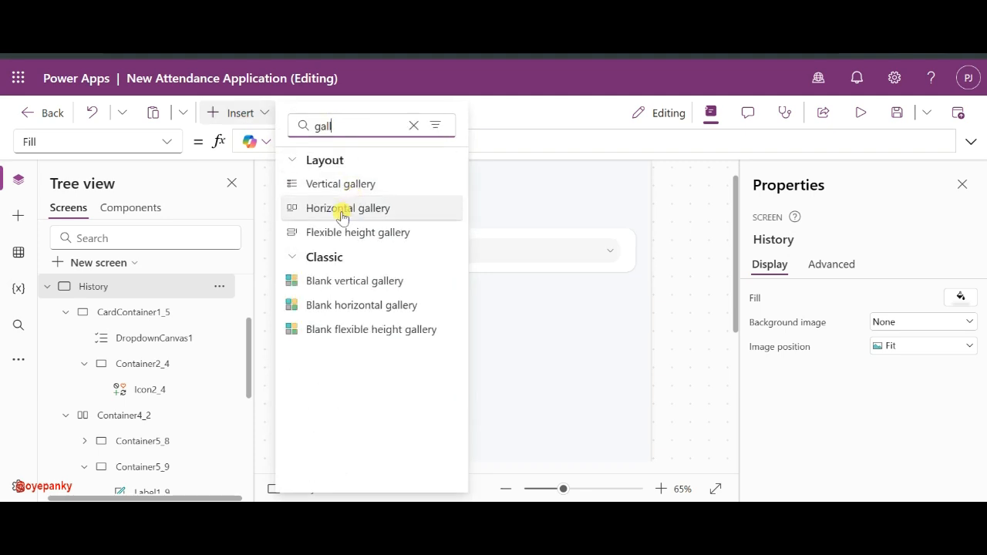
click(379, 188)
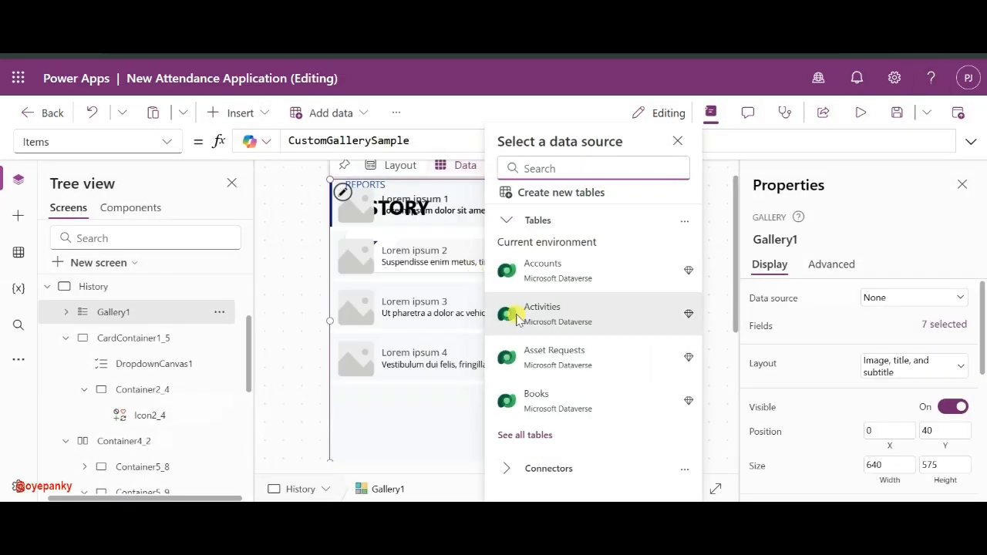
click(299, 365)
scroll(458, 336, down, 3)
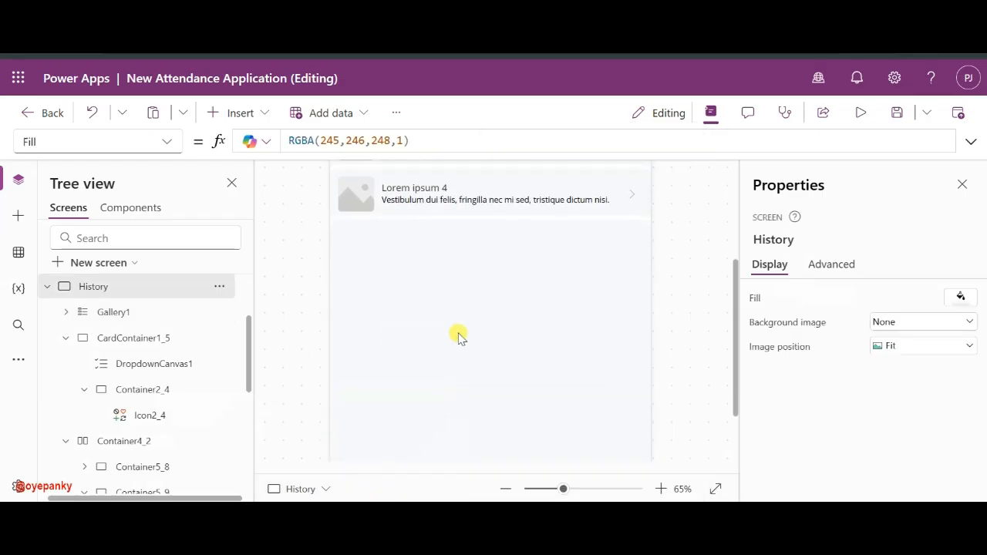
- Position Gallery1 directly beneath the filter card at Y 262
click(400, 299)
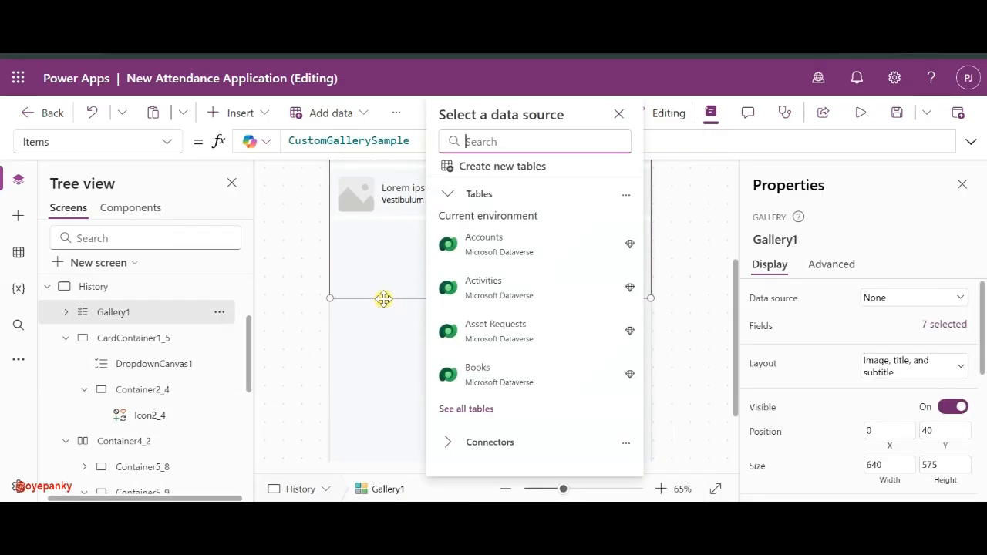
drag(384, 298, 384, 441)
scroll(384, 441, up, 2)
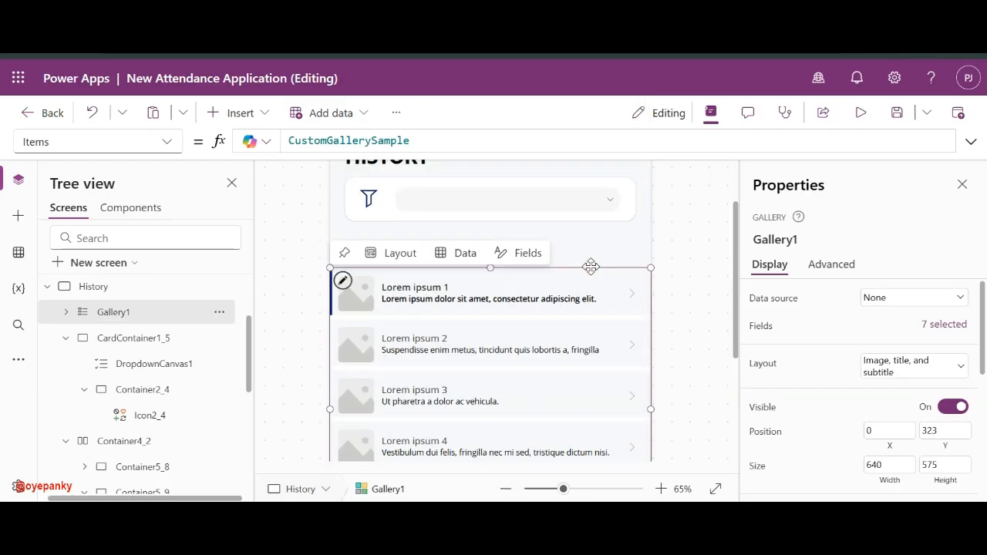
click(629, 260)
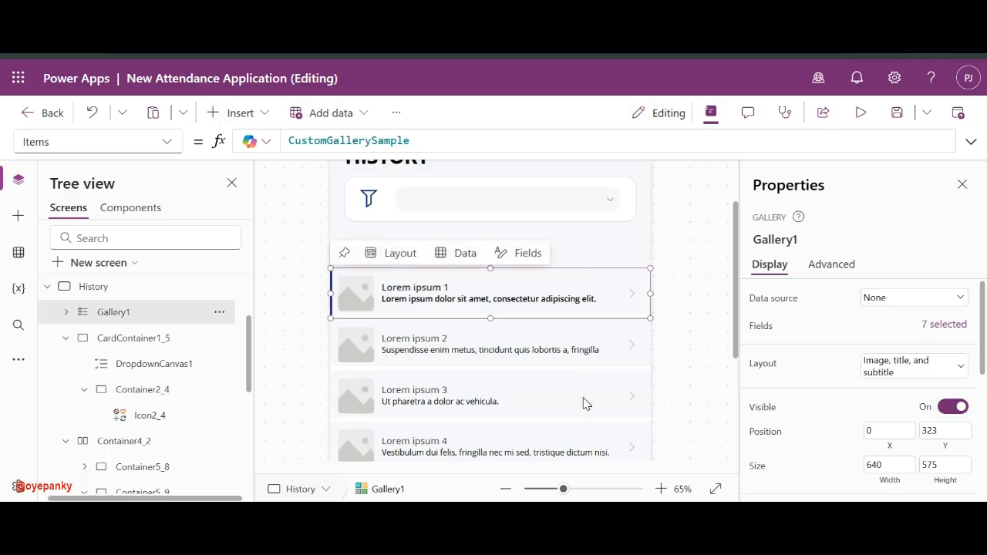
mouse_move(557, 412)
mouse_down()
mouse_move(551, 424)
mouse_move(552, 397)
mouse_up()
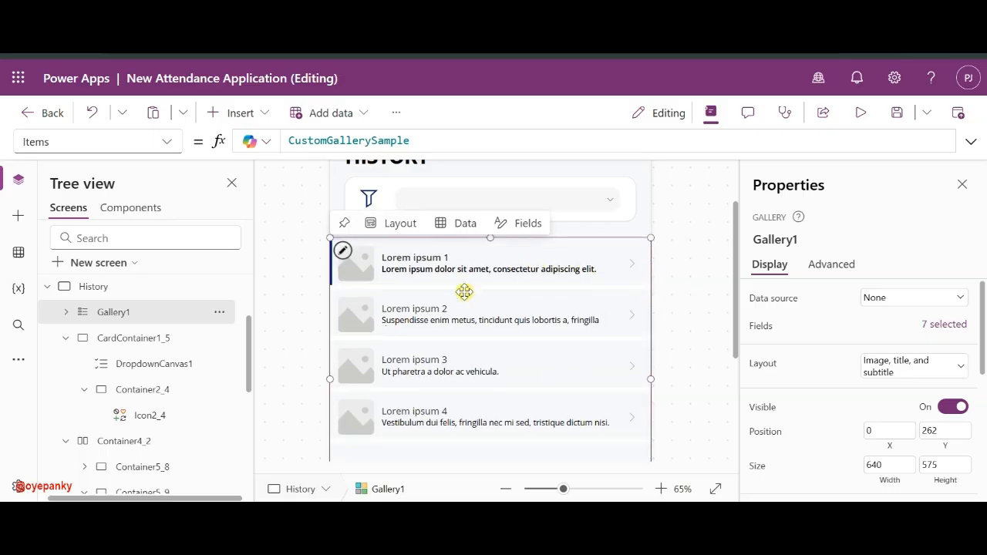
click(67, 312)
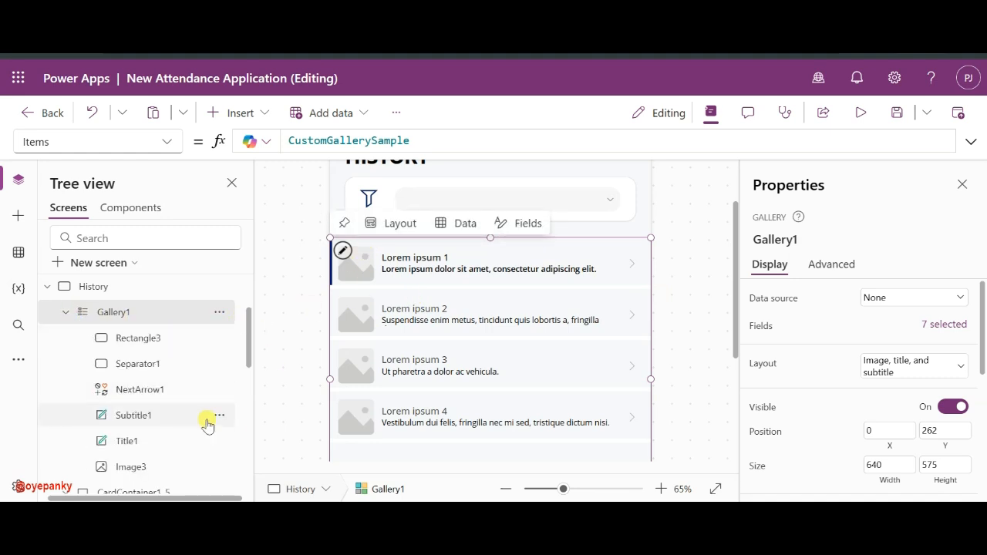
- Stretch Gallery1's row template slightly taller so the sample rows sit further apart
scroll(209, 412, down, 1)
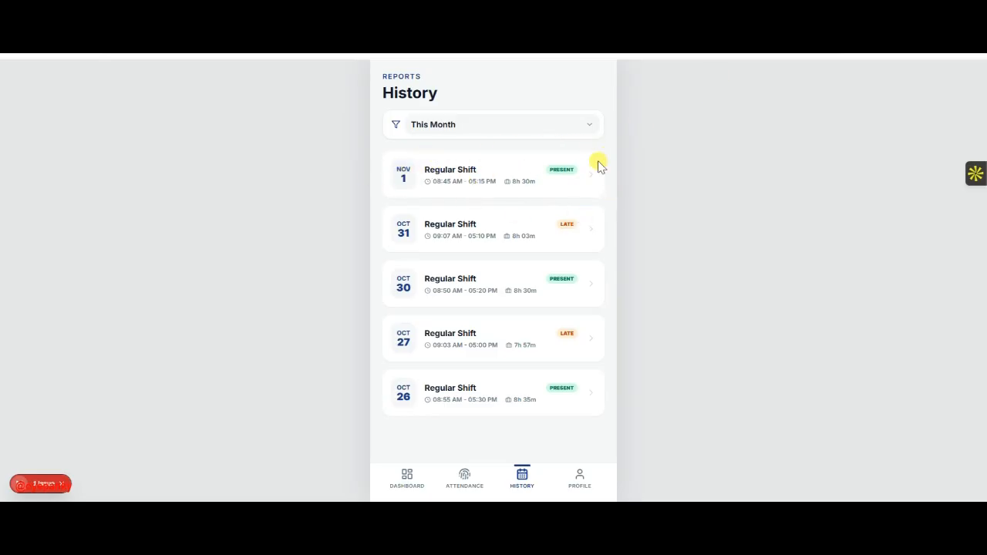
key(alt+Tab)
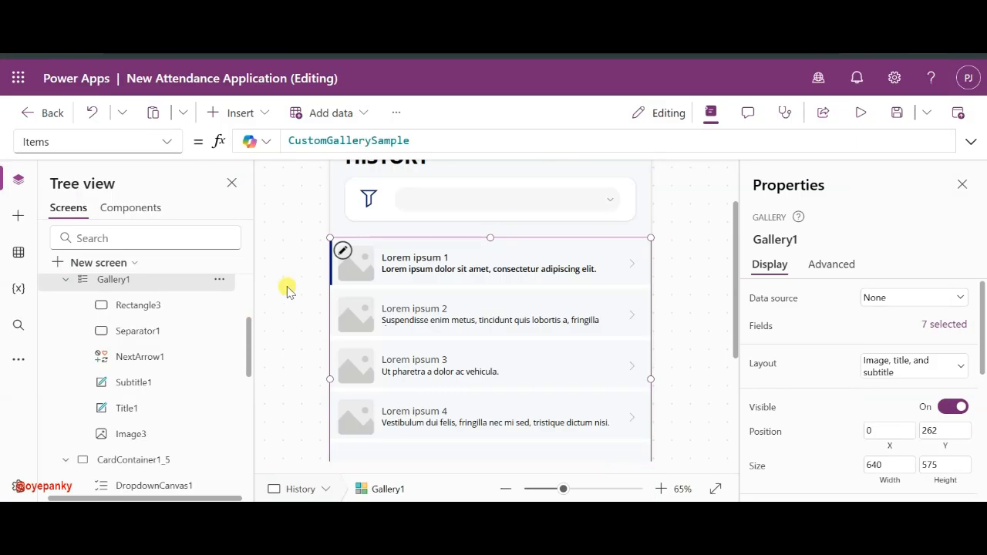
click(341, 250)
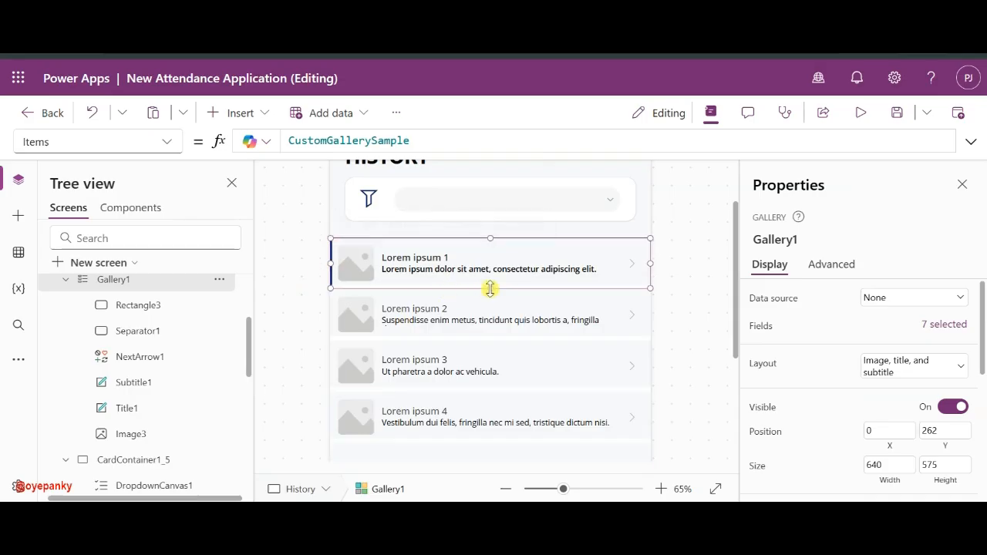
drag(490, 288, 490, 300)
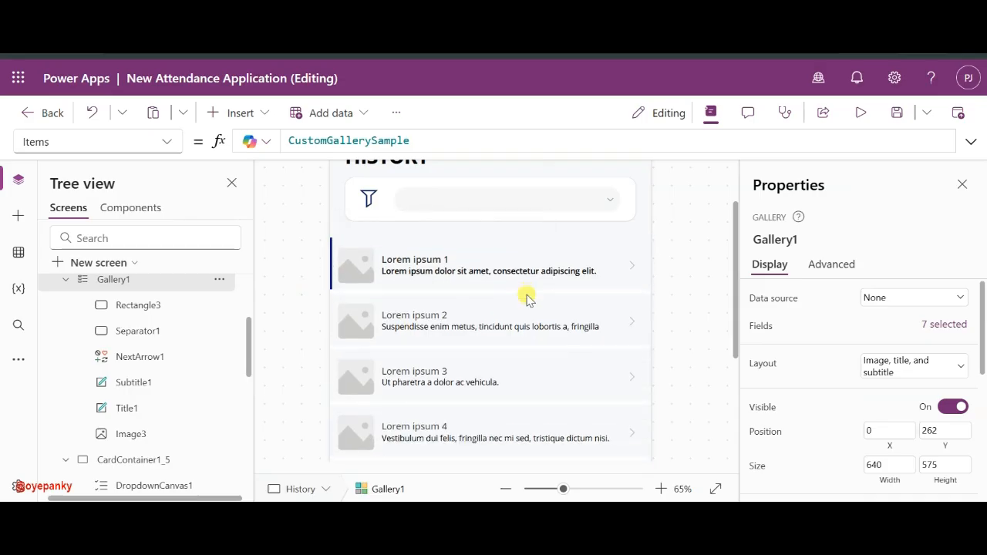
key(alt+Tab)
key(alt+Tab)
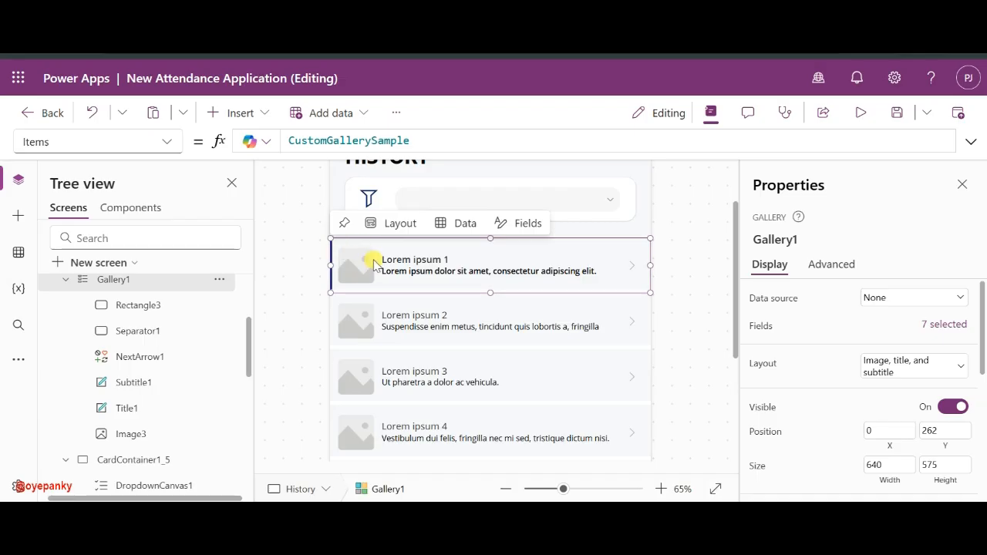
- Insert a container control into the gallery's first row
click(236, 112)
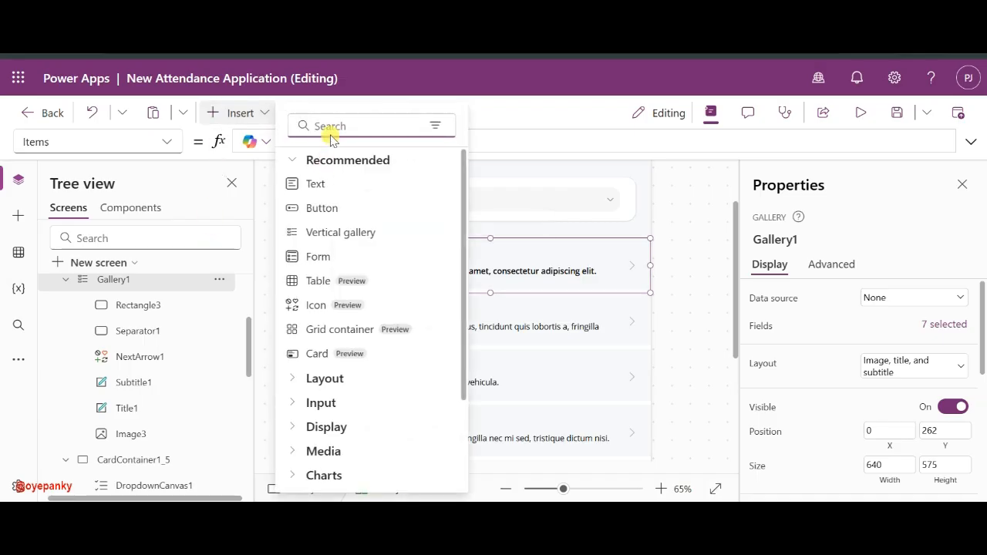
text(con)
click(347, 188)
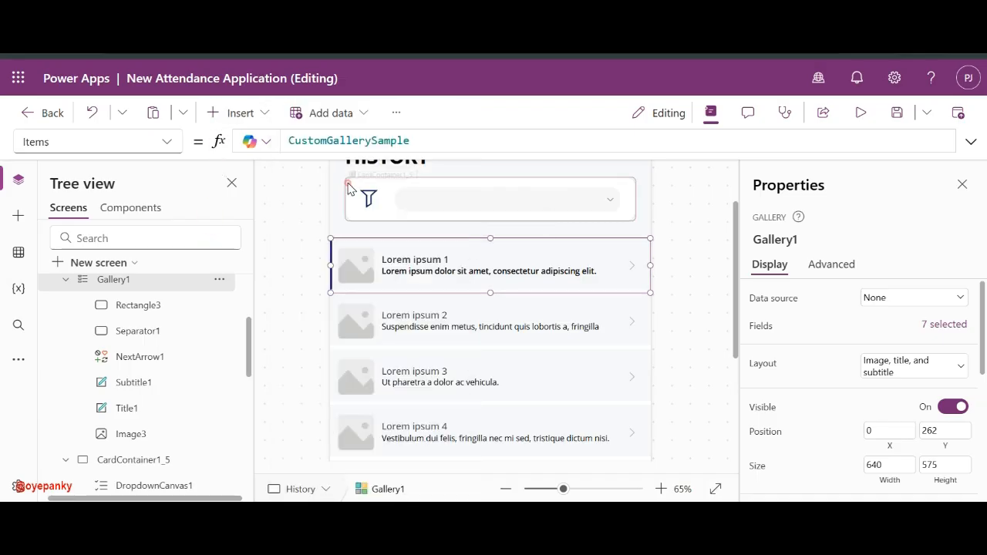
click(475, 252)
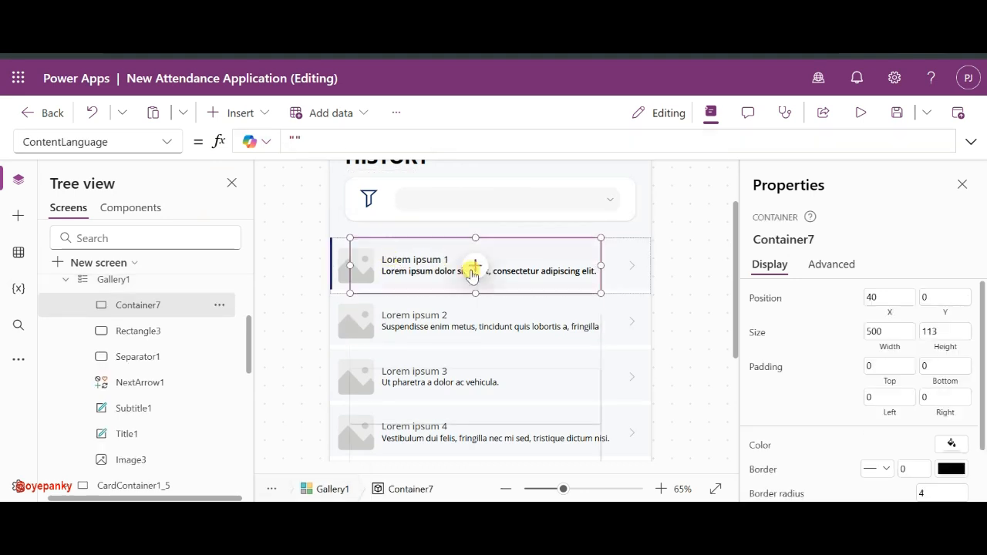
click(369, 222)
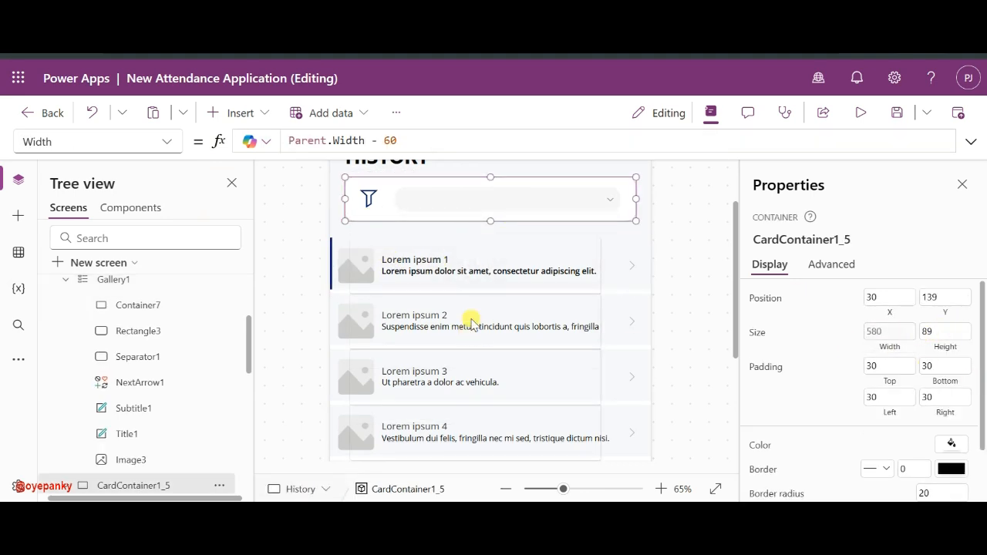
- Give Container7 a height of 89 and a width of 580
click(413, 287)
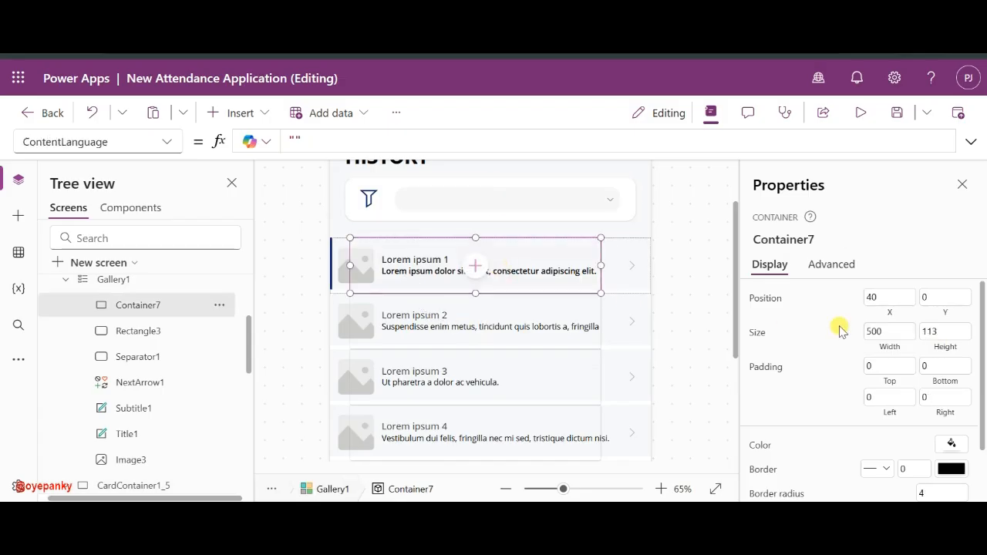
click(949, 329)
text(89)
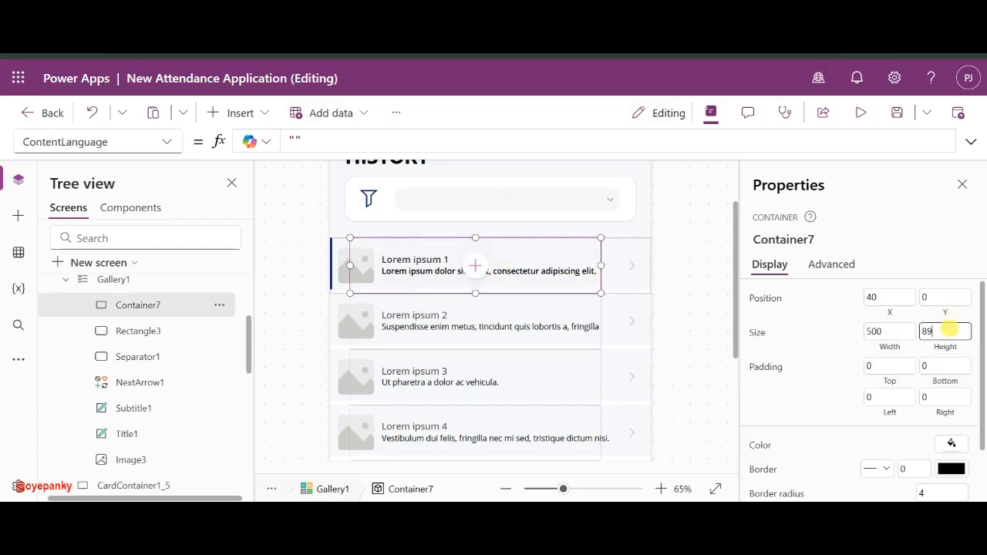
click(896, 331)
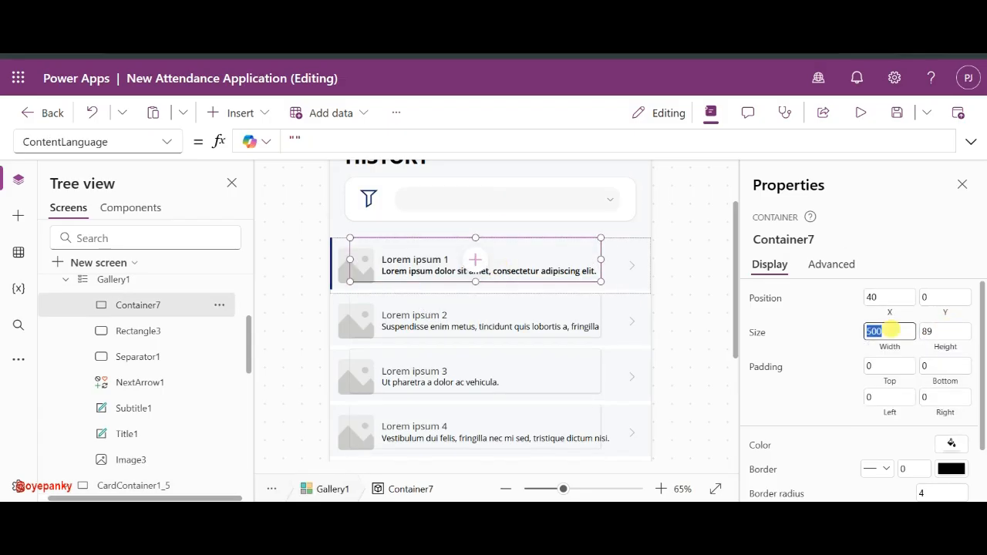
text(5)
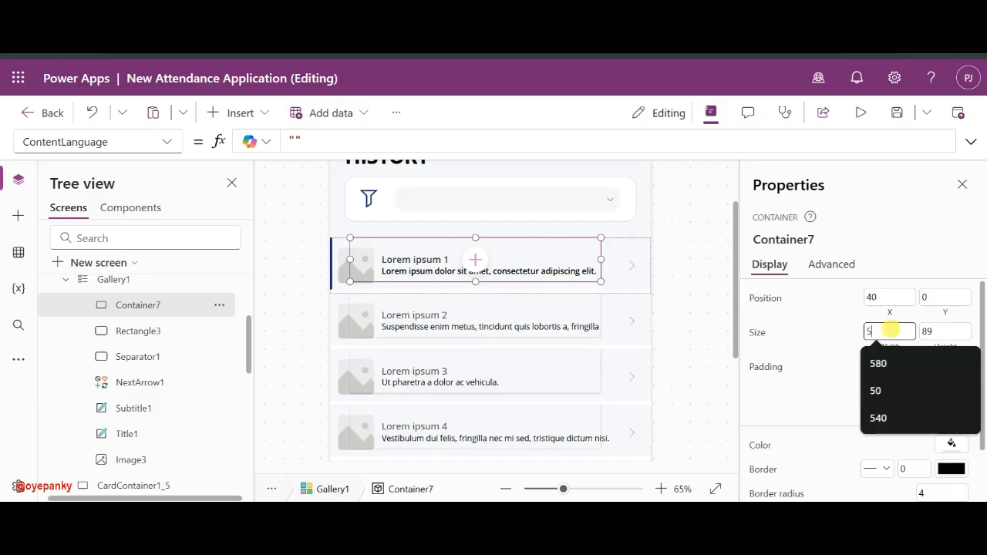
text(80)
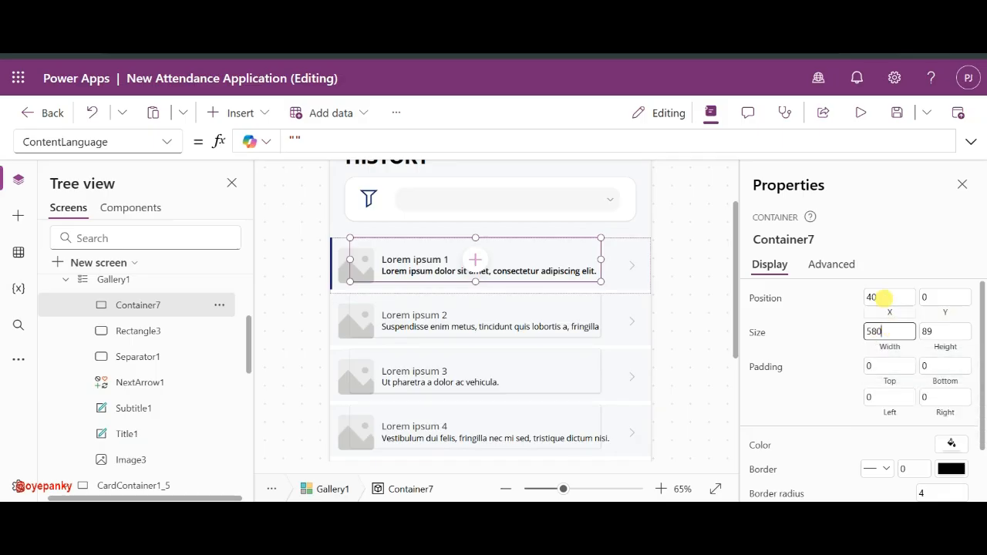
click(883, 298)
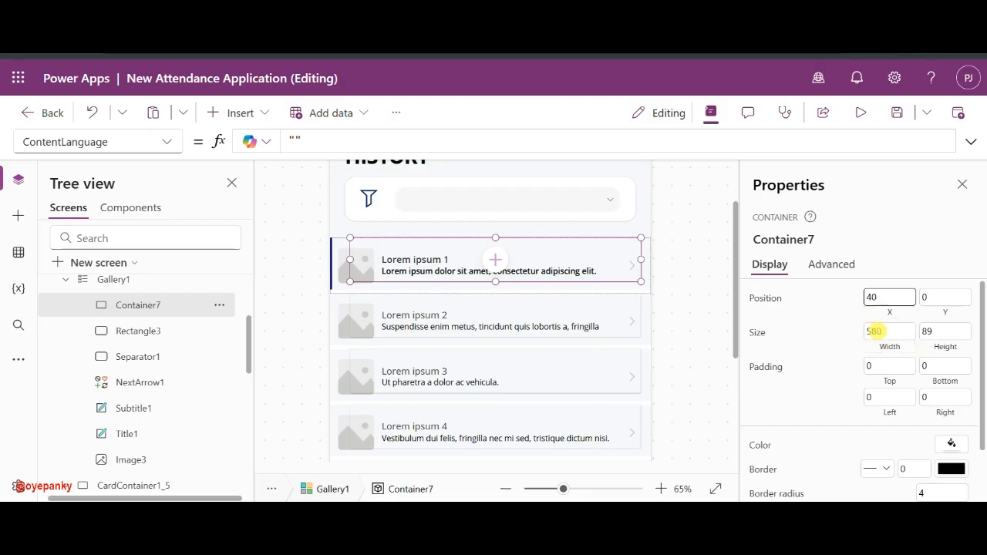
- Change Container7's width to Parent.Width- 80 and nudge it down to Y 8
click(757, 333)
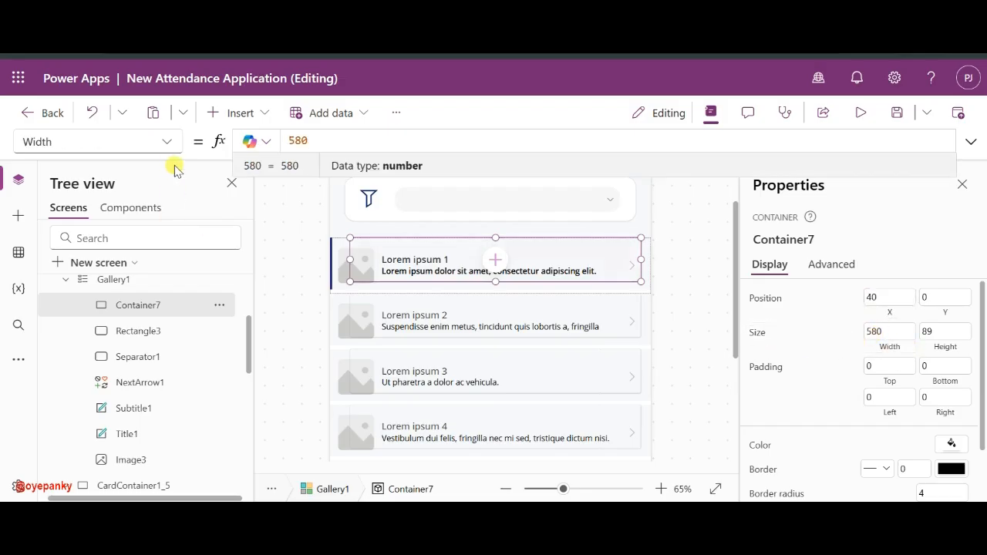
text(part)
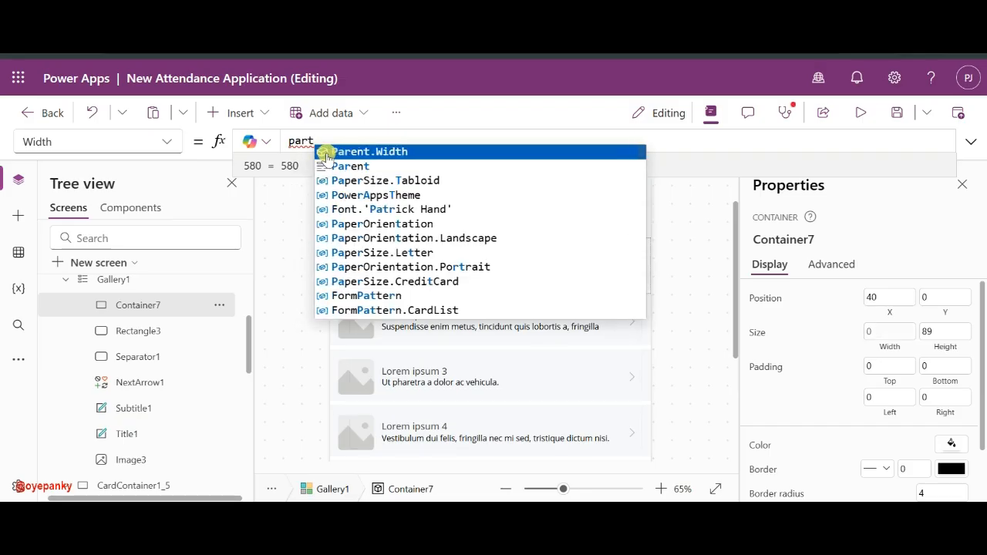
click(326, 153)
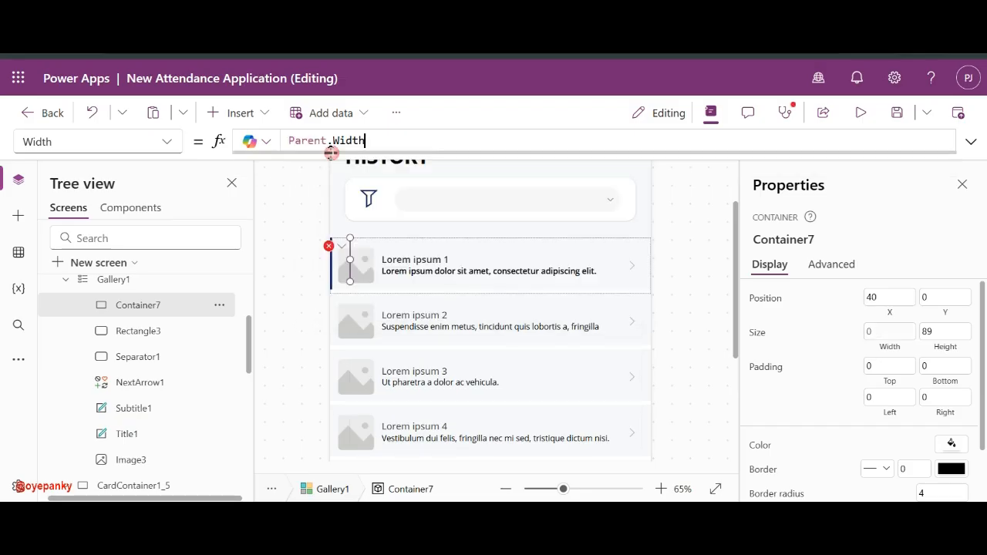
text(- 40)
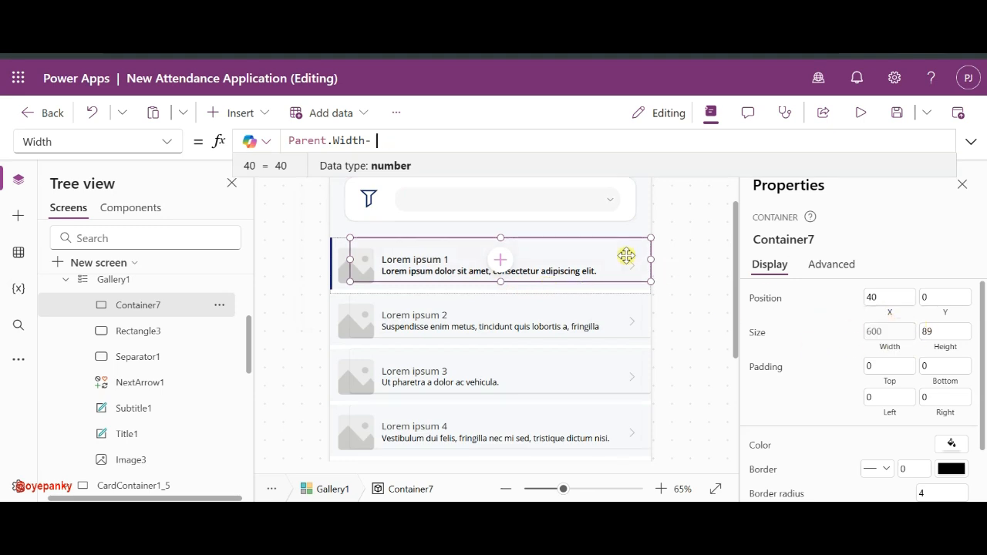
text(80)
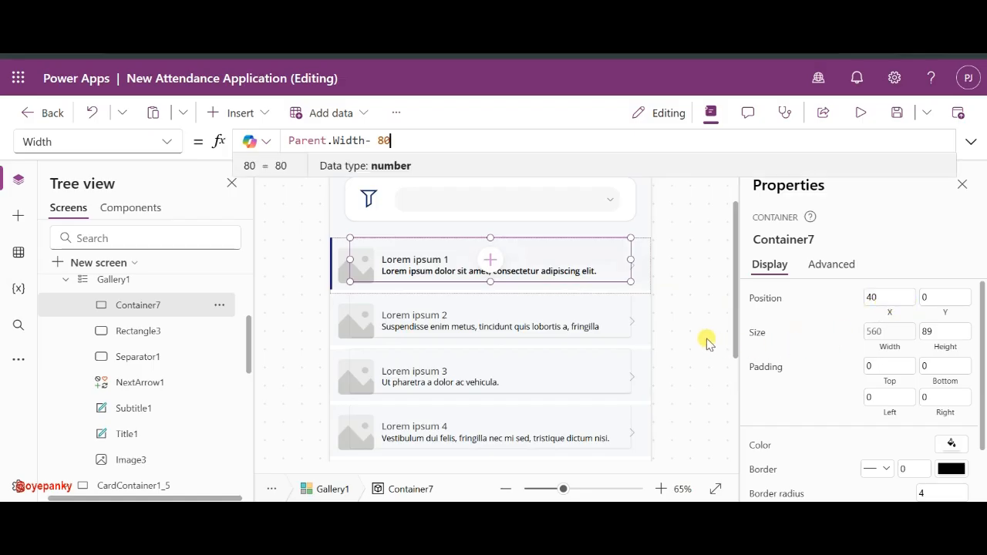
click(528, 284)
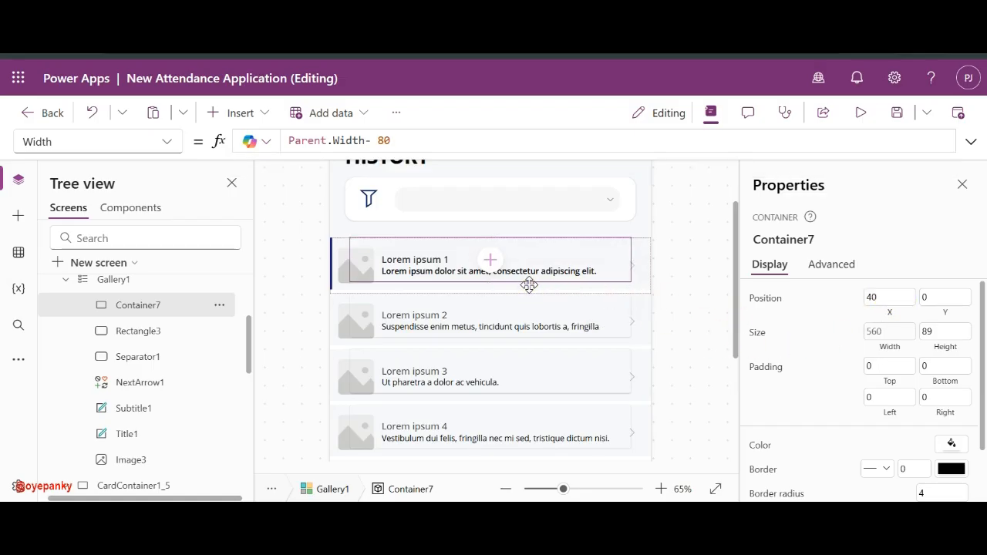
drag(529, 285, 529, 289)
- Move Rectangle3, Separator1, NextArrow1, Subtitle1, Title1 and Image3 into Container7
click(135, 331)
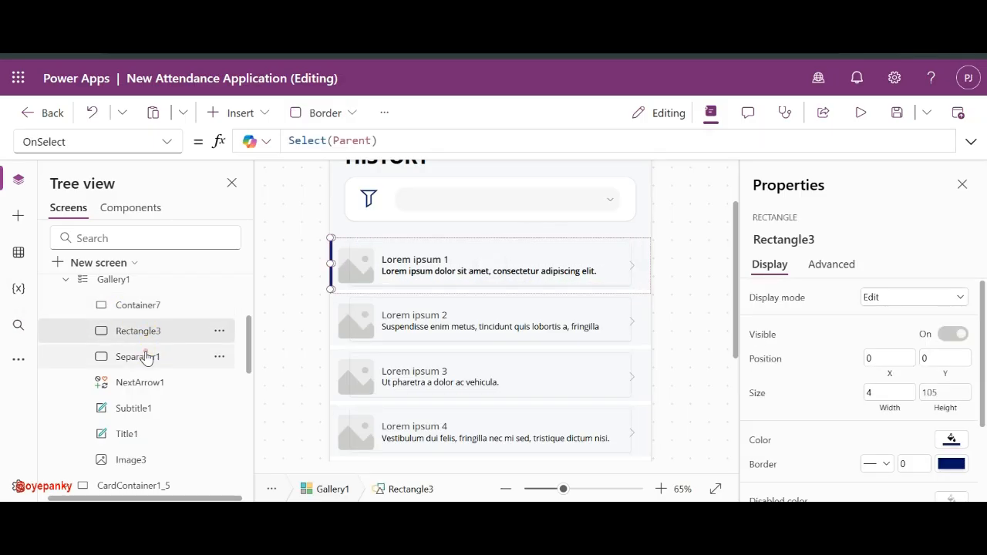
ctrl+click(147, 356)
ctrl+click(146, 381)
ctrl+click(133, 407)
ctrl+click(126, 434)
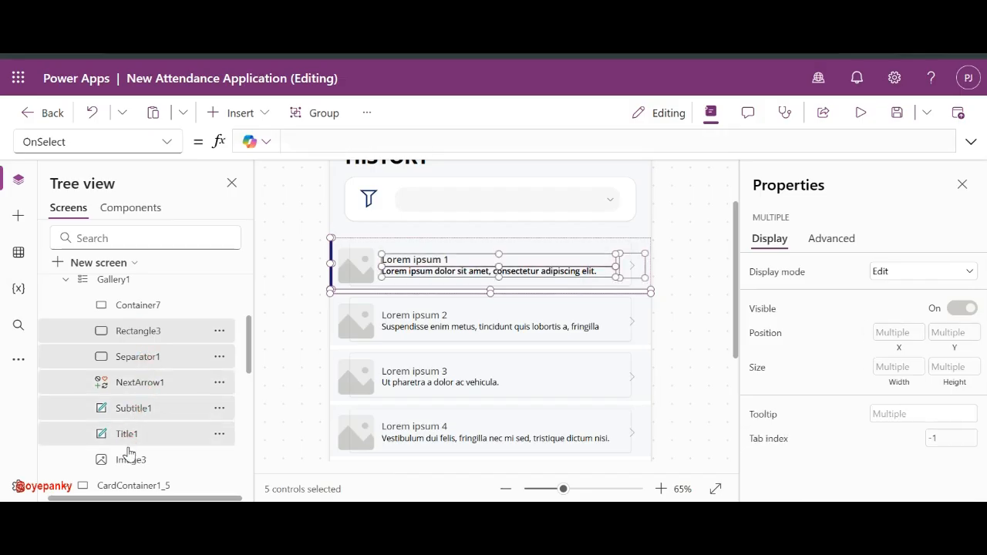
ctrl+click(128, 459)
key(Delete)
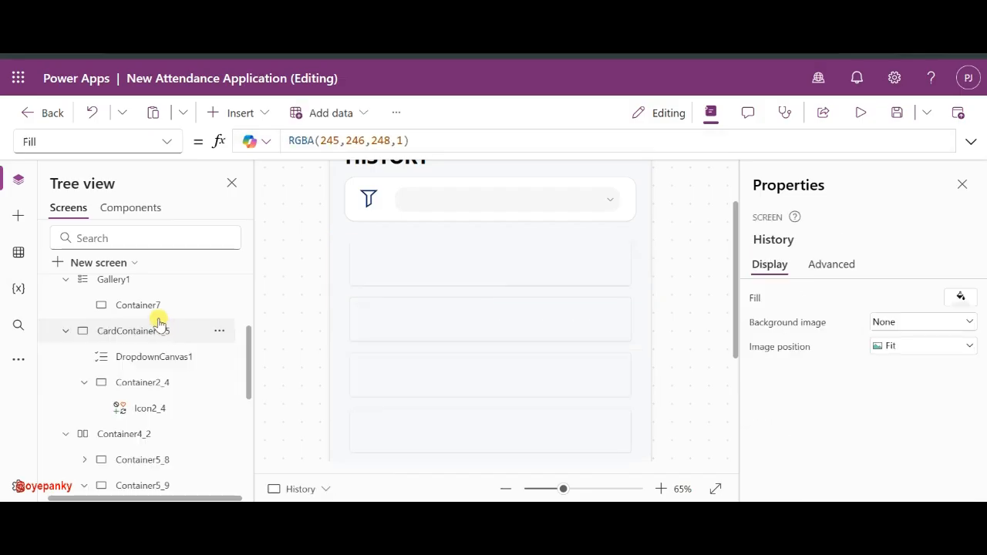
click(133, 309)
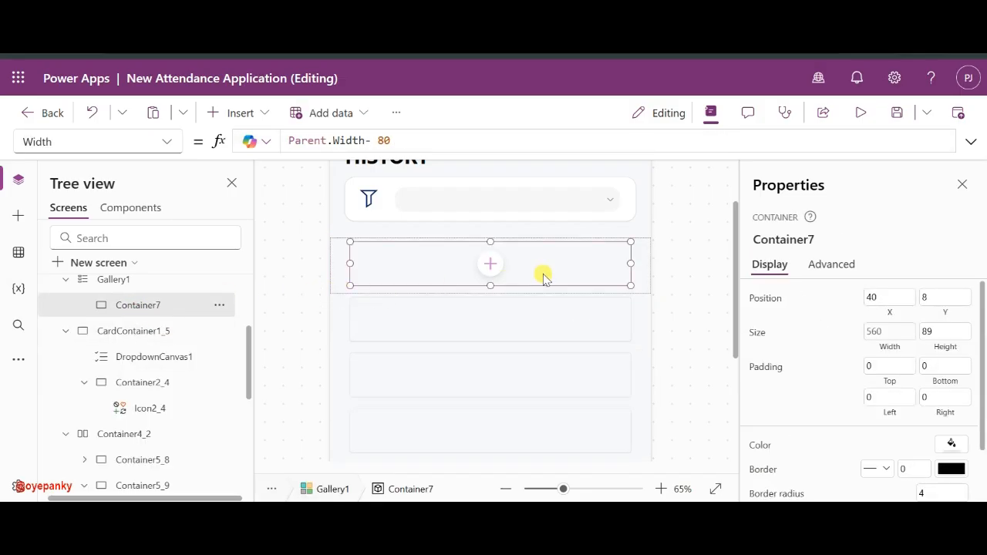
key(ctrl+v)
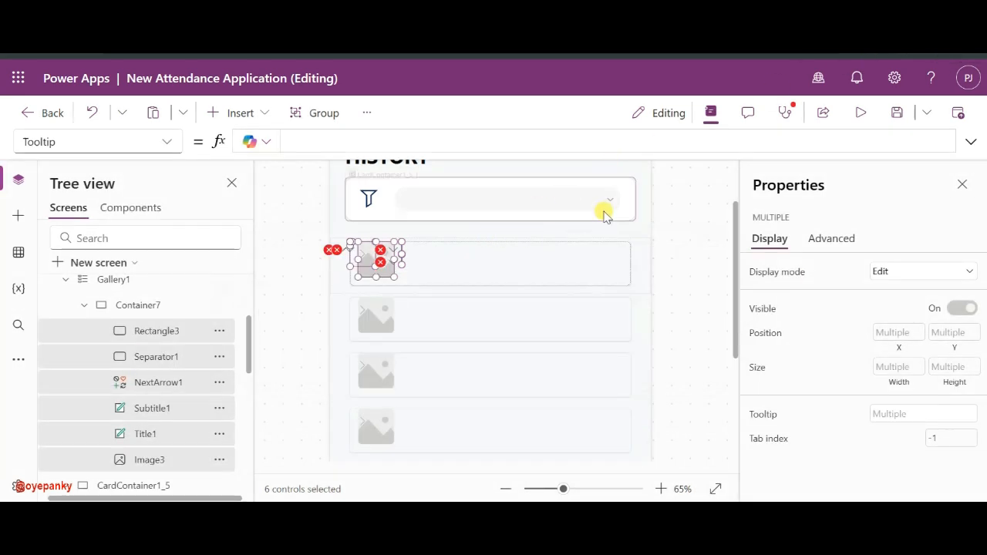
click(680, 260)
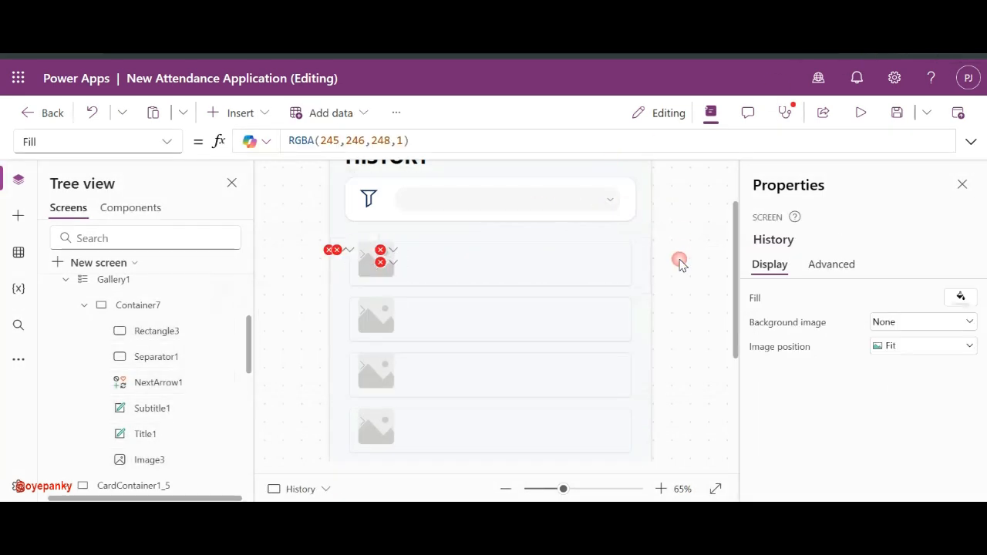
click(629, 253)
- Round Container7's corners to radius 20 and give it a Semilight drop shadow
scroll(815, 407, down, 2)
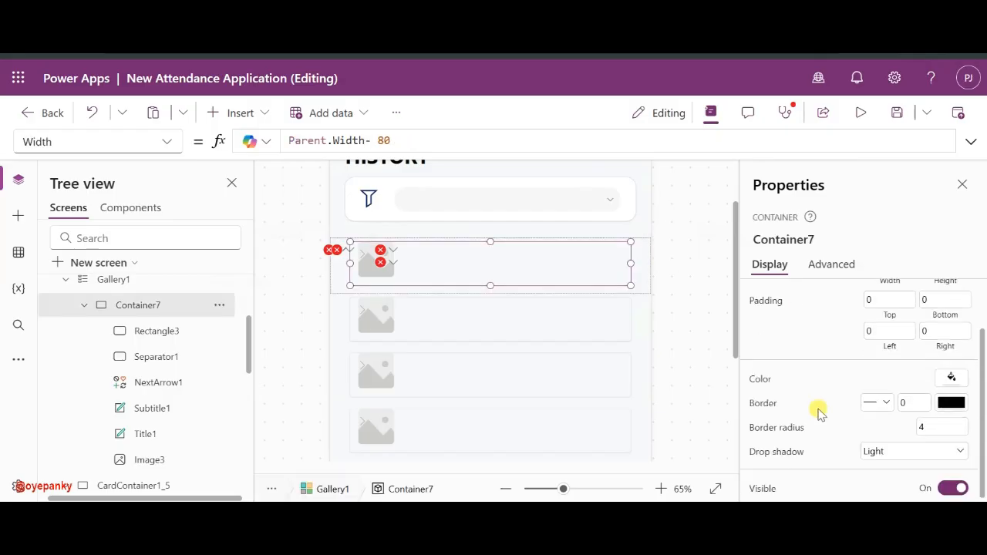
click(931, 427)
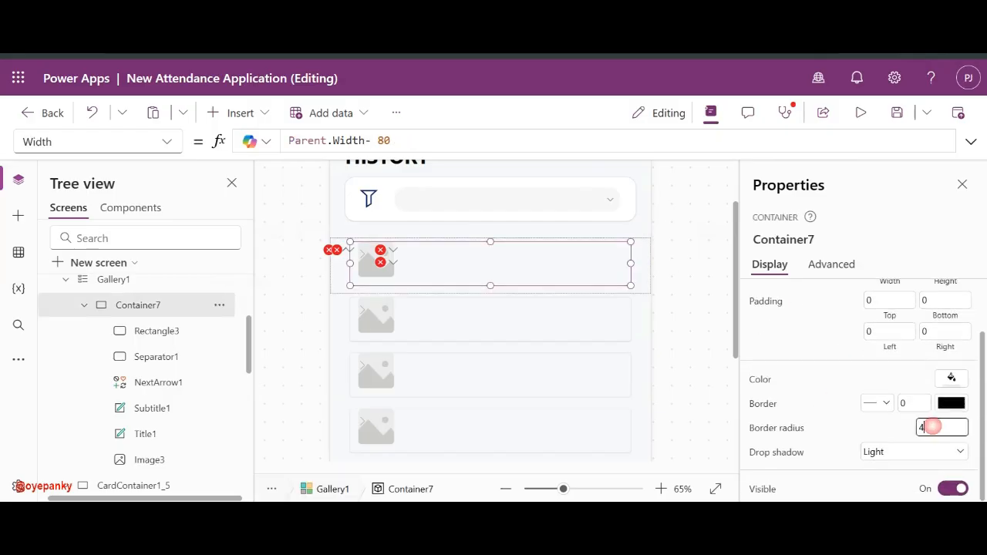
text(20)
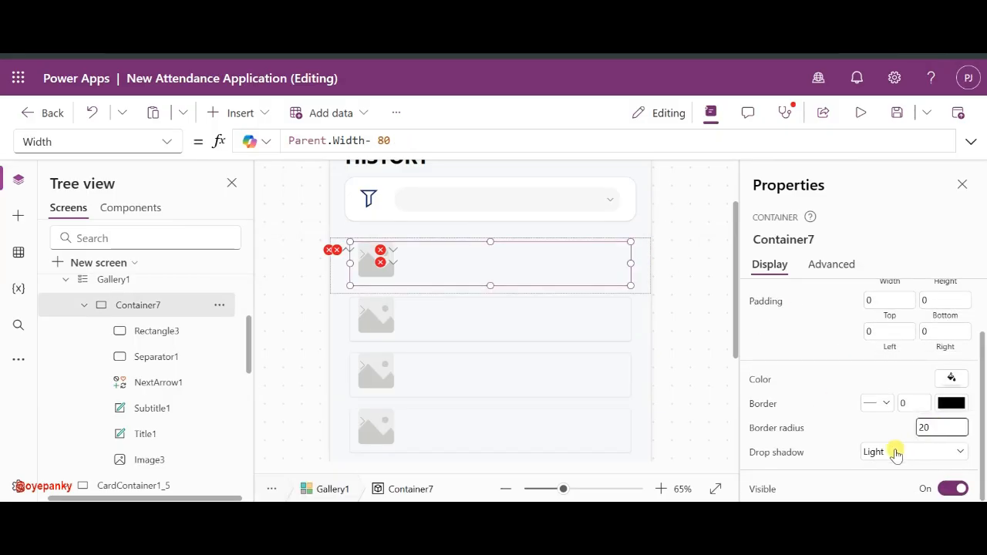
click(895, 454)
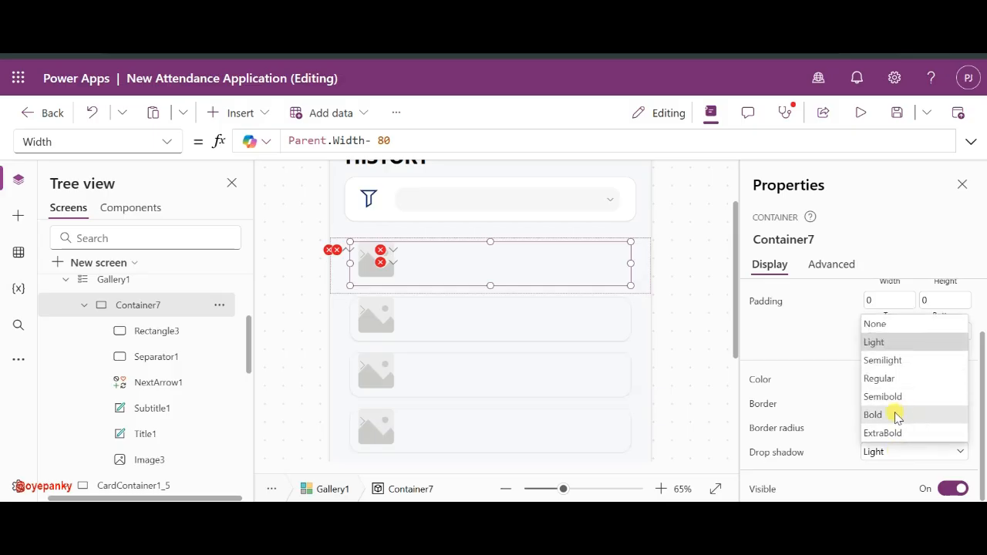
click(898, 360)
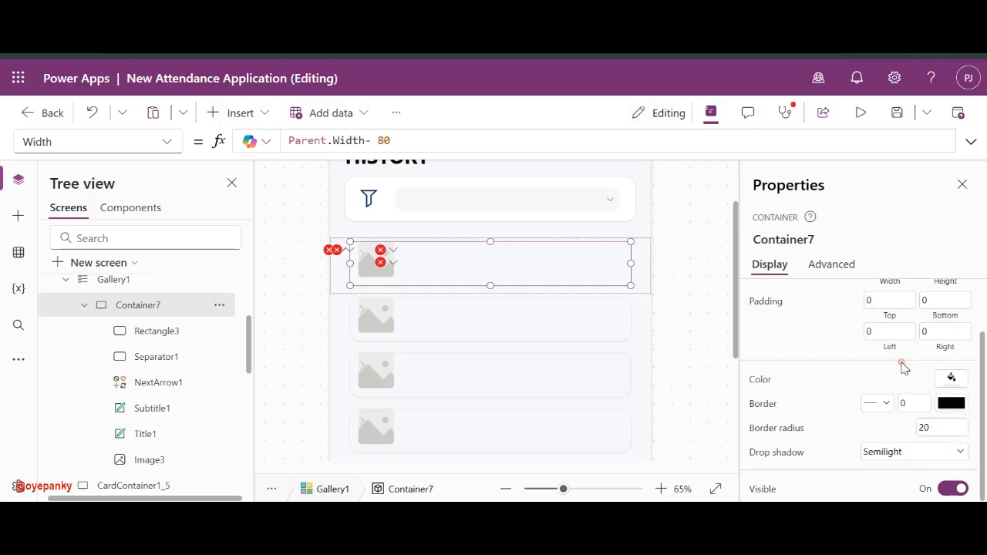
click(700, 334)
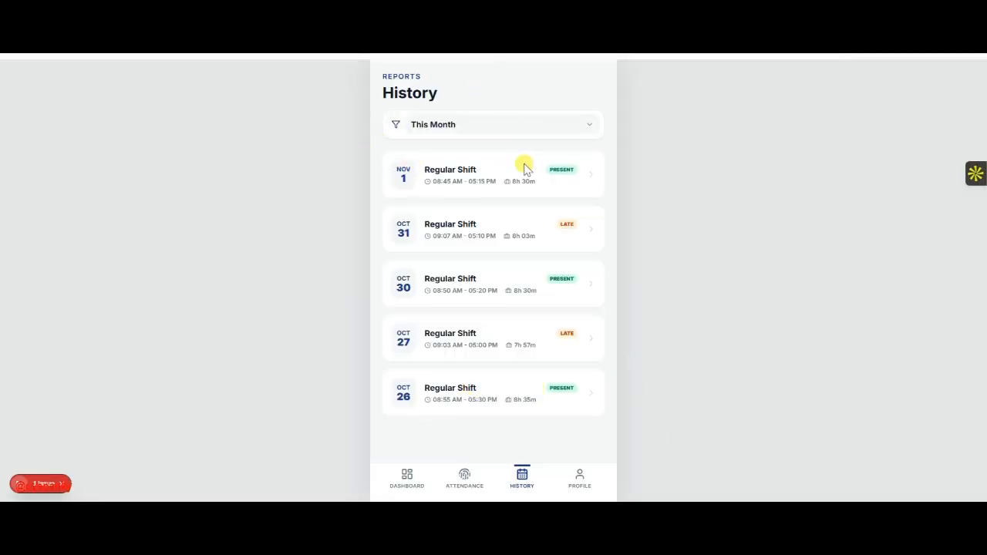
key(alt+Tab)
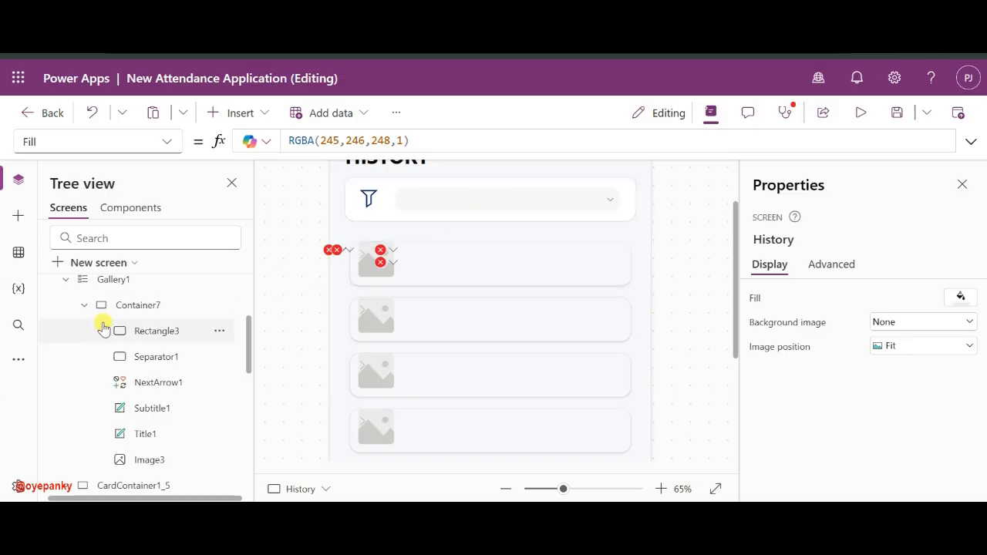
- Clear Image3's broken OnSelect and Y formulas
click(155, 306)
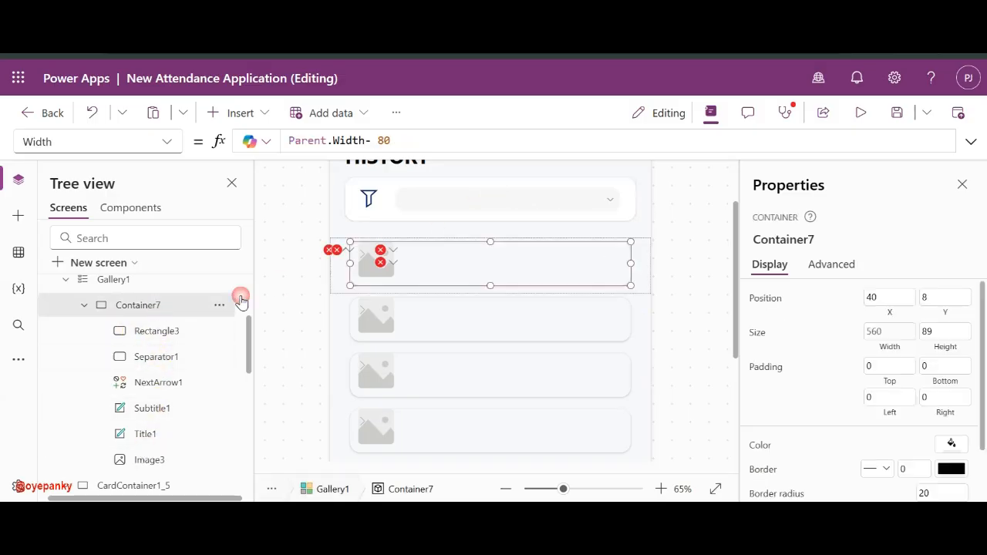
scroll(886, 462, down, 2)
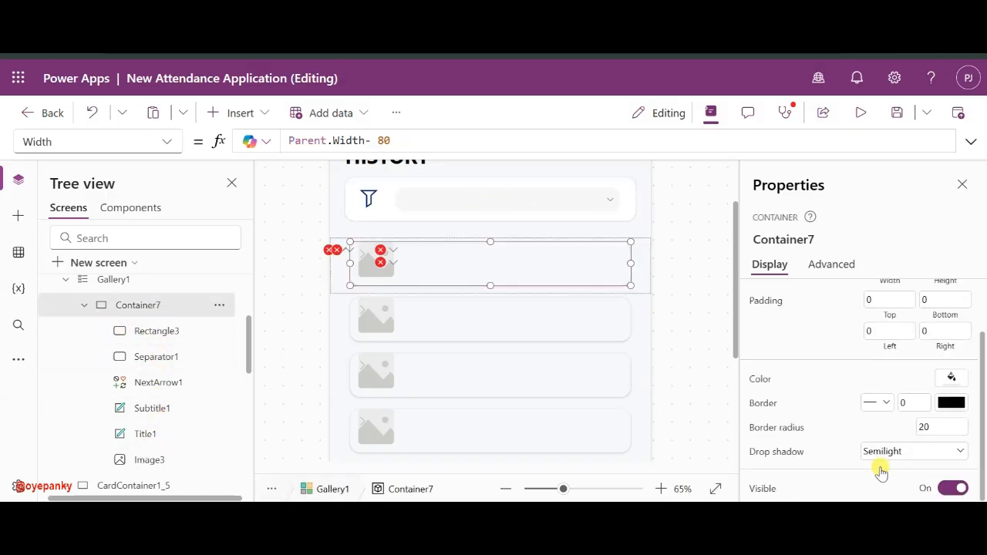
click(951, 377)
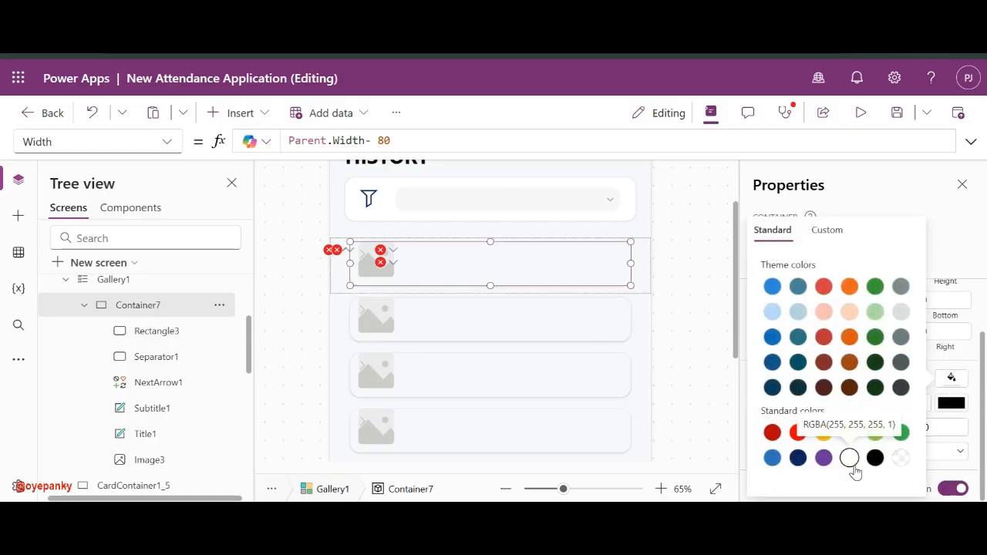
click(680, 269)
click(349, 250)
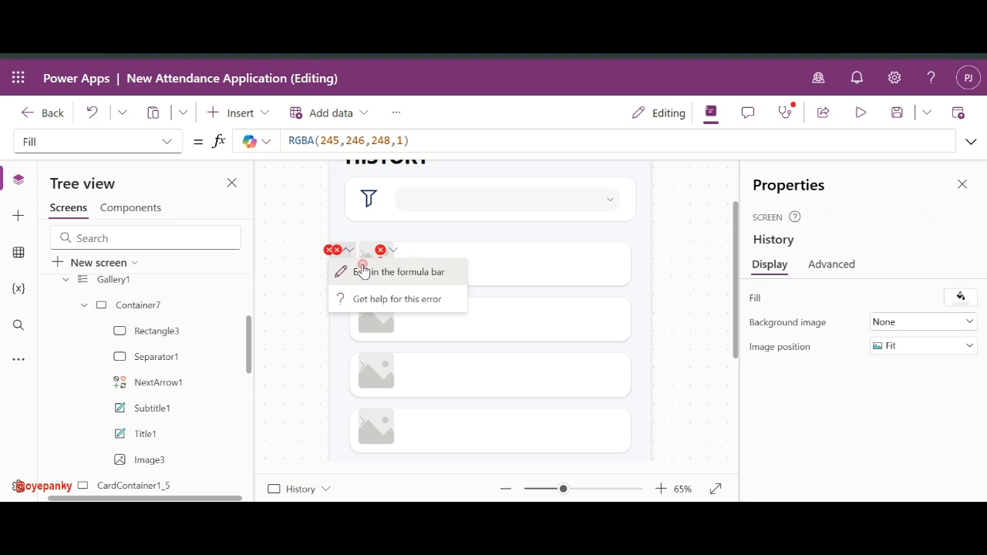
click(360, 268)
key(ctrl+a)
key(BackSpace)
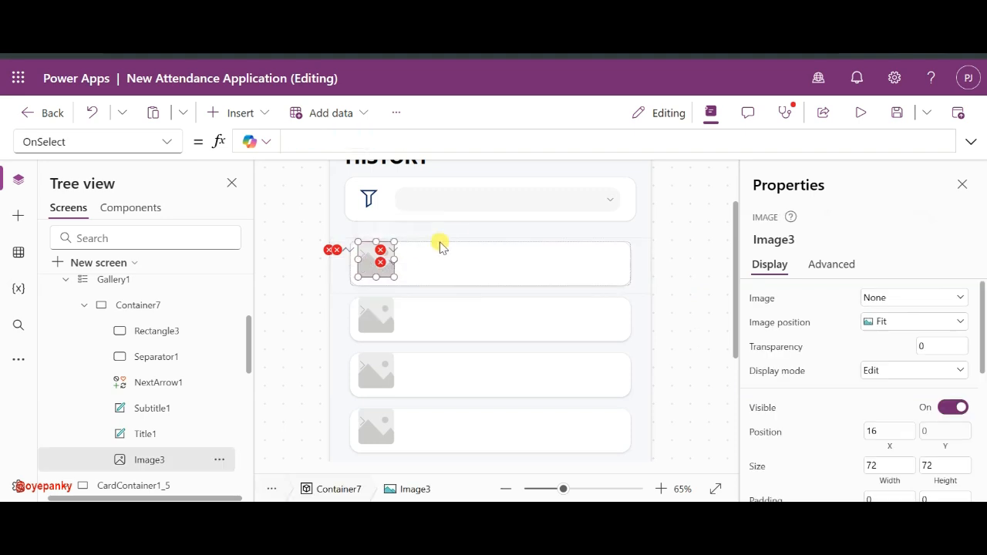
click(348, 249)
click(361, 267)
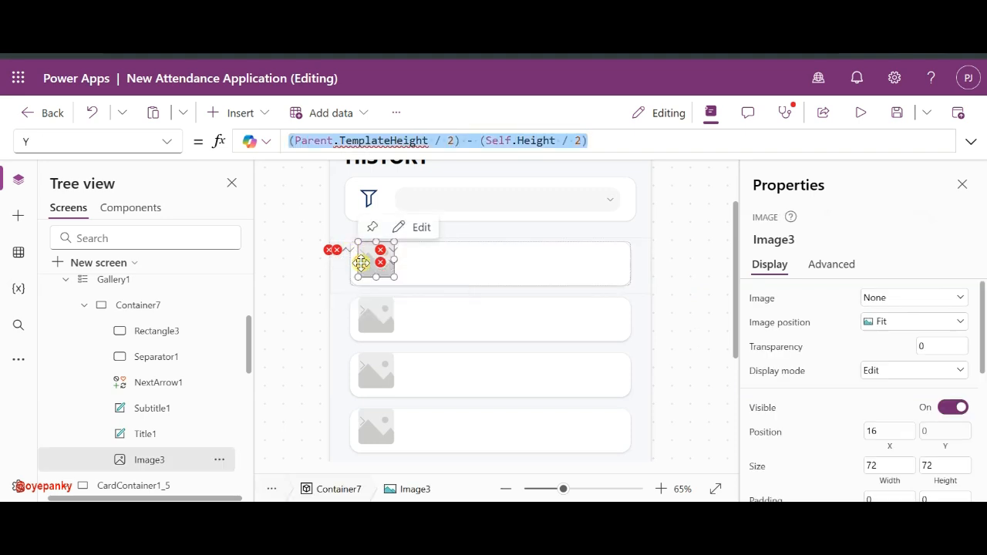
key(BackSpace)
- Delete Rectangle3, Separator1, Subtitle1, Title1 and Image3 from the card template
click(348, 261)
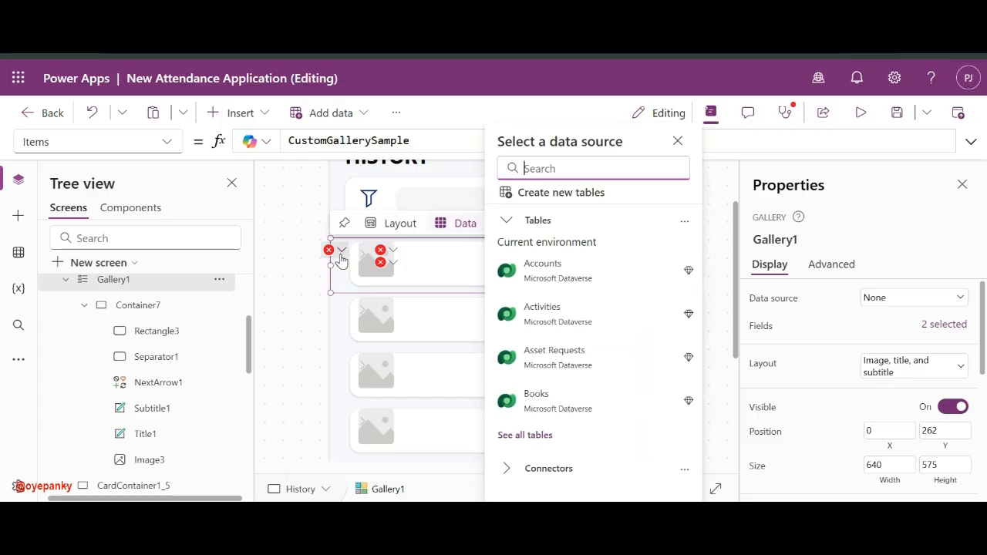
click(342, 252)
key(ctrl+a)
click(504, 291)
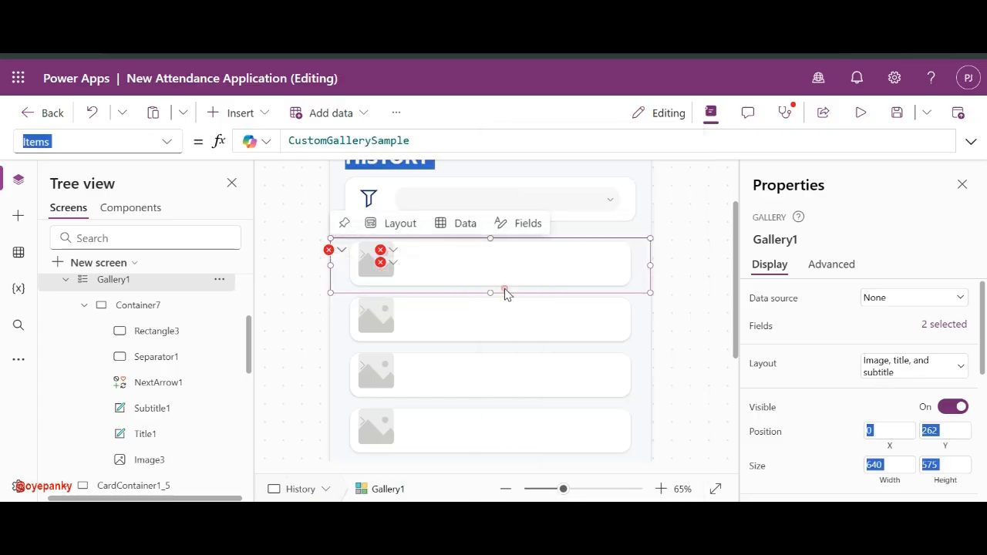
click(156, 339)
click(148, 359)
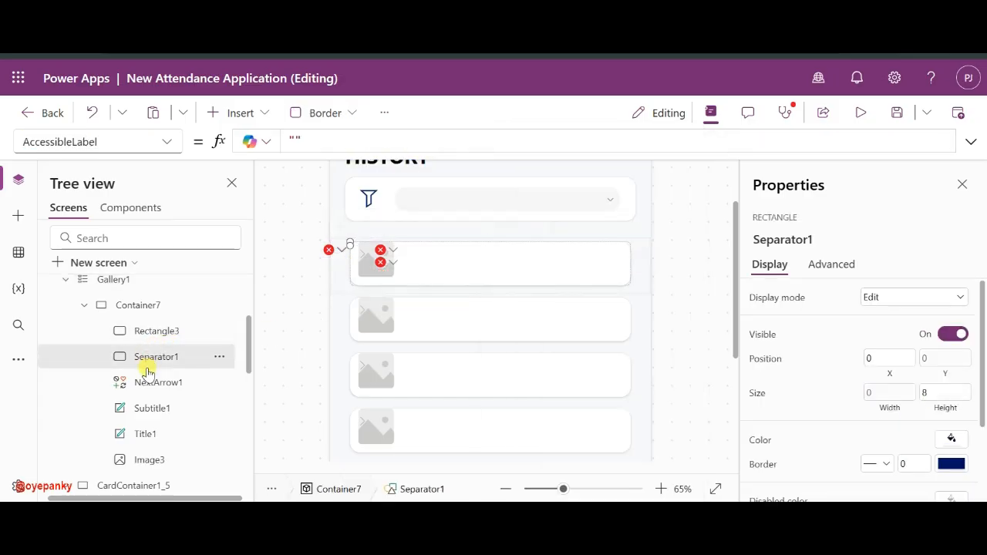
click(148, 382)
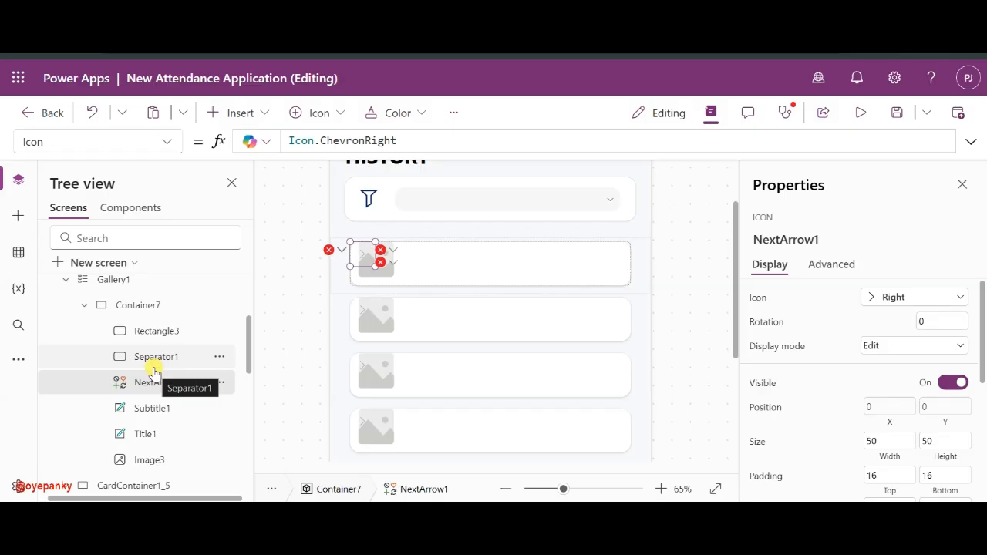
click(152, 358)
ctrl+click(161, 333)
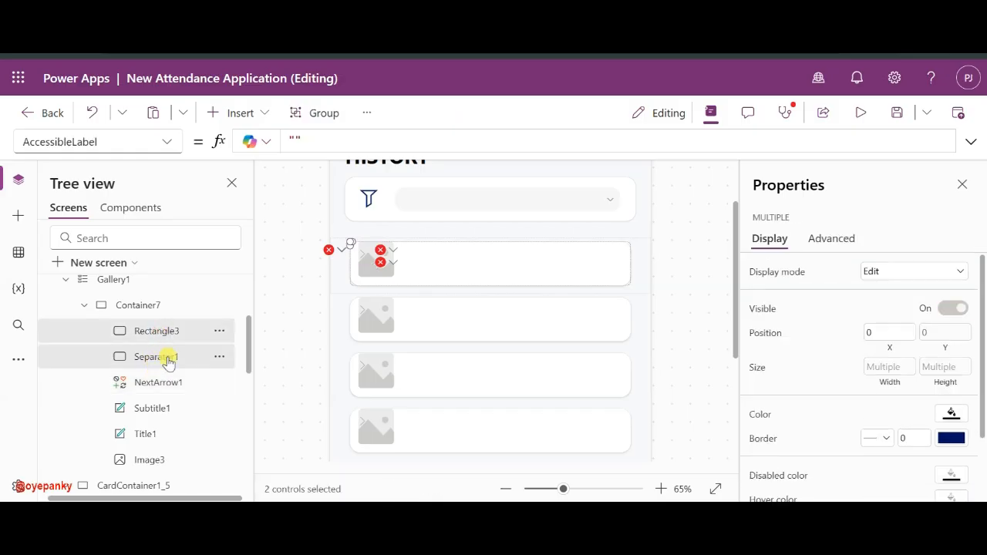
ctrl+click(170, 406)
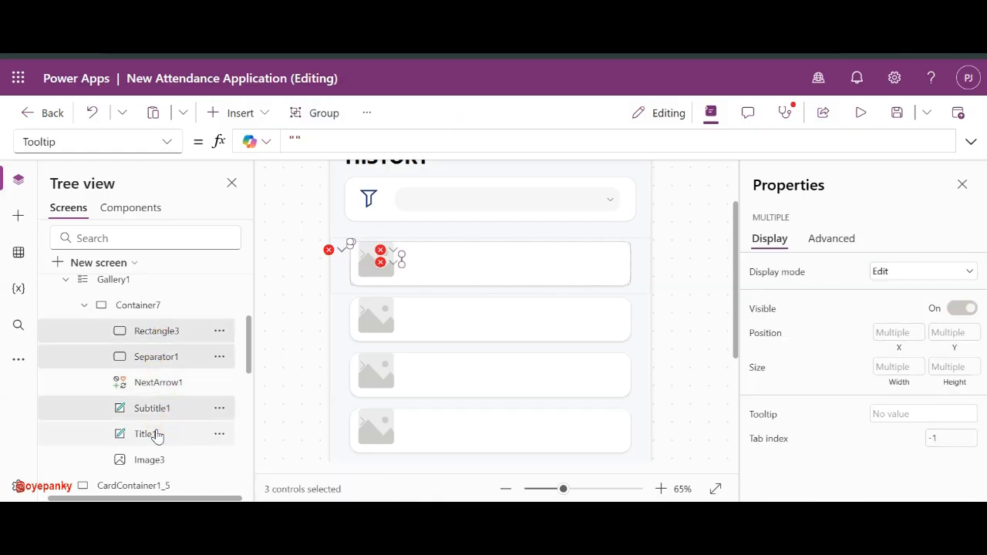
ctrl+click(155, 434)
ctrl+click(156, 461)
key(Delete)
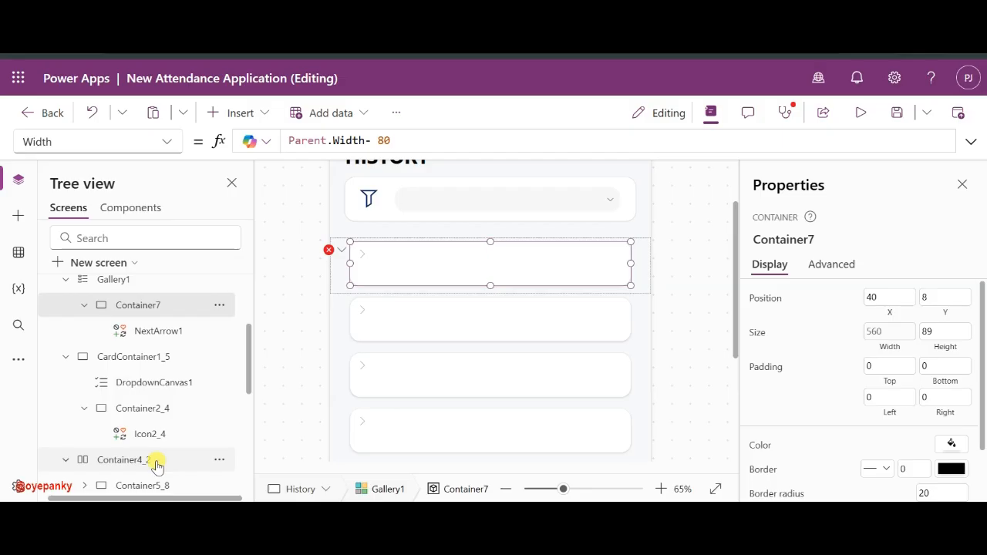
- Clear NextArrow1's broken OnSelect, X and Y formulas
mouse_move(328, 254)
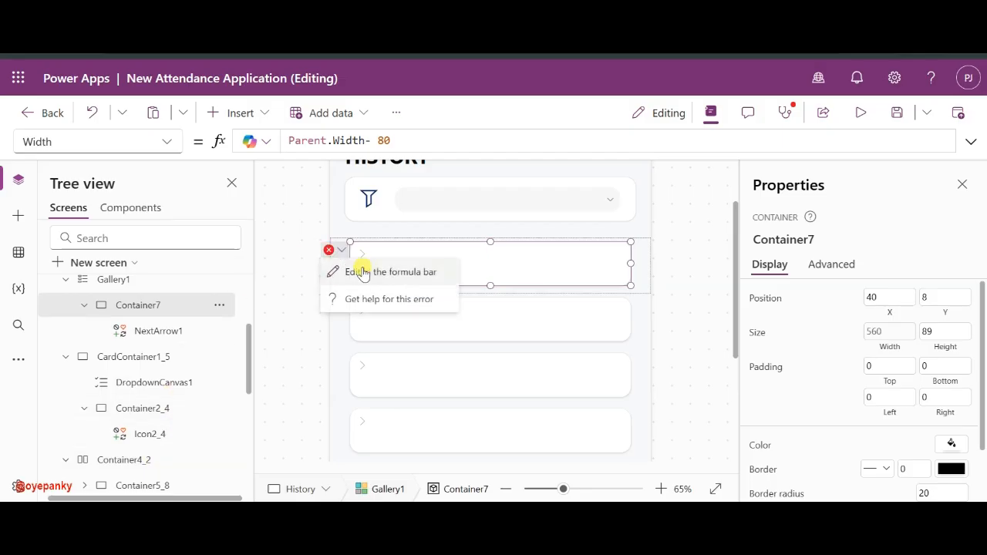
click(359, 266)
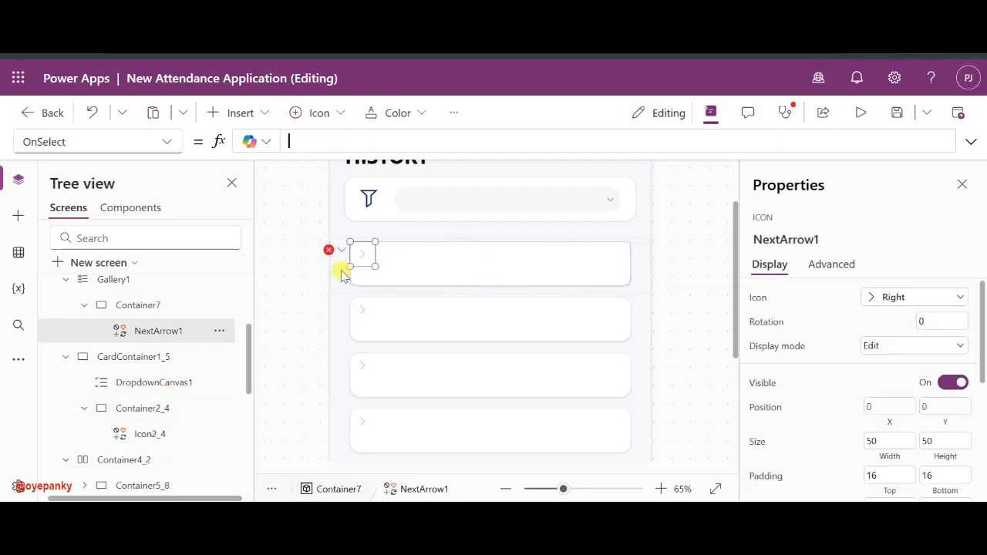
click(160, 305)
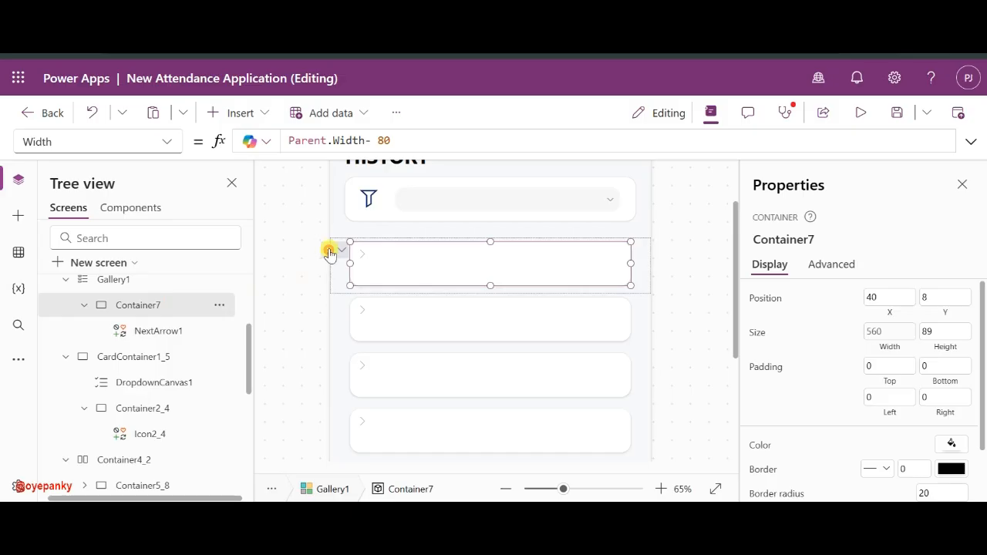
click(347, 270)
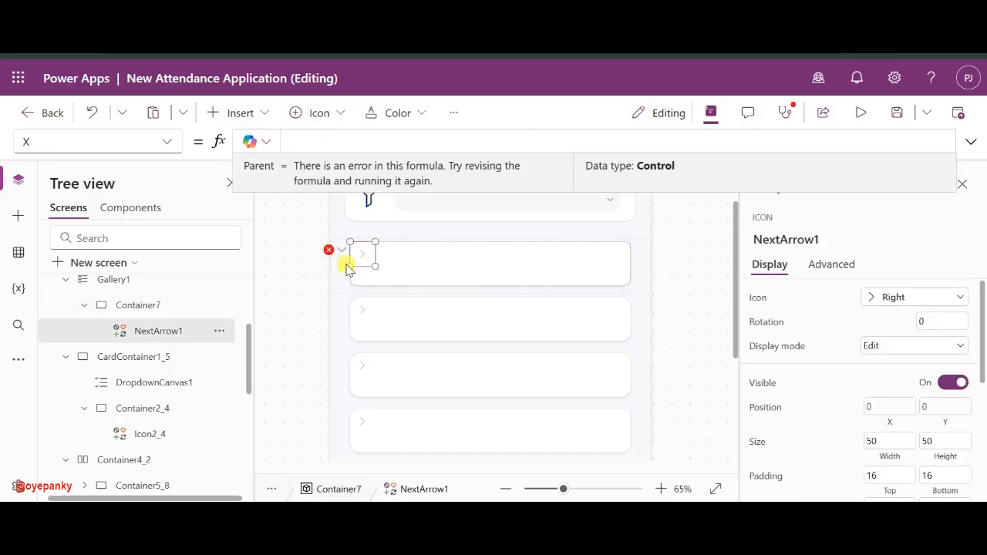
click(136, 355)
click(164, 331)
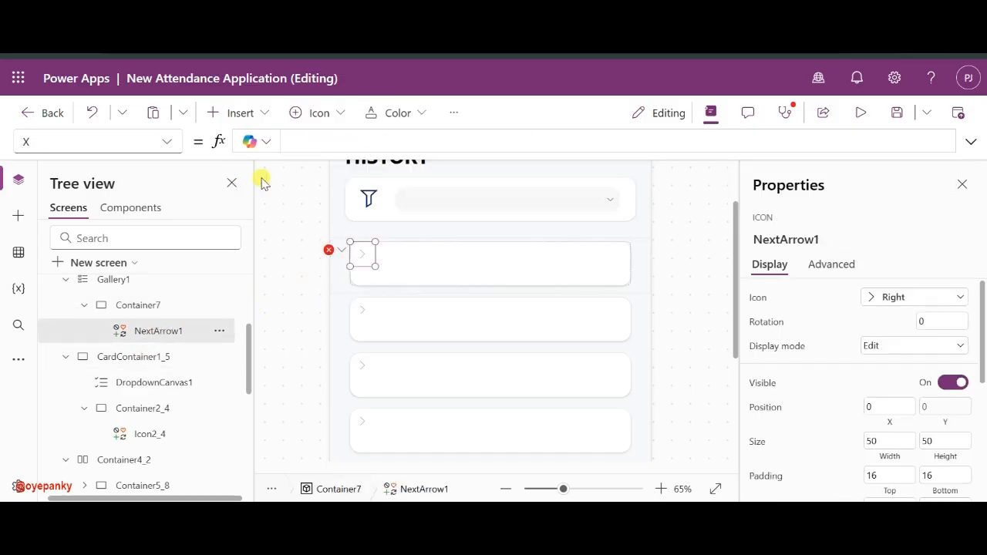
mouse_move(341, 251)
click(359, 267)
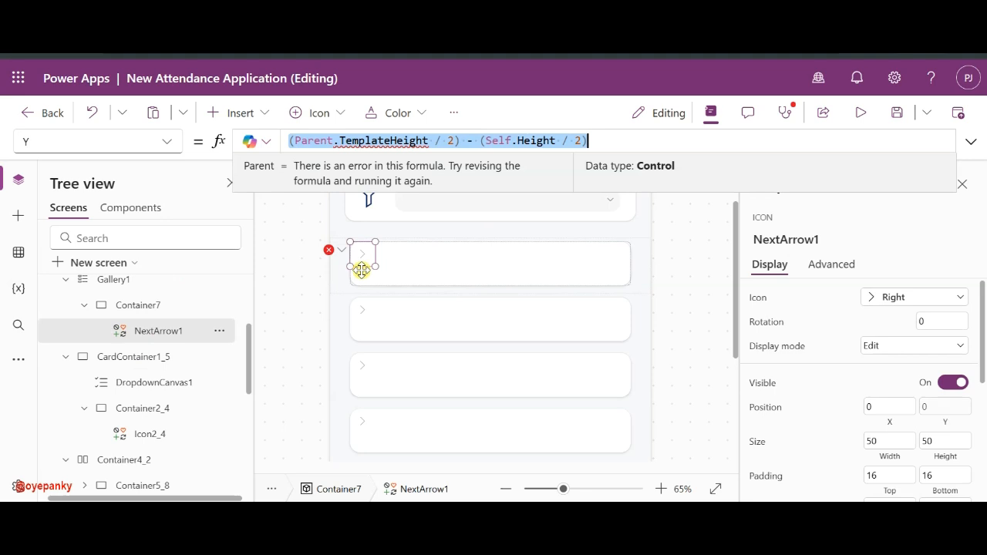
key(BackSpace)
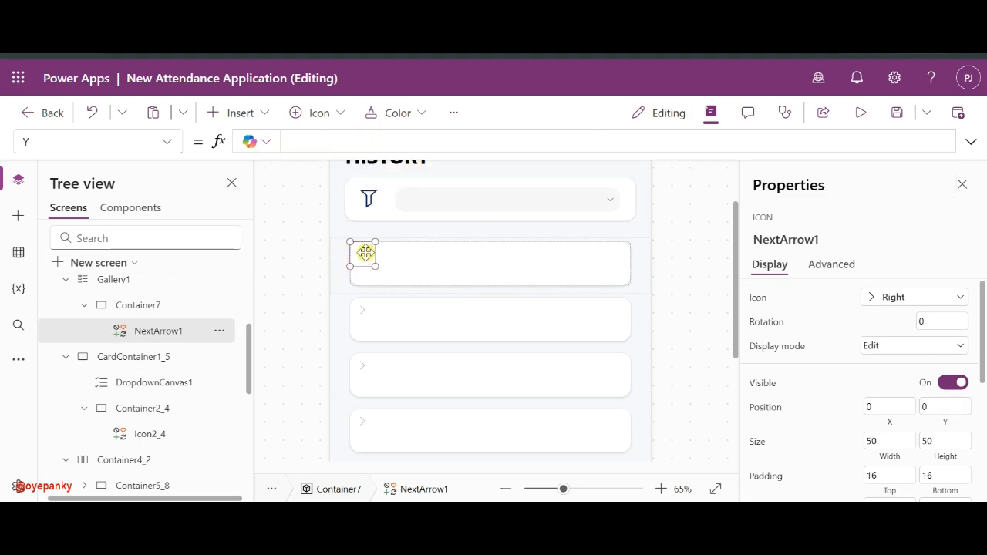
- Move the NextArrow1 chevron to the card's right end at X 498, Y 21
drag(365, 252, 611, 262)
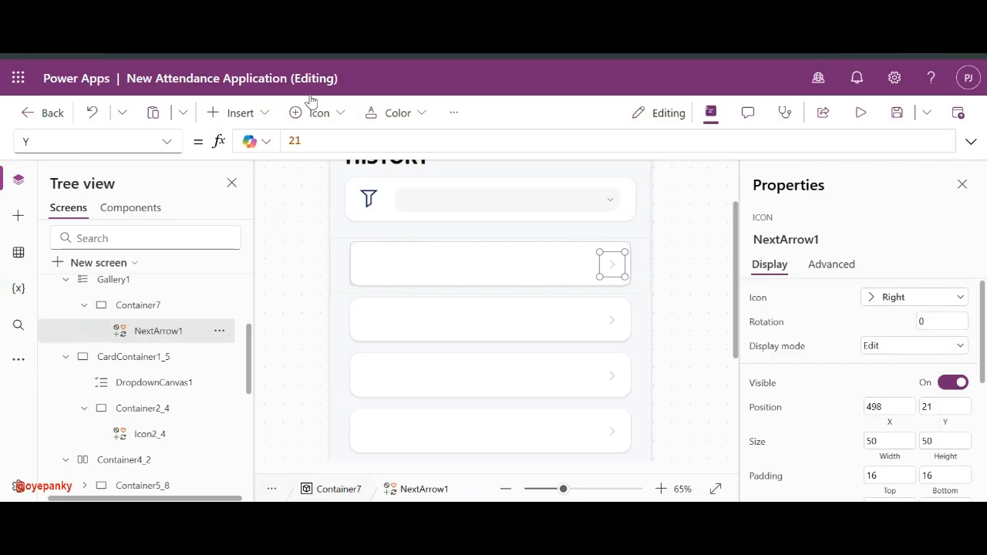
click(391, 260)
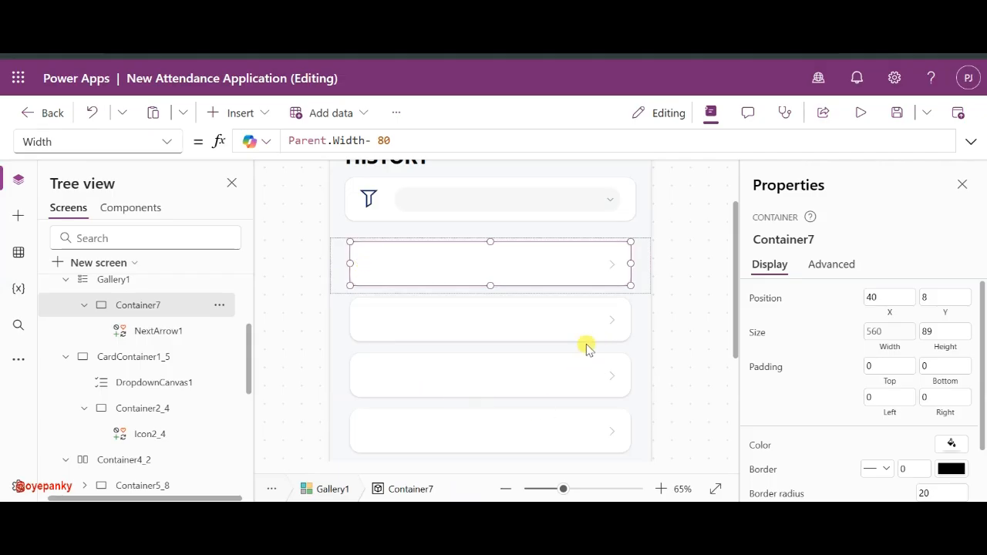
click(686, 317)
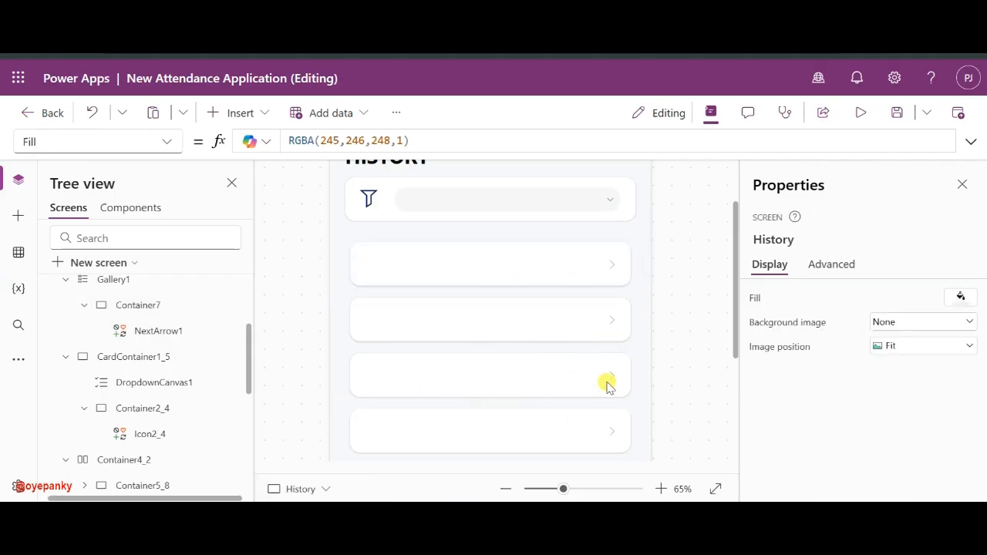
- Extend DropdownCanvas1's left edge slightly toward the filter icon
scroll(572, 425, down, 3)
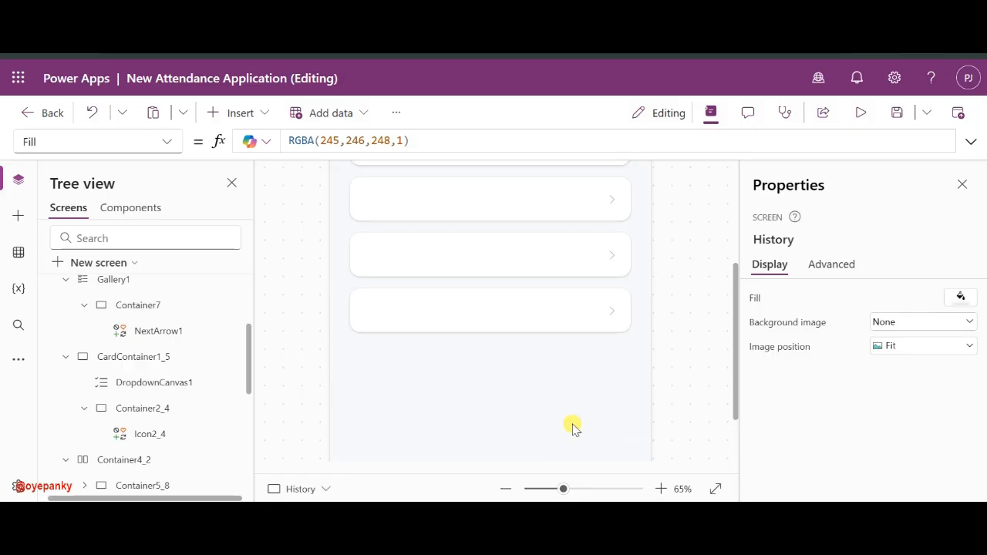
scroll(617, 311, up, 5)
scroll(617, 310, down, 3)
scroll(625, 295, up, 5)
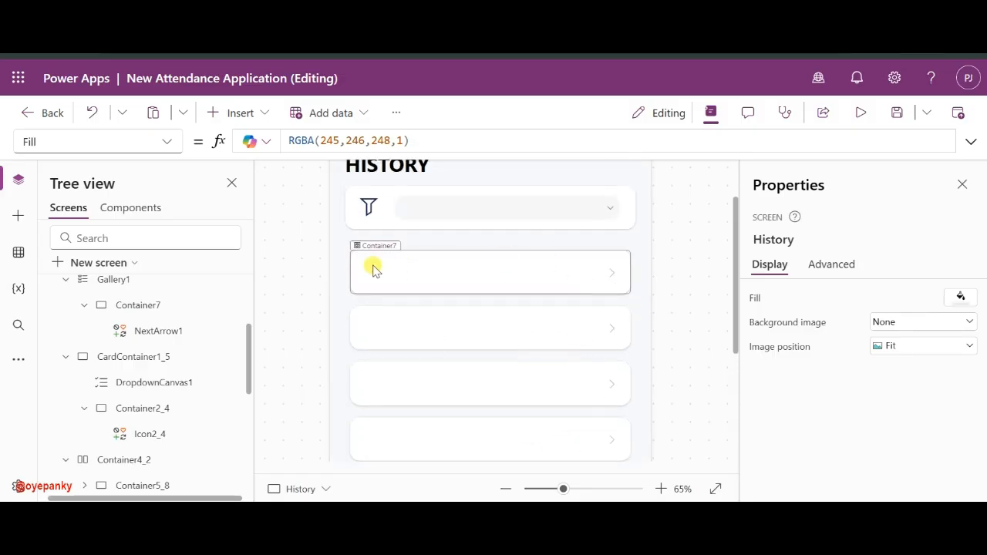
scroll(622, 382, down, 3)
scroll(621, 382, up, 5)
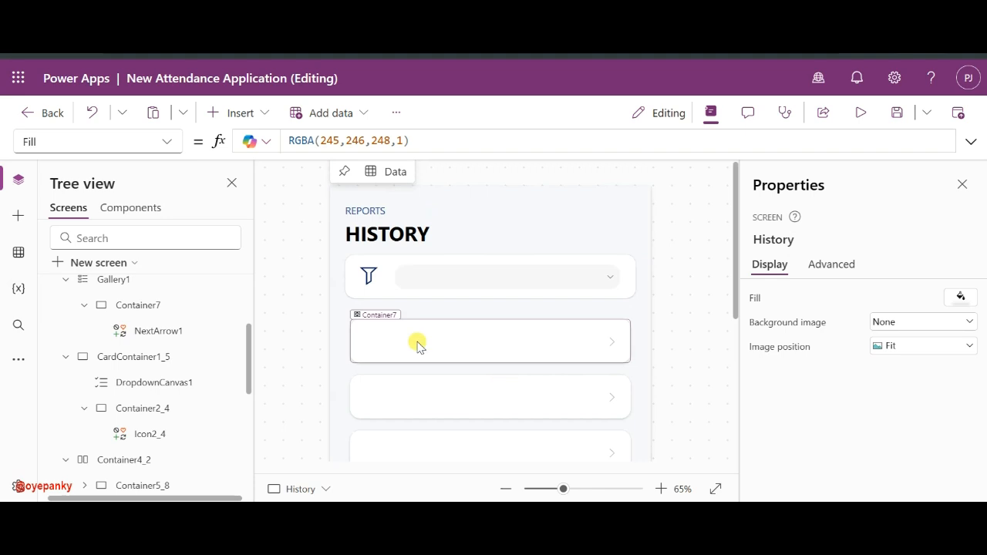
click(493, 279)
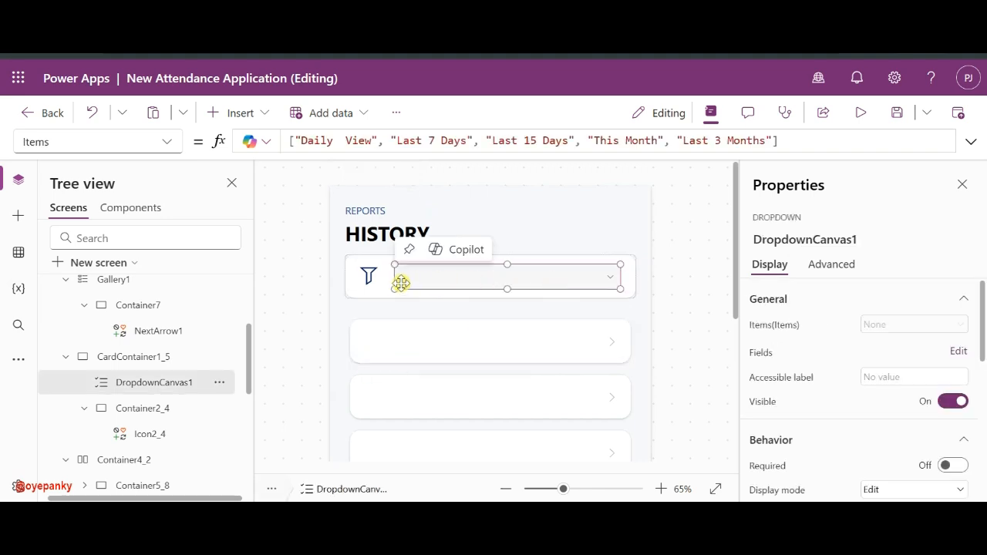
drag(394, 289, 383, 290)
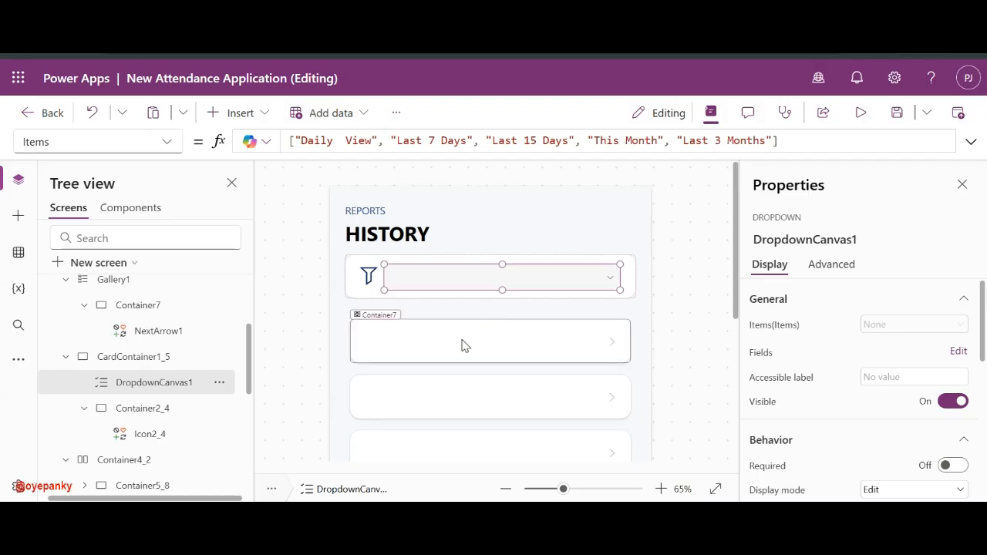
click(463, 346)
- Insert Container8 inside the Container7 card and set its height to 50
click(254, 113)
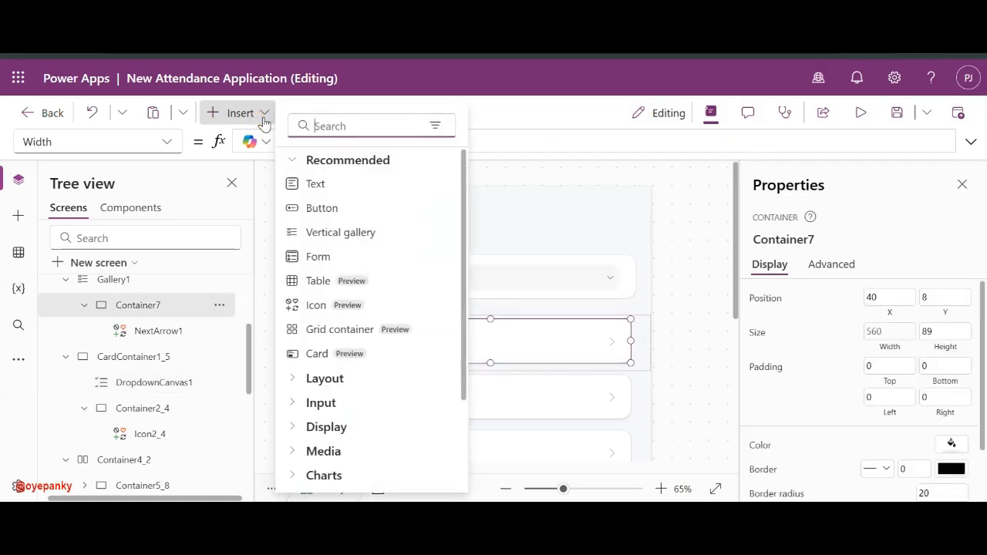
text(con)
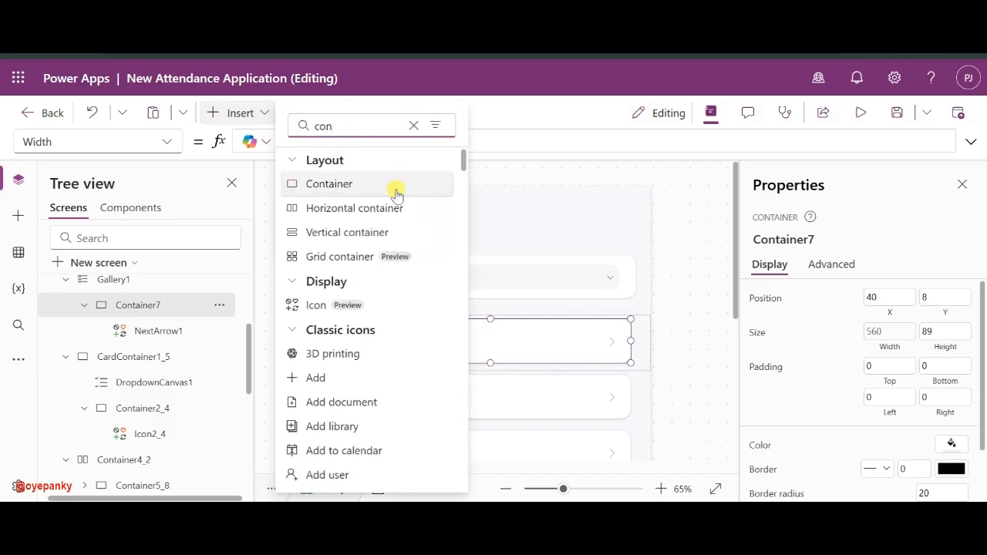
click(432, 327)
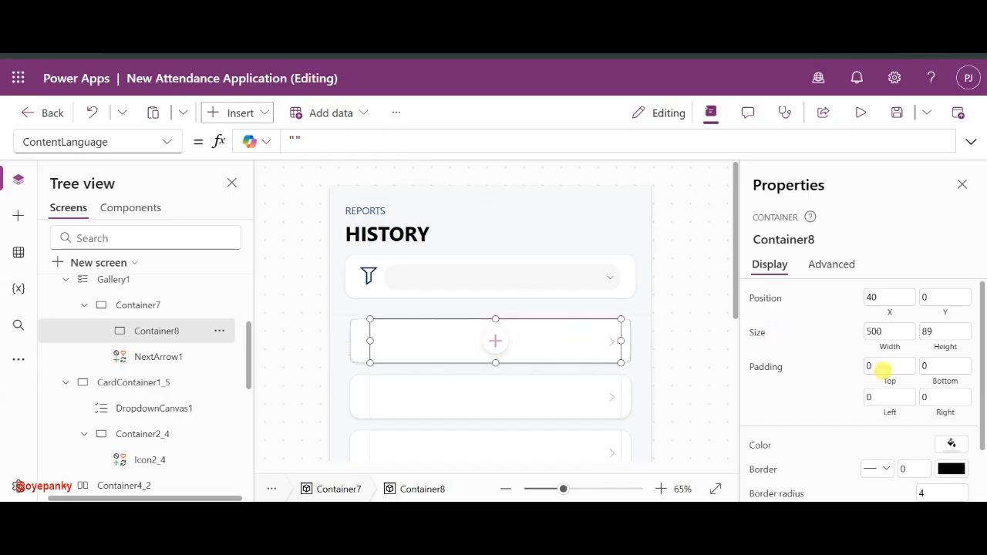
click(929, 332)
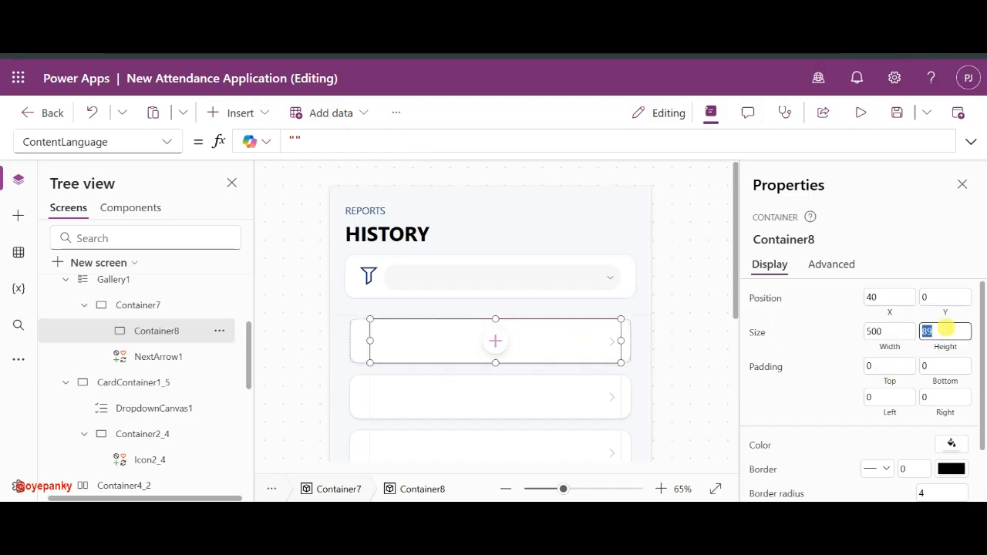
text(50)
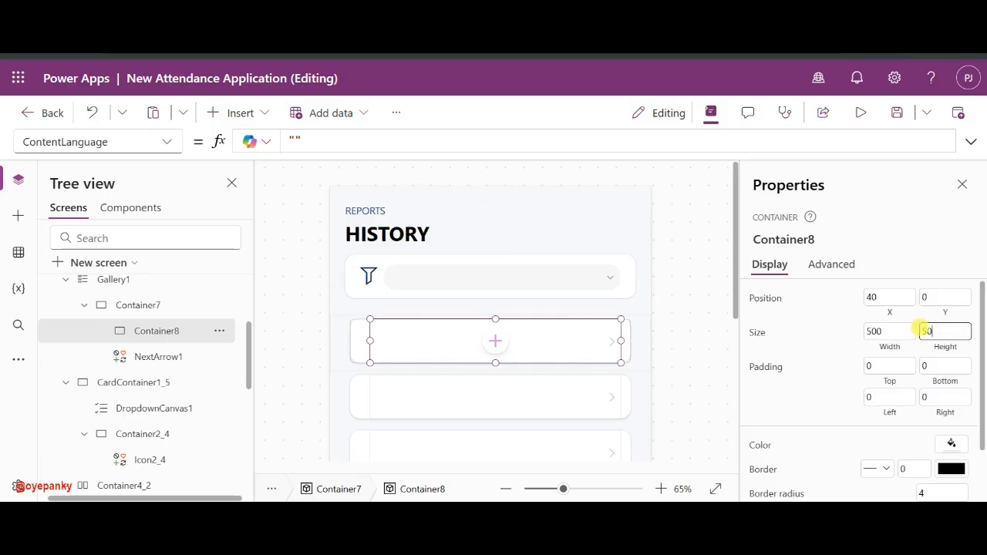
click(902, 327)
- Adjust Container8's width and position it at X 20, Y 20
click(902, 329)
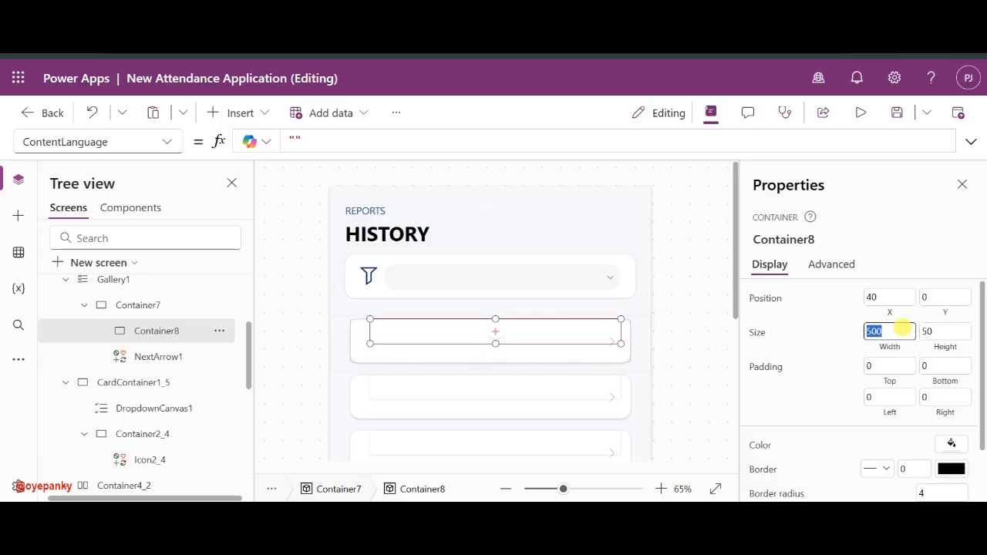
text(100)
click(848, 333)
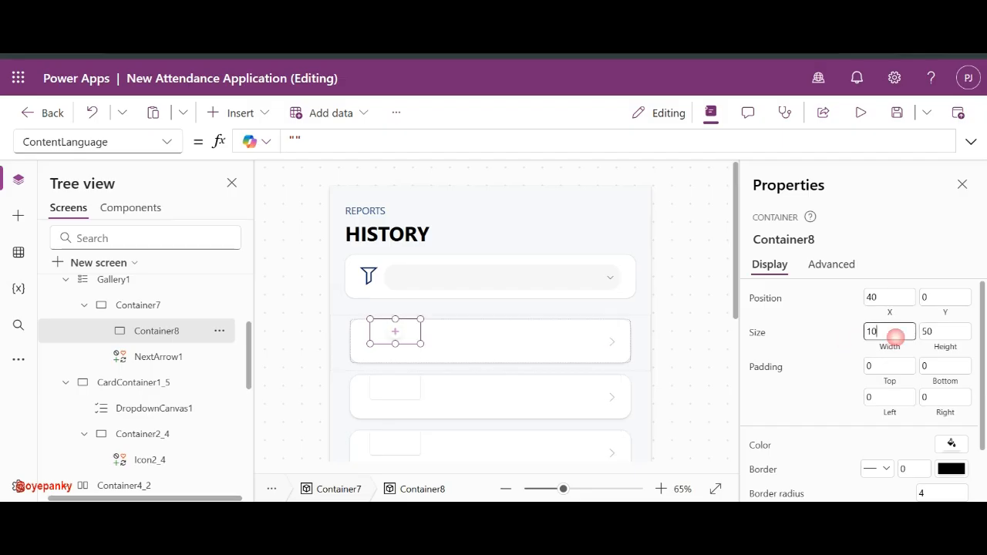
key(BackSpace)
key(BackSpace)
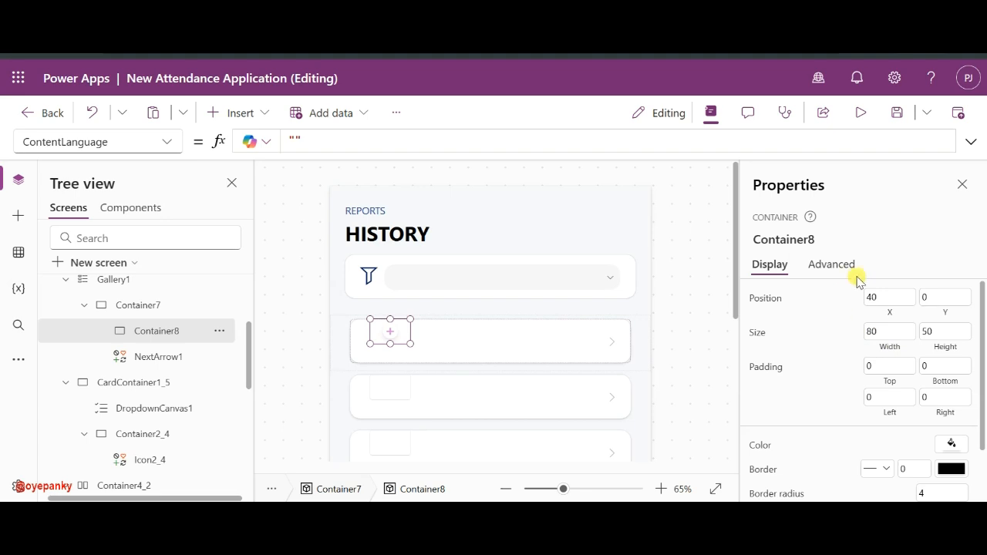
text(20)
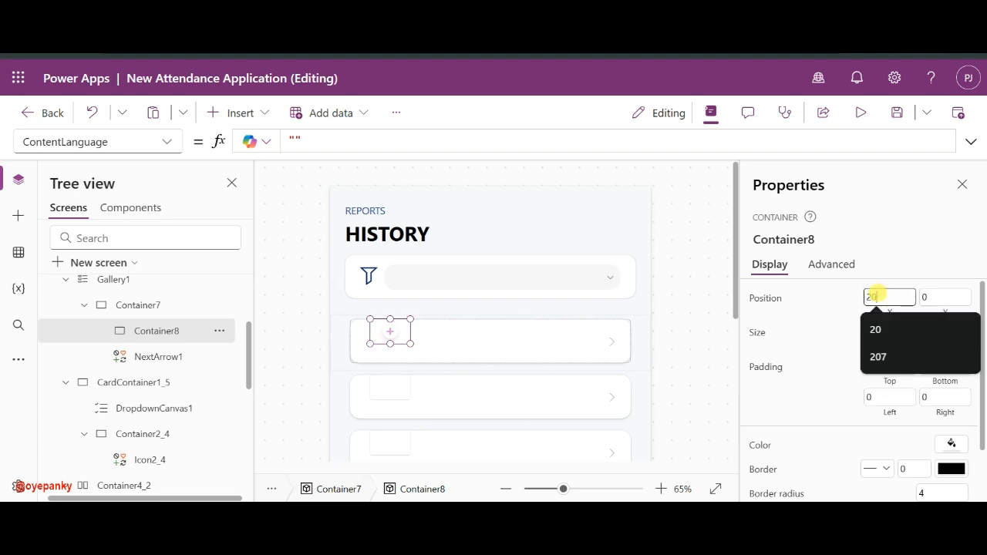
click(842, 296)
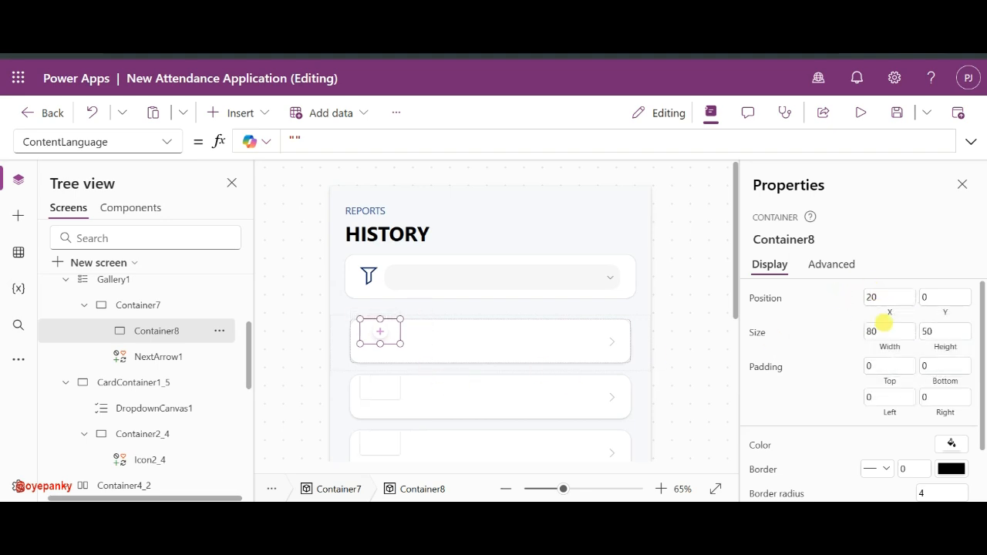
click(937, 296)
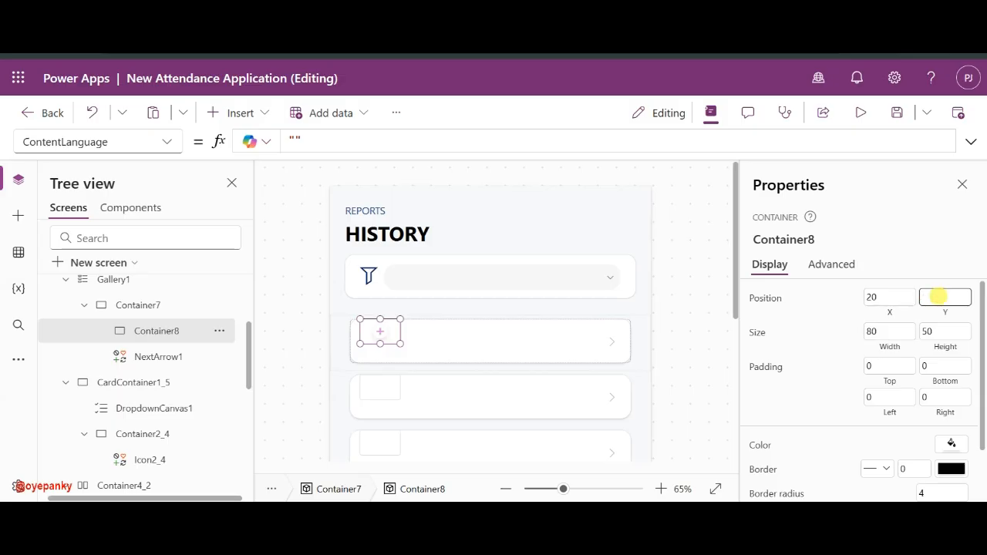
text(20)
click(841, 307)
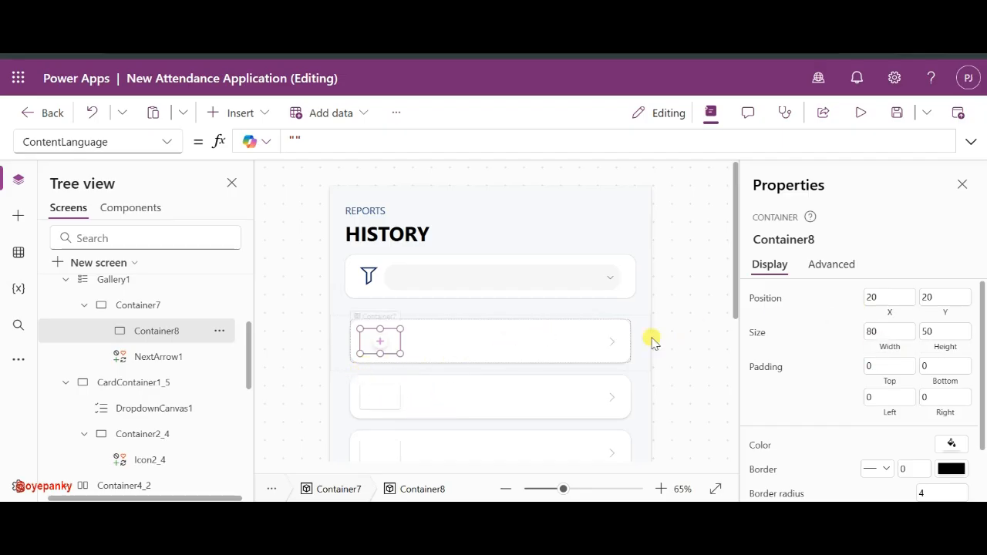
- Change Container8's height to 70 and its Y position to 10
click(935, 332)
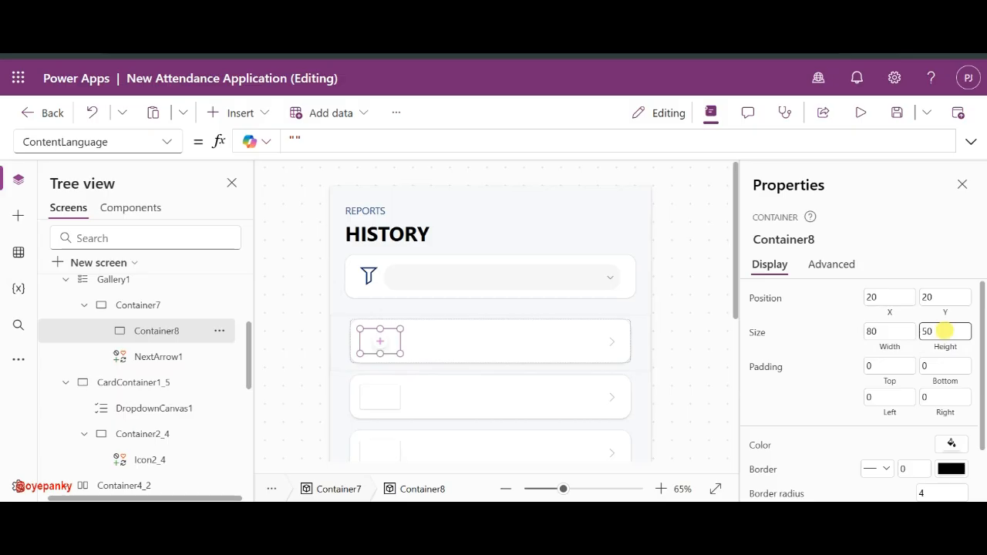
key(BackSpace)
key(BackSpace)
text(70)
double_click(940, 297)
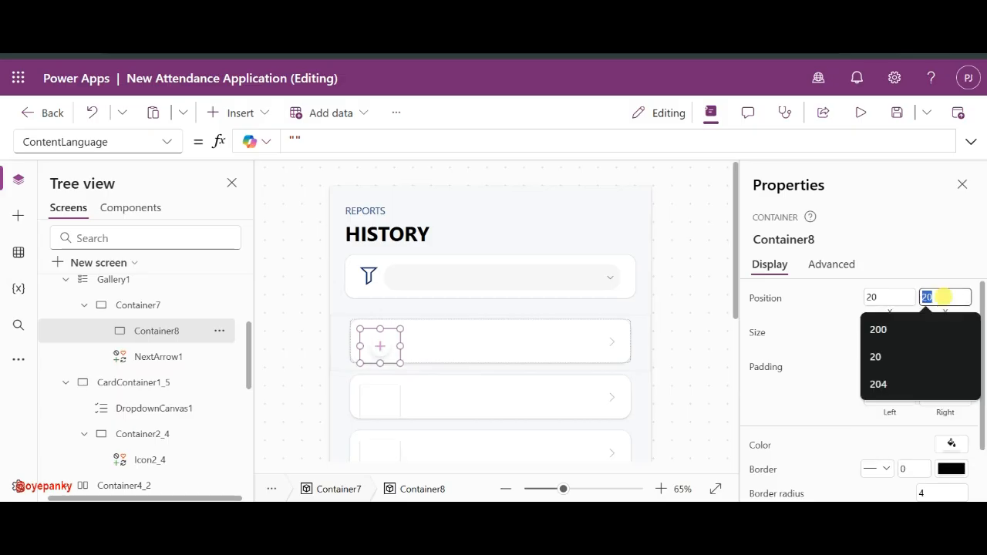
text(10)
click(832, 312)
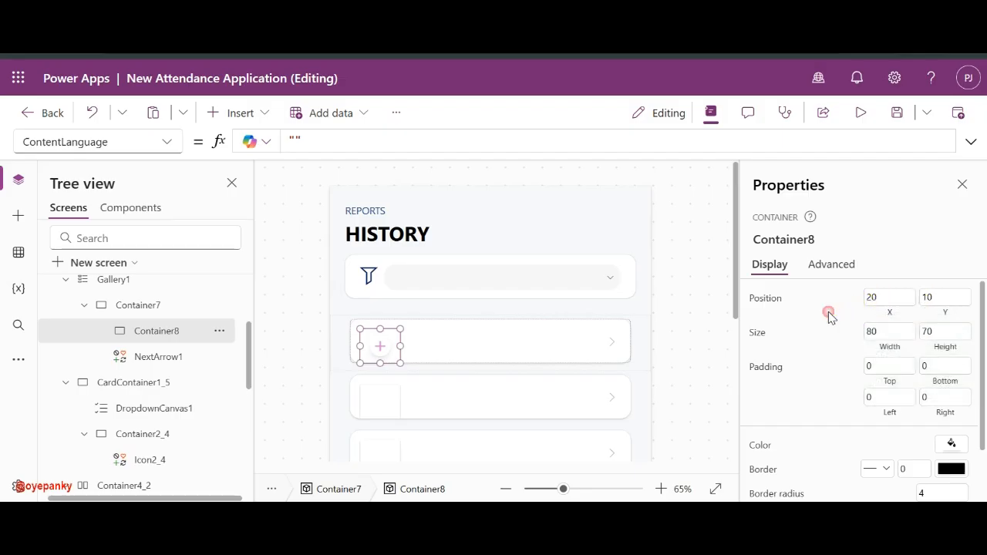
- Set Container8's drop shadow to None
click(690, 346)
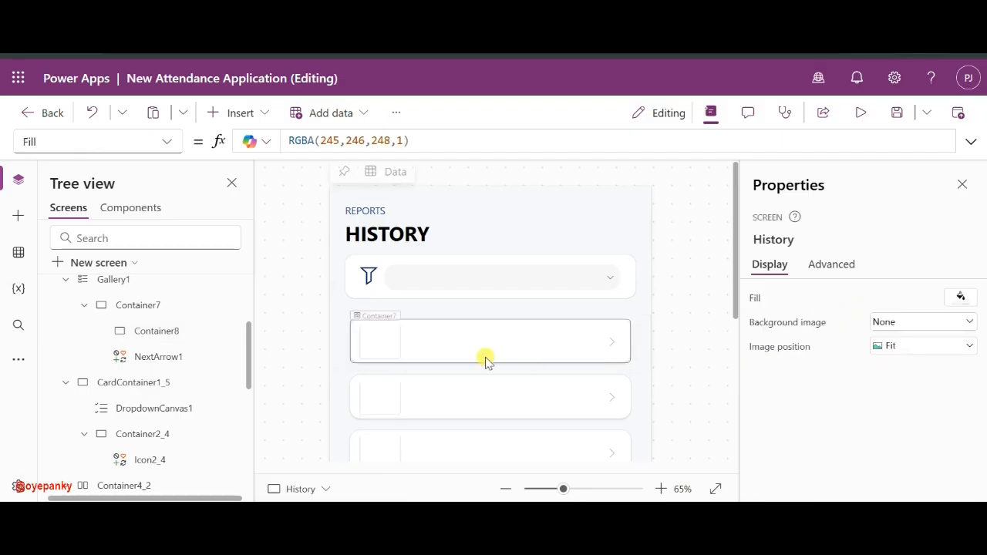
click(374, 343)
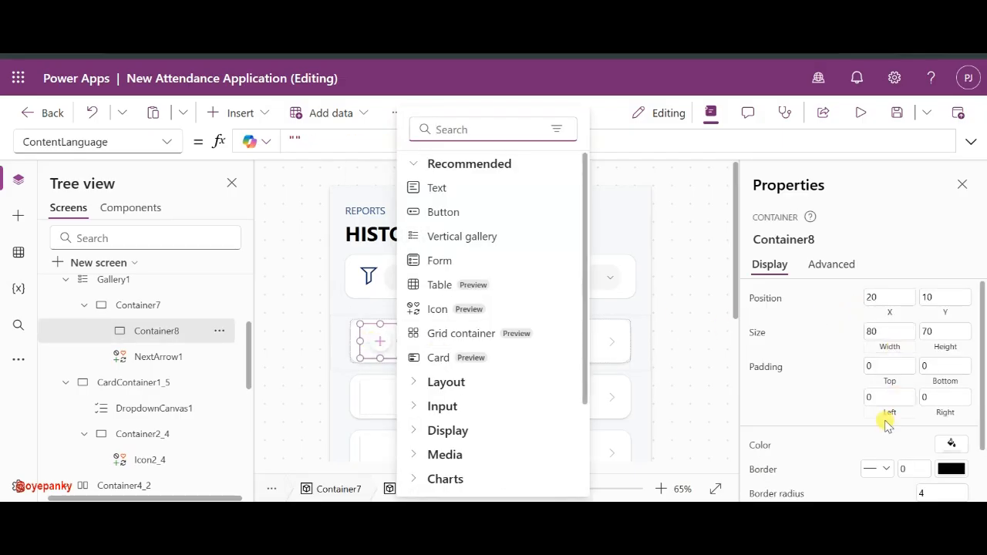
scroll(885, 419, down, 2)
click(922, 453)
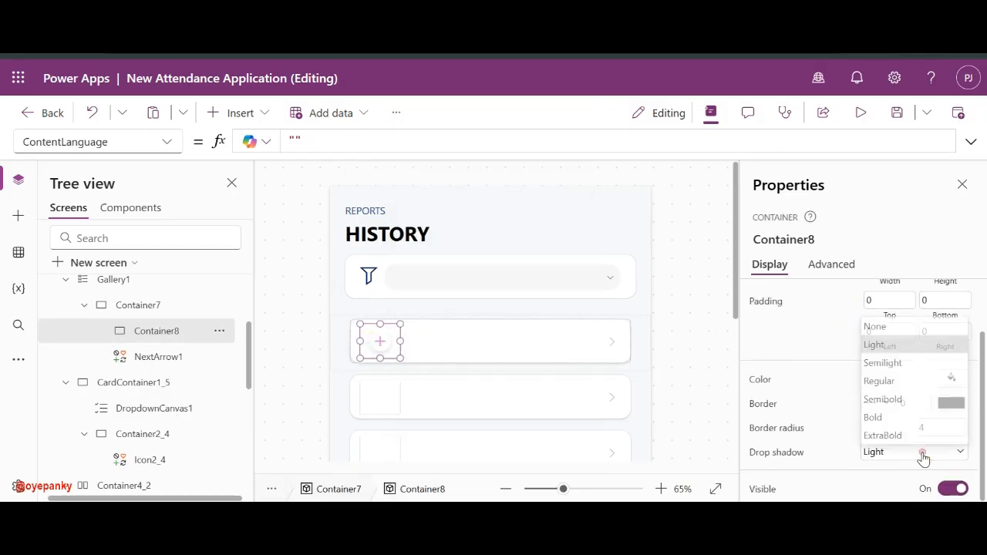
click(898, 327)
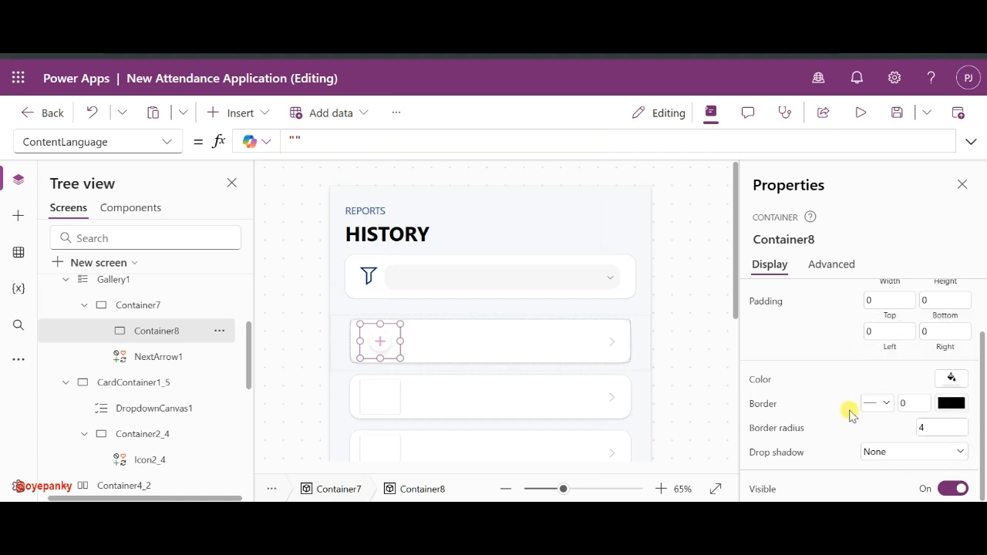
- Fill Container8 with light blue B4D6FA at roughly 21 opacity
click(718, 340)
click(383, 342)
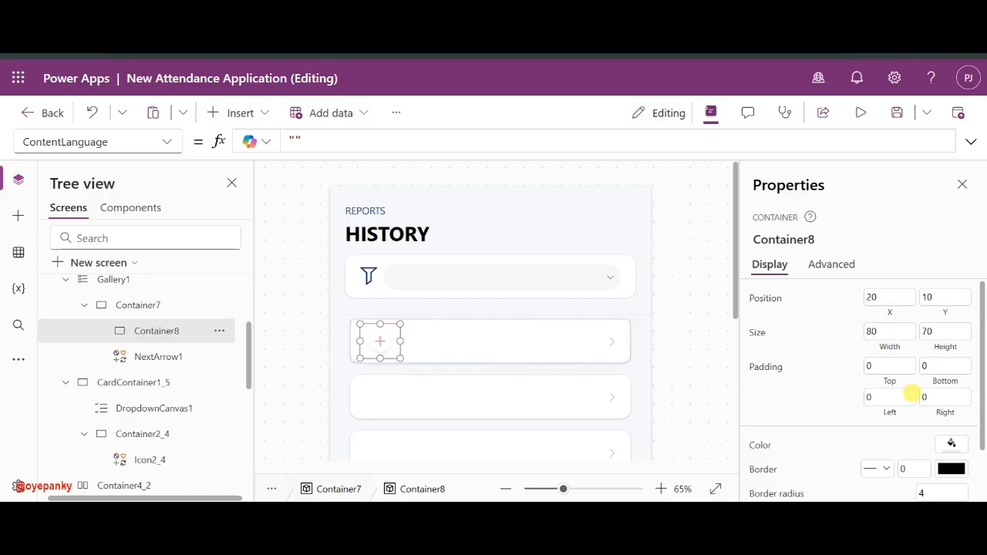
click(951, 446)
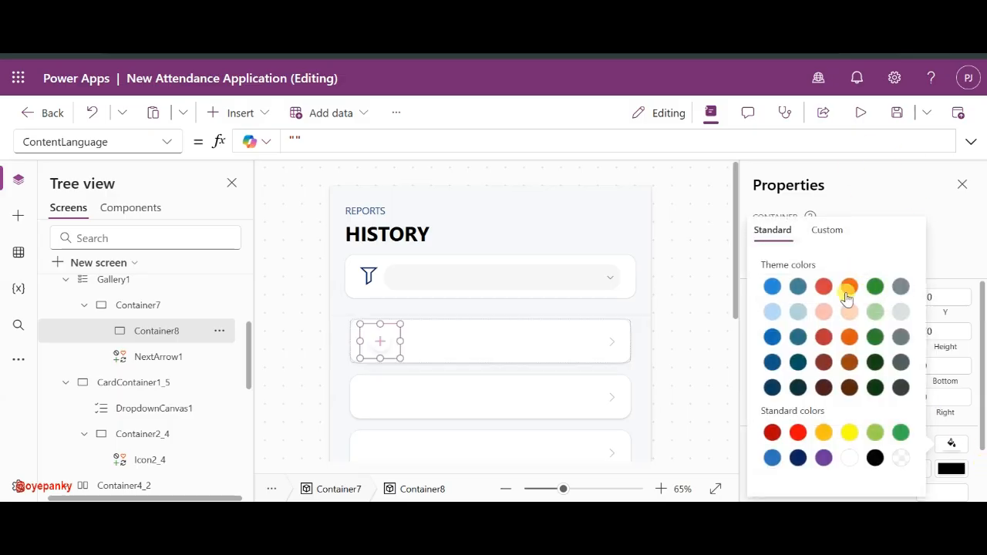
click(831, 231)
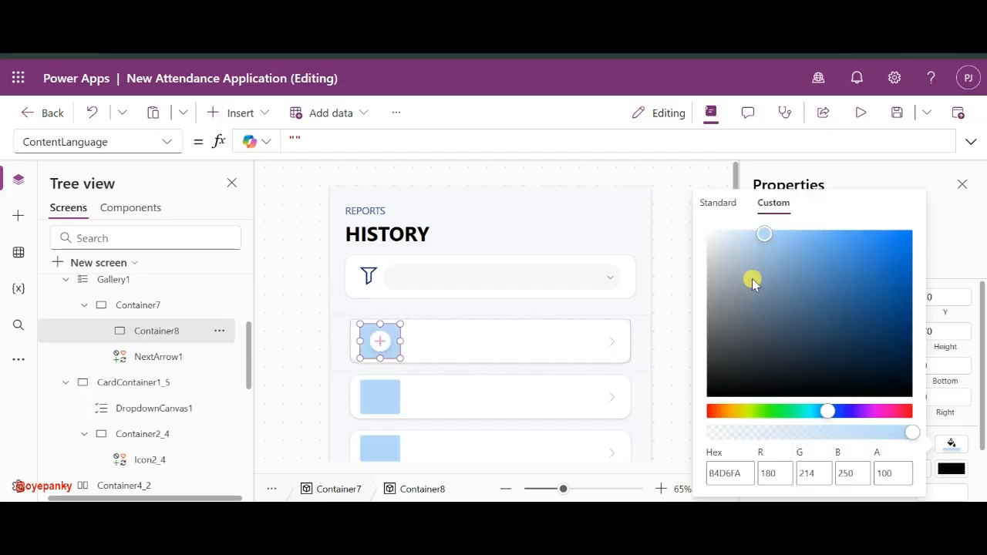
drag(753, 437, 734, 436)
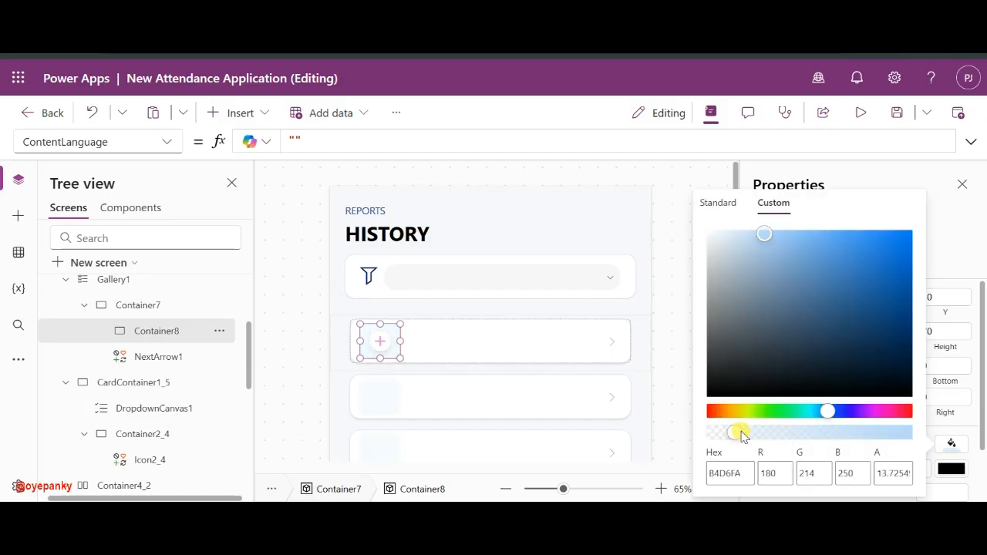
click(755, 436)
click(738, 436)
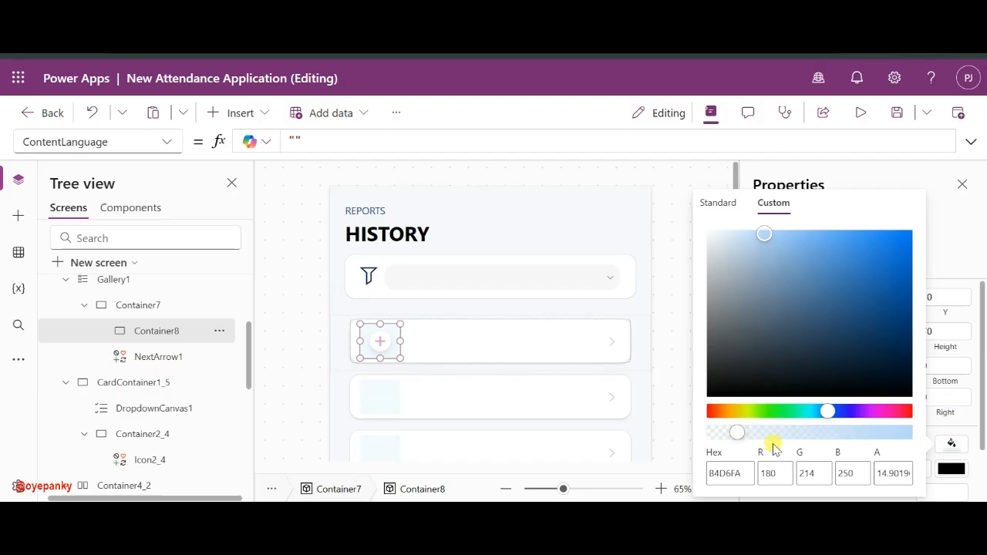
click(750, 435)
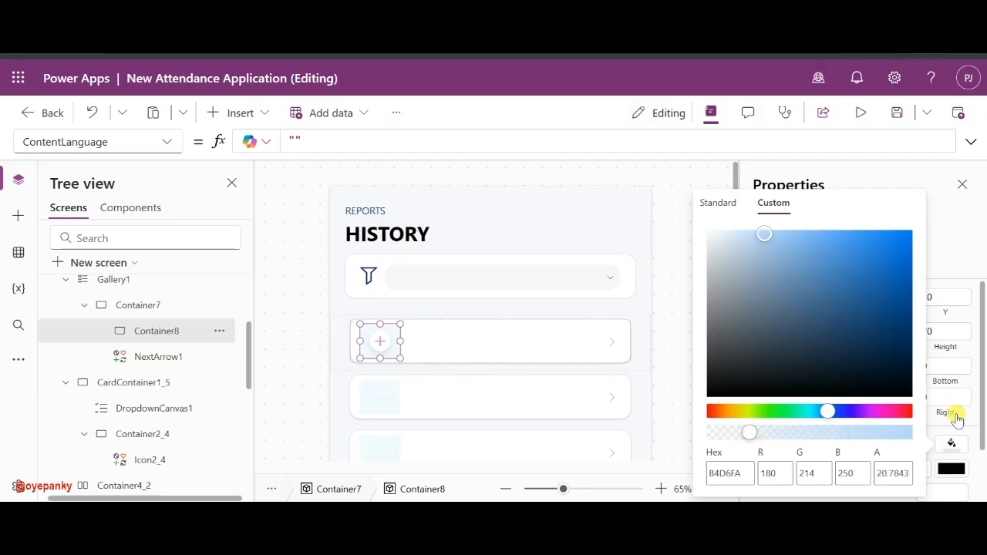
click(947, 449)
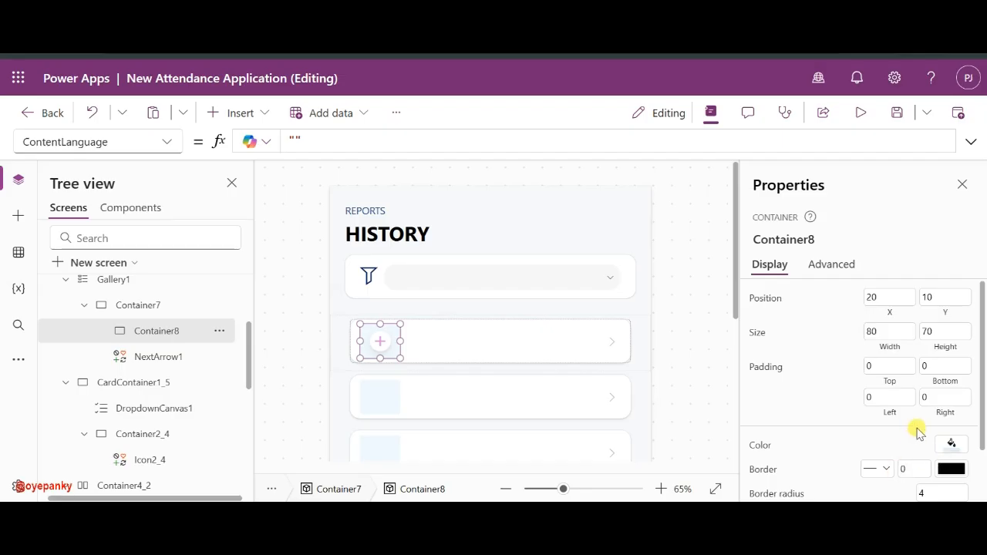
- Round Container8's corners to radius 20 and set its width to 70
click(930, 499)
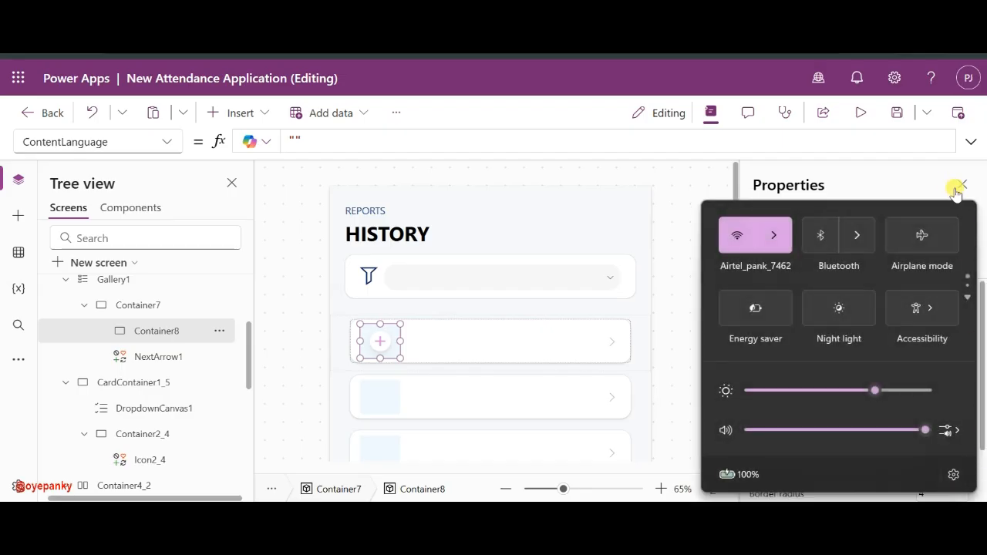
click(916, 169)
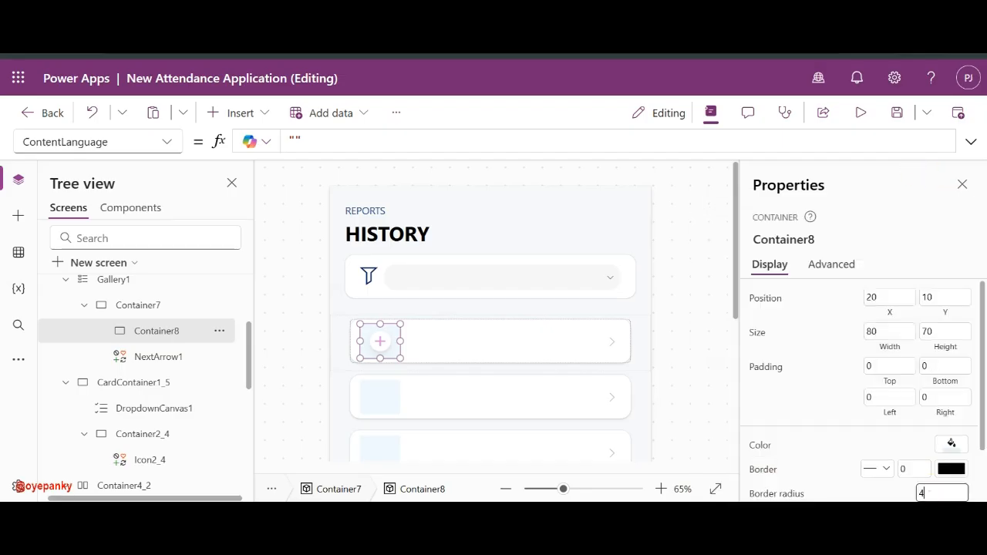
text(20)
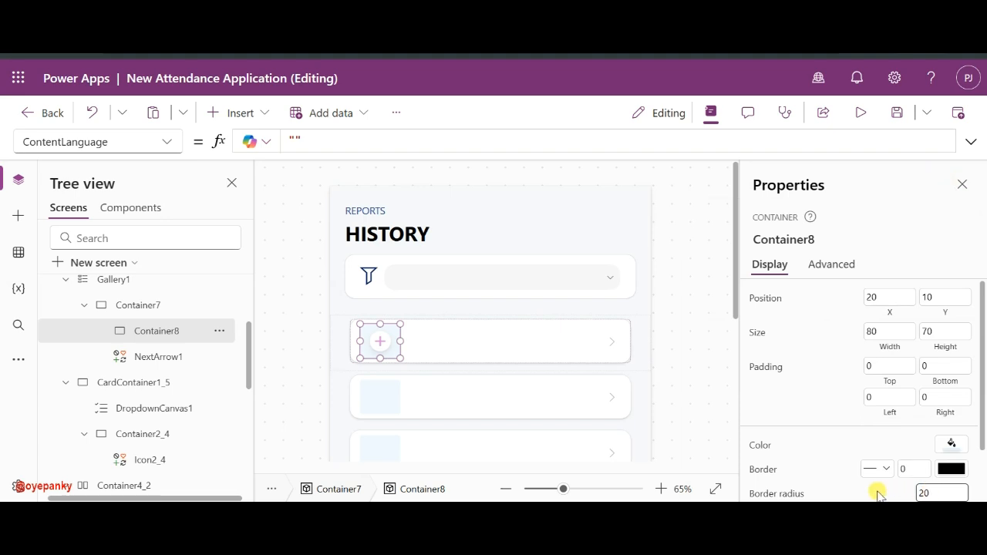
scroll(879, 496, down, 2)
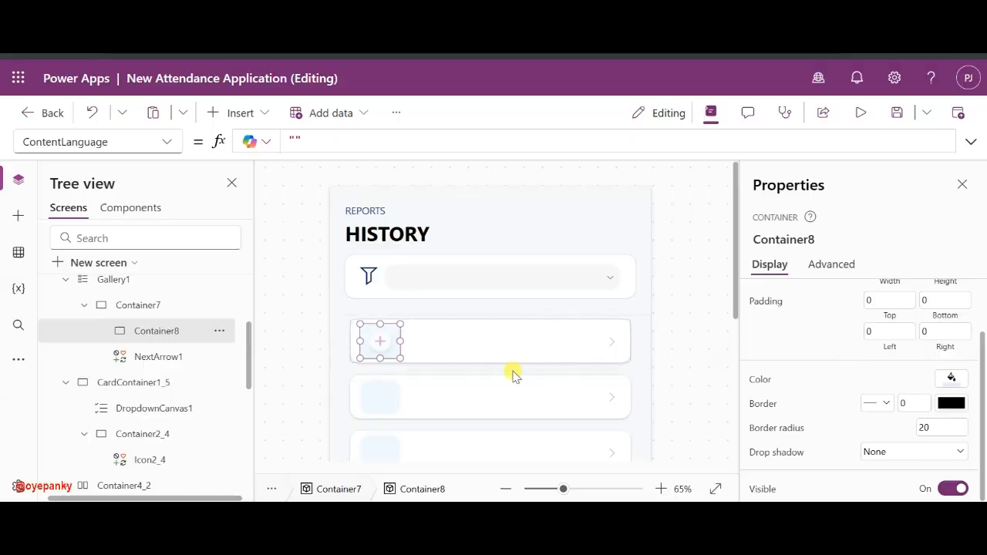
scroll(848, 348, up, 2)
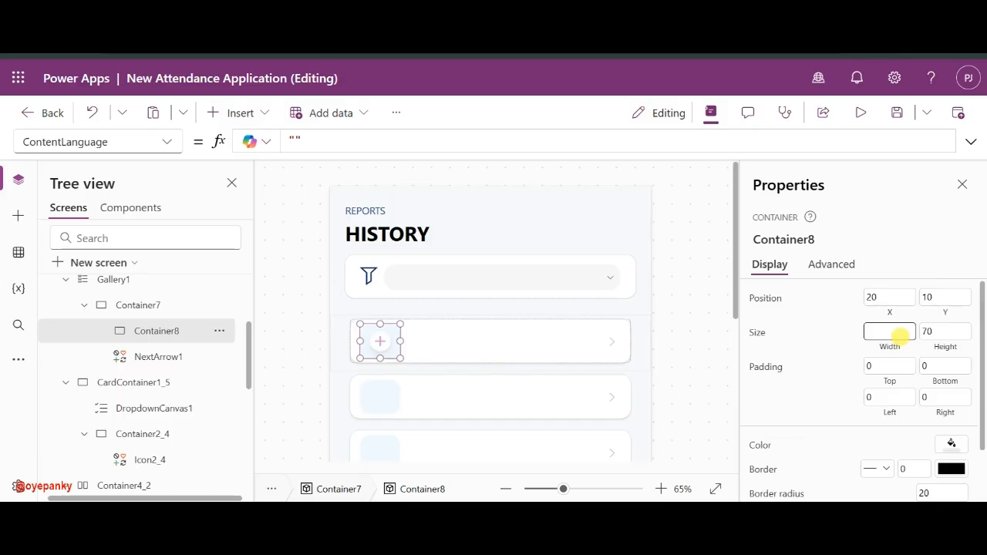
text(60)
click(839, 341)
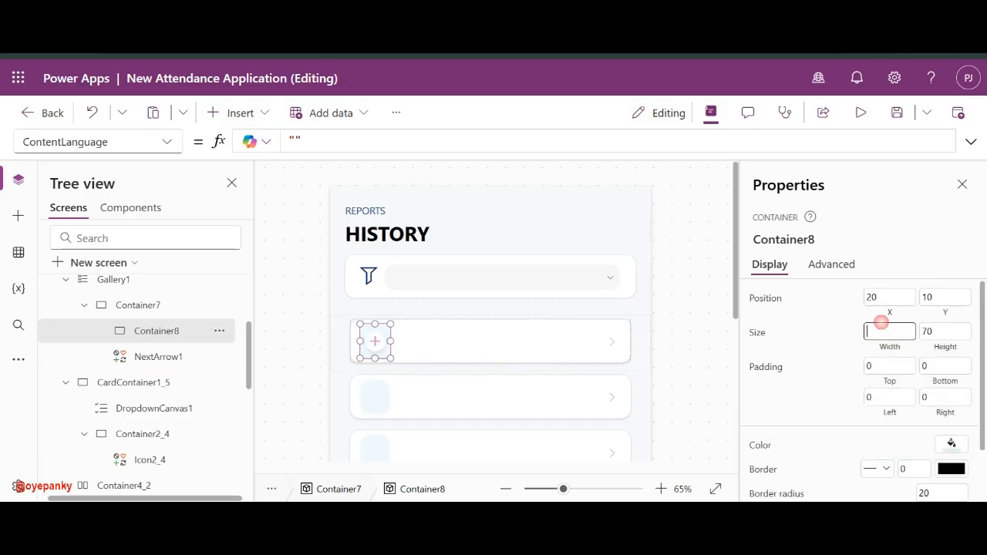
text(70)
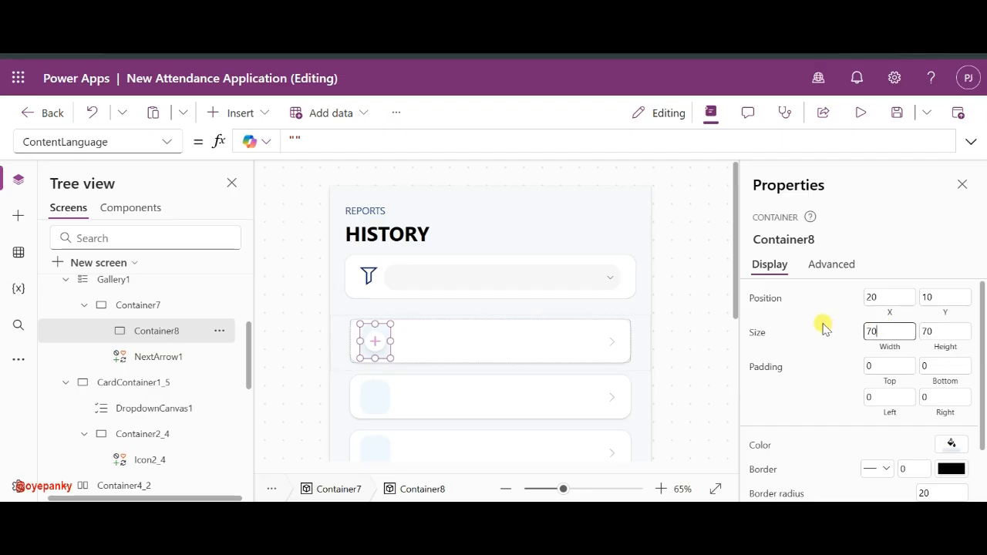
click(679, 349)
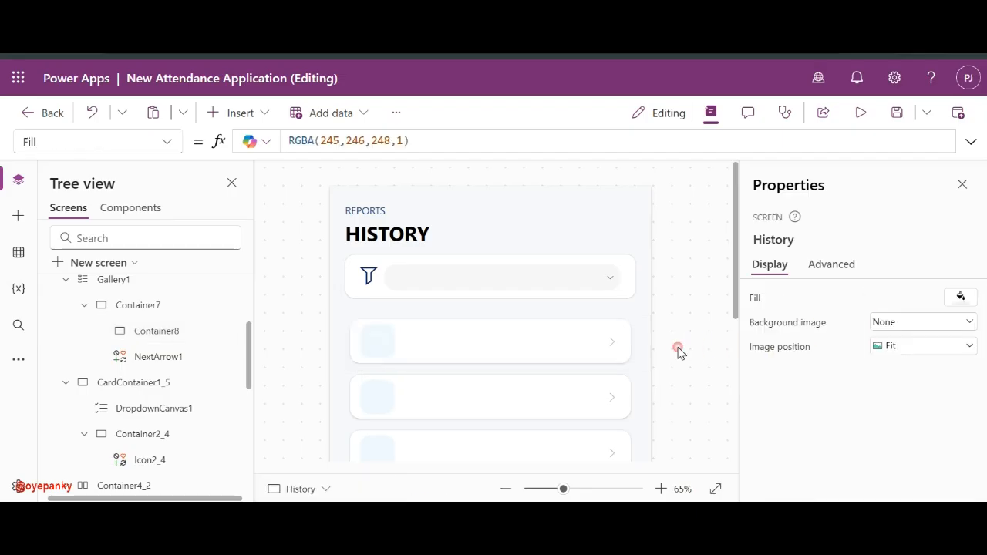
- Add a text label inside the date badge and move it to the badge's top
click(377, 341)
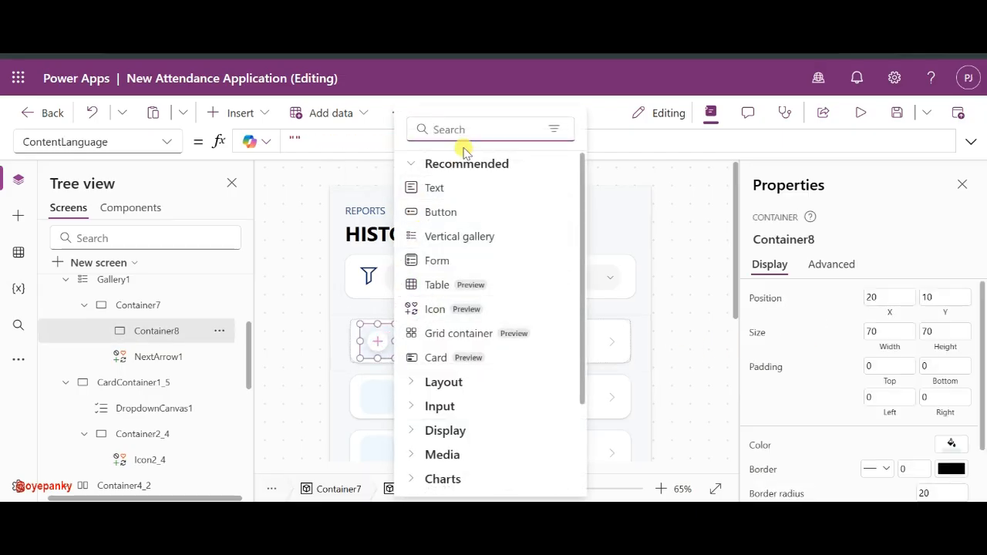
click(435, 193)
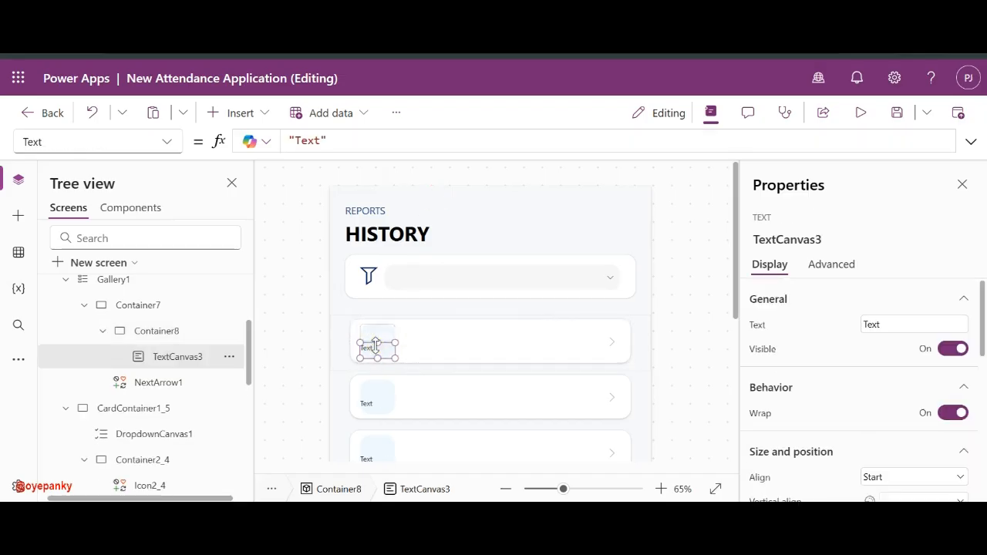
drag(376, 345, 371, 322)
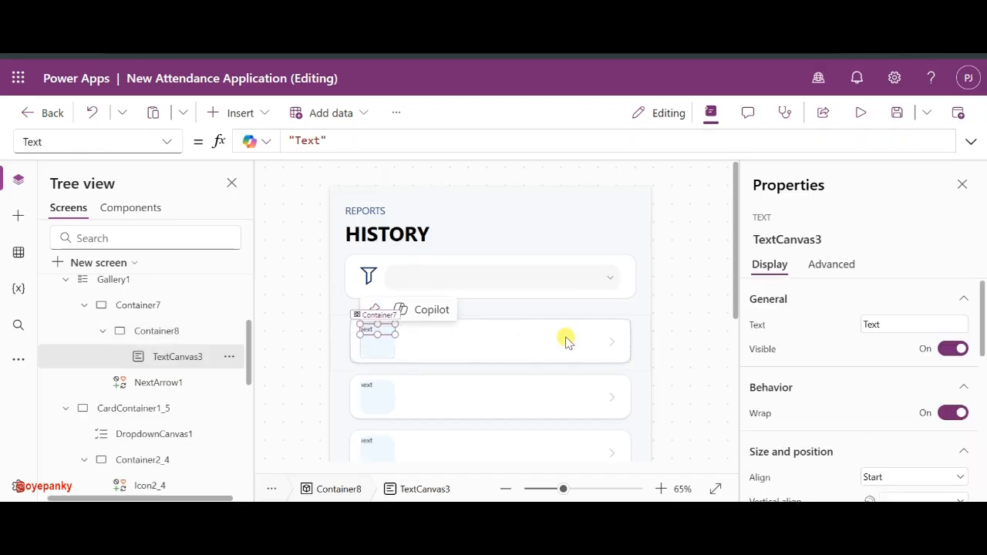
scroll(863, 410, down, 2)
scroll(865, 411, up, 2)
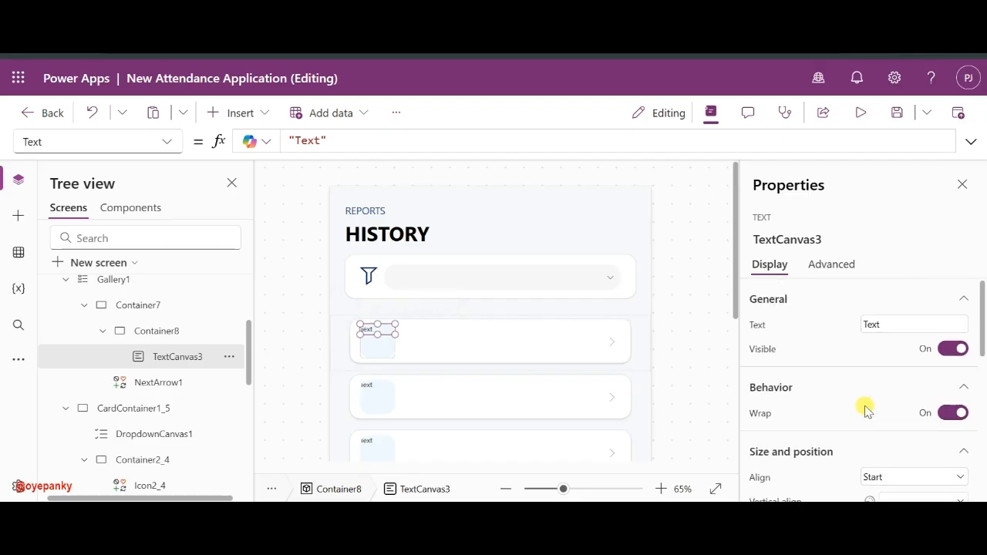
scroll(943, 400, down, 3)
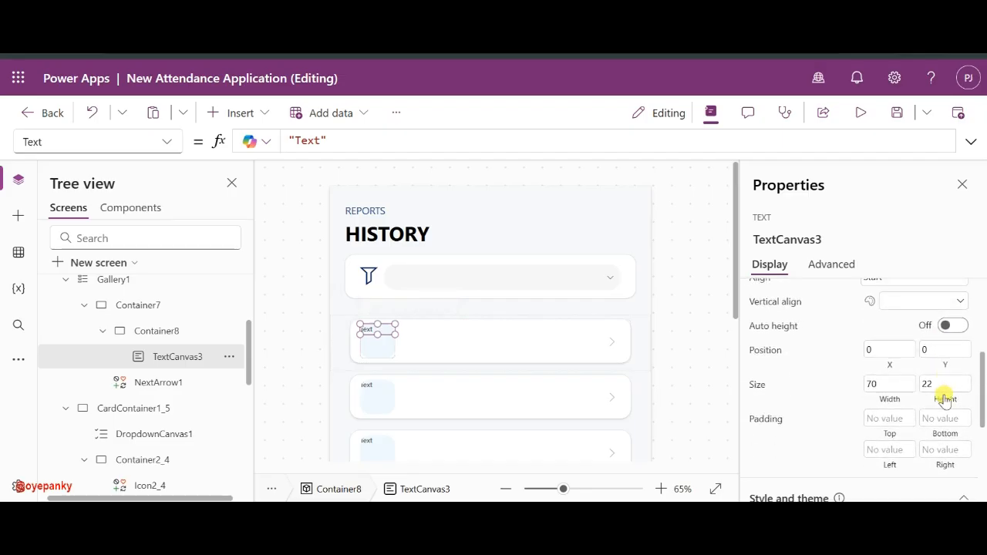
scroll(923, 348, up, 2)
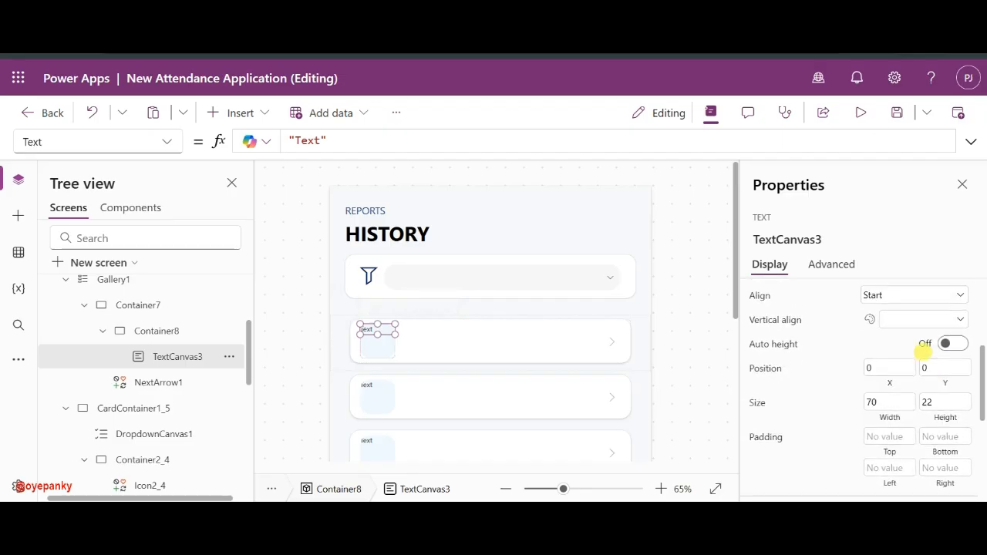
- Centre the label horizontally and vertically, and resize its height to 26
click(922, 314)
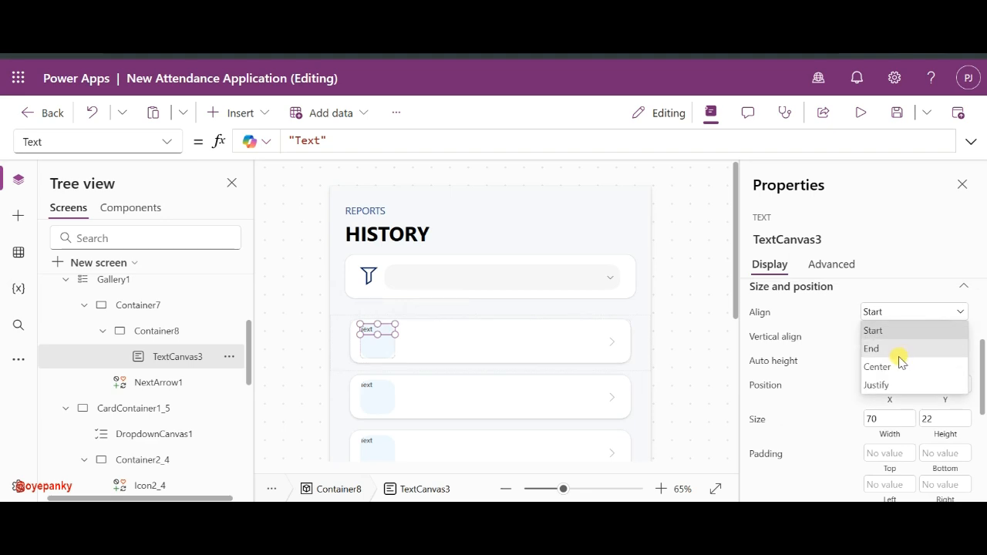
click(894, 366)
click(910, 341)
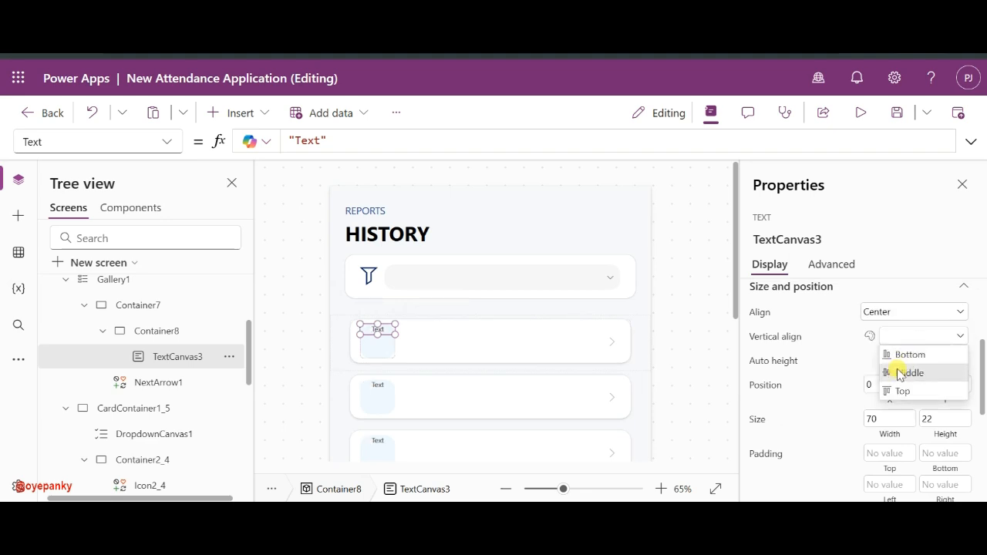
click(899, 371)
click(380, 335)
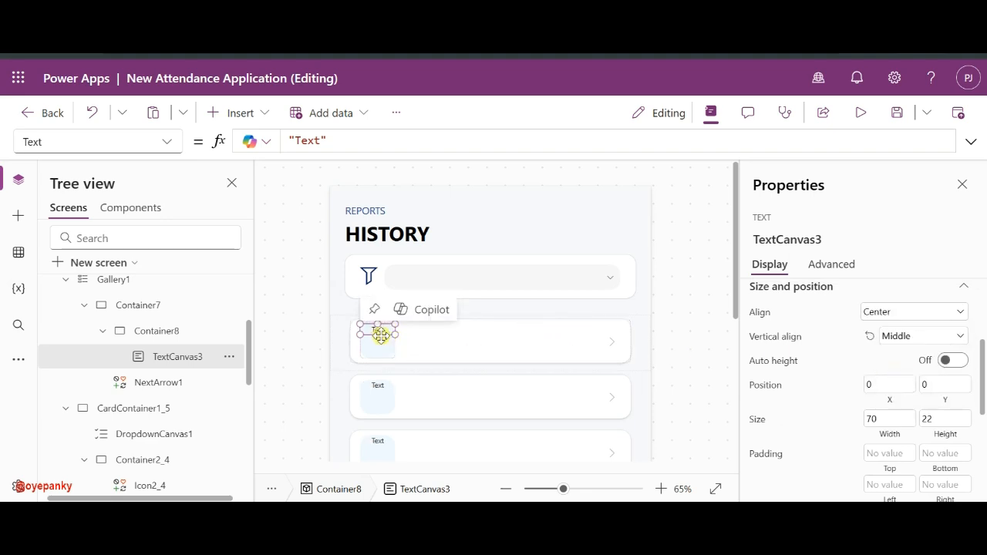
drag(380, 335, 376, 347)
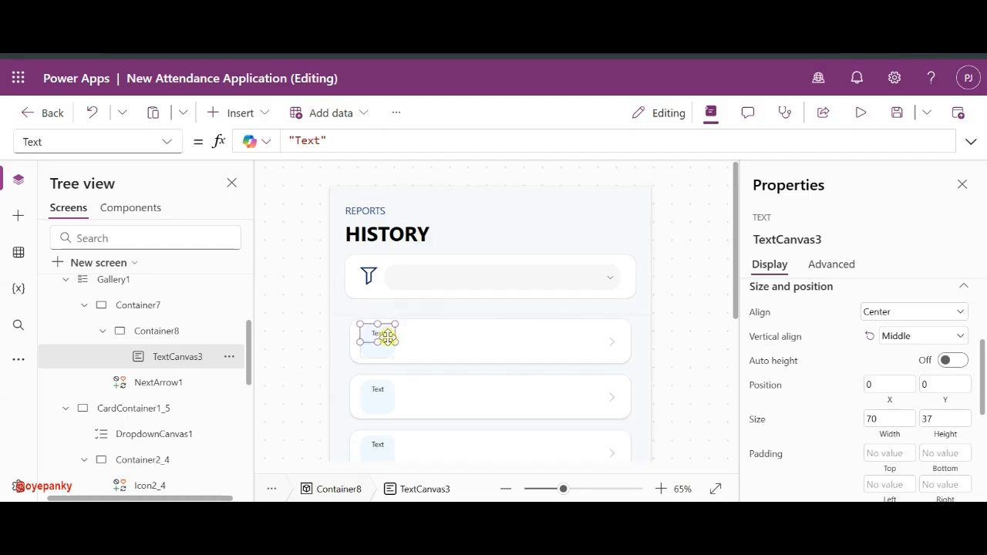
drag(377, 338, 378, 333)
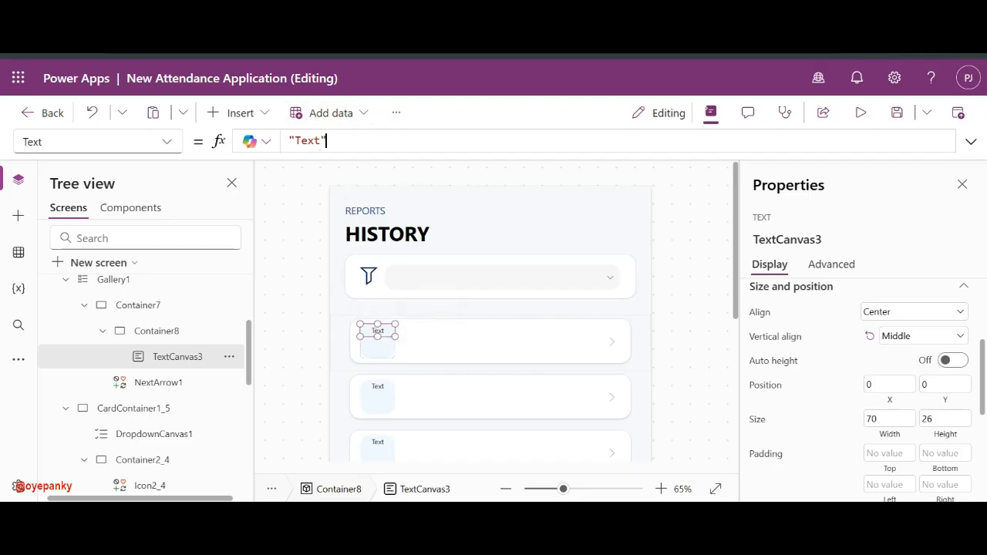
- Set the badge label's Text formula to "Nov", replacing a trial Month() formula
triple_click(322, 141)
text(Month()
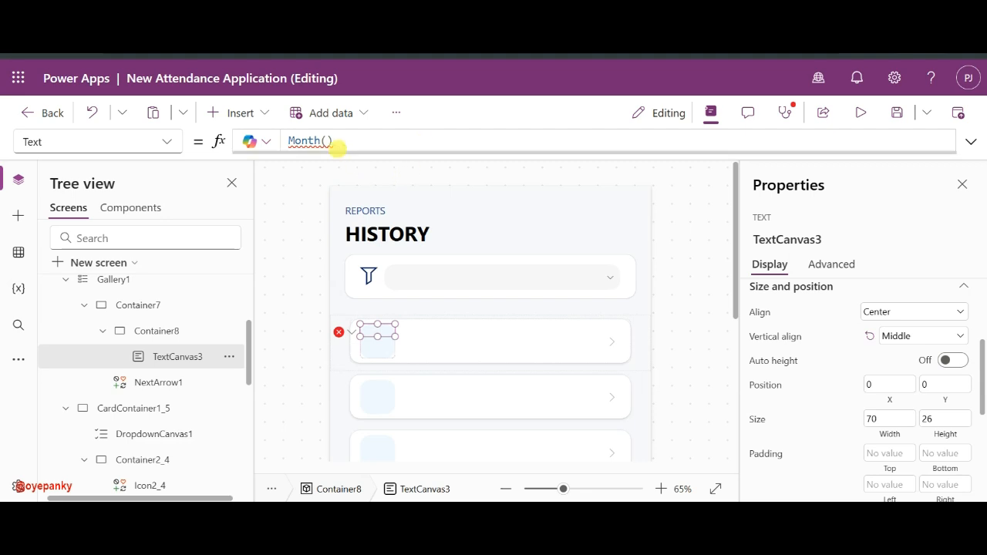
triple_click(332, 140)
text("Nov)
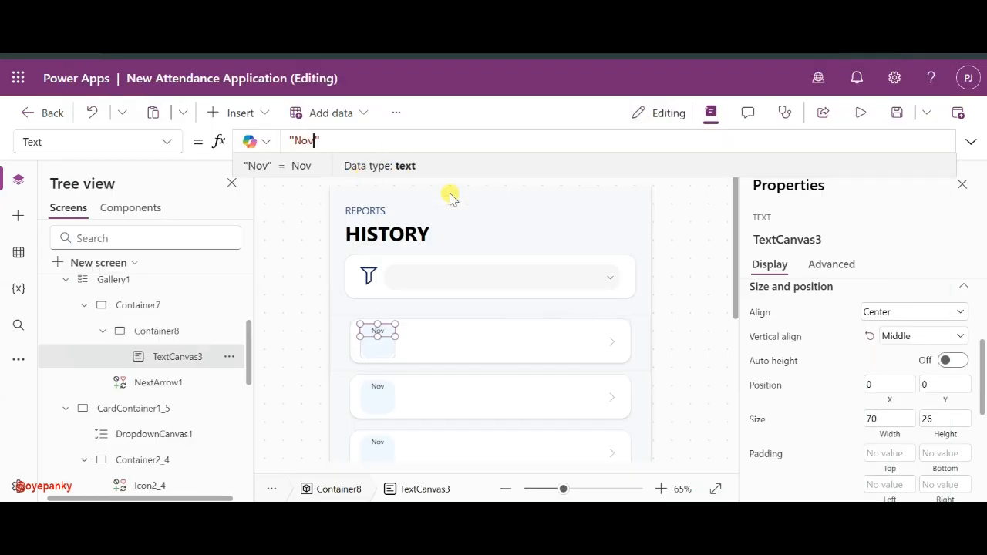
- Make the Nov label semibold with a dark navy font colour
scroll(869, 393, down, 5)
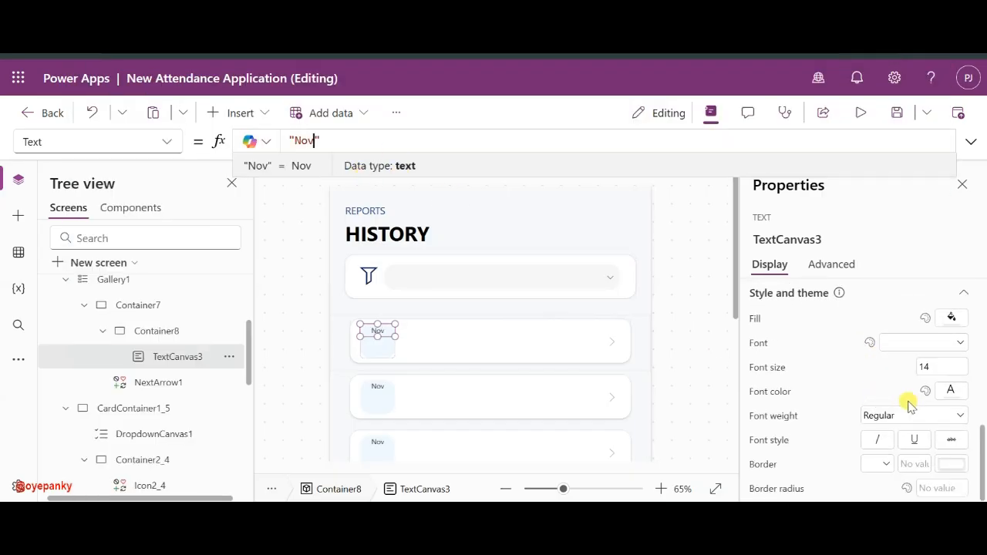
click(903, 413)
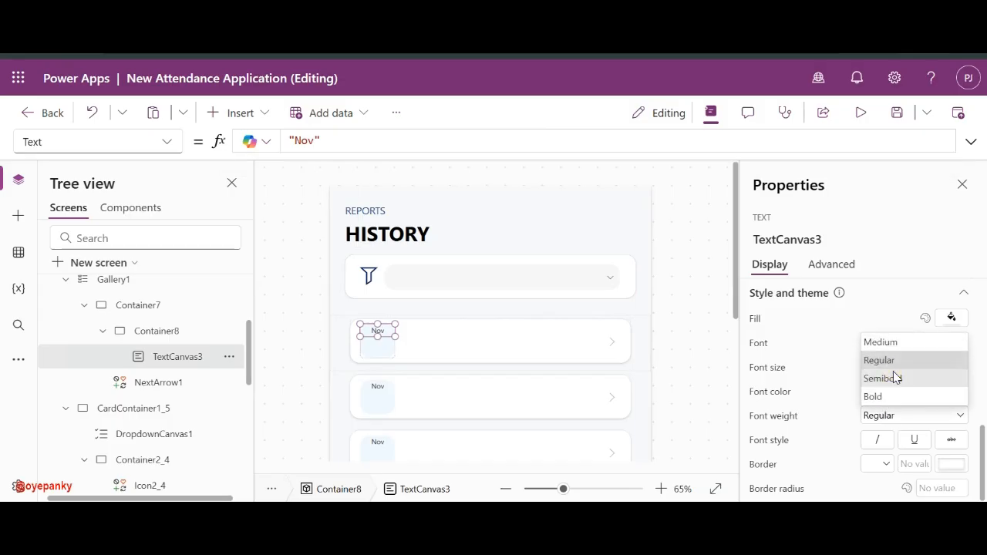
click(892, 378)
click(948, 392)
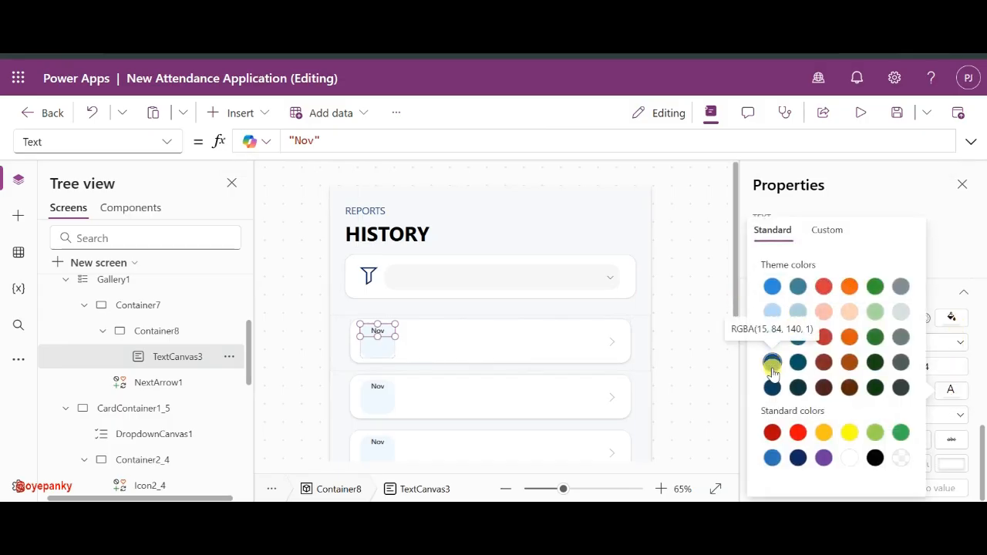
click(799, 460)
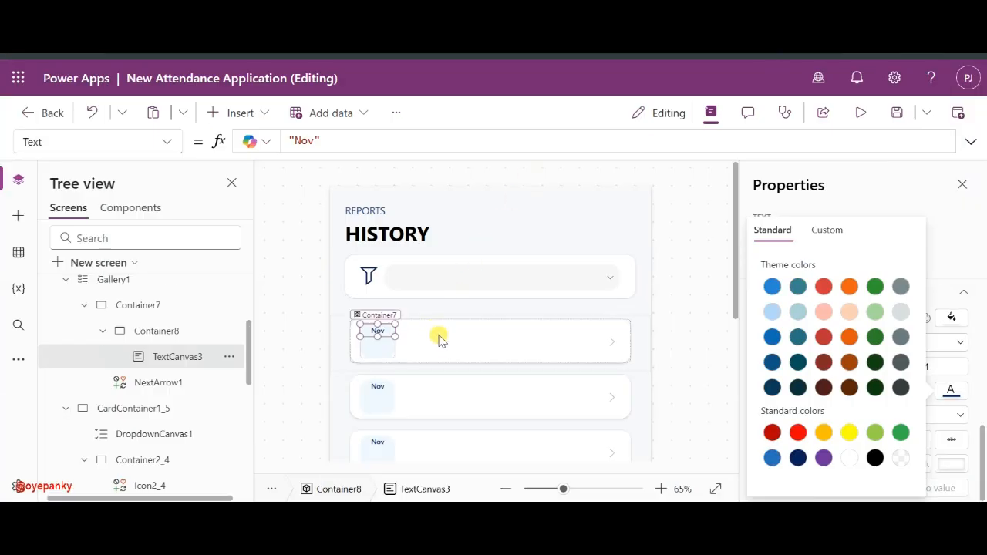
- Select the Nov label, then the date badge as the paste target
click(385, 337)
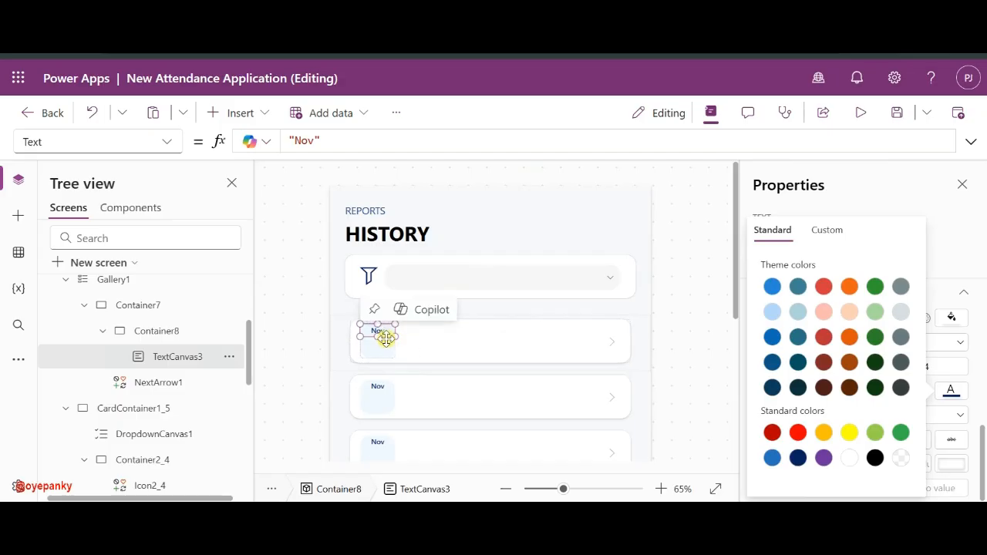
click(379, 358)
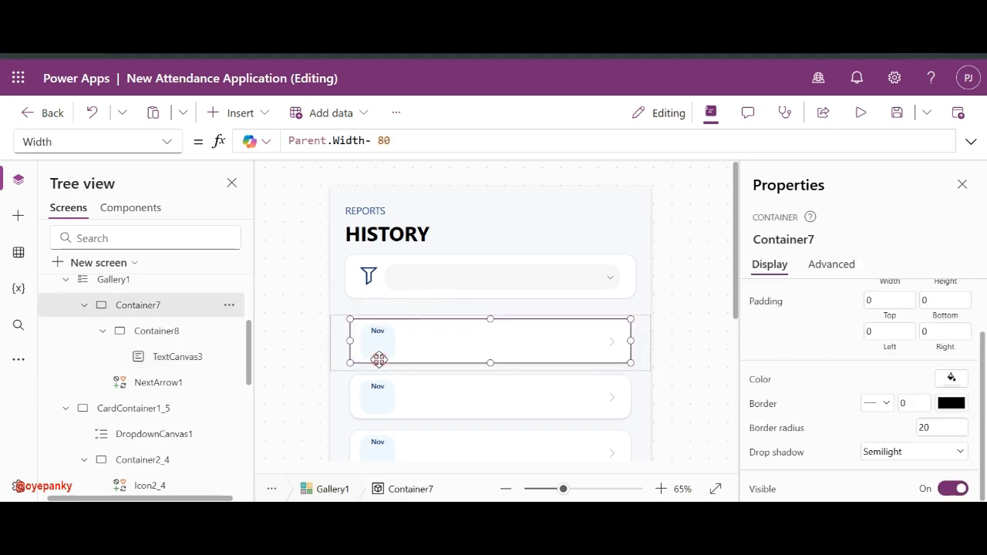
click(176, 370)
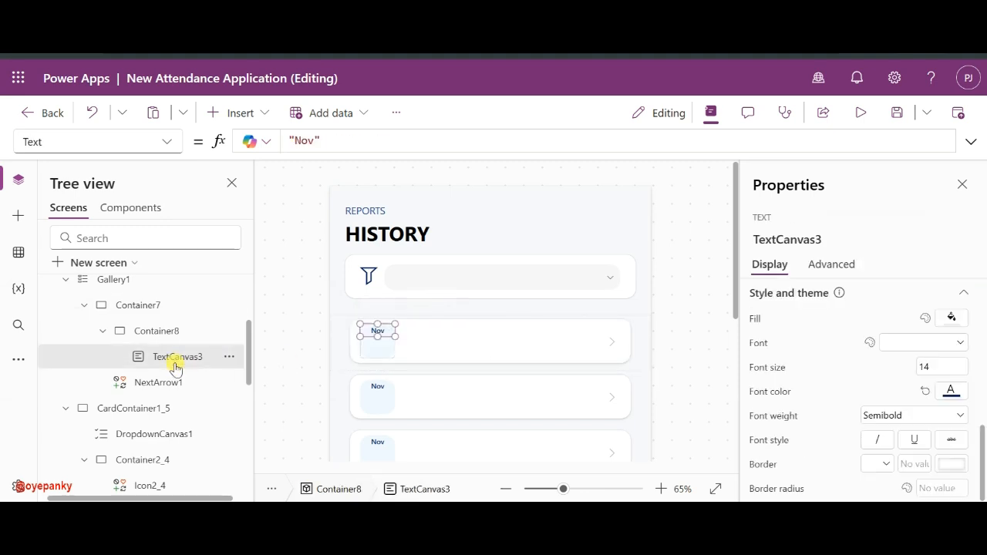
click(156, 331)
- Paste a copy of the Nov label below it with font size 28, text "28", and a shorter box
key(ctrl+v)
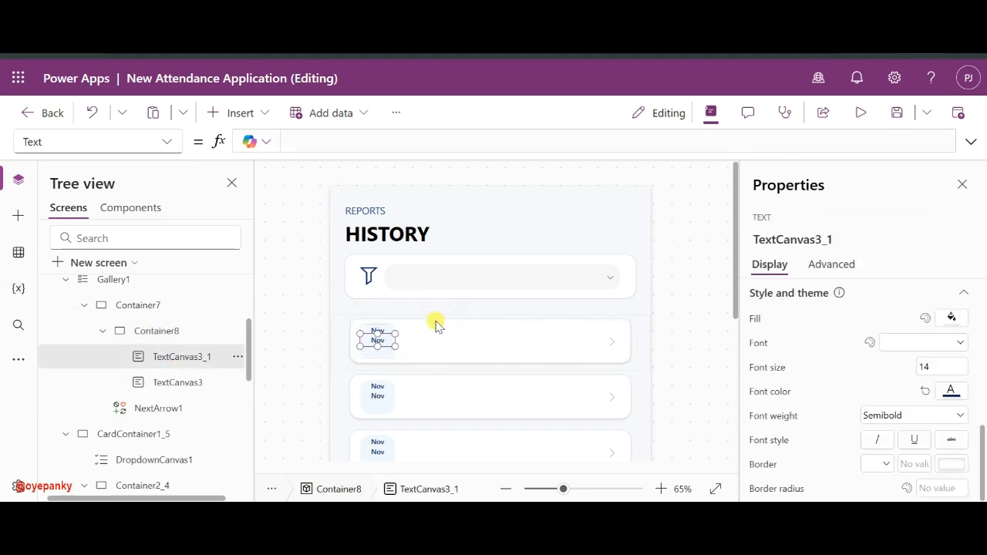
drag(370, 343, 374, 370)
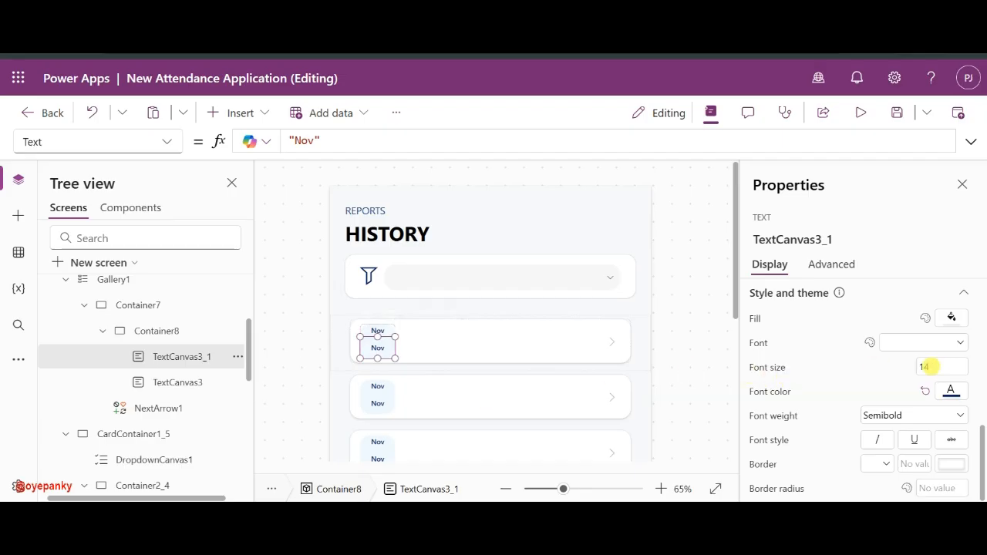
text(28)
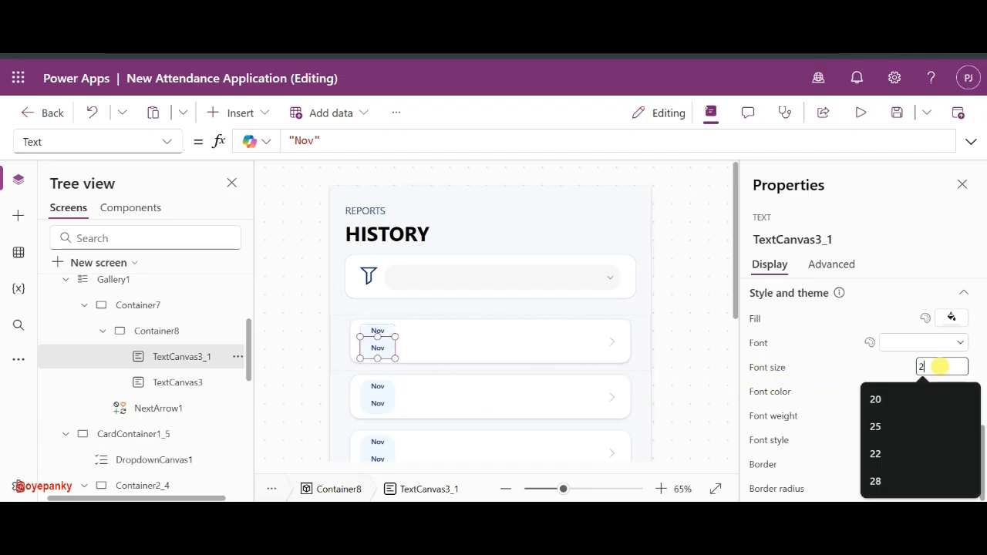
key(Return)
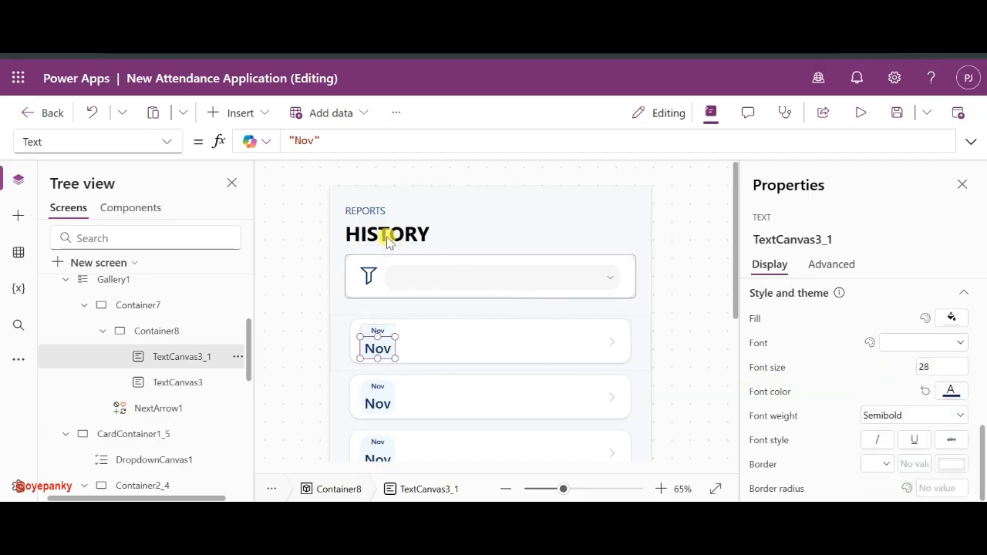
click(308, 140)
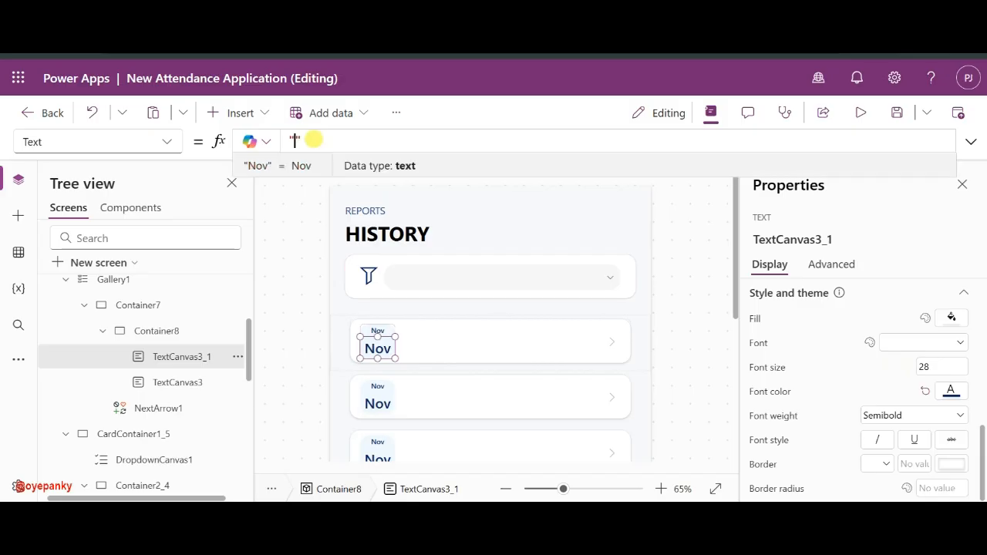
key(BackSpace)
key(BackSpace)
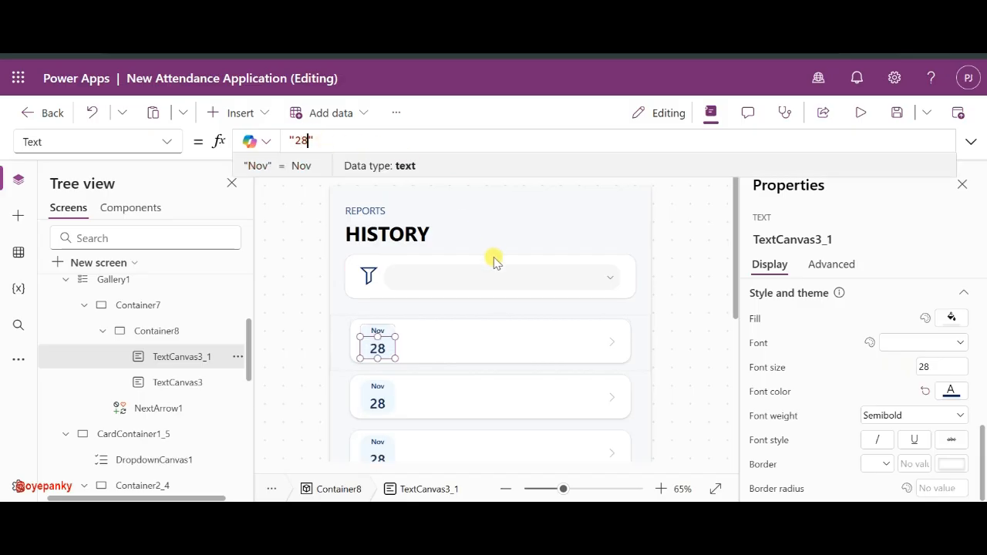
mouse_move(378, 361)
mouse_down()
mouse_move(376, 349)
mouse_move(377, 376)
mouse_up()
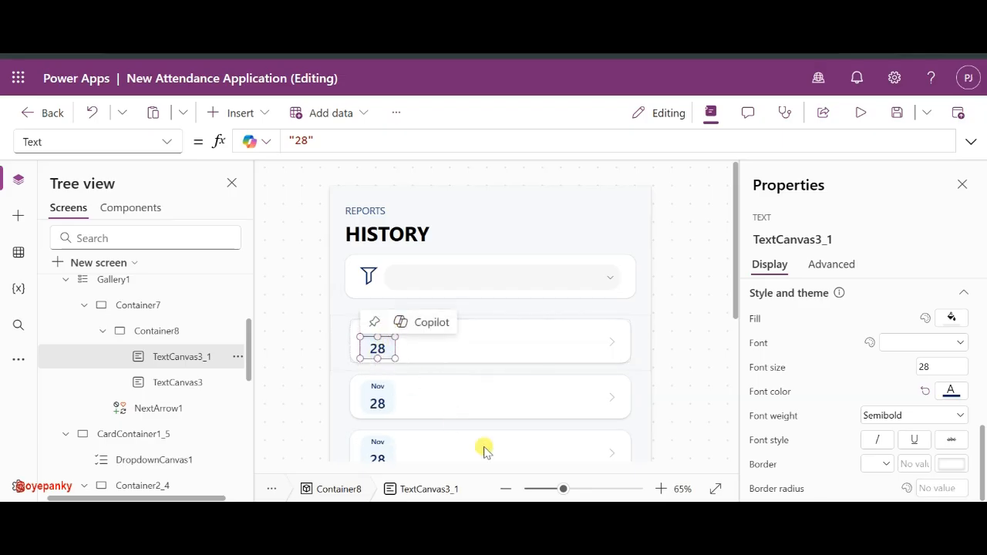
click(579, 491)
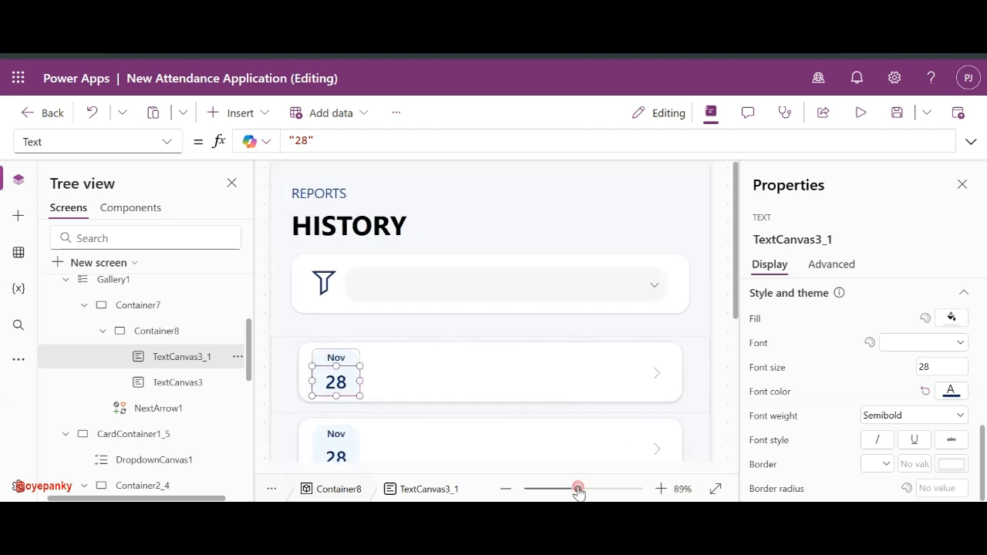
- Top-align the 28 label's text and shorten it slightly
click(598, 490)
scroll(470, 424, down, 5)
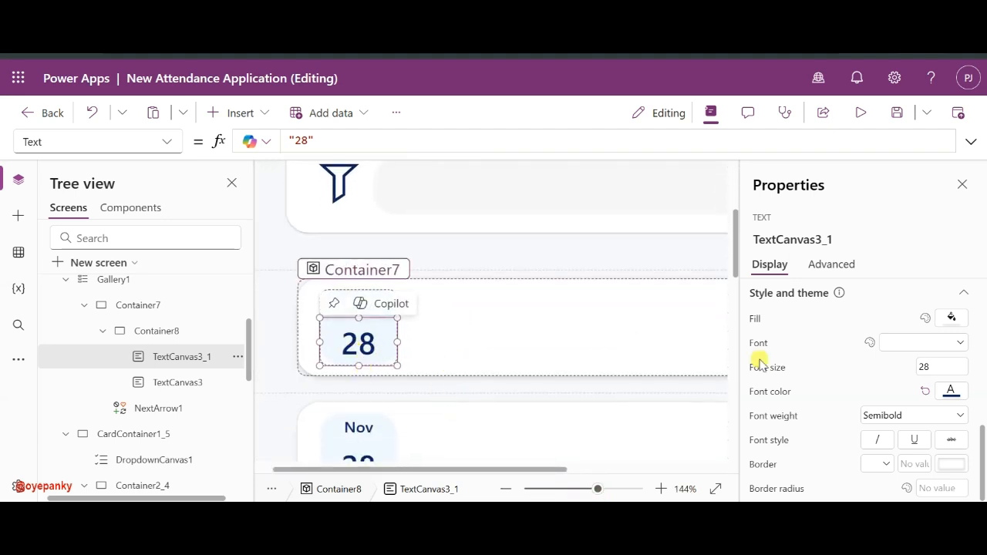
scroll(892, 419, up, 5)
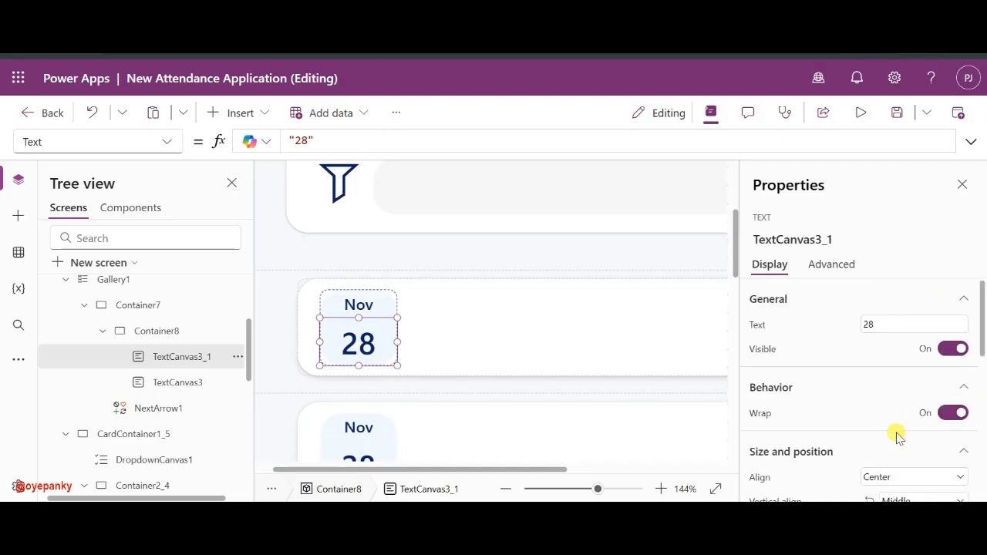
scroll(897, 432, down, 1)
click(919, 441)
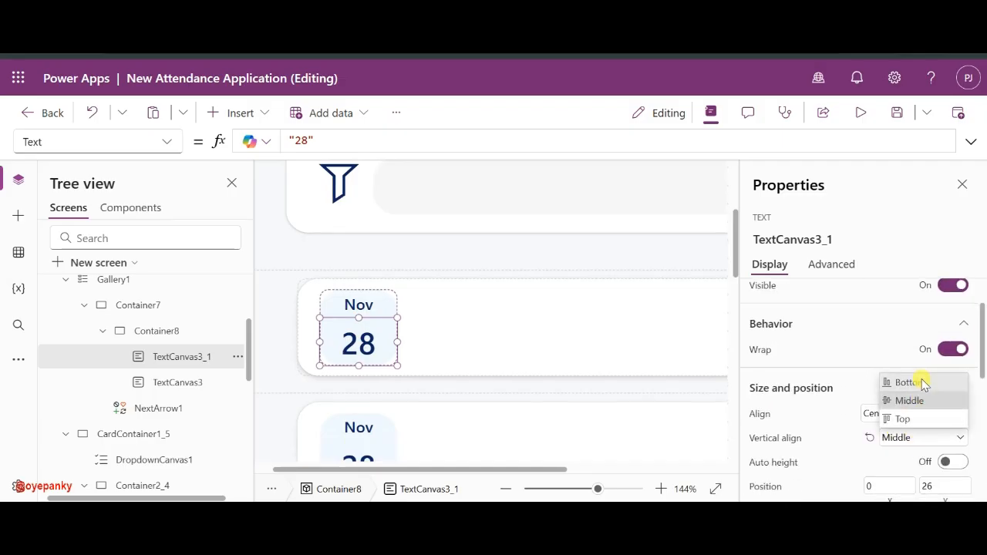
click(904, 418)
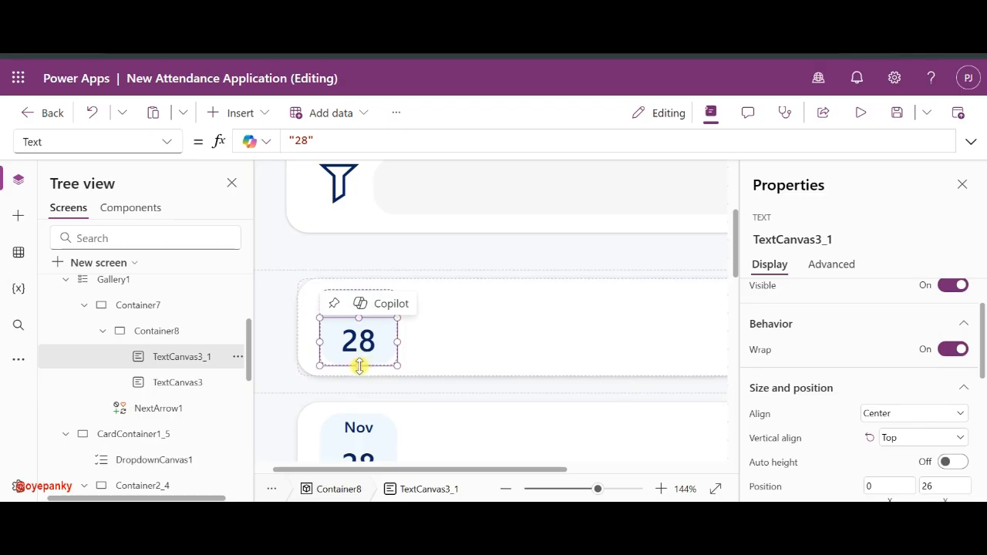
drag(360, 366, 364, 360)
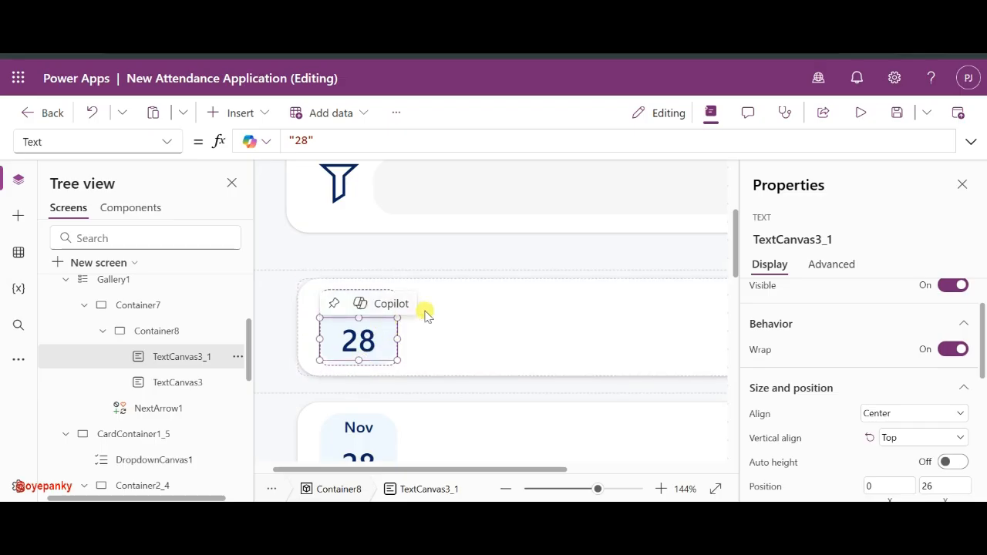
- Set the Nov label's vertical alignment to Bottom
click(382, 312)
click(363, 305)
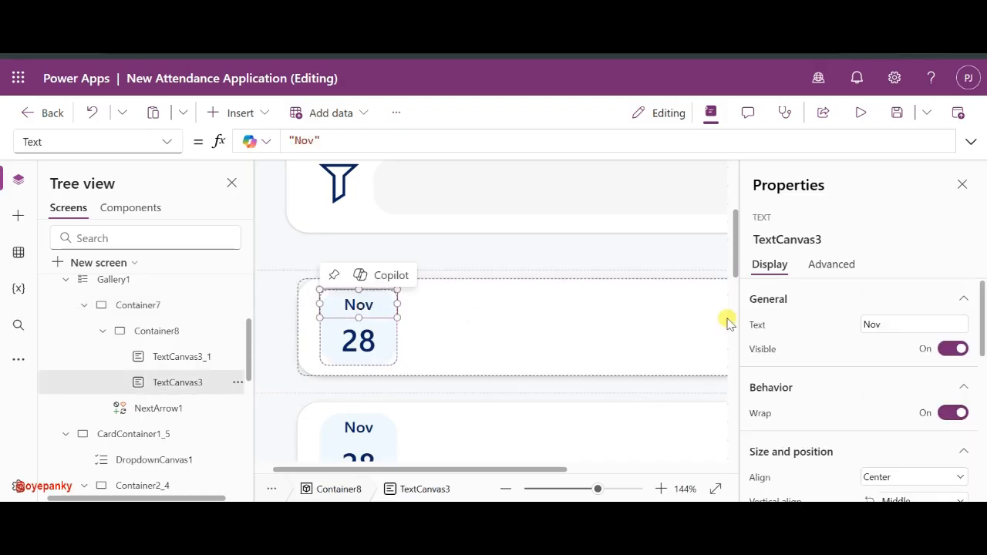
scroll(900, 422, down, 1)
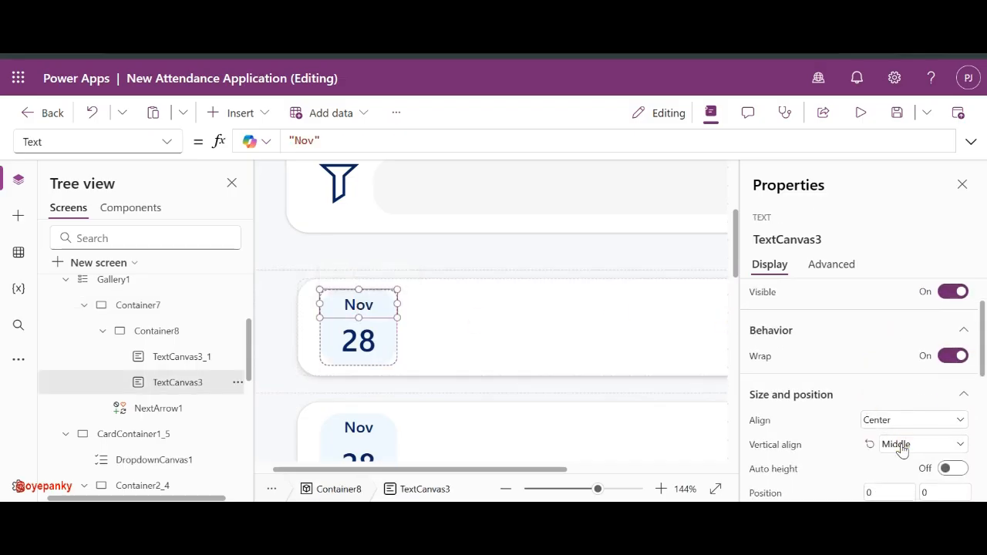
click(900, 445)
click(910, 390)
- Turn on Auto height for both the 28 and Nov labels
click(356, 336)
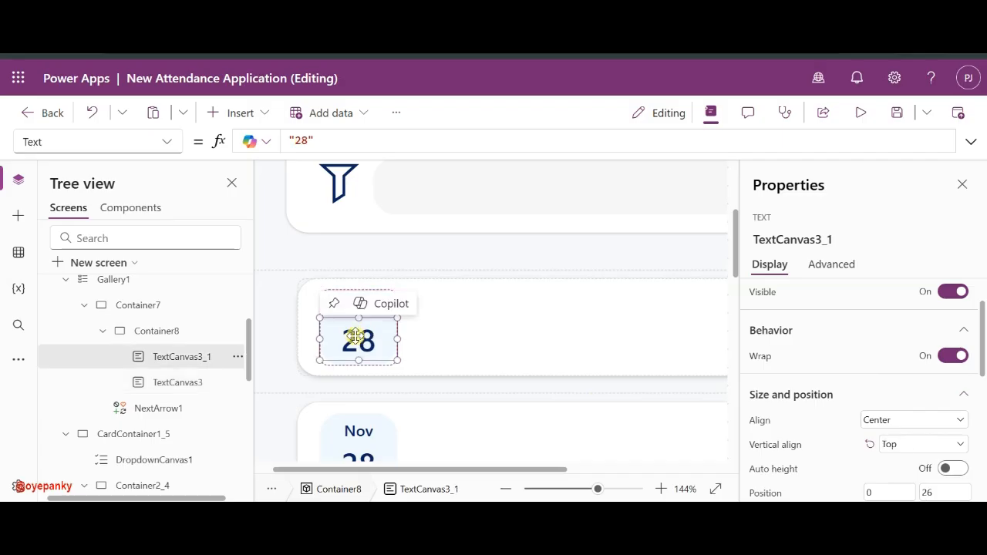
click(359, 320)
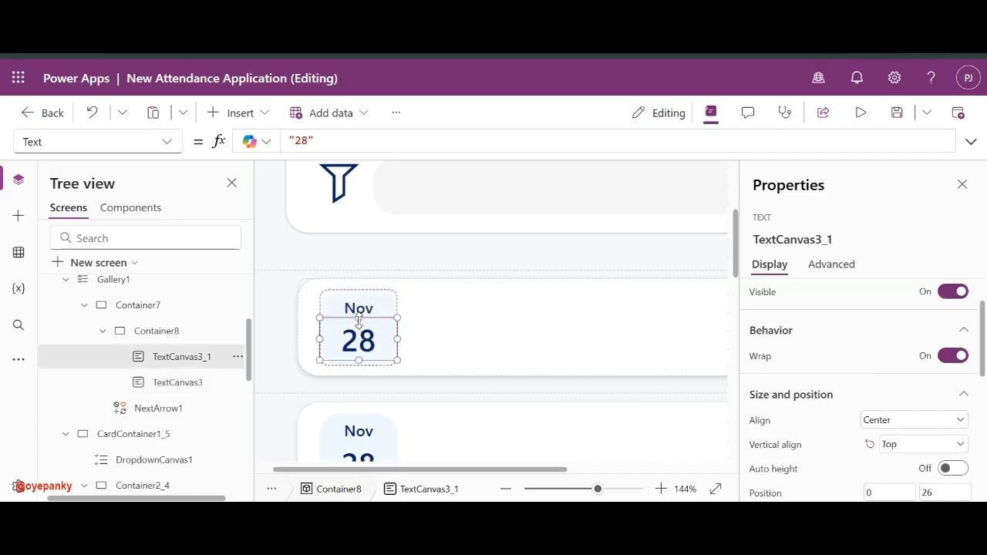
mouse_move(359, 323)
mouse_down()
mouse_move(362, 336)
mouse_move(367, 328)
mouse_up()
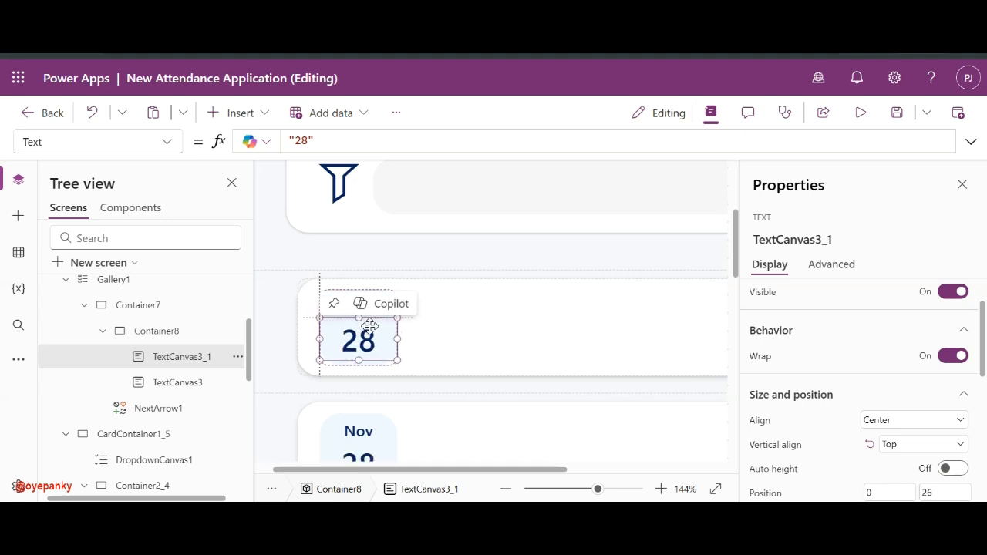
click(949, 470)
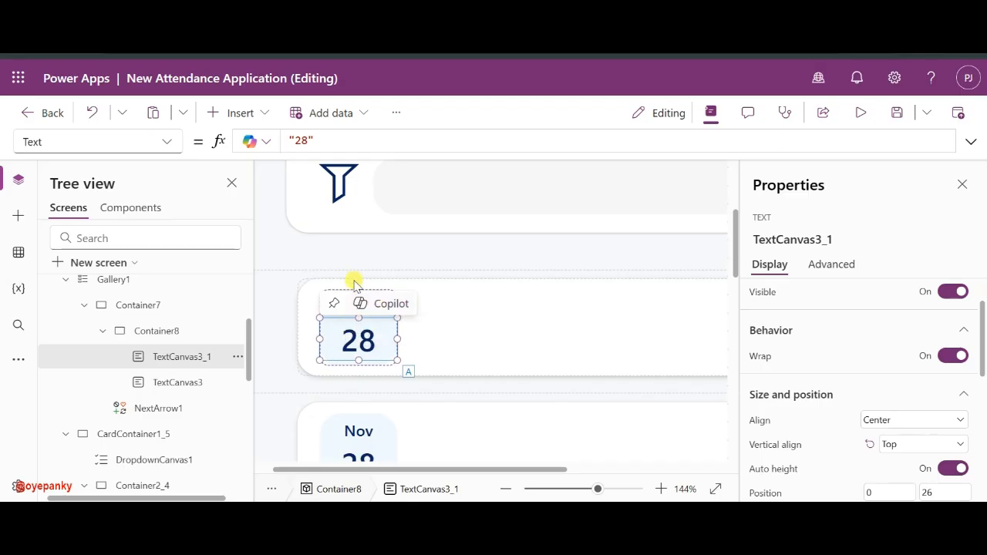
click(349, 308)
click(349, 308)
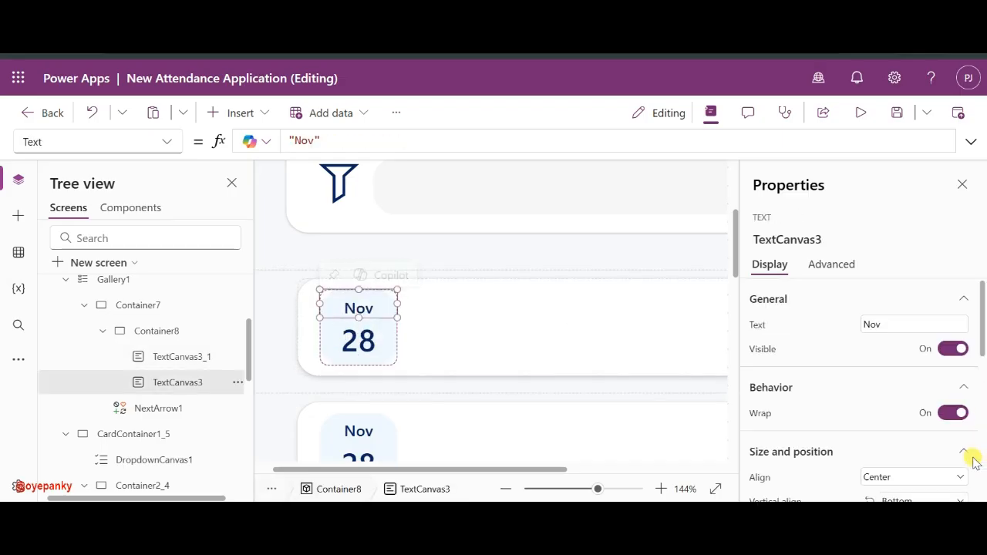
scroll(890, 462, down, 4)
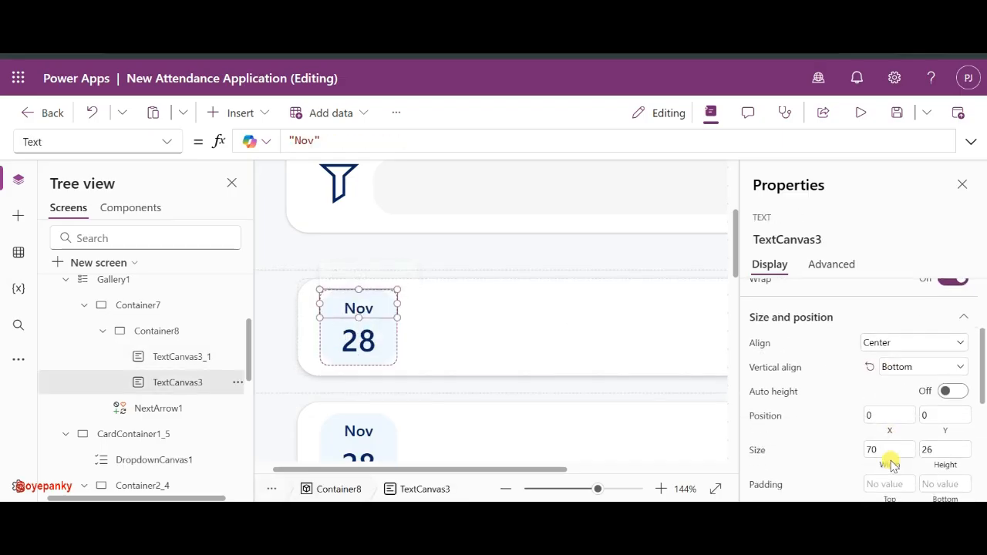
click(952, 391)
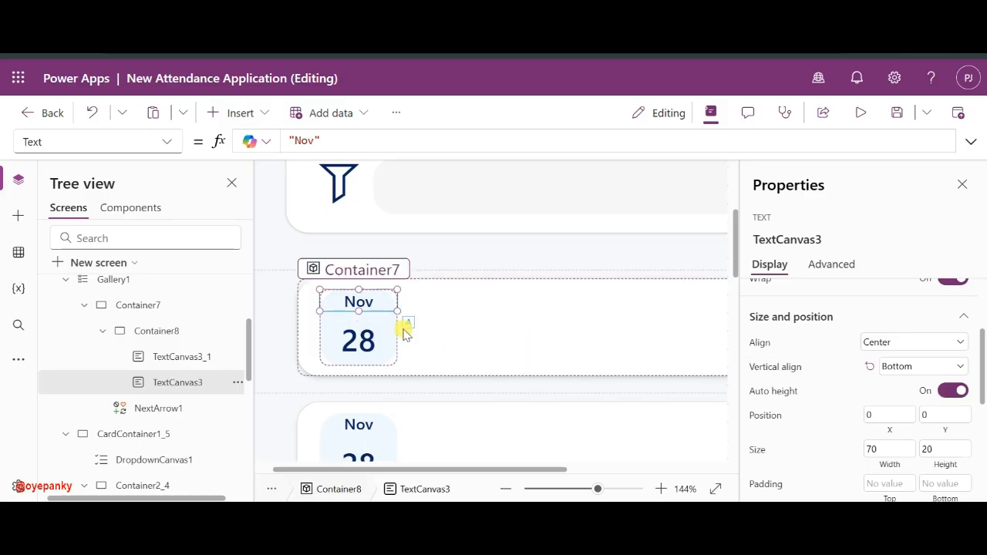
- Nudge Nov slightly lower and set the 28 label's Y position to 18
drag(357, 302, 357, 307)
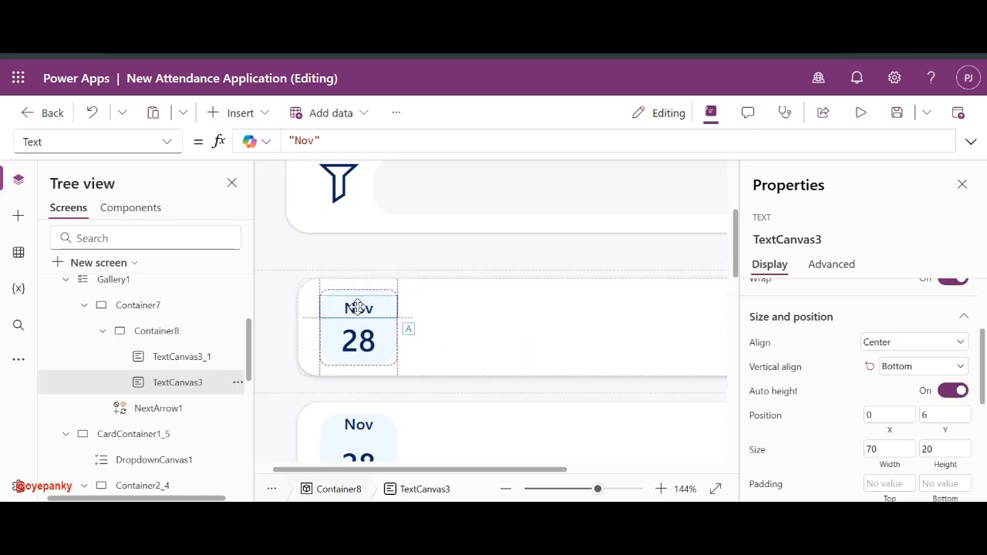
click(357, 331)
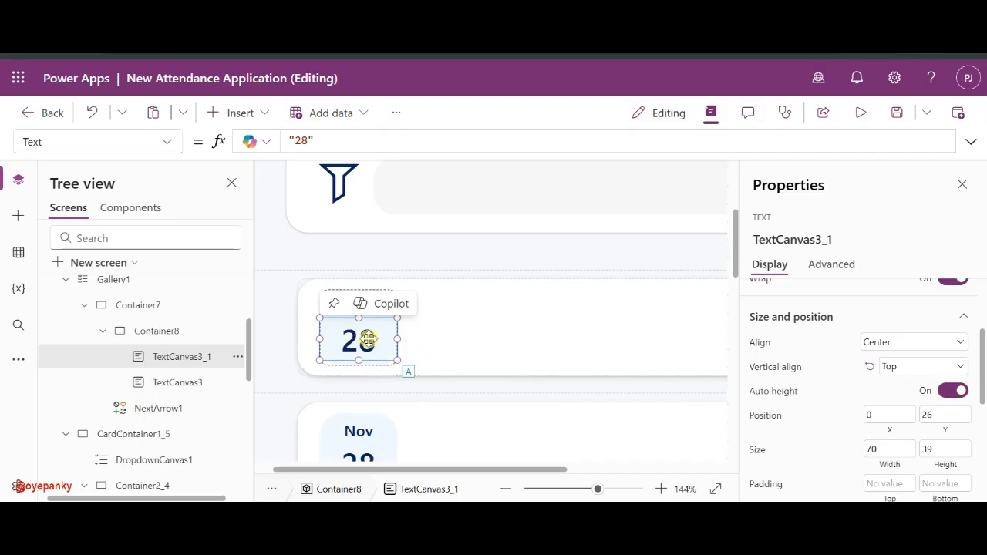
drag(367, 338, 370, 332)
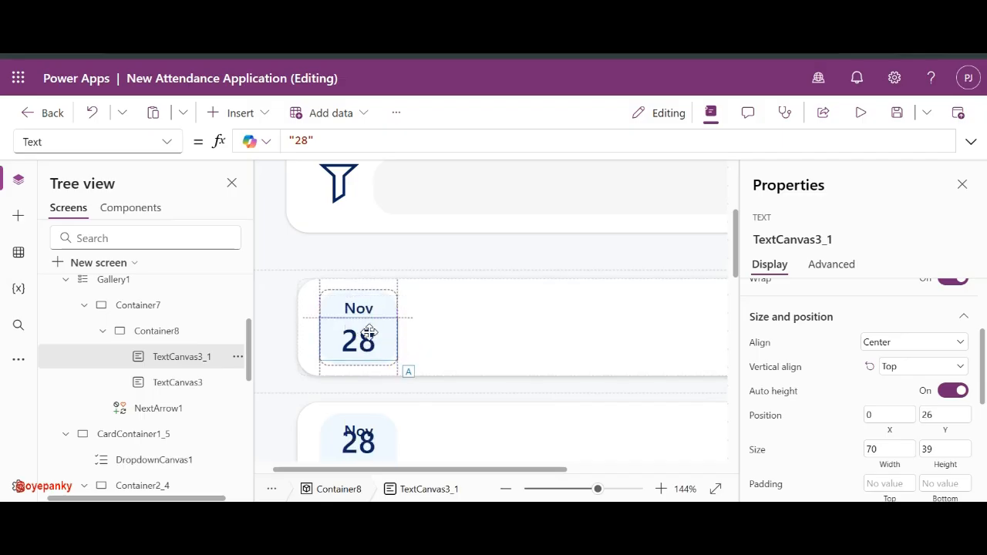
scroll(962, 446, up, 2)
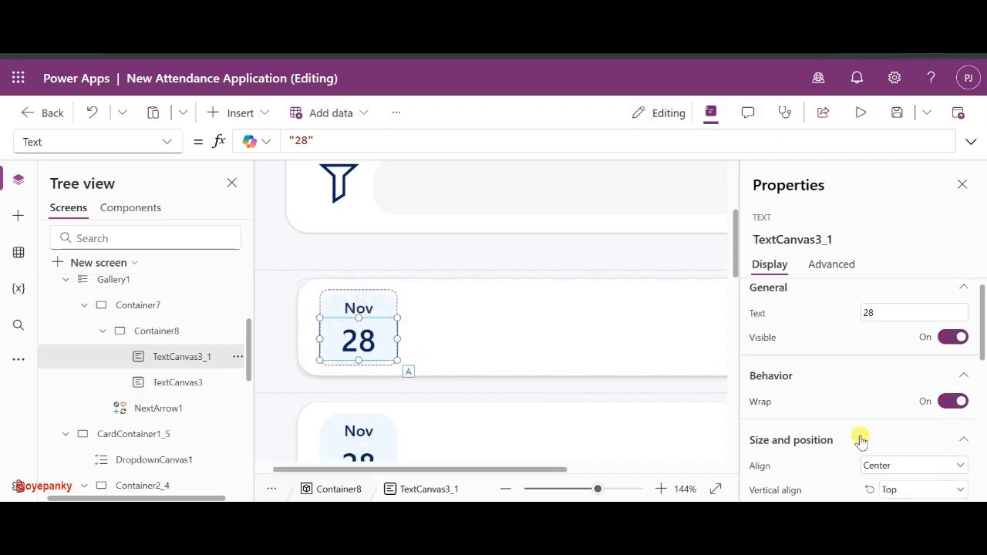
scroll(879, 428, down, 3)
double_click(945, 367)
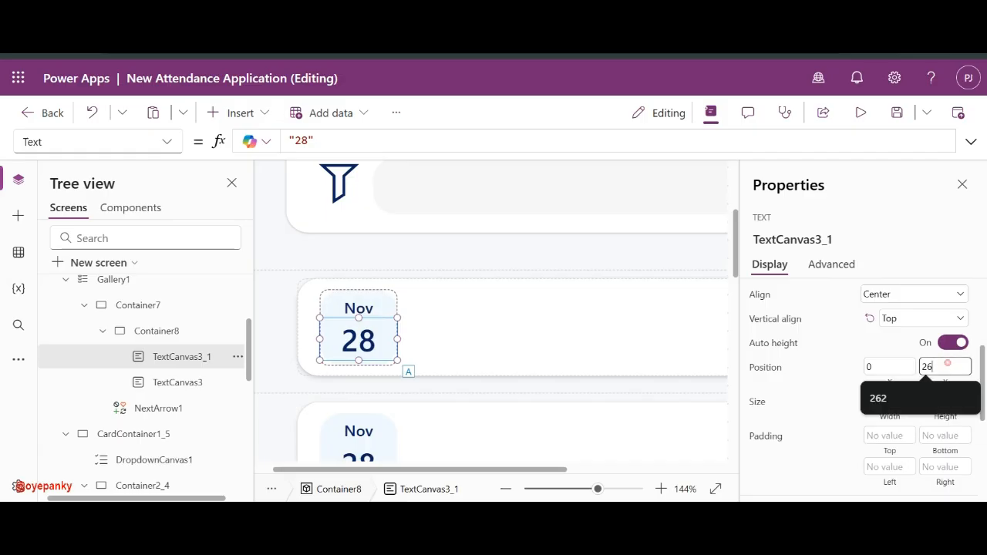
text(21)
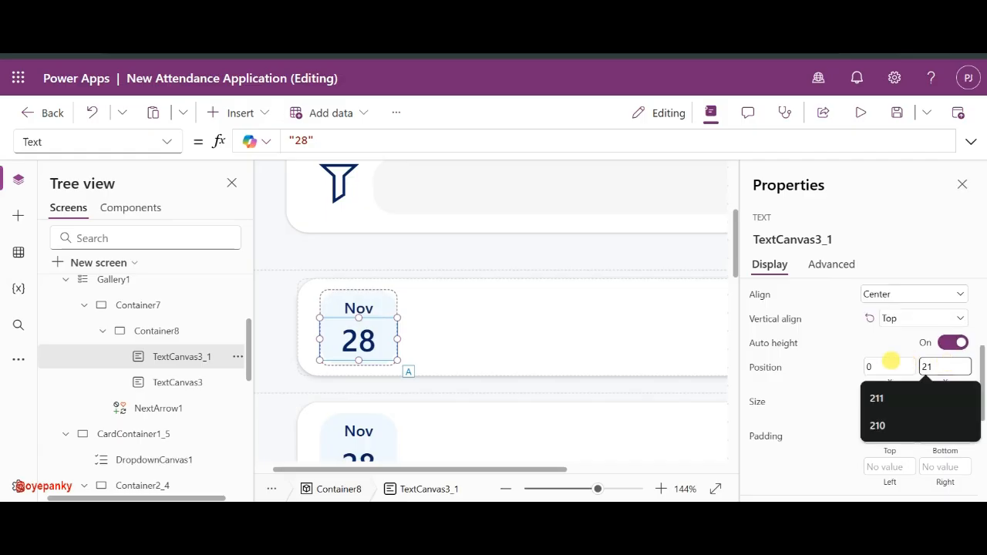
click(844, 369)
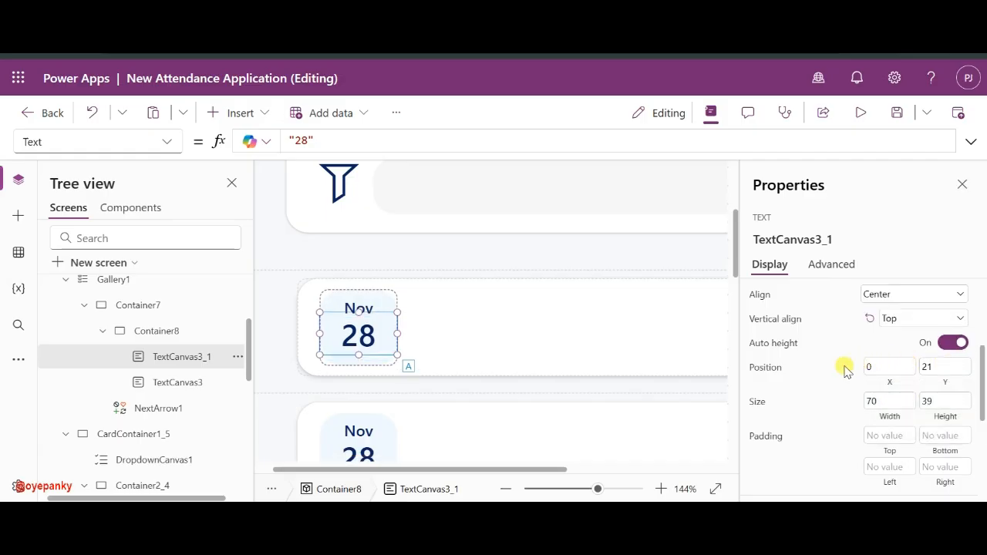
click(924, 367)
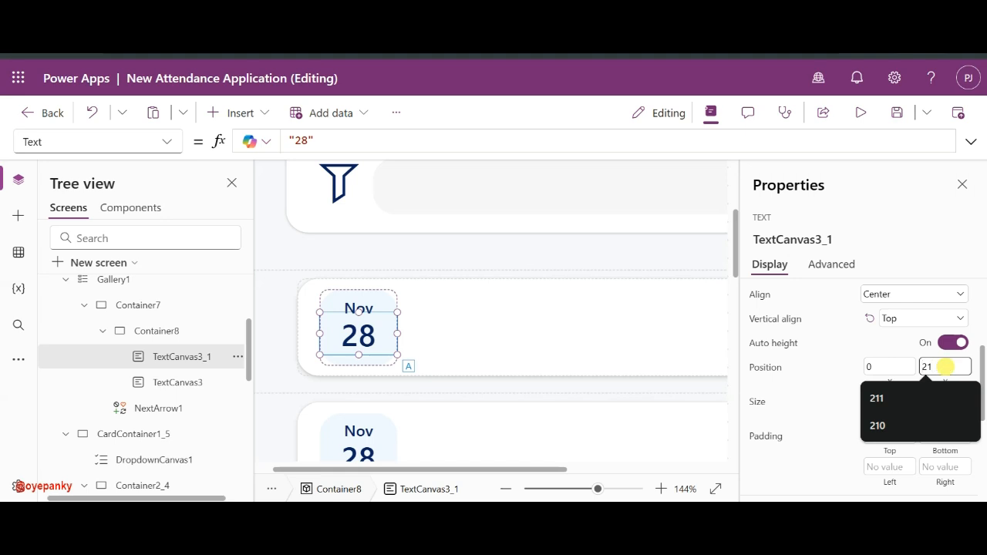
key(BackSpace)
key(BackSpace)
text(18)
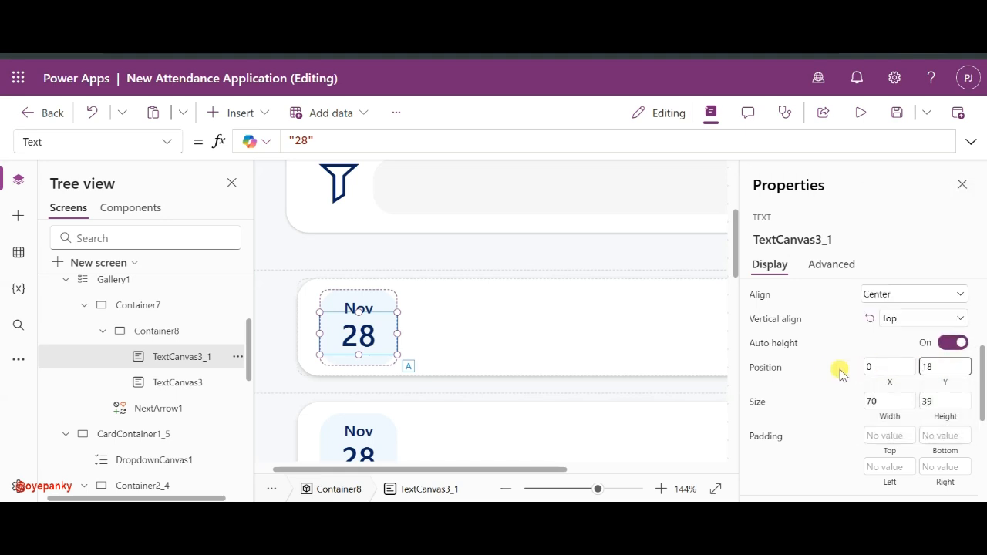
click(828, 372)
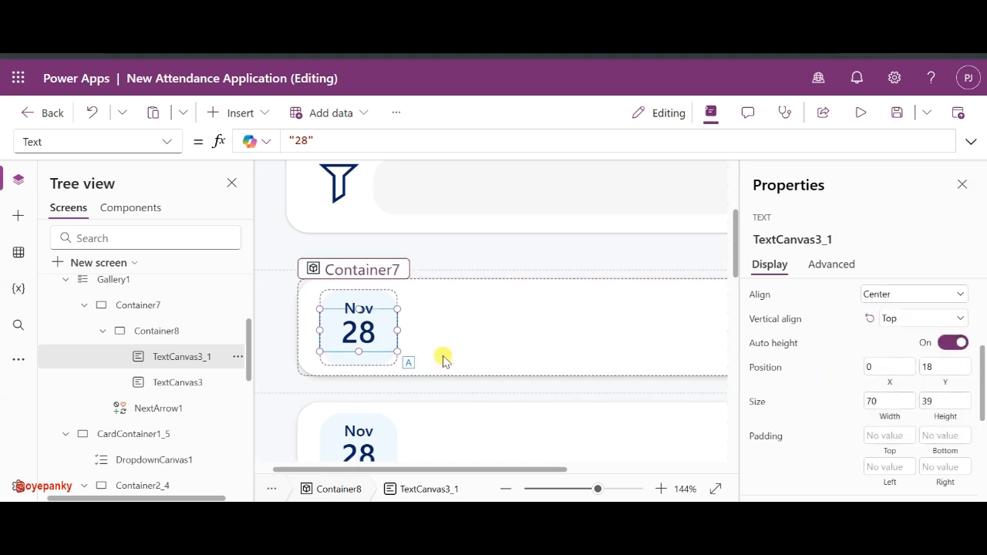
click(570, 489)
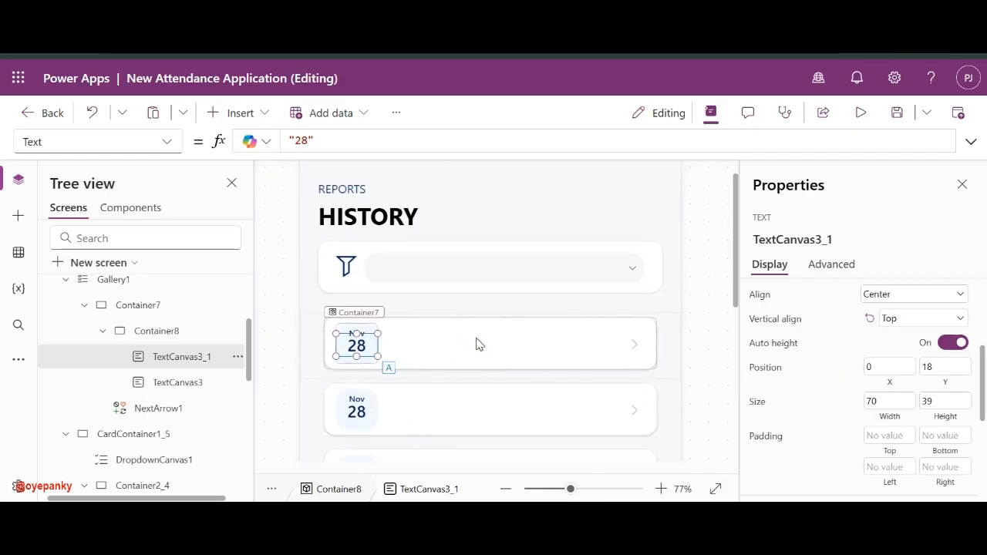
- Select both the 28 and Nov labels and move them a few pixels lower in the badge
click(397, 339)
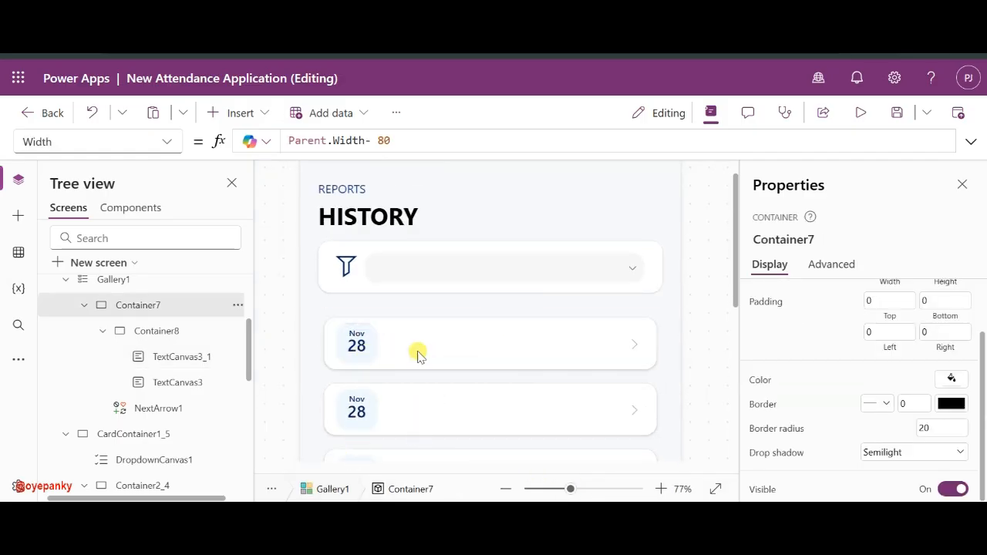
click(357, 340)
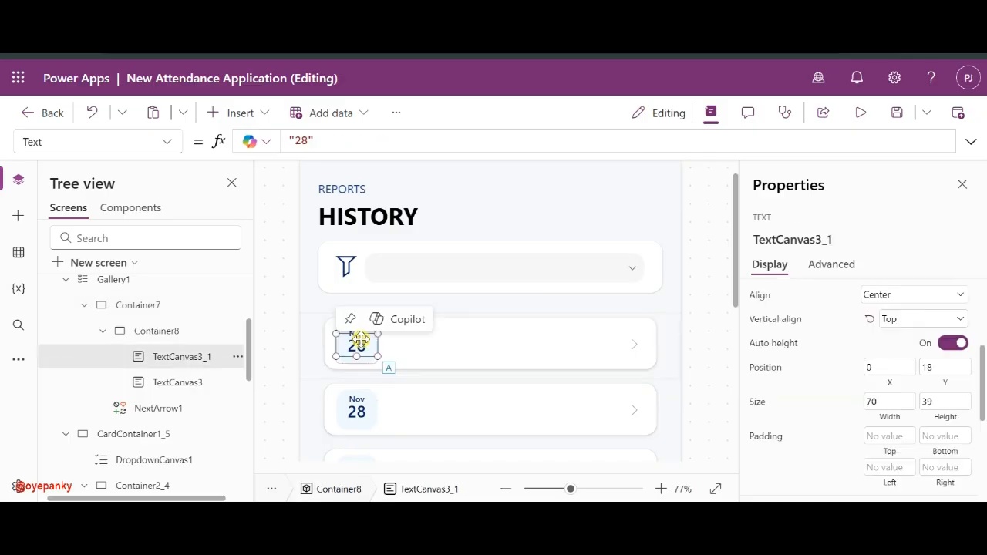
ctrl+click(185, 374)
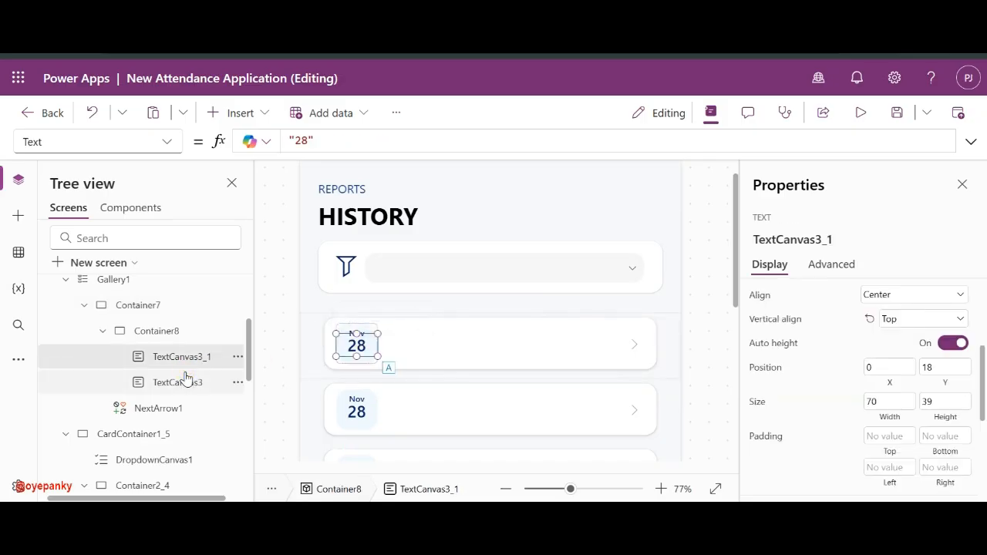
click(610, 491)
scroll(485, 398, down, 5)
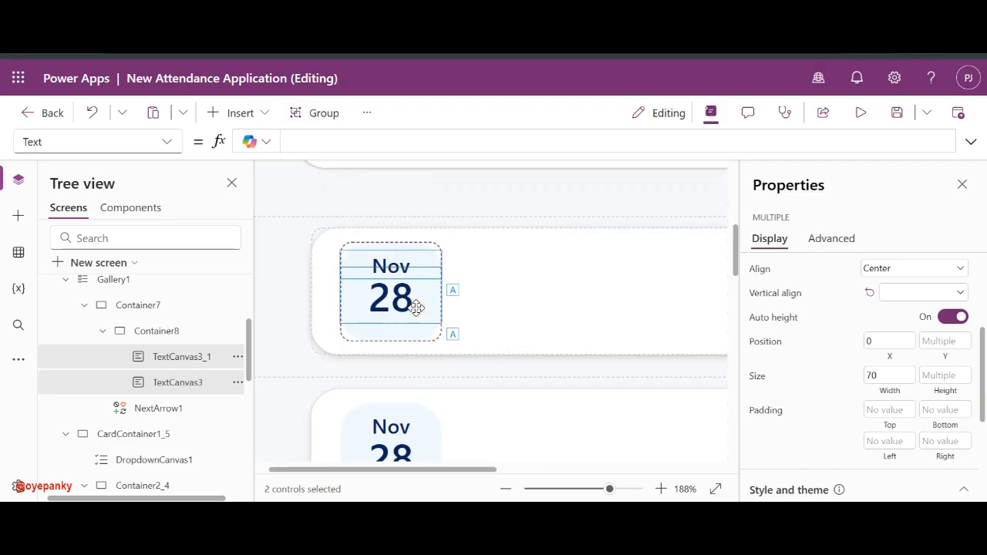
drag(416, 307, 415, 311)
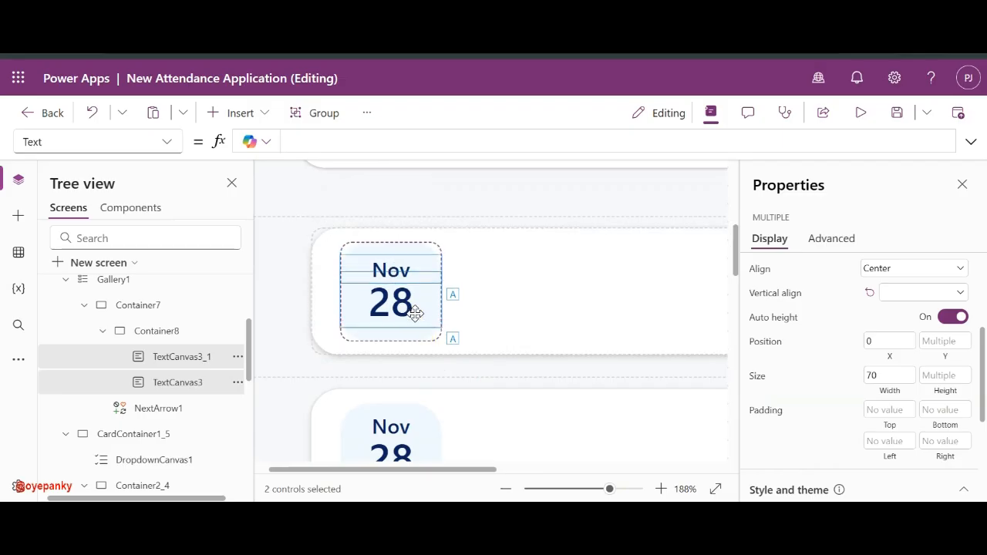
click(574, 488)
click(506, 366)
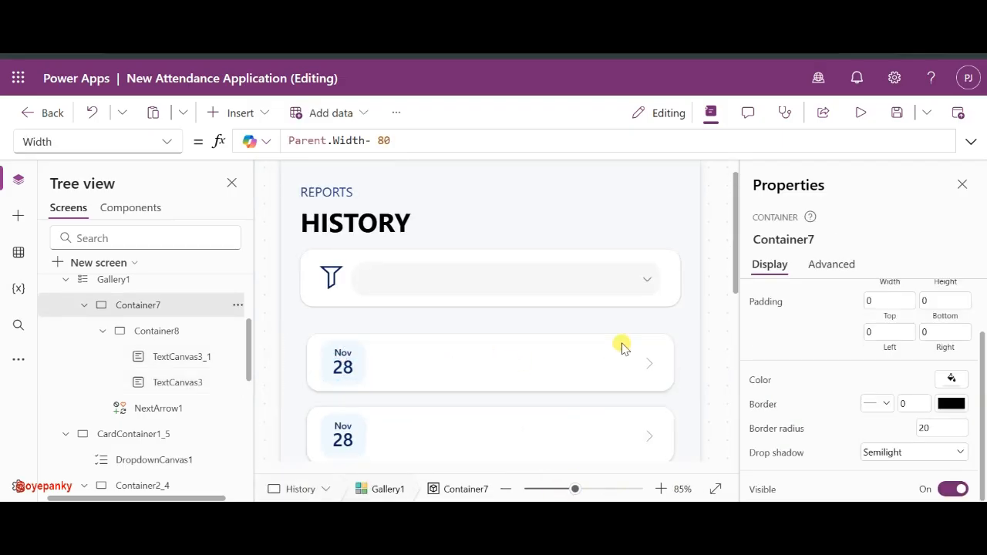
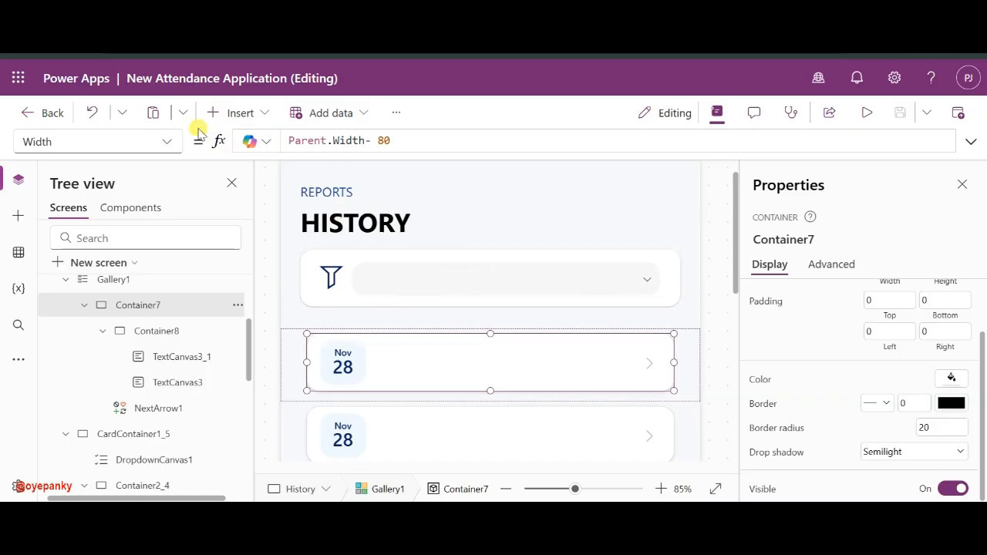
- Change the History screen heading text from 'HISTORY' to 'History'
click(231, 113)
key(Escape)
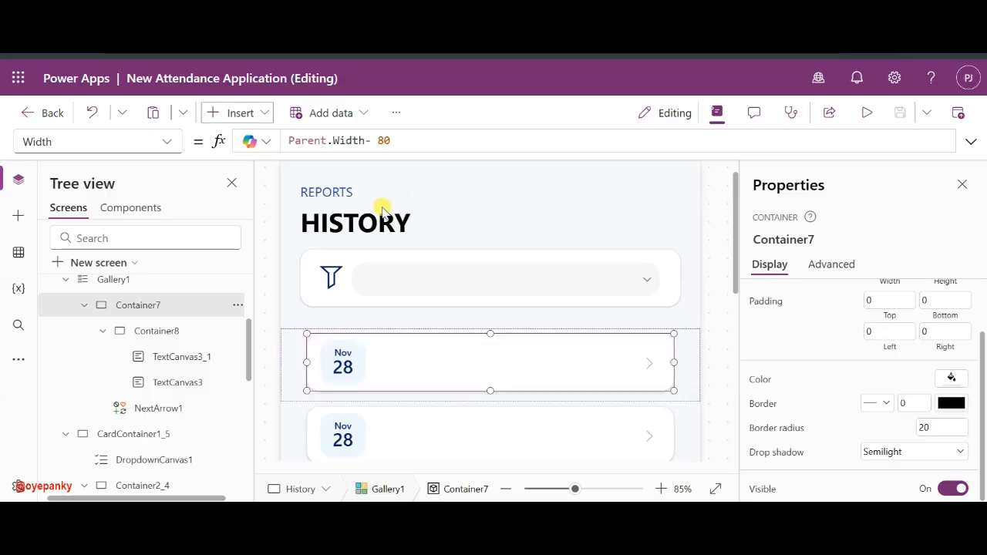
click(382, 214)
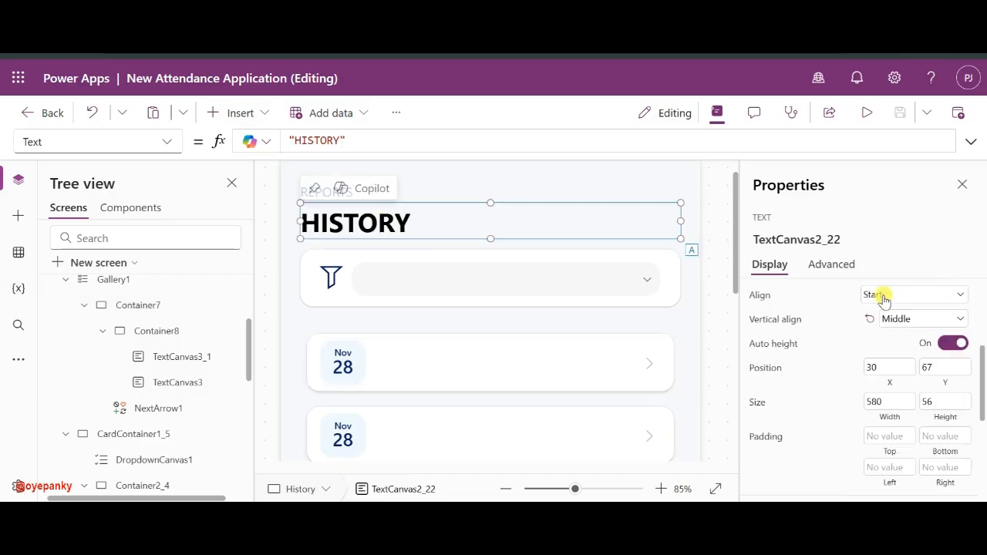
scroll(865, 299, up, 3)
click(873, 324)
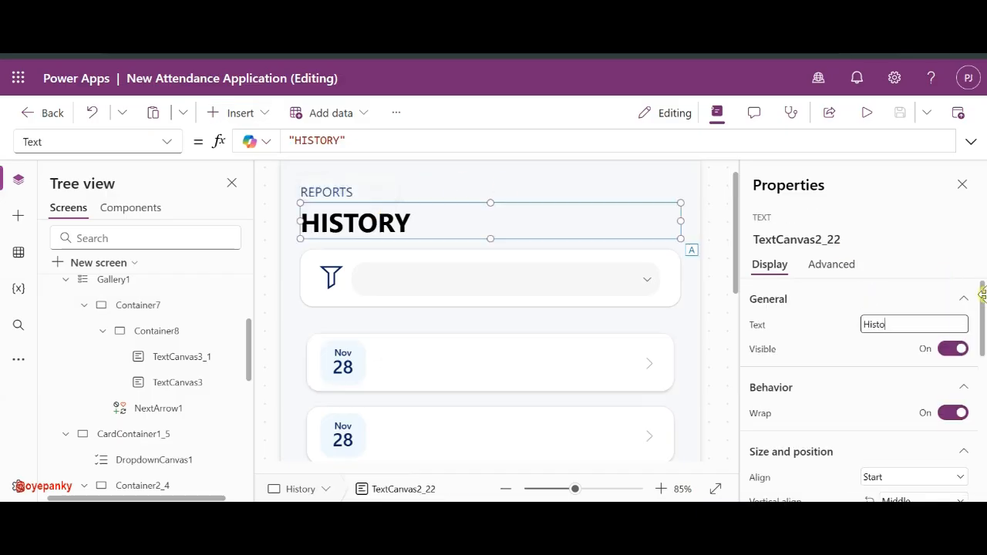
click(844, 342)
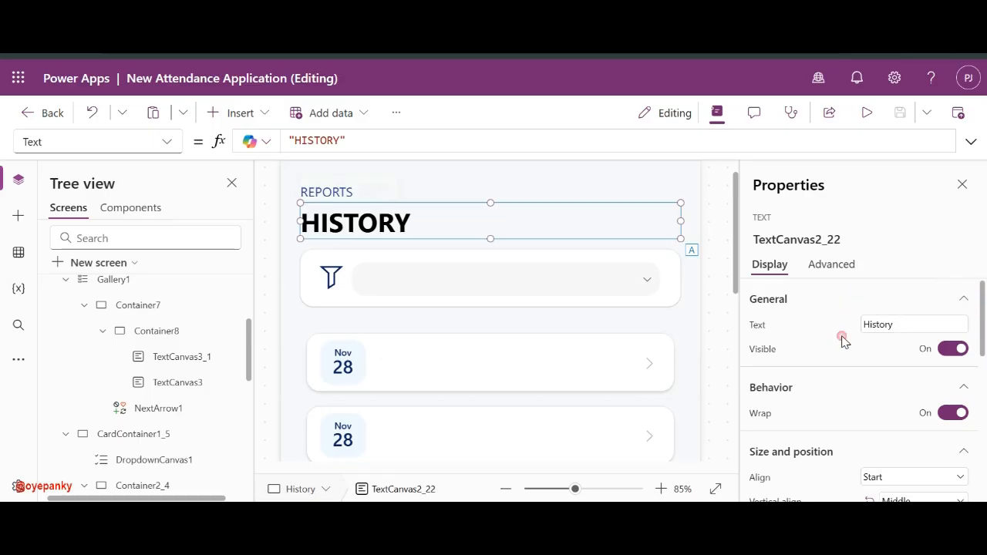
click(410, 370)
click(240, 112)
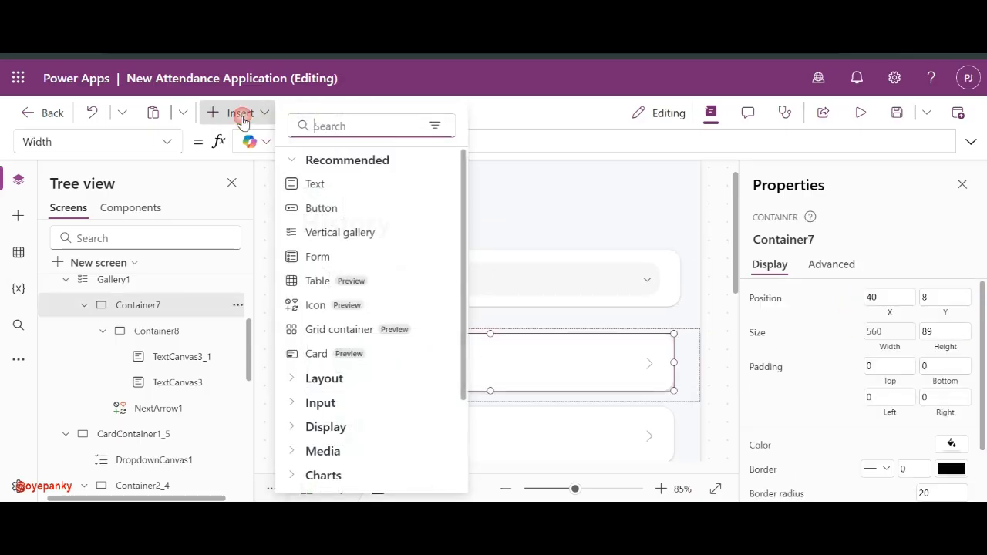
- Add a label reading 'Regular Shift' to the right of the Nov 28 date in the first card
key(Escape)
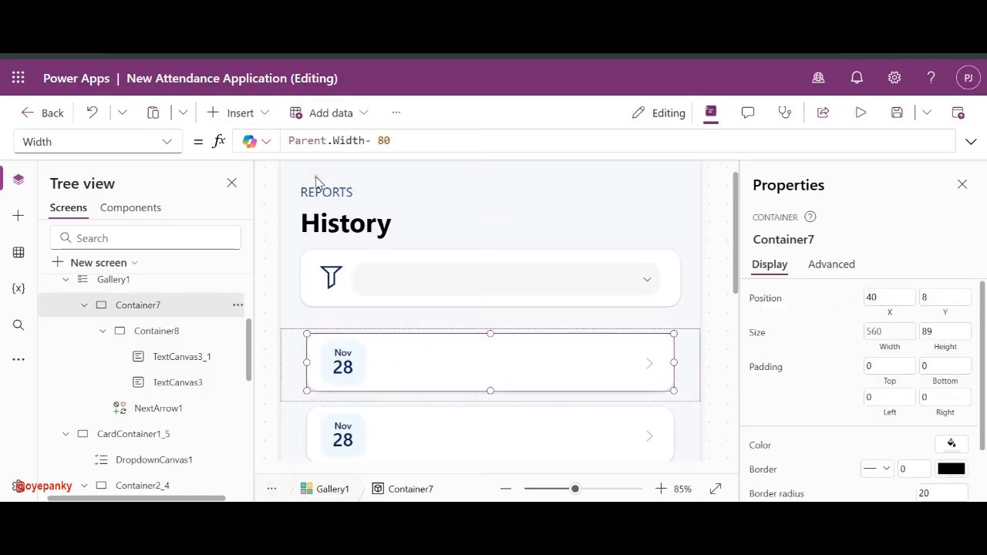
drag(353, 370, 396, 354)
click(396, 364)
click(398, 362)
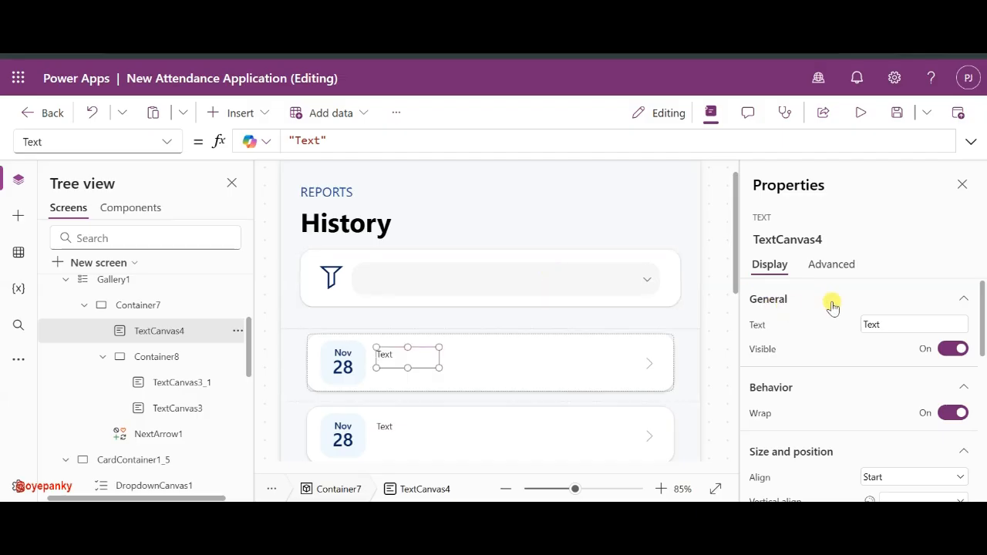
click(864, 324)
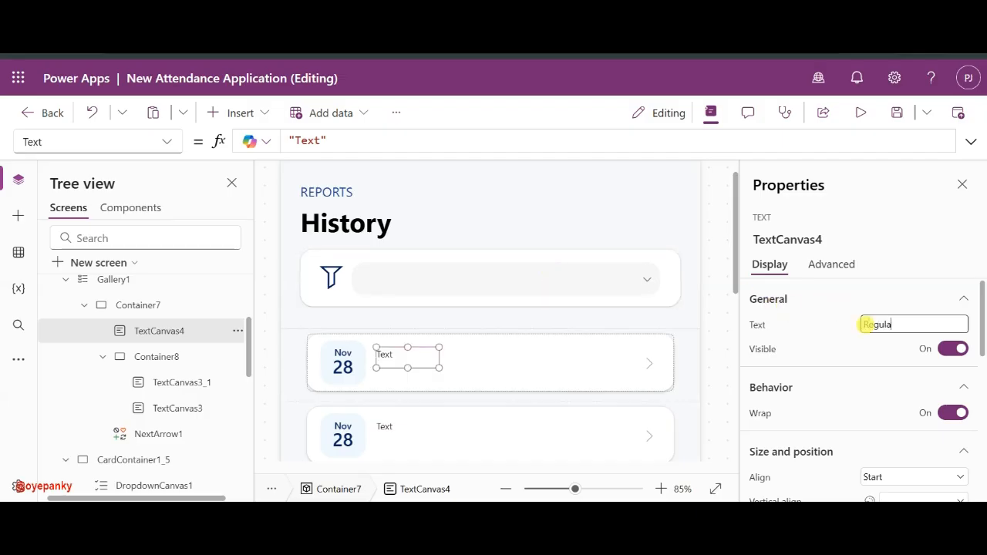
text(Regular Shift)
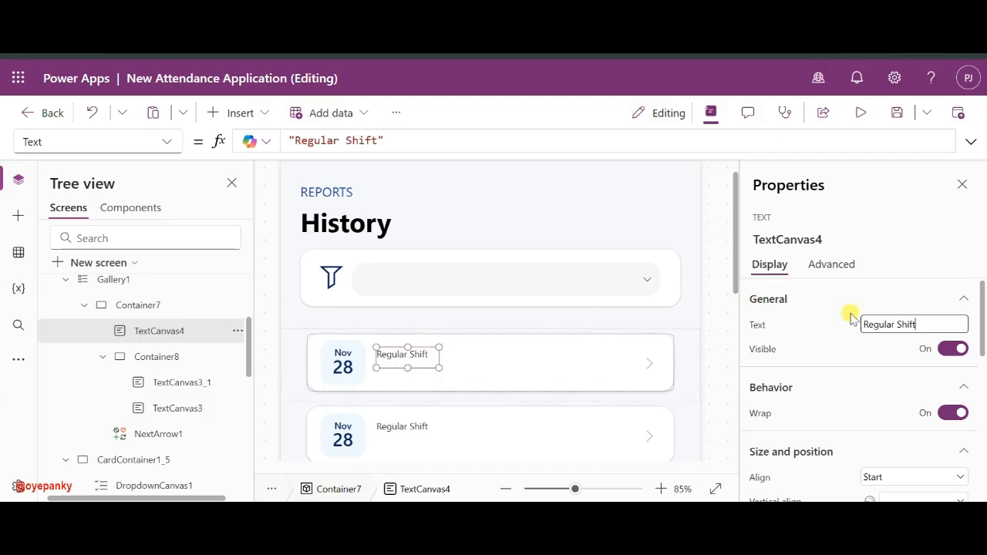
scroll(899, 399, down, 3)
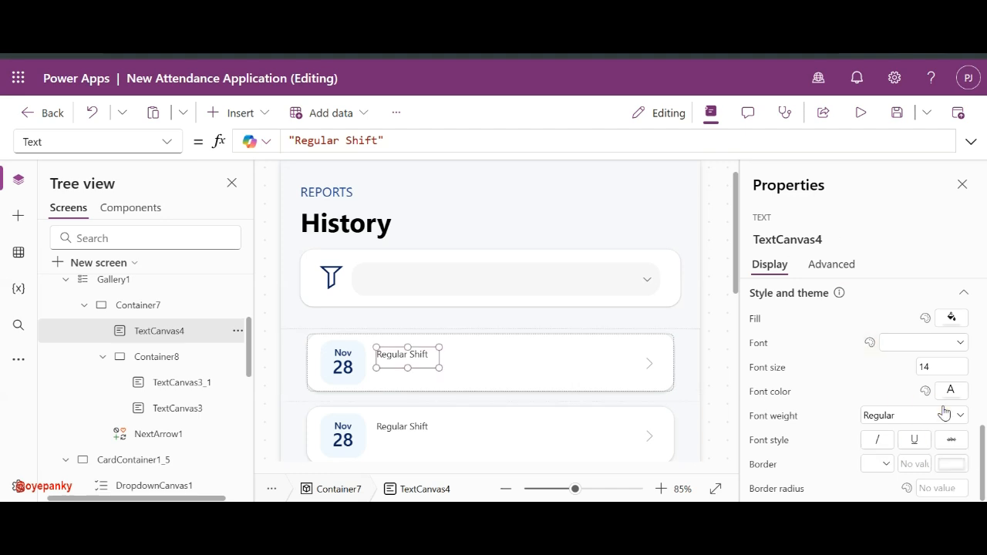
- Make the Regular Shift text bold, font size 18, and black
click(942, 415)
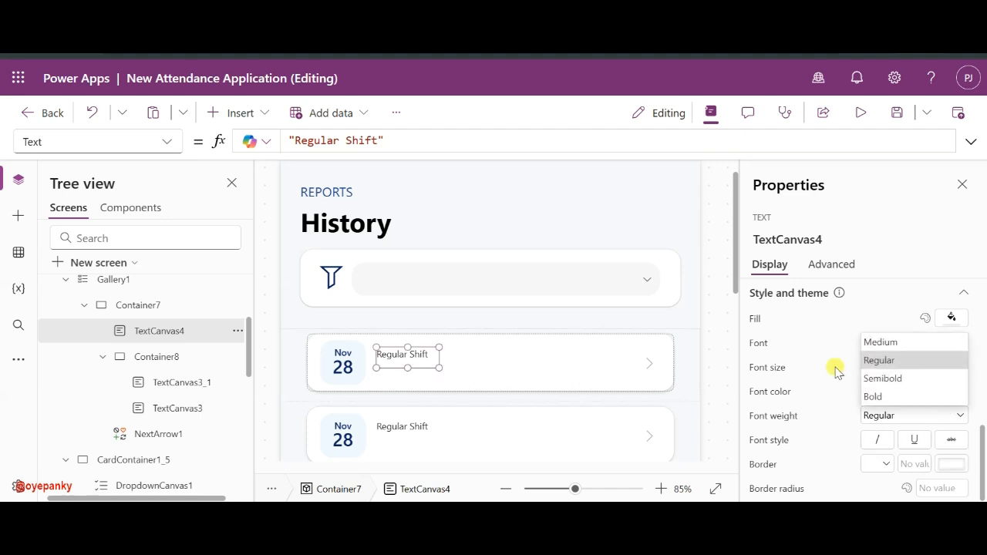
click(892, 416)
click(898, 418)
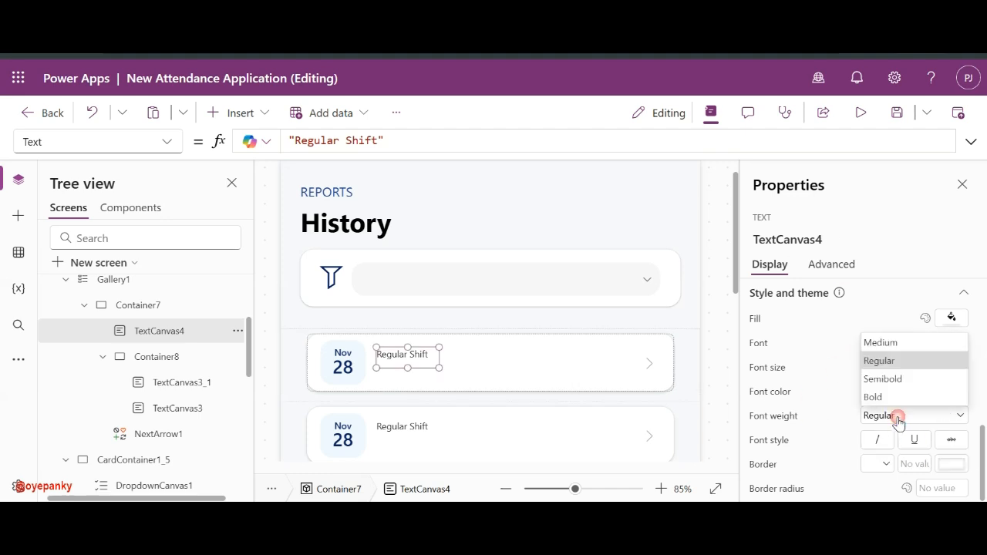
click(925, 396)
click(942, 365)
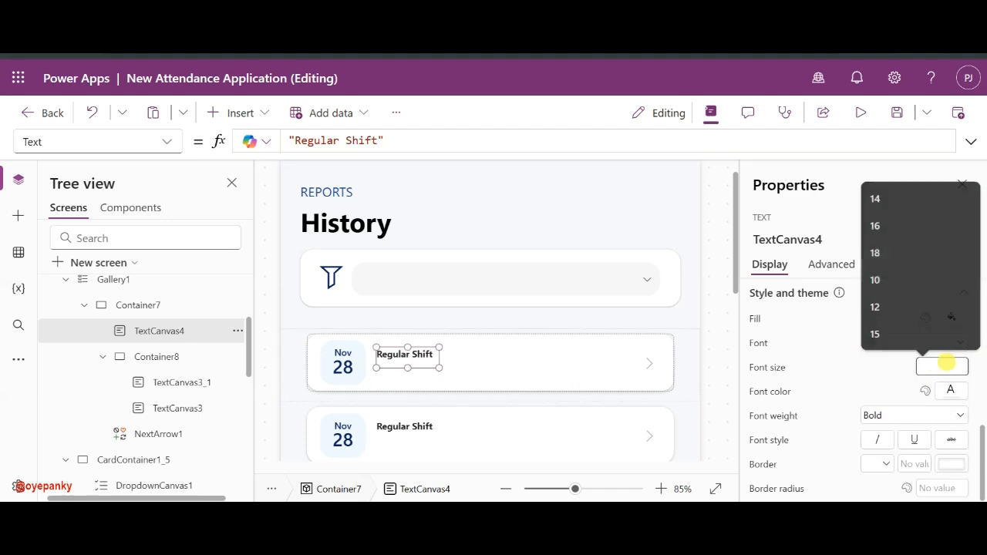
click(946, 364)
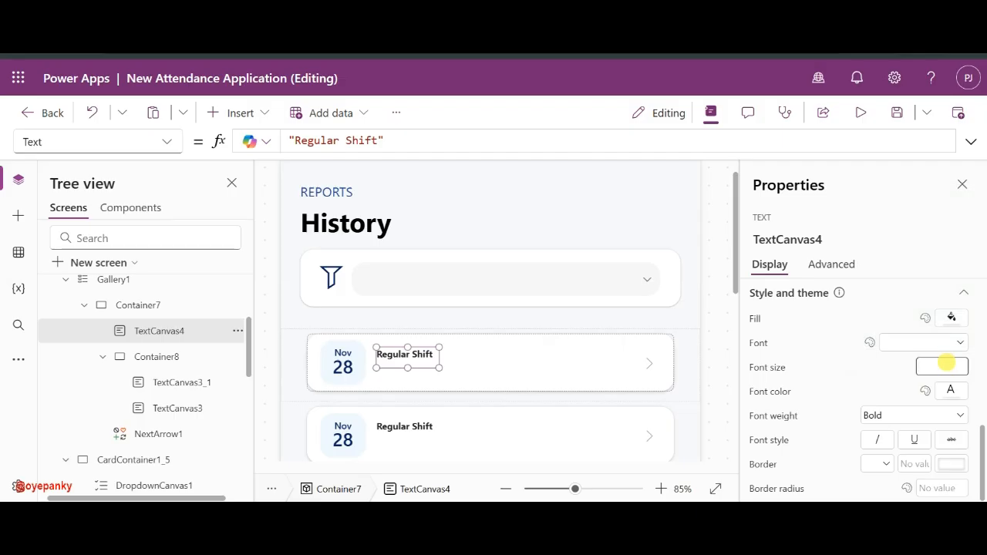
text(18)
key(Return)
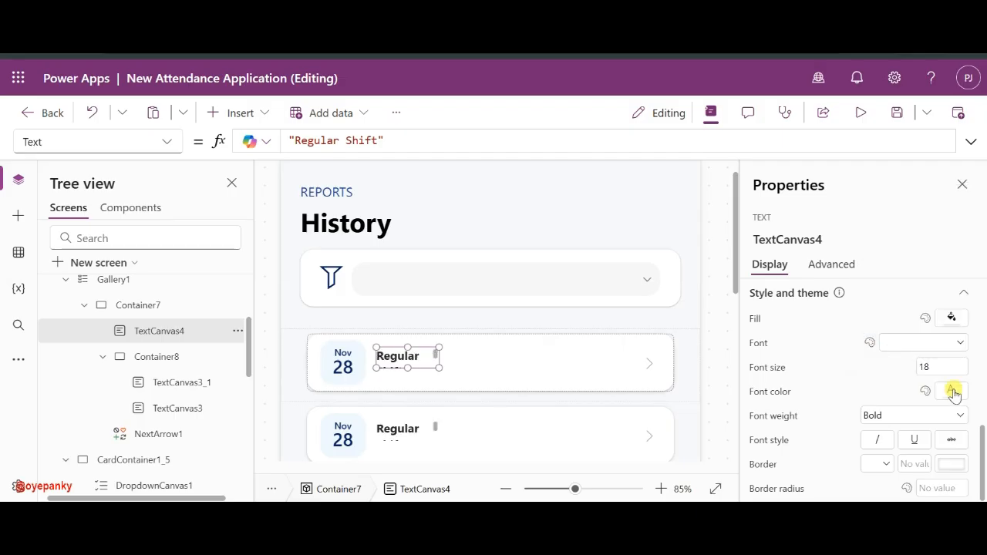
click(954, 392)
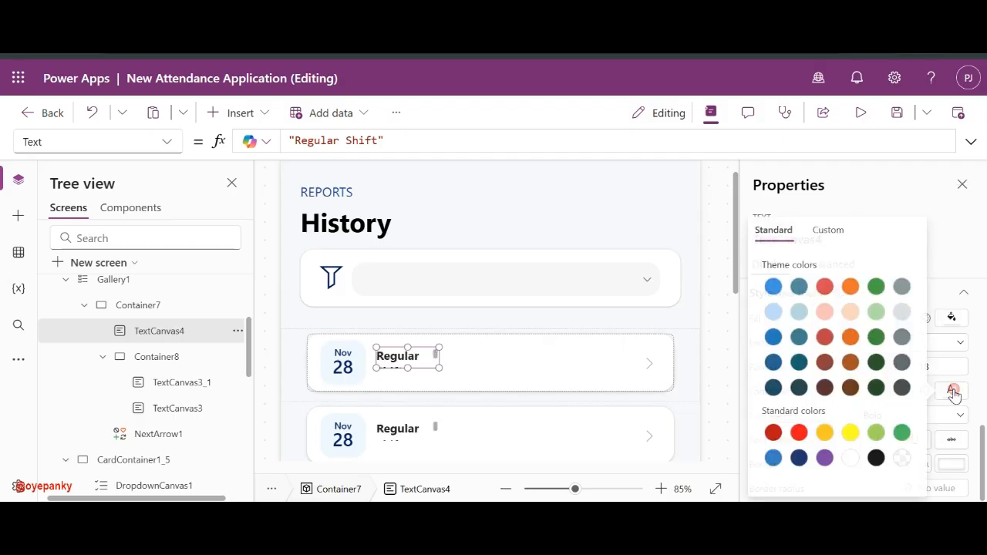
click(875, 458)
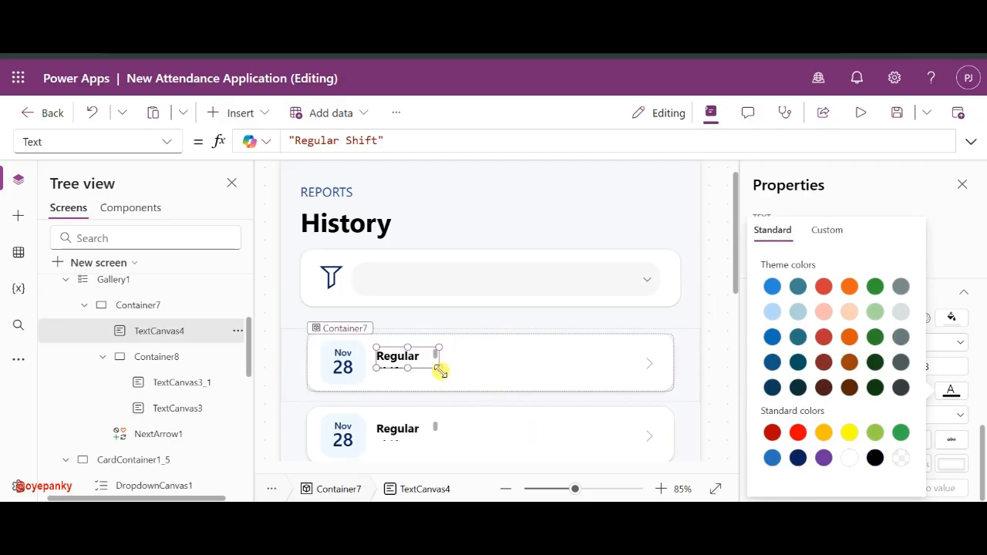
- Widen the Regular Shift label to fit, with Auto height on and Middle vertical alignment
drag(439, 371, 472, 369)
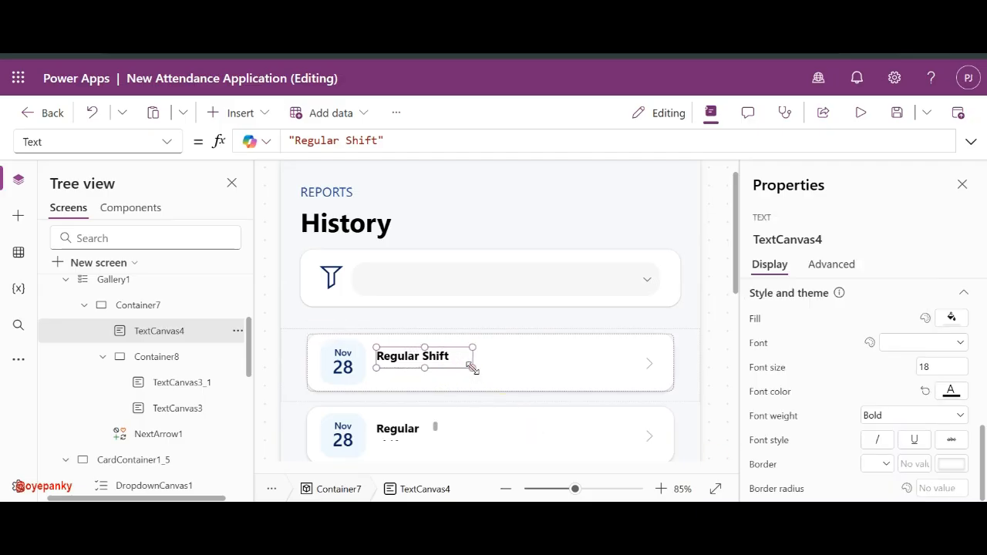
scroll(817, 346, up, 10)
scroll(885, 452, down, 1)
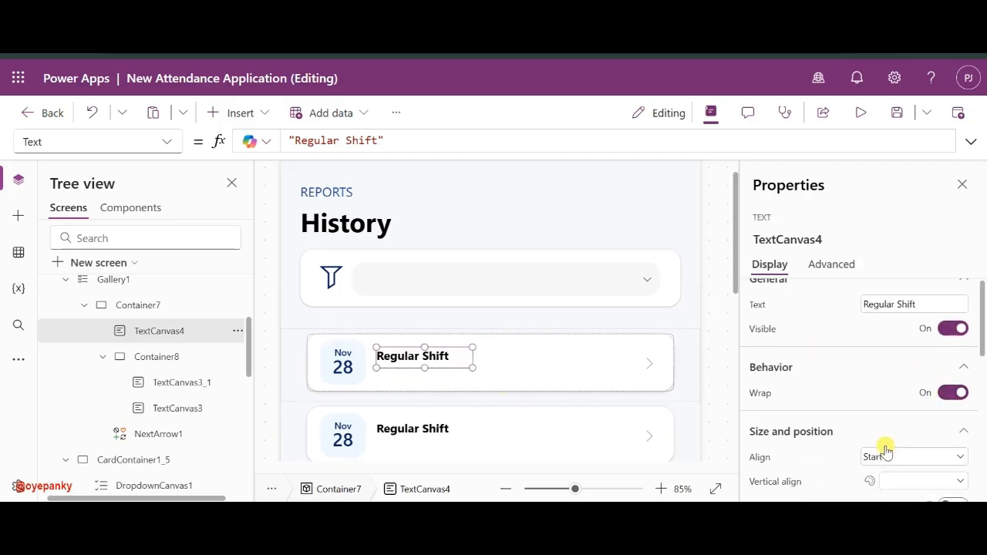
scroll(885, 453, down, 2)
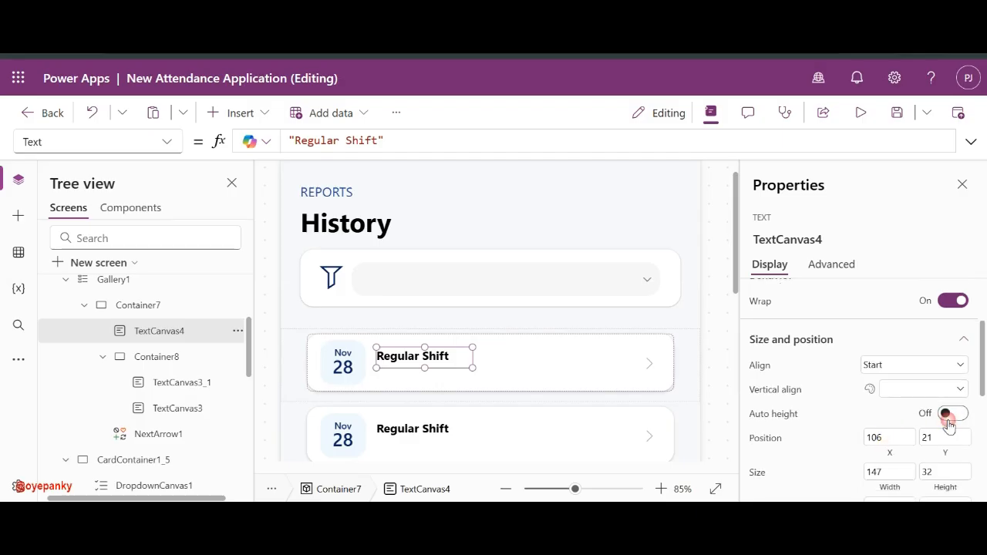
click(947, 417)
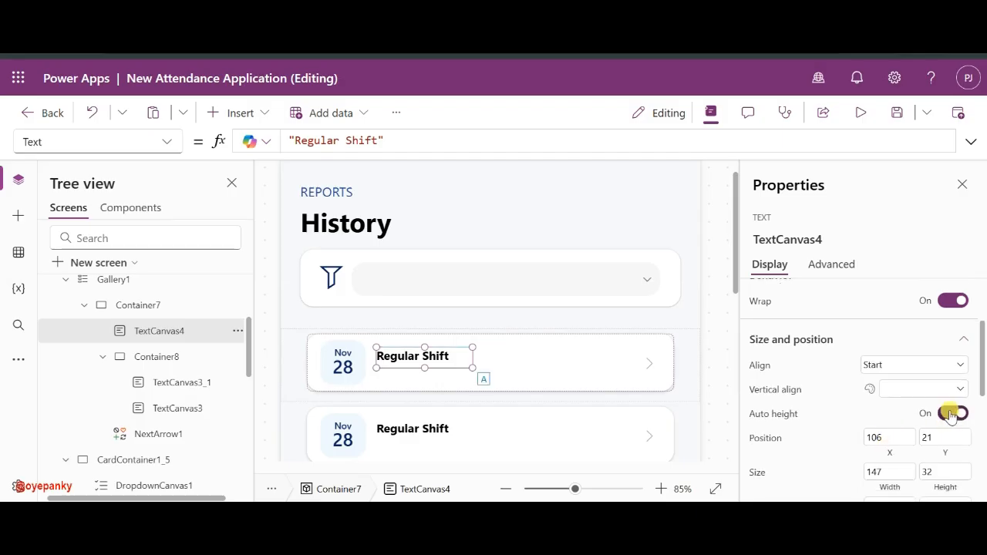
click(908, 390)
click(896, 422)
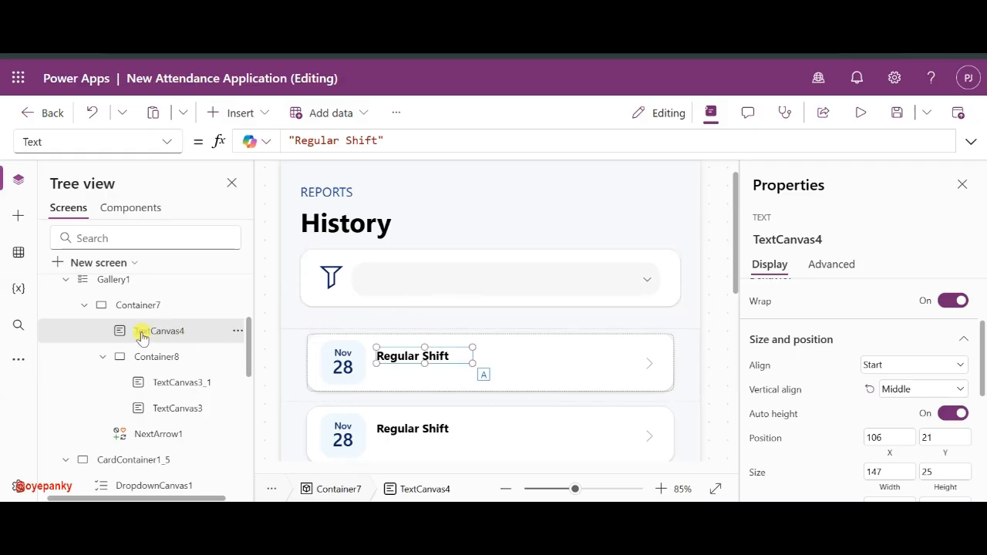
scroll(141, 338, up, 2)
- Select the CHECK-IN label and clock icon on the Attendance screen, then return to the History screen
click(96, 297)
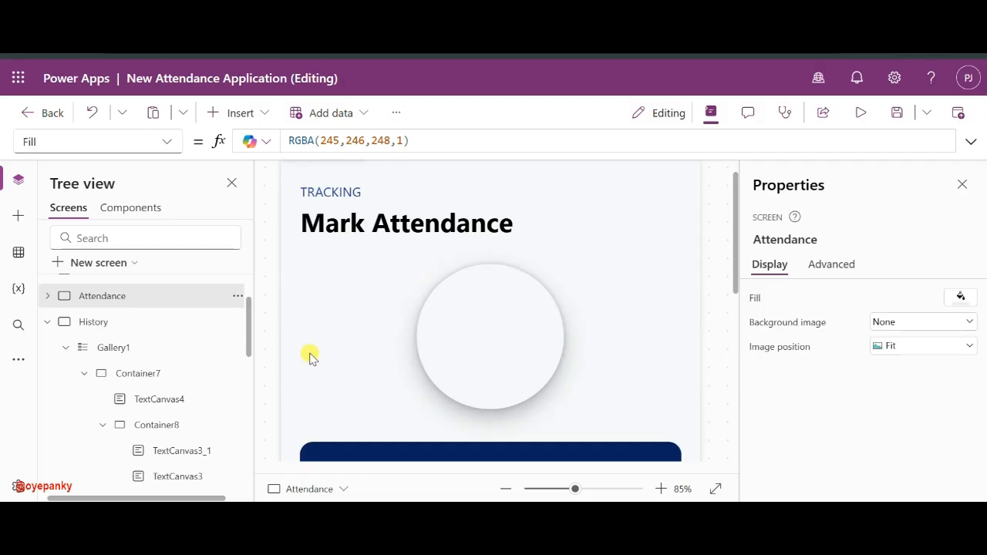
scroll(309, 356, down, 5)
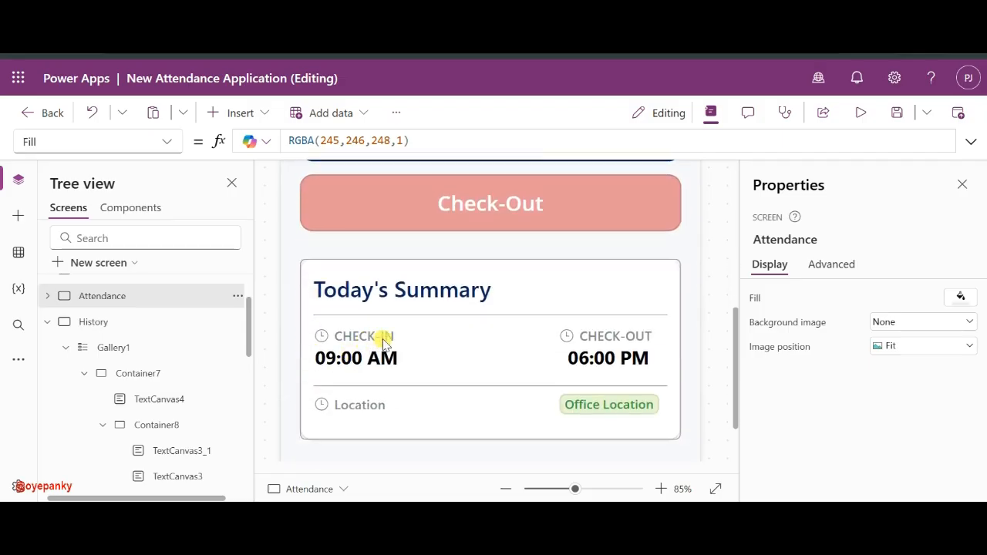
click(354, 337)
shift+click(322, 337)
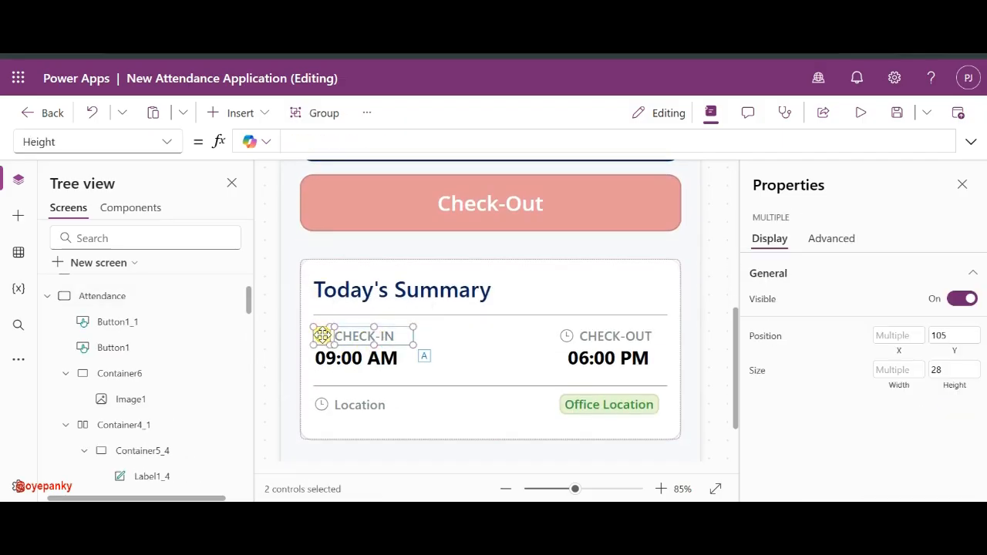
click(47, 295)
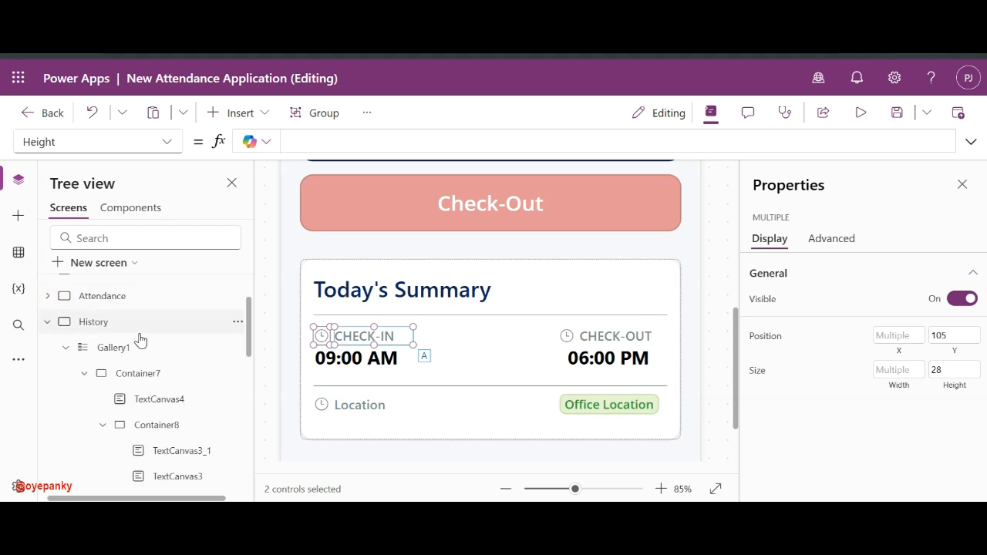
click(92, 322)
scroll(416, 278, up, 3)
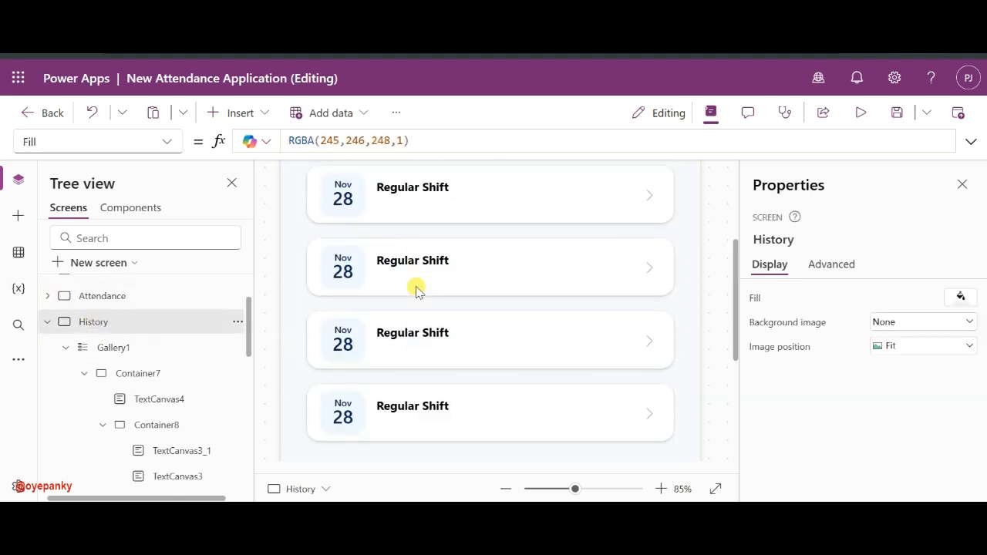
click(411, 219)
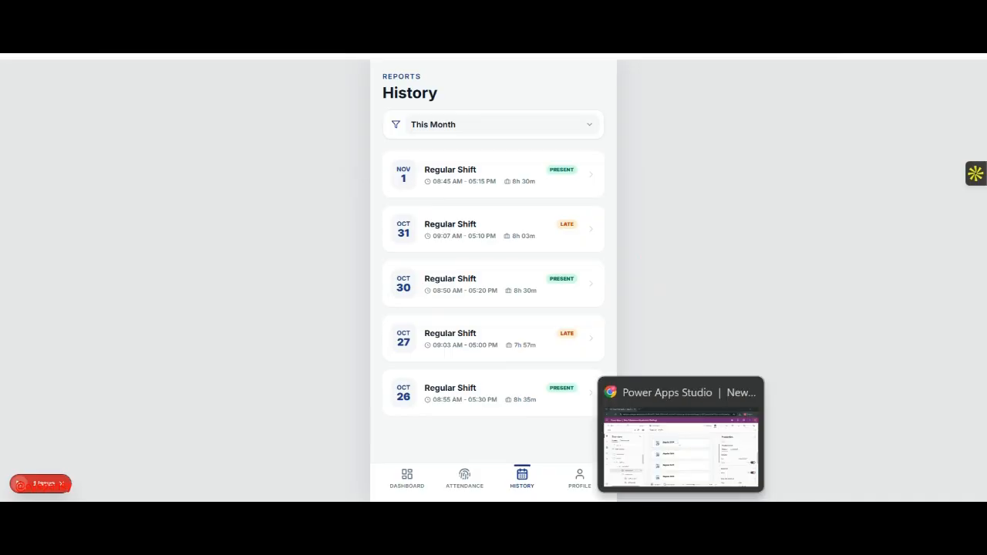
- Paste the CHECK-IN label and clock icon into the first card beneath Regular Shift
click(677, 416)
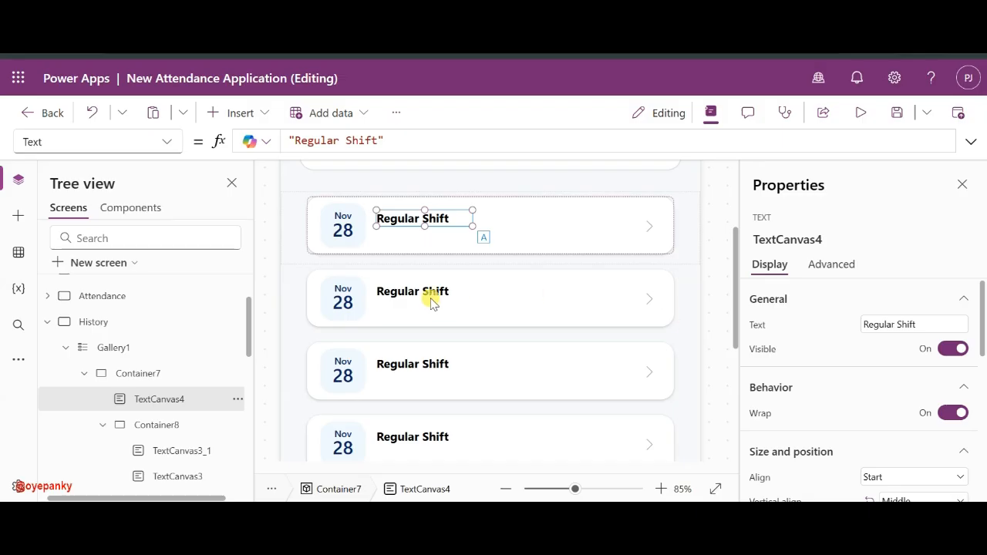
click(396, 238)
key(ctrl+v)
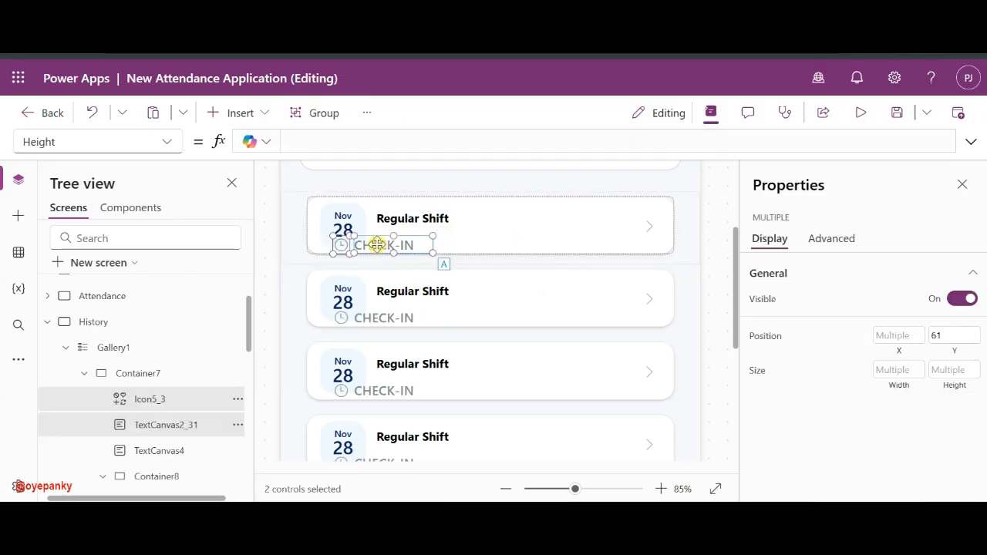
drag(407, 244, 441, 234)
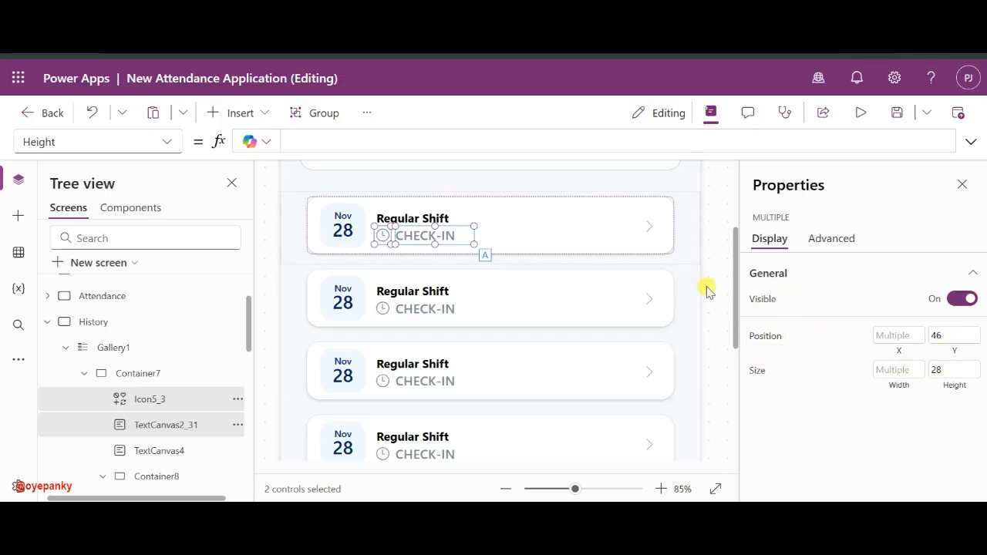
- Set the pasted icon and label height to 20
click(958, 374)
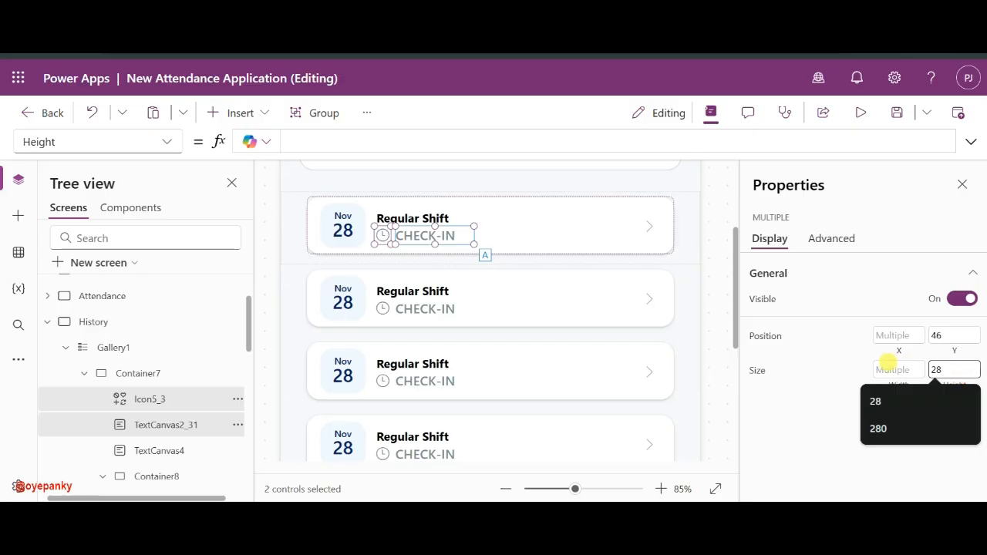
key(BackSpace)
key(BackSpace)
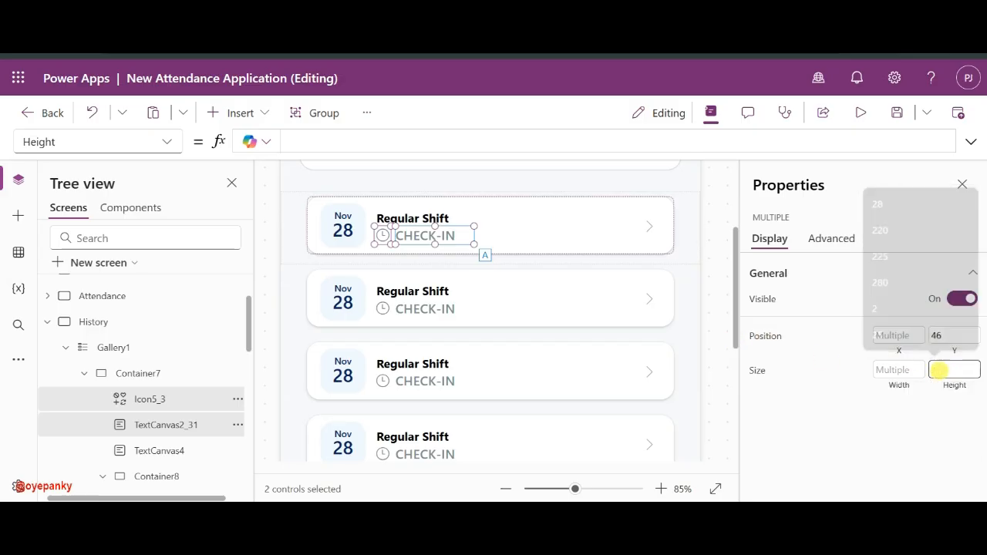
text(20)
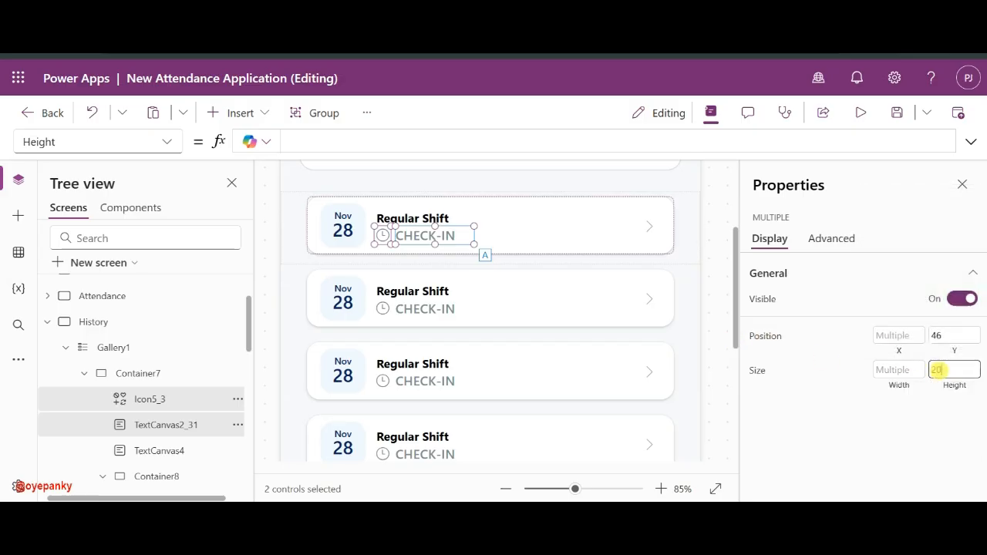
click(827, 370)
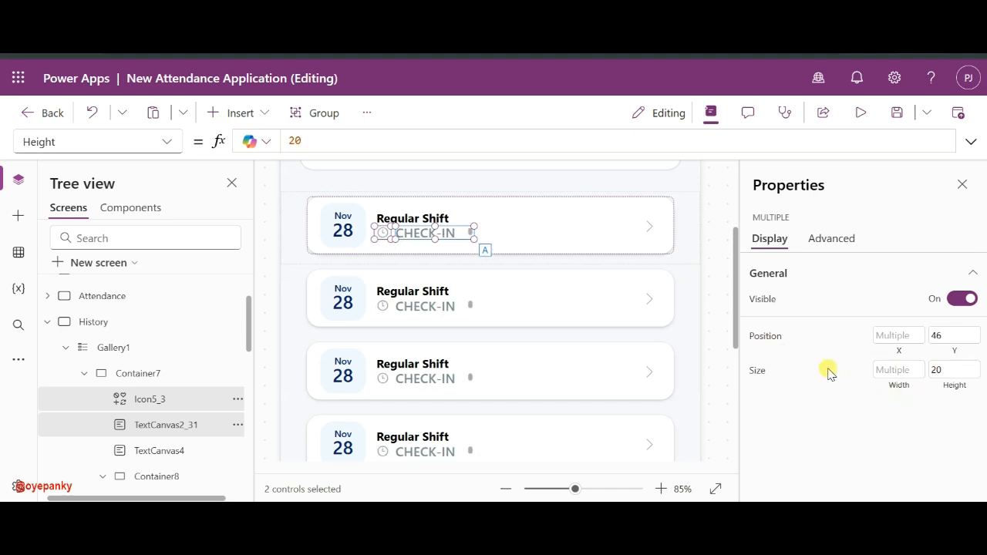
click(712, 257)
click(437, 230)
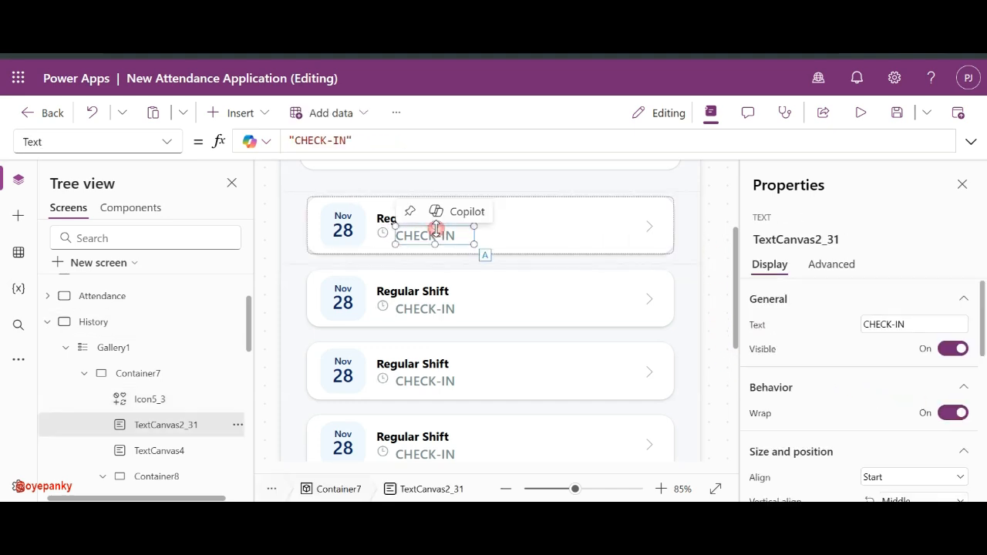
- Set the CHECK-IN label's font size to 14 and nudge it slightly left
scroll(960, 415, down, 5)
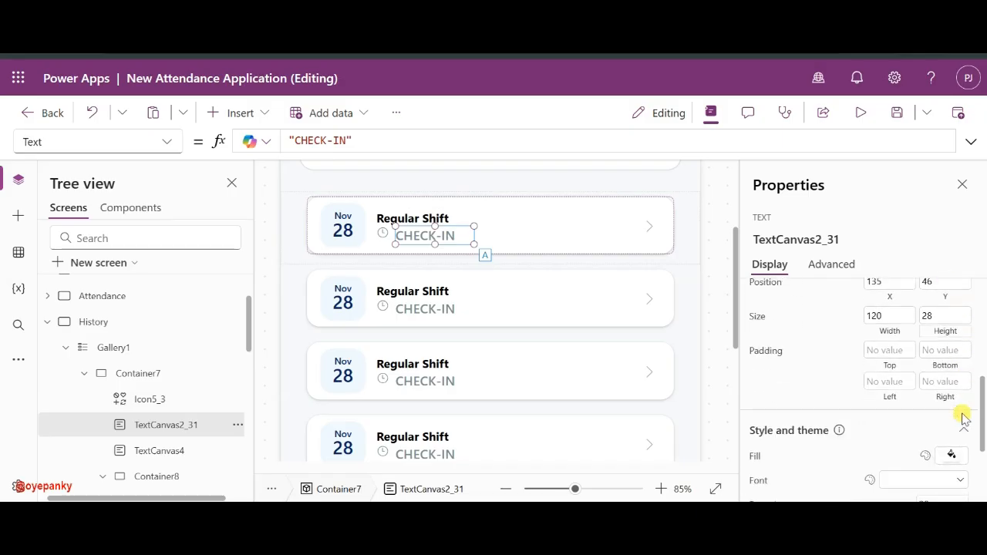
scroll(962, 417, down, 1)
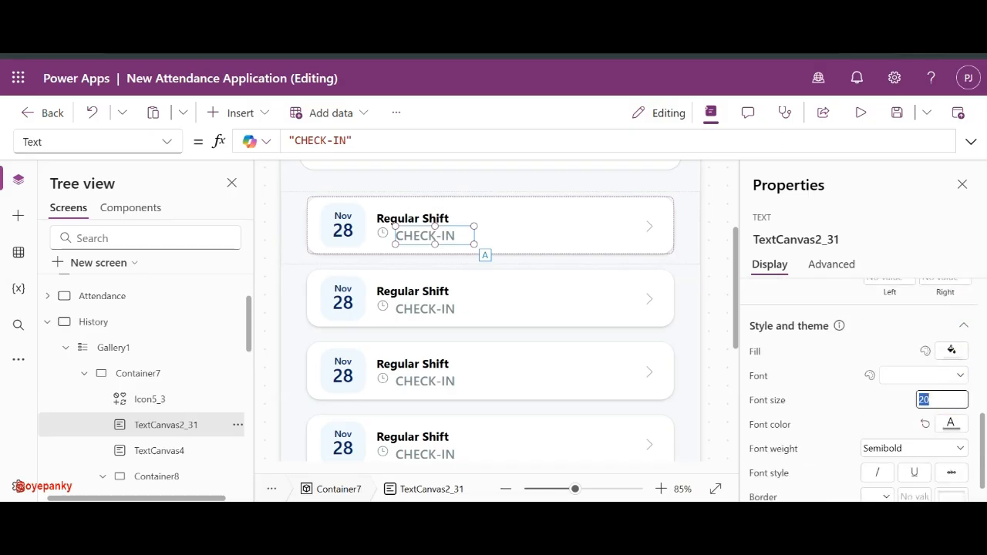
text(14)
click(897, 402)
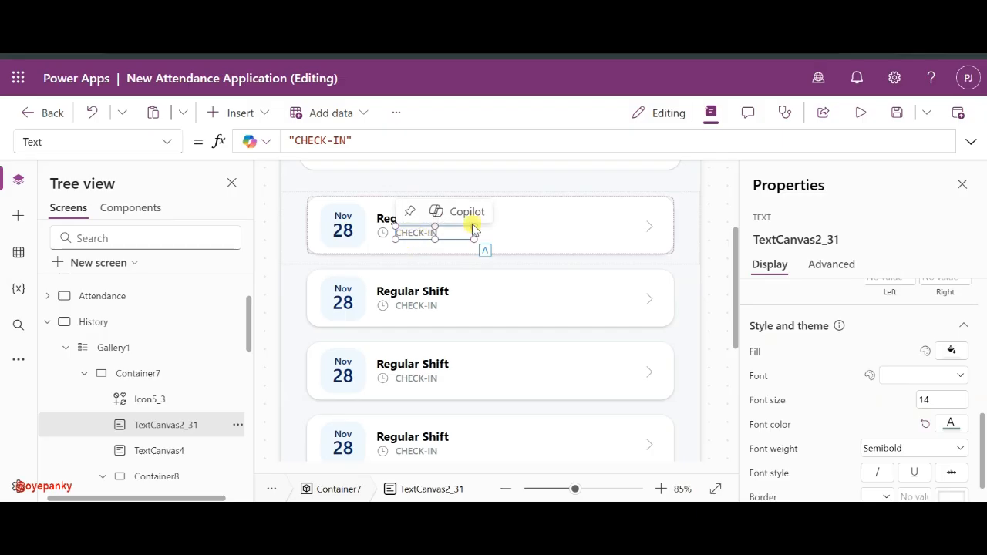
click(402, 228)
drag(400, 225, 396, 226)
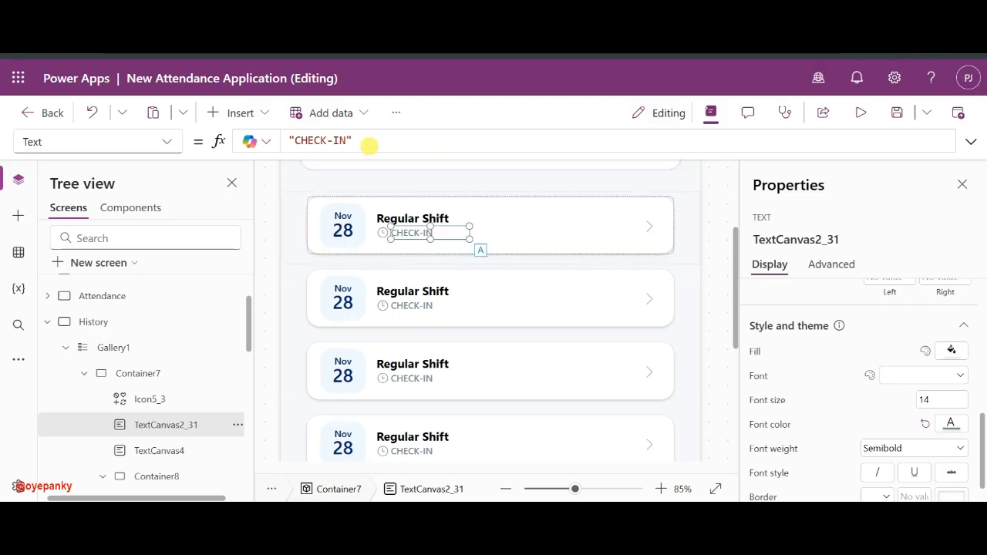
- Change the label's text to '08:45 AM - 06:00 PM'
triple_click(368, 143)
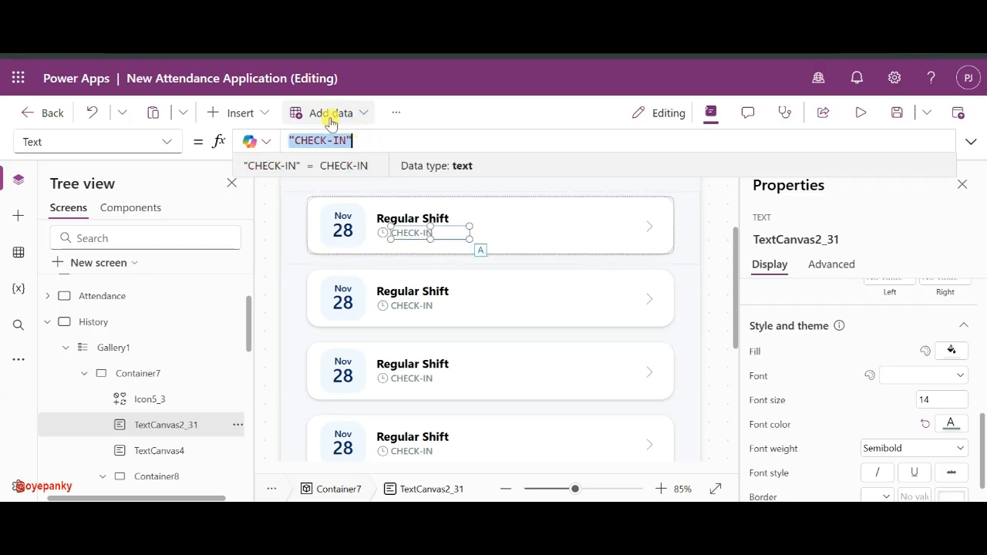
text("")
text(05)
key(BackSpace)
text(8)
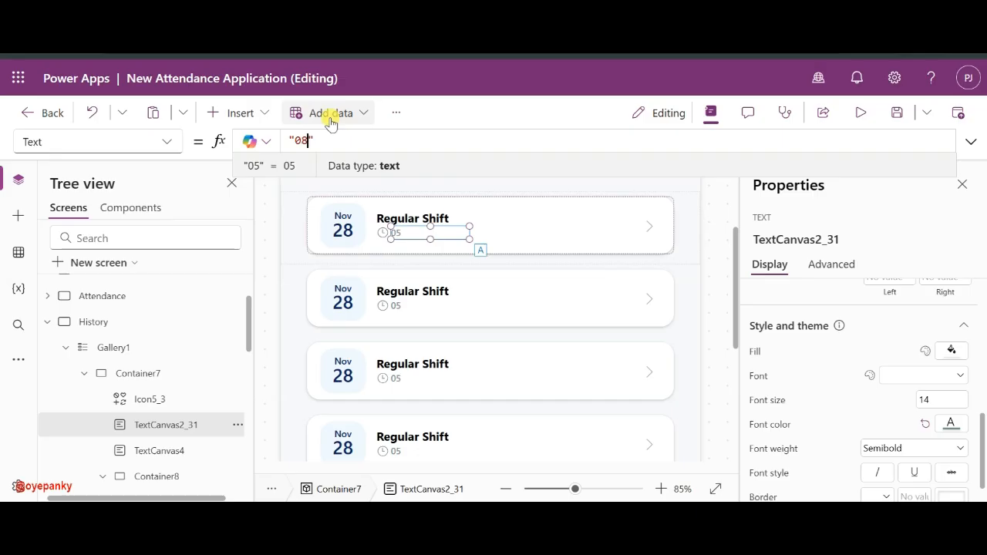
text(:45)
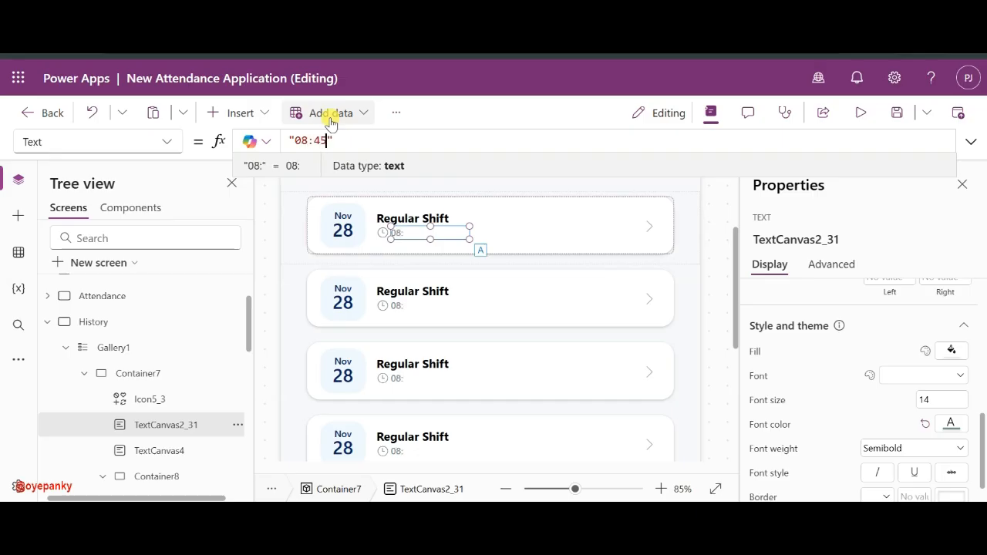
text( Am)
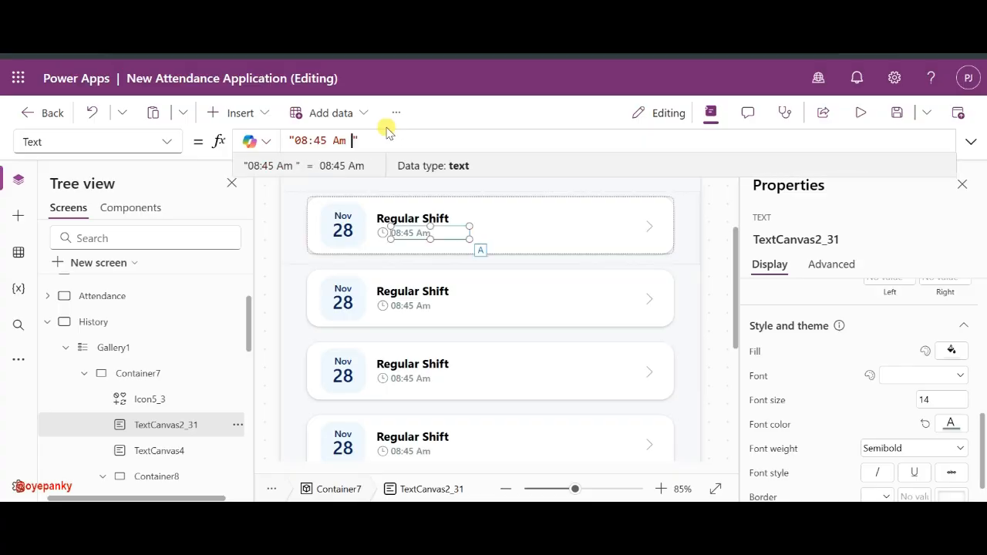
text(- 5)
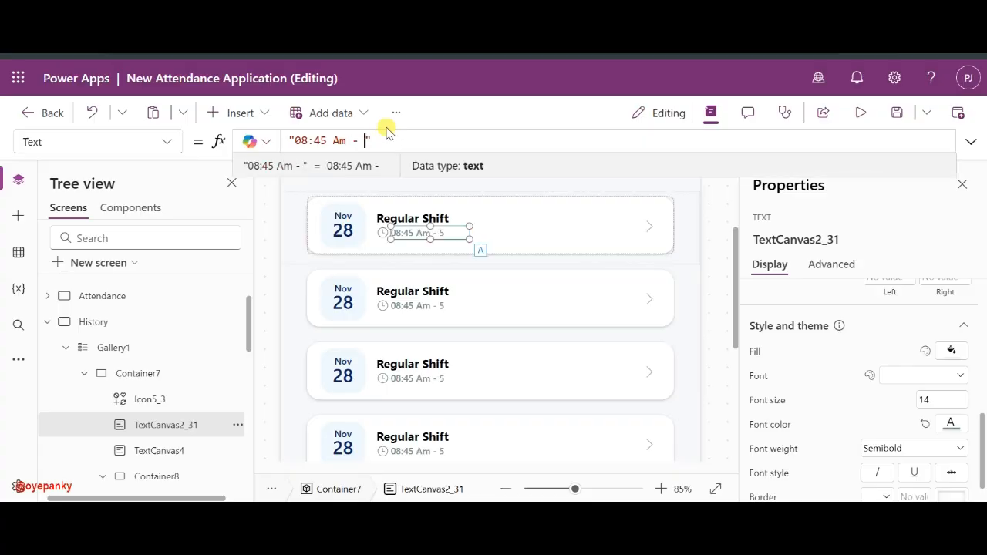
text(5)
text(5)
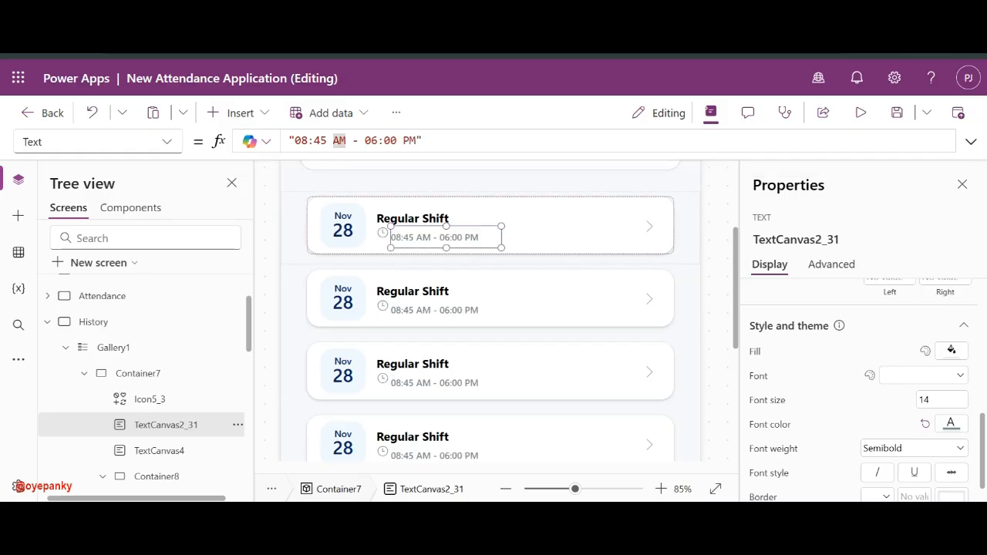
click(414, 238)
- Turn on Auto height for the time label and narrow it to fit its text
scroll(920, 417, down, 5)
scroll(920, 418, up, 2)
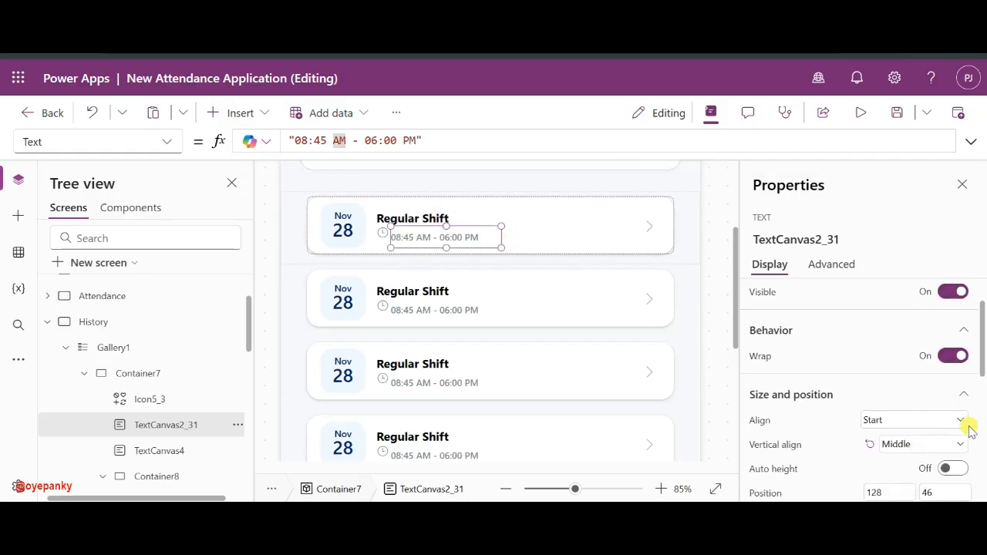
click(945, 468)
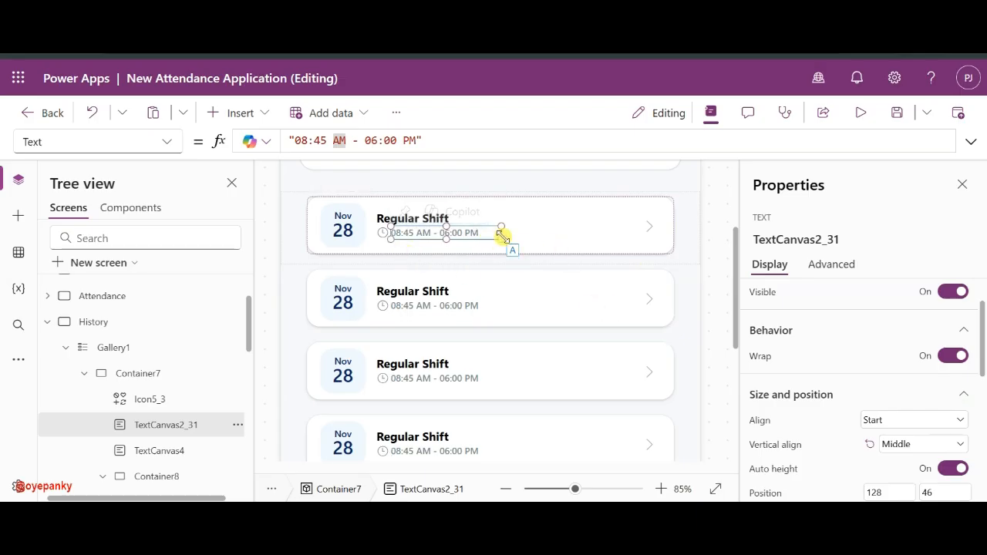
drag(500, 240, 490, 237)
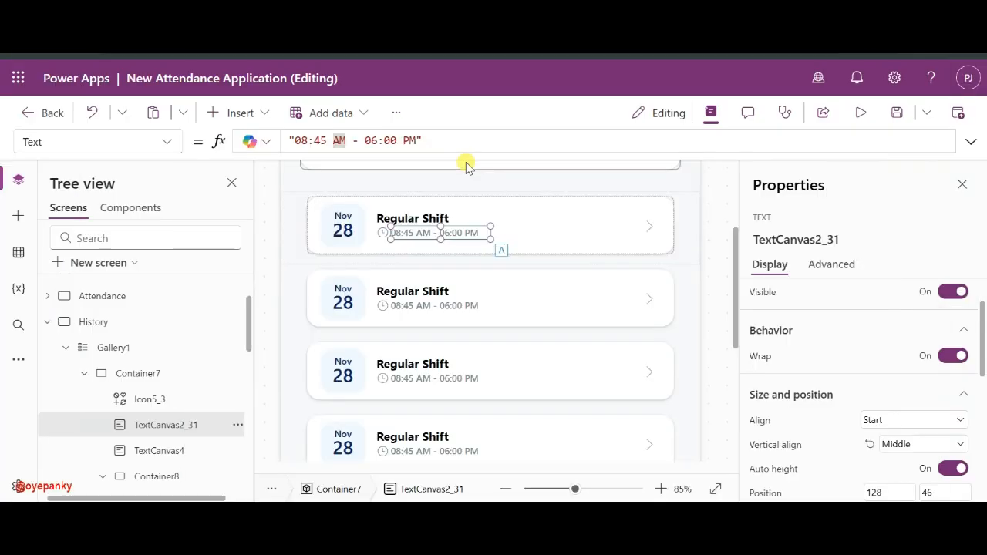
shift+click(384, 236)
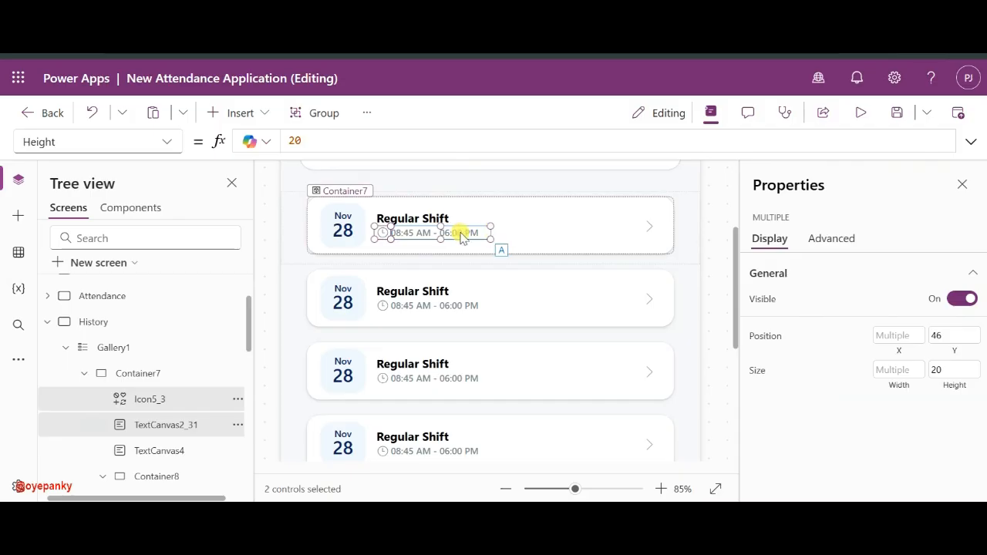
- Paste a copy of the clock icon and time label to the right in the card row
key(ctrl+v)
drag(431, 245, 524, 234)
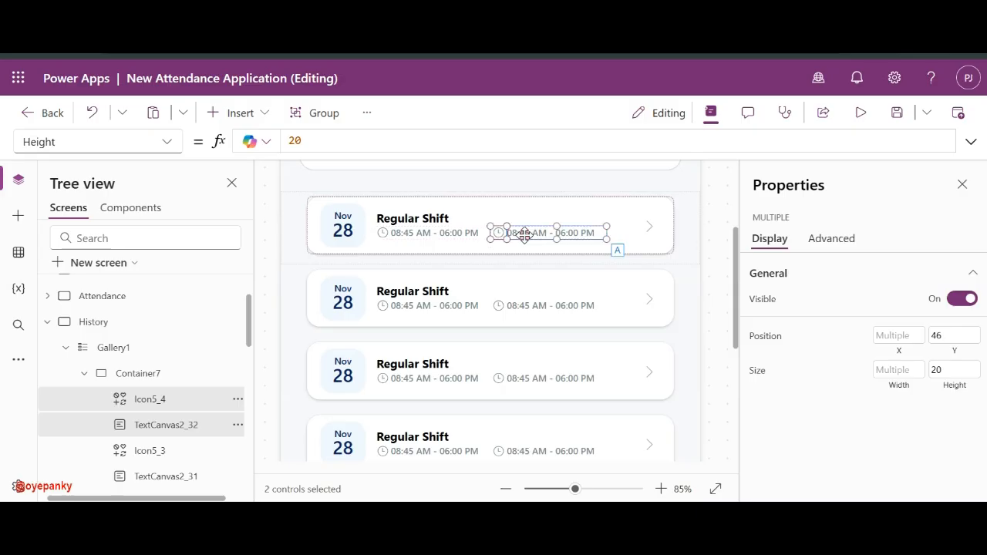
click(591, 235)
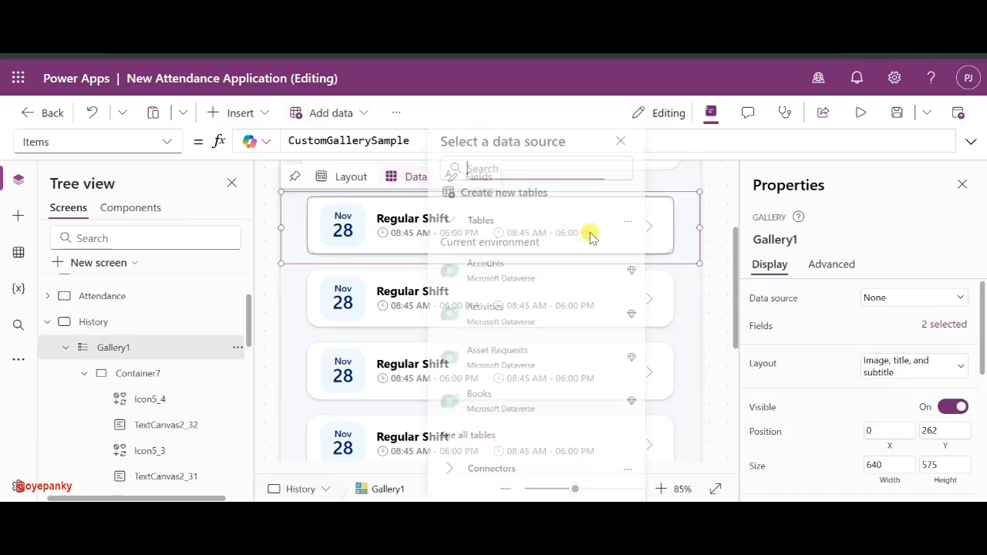
click(713, 233)
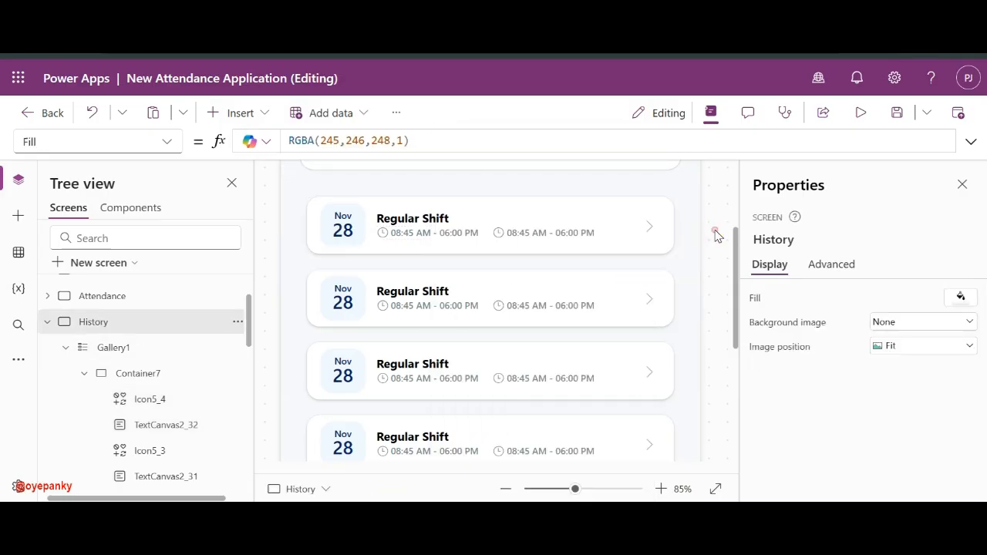
click(501, 233)
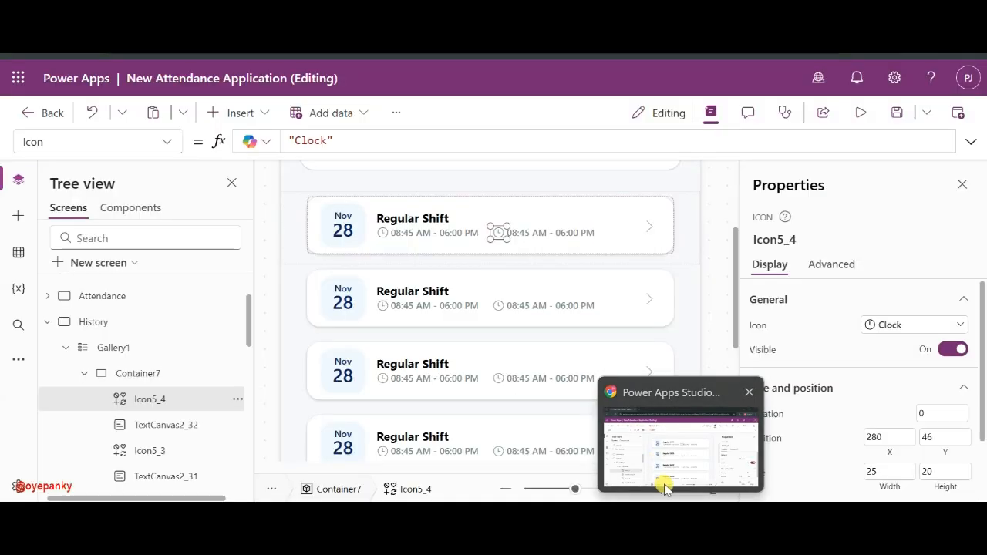
click(665, 487)
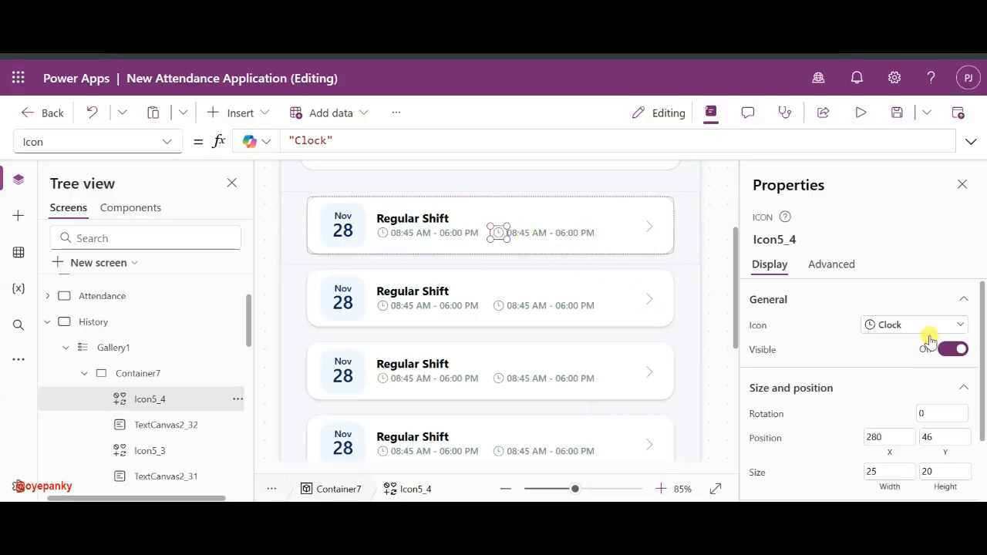
- Change the copied icon to the Calendar icon
click(908, 324)
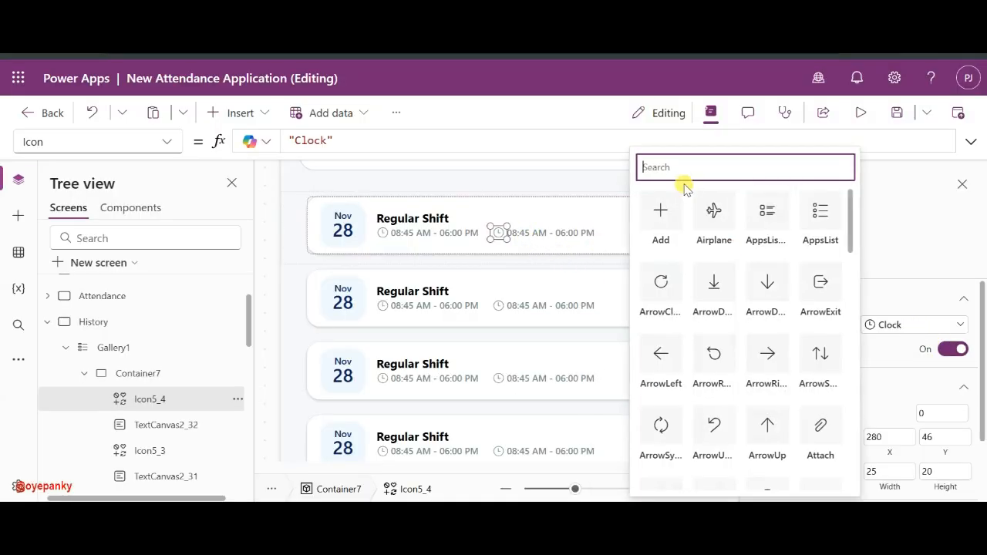
text(ba)
key(BackSpace)
key(BackSpace)
text(of)
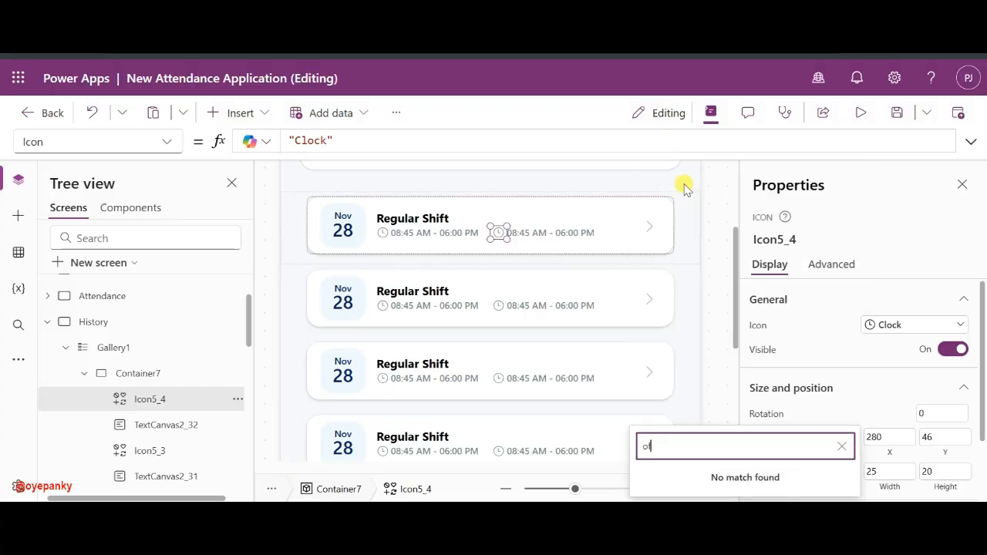
key(BackSpace)
key(BackSpace)
key(BackSpace)
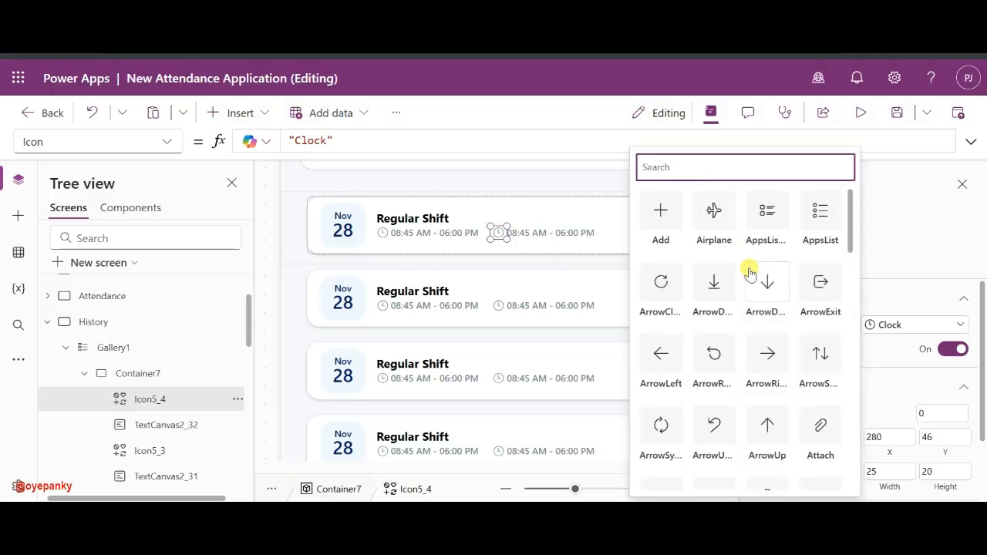
scroll(745, 275, down, 10)
scroll(749, 272, down, 8)
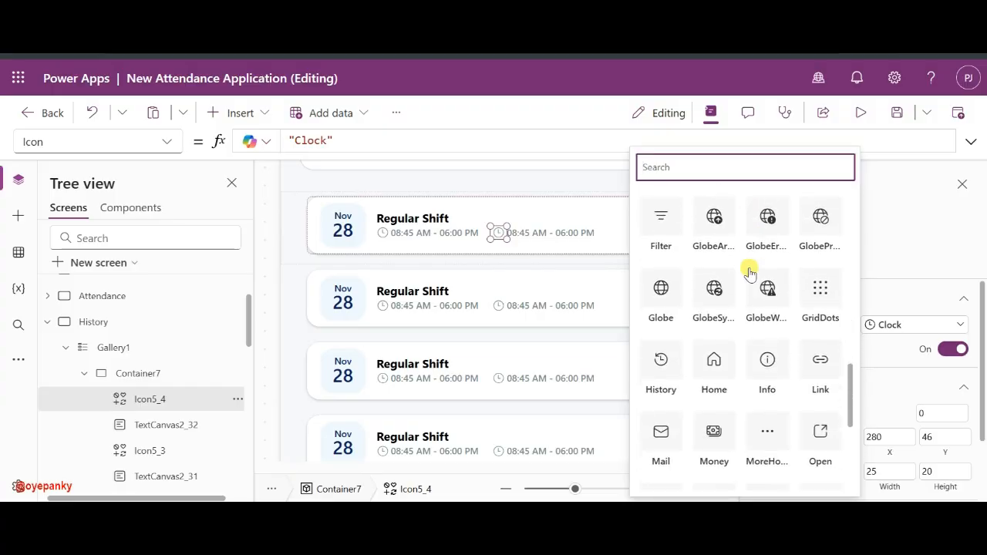
scroll(749, 271, up, 6)
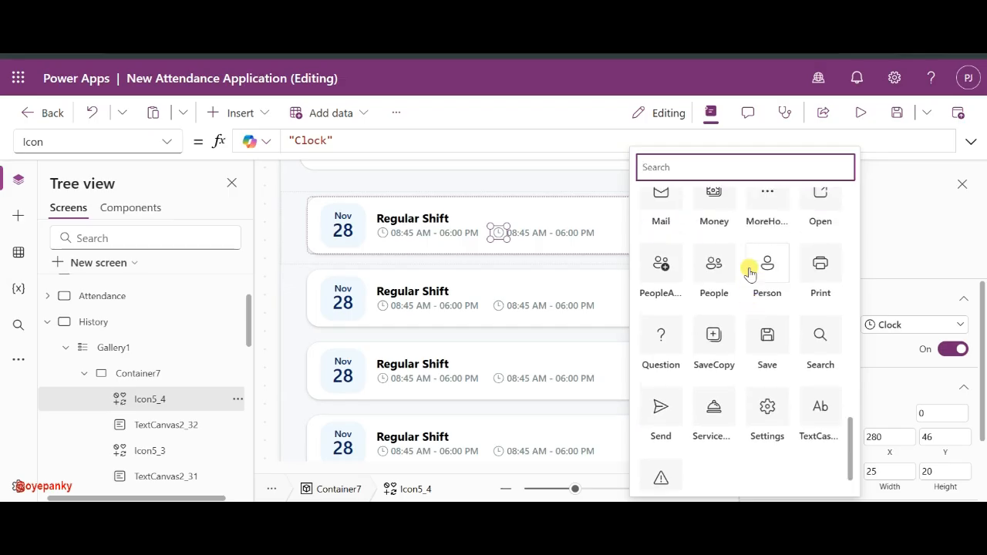
scroll(749, 271, up, 5)
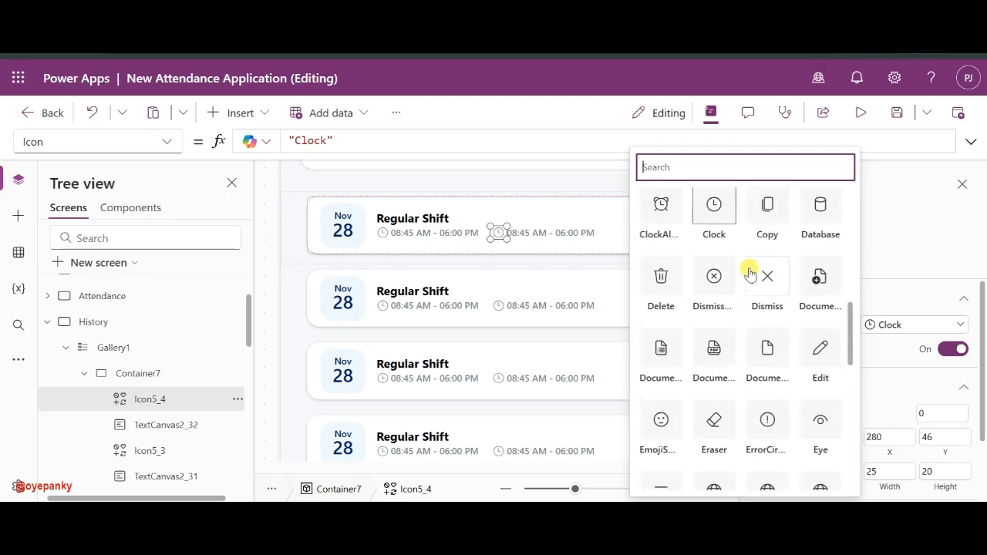
scroll(749, 271, up, 2)
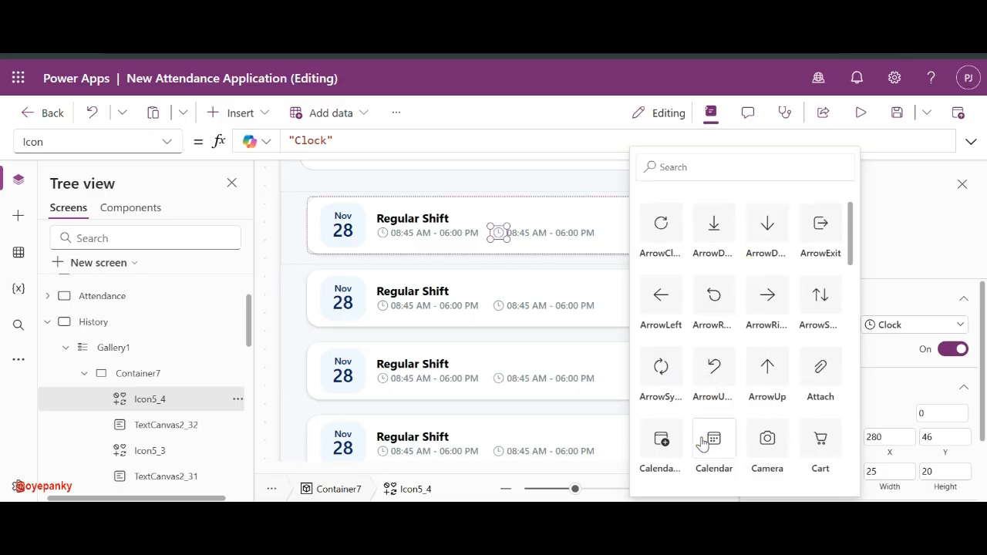
click(701, 436)
click(538, 235)
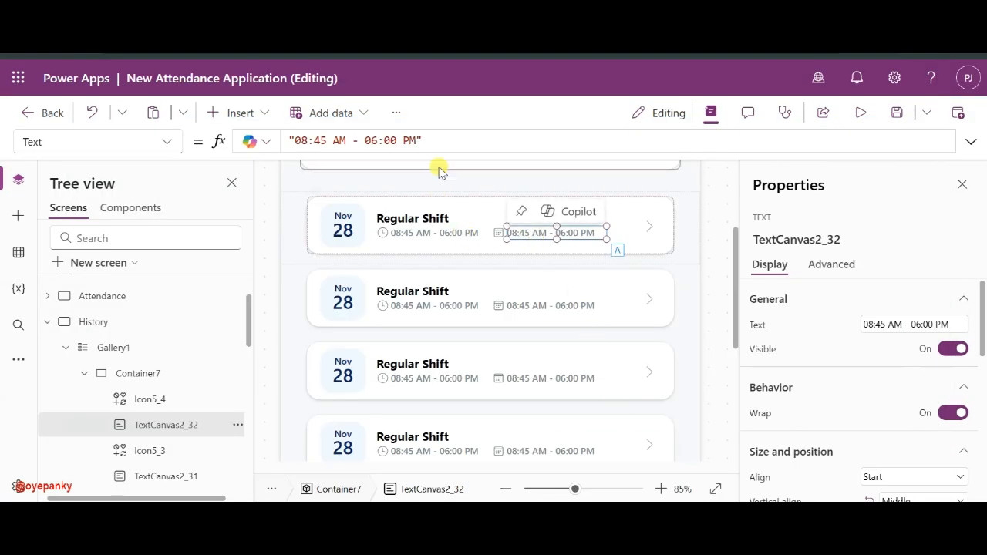
- Replace the calendar label's duplicated time range with the duration '09h 15m'
click(401, 140)
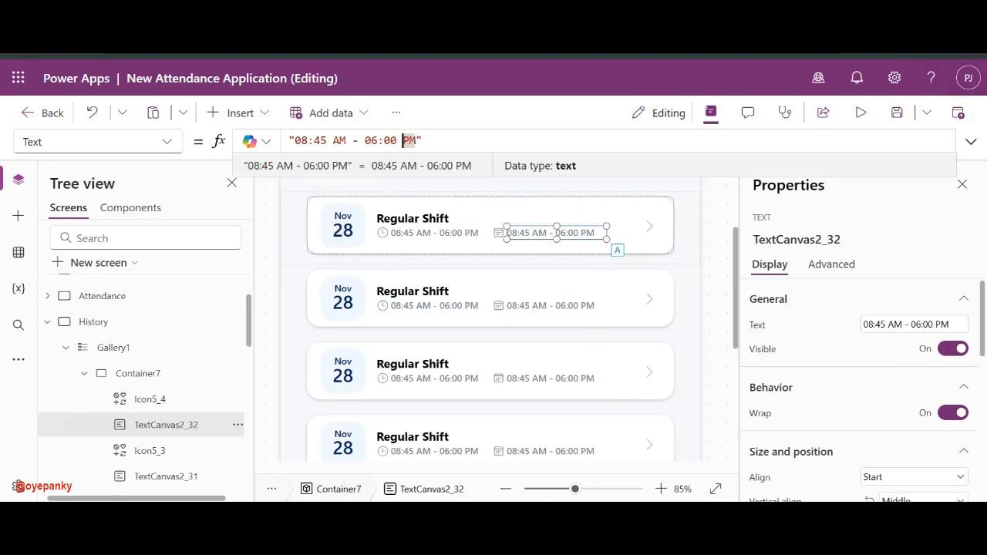
drag(415, 140, 326, 140)
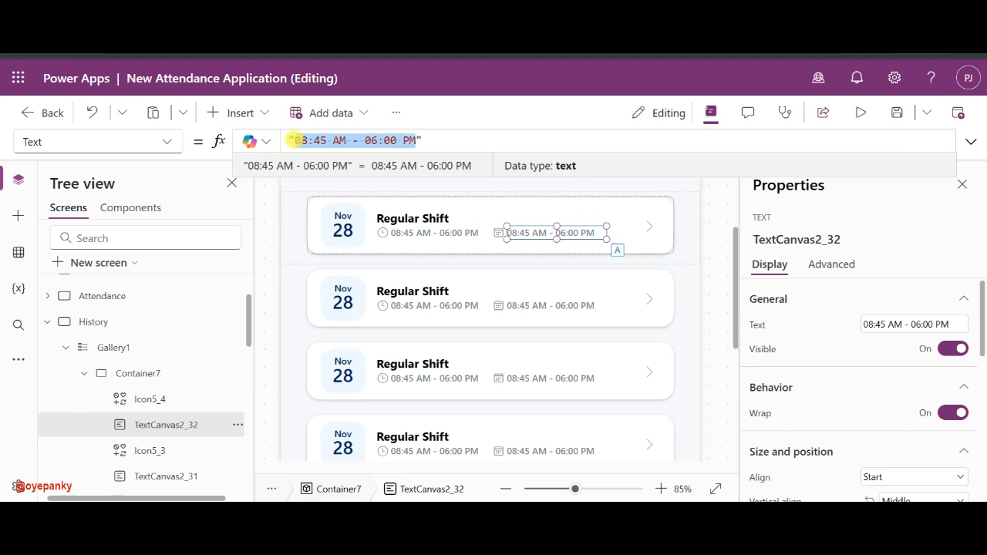
text(9)
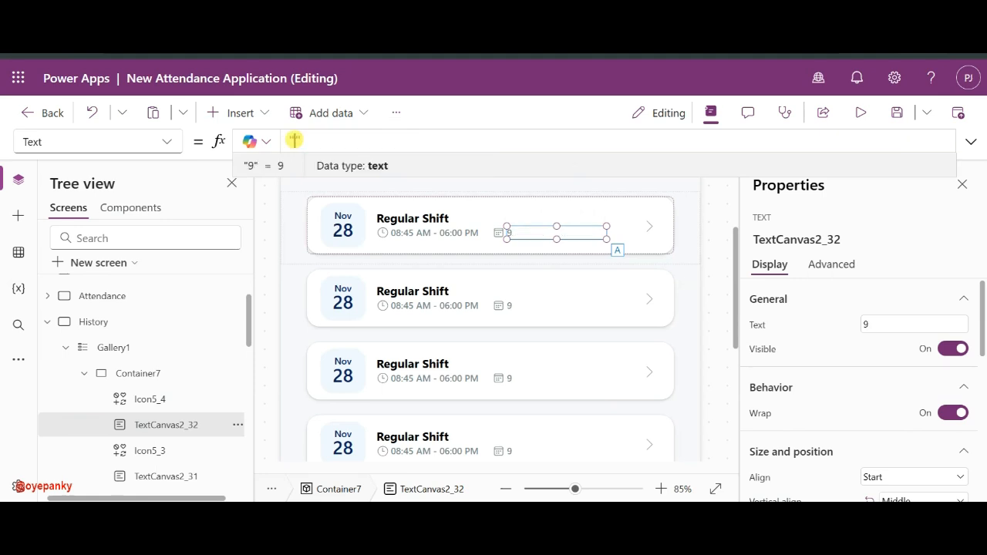
text(9:15 Hours)
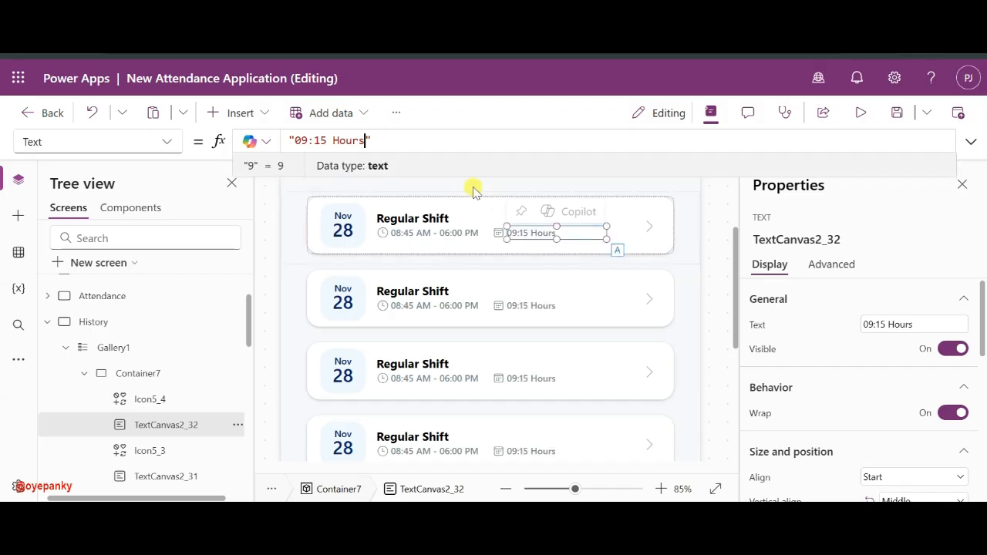
key(ctrl+shift+Left)
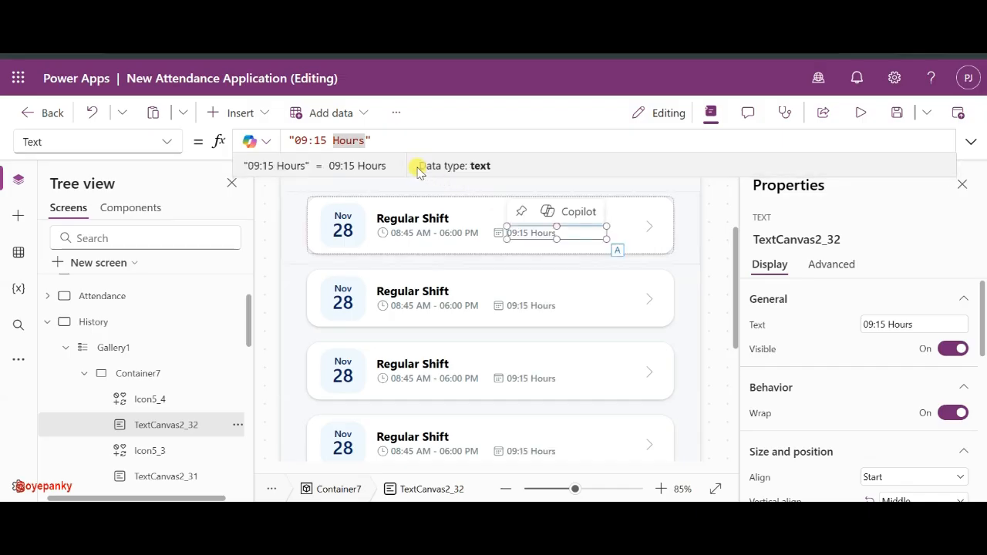
text(Hm)
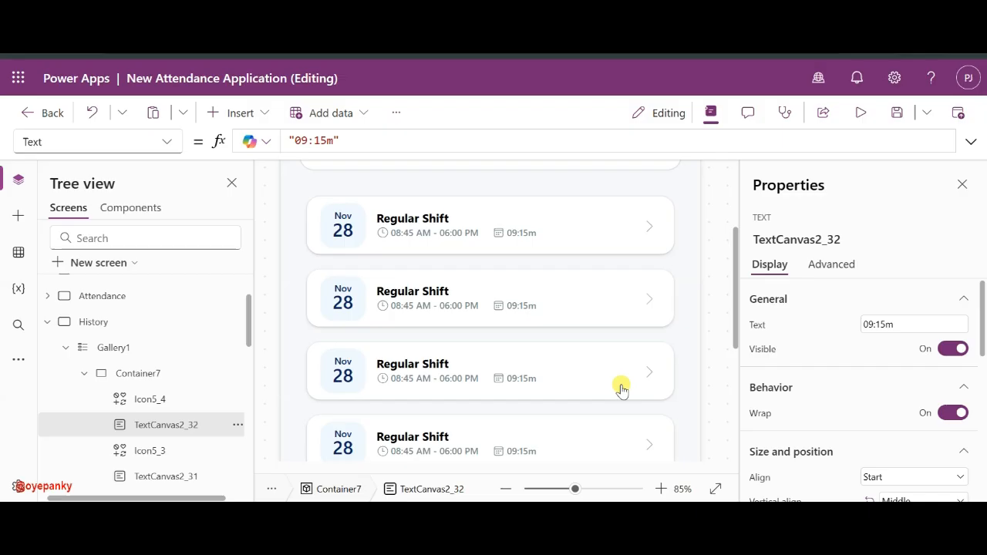
click(502, 229)
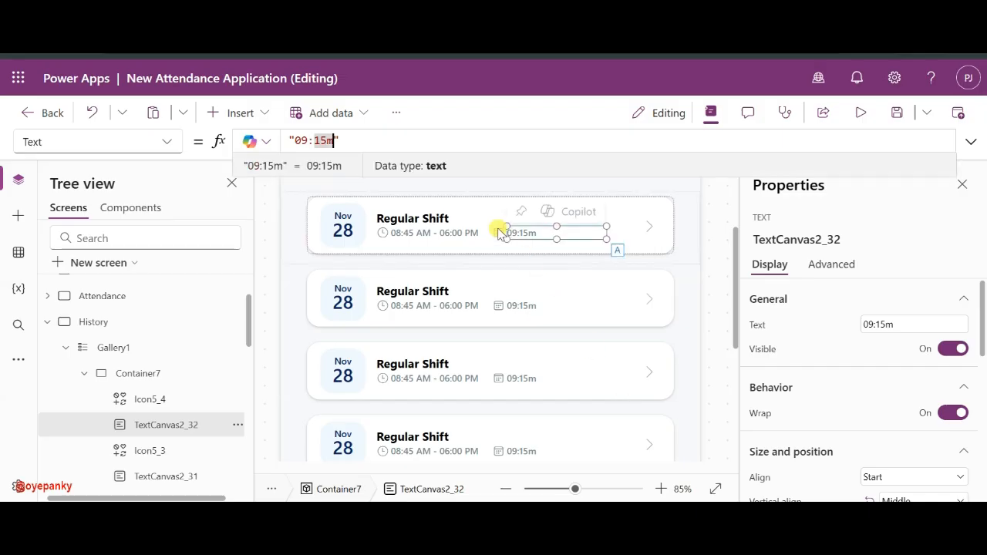
double_click(301, 141)
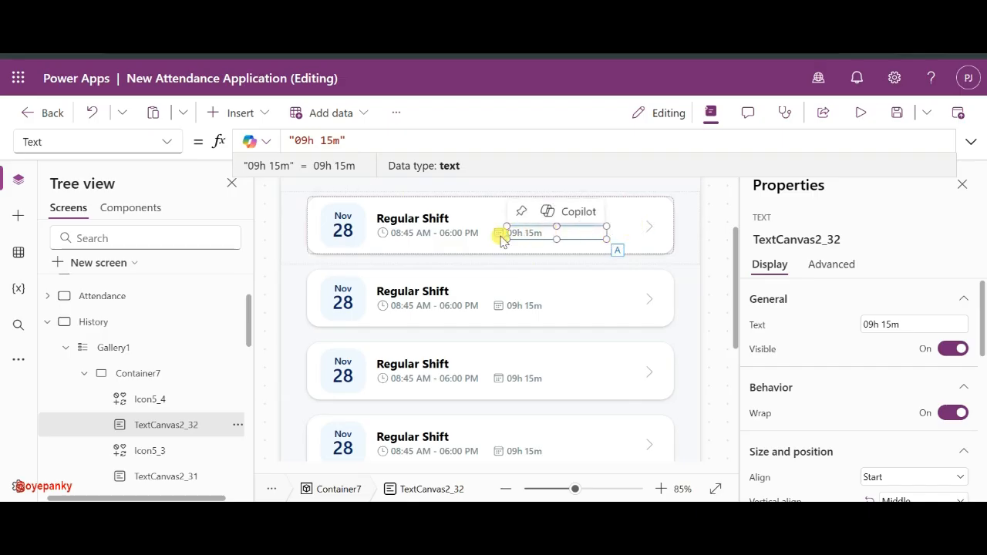
click(419, 222)
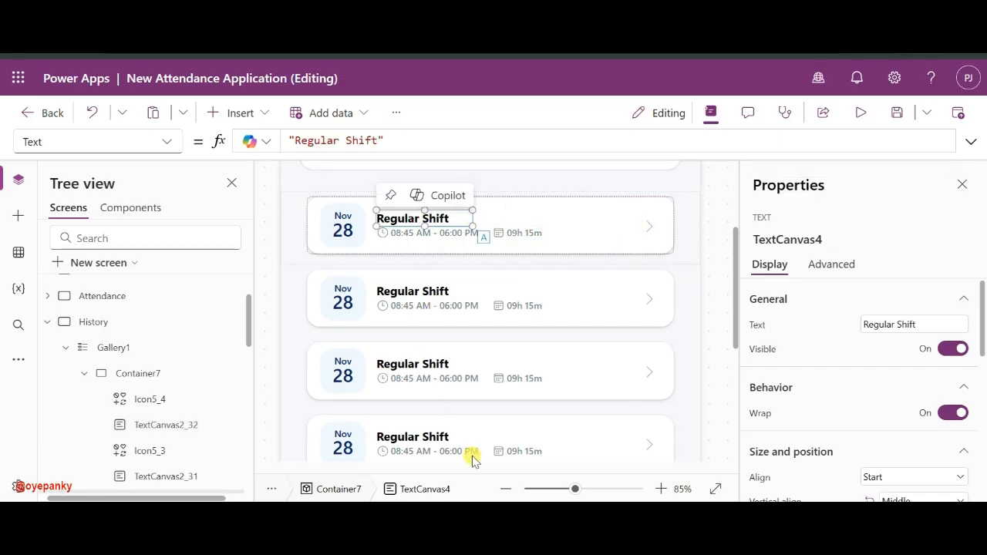
- Find the Office Location badge on the Attendance screen and select its copy in the first History card
click(243, 298)
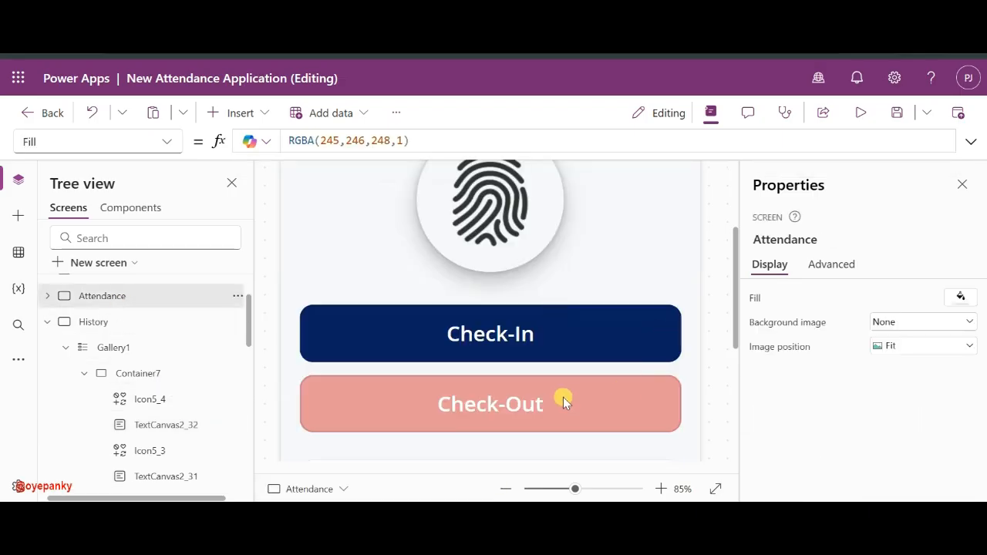
scroll(562, 400, down, 5)
scroll(561, 399, down, 1)
click(604, 293)
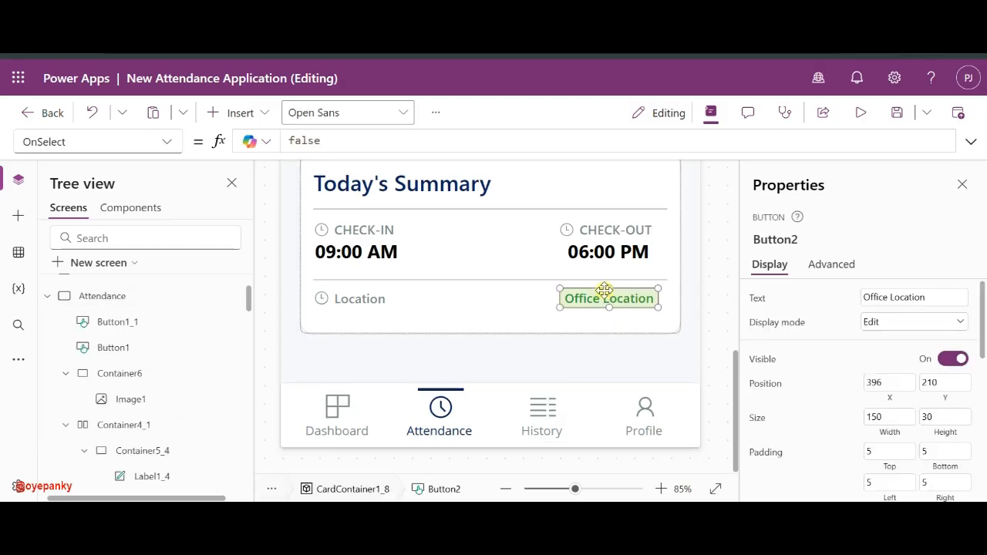
click(47, 296)
click(204, 331)
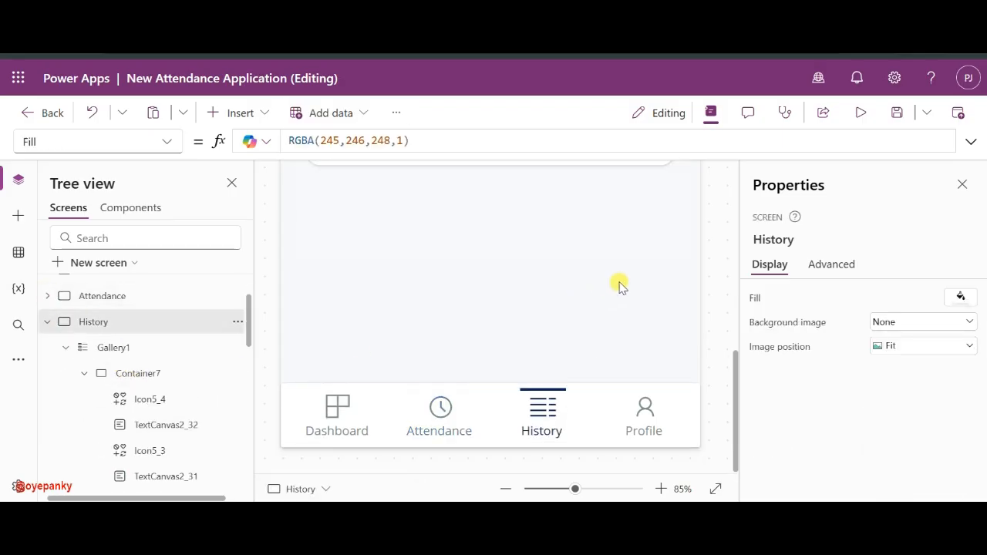
scroll(527, 315, up, 5)
click(587, 375)
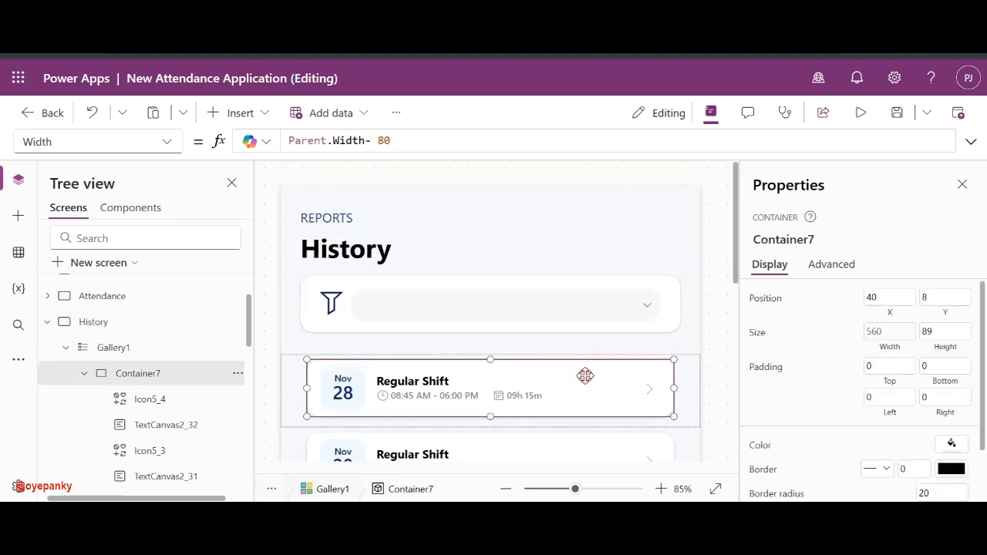
click(589, 407)
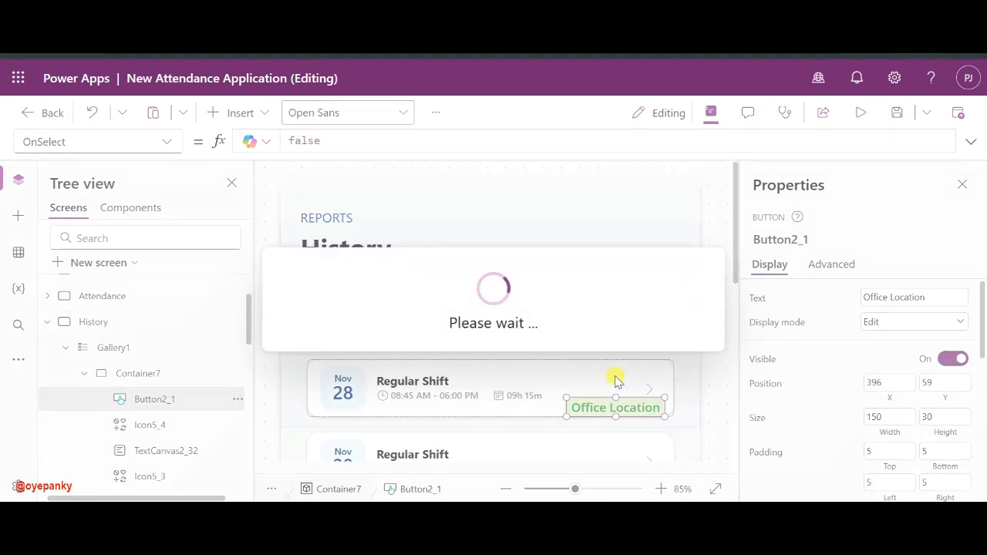
drag(601, 405, 590, 386)
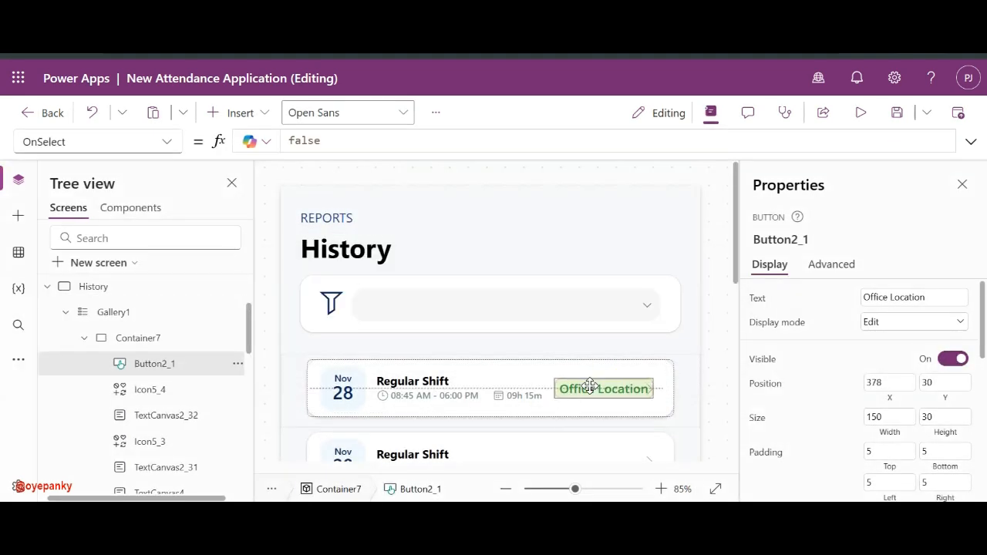
- Move the badge higher in the row, narrow it from the left, and set its height to 25
scroll(589, 387, down, 1)
scroll(590, 389, down, 1)
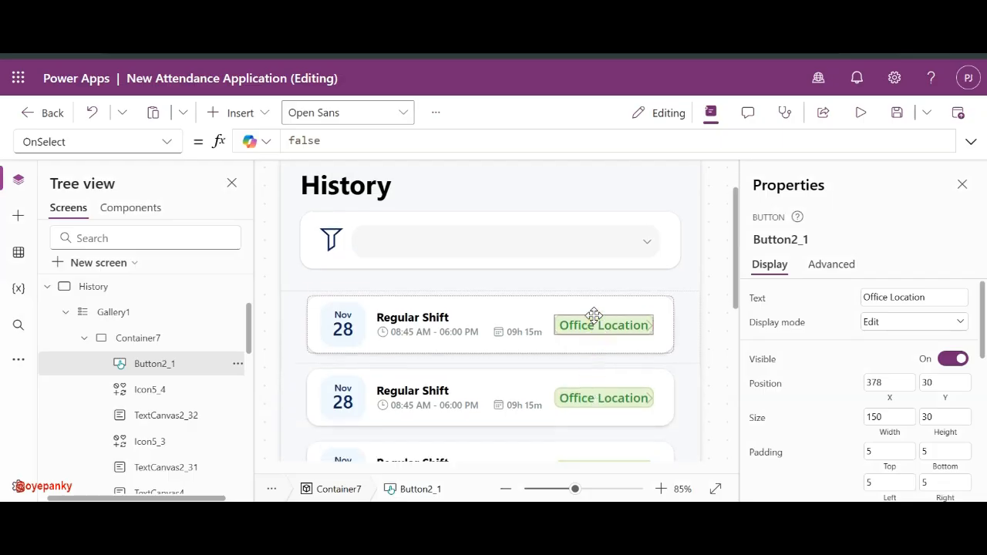
drag(591, 314, 591, 306)
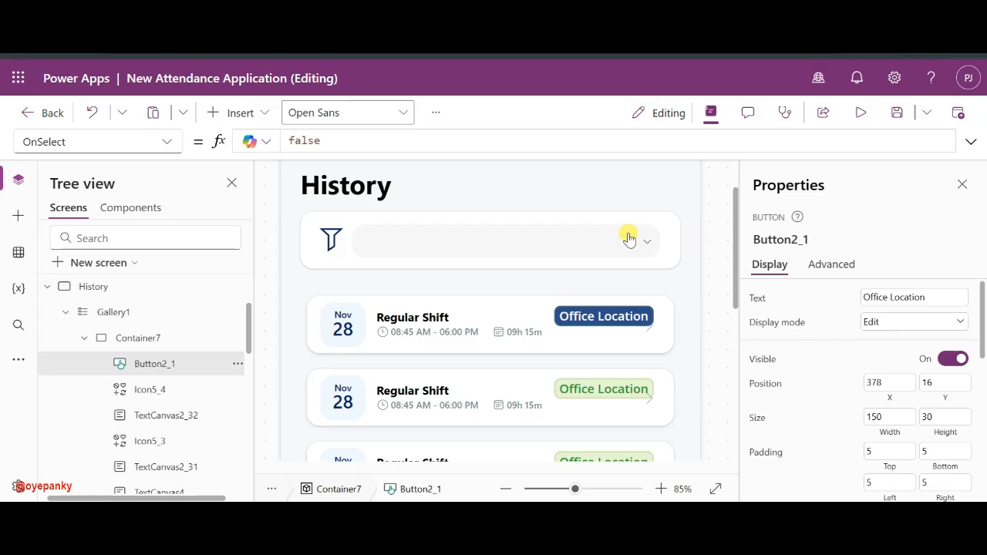
click(593, 303)
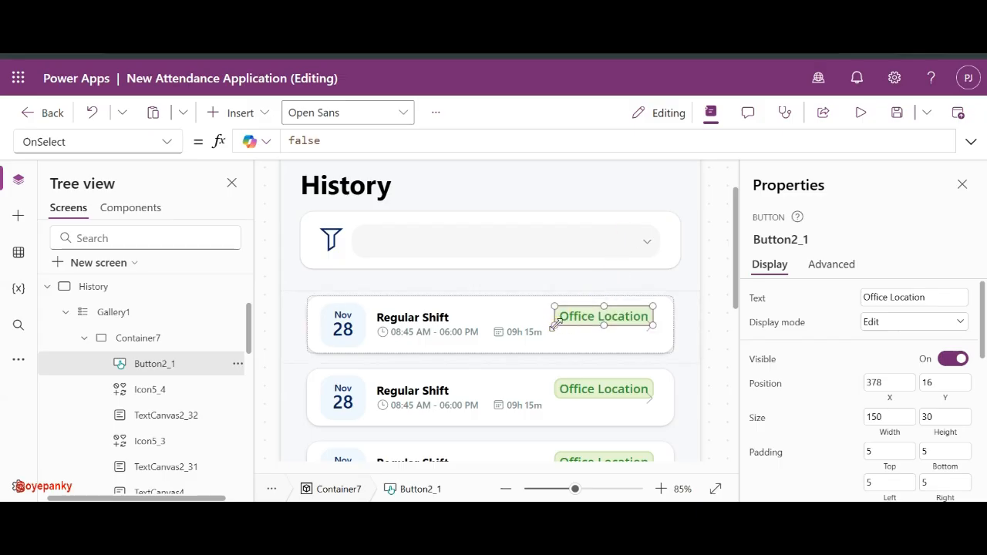
drag(560, 321, 578, 323)
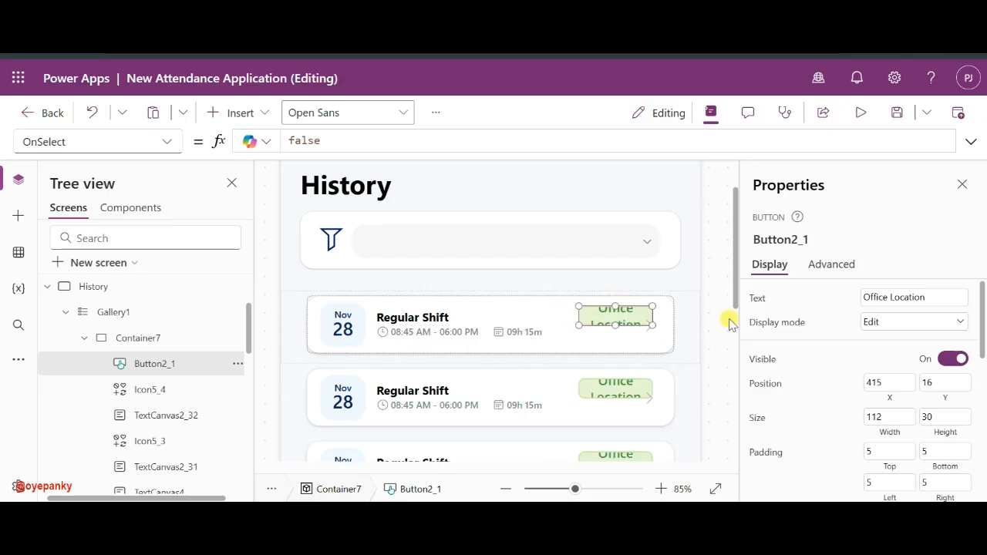
double_click(936, 416)
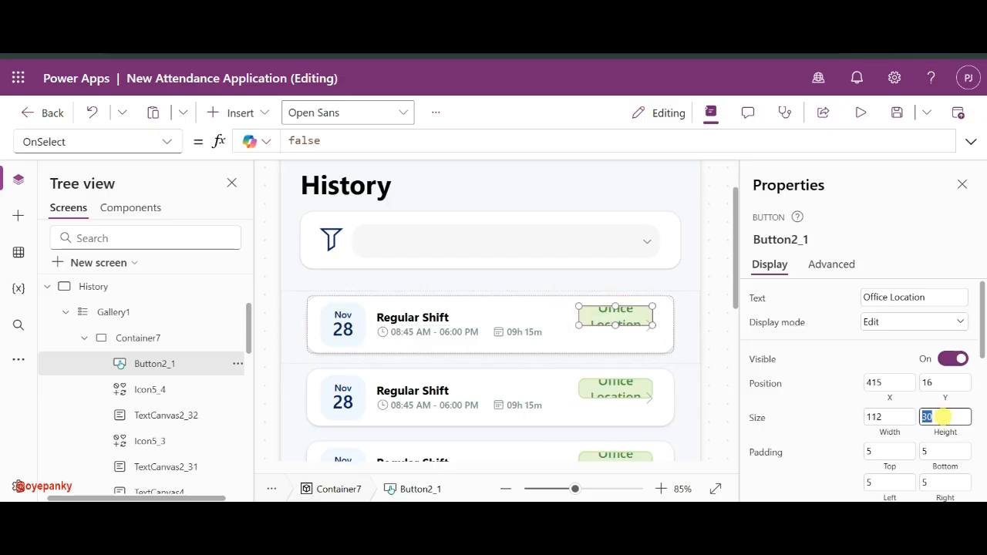
text(25)
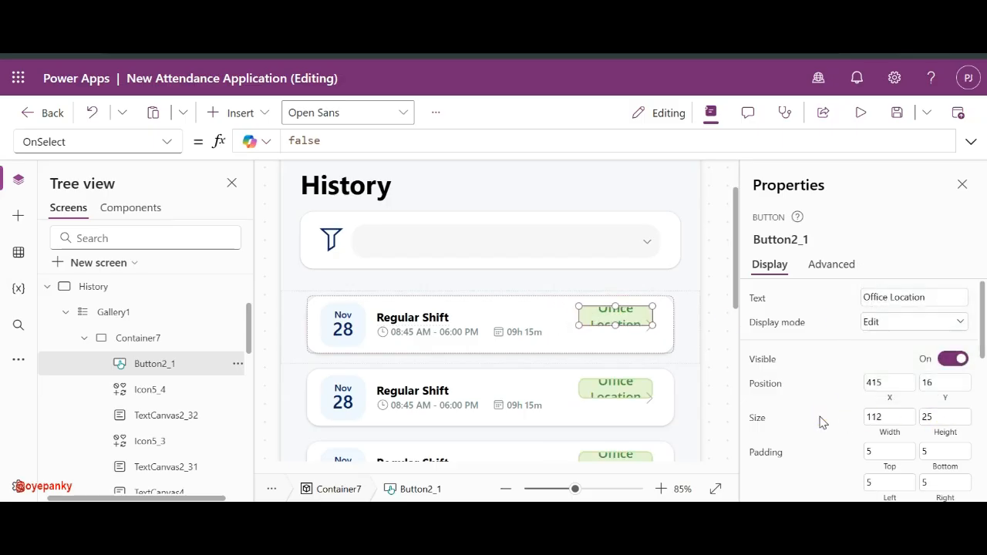
scroll(904, 414, down, 1)
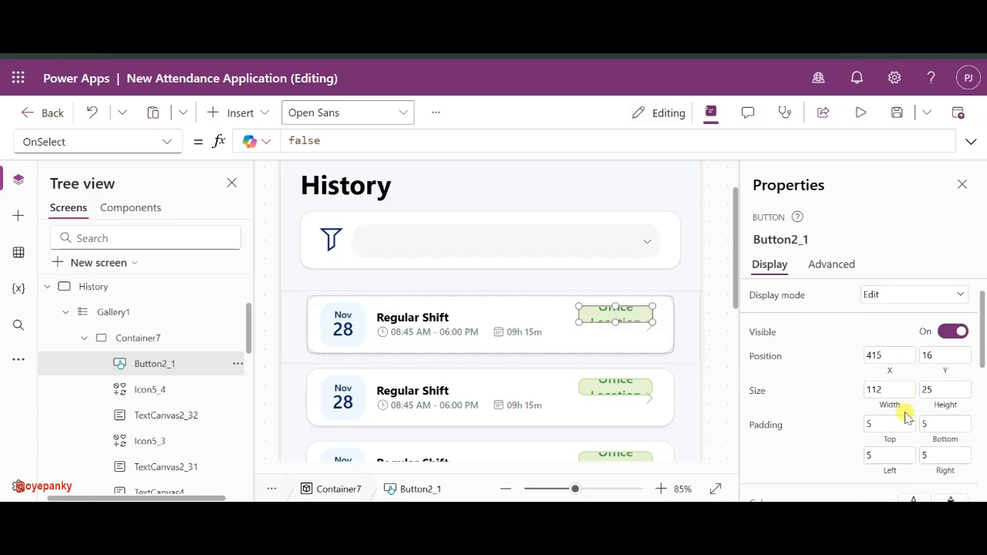
scroll(903, 407, up, 1)
- Relabel the badge 'Persent' and shift it toward the card's top-right
double_click(906, 296)
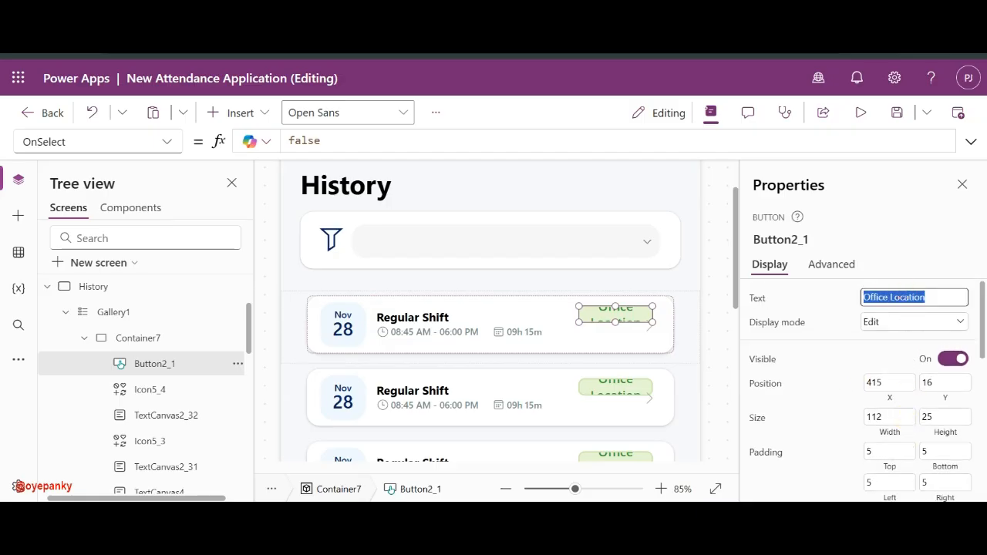
text(Persent)
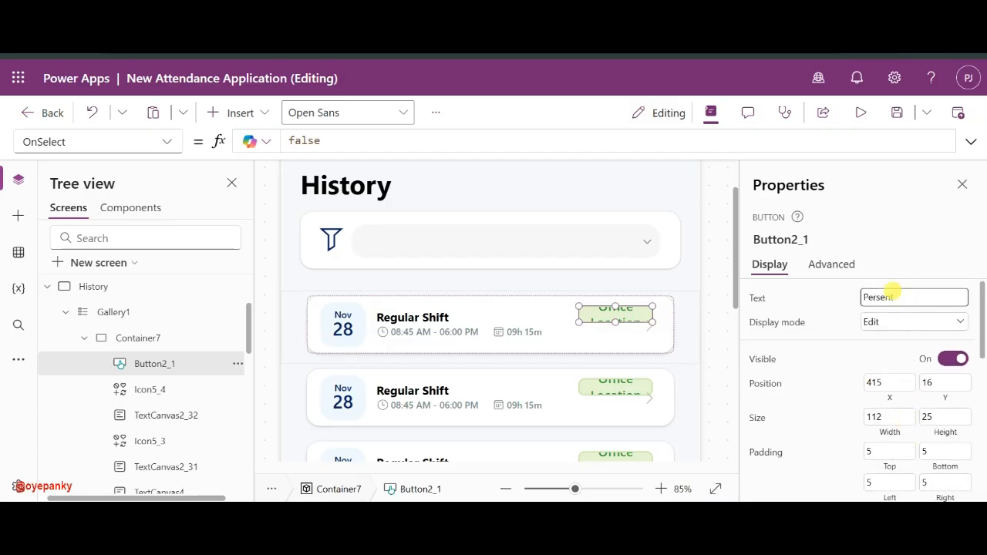
click(846, 302)
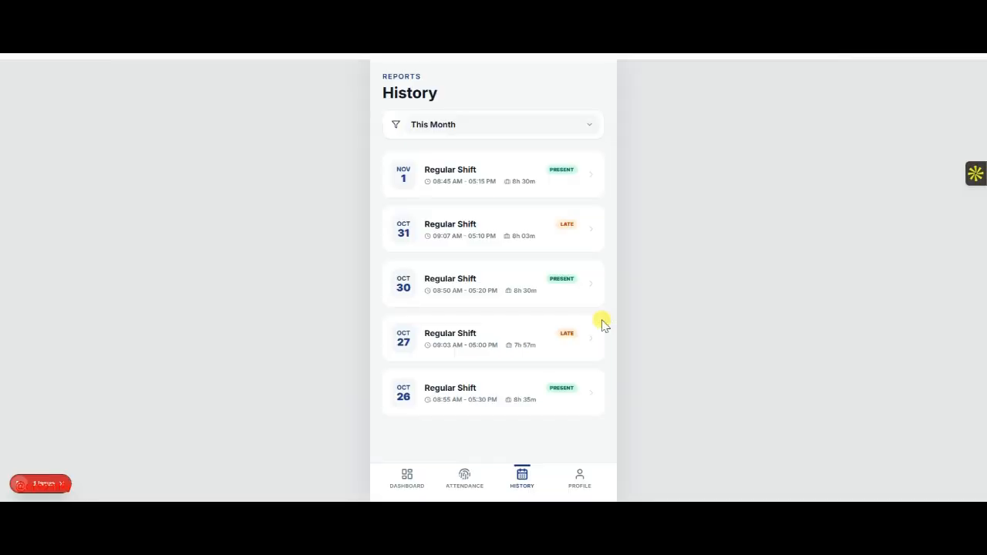
key(alt+Tab)
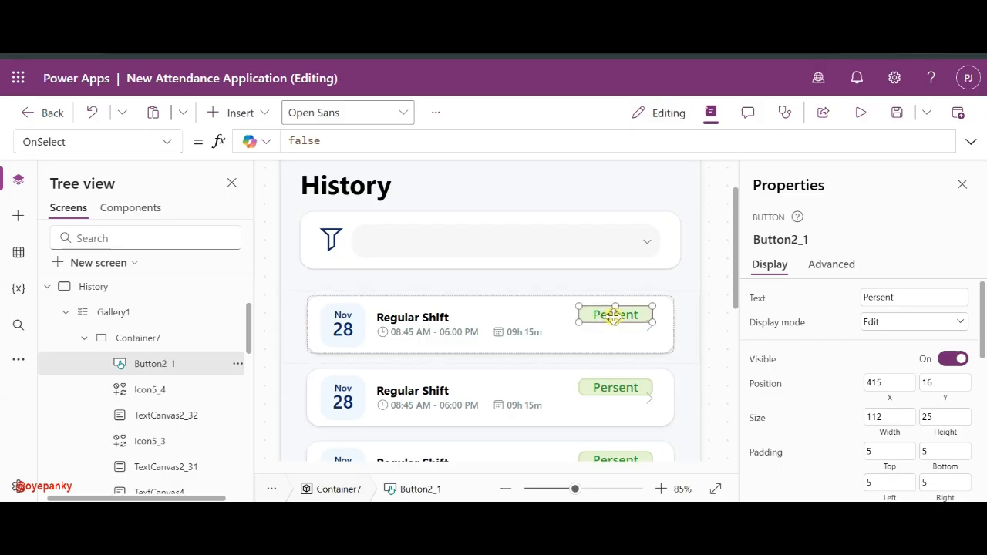
drag(603, 310, 607, 310)
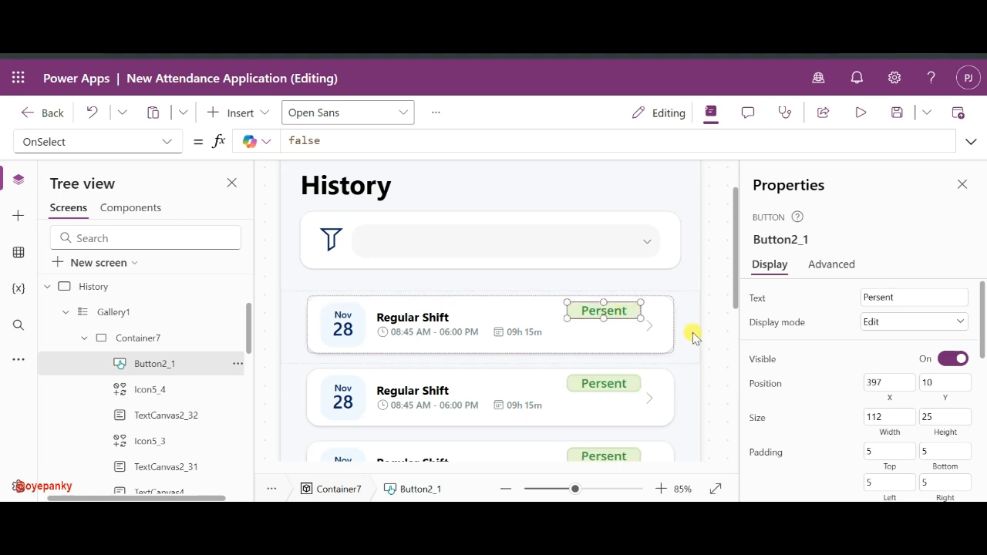
- Give the Persent badge a lighter, semi-transparent custom green fill
scroll(836, 411, down, 5)
scroll(834, 409, up, 3)
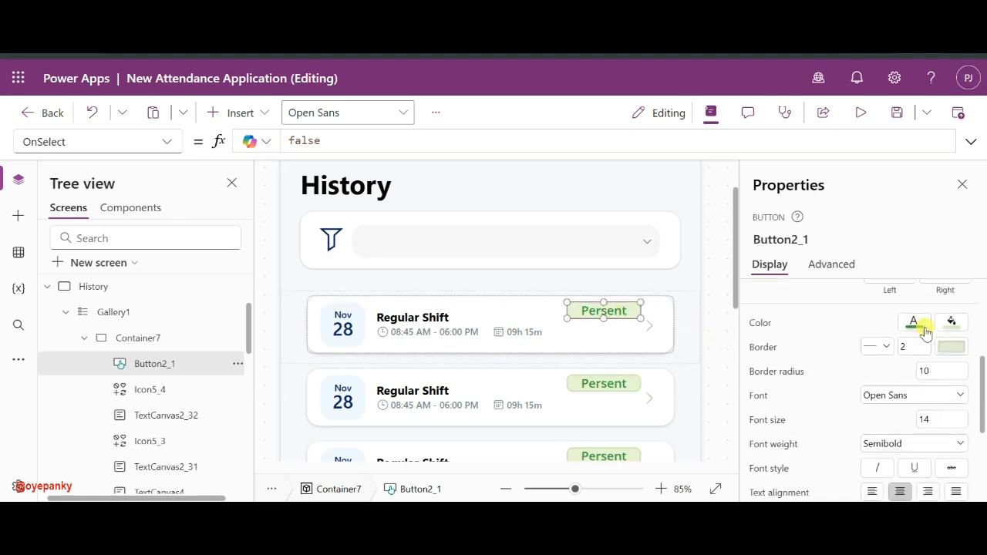
click(913, 320)
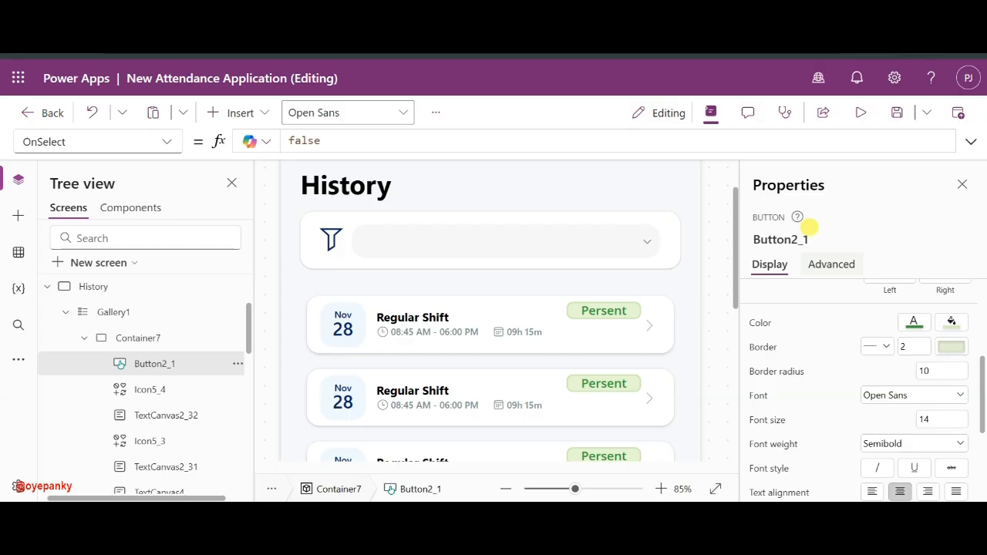
click(948, 324)
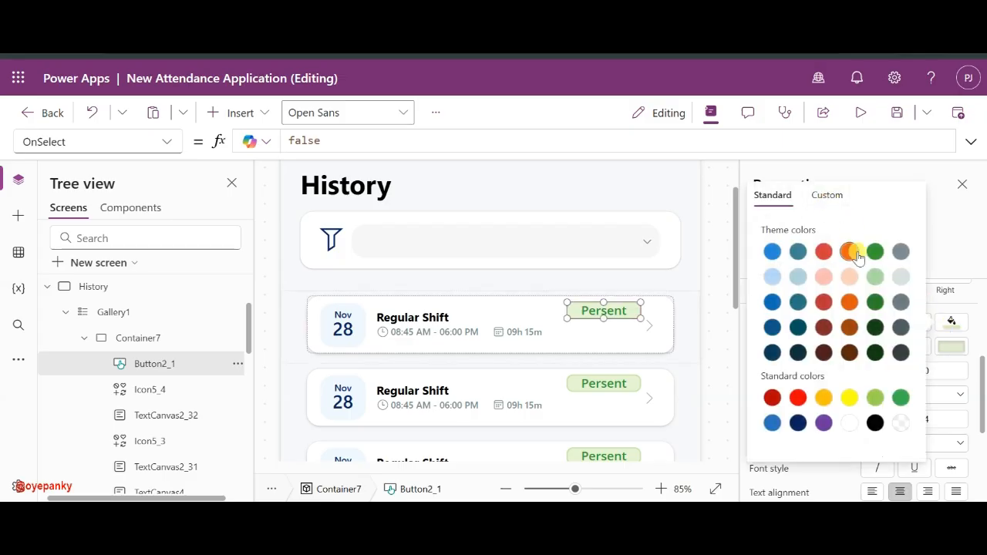
click(826, 194)
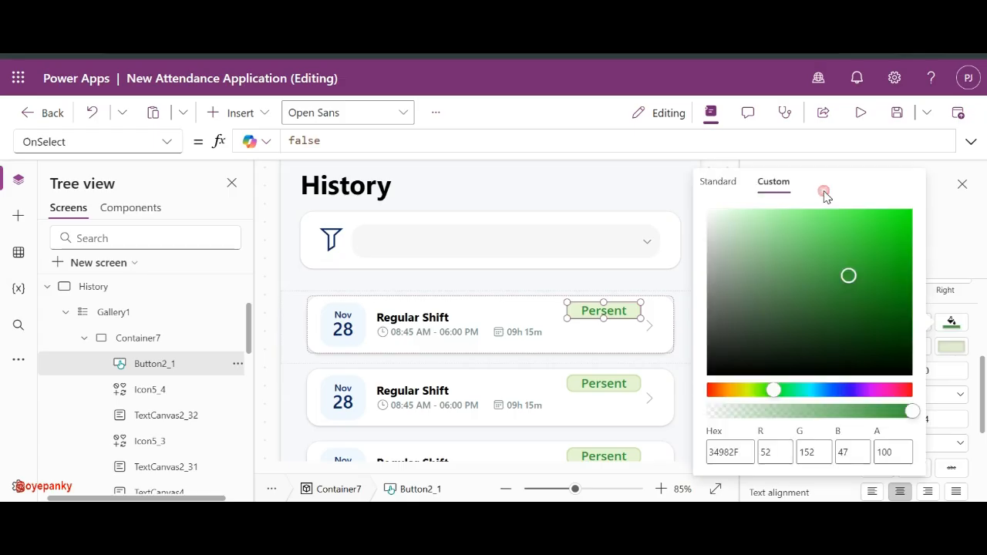
click(818, 412)
drag(818, 412, 740, 415)
click(688, 316)
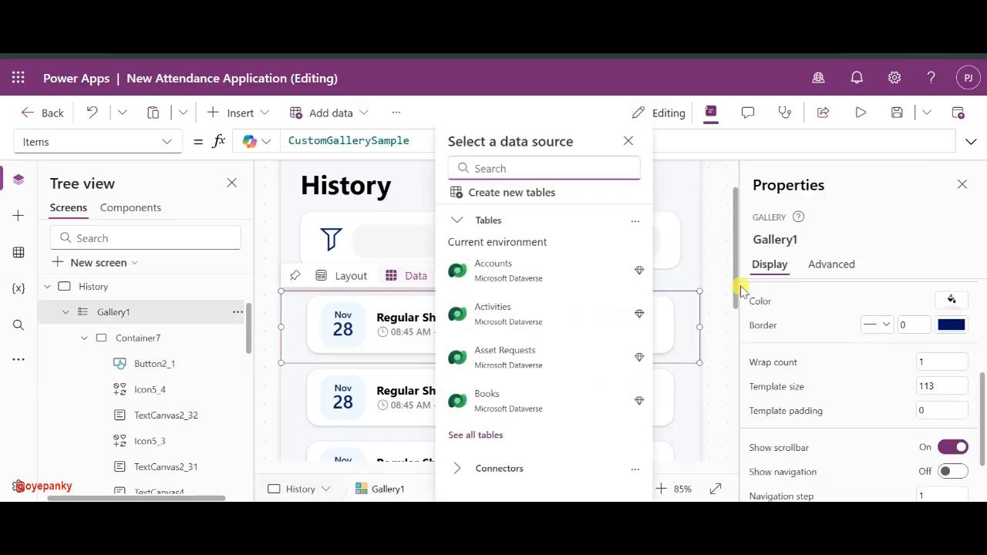
- Nudge the Persent badge slightly lower and zoom out to review the History cards
click(709, 263)
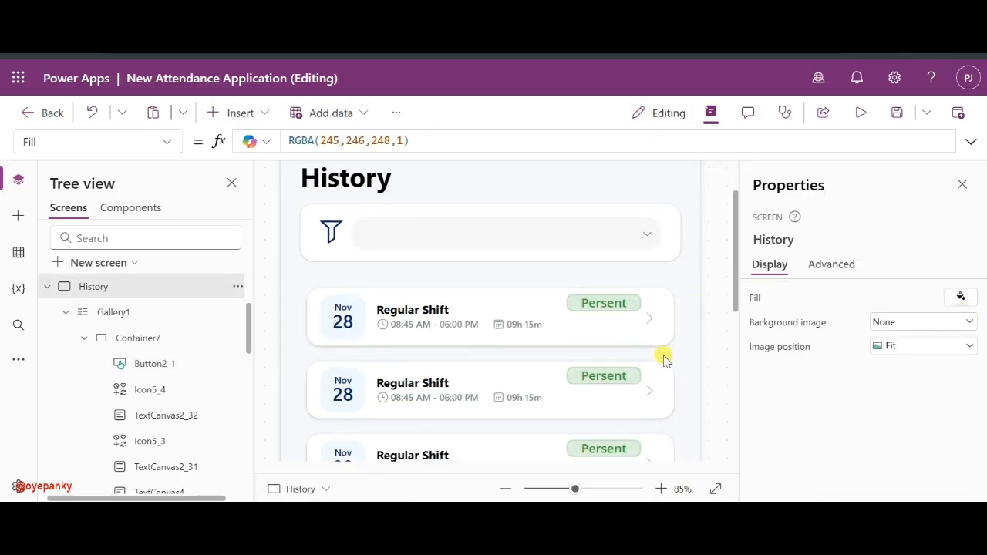
drag(615, 306, 614, 317)
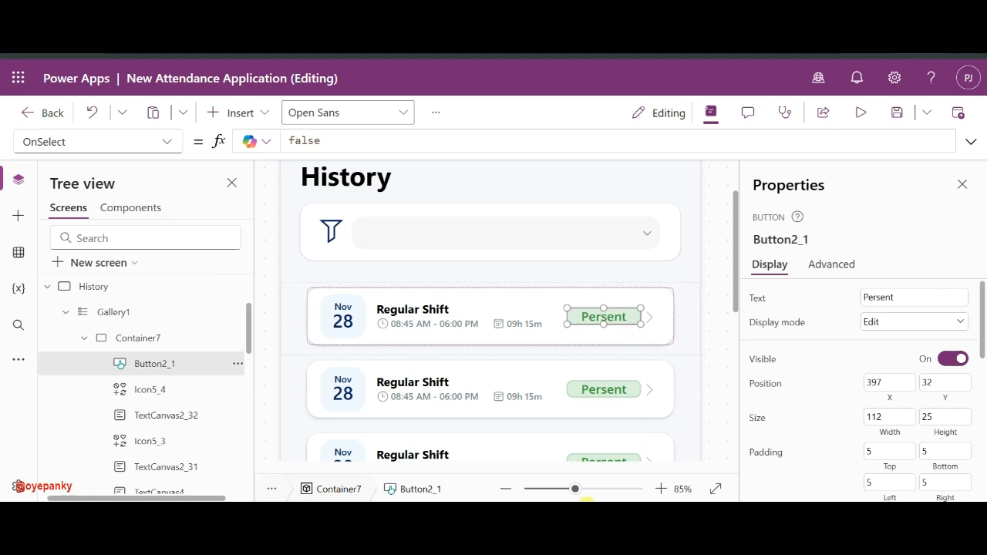
click(555, 487)
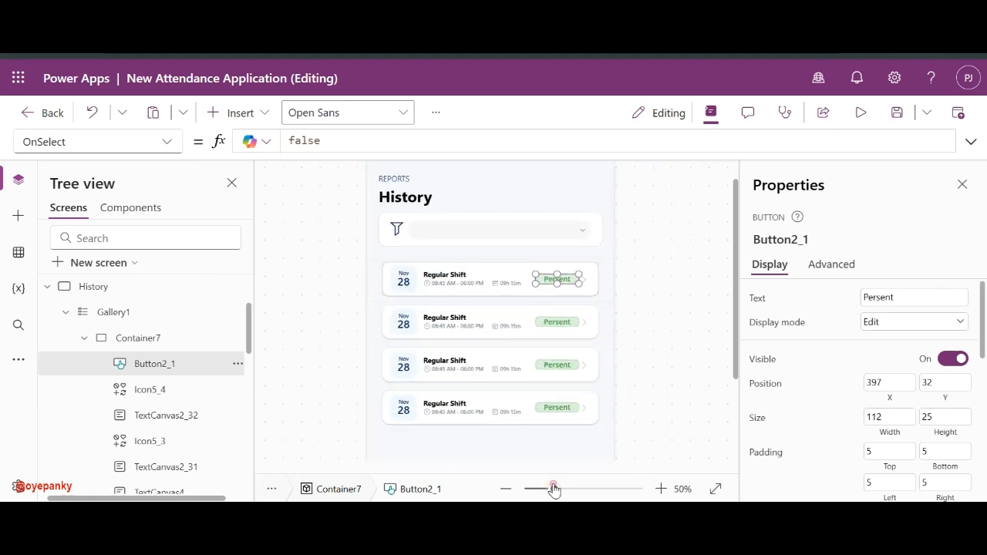
click(542, 488)
click(591, 374)
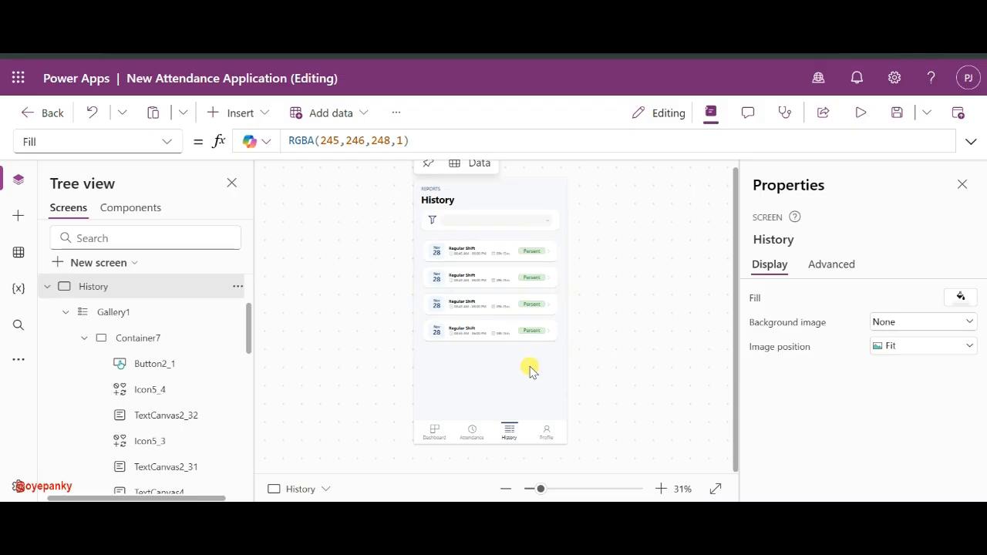
click(552, 489)
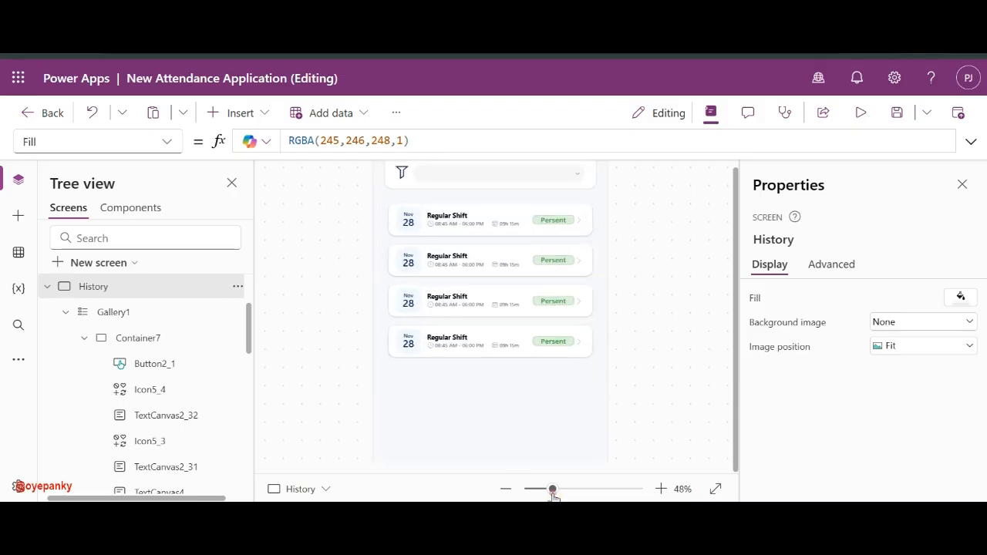
scroll(470, 292, up, 3)
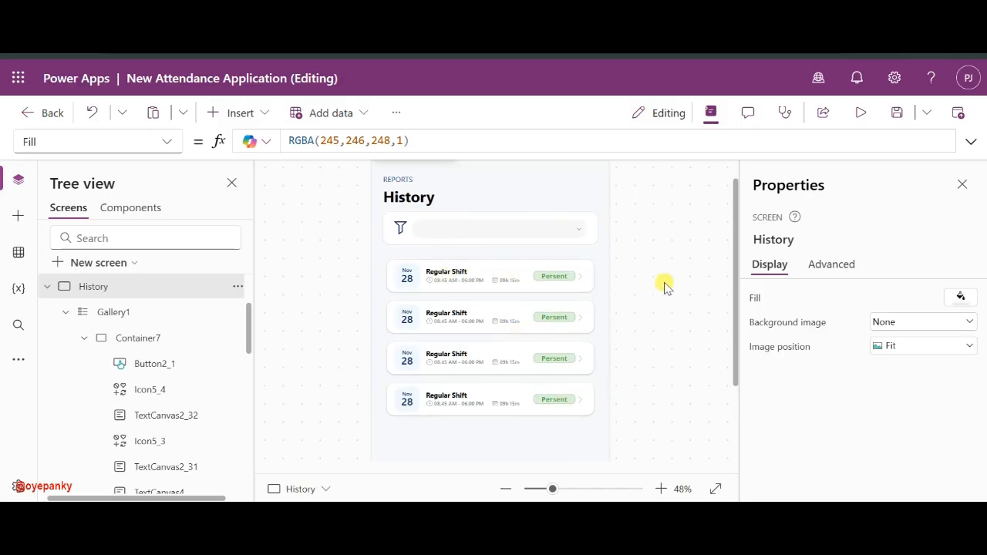
scroll(550, 342, up, 1)
scroll(551, 342, down, 3)
scroll(551, 339, up, 2)
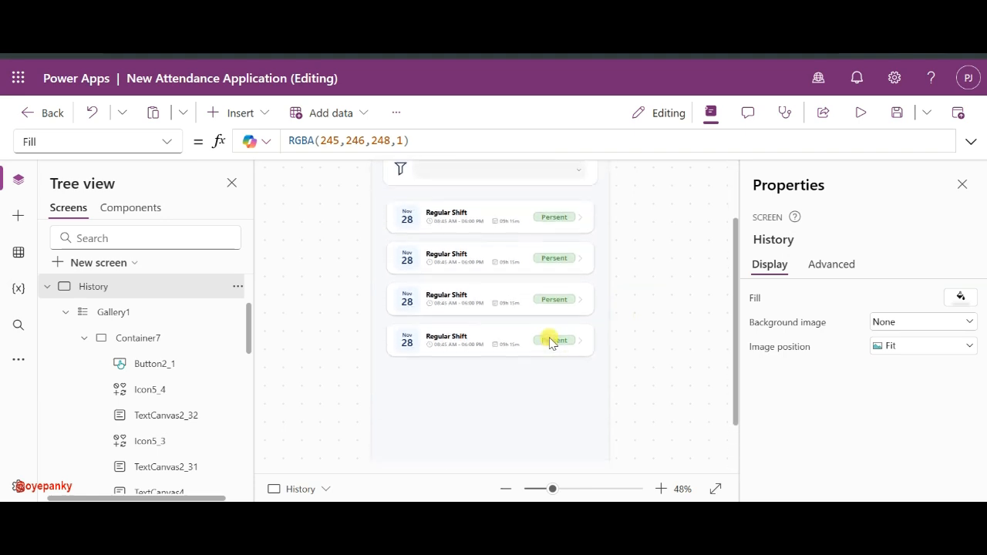
scroll(551, 341, down, 2)
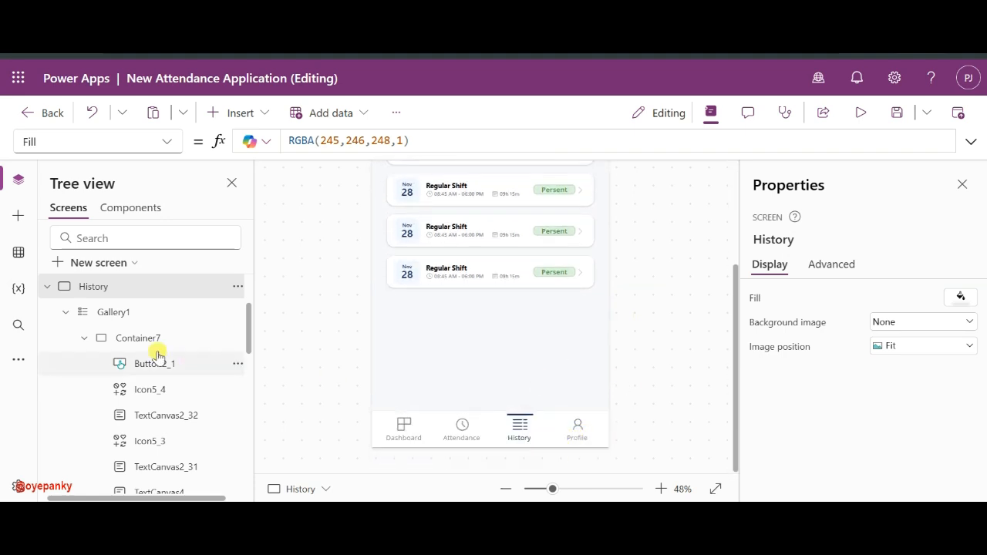
scroll(125, 323, up, 1)
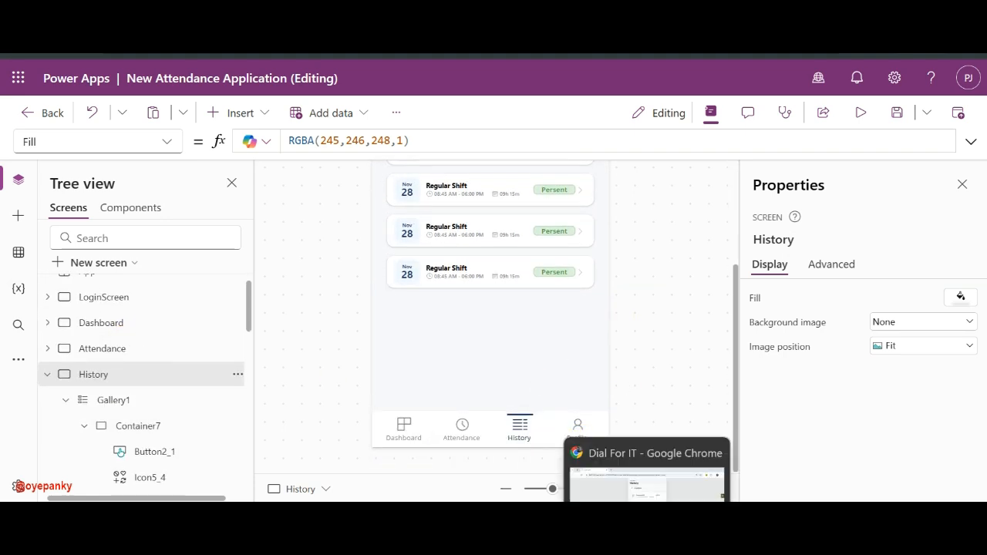
- Bring up the Dial For IT reference app in Chrome and view its My Profile page
click(651, 378)
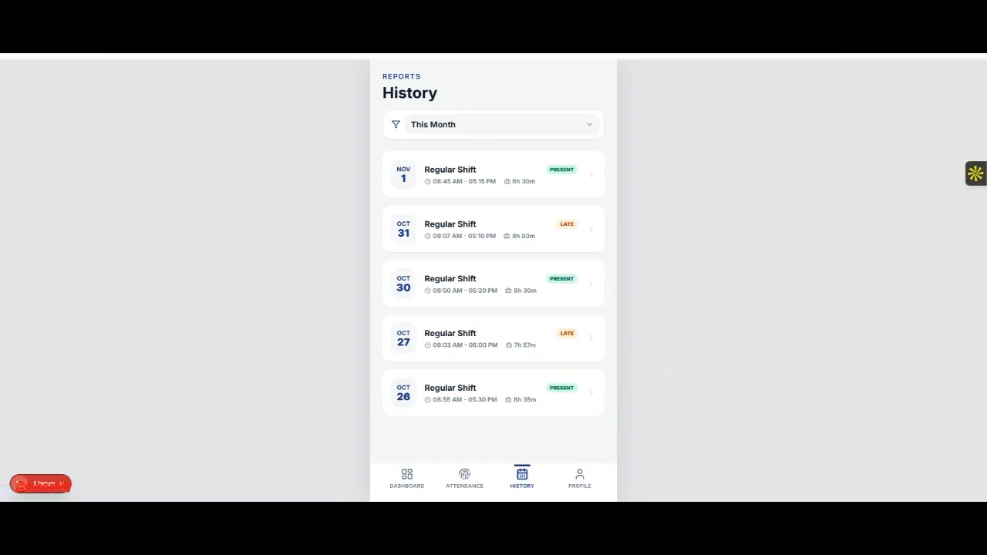
click(580, 478)
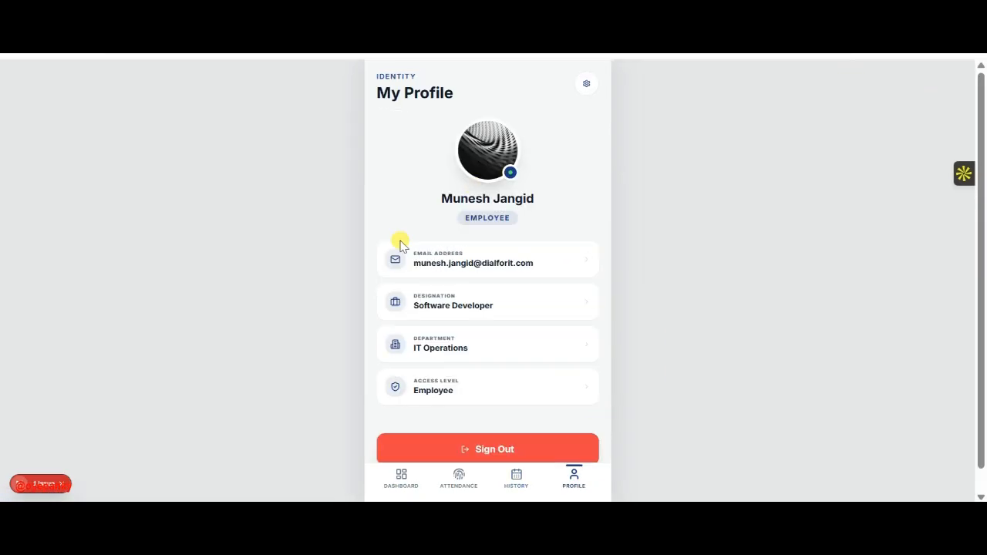
scroll(518, 316, down, 1)
scroll(518, 317, up, 1)
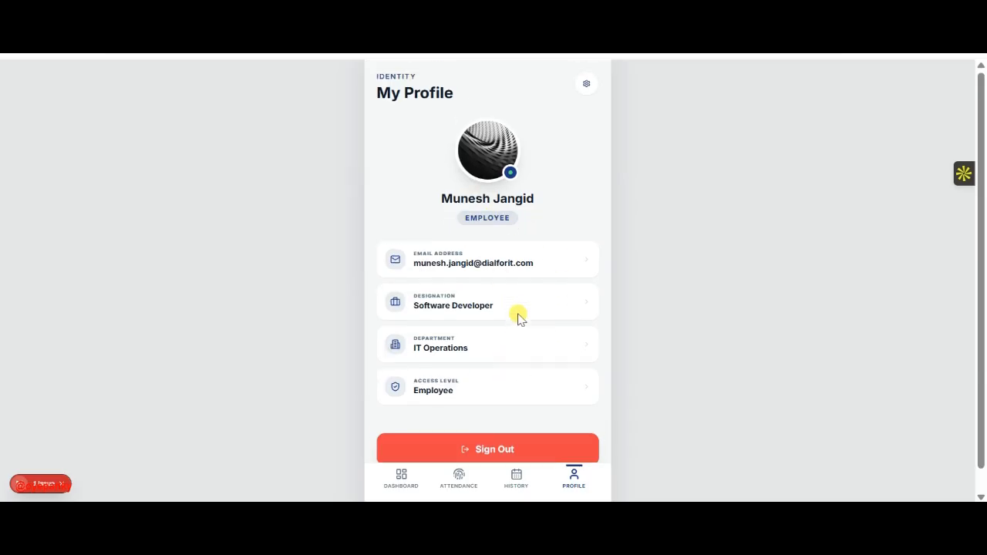
scroll(518, 318, down, 1)
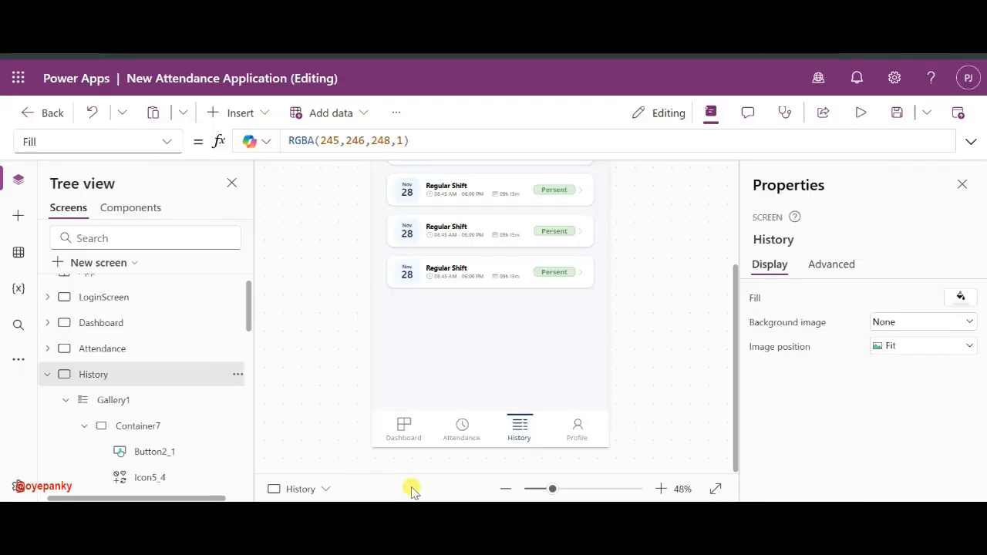
- Duplicate the Dashboard screen from the Tree view
click(119, 307)
click(111, 324)
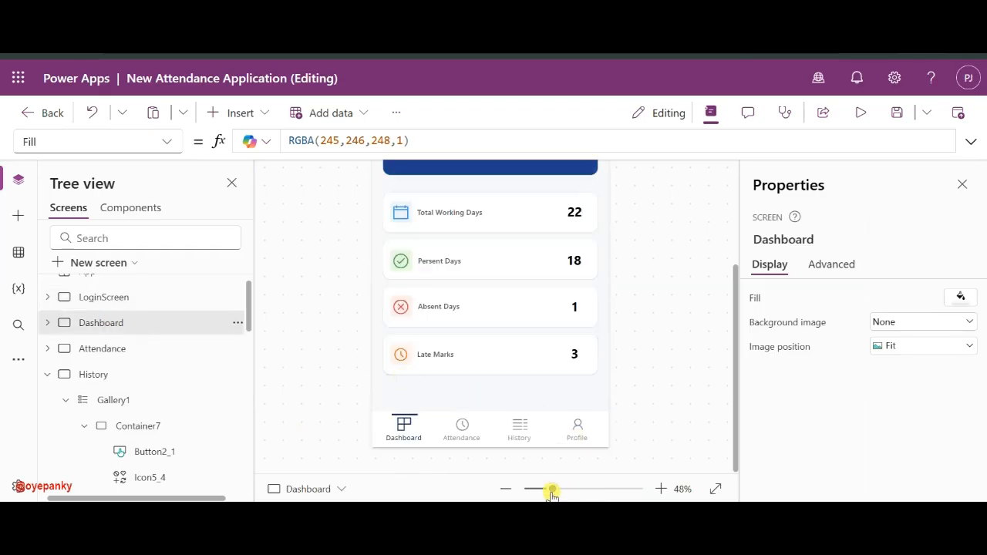
drag(552, 491, 540, 490)
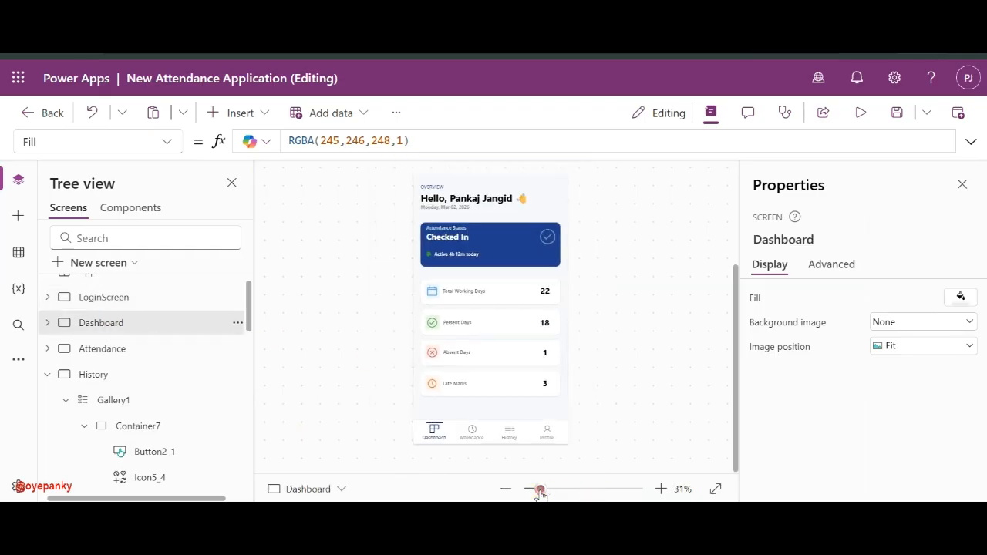
click(237, 324)
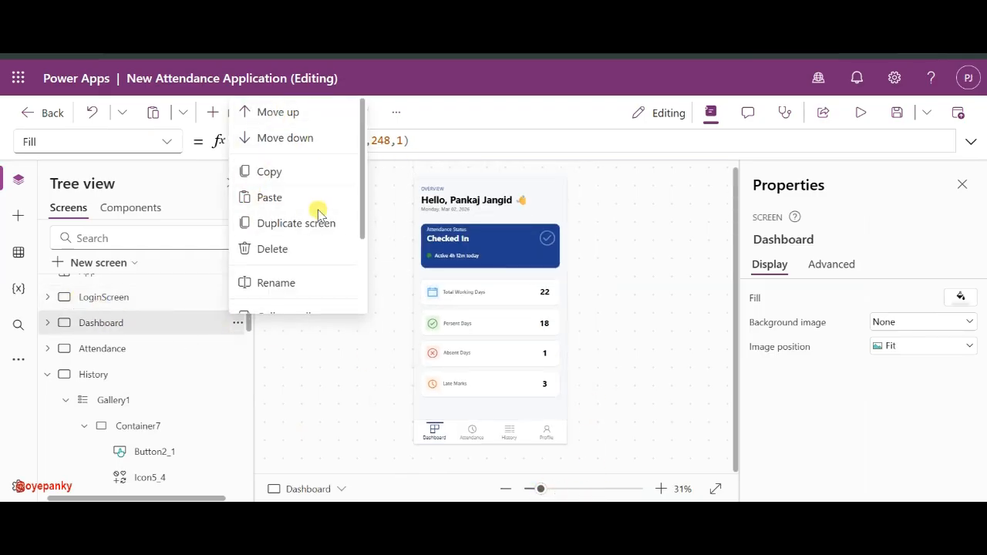
click(281, 223)
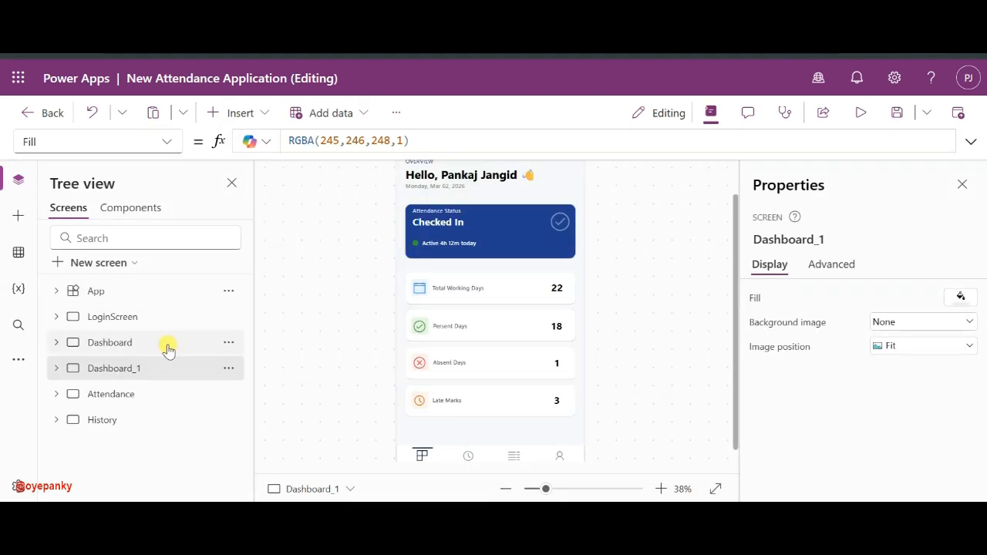
- Move the copied screen below History and rename it Profile
drag(119, 370, 115, 444)
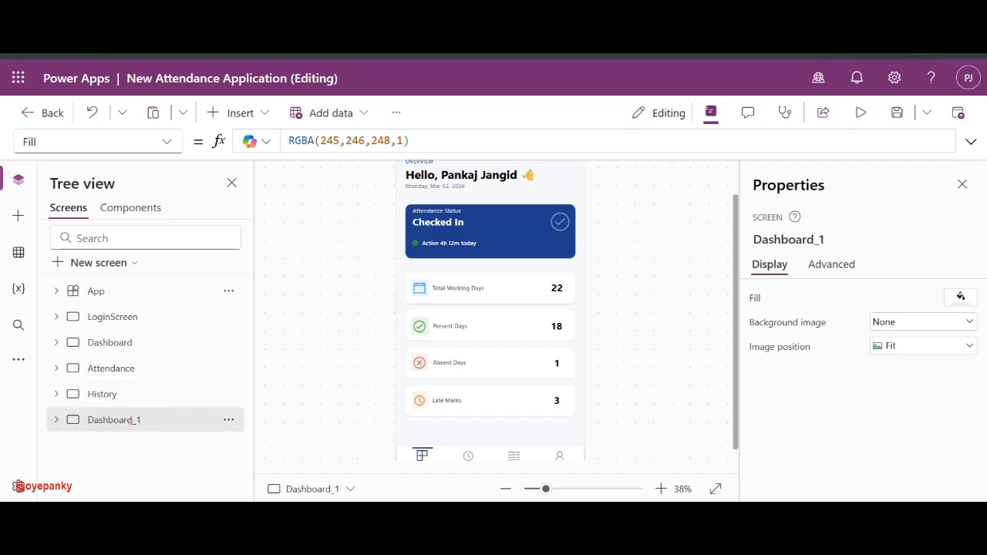
double_click(129, 420)
text(Profile)
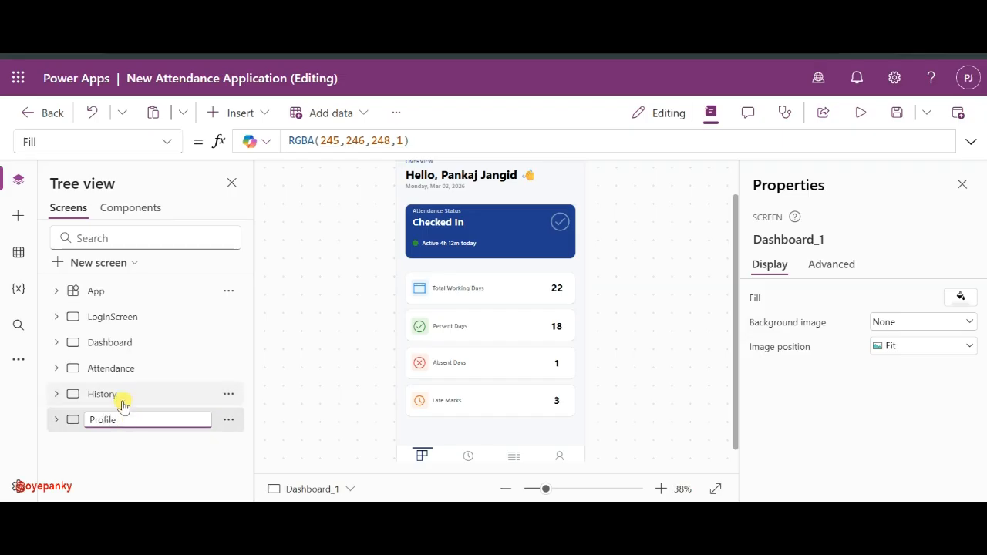
click(125, 396)
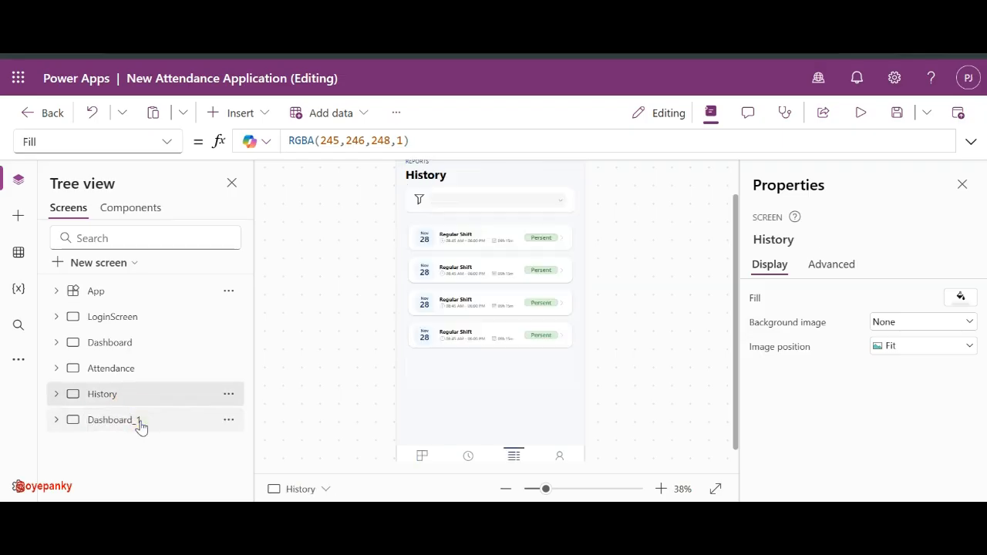
click(139, 423)
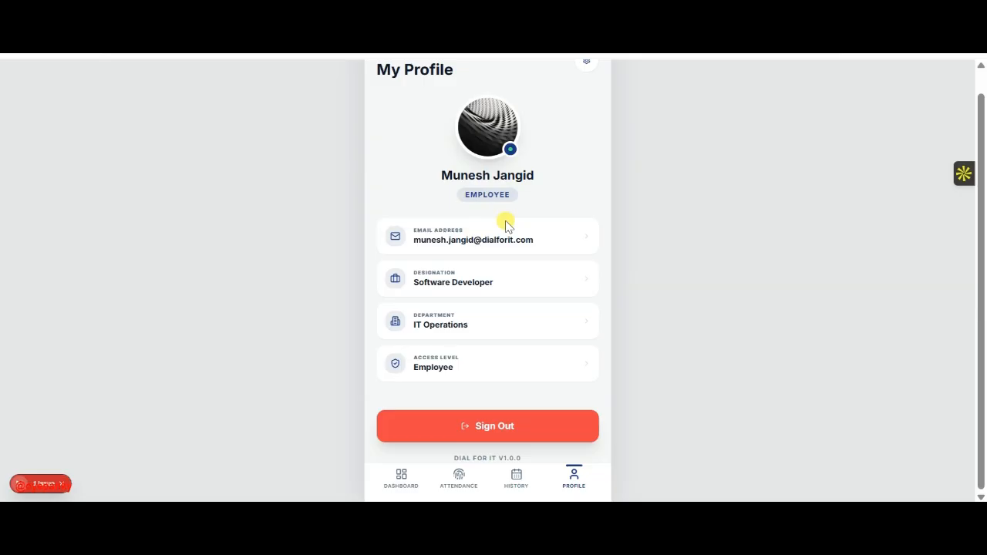
scroll(472, 210, up, 1)
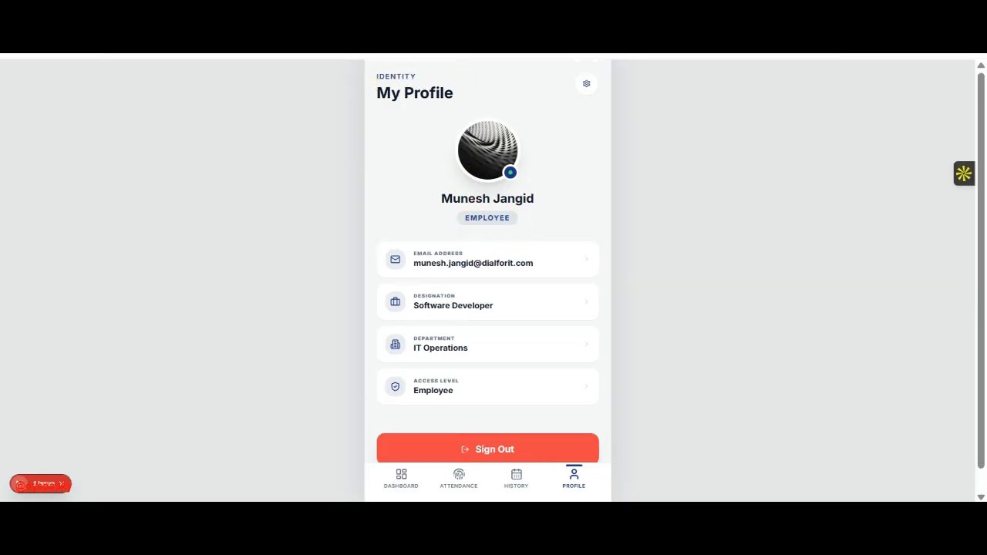
click(896, 14)
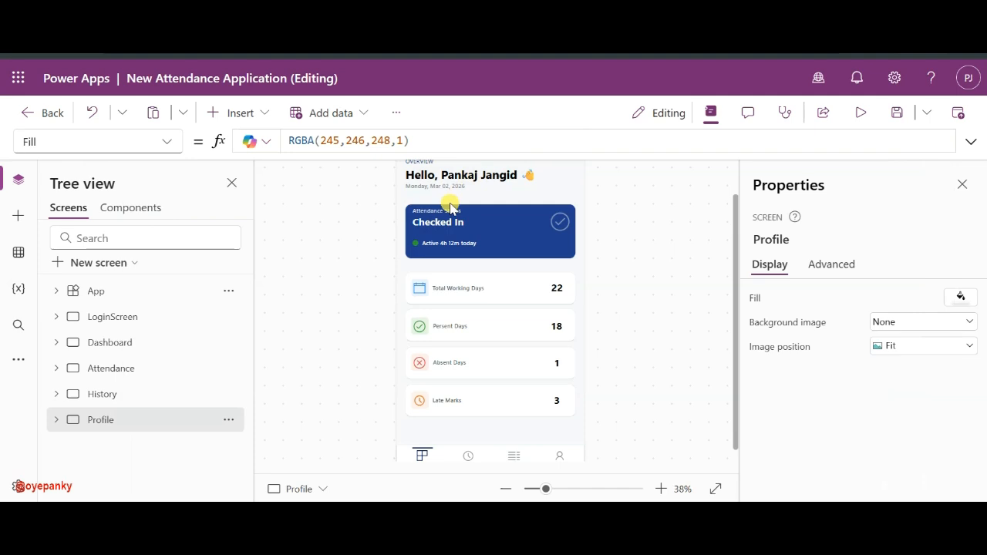
- Clear the OVERVIEW label's text on the Profile screen
scroll(450, 205, up, 1)
click(432, 218)
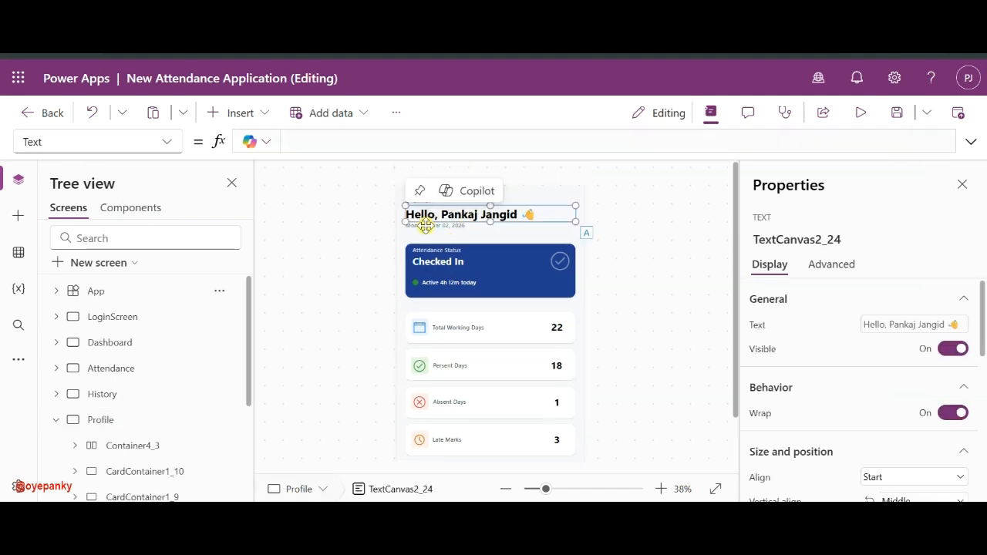
click(424, 226)
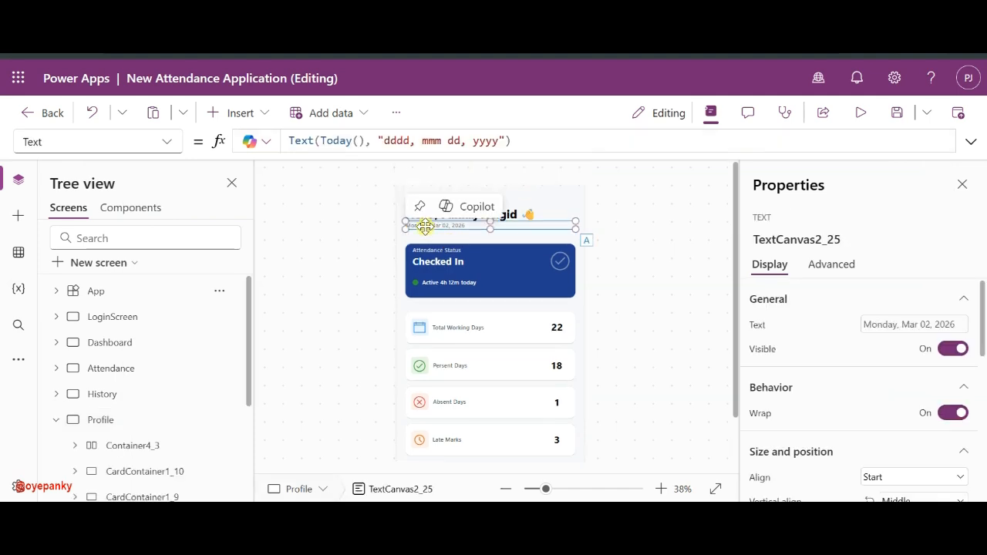
click(102, 394)
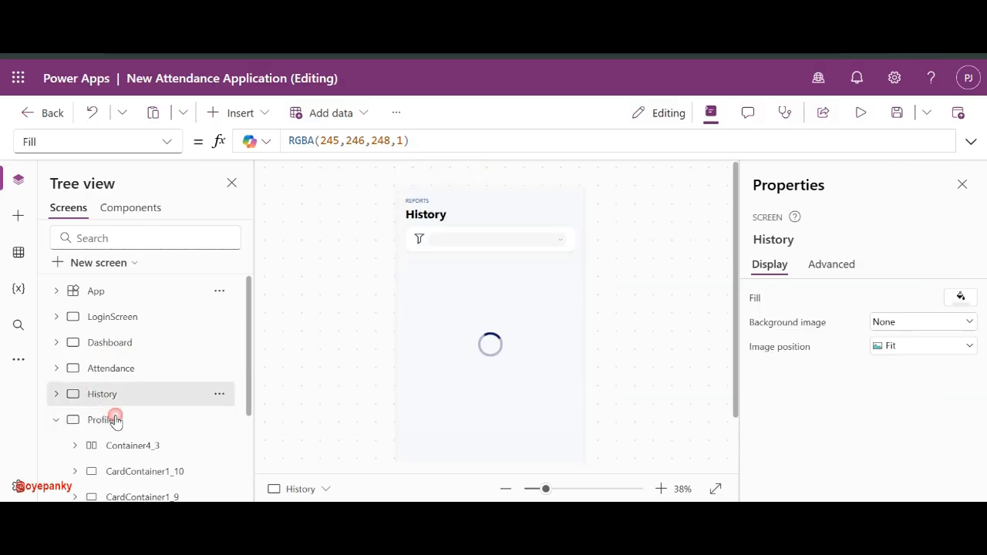
click(113, 420)
click(421, 199)
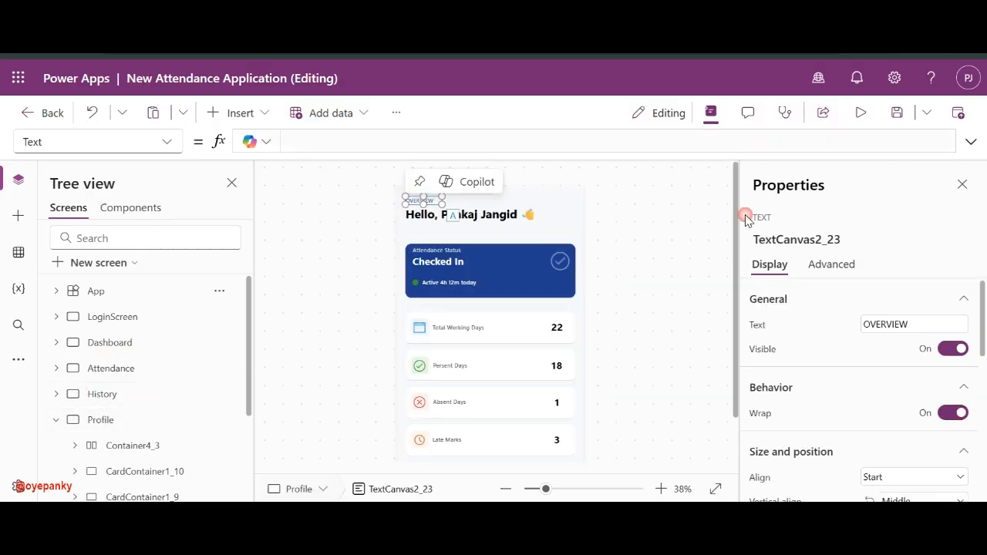
click(870, 324)
double_click(870, 324)
key(BackSpace)
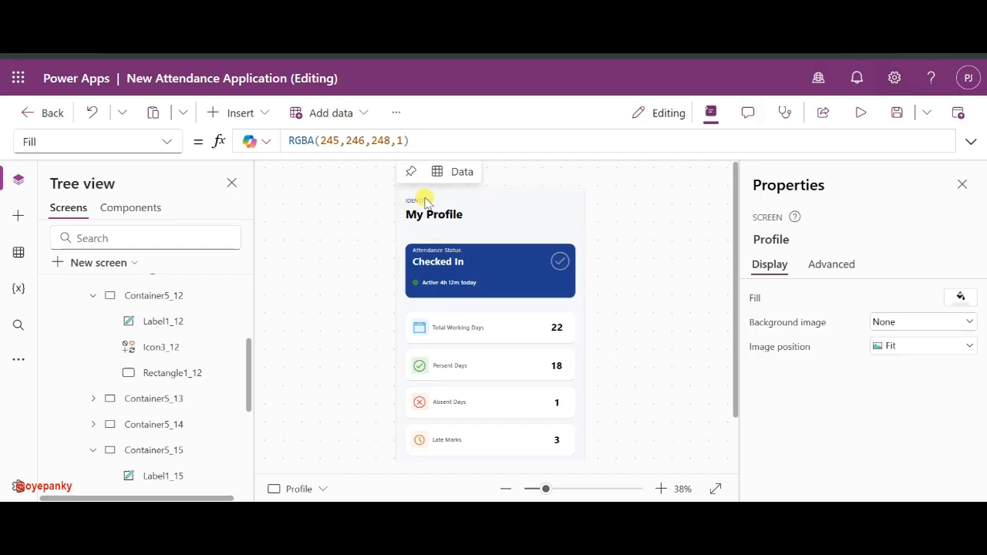
- Delete the blue Checked In status card from the Profile screen
click(444, 271)
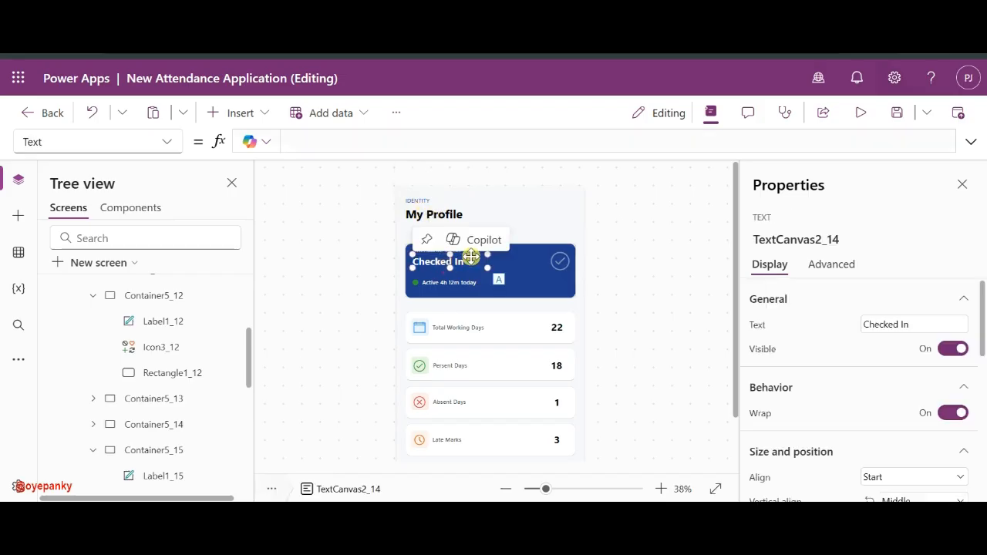
scroll(170, 350, up, 3)
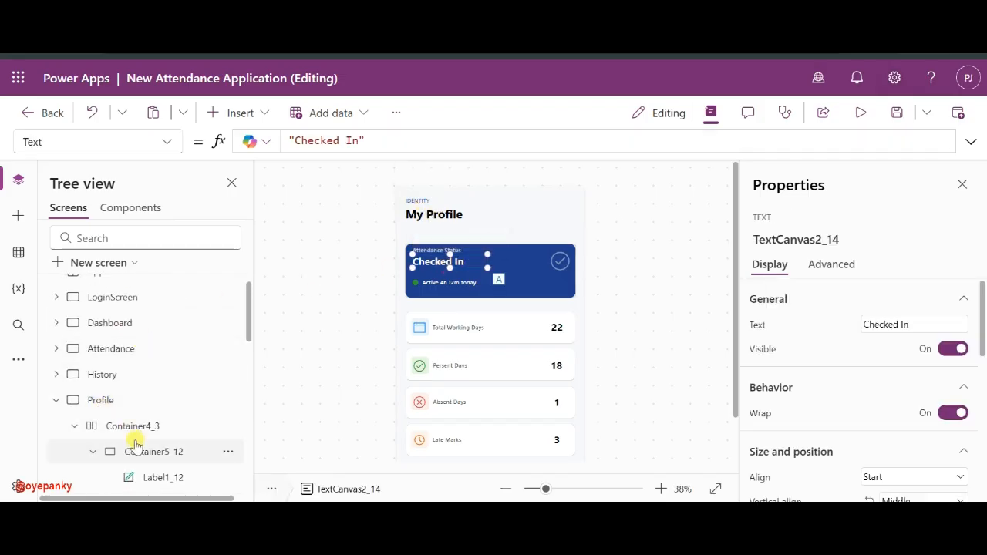
scroll(143, 450, down, 10)
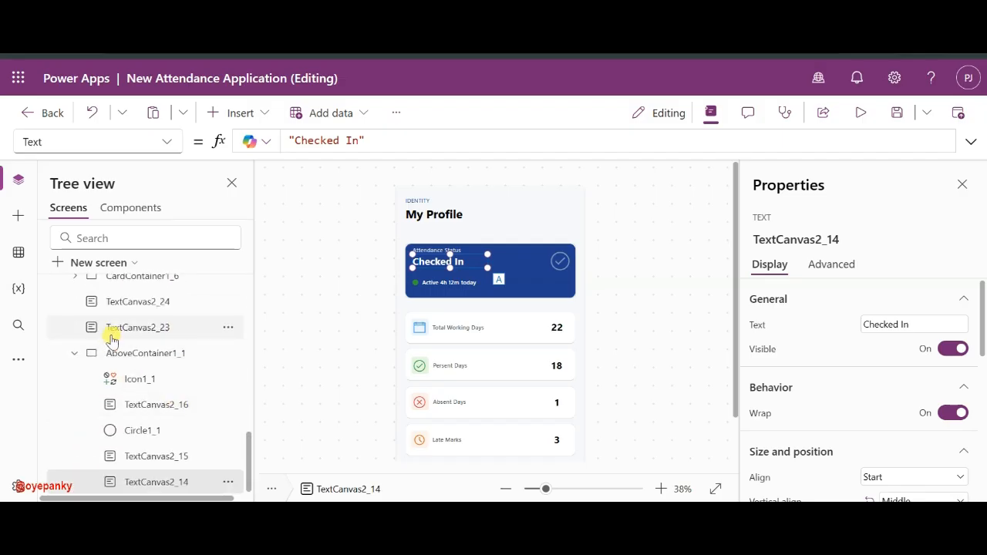
click(110, 354)
key(Delete)
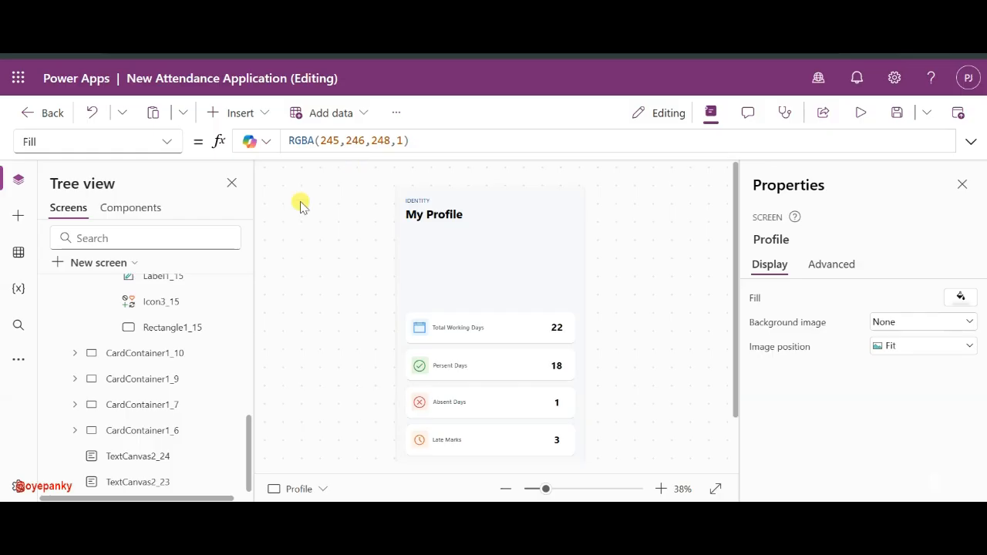
scroll(150, 313, up, 5)
- Copy the fingerprint image's circular container from Attendance and paste it onto Profile
click(96, 368)
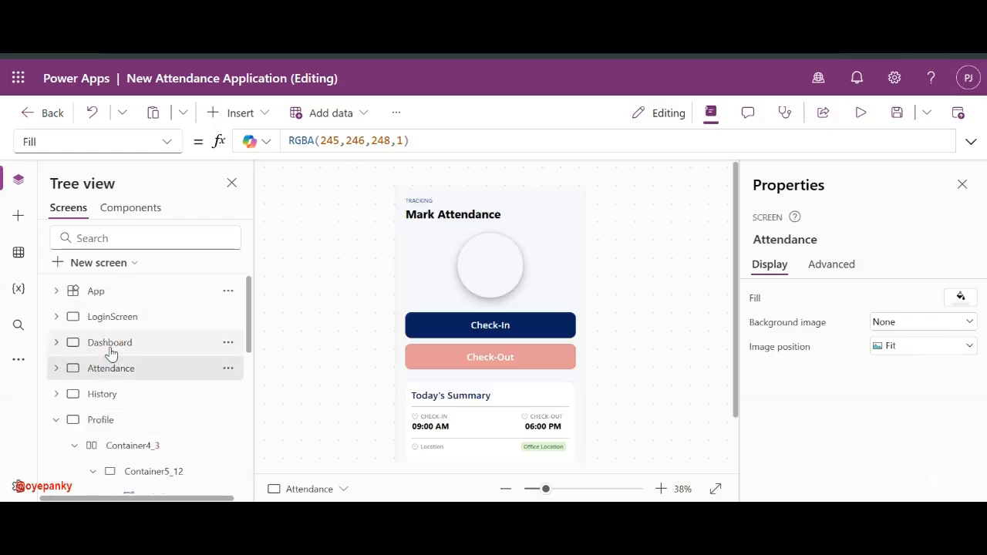
click(110, 348)
click(93, 370)
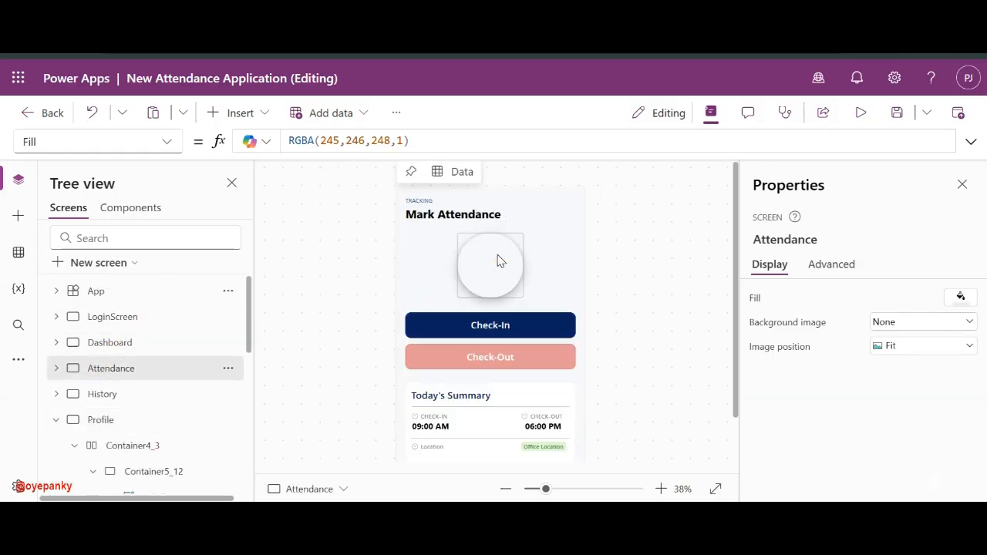
click(457, 267)
click(112, 447)
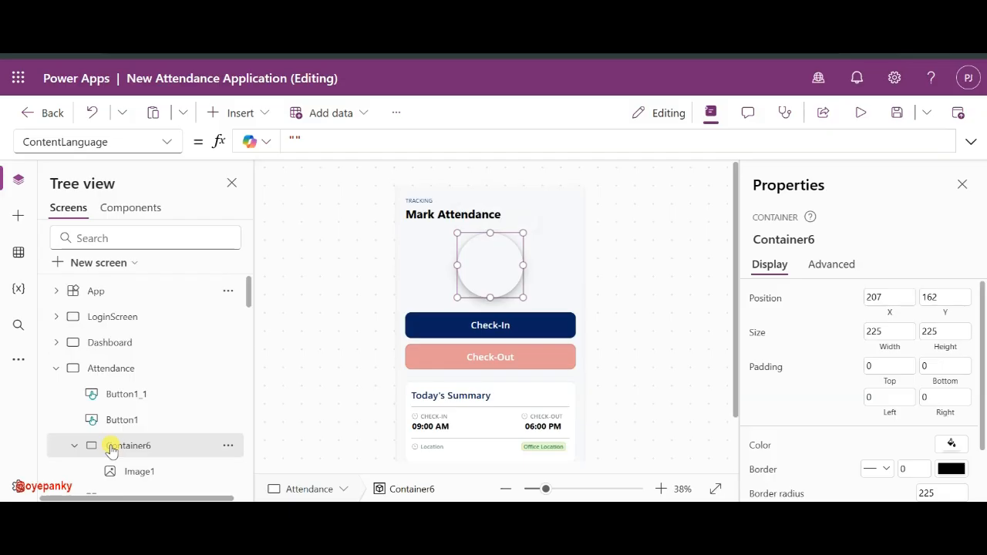
click(56, 369)
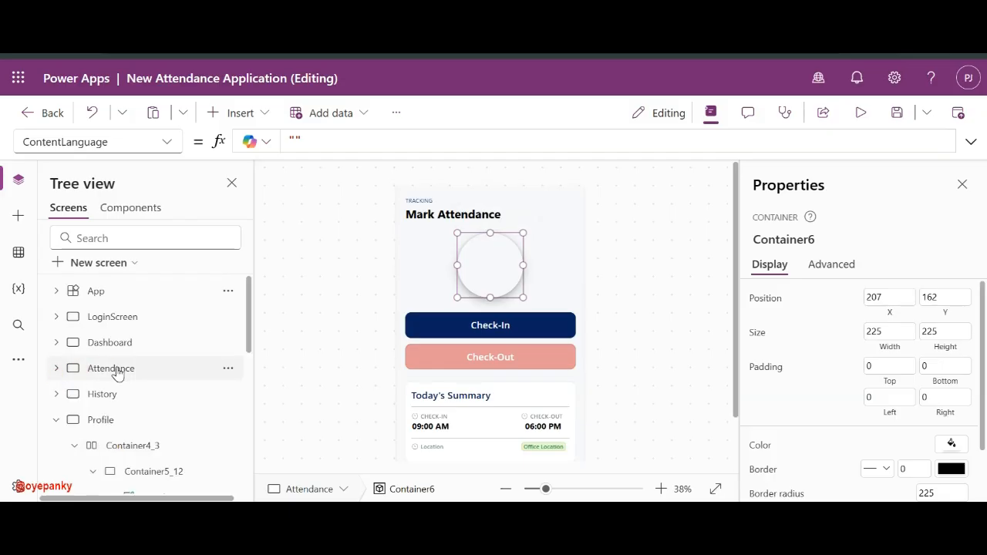
click(102, 421)
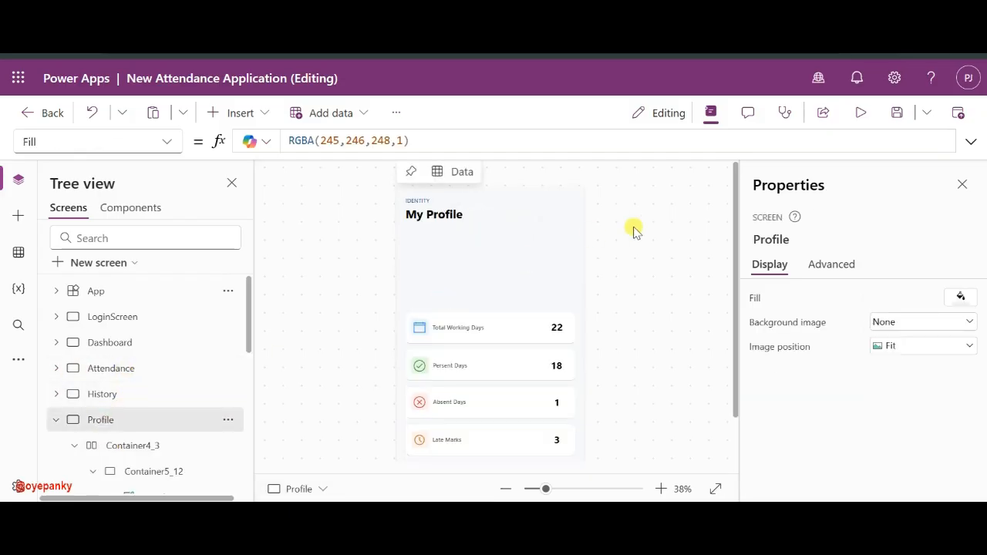
key(ctrl+v)
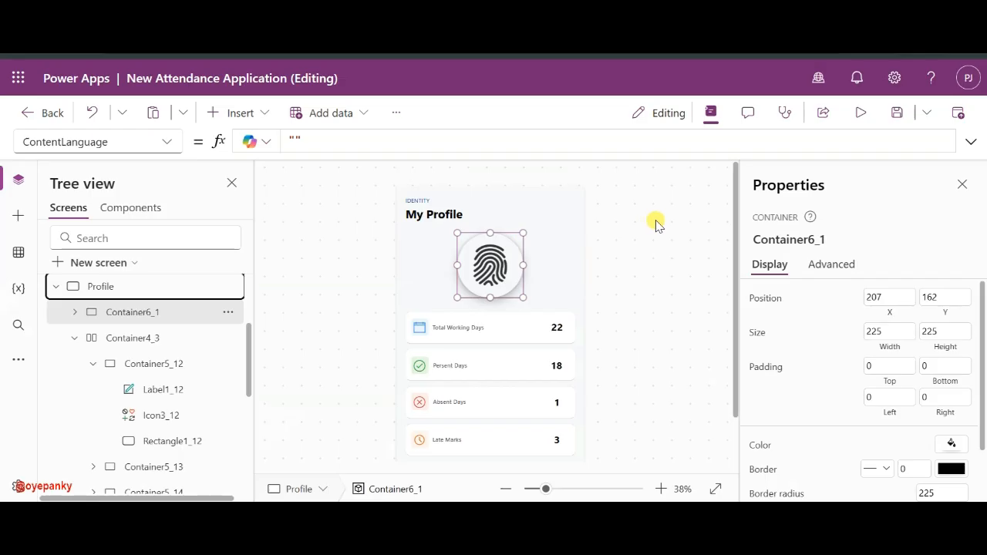
click(502, 267)
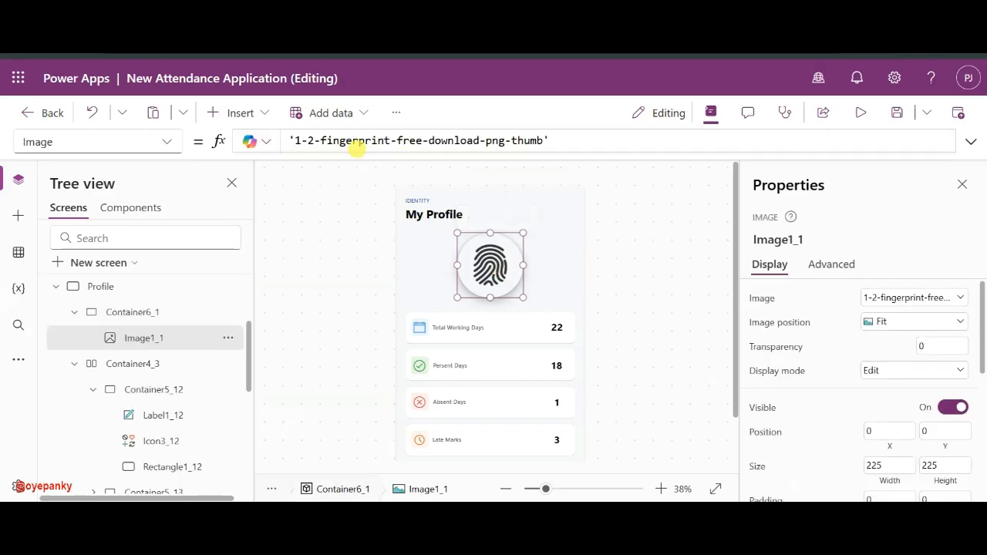
- Set the circle image's Image property to User().Image
triple_click(363, 141)
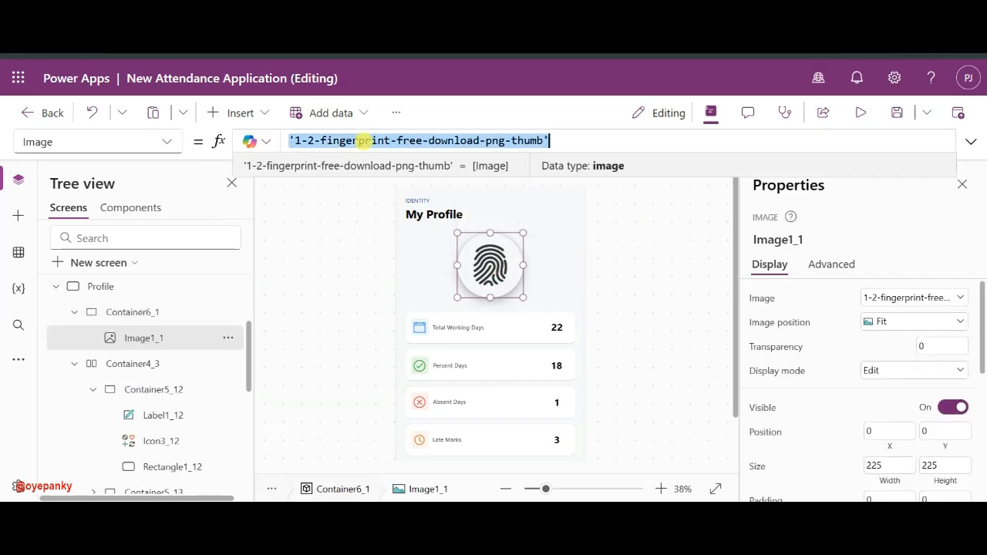
text(User)
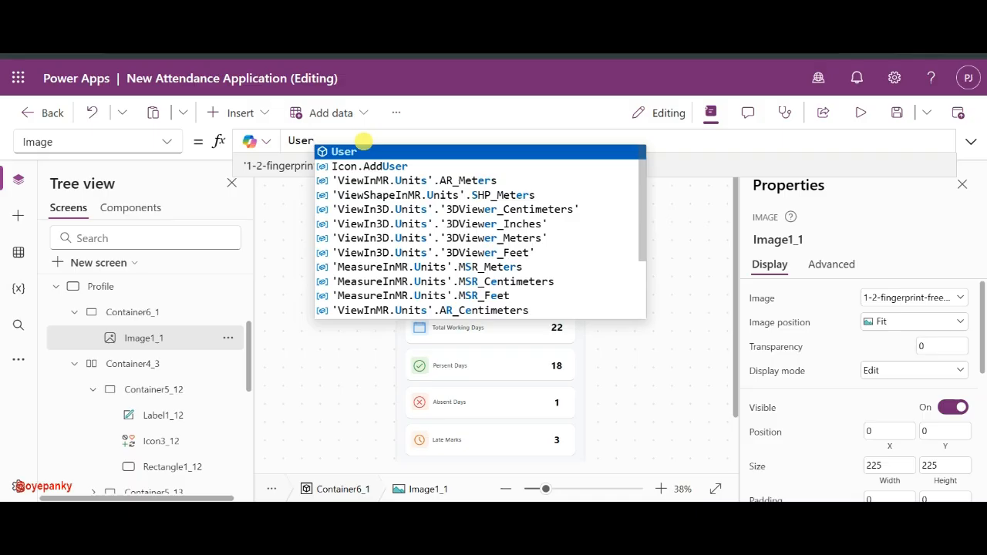
key(Tab)
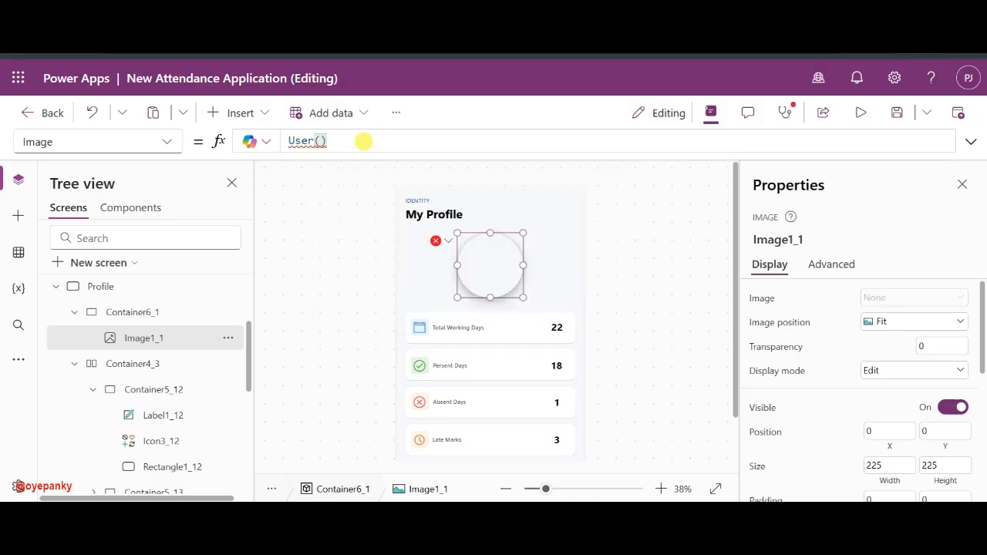
text(.)
click(369, 152)
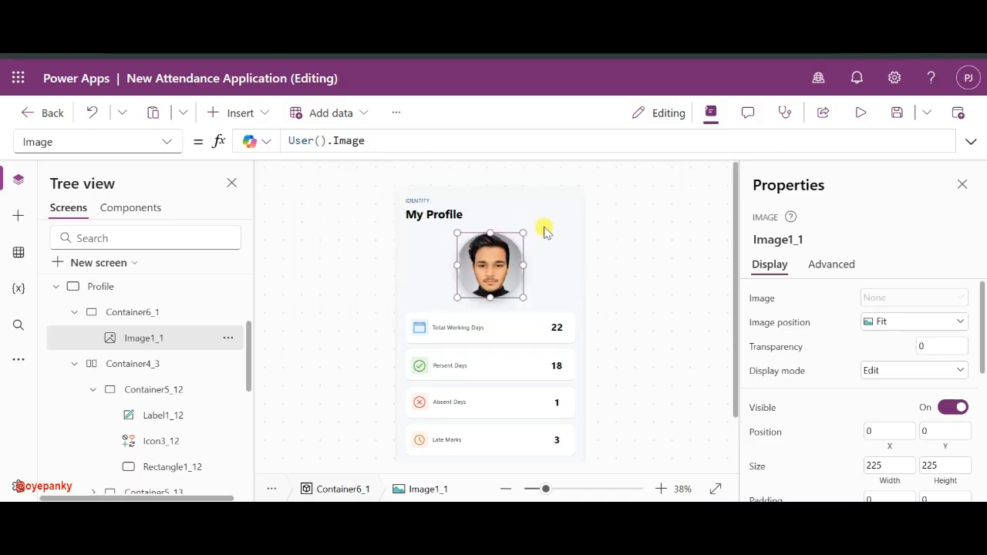
- Move the photo circle slightly higher and the four stat cards slightly lower
click(121, 314)
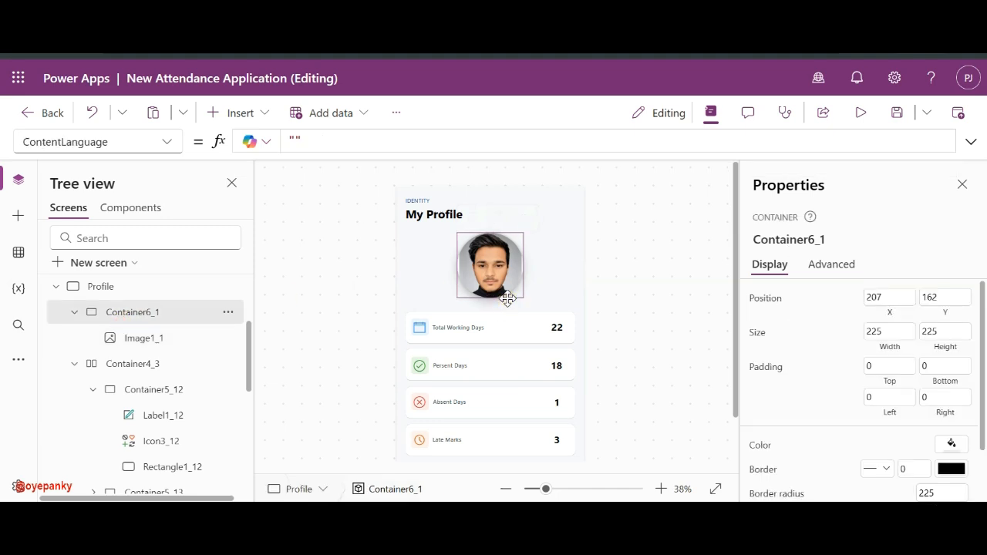
drag(508, 300, 507, 294)
scroll(623, 319, down, 2)
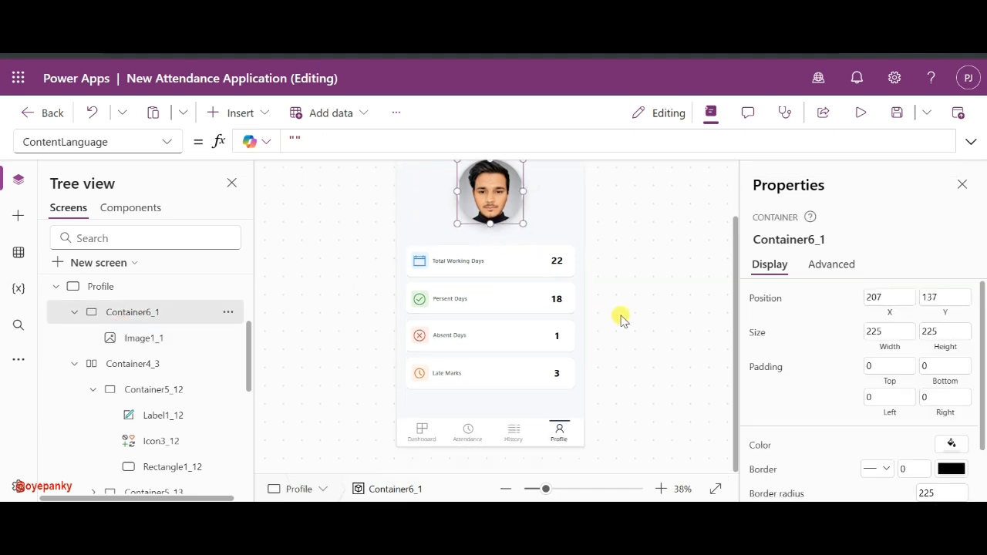
drag(399, 249, 575, 393)
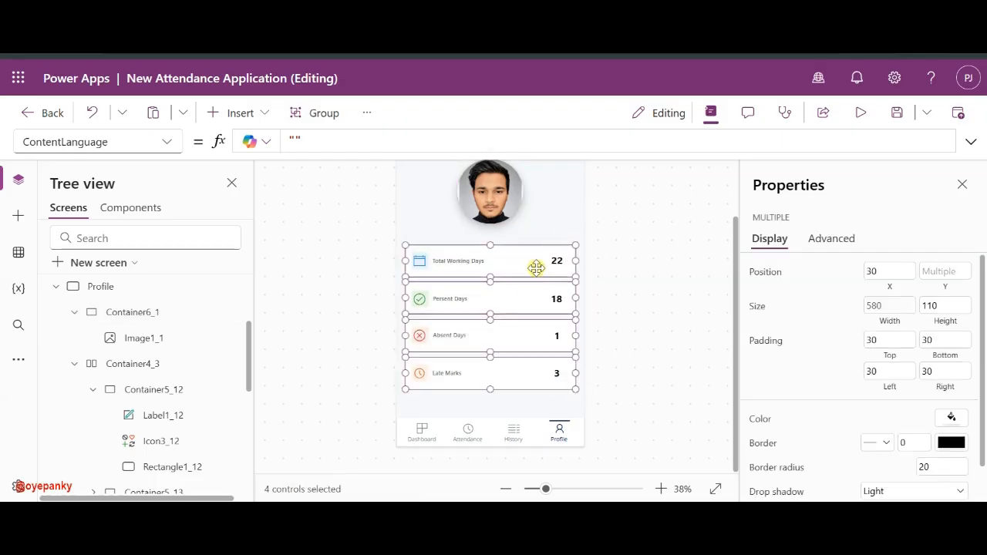
mouse_move(533, 244)
mouse_down()
mouse_move(535, 262)
mouse_move(534, 247)
mouse_up()
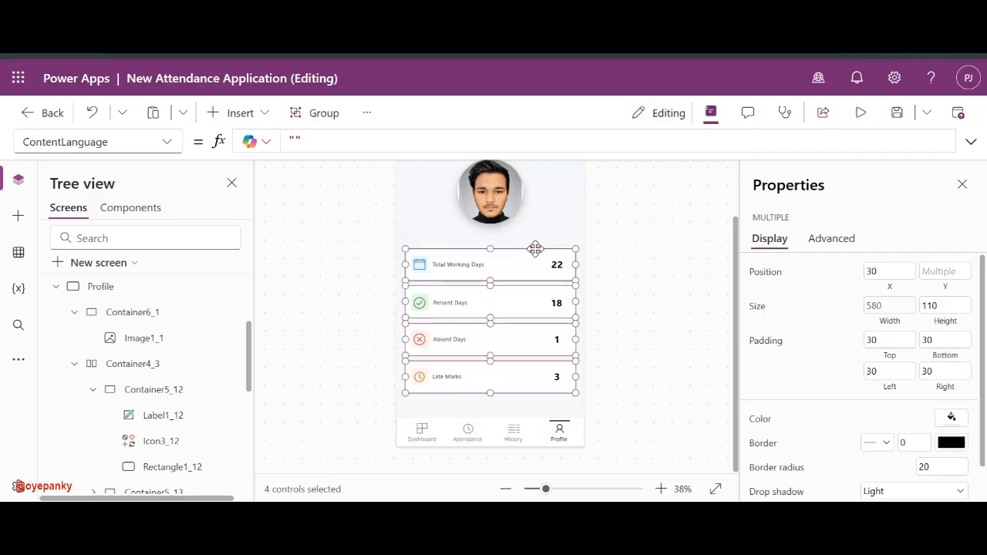
click(635, 312)
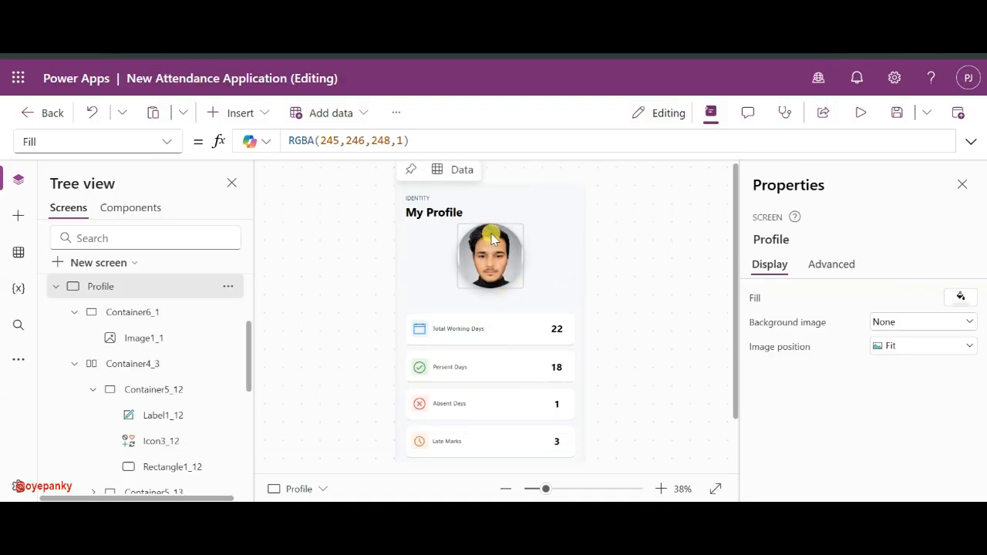
scroll(501, 348, down, 2)
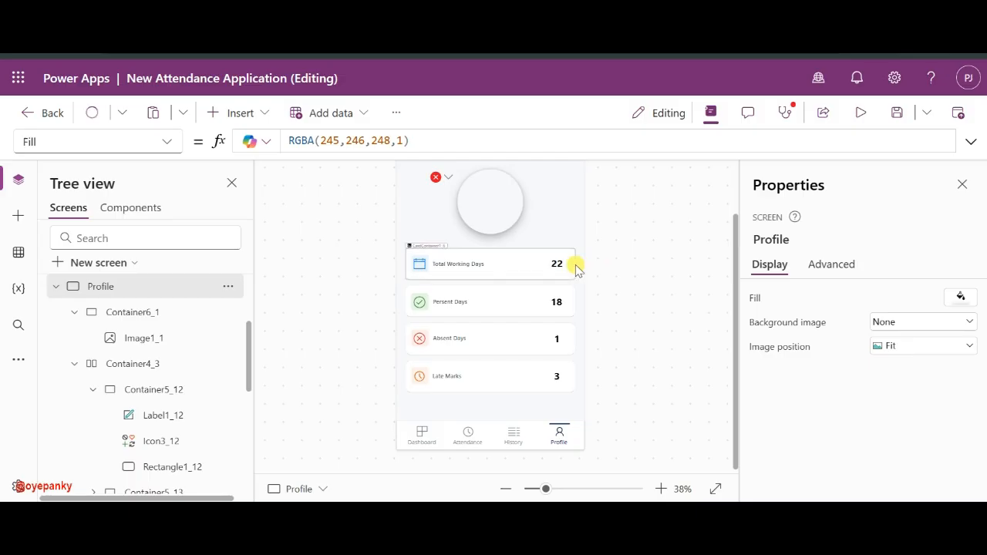
- Resize the photo container to 150 by 150
click(142, 339)
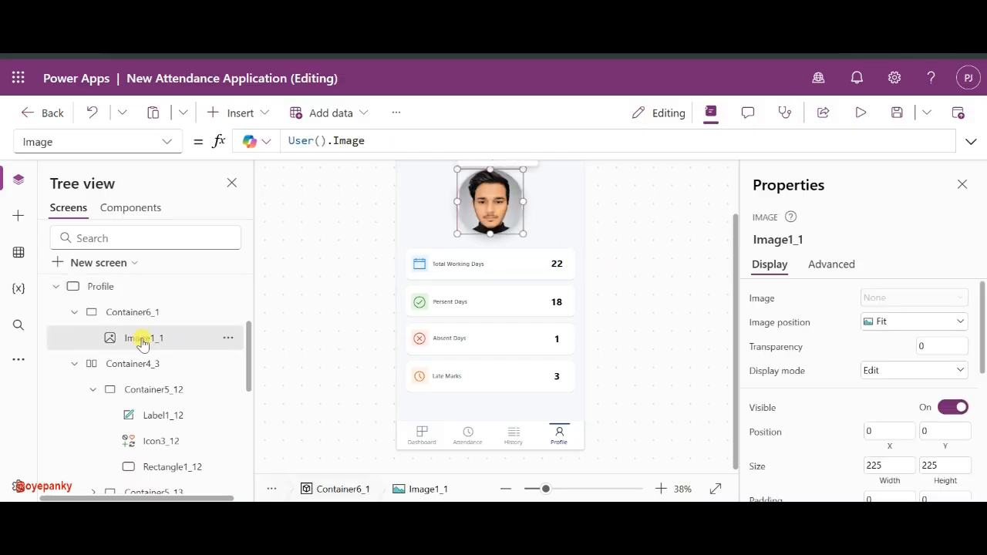
click(140, 313)
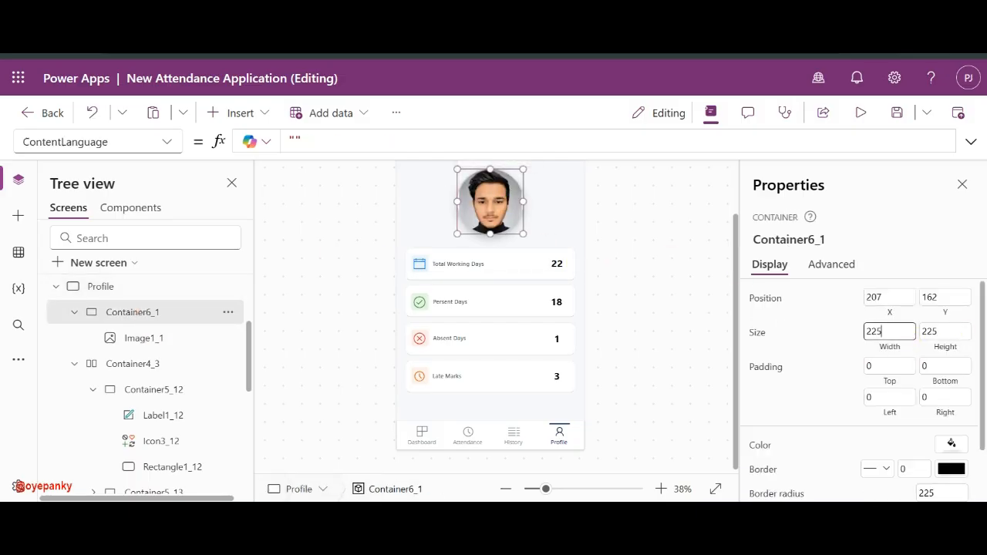
text(150)
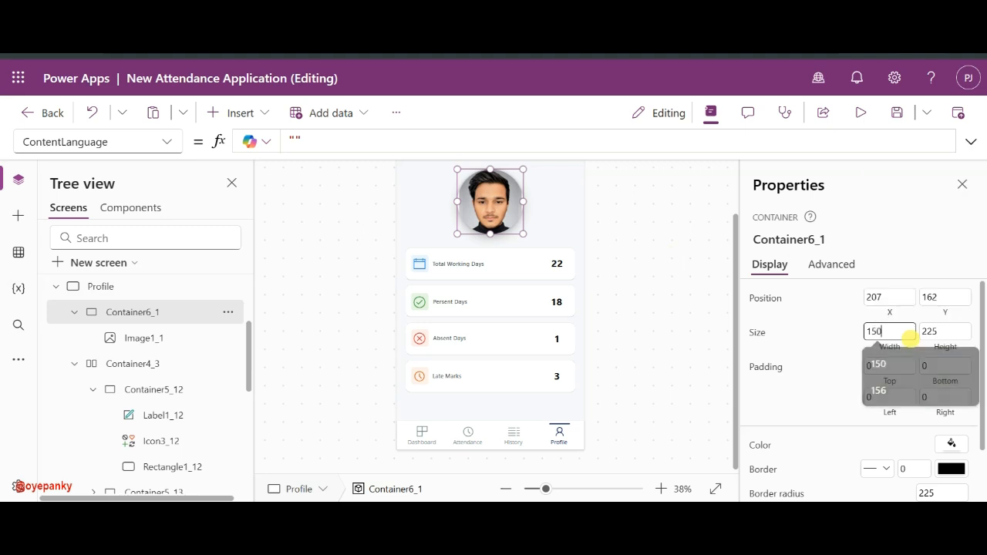
click(949, 337)
double_click(950, 337)
text(150)
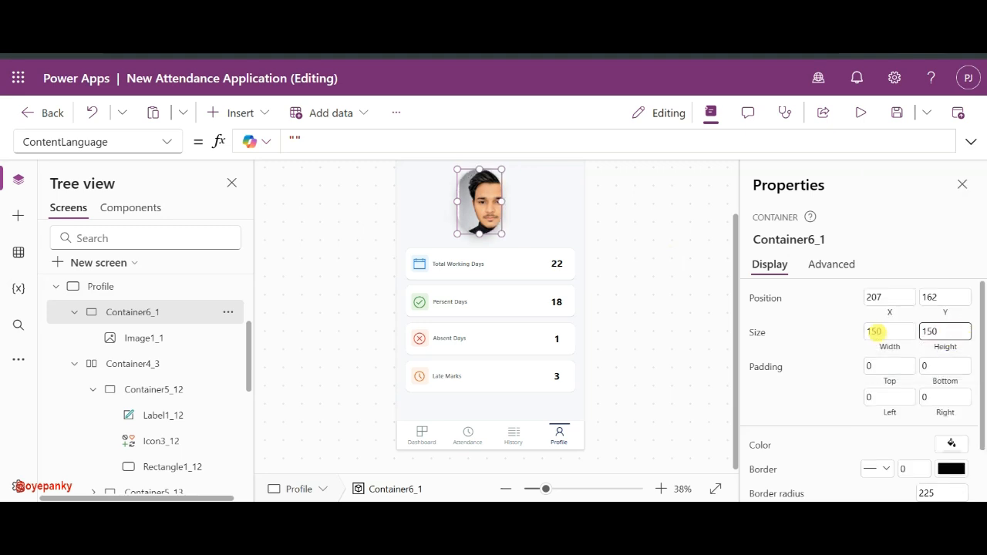
click(813, 329)
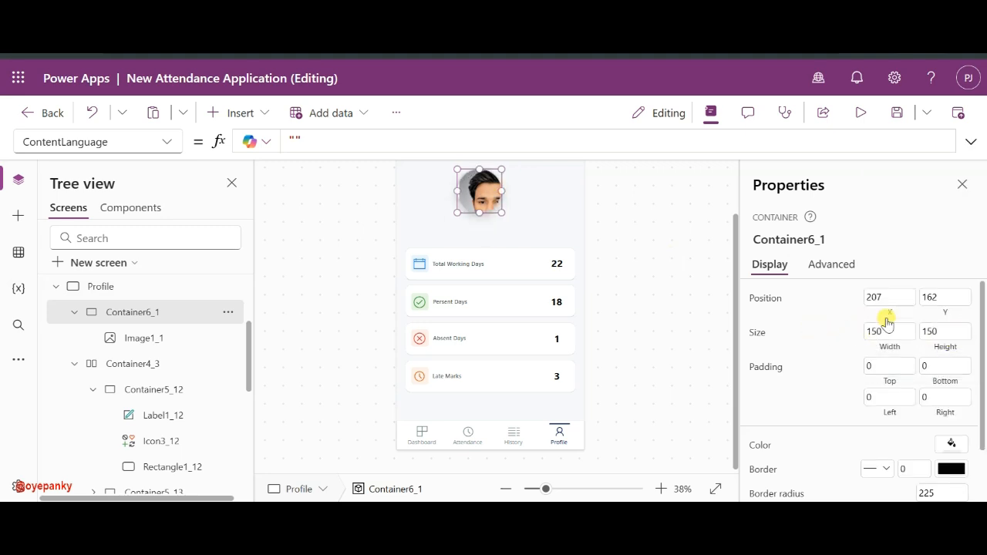
- Size the profile photo image to 180 by 180
click(476, 190)
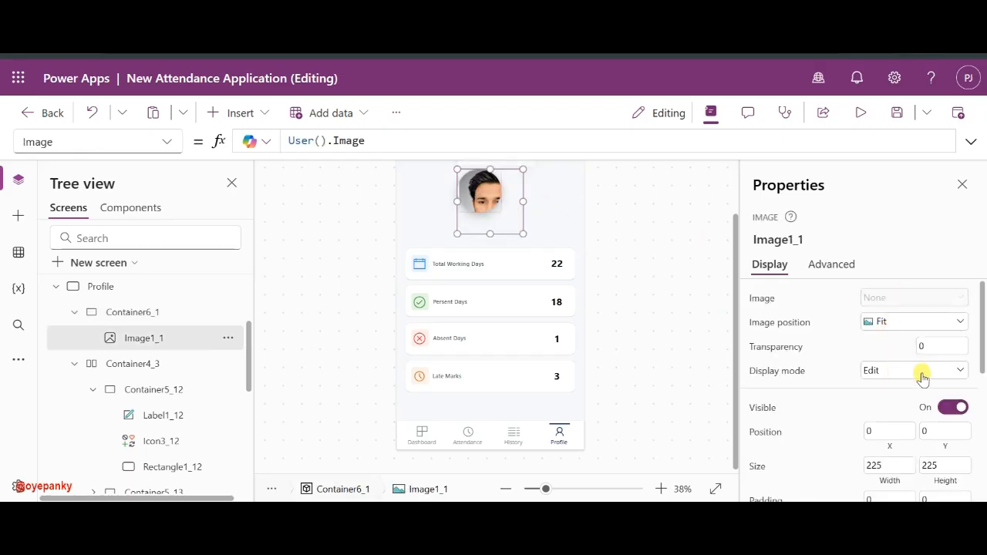
scroll(883, 407, down, 1)
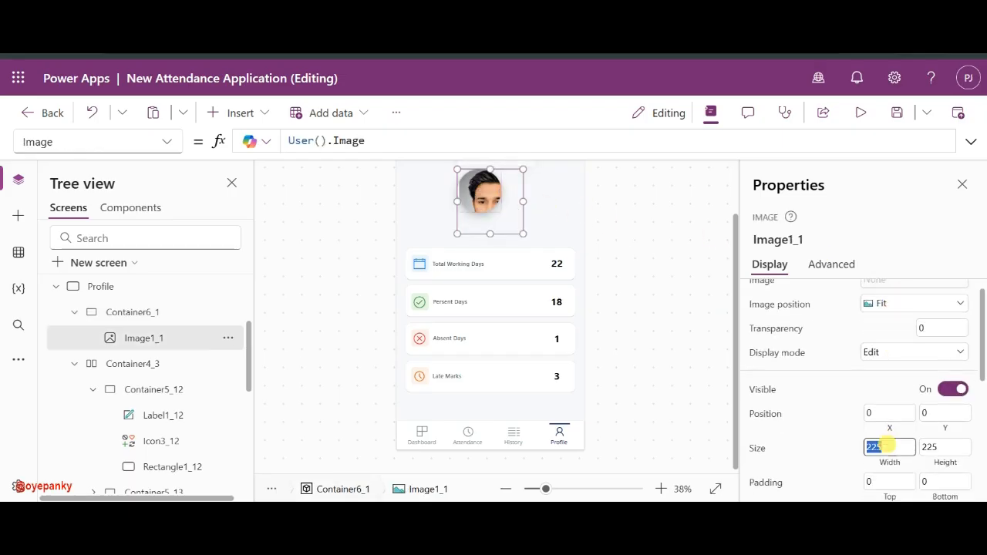
text(15)
key(BackSpace)
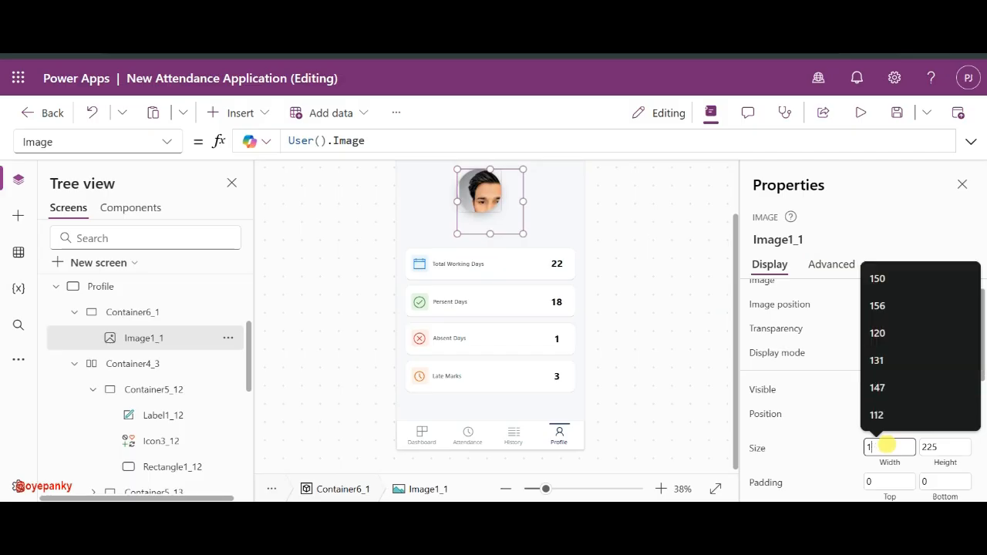
text(80)
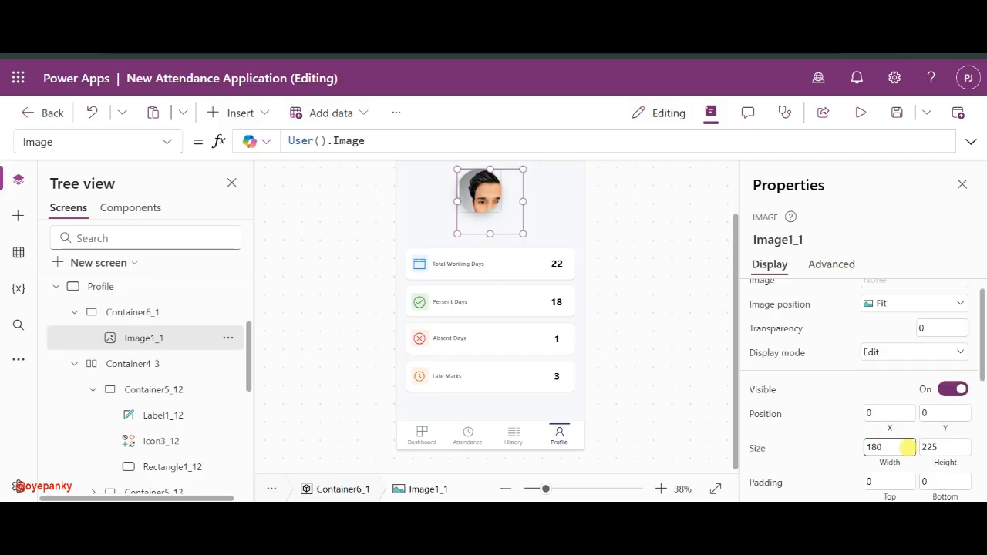
click(938, 447)
text(180)
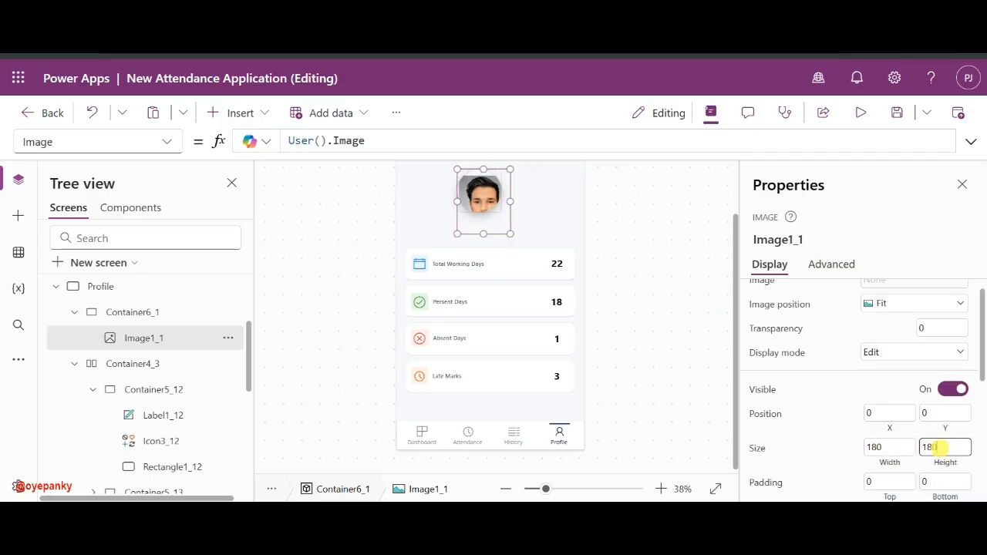
- Enlarge the photo container to 180 by 180 and centre it under the header
click(139, 312)
click(893, 367)
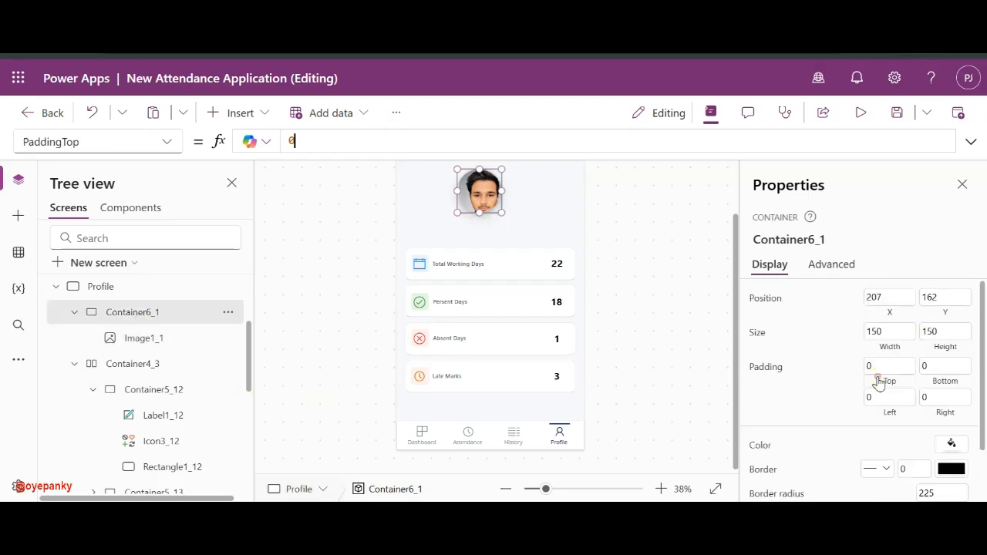
click(890, 333)
text(18)
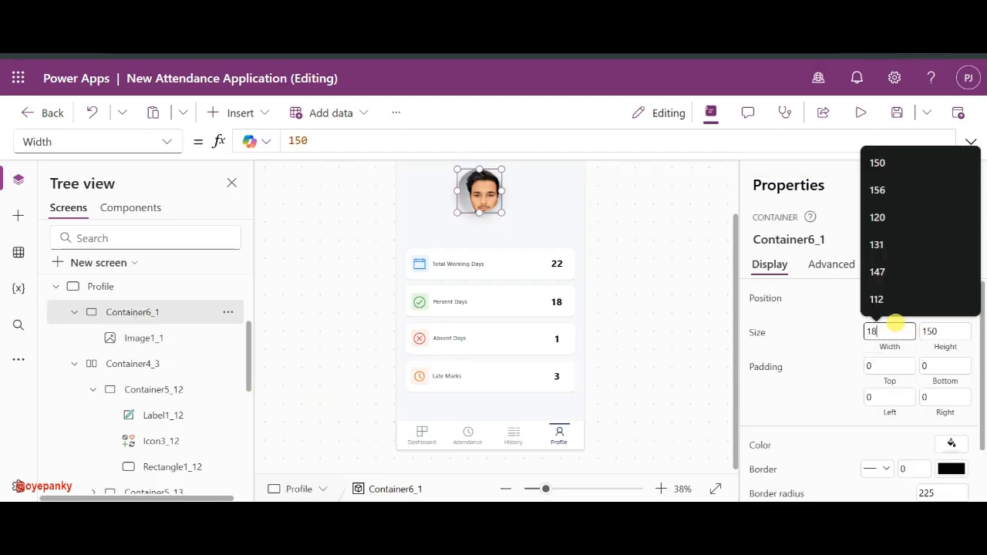
key(Tab)
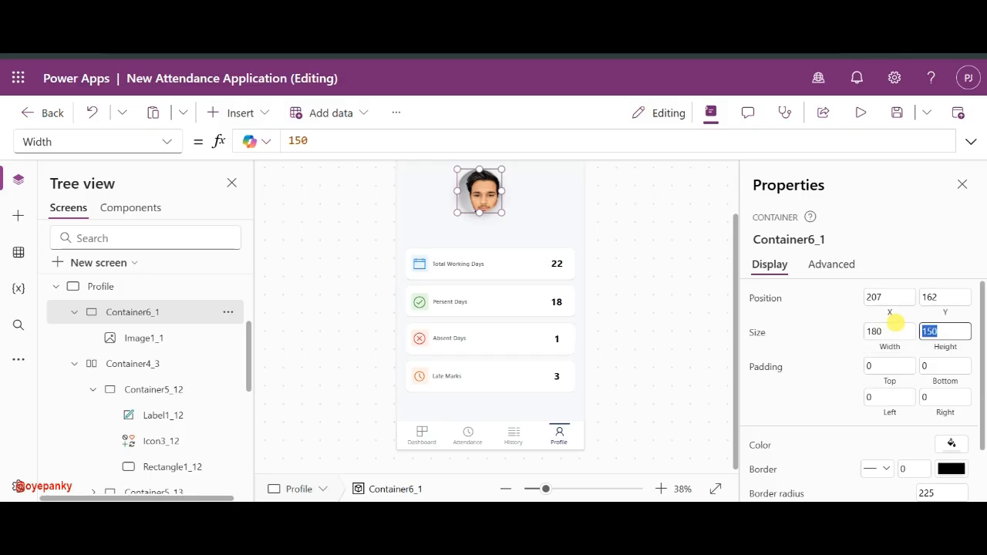
text(180)
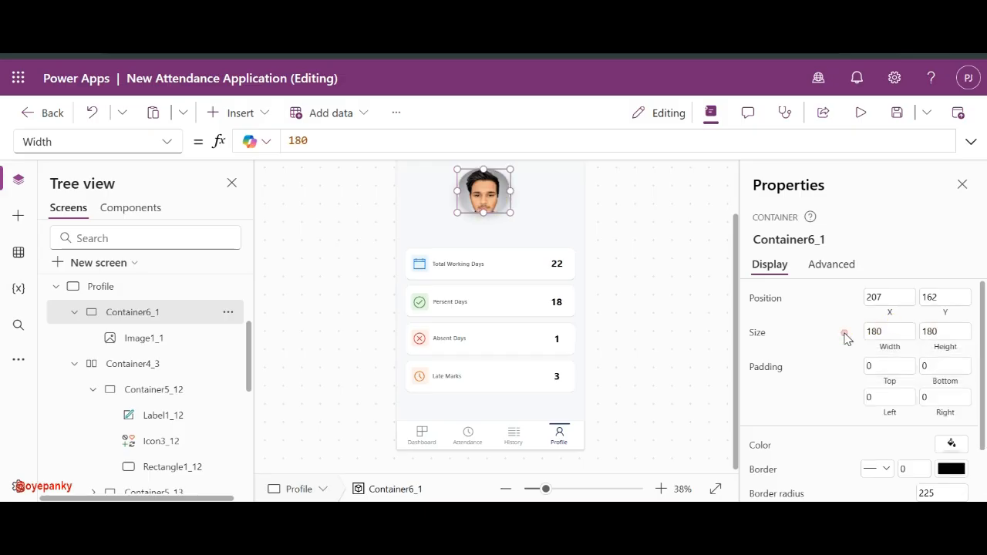
click(844, 336)
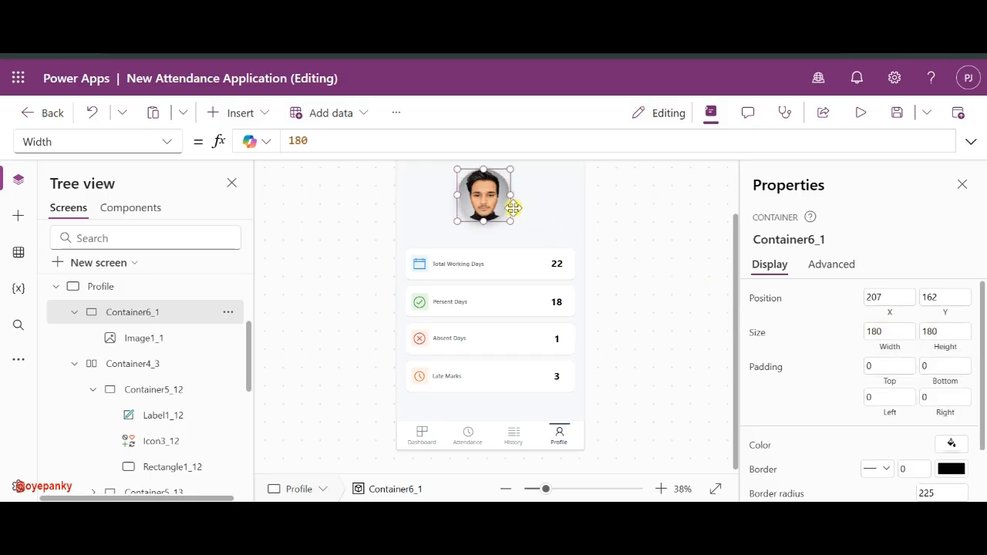
scroll(512, 208, up, 2)
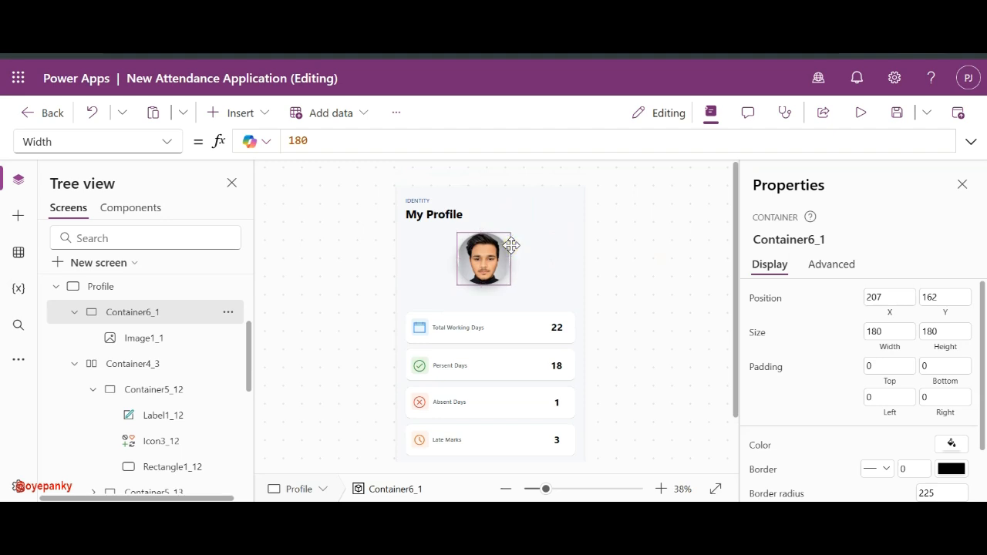
drag(512, 245, 518, 236)
- Copy the My Profile heading, place the copy below the photo and widen it
click(562, 253)
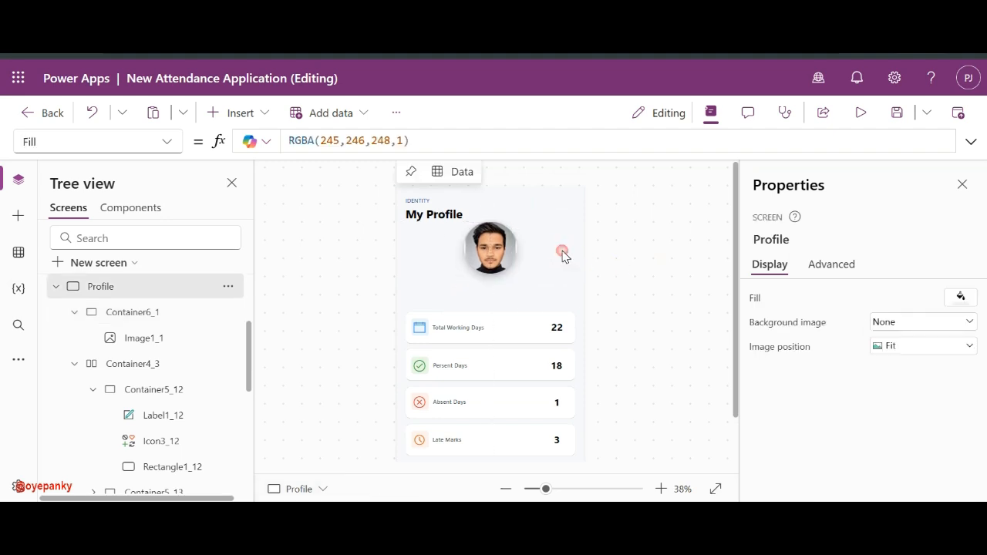
click(413, 214)
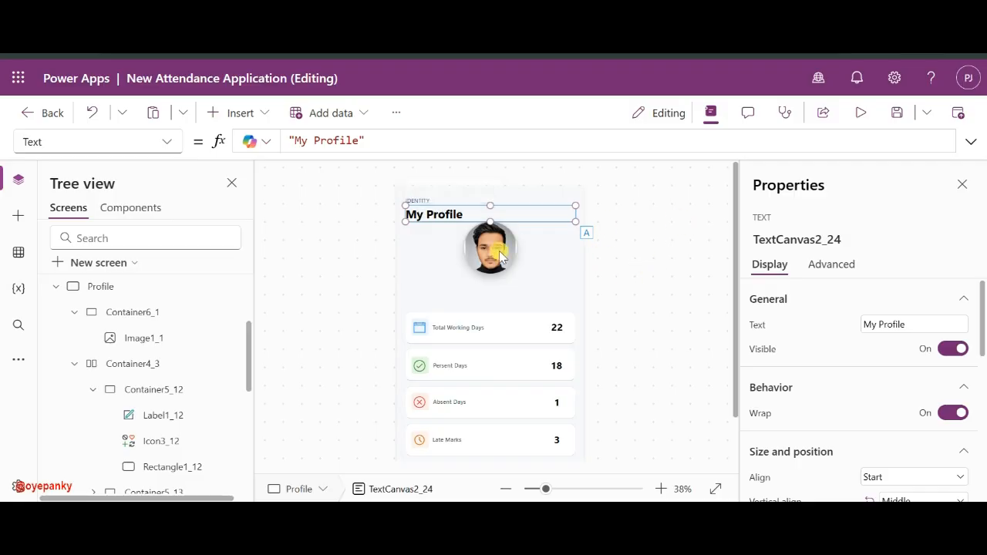
key(ctrl+c)
key(ctrl+v)
drag(436, 216, 378, 302)
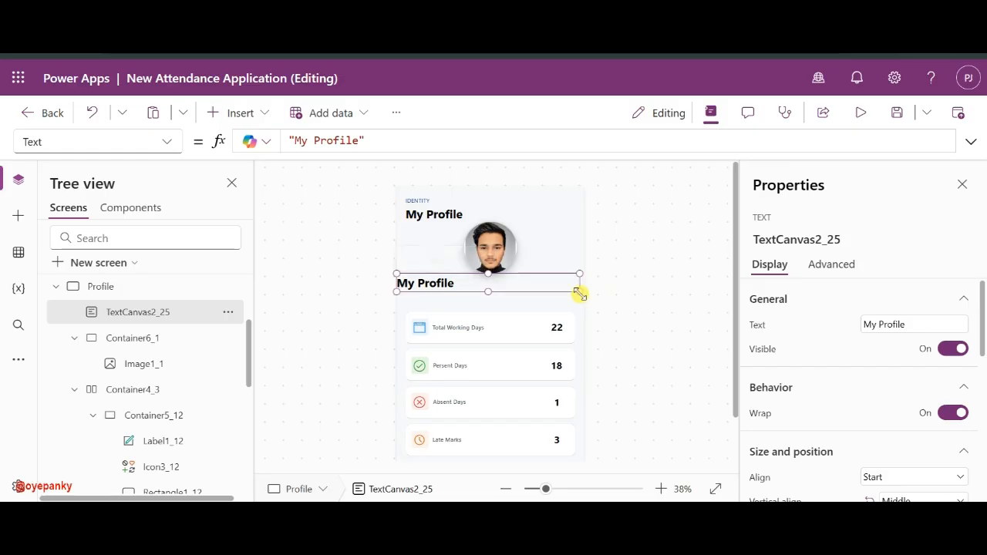
drag(580, 294, 595, 299)
- Set the label's Text to User().FullName and centre it horizontally
triple_click(364, 140)
text(User)
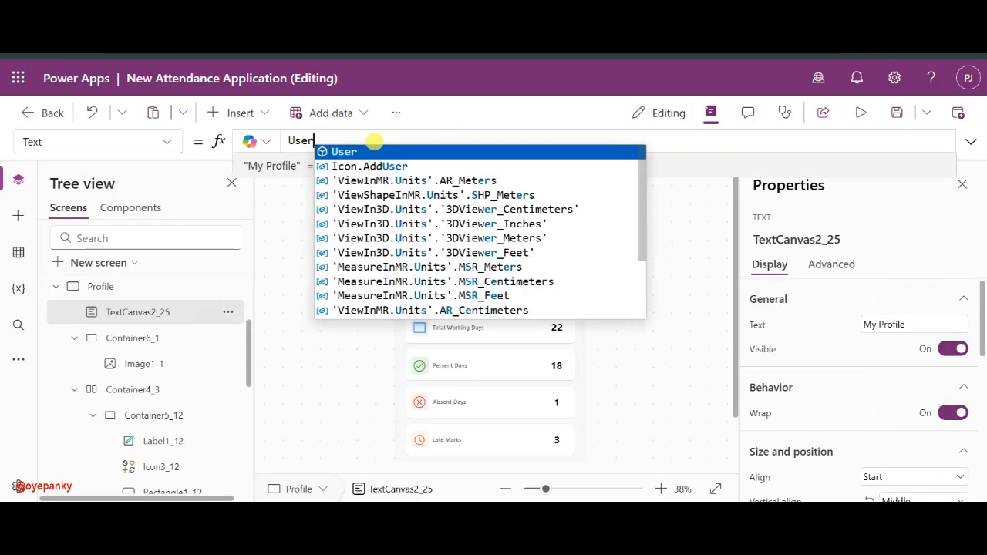
text(().)
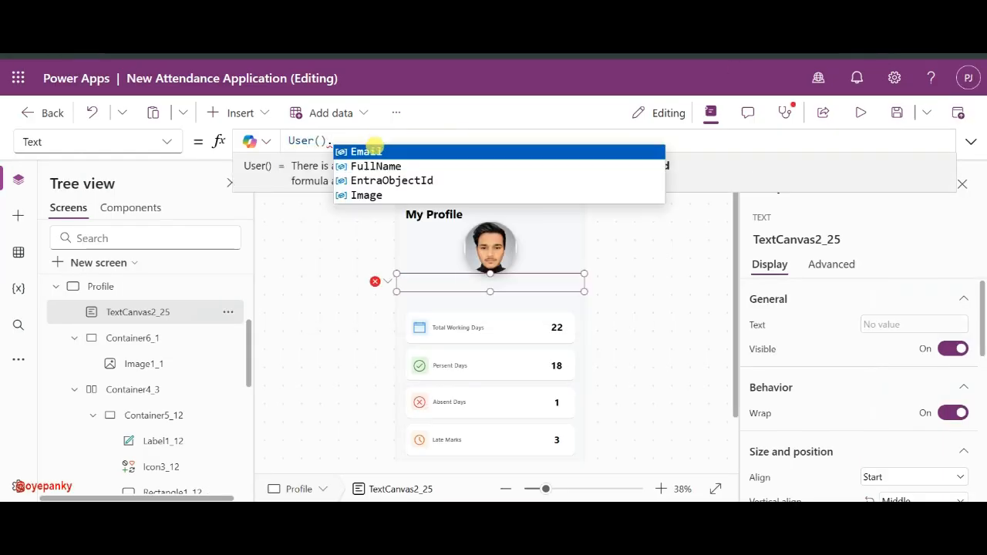
click(370, 162)
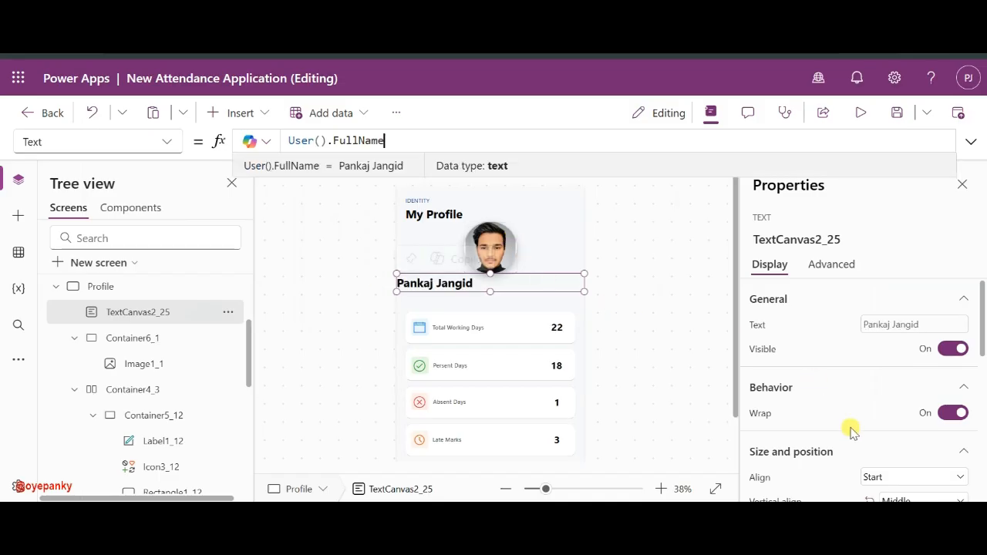
scroll(925, 420, down, 2)
click(920, 424)
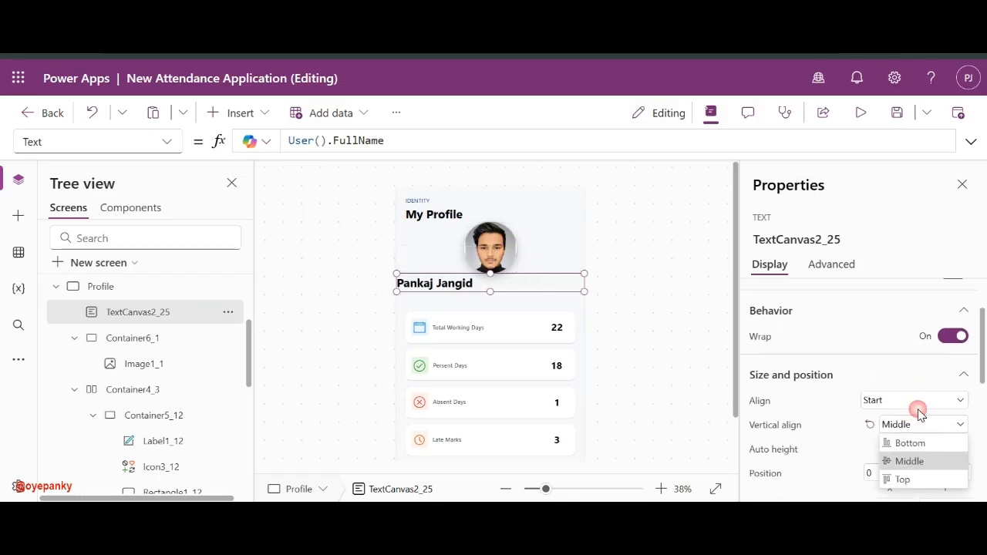
click(908, 416)
click(921, 398)
click(925, 397)
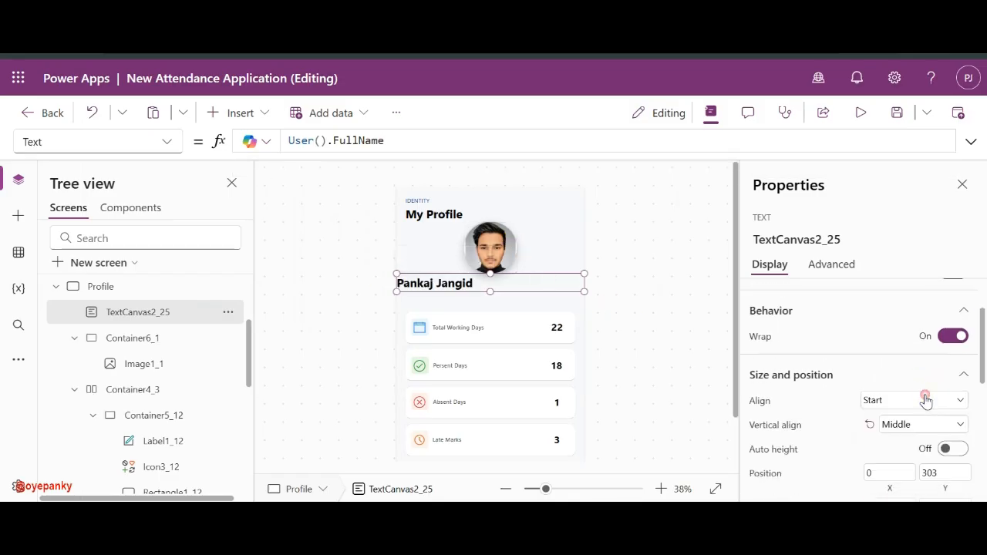
click(919, 401)
click(900, 456)
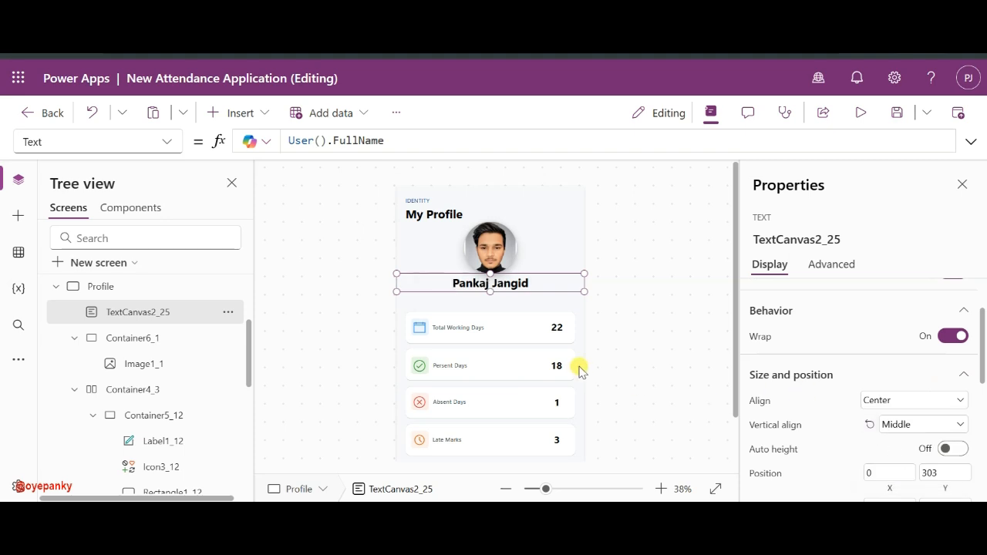
click(646, 264)
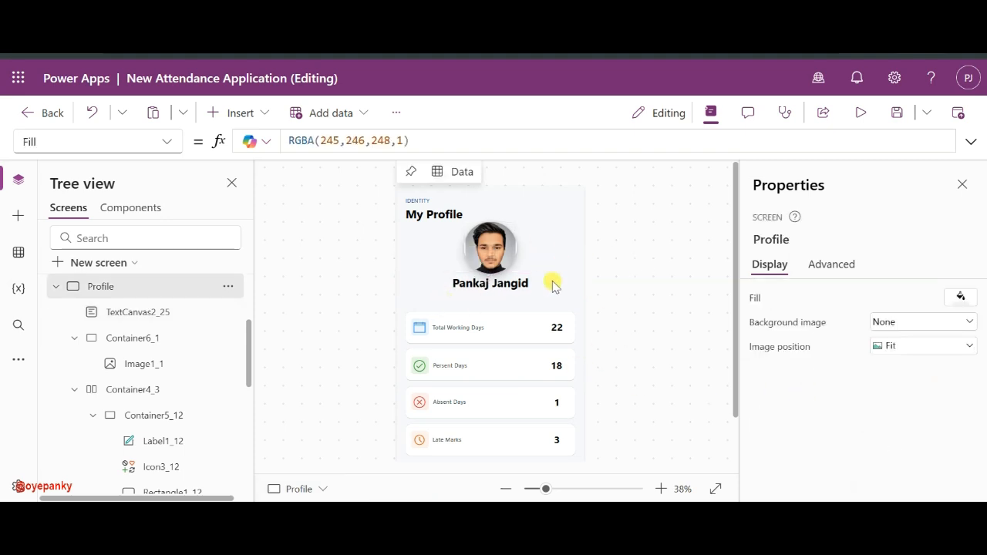
- Remove the accidental duplicate of the name label
click(522, 286)
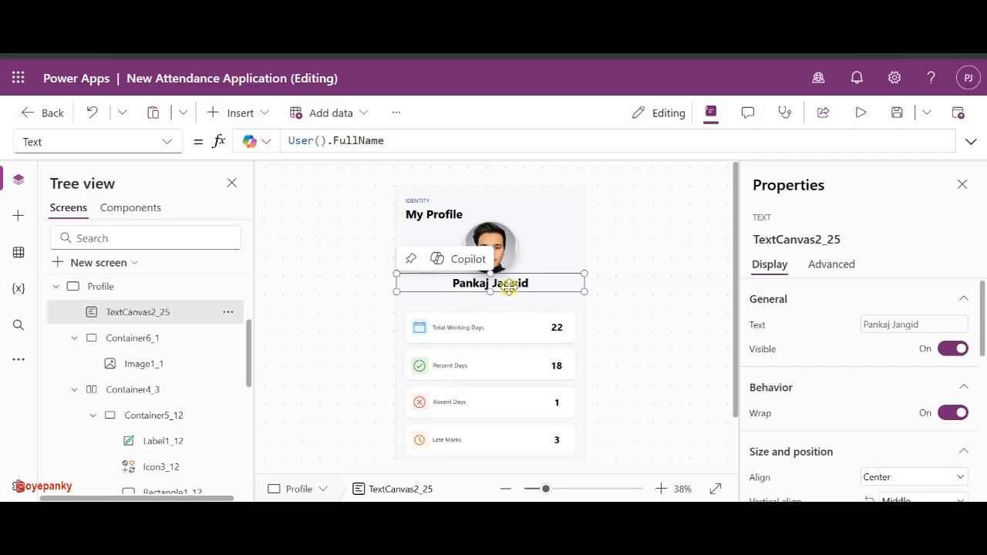
key(ctrl+c)
key(ctrl+v)
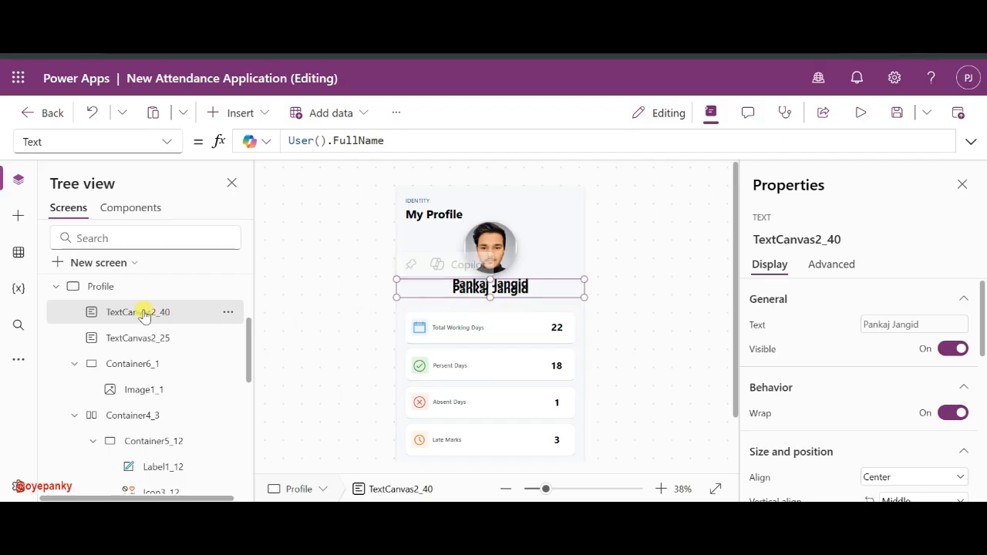
click(136, 338)
click(145, 312)
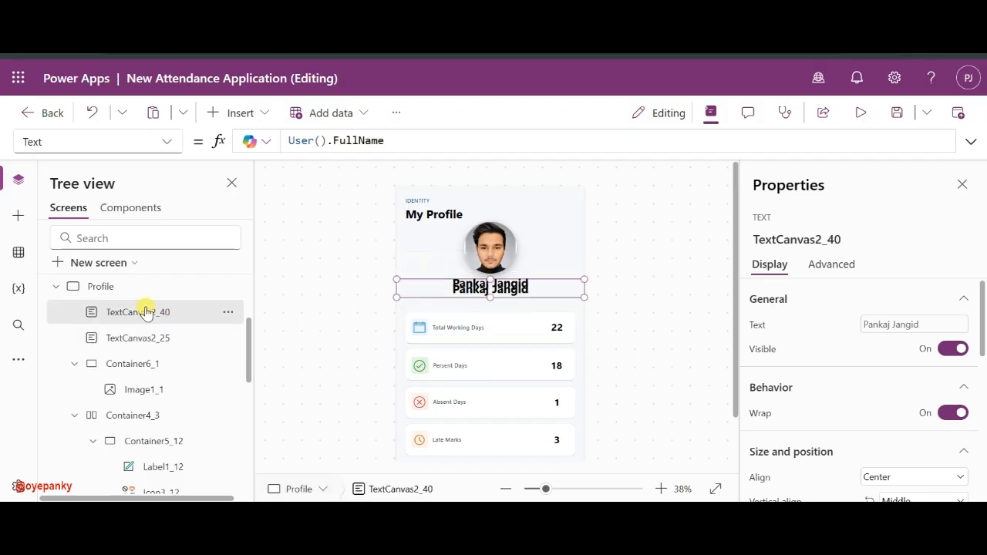
key(Delete)
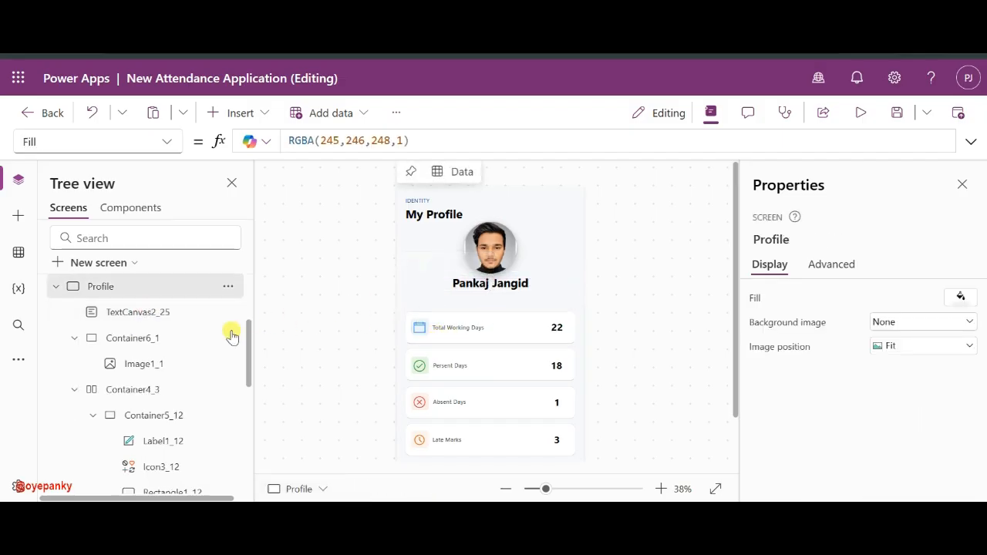
- Bring the Persent status button from History onto Profile, just below the name
scroll(146, 331, up, 2)
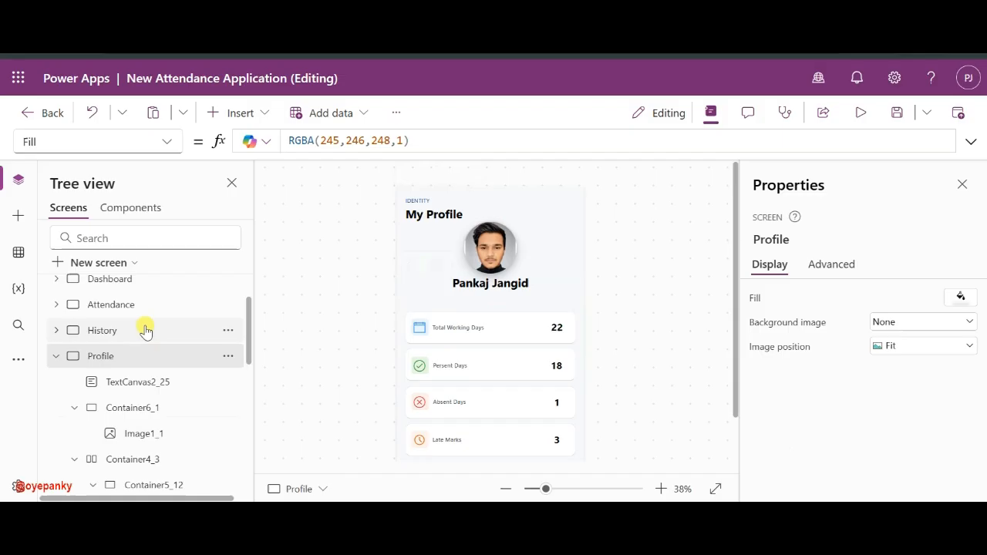
click(72, 336)
click(540, 278)
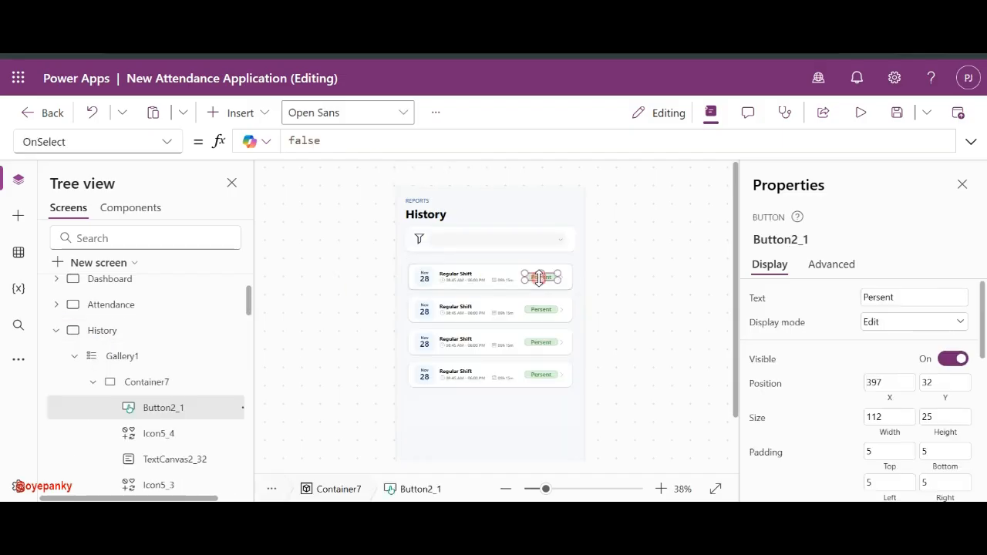
click(54, 332)
click(116, 356)
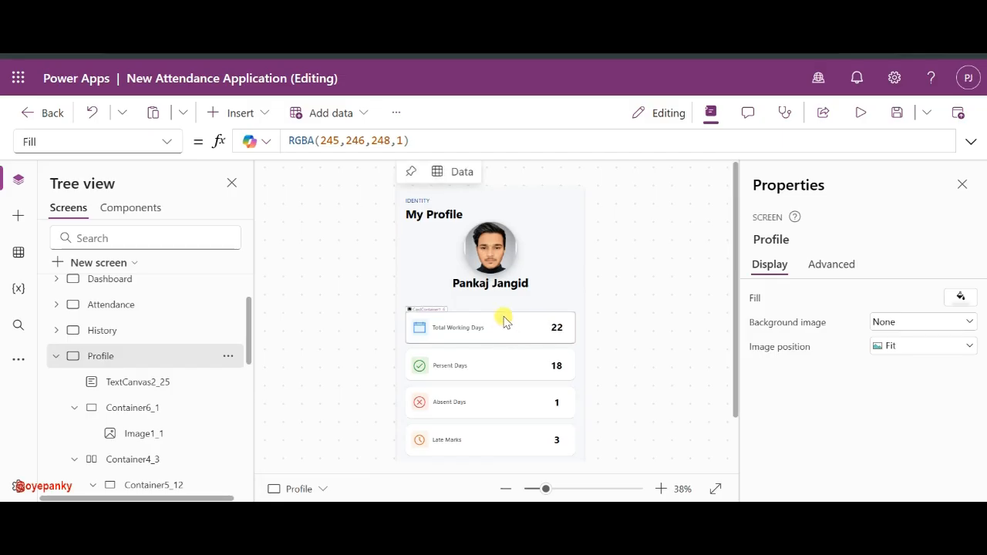
key(ctrl+v)
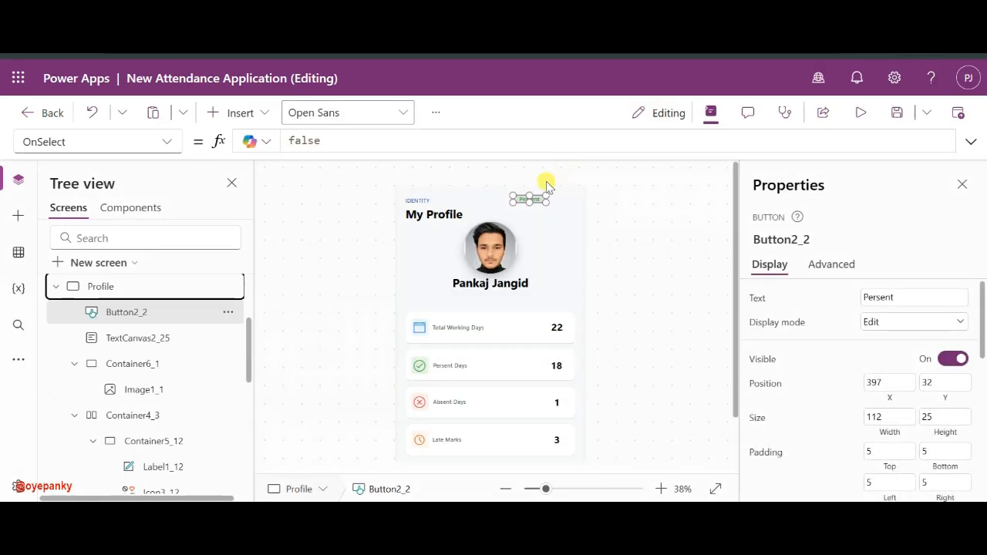
drag(538, 203, 497, 305)
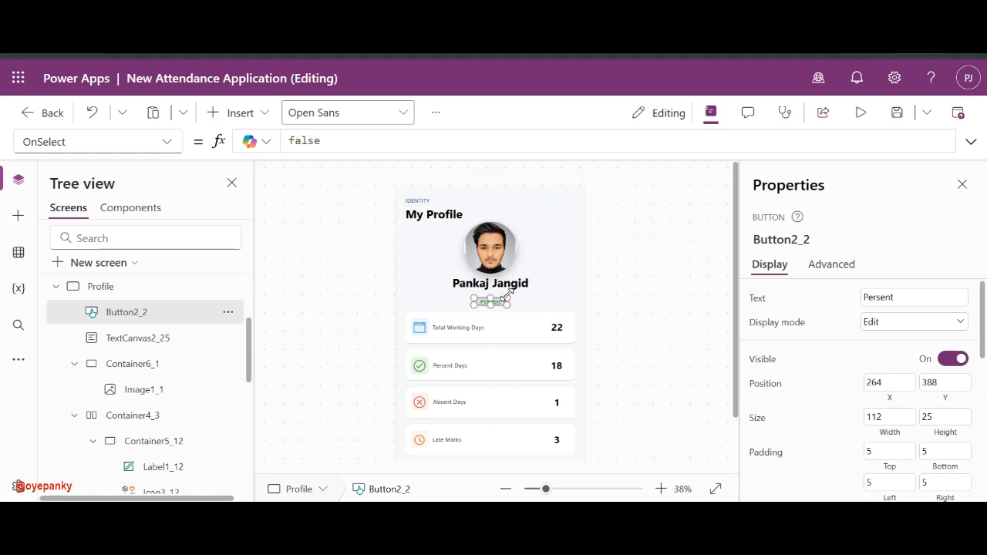
- Resize the badge to 200 wide by 47 tall
drag(512, 297, 516, 291)
click(927, 295)
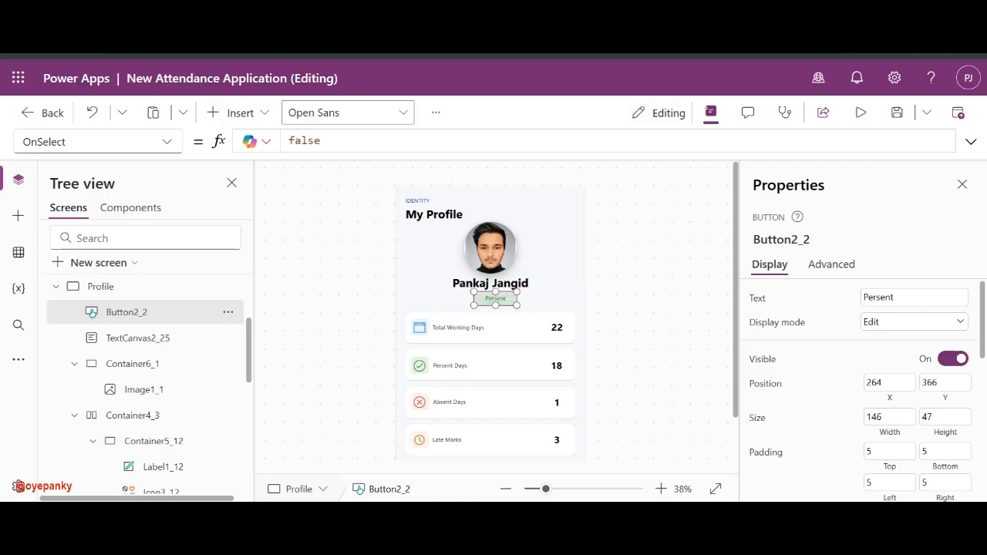
click(918, 297)
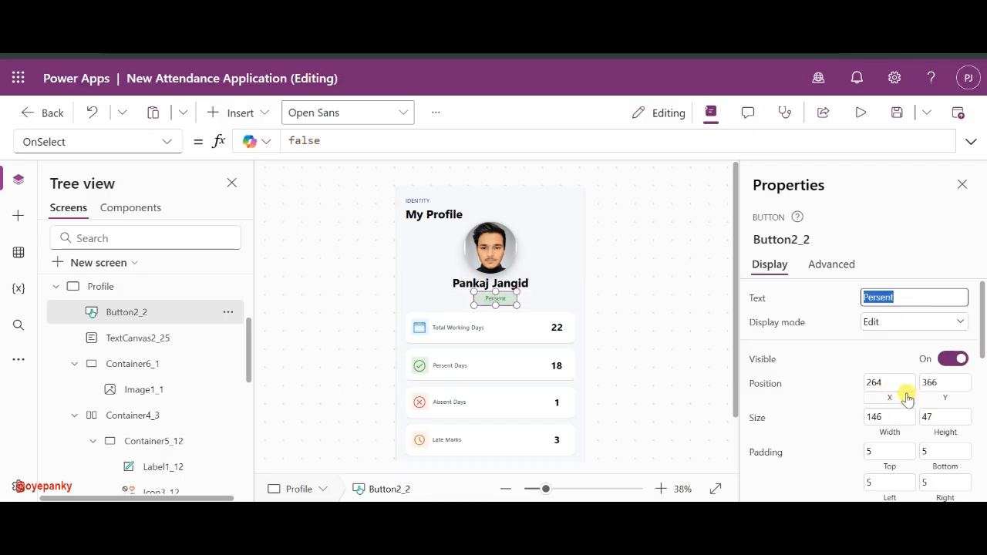
click(896, 414)
text(1)
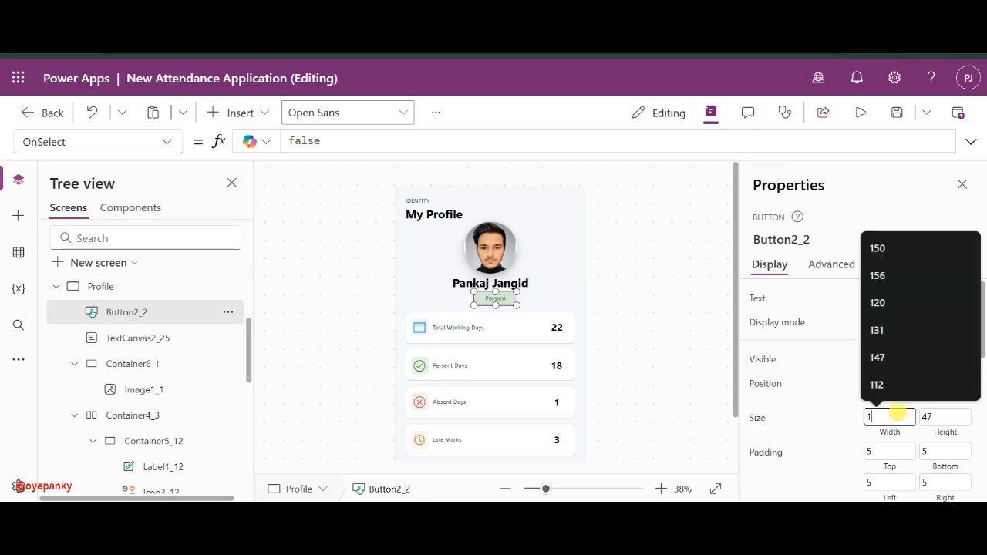
key(BackSpace)
text(200)
click(845, 417)
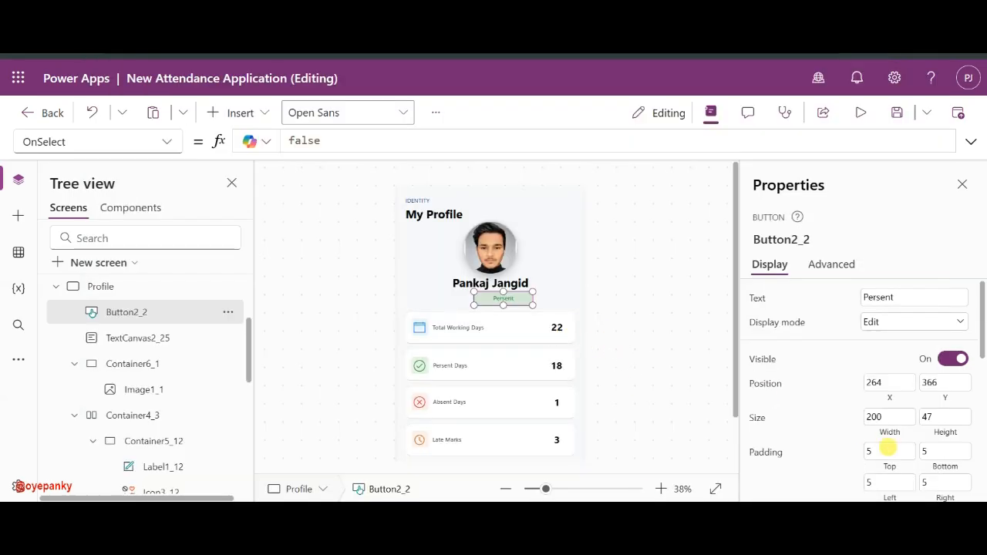
- Give the badge a mostly transparent pale-blue fill
scroll(887, 445, down, 5)
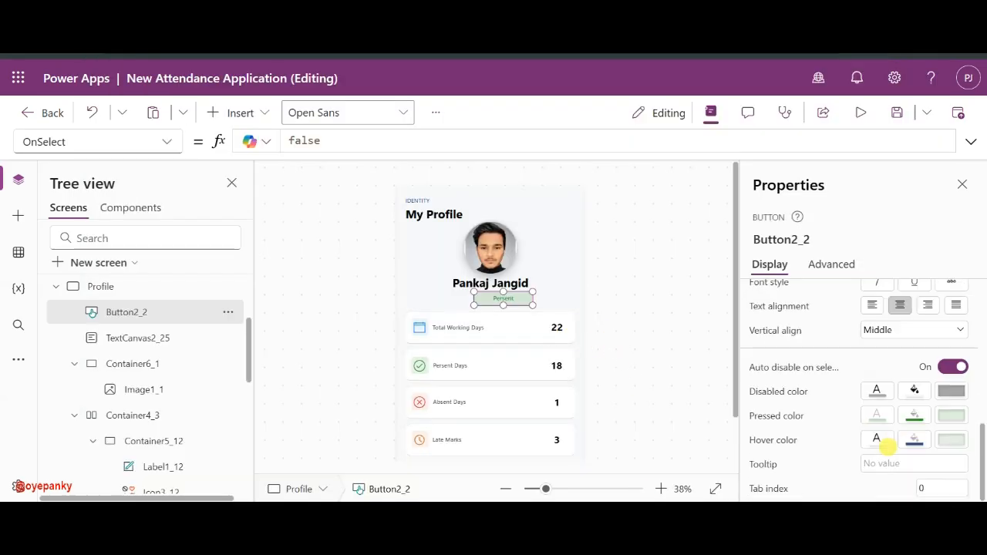
scroll(929, 339, up, 5)
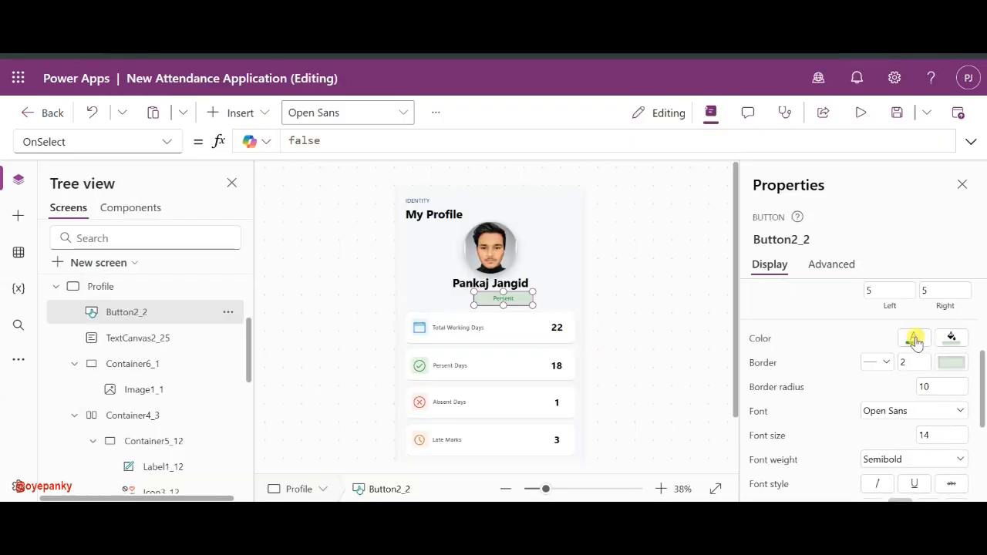
click(914, 339)
click(912, 338)
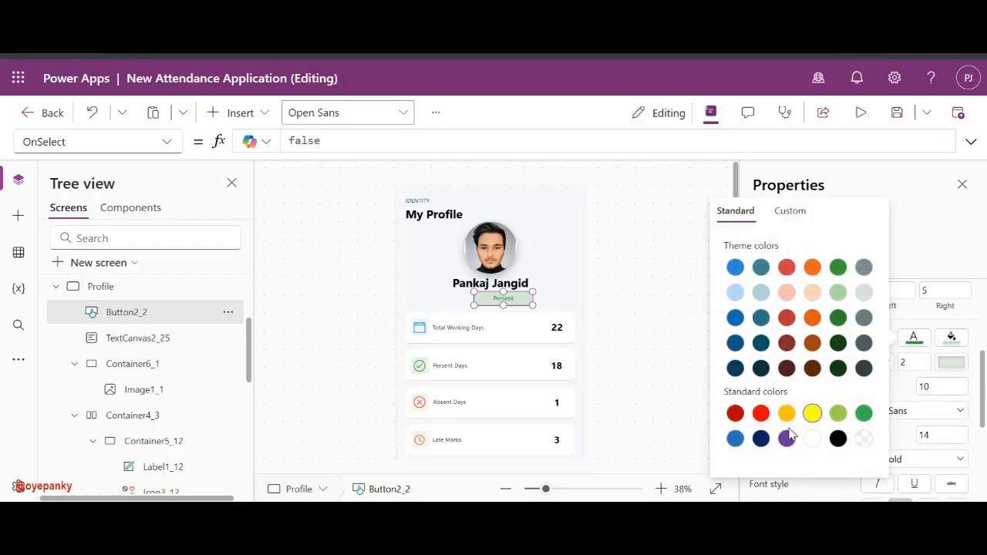
click(952, 337)
click(951, 337)
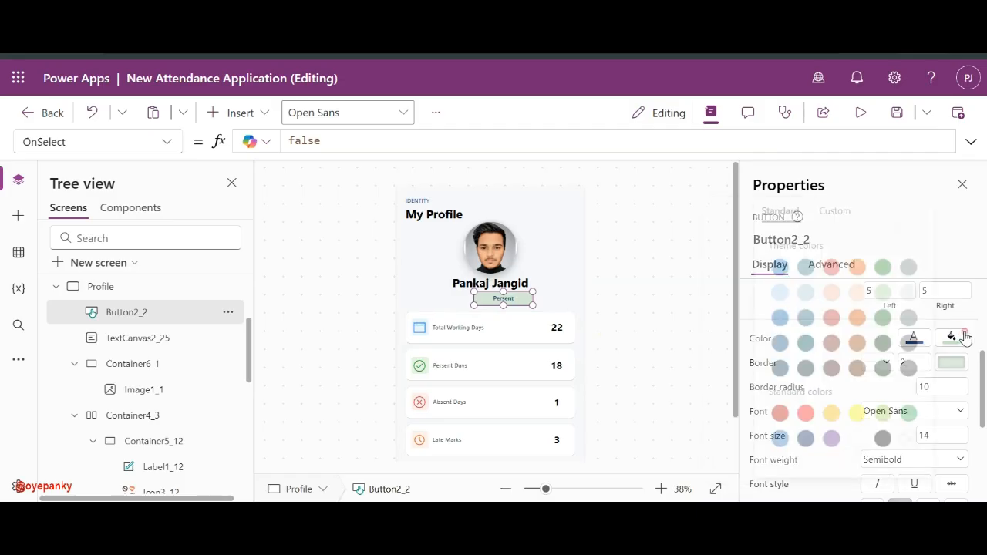
click(826, 211)
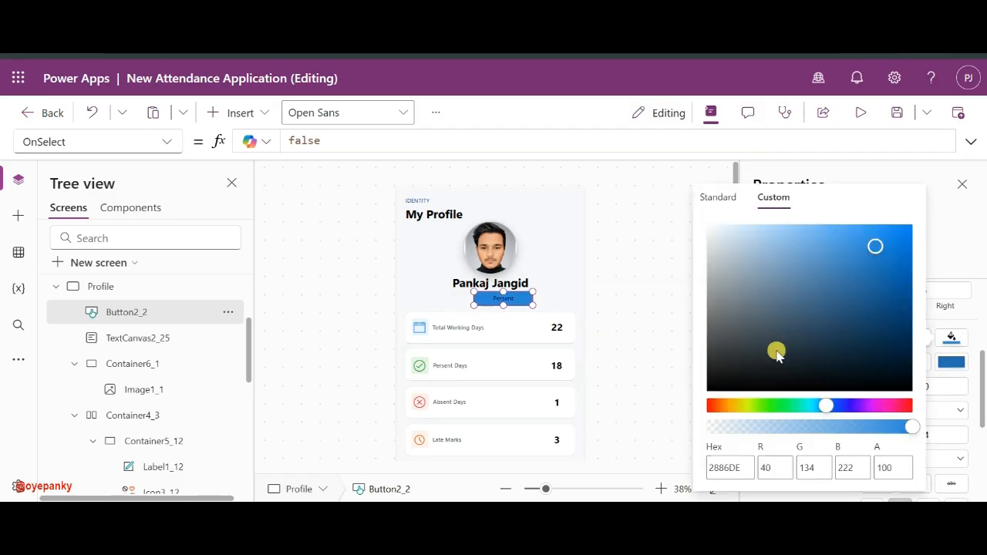
mouse_move(752, 427)
mouse_down()
mouse_move(777, 430)
mouse_move(762, 434)
mouse_up()
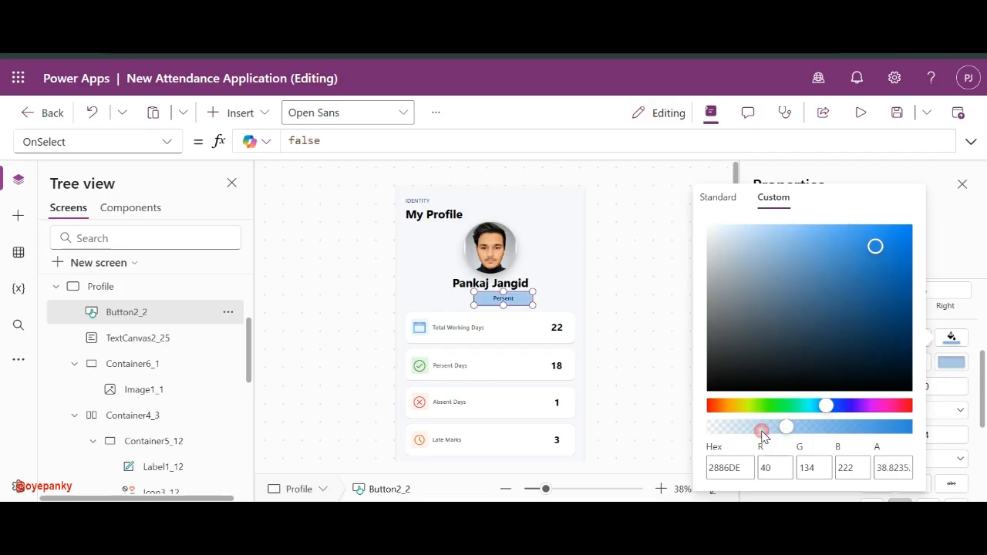
click(954, 337)
- Set the badge's font size to 25
scroll(910, 405, down, 1)
click(935, 401)
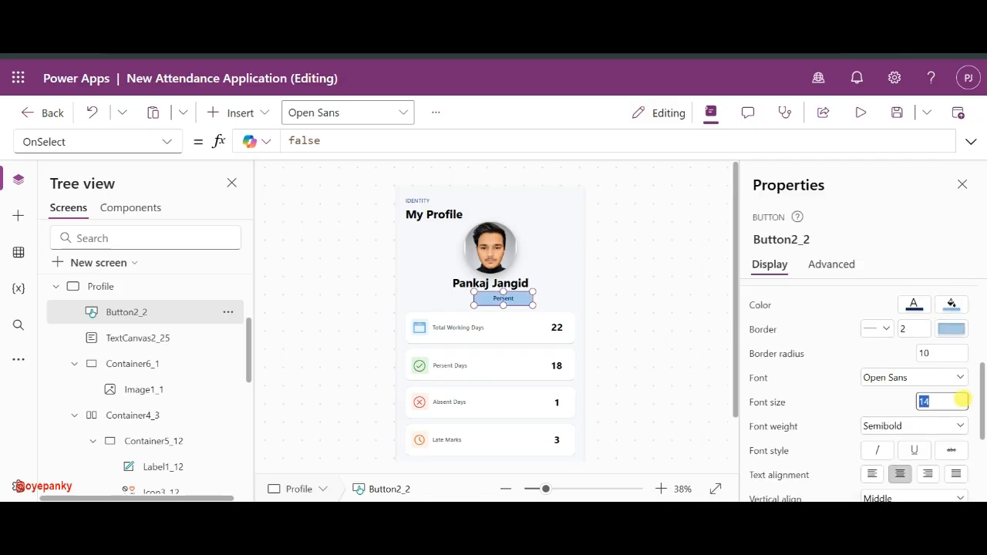
text(20)
key(BackSpace)
text(5)
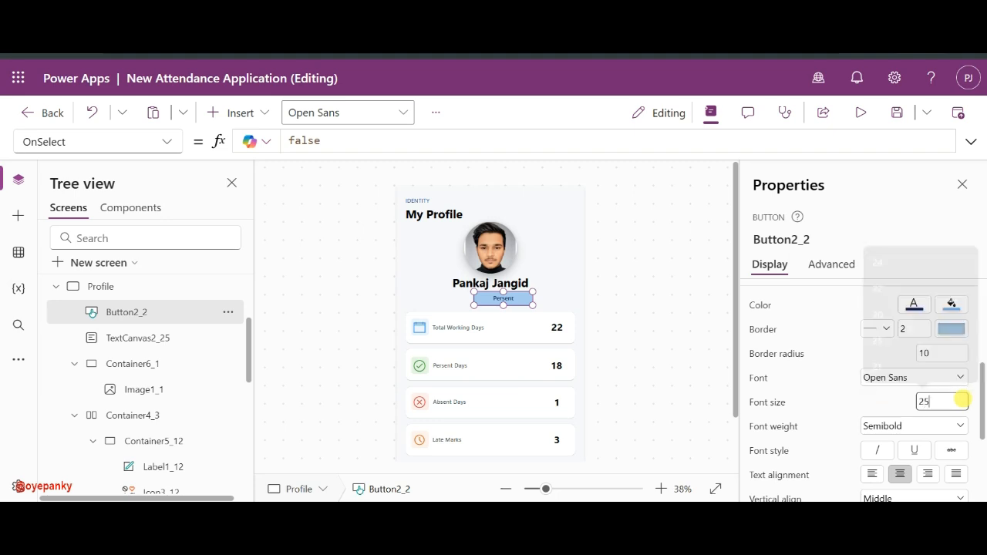
click(880, 405)
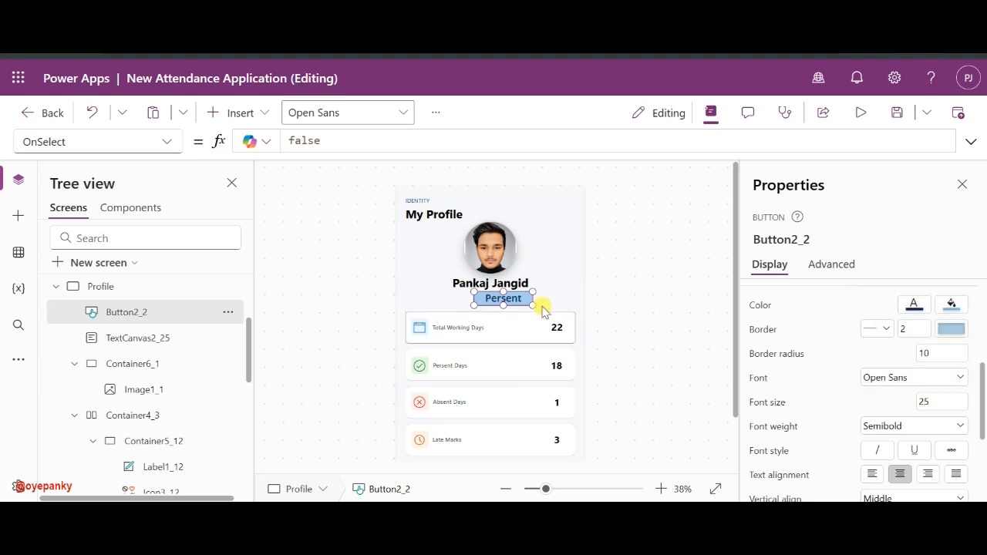
- Nudge the Persent badge slightly left and review the Profile screen
drag(513, 295, 498, 299)
click(626, 320)
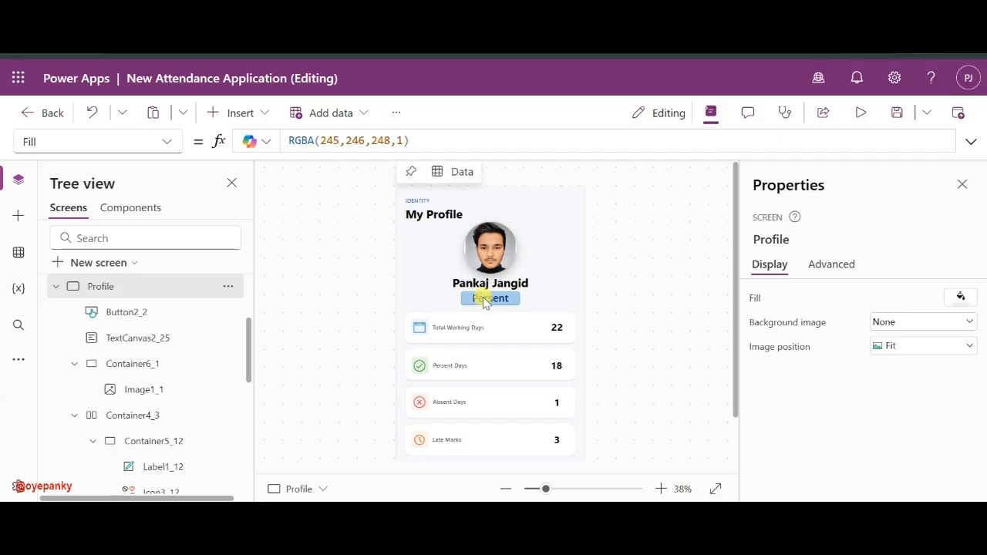
click(489, 298)
scroll(944, 438, down, 5)
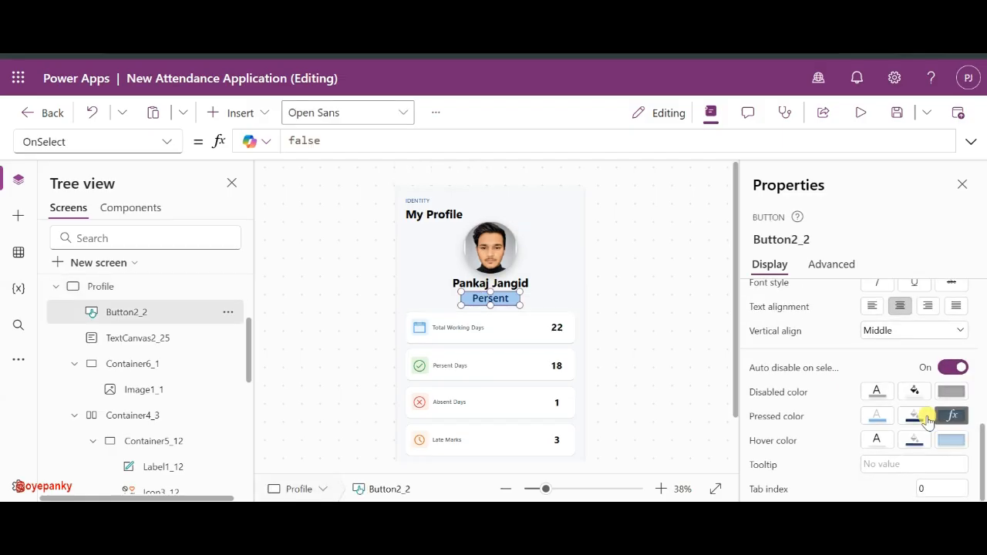
scroll(925, 316, up, 3)
scroll(936, 297, up, 2)
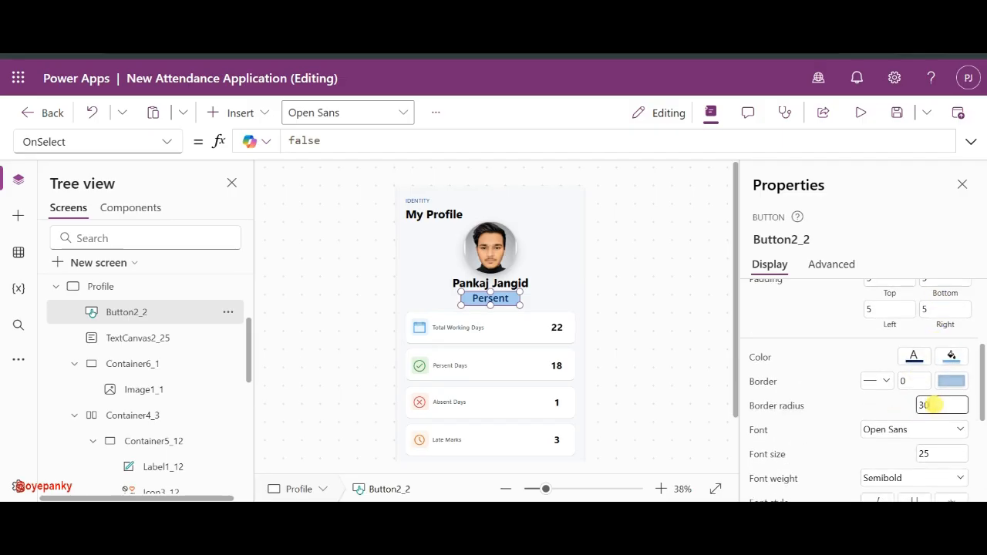
click(652, 299)
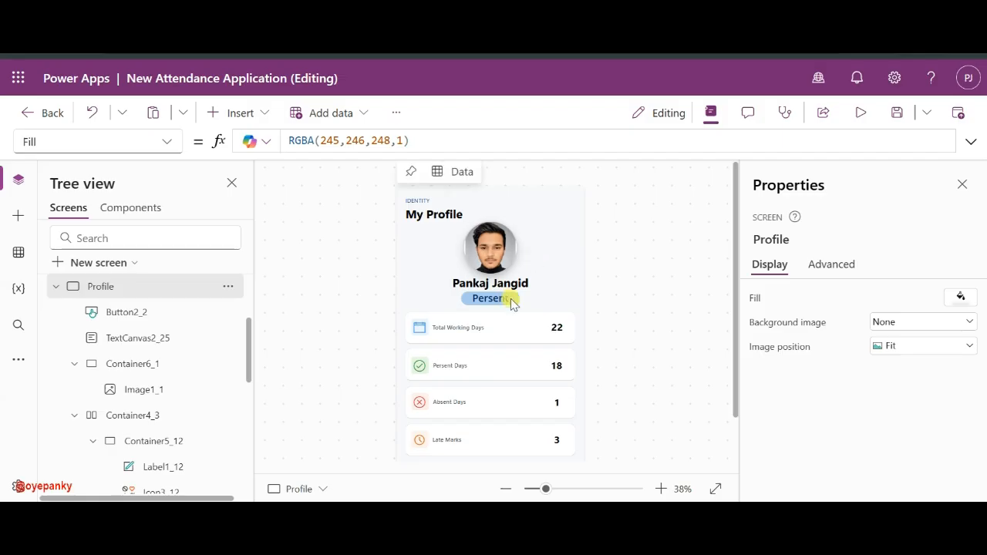
- Replace the badge's 'Persent' text with ADMIN
click(511, 299)
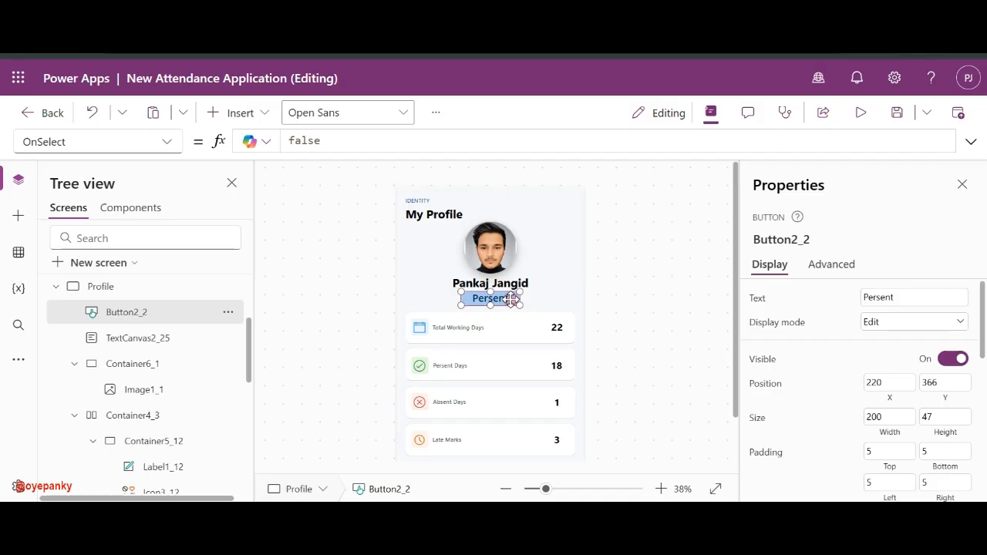
double_click(875, 301)
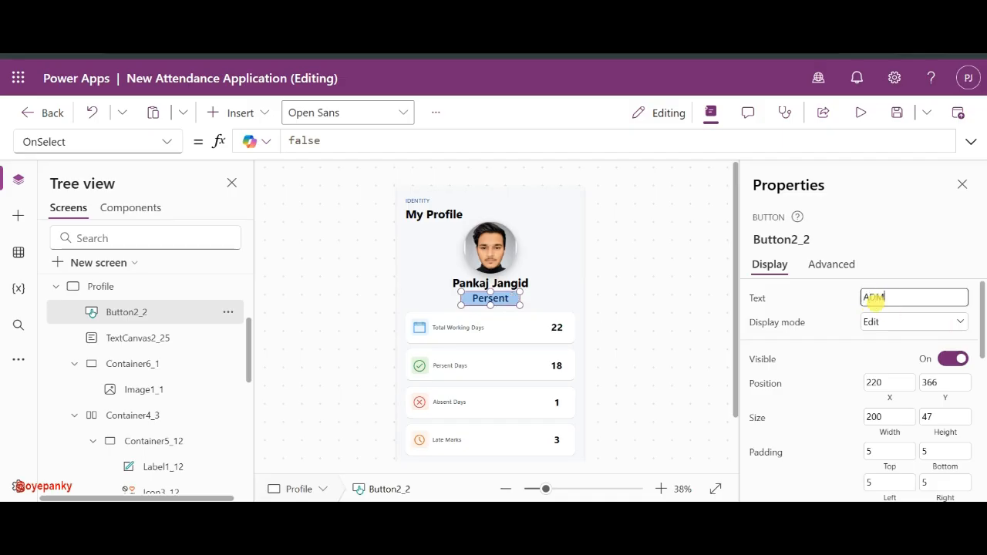
click(835, 295)
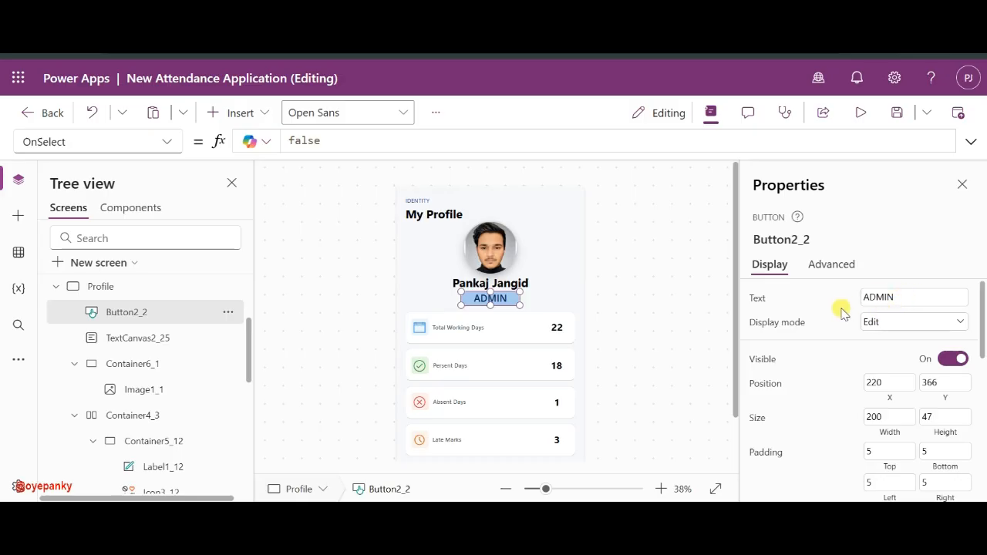
click(671, 322)
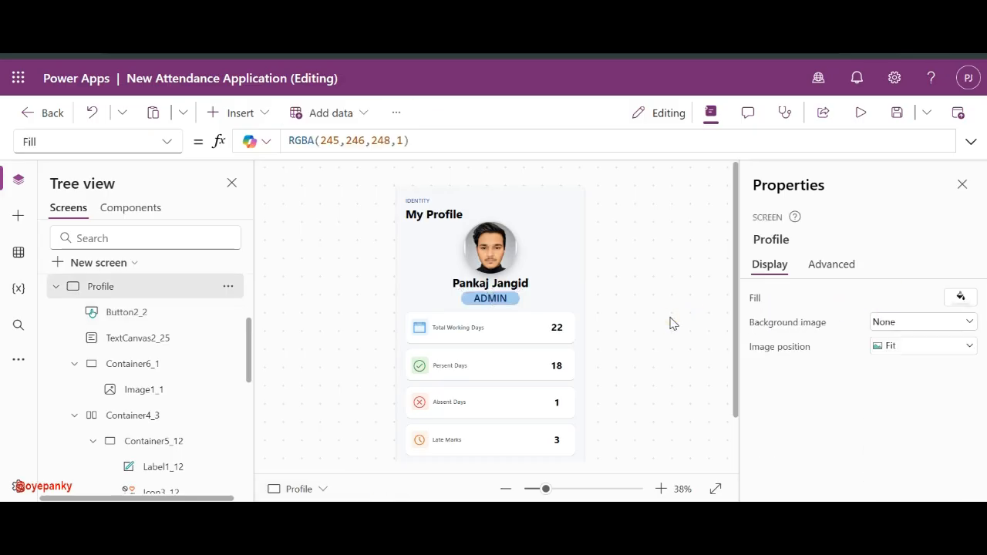
click(501, 301)
- Set the ADMIN badge's font size to 20
scroll(843, 319, down, 1)
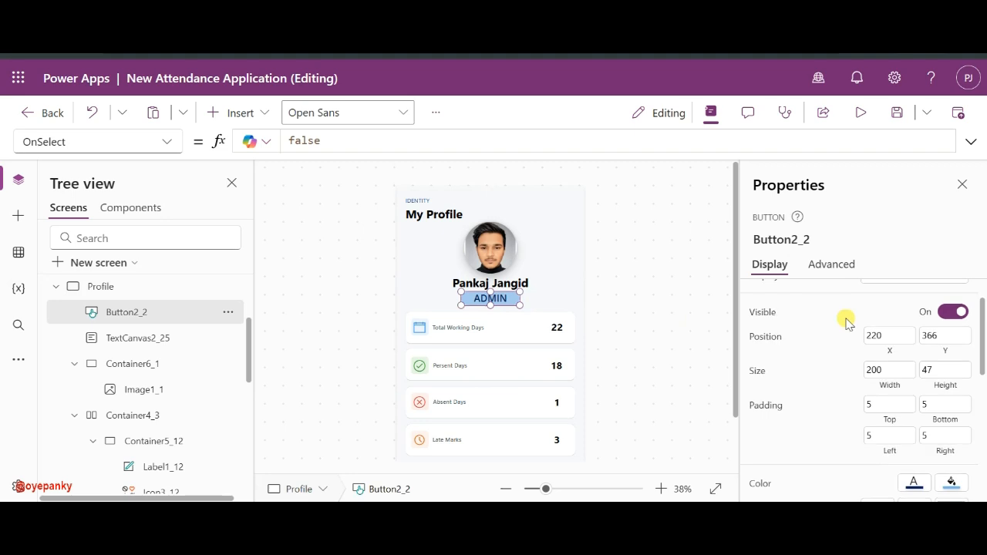
scroll(856, 320, up, 1)
scroll(881, 343, down, 3)
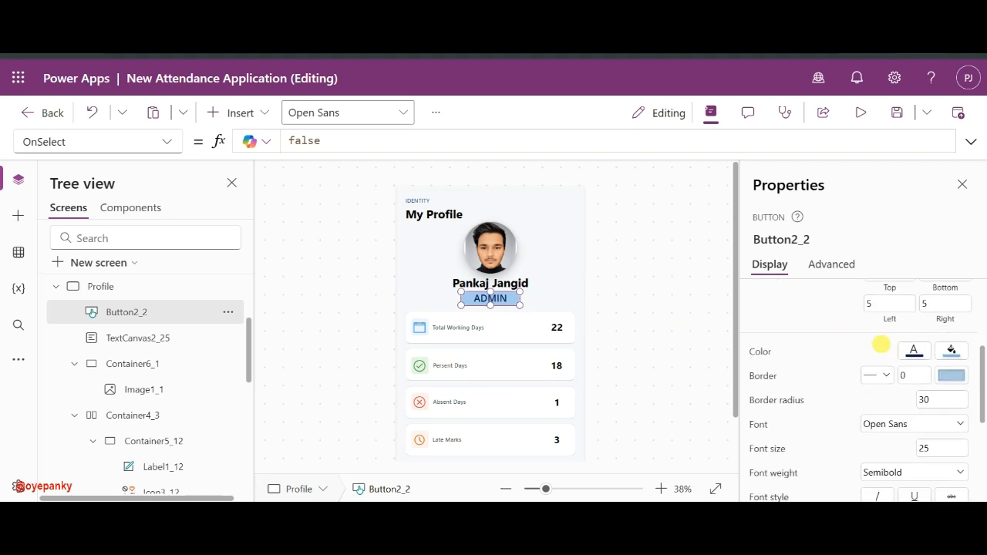
click(925, 382)
scroll(934, 375, down, 1)
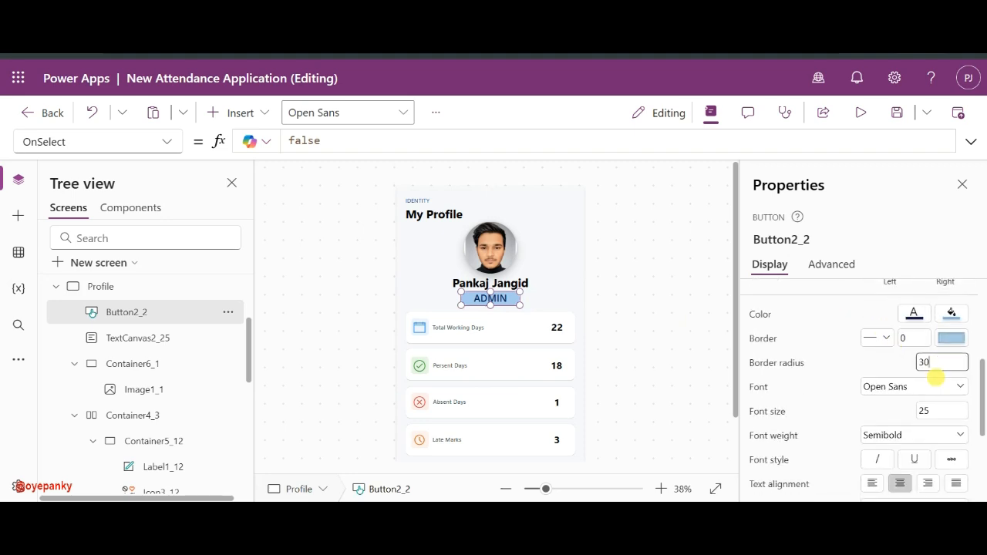
click(934, 409)
key(BackSpace)
text(0)
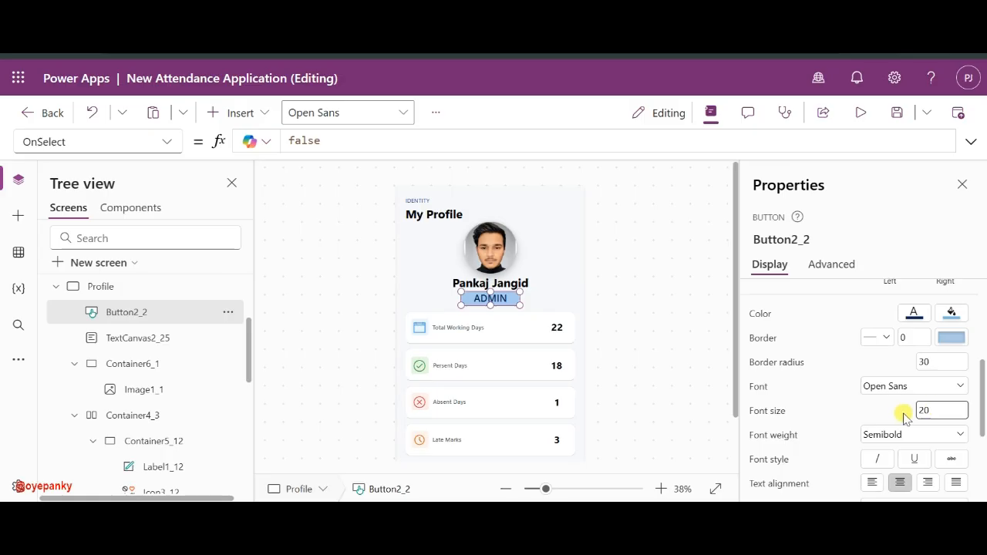
click(654, 322)
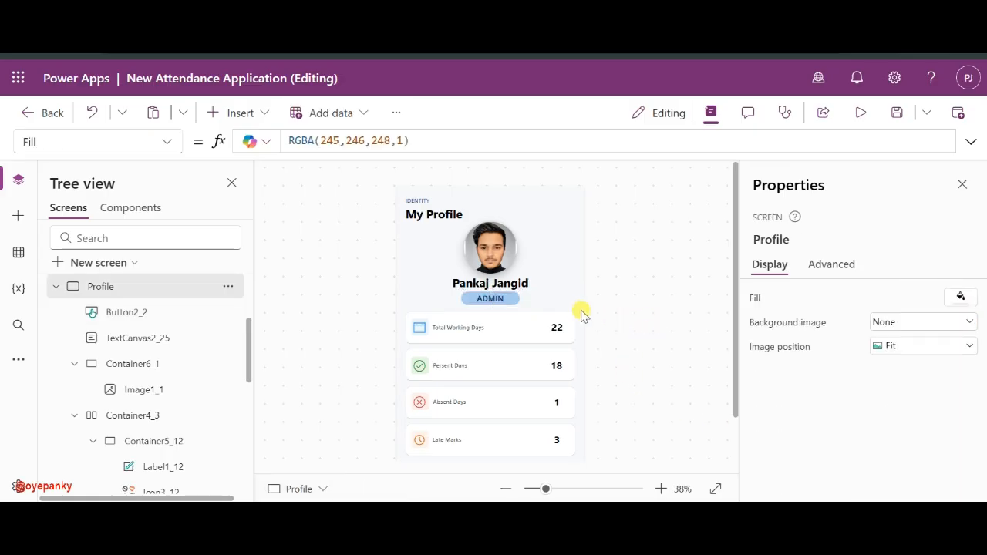
- Compare the ADMIN badge with the full name label, then reselect the badge in the editor
scroll(568, 354, down, 1)
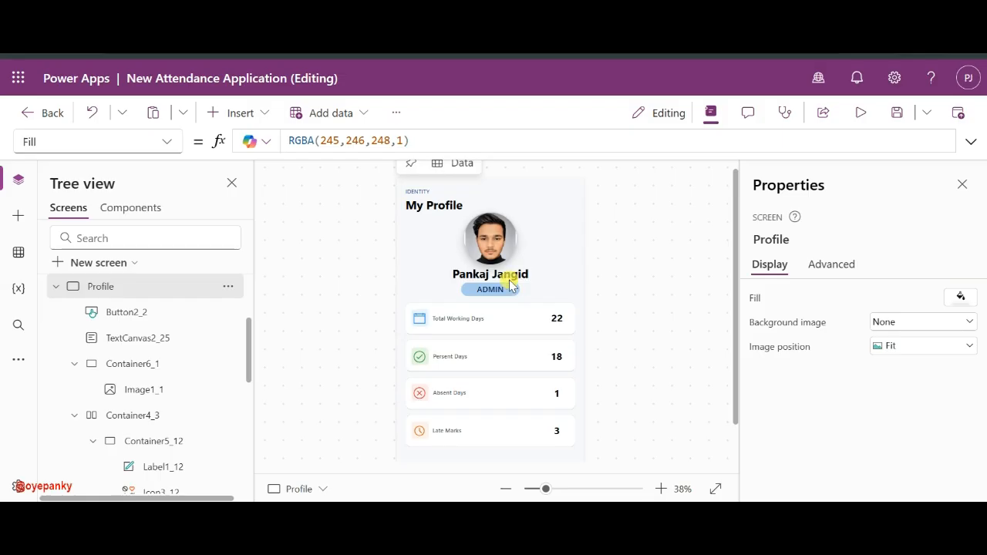
click(492, 290)
click(509, 276)
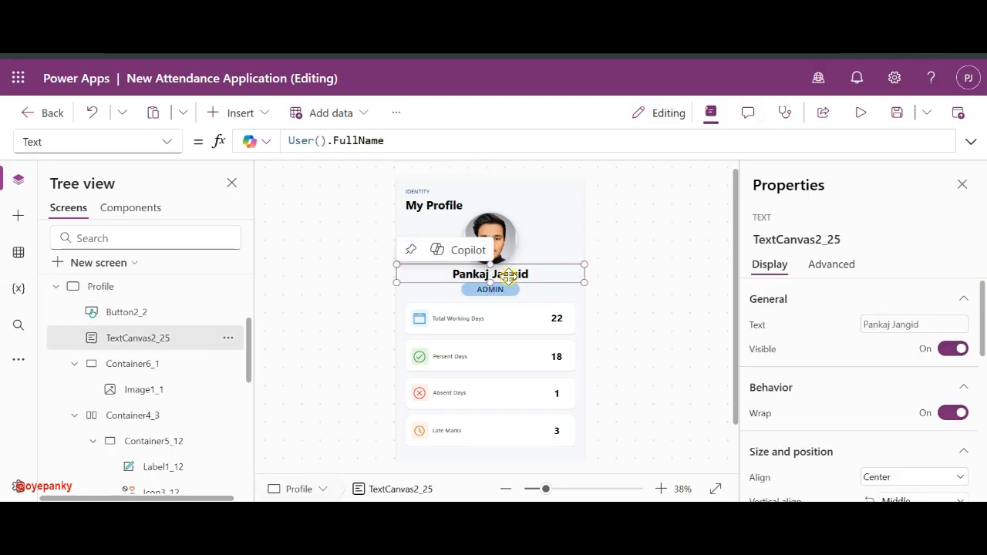
scroll(502, 352, down, 3)
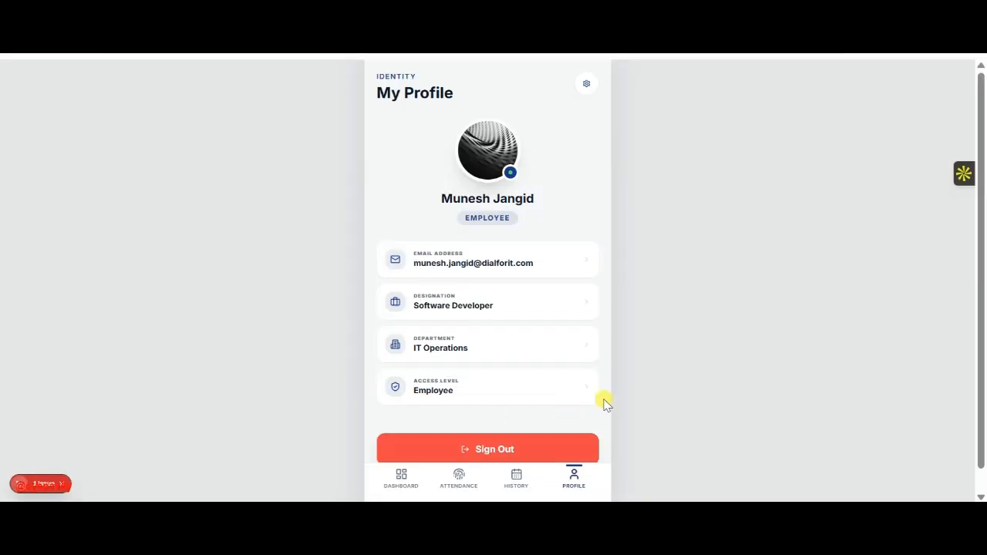
scroll(605, 405, down, 1)
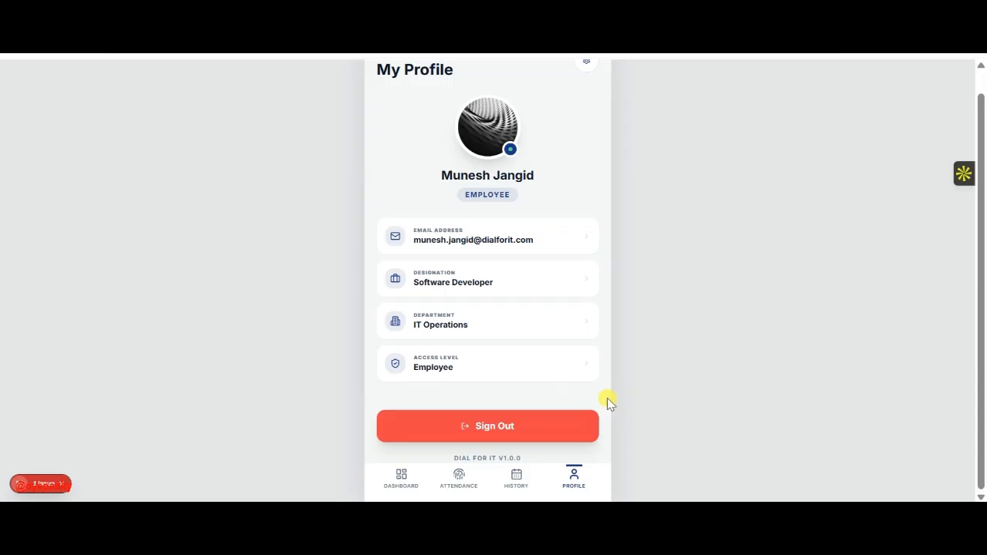
key(alt+Tab)
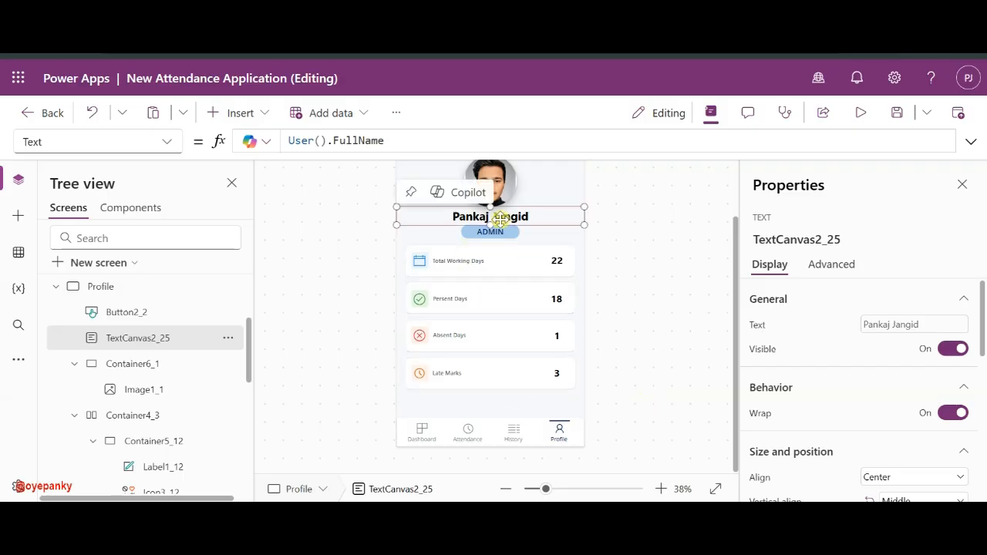
click(498, 233)
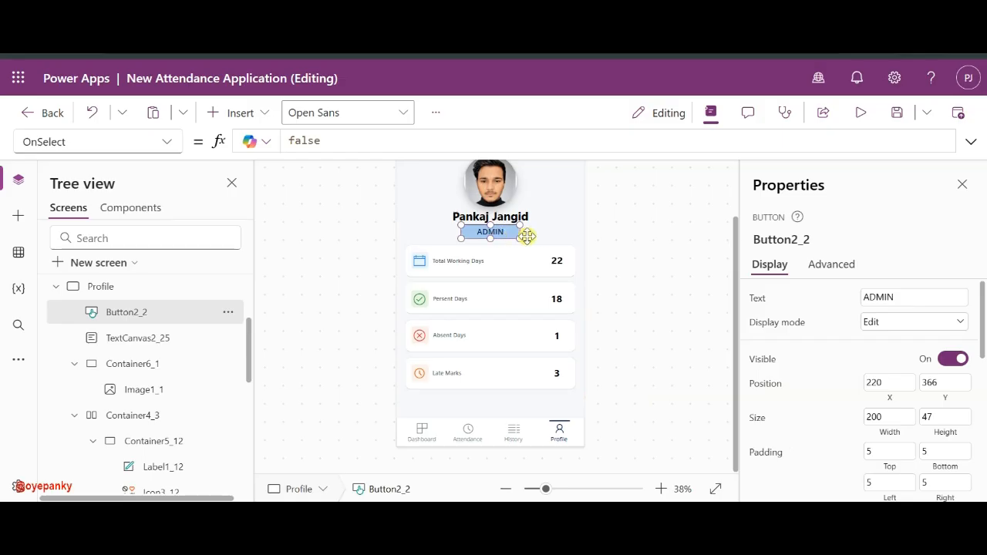
- Duplicate the ADMIN button and place the copy below the Late Marks card
key(ctrl+c)
key(ctrl+v)
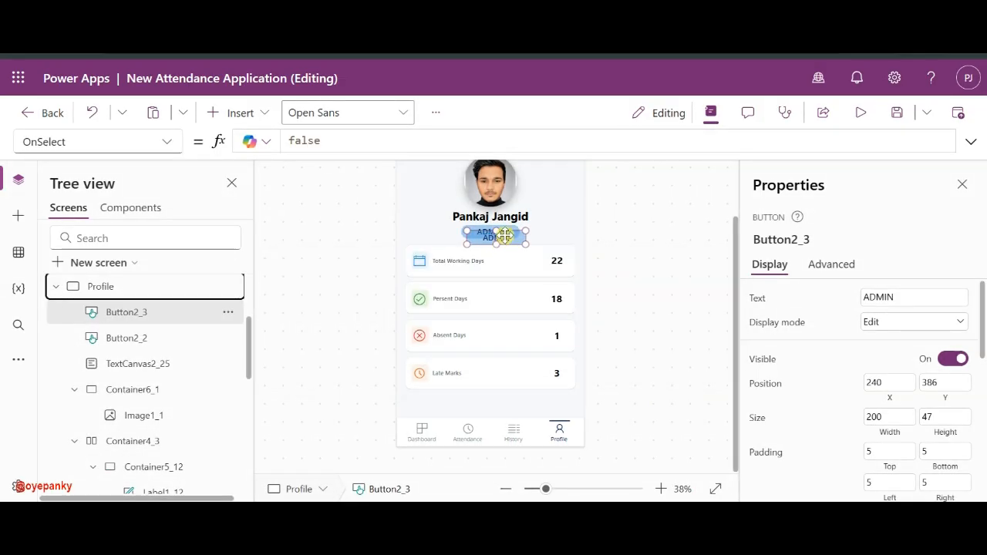
drag(502, 235, 495, 403)
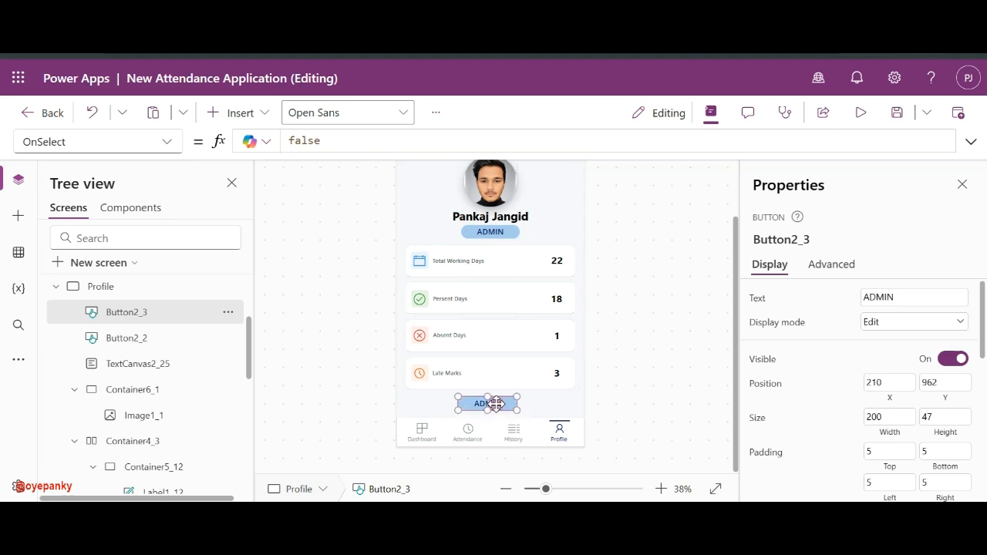
click(424, 388)
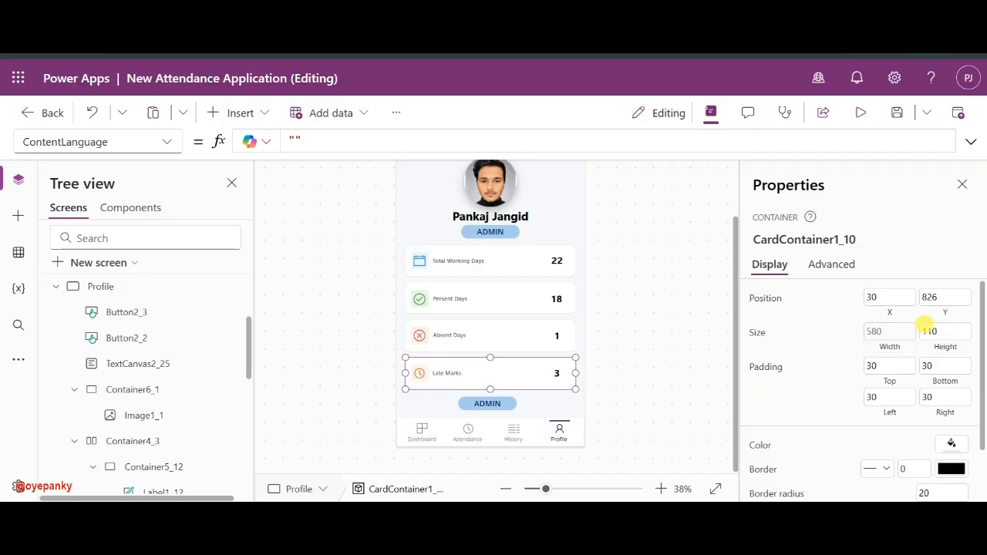
click(497, 407)
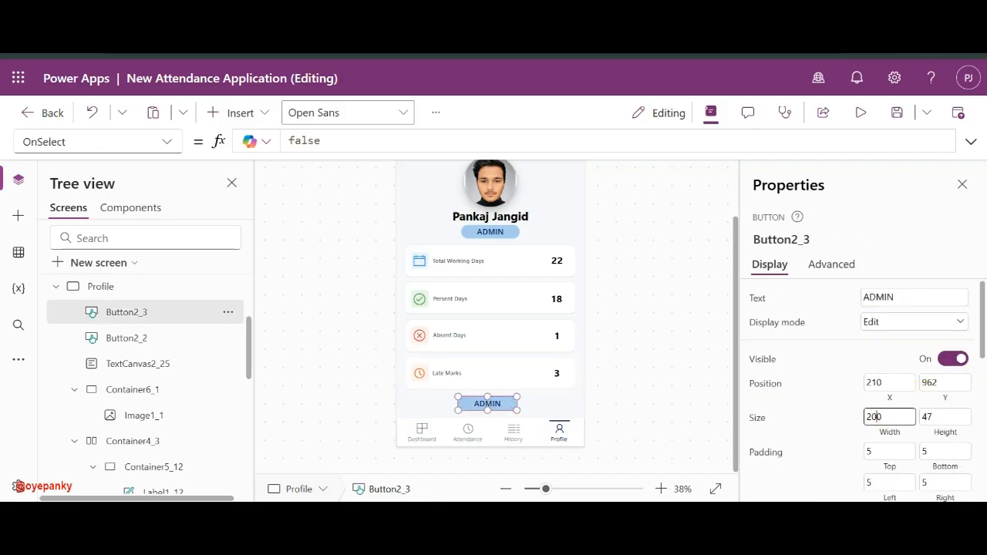
- Give the copy width 580, X 40, and border radius 20
text(580)
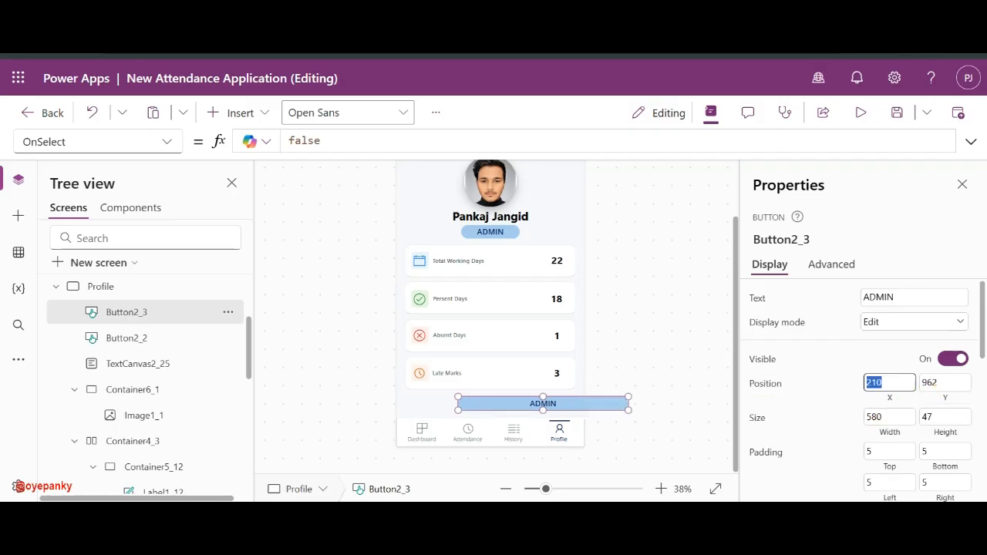
text(40)
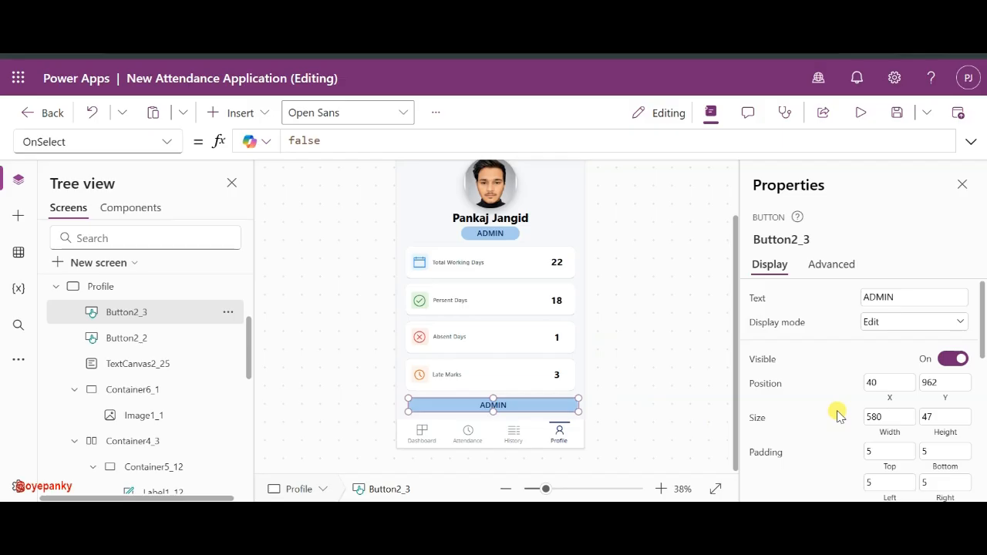
scroll(848, 412, down, 5)
scroll(952, 393, up, 2)
scroll(953, 377, down, 2)
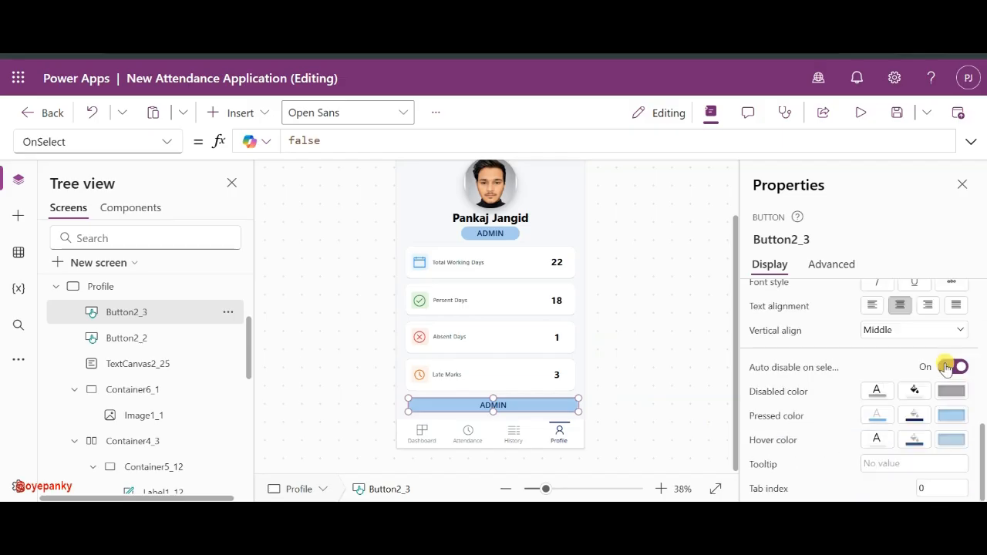
scroll(919, 411, up, 4)
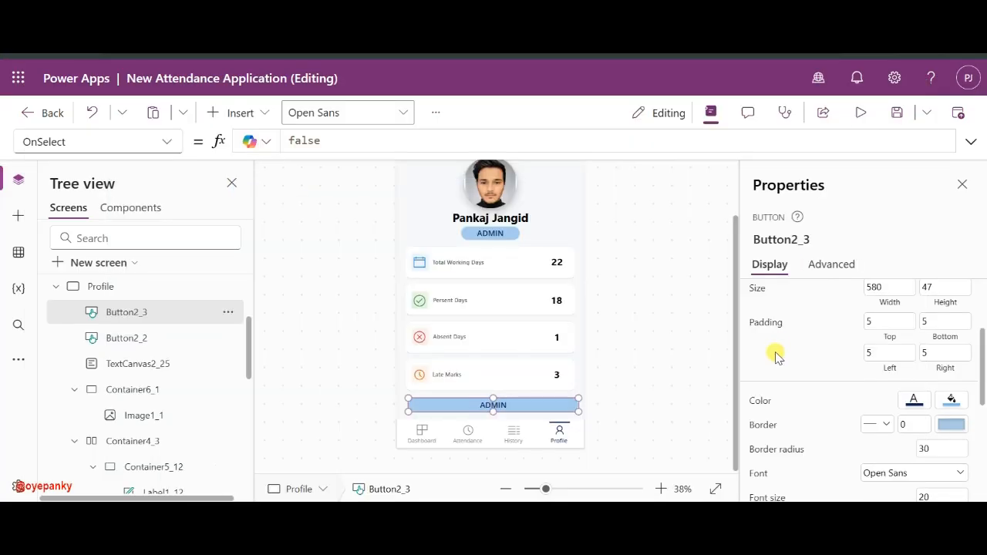
click(938, 447)
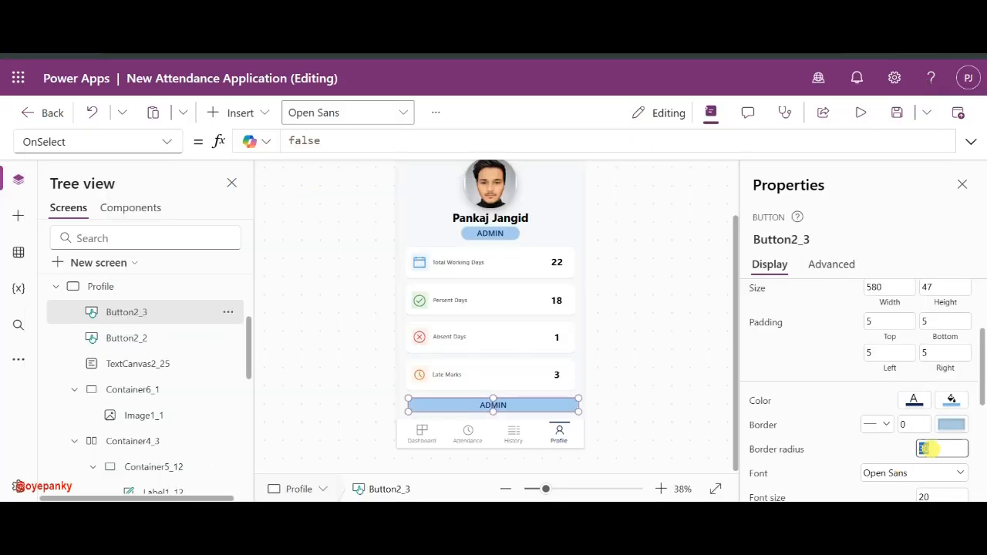
text(20)
key(Return)
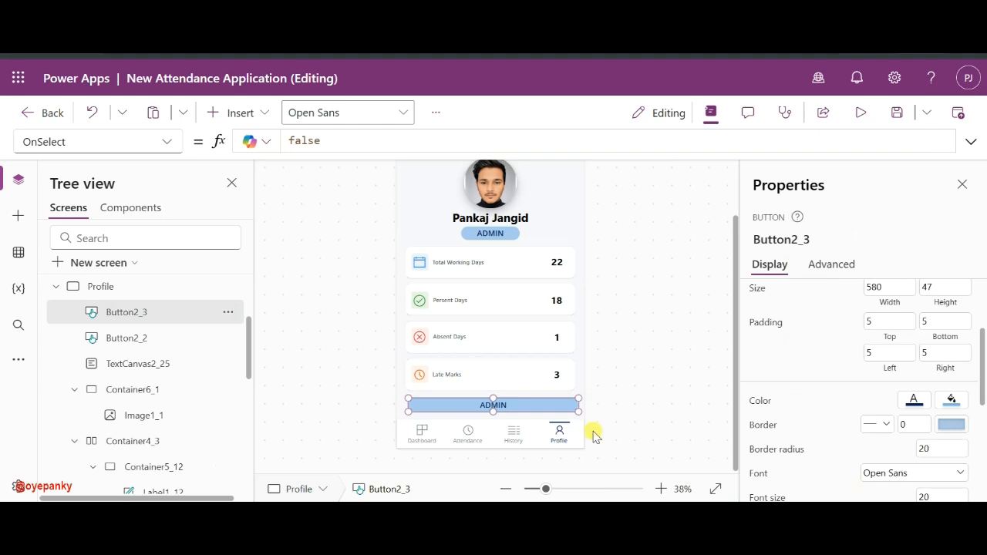
scroll(775, 348, up, 2)
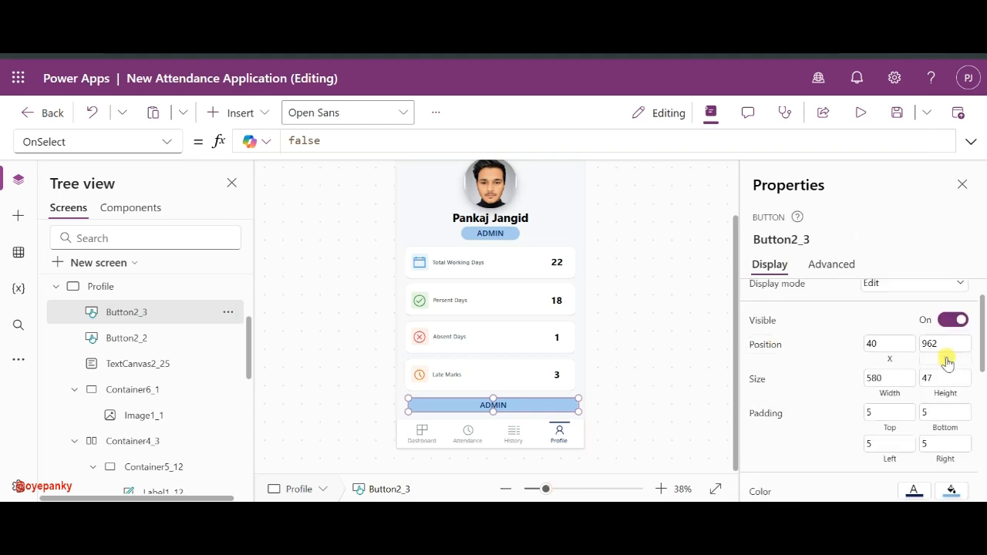
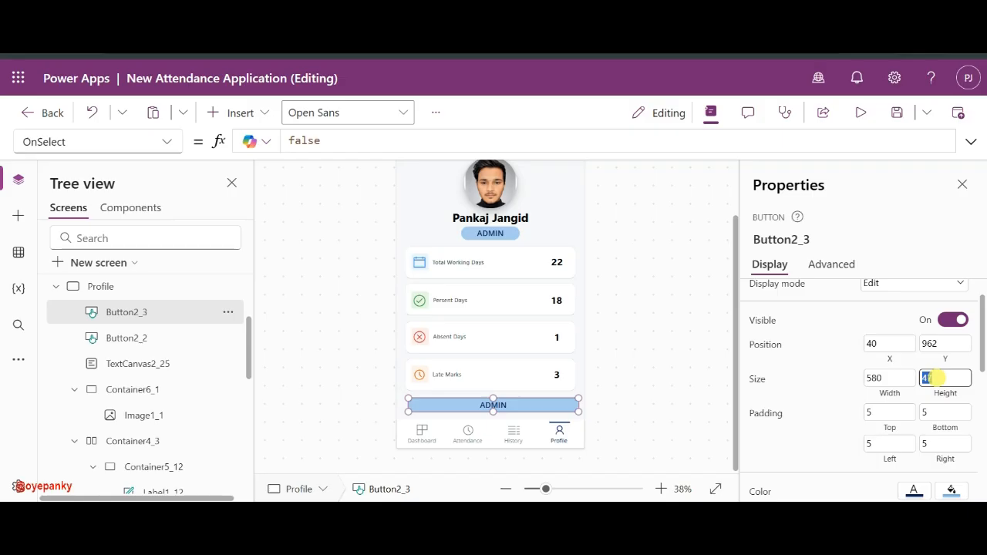
- Set the copied button's height to 60 and its label to Logout
text(60)
key(Return)
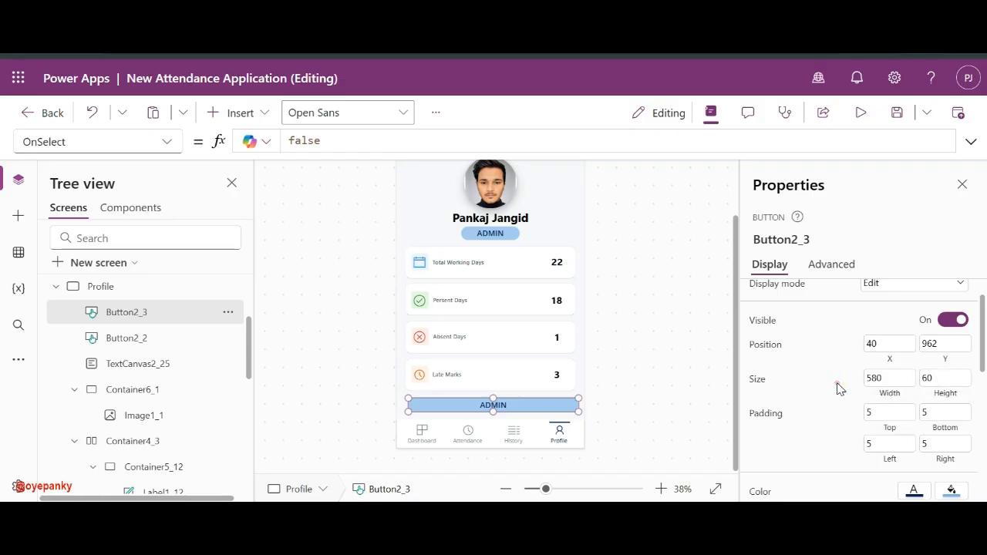
scroll(839, 387, up, 1)
click(897, 296)
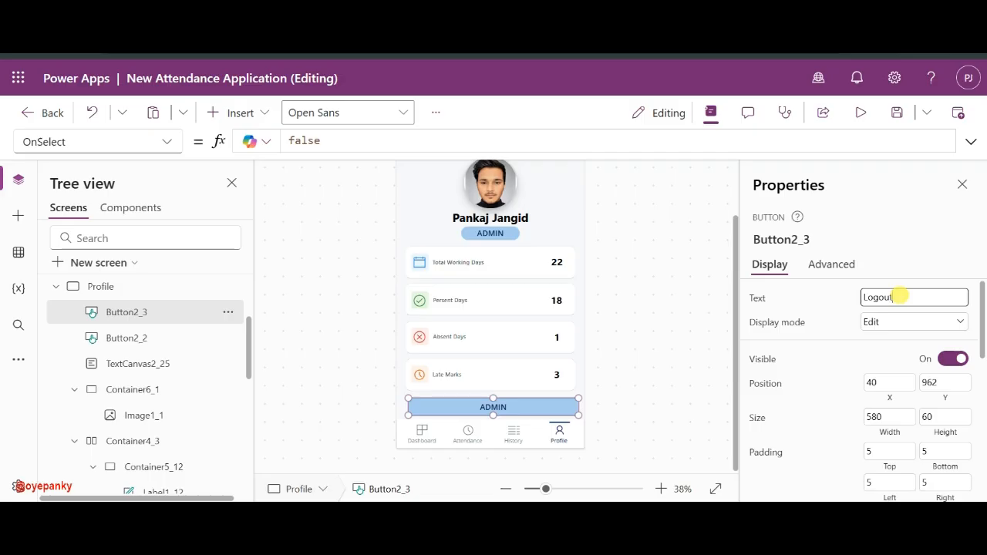
click(845, 300)
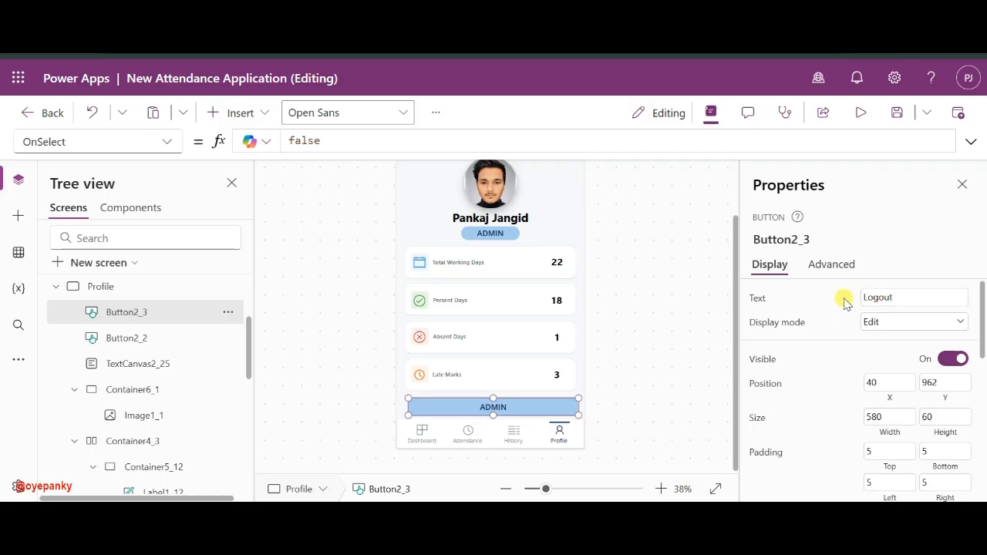
- Make the Logout button's text white and its fill red
scroll(903, 484, down, 5)
scroll(925, 304, up, 2)
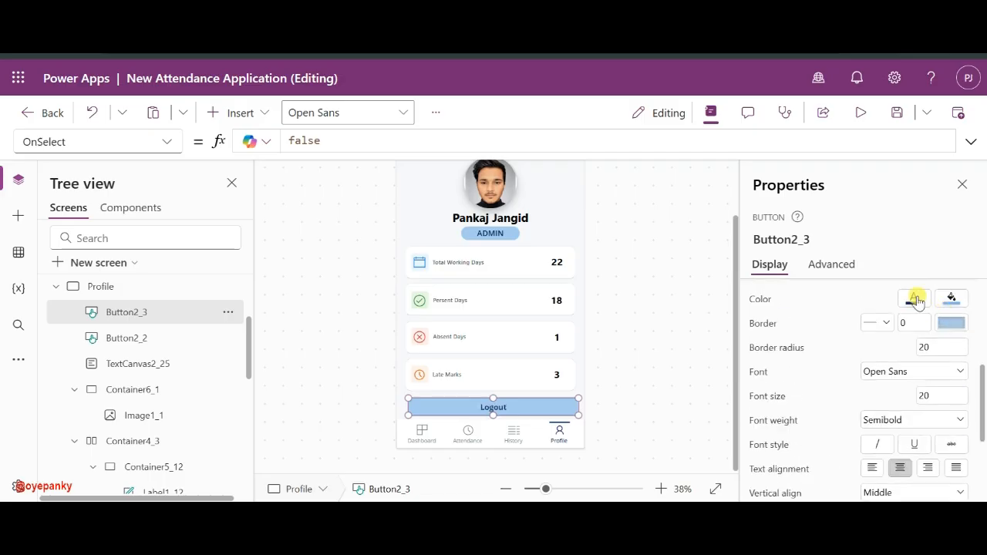
click(909, 291)
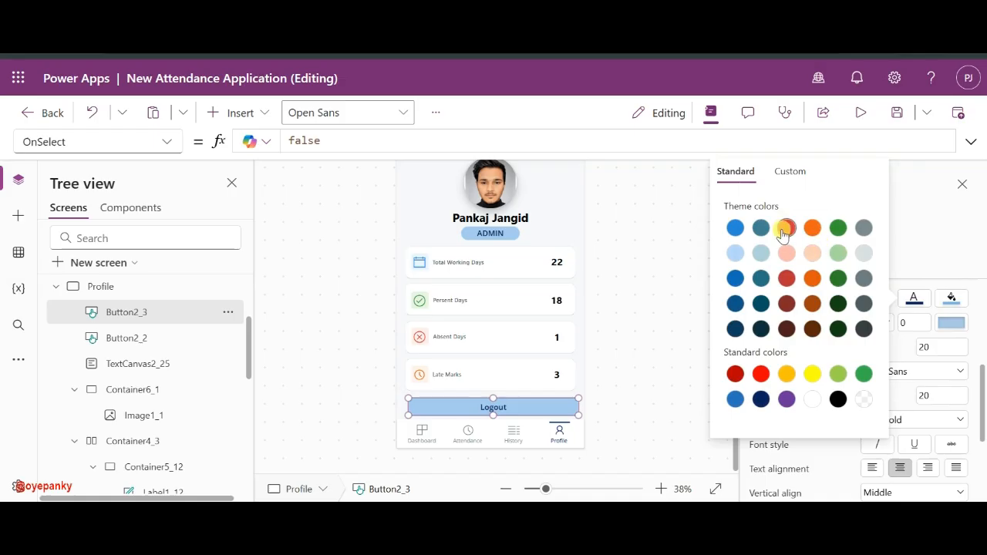
click(812, 398)
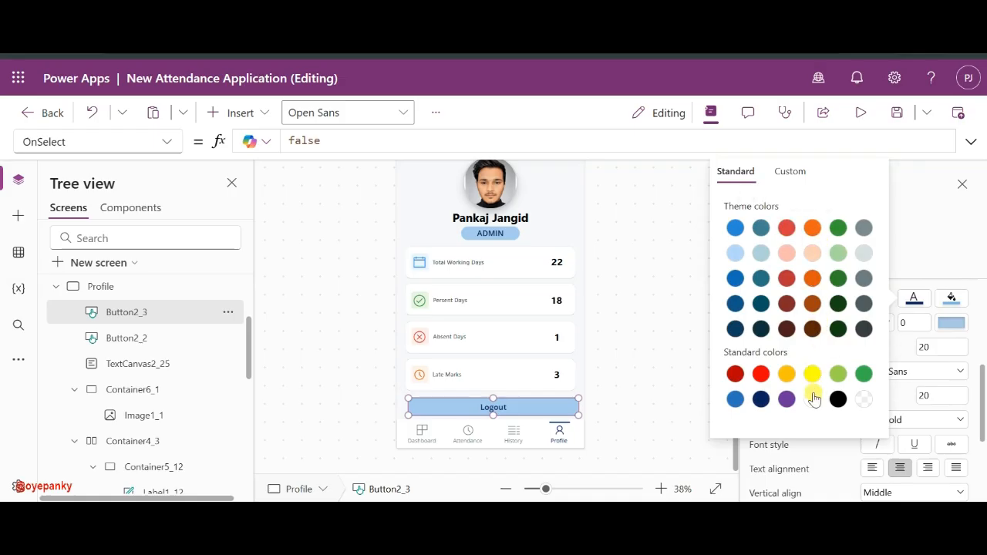
click(951, 299)
click(822, 226)
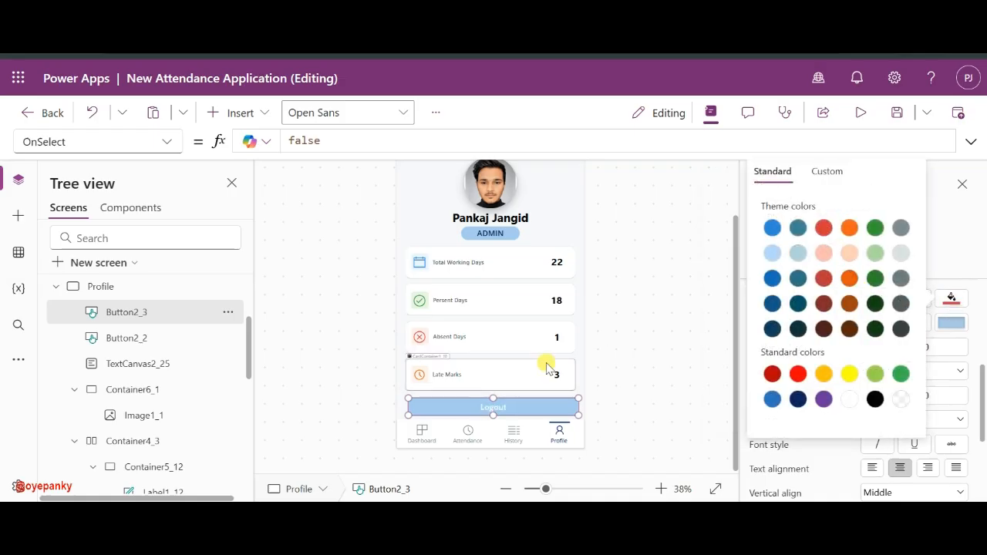
click(647, 417)
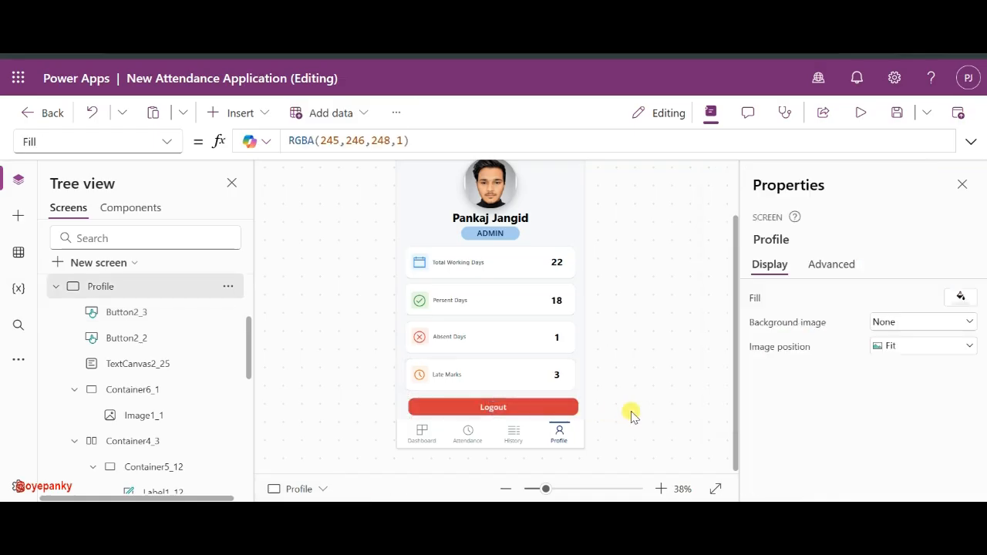
- Zoom the canvas to 55% and check the finished Logout button
click(556, 490)
scroll(547, 357, down, 3)
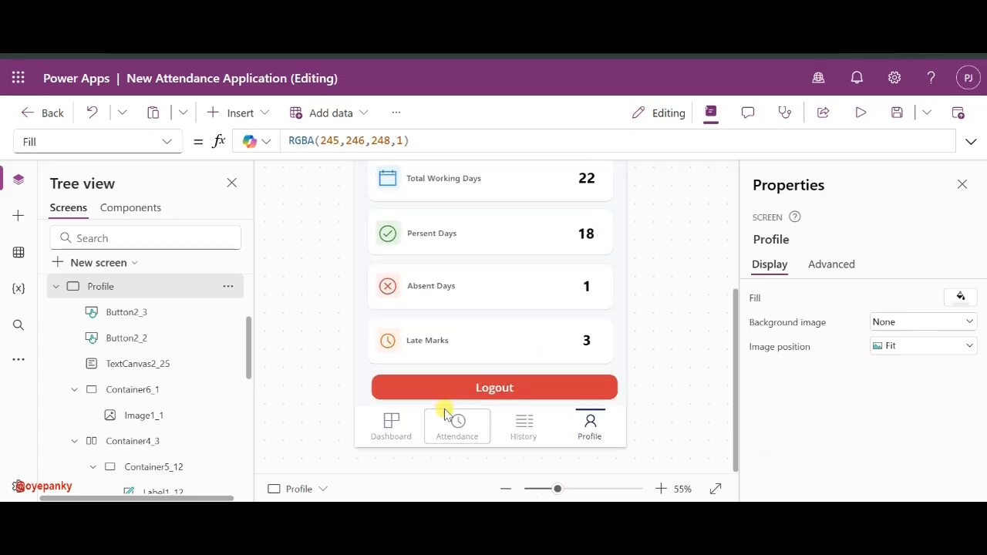
click(465, 392)
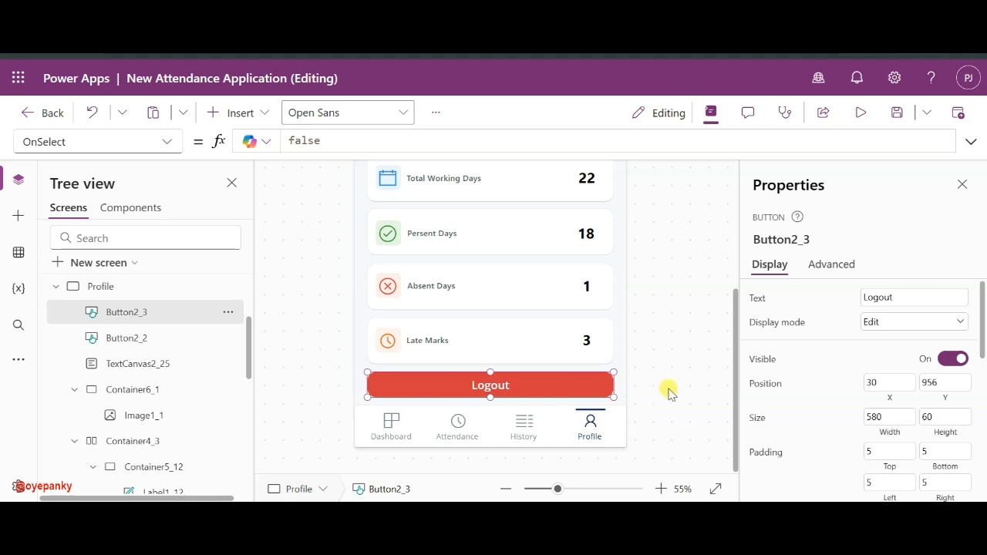
click(664, 353)
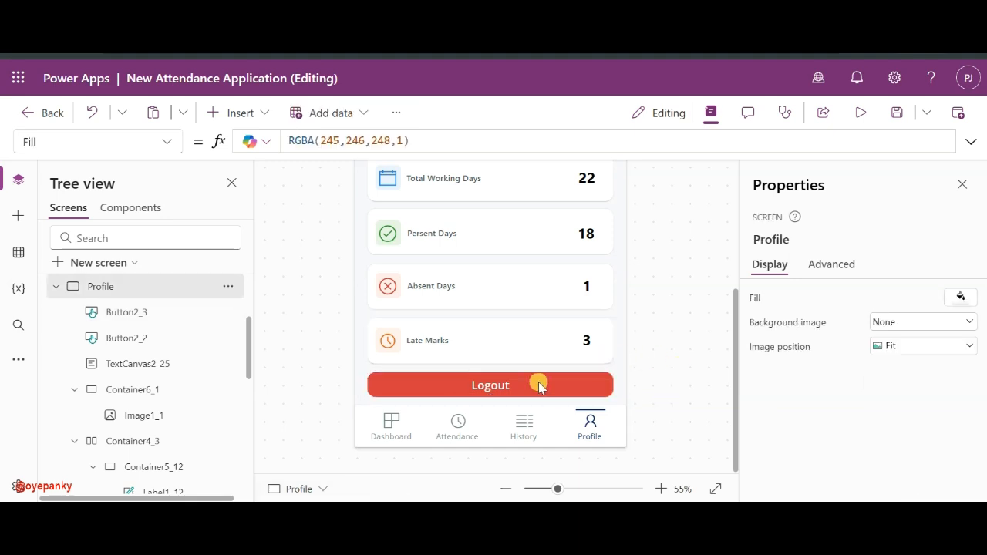
scroll(562, 323, up, 5)
scroll(562, 323, down, 3)
scroll(562, 324, up, 5)
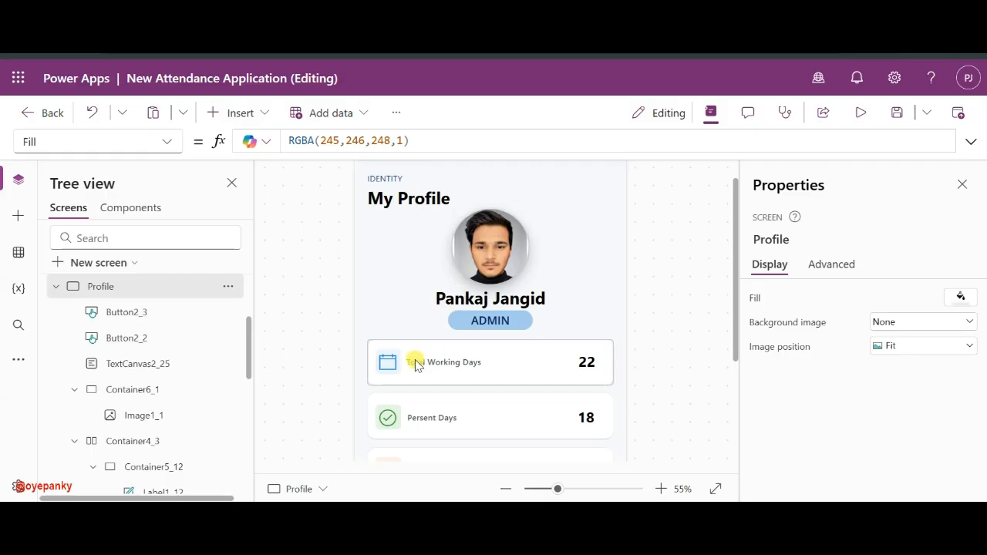
- Nudge the Total Working Days label up and delete the 22 value from its card
click(417, 363)
click(568, 488)
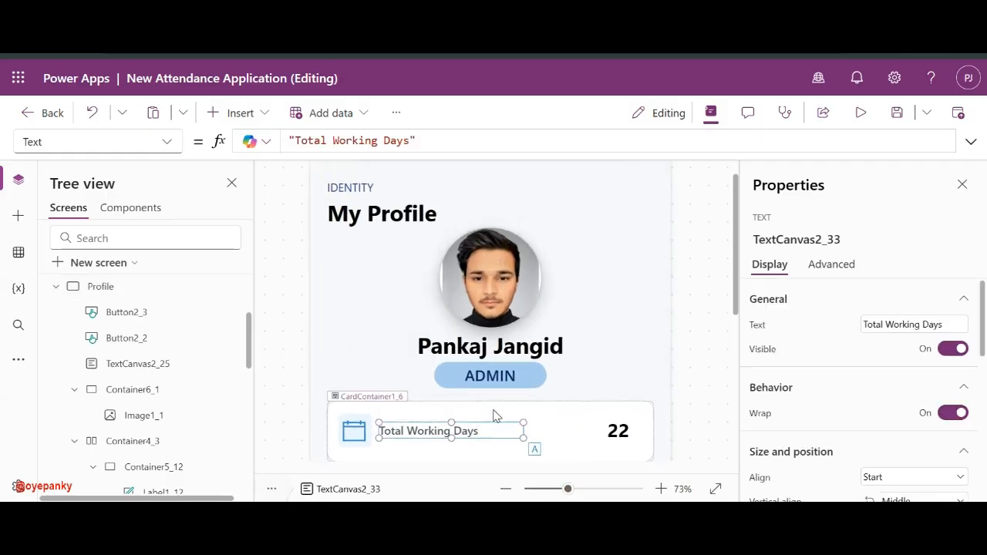
scroll(480, 413, down, 1)
drag(425, 378, 426, 365)
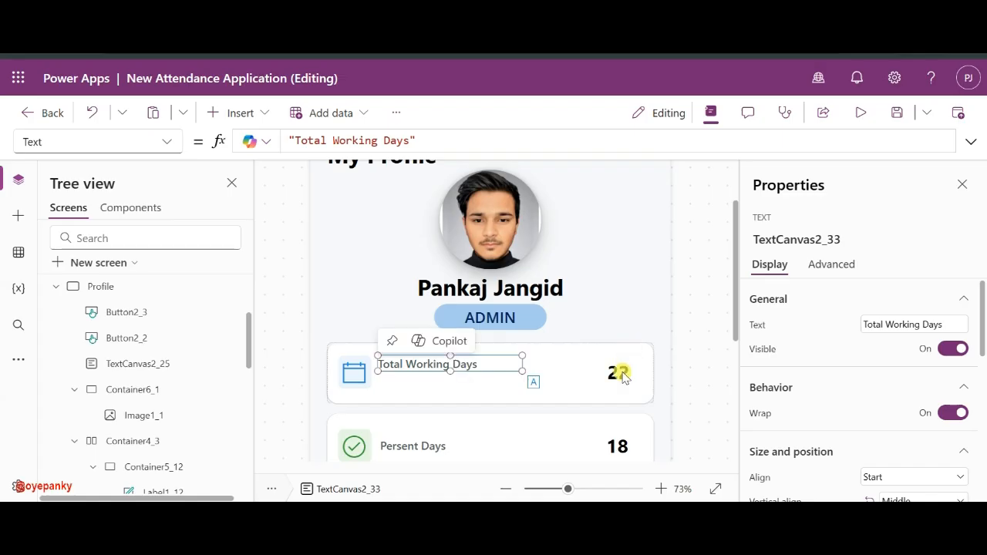
click(621, 374)
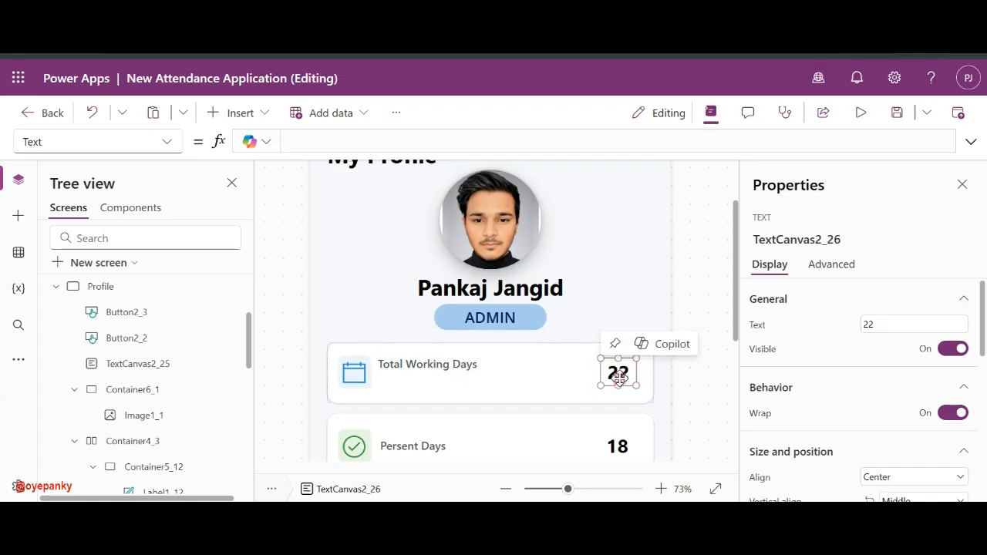
key(Delete)
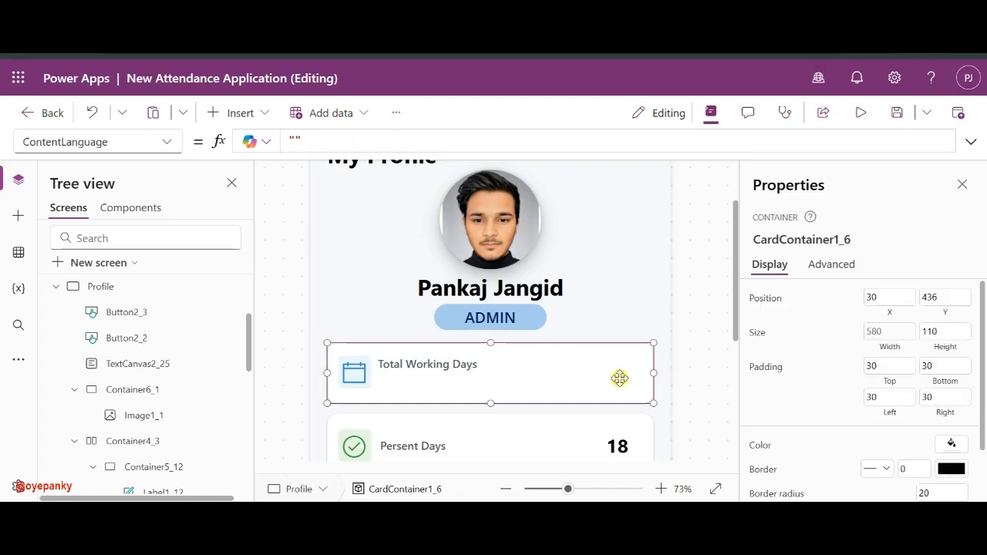
- Duplicate the Total Working Days label beneath the original and make the copy's text black
click(437, 362)
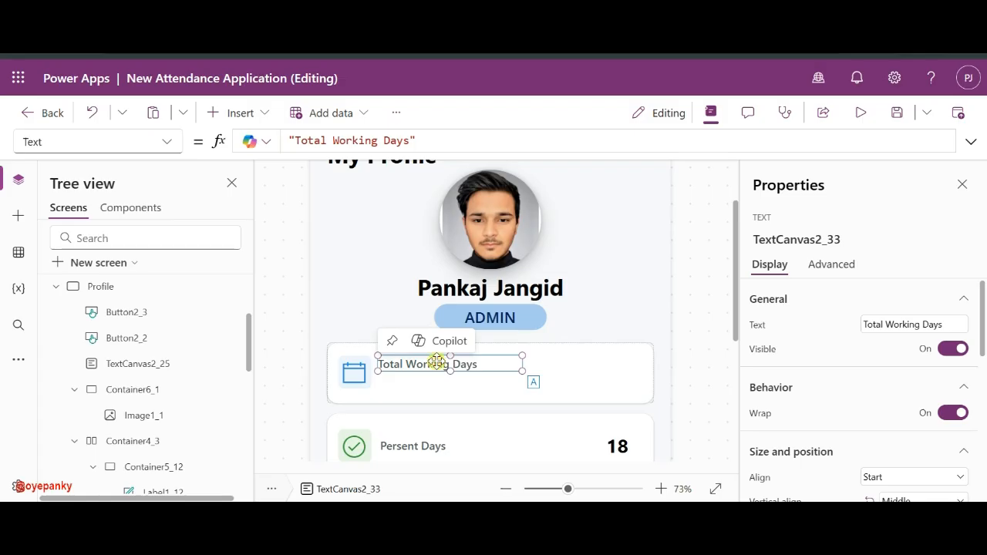
key(ctrl+c)
key(ctrl+v)
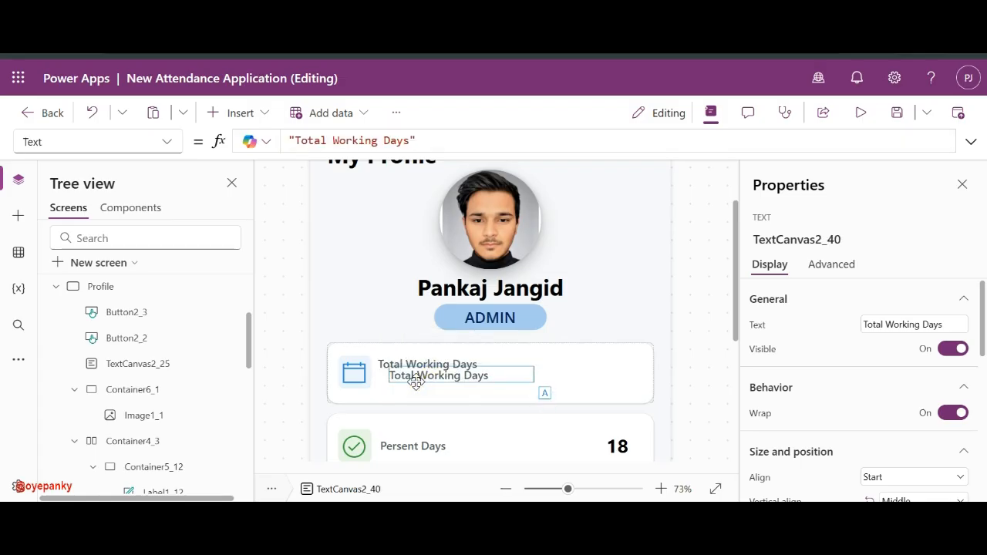
drag(415, 382, 415, 387)
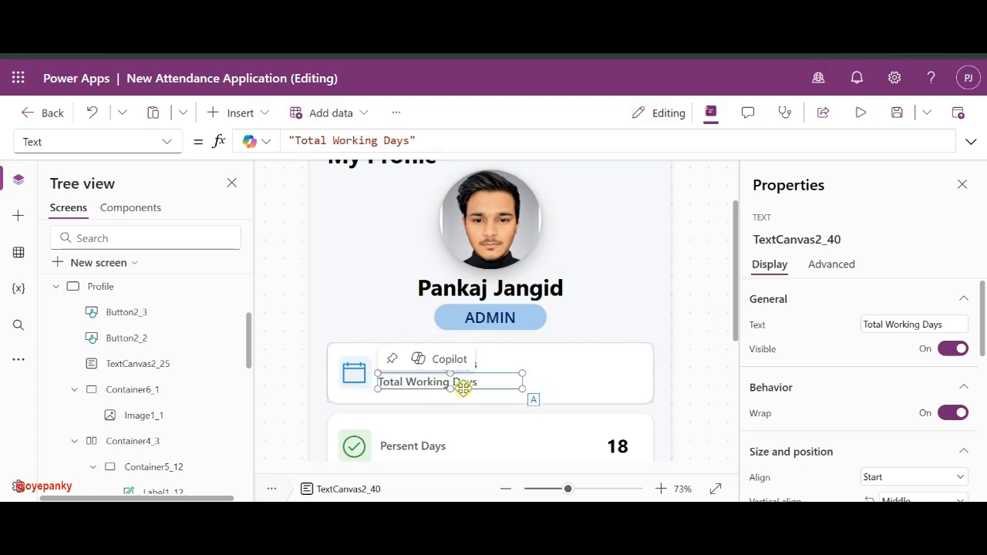
scroll(809, 397, down, 5)
scroll(899, 370, up, 1)
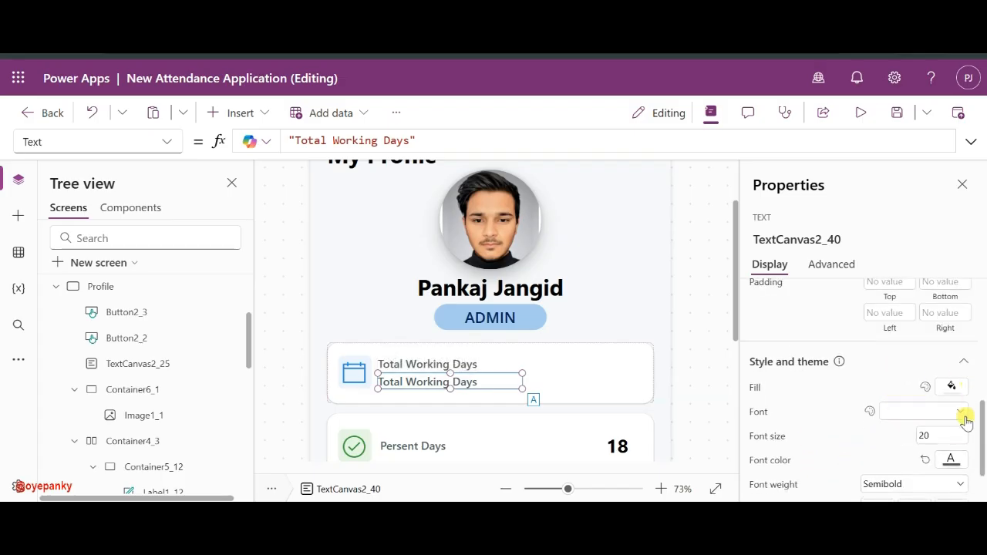
click(951, 458)
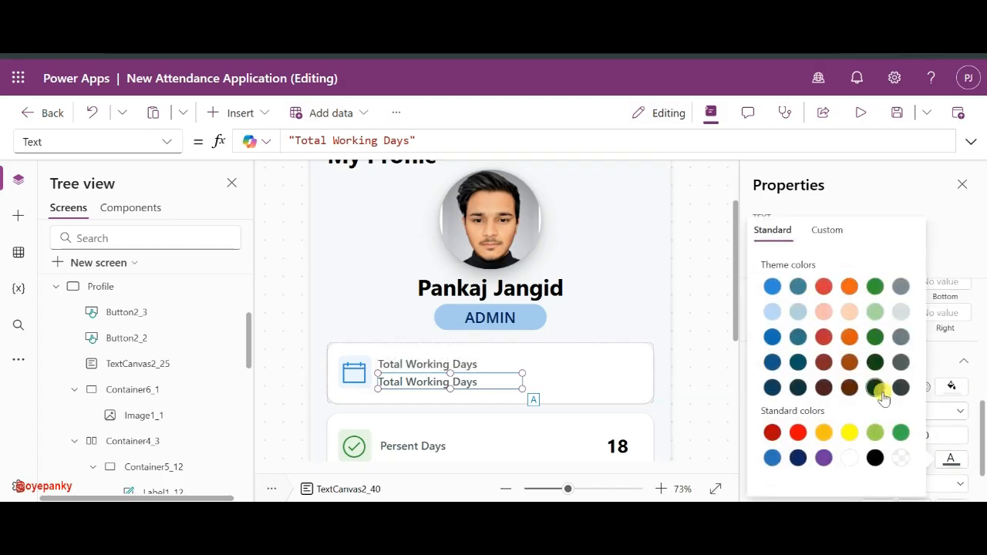
click(874, 458)
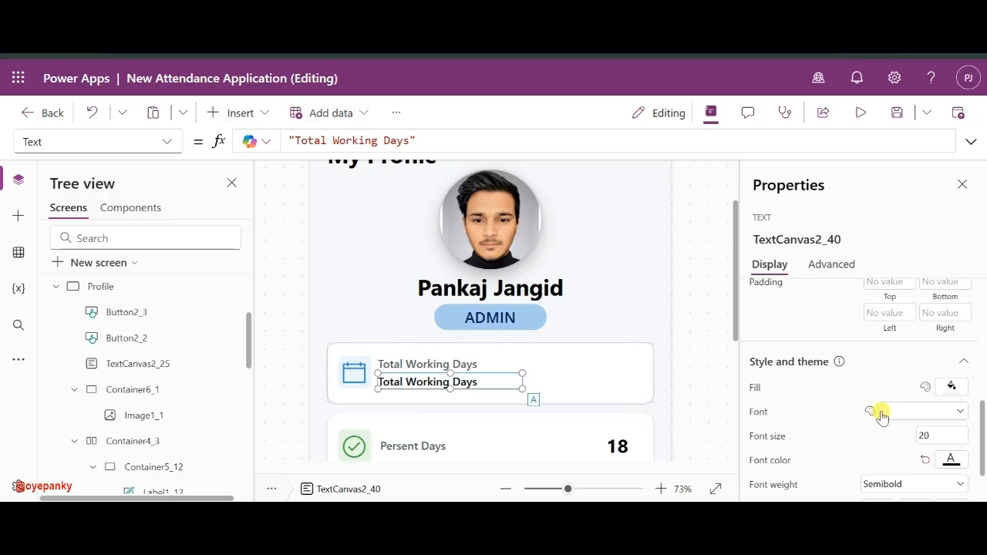
scroll(894, 410, down, 1)
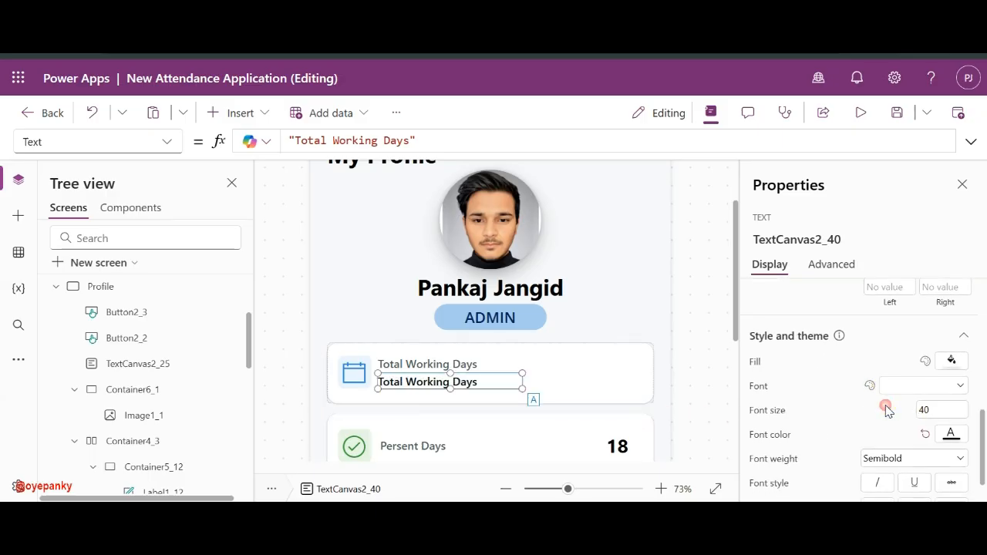
- Set the copied label's font size to 24 and rename the top label to 'Email Address'
double_click(941, 408)
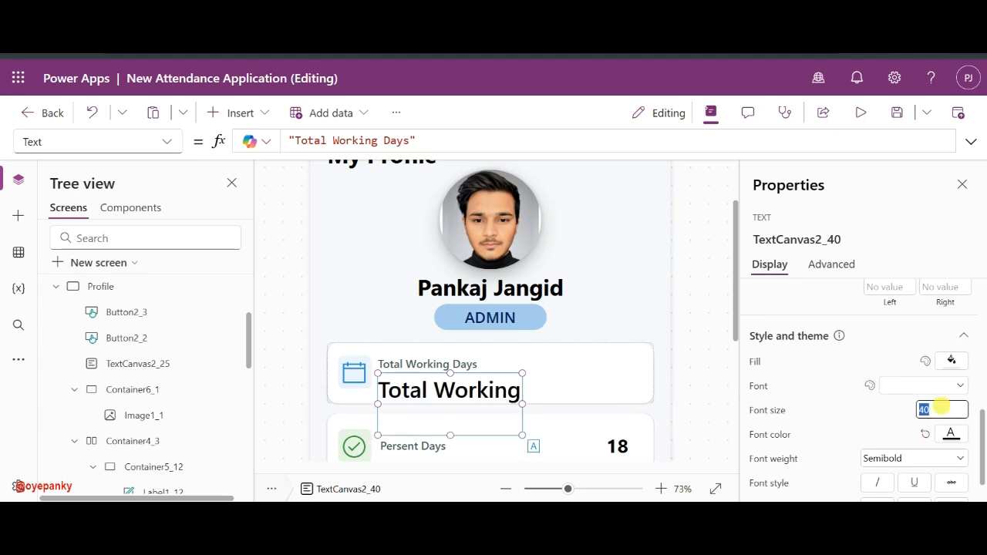
text(24)
click(892, 410)
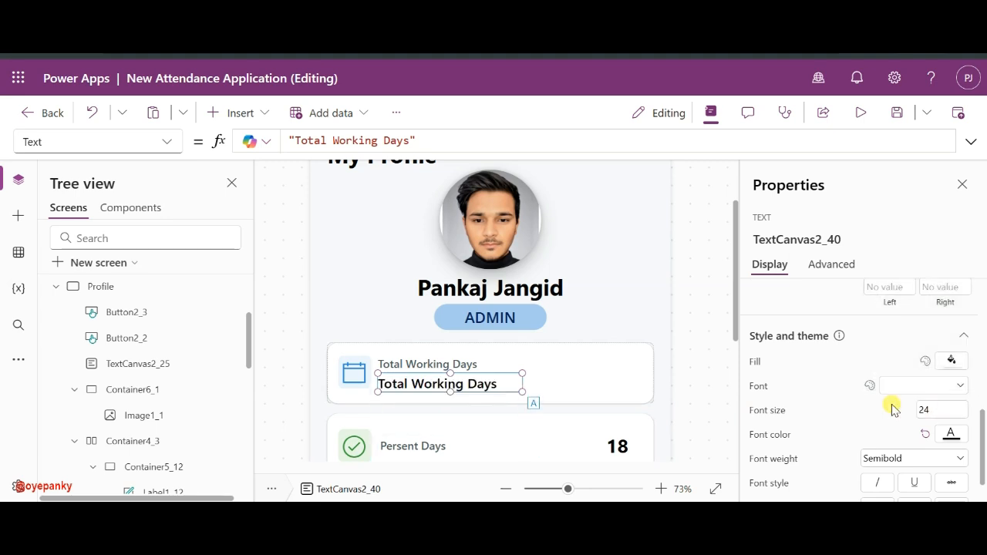
click(352, 370)
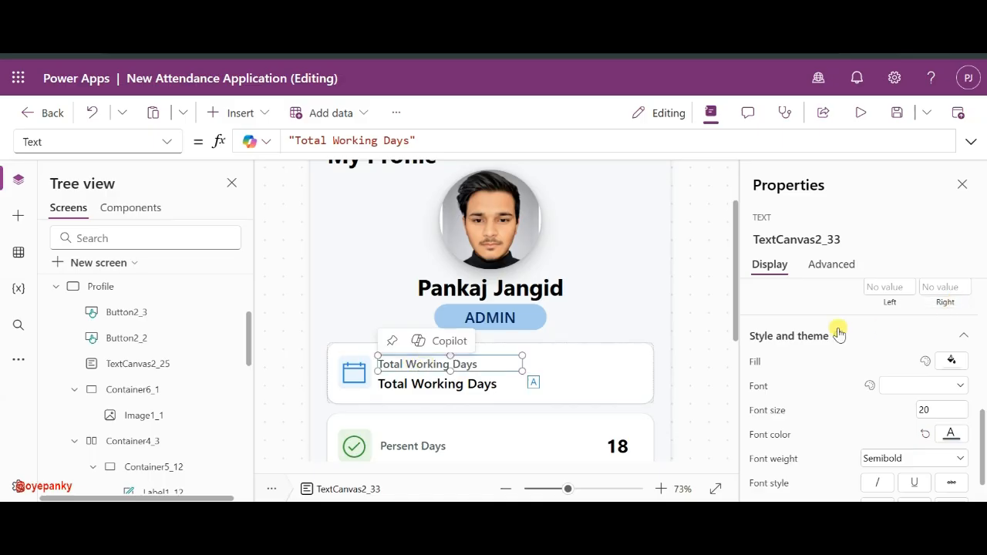
scroll(871, 324, up, 5)
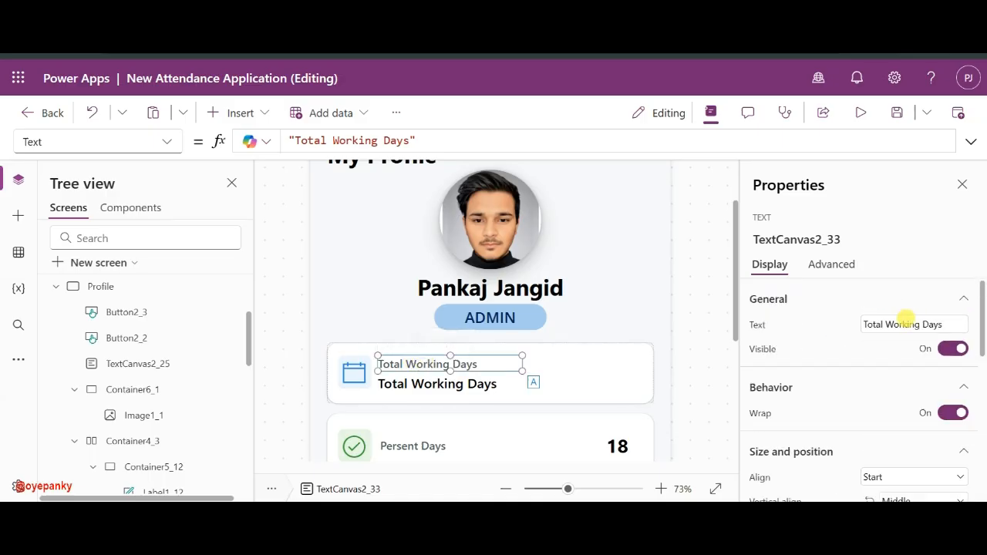
double_click(904, 322)
key(ctrl+a)
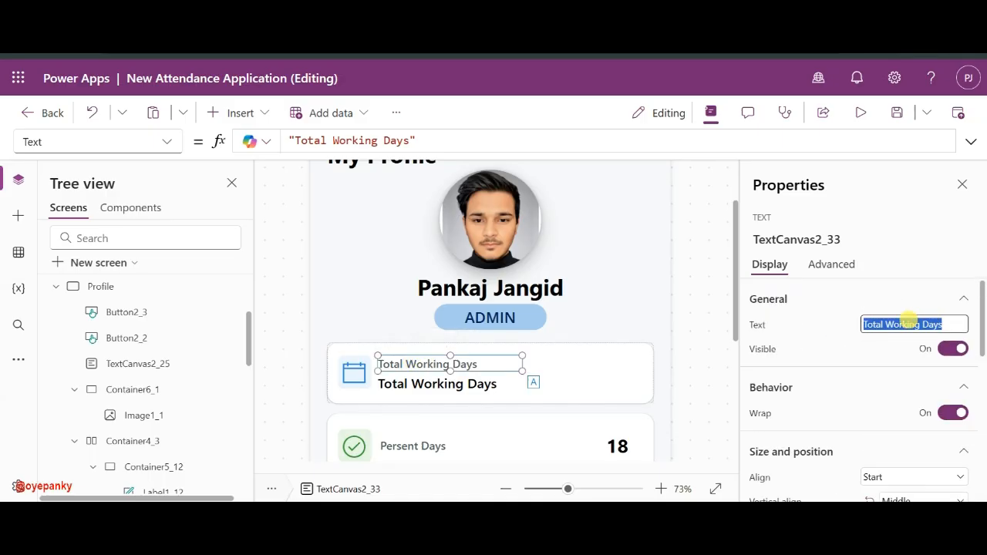
text(Email Add)
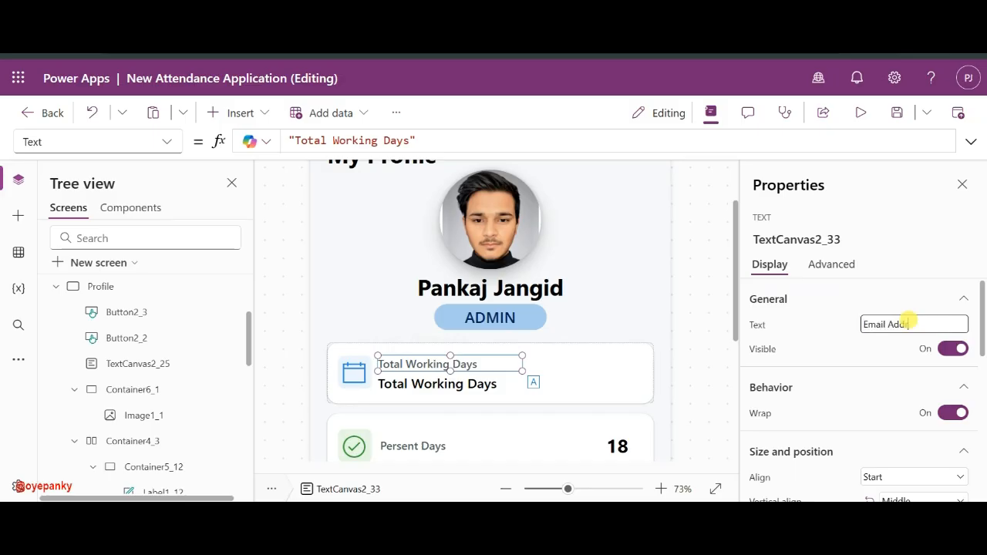
text(ress)
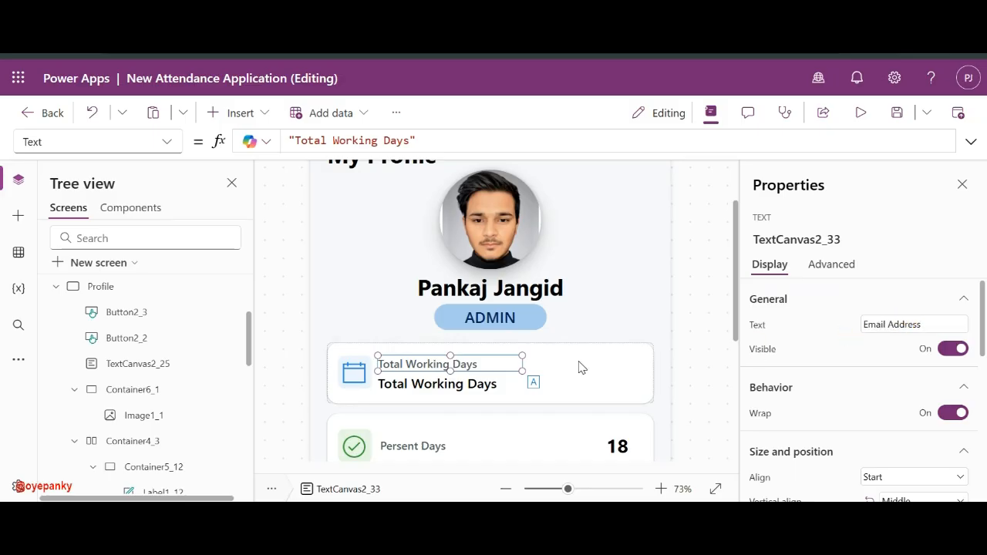
click(447, 365)
- Replace the lower label's text with the user's e-mail address
click(425, 387)
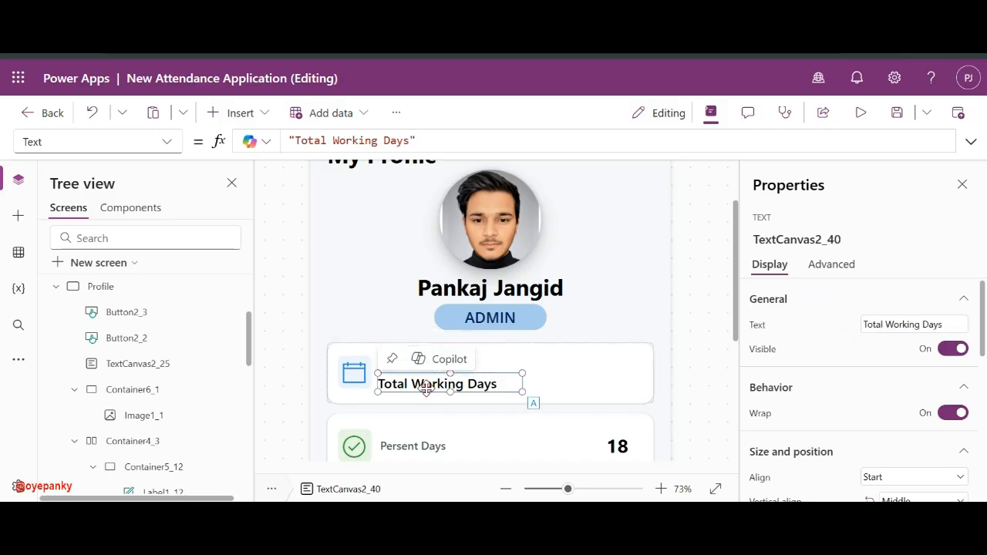
double_click(894, 324)
key(ctrl+a)
text(oy)
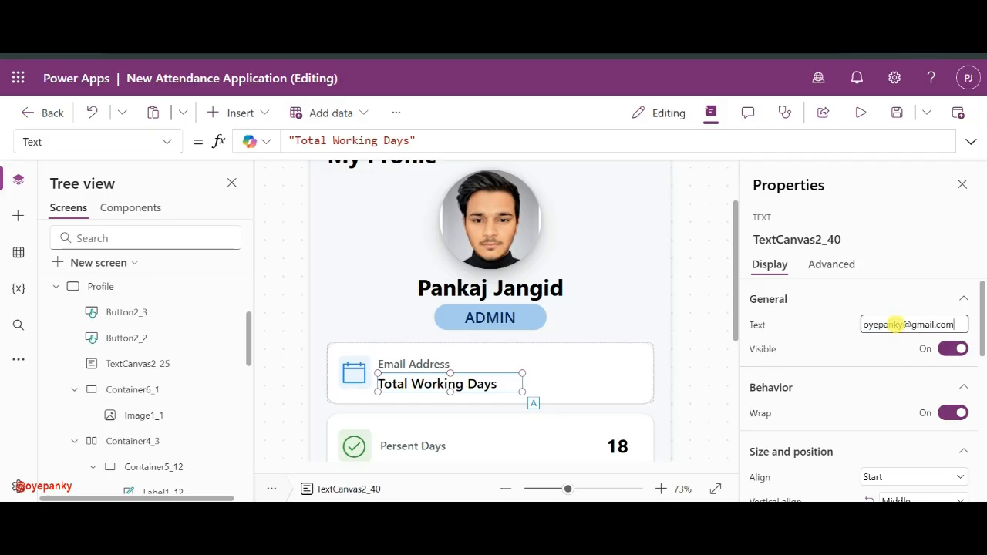
click(828, 326)
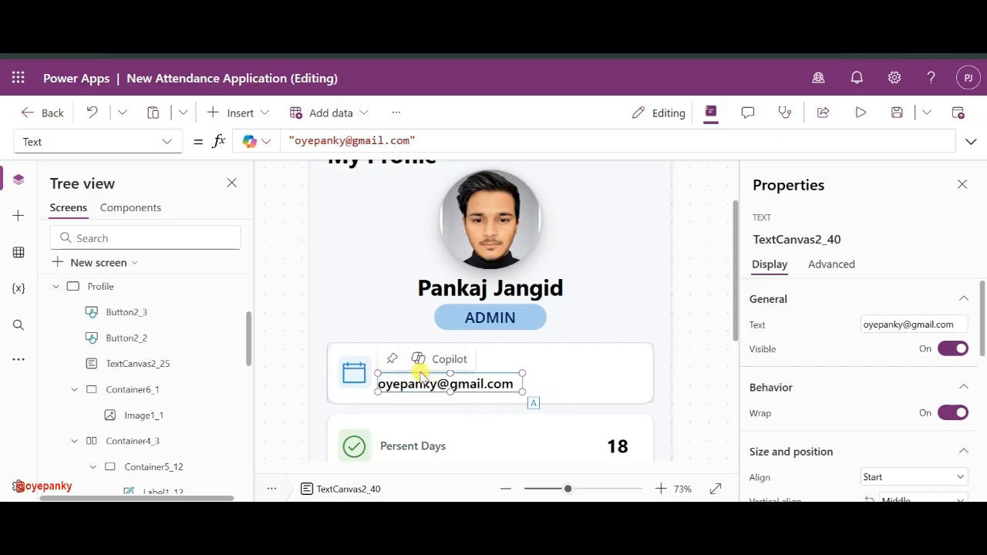
scroll(577, 346, down, 1)
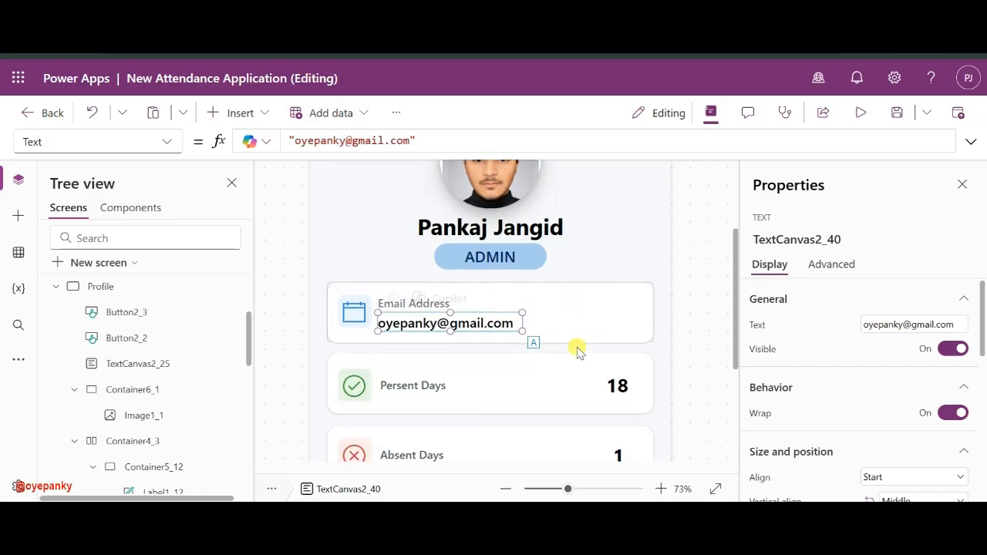
- Set the Email Address caption's font size to 15
click(617, 385)
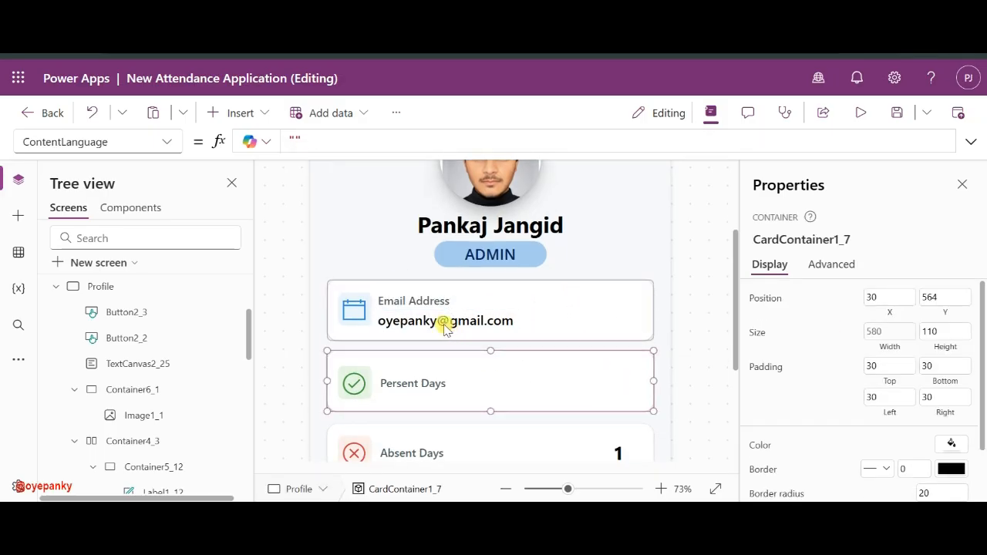
click(414, 301)
shift+click(413, 321)
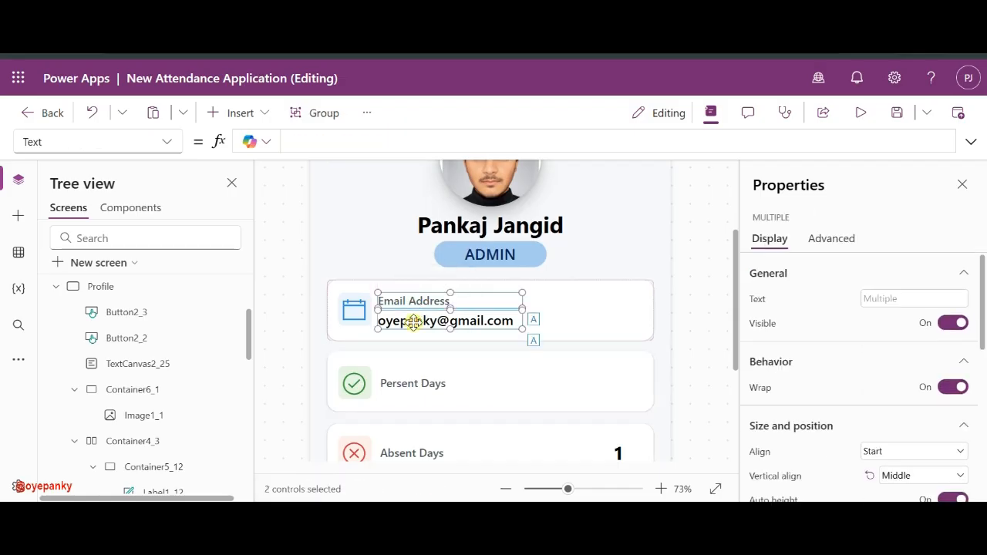
click(595, 310)
click(436, 295)
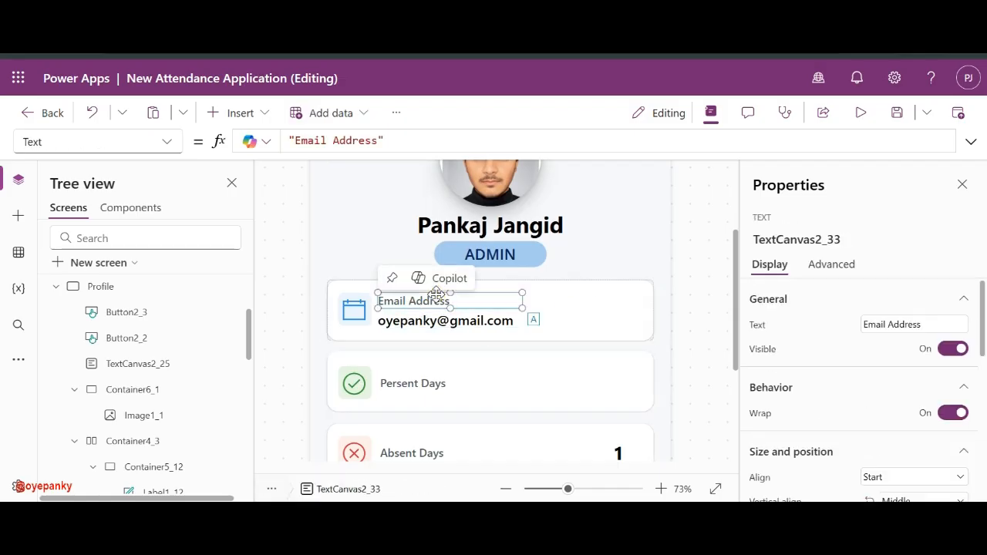
scroll(838, 378, down, 5)
scroll(837, 375, up, 2)
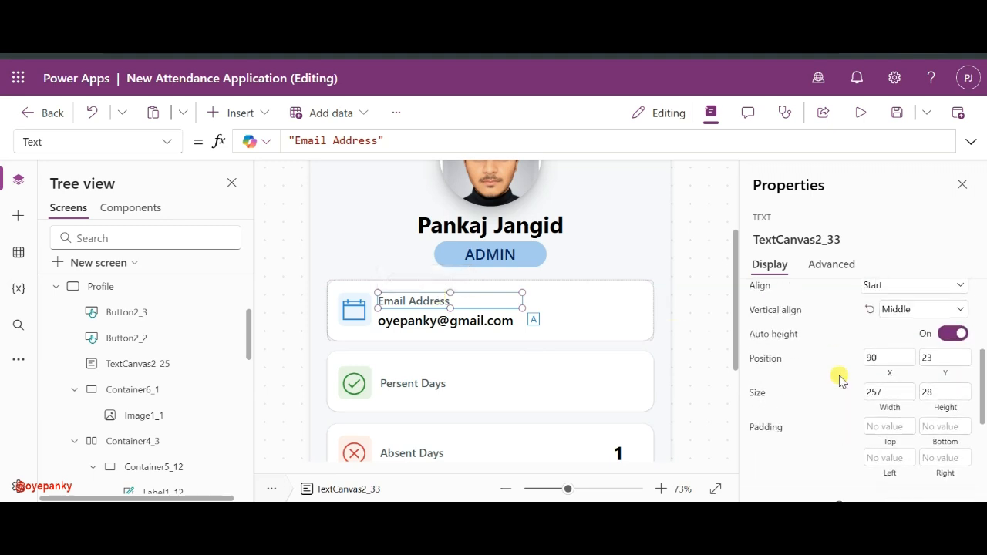
scroll(925, 355, down, 2)
scroll(953, 429, down, 2)
click(942, 423)
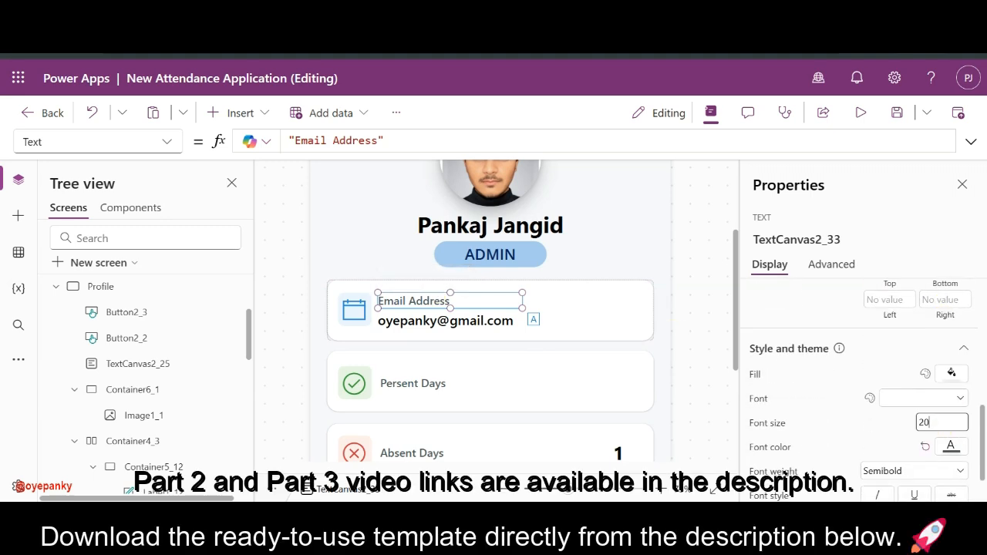
text(15)
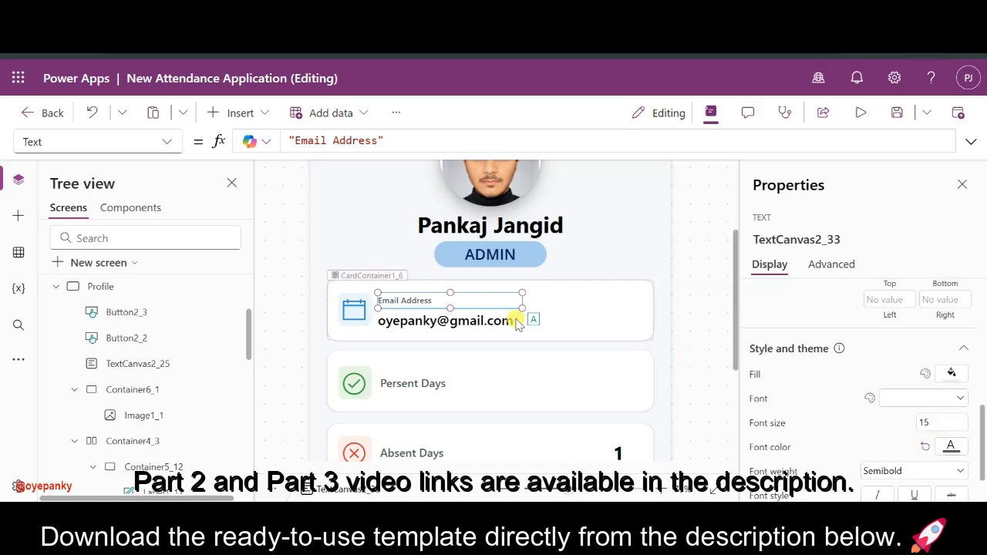
- Move the e-mail address text up just beneath its caption
click(451, 327)
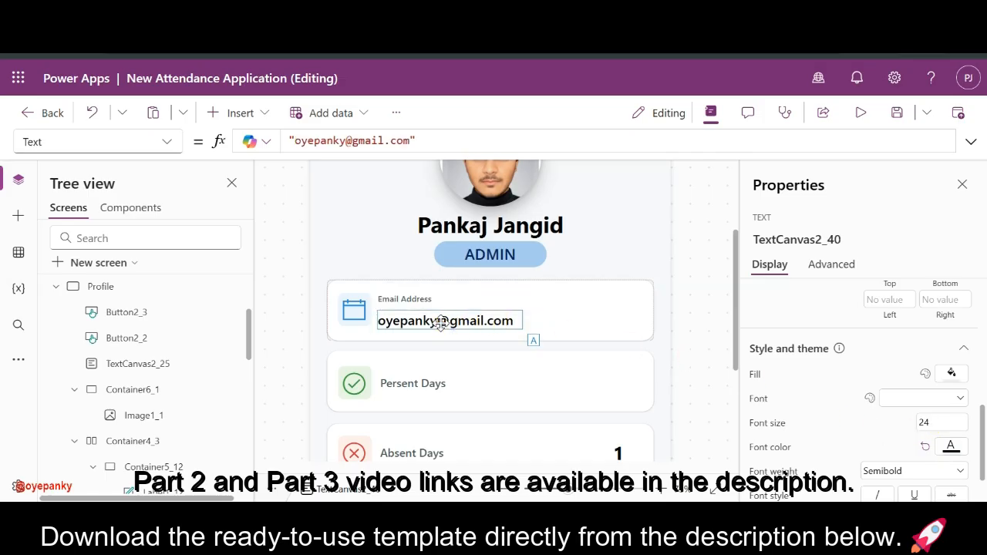
drag(441, 325, 441, 322)
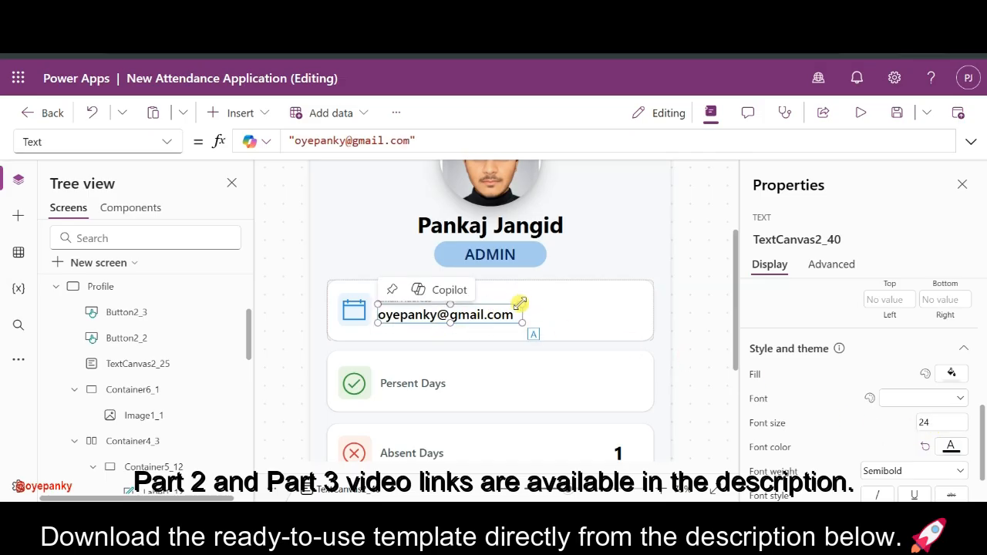
click(476, 300)
- Delete the Persent Days label and paste copies of the caption and address into the second card
shift+click(459, 316)
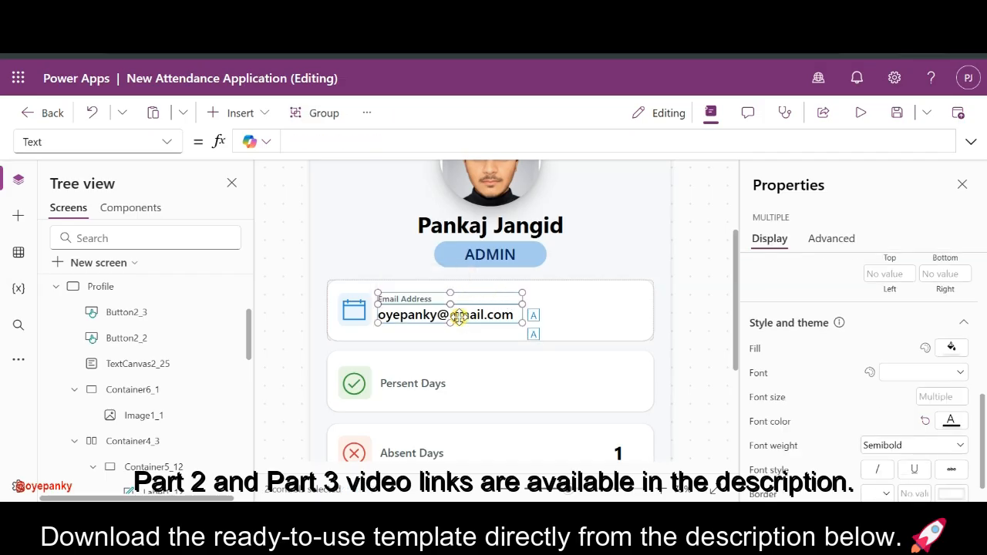
click(394, 383)
key(Delete)
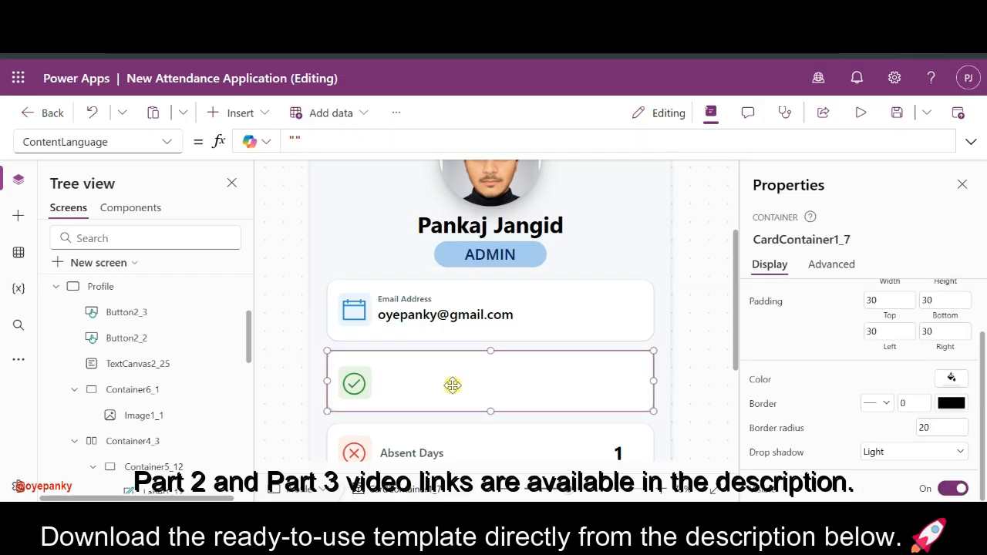
key(ctrl+v)
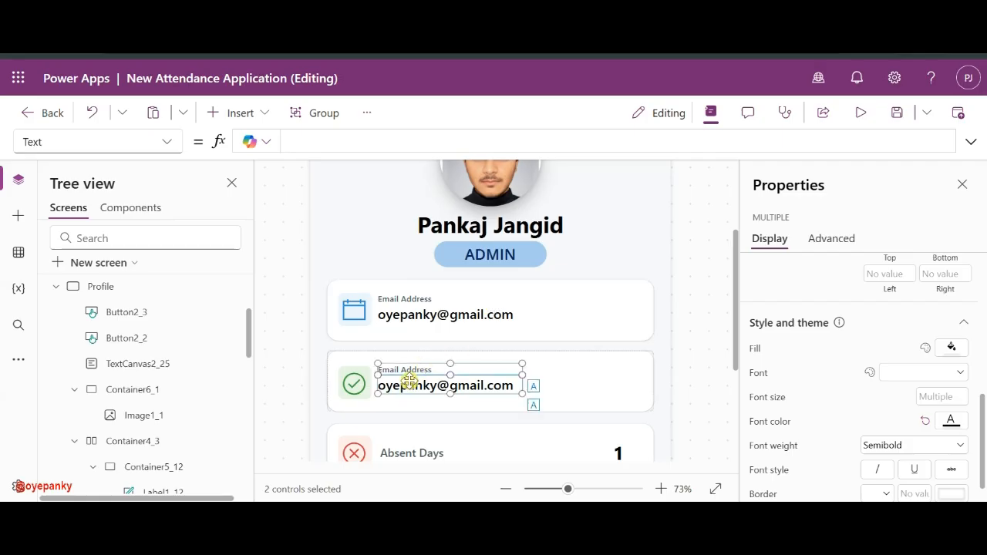
drag(410, 381, 409, 389)
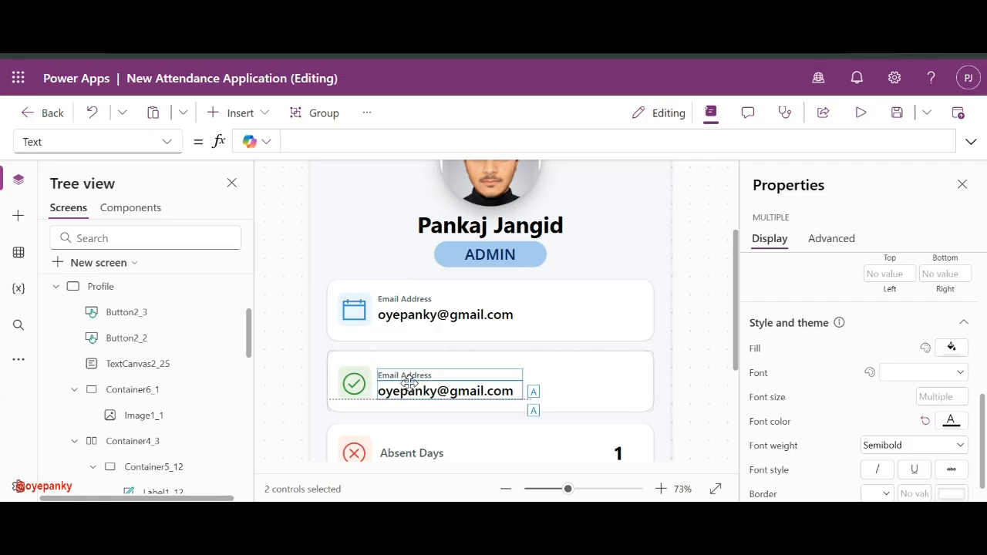
drag(409, 380, 409, 380)
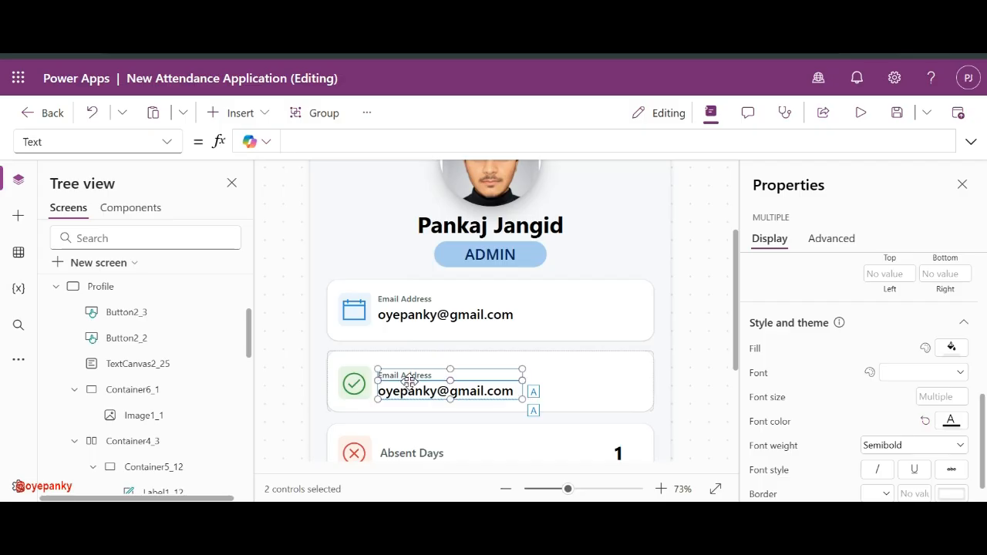
click(677, 373)
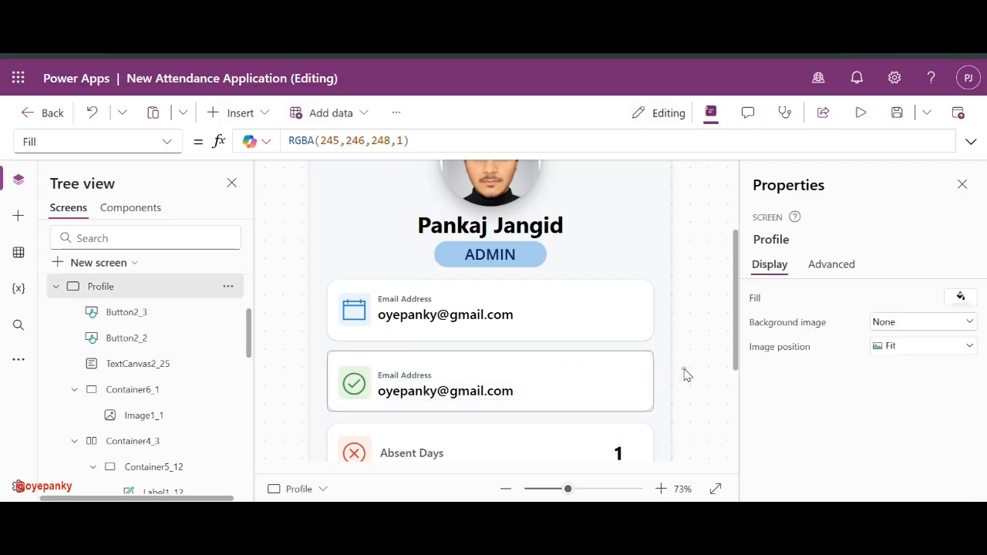
- Change the pasted labels to 'Desgination' and 'Power Platform Developer'
click(434, 375)
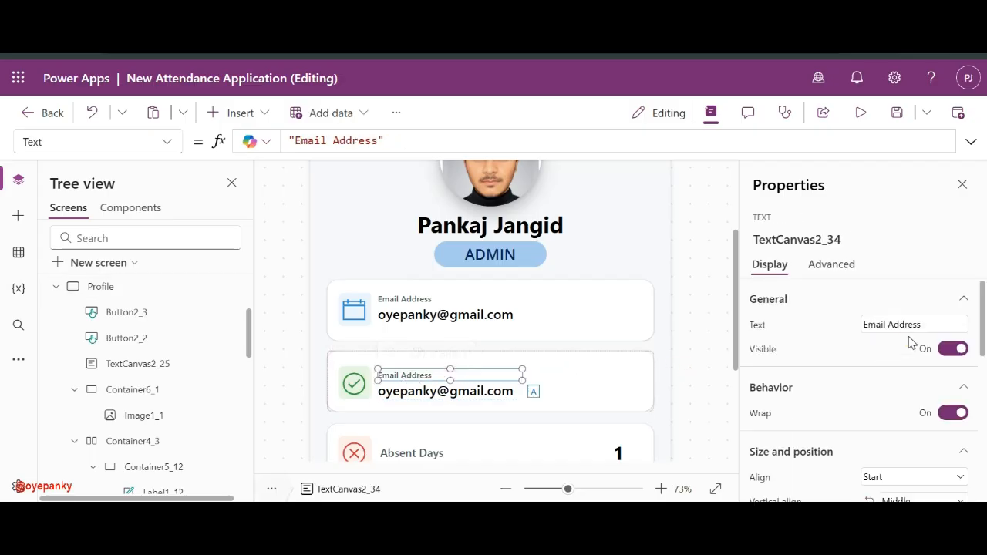
double_click(903, 325)
text(De)
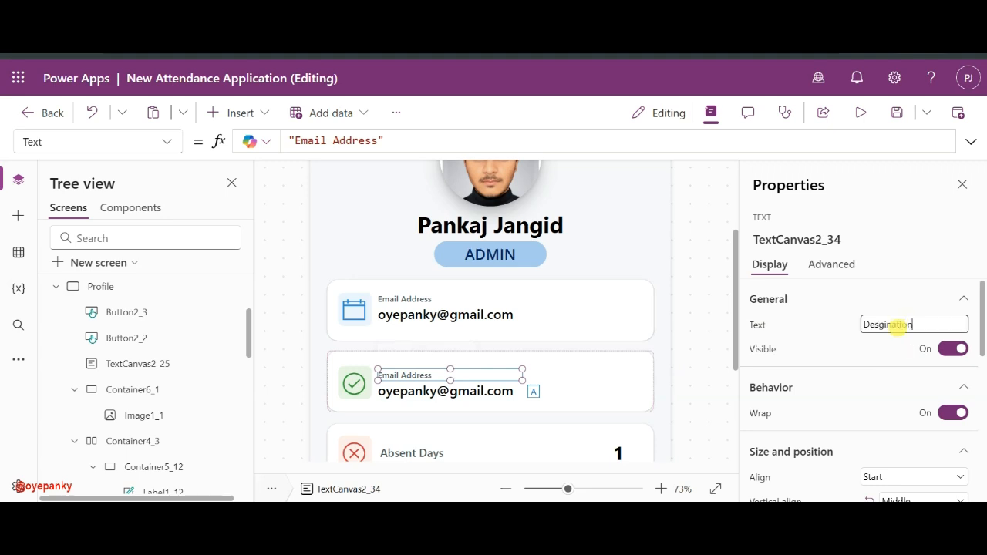
text(sgination)
click(445, 390)
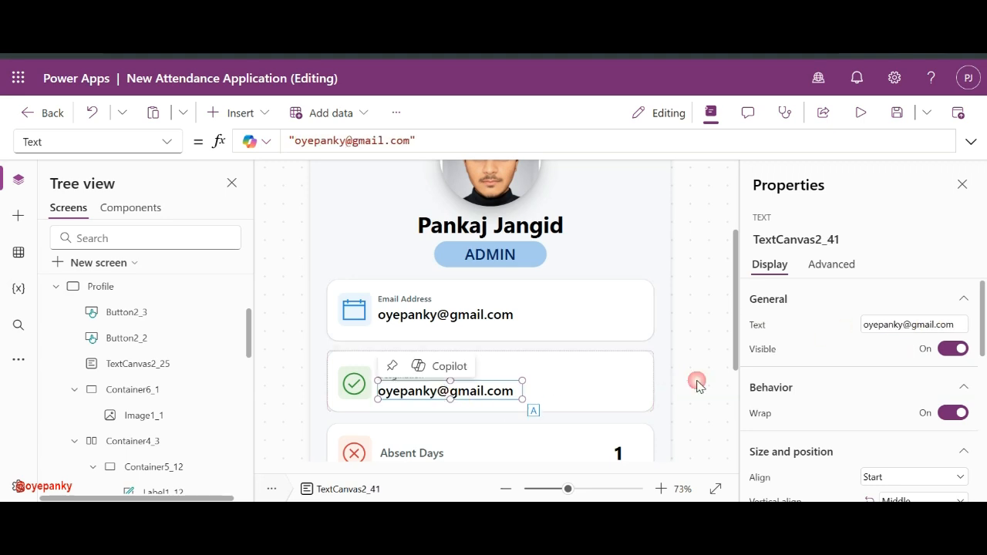
click(904, 326)
triple_click(906, 324)
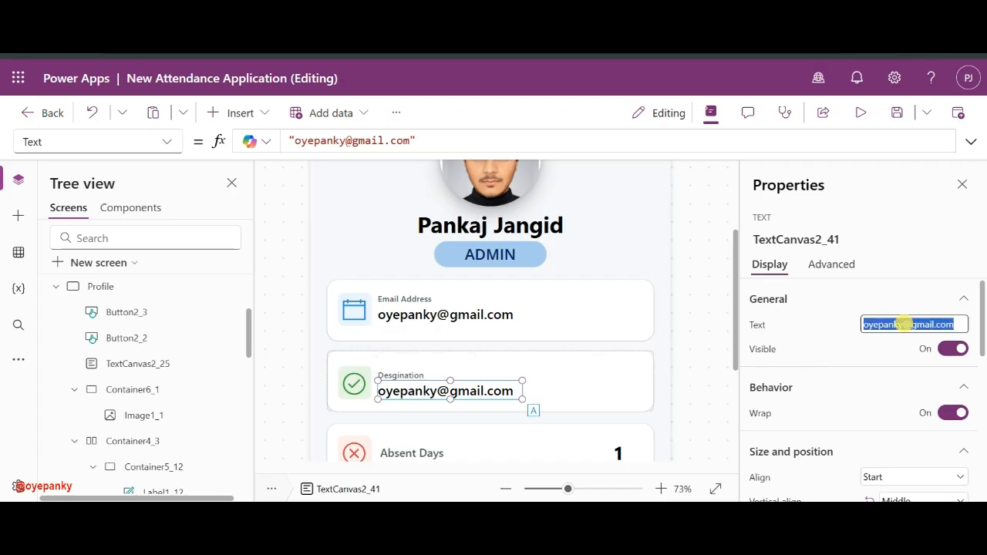
text(Power Platform Deve)
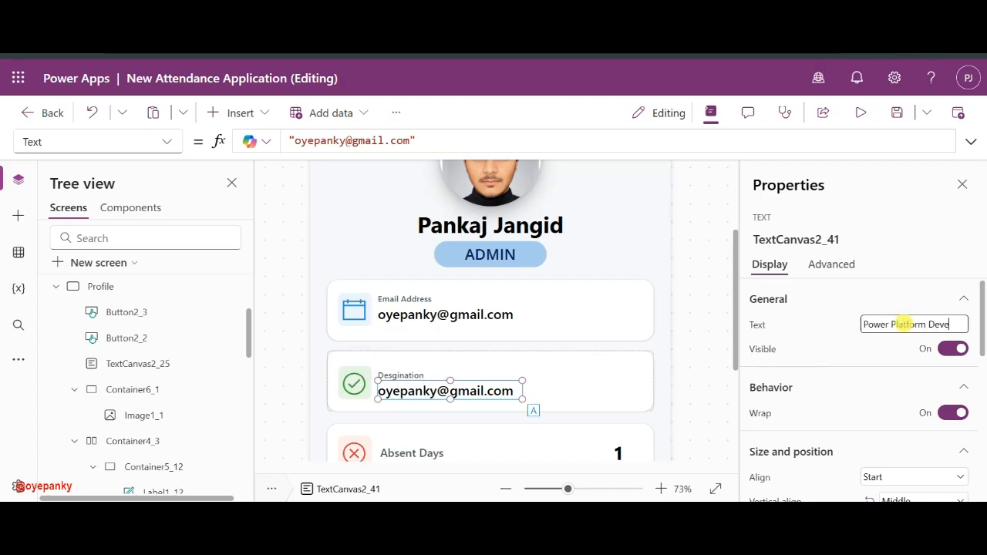
text(loper)
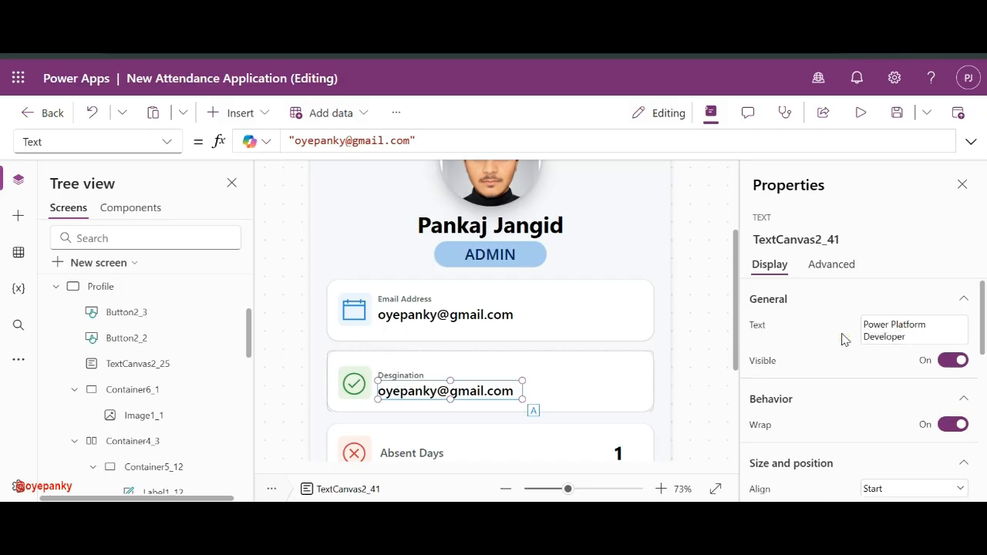
- Widen Power Platform Developer onto one line with auto height on, then select both labels
click(526, 399)
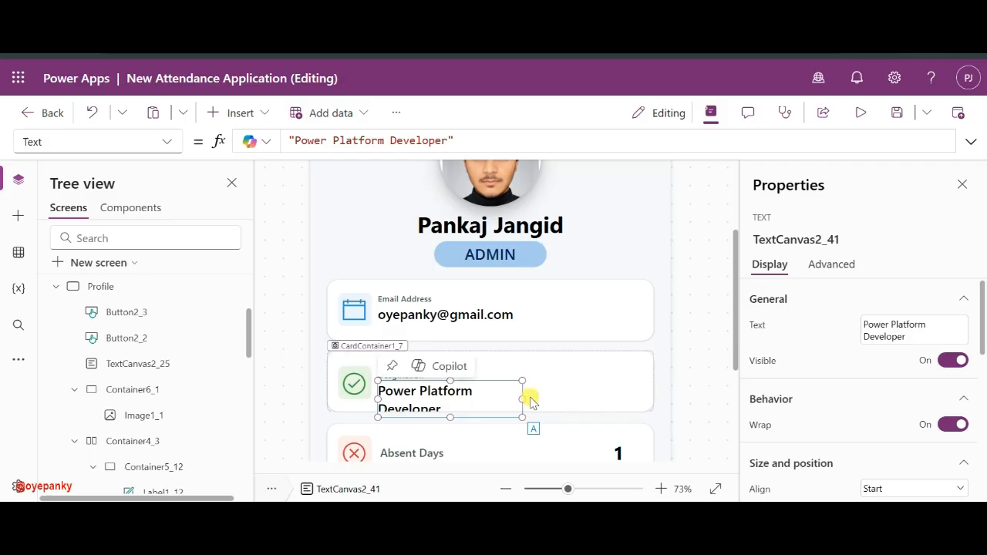
drag(523, 399, 608, 396)
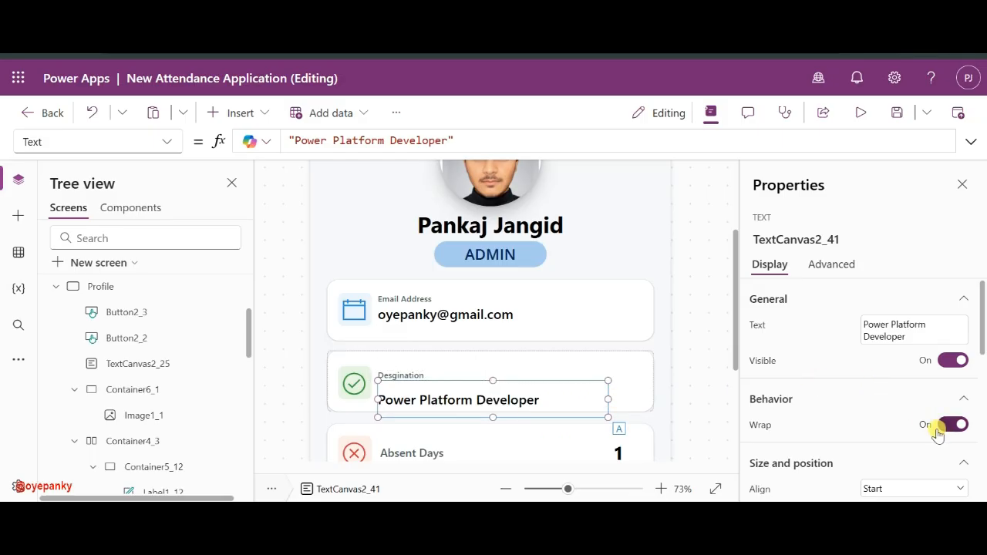
scroll(936, 429, down, 3)
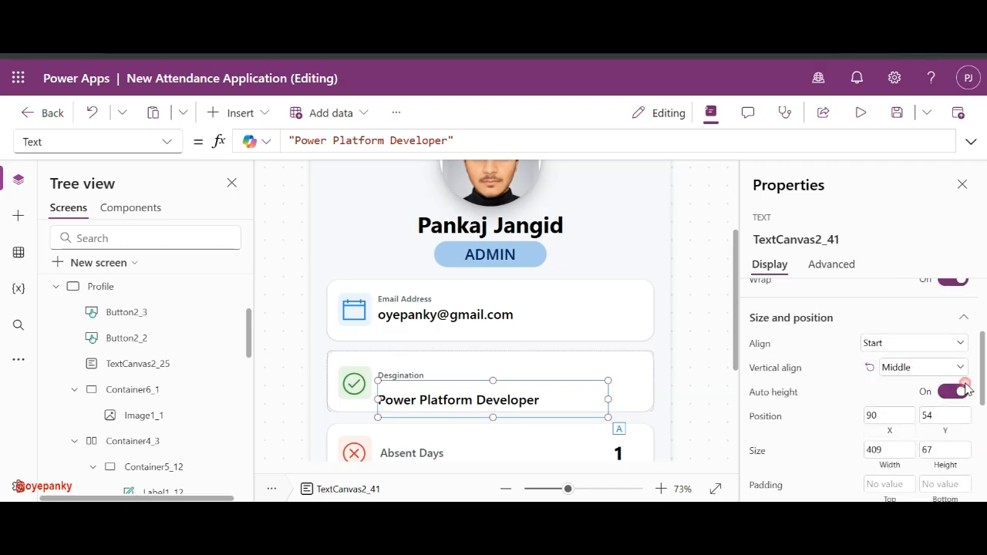
click(954, 393)
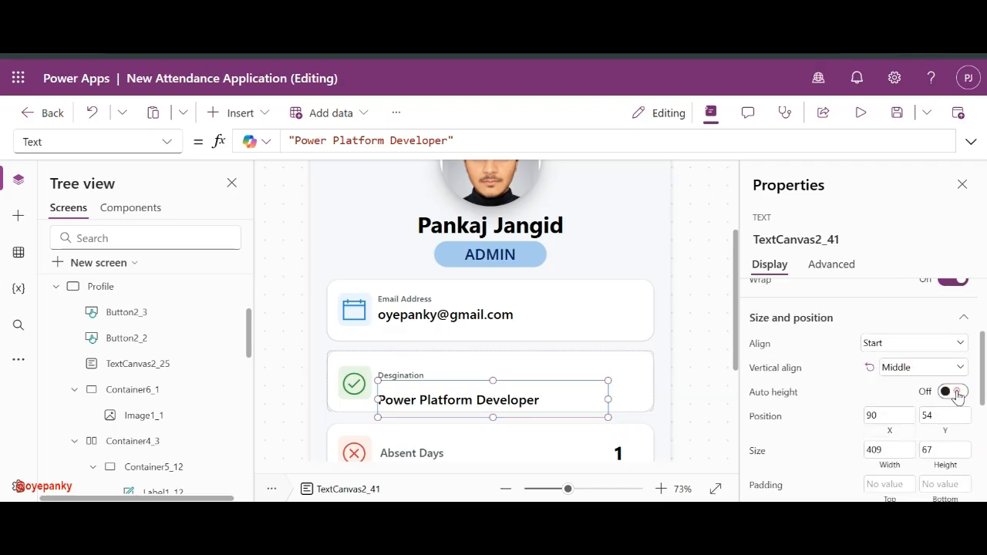
click(956, 394)
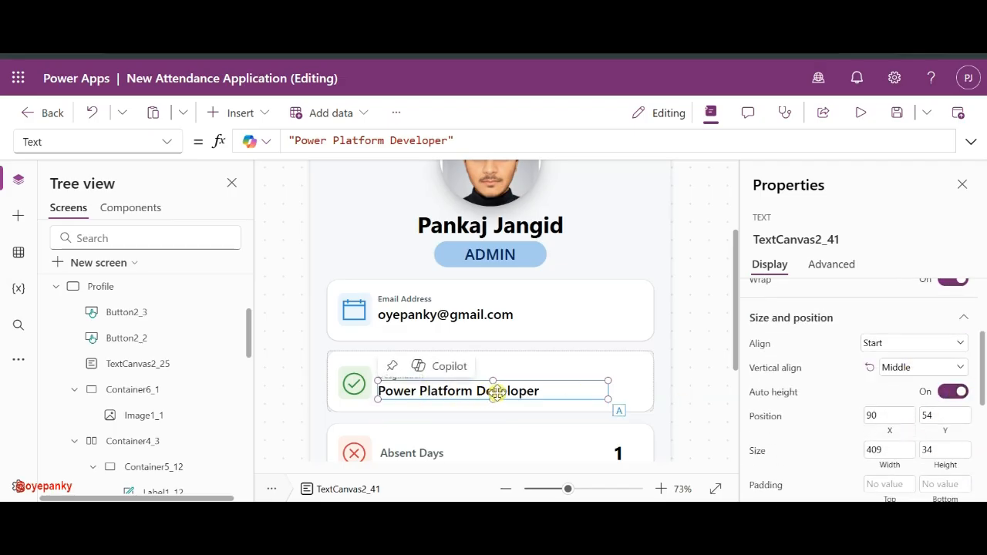
click(451, 317)
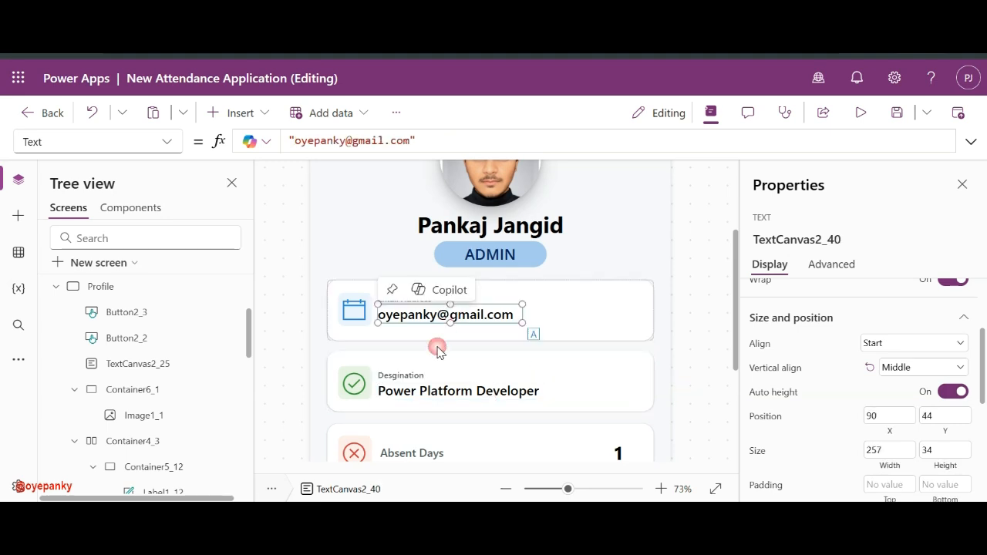
click(402, 379)
shift+click(402, 395)
scroll(401, 394, down, 5)
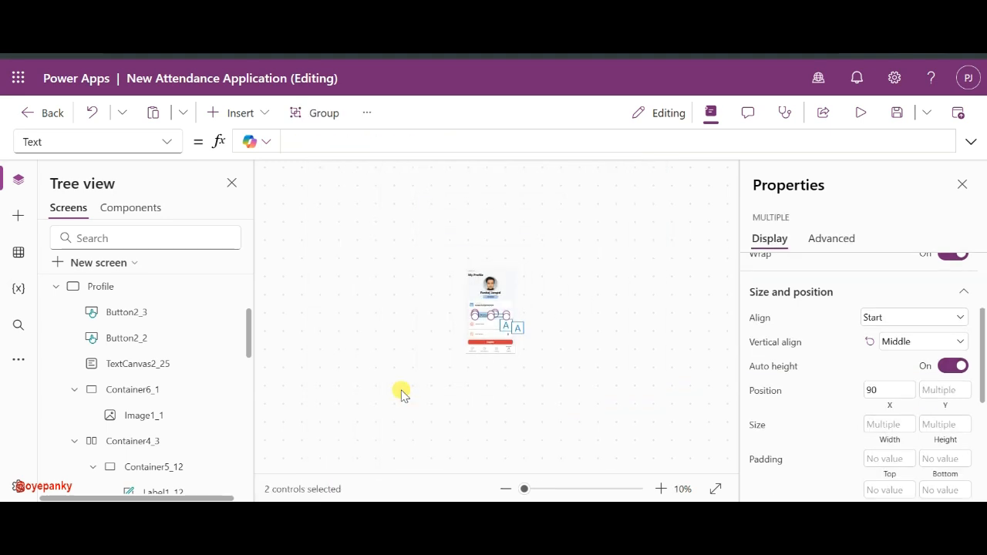
- Delete the Absent Days and 1 labels and paste the Desgination labels into the third card
scroll(401, 394, up, 5)
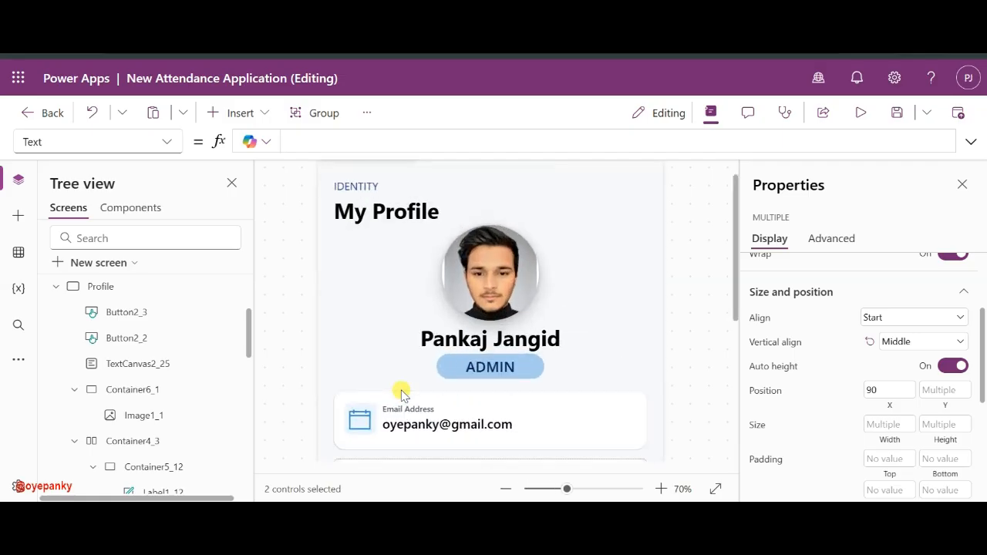
scroll(401, 394, down, 2)
scroll(401, 393, down, 1)
click(410, 350)
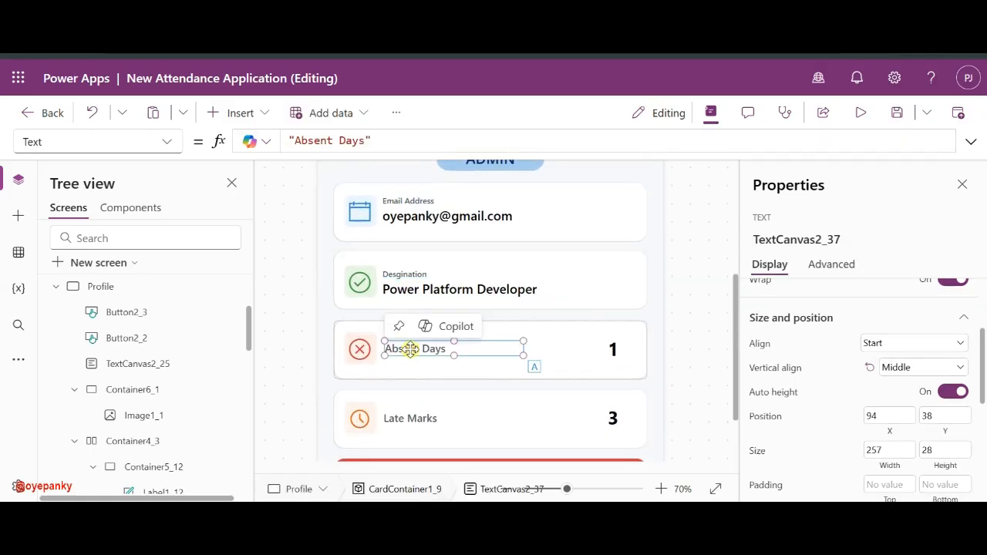
key(Delete)
click(614, 349)
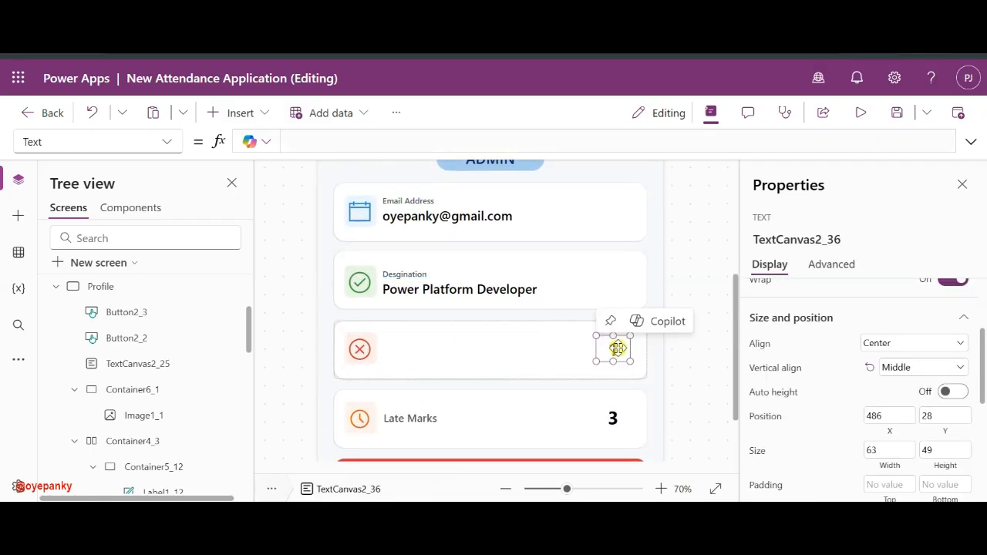
key(Delete)
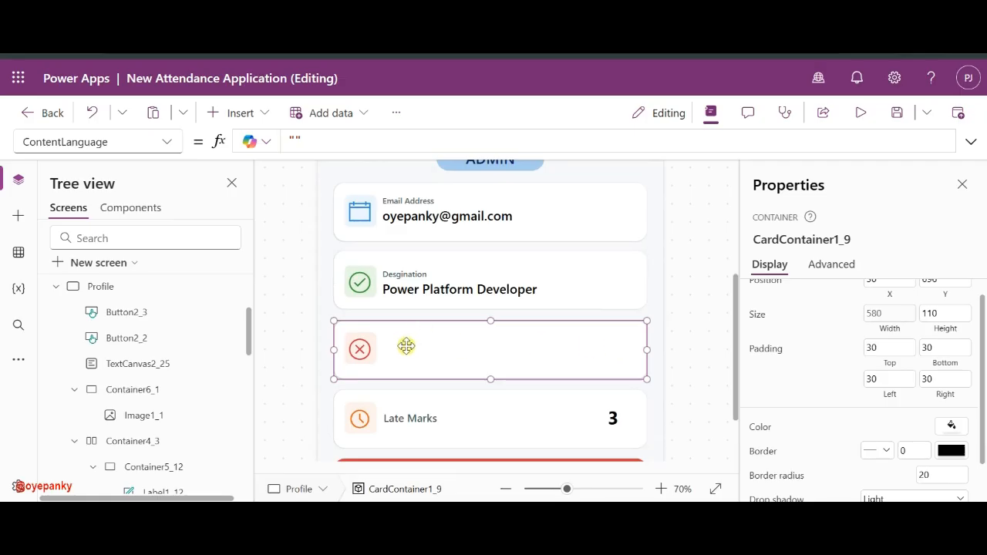
key(ctrl+v)
drag(416, 360, 408, 354)
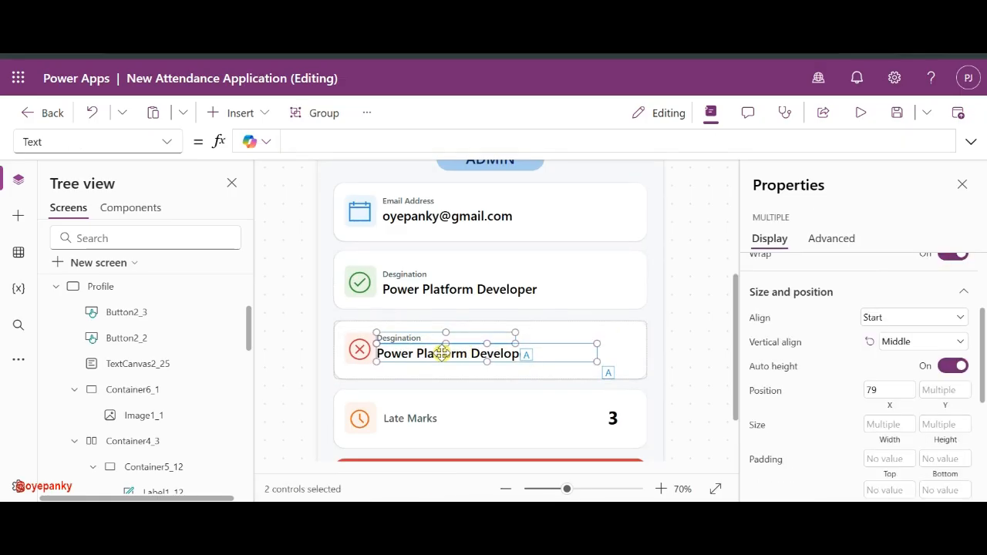
key(ctrl+z)
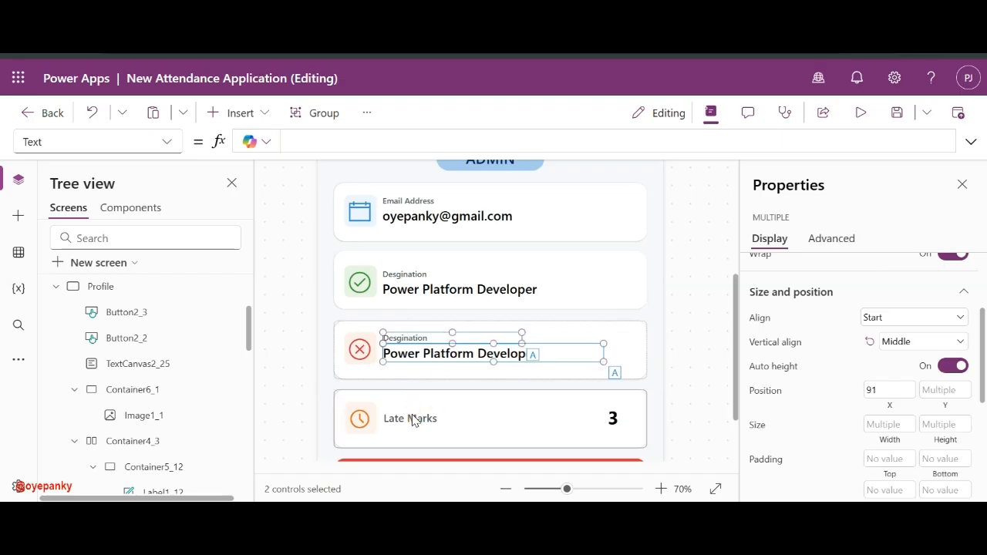
- Replace the Late Marks and 3 labels in the last card with pasted Desgination labels
click(412, 416)
key(Delete)
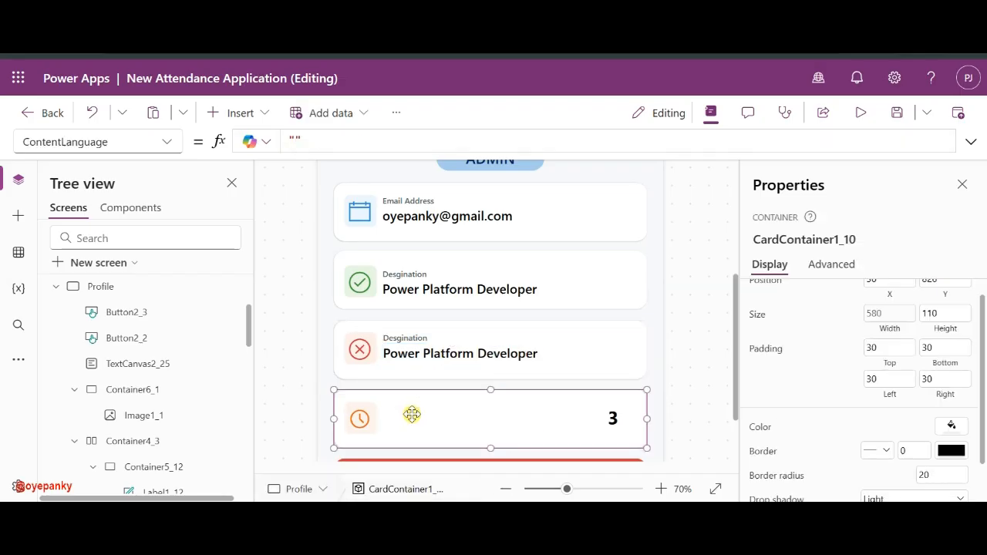
click(615, 428)
key(Delete)
key(ctrl+v)
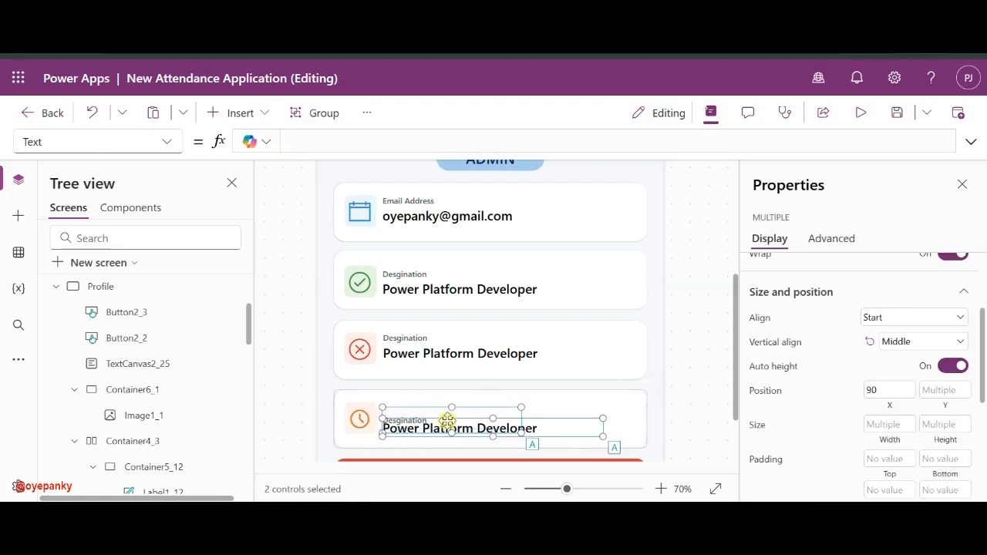
drag(415, 427, 415, 420)
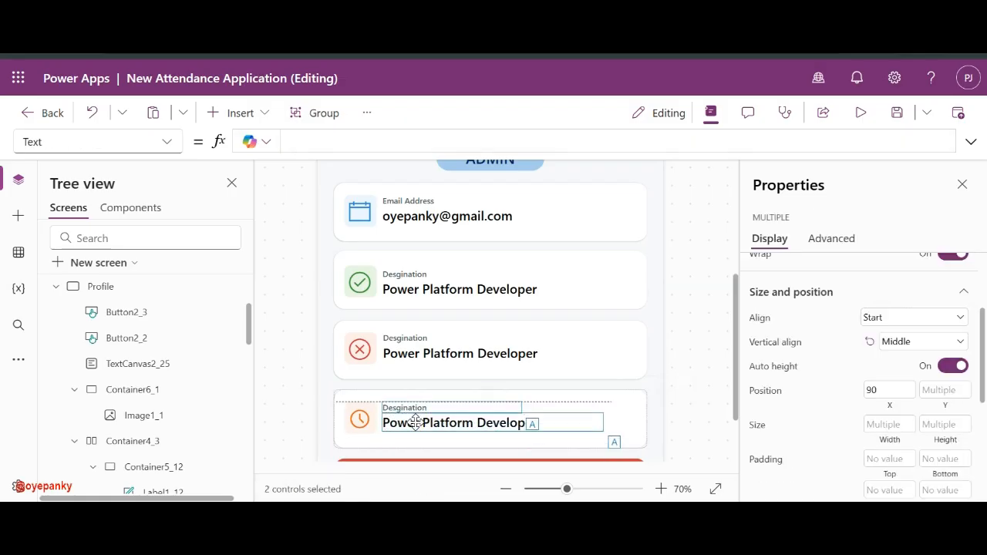
click(407, 340)
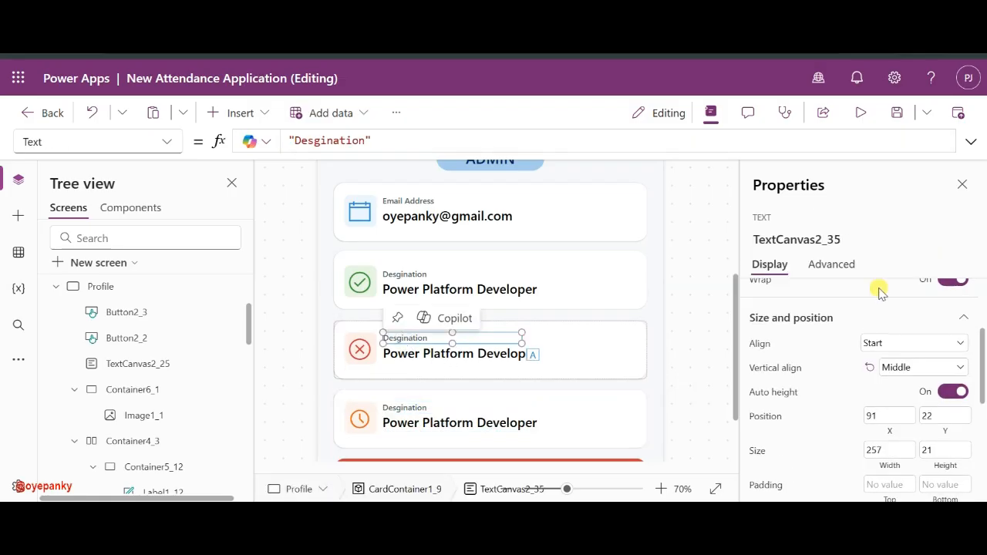
- Relabel the third card as Department over Software Engineer
scroll(881, 337, up, 3)
double_click(890, 328)
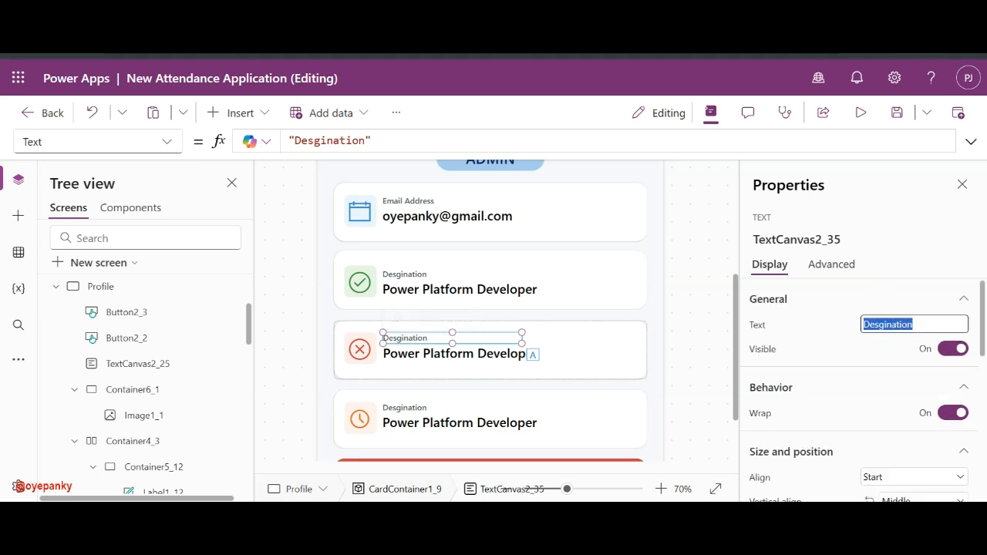
text(Department)
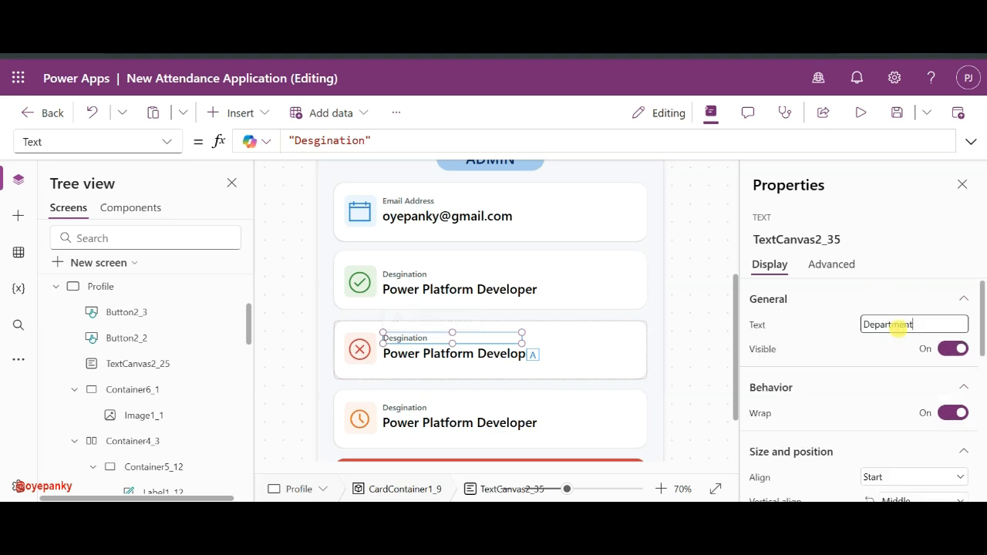
click(851, 327)
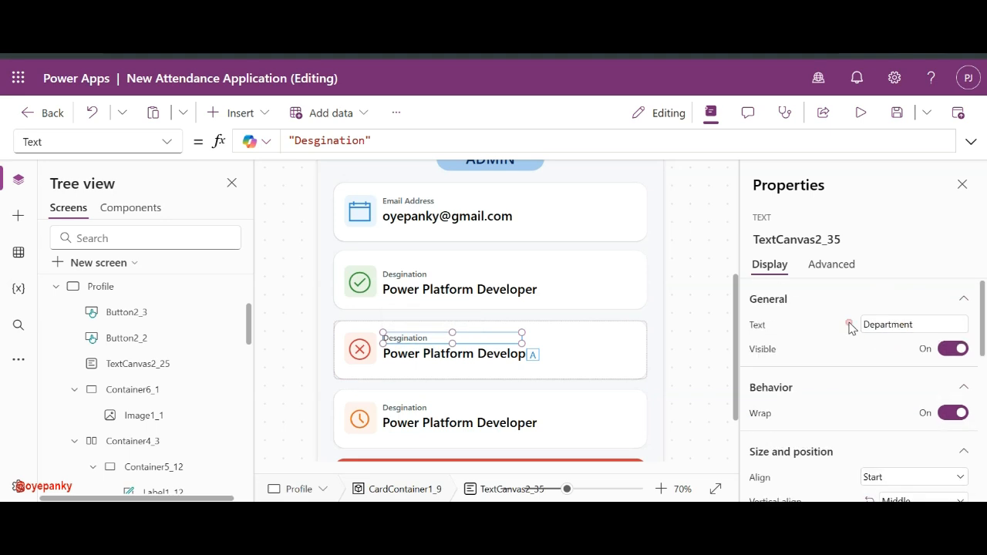
click(473, 359)
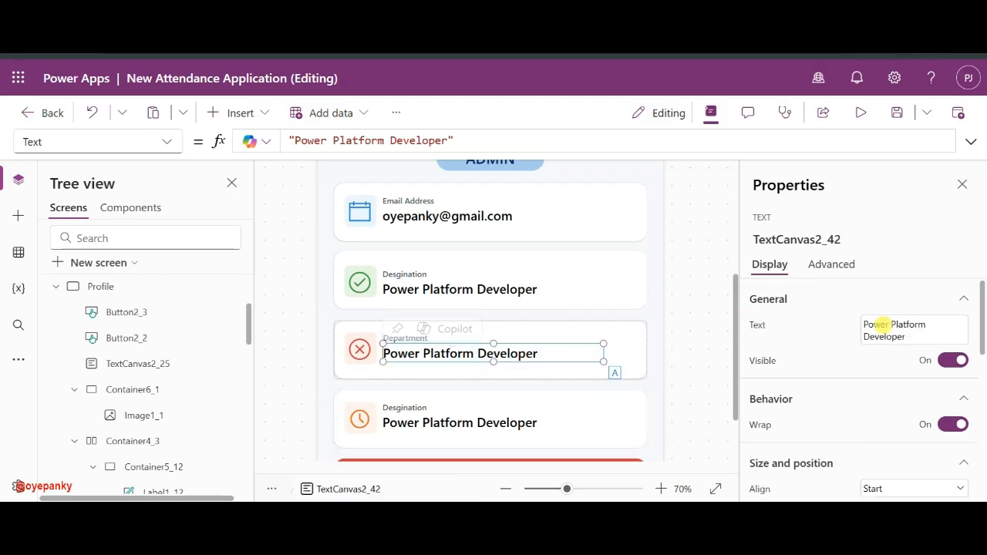
click(883, 335)
triple_click(932, 323)
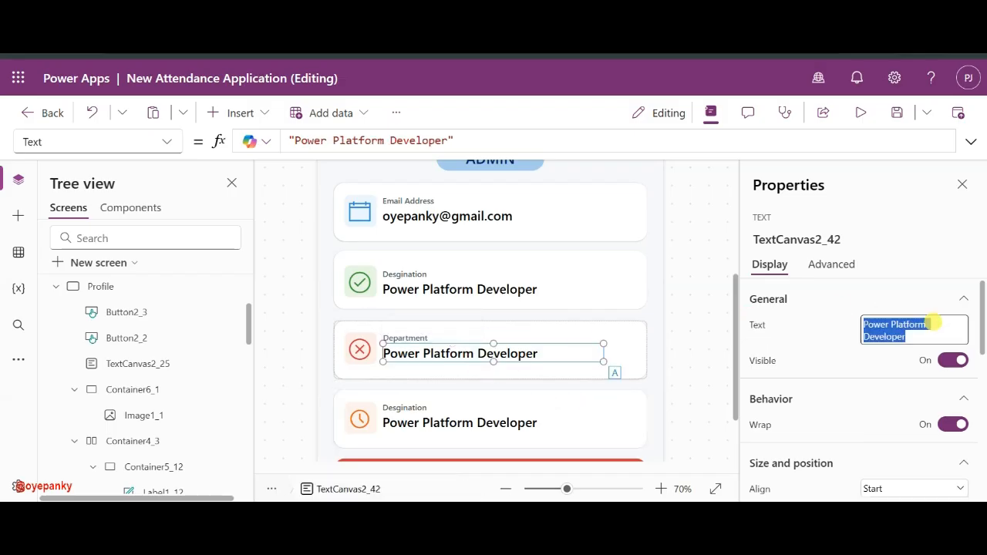
text(Software Engineer)
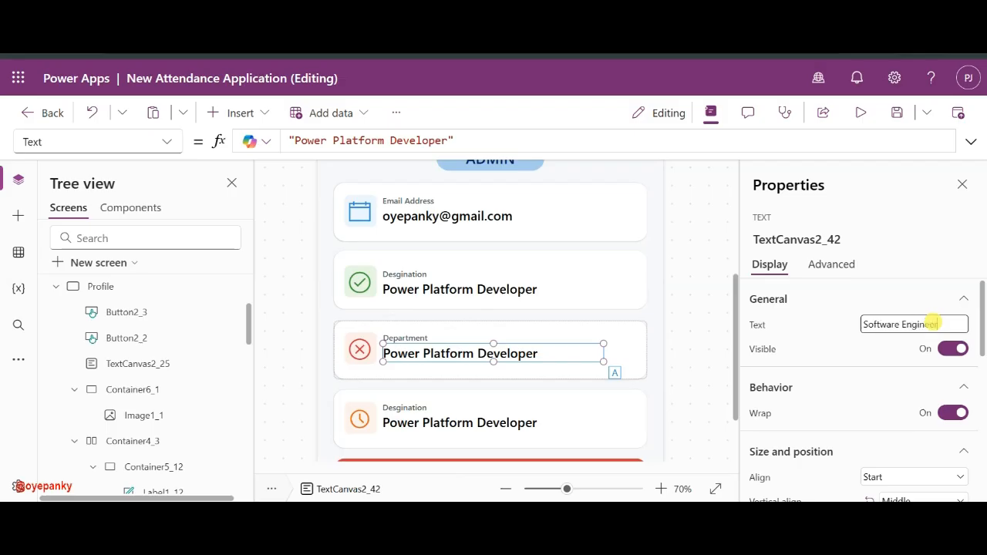
click(489, 358)
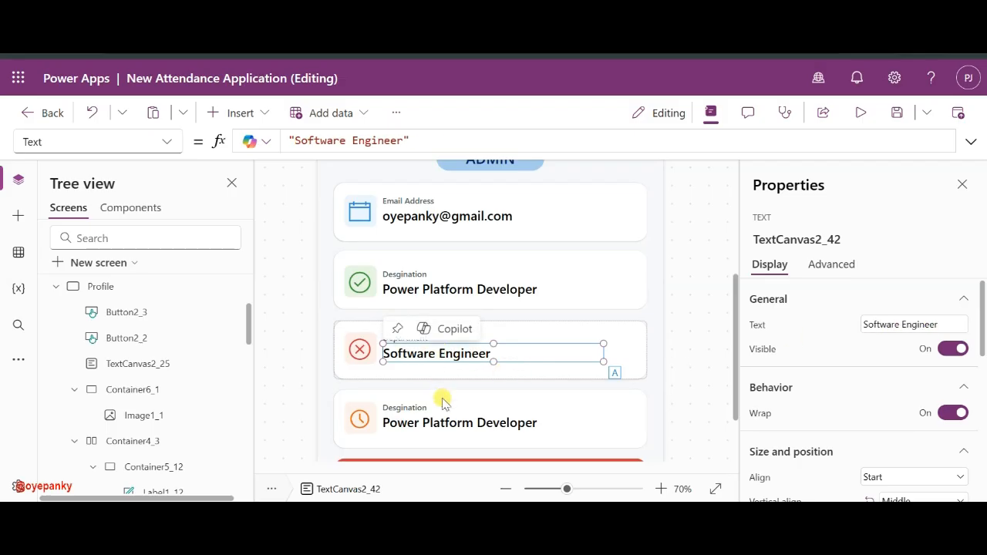
- Relabel the last card as Aplication Role over Admin
click(407, 411)
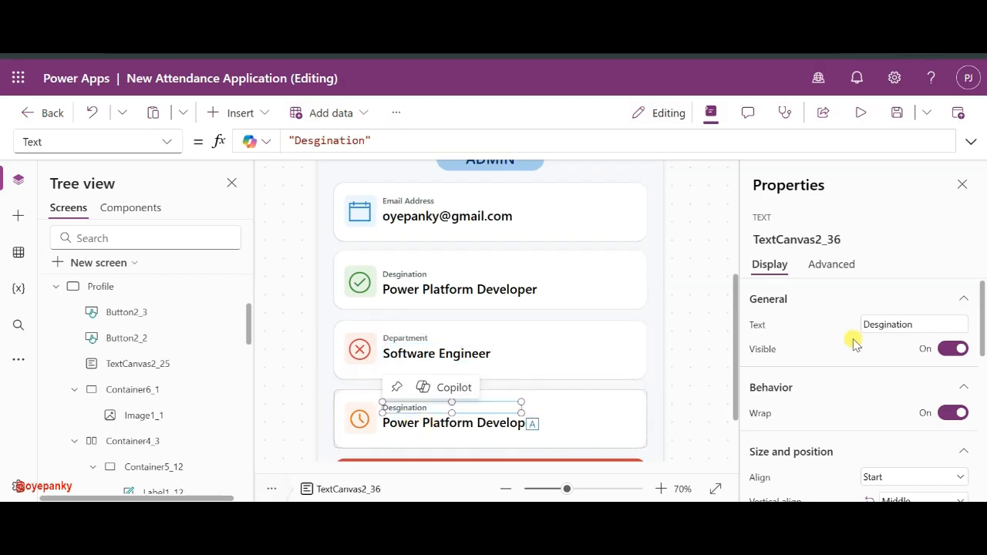
click(897, 325)
text(Aplic)
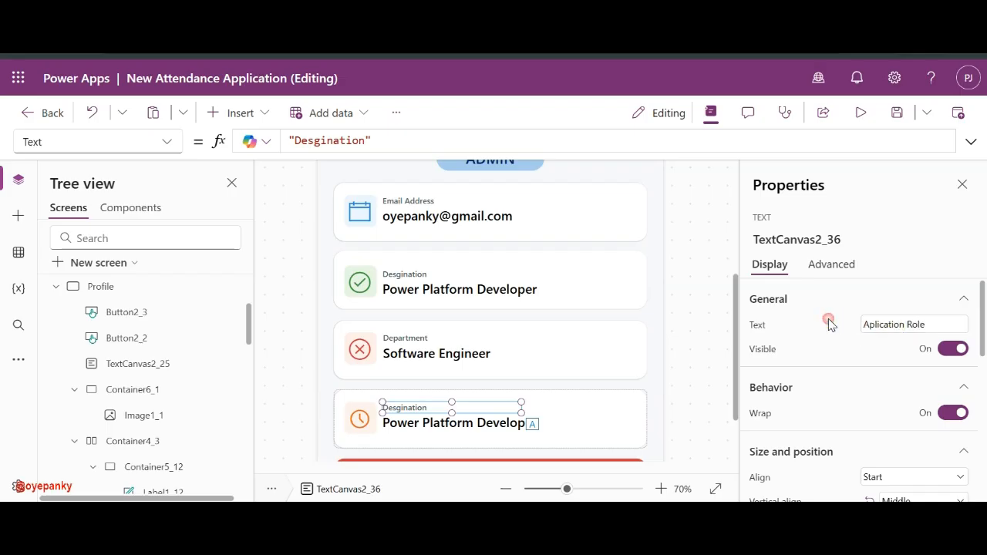
click(476, 430)
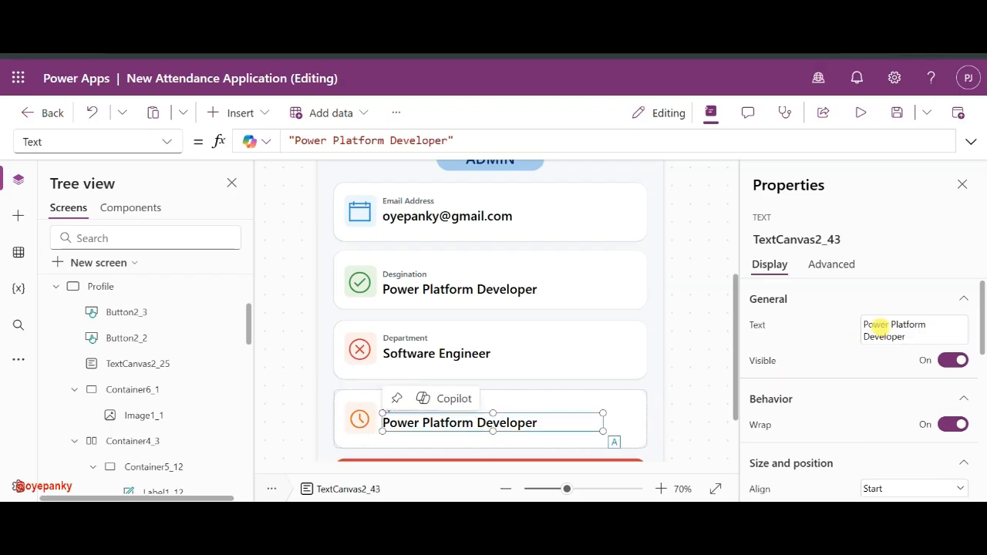
click(871, 326)
text(Admin)
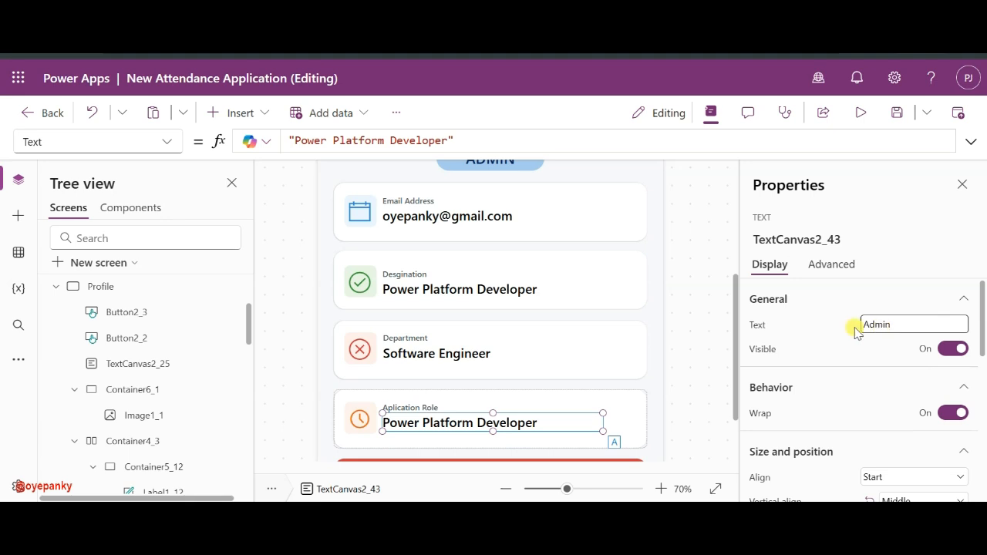
click(851, 328)
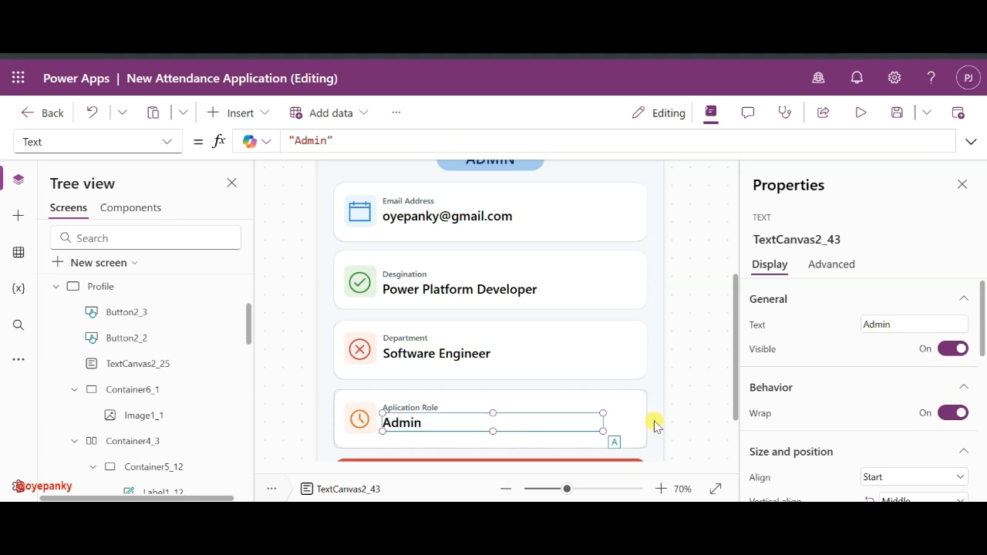
click(359, 419)
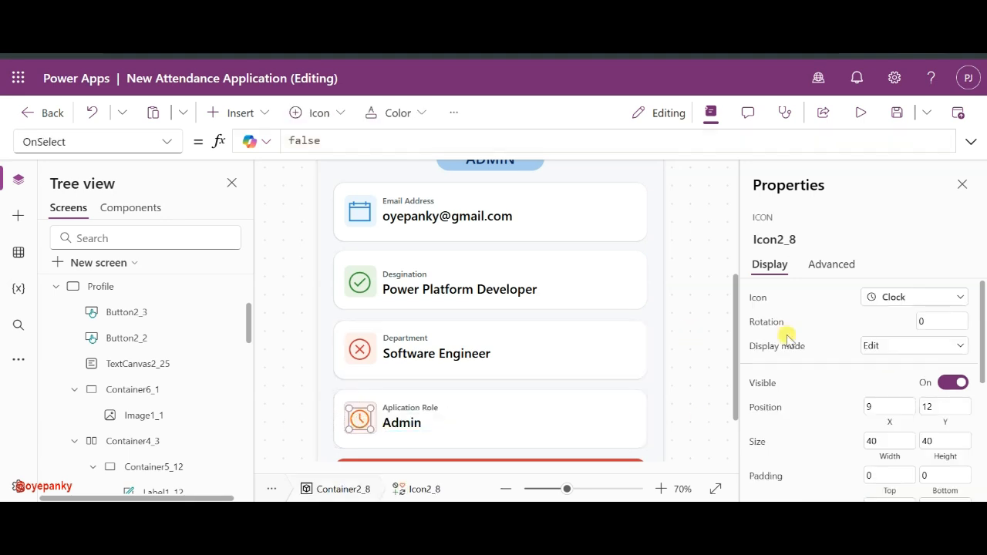
- Set the Application Role card's icon to Person
click(887, 299)
scroll(786, 378, down, 10)
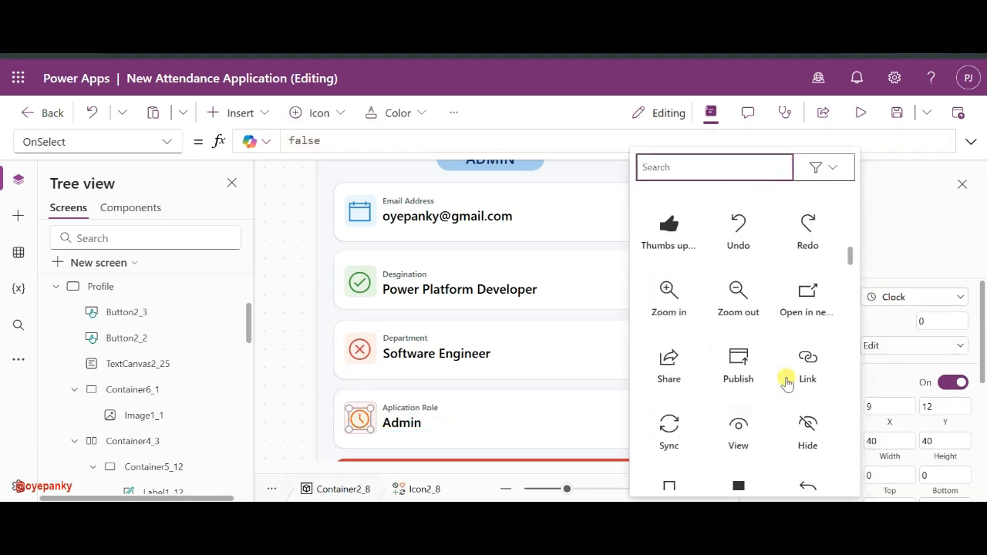
scroll(786, 380, up, 3)
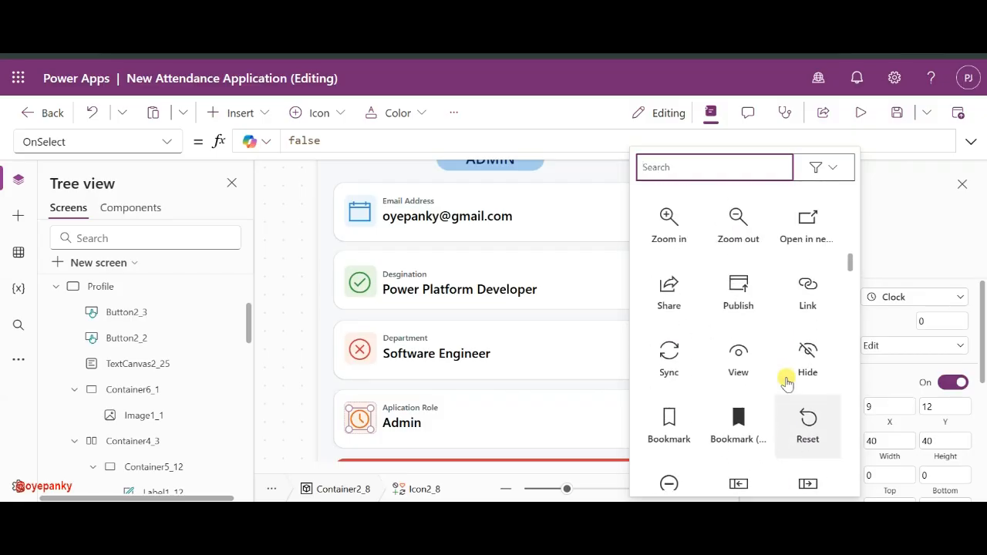
scroll(744, 375, up, 1)
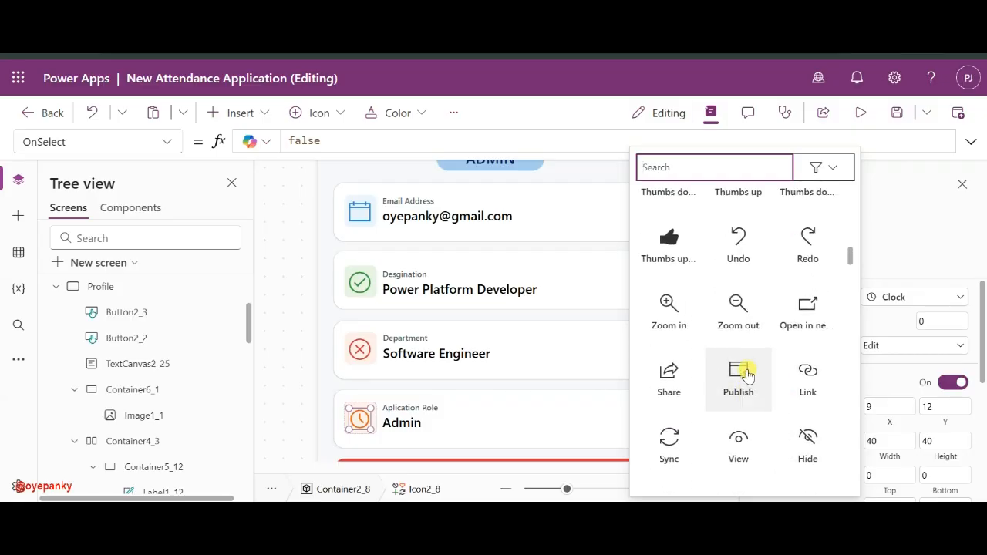
scroll(747, 375, up, 5)
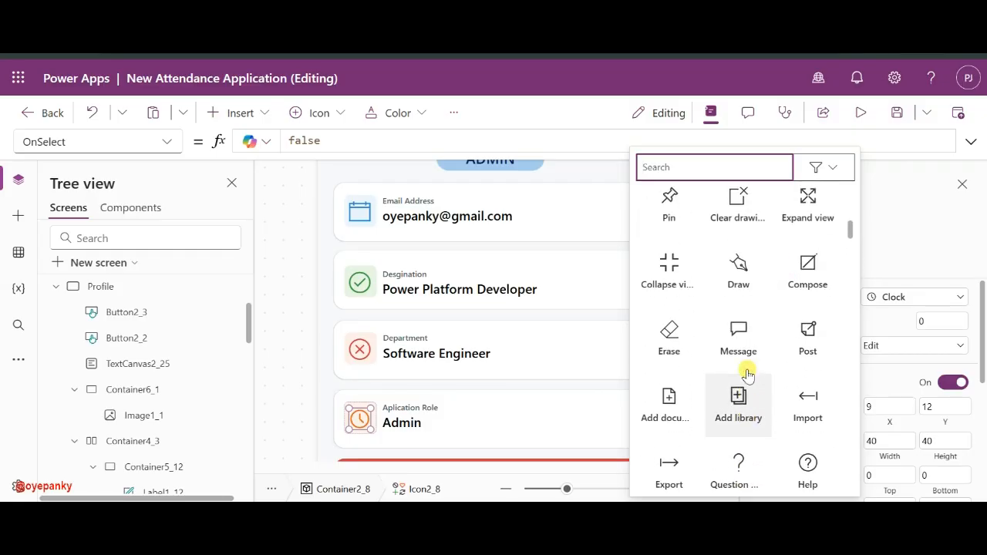
scroll(747, 375, up, 6)
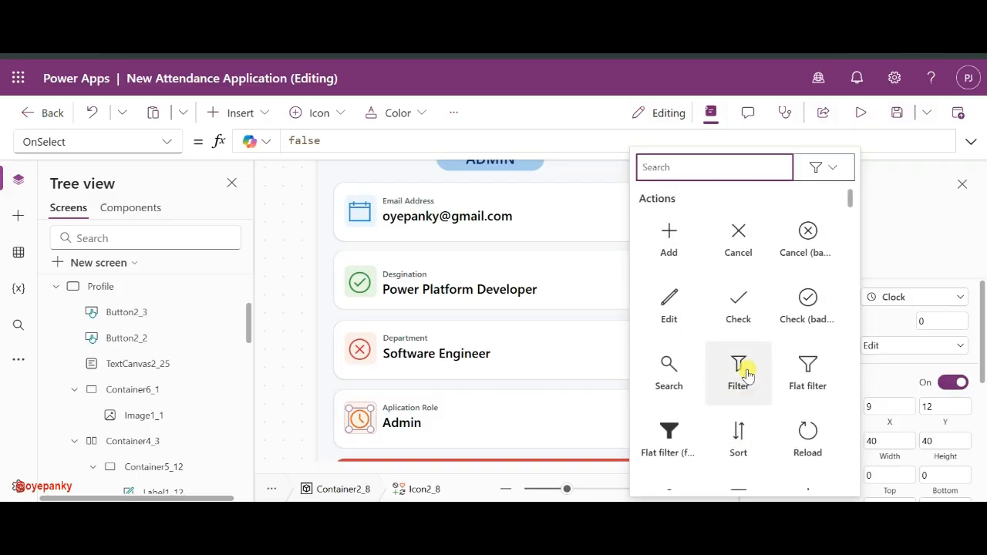
scroll(747, 375, down, 6)
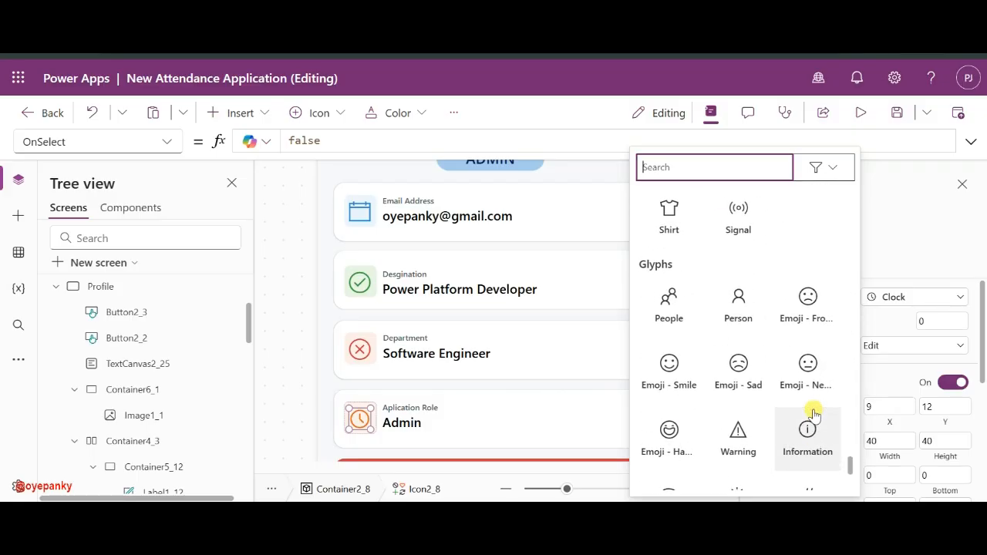
click(737, 428)
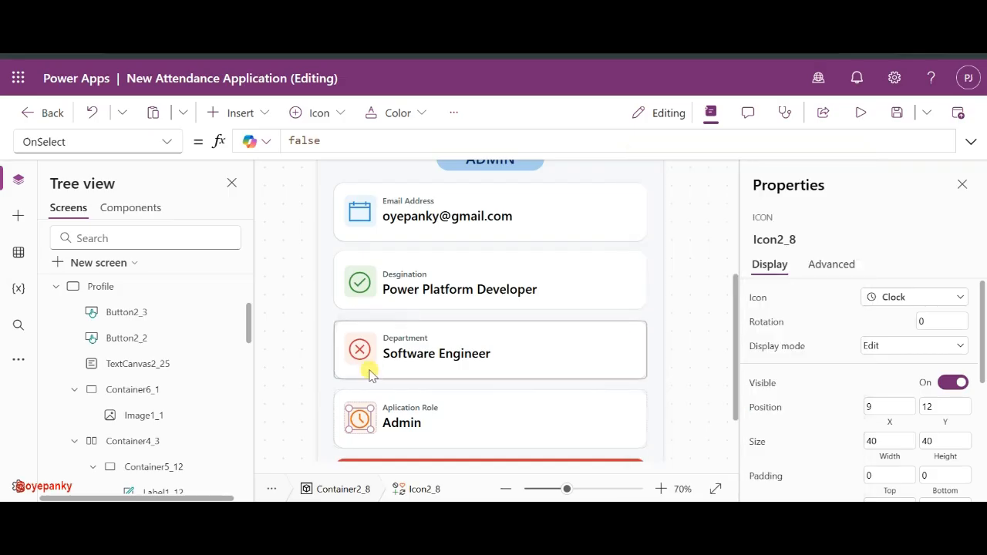
- Change the Department card's icon to People
click(360, 349)
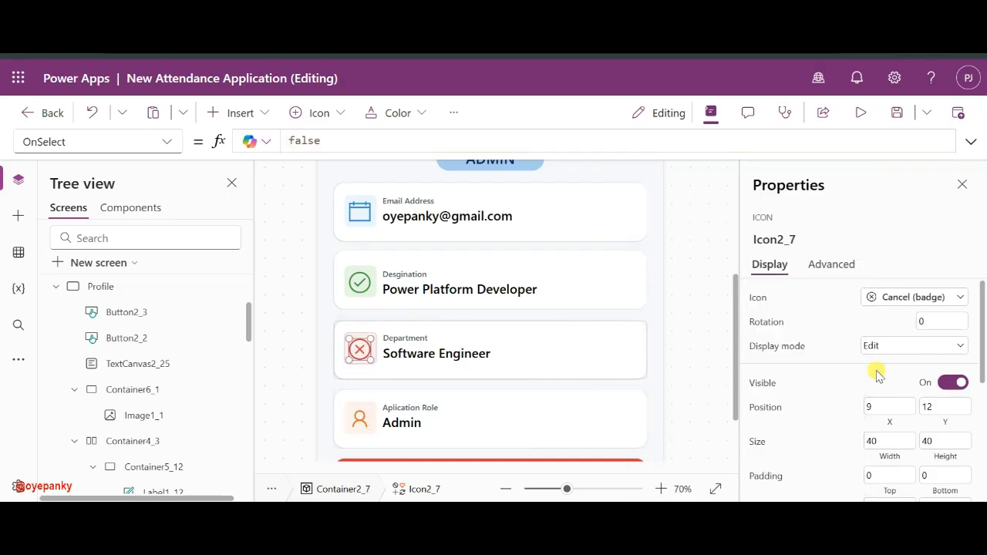
click(927, 297)
scroll(676, 295, down, 5)
scroll(676, 297, down, 10)
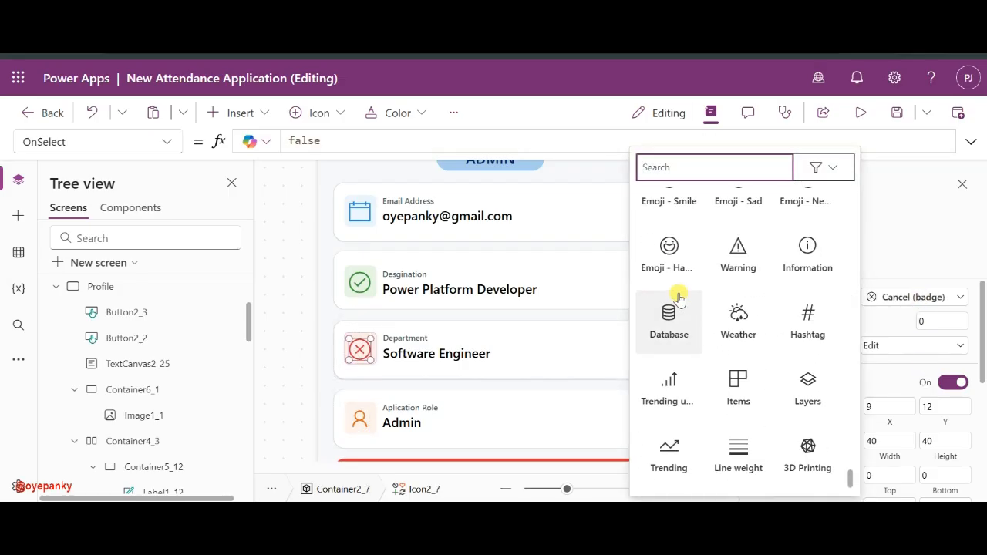
scroll(676, 297, up, 2)
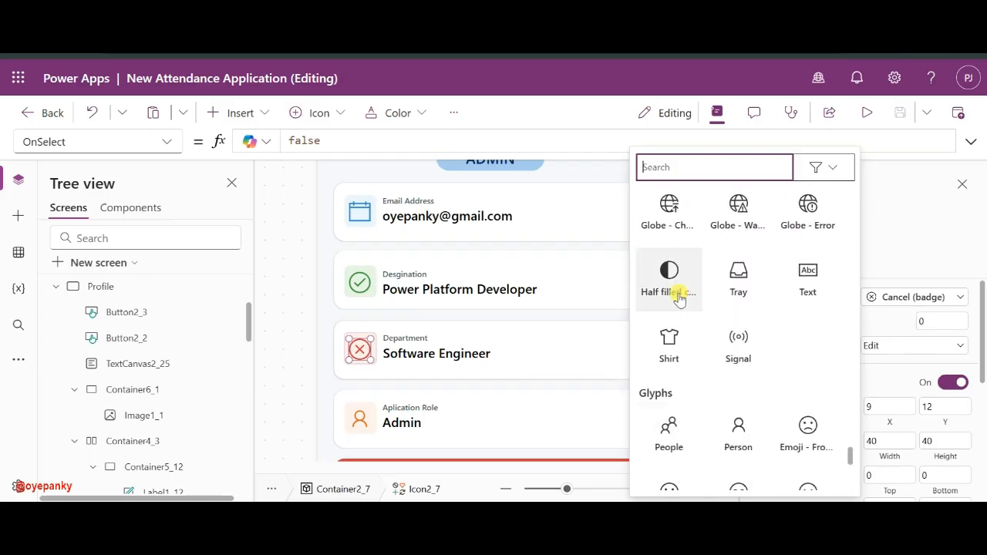
click(679, 434)
- Give the Designation card the Log journal icon, found by searching 'jo'
click(367, 283)
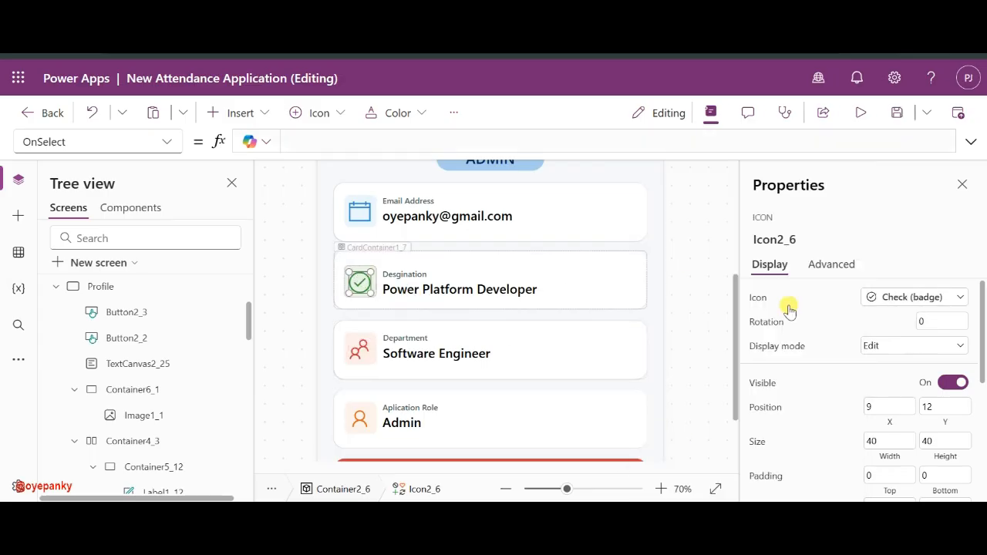
click(888, 305)
scroll(720, 355, down, 15)
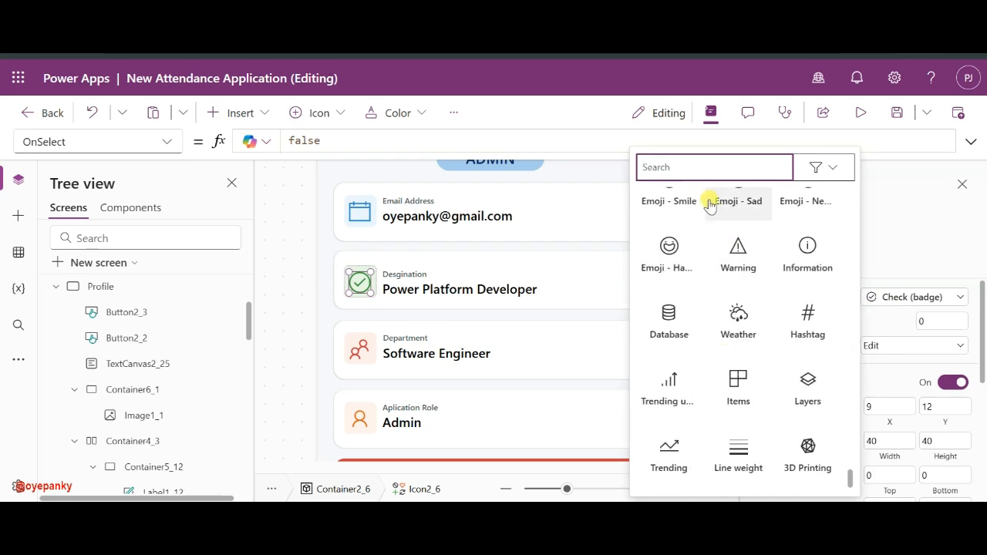
text(jo)
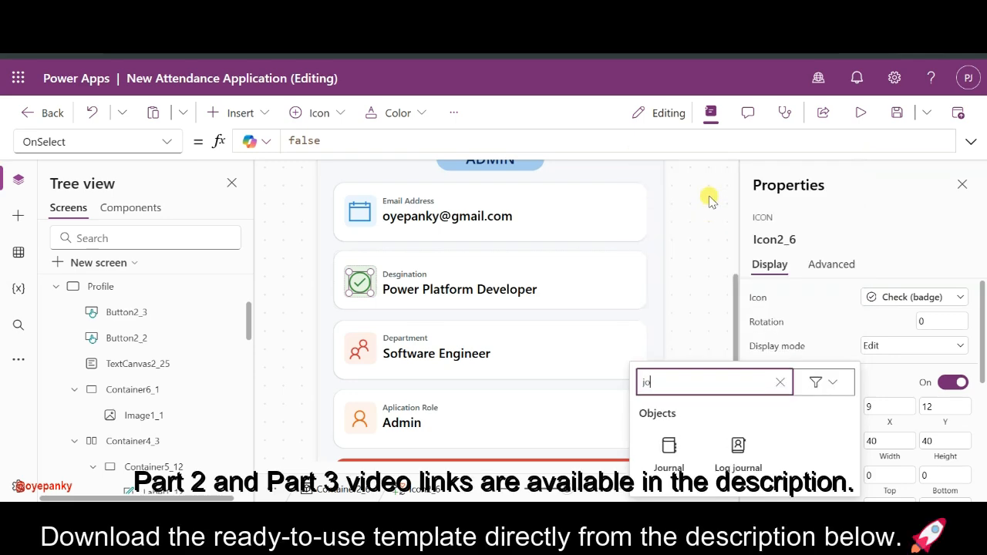
click(737, 446)
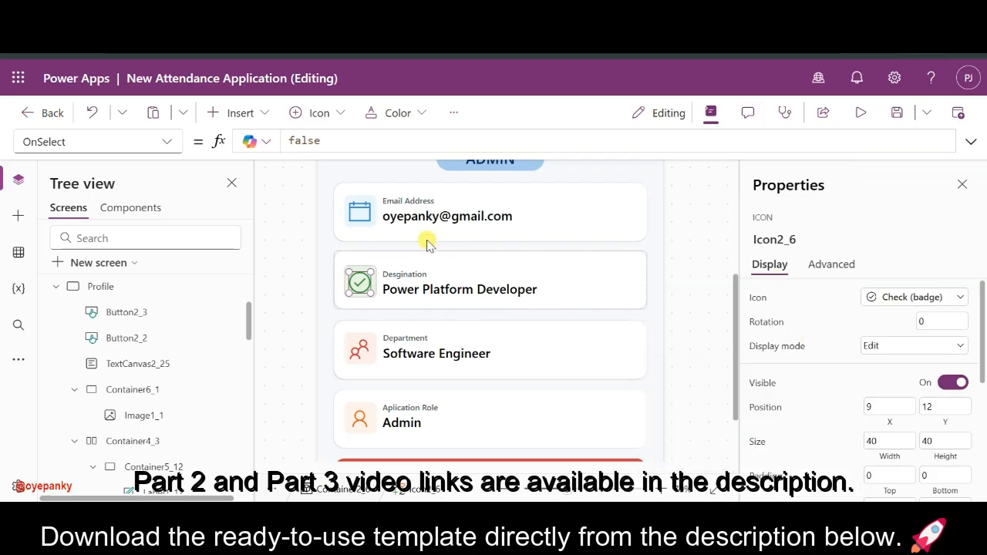
- Give the Email Address card the Mail icon and zoom out to the whole Profile screen
click(360, 209)
click(879, 296)
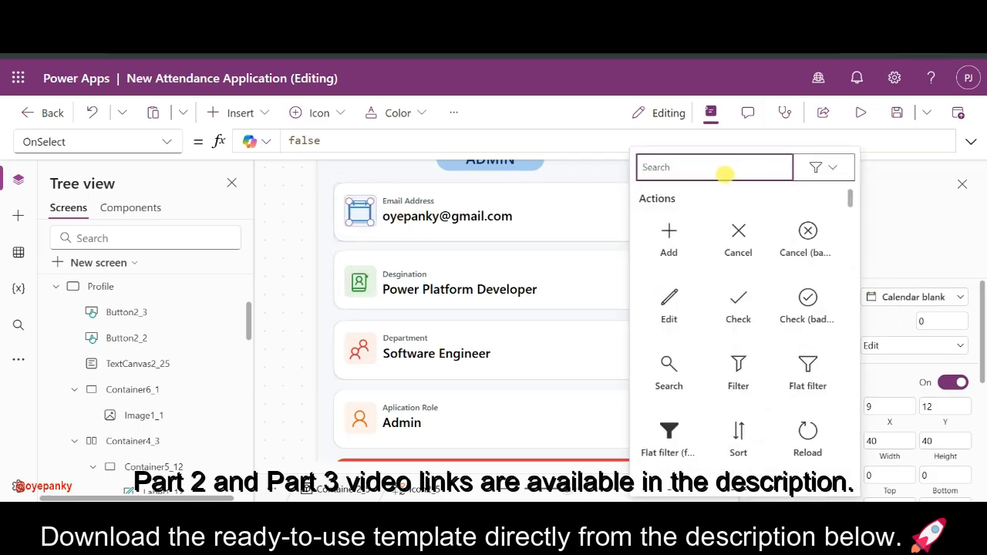
text(mail)
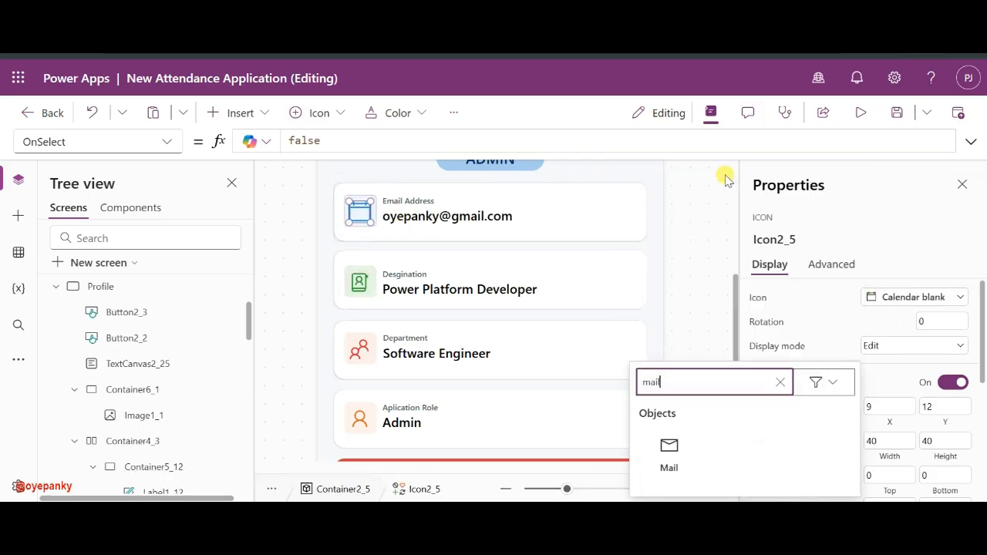
click(675, 452)
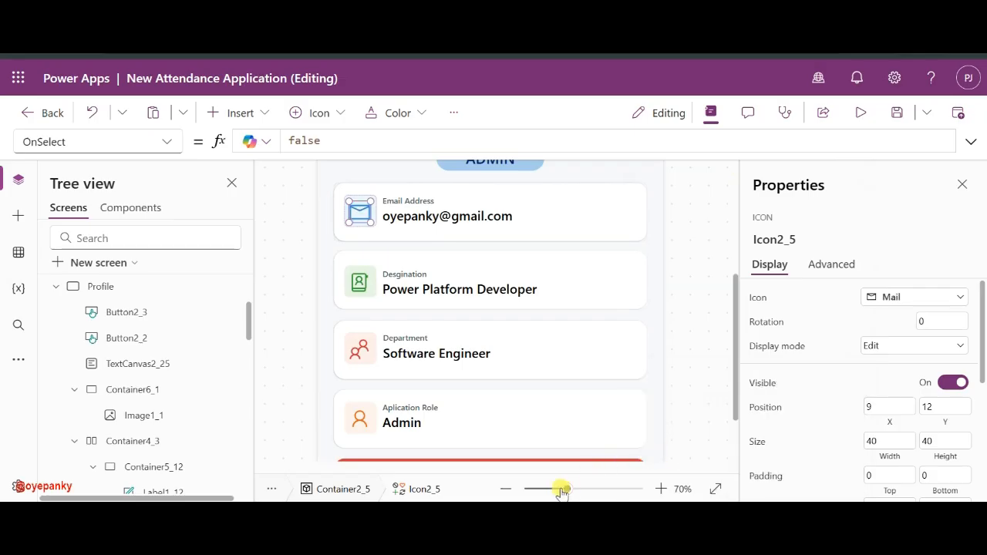
drag(564, 487, 551, 488)
- Collapse the Profile screen in Tree view so all five screens are listed
click(646, 321)
scroll(645, 321, down, 3)
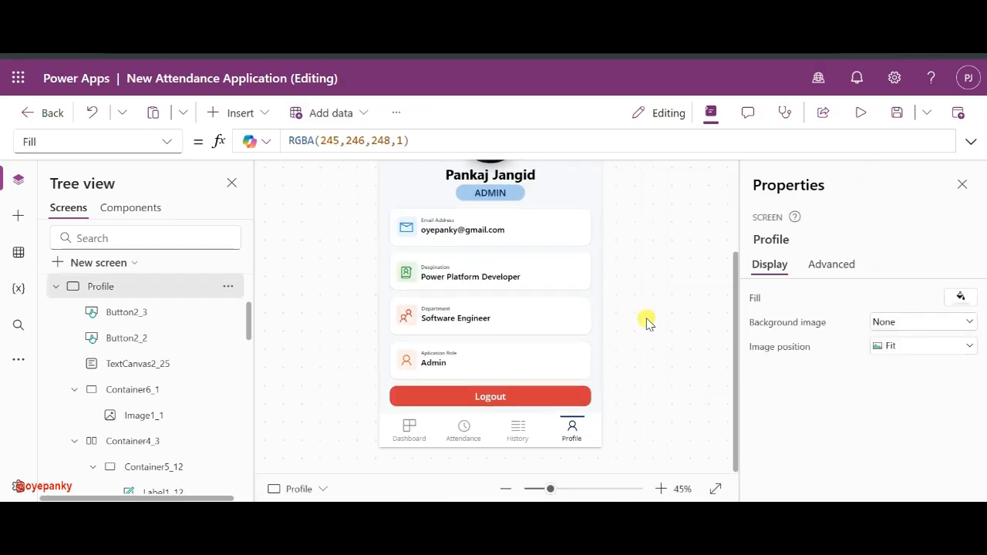
scroll(646, 321, up, 2)
scroll(646, 321, down, 1)
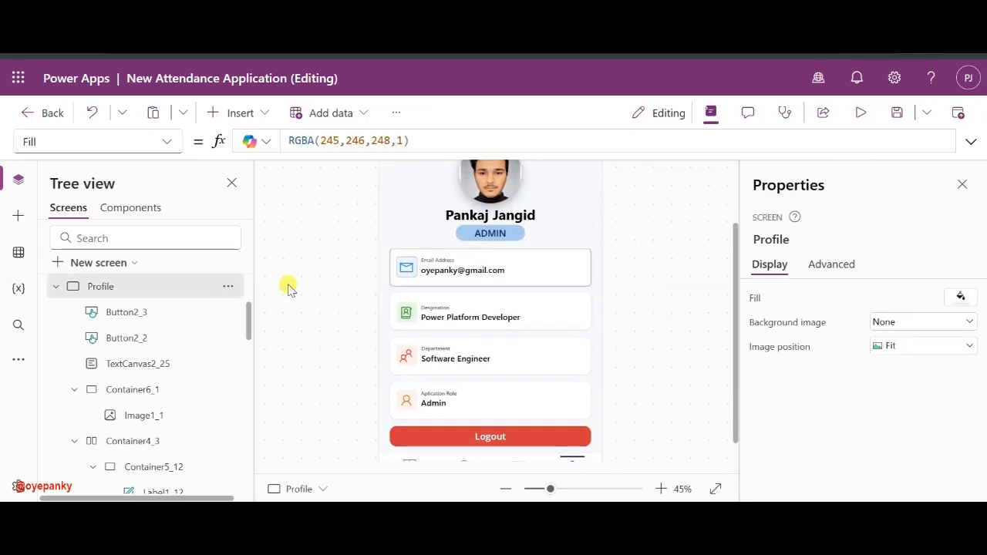
click(56, 286)
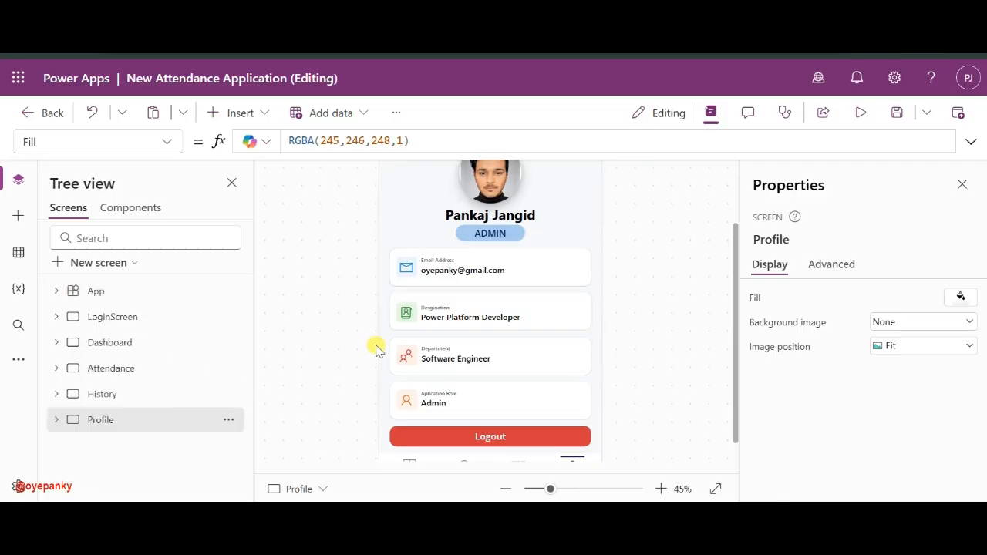
scroll(374, 347, up, 2)
- Display the LoginScreen with the canvas zoom set to about 33%
click(89, 316)
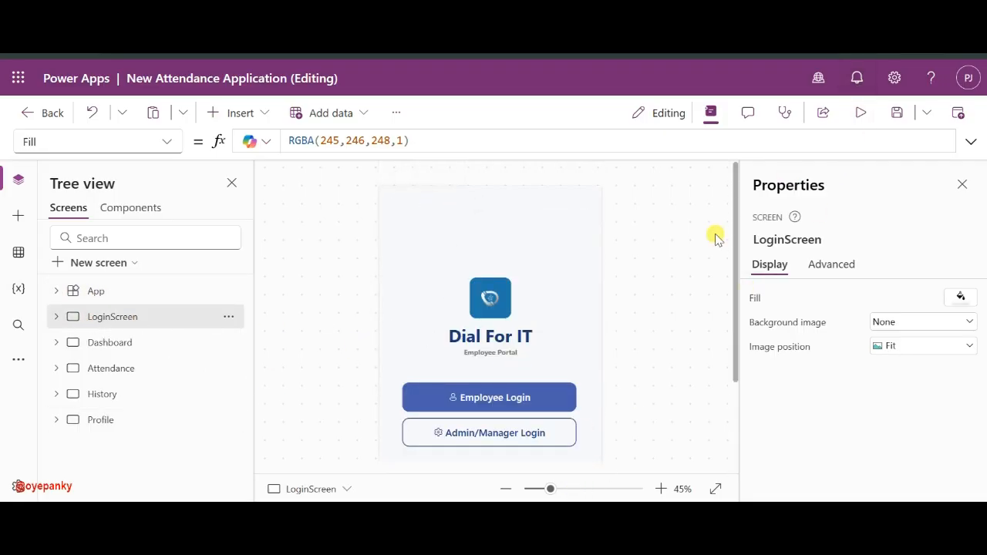
click(148, 342)
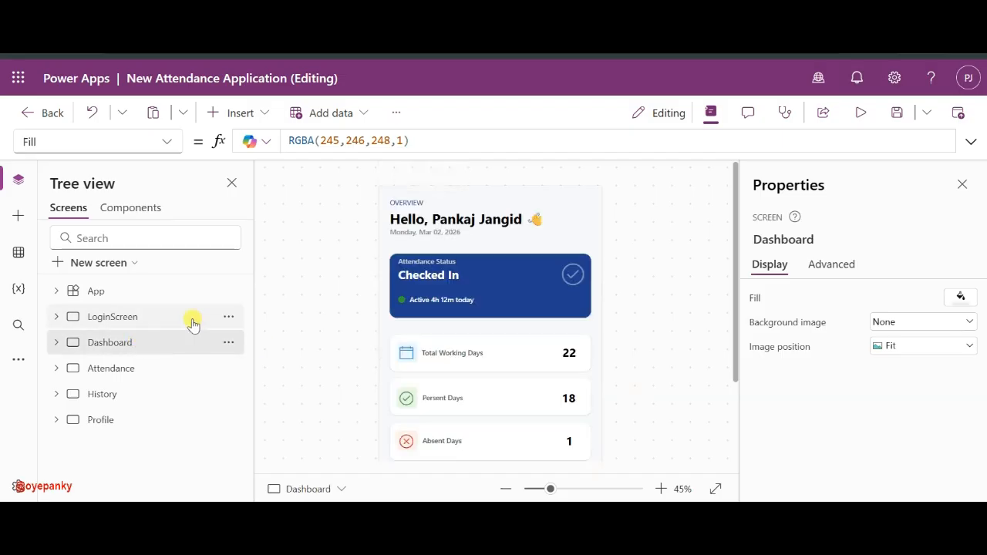
click(148, 318)
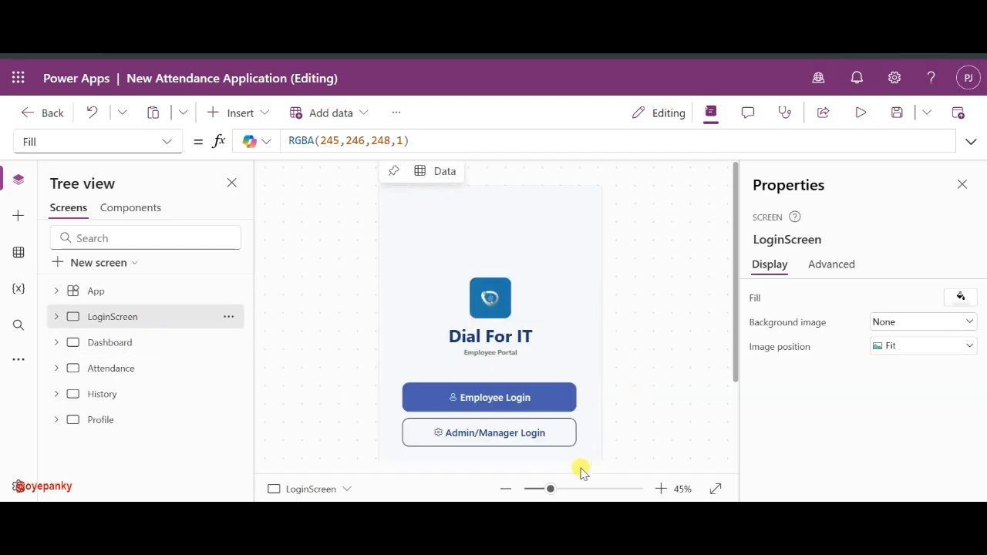
click(537, 488)
drag(544, 491, 545, 491)
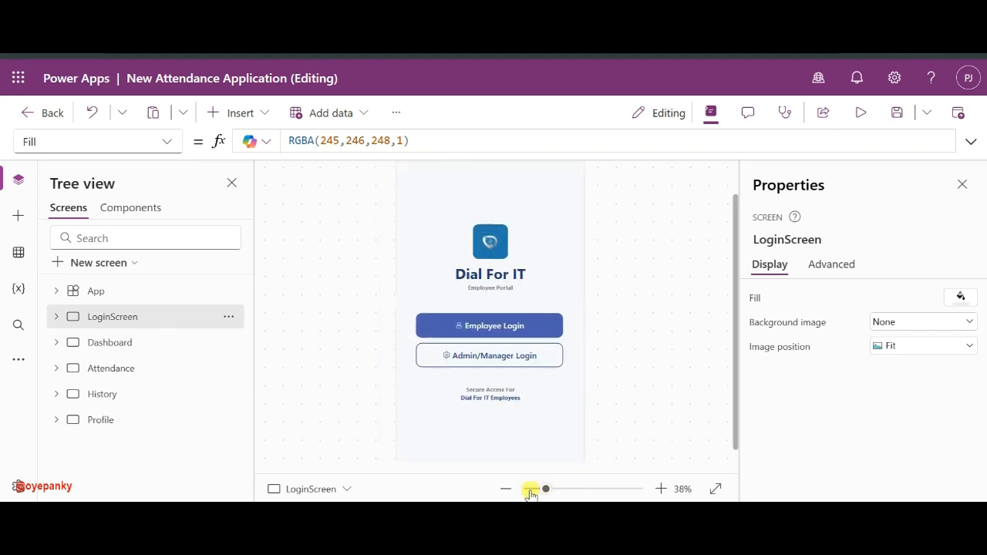
click(531, 490)
click(541, 490)
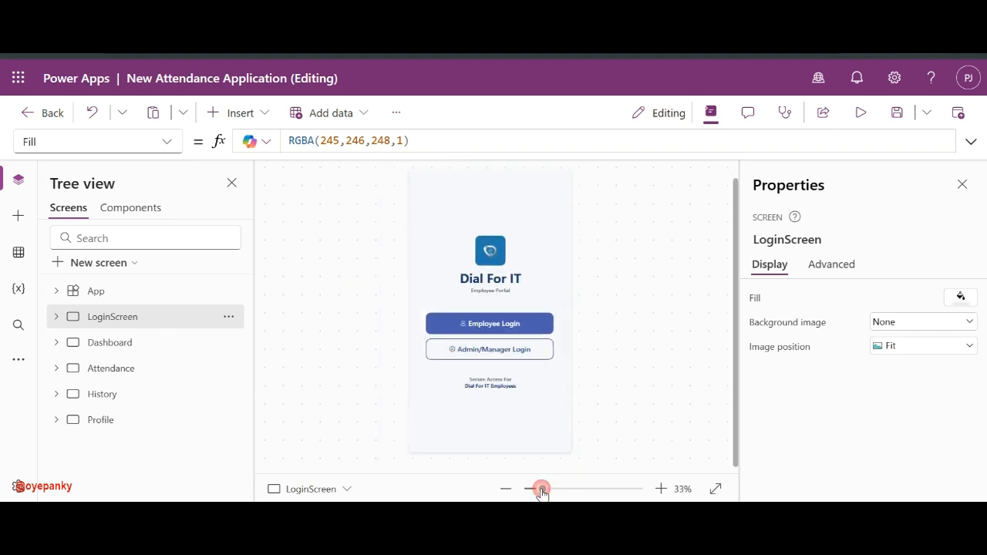
- Preview the Dashboard, Attendance, History and Profile screens, then return to LoginScreen
click(139, 344)
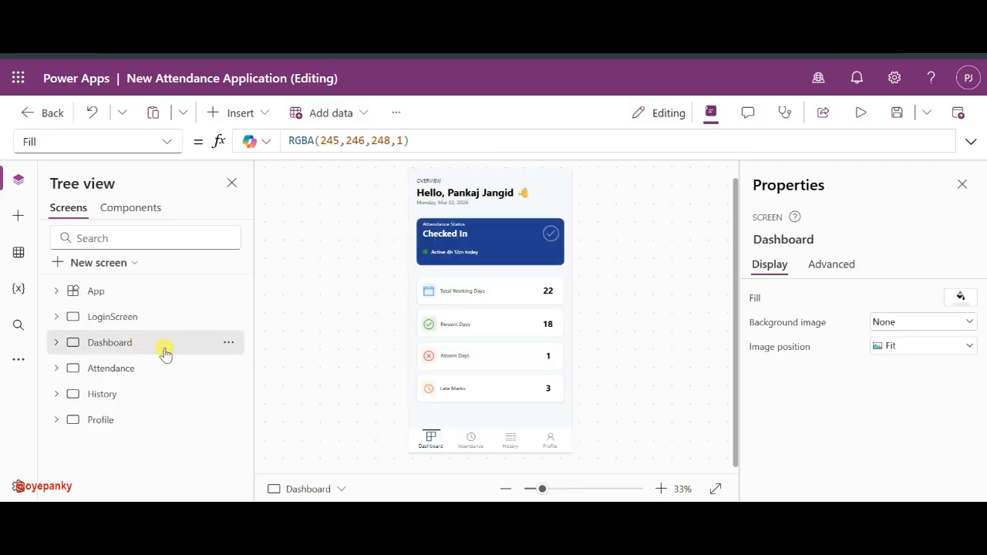
click(130, 371)
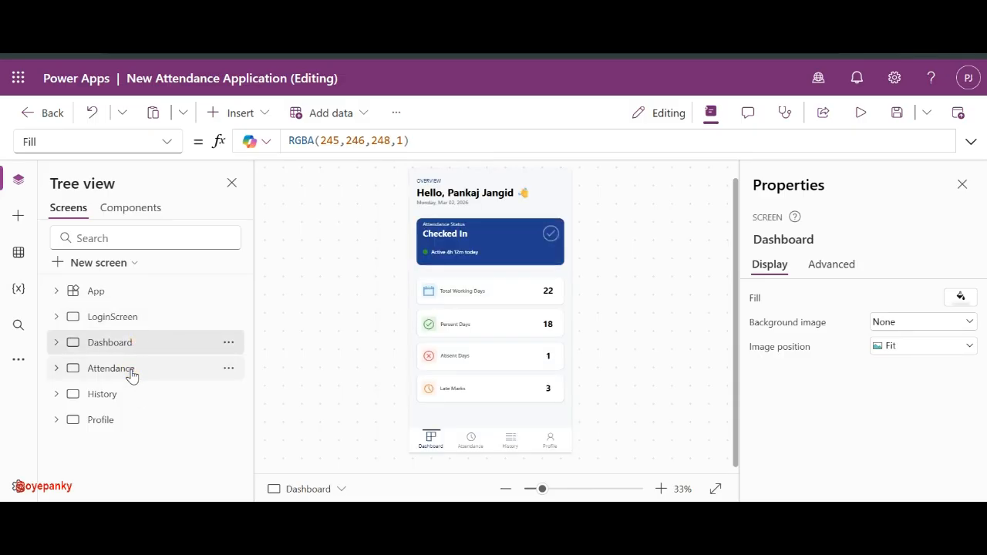
click(118, 397)
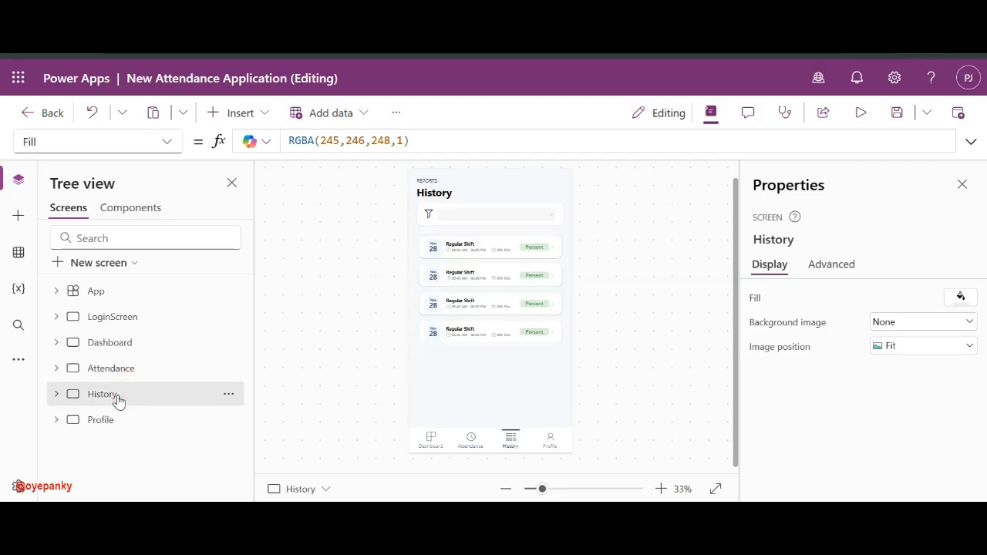
click(121, 426)
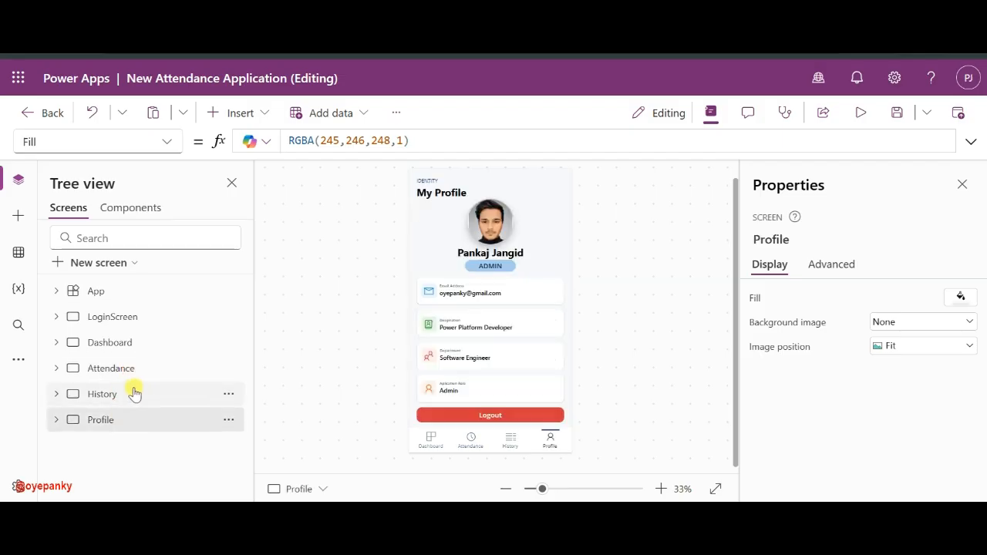
click(126, 393)
click(126, 369)
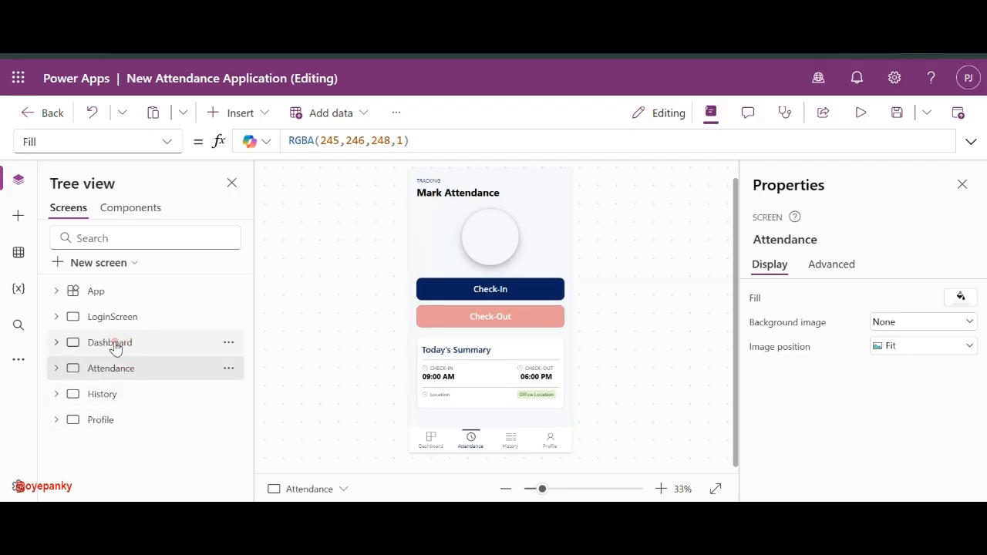
click(123, 345)
click(140, 320)
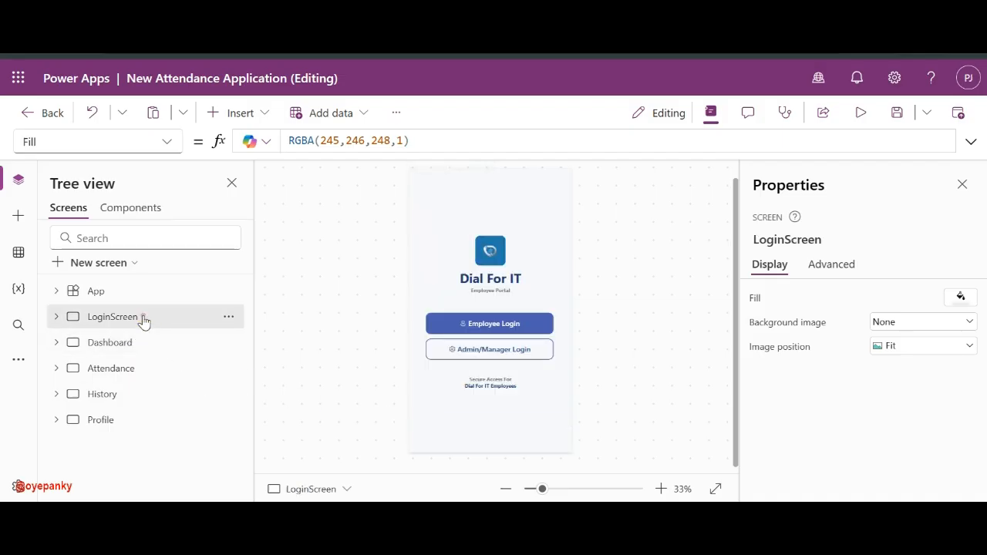
- Tour the Dashboard, Attendance, History and Profile screens, ending back on LoginScreen
click(126, 344)
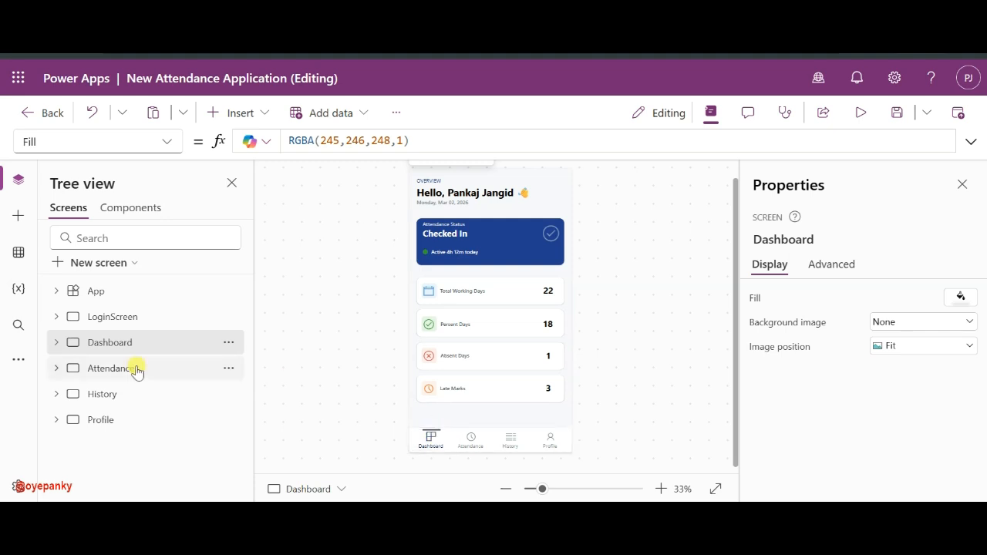
click(106, 370)
click(105, 403)
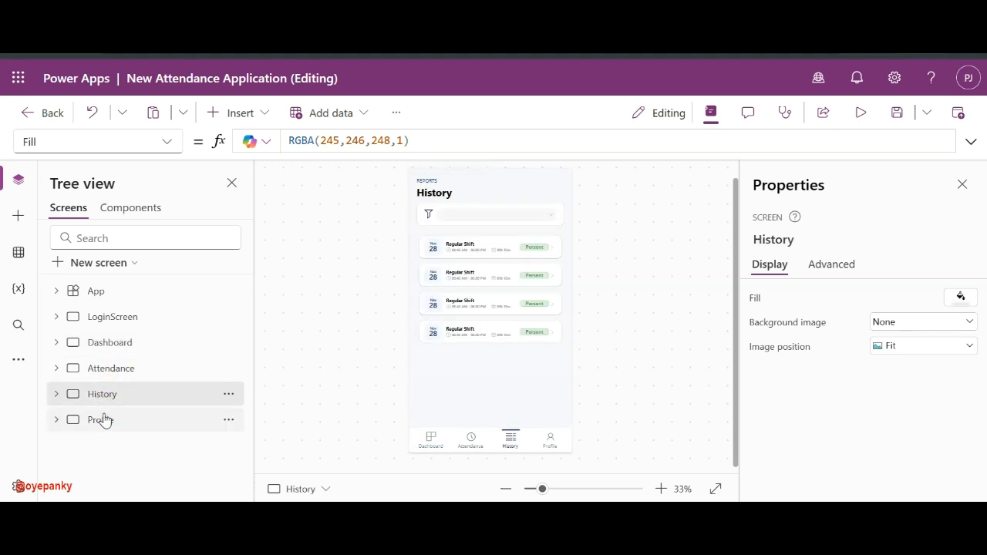
click(103, 418)
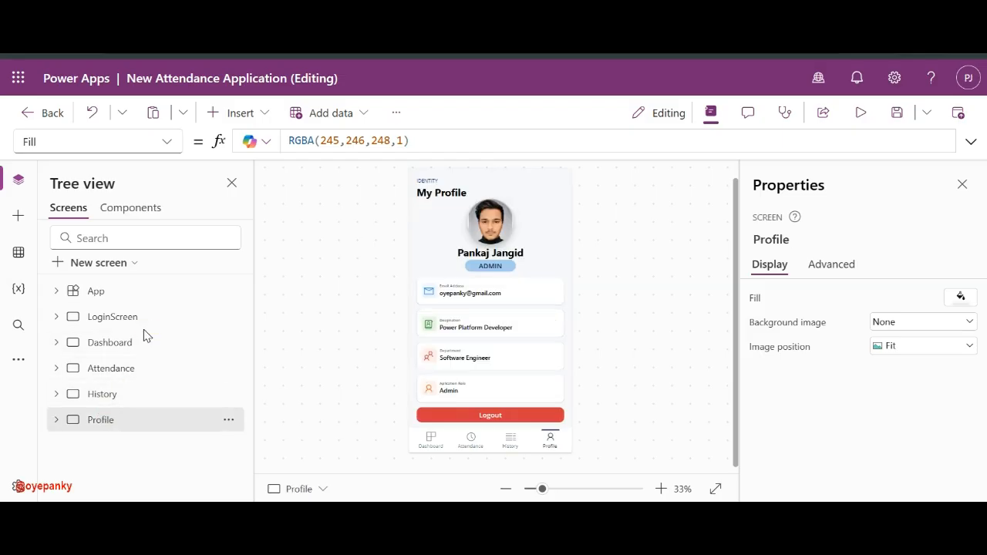
click(123, 317)
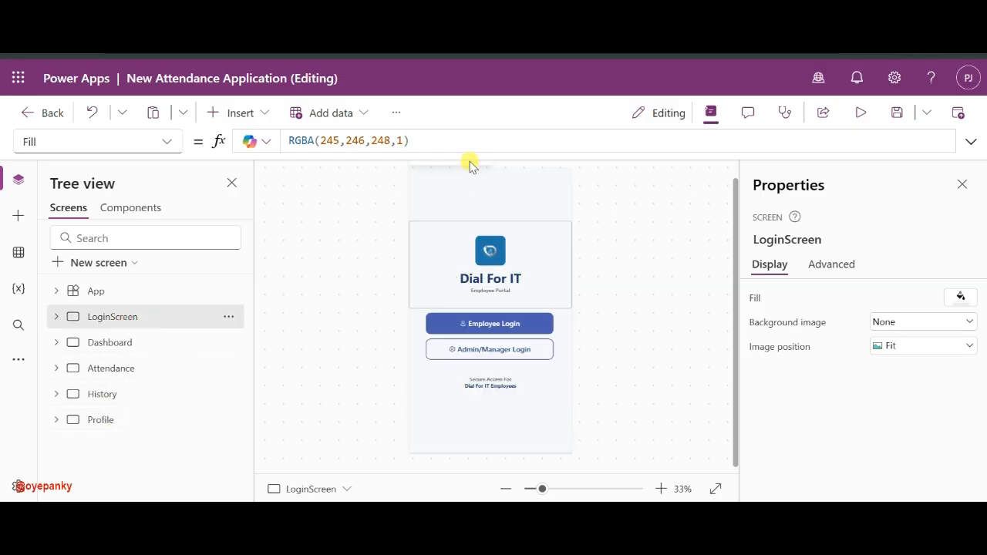
- Cycle through every screen once more, finishing on the Profile screen
click(106, 342)
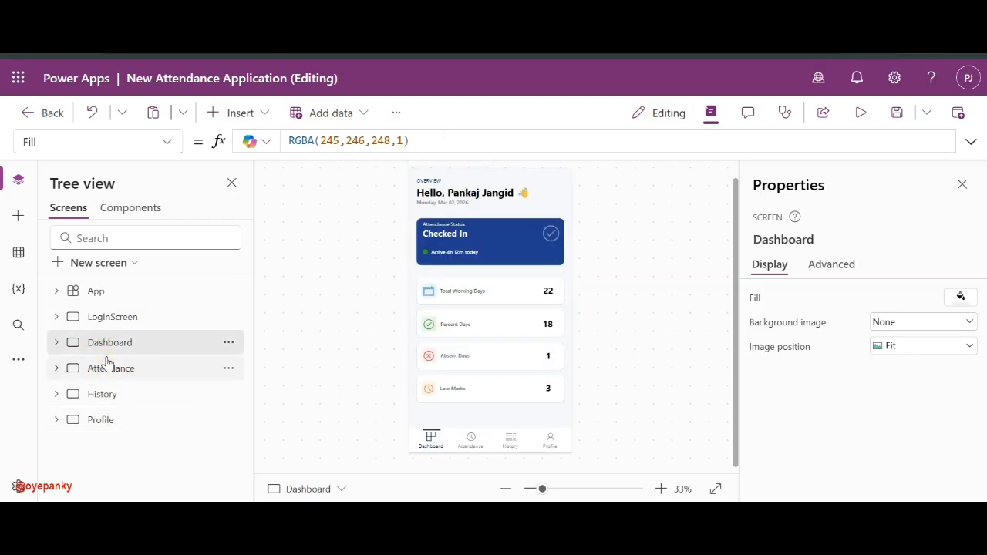
click(107, 363)
click(97, 393)
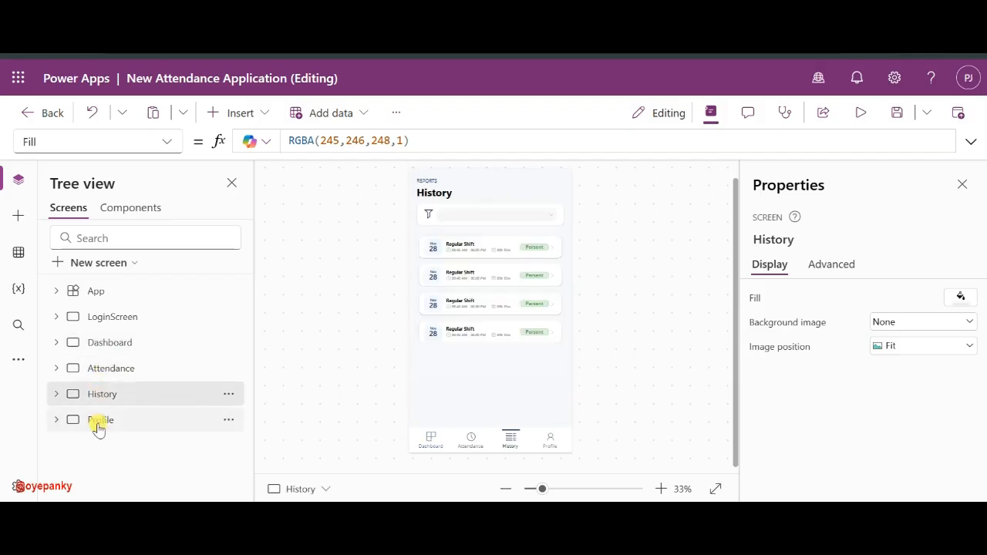
click(98, 425)
click(107, 395)
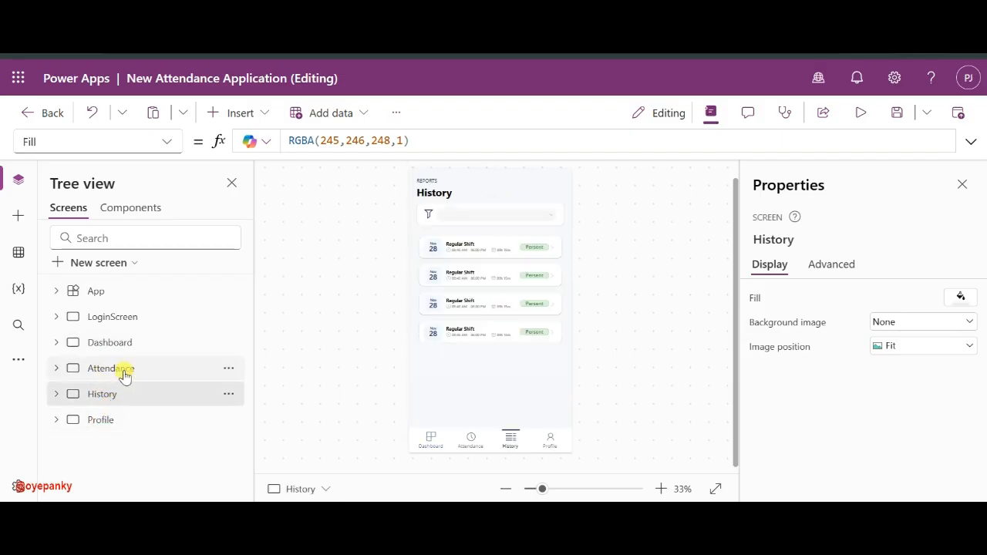
click(125, 375)
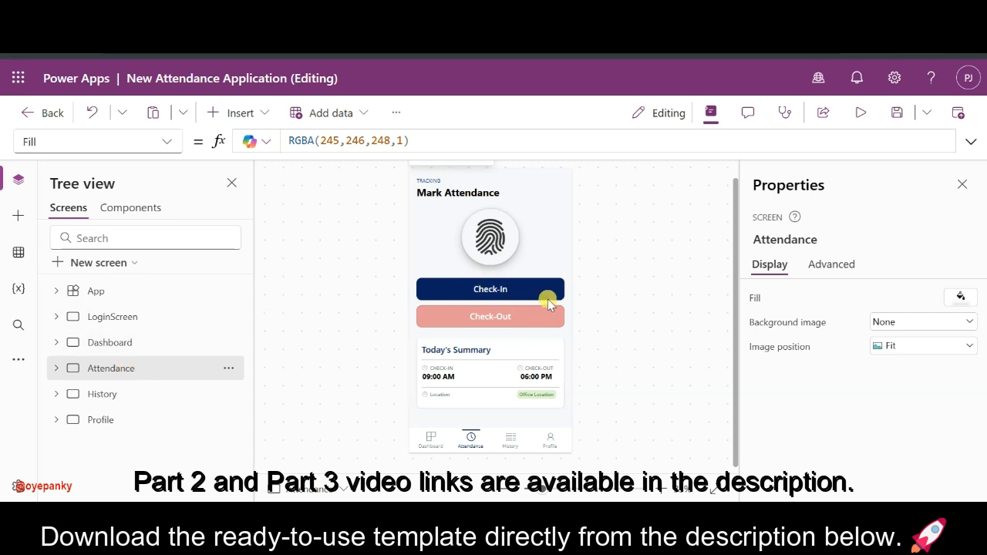
click(133, 350)
click(136, 312)
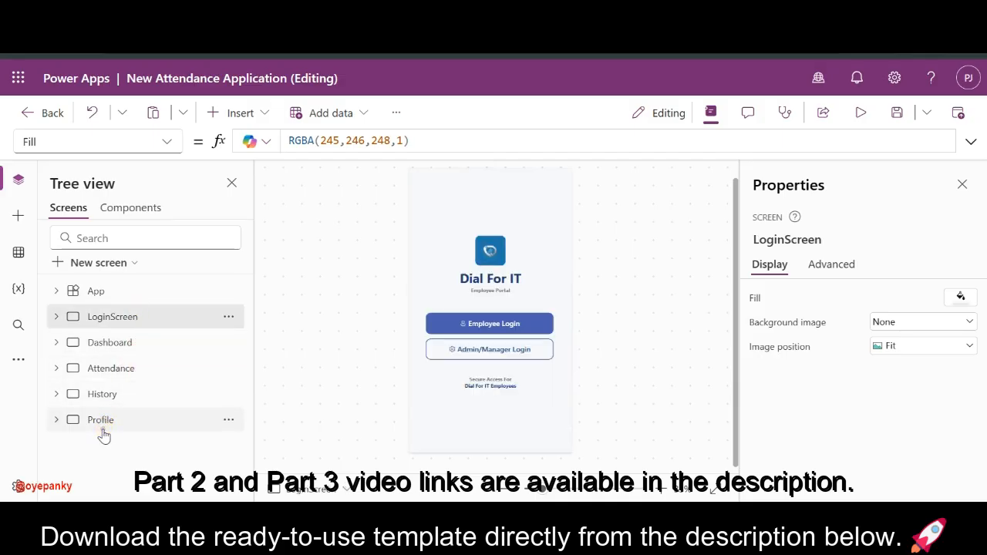
click(103, 431)
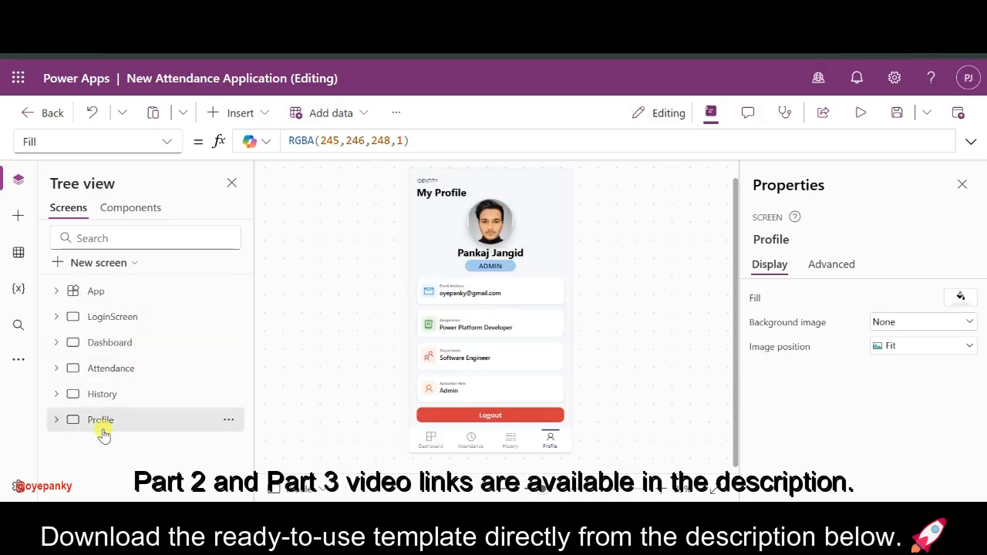